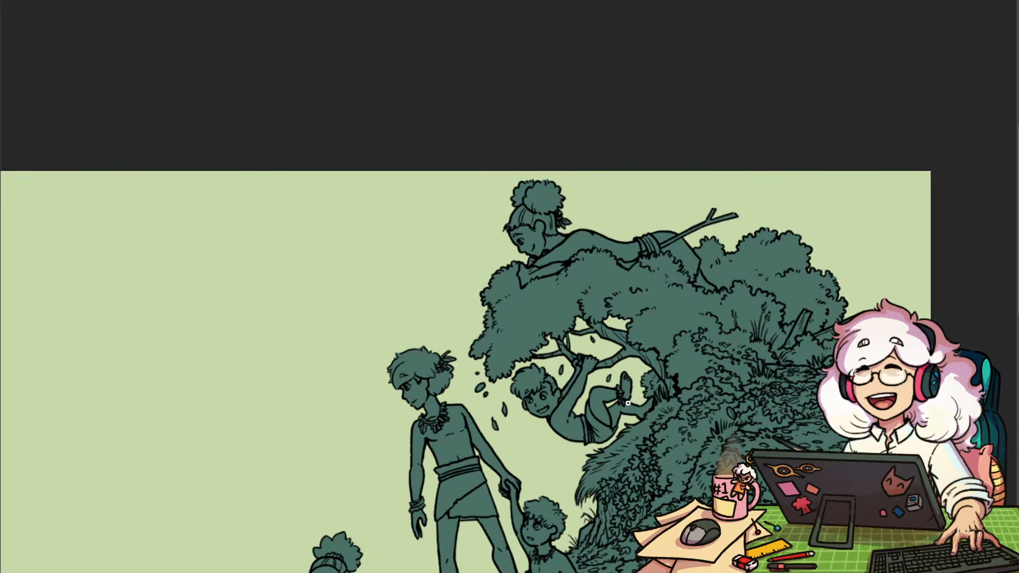
Examine the flat silhouette under the line art, from the figure lying on the tree to the rocks and pool
{"action": "left_click_drag", "start_coordinate": [730, 523], "coordinate": [698, 377]}
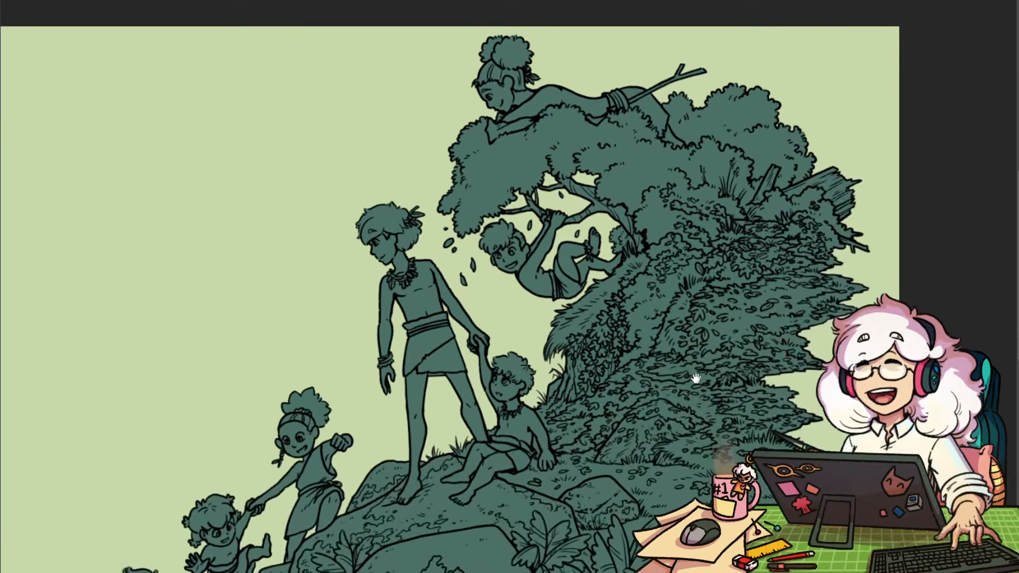
{"action": "scroll", "coordinate": [698, 383], "scroll_direction": "down", "scroll_amount": 1}
{"action": "left_click_drag", "start_coordinate": [666, 498], "coordinate": [719, 435]}
{"action": "scroll", "coordinate": [771, 338], "scroll_direction": "down", "scroll_amount": 1}
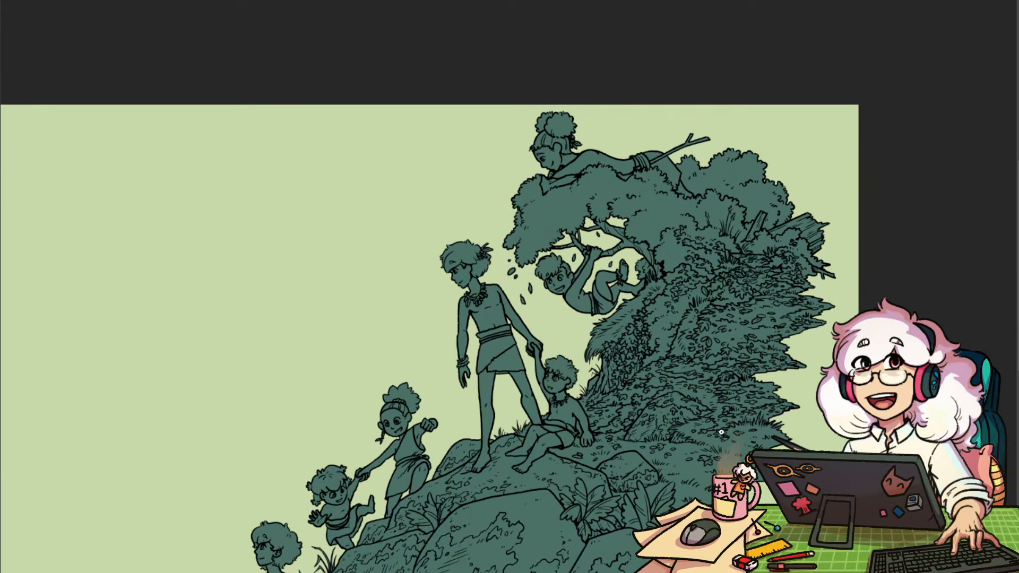
{"action": "left_click_drag", "start_coordinate": [676, 471], "coordinate": [673, 446]}
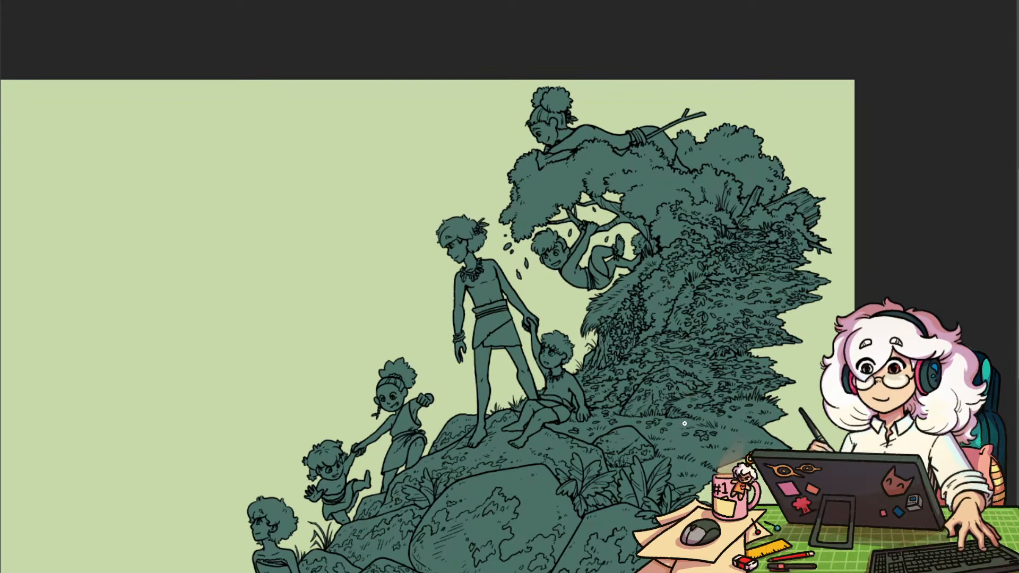
{"action": "mouse_move", "coordinate": [652, 440]}
{"action": "left_mouse_down"}
{"action": "mouse_move", "coordinate": [630, 391]}
{"action": "mouse_move", "coordinate": [663, 414]}
{"action": "left_mouse_up"}
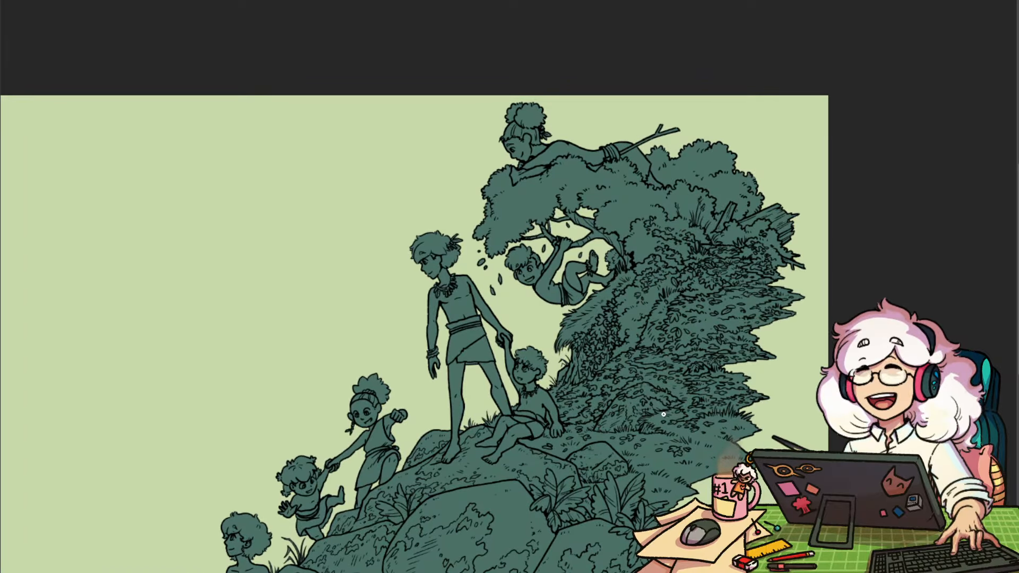
{"action": "scroll", "coordinate": [650, 422], "scroll_direction": "down", "scroll_amount": 1}
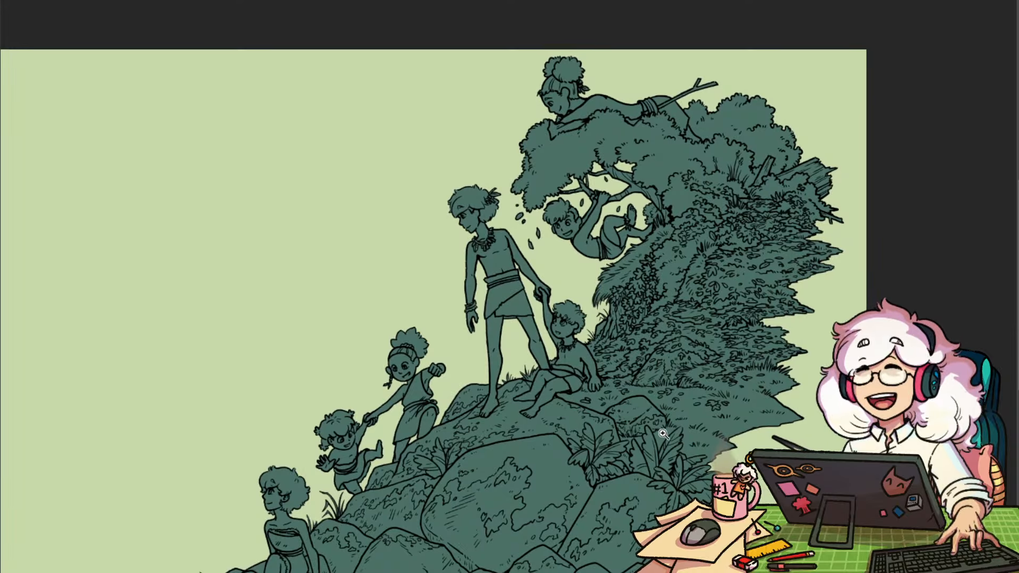
{"action": "left_click_drag", "start_coordinate": [701, 456], "coordinate": [722, 420]}
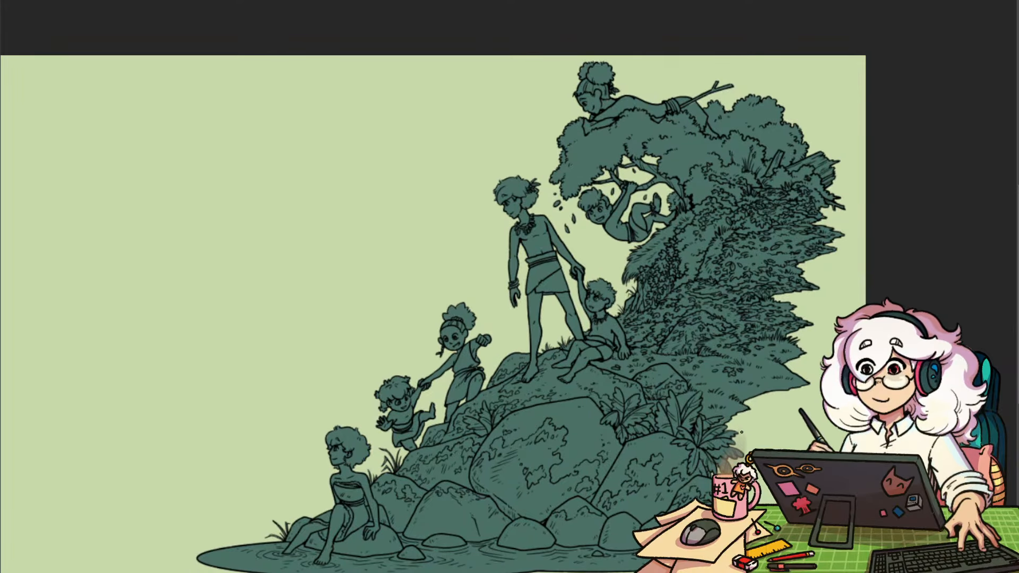
{"action": "left_click_drag", "start_coordinate": [732, 431], "coordinate": [723, 484]}
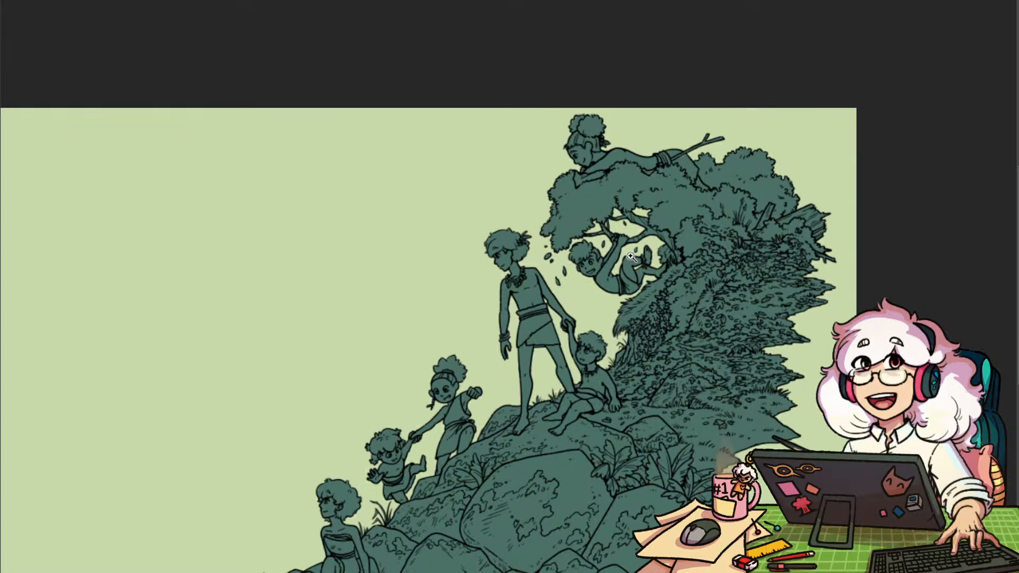
{"action": "left_click_drag", "start_coordinate": [617, 206], "coordinate": [651, 202]}
{"action": "left_click_drag", "start_coordinate": [738, 217], "coordinate": [617, 298]}
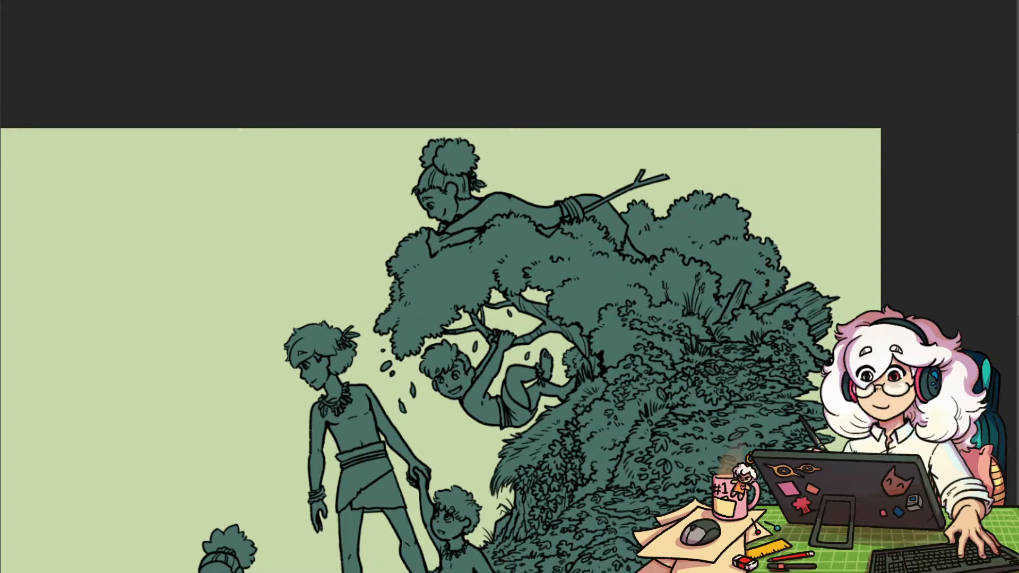
{"action": "key", "text": "ctrl+comma"}
{"action": "key", "text": "ctrl+comma"}
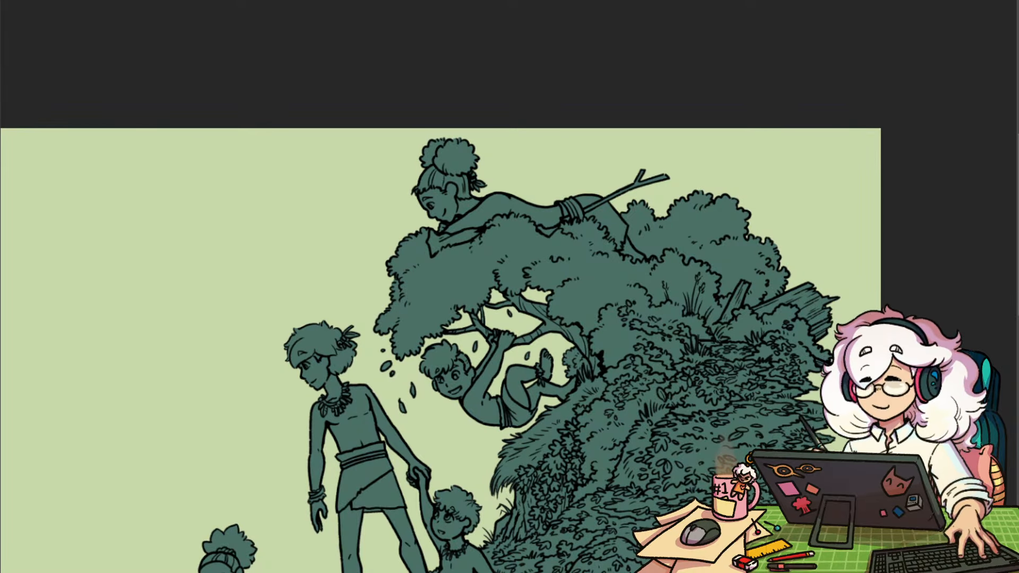
{"action": "mouse_move", "coordinate": [451, 382]}
{"action": "left_mouse_down"}
{"action": "mouse_move", "coordinate": [474, 174]}
{"action": "mouse_move", "coordinate": [490, 236]}
{"action": "left_mouse_up"}
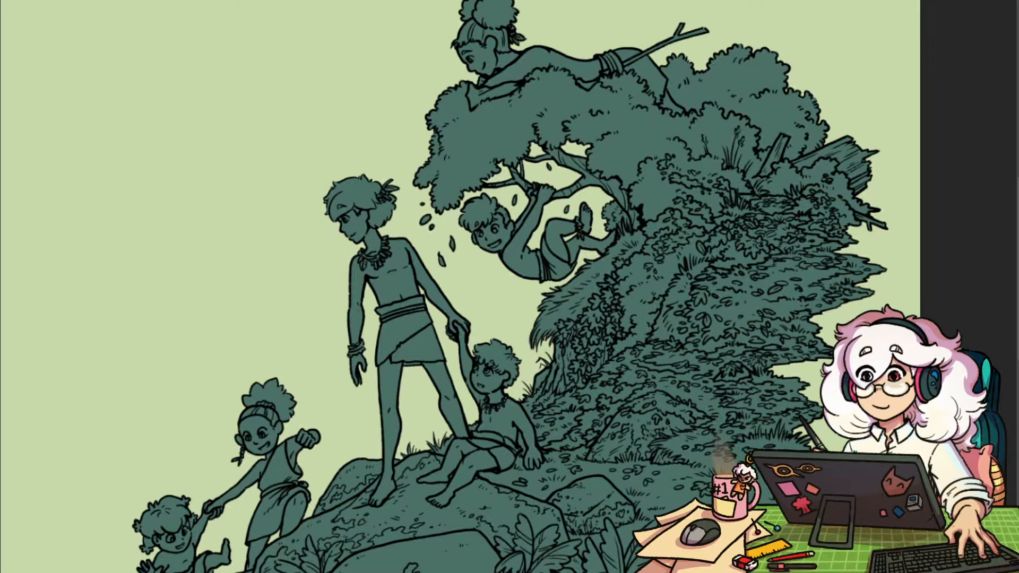
Fill the flat silhouette beneath the line art with olive as a trial, then replace it with medium green
{"action": "key", "text": "ctrl+z"}
{"action": "key", "text": "ctrl+y"}
{"action": "left_click_drag", "start_coordinate": [690, 526], "coordinate": [804, 393]}
{"action": "key", "text": "alt+BackSpace"}
{"action": "scroll", "coordinate": [804, 393], "scroll_direction": "down", "scroll_amount": 5}
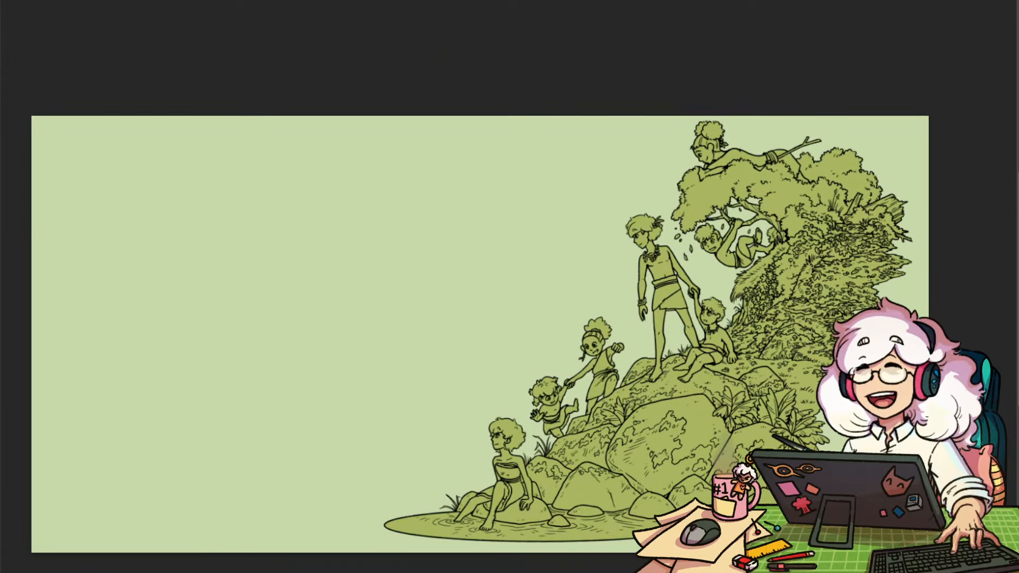
{"action": "key", "text": "alt+BackSpace"}
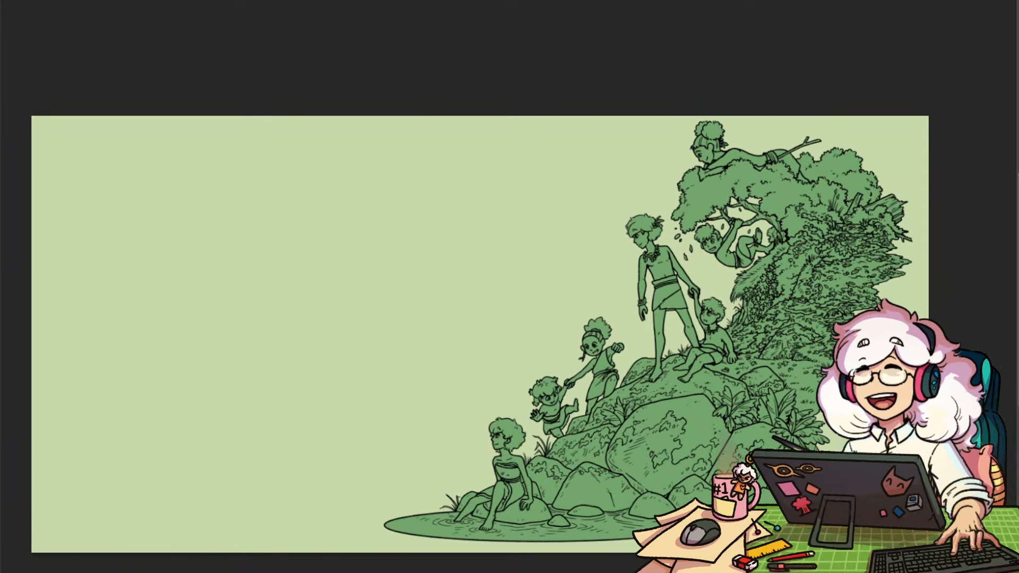
Paint the upper leaf clusters on the hillside olive, just beside the tree with the hanging child
{"action": "mouse_move", "coordinate": [838, 445]}
{"action": "left_mouse_down"}
{"action": "mouse_move", "coordinate": [725, 406]}
{"action": "mouse_move", "coordinate": [741, 415]}
{"action": "left_mouse_up"}
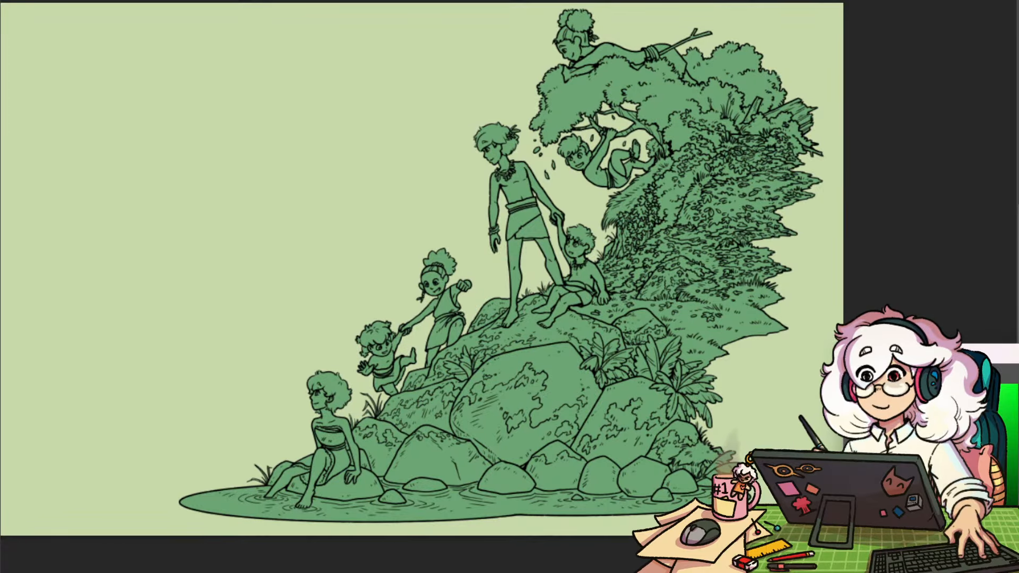
{"action": "left_click_drag", "start_coordinate": [424, 265], "coordinate": [551, 321]}
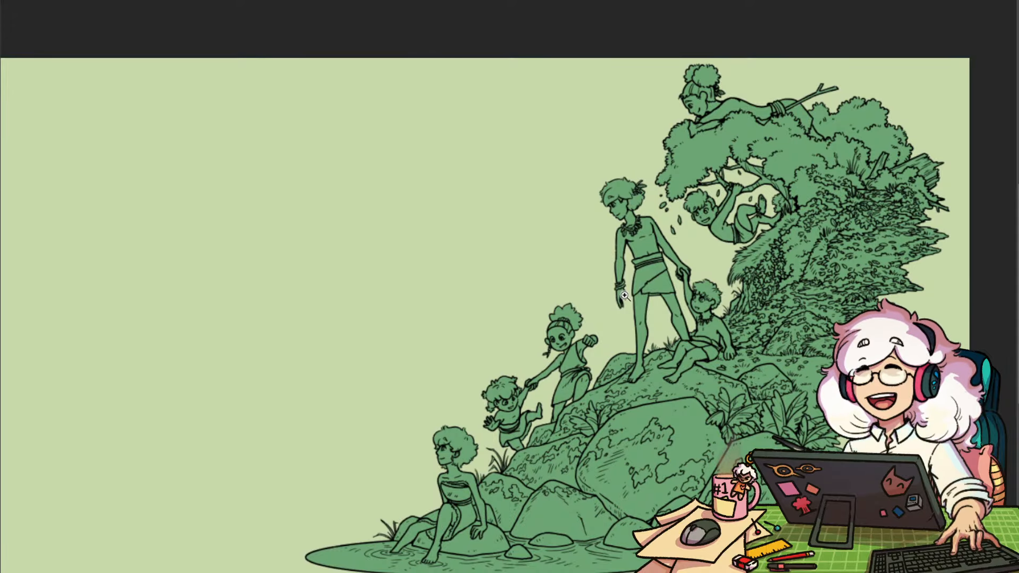
{"action": "left_click_drag", "start_coordinate": [624, 295], "coordinate": [681, 268]}
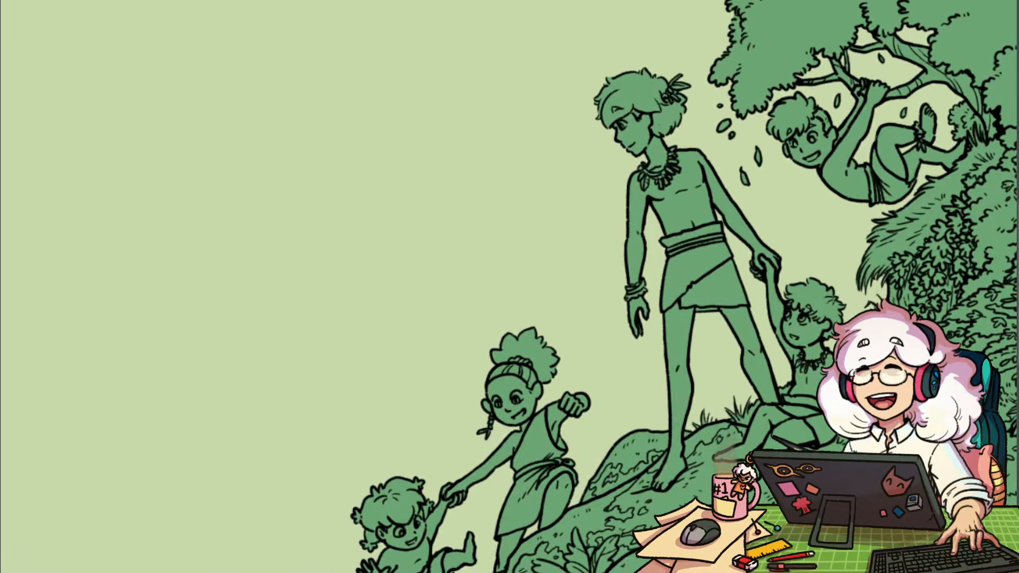
{"action": "left_click_drag", "start_coordinate": [927, 351], "coordinate": [402, 465]}
{"action": "left_click_drag", "start_coordinate": [695, 356], "coordinate": [733, 370]}
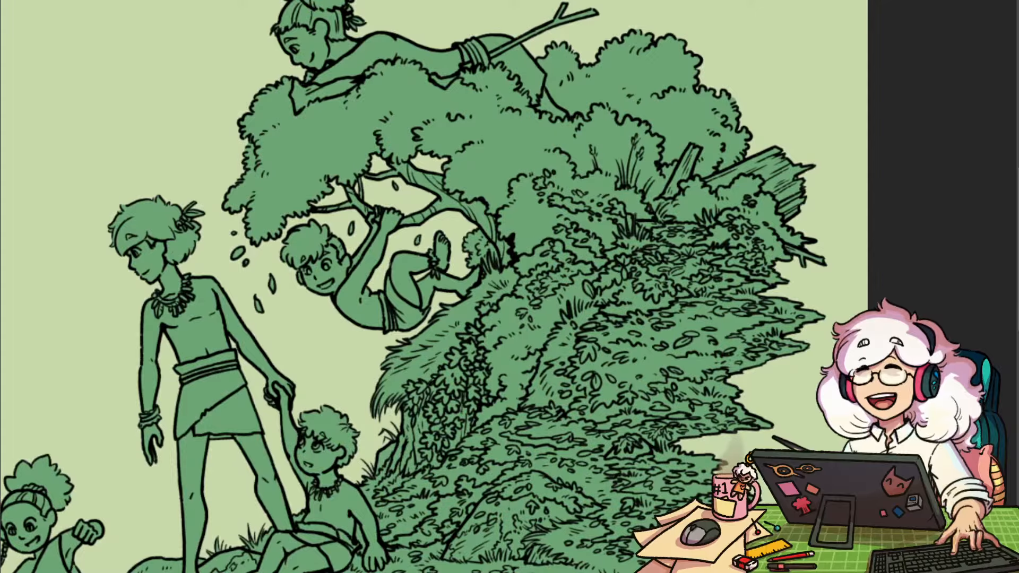
{"action": "left_click_drag", "start_coordinate": [605, 217], "coordinate": [669, 324]}
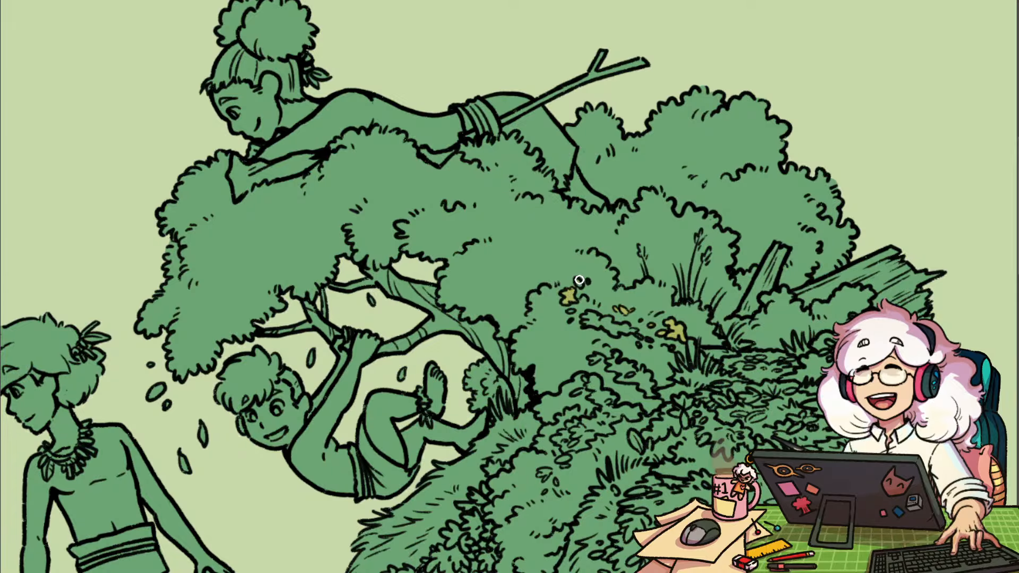
{"action": "left_click_drag", "start_coordinate": [652, 306], "coordinate": [550, 289]}
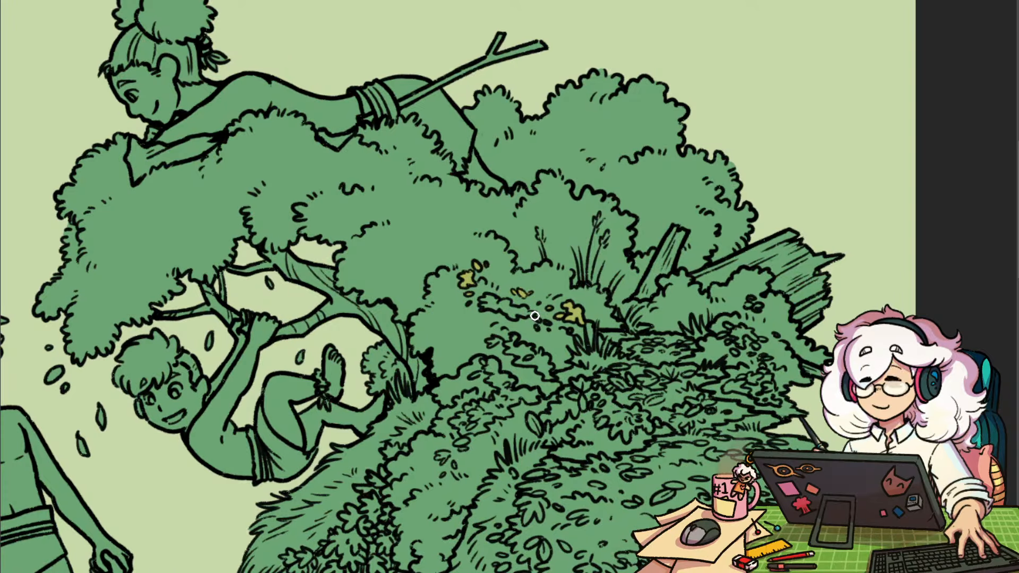
{"action": "left_click_drag", "start_coordinate": [529, 317], "coordinate": [487, 305]}
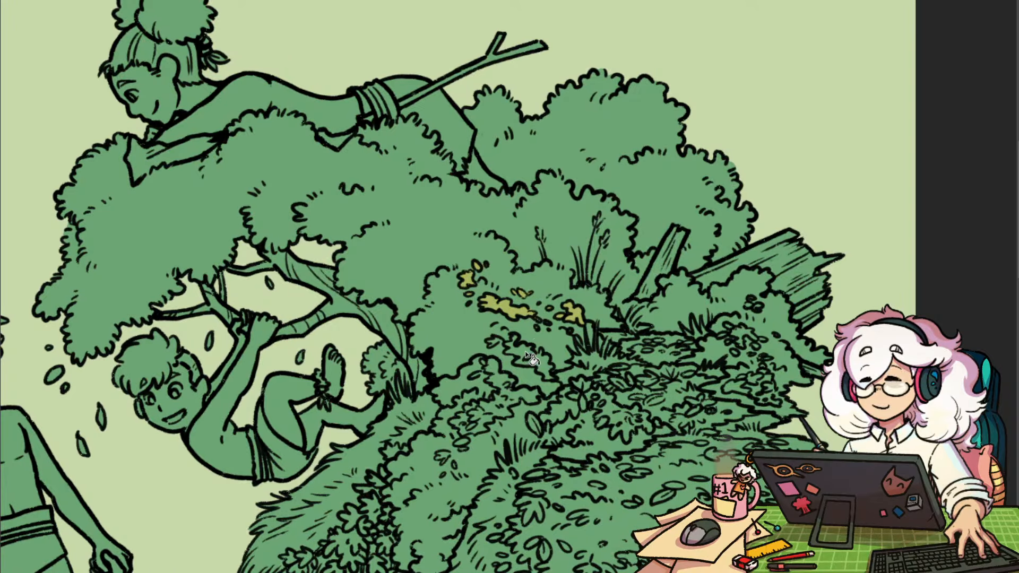
{"action": "left_click_drag", "start_coordinate": [549, 366], "coordinate": [491, 341]}
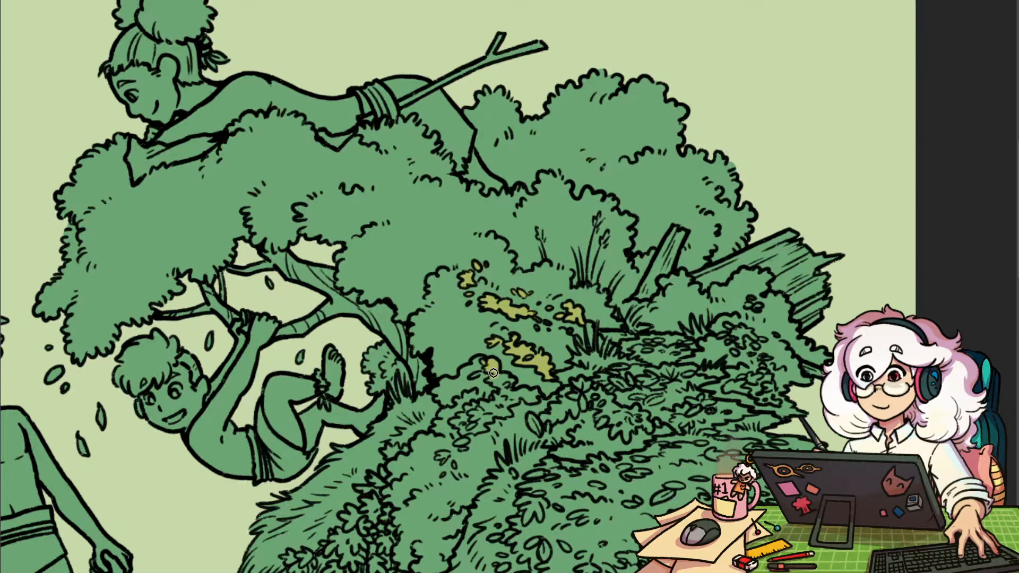
Continue the olive colouring down the hillside over the next leaf clusters and the loose leaves below the tree trunk
{"action": "left_click_drag", "start_coordinate": [622, 428], "coordinate": [720, 344]}
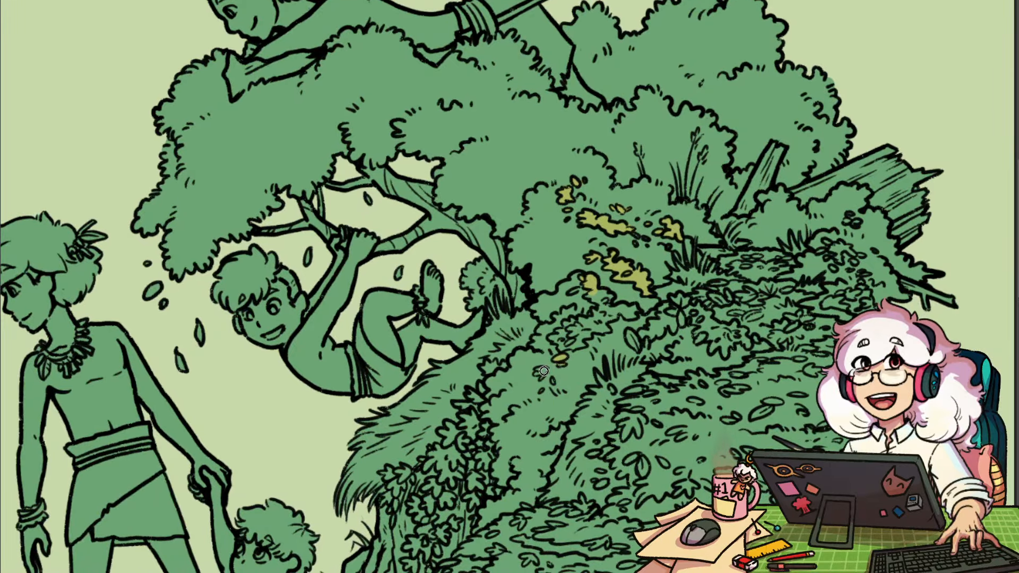
{"action": "left_click_drag", "start_coordinate": [536, 370], "coordinate": [554, 383]}
{"action": "left_click", "coordinate": [542, 391]}
{"action": "mouse_move", "coordinate": [569, 339]}
{"action": "left_mouse_down"}
{"action": "mouse_move", "coordinate": [588, 320]}
{"action": "mouse_move", "coordinate": [574, 349]}
{"action": "mouse_move", "coordinate": [566, 346]}
{"action": "mouse_move", "coordinate": [594, 325]}
{"action": "mouse_move", "coordinate": [602, 332]}
{"action": "mouse_move", "coordinate": [591, 322]}
{"action": "mouse_move", "coordinate": [610, 296]}
{"action": "mouse_move", "coordinate": [588, 296]}
{"action": "mouse_move", "coordinate": [626, 275]}
{"action": "mouse_move", "coordinate": [619, 309]}
{"action": "left_mouse_up"}
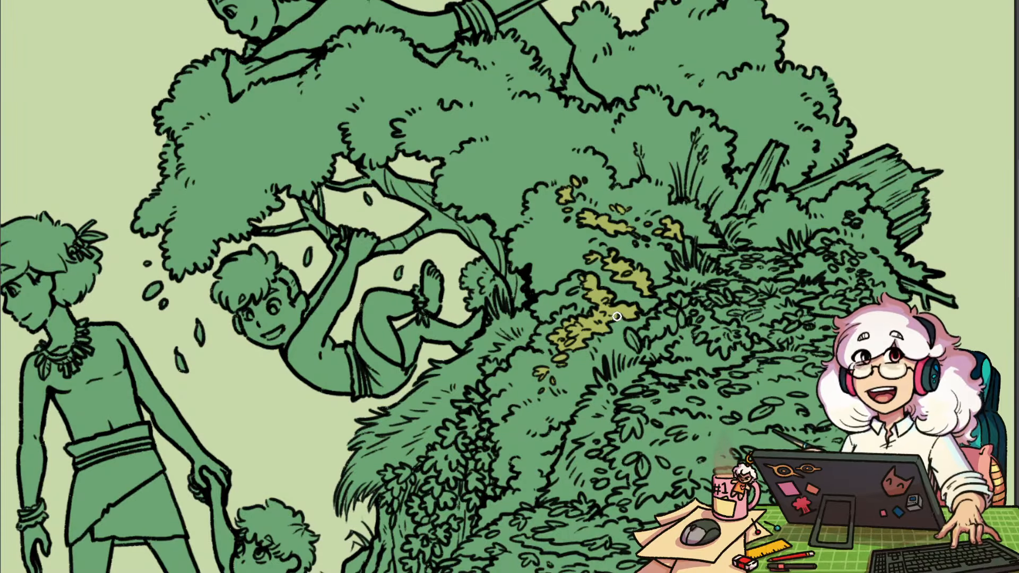
{"action": "left_click_drag", "start_coordinate": [702, 368], "coordinate": [699, 375]}
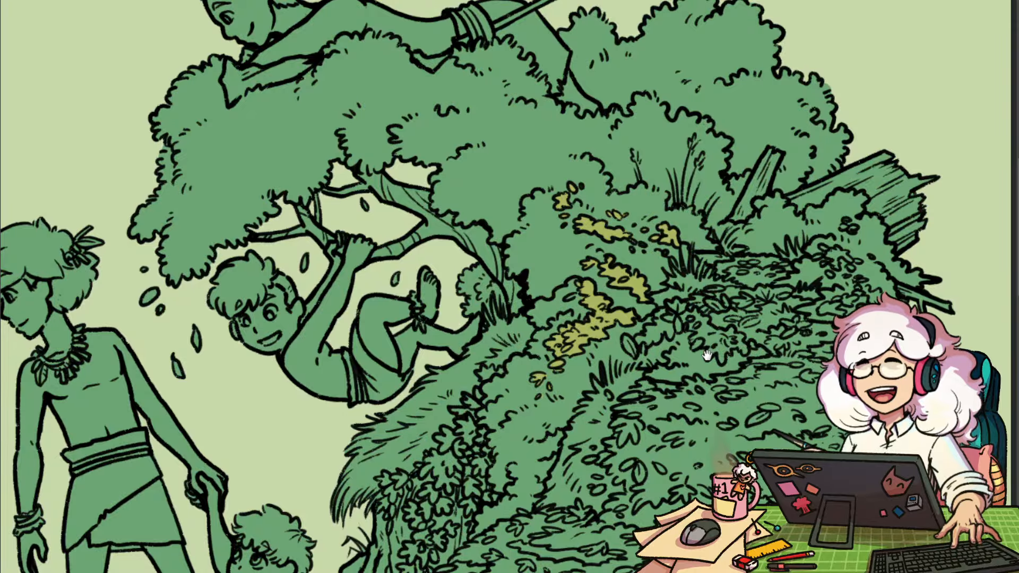
{"action": "left_click_drag", "start_coordinate": [680, 370], "coordinate": [651, 447]}
{"action": "left_click_drag", "start_coordinate": [595, 414], "coordinate": [604, 426]}
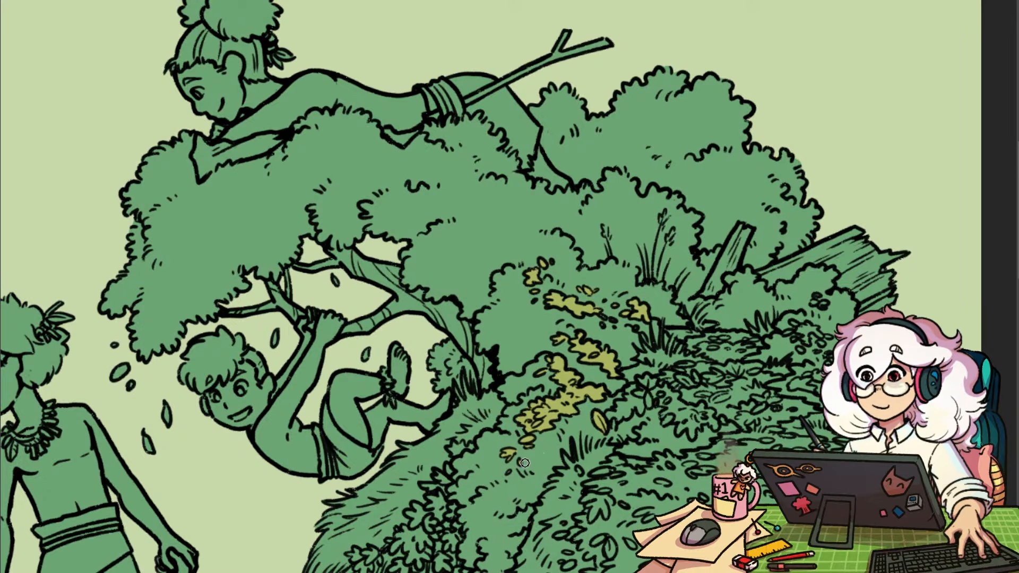
{"action": "left_click_drag", "start_coordinate": [719, 376], "coordinate": [616, 406]}
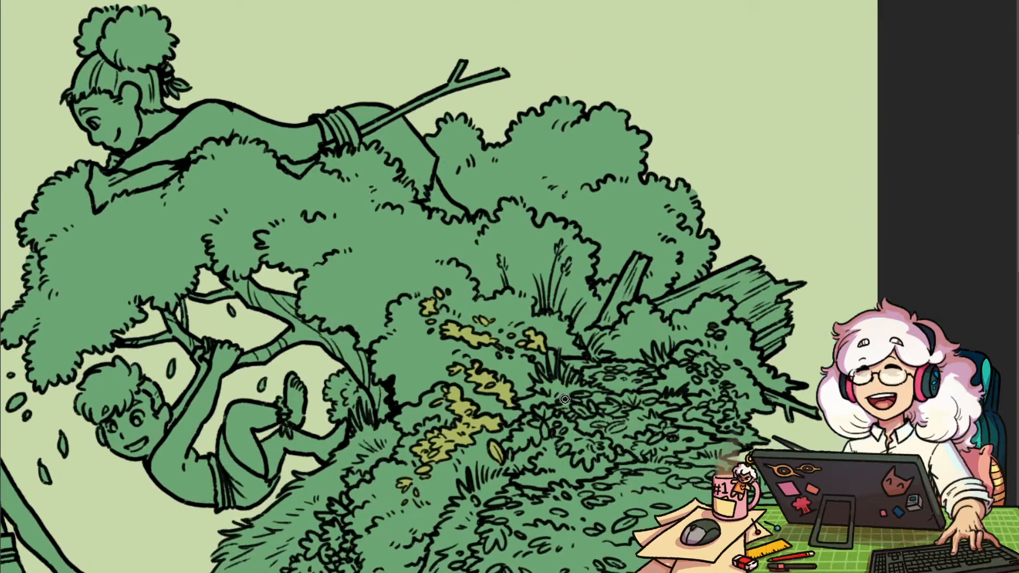
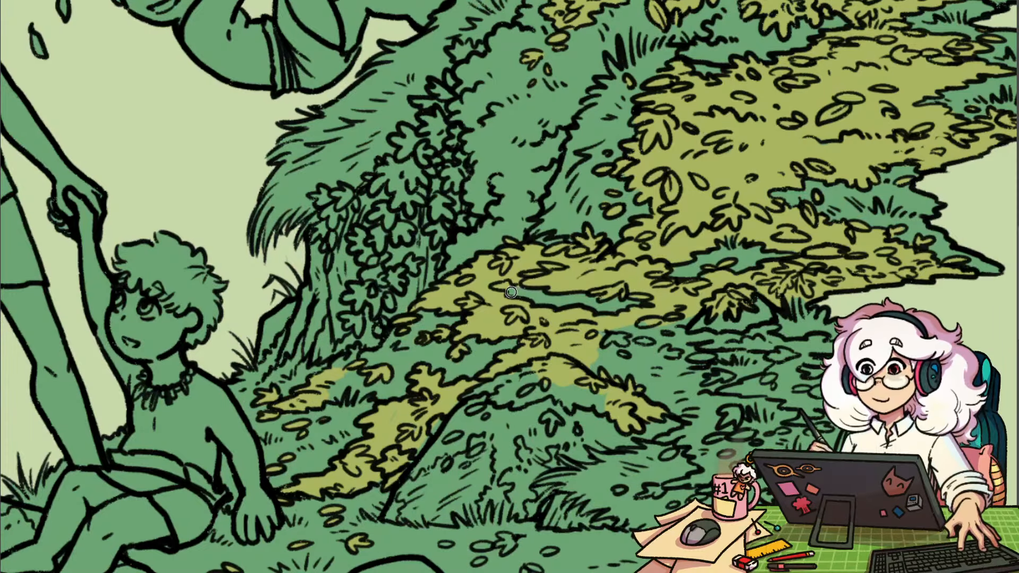
Finish the olive leaf cover along the mound's crest beside the seated child and colour the loose leaves on its face
{"action": "mouse_move", "coordinate": [650, 395]}
{"action": "left_mouse_down"}
{"action": "mouse_move", "coordinate": [671, 414]}
{"action": "mouse_move", "coordinate": [625, 398]}
{"action": "left_mouse_up"}
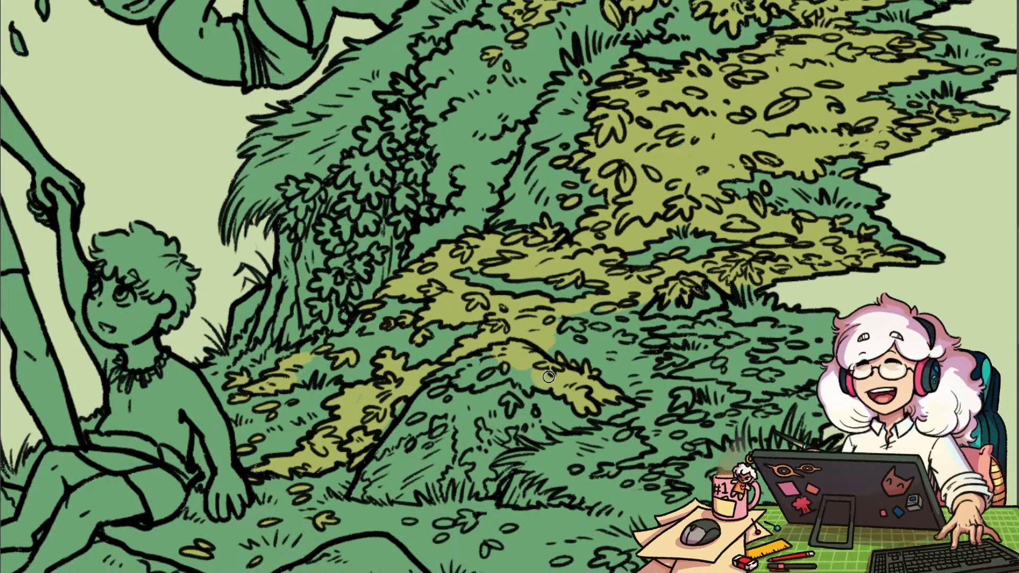
{"action": "mouse_move", "coordinate": [549, 377]}
{"action": "left_mouse_down"}
{"action": "mouse_move", "coordinate": [530, 391]}
{"action": "mouse_move", "coordinate": [501, 362]}
{"action": "mouse_move", "coordinate": [491, 378]}
{"action": "mouse_move", "coordinate": [513, 325]}
{"action": "mouse_move", "coordinate": [478, 377]}
{"action": "mouse_move", "coordinate": [448, 368]}
{"action": "mouse_move", "coordinate": [436, 374]}
{"action": "mouse_move", "coordinate": [457, 369]}
{"action": "mouse_move", "coordinate": [447, 394]}
{"action": "left_mouse_up"}
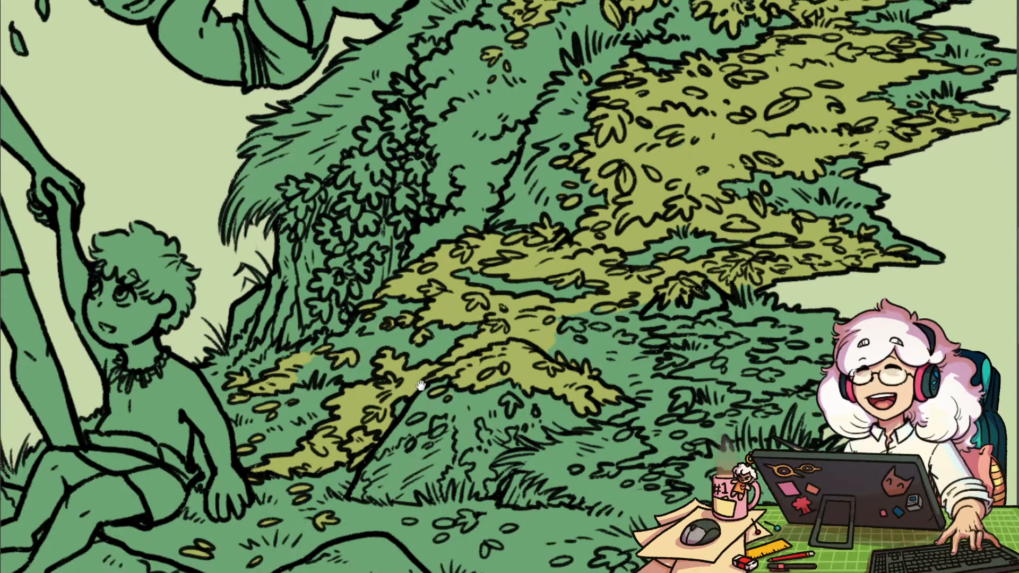
{"action": "left_click_drag", "start_coordinate": [419, 384], "coordinate": [533, 395]}
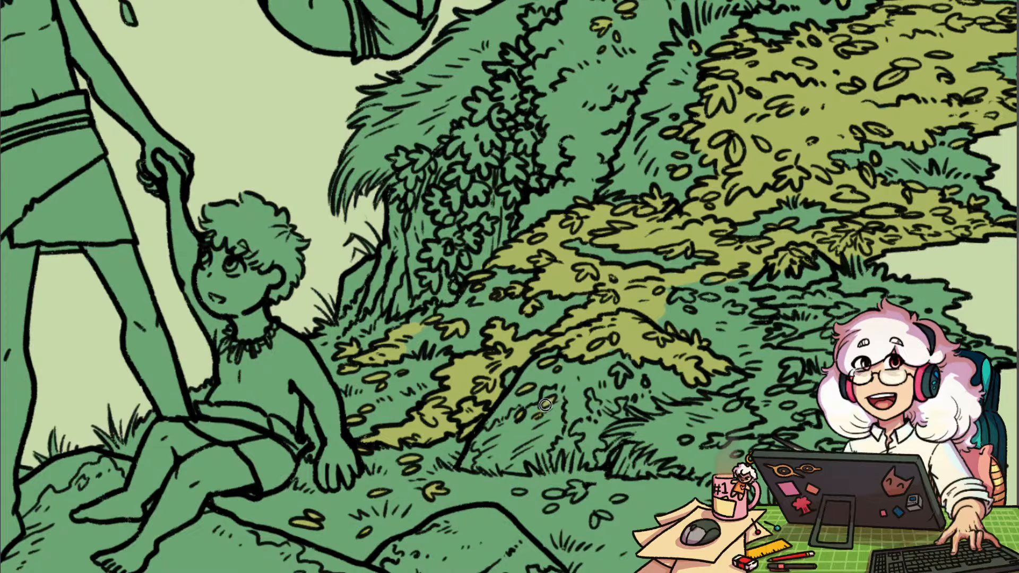
{"action": "left_click_drag", "start_coordinate": [619, 351], "coordinate": [498, 407]}
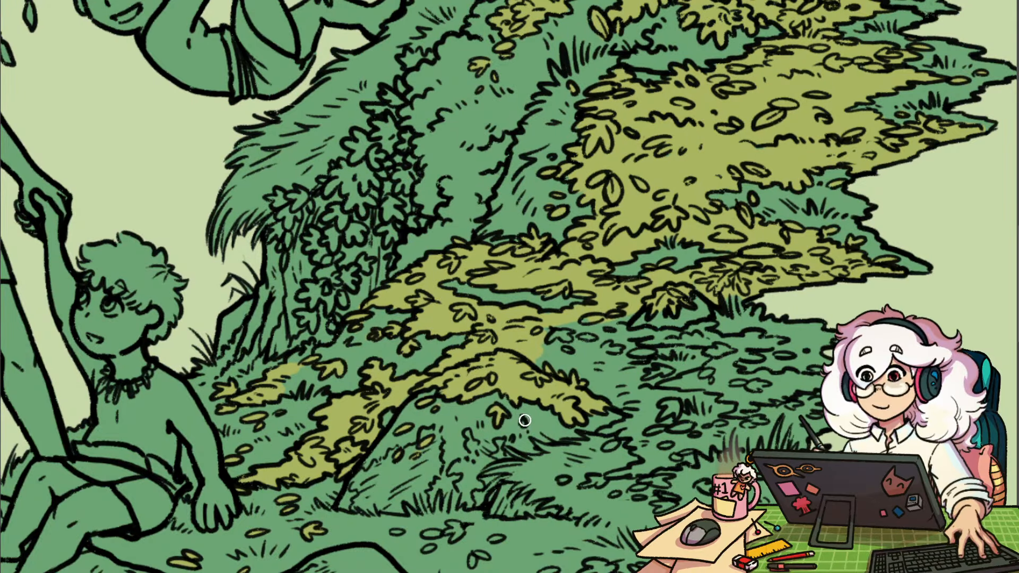
Colour the loose leaves on the grass around the mound's foot olive, and the patch just past the crest's far end
{"action": "left_click_drag", "start_coordinate": [465, 533], "coordinate": [499, 437]}
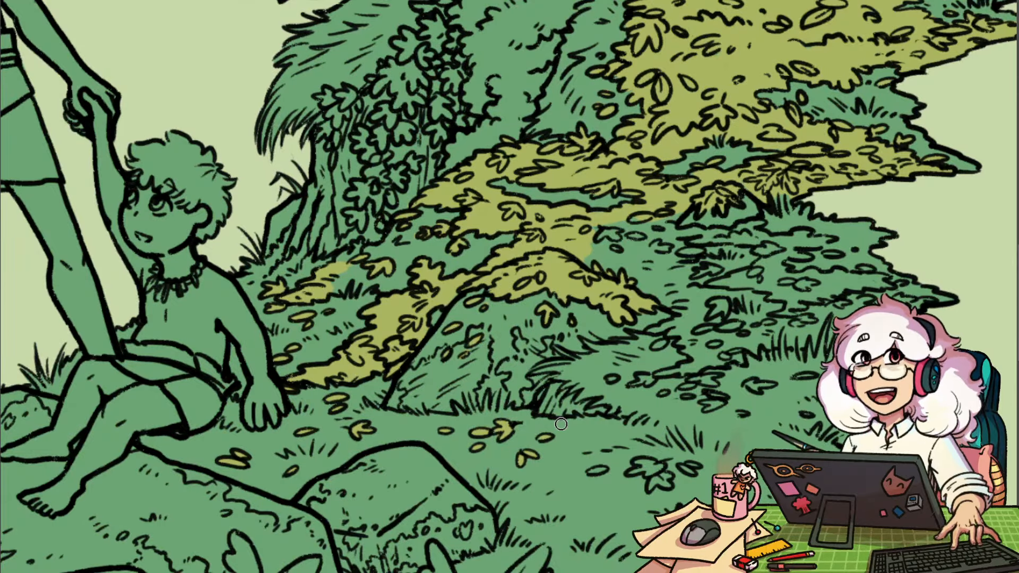
{"action": "mouse_move", "coordinate": [655, 454]}
{"action": "left_mouse_down"}
{"action": "mouse_move", "coordinate": [703, 389]}
{"action": "mouse_move", "coordinate": [574, 465]}
{"action": "left_mouse_up"}
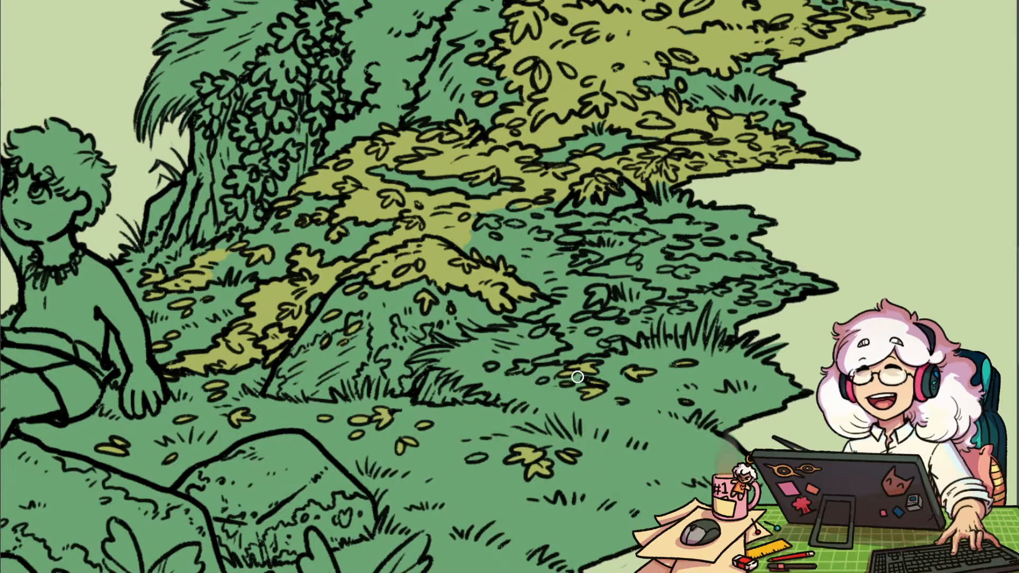
{"action": "left_click_drag", "start_coordinate": [564, 384], "coordinate": [545, 420]}
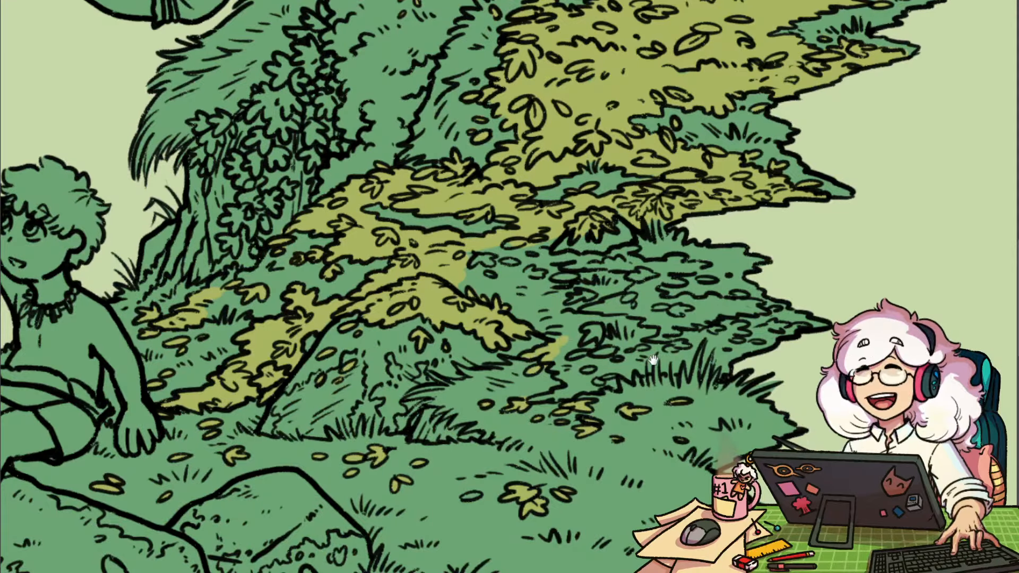
Paint the first olive patches among the fallen leaves on the low ledge at the hillside's jagged outer edge
{"action": "left_click_drag", "start_coordinate": [653, 360], "coordinate": [621, 395]}
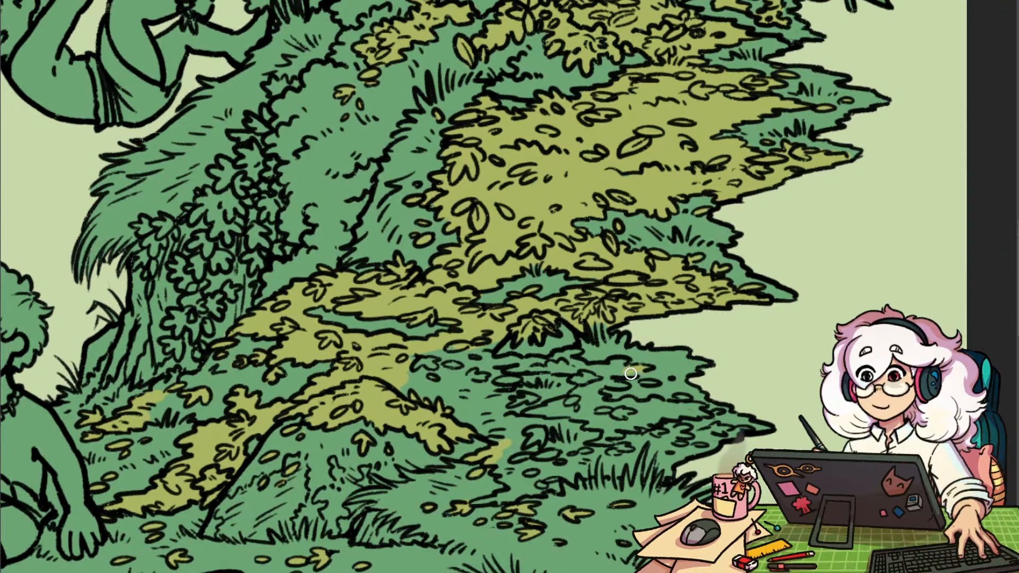
{"action": "left_click_drag", "start_coordinate": [659, 397], "coordinate": [630, 367]}
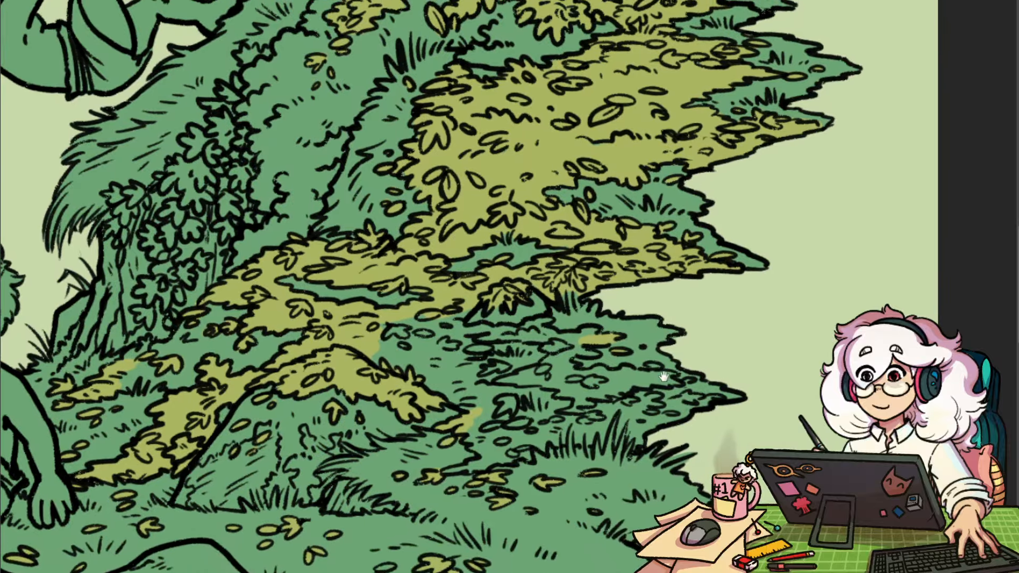
{"action": "left_click_drag", "start_coordinate": [652, 429], "coordinate": [690, 406]}
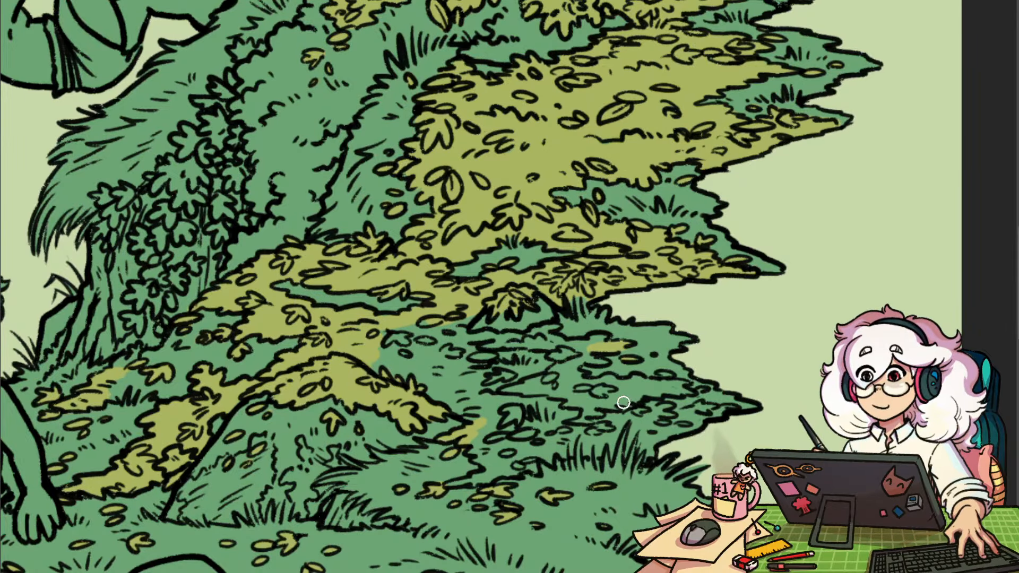
{"action": "mouse_move", "coordinate": [705, 356]}
{"action": "left_mouse_down"}
{"action": "mouse_move", "coordinate": [757, 357]}
{"action": "mouse_move", "coordinate": [677, 397]}
{"action": "left_mouse_up"}
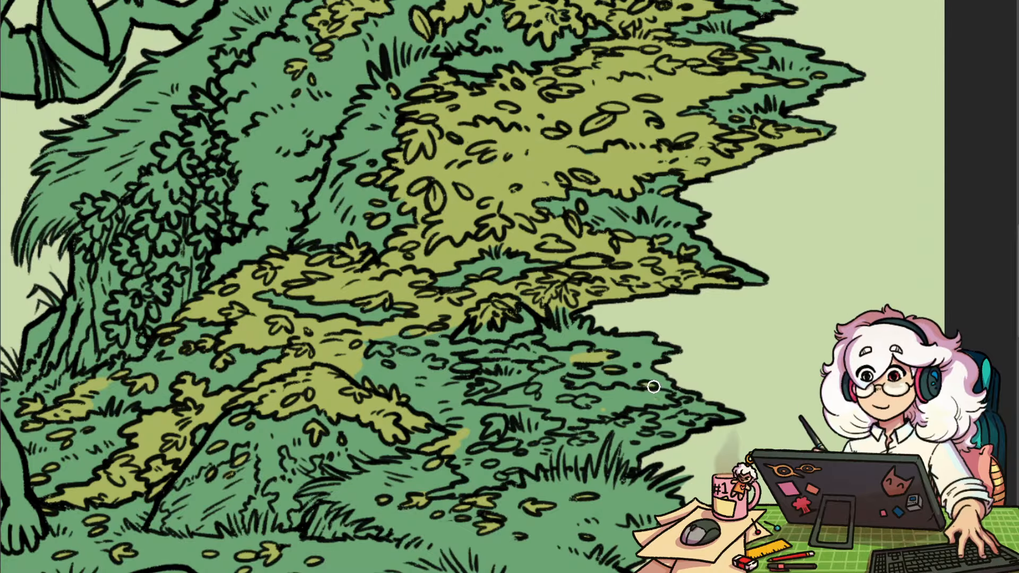
{"action": "left_click_drag", "start_coordinate": [600, 395], "coordinate": [609, 405]}
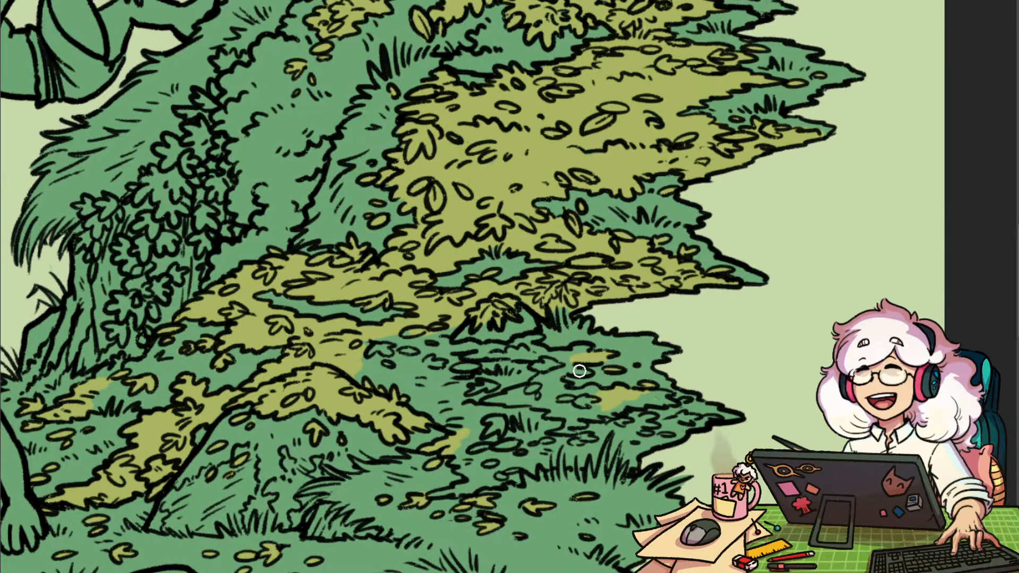
{"action": "mouse_move", "coordinate": [566, 366]}
{"action": "left_mouse_down"}
{"action": "mouse_move", "coordinate": [581, 353]}
{"action": "mouse_move", "coordinate": [524, 350]}
{"action": "left_mouse_up"}
Spread olive across the ground between the mound's crest and the ledge, joining the separate leaf patches
{"action": "left_click_drag", "start_coordinate": [586, 319], "coordinate": [735, 319]}
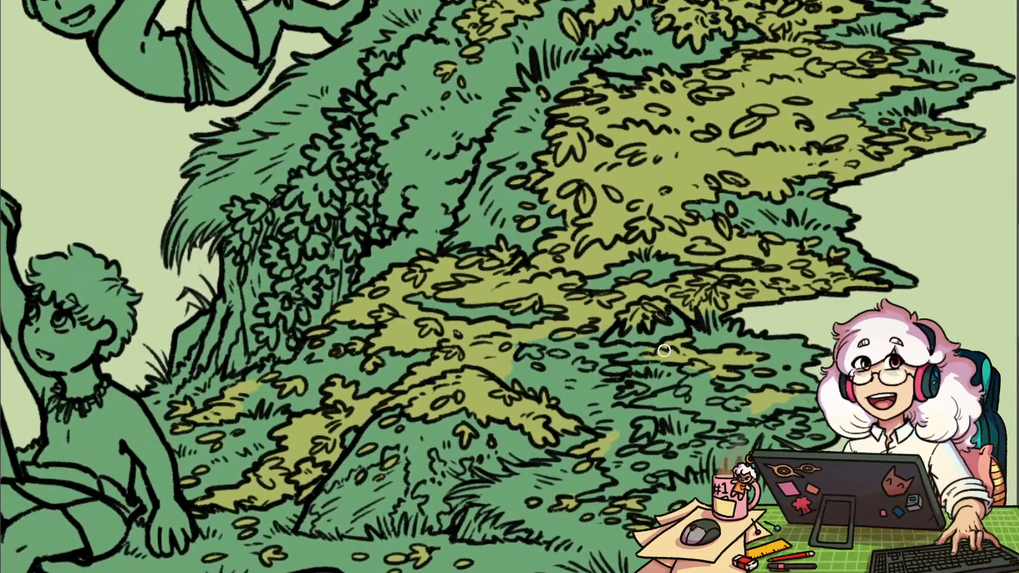
{"action": "mouse_move", "coordinate": [607, 325]}
{"action": "left_mouse_down"}
{"action": "mouse_move", "coordinate": [500, 390]}
{"action": "mouse_move", "coordinate": [537, 331]}
{"action": "left_mouse_up"}
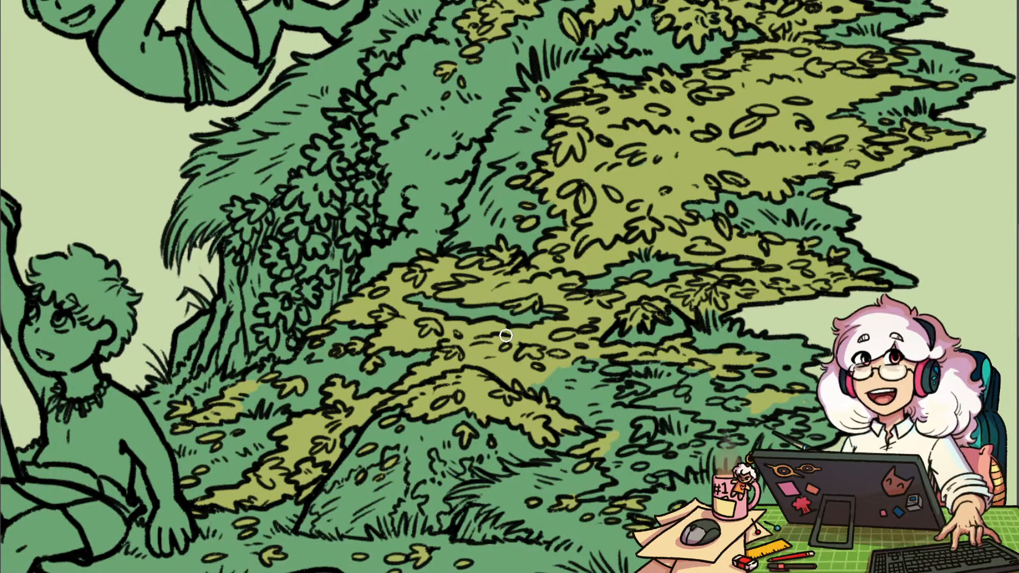
{"action": "mouse_move", "coordinate": [596, 366]}
{"action": "left_mouse_down"}
{"action": "mouse_move", "coordinate": [574, 374]}
{"action": "mouse_move", "coordinate": [600, 382]}
{"action": "mouse_move", "coordinate": [575, 399]}
{"action": "left_mouse_up"}
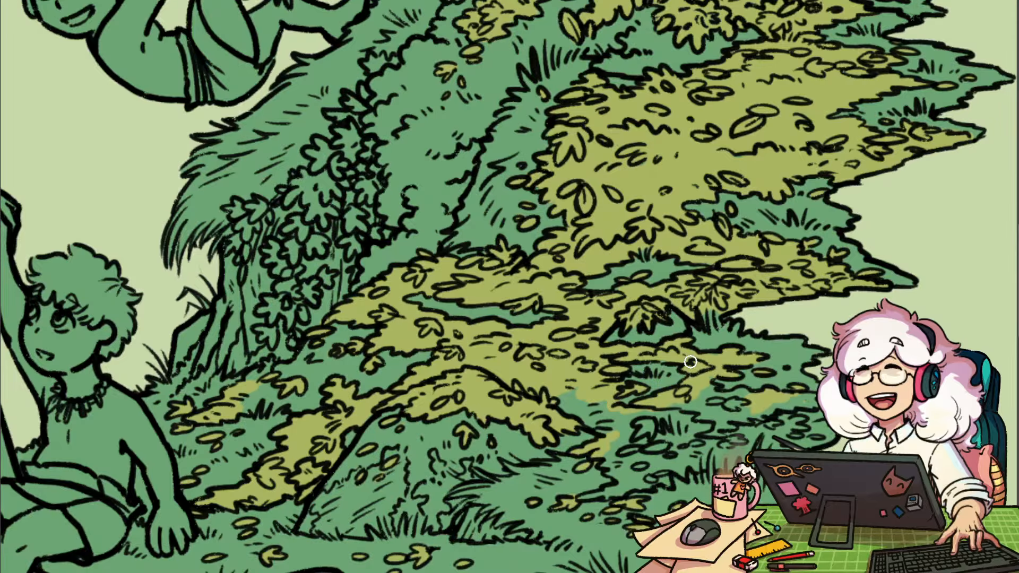
{"action": "left_click_drag", "start_coordinate": [772, 407], "coordinate": [659, 418]}
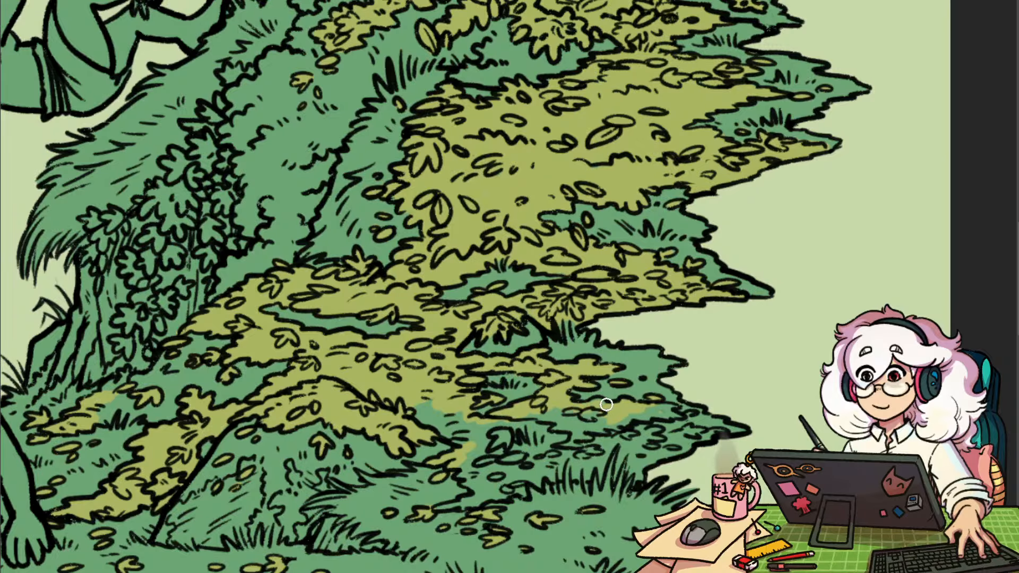
Extend the olive leaf cover along the low ledge out to its pointed tip
{"action": "left_click_drag", "start_coordinate": [677, 363], "coordinate": [630, 356]}
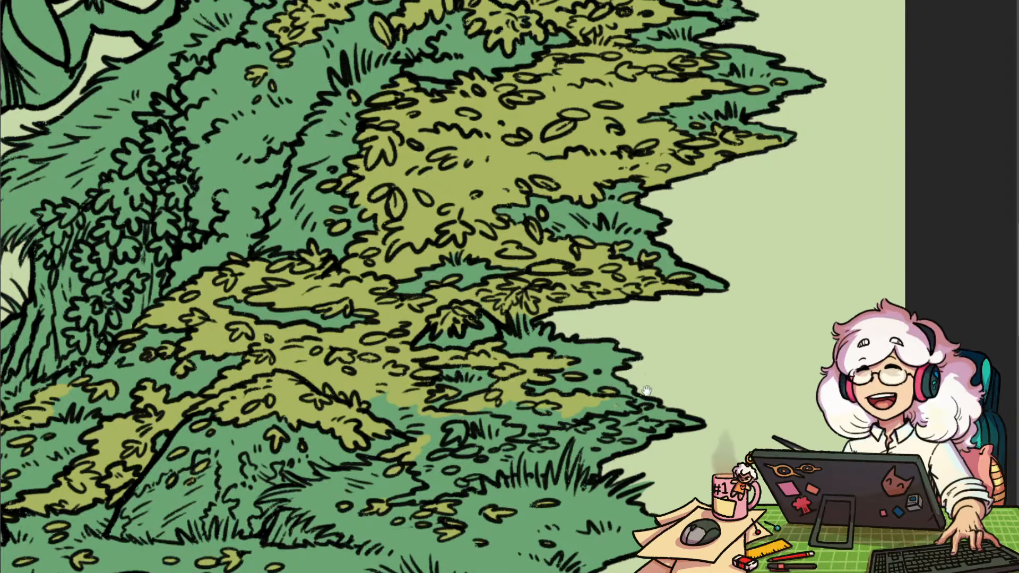
{"action": "left_click_drag", "start_coordinate": [668, 358], "coordinate": [730, 364]}
{"action": "mouse_move", "coordinate": [665, 417]}
{"action": "left_mouse_down"}
{"action": "mouse_move", "coordinate": [681, 407]}
{"action": "mouse_move", "coordinate": [658, 414]}
{"action": "mouse_move", "coordinate": [673, 432]}
{"action": "mouse_move", "coordinate": [666, 443]}
{"action": "left_mouse_up"}
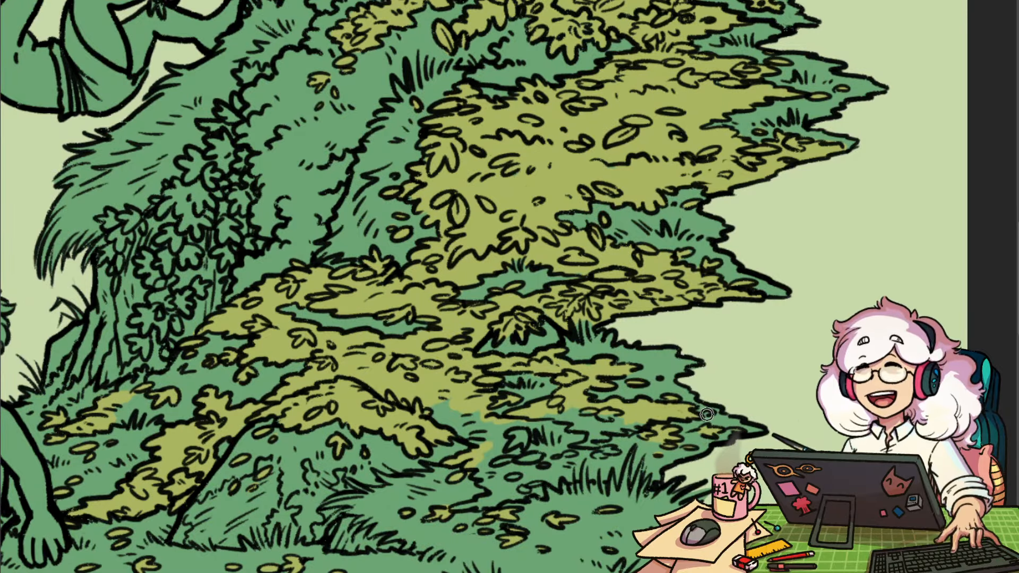
{"action": "left_click_drag", "start_coordinate": [745, 411], "coordinate": [765, 391]}
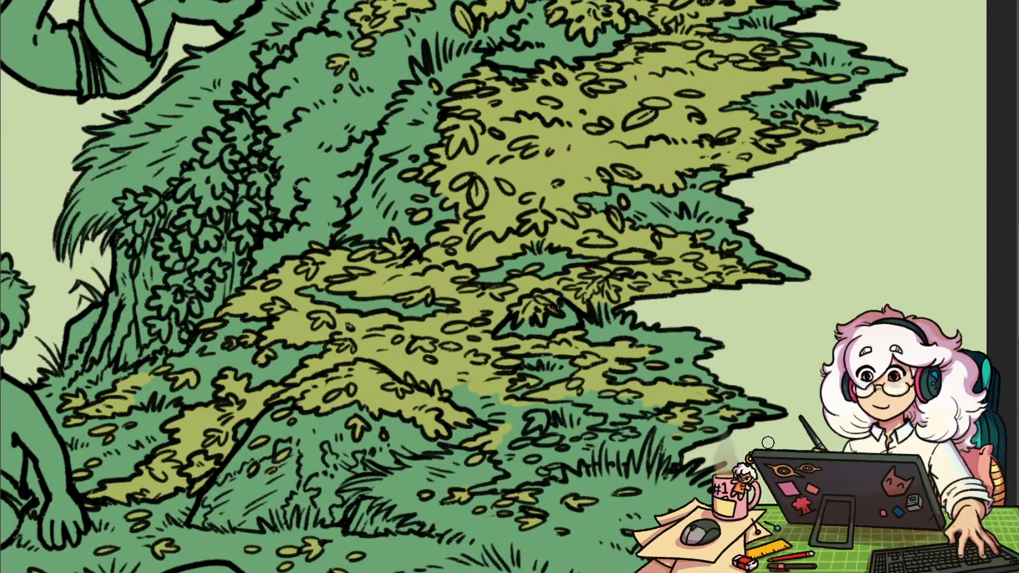
{"action": "left_click_drag", "start_coordinate": [760, 440], "coordinate": [786, 414]}
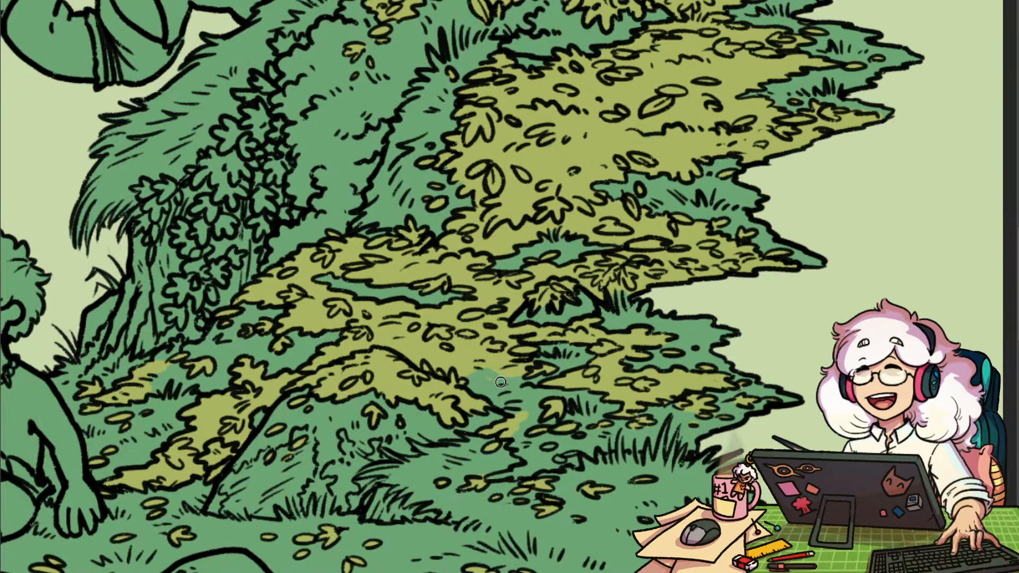
Colour the remaining leaves between the mound and the ledge olive, including the loose ones above the tall grass tuft
{"action": "left_click_drag", "start_coordinate": [497, 367], "coordinate": [459, 365]}
{"action": "mouse_move", "coordinate": [582, 342]}
{"action": "left_mouse_down"}
{"action": "mouse_move", "coordinate": [639, 357]}
{"action": "mouse_move", "coordinate": [544, 386]}
{"action": "mouse_move", "coordinate": [674, 501]}
{"action": "mouse_move", "coordinate": [612, 357]}
{"action": "left_mouse_up"}
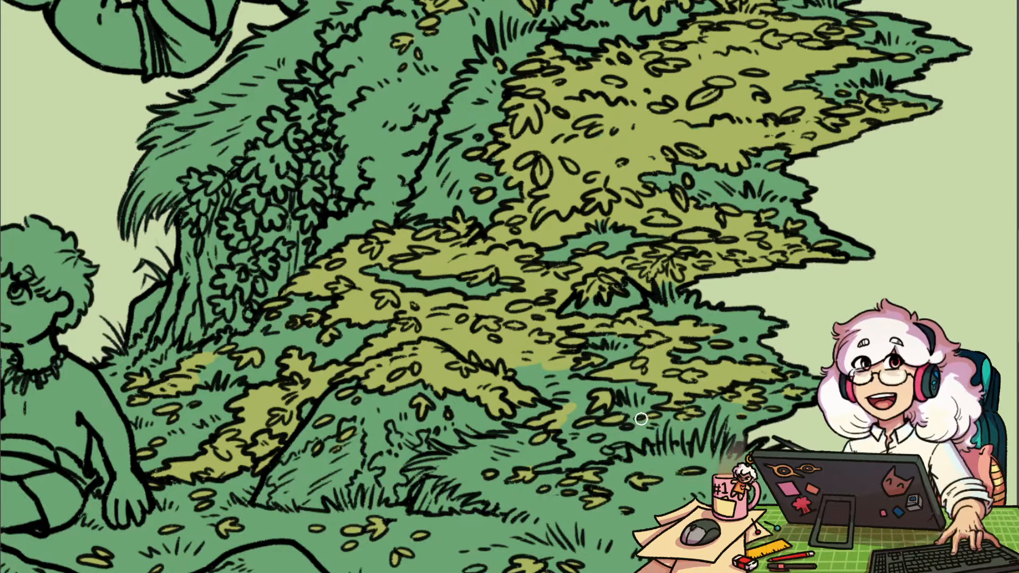
{"action": "left_click_drag", "start_coordinate": [672, 427], "coordinate": [652, 421]}
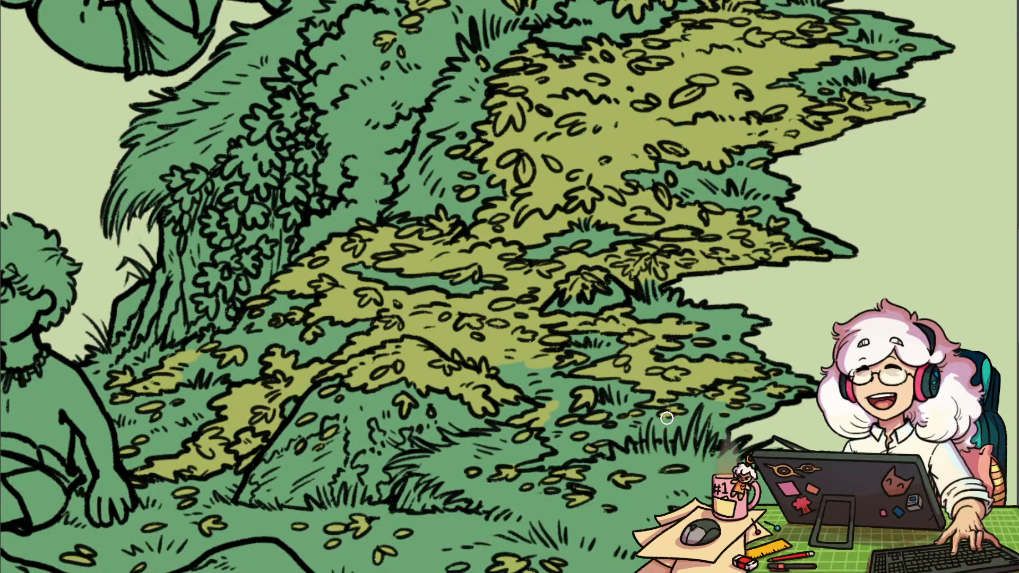
{"action": "left_click_drag", "start_coordinate": [643, 396], "coordinate": [742, 398]}
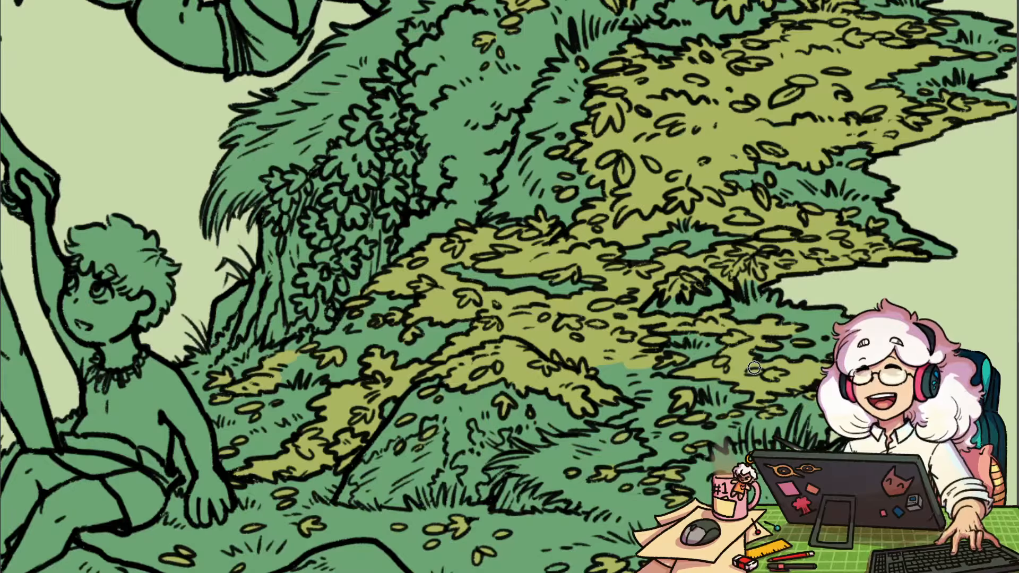
{"action": "left_click_drag", "start_coordinate": [617, 441], "coordinate": [570, 433]}
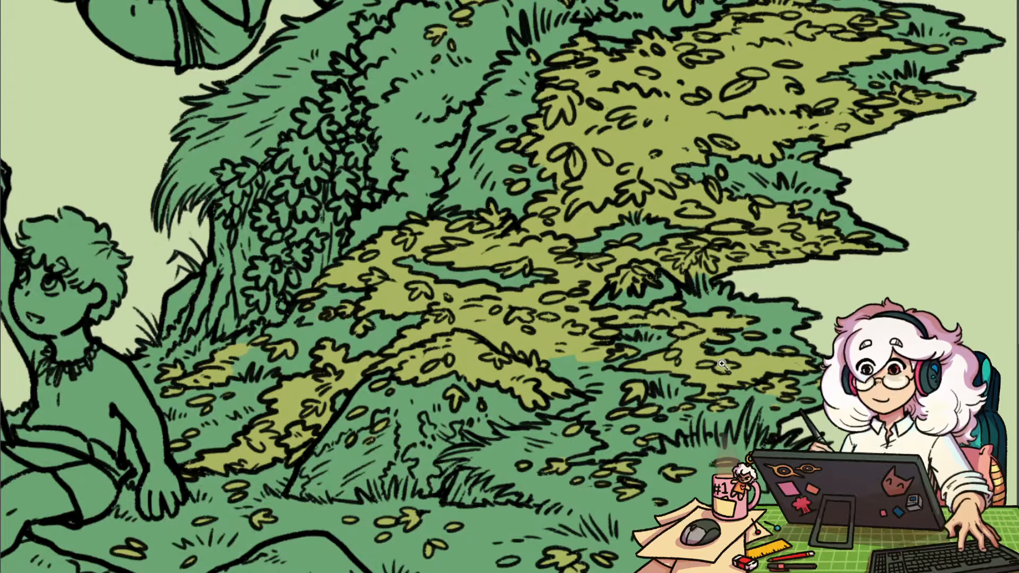
{"action": "mouse_move", "coordinate": [736, 368]}
{"action": "left_mouse_down"}
{"action": "mouse_move", "coordinate": [717, 370]}
{"action": "mouse_move", "coordinate": [752, 369]}
{"action": "mouse_move", "coordinate": [727, 389]}
{"action": "left_mouse_up"}
Touch up the olive leaf cover on the upper hillside and beside the mound with small colour patches
{"action": "left_click_drag", "start_coordinate": [720, 255], "coordinate": [620, 509]}
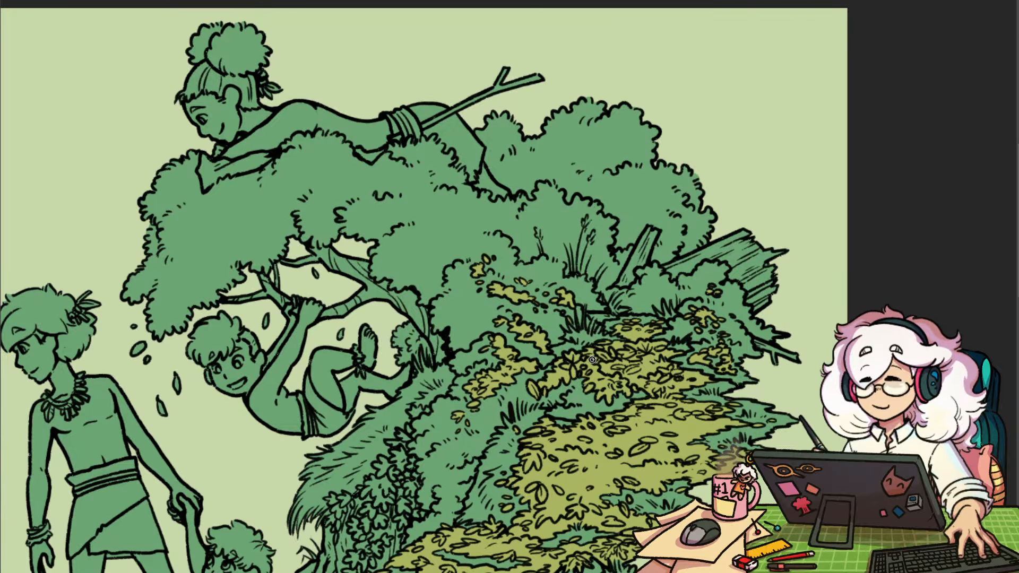
{"action": "left_click_drag", "start_coordinate": [639, 451], "coordinate": [747, 297]}
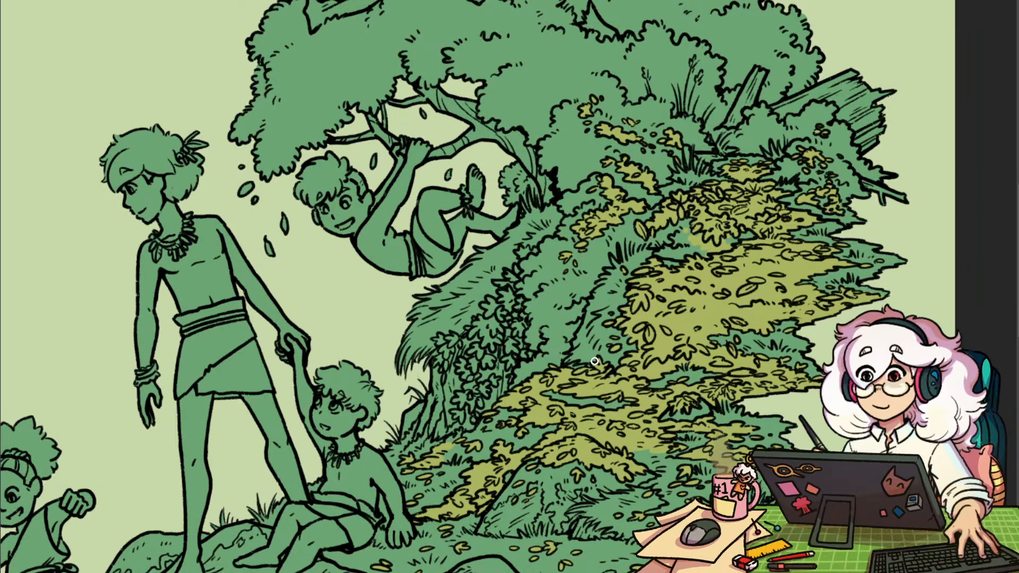
{"action": "left_click_drag", "start_coordinate": [712, 431], "coordinate": [685, 395]}
{"action": "left_click_drag", "start_coordinate": [714, 445], "coordinate": [642, 377]}
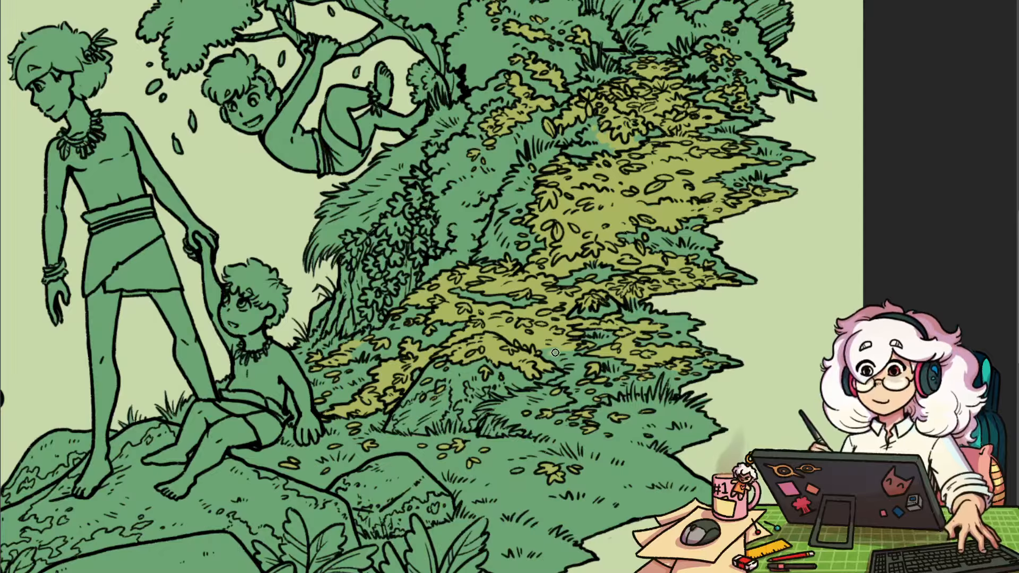
{"action": "left_click_drag", "start_coordinate": [705, 371], "coordinate": [758, 355]}
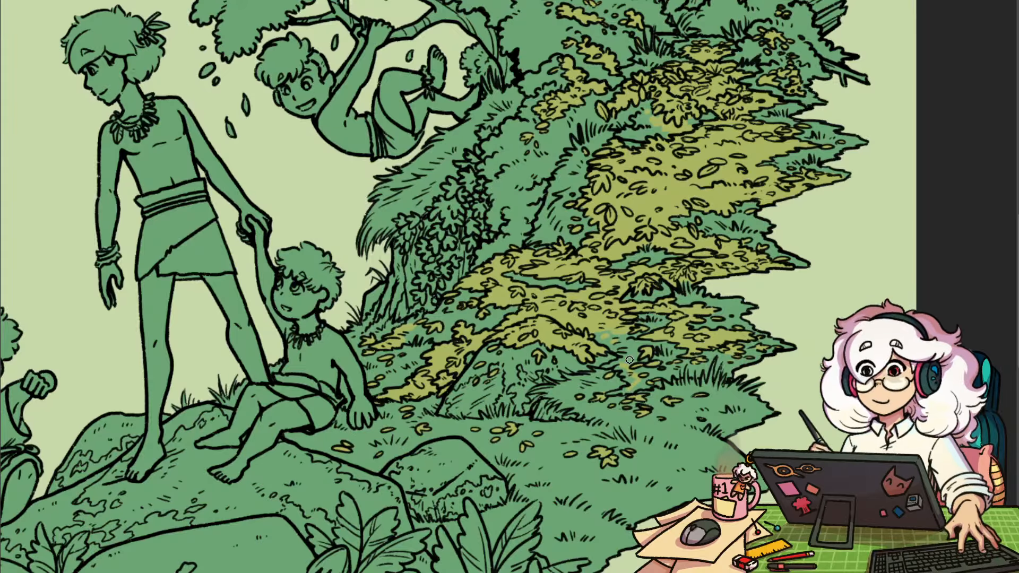
{"action": "left_click_drag", "start_coordinate": [630, 390], "coordinate": [825, 390]}
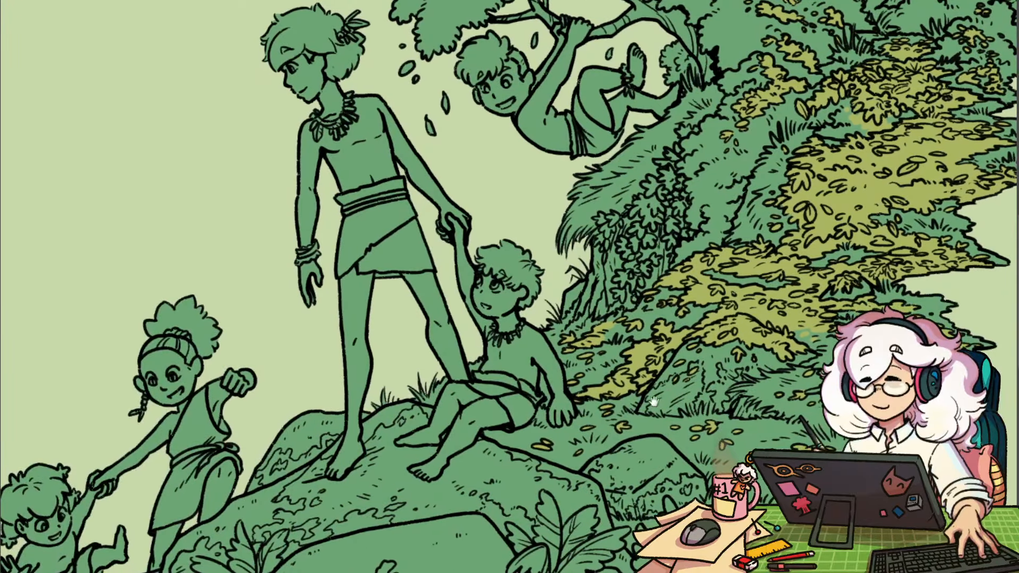
Recolour the hillside's olive leaf cover to a brighter yellow-green
{"action": "scroll", "coordinate": [597, 491], "scroll_direction": "down", "scroll_amount": 5}
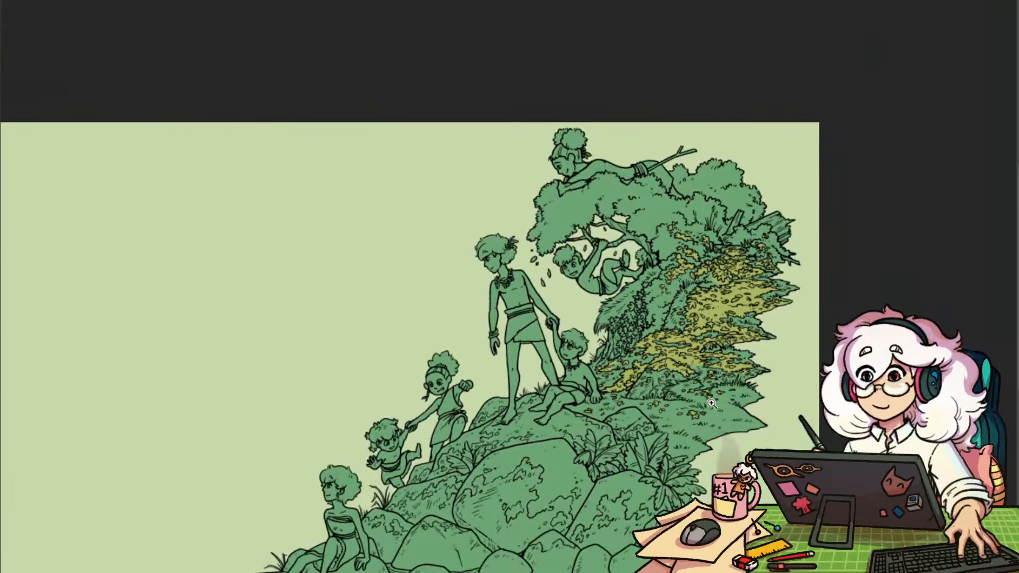
{"action": "scroll", "coordinate": [661, 494], "scroll_direction": "up", "scroll_amount": 4}
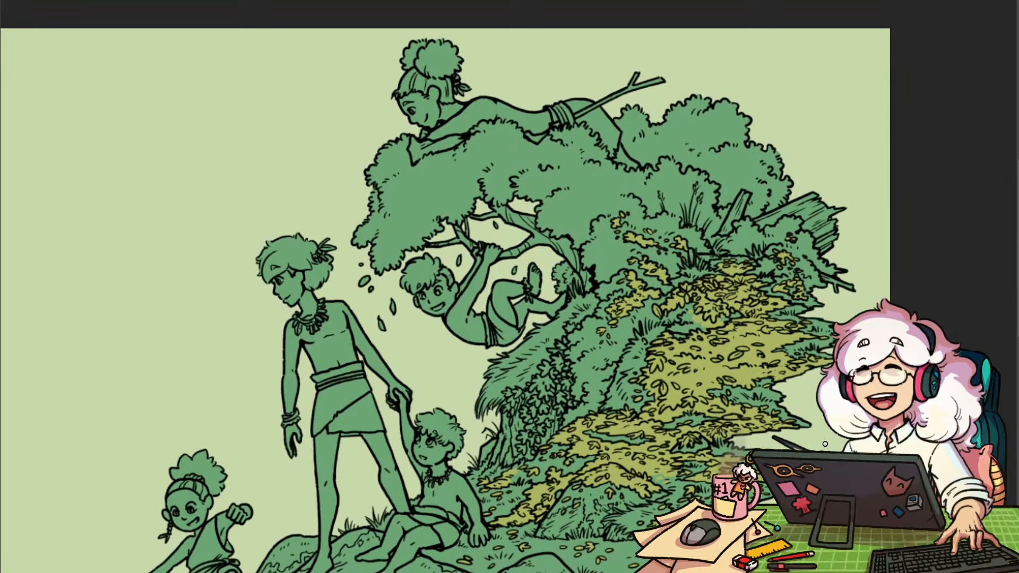
{"action": "key", "text": "alt+F9"}
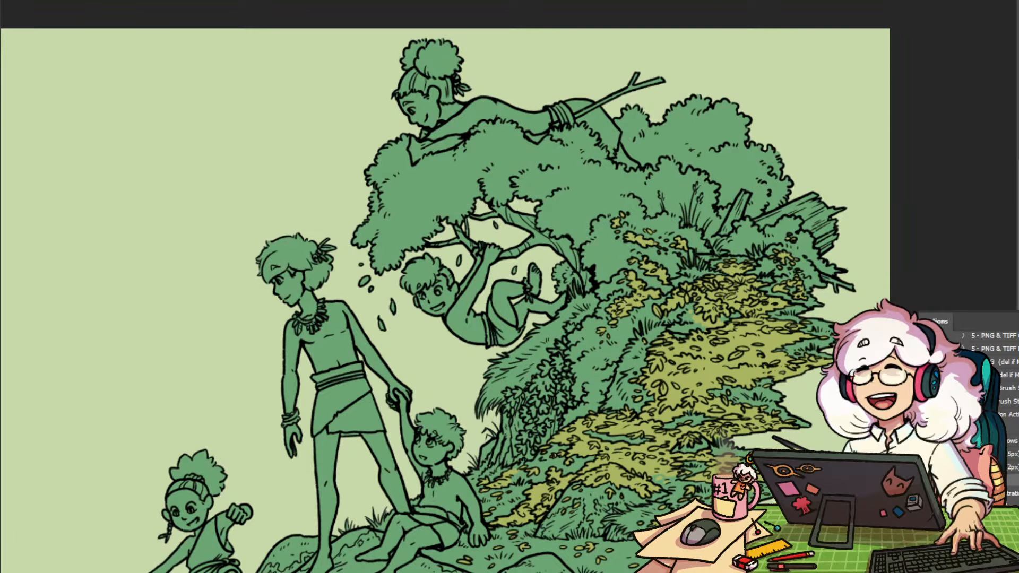
{"action": "scroll", "coordinate": [992, 372], "scroll_direction": "up", "scroll_amount": 2}
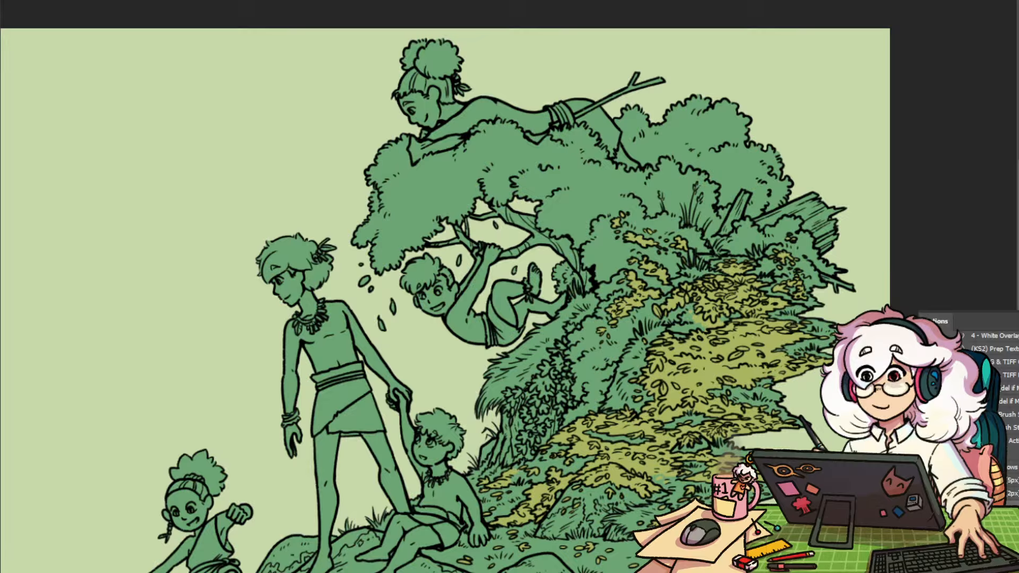
{"action": "key", "text": "alt+F9"}
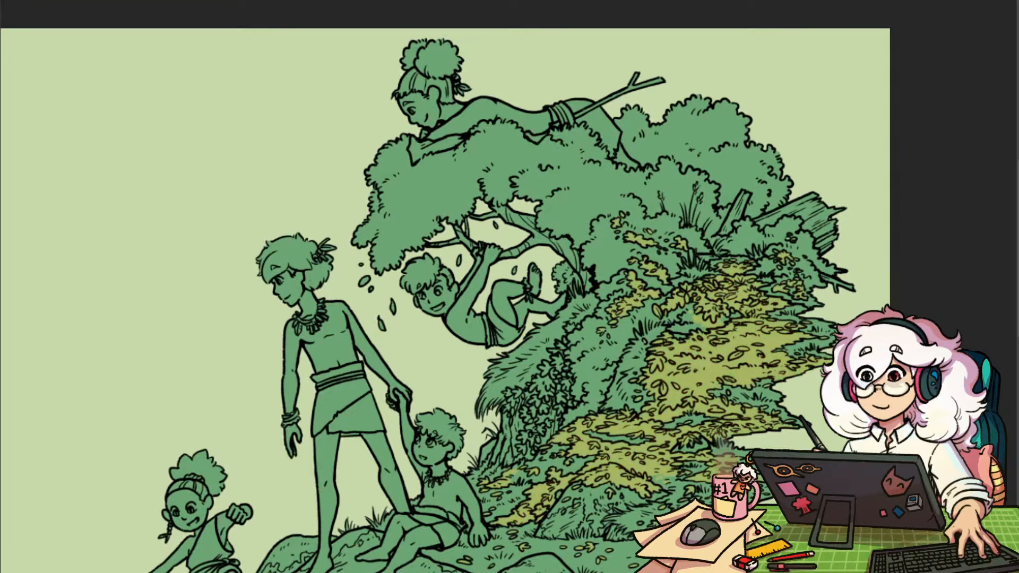
{"action": "key", "text": "alt+F9"}
{"action": "left_click", "coordinate": [1017, 456]}
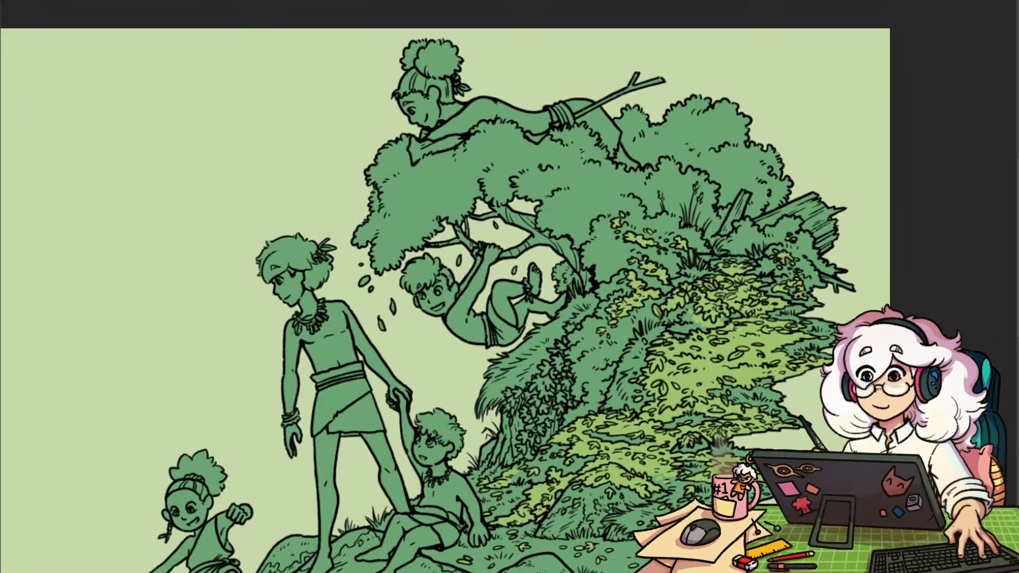
Brush soft warm orange tints over the leaf clusters on the upper hillside and the top of the central leaf patch
{"action": "left_click_drag", "start_coordinate": [760, 357], "coordinate": [834, 380]}
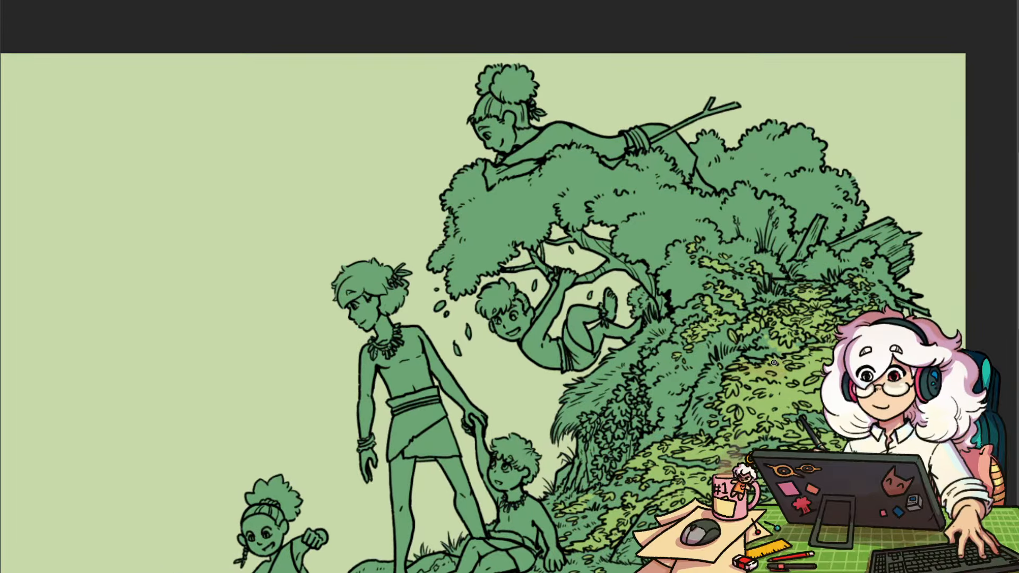
{"action": "scroll", "coordinate": [811, 381], "scroll_direction": "up", "scroll_amount": 4}
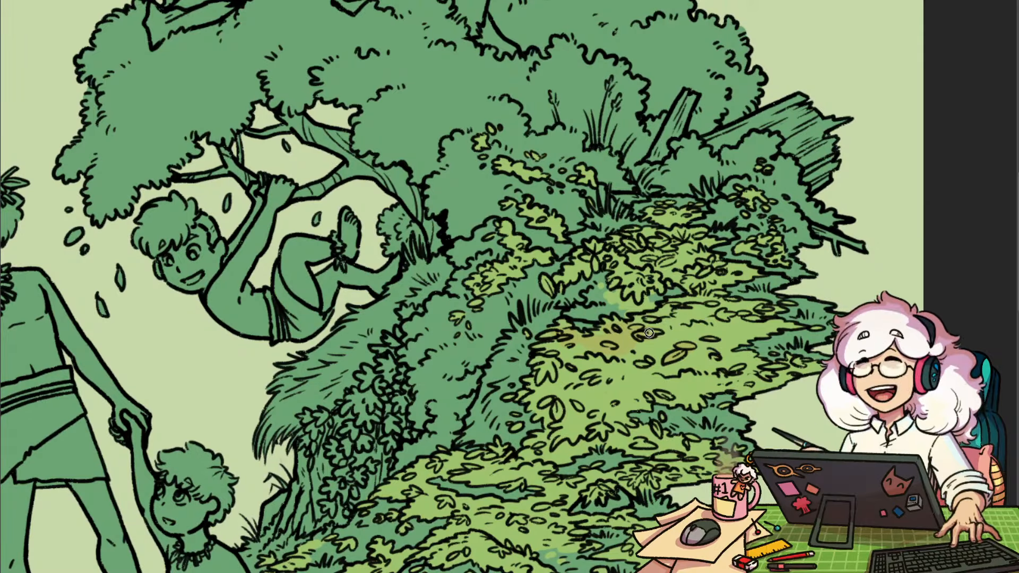
{"action": "left_click_drag", "start_coordinate": [697, 288], "coordinate": [745, 425]}
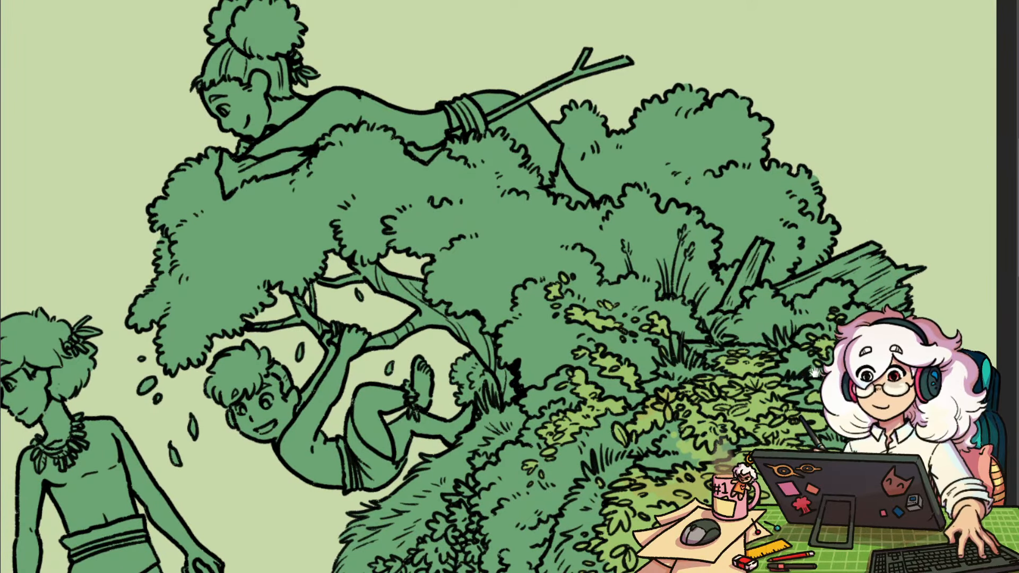
{"action": "scroll", "coordinate": [654, 406], "scroll_direction": "right", "scroll_amount": 3}
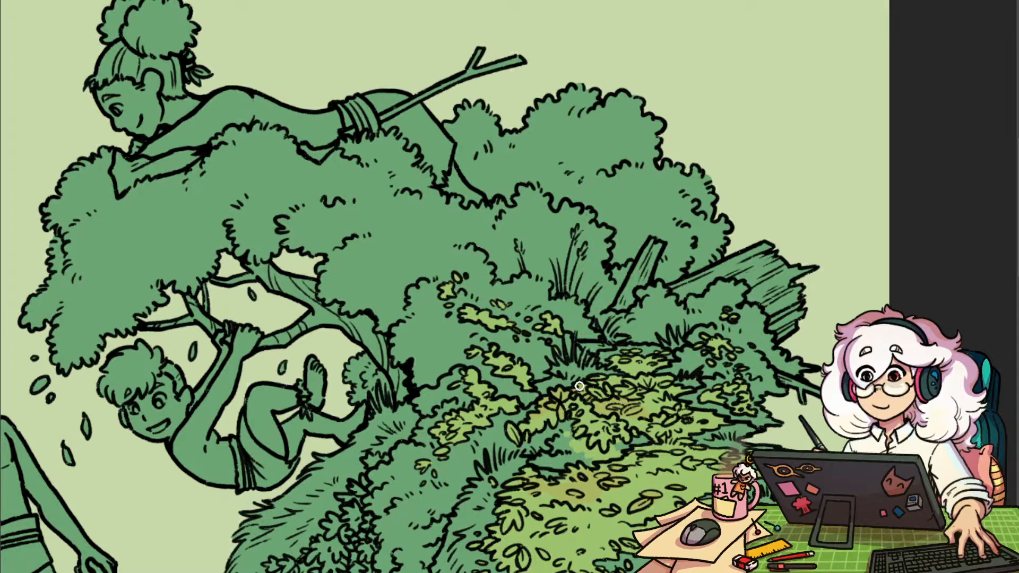
{"action": "left_click_drag", "start_coordinate": [663, 366], "coordinate": [813, 409]}
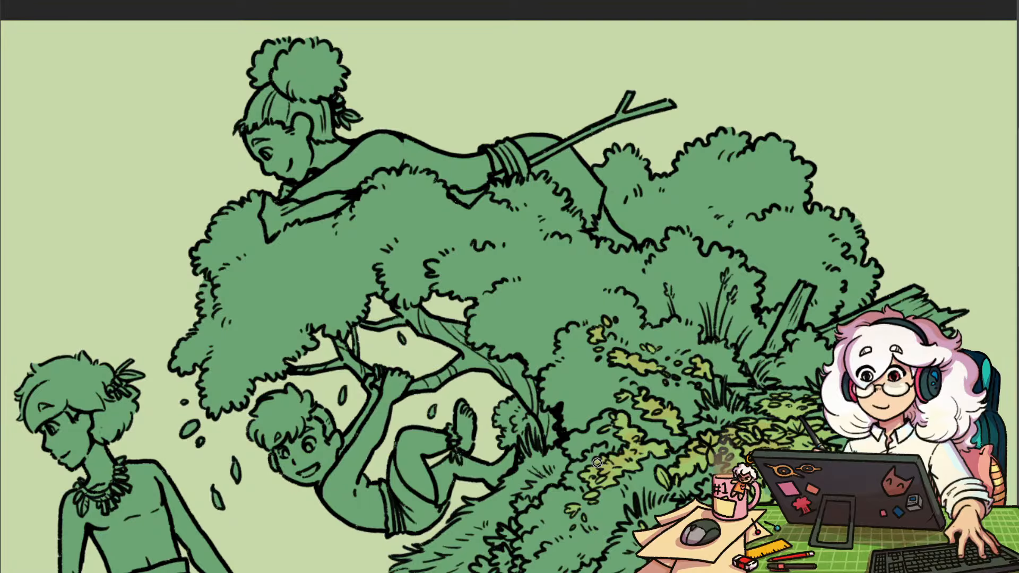
{"action": "left_click_drag", "start_coordinate": [890, 472], "coordinate": [741, 354]}
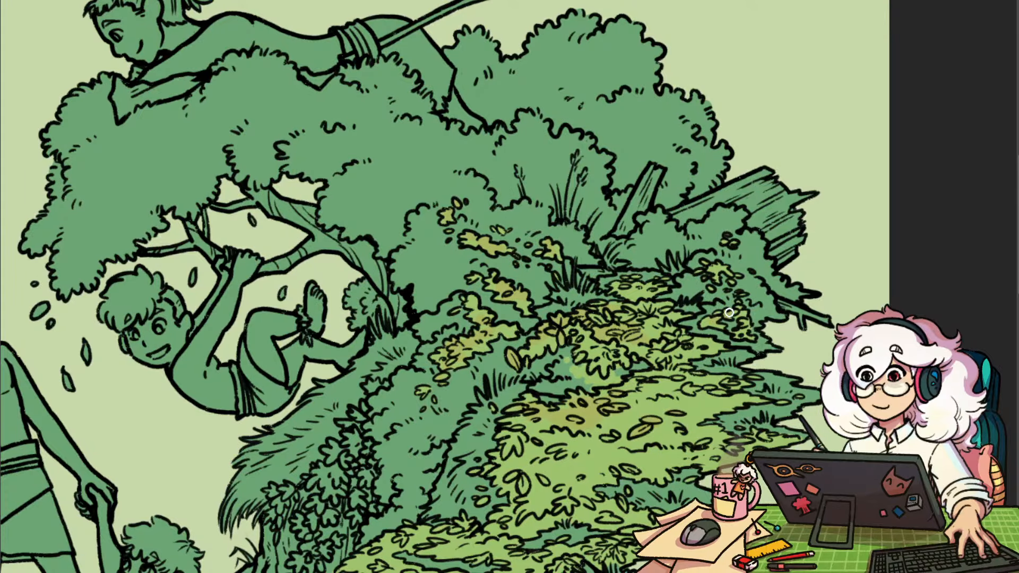
{"action": "left_click_drag", "start_coordinate": [719, 468], "coordinate": [801, 367]}
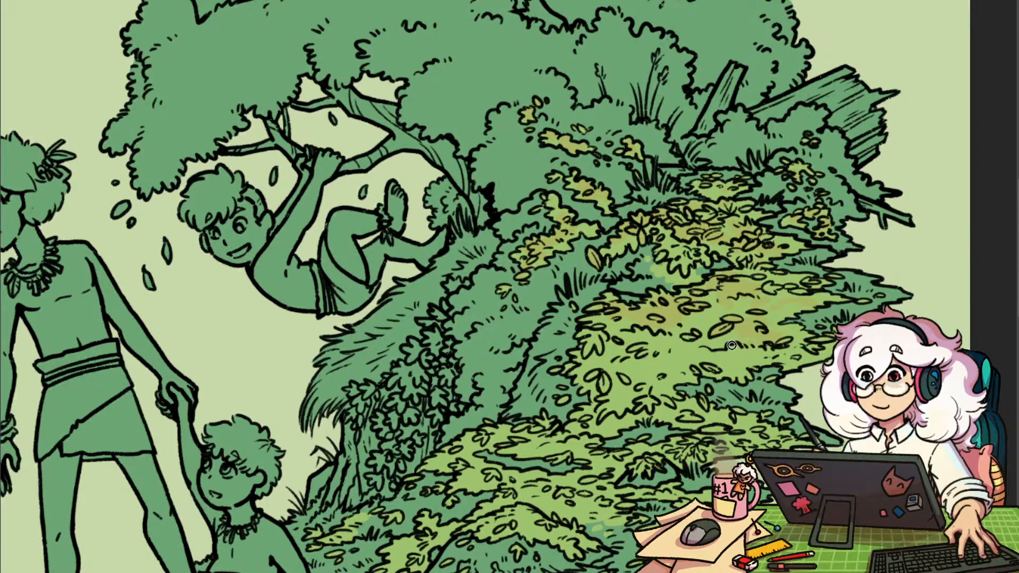
Spread the warm orange tint across the central leaf patch and into the leaf cover below it
{"action": "left_click_drag", "start_coordinate": [689, 366], "coordinate": [809, 337]}
{"action": "scroll", "coordinate": [838, 366], "scroll_direction": "down", "scroll_amount": 1}
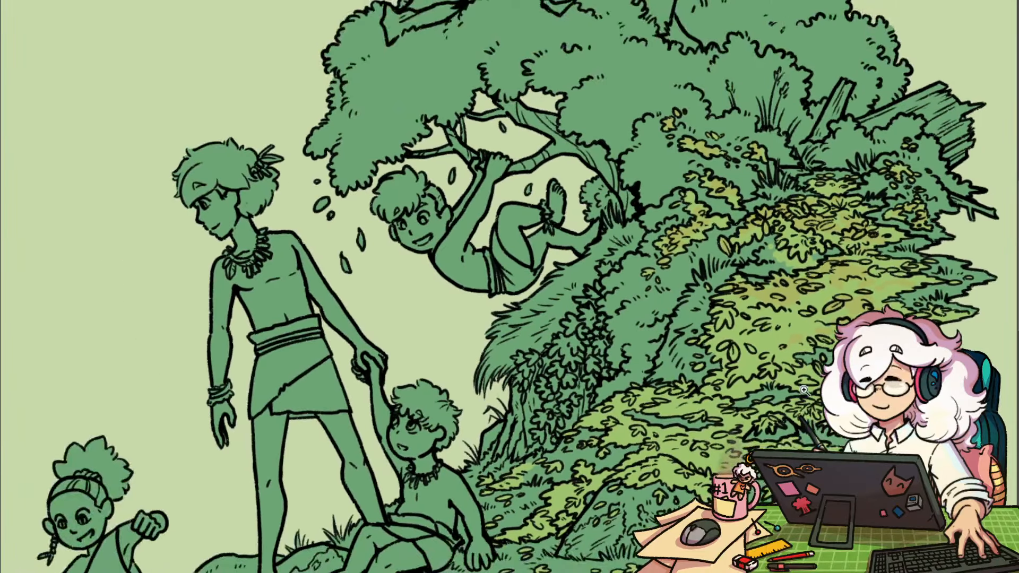
{"action": "left_click_drag", "start_coordinate": [847, 380], "coordinate": [765, 392]}
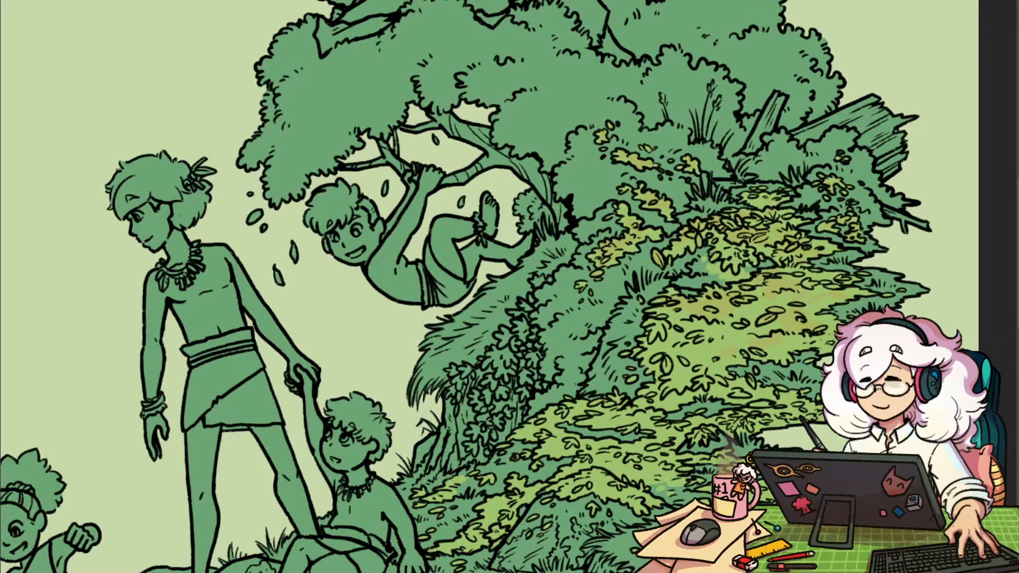
{"action": "mouse_move", "coordinate": [735, 409]}
{"action": "left_mouse_down"}
{"action": "mouse_move", "coordinate": [775, 400]}
{"action": "mouse_move", "coordinate": [756, 419]}
{"action": "mouse_move", "coordinate": [792, 387]}
{"action": "mouse_move", "coordinate": [793, 369]}
{"action": "left_mouse_up"}
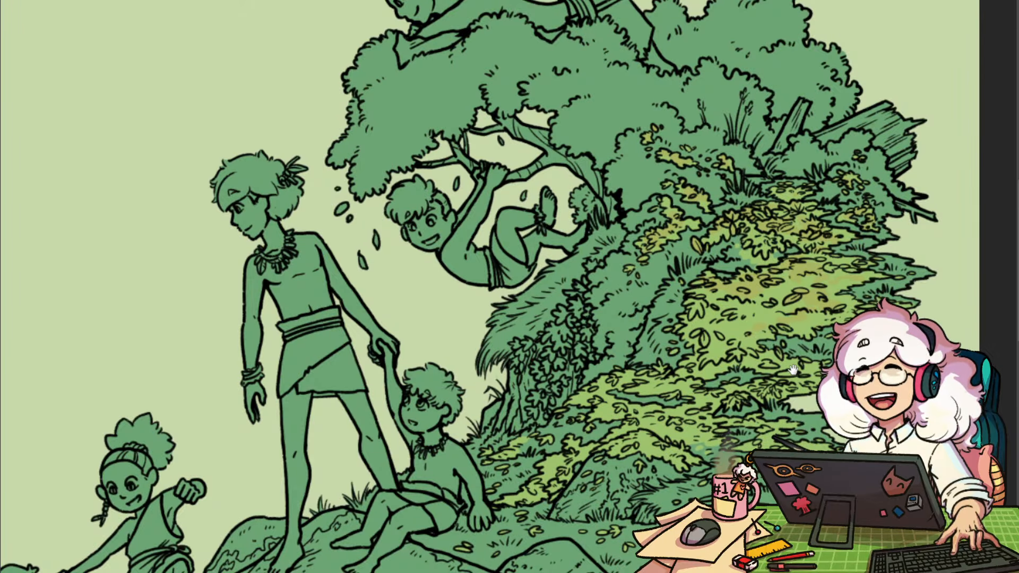
{"action": "mouse_move", "coordinate": [793, 370]}
{"action": "left_mouse_down"}
{"action": "mouse_move", "coordinate": [806, 407]}
{"action": "mouse_move", "coordinate": [754, 390]}
{"action": "mouse_move", "coordinate": [741, 365]}
{"action": "left_mouse_up"}
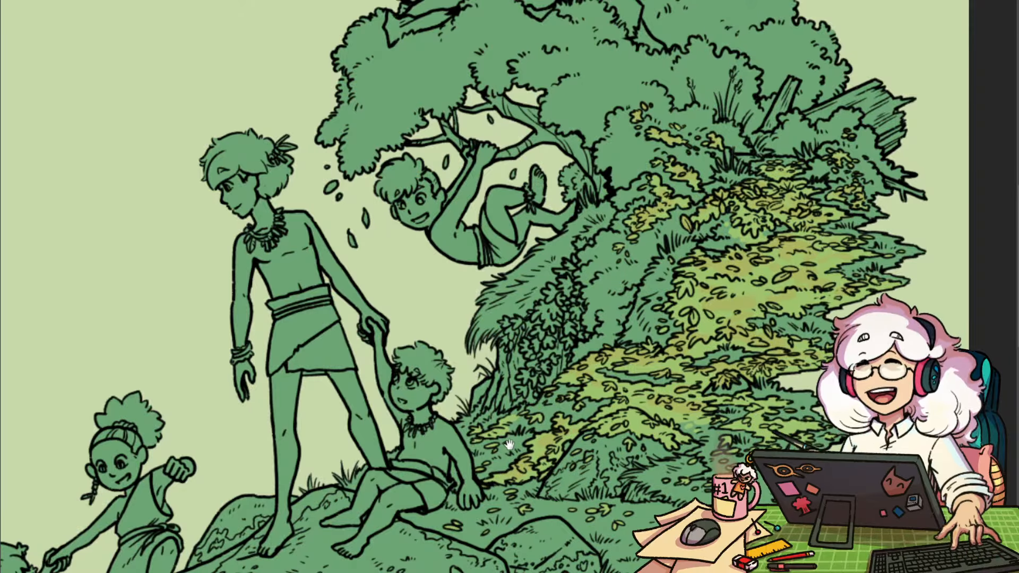
Blend warm yellow-orange variation into the lower leaf cover between the seated child and the ledge
{"action": "mouse_move", "coordinate": [498, 473]}
{"action": "left_mouse_down"}
{"action": "mouse_move", "coordinate": [590, 425]}
{"action": "mouse_move", "coordinate": [661, 452]}
{"action": "mouse_move", "coordinate": [581, 438]}
{"action": "left_mouse_up"}
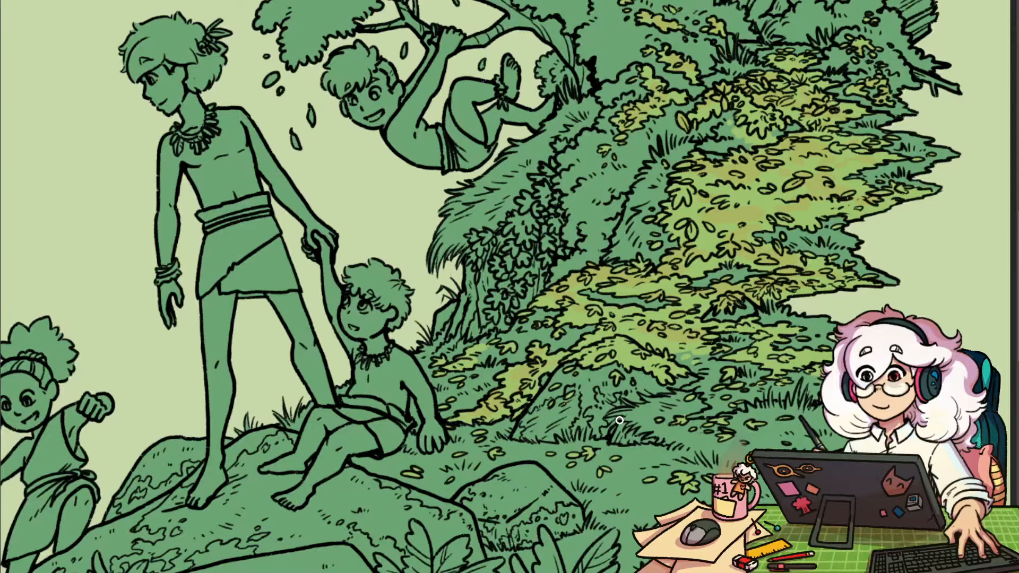
{"action": "left_click_drag", "start_coordinate": [633, 432], "coordinate": [658, 449]}
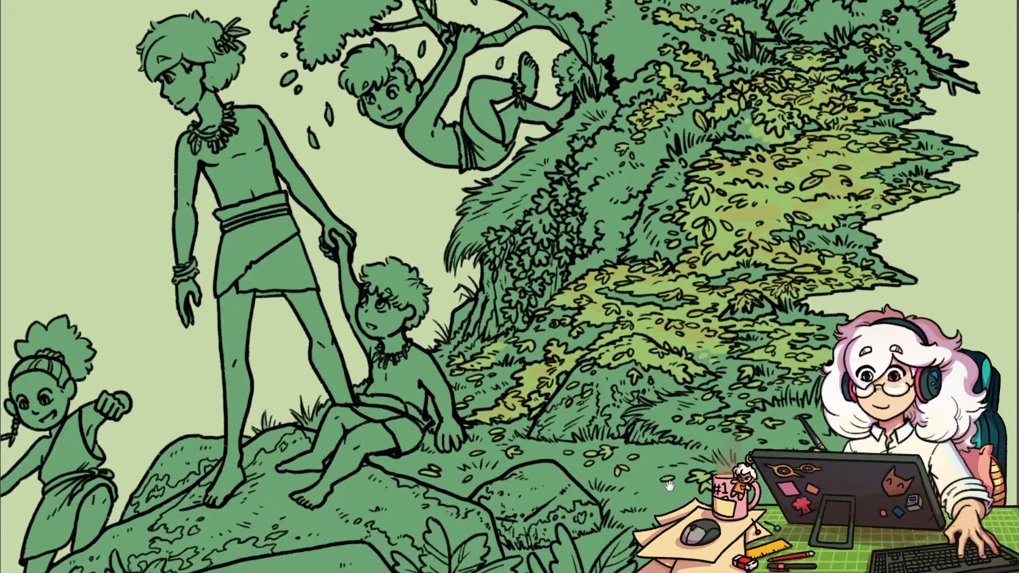
{"action": "scroll", "coordinate": [667, 439], "scroll_direction": "up", "scroll_amount": 4}
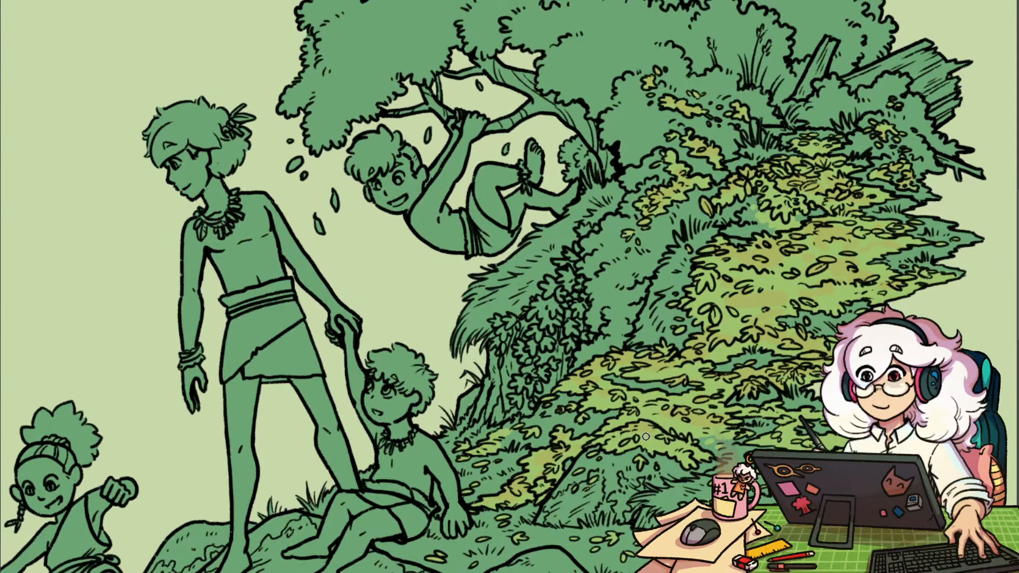
{"action": "left_click_drag", "start_coordinate": [649, 412], "coordinate": [581, 505]}
{"action": "scroll", "coordinate": [764, 408], "scroll_direction": "down", "scroll_amount": 5}
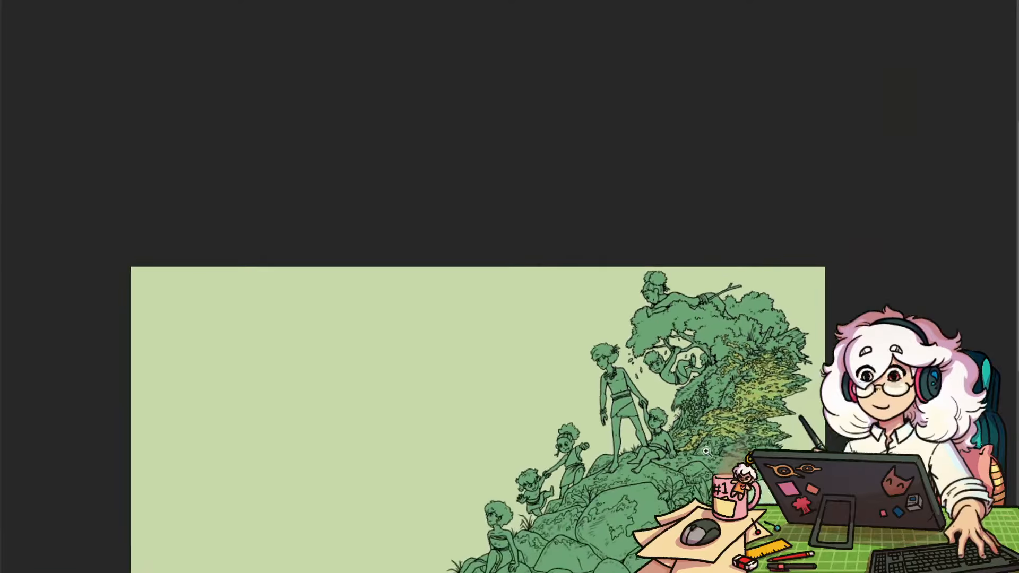
{"action": "scroll", "coordinate": [749, 435], "scroll_direction": "up", "scroll_amount": 5}
Adjust the leaf colouring and add brighter yellow areas with dark olive-brown patches along the central and lower leaf cover
{"action": "key", "text": "alt+F9"}
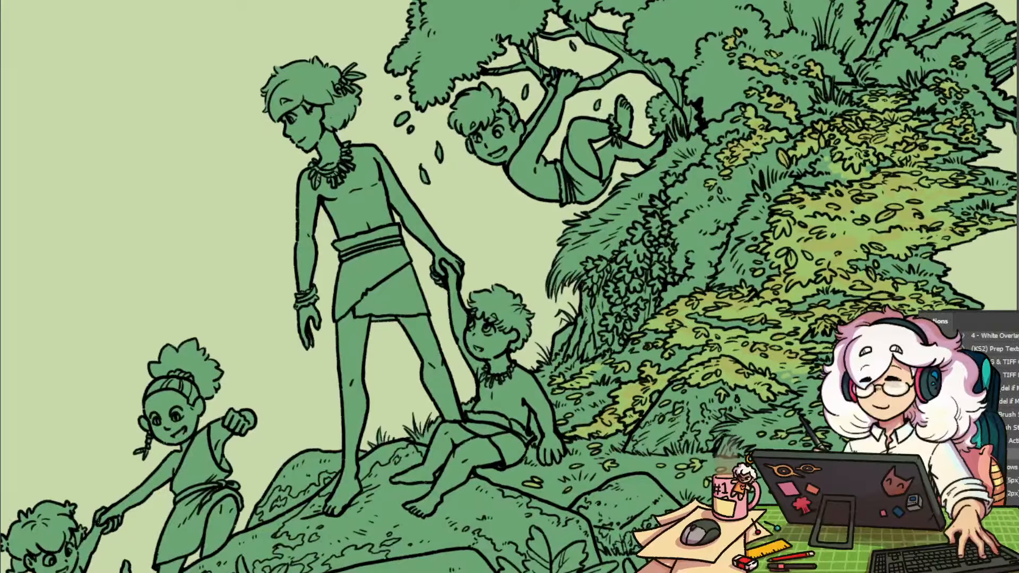
{"action": "key", "text": "alt+F9"}
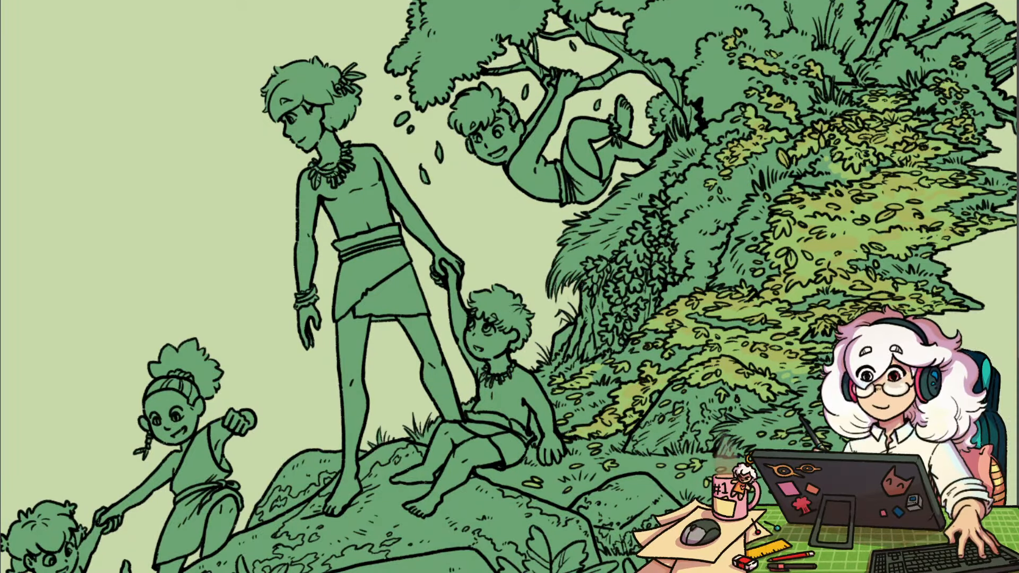
{"action": "key", "text": "n"}
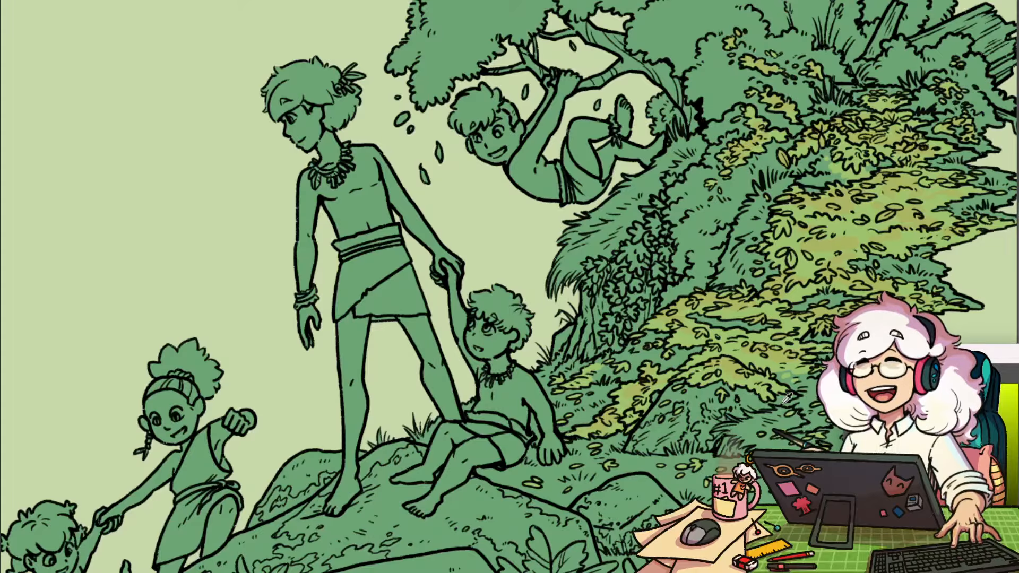
{"action": "left_click_drag", "start_coordinate": [1018, 512], "coordinate": [1018, 498]}
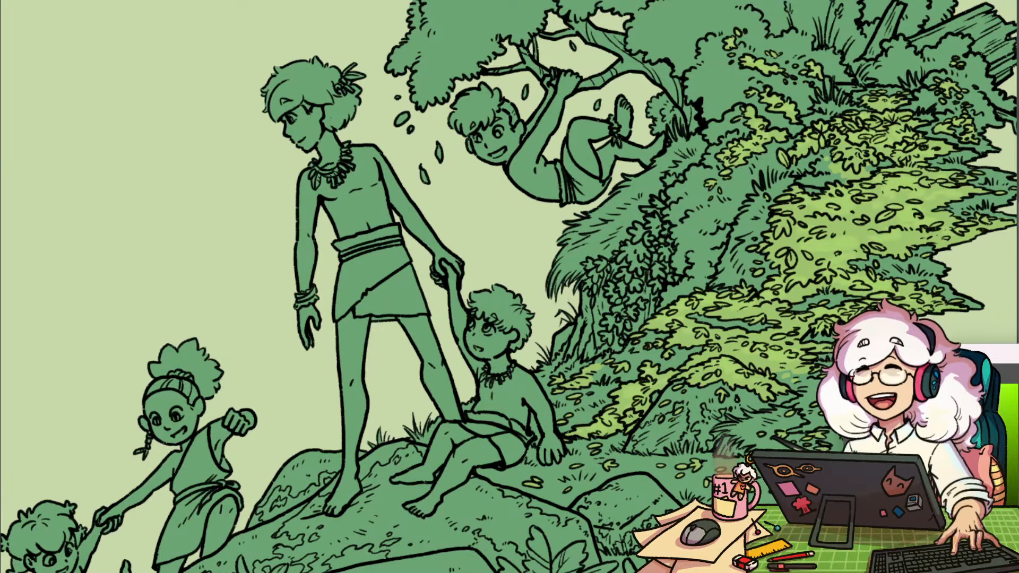
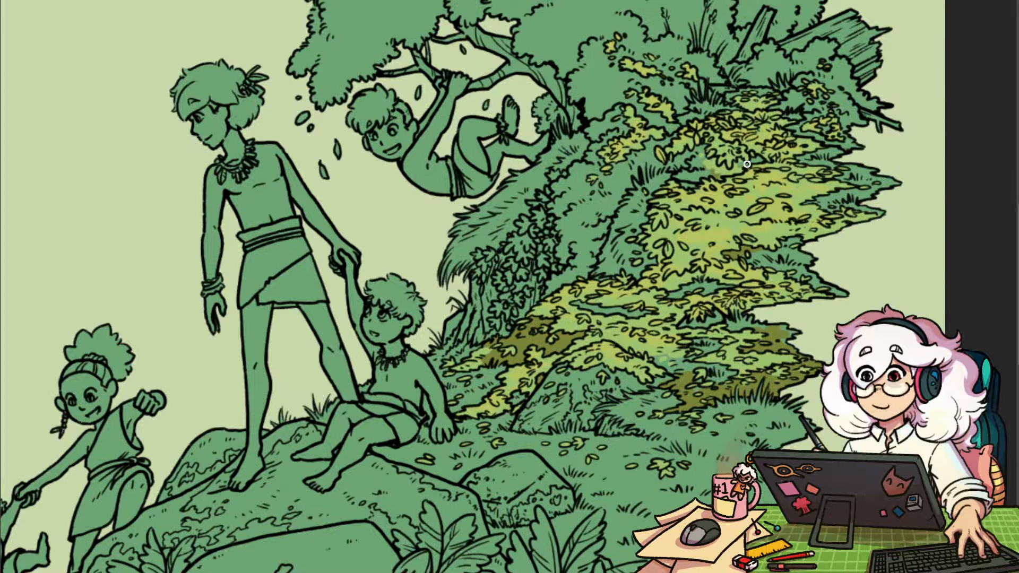
Add olive-brown accents to the leaf clusters near the tree trunk, the scattered ground leaves and those beside the seated child
{"action": "left_click_drag", "start_coordinate": [738, 168], "coordinate": [677, 294]}
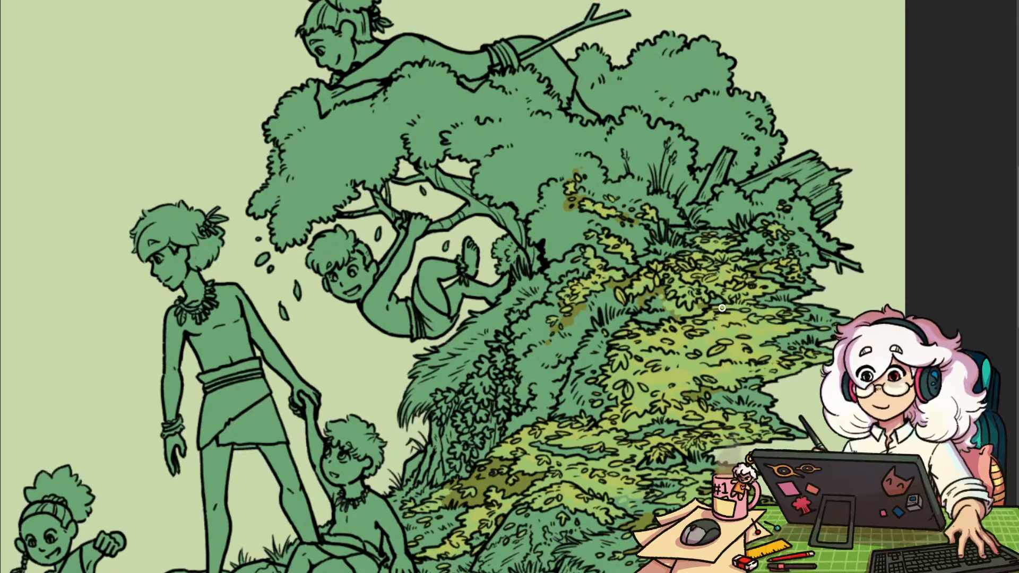
{"action": "left_click_drag", "start_coordinate": [795, 360], "coordinate": [874, 249]}
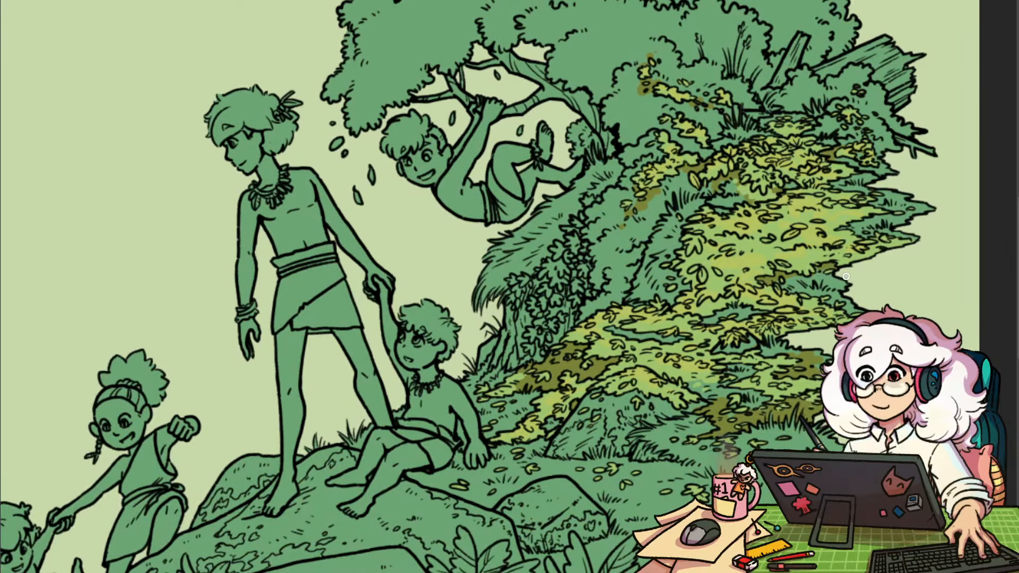
{"action": "left_click_drag", "start_coordinate": [700, 360], "coordinate": [686, 305]}
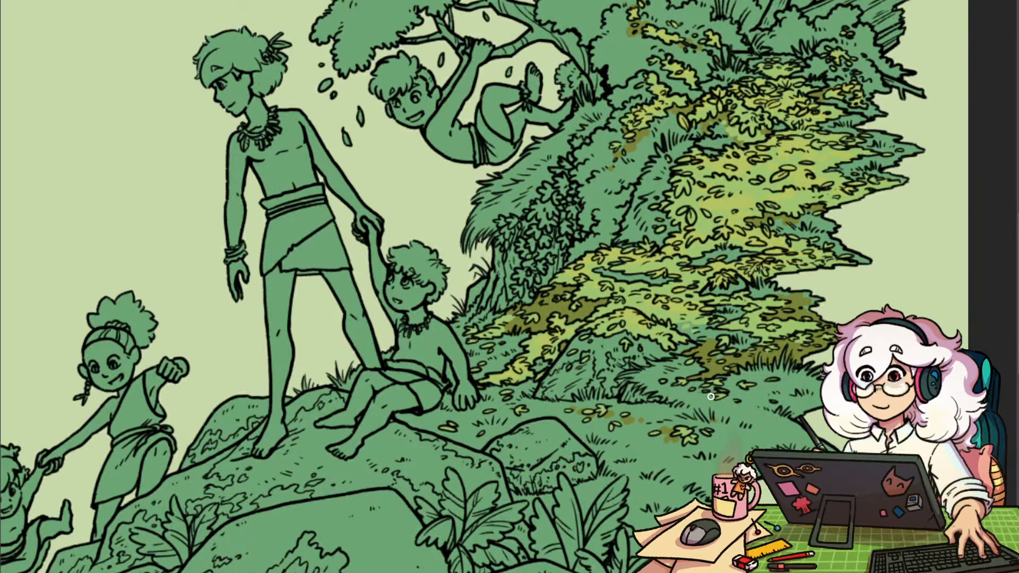
{"action": "left_click_drag", "start_coordinate": [716, 384], "coordinate": [566, 379]}
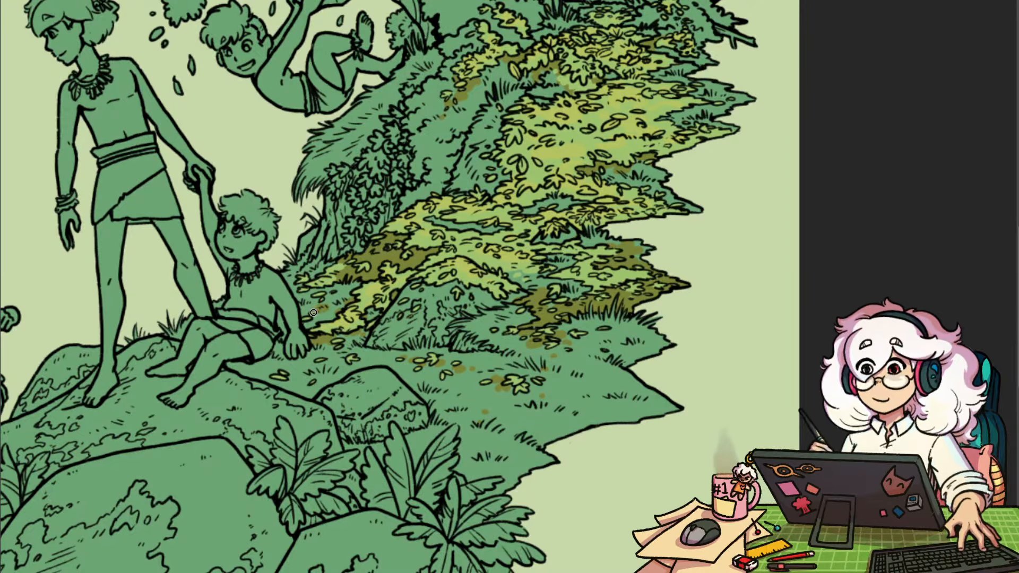
{"action": "left_click_drag", "start_coordinate": [645, 337], "coordinate": [775, 326]}
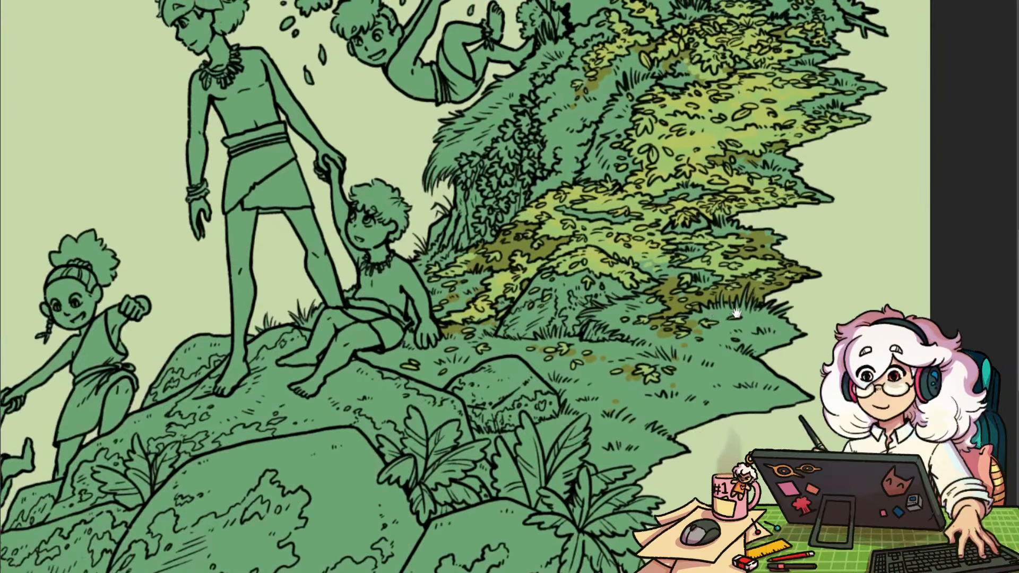
Deepen the leaf cover with more olive-brown patches along the mound's edge, the middle ledge and the upper slope
{"action": "scroll", "coordinate": [737, 314], "scroll_direction": "down", "scroll_amount": 5}
{"action": "scroll", "coordinate": [700, 396], "scroll_direction": "up", "scroll_amount": 3}
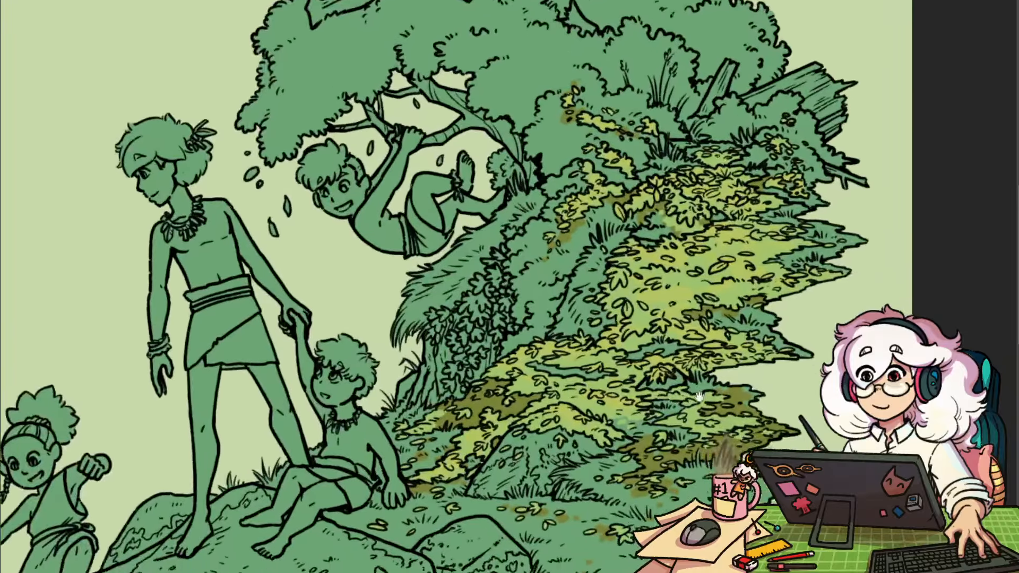
{"action": "left_click_drag", "start_coordinate": [699, 395], "coordinate": [642, 400]}
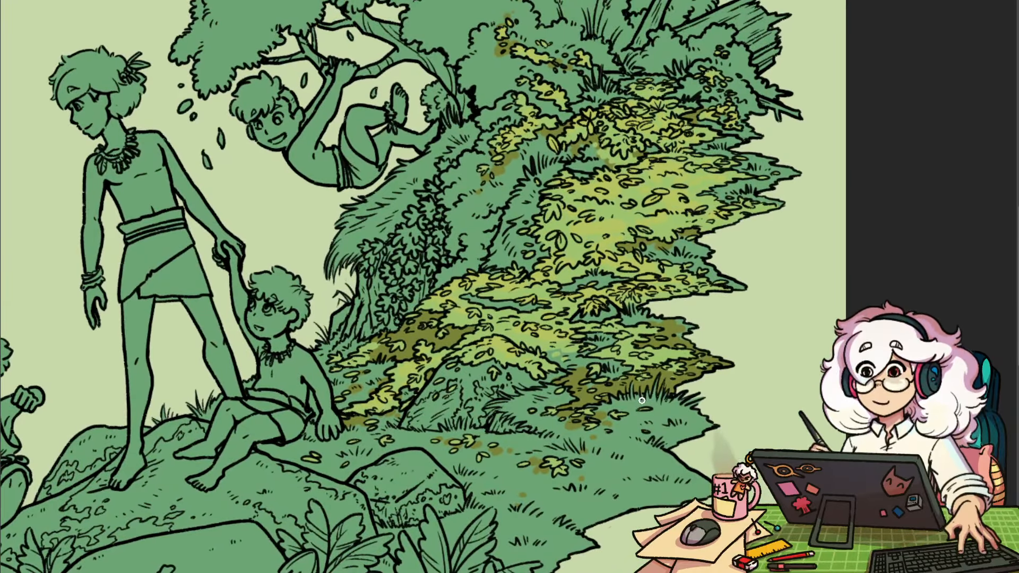
{"action": "scroll", "coordinate": [644, 393], "scroll_direction": "up", "scroll_amount": 3}
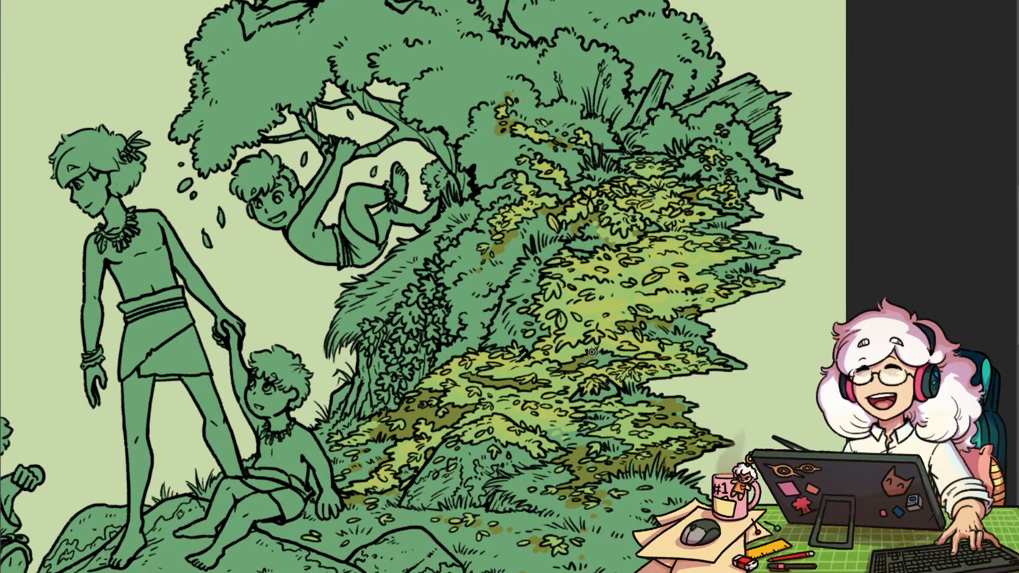
{"action": "scroll", "coordinate": [591, 351], "scroll_direction": "up", "scroll_amount": 3}
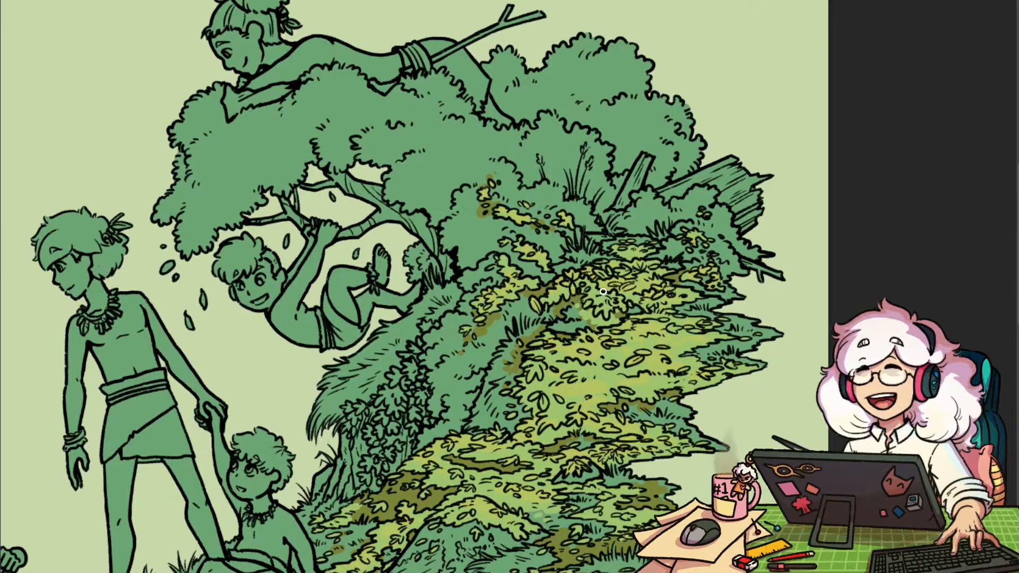
{"action": "left_click_drag", "start_coordinate": [833, 241], "coordinate": [751, 264]}
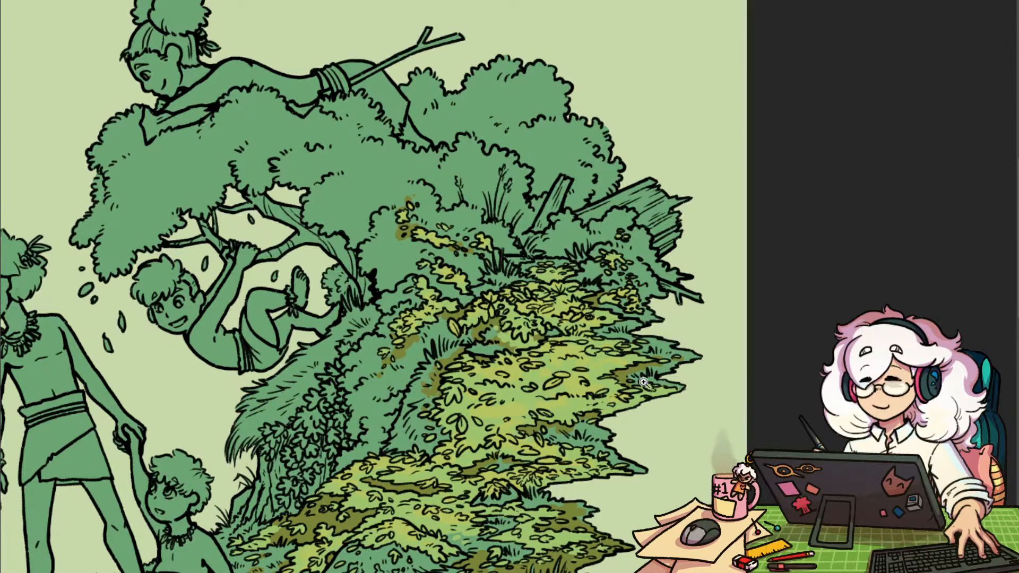
{"action": "scroll", "coordinate": [640, 373], "scroll_direction": "down", "scroll_amount": 5}
{"action": "scroll", "coordinate": [583, 438], "scroll_direction": "up", "scroll_amount": 4}
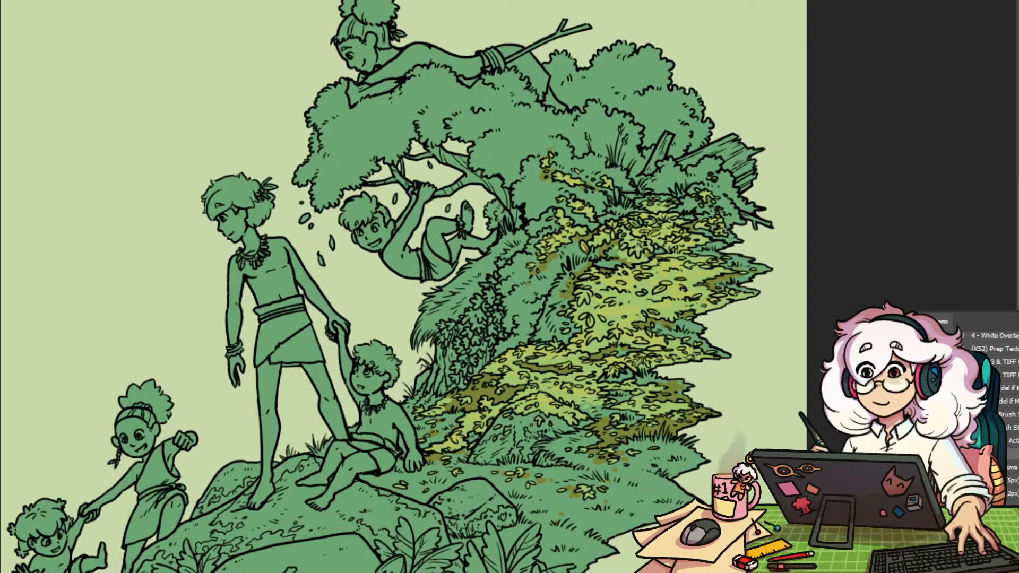
Try alternative greens for the base beneath the figures, rocks and foliage, and settle on a deeper, muted mid-green
{"action": "key", "text": "n"}
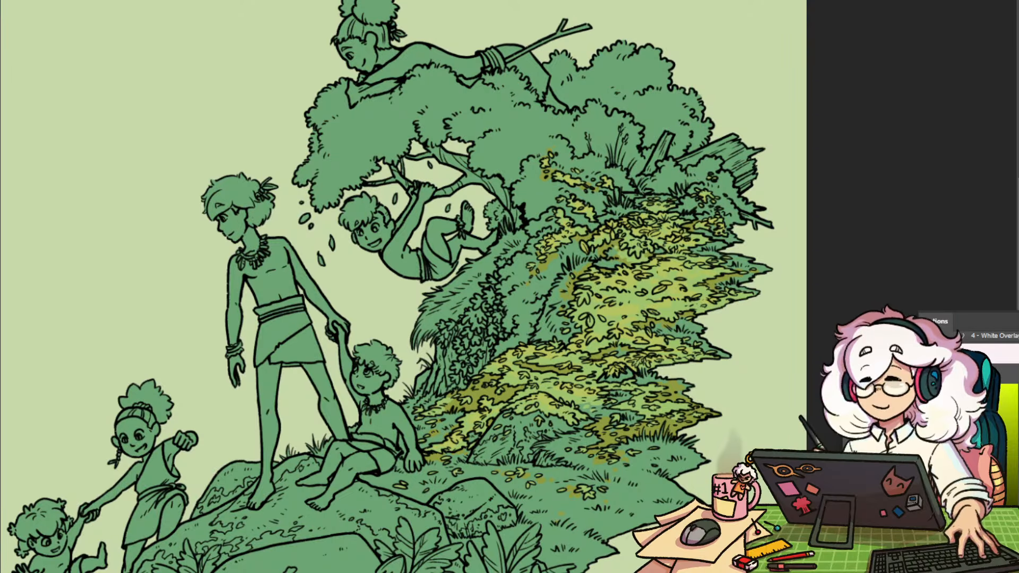
{"action": "key", "text": "Return"}
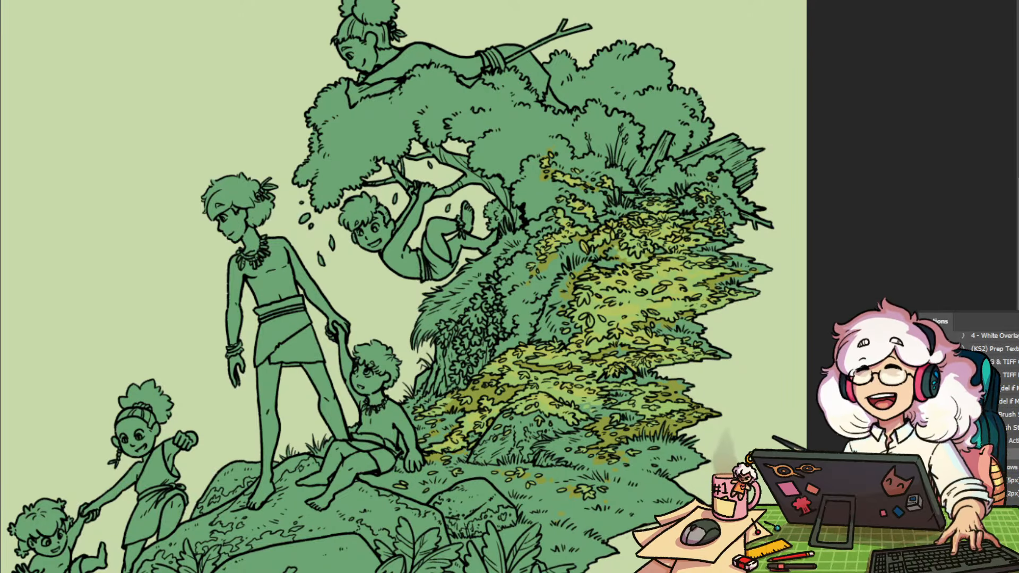
{"action": "left_click", "coordinate": [1007, 361]}
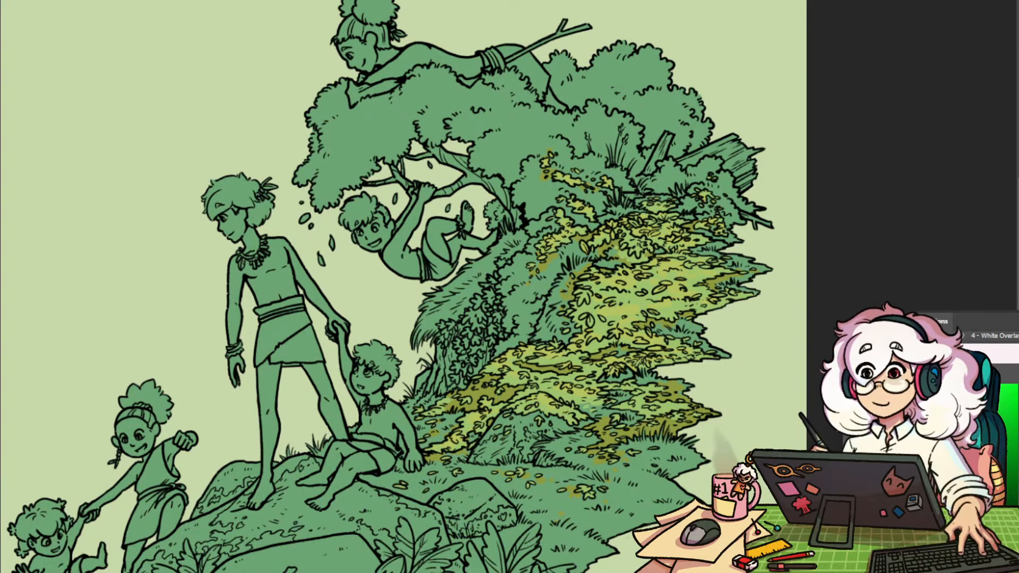
{"action": "left_click", "coordinate": [1016, 442]}
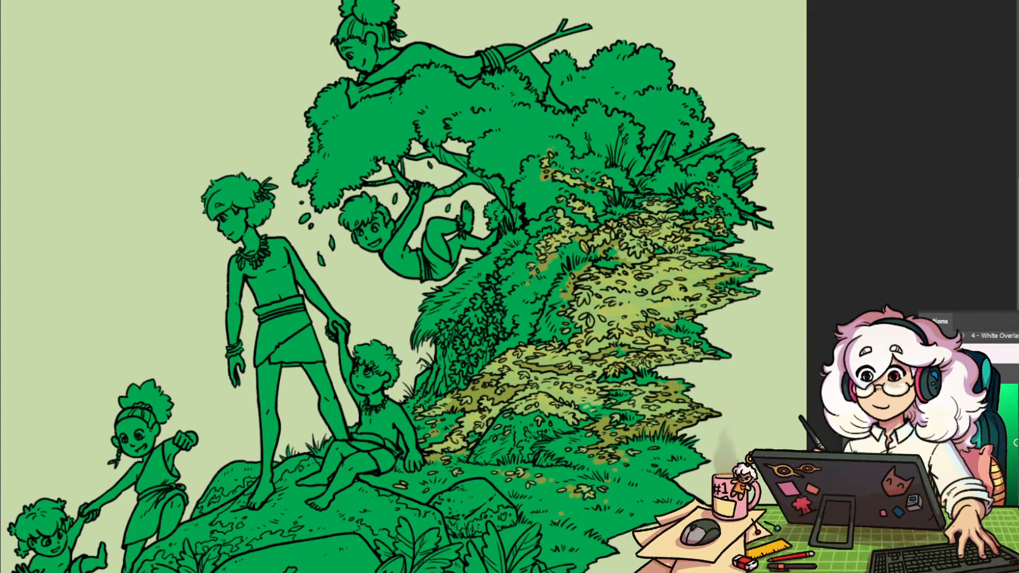
{"action": "key", "text": "ctrl+z"}
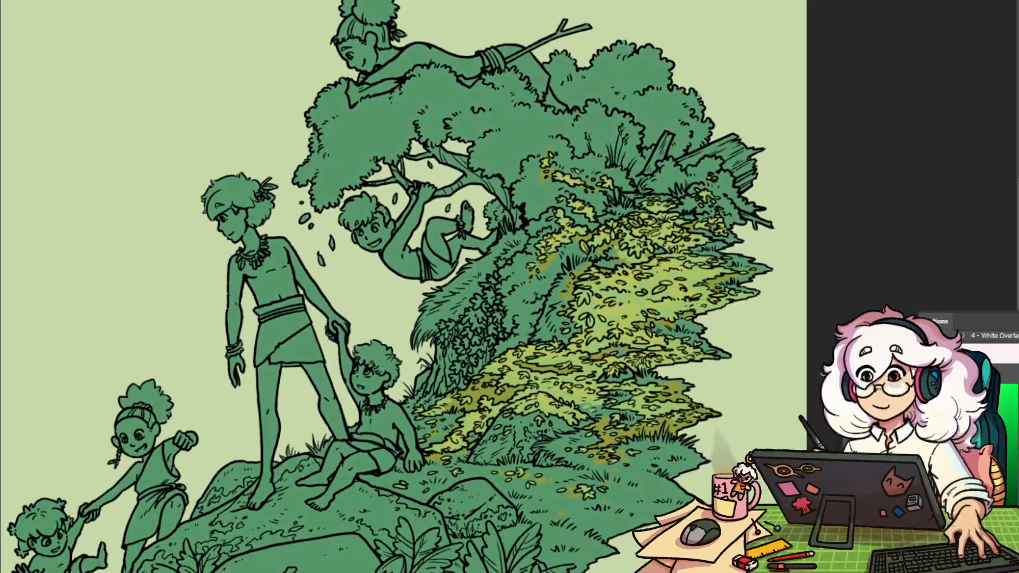
{"action": "key", "text": "alt+BackSpace"}
{"action": "key", "text": "ctrl+z"}
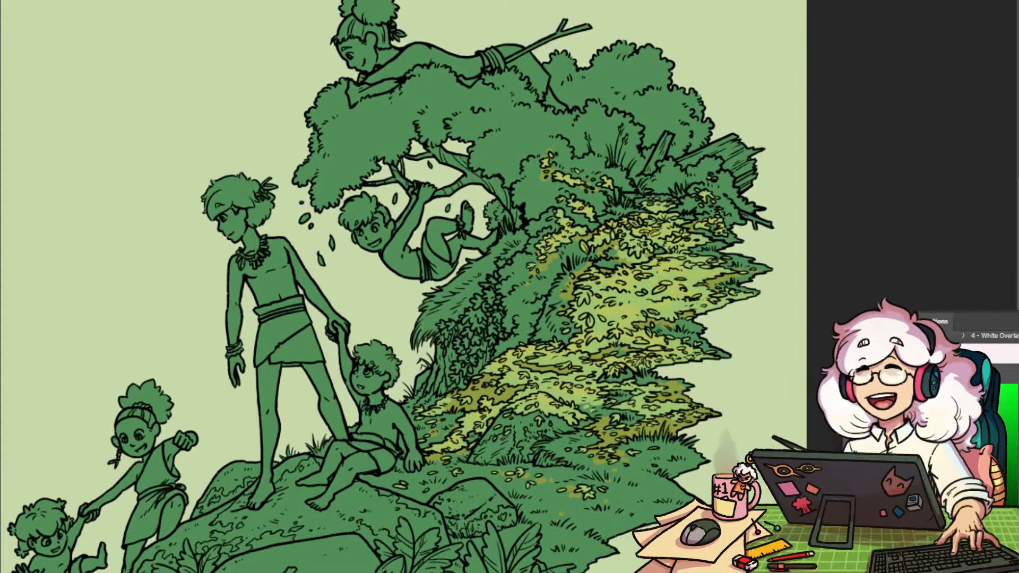
{"action": "key", "text": "Return"}
Recolour the outline and ripple lines of the pool at the foot of the rocks dark blue
{"action": "mouse_move", "coordinate": [684, 536]}
{"action": "left_mouse_down"}
{"action": "mouse_move", "coordinate": [804, 380]}
{"action": "mouse_move", "coordinate": [785, 380]}
{"action": "mouse_move", "coordinate": [773, 403]}
{"action": "mouse_move", "coordinate": [759, 402]}
{"action": "left_mouse_up"}
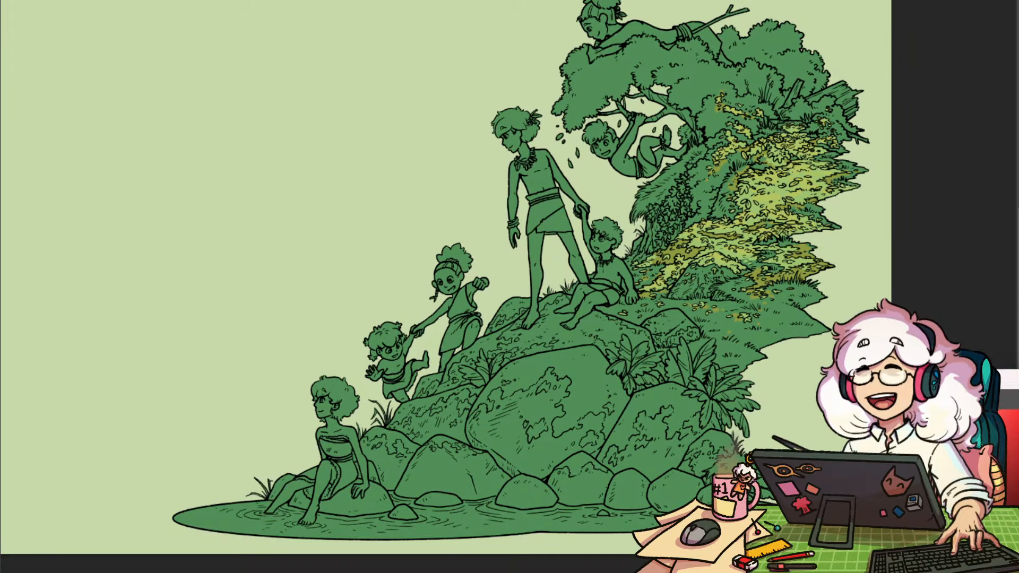
{"action": "left_click_drag", "start_coordinate": [1008, 380], "coordinate": [937, 297]}
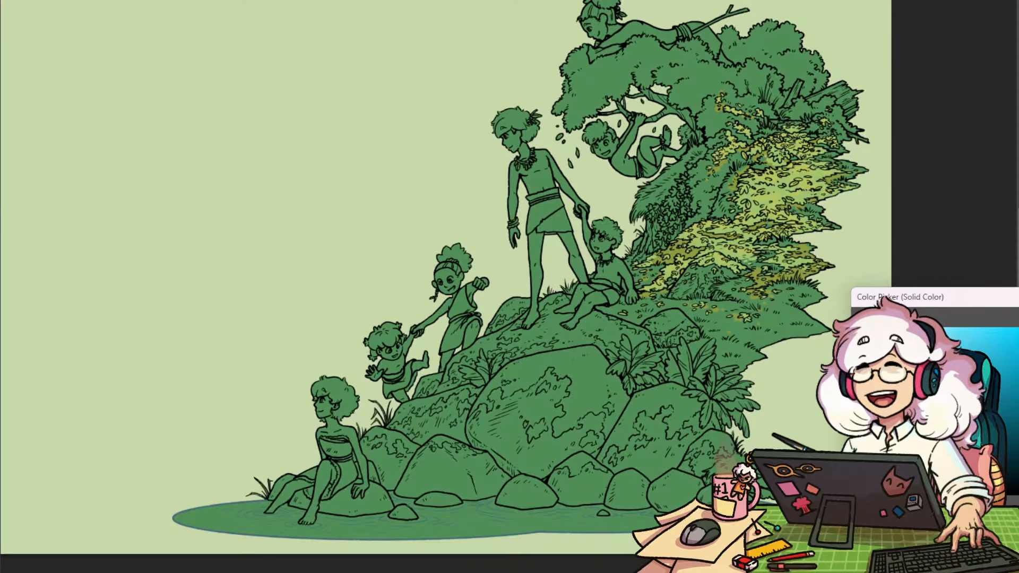
{"action": "left_click", "coordinate": [976, 419]}
{"action": "key", "text": "Return"}
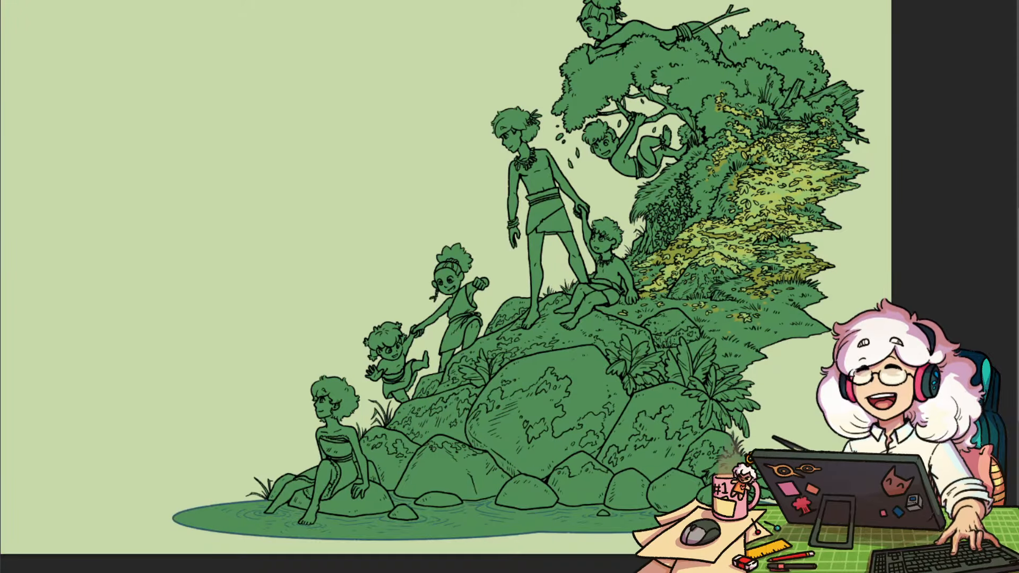
Fill the pool around the rocks and the seated figure with light blue, keeping the ripple lines above the fill
{"action": "scroll", "coordinate": [445, 276], "scroll_direction": "down", "scroll_amount": 2}
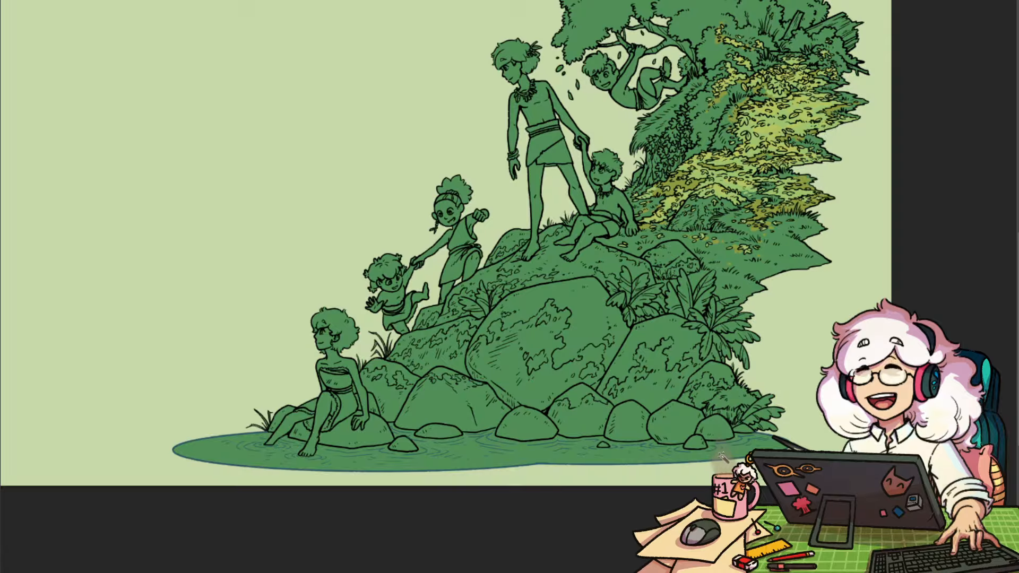
{"action": "left_click", "coordinate": [629, 454]}
{"action": "key", "text": "alt+F9"}
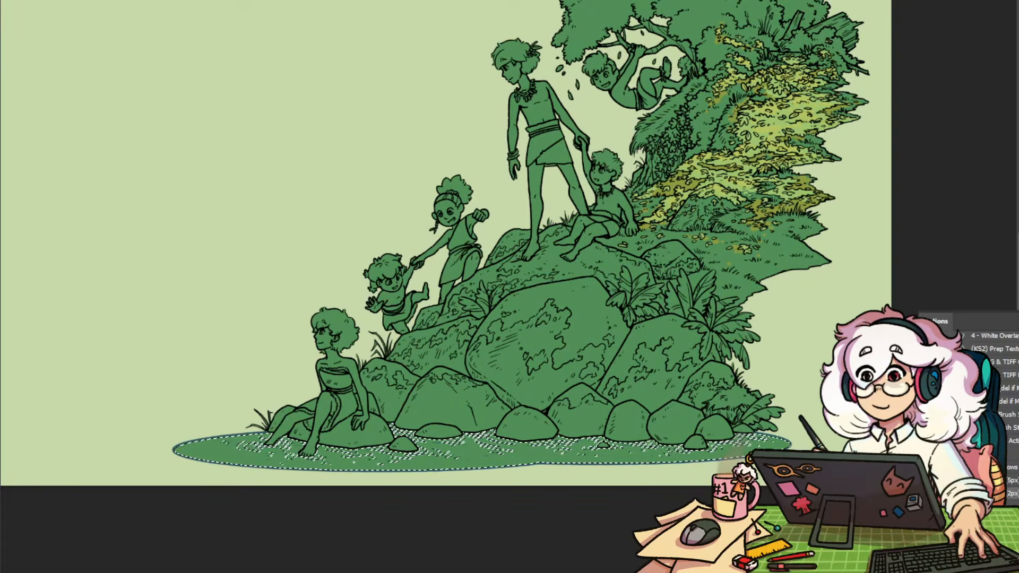
{"action": "key", "text": "ctrl+d"}
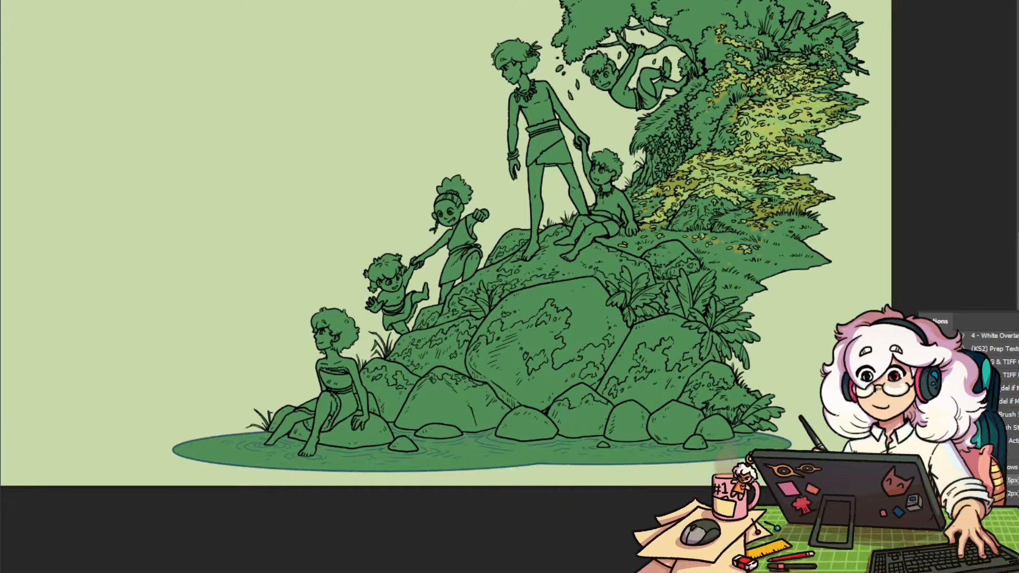
{"action": "key", "text": "alt+F9"}
{"action": "left_click_drag", "start_coordinate": [836, 437], "coordinate": [799, 414]}
{"action": "key", "text": "ctrl+z"}
{"action": "left_click_drag", "start_coordinate": [725, 406], "coordinate": [782, 446]}
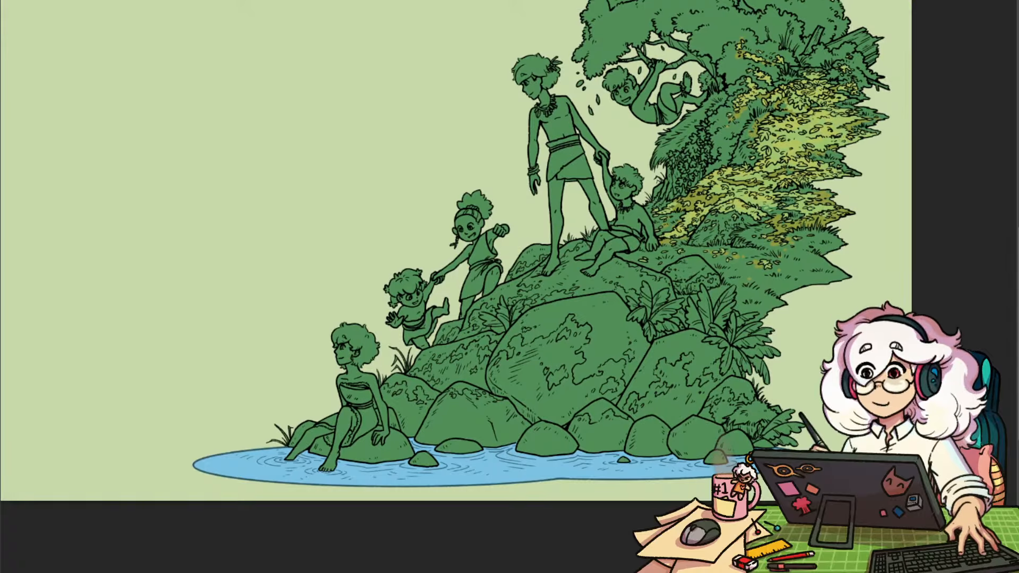
Darken the pool's solid fill colour to a more saturated medium blue
{"action": "double_click", "coordinate": [1013, 393]}
{"action": "left_click_drag", "start_coordinate": [891, 300], "coordinate": [820, 57]}
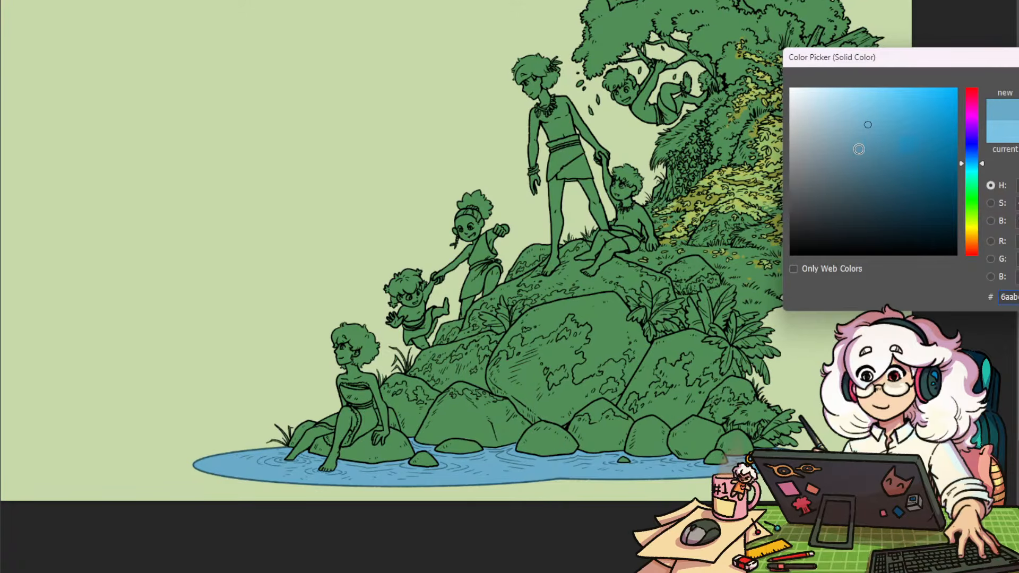
{"action": "left_click", "coordinate": [868, 137]}
{"action": "left_click_drag", "start_coordinate": [872, 137], "coordinate": [879, 135]}
{"action": "mouse_move", "coordinate": [700, 385]}
{"action": "left_mouse_down"}
{"action": "mouse_move", "coordinate": [607, 353]}
{"action": "mouse_move", "coordinate": [618, 346]}
{"action": "left_mouse_up"}
{"action": "left_click_drag", "start_coordinate": [879, 136], "coordinate": [890, 136]}
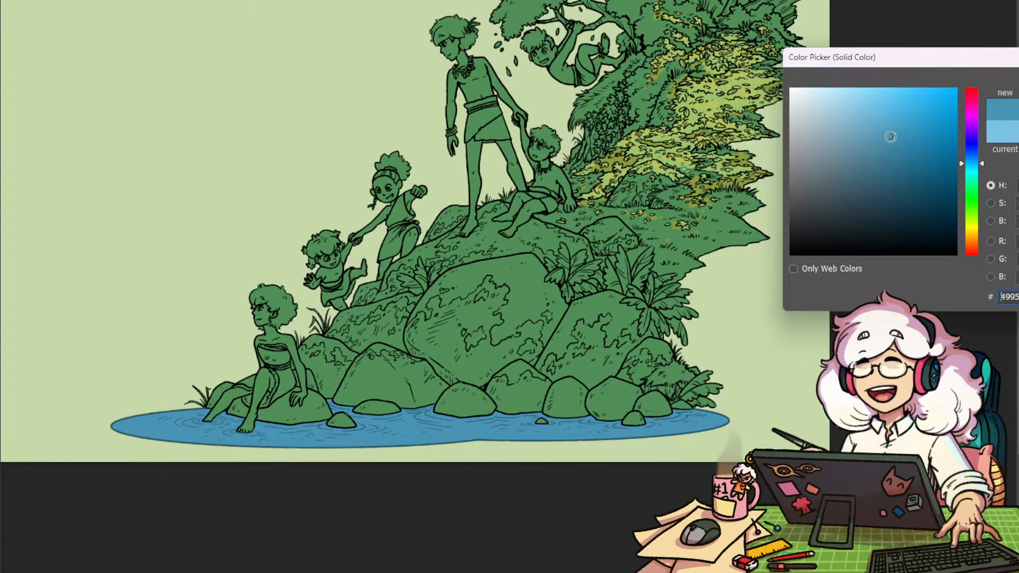
{"action": "key", "text": "Return"}
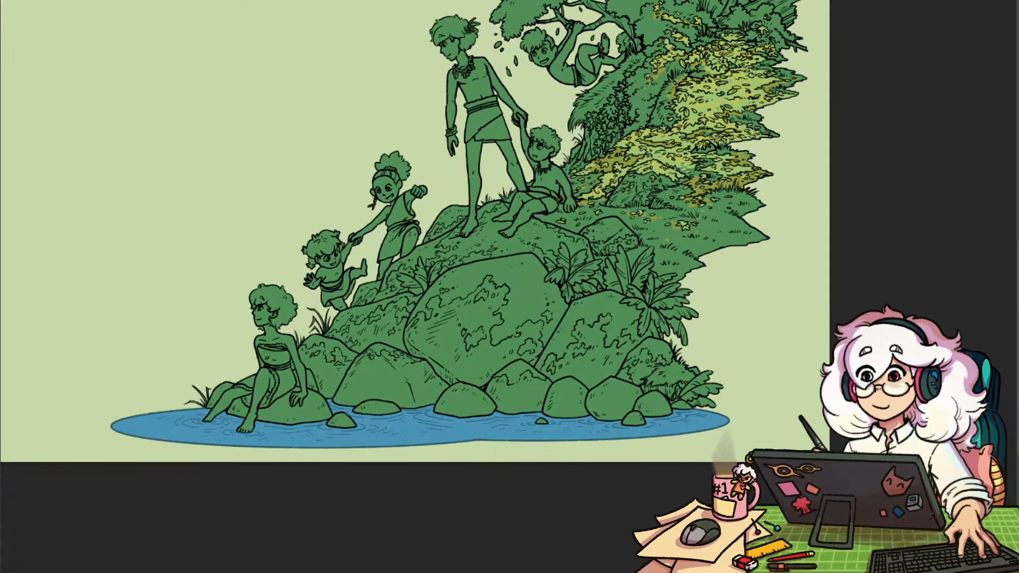
Adjust the solid colour of the pool's outline and ripple lines to a blue slightly darker than the water
{"action": "left_click_drag", "start_coordinate": [477, 255], "coordinate": [525, 251]}
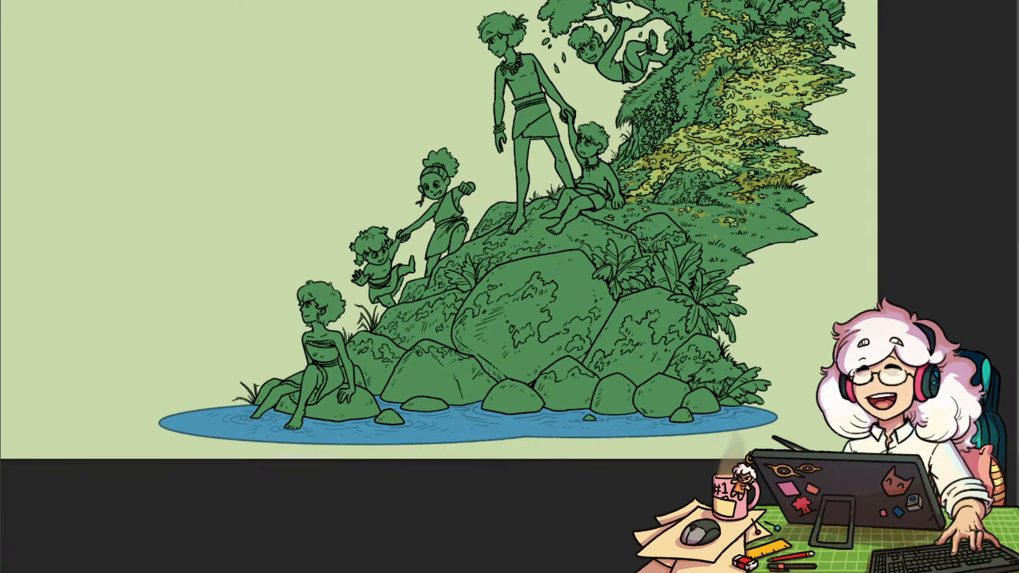
{"action": "left_click_drag", "start_coordinate": [525, 251], "coordinate": [515, 218]}
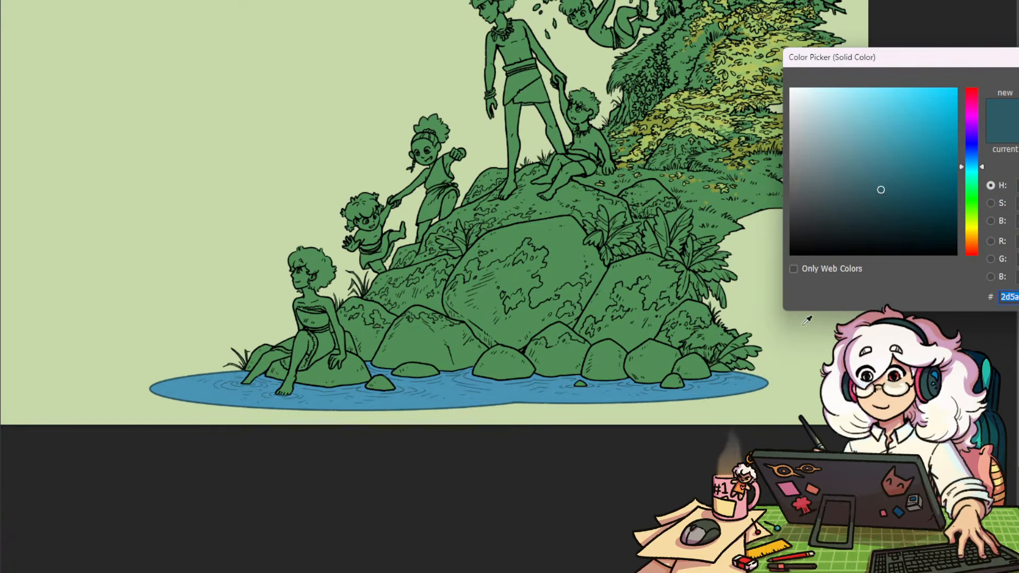
{"action": "mouse_move", "coordinate": [897, 191]}
{"action": "left_mouse_down"}
{"action": "mouse_move", "coordinate": [907, 185]}
{"action": "mouse_move", "coordinate": [899, 171]}
{"action": "mouse_move", "coordinate": [886, 158]}
{"action": "mouse_move", "coordinate": [879, 164]}
{"action": "left_mouse_up"}
{"action": "left_click", "coordinate": [614, 392]}
{"action": "key", "text": "Return"}
{"action": "scroll", "coordinate": [642, 399], "scroll_direction": "up", "scroll_amount": 5}
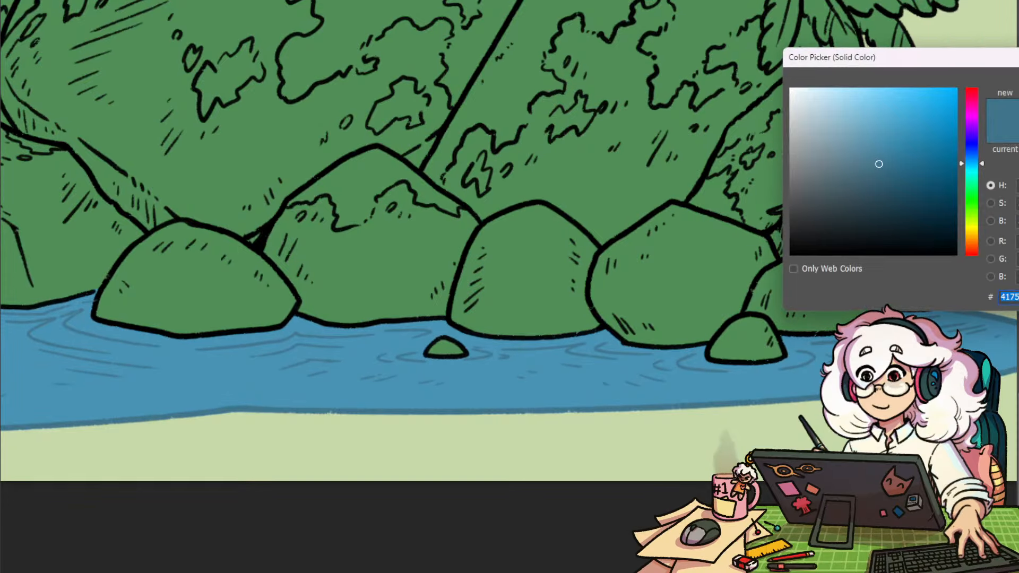
{"action": "left_click", "coordinate": [885, 179]}
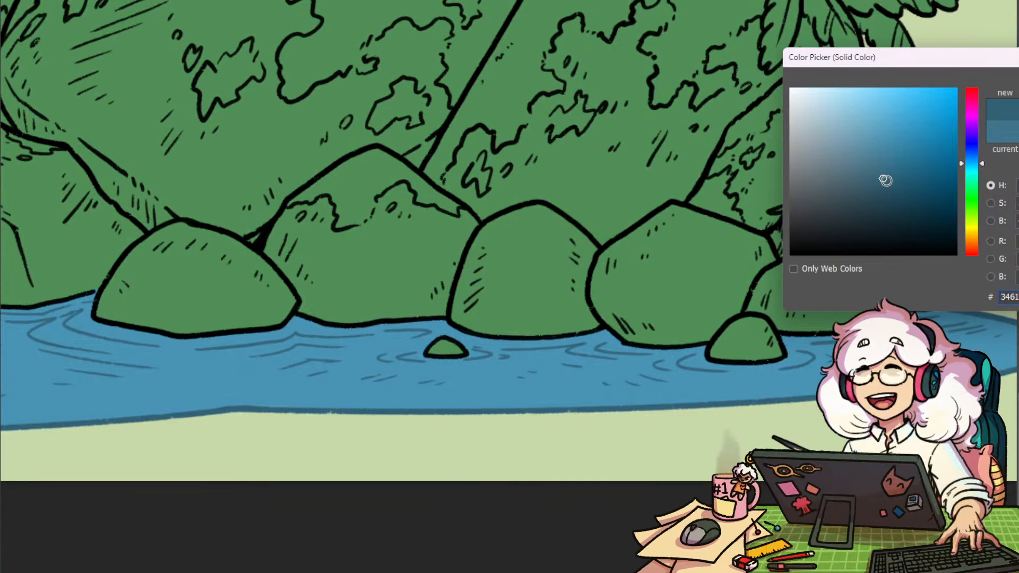
{"action": "left_click", "coordinate": [894, 178]}
{"action": "key", "text": "Return"}
Change the olive-brown accent colour in the leaf cover to a dark muted green
{"action": "left_click_drag", "start_coordinate": [861, 371], "coordinate": [806, 407]}
{"action": "left_click_drag", "start_coordinate": [509, 212], "coordinate": [452, 384]}
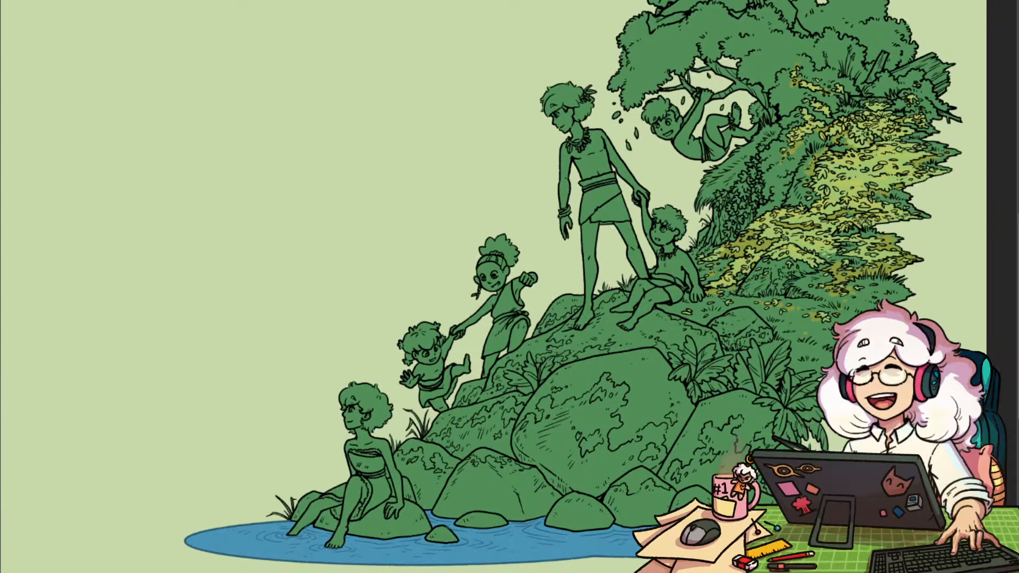
{"action": "left_click_drag", "start_coordinate": [763, 67], "coordinate": [698, 337]}
{"action": "scroll", "coordinate": [699, 337], "scroll_direction": "up", "scroll_amount": 5}
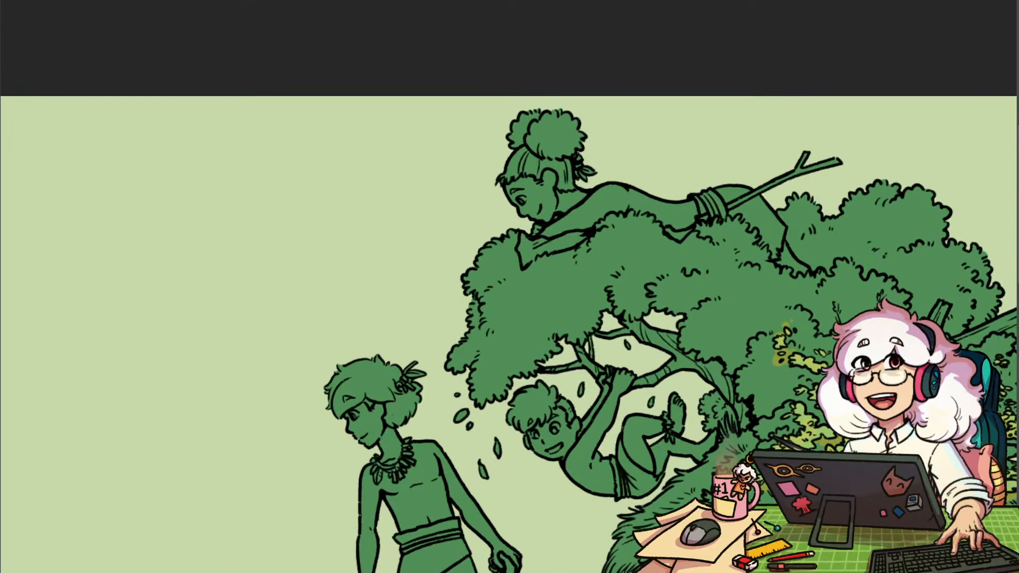
{"action": "left_click_drag", "start_coordinate": [536, 339], "coordinate": [475, 203]}
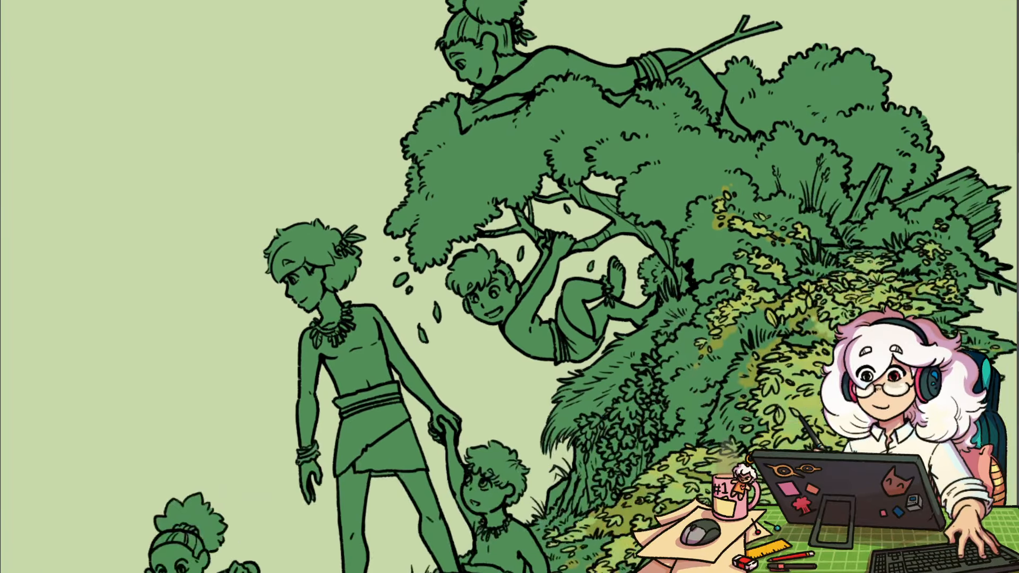
{"action": "scroll", "coordinate": [510, 287], "scroll_direction": "down", "scroll_amount": 3}
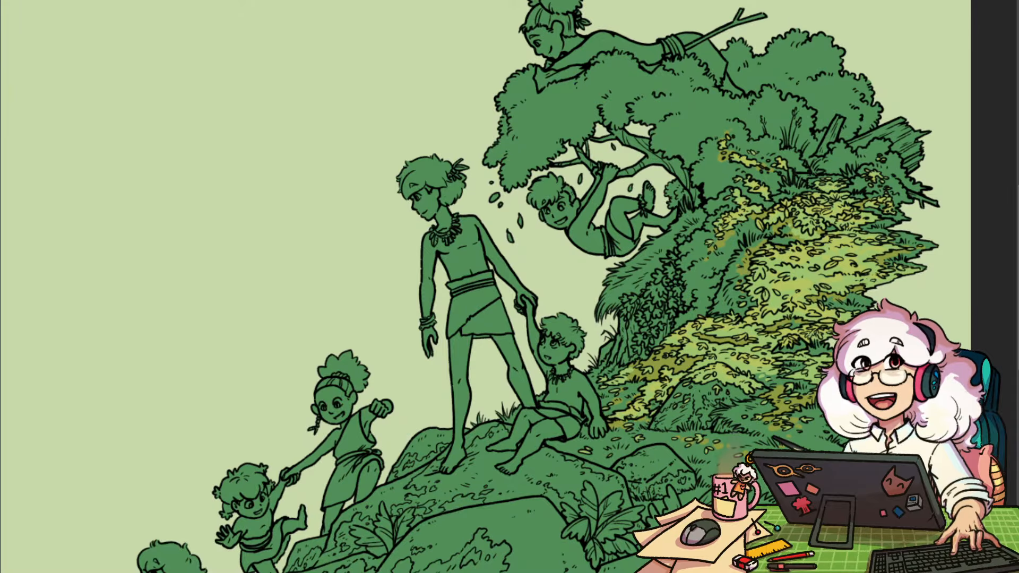
{"action": "left_click_drag", "start_coordinate": [637, 297], "coordinate": [526, 265]}
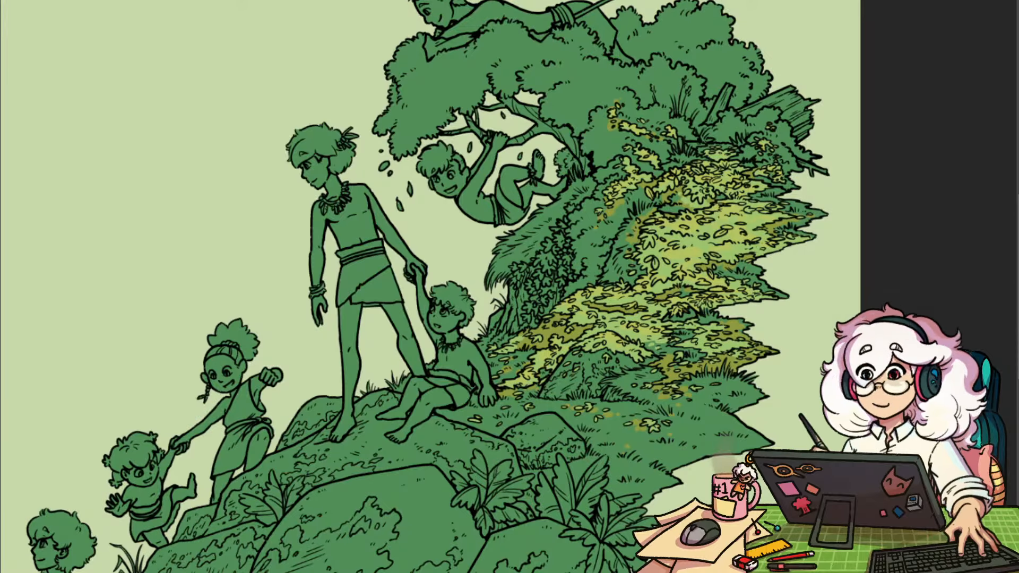
{"action": "double_click", "coordinate": [1018, 175]}
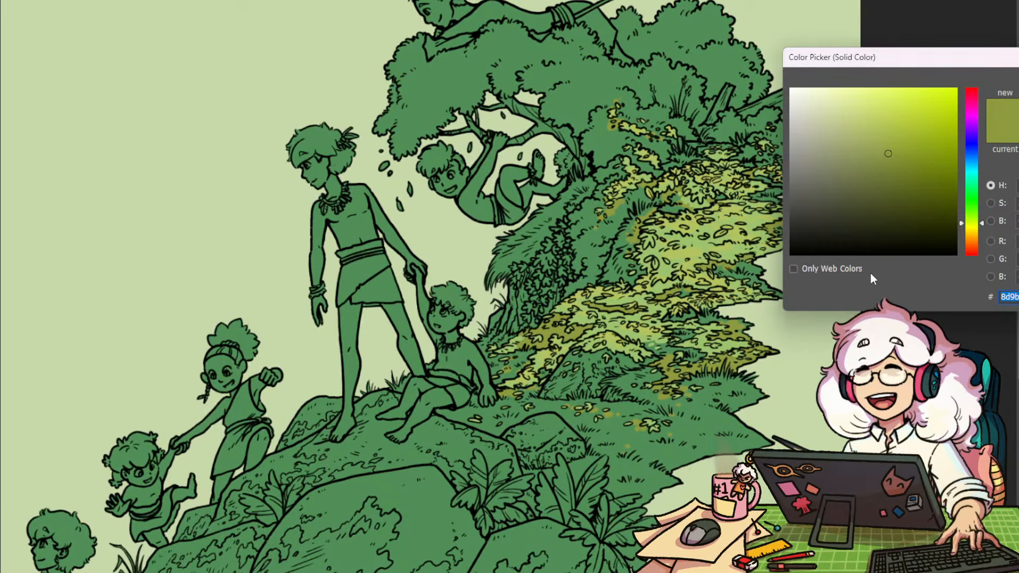
{"action": "left_click_drag", "start_coordinate": [979, 206], "coordinate": [972, 210]}
{"action": "left_click", "coordinate": [884, 167]}
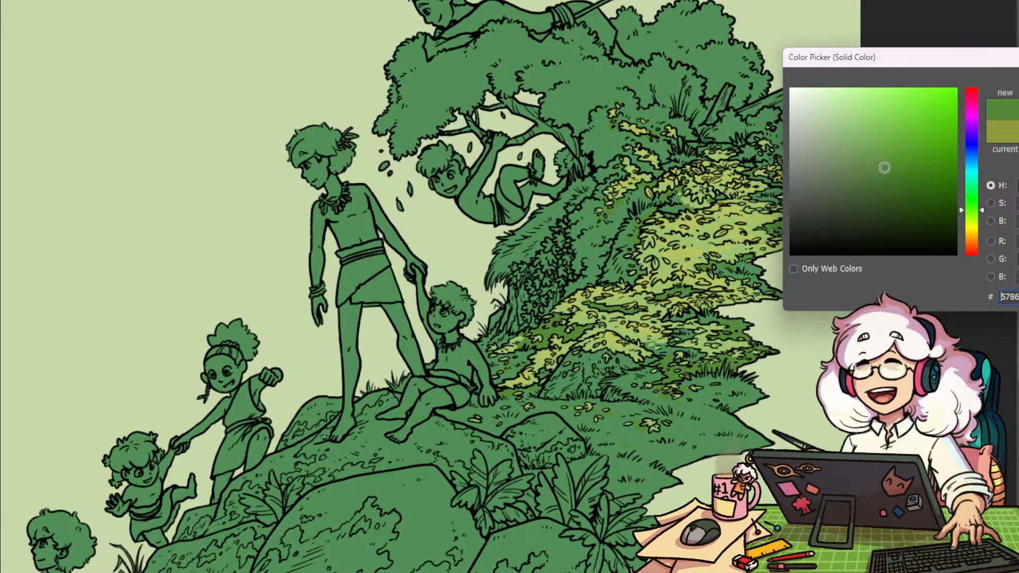
{"action": "left_click", "coordinate": [881, 176]}
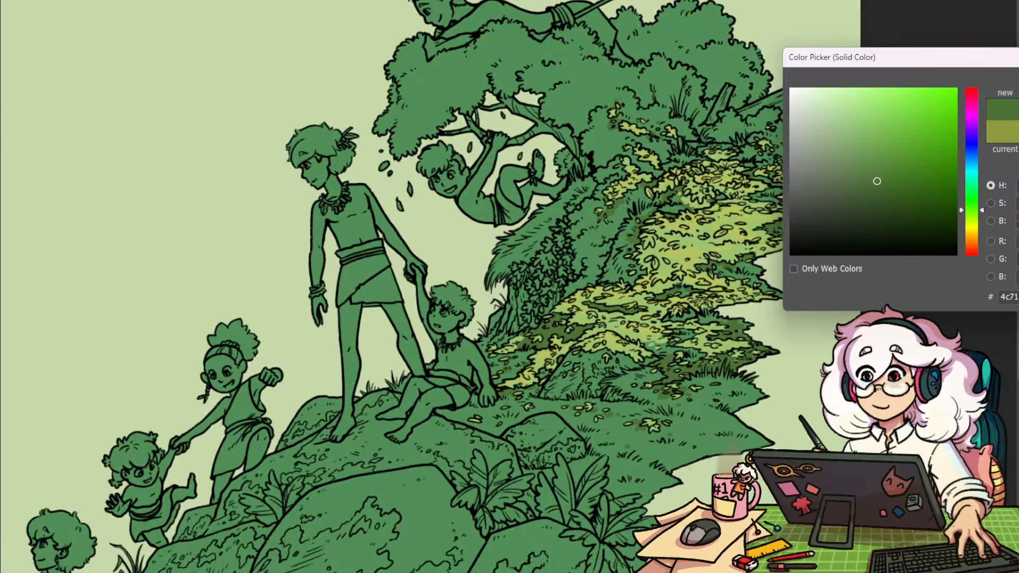
{"action": "key", "text": "Return"}
Tone the light green colour in the leaf cover down to a darker, muted yellow-green
{"action": "double_click", "coordinate": [1017, 340]}
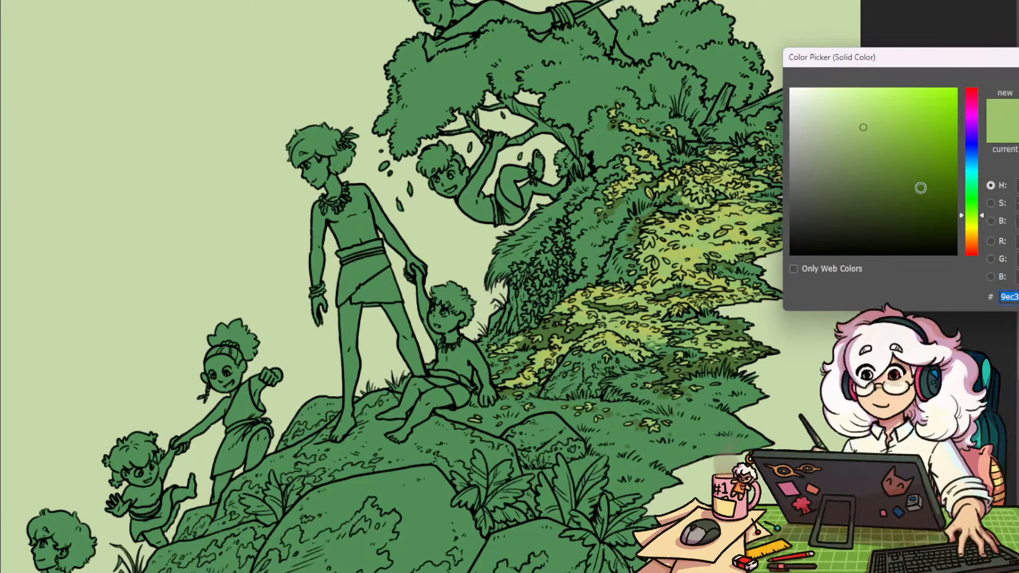
{"action": "left_click", "coordinate": [973, 209]}
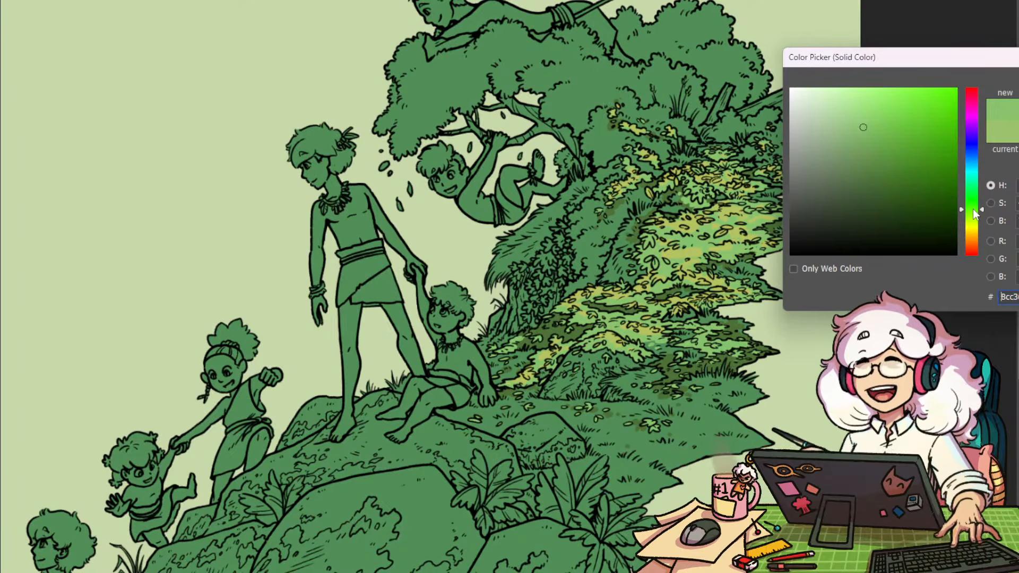
{"action": "left_click_drag", "start_coordinate": [867, 153], "coordinate": [870, 142]}
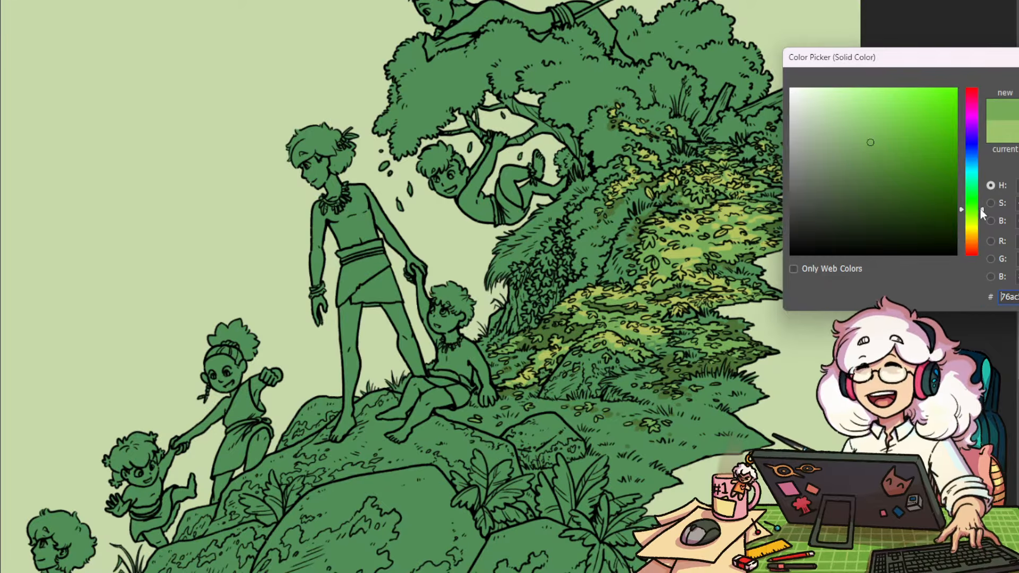
{"action": "left_click", "coordinate": [972, 215]}
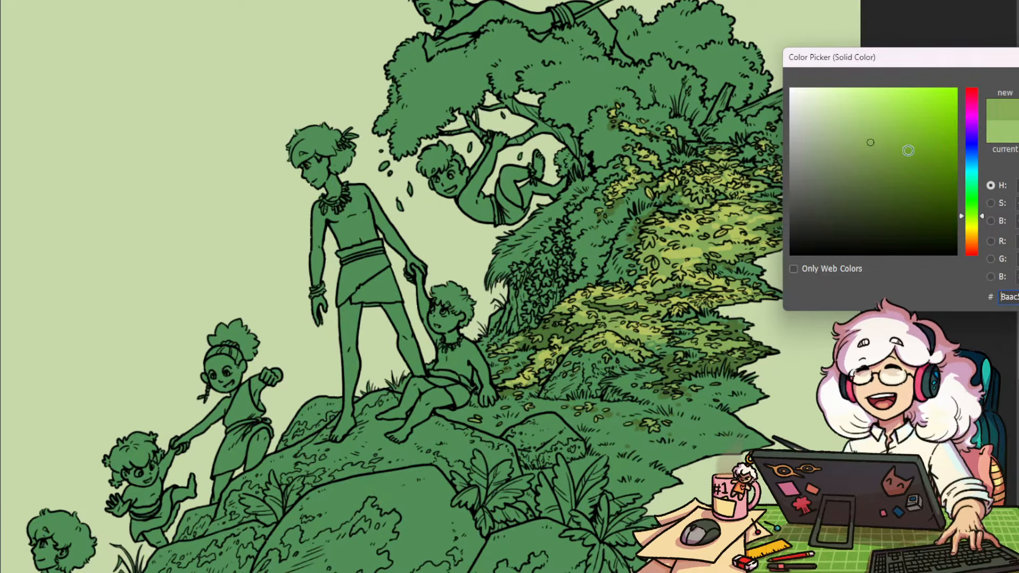
{"action": "left_click", "coordinate": [874, 151]}
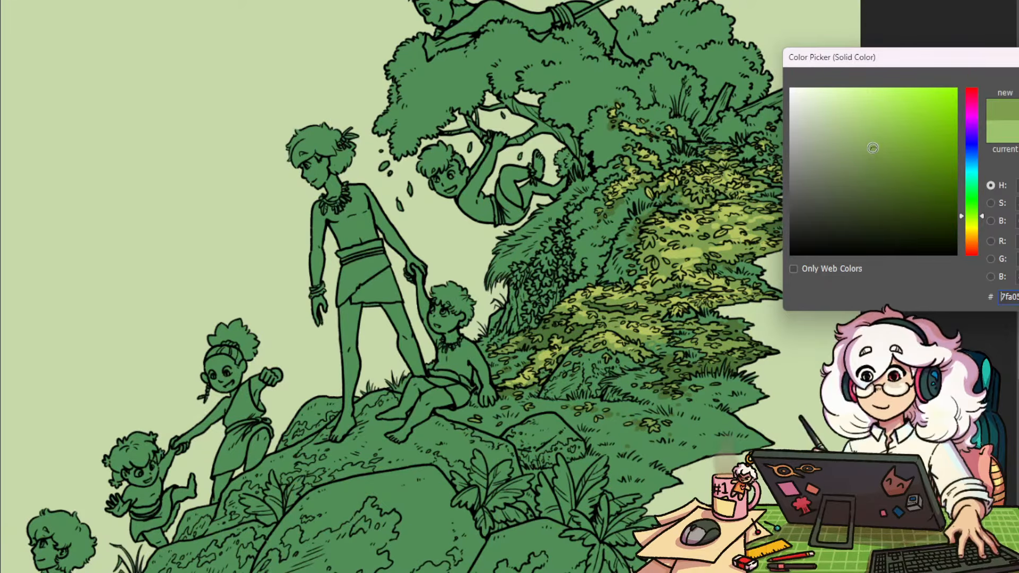
{"action": "key", "text": "Return"}
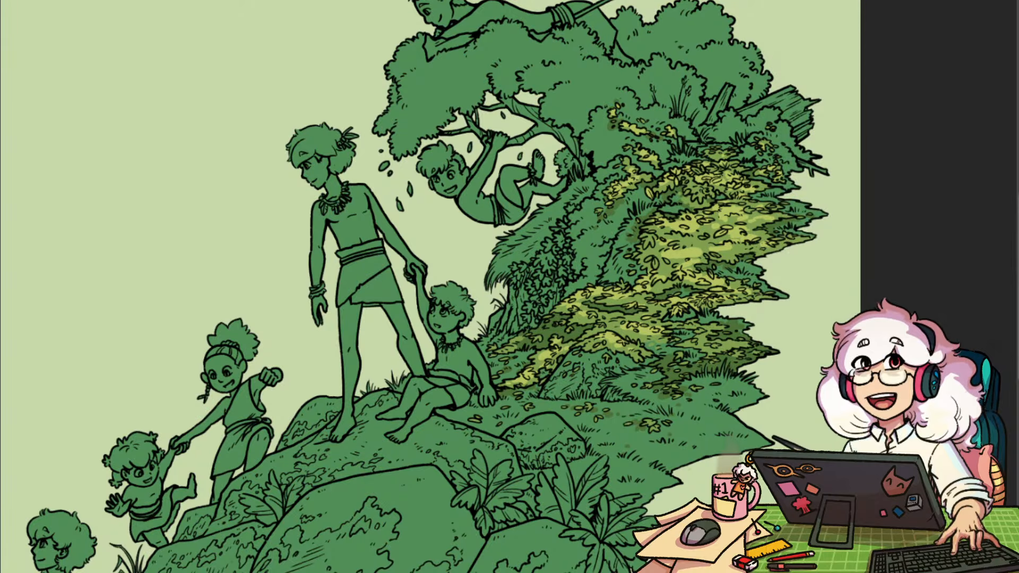
Fine-tune the solid colour of the leaf cover's light yellow-green areas
{"action": "double_click", "coordinate": [1016, 349]}
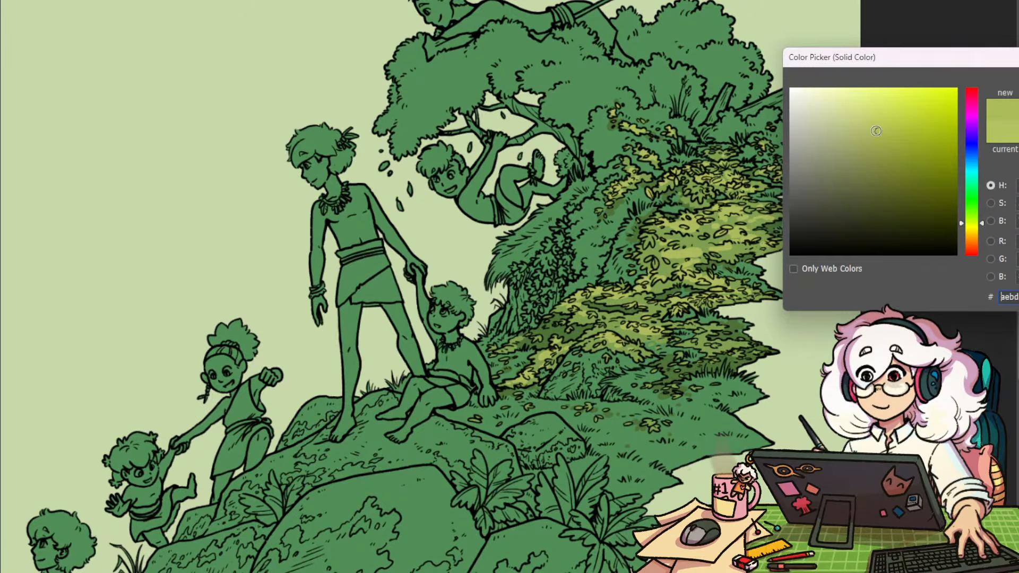
{"action": "key", "text": "Return"}
Paint the trunk and branches of the tree that the child hangs from in brown
{"action": "left_click_drag", "start_coordinate": [733, 349], "coordinate": [762, 382]}
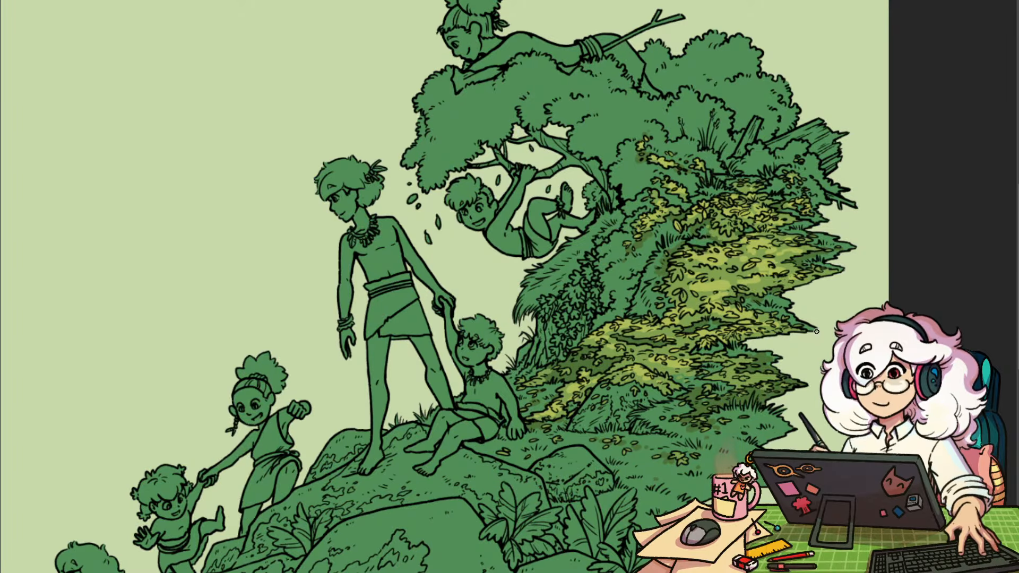
{"action": "left_click_drag", "start_coordinate": [813, 384], "coordinate": [895, 490]}
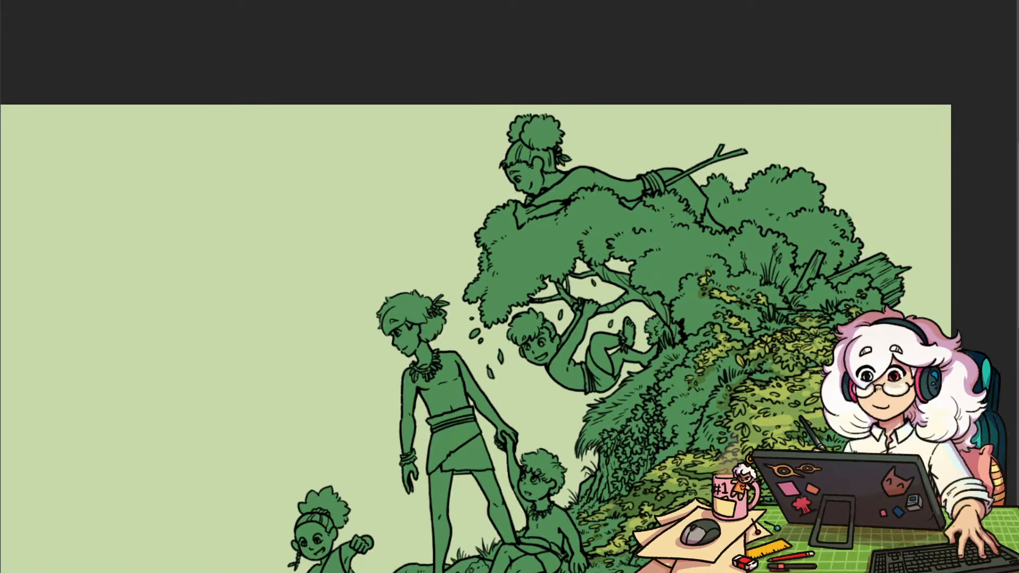
{"action": "left_click", "coordinate": [601, 294]}
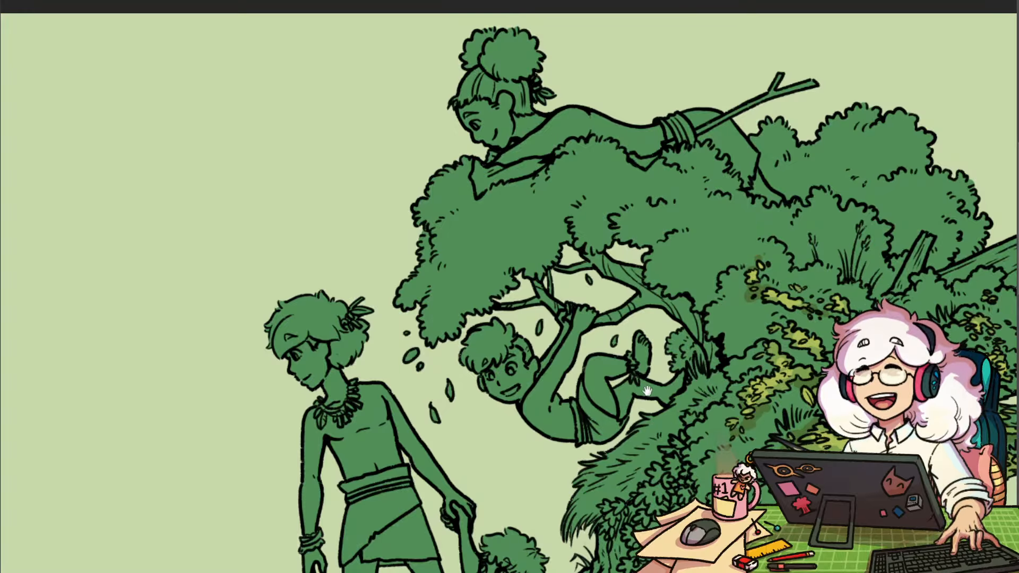
{"action": "left_click_drag", "start_coordinate": [646, 340], "coordinate": [741, 386]}
{"action": "left_click", "coordinate": [734, 385]}
{"action": "mouse_move", "coordinate": [812, 417]}
{"action": "left_mouse_down"}
{"action": "mouse_move", "coordinate": [643, 396]}
{"action": "mouse_move", "coordinate": [681, 378]}
{"action": "mouse_move", "coordinate": [638, 318]}
{"action": "mouse_move", "coordinate": [601, 298]}
{"action": "left_mouse_up"}
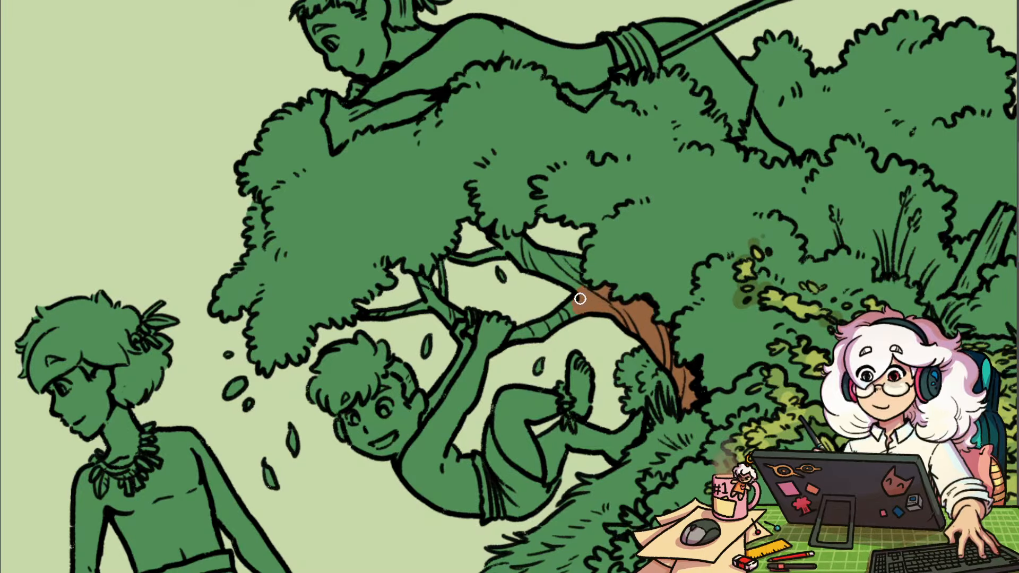
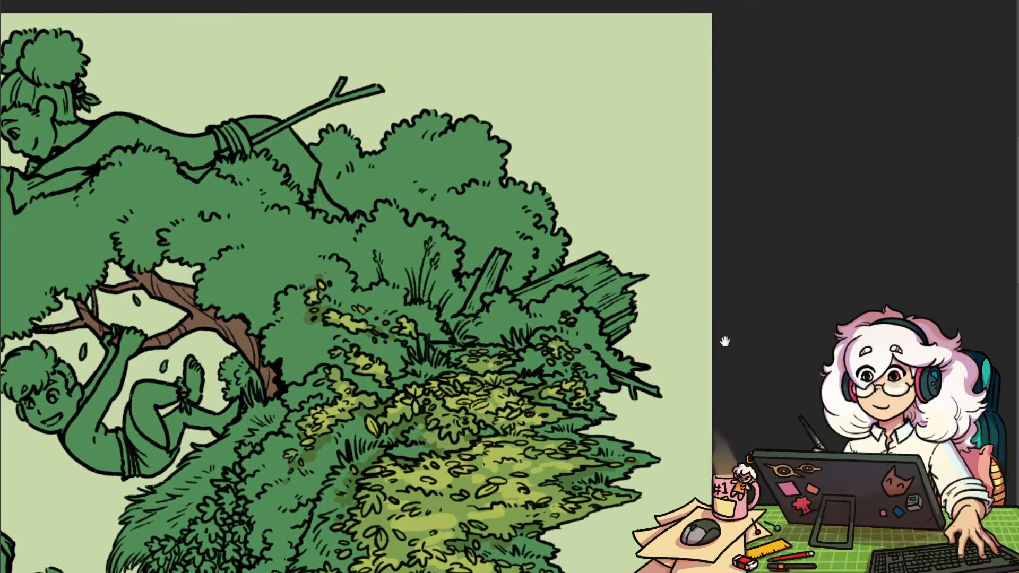
Paint the broken log and the stump piece behind the bushes in warm reddish brown
{"action": "left_click_drag", "start_coordinate": [724, 341], "coordinate": [765, 424]}
{"action": "mouse_move", "coordinate": [610, 350]}
{"action": "left_mouse_down"}
{"action": "mouse_move", "coordinate": [701, 357]}
{"action": "mouse_move", "coordinate": [668, 408]}
{"action": "left_mouse_up"}
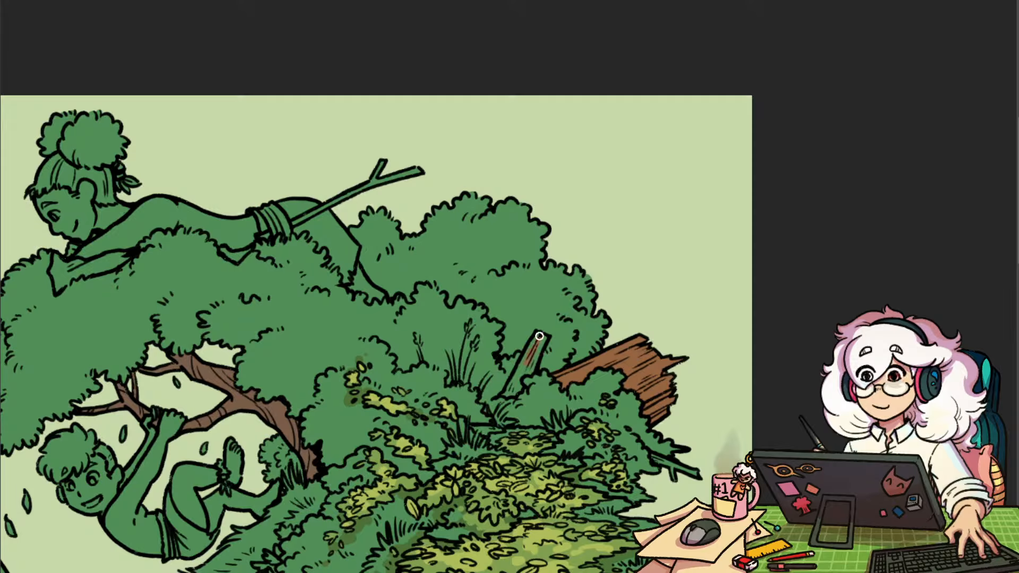
{"action": "left_click_drag", "start_coordinate": [539, 336], "coordinate": [530, 372]}
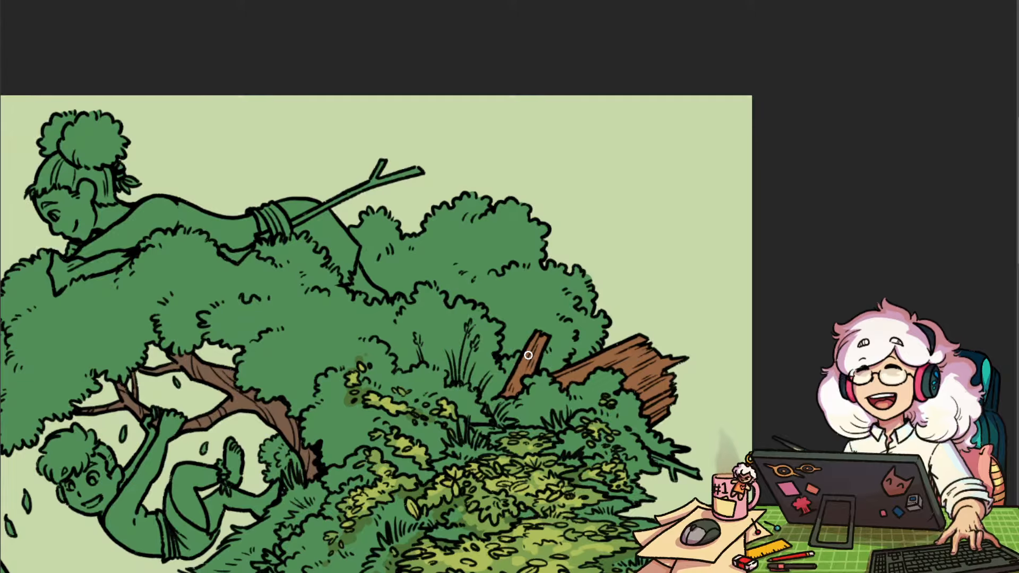
Examine the whole illustration from the pool up to the treetop to judge the new brown areas against the greens
{"action": "scroll", "coordinate": [683, 449], "scroll_direction": "down", "scroll_amount": 5}
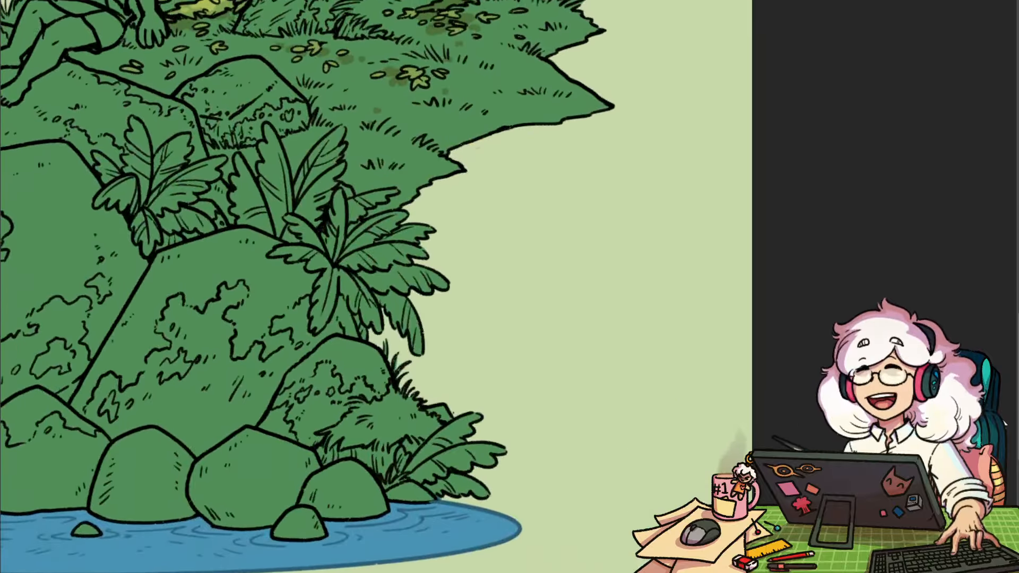
{"action": "scroll", "coordinate": [683, 449], "scroll_direction": "up", "scroll_amount": 5}
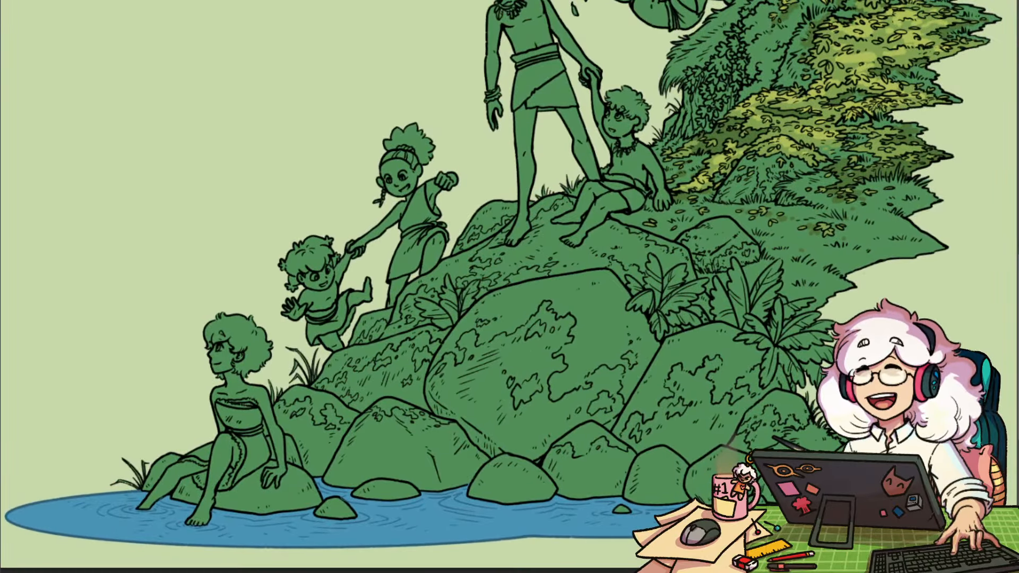
{"action": "scroll", "coordinate": [924, 293], "scroll_direction": "up", "scroll_amount": 2}
{"action": "scroll", "coordinate": [708, 438], "scroll_direction": "down", "scroll_amount": 3}
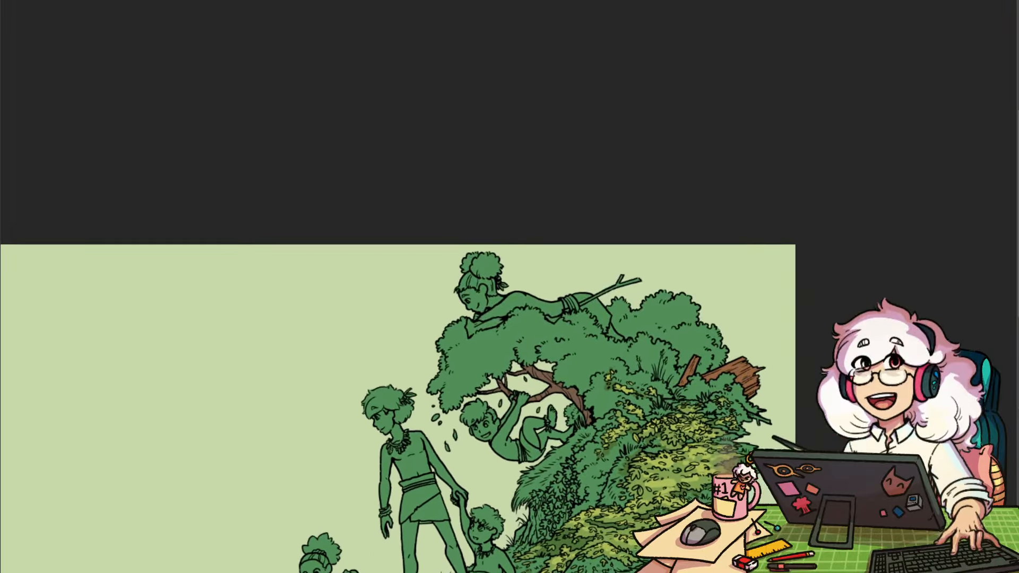
{"action": "scroll", "coordinate": [707, 438], "scroll_direction": "up", "scroll_amount": 3}
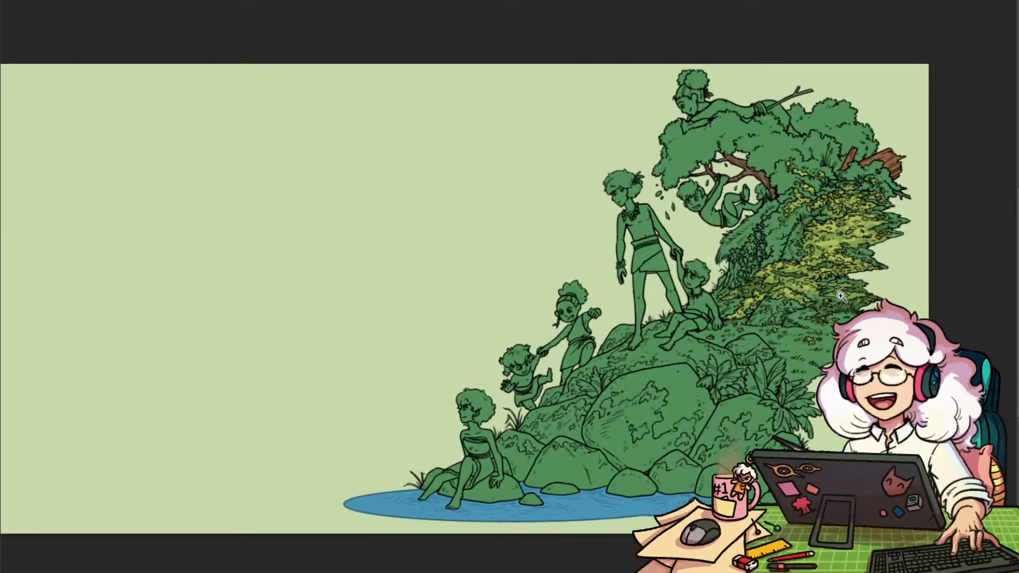
{"action": "scroll", "coordinate": [867, 304], "scroll_direction": "down", "scroll_amount": 3}
{"action": "left_click_drag", "start_coordinate": [889, 160], "coordinate": [720, 345]}
{"action": "scroll", "coordinate": [720, 345], "scroll_direction": "down", "scroll_amount": 2}
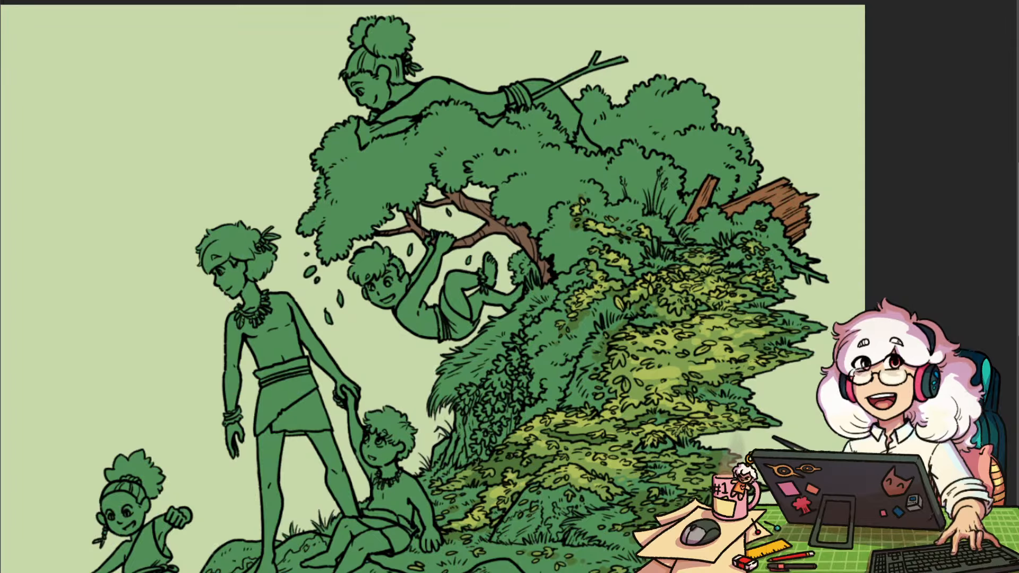
Change the solid colour of the broken log and stump to a darker, muted reddish brown
{"action": "key", "text": "alt+F9"}
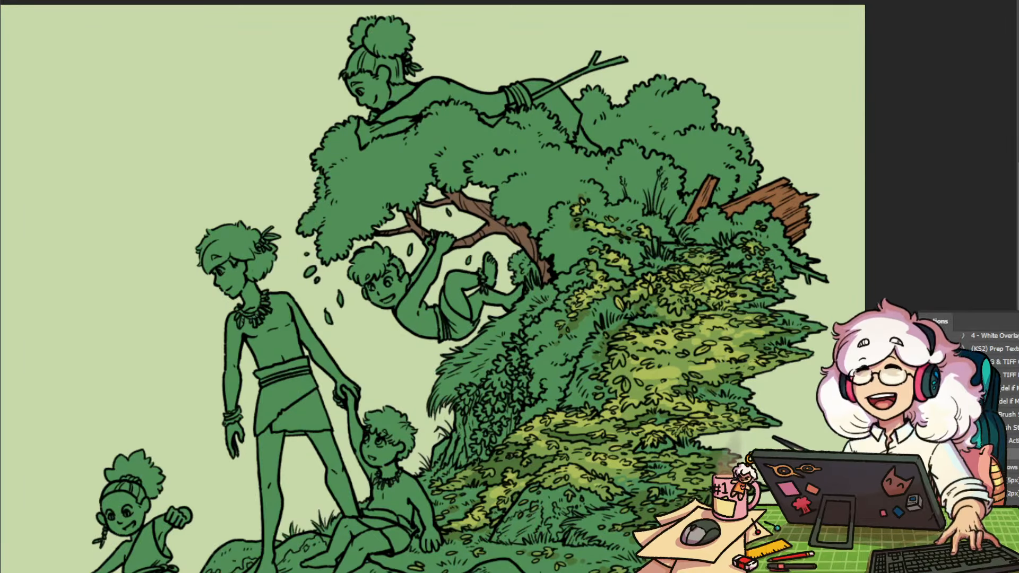
{"action": "left_click_drag", "start_coordinate": [796, 481], "coordinate": [699, 469]}
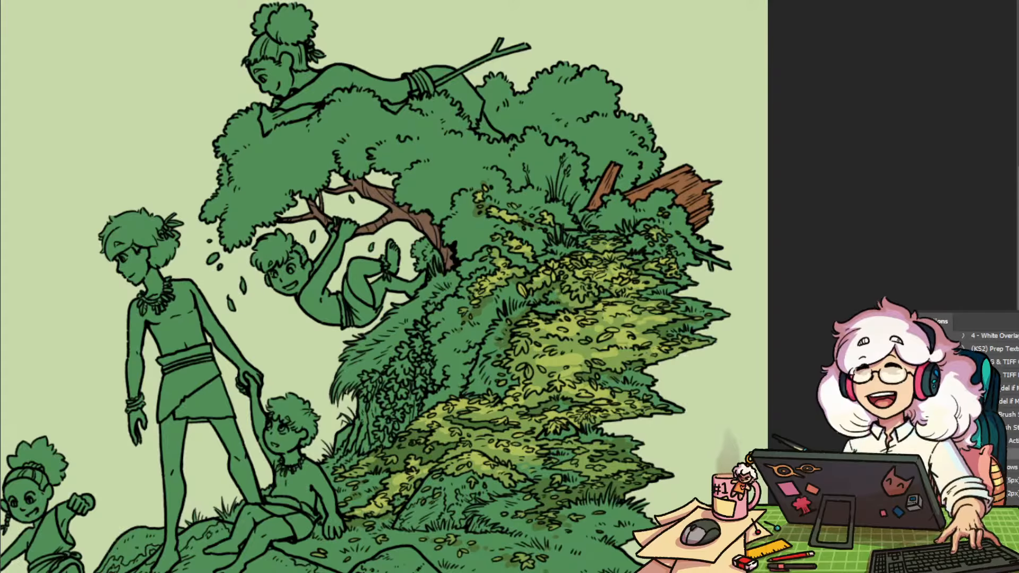
{"action": "double_click", "coordinate": [1000, 344]}
{"action": "mouse_move", "coordinate": [886, 157]}
{"action": "left_mouse_down"}
{"action": "mouse_move", "coordinate": [845, 221]}
{"action": "mouse_move", "coordinate": [894, 210]}
{"action": "mouse_move", "coordinate": [860, 209]}
{"action": "left_mouse_up"}
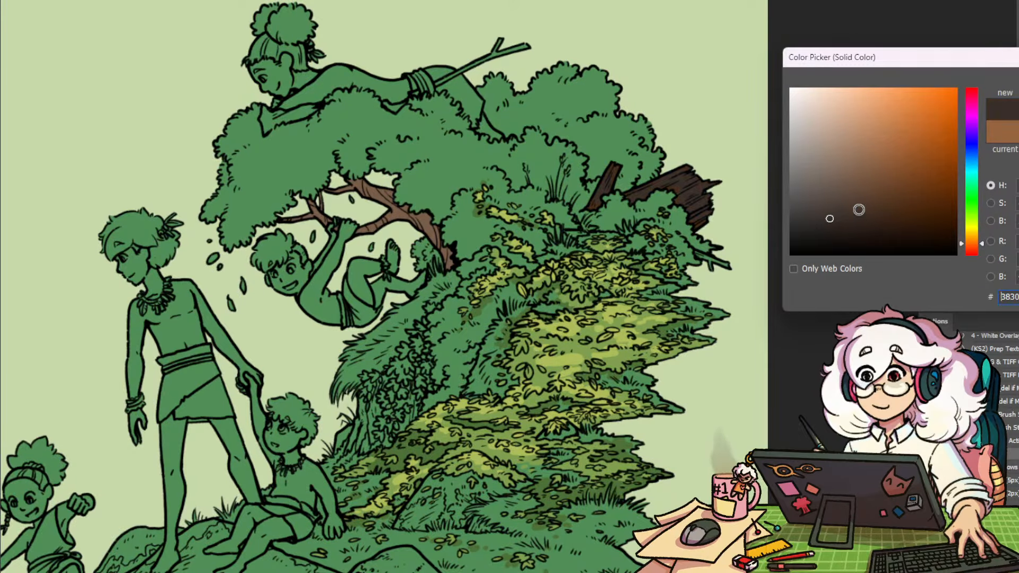
{"action": "left_click_drag", "start_coordinate": [973, 245], "coordinate": [974, 252]}
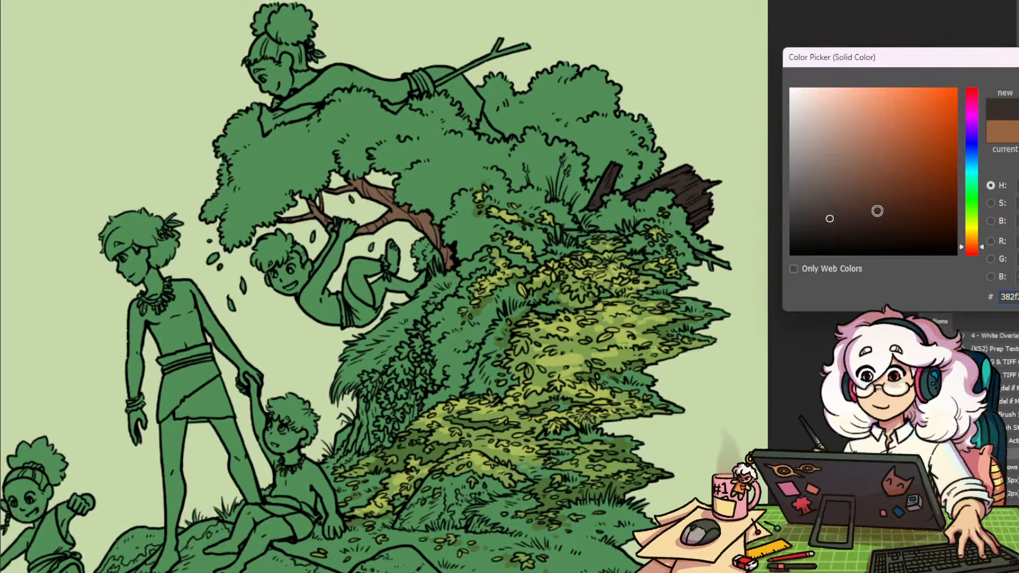
{"action": "mouse_move", "coordinate": [830, 218]}
{"action": "left_mouse_down"}
{"action": "mouse_move", "coordinate": [842, 212]}
{"action": "mouse_move", "coordinate": [822, 205]}
{"action": "mouse_move", "coordinate": [838, 204]}
{"action": "mouse_move", "coordinate": [841, 178]}
{"action": "mouse_move", "coordinate": [859, 191]}
{"action": "left_mouse_up"}
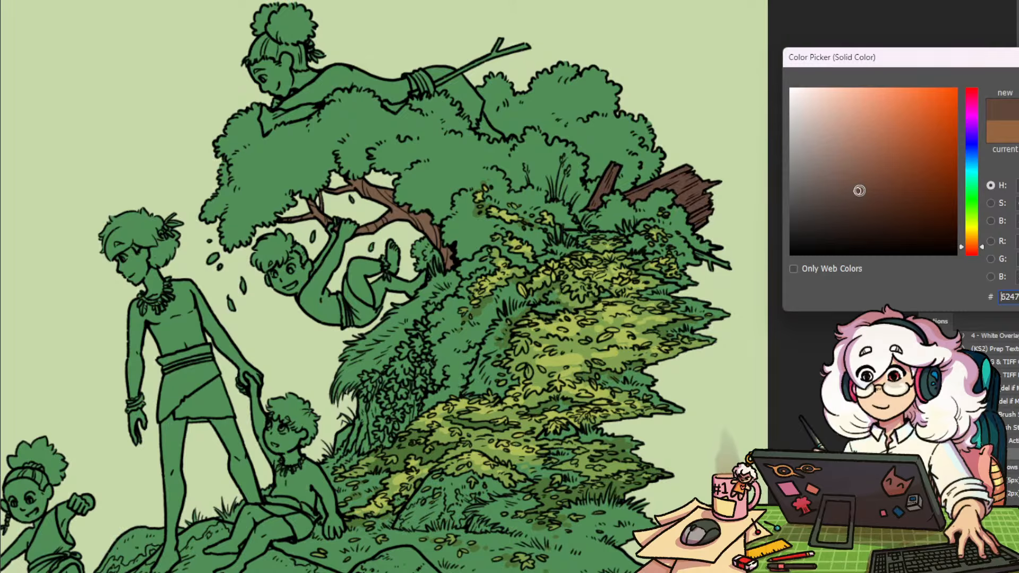
{"action": "left_click", "coordinate": [971, 243]}
{"action": "left_click", "coordinate": [856, 197]}
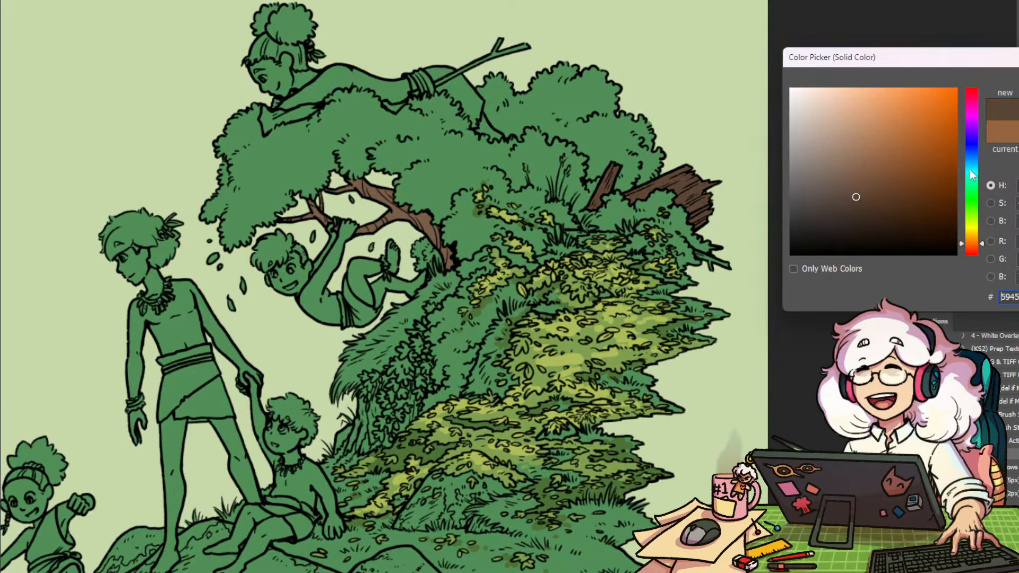
{"action": "left_click_drag", "start_coordinate": [973, 250], "coordinate": [981, 248]}
{"action": "key", "text": "Return"}
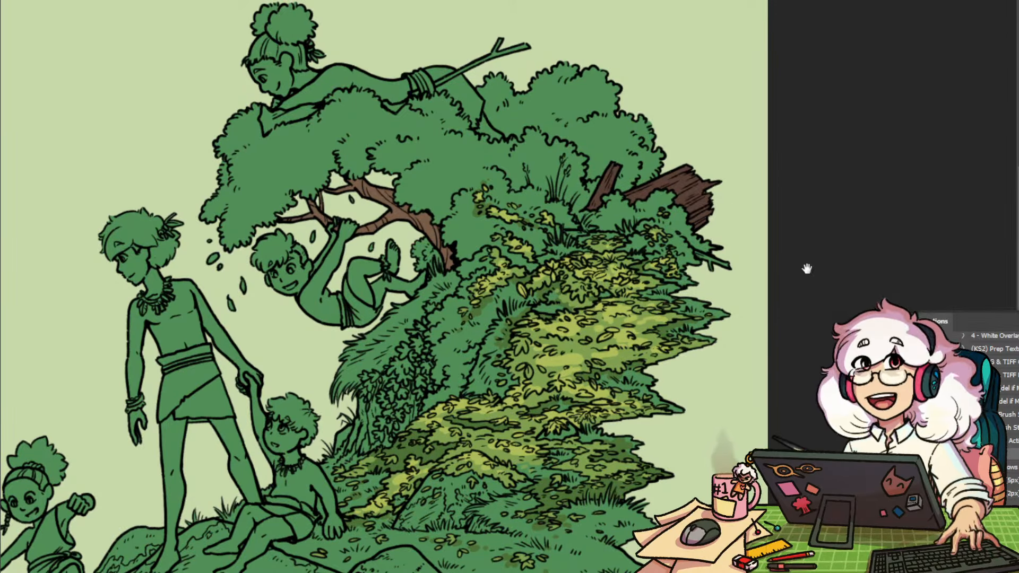
{"action": "left_click_drag", "start_coordinate": [807, 265], "coordinate": [915, 293]}
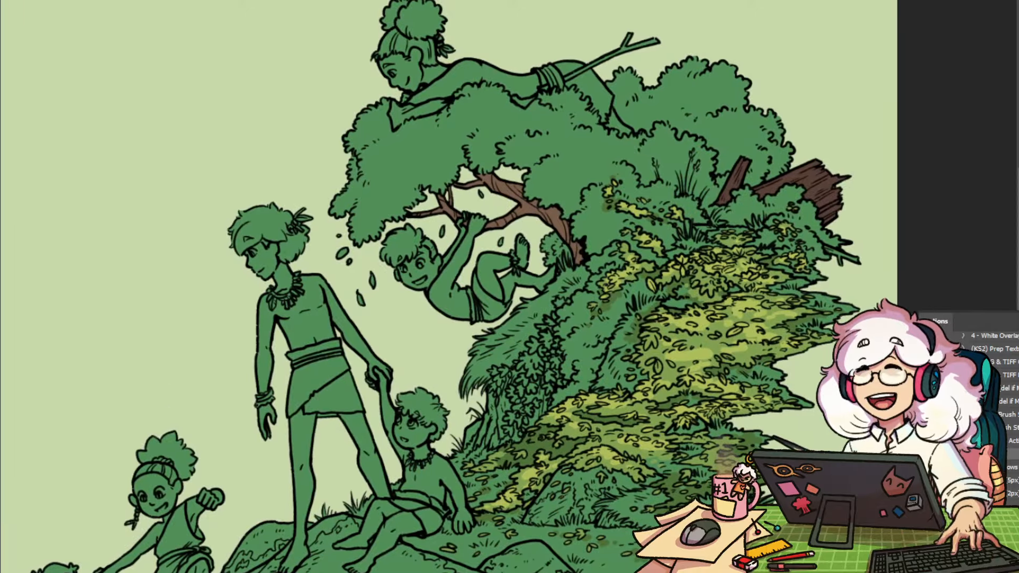
{"action": "scroll", "coordinate": [537, 294], "scroll_direction": "right", "scroll_amount": 5}
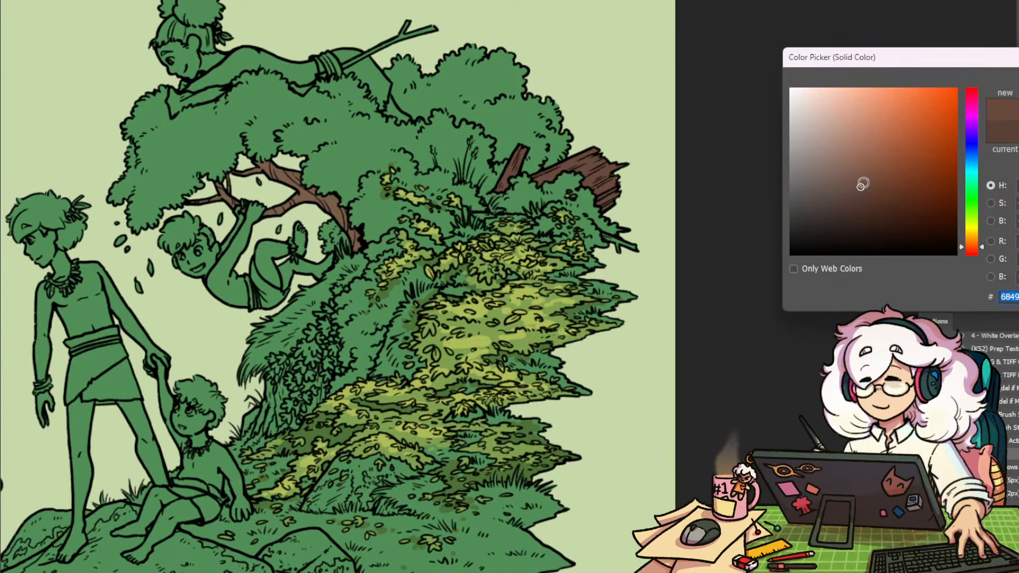
{"action": "mouse_move", "coordinate": [863, 181]}
{"action": "left_mouse_down"}
{"action": "mouse_move", "coordinate": [866, 173]}
{"action": "mouse_move", "coordinate": [860, 184]}
{"action": "left_mouse_up"}
{"action": "key", "text": "Return"}
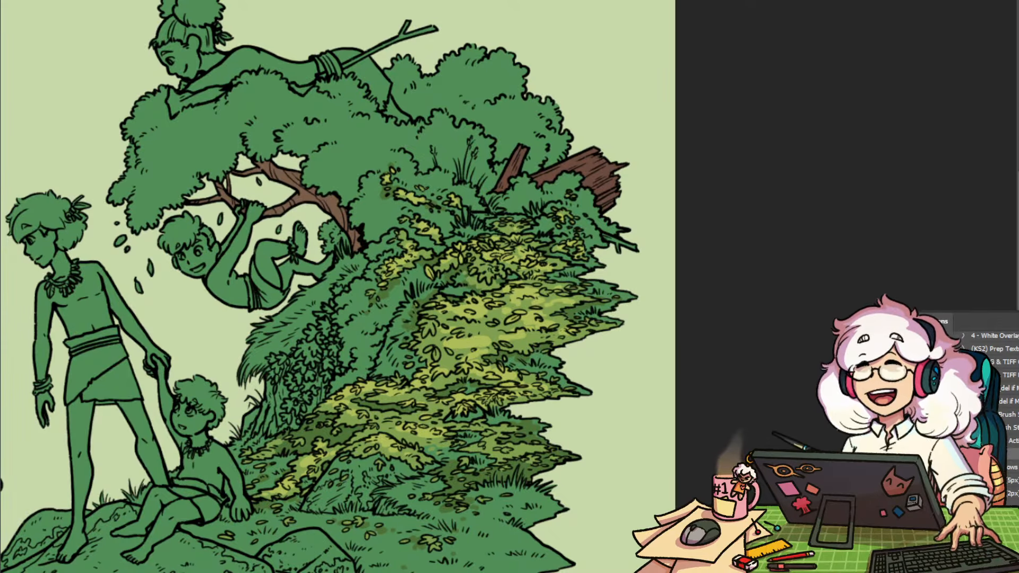
Paint the tree canopy and the bushes around the log in deep dark green, leaving the tall grass in the base green
{"action": "left_click_drag", "start_coordinate": [461, 384], "coordinate": [595, 341]}
{"action": "left_click_drag", "start_coordinate": [564, 403], "coordinate": [557, 367]}
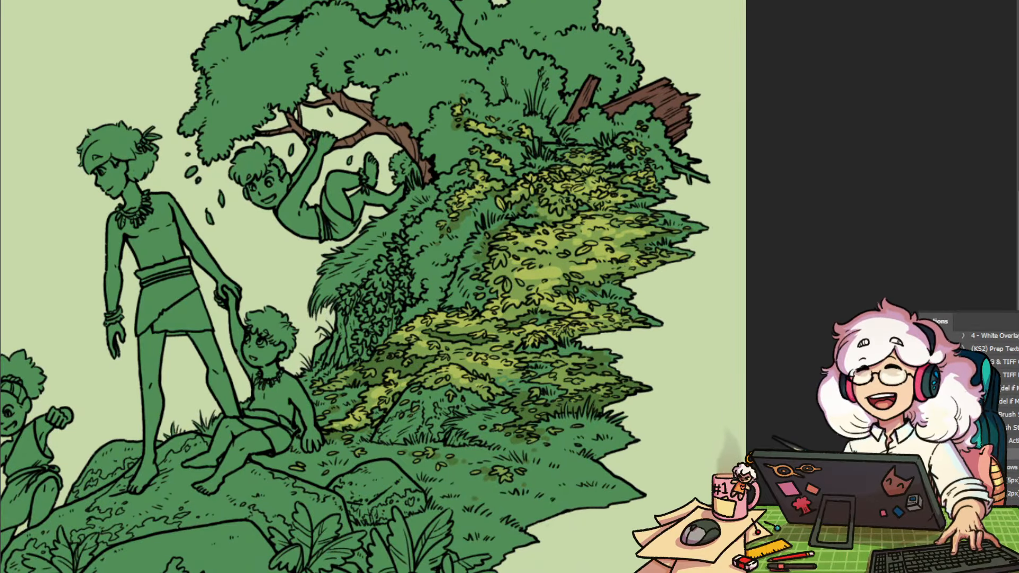
{"action": "left_click_drag", "start_coordinate": [670, 320], "coordinate": [756, 566]}
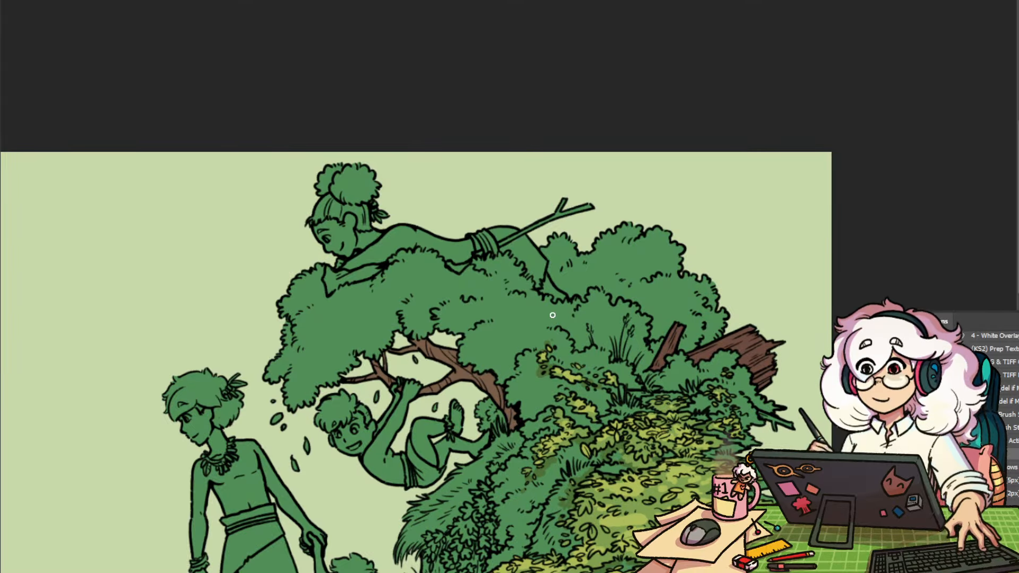
{"action": "left_click", "coordinate": [695, 322]}
{"action": "key", "text": "b"}
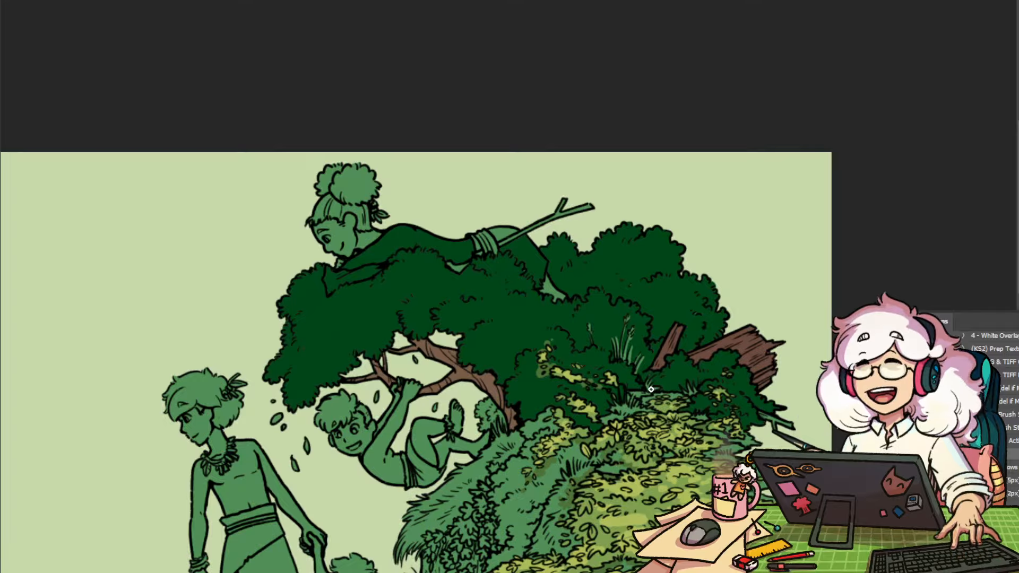
{"action": "left_click_drag", "start_coordinate": [652, 387], "coordinate": [511, 354]}
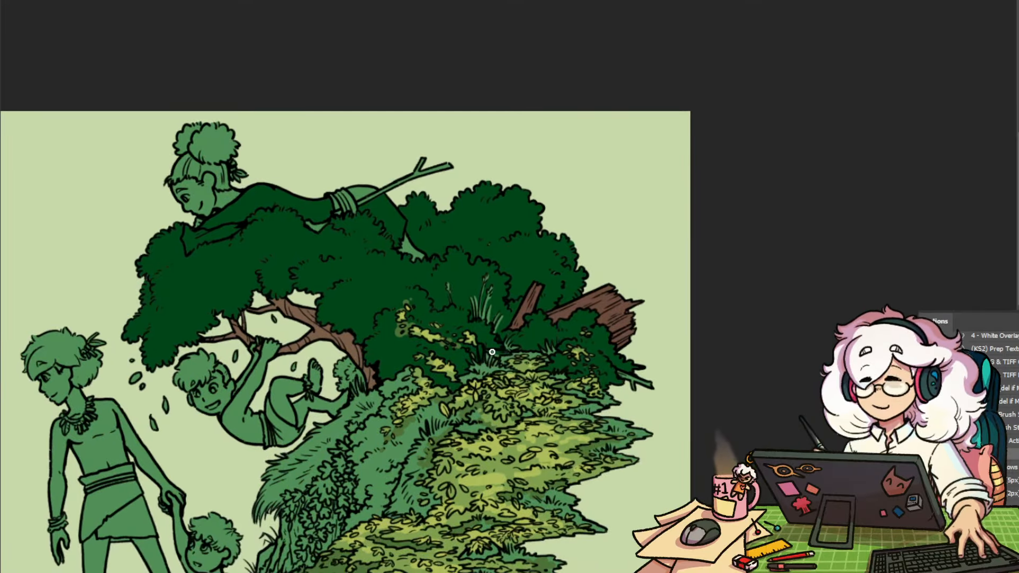
{"action": "mouse_move", "coordinate": [502, 358]}
{"action": "left_mouse_down"}
{"action": "mouse_move", "coordinate": [579, 358]}
{"action": "mouse_move", "coordinate": [547, 357]}
{"action": "left_mouse_up"}
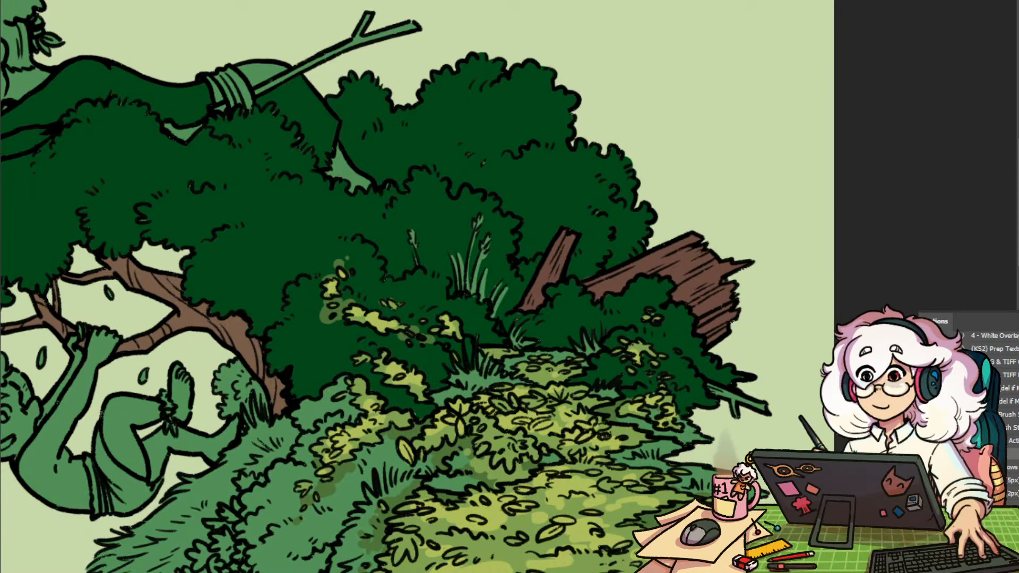
Paint the bare twig sticking out below the log in the same brown as the wood
{"action": "left_click_drag", "start_coordinate": [588, 425], "coordinate": [549, 448]}
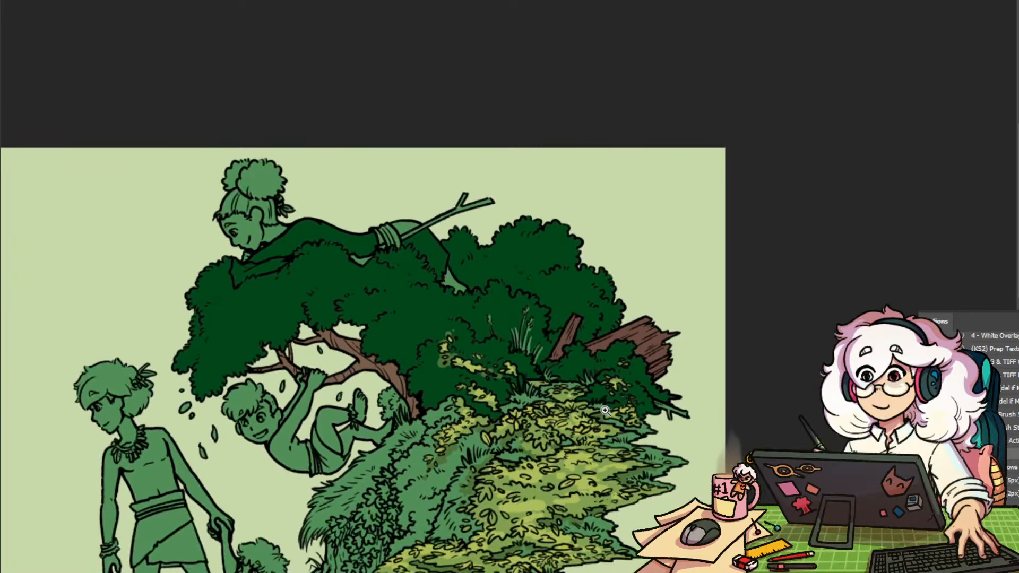
{"action": "mouse_move", "coordinate": [605, 411]}
{"action": "left_mouse_down"}
{"action": "mouse_move", "coordinate": [664, 353]}
{"action": "mouse_move", "coordinate": [590, 392]}
{"action": "left_mouse_up"}
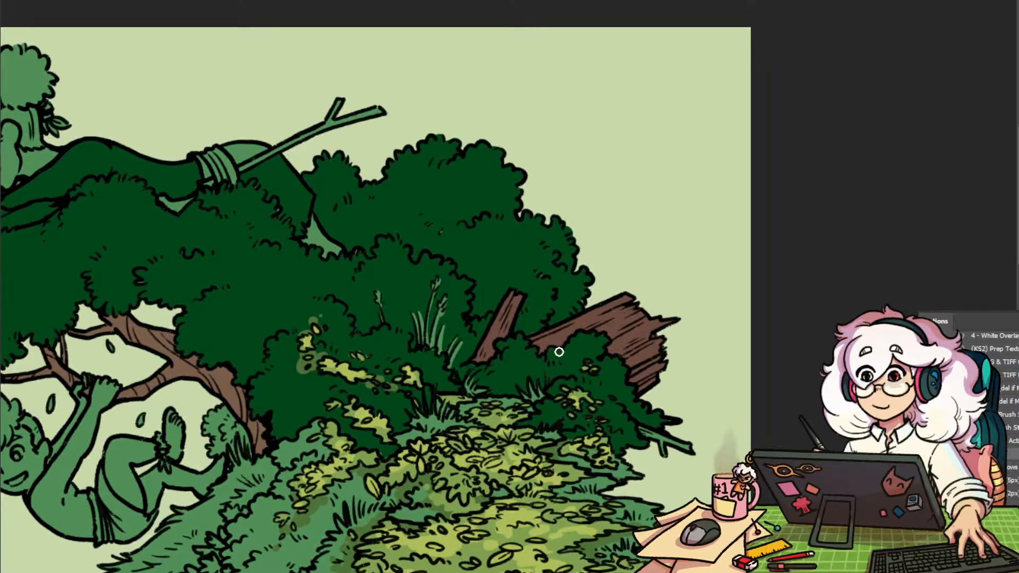
{"action": "left_click_drag", "start_coordinate": [611, 431], "coordinate": [592, 373]}
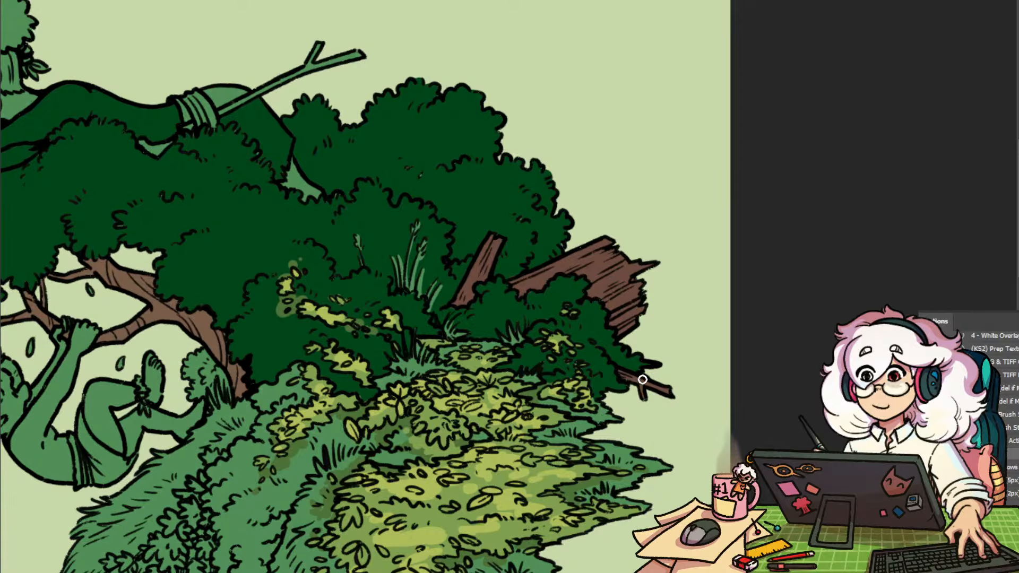
{"action": "left_click_drag", "start_coordinate": [654, 403], "coordinate": [587, 310]}
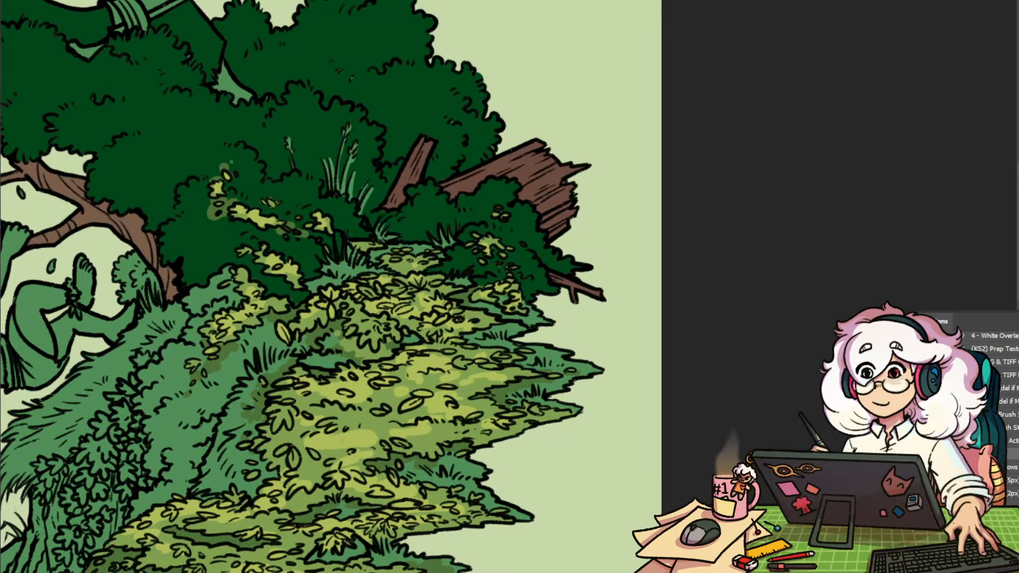
Clear the dark green from the hip and skirt of the girl lying on the tree canopy, back to the base green
{"action": "left_click_drag", "start_coordinate": [470, 191], "coordinate": [666, 355]}
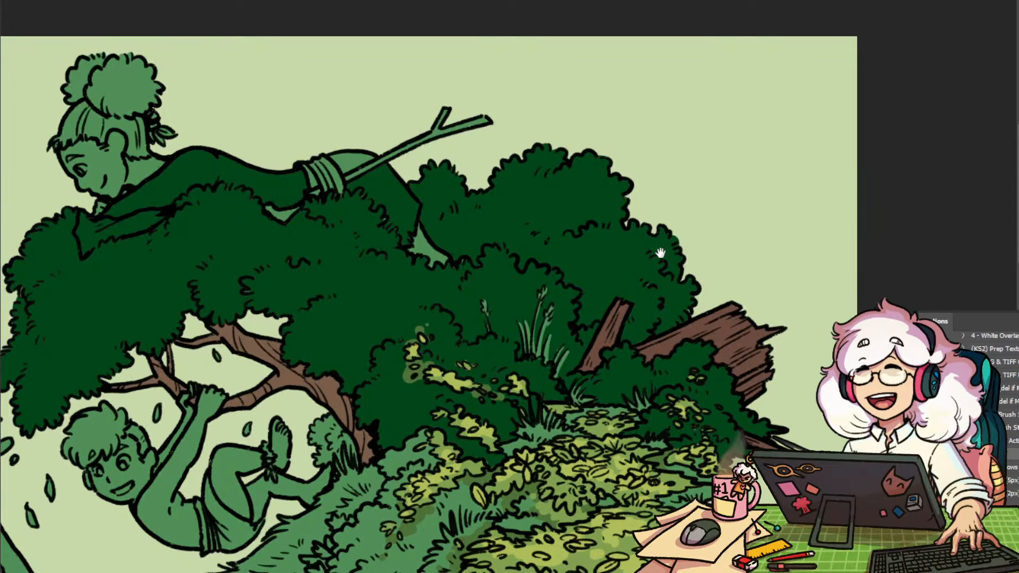
{"action": "left_click_drag", "start_coordinate": [644, 241], "coordinate": [653, 308]}
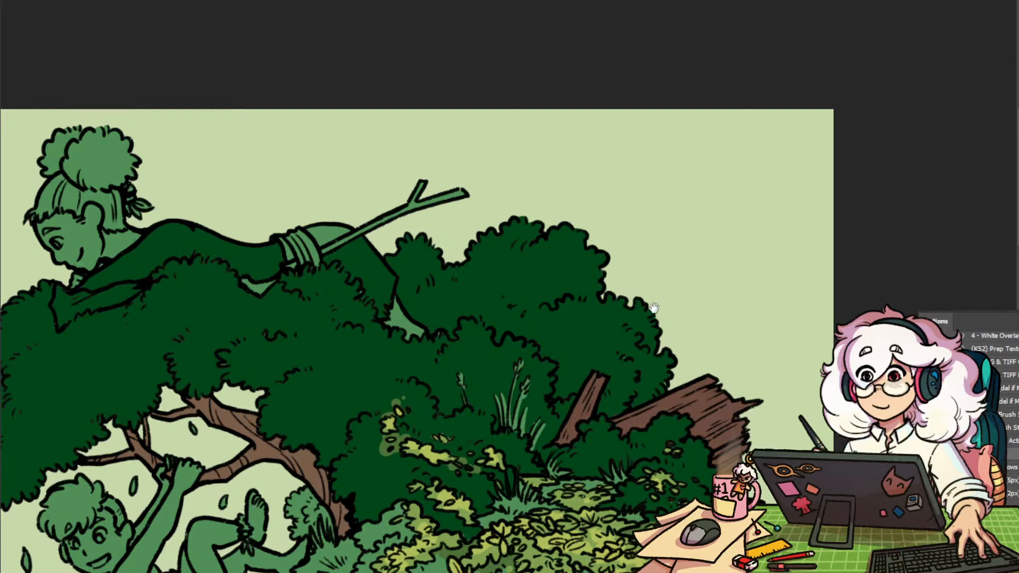
{"action": "mouse_move", "coordinate": [566, 337]}
{"action": "left_mouse_down"}
{"action": "mouse_move", "coordinate": [549, 309]}
{"action": "mouse_move", "coordinate": [554, 353]}
{"action": "mouse_move", "coordinate": [593, 337]}
{"action": "mouse_move", "coordinate": [566, 369]}
{"action": "left_mouse_up"}
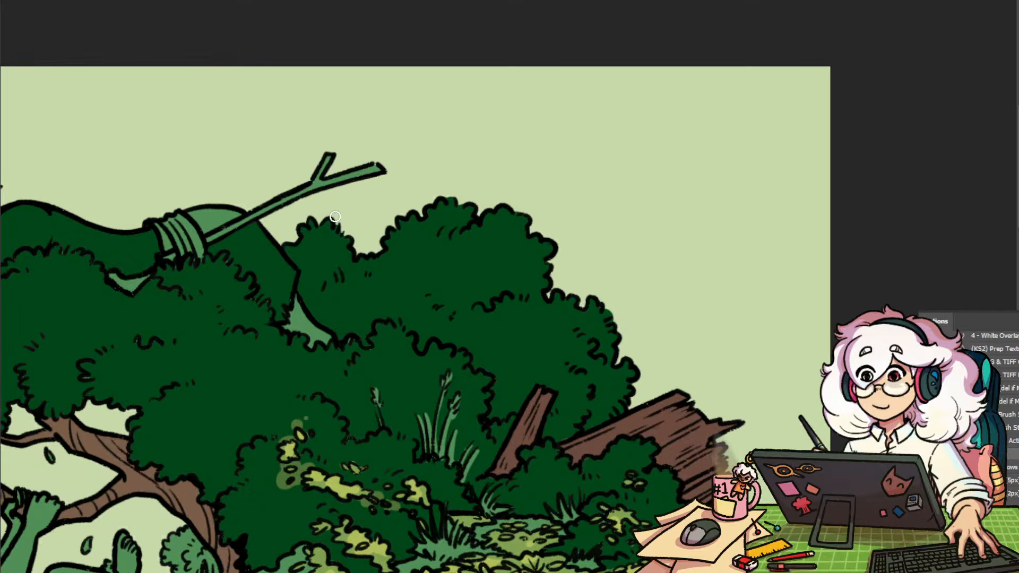
{"action": "left_click_drag", "start_coordinate": [325, 226], "coordinate": [484, 233]}
{"action": "mouse_move", "coordinate": [408, 237]}
{"action": "left_mouse_down"}
{"action": "mouse_move", "coordinate": [449, 280]}
{"action": "mouse_move", "coordinate": [442, 324]}
{"action": "mouse_move", "coordinate": [436, 306]}
{"action": "mouse_move", "coordinate": [436, 321]}
{"action": "mouse_move", "coordinate": [429, 304]}
{"action": "mouse_move", "coordinate": [417, 307]}
{"action": "mouse_move", "coordinate": [424, 291]}
{"action": "mouse_move", "coordinate": [414, 277]}
{"action": "mouse_move", "coordinate": [402, 279]}
{"action": "mouse_move", "coordinate": [371, 243]}
{"action": "mouse_move", "coordinate": [421, 257]}
{"action": "left_mouse_up"}
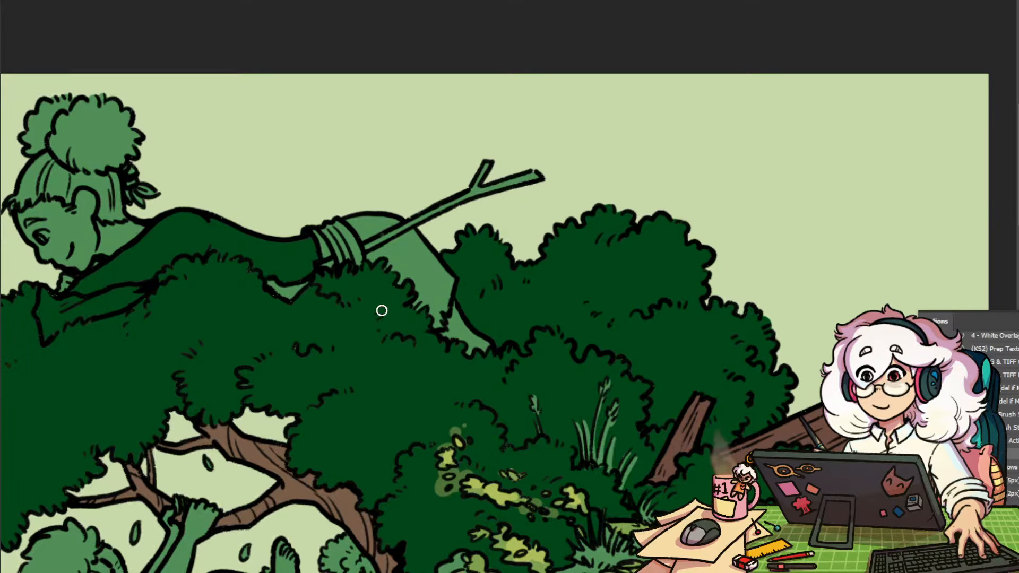
Clear the dark green from the lying girl's torso, arms and hand, keeping it only on the foliage beneath her
{"action": "left_click_drag", "start_coordinate": [361, 322], "coordinate": [575, 332]}
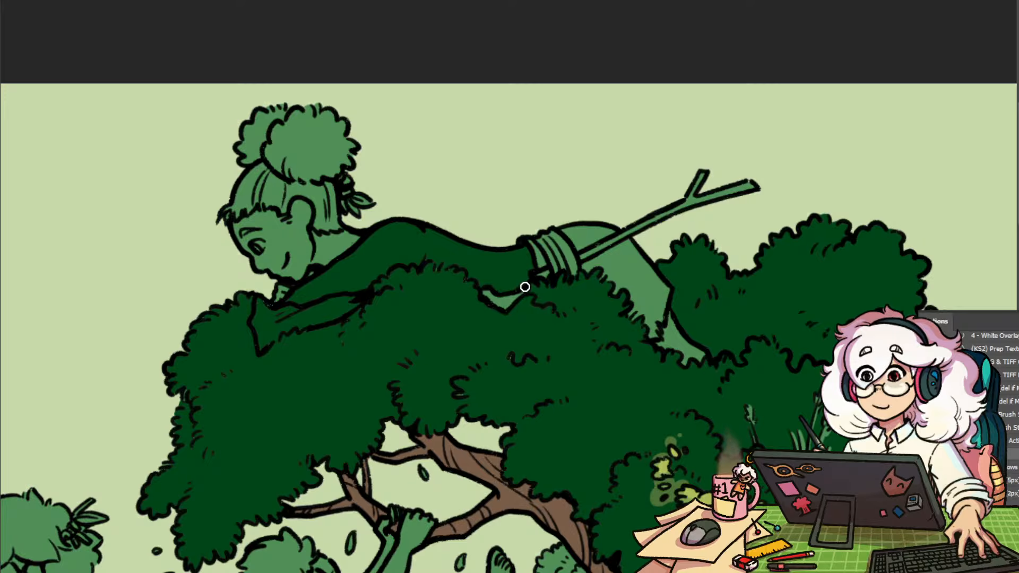
{"action": "mouse_move", "coordinate": [522, 289]}
{"action": "left_mouse_down"}
{"action": "mouse_move", "coordinate": [530, 242]}
{"action": "mouse_move", "coordinate": [488, 285]}
{"action": "mouse_move", "coordinate": [457, 239]}
{"action": "mouse_move", "coordinate": [434, 252]}
{"action": "mouse_move", "coordinate": [445, 264]}
{"action": "mouse_move", "coordinate": [444, 236]}
{"action": "mouse_move", "coordinate": [431, 270]}
{"action": "mouse_move", "coordinate": [441, 233]}
{"action": "mouse_move", "coordinate": [418, 263]}
{"action": "mouse_move", "coordinate": [387, 264]}
{"action": "left_mouse_up"}
{"action": "mouse_move", "coordinate": [351, 272]}
{"action": "left_mouse_down"}
{"action": "mouse_move", "coordinate": [337, 261]}
{"action": "mouse_move", "coordinate": [403, 221]}
{"action": "left_mouse_up"}
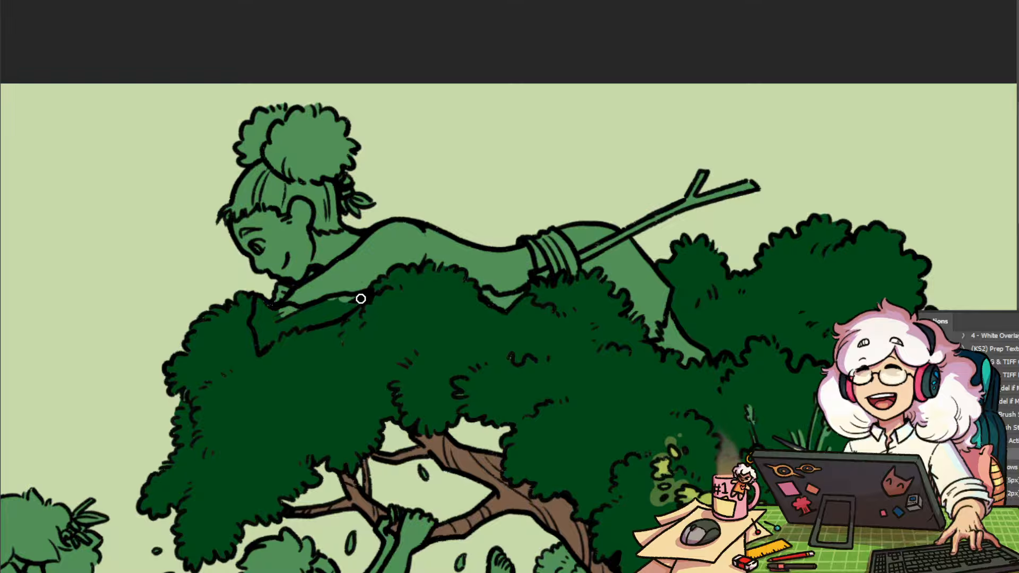
{"action": "mouse_move", "coordinate": [361, 298]}
{"action": "left_mouse_down"}
{"action": "mouse_move", "coordinate": [272, 338]}
{"action": "mouse_move", "coordinate": [258, 320]}
{"action": "mouse_move", "coordinate": [262, 328]}
{"action": "mouse_move", "coordinate": [320, 296]}
{"action": "mouse_move", "coordinate": [353, 300]}
{"action": "left_mouse_up"}
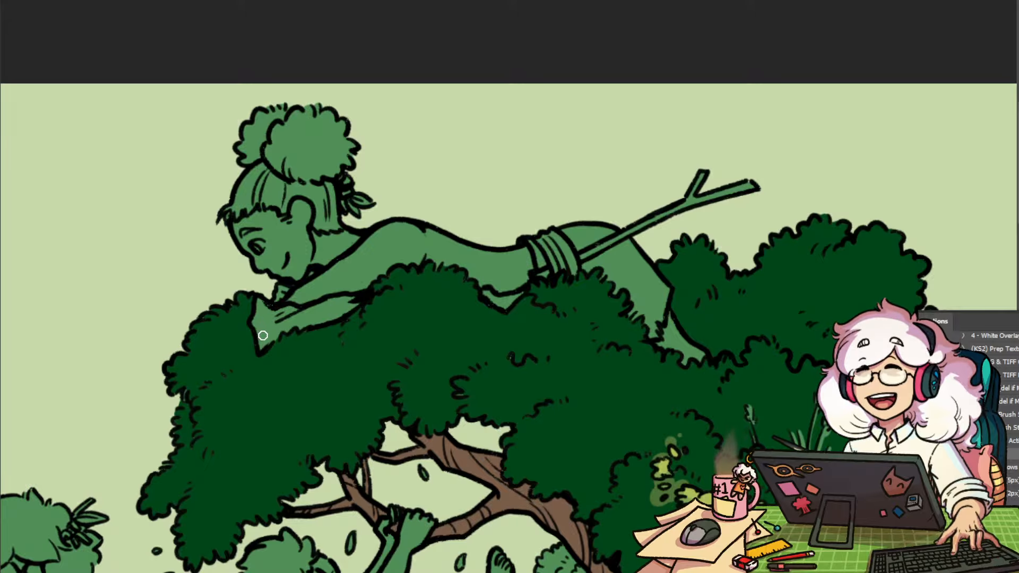
{"action": "left_click_drag", "start_coordinate": [431, 395], "coordinate": [591, 296]}
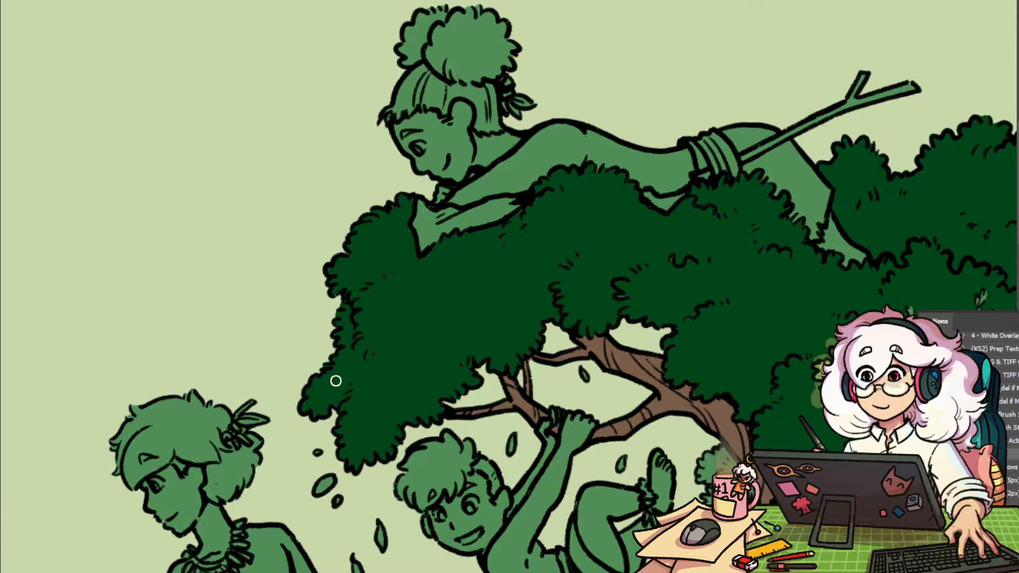
Paint the small bush between the hanging boy's foot and the tree trunk in the same dark green as the canopy
{"action": "left_click_drag", "start_coordinate": [682, 228], "coordinate": [494, 269]}
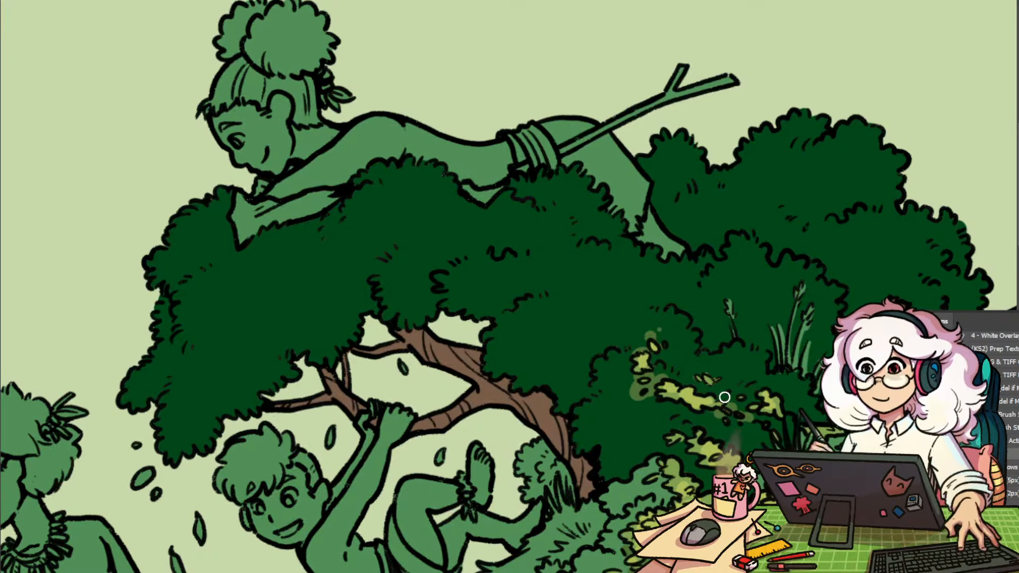
{"action": "left_click_drag", "start_coordinate": [809, 374], "coordinate": [578, 396]}
{"action": "scroll", "coordinate": [581, 394], "scroll_direction": "down", "scroll_amount": 1}
{"action": "left_click_drag", "start_coordinate": [684, 448], "coordinate": [581, 368]}
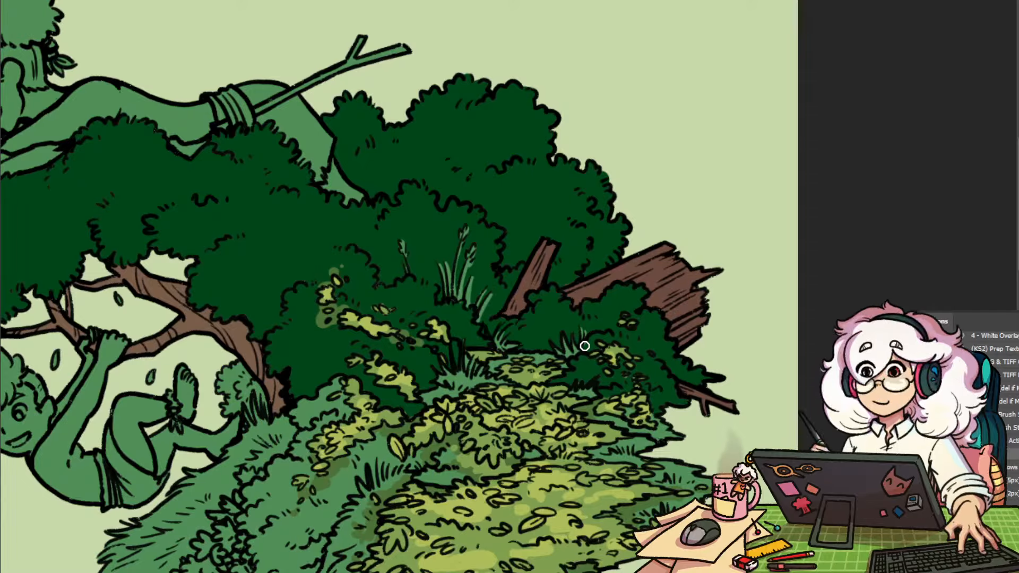
{"action": "left_click_drag", "start_coordinate": [607, 467], "coordinate": [541, 371]}
{"action": "left_click_drag", "start_coordinate": [611, 298], "coordinate": [570, 378]}
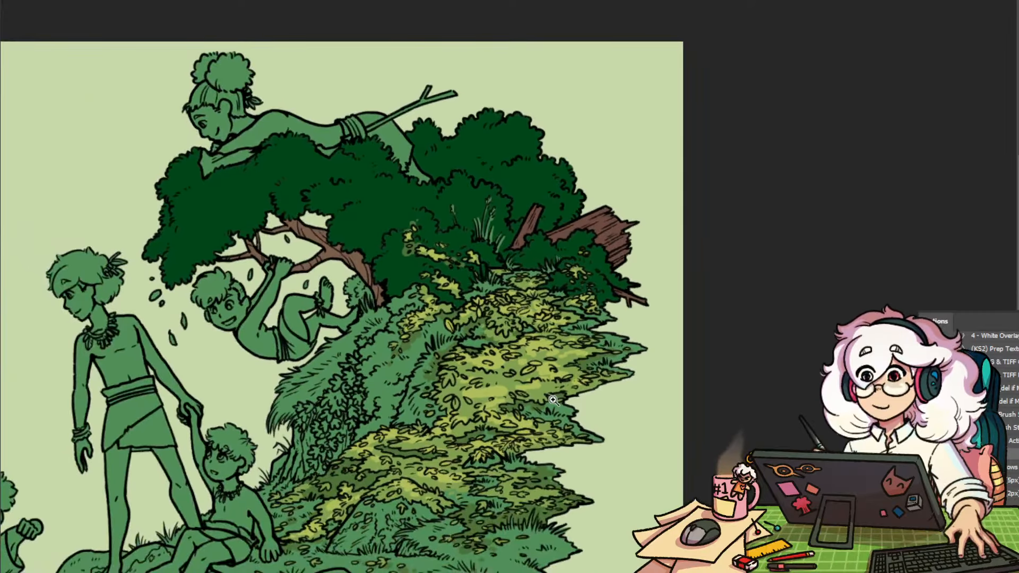
{"action": "scroll", "coordinate": [386, 304], "scroll_direction": "up", "scroll_amount": 2}
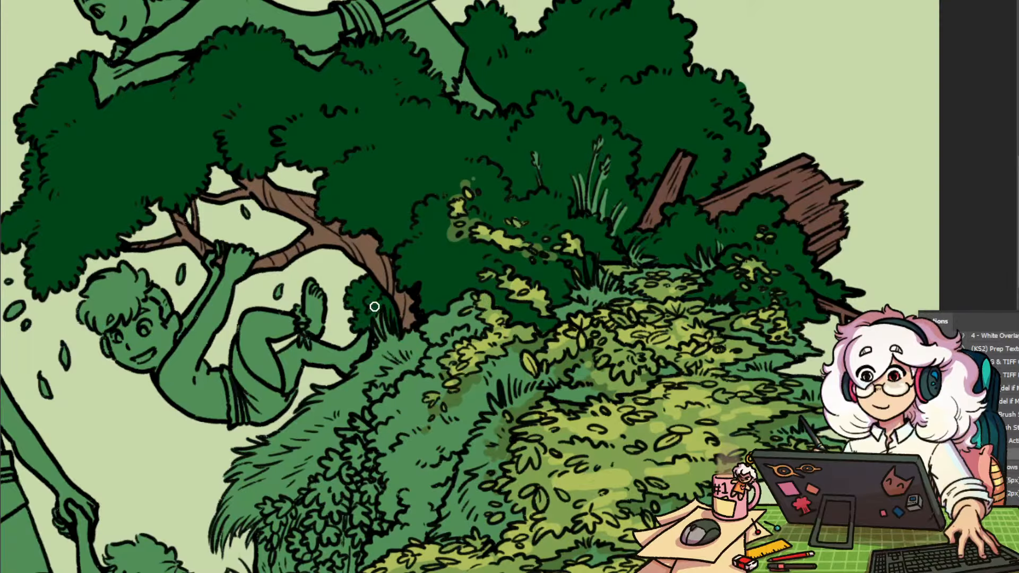
Paint the loose leaves falling around the hanging boy in the canopy's dark green
{"action": "left_click_drag", "start_coordinate": [530, 392], "coordinate": [656, 385]}
{"action": "scroll", "coordinate": [657, 386], "scroll_direction": "down", "scroll_amount": 3}
{"action": "scroll", "coordinate": [588, 391], "scroll_direction": "up", "scroll_amount": 3}
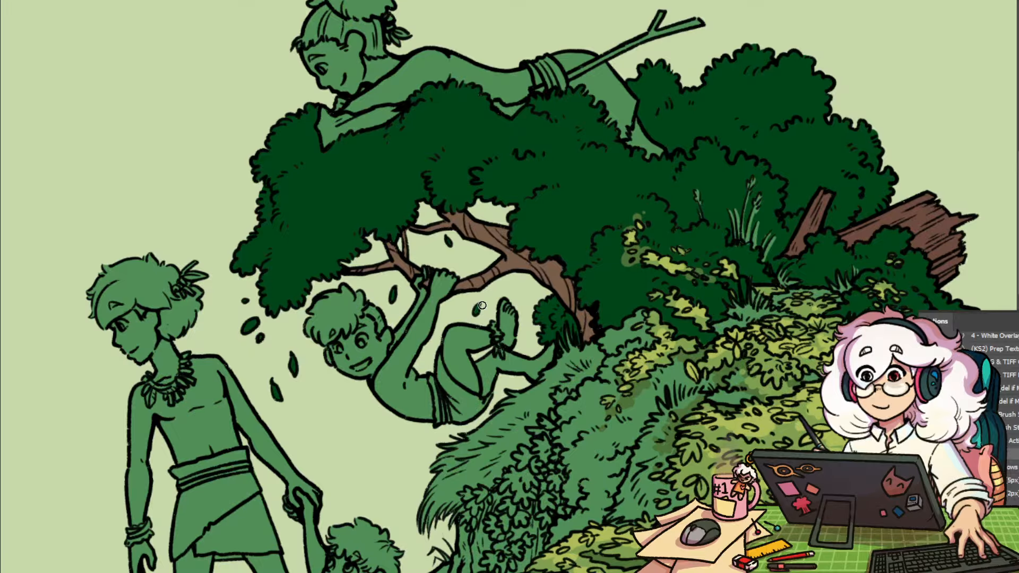
{"action": "left_click_drag", "start_coordinate": [565, 317], "coordinate": [537, 361]}
{"action": "left_click_drag", "start_coordinate": [563, 398], "coordinate": [497, 317]}
{"action": "mouse_move", "coordinate": [621, 448]}
{"action": "left_mouse_down"}
{"action": "mouse_move", "coordinate": [589, 493]}
{"action": "mouse_move", "coordinate": [610, 248]}
{"action": "mouse_move", "coordinate": [575, 342]}
{"action": "mouse_move", "coordinate": [555, 508]}
{"action": "left_mouse_up"}
{"action": "left_click_drag", "start_coordinate": [514, 398], "coordinate": [572, 381]}
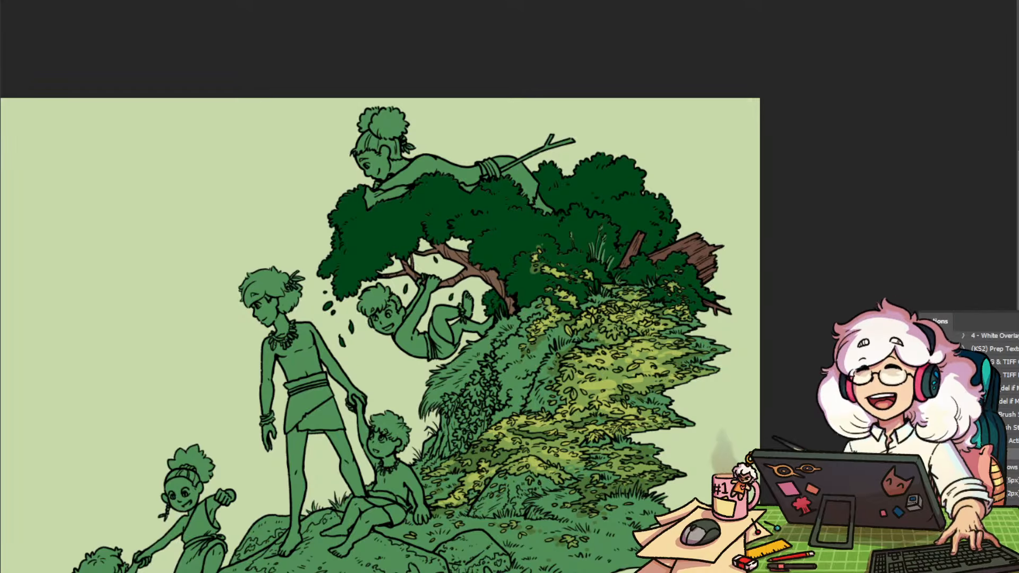
Change the solid colour of the tree canopy and bushes to a less saturated, slightly yellower dark green
{"action": "double_click", "coordinate": [1017, 180]}
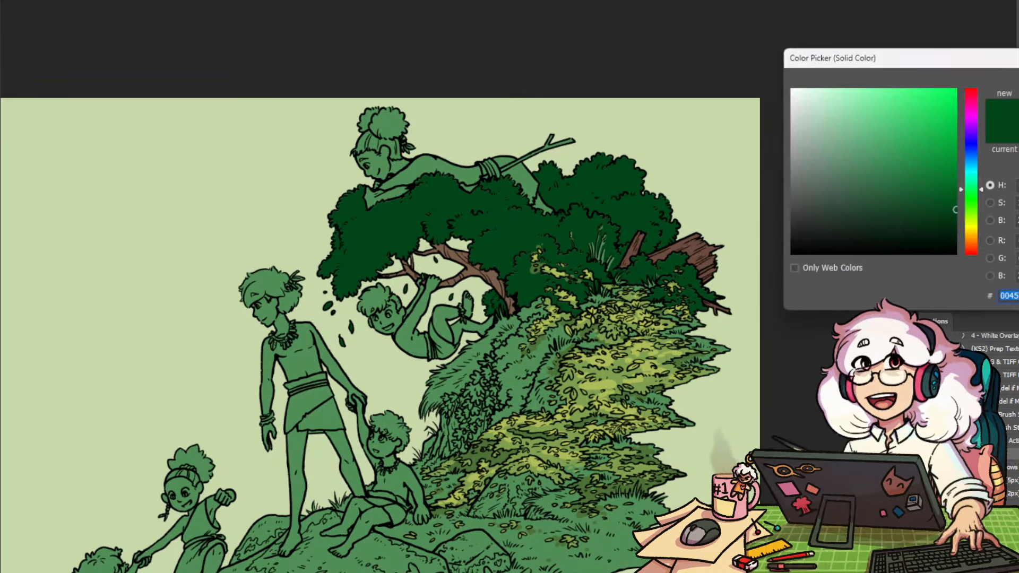
{"action": "left_click", "coordinate": [904, 202]}
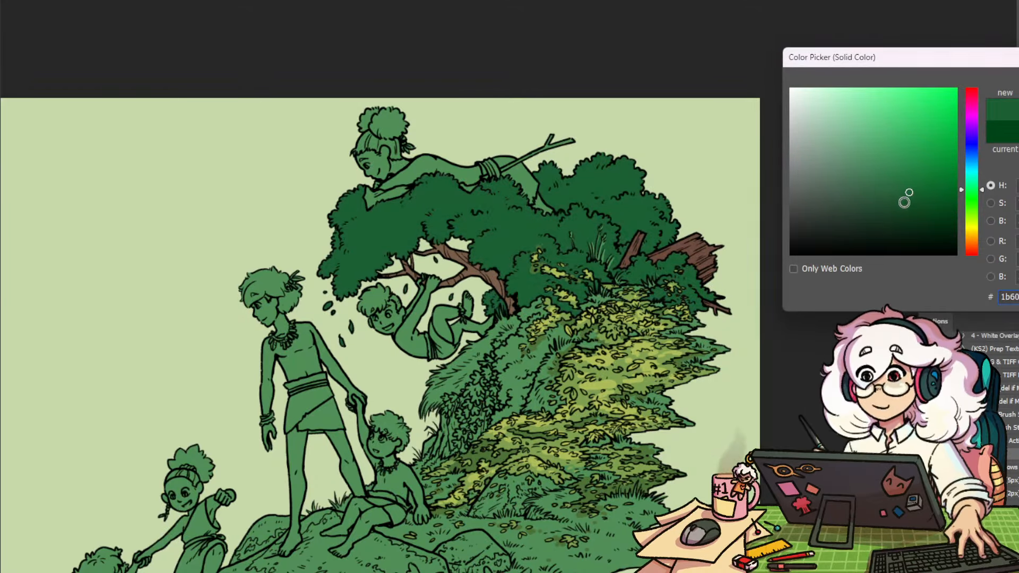
{"action": "left_click", "coordinate": [903, 208]}
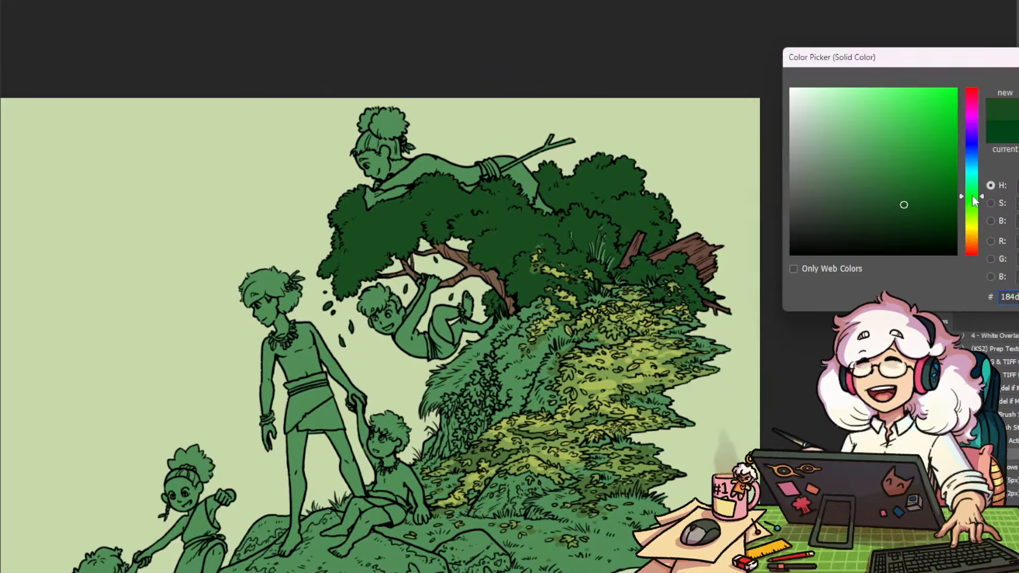
{"action": "left_click", "coordinate": [904, 205]}
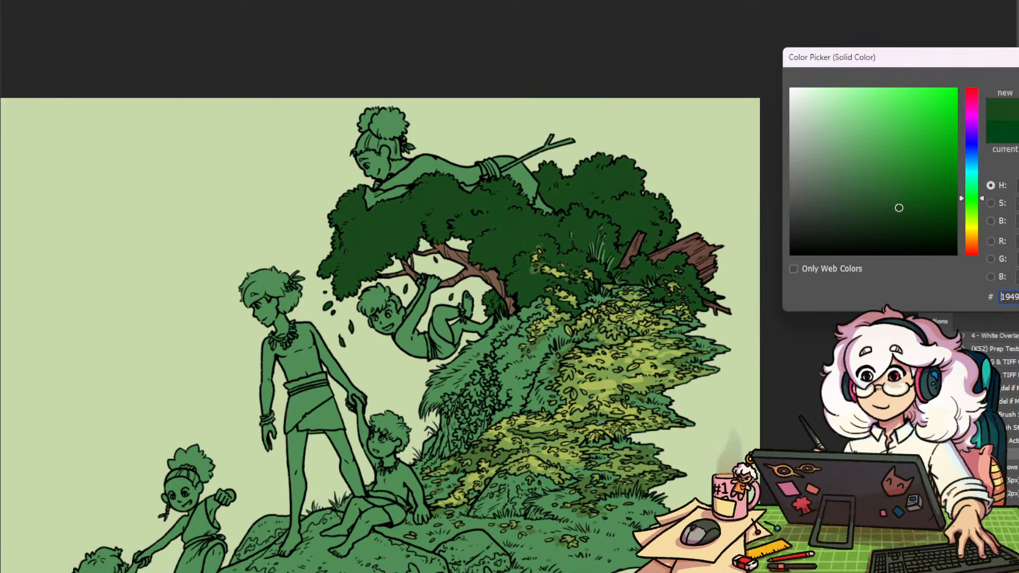
{"action": "key", "text": "Return"}
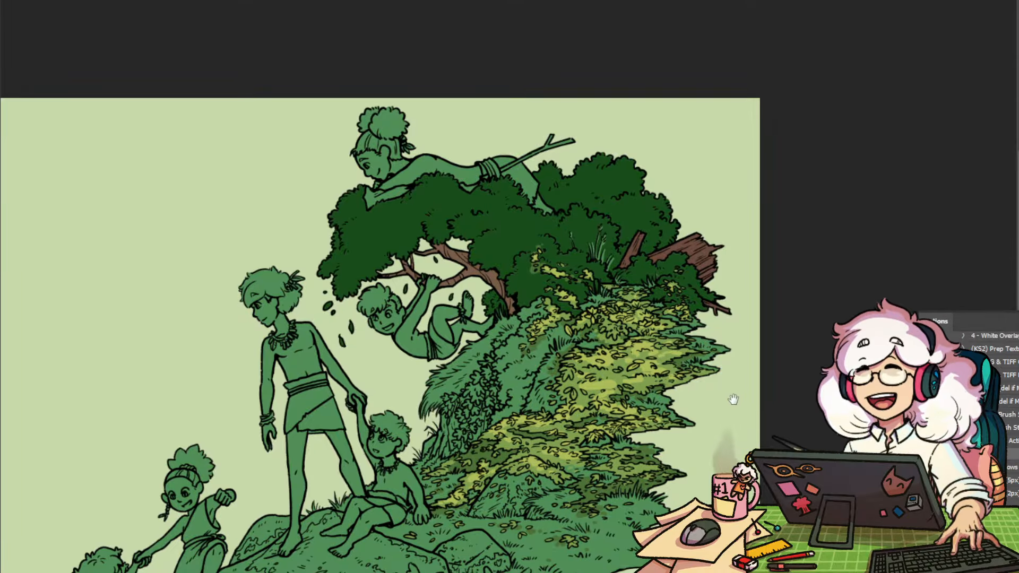
{"action": "left_click_drag", "start_coordinate": [703, 392], "coordinate": [618, 341]}
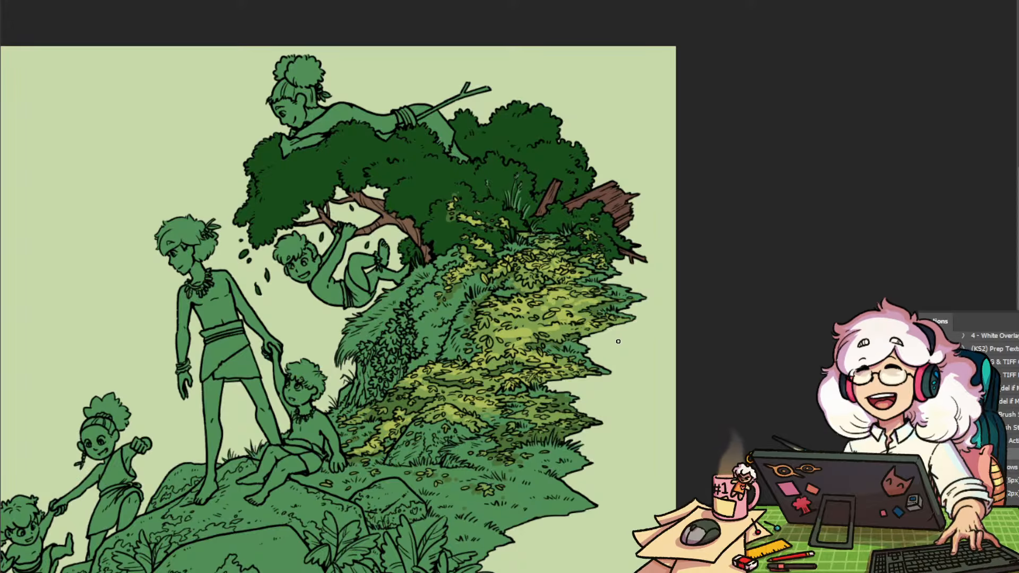
Paint the leafy strip down the hillside below the tree trunk and the nearby grass tufts in bright lime green
{"action": "left_click_drag", "start_coordinate": [448, 255], "coordinate": [508, 241]}
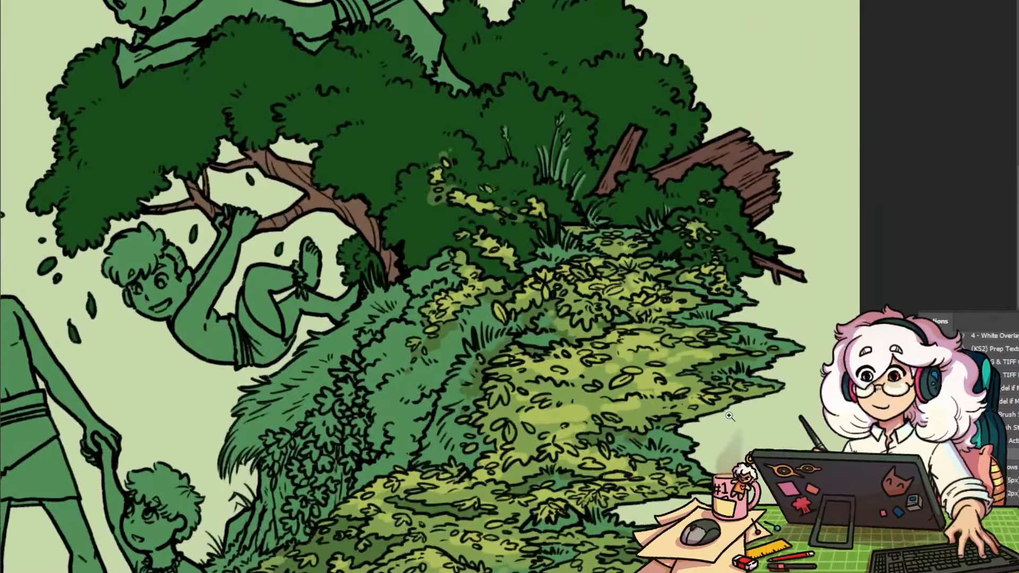
{"action": "left_click_drag", "start_coordinate": [716, 441], "coordinate": [689, 449]}
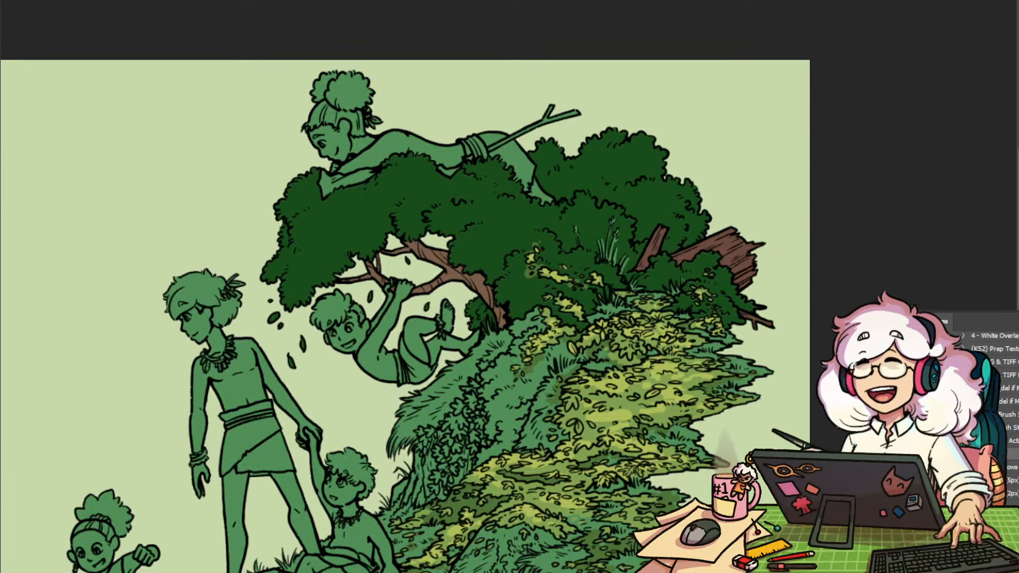
{"action": "left_click_drag", "start_coordinate": [540, 337], "coordinate": [502, 342]}
{"action": "left_click_drag", "start_coordinate": [594, 456], "coordinate": [560, 374]}
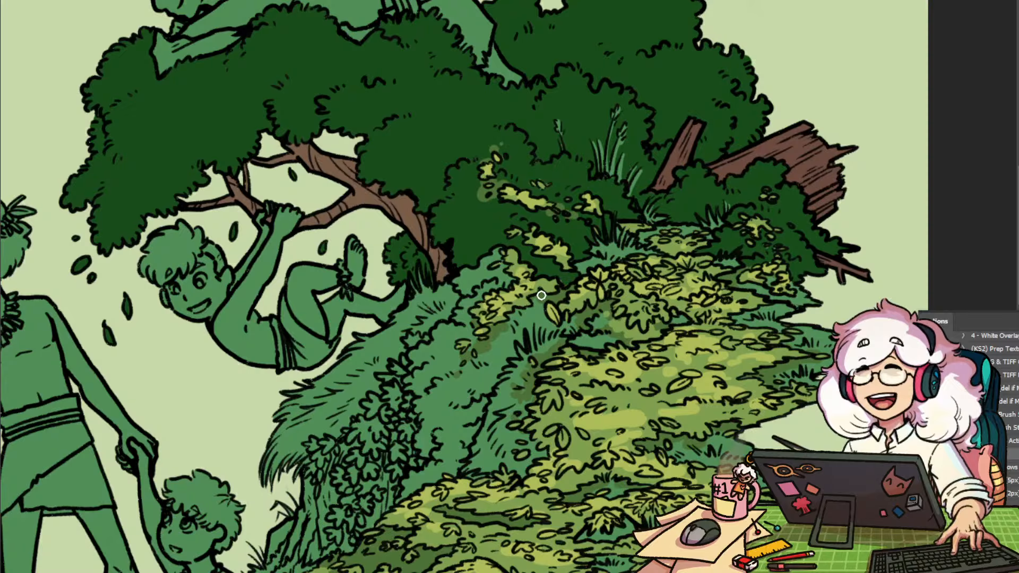
{"action": "left_click_drag", "start_coordinate": [509, 324], "coordinate": [602, 321]}
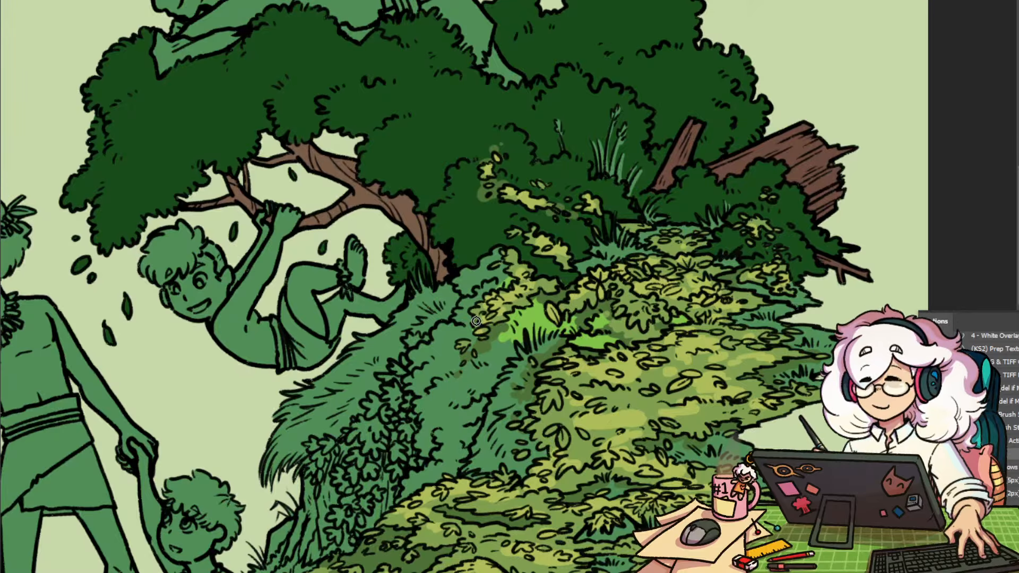
{"action": "left_click_drag", "start_coordinate": [502, 324], "coordinate": [491, 269]}
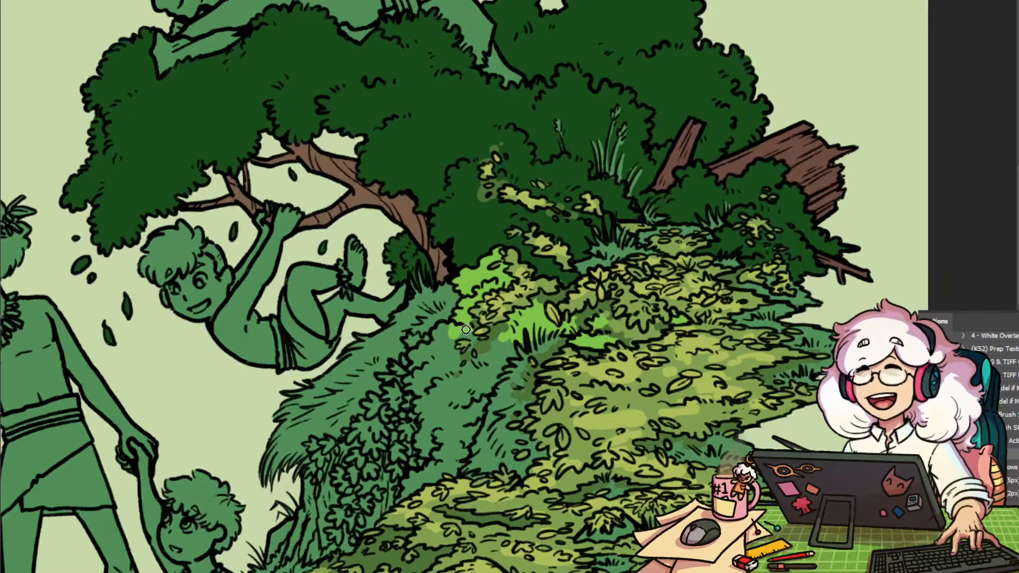
{"action": "left_click", "coordinate": [449, 357]}
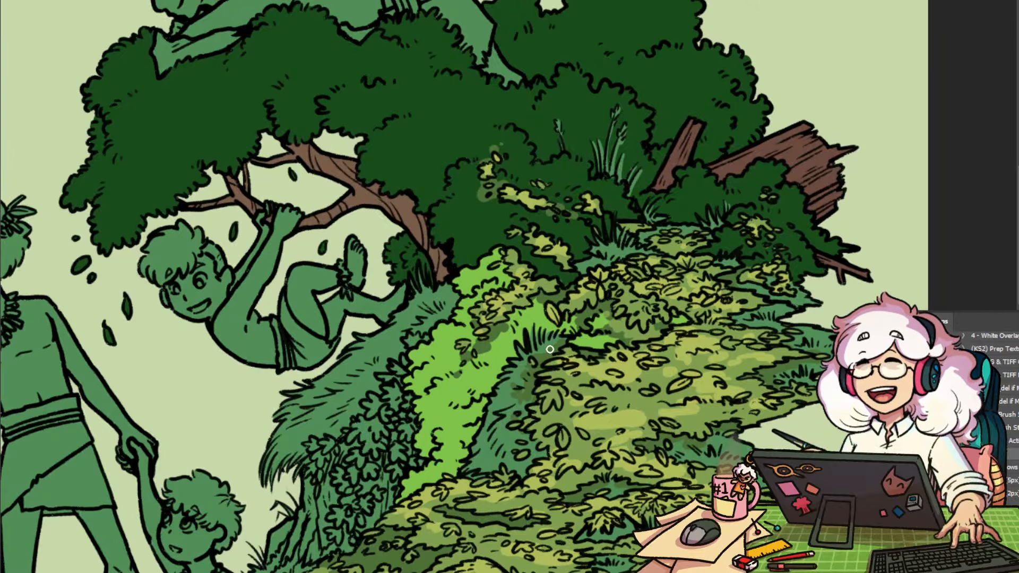
{"action": "left_click_drag", "start_coordinate": [530, 419], "coordinate": [596, 309]}
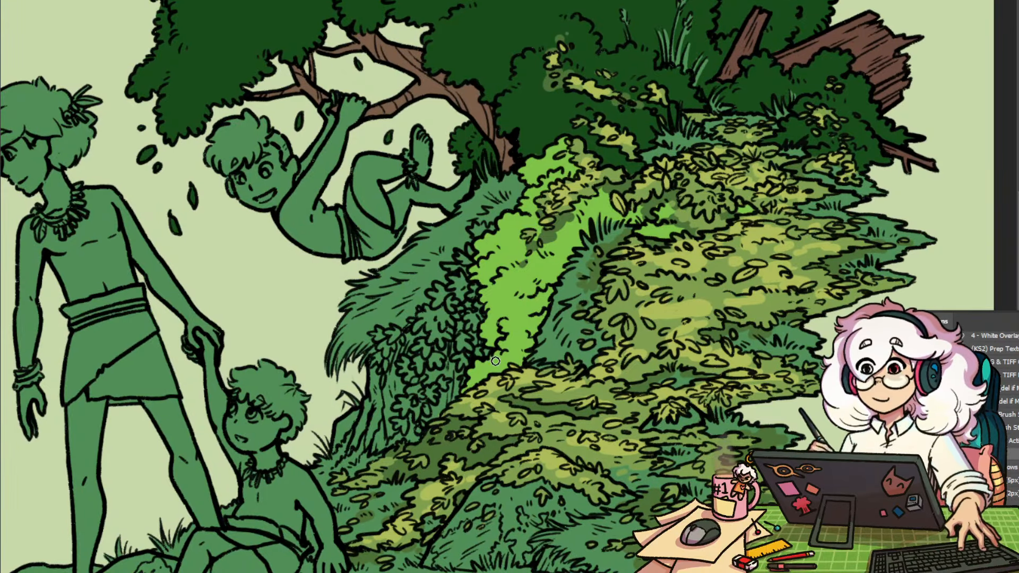
Change the solid colour of the lime strip to a green sampled from the dark foliage and made slightly lighter
{"action": "scroll", "coordinate": [560, 380], "scroll_direction": "down", "scroll_amount": 2}
{"action": "scroll", "coordinate": [561, 379], "scroll_direction": "down", "scroll_amount": 5}
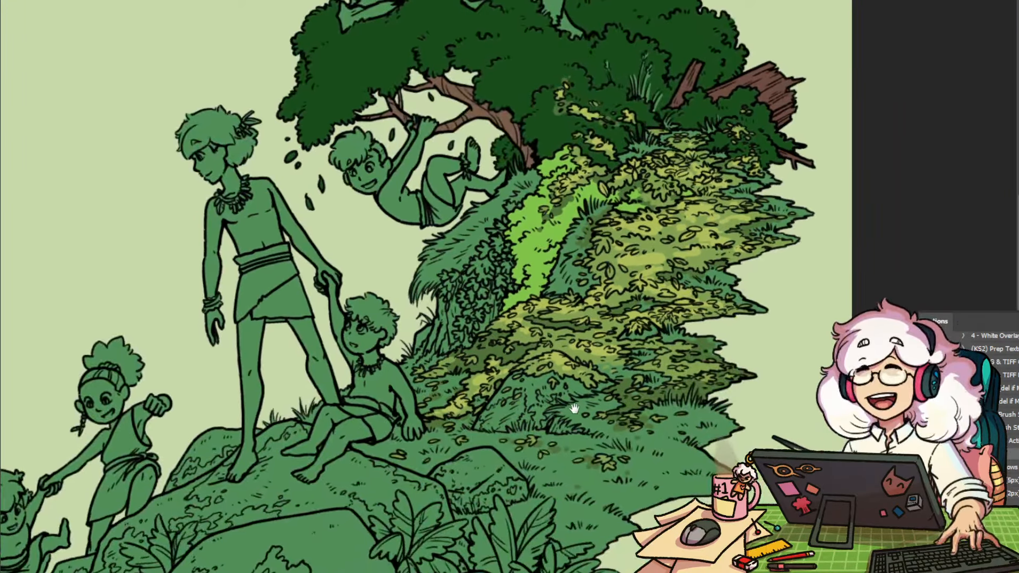
{"action": "scroll", "coordinate": [614, 392], "scroll_direction": "up", "scroll_amount": 4}
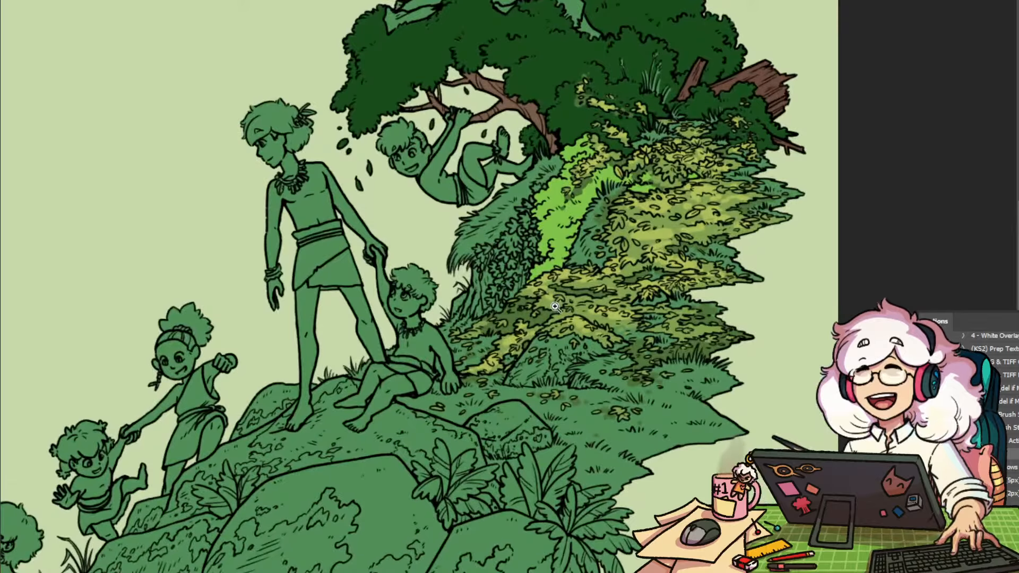
{"action": "scroll", "coordinate": [555, 306], "scroll_direction": "up", "scroll_amount": 4}
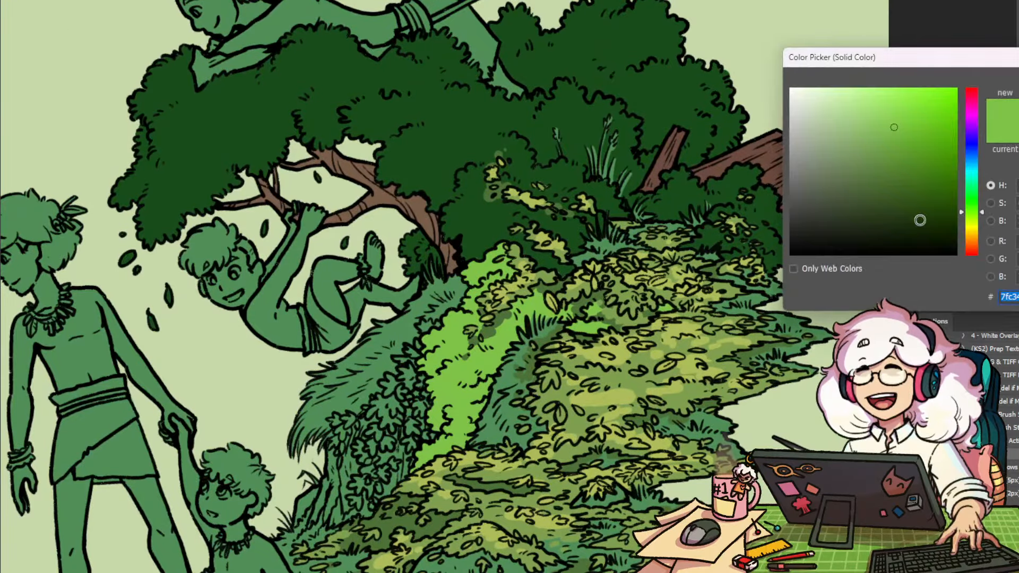
{"action": "left_click", "coordinate": [889, 144]}
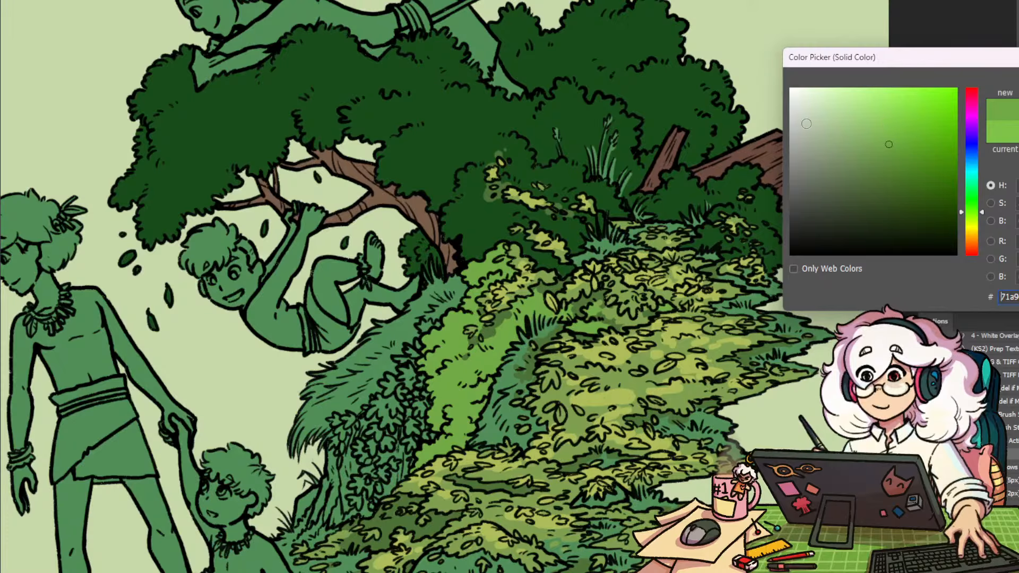
{"action": "left_click", "coordinate": [510, 220]}
{"action": "left_click_drag", "start_coordinate": [905, 204], "coordinate": [902, 194]}
{"action": "key", "text": "Return"}
{"action": "left_click_drag", "start_coordinate": [728, 380], "coordinate": [724, 412]}
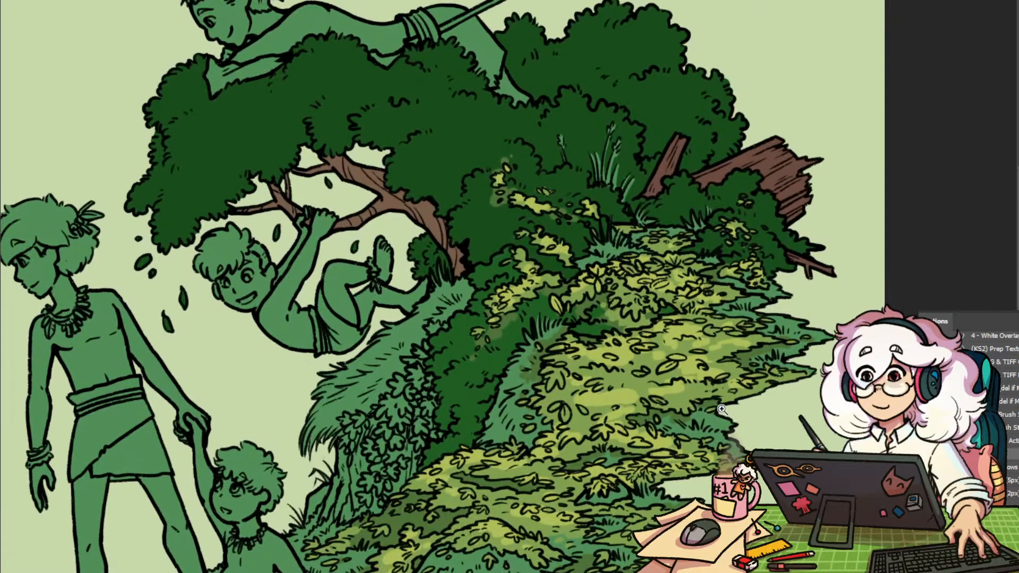
Change the solid colour of the leafy strip below the tree trunk to a dark green sampled from the surrounding foliage
{"action": "double_click", "coordinate": [1015, 190]}
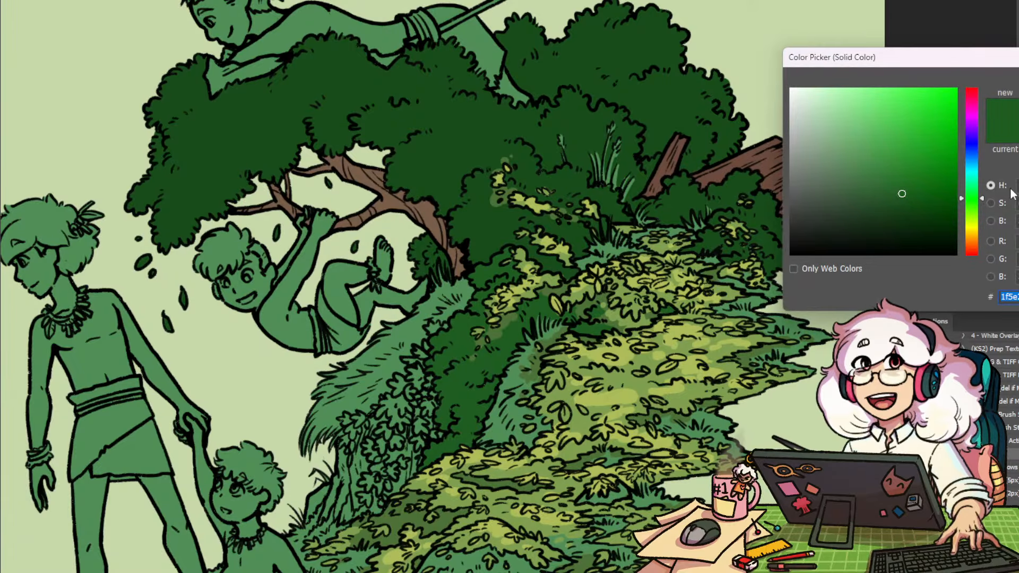
{"action": "left_click_drag", "start_coordinate": [975, 197], "coordinate": [973, 219]}
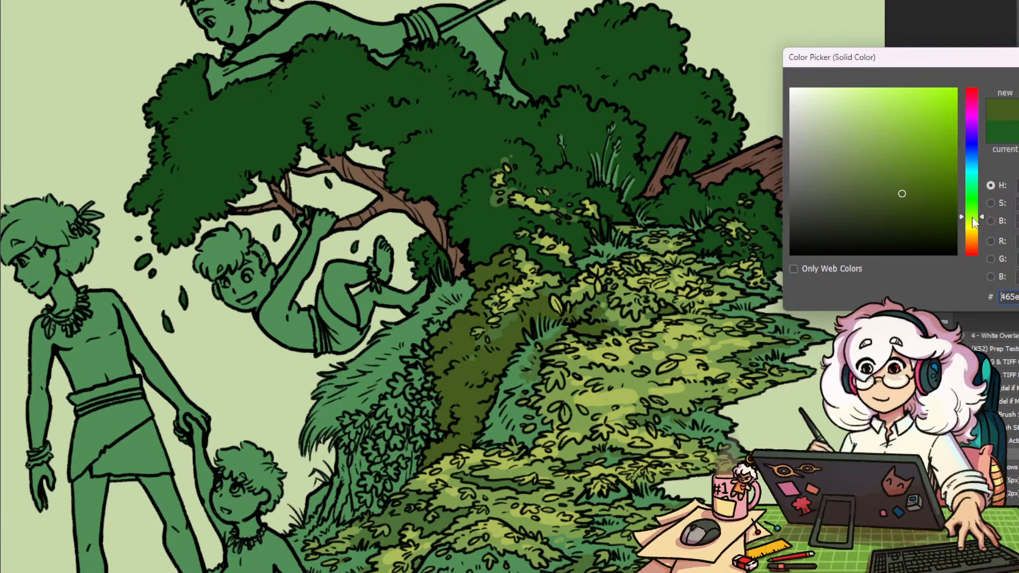
{"action": "left_click", "coordinate": [974, 204]}
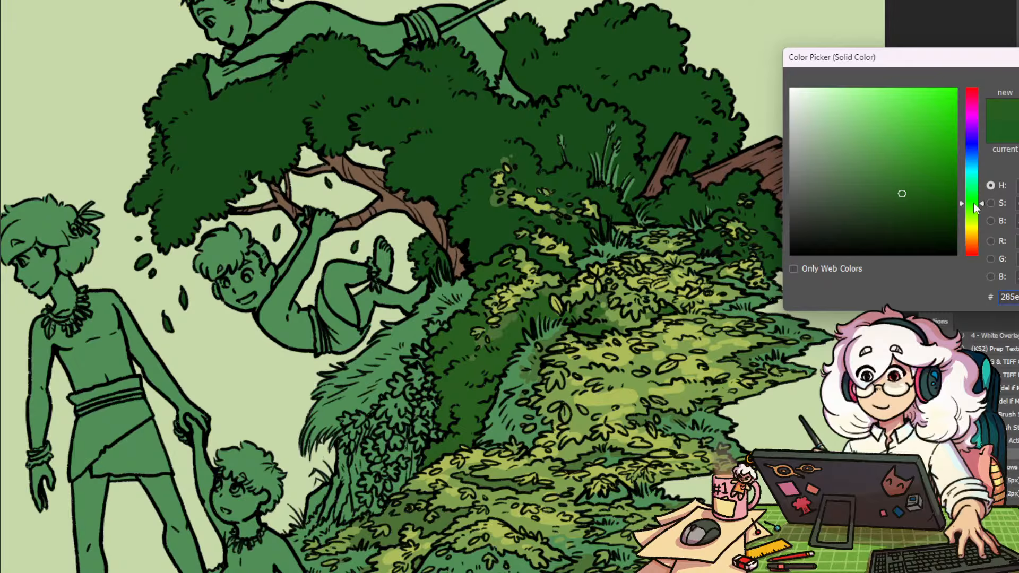
{"action": "left_click", "coordinate": [974, 198]}
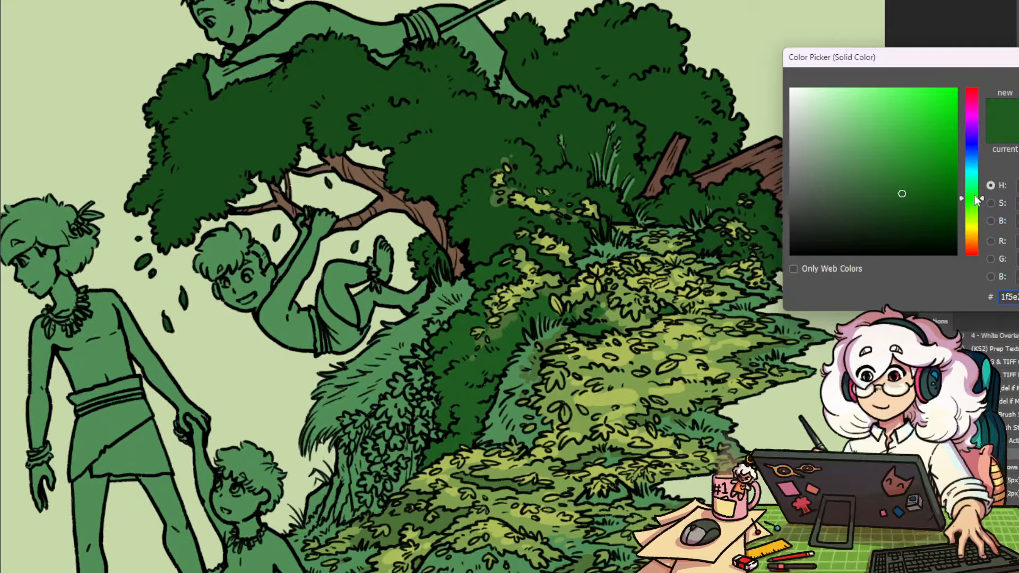
{"action": "left_click", "coordinate": [912, 168]}
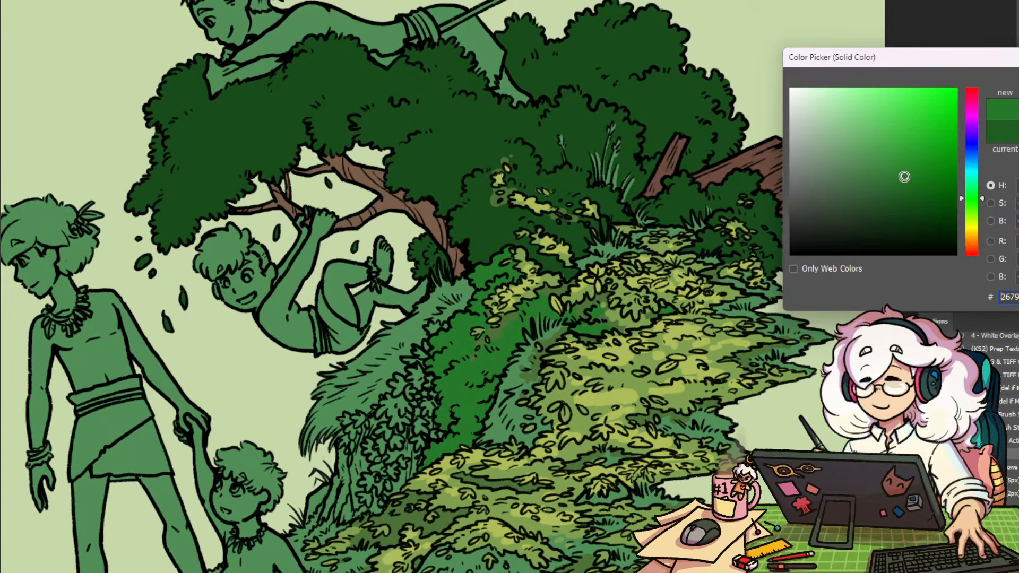
{"action": "left_click", "coordinate": [896, 175]}
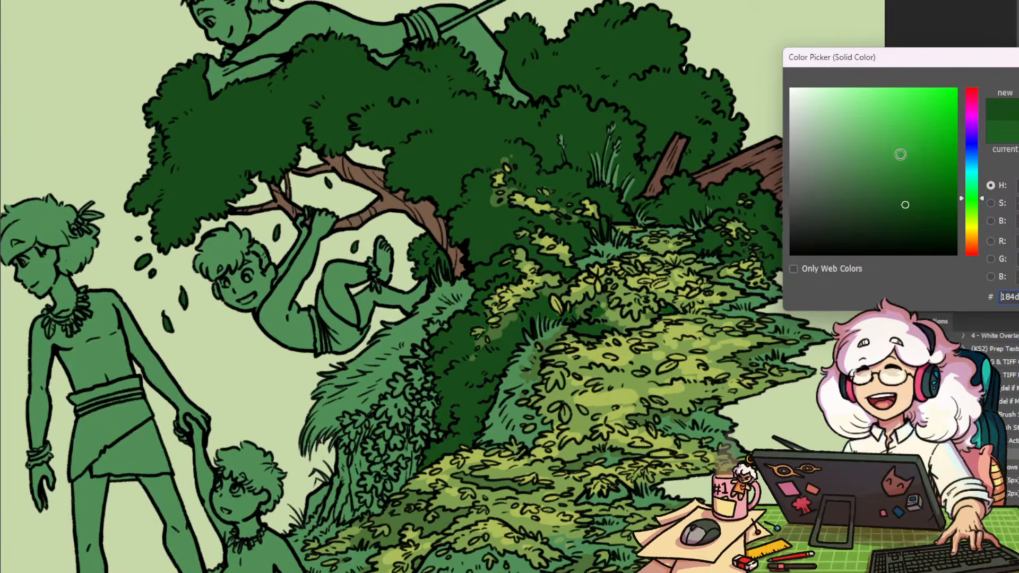
{"action": "left_click", "coordinate": [898, 220]}
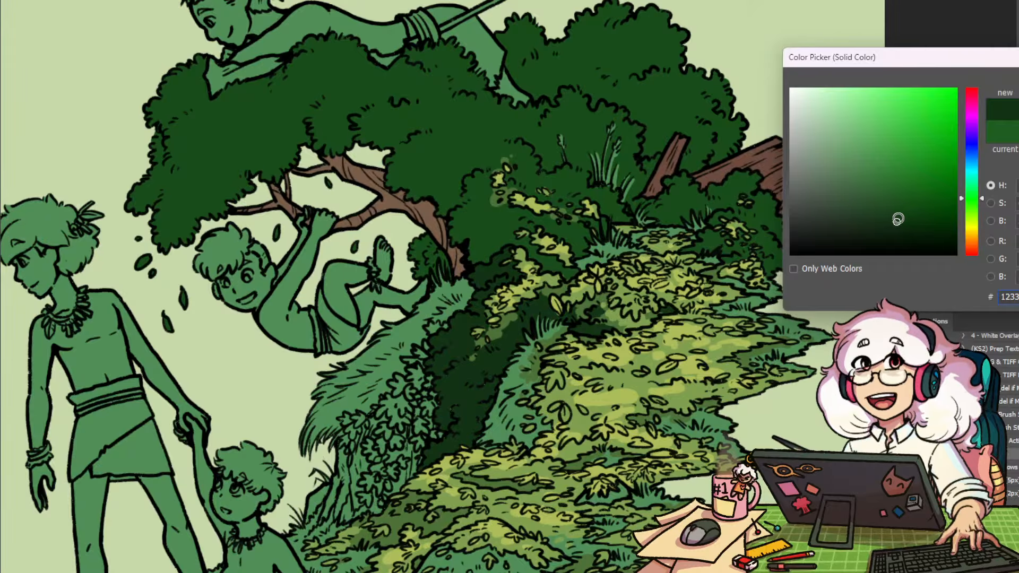
{"action": "left_click_drag", "start_coordinate": [899, 220], "coordinate": [897, 213]}
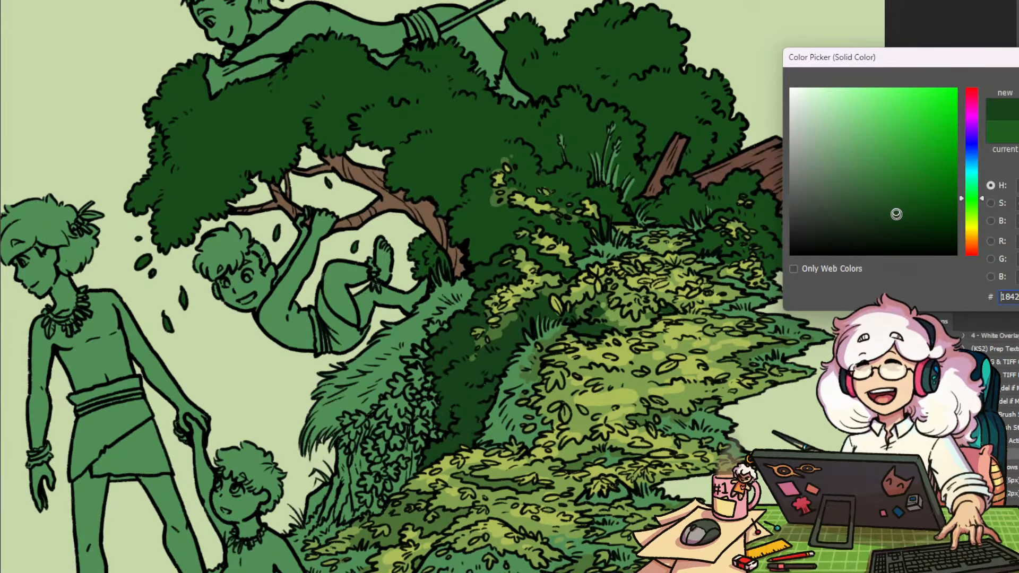
{"action": "left_click", "coordinate": [571, 245]}
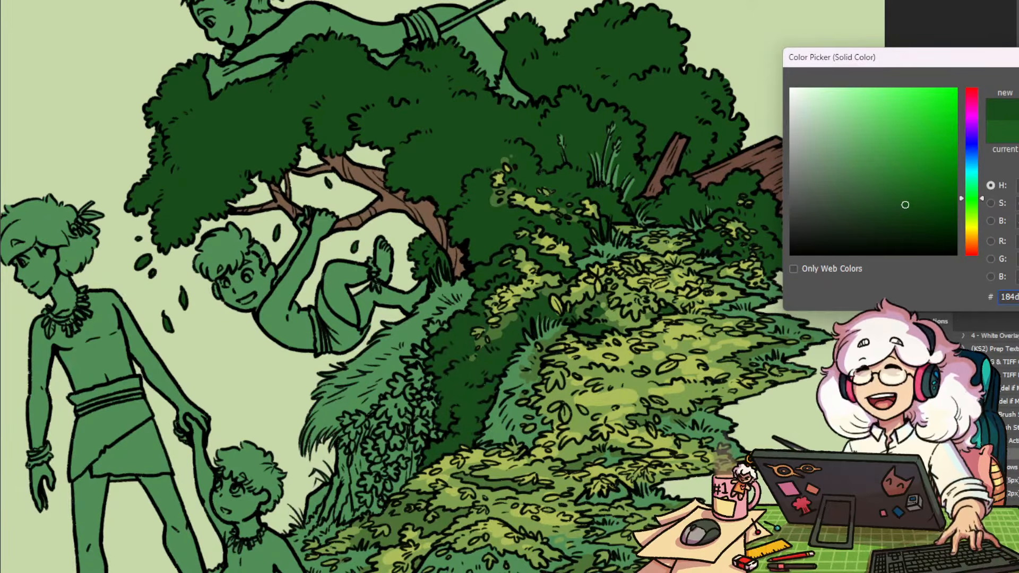
{"action": "key", "text": "Return"}
Change the solid colour of the tree canopy and bushes to a slightly lighter, yellower dark green
{"action": "double_click", "coordinate": [1007, 247]}
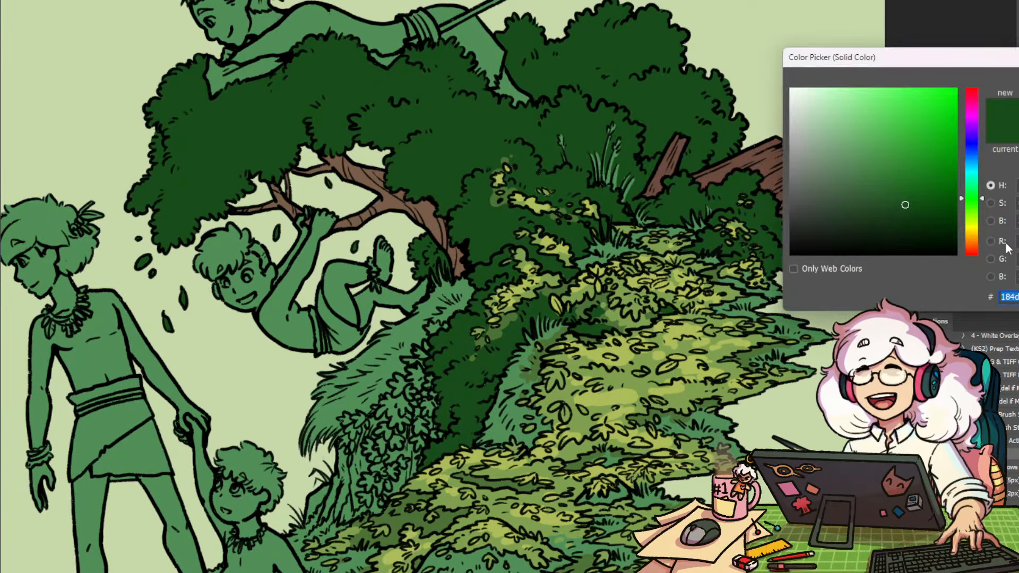
{"action": "left_click", "coordinate": [909, 195]}
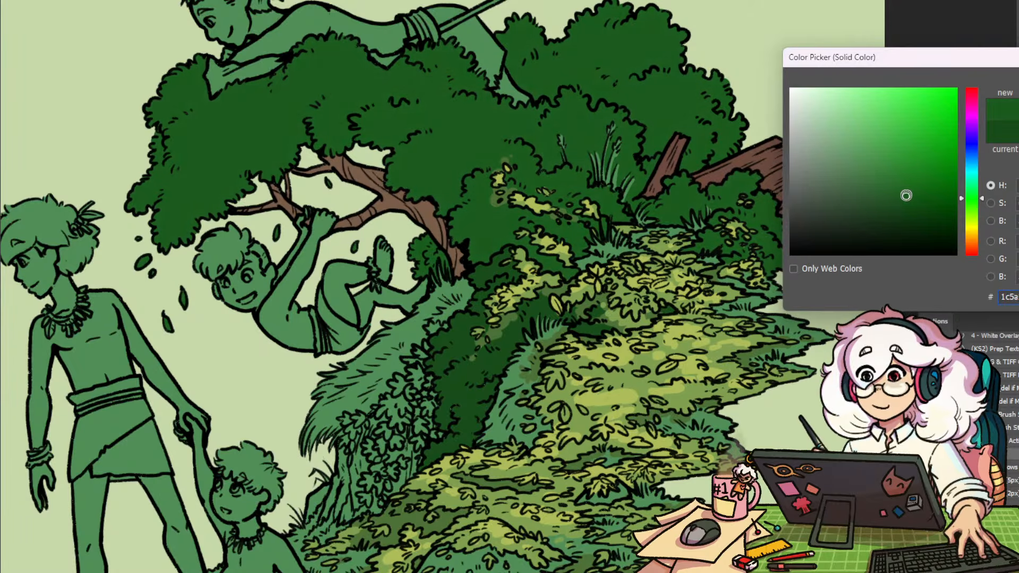
{"action": "left_click", "coordinate": [974, 203]}
{"action": "left_click", "coordinate": [904, 199]}
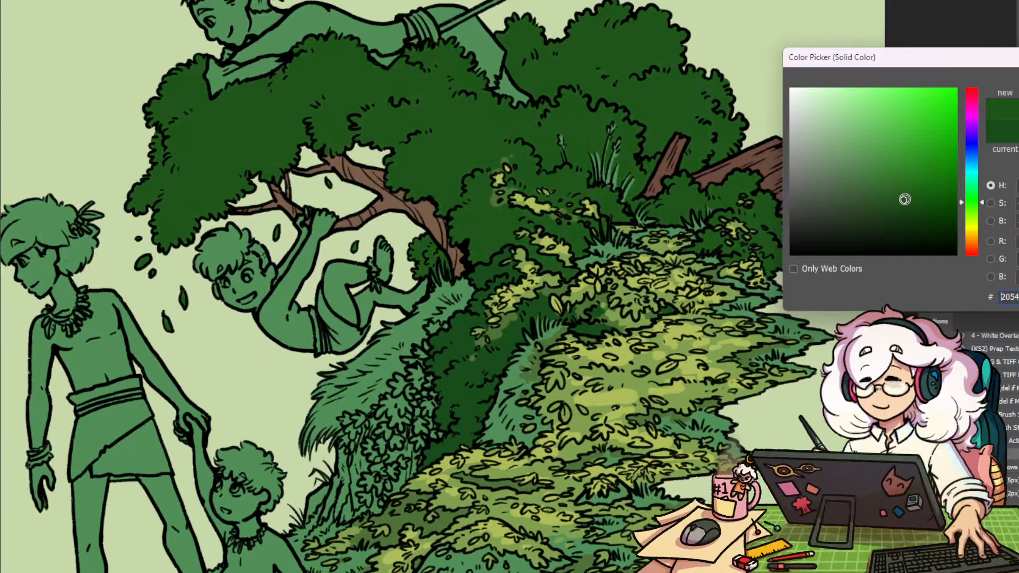
{"action": "key", "text": "Return"}
Change the base solid colour of the figures, rocks and grass to a slightly more saturated, yellower mid green
{"action": "scroll", "coordinate": [737, 367], "scroll_direction": "down", "scroll_amount": 10}
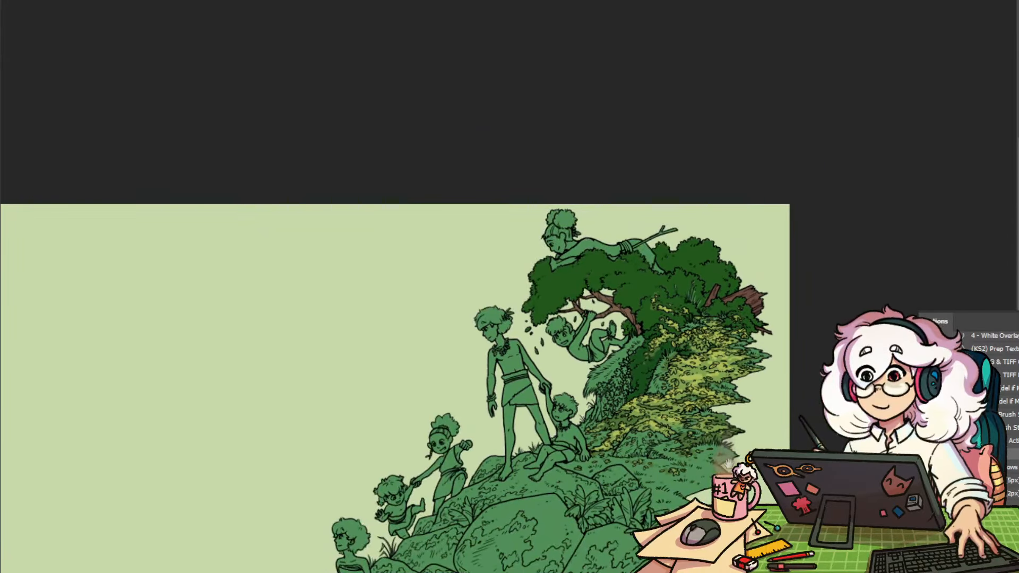
{"action": "left_click_drag", "start_coordinate": [740, 487], "coordinate": [655, 381]}
{"action": "scroll", "coordinate": [655, 381], "scroll_direction": "down", "scroll_amount": 5}
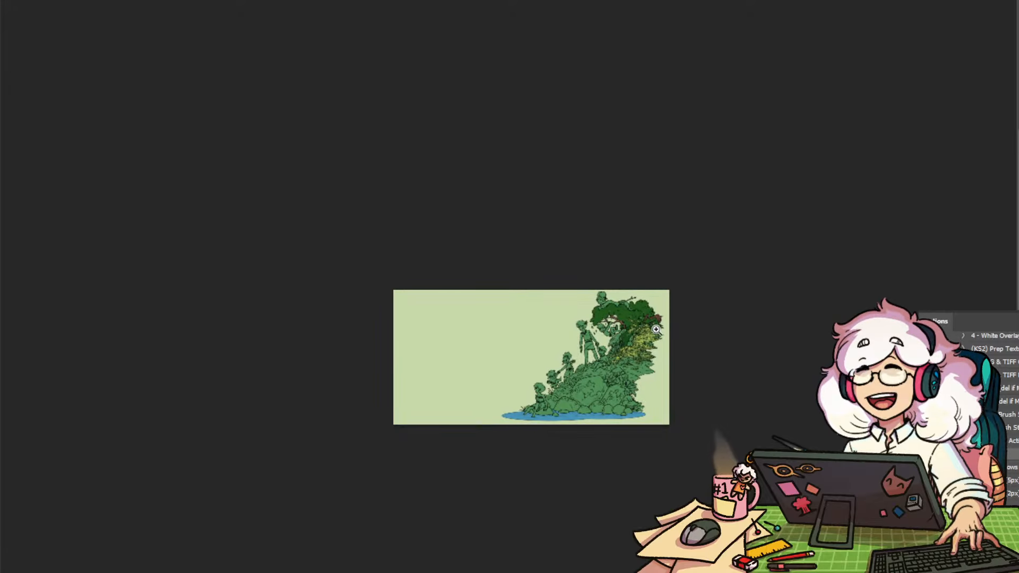
{"action": "scroll", "coordinate": [663, 380], "scroll_direction": "up", "scroll_amount": 8}
{"action": "left_click_drag", "start_coordinate": [671, 379], "coordinate": [677, 374]}
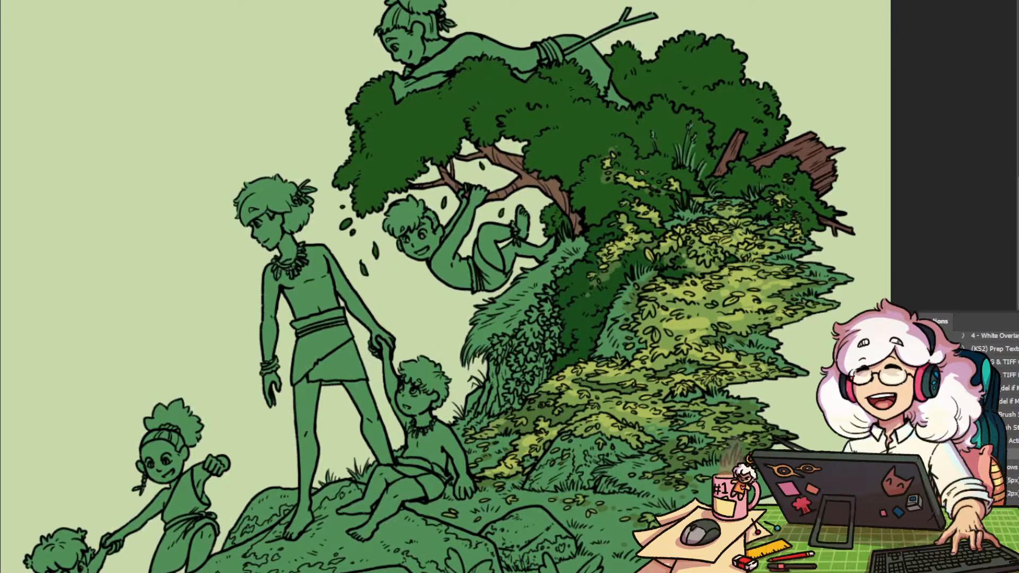
{"action": "double_click", "coordinate": [1015, 382]}
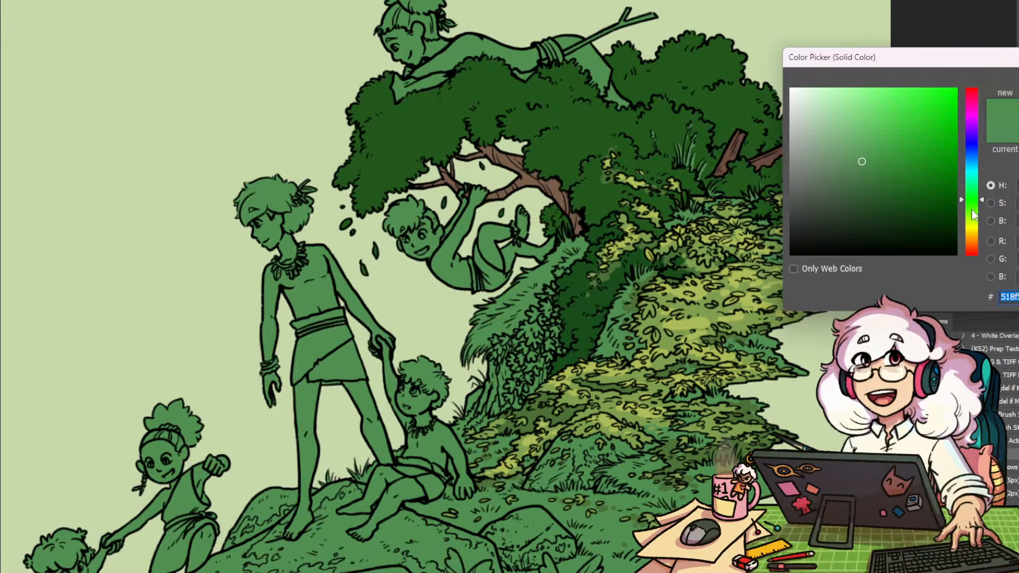
{"action": "left_click", "coordinate": [873, 160]}
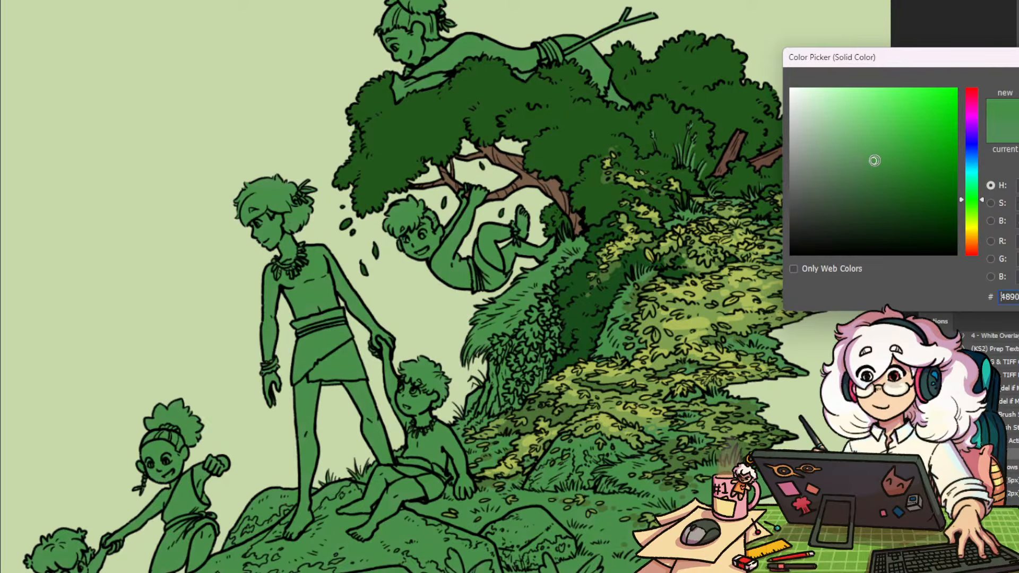
{"action": "left_click", "coordinate": [873, 163]}
{"action": "left_click", "coordinate": [972, 204]}
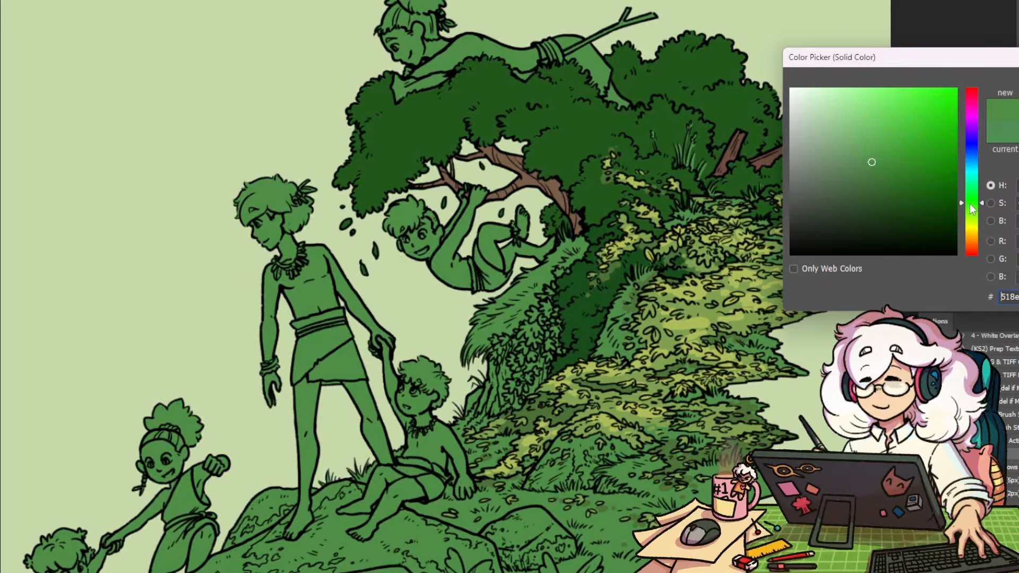
{"action": "left_click", "coordinate": [971, 203]}
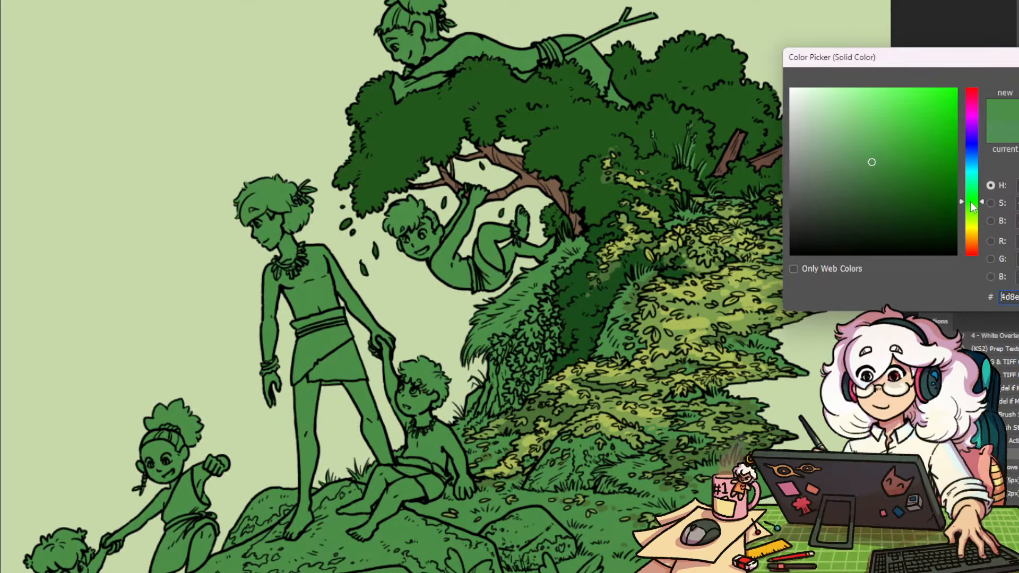
{"action": "key", "text": "Return"}
Examine how the adjusted greens work together across the canopy, leafy hillside, rocks and figures
{"action": "left_click_drag", "start_coordinate": [794, 407], "coordinate": [665, 485]}
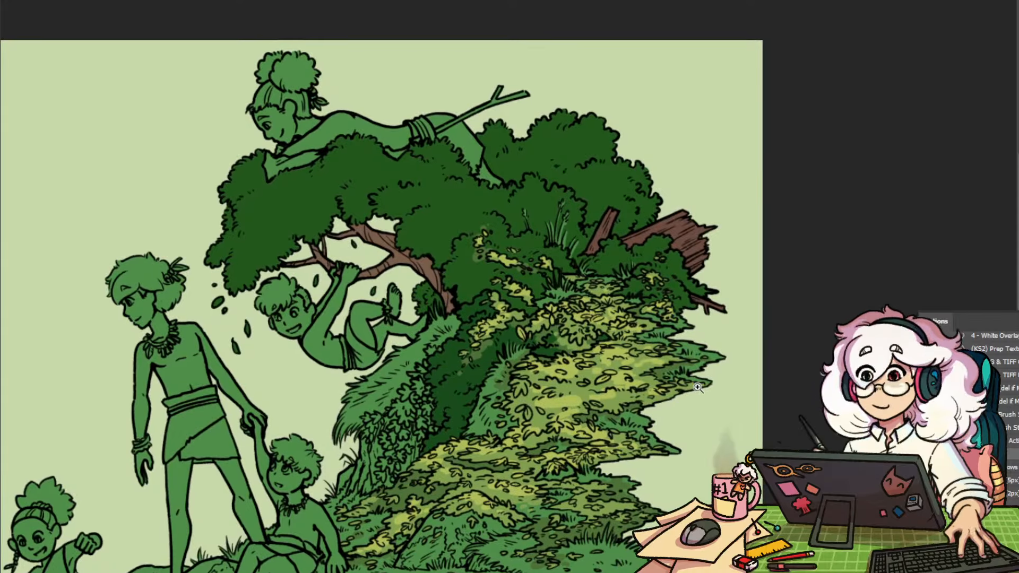
{"action": "mouse_move", "coordinate": [697, 388]}
{"action": "left_mouse_down"}
{"action": "mouse_move", "coordinate": [665, 392]}
{"action": "mouse_move", "coordinate": [676, 396]}
{"action": "left_mouse_up"}
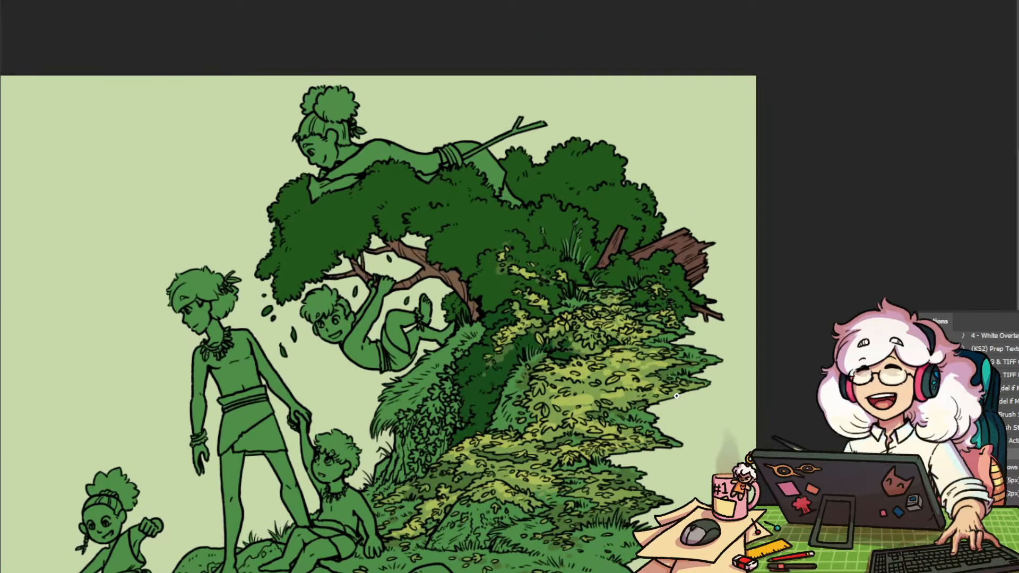
{"action": "mouse_move", "coordinate": [596, 514]}
{"action": "left_mouse_down"}
{"action": "mouse_move", "coordinate": [684, 470]}
{"action": "mouse_move", "coordinate": [643, 410]}
{"action": "left_mouse_up"}
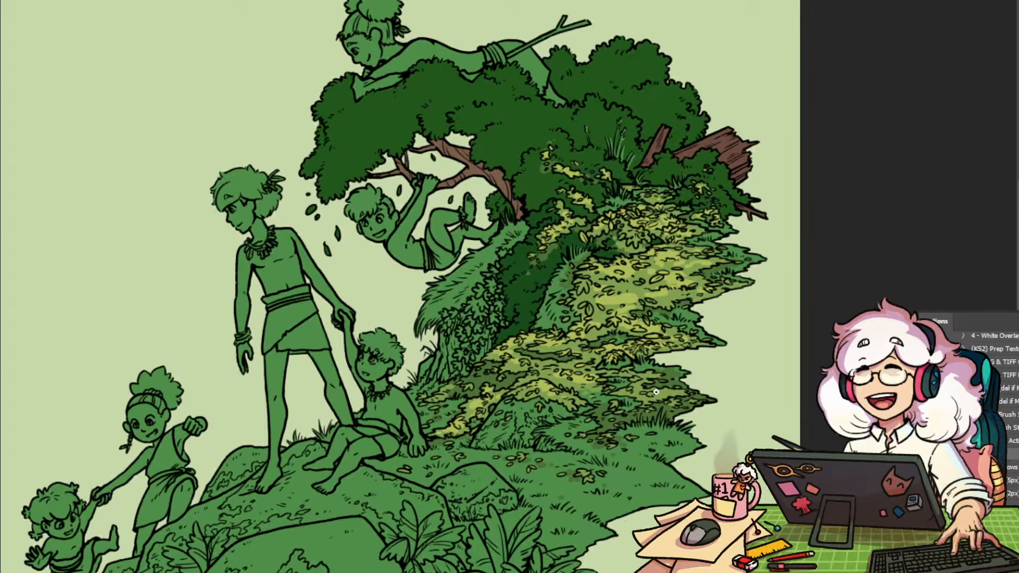
{"action": "scroll", "coordinate": [594, 395], "scroll_direction": "up", "scroll_amount": 3}
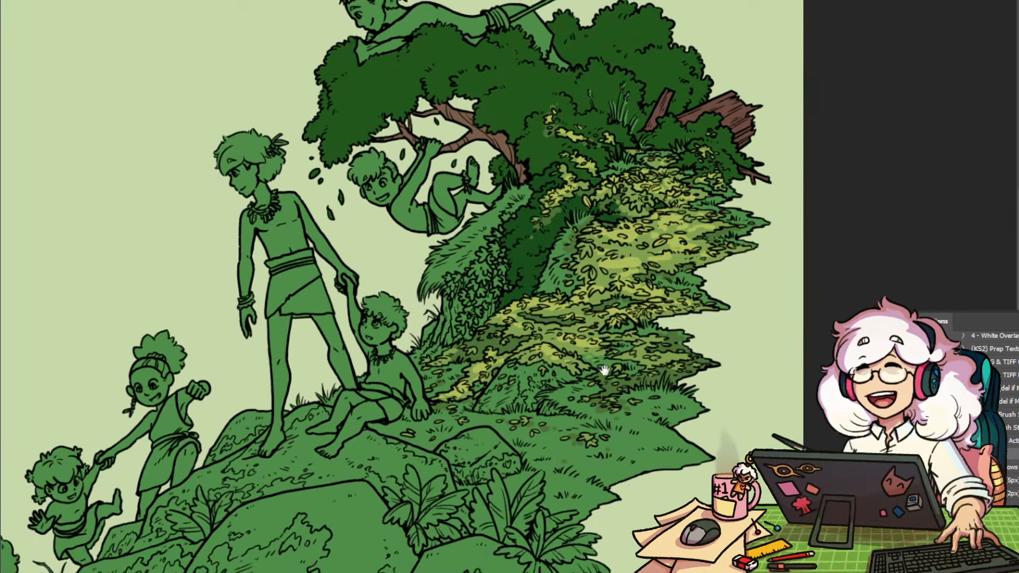
{"action": "scroll", "coordinate": [626, 347], "scroll_direction": "up", "scroll_amount": 2}
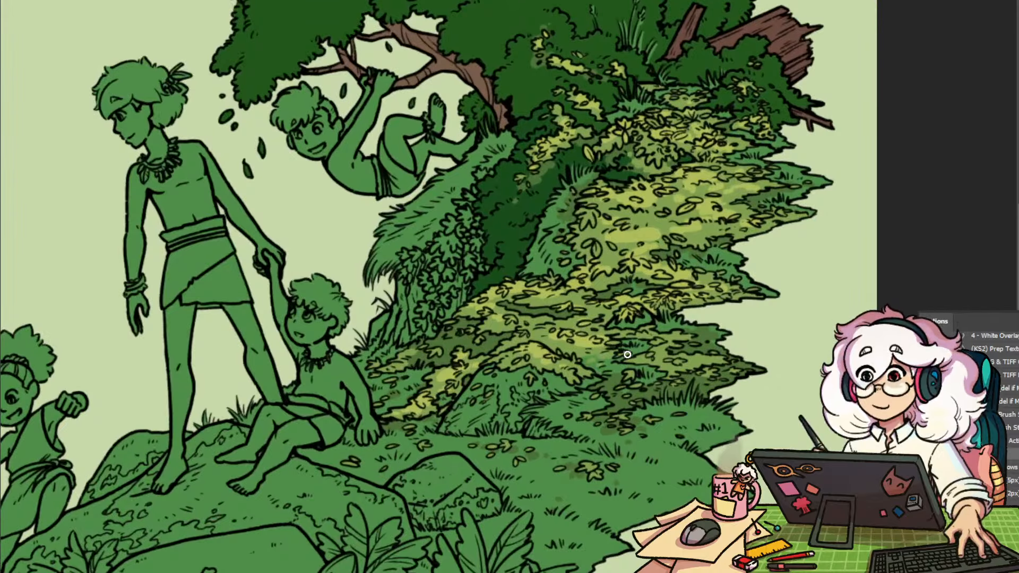
{"action": "left_click_drag", "start_coordinate": [719, 425], "coordinate": [647, 372]}
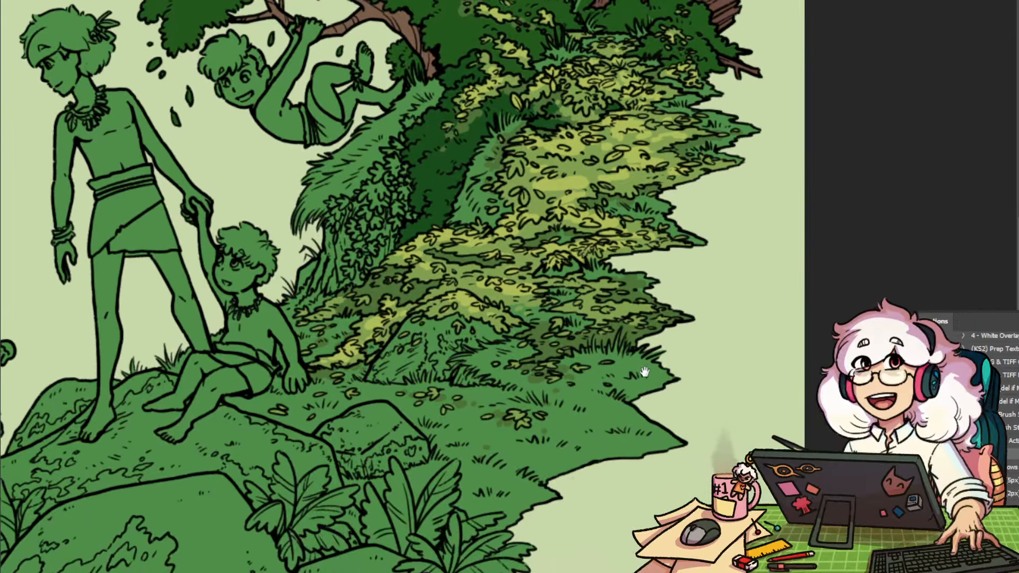
{"action": "left_click_drag", "start_coordinate": [589, 351], "coordinate": [643, 368]}
{"action": "scroll", "coordinate": [642, 368], "scroll_direction": "down", "scroll_amount": 3}
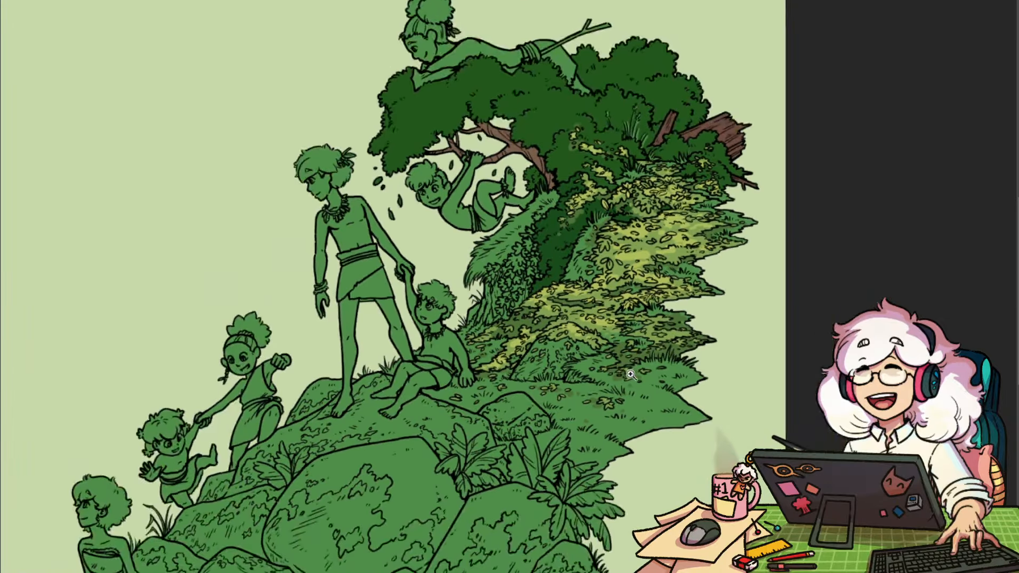
Paint the small rock poking out of the leaf-covered slope in a muted mauve-grey
{"action": "scroll", "coordinate": [637, 379], "scroll_direction": "up", "scroll_amount": 2}
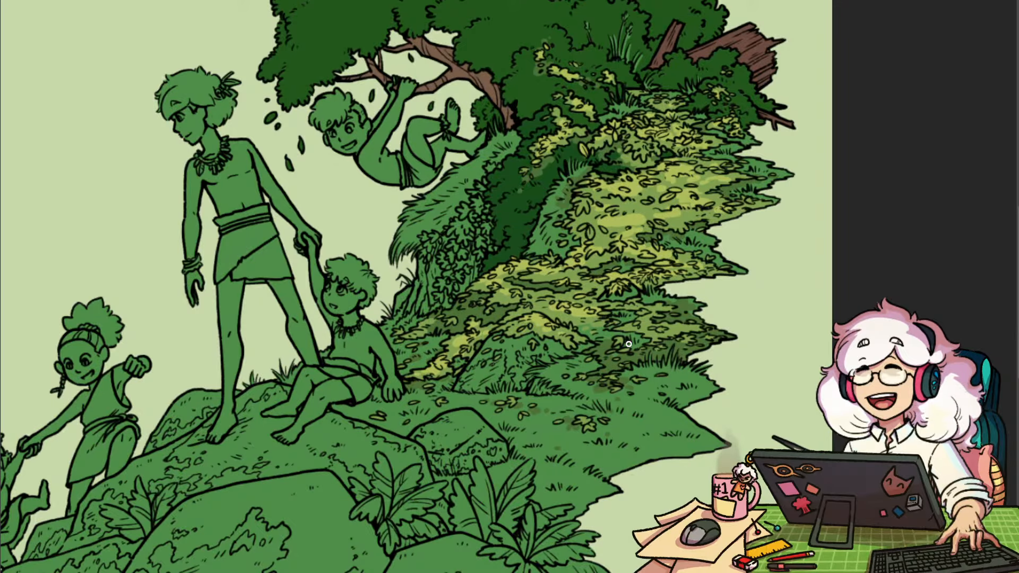
{"action": "mouse_move", "coordinate": [630, 299]}
{"action": "left_mouse_down"}
{"action": "mouse_move", "coordinate": [596, 345]}
{"action": "mouse_move", "coordinate": [600, 331]}
{"action": "left_mouse_up"}
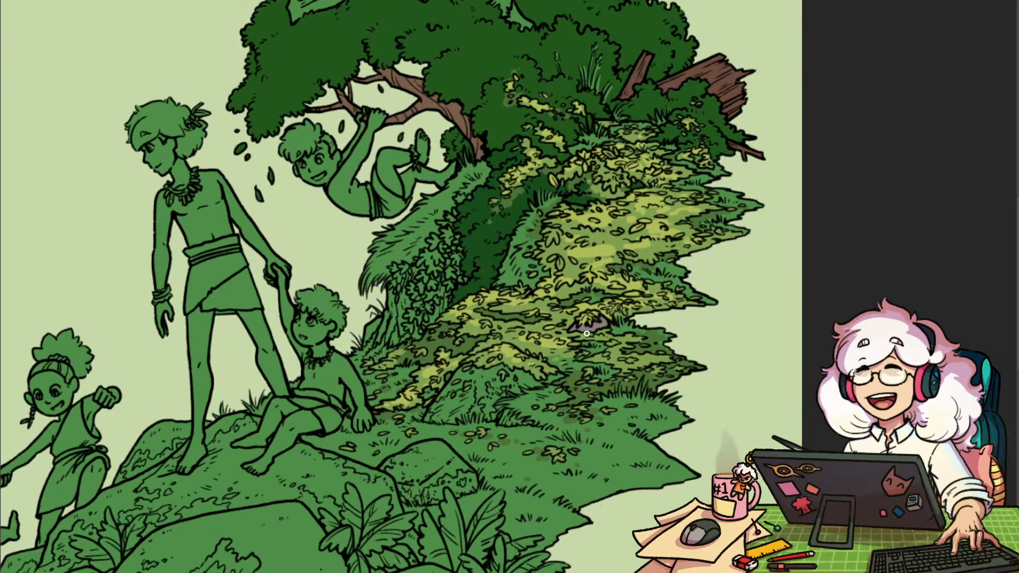
{"action": "left_click_drag", "start_coordinate": [623, 366], "coordinate": [671, 353]}
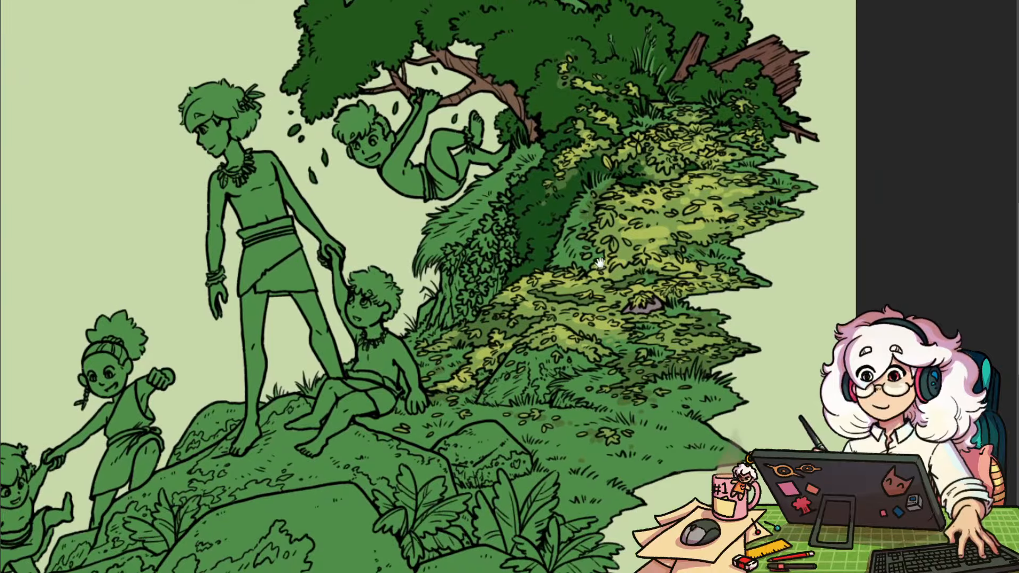
Paint the bare stone patches of the mossy rock beside the seated boy in the same mauve-grey
{"action": "left_click_drag", "start_coordinate": [599, 263], "coordinate": [648, 434]}
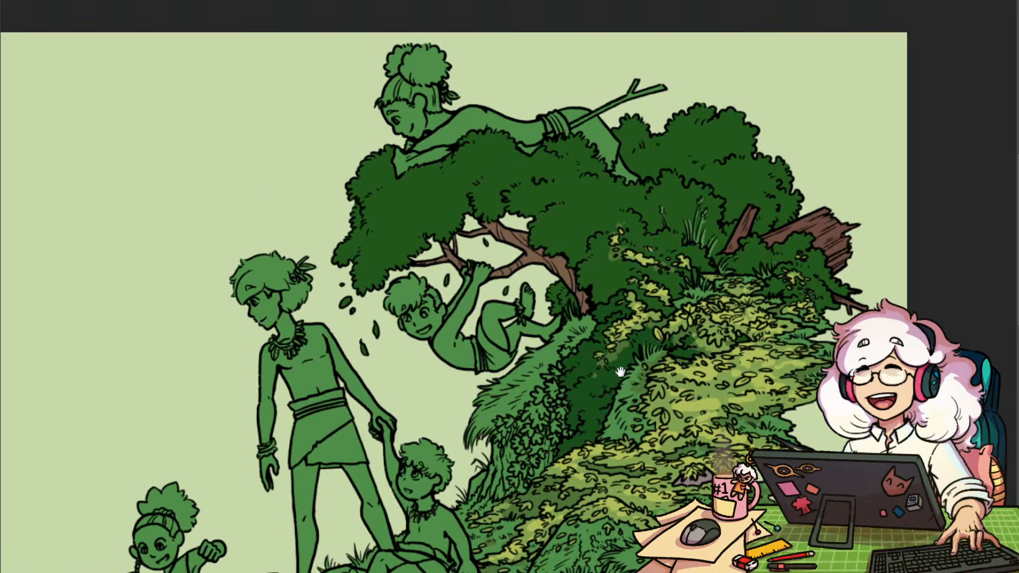
{"action": "left_click_drag", "start_coordinate": [678, 425], "coordinate": [554, 273]}
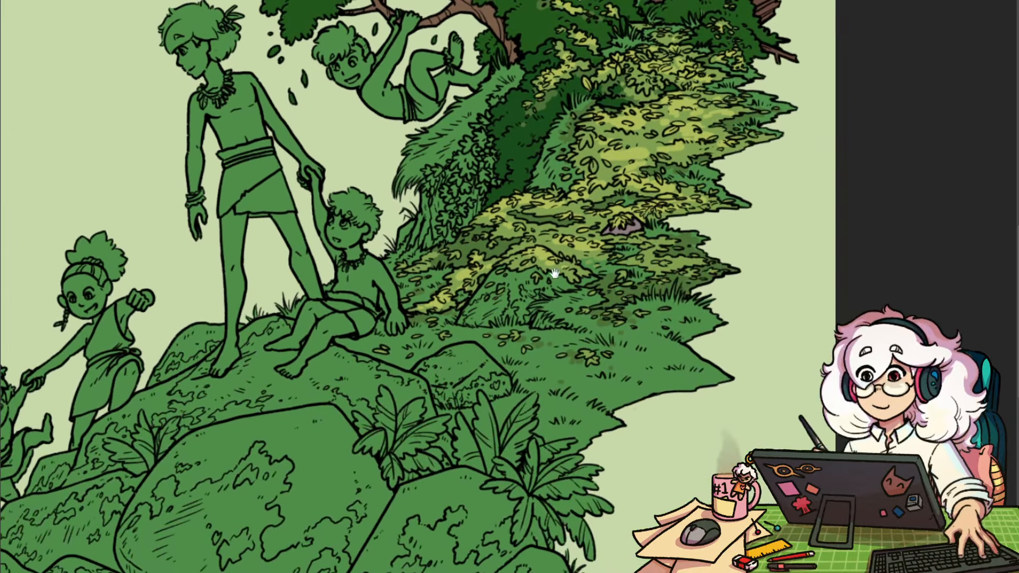
{"action": "left_click", "coordinate": [510, 275]}
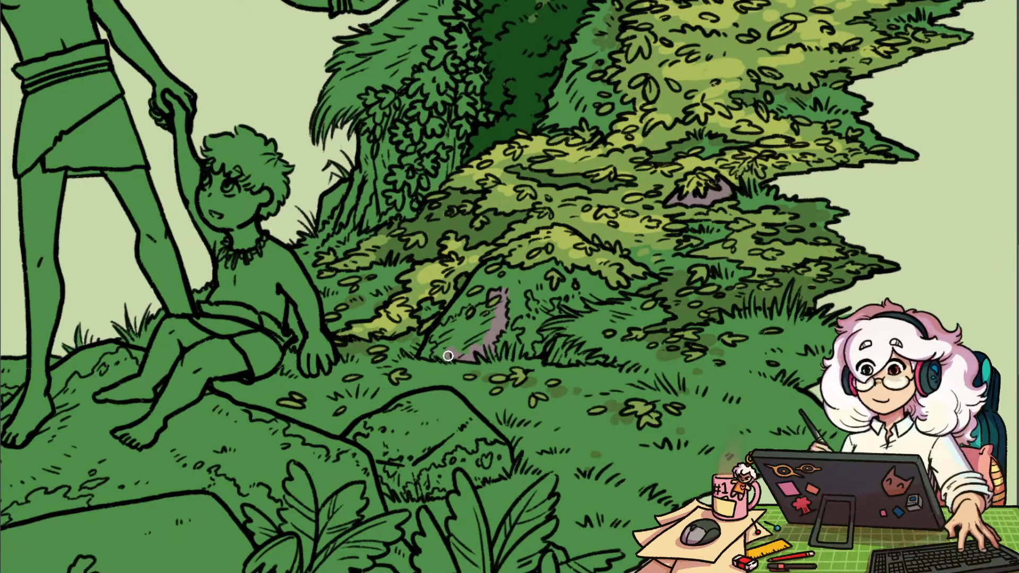
{"action": "left_click_drag", "start_coordinate": [476, 348], "coordinate": [437, 338]}
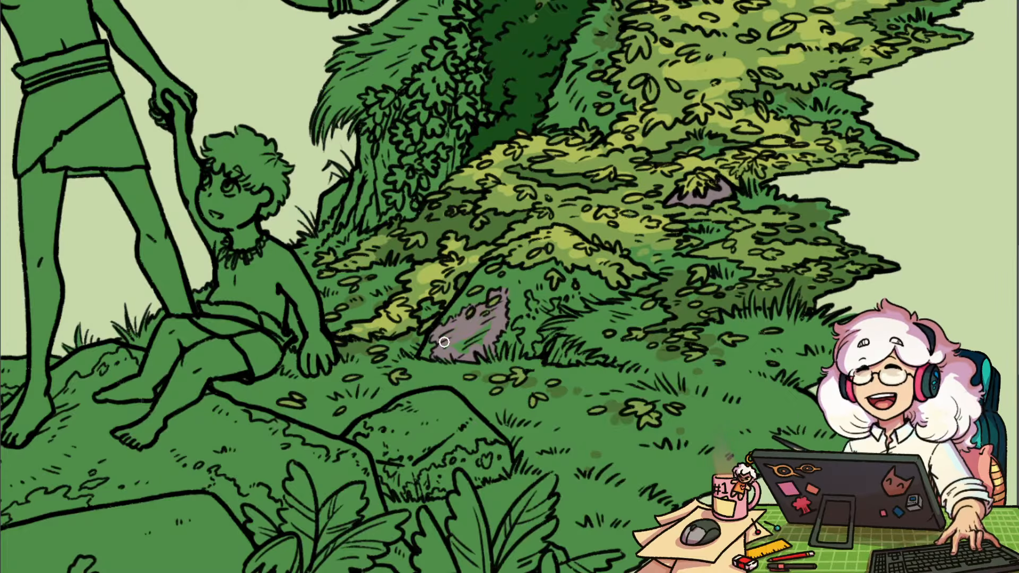
{"action": "left_click_drag", "start_coordinate": [533, 320], "coordinate": [439, 337]}
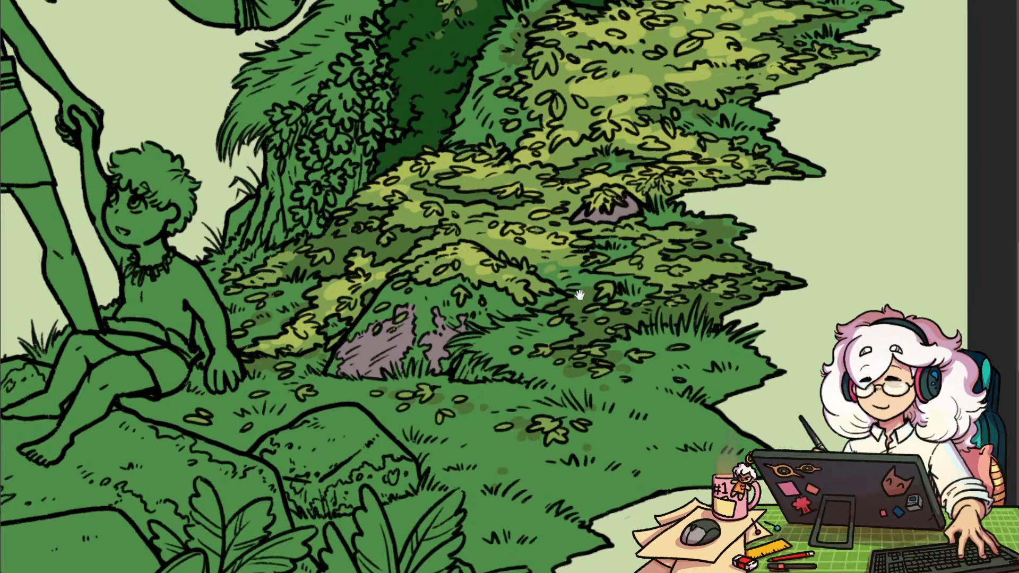
{"action": "left_click_drag", "start_coordinate": [594, 301], "coordinate": [635, 335]}
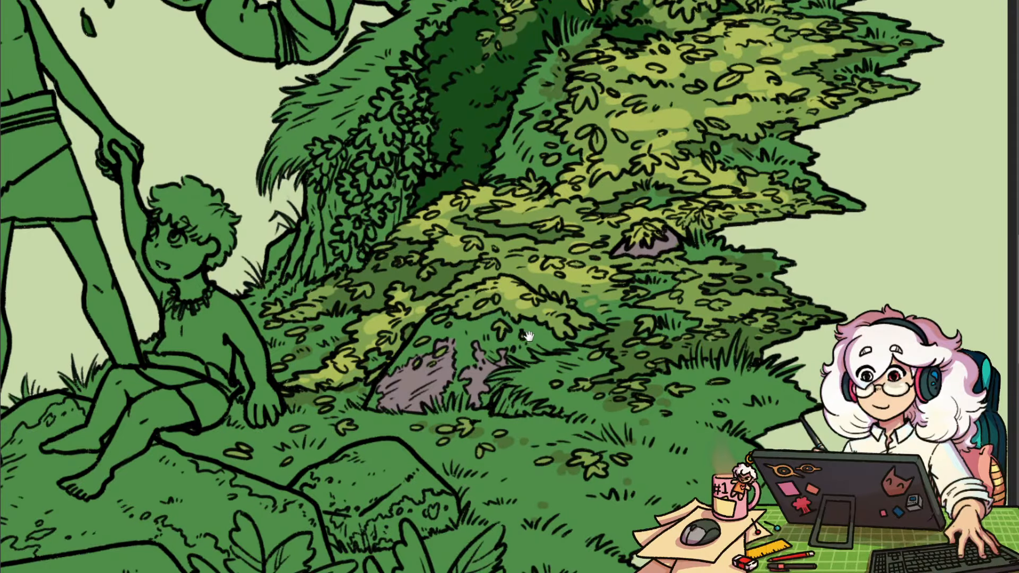
Paint the small rock at the foot of the ivy-covered trunk, behind the seated boy, in the muted mauve-grey
{"action": "left_click_drag", "start_coordinate": [528, 336], "coordinate": [587, 308]}
{"action": "left_click_drag", "start_coordinate": [517, 336], "coordinate": [518, 364]}
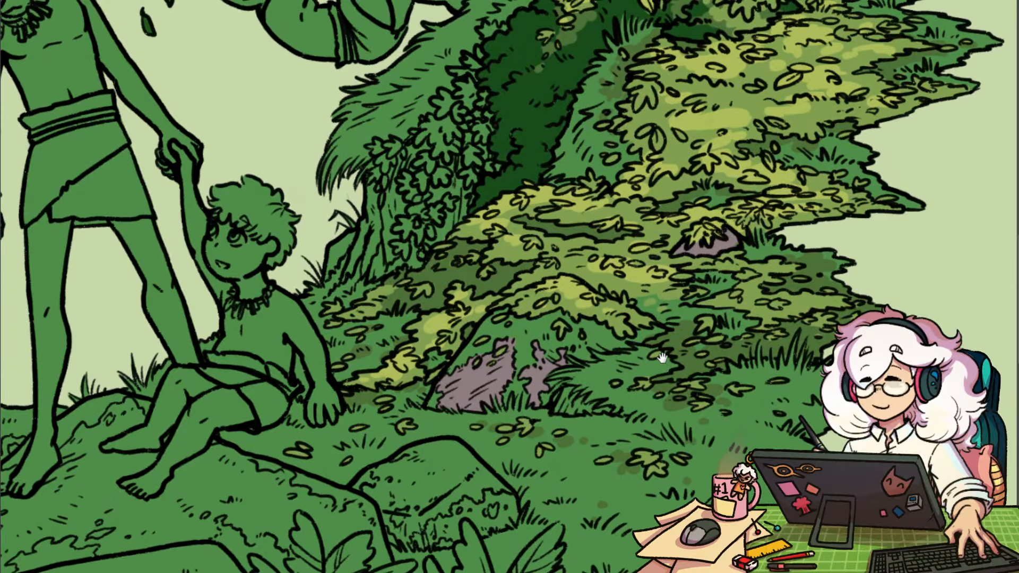
{"action": "left_click_drag", "start_coordinate": [349, 237], "coordinate": [472, 304]}
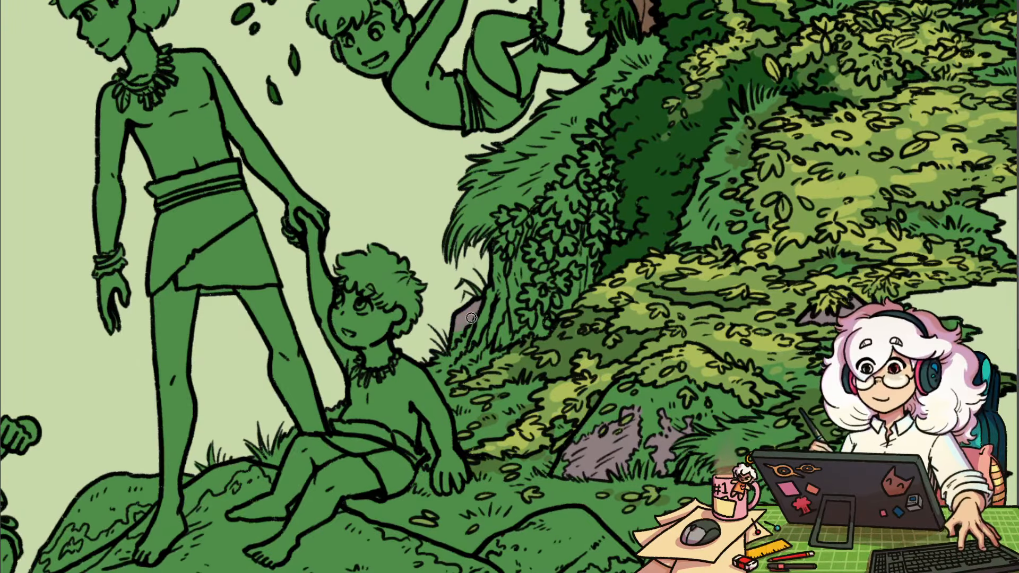
{"action": "left_click_drag", "start_coordinate": [669, 418], "coordinate": [484, 386]}
{"action": "left_click_drag", "start_coordinate": [549, 335], "coordinate": [526, 362]}
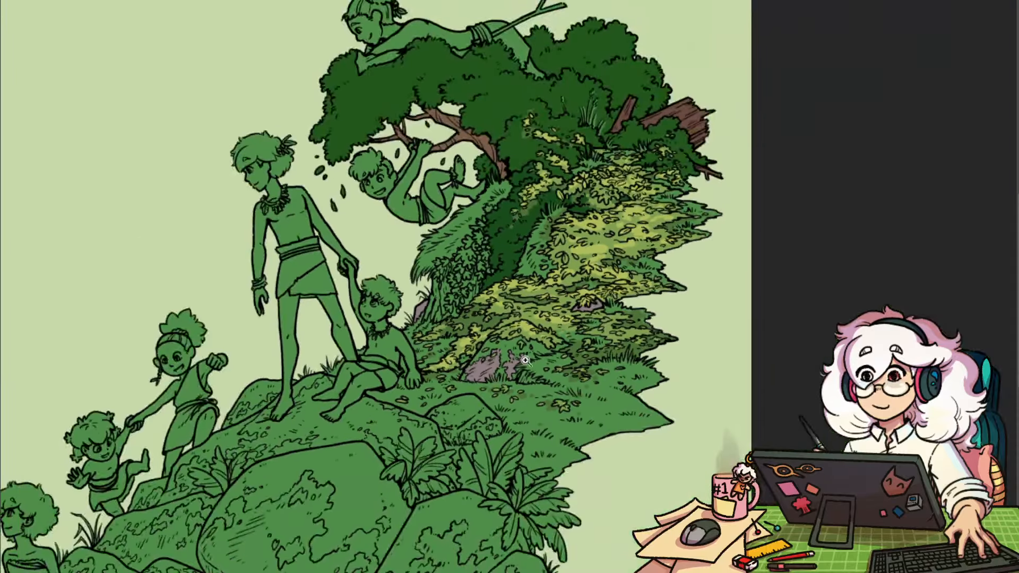
Paint the bare stone patches of the small mossy rock just above the broad-leaved ferns in mauve-grey
{"action": "mouse_move", "coordinate": [564, 424]}
{"action": "left_mouse_down"}
{"action": "mouse_move", "coordinate": [578, 425]}
{"action": "mouse_move", "coordinate": [500, 356]}
{"action": "left_mouse_up"}
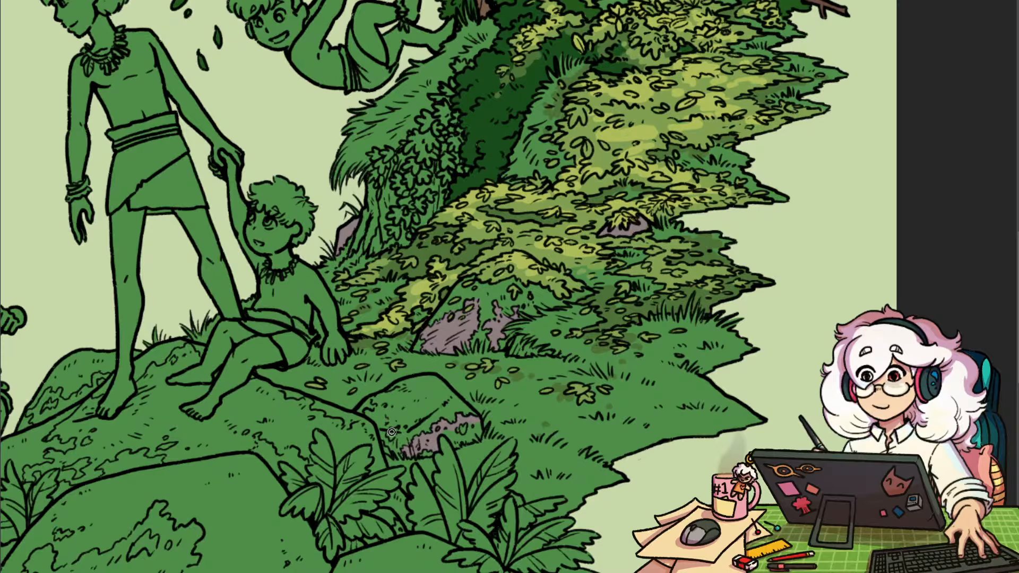
{"action": "left_click_drag", "start_coordinate": [370, 399], "coordinate": [360, 406]}
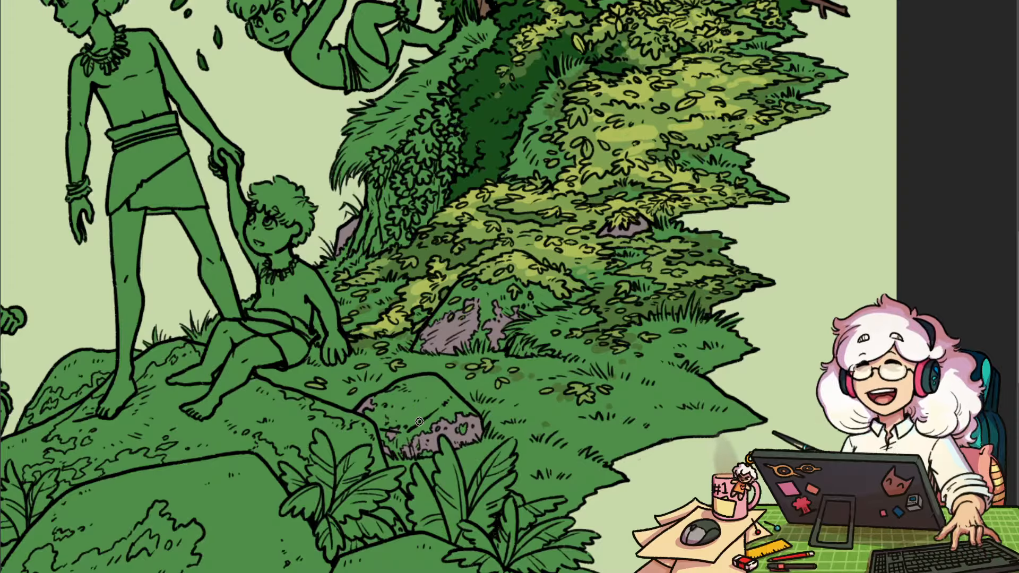
{"action": "left_click_drag", "start_coordinate": [546, 542], "coordinate": [552, 450]}
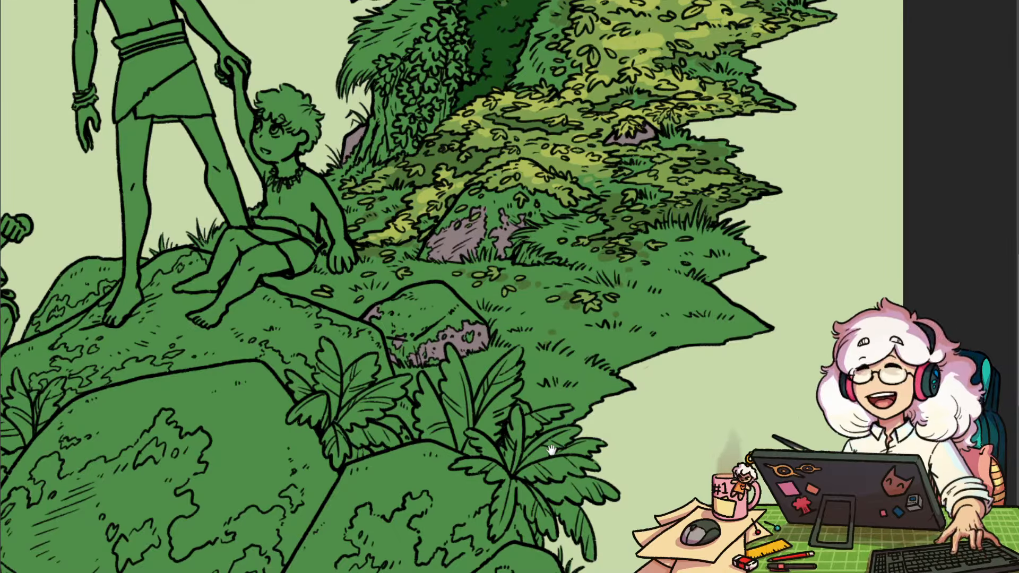
Paint the exposed stone along the lower edge of the mossy rock behind the standing figure's feet in mauve-grey
{"action": "left_click_drag", "start_coordinate": [552, 450], "coordinate": [681, 469]}
{"action": "mouse_move", "coordinate": [533, 407]}
{"action": "left_mouse_down"}
{"action": "mouse_move", "coordinate": [608, 384]}
{"action": "mouse_move", "coordinate": [745, 406]}
{"action": "mouse_move", "coordinate": [741, 419]}
{"action": "left_mouse_up"}
{"action": "mouse_move", "coordinate": [440, 299]}
{"action": "left_mouse_down"}
{"action": "mouse_move", "coordinate": [419, 332]}
{"action": "mouse_move", "coordinate": [376, 337]}
{"action": "left_mouse_up"}
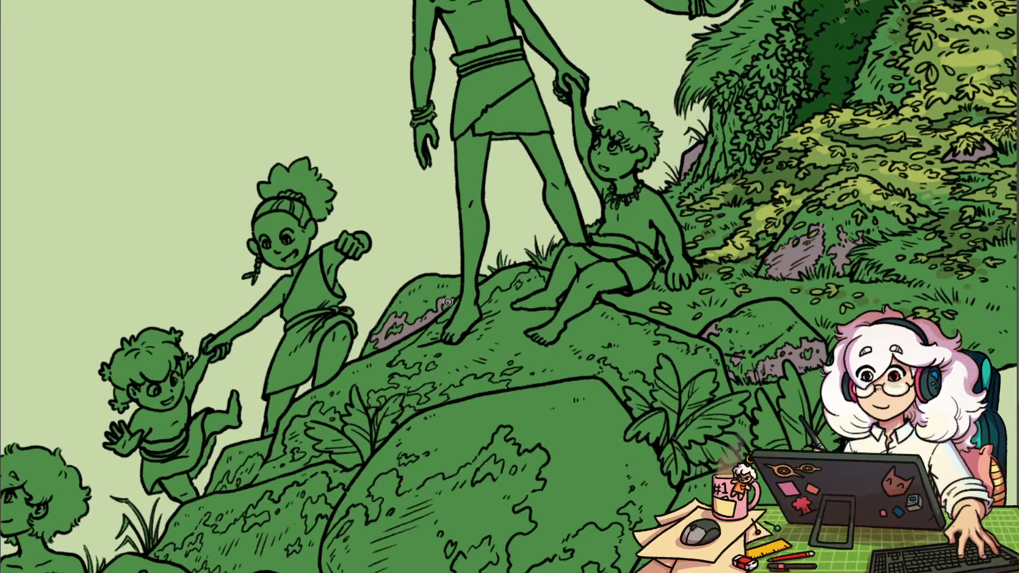
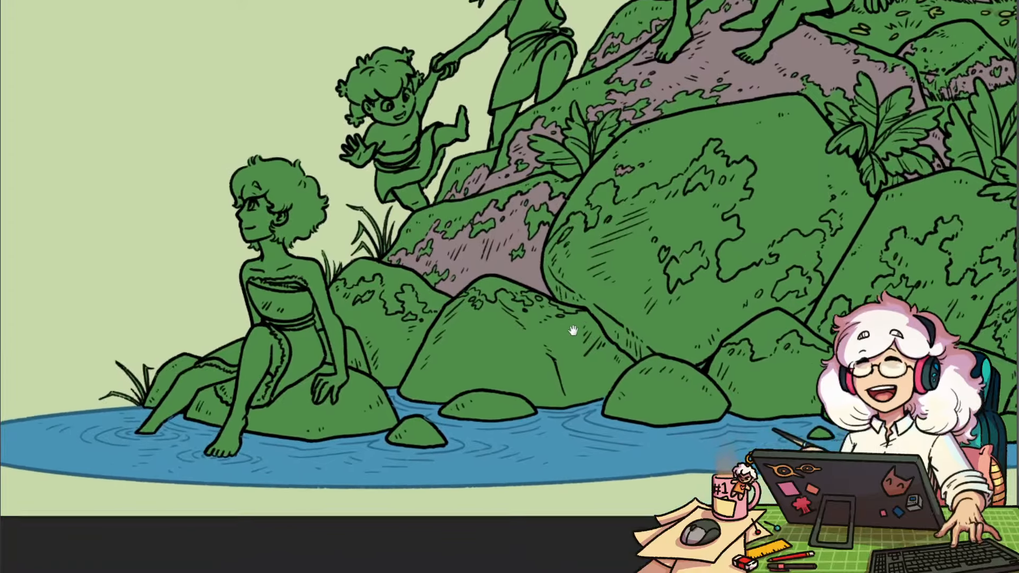
Paint the stone patches of the mossy rock behind the seated woman and fill the bare rocks around her with mauve-grey
{"action": "mouse_move", "coordinate": [443, 312]}
{"action": "left_mouse_down"}
{"action": "mouse_move", "coordinate": [411, 290]}
{"action": "mouse_move", "coordinate": [428, 318]}
{"action": "left_mouse_up"}
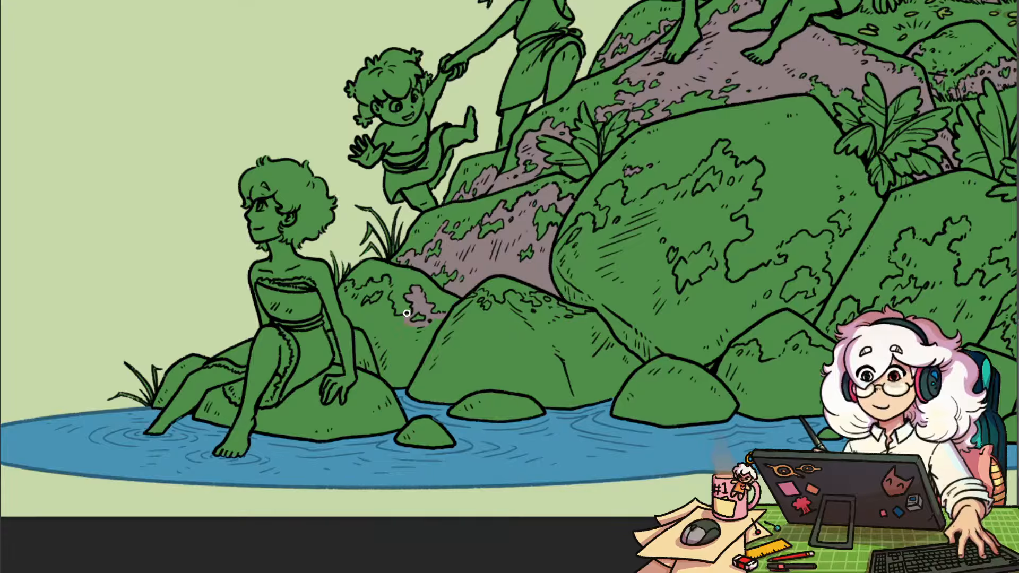
{"action": "left_click_drag", "start_coordinate": [392, 311], "coordinate": [389, 301]}
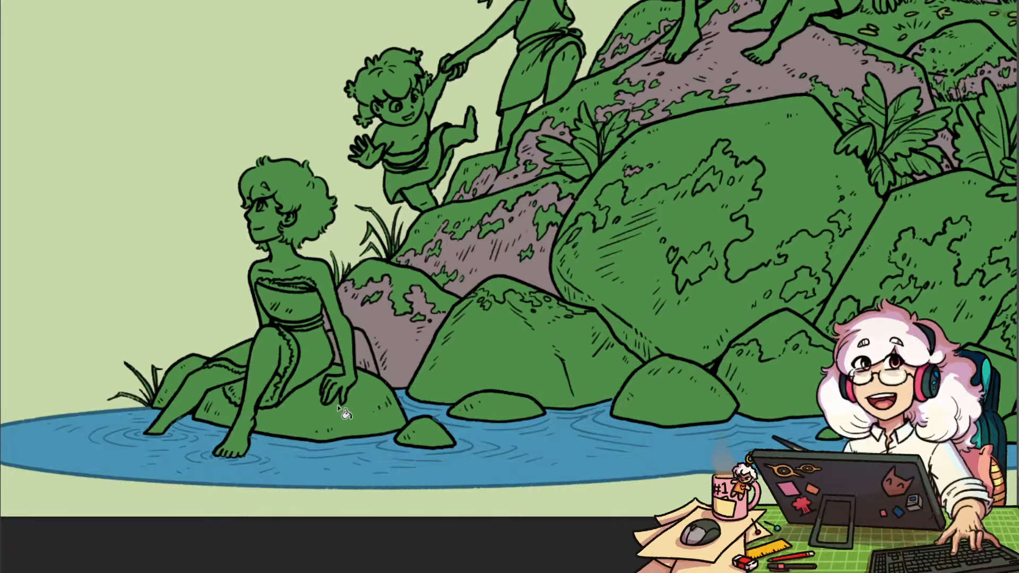
{"action": "left_click", "coordinate": [225, 410]}
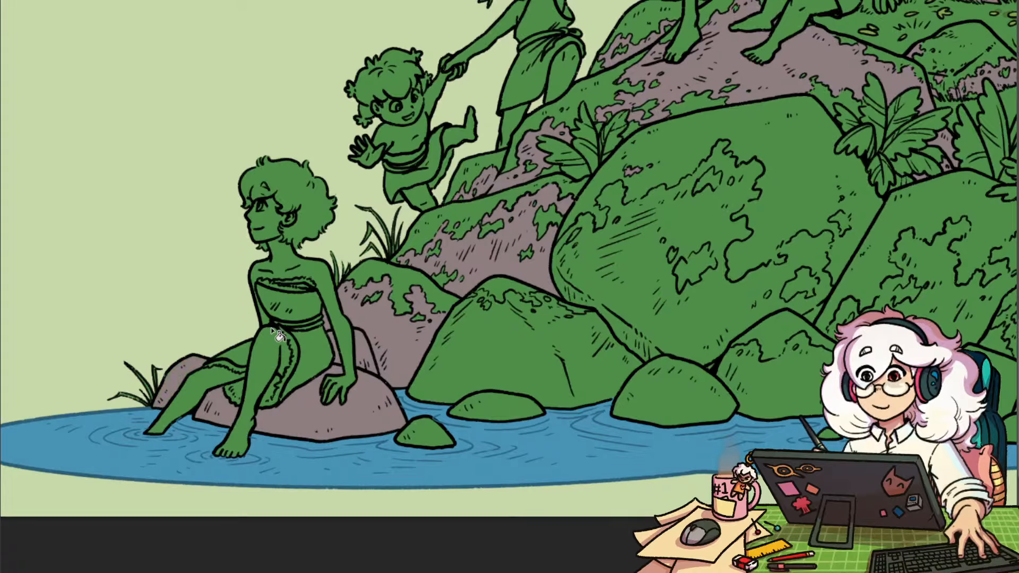
{"action": "left_click", "coordinate": [496, 404]}
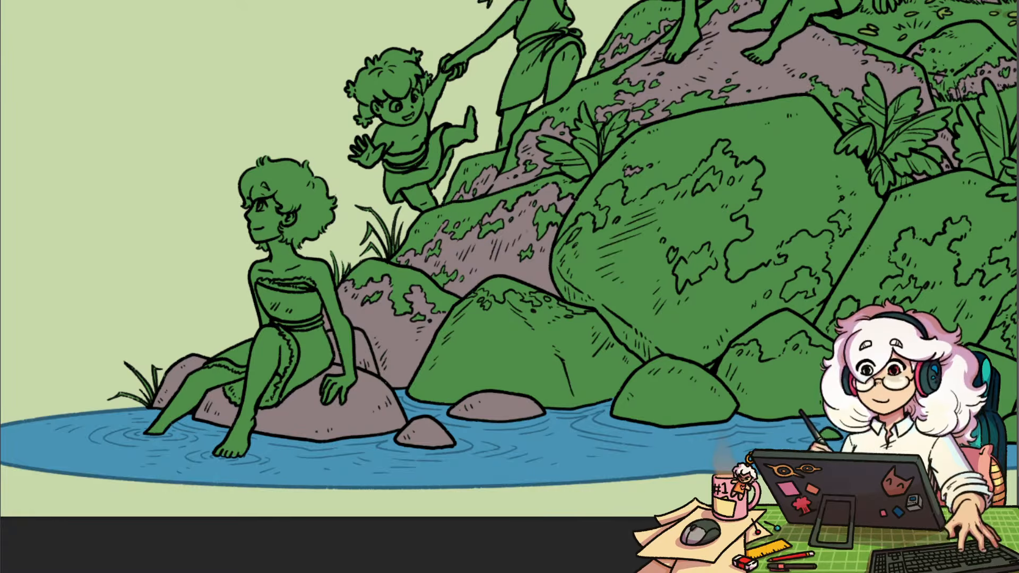
Fill the bare boulders at the far right of the waterline and paint the stone patches of the mossy rock behind them in mauve-grey
{"action": "left_click_drag", "start_coordinate": [835, 498], "coordinate": [564, 479]}
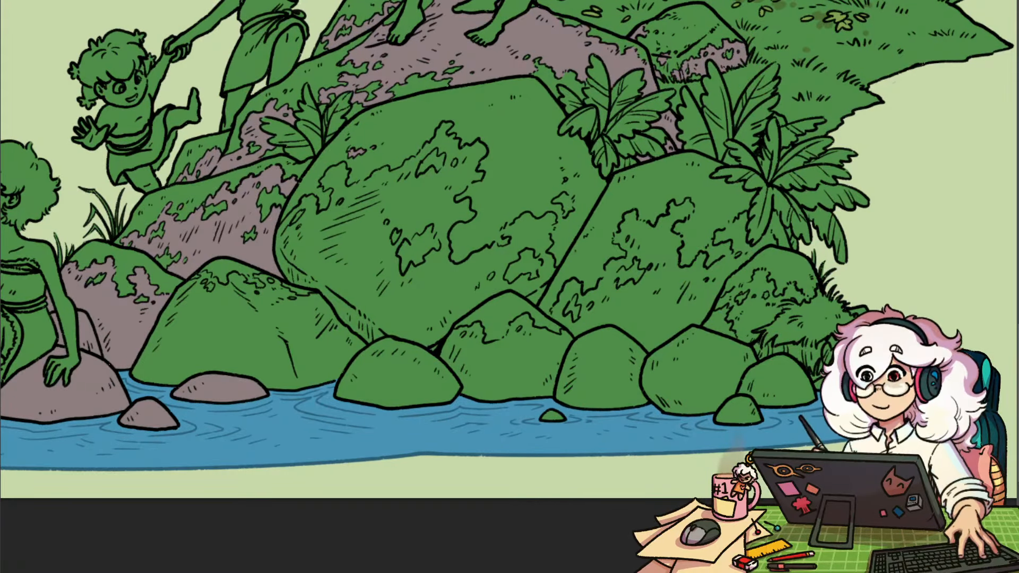
{"action": "left_click", "coordinate": [715, 383]}
{"action": "left_click", "coordinate": [793, 393]}
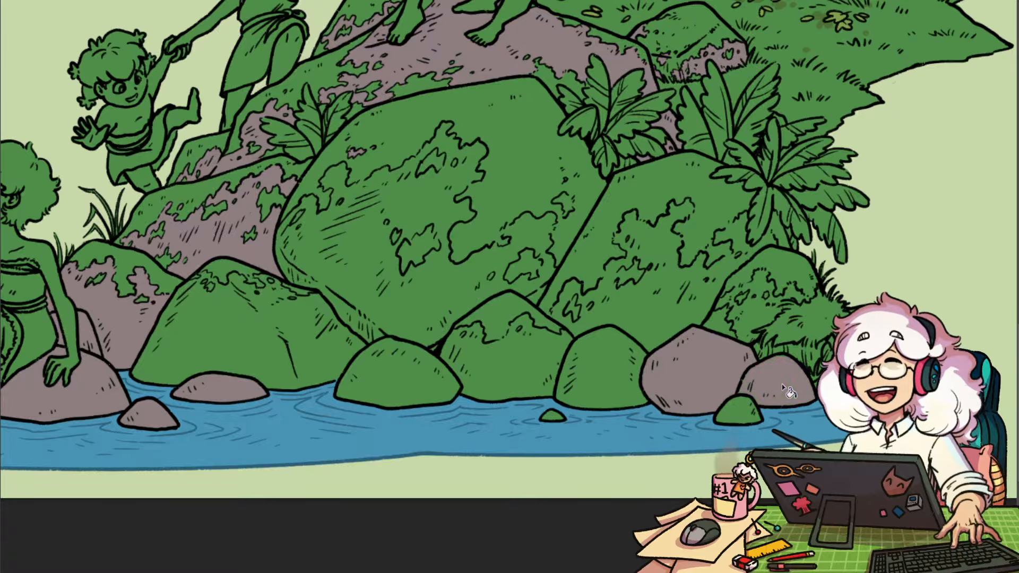
{"action": "left_click", "coordinate": [747, 409]}
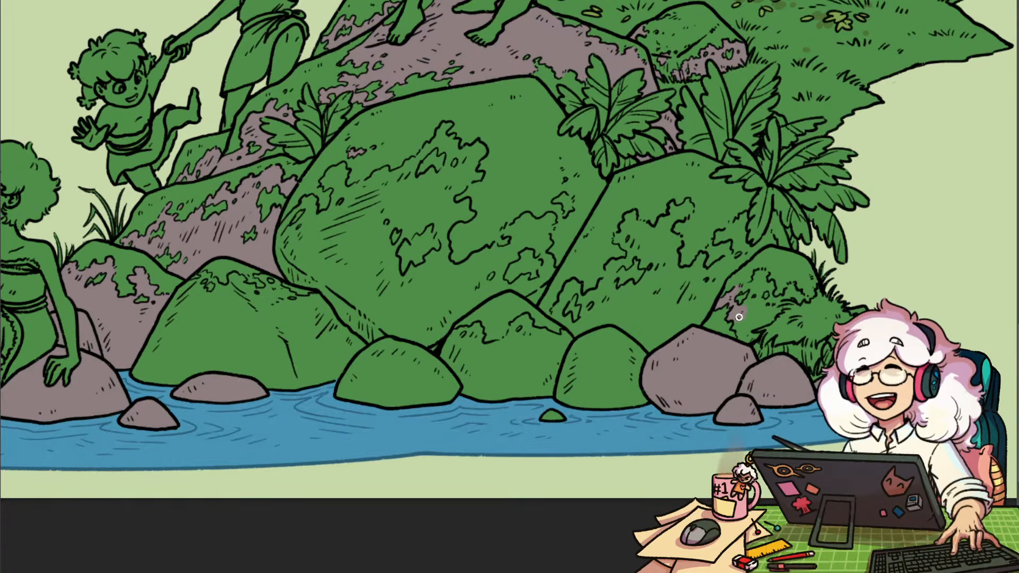
{"action": "scroll", "coordinate": [758, 336], "scroll_direction": "up", "scroll_amount": 2}
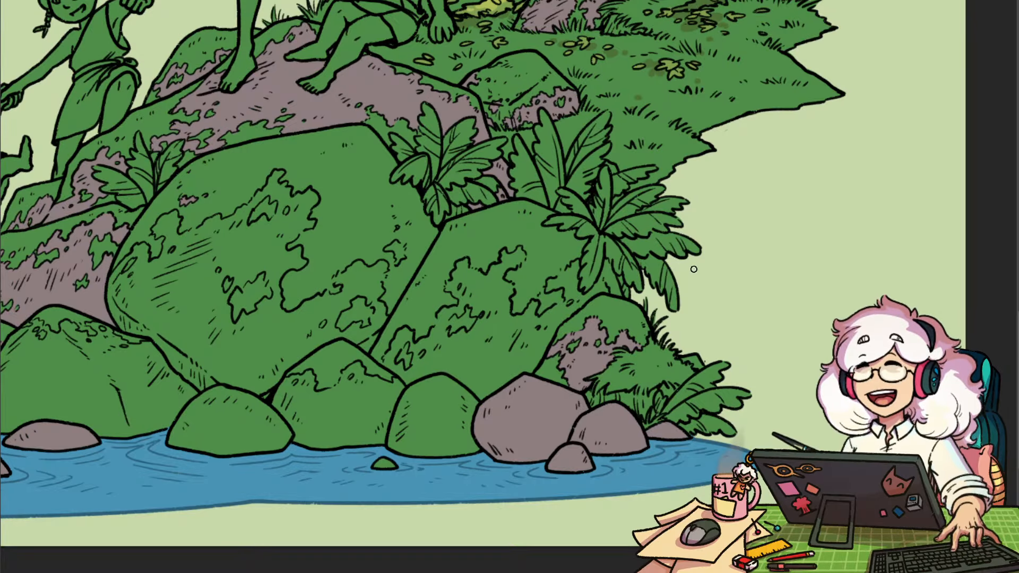
{"action": "left_click_drag", "start_coordinate": [615, 277], "coordinate": [608, 294]}
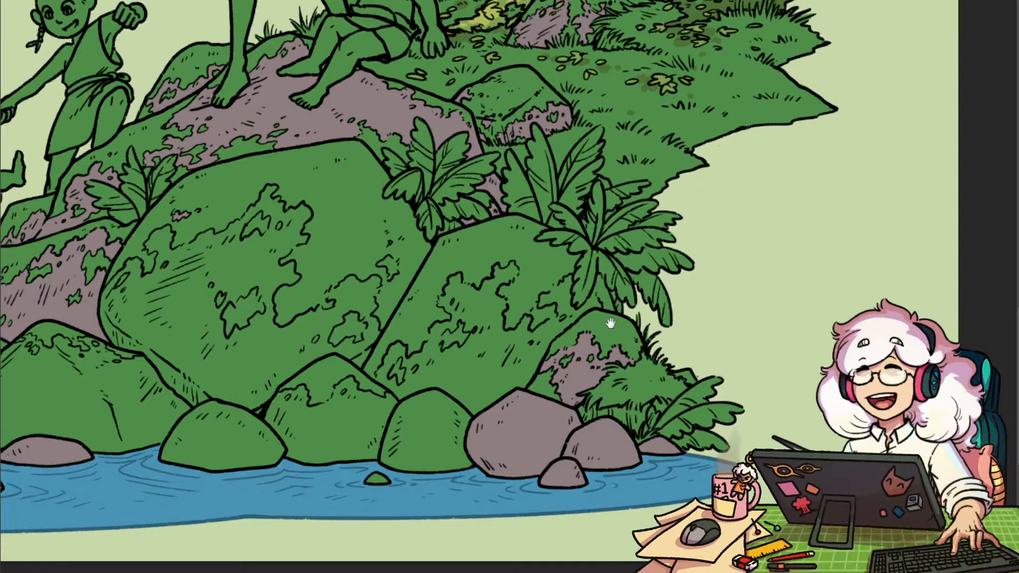
Trace the moss edges on the large boulder beneath the ferns and fill its exposed stone with mauve-grey
{"action": "left_click_drag", "start_coordinate": [610, 323], "coordinate": [612, 352]}
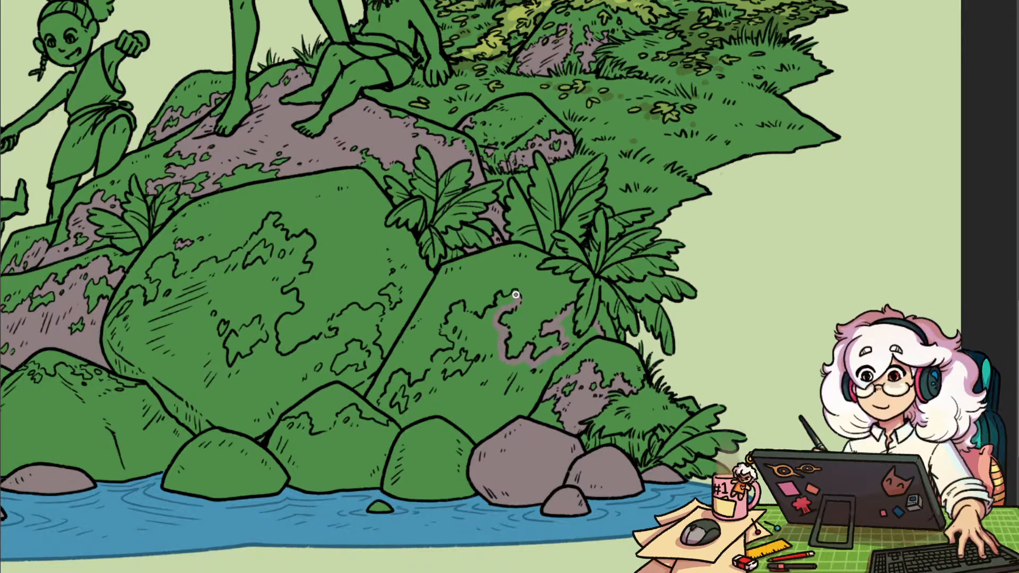
{"action": "mouse_move", "coordinate": [516, 295]}
{"action": "left_mouse_down"}
{"action": "mouse_move", "coordinate": [480, 321]}
{"action": "mouse_move", "coordinate": [455, 309]}
{"action": "mouse_move", "coordinate": [446, 328]}
{"action": "mouse_move", "coordinate": [455, 355]}
{"action": "mouse_move", "coordinate": [436, 357]}
{"action": "mouse_move", "coordinate": [435, 385]}
{"action": "left_mouse_up"}
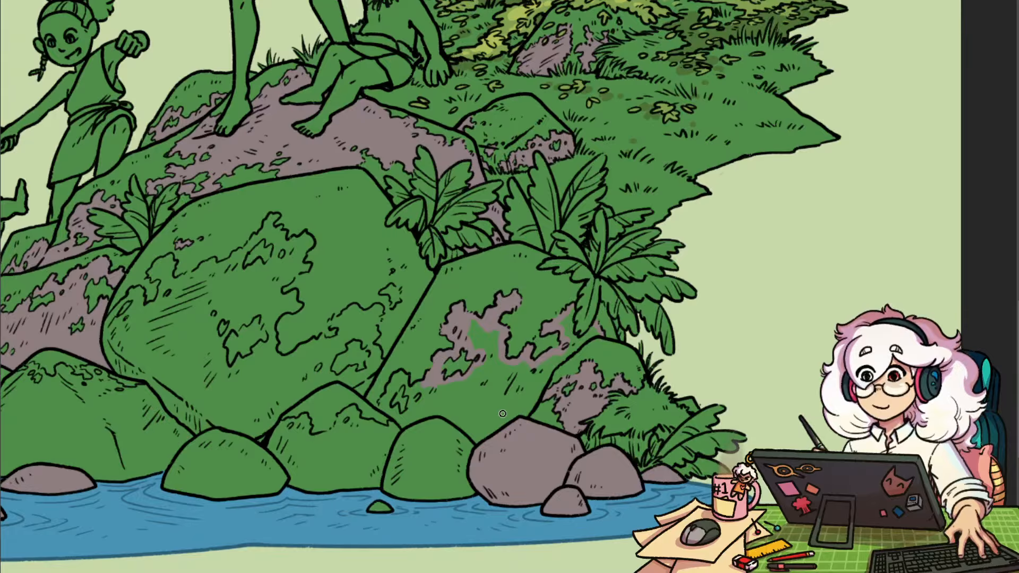
{"action": "left_click_drag", "start_coordinate": [528, 369], "coordinate": [551, 362]}
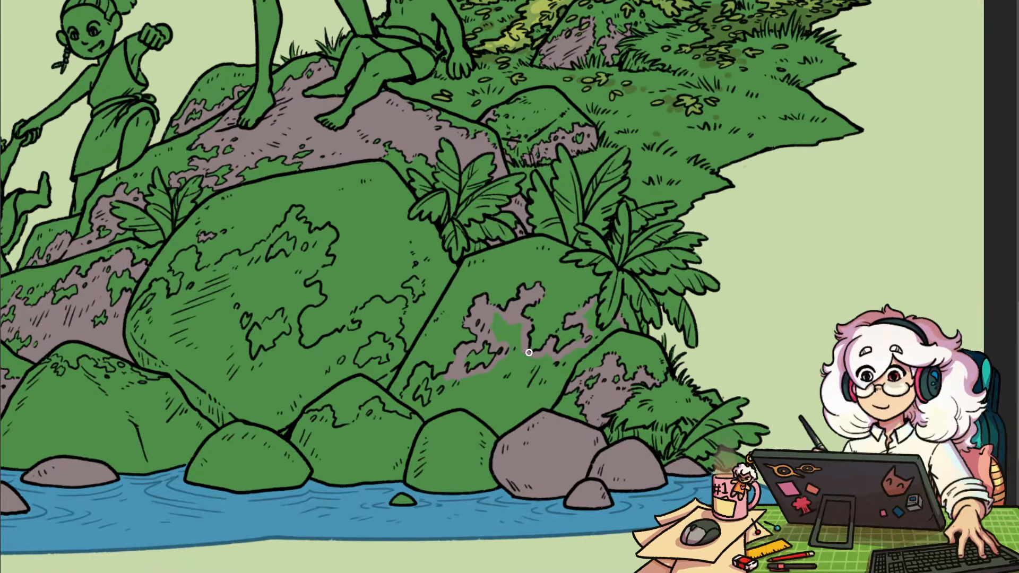
{"action": "left_click_drag", "start_coordinate": [545, 384], "coordinate": [530, 387]}
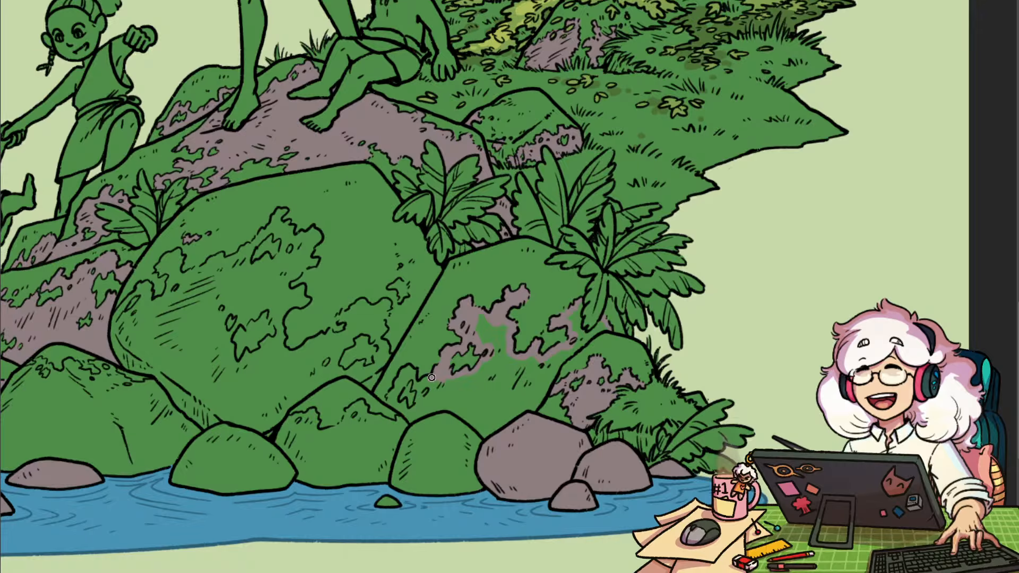
{"action": "mouse_move", "coordinate": [431, 377]}
{"action": "left_mouse_down"}
{"action": "mouse_move", "coordinate": [416, 387]}
{"action": "mouse_move", "coordinate": [402, 374]}
{"action": "left_mouse_up"}
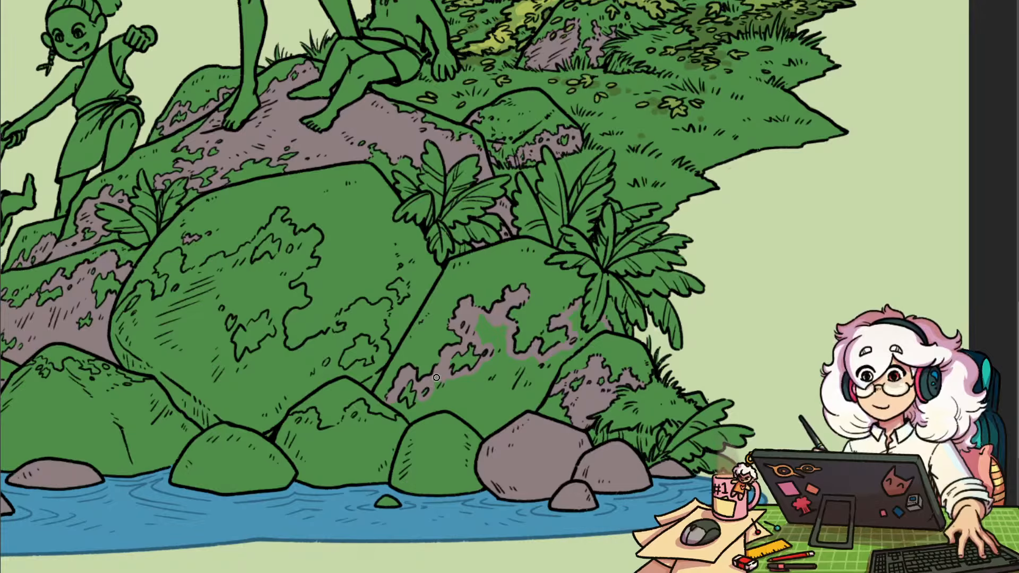
{"action": "key", "text": "g"}
{"action": "left_click", "coordinate": [474, 394]}
Fill the rounded boulder below that large rock and the tiny stone in the water with mauve-grey
{"action": "left_click", "coordinate": [467, 441]}
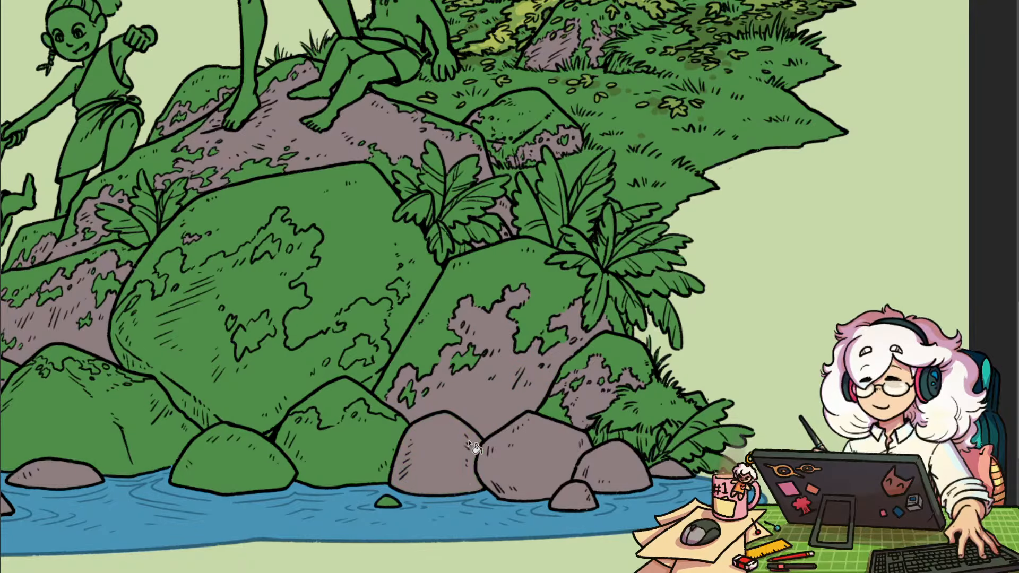
{"action": "left_click", "coordinate": [390, 504]}
{"action": "key", "text": "b"}
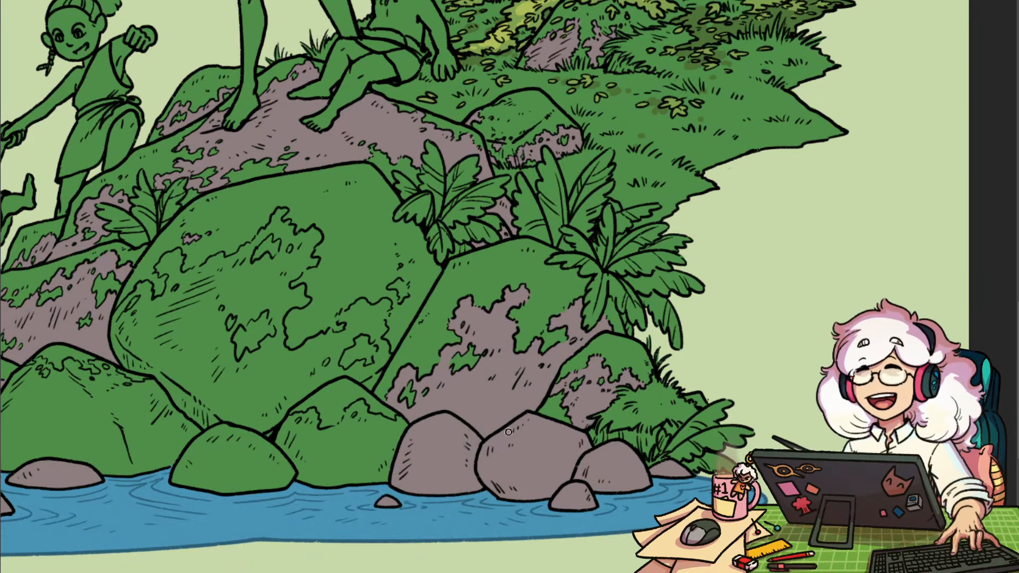
Outline the moss cap of the pointed rock at the centre of the waterline and fill the stone below it with mauve-grey
{"action": "left_click_drag", "start_coordinate": [518, 371], "coordinate": [614, 353]}
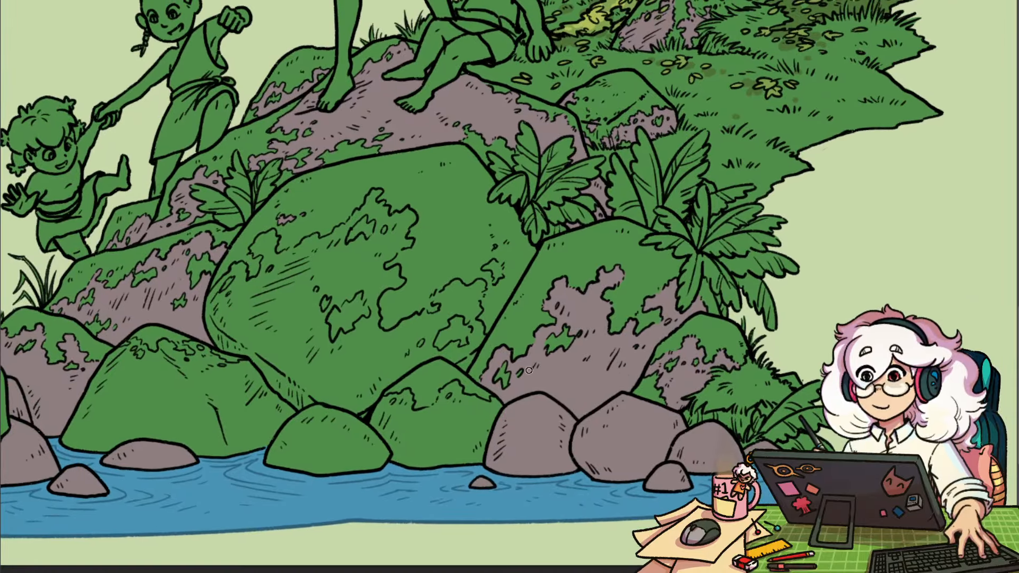
{"action": "left_click_drag", "start_coordinate": [432, 408], "coordinate": [427, 408]}
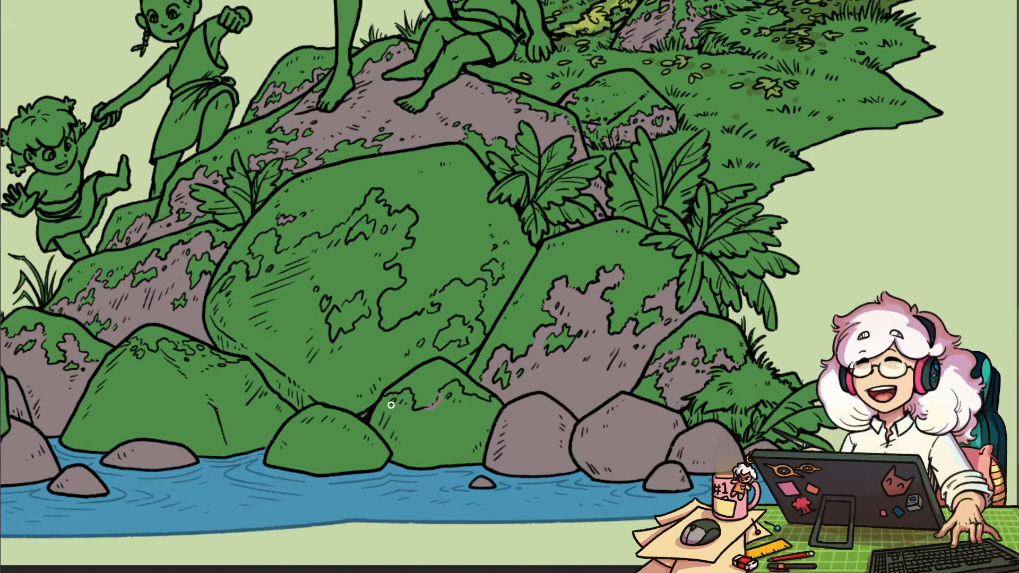
{"action": "left_click", "coordinate": [474, 426]}
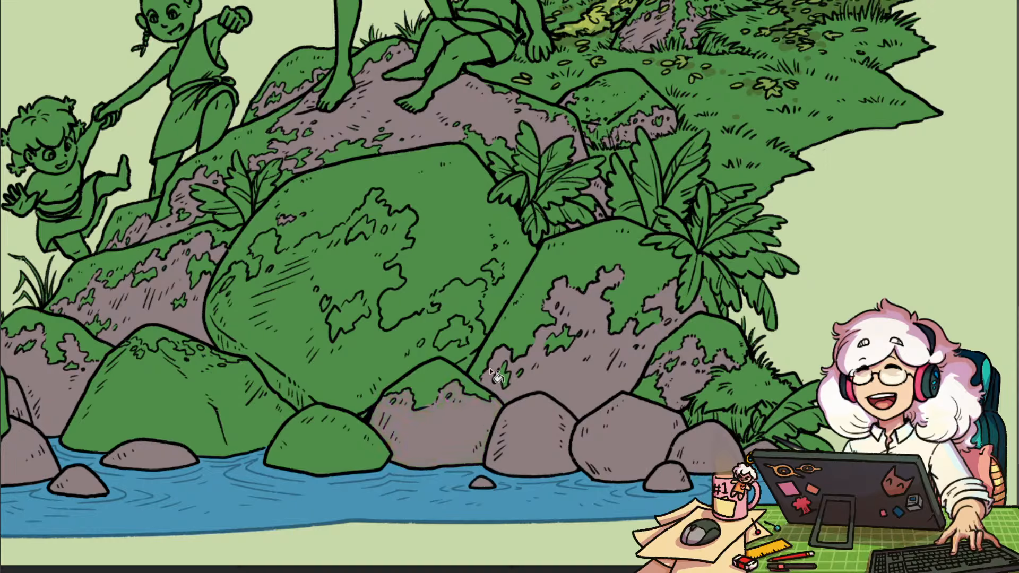
{"action": "key", "text": "b"}
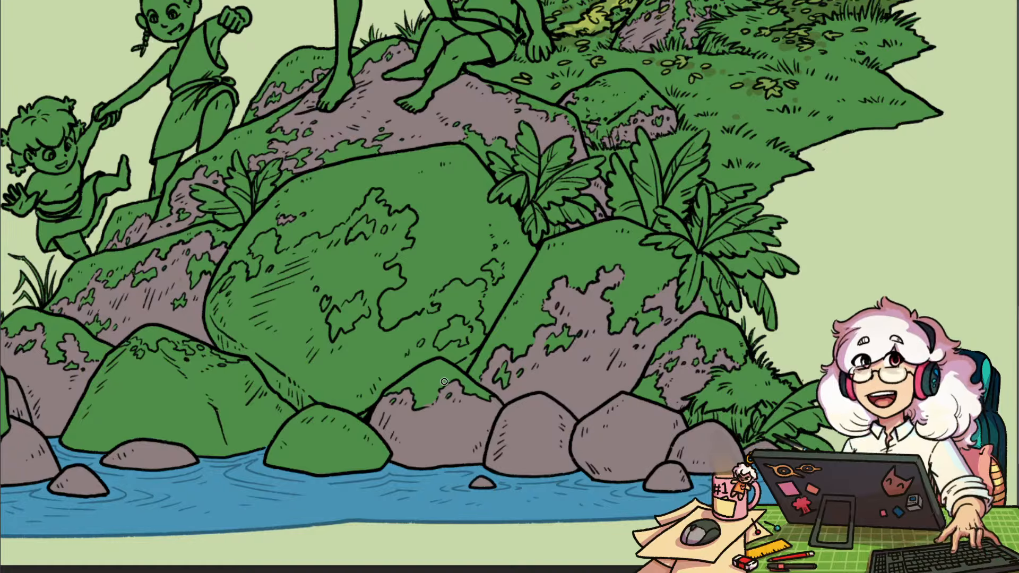
Fill the low rounded boulder in front of the largest rock at the water's edge with mauve-grey
{"action": "scroll", "coordinate": [457, 409], "scroll_direction": "down", "scroll_amount": 1}
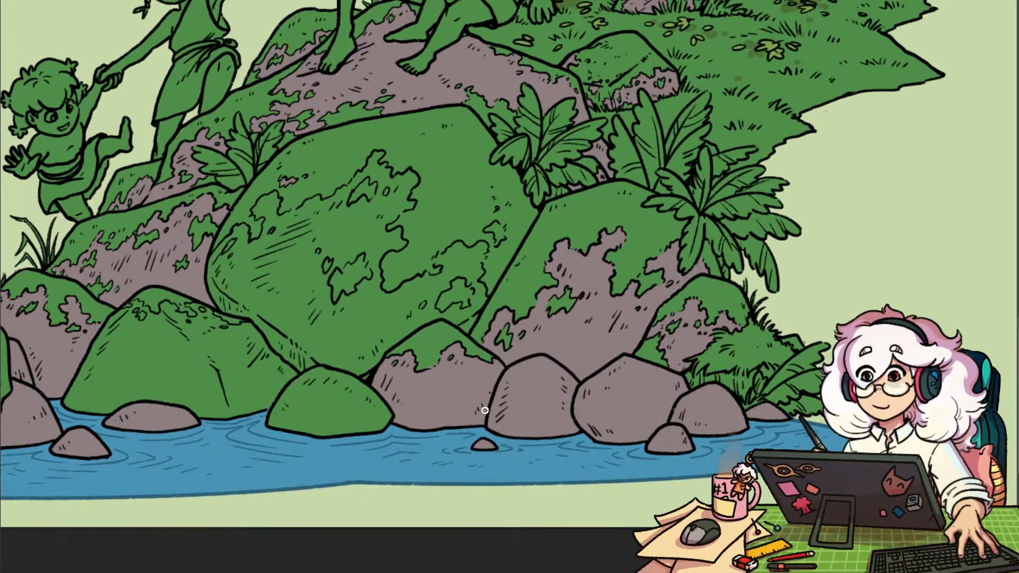
{"action": "left_click", "coordinate": [358, 406]}
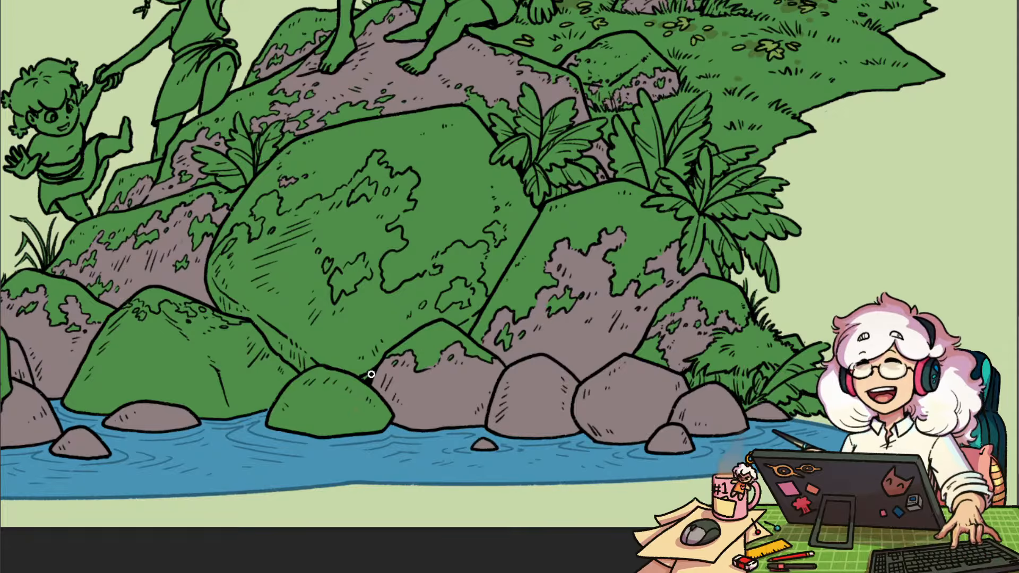
{"action": "key", "text": "b"}
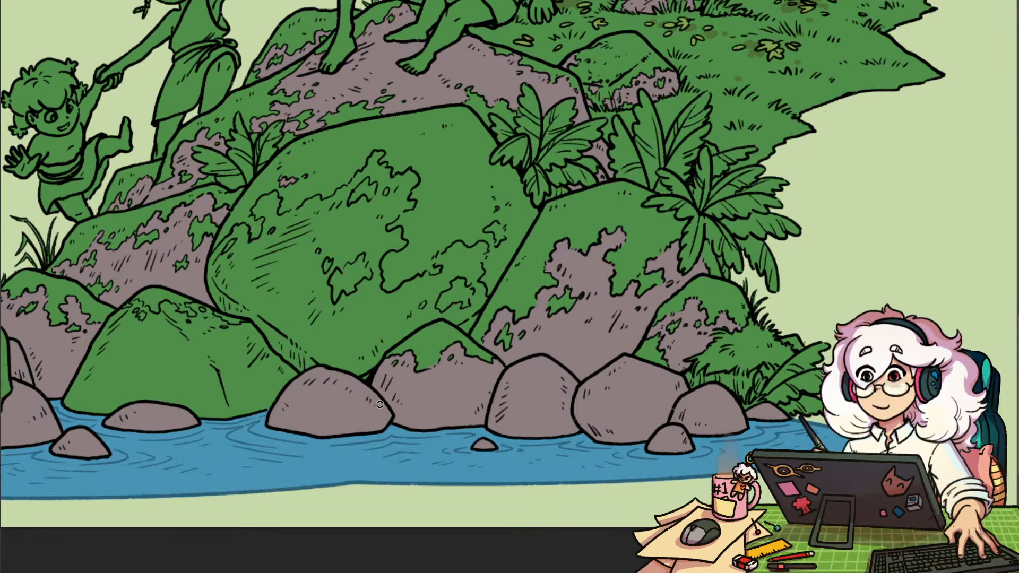
Trace the moss patches on the right side of the largest boulder and paint the exposed stone there mauve-grey
{"action": "left_click_drag", "start_coordinate": [510, 329], "coordinate": [587, 346]}
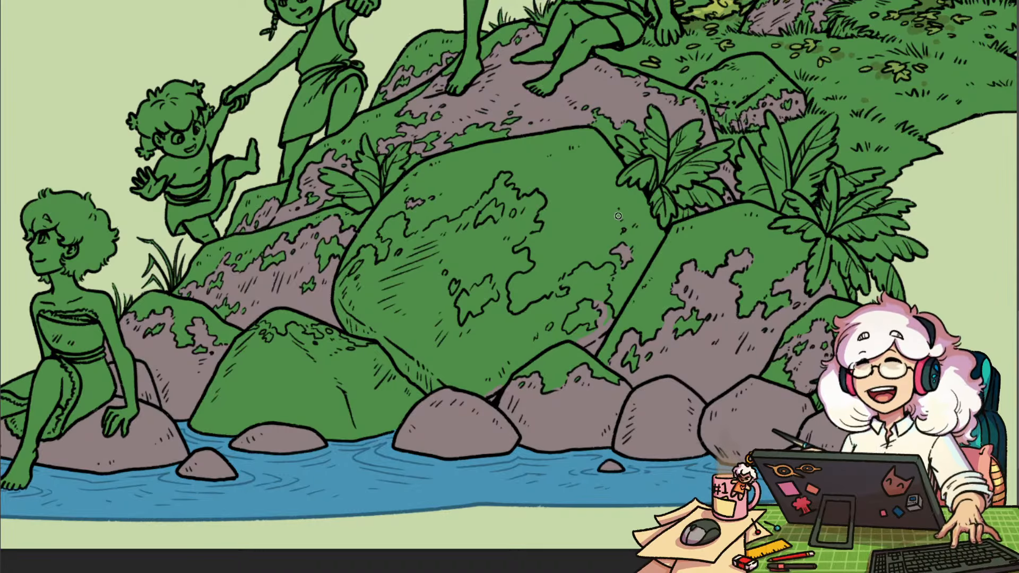
{"action": "left_click_drag", "start_coordinate": [622, 265], "coordinate": [573, 265]}
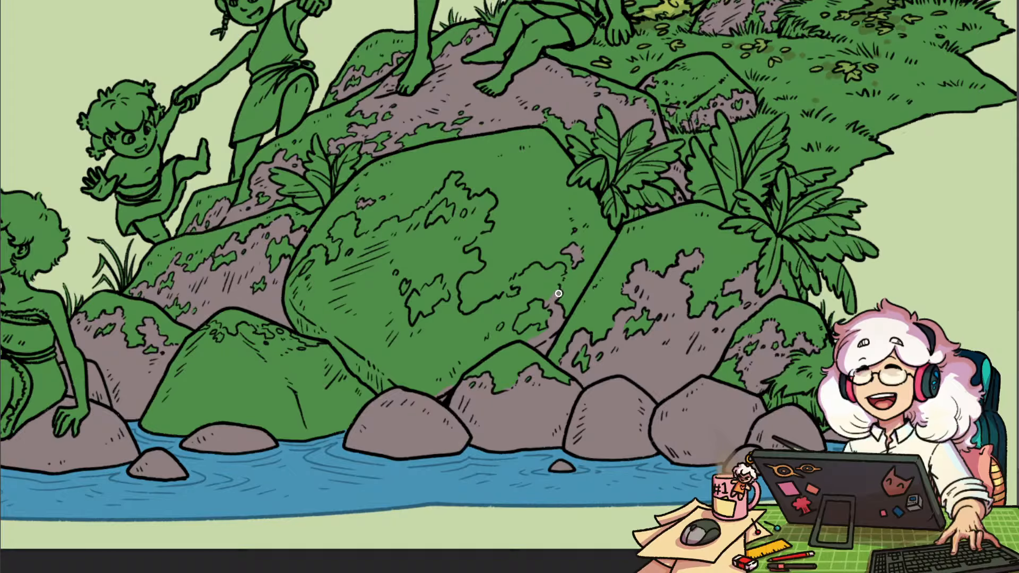
{"action": "left_click_drag", "start_coordinate": [555, 283], "coordinate": [562, 268]}
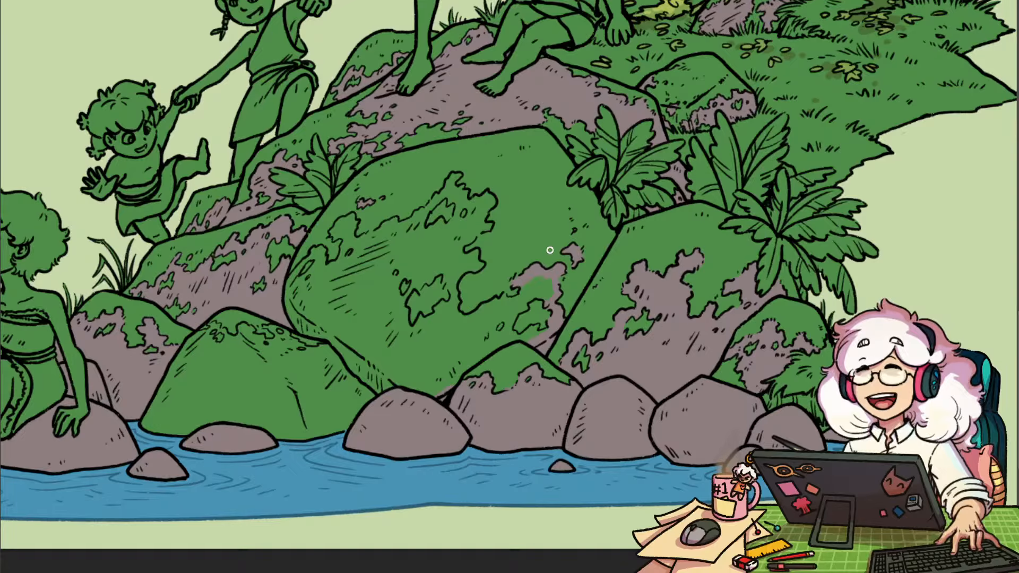
{"action": "left_click_drag", "start_coordinate": [554, 252], "coordinate": [545, 270]}
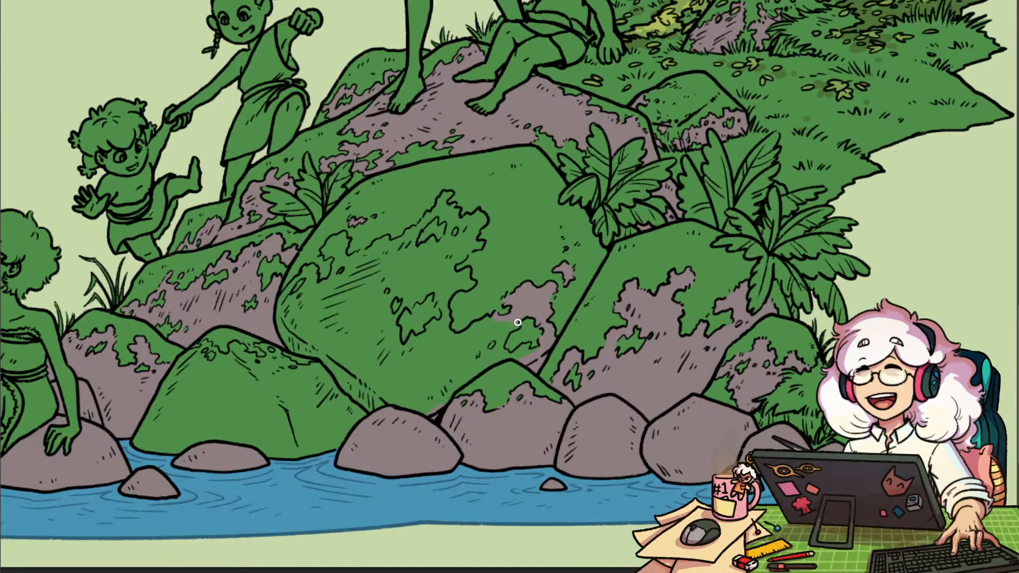
{"action": "mouse_move", "coordinate": [514, 321]}
{"action": "left_mouse_down"}
{"action": "mouse_move", "coordinate": [495, 356]}
{"action": "mouse_move", "coordinate": [514, 360]}
{"action": "mouse_move", "coordinate": [543, 336]}
{"action": "left_mouse_up"}
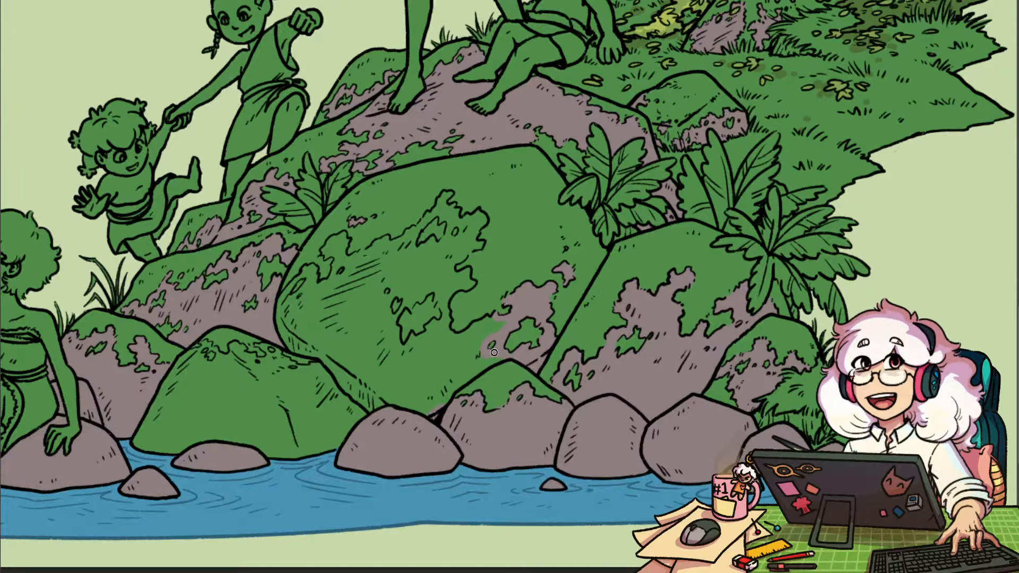
Outline the moss patch low in the middle of the largest boulder and fill the bare stone beneath it with mauve-grey
{"action": "mouse_move", "coordinate": [493, 312]}
{"action": "left_mouse_down"}
{"action": "mouse_move", "coordinate": [520, 347]}
{"action": "mouse_move", "coordinate": [480, 363]}
{"action": "mouse_move", "coordinate": [499, 353]}
{"action": "mouse_move", "coordinate": [474, 360]}
{"action": "mouse_move", "coordinate": [454, 318]}
{"action": "left_mouse_up"}
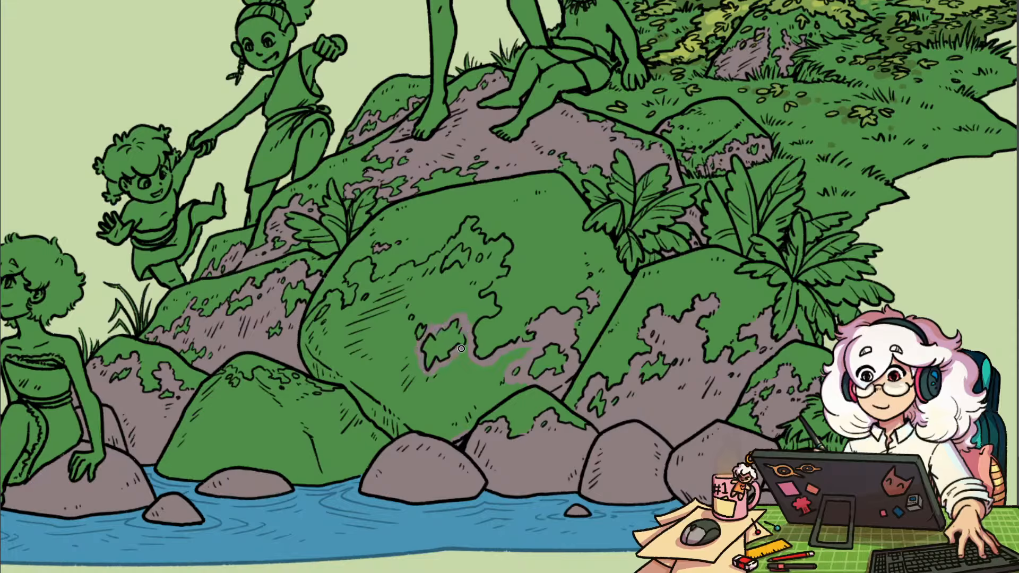
{"action": "mouse_move", "coordinate": [422, 368]}
{"action": "left_mouse_down"}
{"action": "mouse_move", "coordinate": [394, 416]}
{"action": "mouse_move", "coordinate": [396, 446]}
{"action": "left_mouse_up"}
{"action": "key", "text": "g"}
{"action": "left_click", "coordinate": [431, 403]}
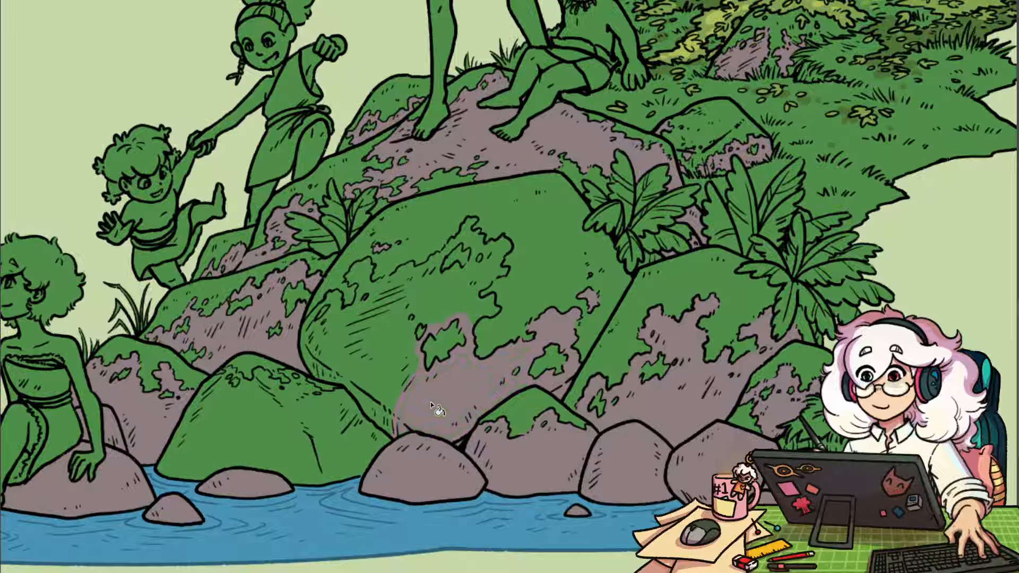
{"action": "key", "text": "b"}
{"action": "left_click_drag", "start_coordinate": [431, 397], "coordinate": [473, 410]}
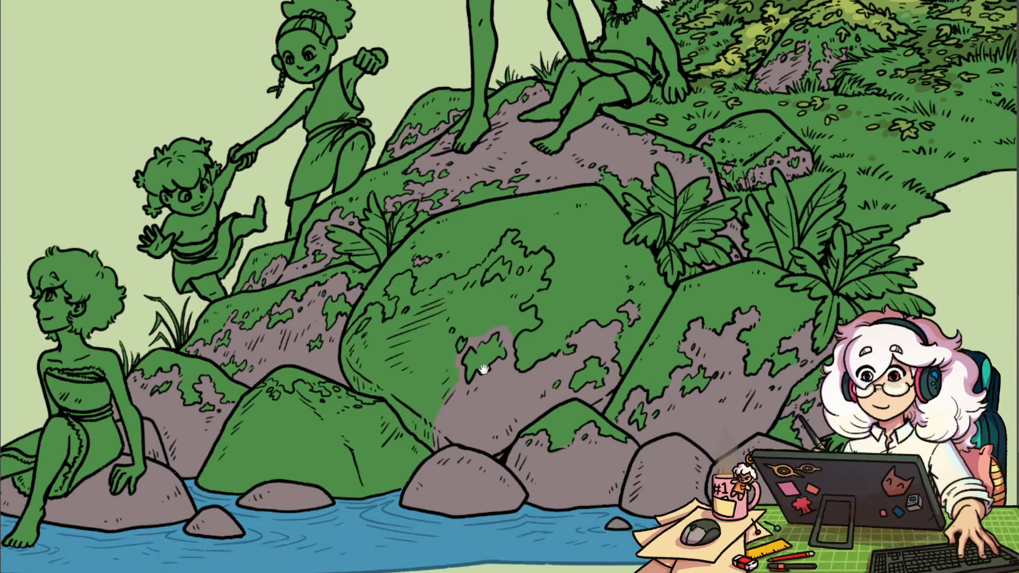
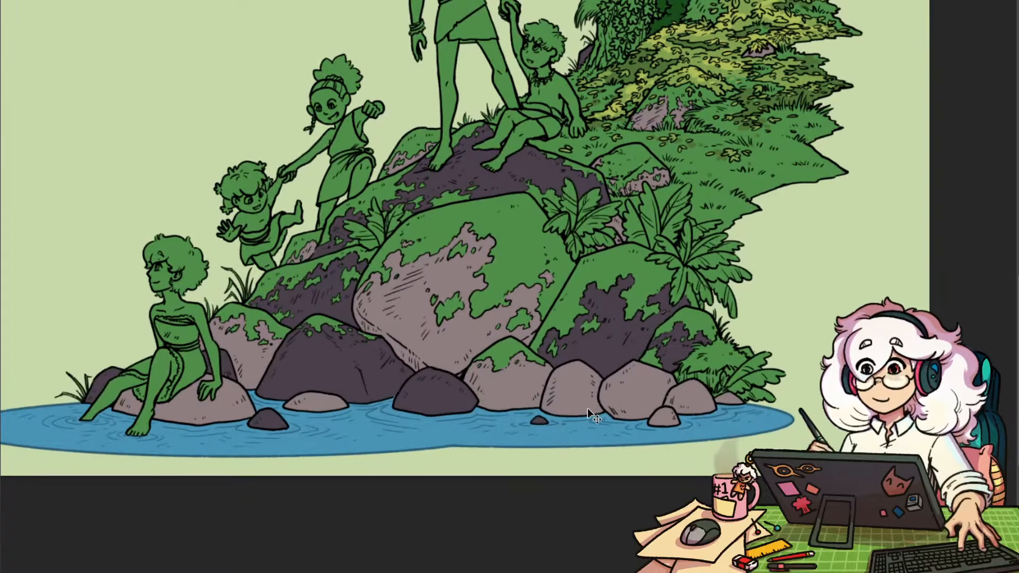
Fill the pointed waterline rock, selected boulders to its right and the rock among the hillside leaves with dark purple
{"action": "left_click", "coordinate": [513, 381]}
{"action": "mouse_move", "coordinate": [382, 353]}
{"action": "left_mouse_down"}
{"action": "mouse_move", "coordinate": [325, 409]}
{"action": "mouse_move", "coordinate": [400, 342]}
{"action": "mouse_move", "coordinate": [354, 422]}
{"action": "mouse_move", "coordinate": [355, 392]}
{"action": "mouse_move", "coordinate": [394, 355]}
{"action": "mouse_move", "coordinate": [362, 428]}
{"action": "mouse_move", "coordinate": [393, 386]}
{"action": "mouse_move", "coordinate": [409, 382]}
{"action": "mouse_move", "coordinate": [385, 433]}
{"action": "mouse_move", "coordinate": [438, 403]}
{"action": "mouse_move", "coordinate": [420, 368]}
{"action": "left_mouse_up"}
{"action": "left_click_drag", "start_coordinate": [440, 411], "coordinate": [398, 438]}
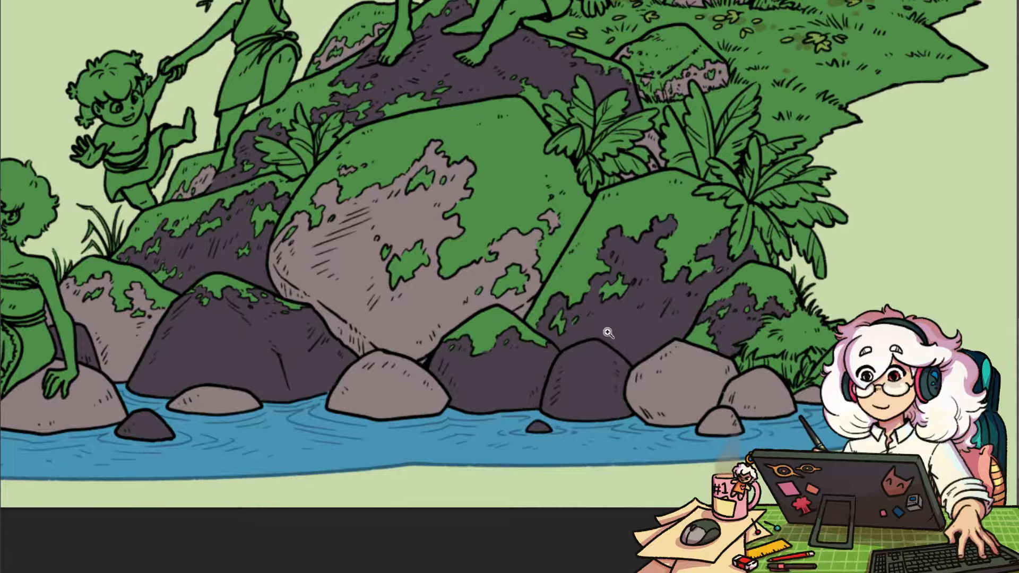
{"action": "left_click_drag", "start_coordinate": [608, 333], "coordinate": [578, 402]}
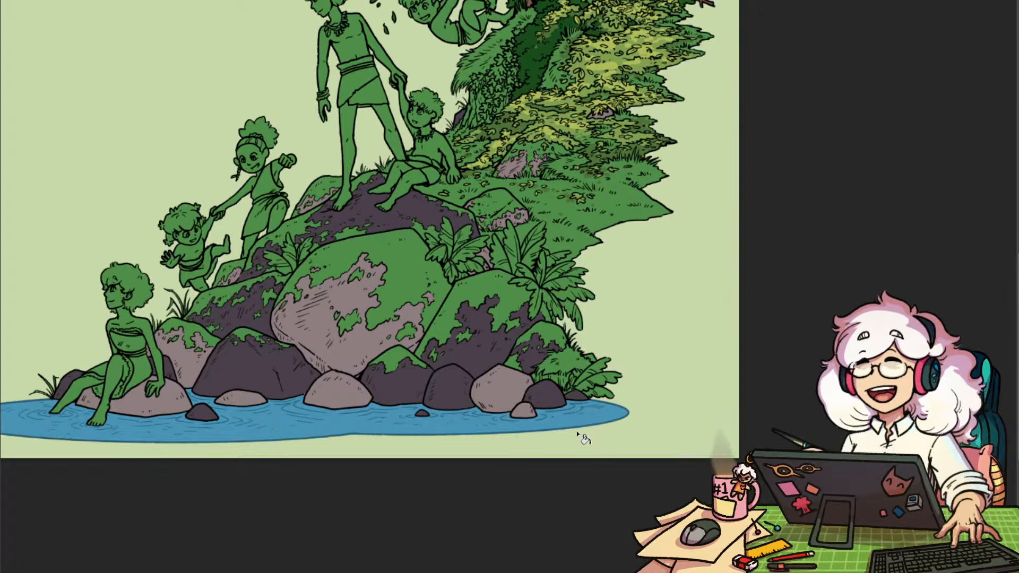
{"action": "mouse_move", "coordinate": [531, 390]}
{"action": "left_mouse_down"}
{"action": "mouse_move", "coordinate": [532, 411]}
{"action": "mouse_move", "coordinate": [548, 423]}
{"action": "mouse_move", "coordinate": [536, 429]}
{"action": "mouse_move", "coordinate": [546, 429]}
{"action": "mouse_move", "coordinate": [528, 426]}
{"action": "mouse_move", "coordinate": [549, 180]}
{"action": "left_mouse_up"}
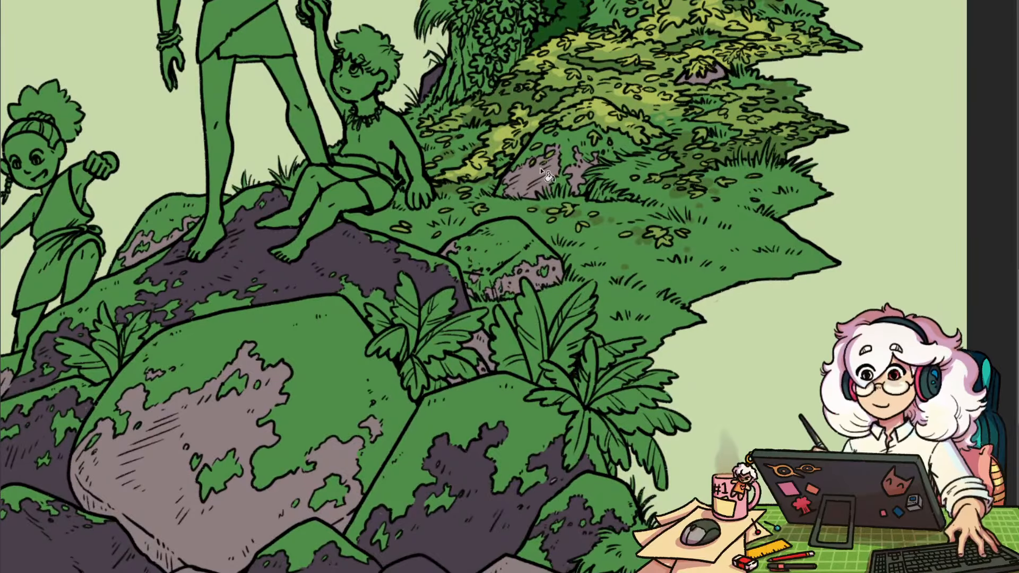
{"action": "left_click_drag", "start_coordinate": [610, 156], "coordinate": [512, 377]}
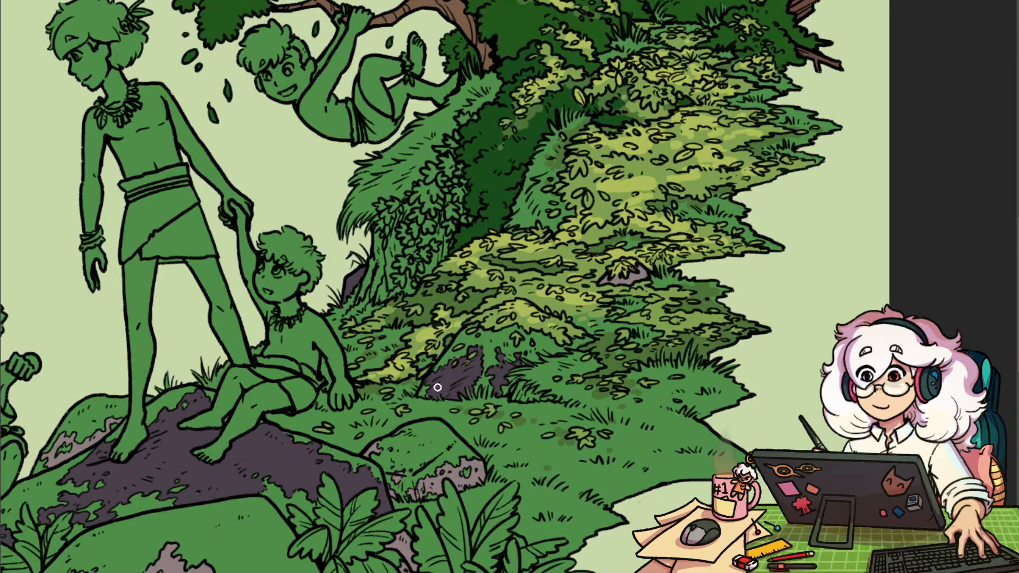
Open the dark rocks' solid fill colour for editing and try lighter reddish and brownish greys
{"action": "key", "text": "ctrl+0"}
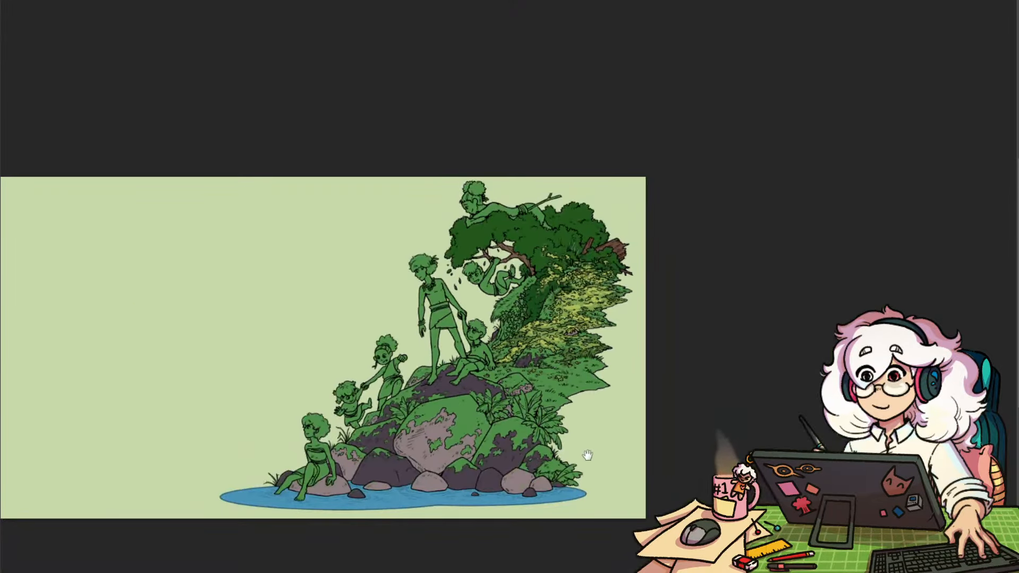
{"action": "left_click_drag", "start_coordinate": [672, 395], "coordinate": [670, 396]}
{"action": "key", "text": "alt+F9"}
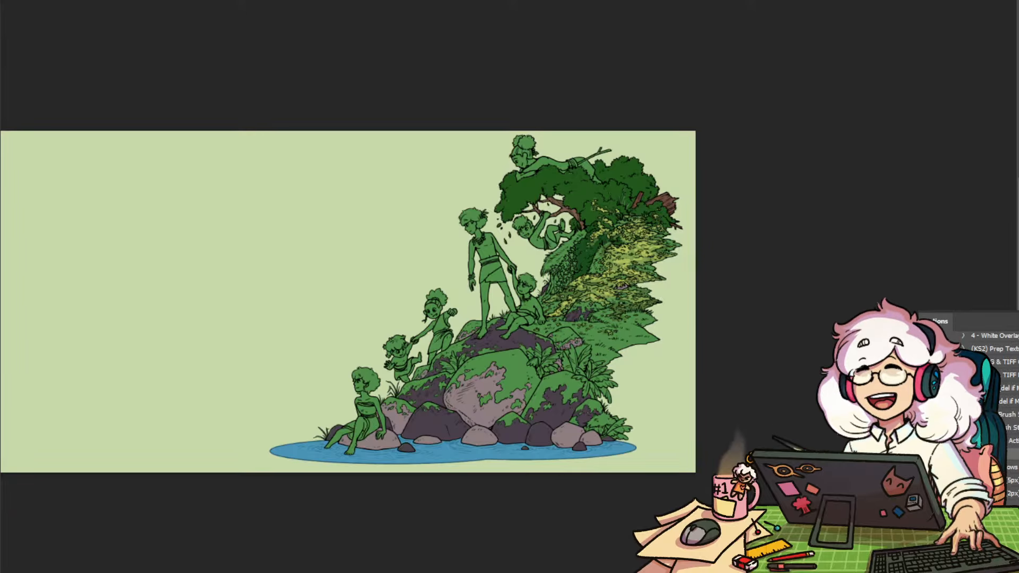
{"action": "left_click", "coordinate": [570, 434]}
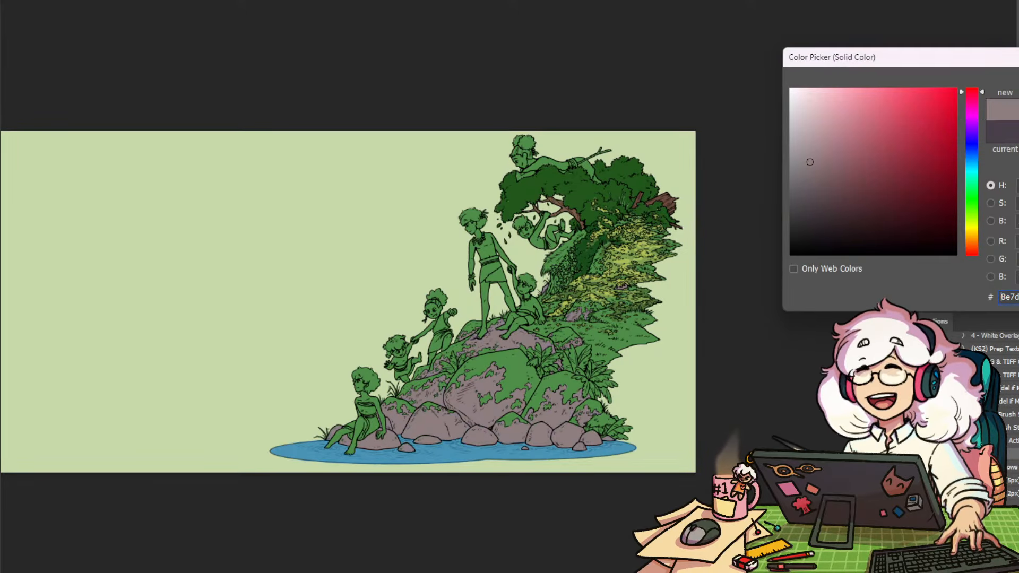
{"action": "left_click", "coordinate": [815, 177]}
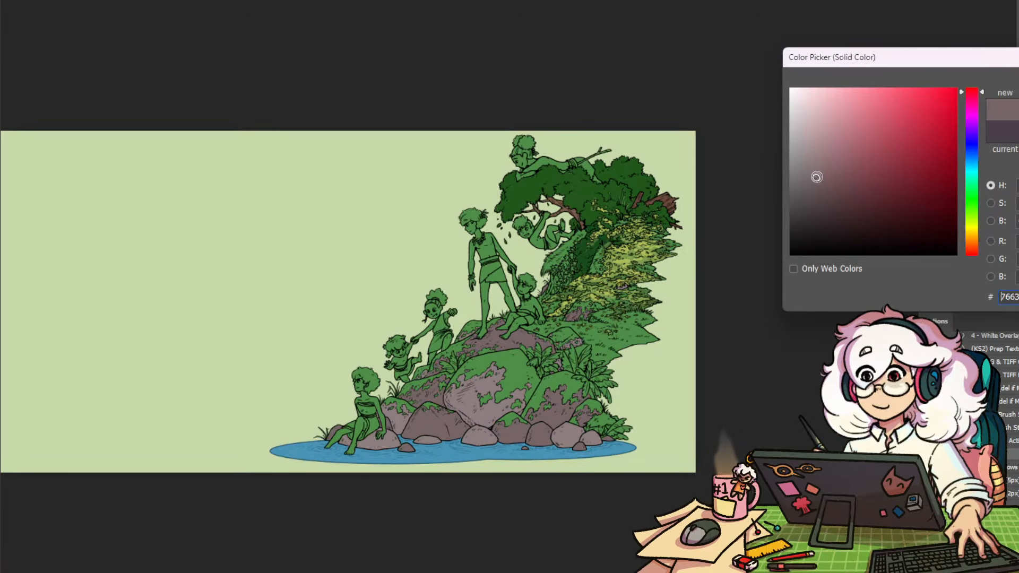
{"action": "mouse_move", "coordinate": [815, 172]}
{"action": "left_mouse_down"}
{"action": "mouse_move", "coordinate": [800, 188]}
{"action": "mouse_move", "coordinate": [811, 183]}
{"action": "left_mouse_up"}
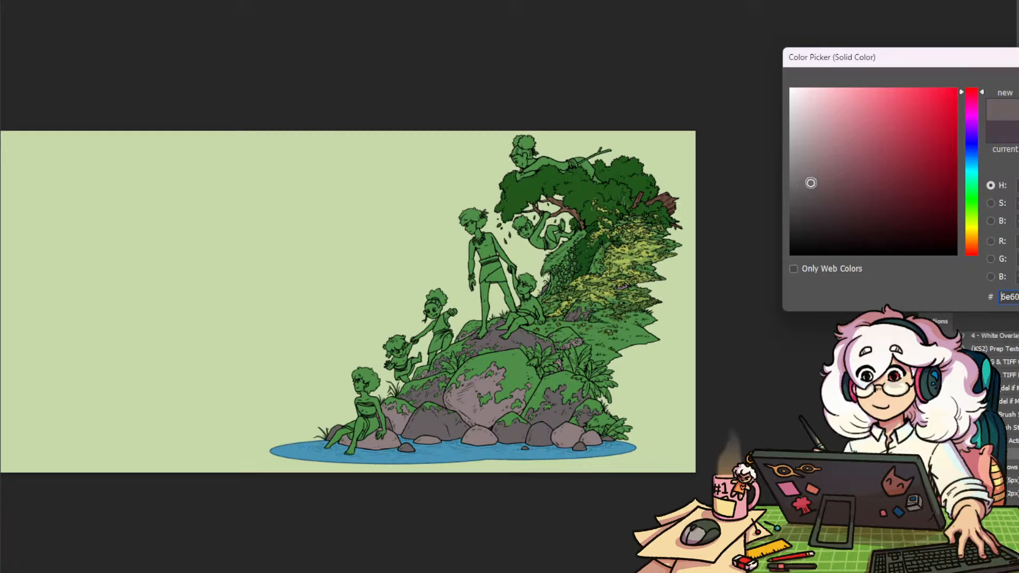
{"action": "left_click", "coordinate": [971, 247]}
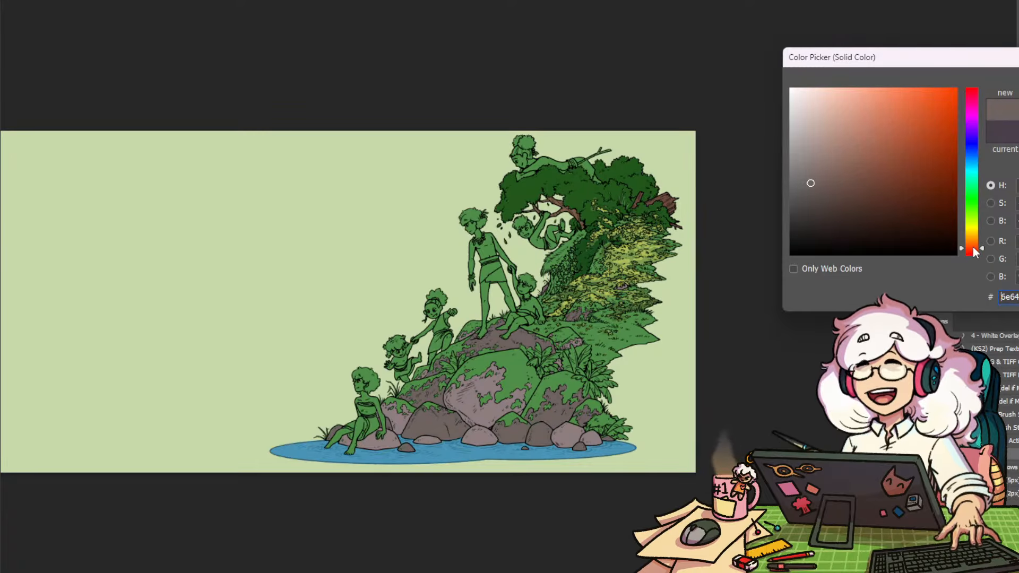
{"action": "left_click", "coordinate": [973, 92]}
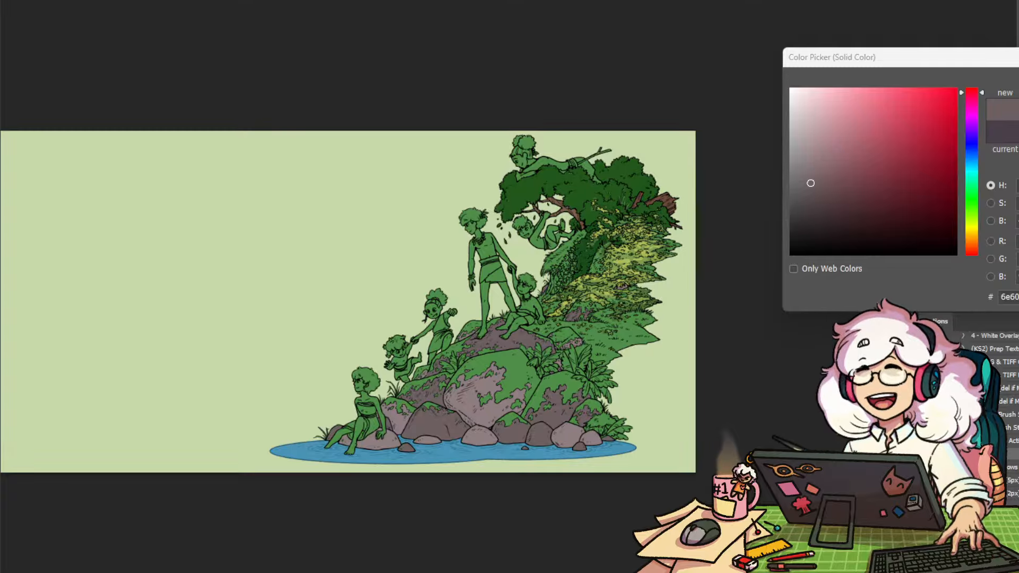
{"action": "left_click", "coordinate": [976, 95]}
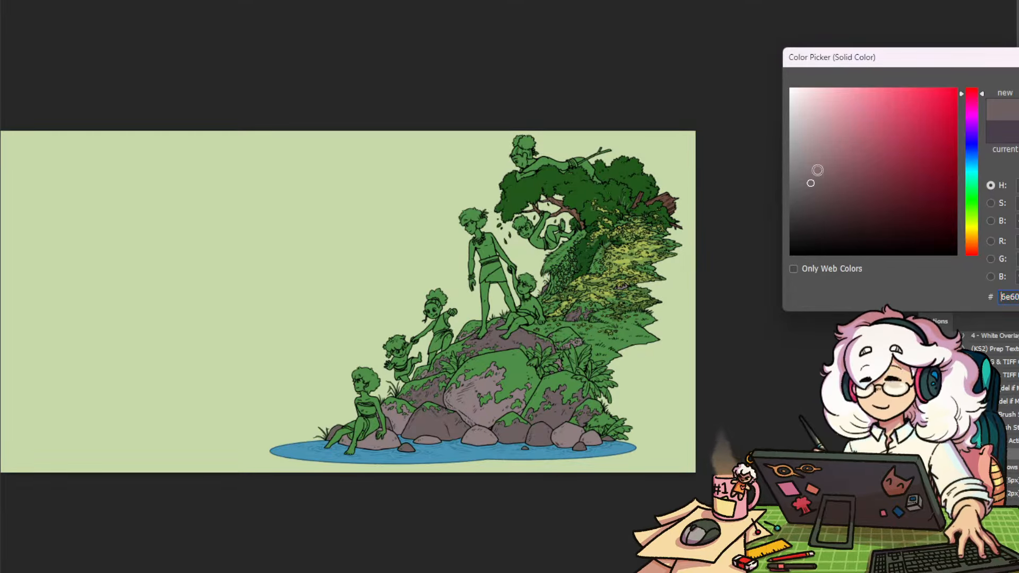
{"action": "left_click_drag", "start_coordinate": [804, 184], "coordinate": [806, 185]}
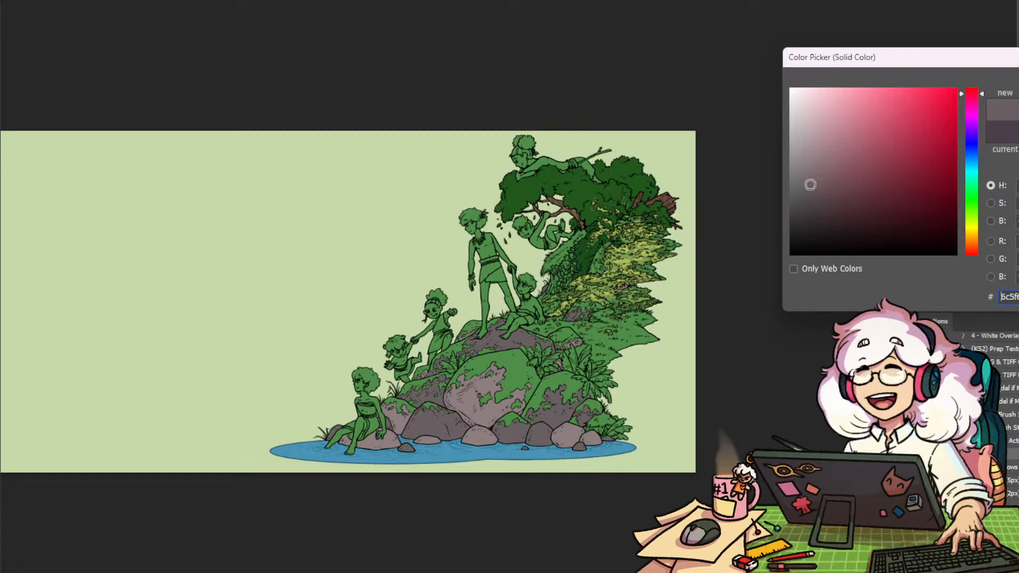
{"action": "left_click", "coordinate": [809, 193]}
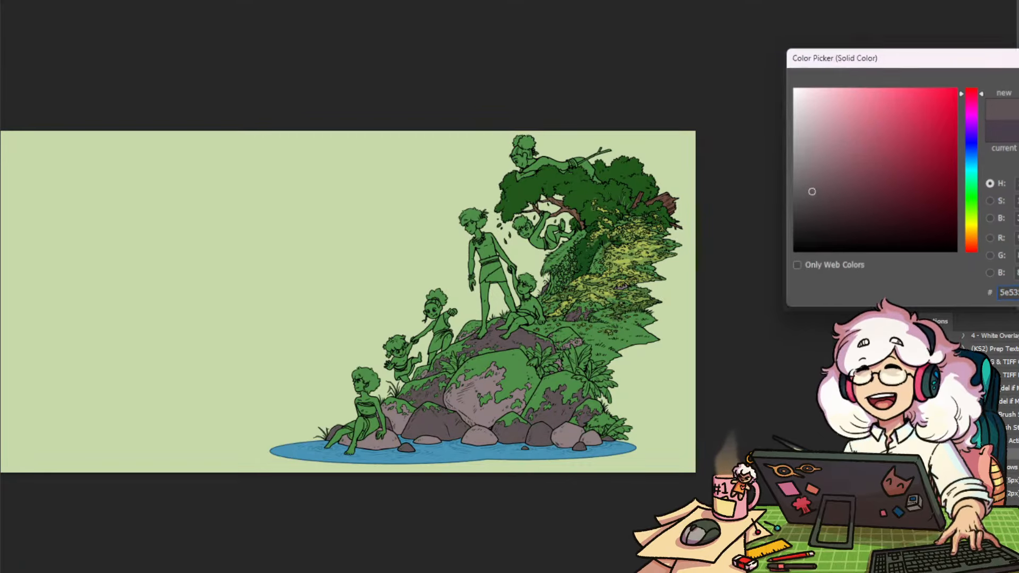
Try blue-violet 494462 for the dark rocks' fill and restore the original purple
{"action": "left_click_drag", "start_coordinate": [849, 57], "coordinate": [819, 35]}
{"action": "left_click", "coordinate": [943, 117]}
{"action": "left_click", "coordinate": [812, 168]}
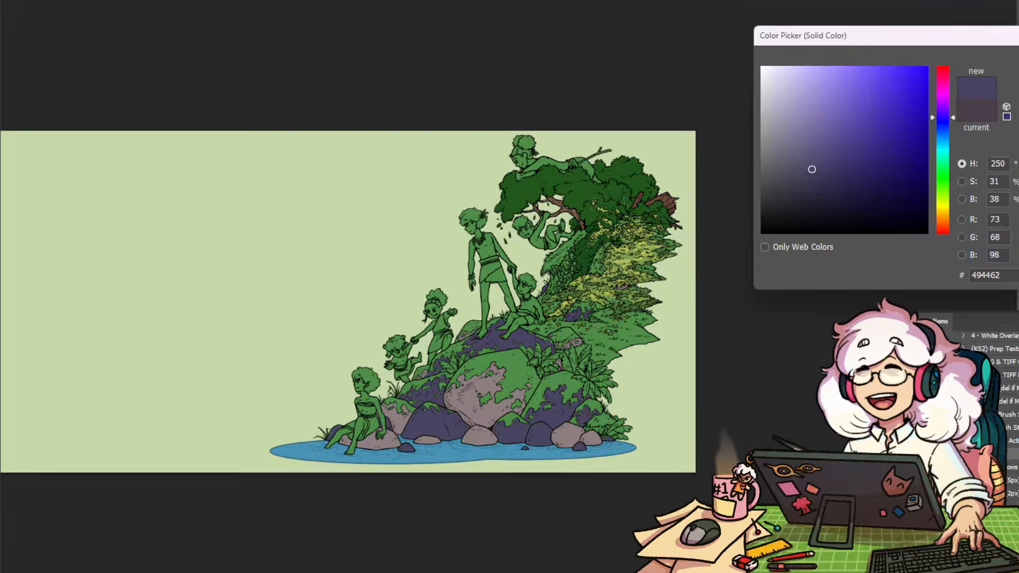
{"action": "left_click", "coordinate": [976, 111]}
{"action": "left_click_drag", "start_coordinate": [913, 36], "coordinate": [1002, 91]}
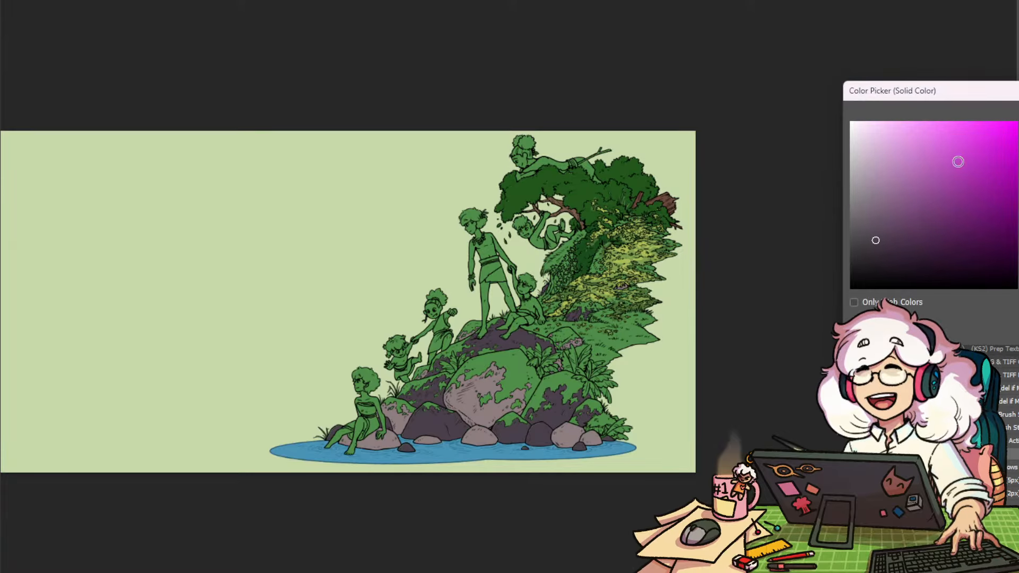
Set the dark rocks' fill to a lighter, desaturated purple-grey
{"action": "left_click", "coordinate": [874, 214]}
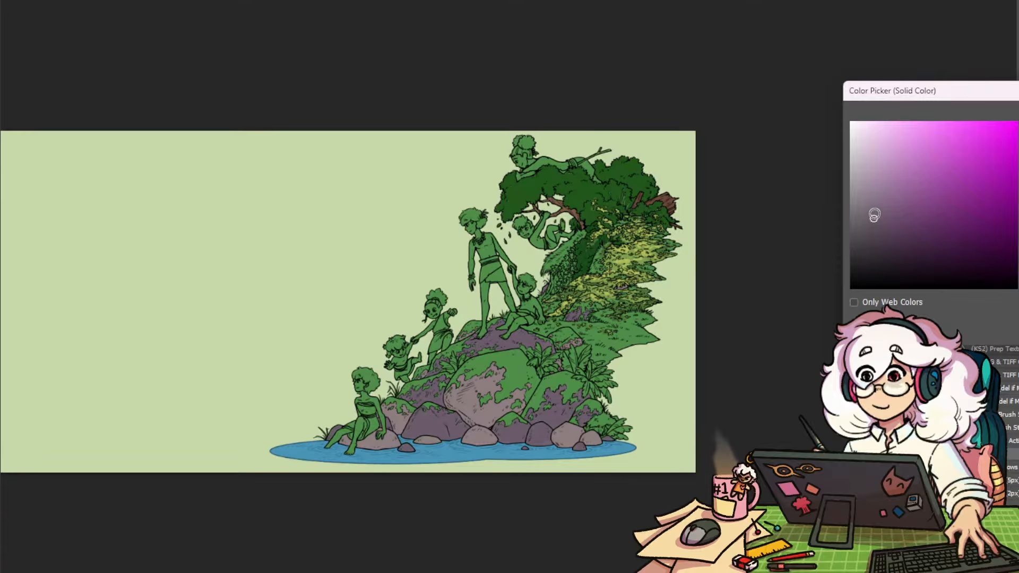
{"action": "left_click_drag", "start_coordinate": [874, 214], "coordinate": [880, 213]}
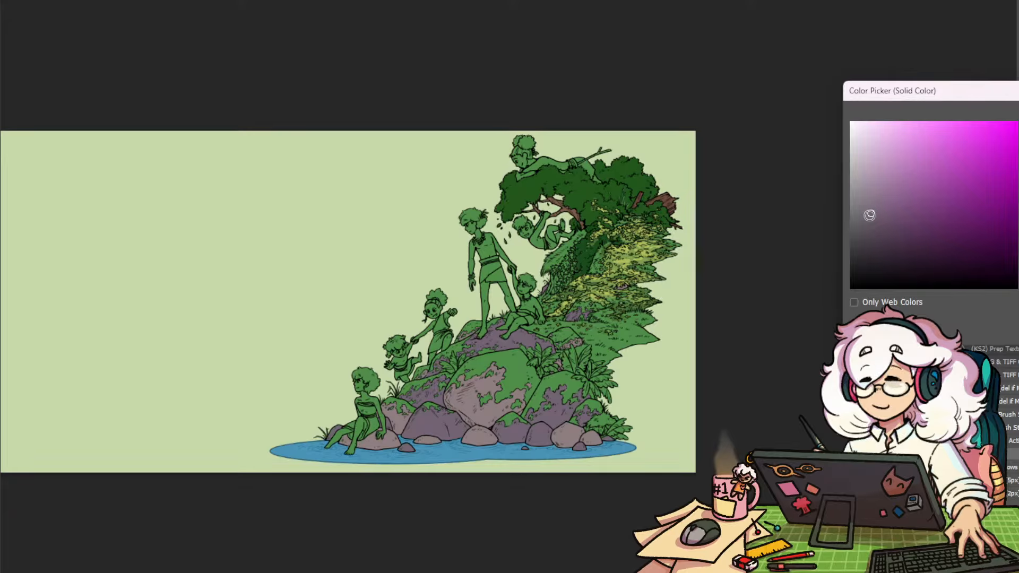
{"action": "left_click_drag", "start_coordinate": [866, 215], "coordinate": [864, 214]}
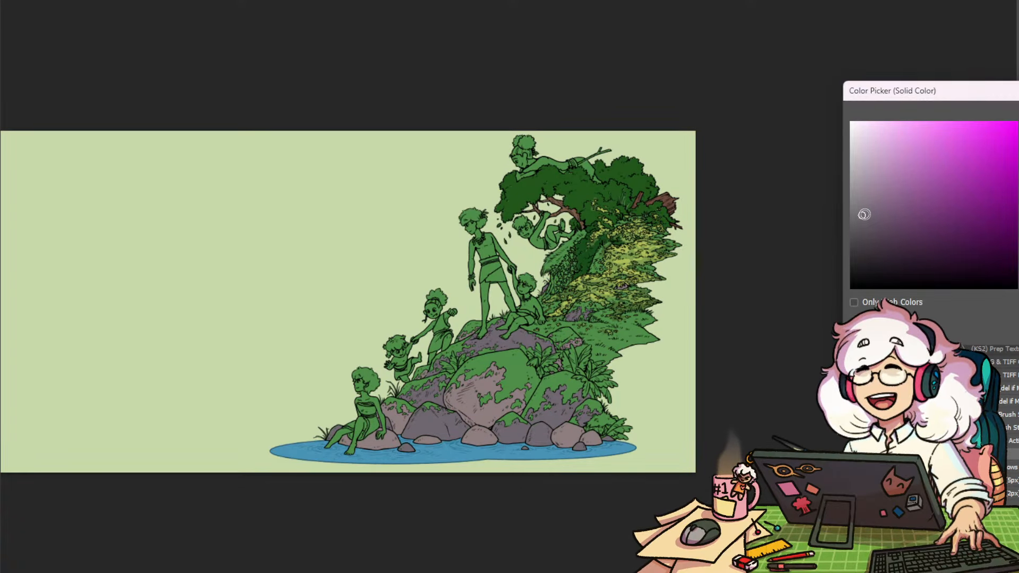
{"action": "key", "text": "Return"}
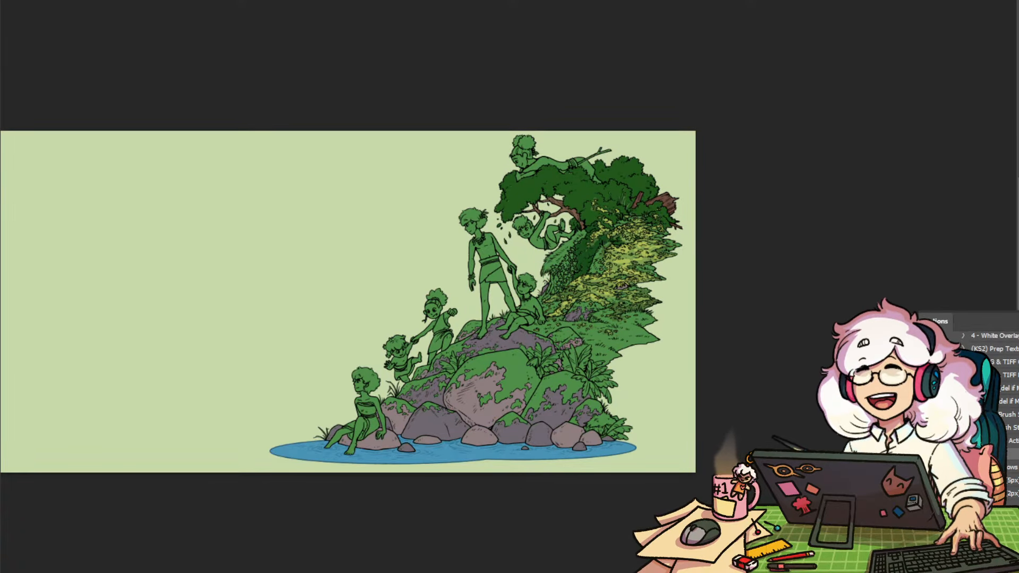
Change the light rocks' solid fill to a slightly darker, less saturated warm grey
{"action": "double_click", "coordinate": [1017, 240]}
{"action": "left_click", "coordinate": [863, 195]}
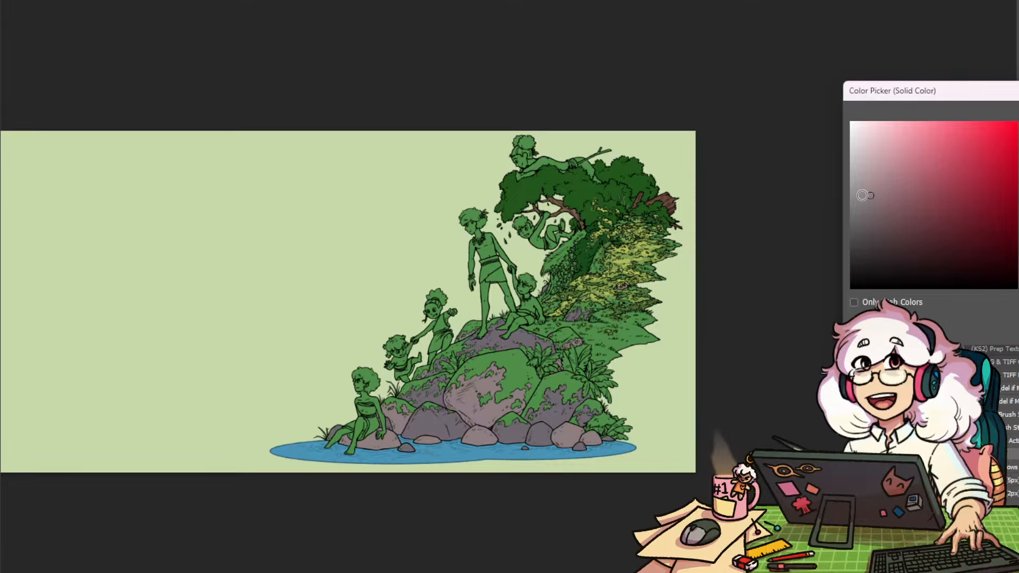
{"action": "left_click_drag", "start_coordinate": [861, 201], "coordinate": [862, 205]}
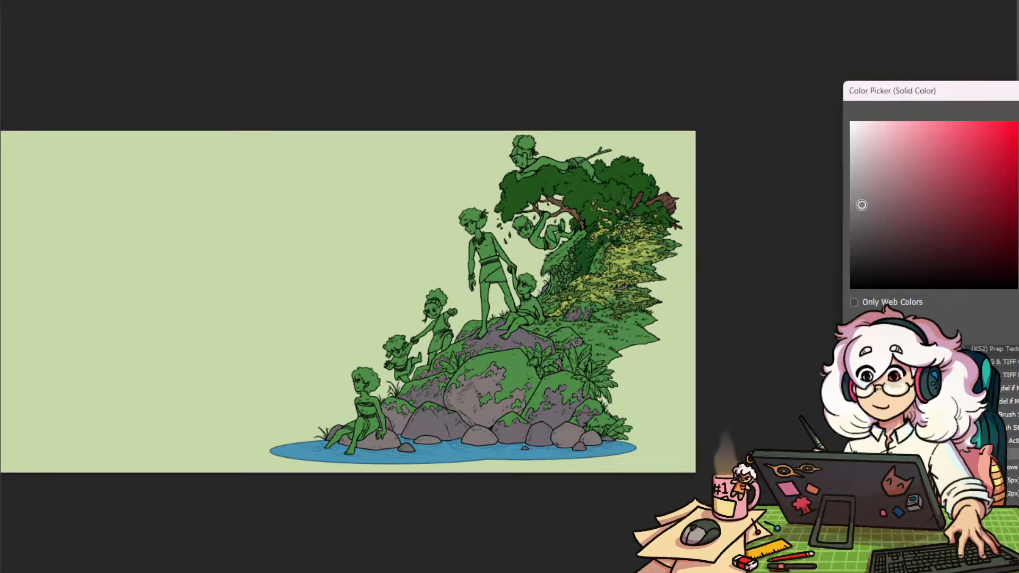
{"action": "key", "text": "Return"}
Fill the moss on the largest boulder, the two mossy rocks to its right and the pointed waterline rock with olive green
{"action": "left_click_drag", "start_coordinate": [695, 324], "coordinate": [767, 344]}
{"action": "left_click_drag", "start_coordinate": [550, 408], "coordinate": [708, 364]}
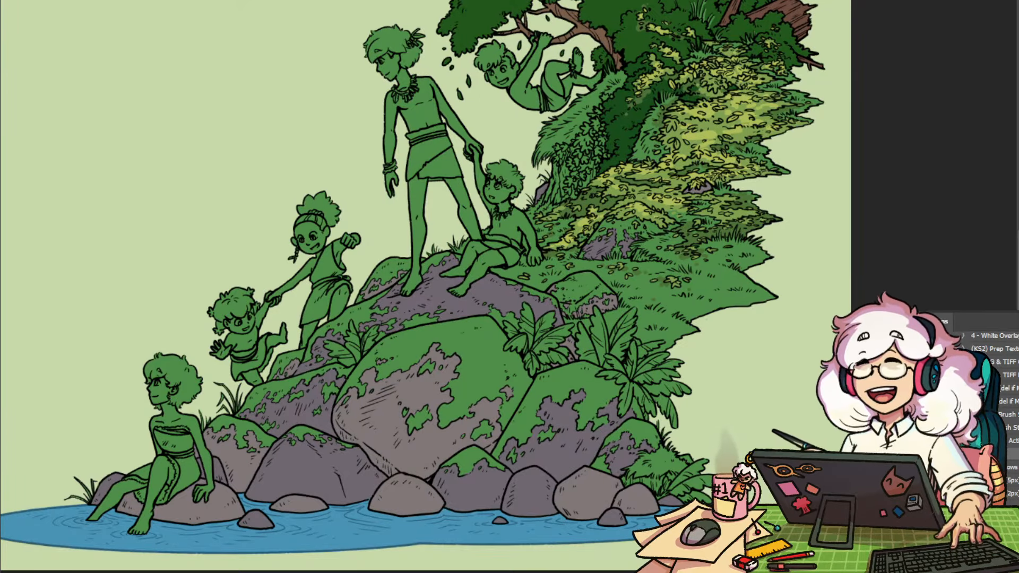
{"action": "scroll", "coordinate": [455, 403], "scroll_direction": "up", "scroll_amount": 2}
{"action": "key", "text": "g"}
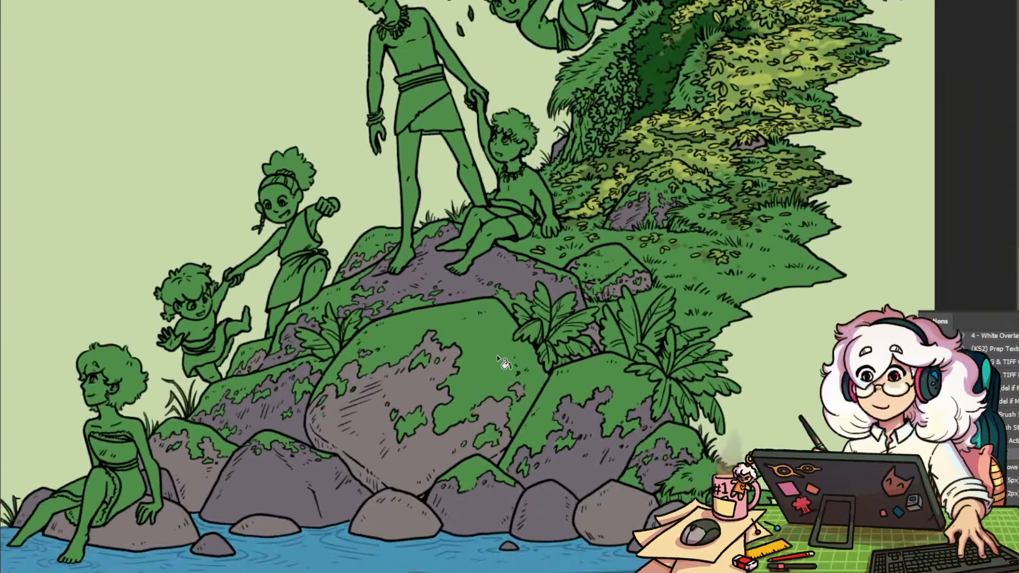
{"action": "left_click", "coordinate": [498, 357]}
{"action": "key", "text": "b"}
{"action": "left_click", "coordinate": [411, 432]}
{"action": "left_click", "coordinate": [577, 391]}
{"action": "left_click", "coordinate": [491, 473]}
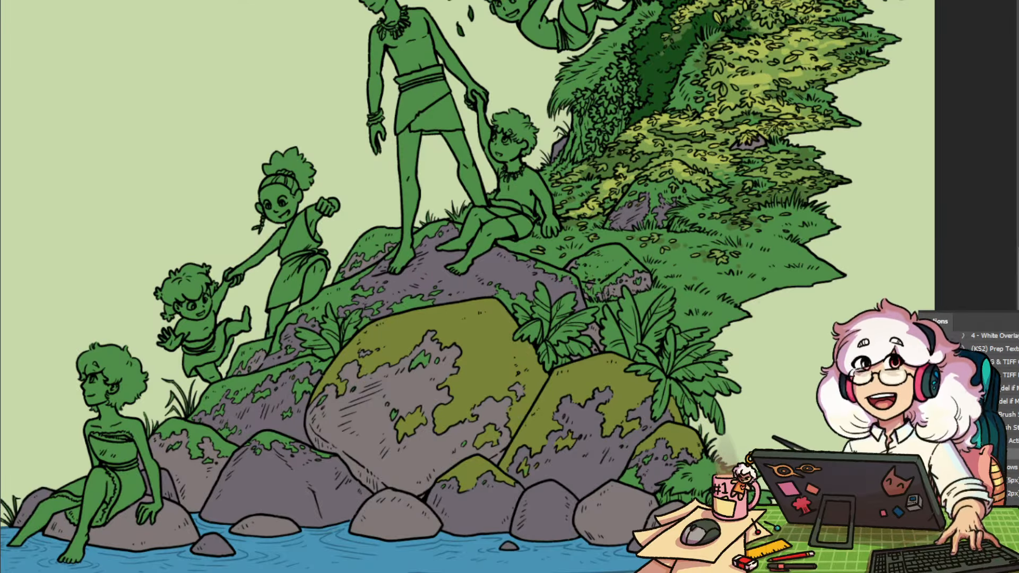
{"action": "left_click_drag", "start_coordinate": [783, 440], "coordinate": [744, 425]}
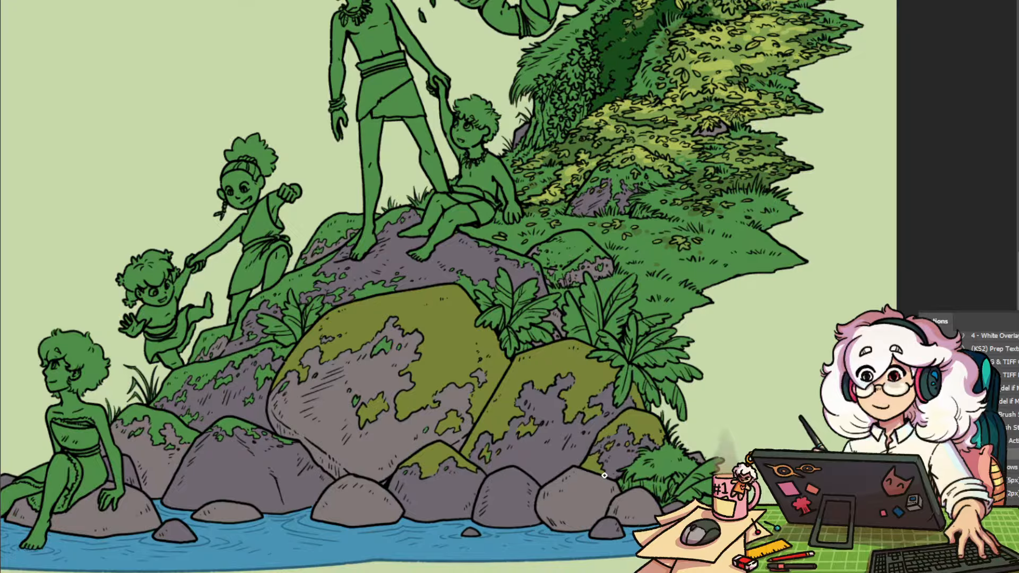
Fill the moss on the waterline and sloping rocks on the seated child's side of the largest boulder with olive green
{"action": "mouse_move", "coordinate": [636, 459]}
{"action": "left_mouse_down"}
{"action": "mouse_move", "coordinate": [582, 497]}
{"action": "mouse_move", "coordinate": [640, 456]}
{"action": "left_mouse_up"}
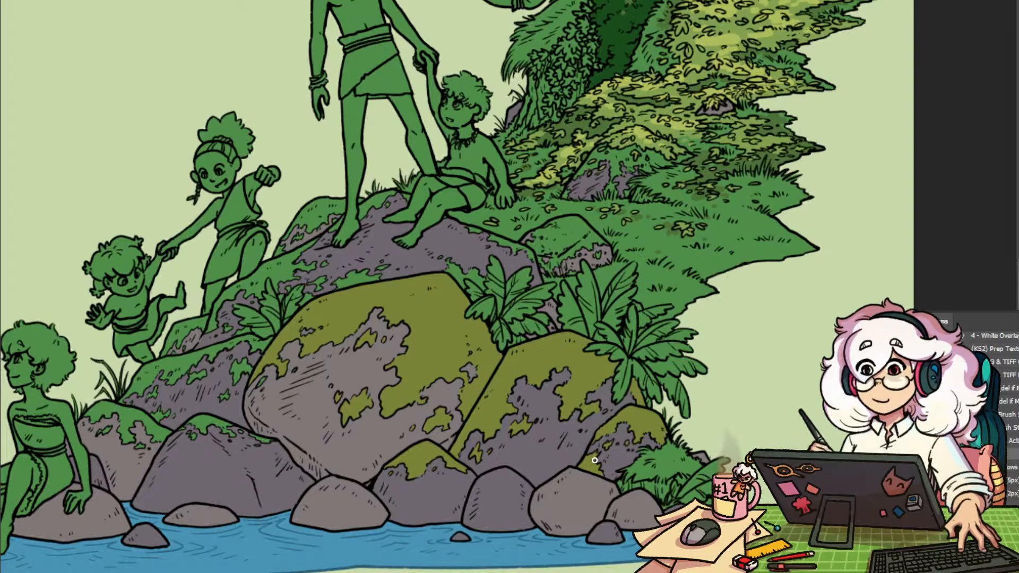
{"action": "left_click_drag", "start_coordinate": [456, 451], "coordinate": [743, 403]}
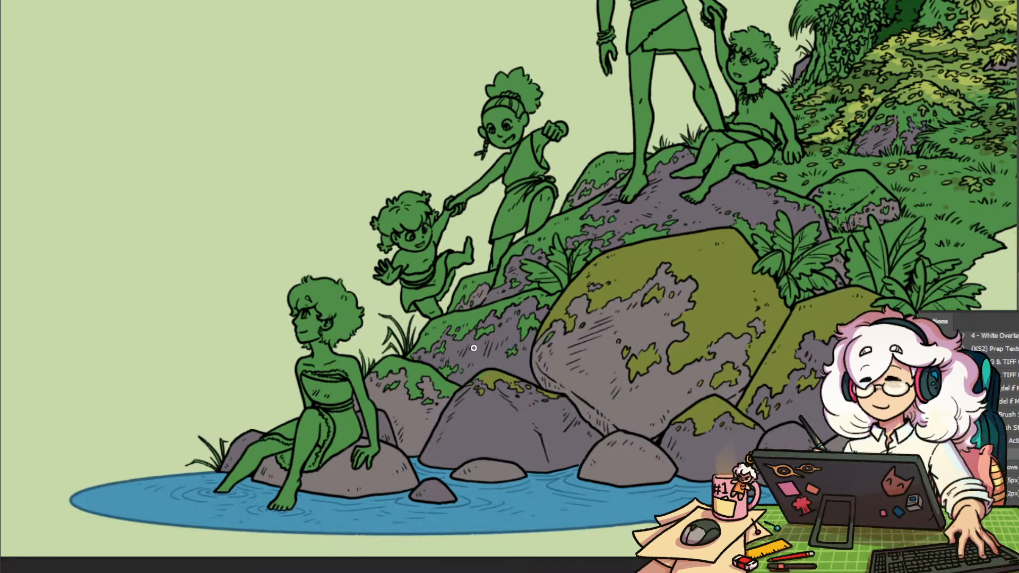
{"action": "left_click", "coordinate": [451, 391]}
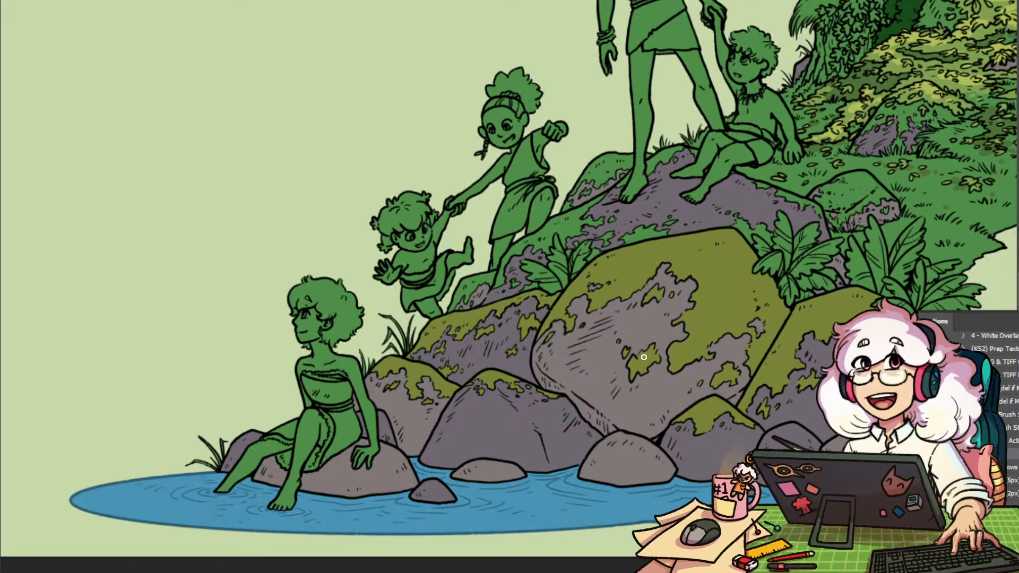
{"action": "left_click_drag", "start_coordinate": [675, 297], "coordinate": [636, 321]}
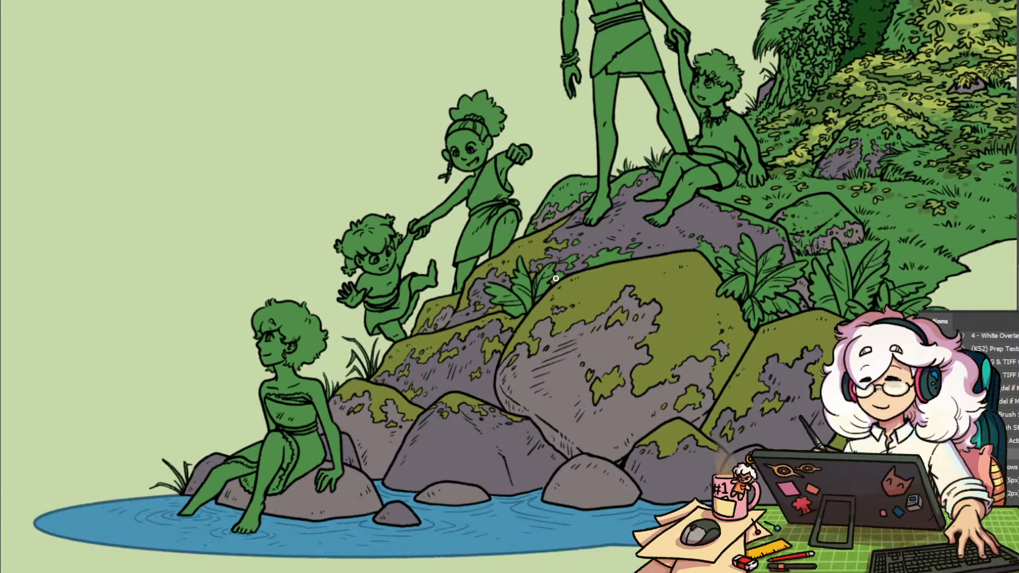
Fill the moss on the top boulder under the standing figure, the small rock beside it and the rock on the grassy hillside with olive green
{"action": "left_click_drag", "start_coordinate": [539, 256], "coordinate": [414, 338]}
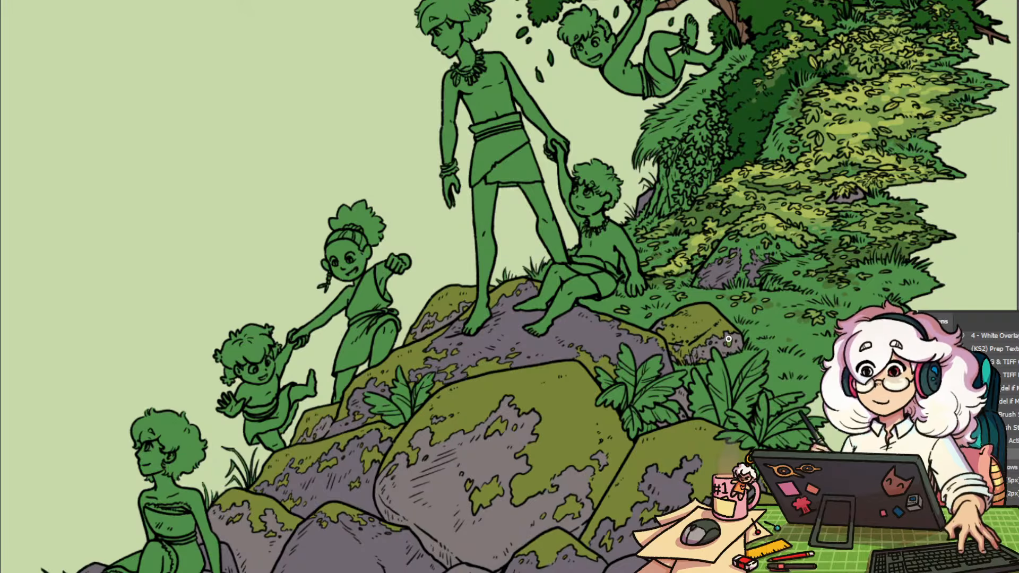
{"action": "left_click_drag", "start_coordinate": [743, 379], "coordinate": [620, 357]}
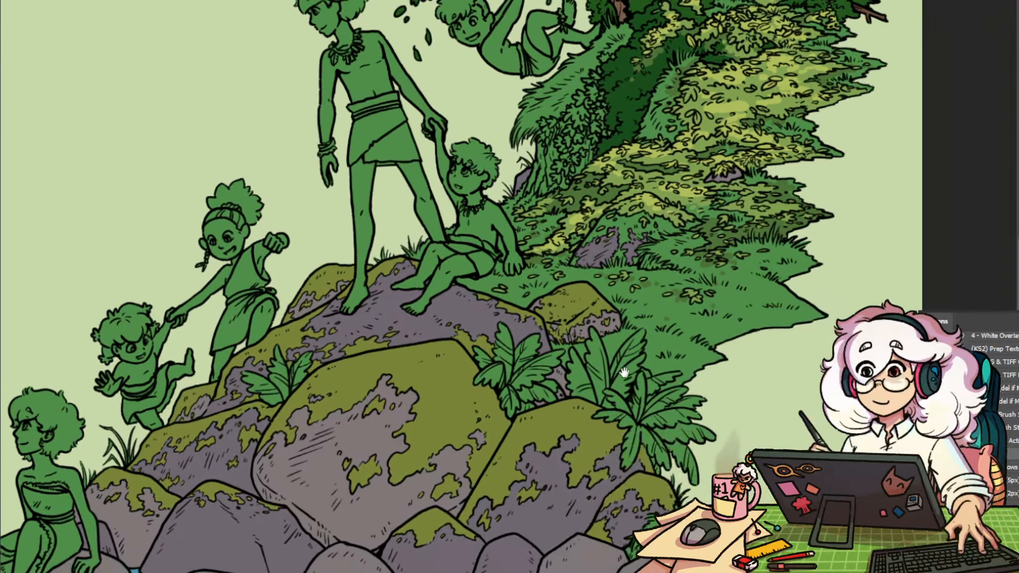
{"action": "scroll", "coordinate": [657, 212], "scroll_direction": "up", "scroll_amount": 2}
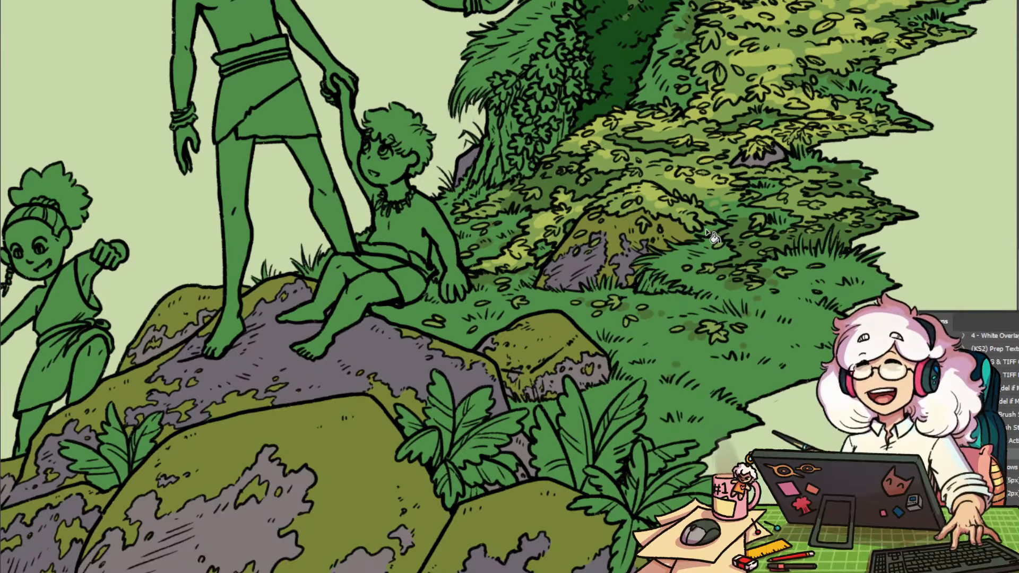
{"action": "scroll", "coordinate": [717, 225], "scroll_direction": "down", "scroll_amount": 4}
{"action": "left_click_drag", "start_coordinate": [727, 222], "coordinate": [752, 271]}
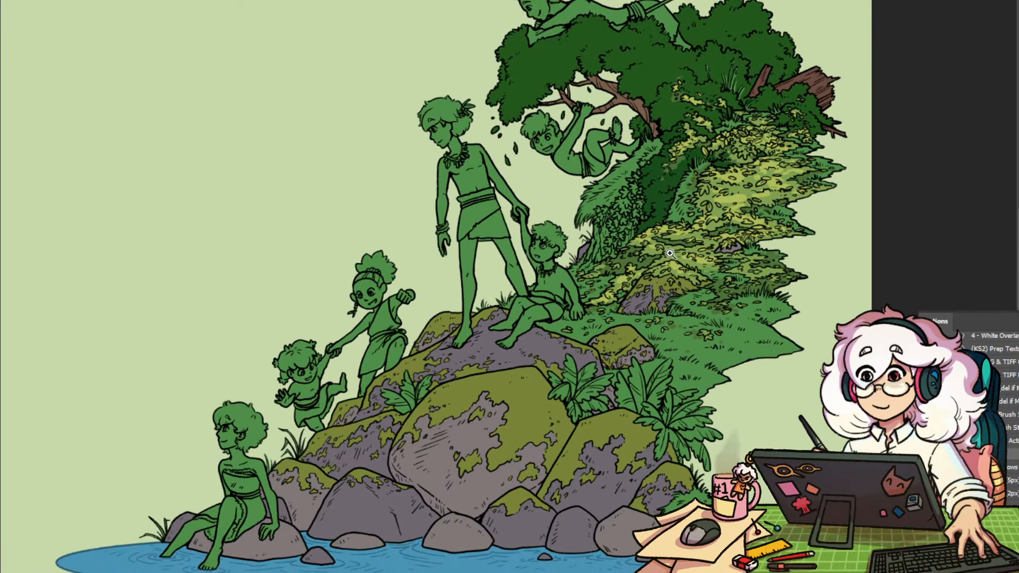
{"action": "scroll", "coordinate": [592, 343], "scroll_direction": "down", "scroll_amount": 1}
{"action": "left_click_drag", "start_coordinate": [592, 343], "coordinate": [714, 289]}
{"action": "left_click_drag", "start_coordinate": [639, 288], "coordinate": [594, 335]}
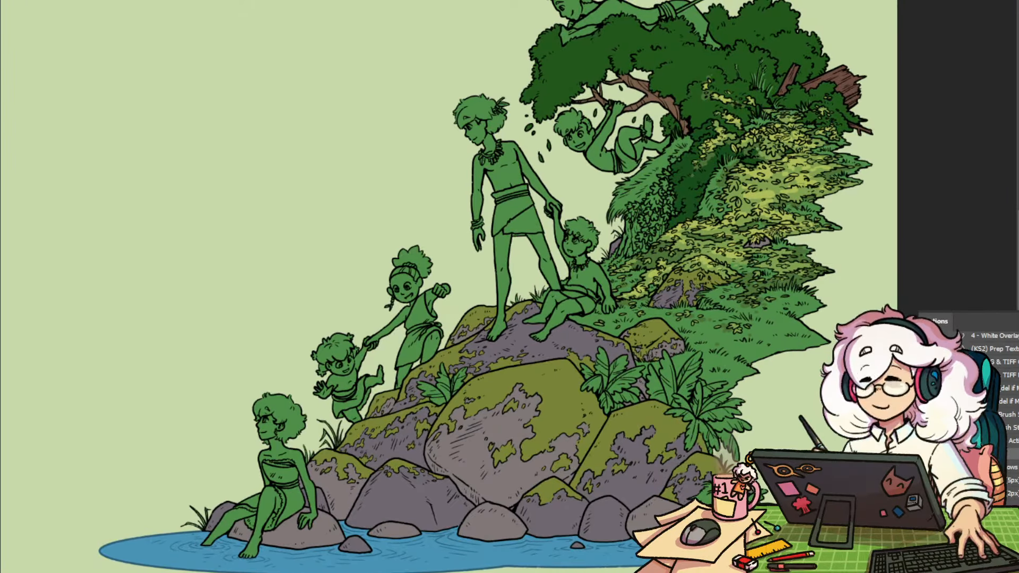
Change the moss's solid fill to a darker, muted green, trying greens sampled from the grass, hillside and tree foliage
{"action": "double_click", "coordinate": [1014, 340]}
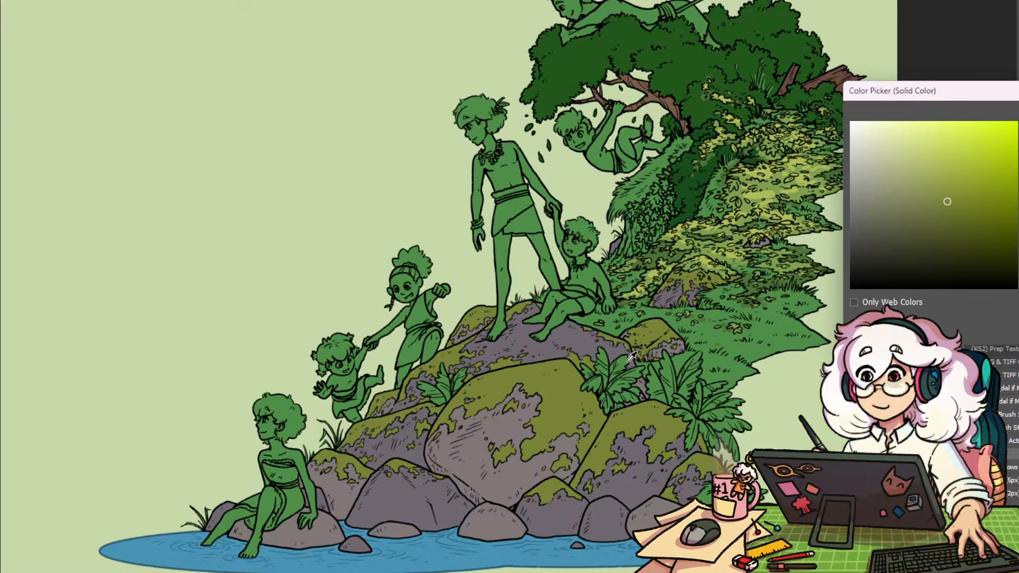
{"action": "left_click", "coordinate": [618, 327]}
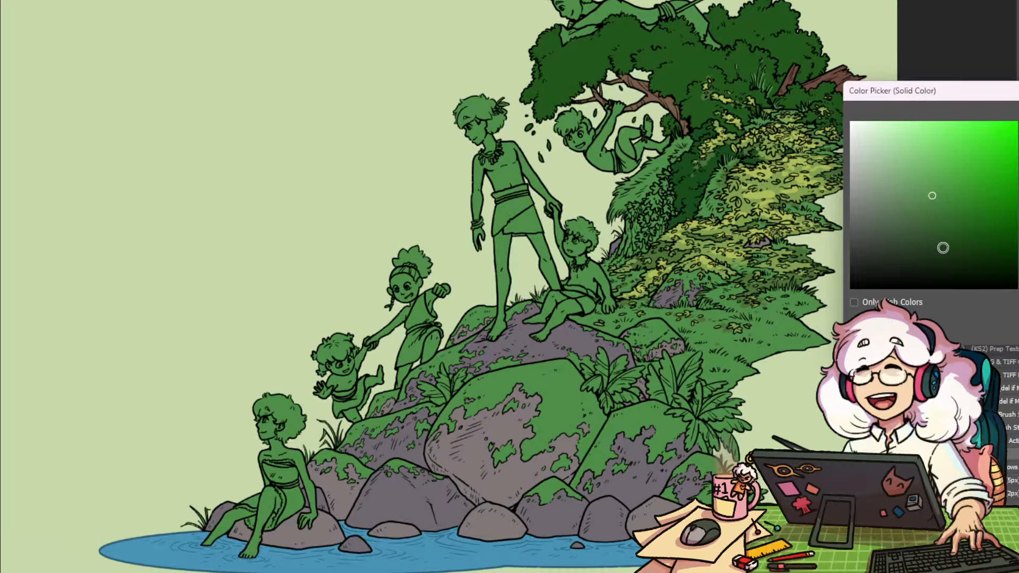
{"action": "left_click", "coordinate": [935, 203]}
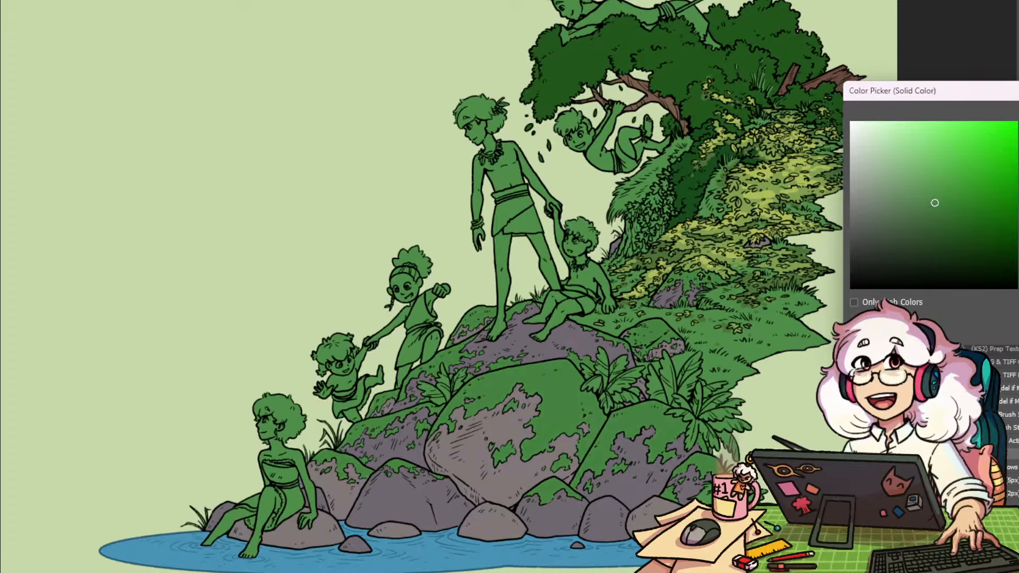
{"action": "left_click", "coordinate": [776, 263]}
{"action": "left_click", "coordinate": [754, 286]}
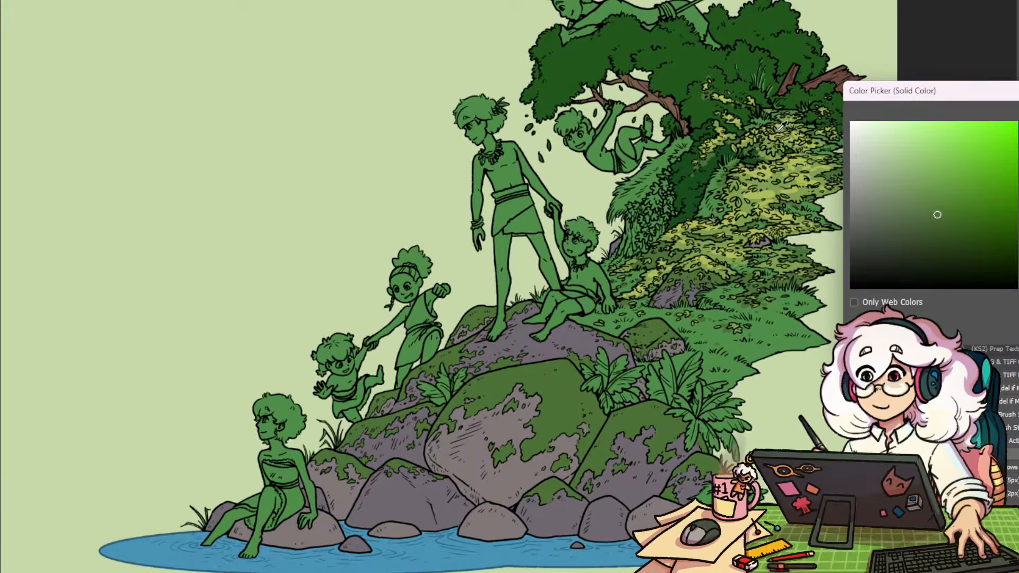
{"action": "left_click", "coordinate": [702, 115]}
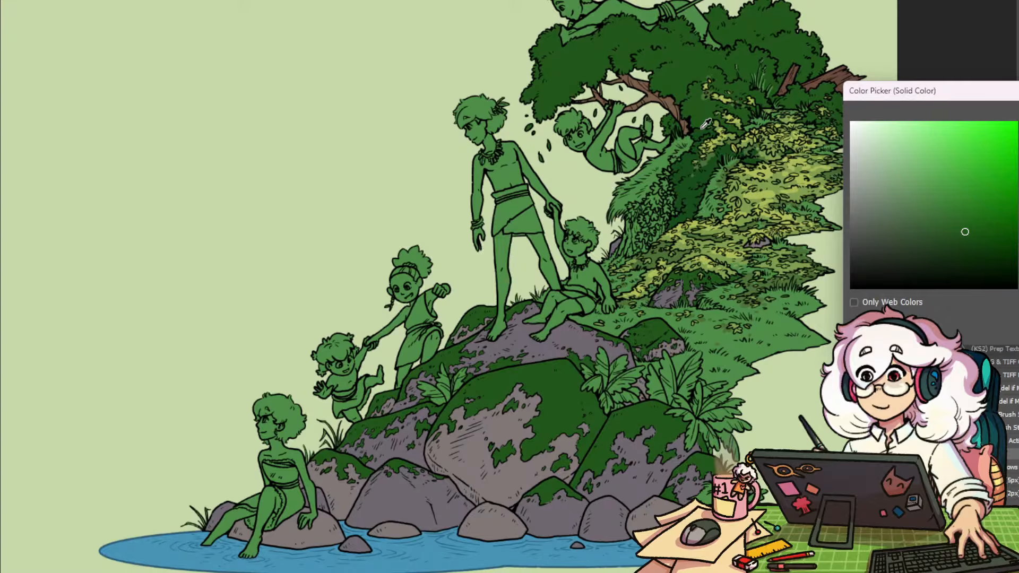
{"action": "left_click", "coordinate": [683, 161]}
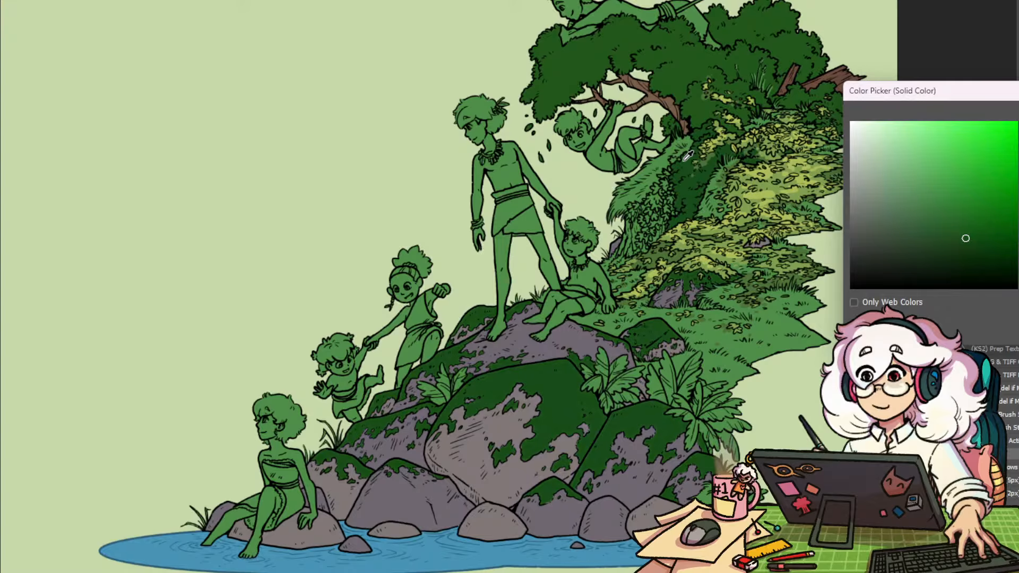
{"action": "left_click", "coordinate": [720, 333]}
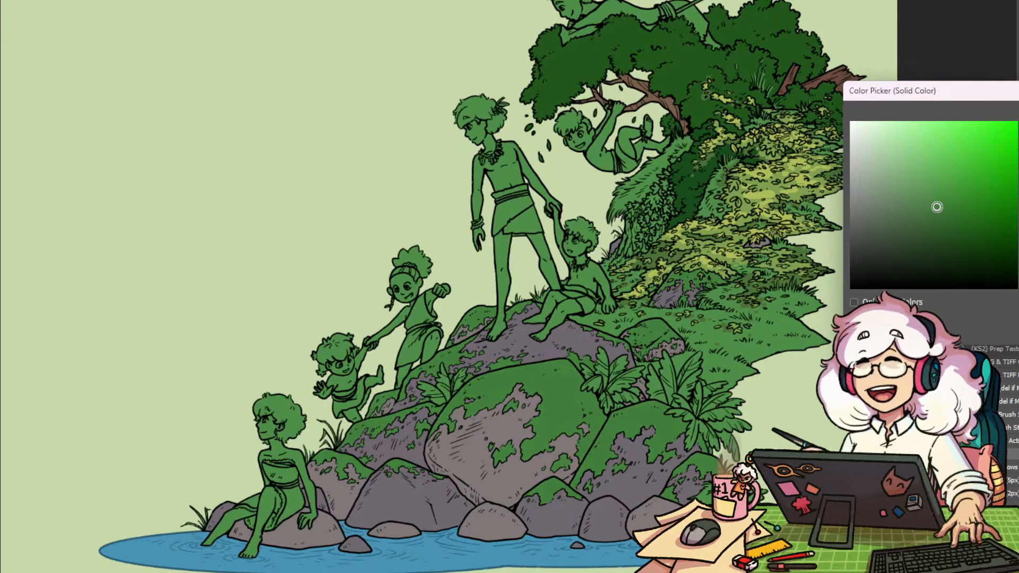
{"action": "left_click", "coordinate": [934, 214]}
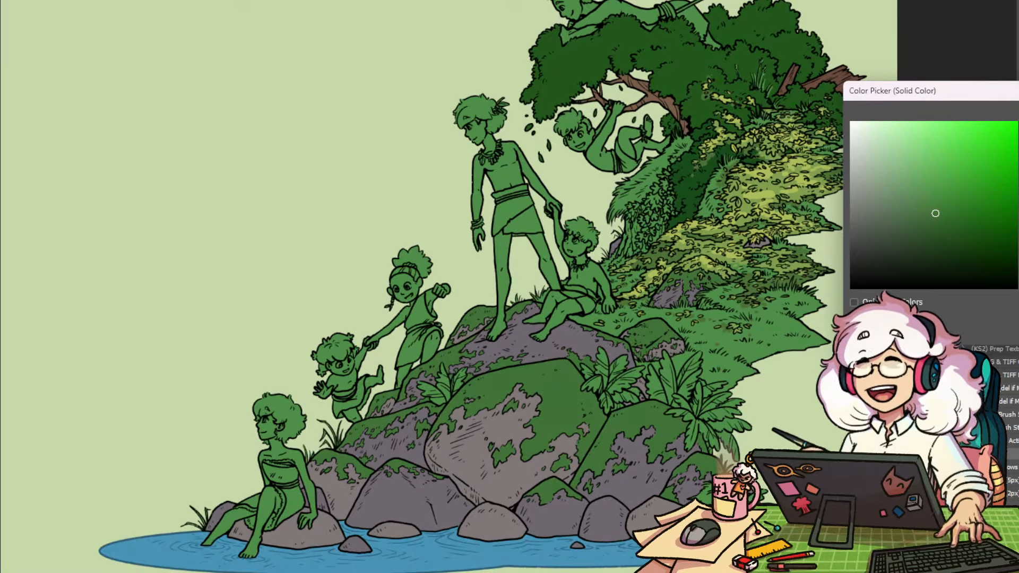
{"action": "left_click", "coordinate": [931, 221]}
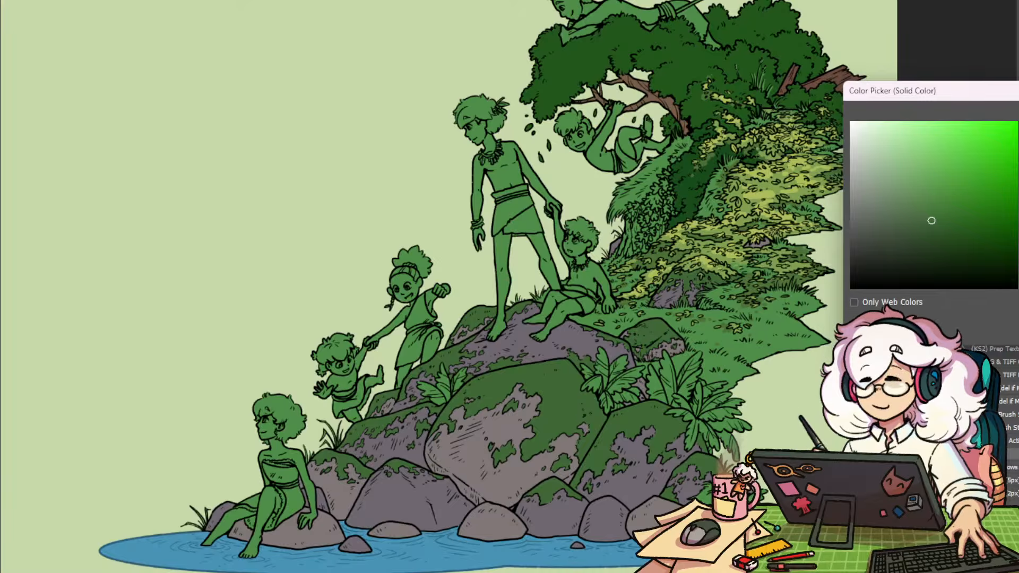
{"action": "left_click", "coordinate": [946, 221]}
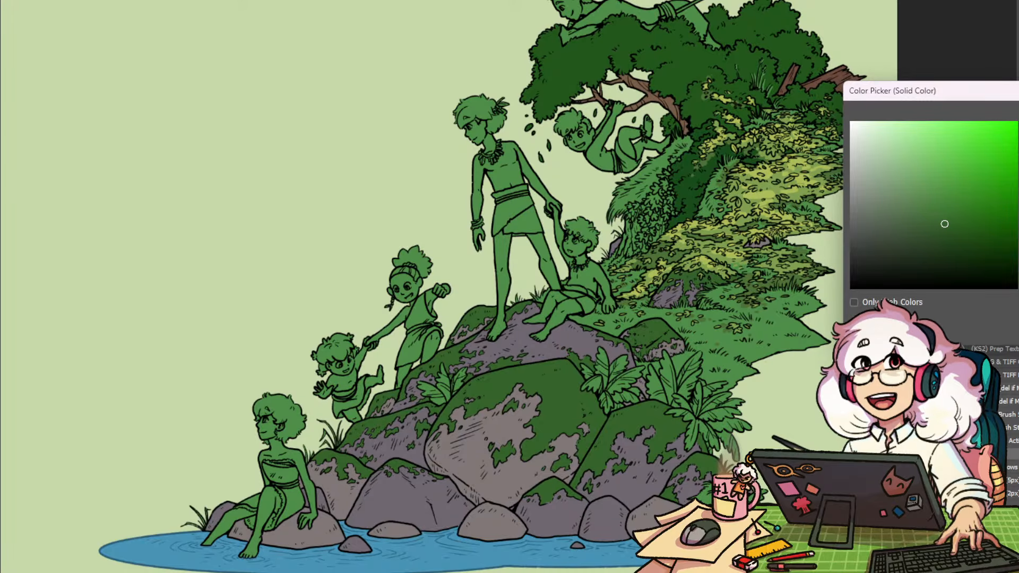
{"action": "key", "text": "Return"}
Check the moss colour against the water, rocks, grassy hillside and tree foliage across the illustration
{"action": "left_click_drag", "start_coordinate": [1017, 300], "coordinate": [1016, 279]}
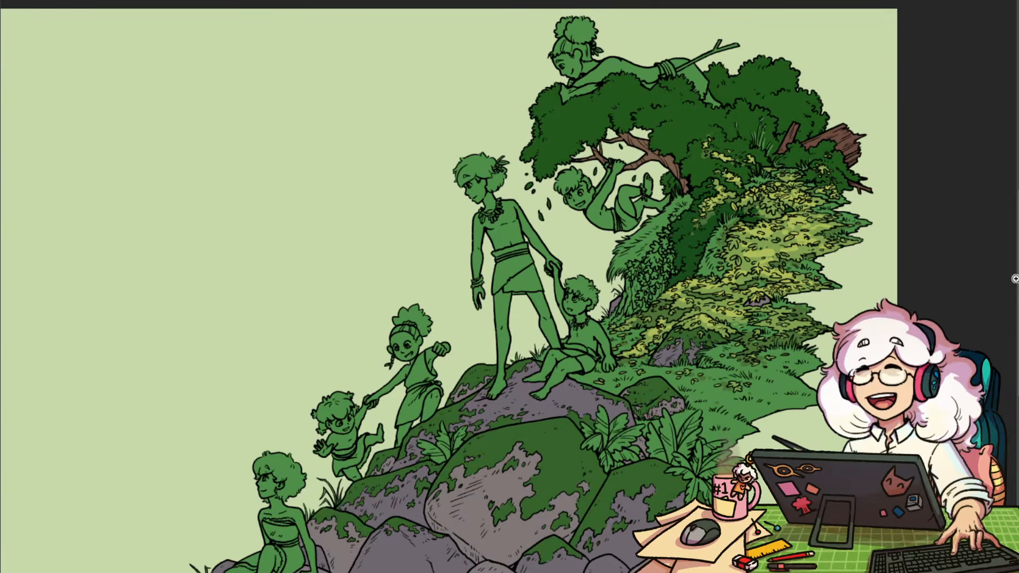
{"action": "left_click_drag", "start_coordinate": [674, 371], "coordinate": [667, 242]}
{"action": "left_click_drag", "start_coordinate": [704, 290], "coordinate": [683, 295]}
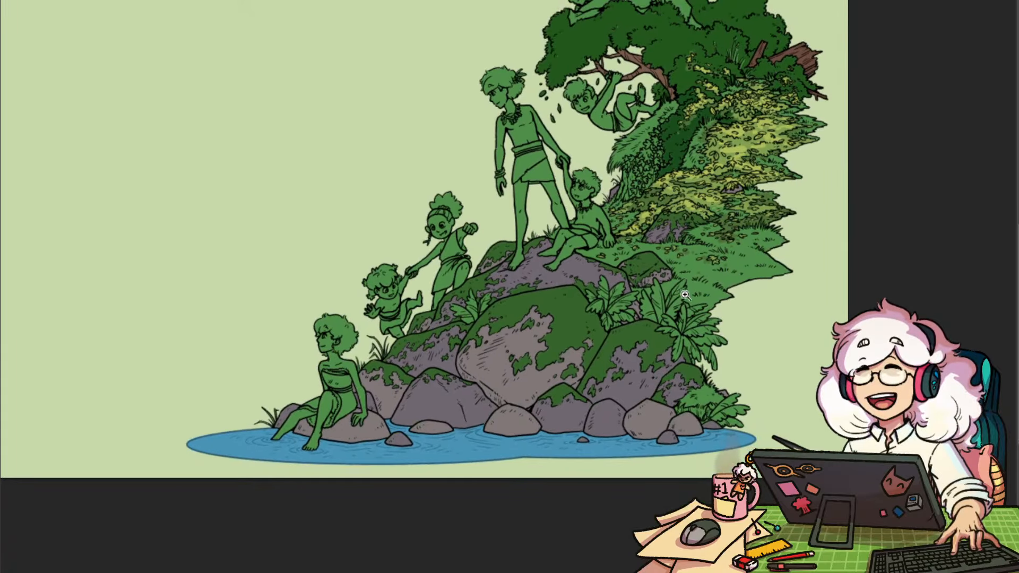
{"action": "left_click_drag", "start_coordinate": [505, 376], "coordinate": [551, 368]}
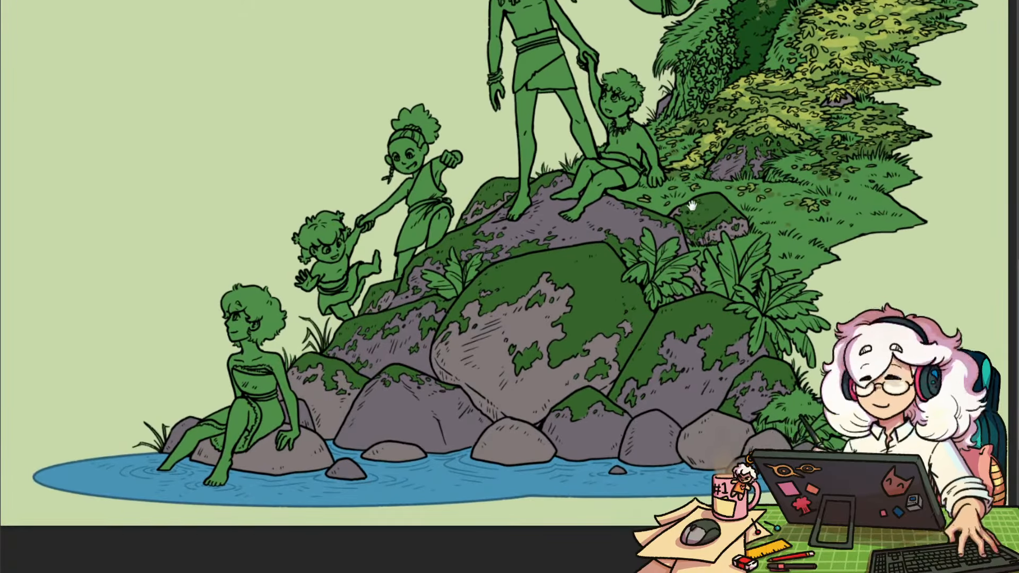
{"action": "left_click_drag", "start_coordinate": [692, 206], "coordinate": [550, 441]}
{"action": "left_click_drag", "start_coordinate": [551, 343], "coordinate": [618, 307]}
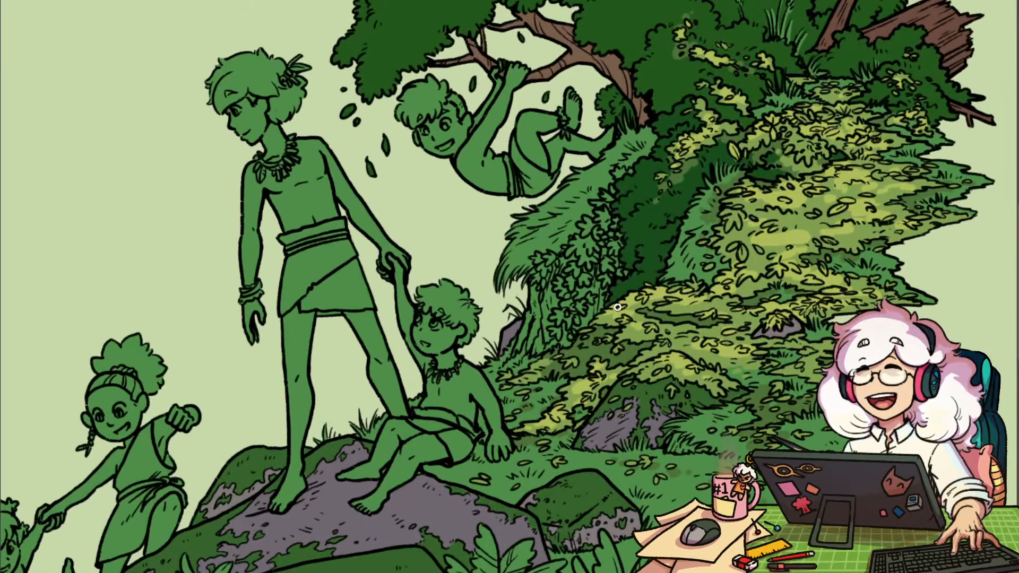
{"action": "left_click_drag", "start_coordinate": [759, 496], "coordinate": [777, 384]}
{"action": "left_click_drag", "start_coordinate": [745, 223], "coordinate": [718, 426]}
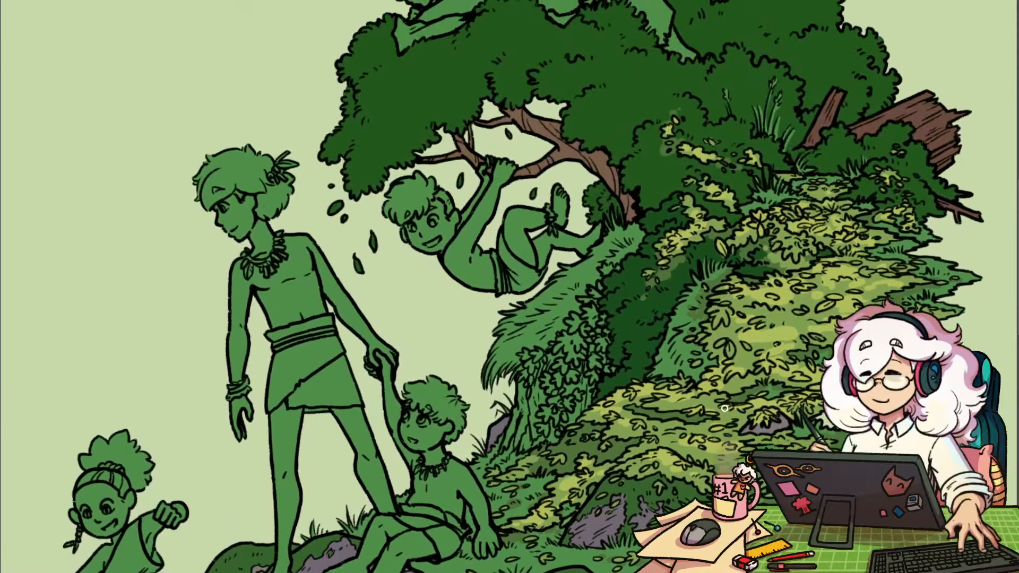
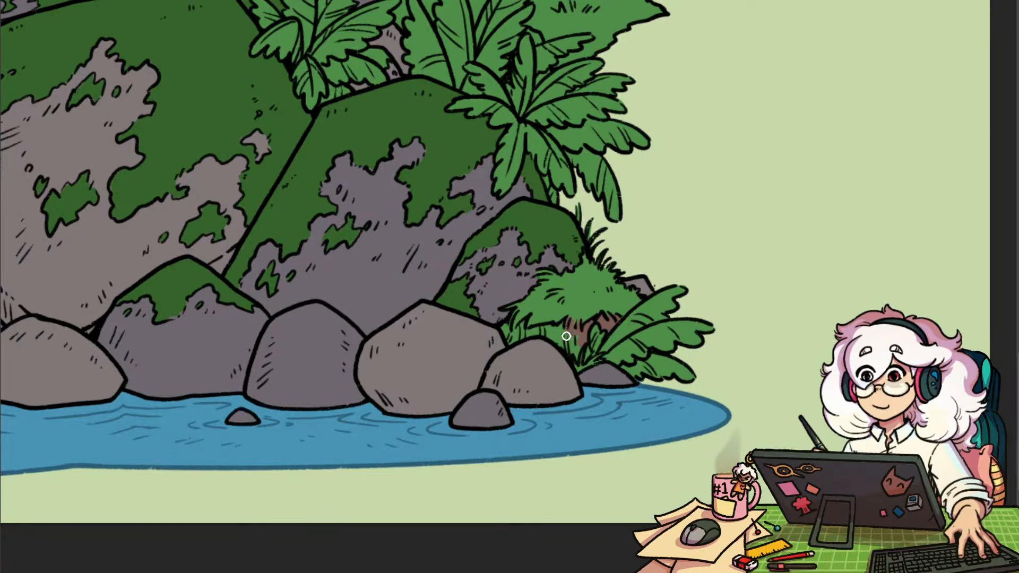
Paint the exposed wood beneath the grass tuft behind the small waterline rocks brown
{"action": "mouse_move", "coordinate": [565, 325]}
{"action": "left_mouse_down"}
{"action": "mouse_move", "coordinate": [505, 327]}
{"action": "mouse_move", "coordinate": [585, 345]}
{"action": "mouse_move", "coordinate": [583, 330]}
{"action": "left_mouse_up"}
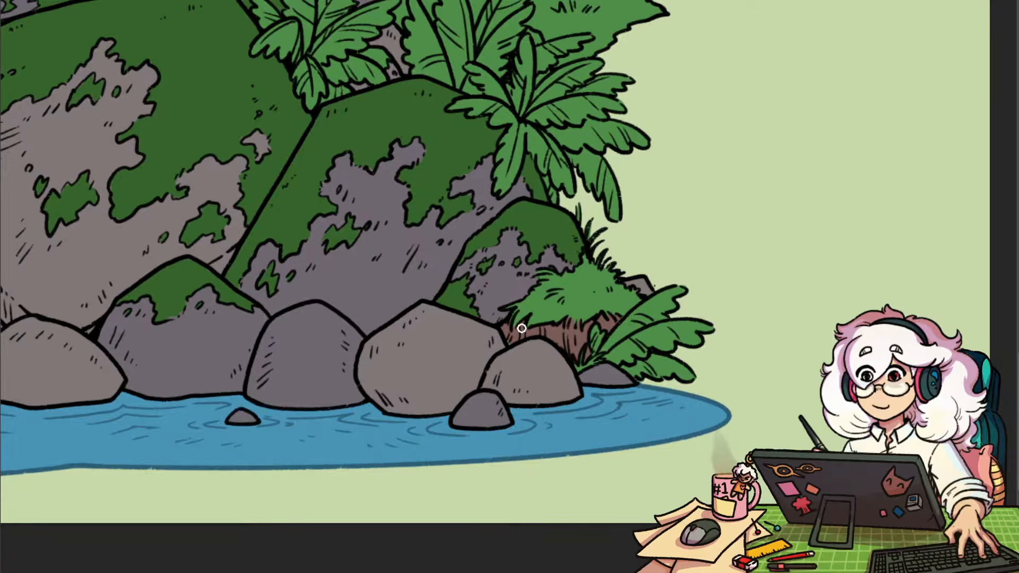
{"action": "scroll", "coordinate": [557, 310], "scroll_direction": "down", "scroll_amount": 2}
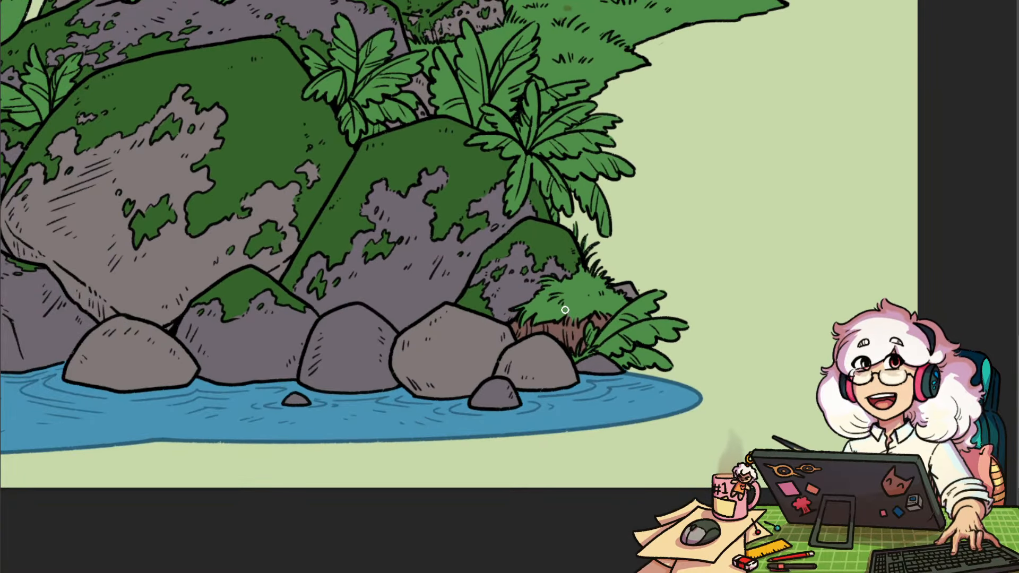
{"action": "left_click_drag", "start_coordinate": [564, 309], "coordinate": [553, 342]}
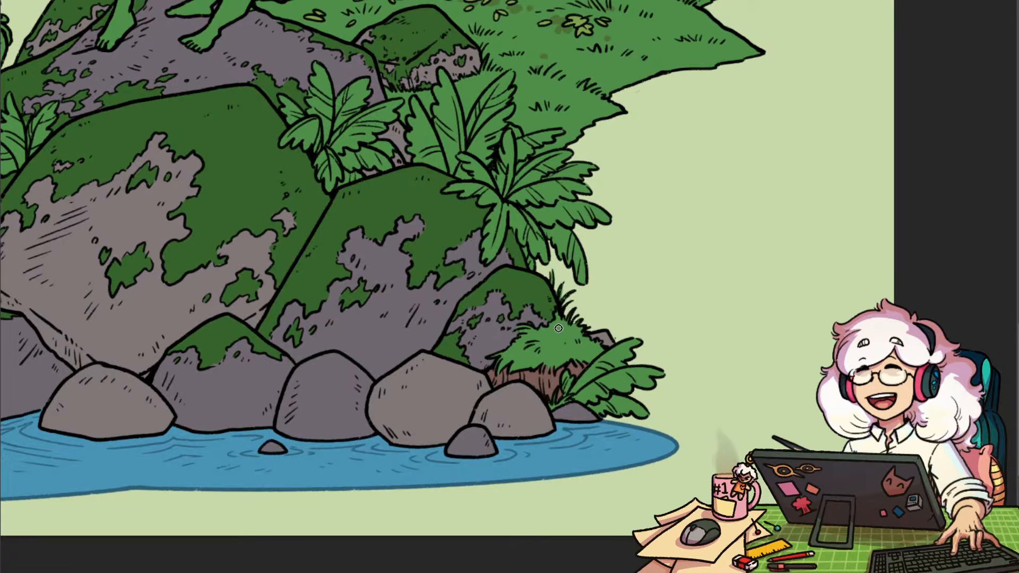
{"action": "scroll", "coordinate": [558, 328], "scroll_direction": "up", "scroll_amount": 3}
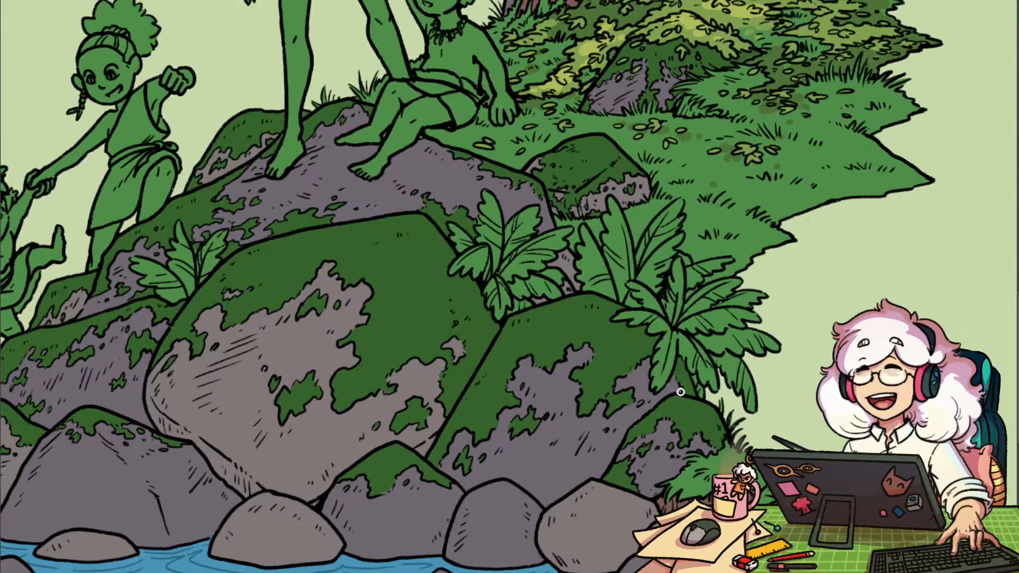
{"action": "scroll", "coordinate": [690, 392], "scroll_direction": "down", "scroll_amount": 1}
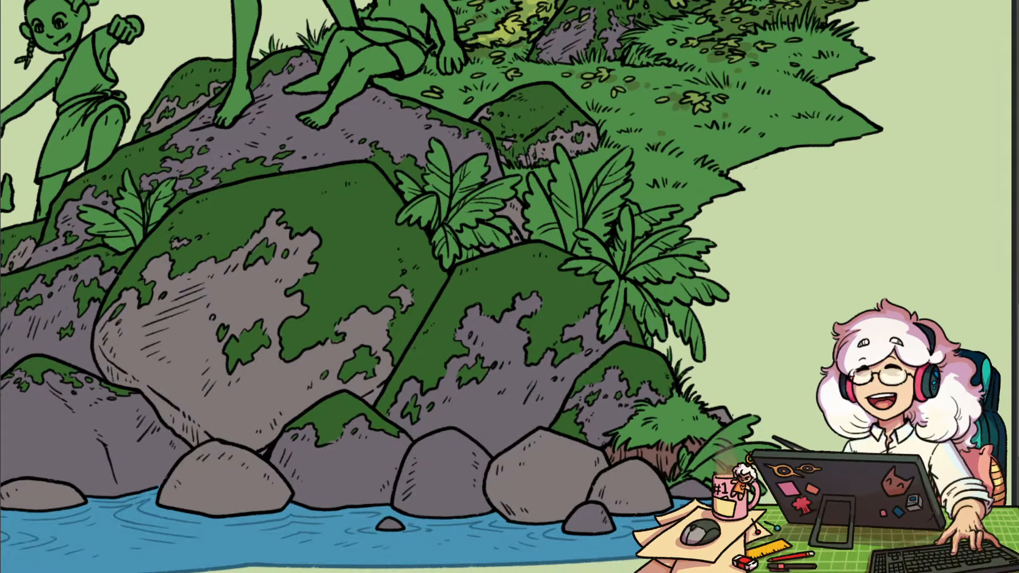
Undo and redo the last edit twice to compare the rocks and plants with and without it
{"action": "key", "text": "ctrl+z"}
{"action": "key", "text": "ctrl+y"}
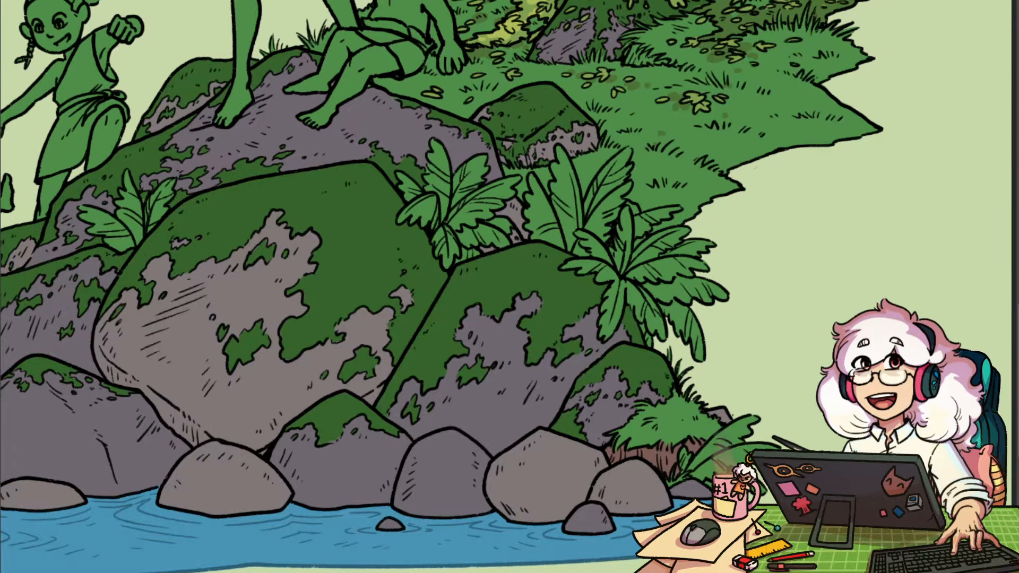
{"action": "key", "text": "ctrl+z"}
{"action": "key", "text": "ctrl+y"}
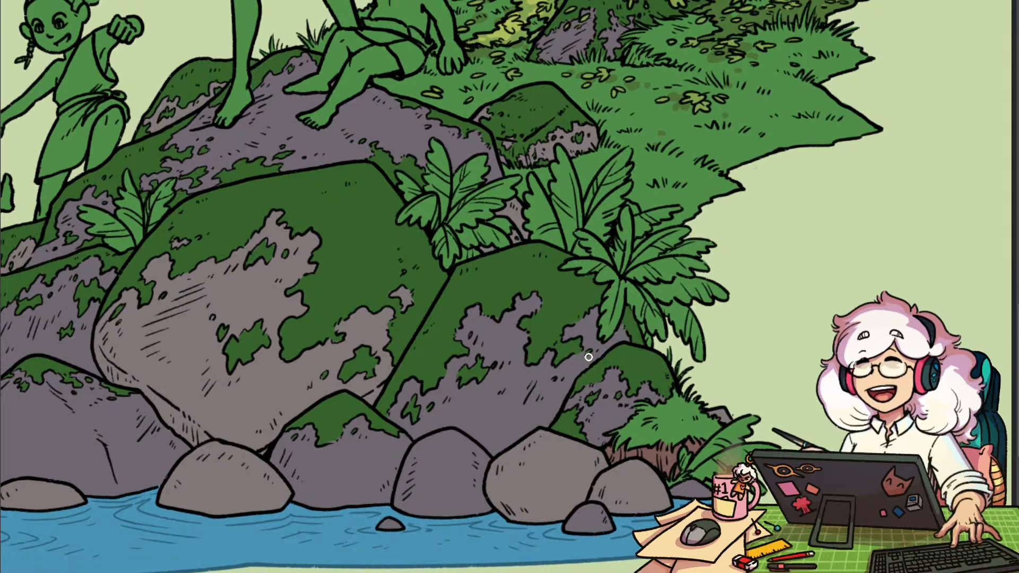
{"action": "scroll", "coordinate": [589, 340], "scroll_direction": "down", "scroll_amount": 2}
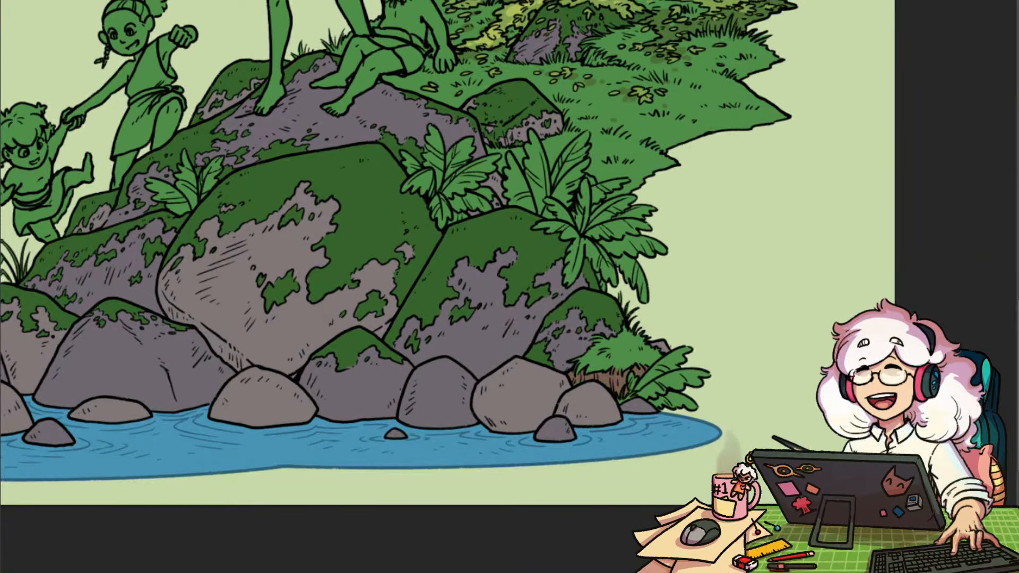
{"action": "key", "text": "alt+F9"}
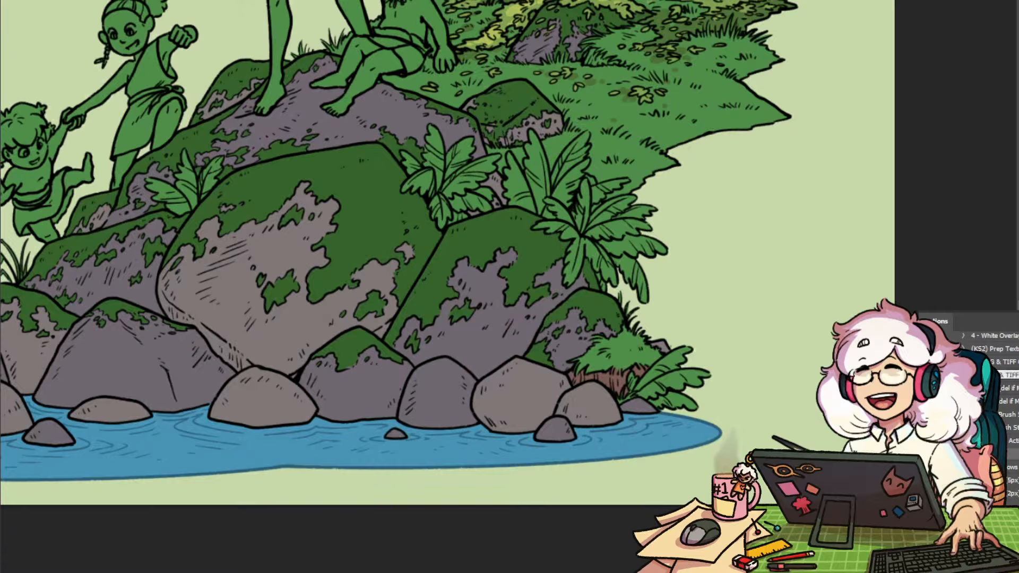
{"action": "key", "text": "alt+F9"}
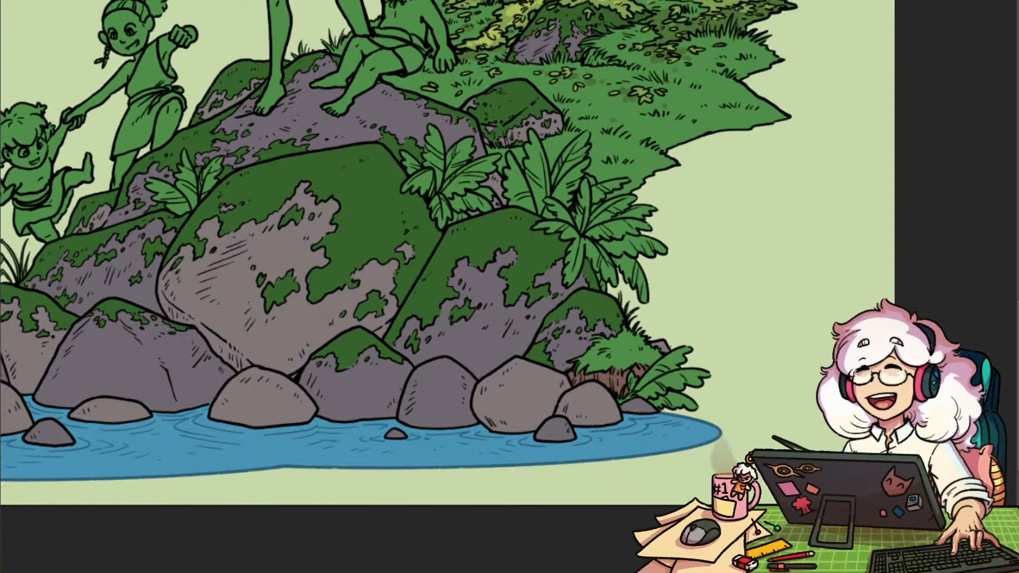
Try muted purple-grey and dusty pink tones for the wood's solid fill, starting from the purple-grey rock beside the ivy-covered trunk
{"action": "left_click_drag", "start_coordinate": [591, 295], "coordinate": [678, 472]}
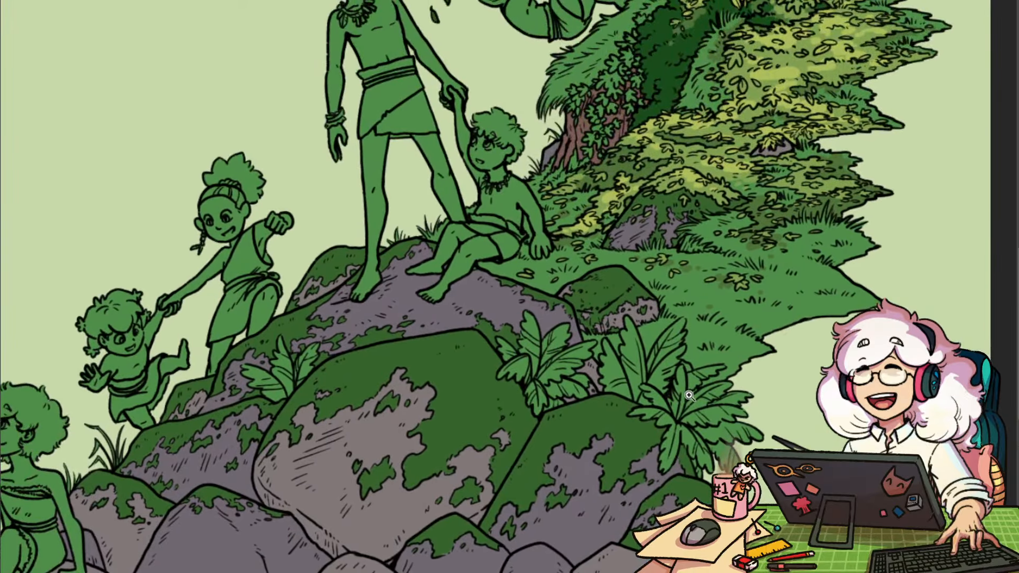
{"action": "scroll", "coordinate": [713, 441], "scroll_direction": "down", "scroll_amount": 3}
{"action": "left_click_drag", "start_coordinate": [763, 441], "coordinate": [661, 451]}
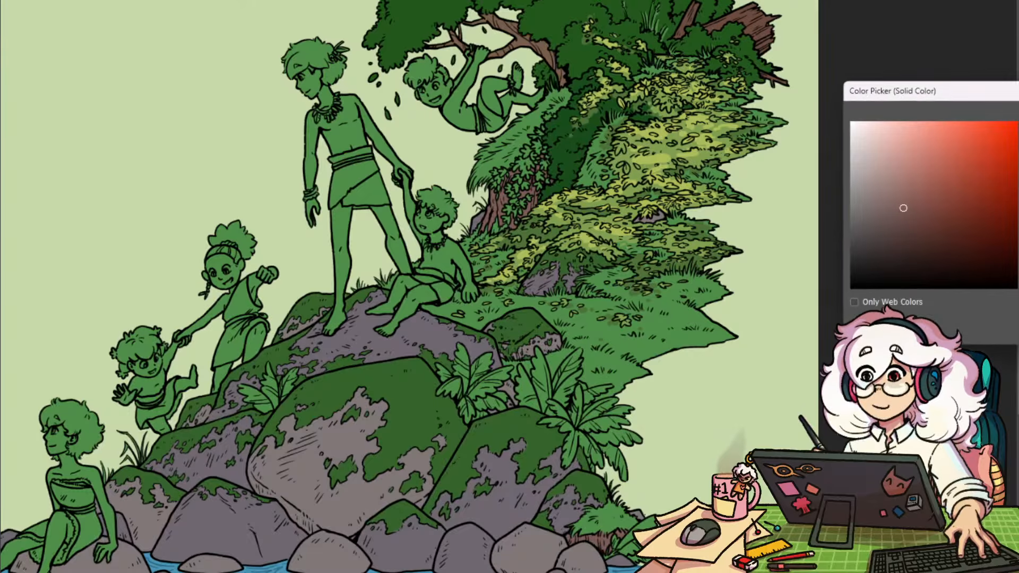
{"action": "left_click", "coordinate": [485, 221]}
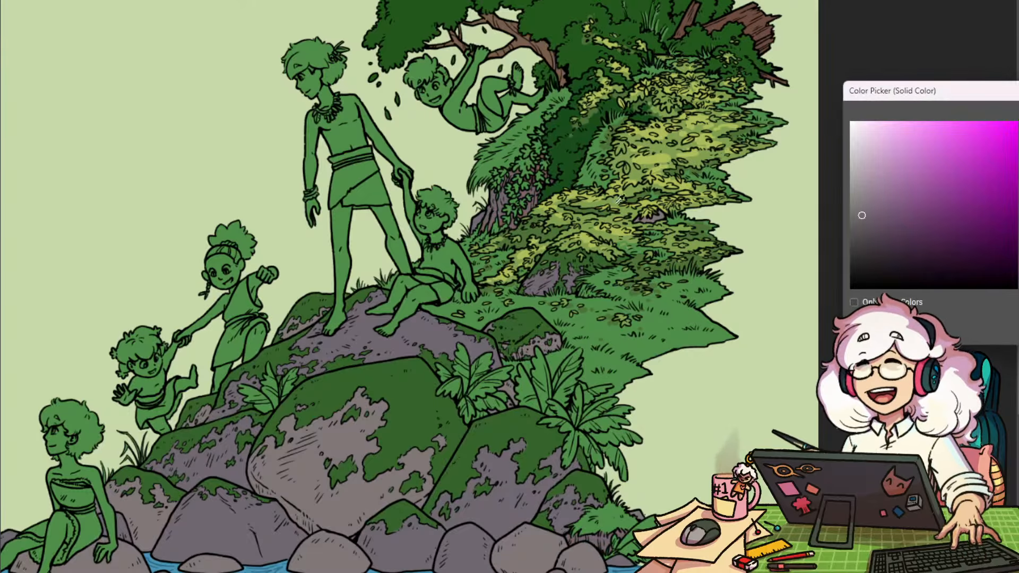
{"action": "left_click", "coordinate": [878, 215]}
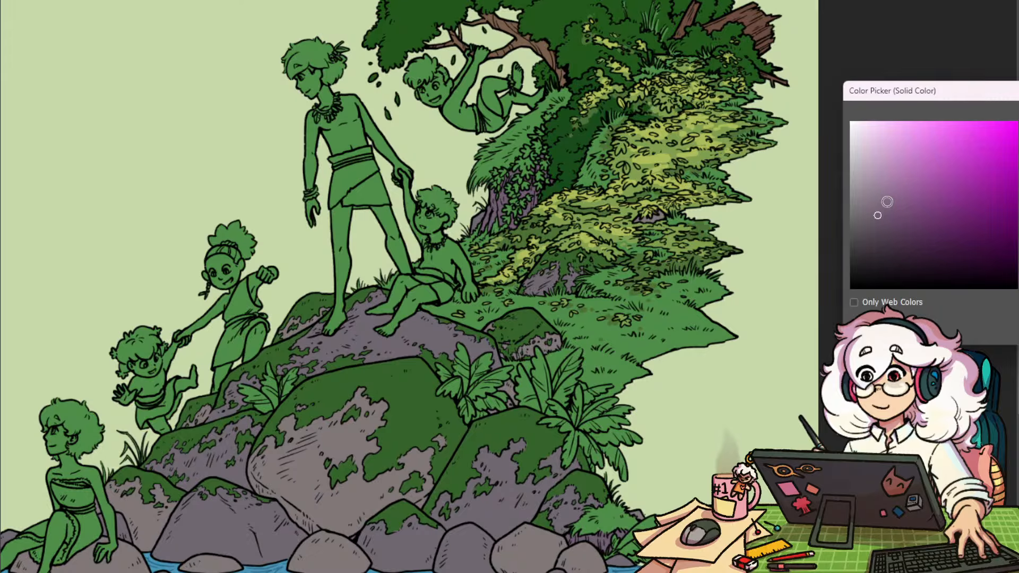
{"action": "left_click", "coordinate": [1018, 128]}
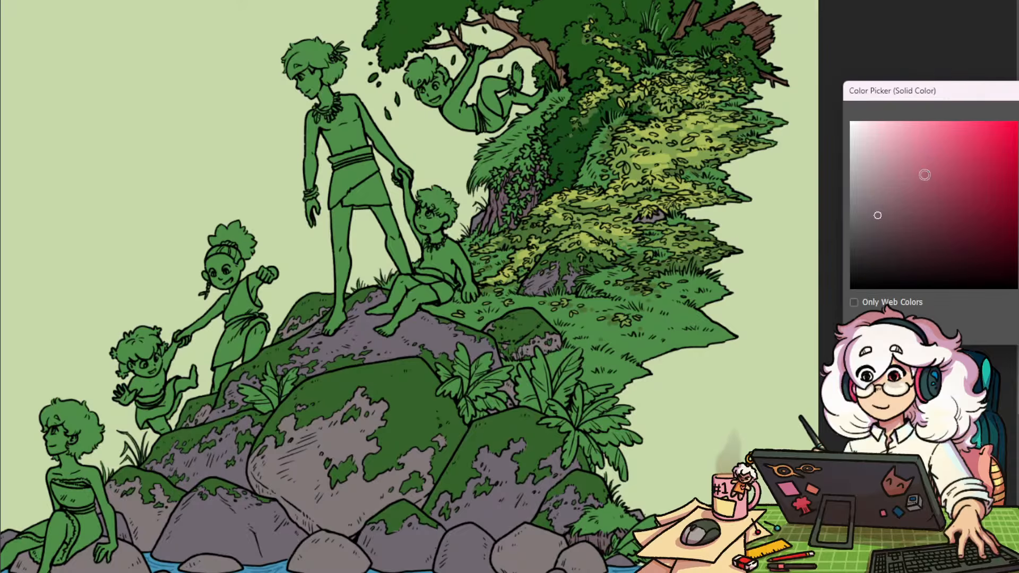
{"action": "left_click", "coordinate": [882, 210]}
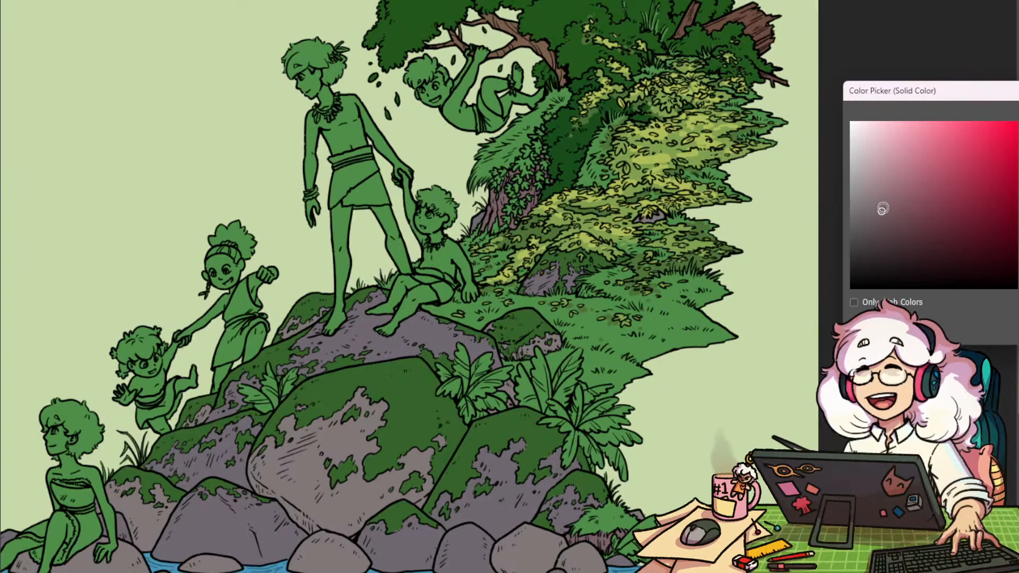
{"action": "left_click", "coordinate": [881, 185]}
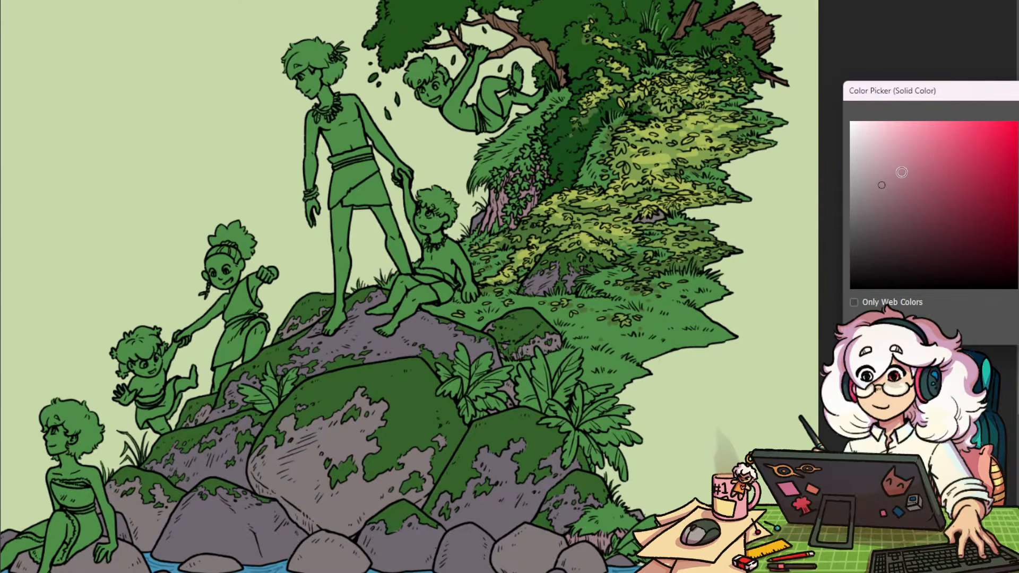
Shift the wood's solid fill through orange-brown tones to a lighter, muted reddish brown
{"action": "left_click", "coordinate": [637, 118]}
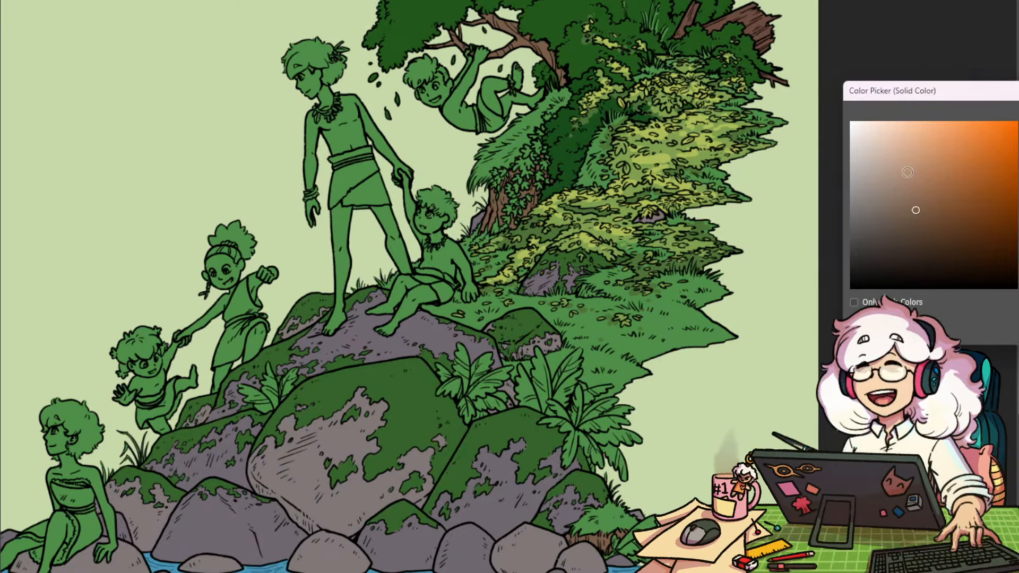
{"action": "left_click", "coordinate": [895, 172]}
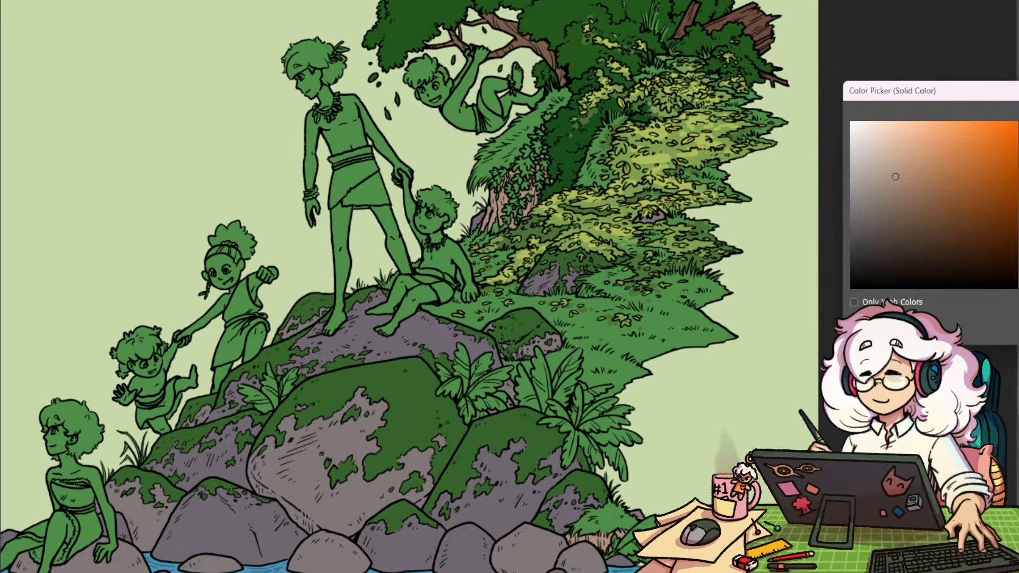
{"action": "left_click", "coordinate": [895, 176]}
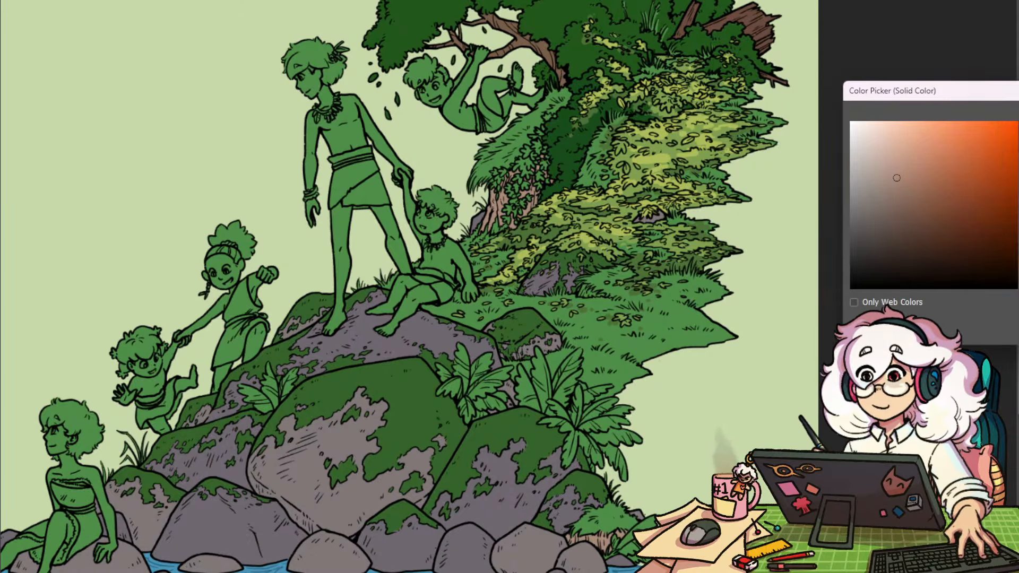
{"action": "left_click_drag", "start_coordinate": [1018, 280], "coordinate": [1018, 282]}
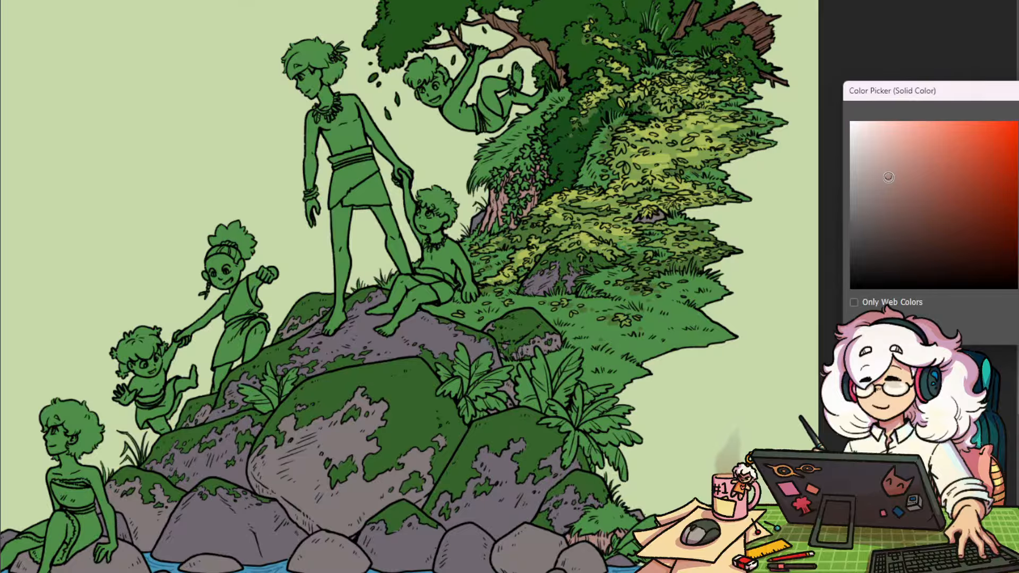
{"action": "left_click_drag", "start_coordinate": [888, 177], "coordinate": [902, 185]}
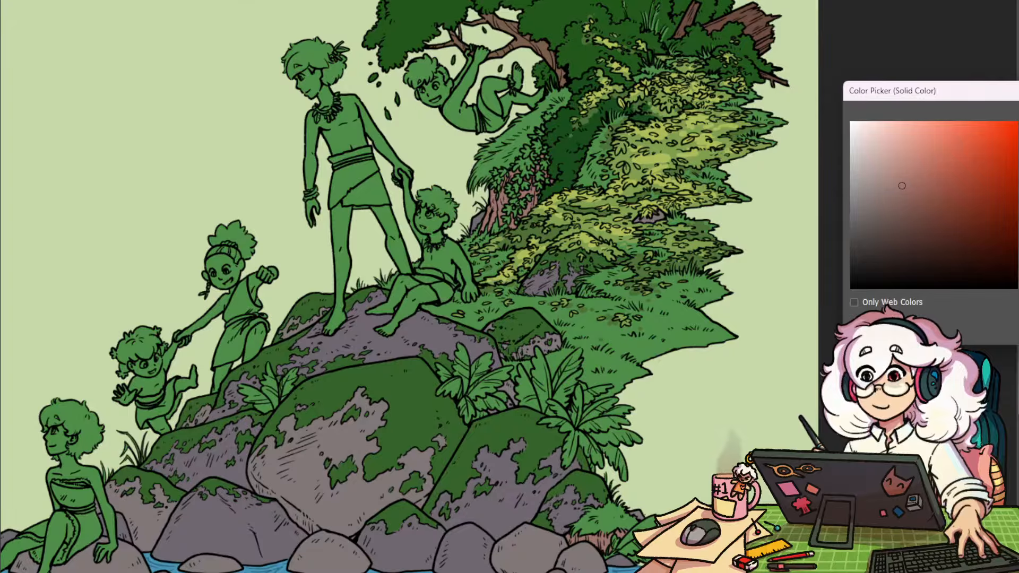
Apply the muted reddish-brown solid color to the ivy-covered tree trunk
{"action": "key", "text": "Return"}
{"action": "left_click", "coordinate": [526, 138]}
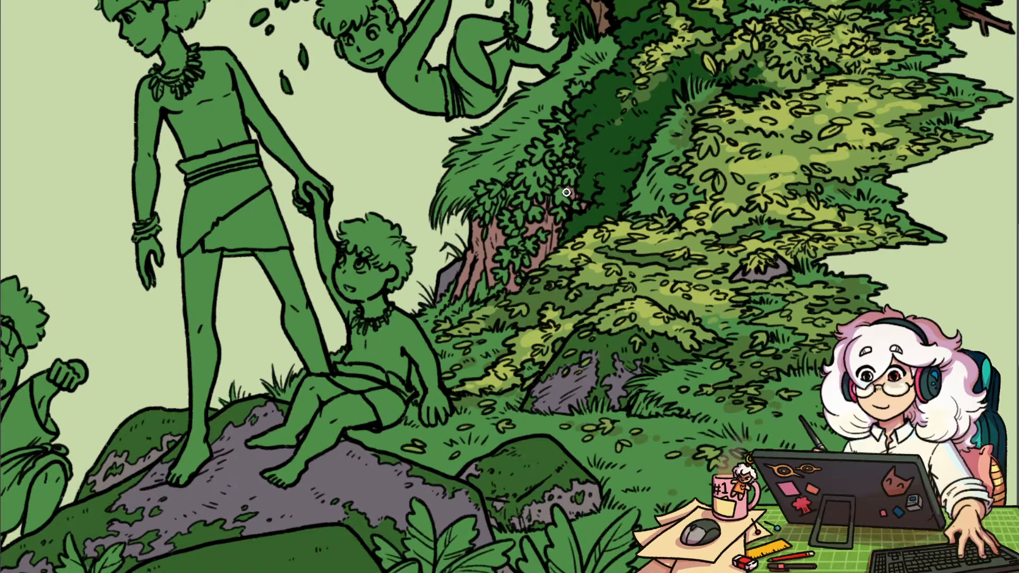
{"action": "key", "text": "ctrl+0"}
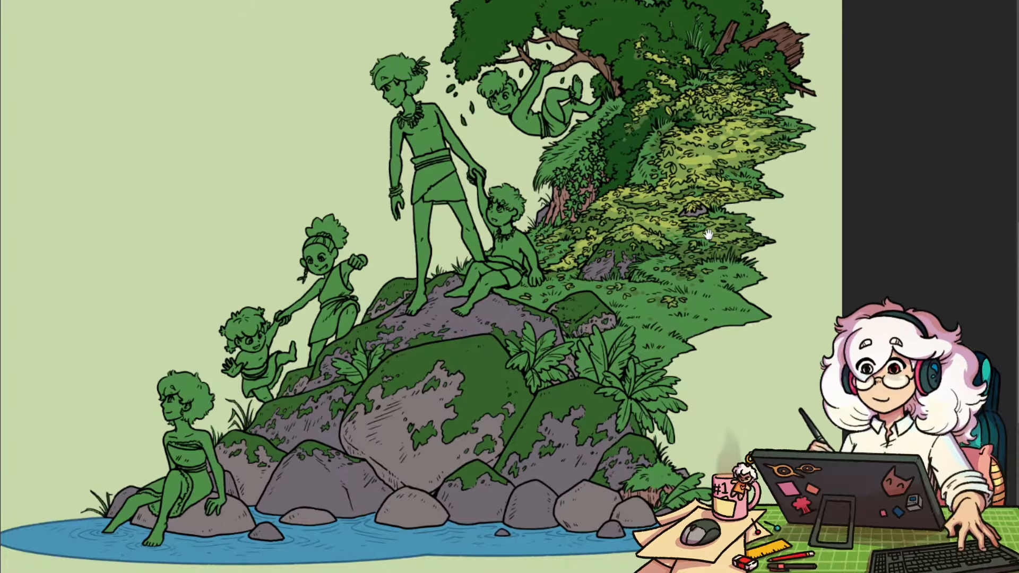
{"action": "mouse_move", "coordinate": [679, 158]}
{"action": "left_mouse_down"}
{"action": "mouse_move", "coordinate": [670, 192]}
{"action": "mouse_move", "coordinate": [672, 176]}
{"action": "left_mouse_up"}
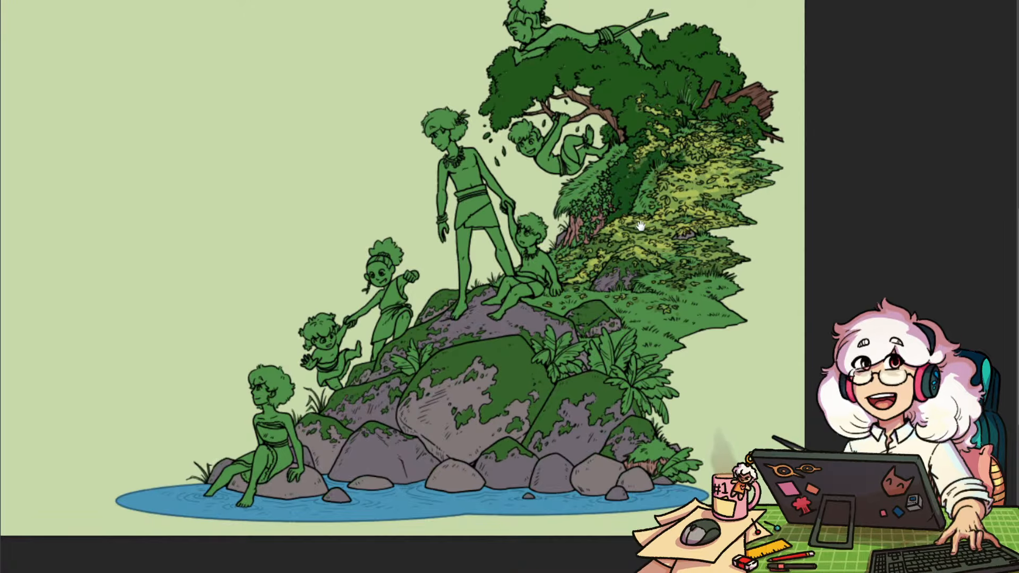
{"action": "mouse_move", "coordinate": [640, 227]}
{"action": "left_mouse_down"}
{"action": "mouse_move", "coordinate": [634, 180]}
{"action": "mouse_move", "coordinate": [661, 199]}
{"action": "left_mouse_up"}
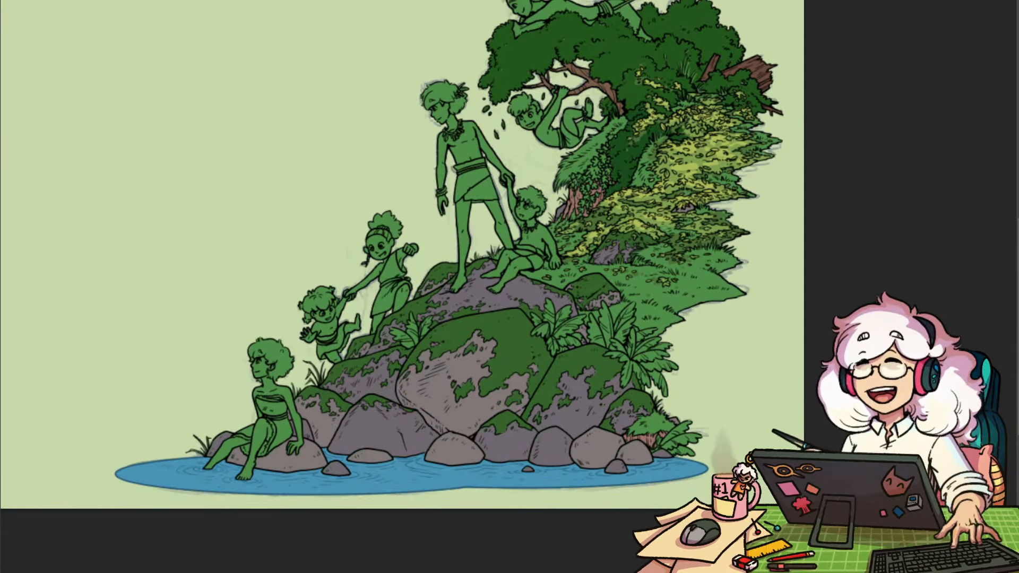
Examine the rock, stream and forest reference photos and compare them with the rocks in the illustration
{"action": "left_click_drag", "start_coordinate": [509, 361], "coordinate": [999, 517]}
{"action": "left_click_drag", "start_coordinate": [419, 264], "coordinate": [469, 262]}
{"action": "left_click_drag", "start_coordinate": [527, 409], "coordinate": [654, 475]}
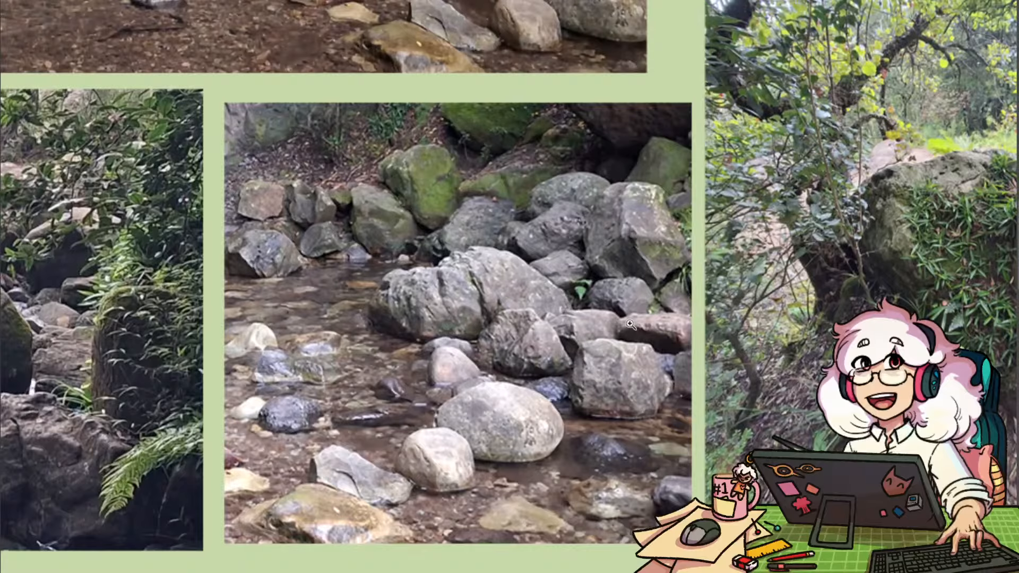
{"action": "left_click_drag", "start_coordinate": [630, 325], "coordinate": [601, 282]}
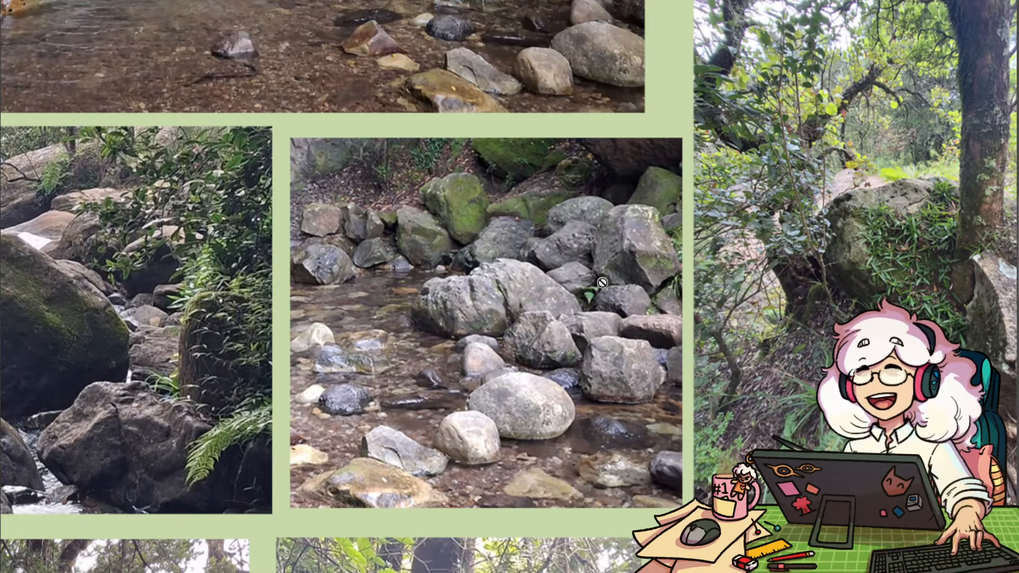
{"action": "left_click_drag", "start_coordinate": [620, 250], "coordinate": [547, 202]}
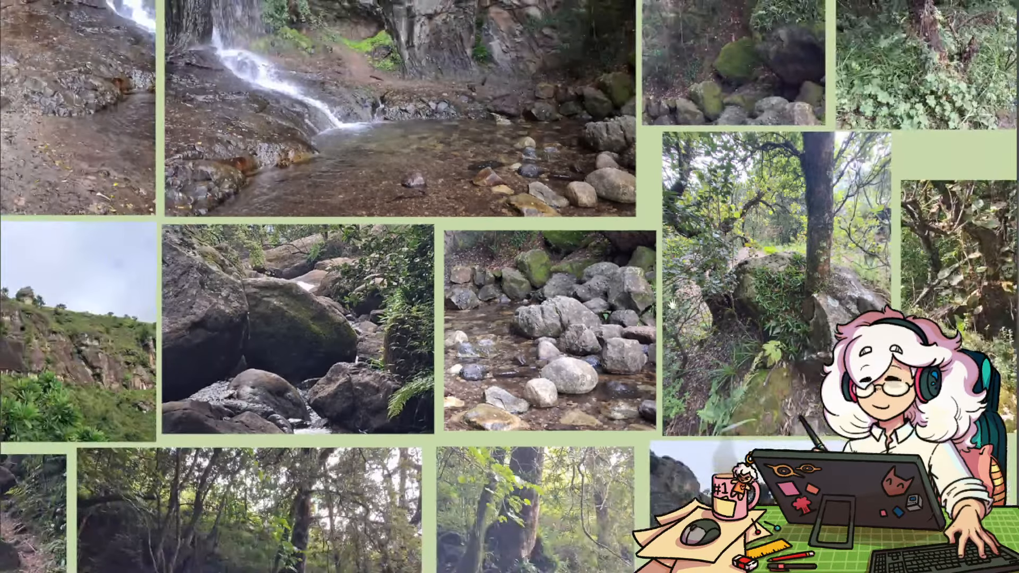
{"action": "left_click_drag", "start_coordinate": [802, 297], "coordinate": [673, 299]}
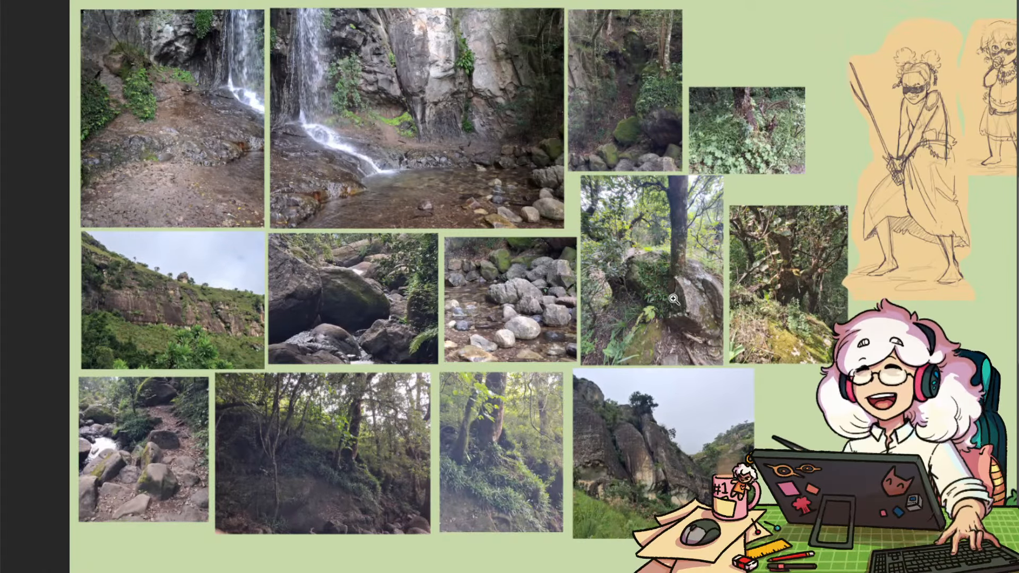
{"action": "left_click_drag", "start_coordinate": [726, 340], "coordinate": [562, 401]}
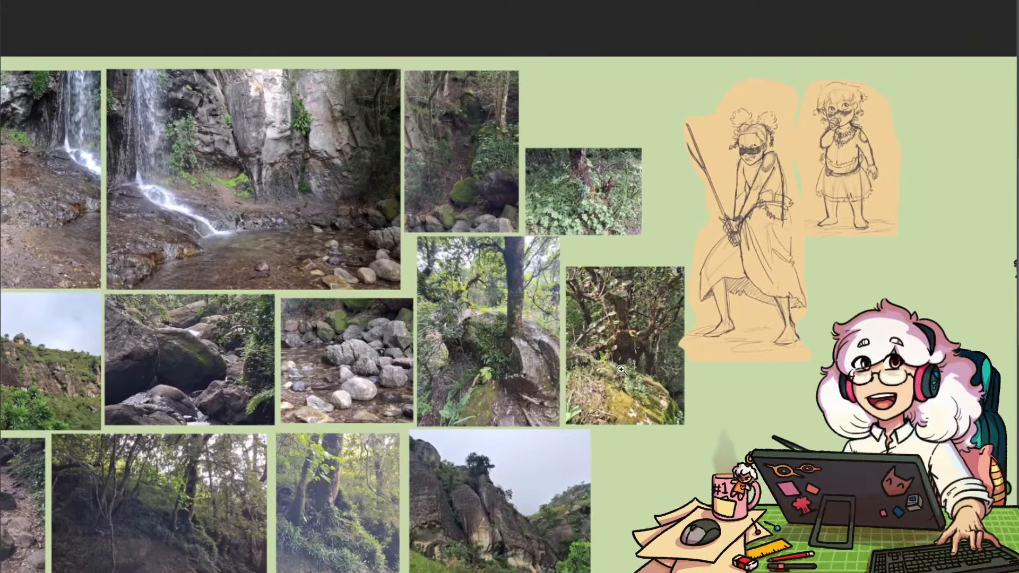
{"action": "left_click_drag", "start_coordinate": [623, 371], "coordinate": [697, 435]}
{"action": "left_click_drag", "start_coordinate": [696, 434], "coordinate": [620, 345]}
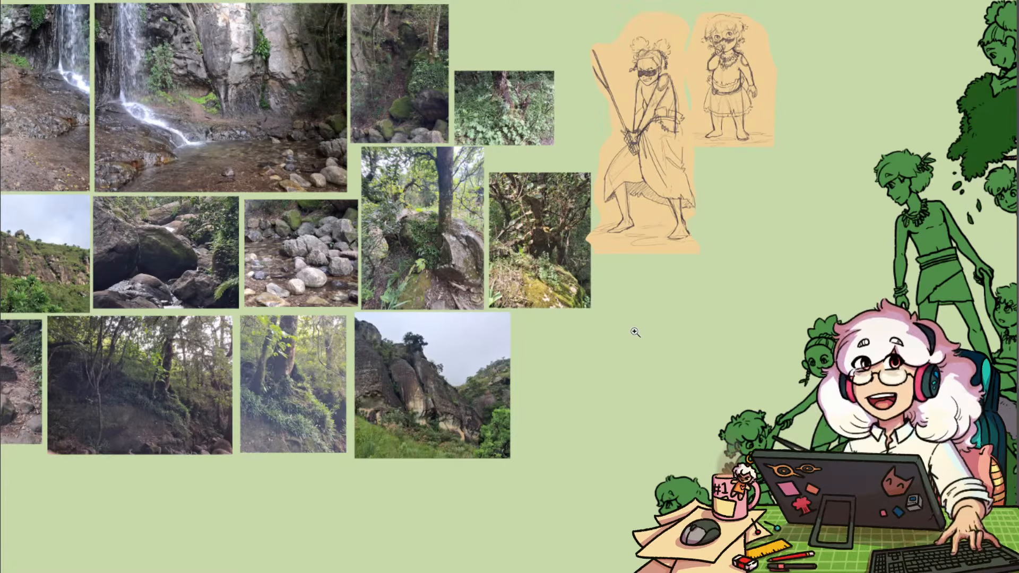
{"action": "scroll", "coordinate": [510, 286], "scroll_direction": "right", "scroll_amount": 9}
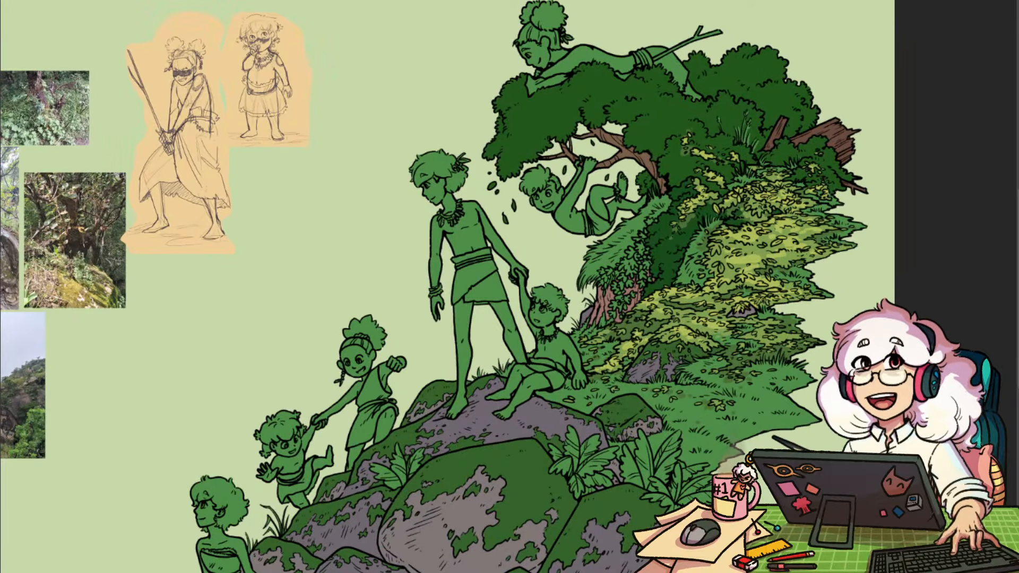
{"action": "left_click_drag", "start_coordinate": [582, 414], "coordinate": [743, 283]}
{"action": "scroll", "coordinate": [686, 352], "scroll_direction": "down", "scroll_amount": 2}
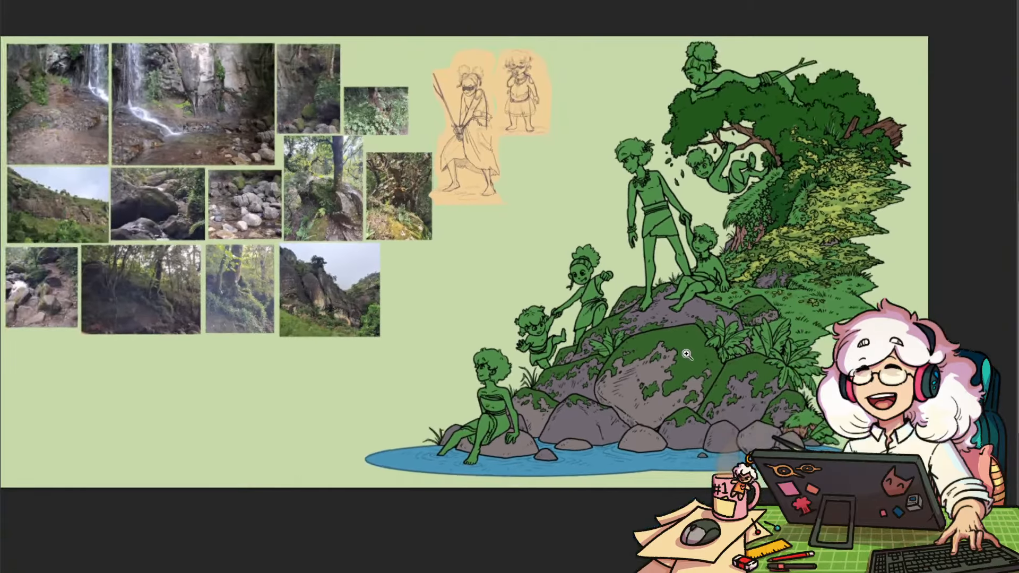
{"action": "left_click_drag", "start_coordinate": [620, 388], "coordinate": [743, 439]}
{"action": "left_click", "coordinate": [608, 400]}
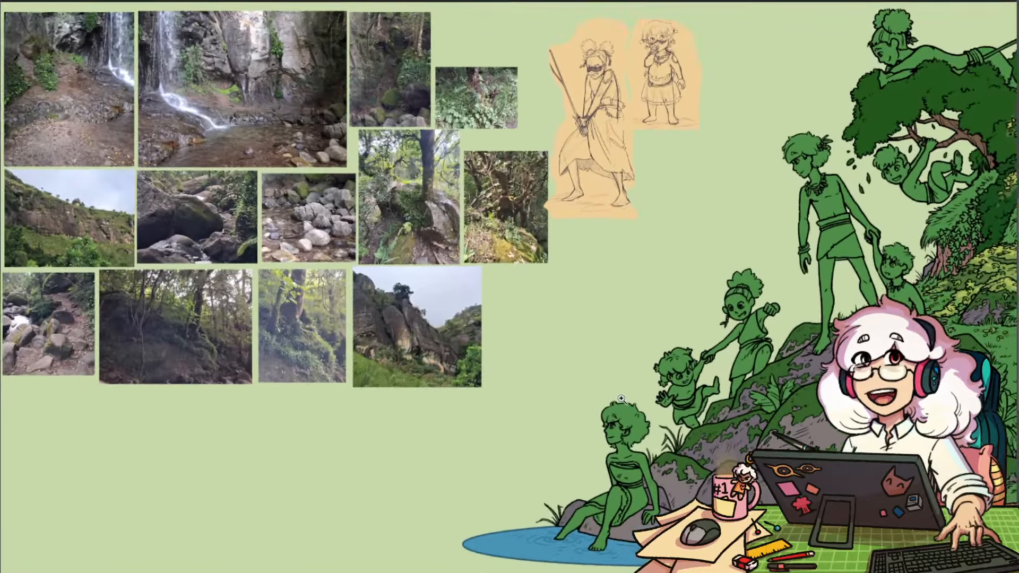
Lighten the solid color of the lighter rocks to a soft pinkish grey
{"action": "left_click_drag", "start_coordinate": [886, 481], "coordinate": [582, 421]}
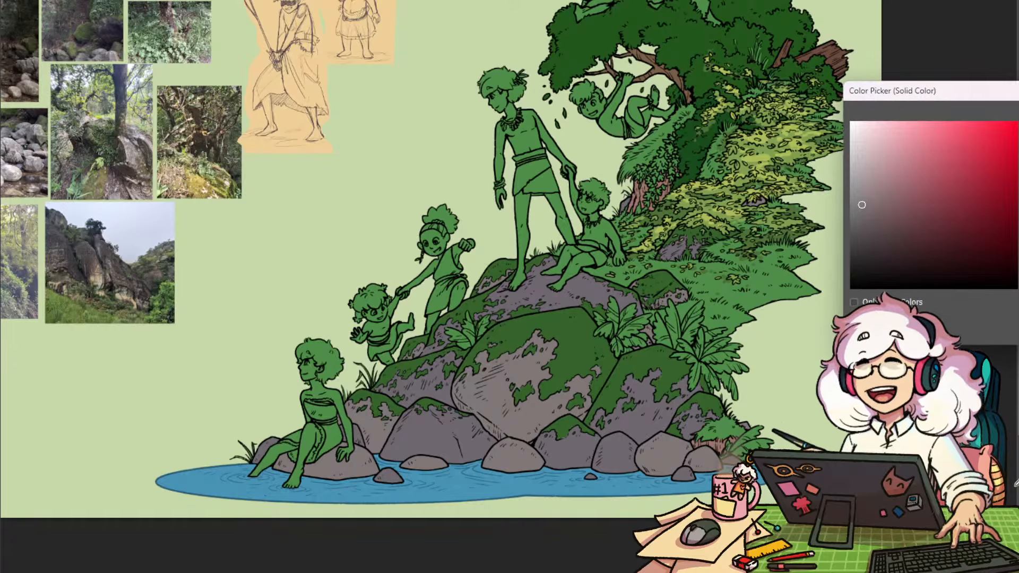
{"action": "left_click_drag", "start_coordinate": [868, 207], "coordinate": [864, 190]}
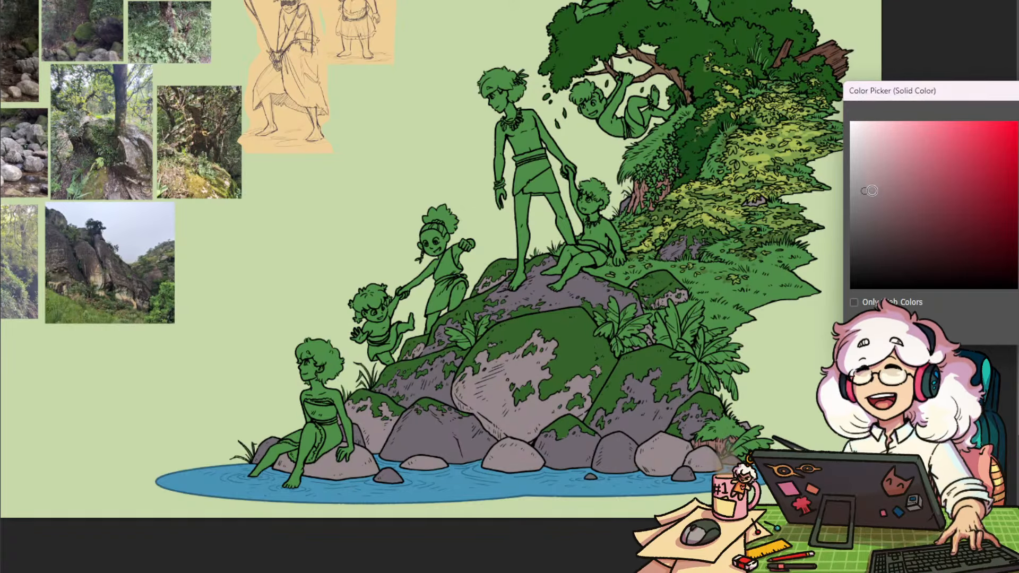
{"action": "key", "text": "Return"}
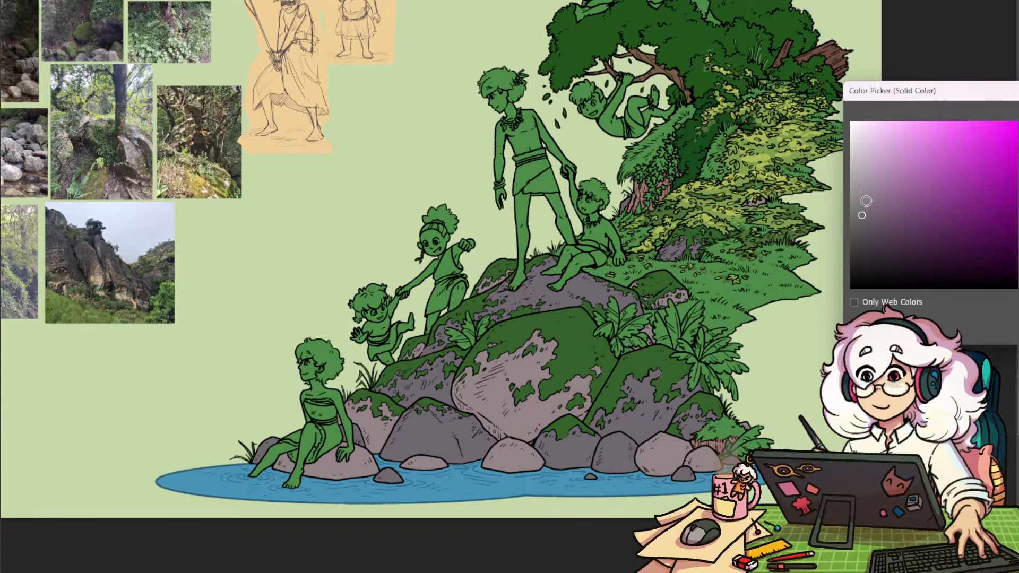
Recolor the darker rocks with a warm reddish grey, slightly darker than the color of the light rocks
{"action": "left_click", "coordinate": [863, 190]}
{"action": "mouse_move", "coordinate": [863, 194]}
{"action": "left_mouse_down"}
{"action": "mouse_move", "coordinate": [862, 177]}
{"action": "mouse_move", "coordinate": [863, 191]}
{"action": "left_mouse_up"}
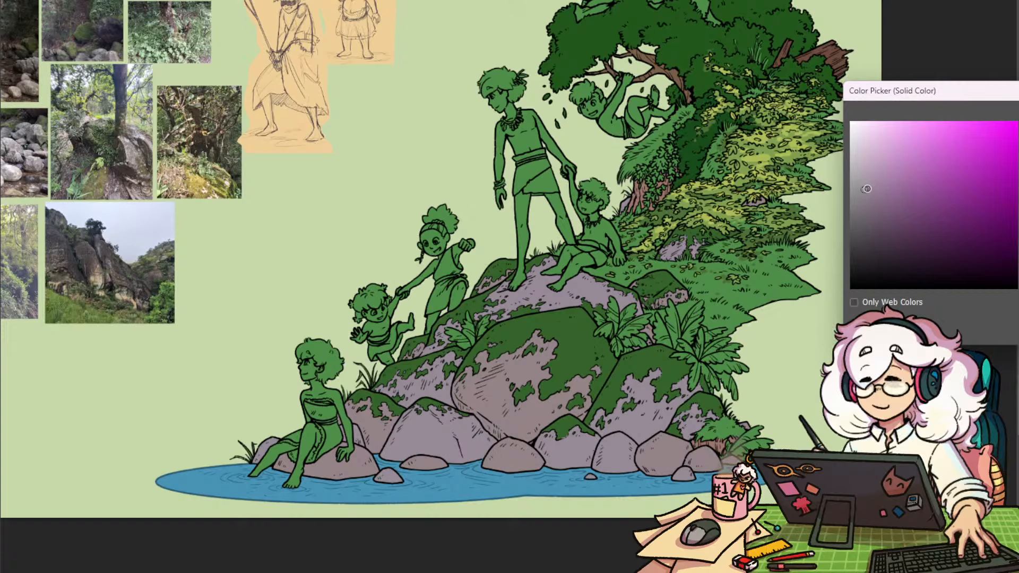
{"action": "left_click", "coordinate": [545, 368]}
{"action": "left_click", "coordinate": [871, 202]}
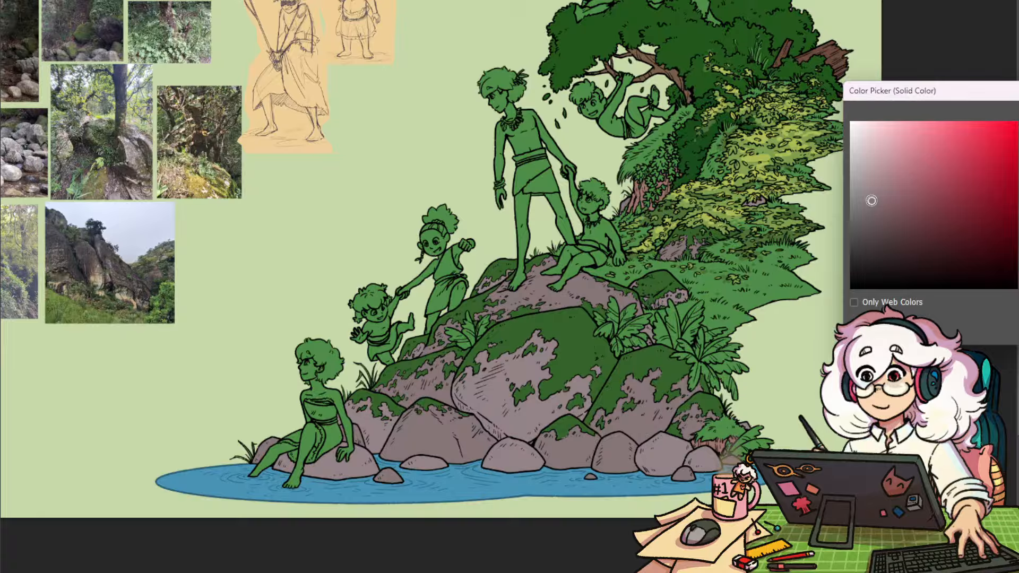
{"action": "key", "text": "Return"}
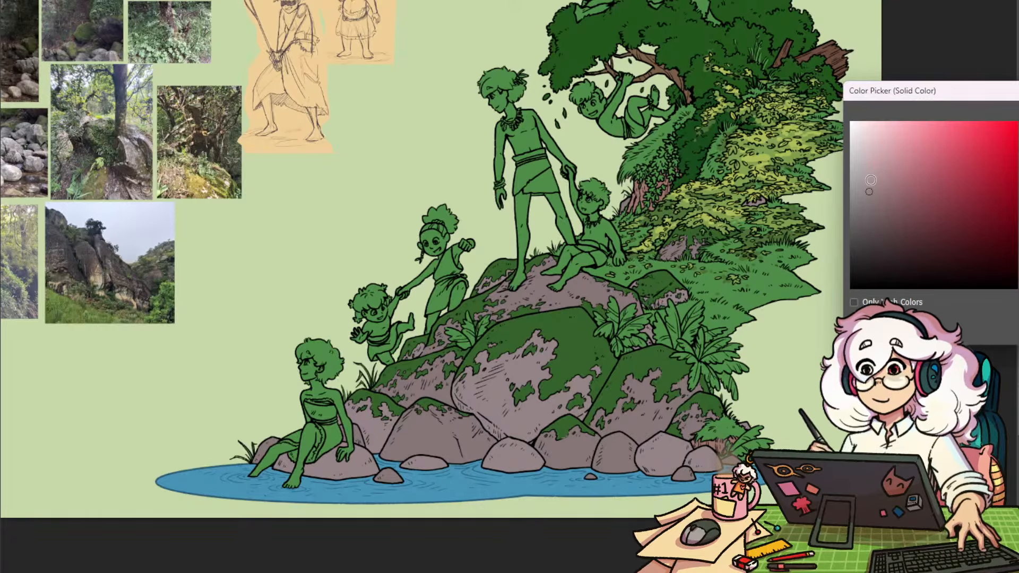
Brighten the light rocks to a pale pinkish grey and set the darker rocks to a slightly deeper shade of it
{"action": "left_click", "coordinate": [873, 174]}
{"action": "left_click", "coordinate": [870, 169]}
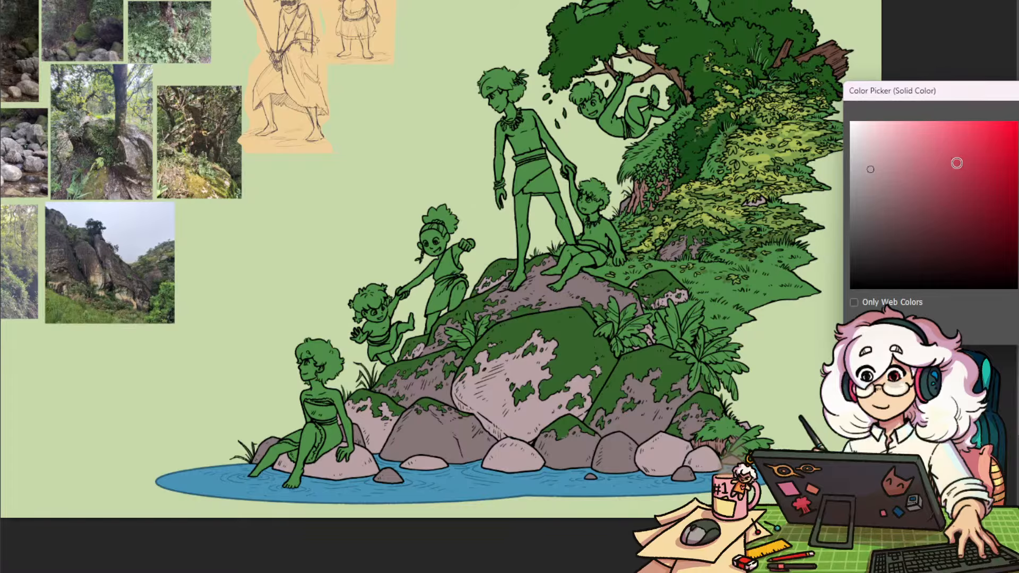
{"action": "key", "text": "Return"}
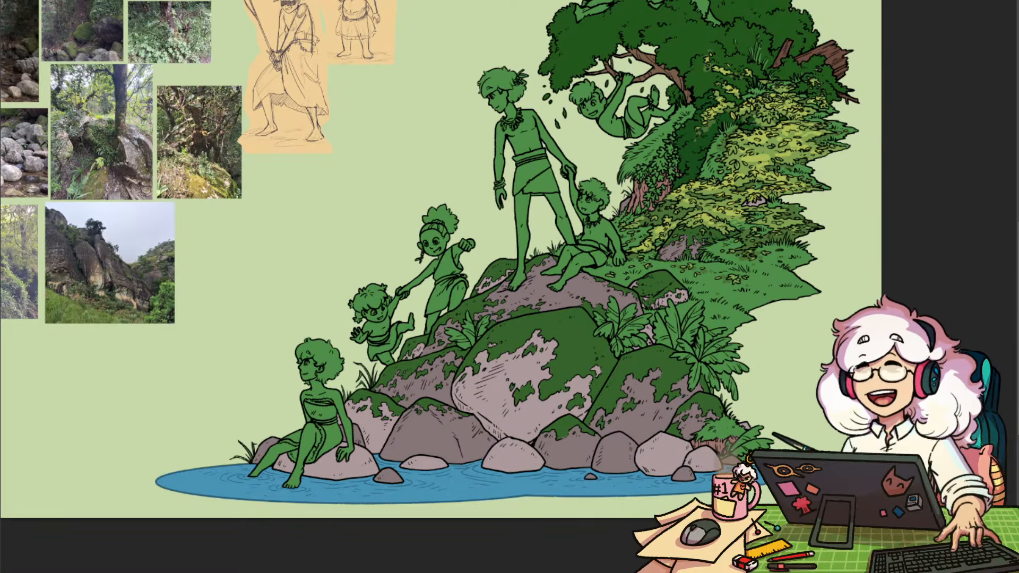
{"action": "left_click", "coordinate": [871, 186]}
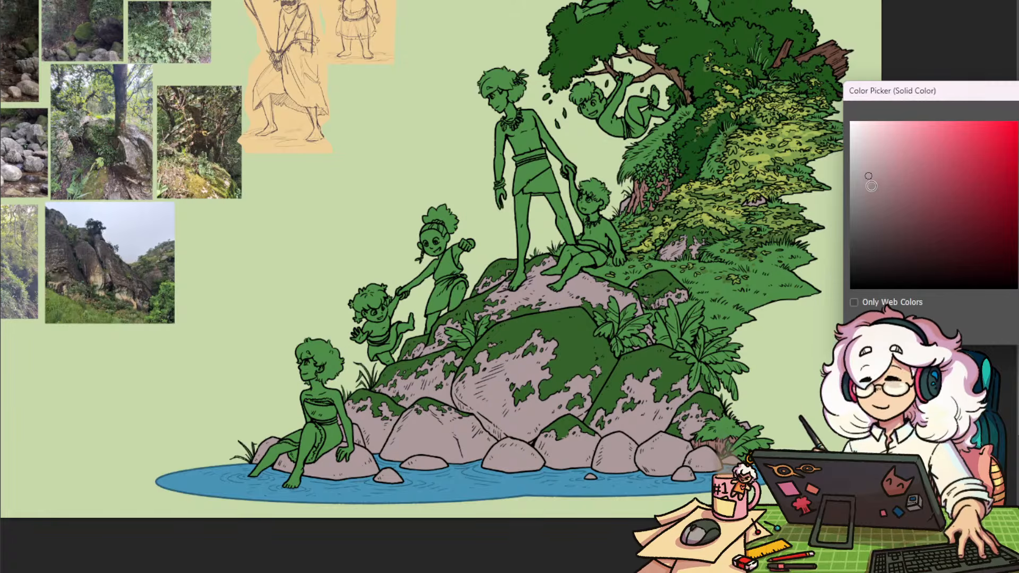
{"action": "left_click", "coordinate": [869, 187]}
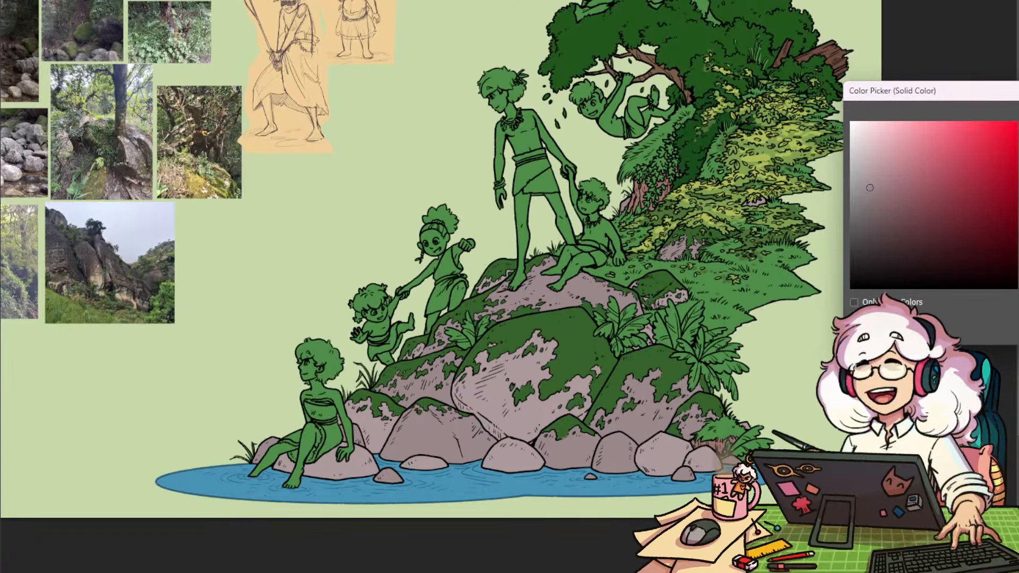
{"action": "key", "text": "Return"}
Shift the light rocks to a warm orange-tinted beige and match the darker rocks with a slightly darker shade of that hue
{"action": "double_click", "coordinate": [1017, 347]}
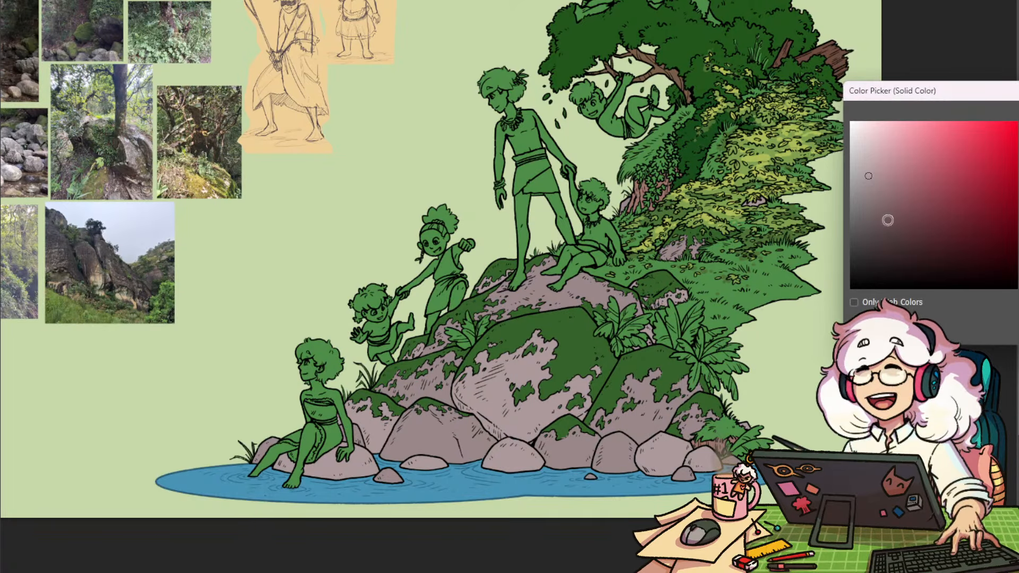
{"action": "left_click", "coordinate": [1018, 282]}
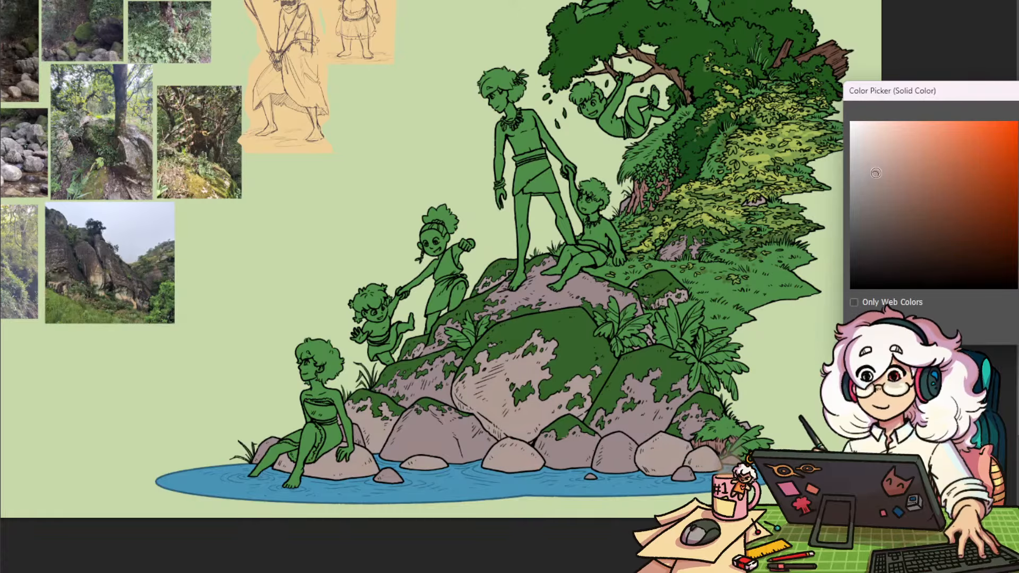
{"action": "key", "text": "Escape"}
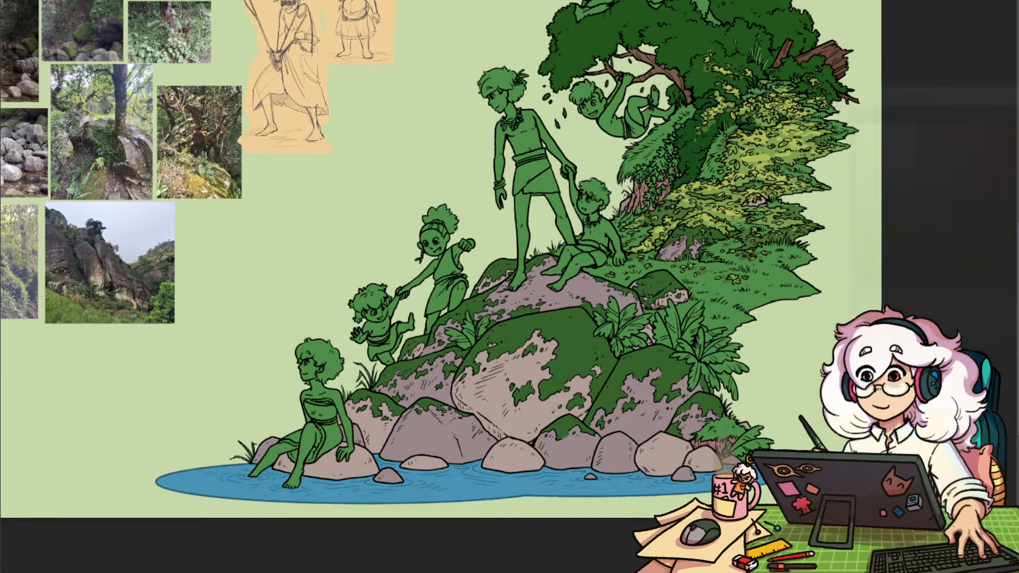
{"action": "double_click", "coordinate": [1017, 348]}
{"action": "left_click", "coordinate": [550, 406]}
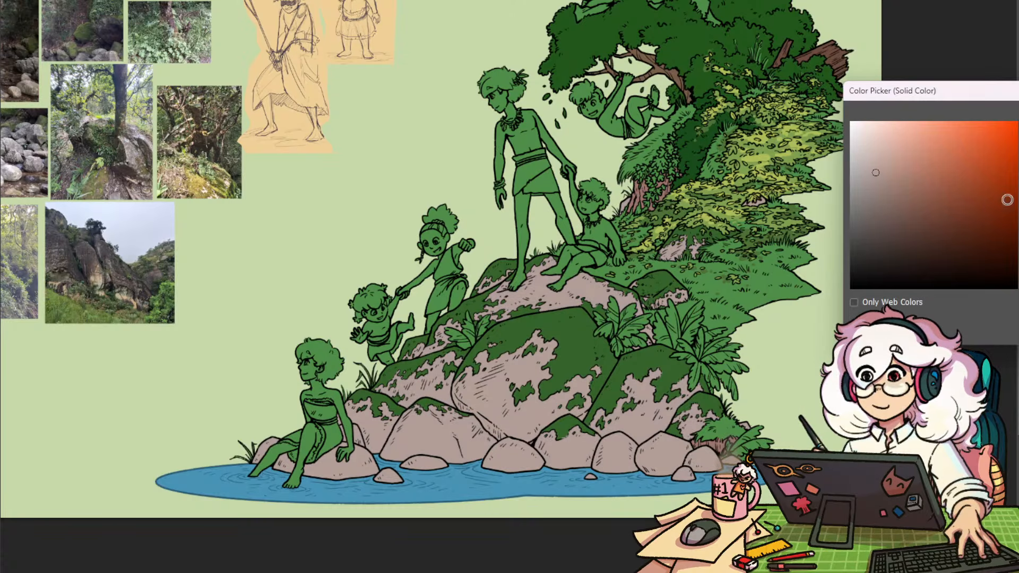
{"action": "left_click", "coordinate": [880, 178]}
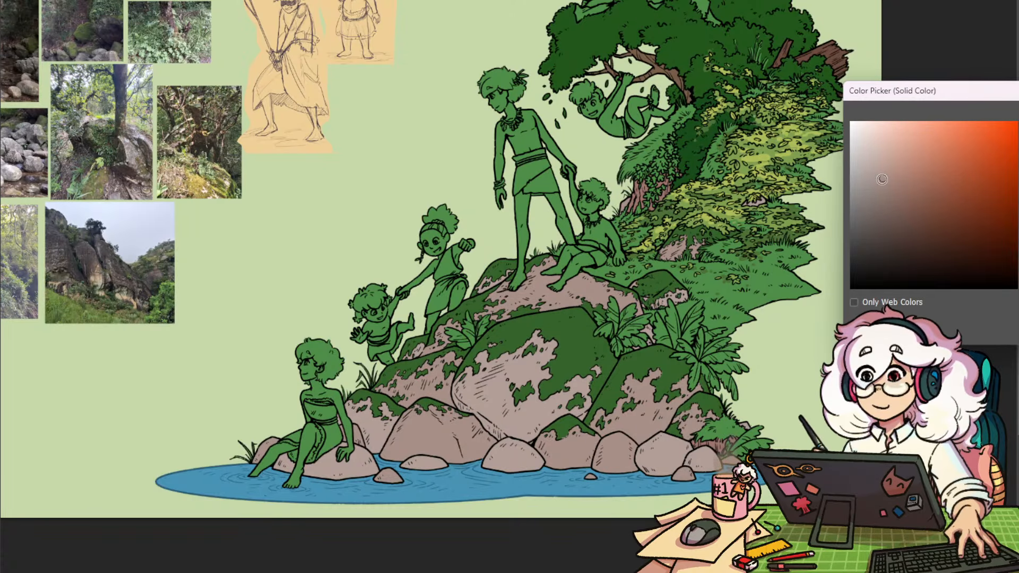
{"action": "key", "text": "Return"}
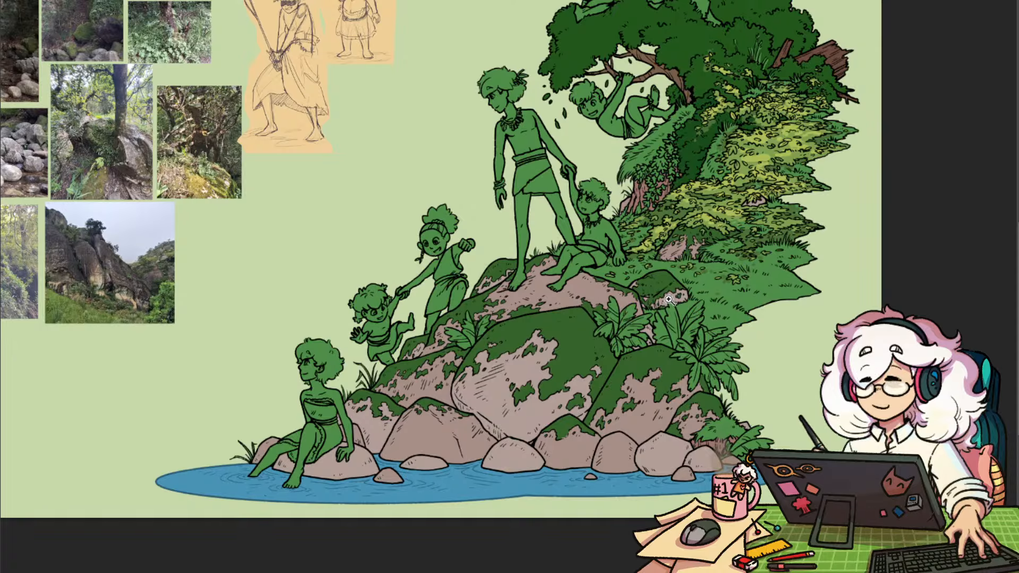
Examine the recolored rocks against the whole illustration, including the ivy-covered trunk and hillside foliage
{"action": "scroll", "coordinate": [671, 301], "scroll_direction": "down", "scroll_amount": 4}
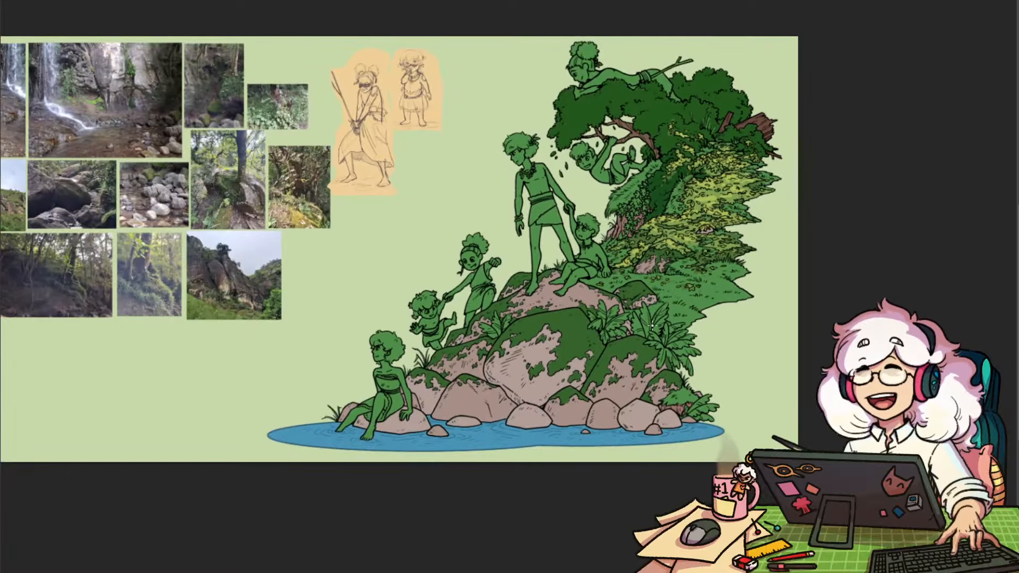
{"action": "left_click_drag", "start_coordinate": [652, 339], "coordinate": [636, 317]}
{"action": "scroll", "coordinate": [636, 317], "scroll_direction": "up", "scroll_amount": 3}
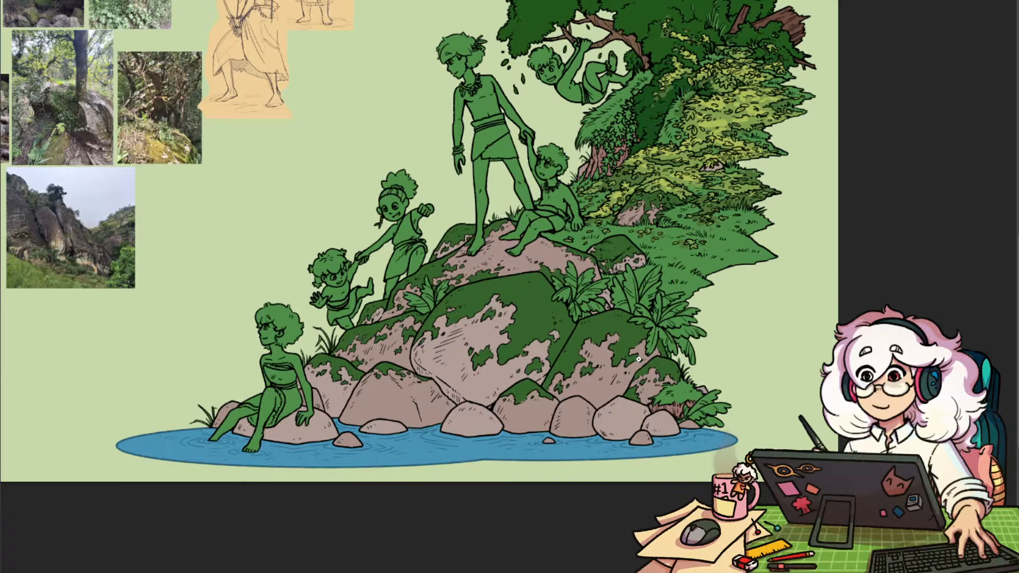
{"action": "scroll", "coordinate": [638, 359], "scroll_direction": "down", "scroll_amount": 4}
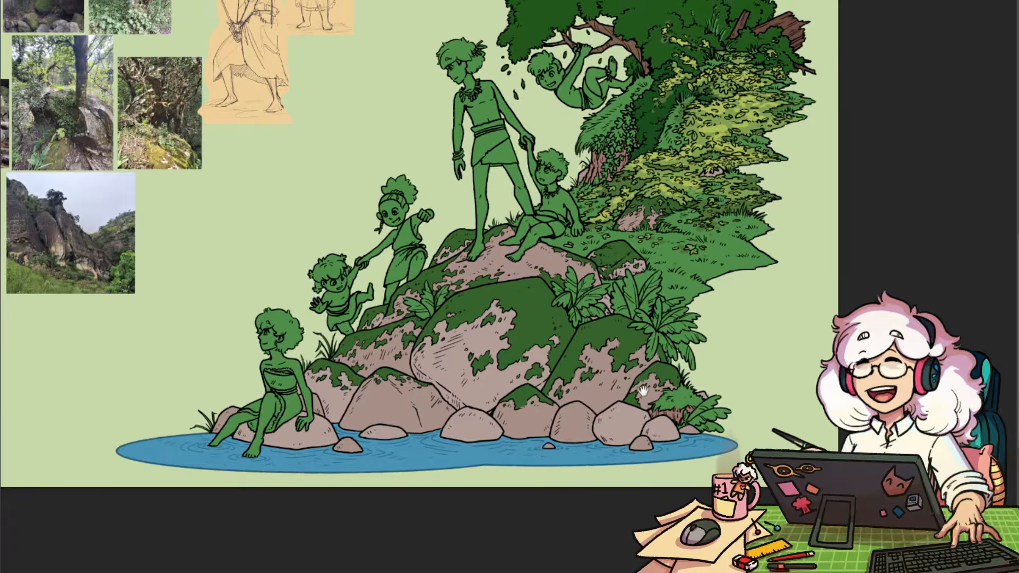
{"action": "scroll", "coordinate": [618, 436], "scroll_direction": "up", "scroll_amount": 4}
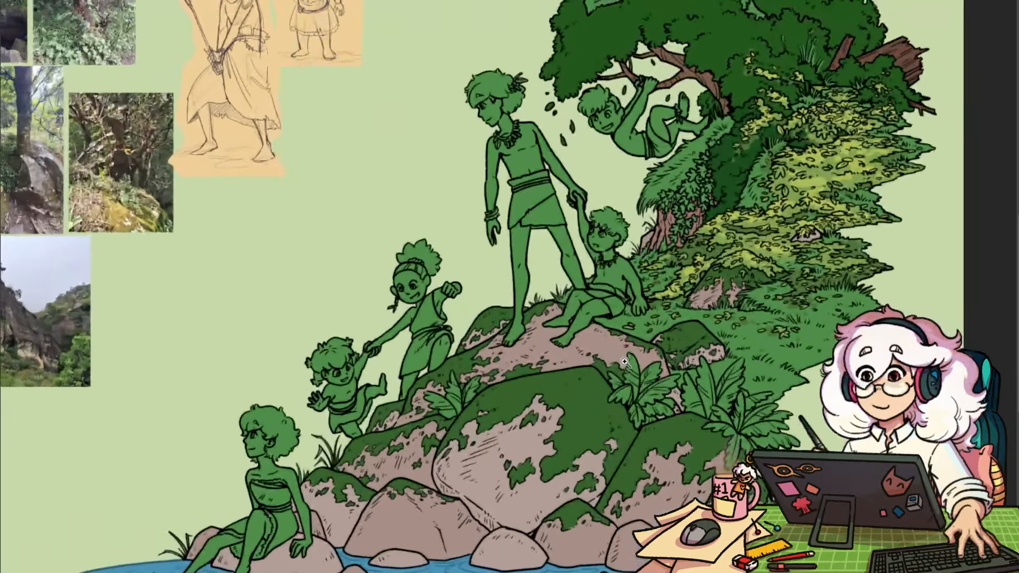
{"action": "scroll", "coordinate": [614, 367], "scroll_direction": "up", "scroll_amount": 3}
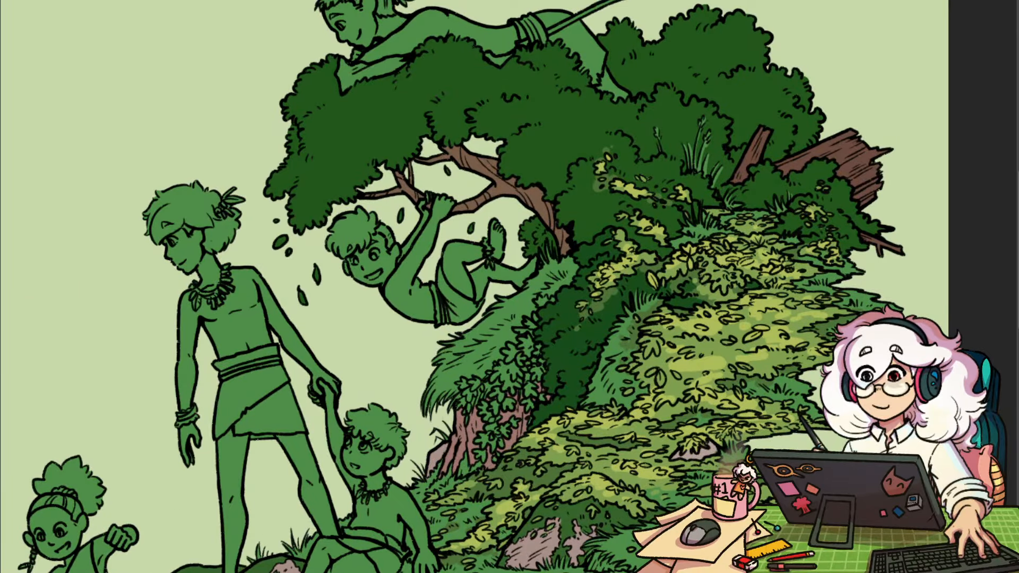
{"action": "left_click_drag", "start_coordinate": [403, 297], "coordinate": [419, 273]}
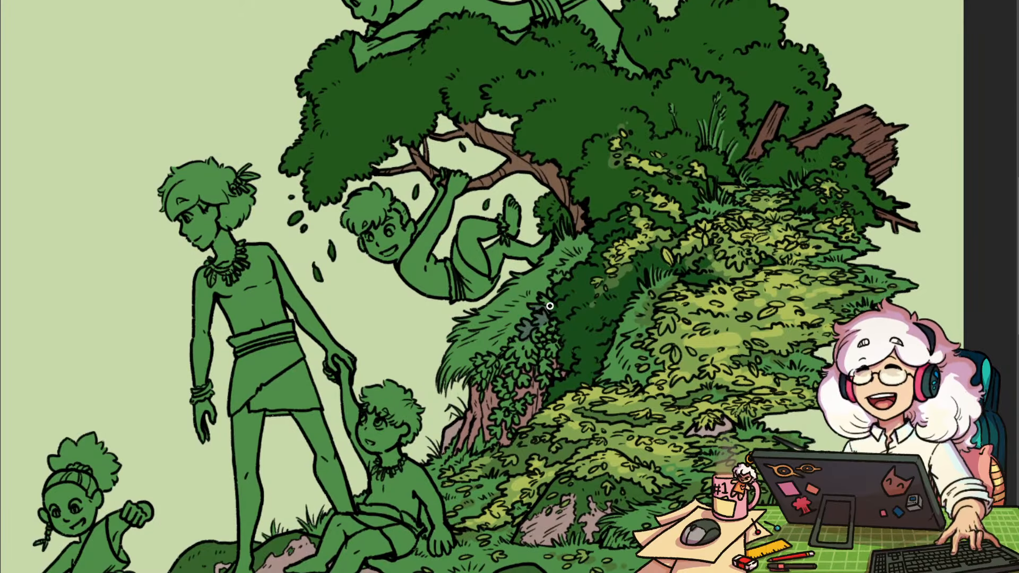
Paint flat dark slate grey over the ivy leaves covering the tree trunk, down to its base
{"action": "mouse_move", "coordinate": [549, 296]}
{"action": "left_mouse_down"}
{"action": "mouse_move", "coordinate": [543, 304]}
{"action": "mouse_move", "coordinate": [564, 274]}
{"action": "left_mouse_up"}
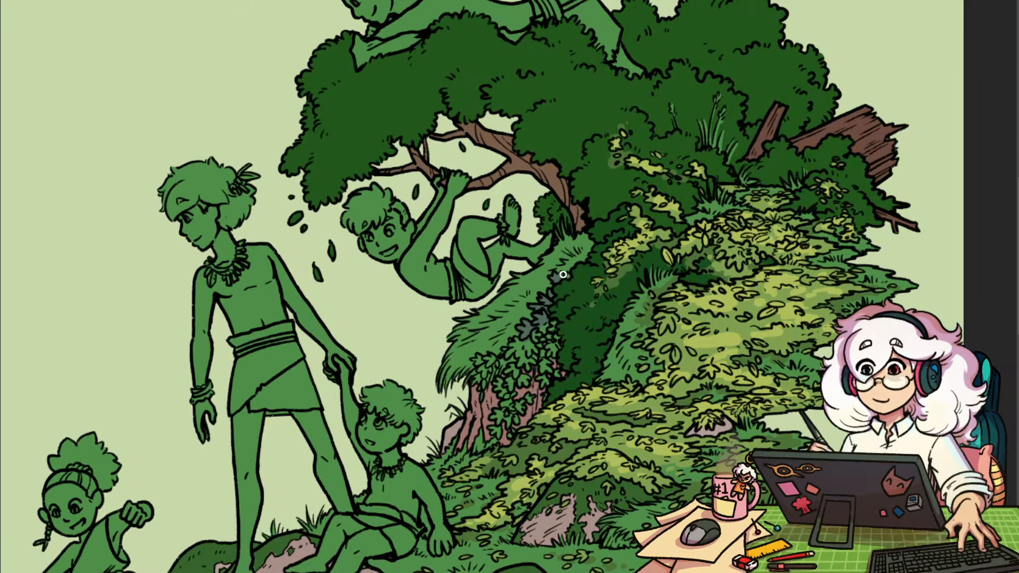
{"action": "left_click_drag", "start_coordinate": [527, 342], "coordinate": [519, 352]}
{"action": "mouse_move", "coordinate": [543, 319]}
{"action": "left_mouse_down"}
{"action": "mouse_move", "coordinate": [549, 326]}
{"action": "mouse_move", "coordinate": [518, 366]}
{"action": "mouse_move", "coordinate": [541, 369]}
{"action": "mouse_move", "coordinate": [512, 403]}
{"action": "left_mouse_up"}
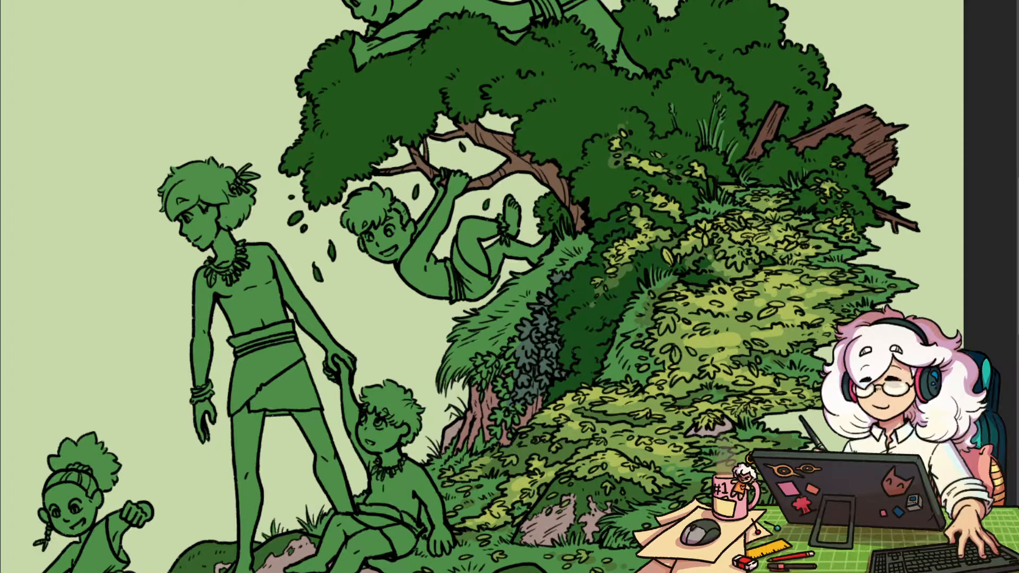
{"action": "left_click_drag", "start_coordinate": [556, 364], "coordinate": [525, 390]}
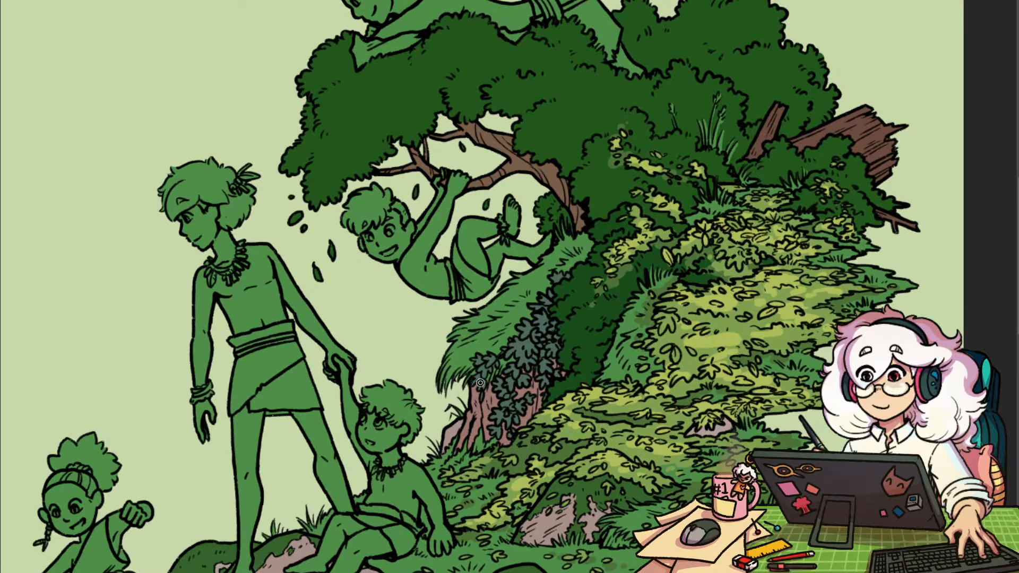
{"action": "left_click_drag", "start_coordinate": [578, 388], "coordinate": [498, 389]}
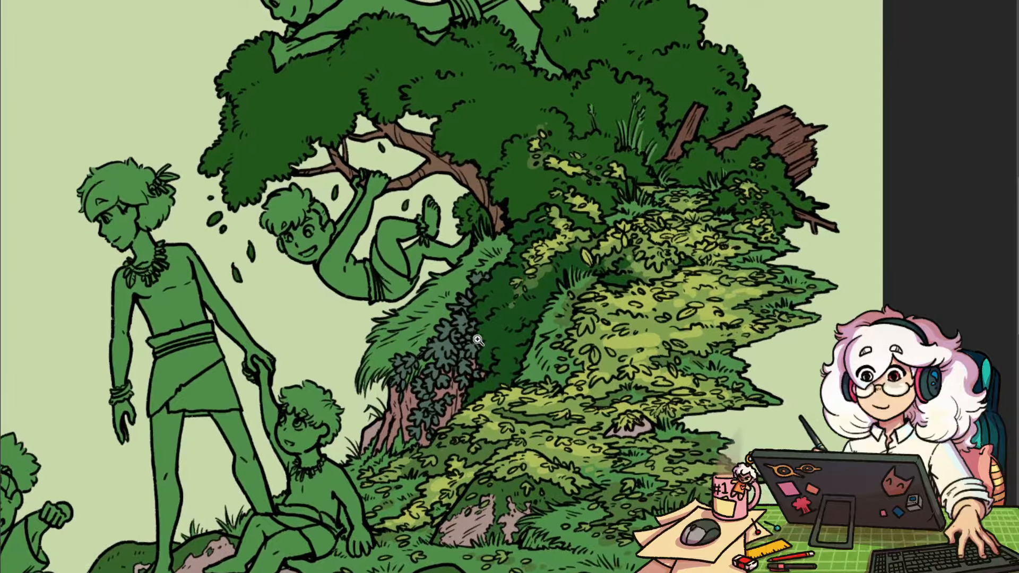
{"action": "left_click_drag", "start_coordinate": [498, 332], "coordinate": [449, 390]}
{"action": "left_click_drag", "start_coordinate": [472, 357], "coordinate": [531, 334]}
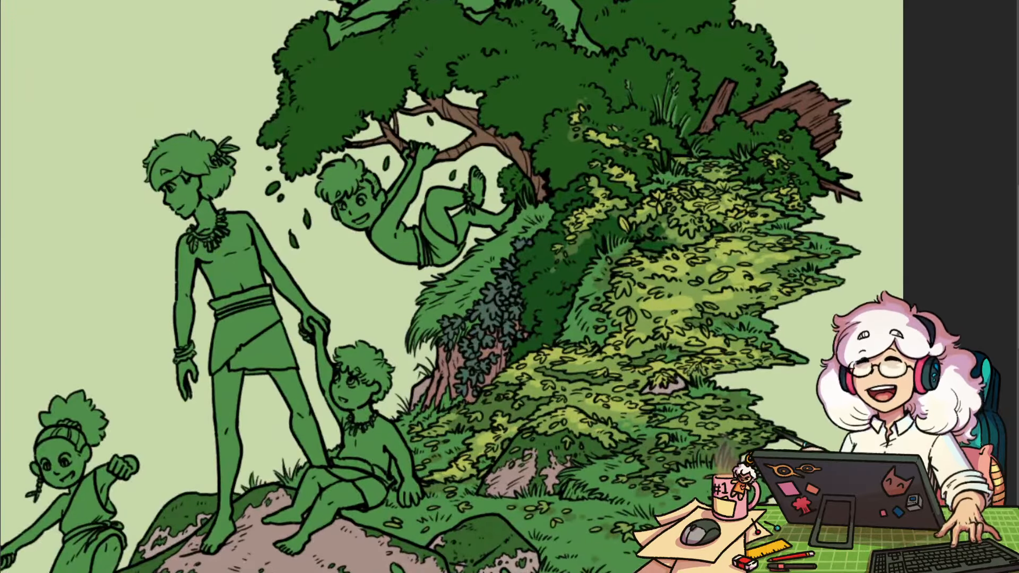
Recolor the trunk ivy with a deep green solid color close to the surrounding foliage
{"action": "key", "text": "alt+F9"}
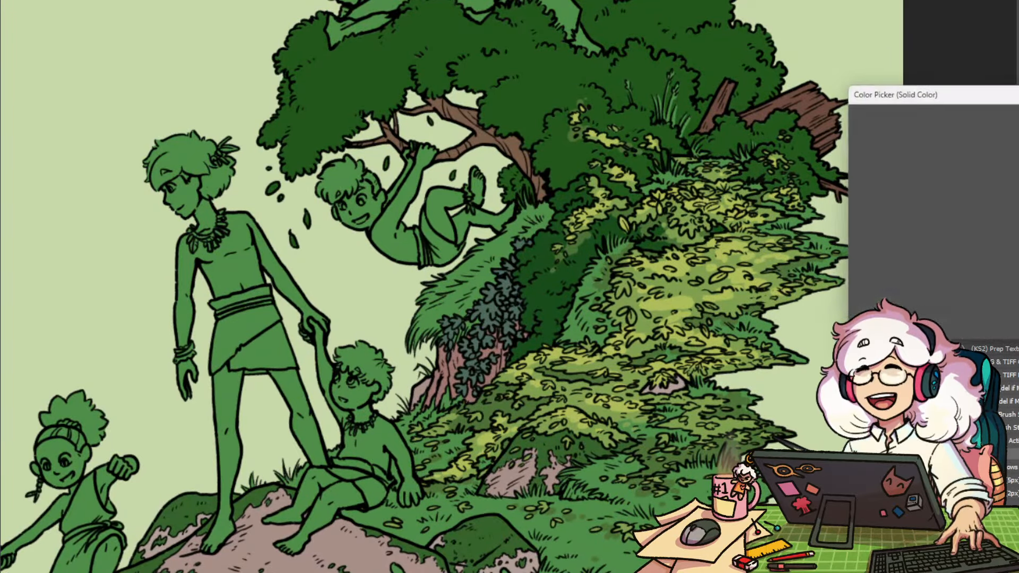
{"action": "key", "text": "Return"}
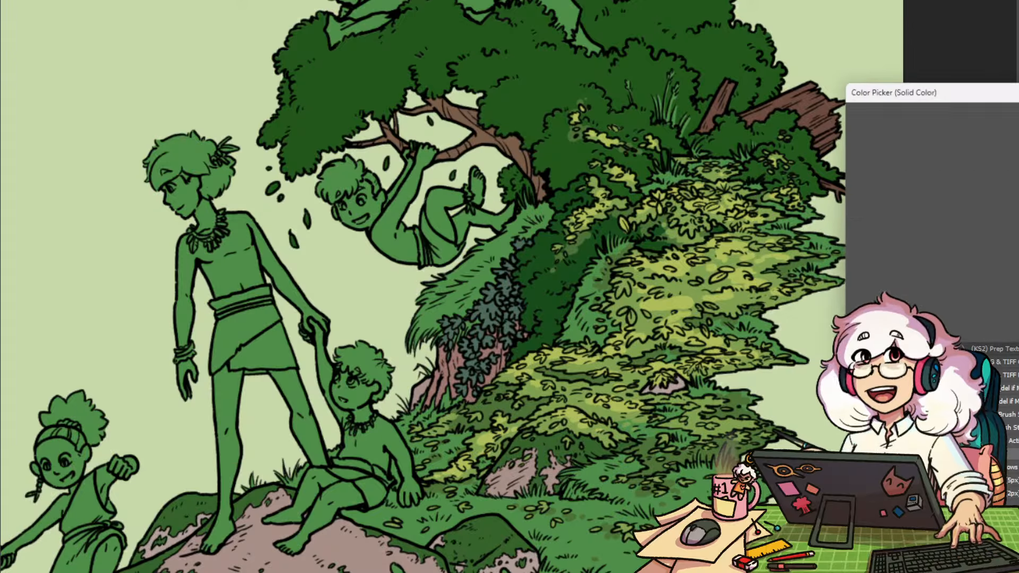
{"action": "left_click", "coordinate": [556, 274]}
{"action": "left_click", "coordinate": [556, 84]}
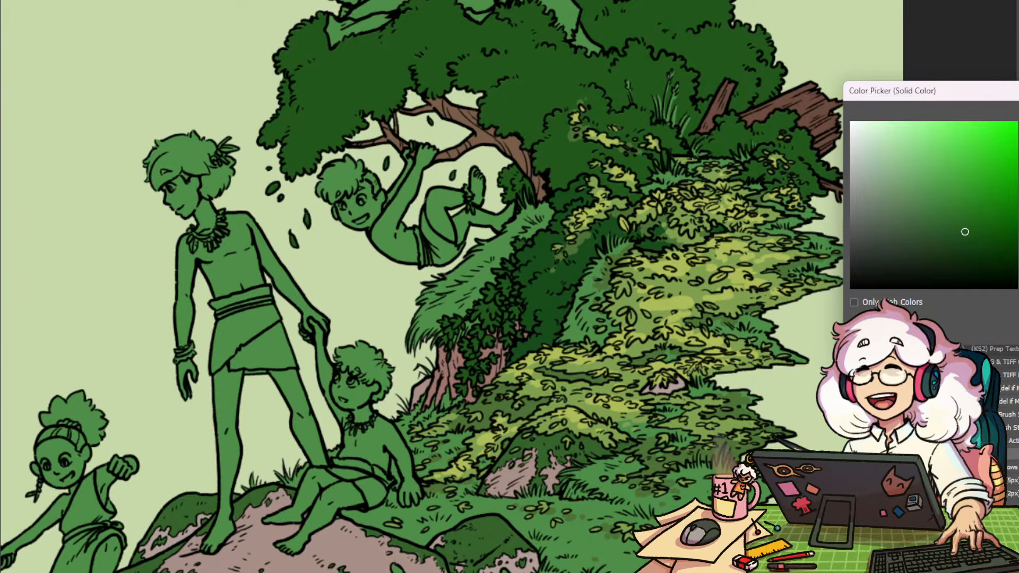
{"action": "key", "text": "Return"}
{"action": "mouse_move", "coordinate": [735, 386]}
{"action": "left_mouse_down"}
{"action": "mouse_move", "coordinate": [689, 424]}
{"action": "mouse_move", "coordinate": [669, 366]}
{"action": "left_mouse_up"}
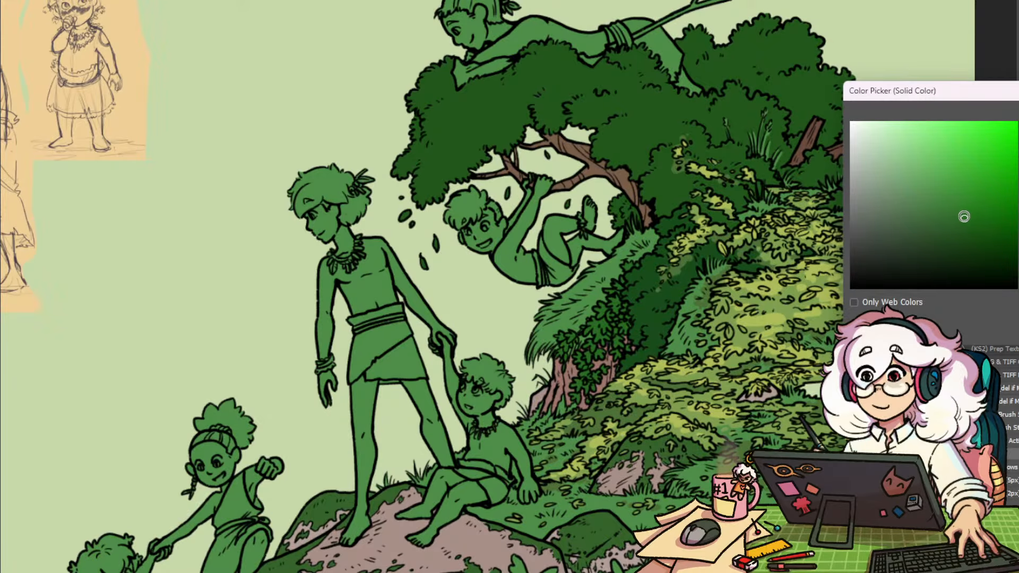
{"action": "left_click", "coordinate": [966, 207]}
{"action": "left_click", "coordinate": [965, 215]}
{"action": "key", "text": "Return"}
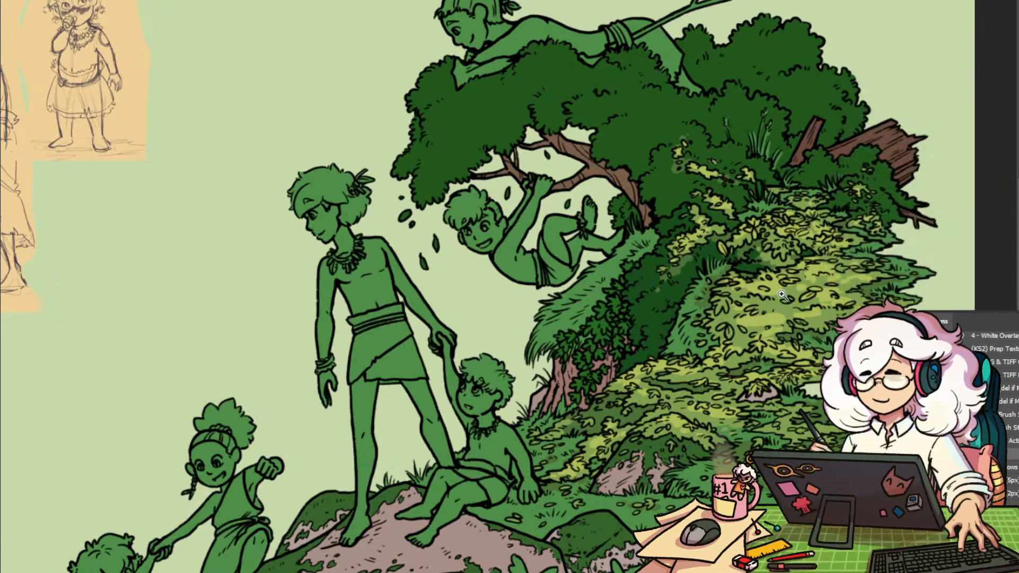
Shift the base green of the figures and grass to a slightly yellower, more muted medium green
{"action": "left_click_drag", "start_coordinate": [762, 340], "coordinate": [710, 329]}
{"action": "left_click_drag", "start_coordinate": [793, 466], "coordinate": [671, 370]}
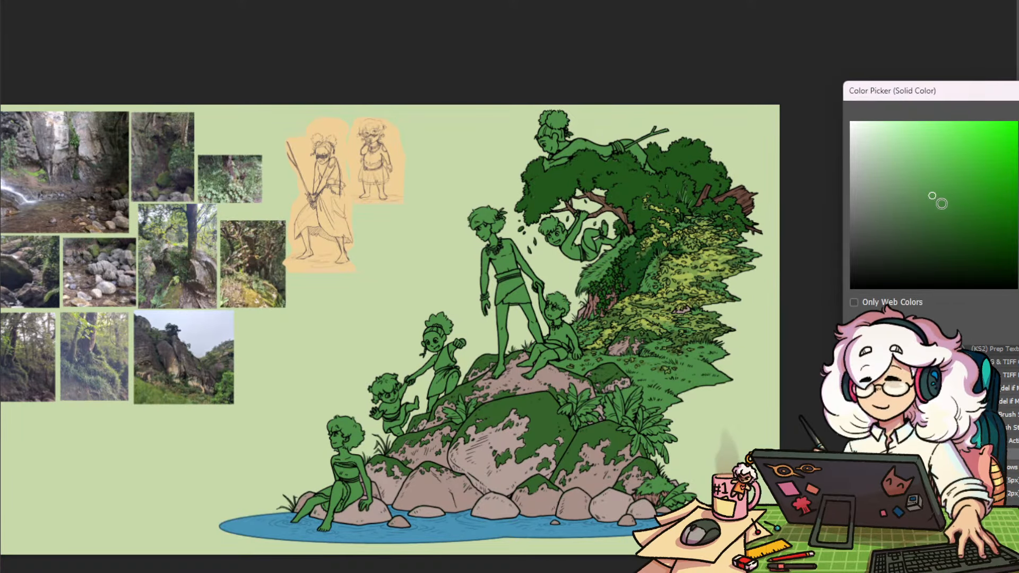
{"action": "left_click", "coordinate": [947, 194]}
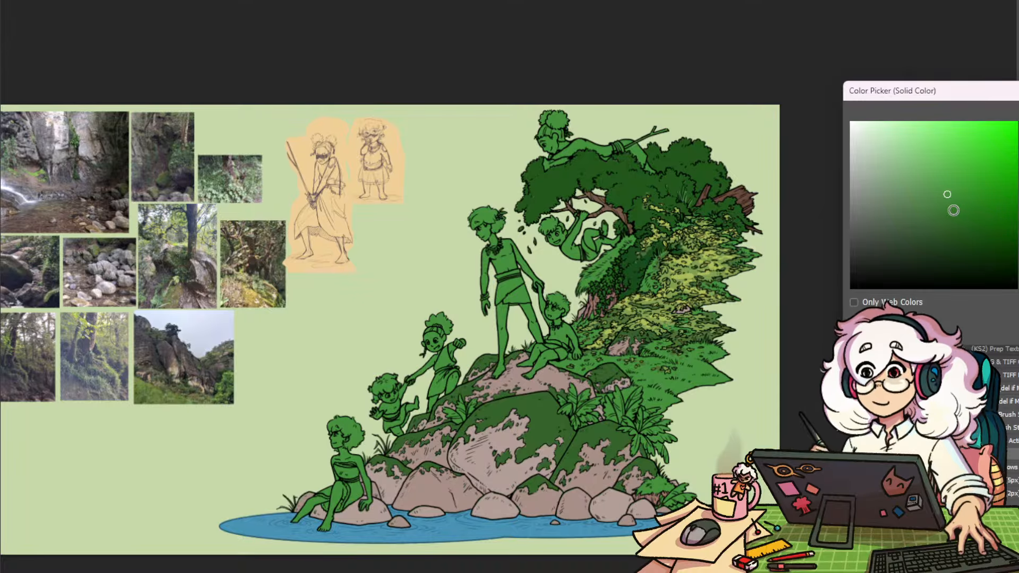
{"action": "left_click", "coordinate": [932, 196]}
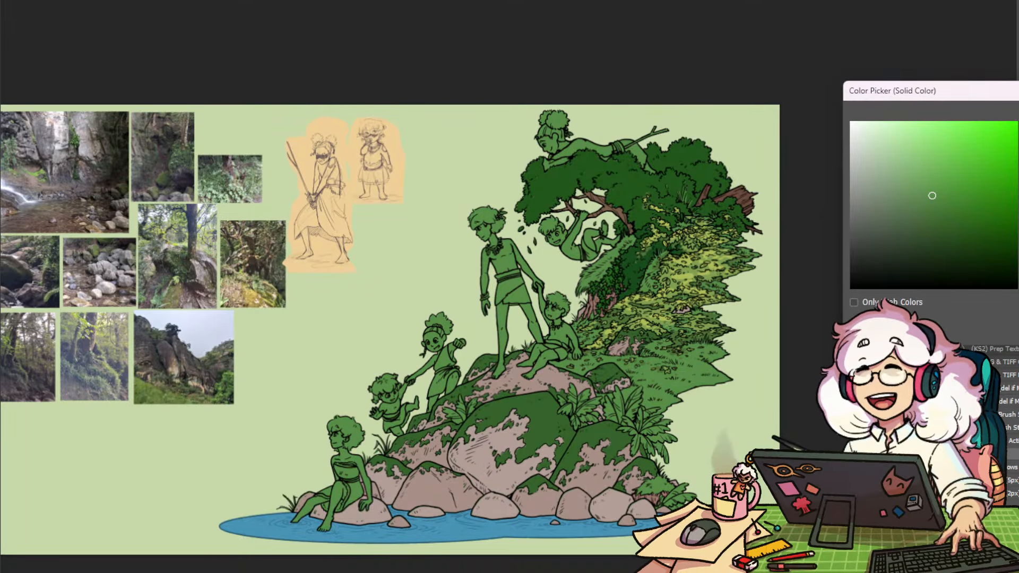
{"action": "left_click", "coordinate": [934, 203]}
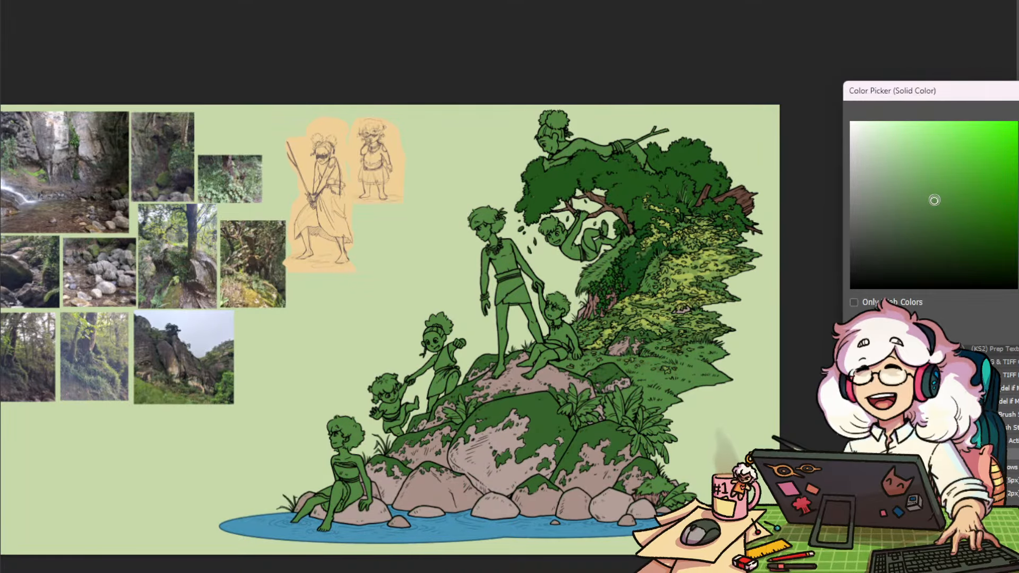
{"action": "left_click_drag", "start_coordinate": [934, 200], "coordinate": [933, 195]}
{"action": "key", "text": "Return"}
{"action": "left_click_drag", "start_coordinate": [704, 346], "coordinate": [680, 323]}
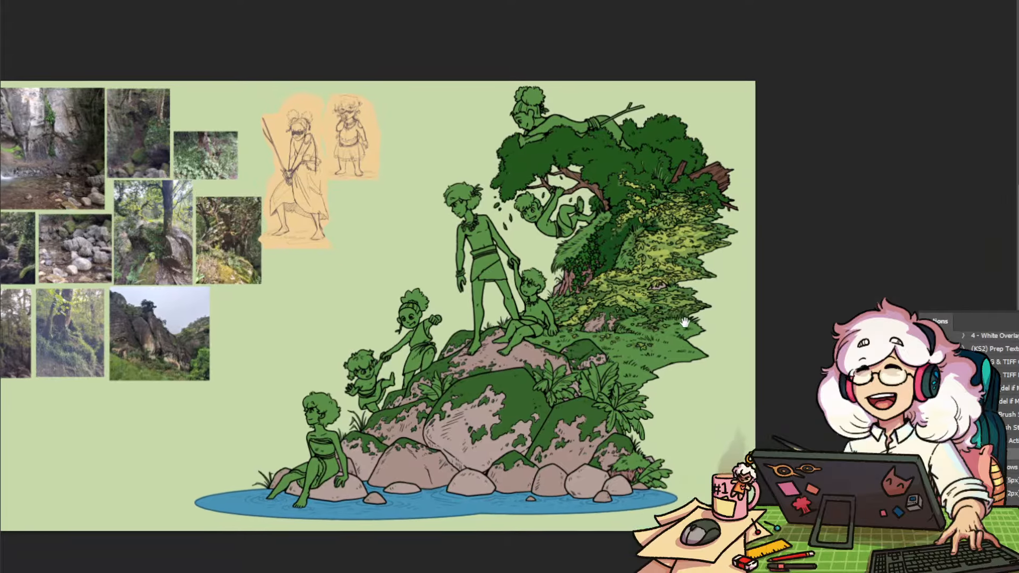
Paint the small piece beside the mossy rock on the grassy slope a flat reddish brown
{"action": "left_click_drag", "start_coordinate": [616, 316], "coordinate": [697, 317]}
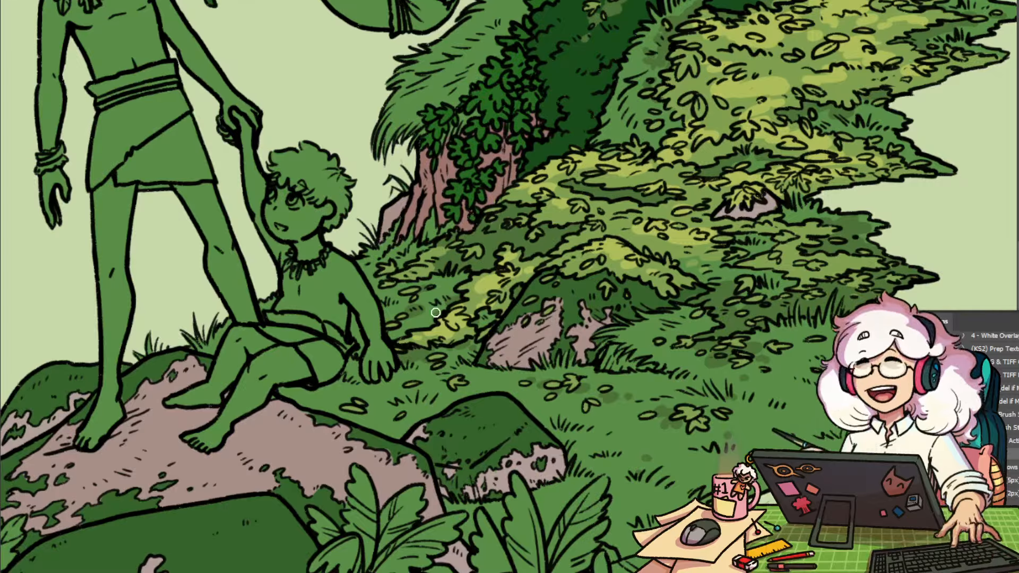
{"action": "mouse_move", "coordinate": [598, 388]}
{"action": "left_mouse_down"}
{"action": "mouse_move", "coordinate": [529, 442]}
{"action": "mouse_move", "coordinate": [619, 339]}
{"action": "mouse_move", "coordinate": [566, 453]}
{"action": "mouse_move", "coordinate": [590, 402]}
{"action": "left_mouse_up"}
{"action": "scroll", "coordinate": [598, 366], "scroll_direction": "down", "scroll_amount": 3}
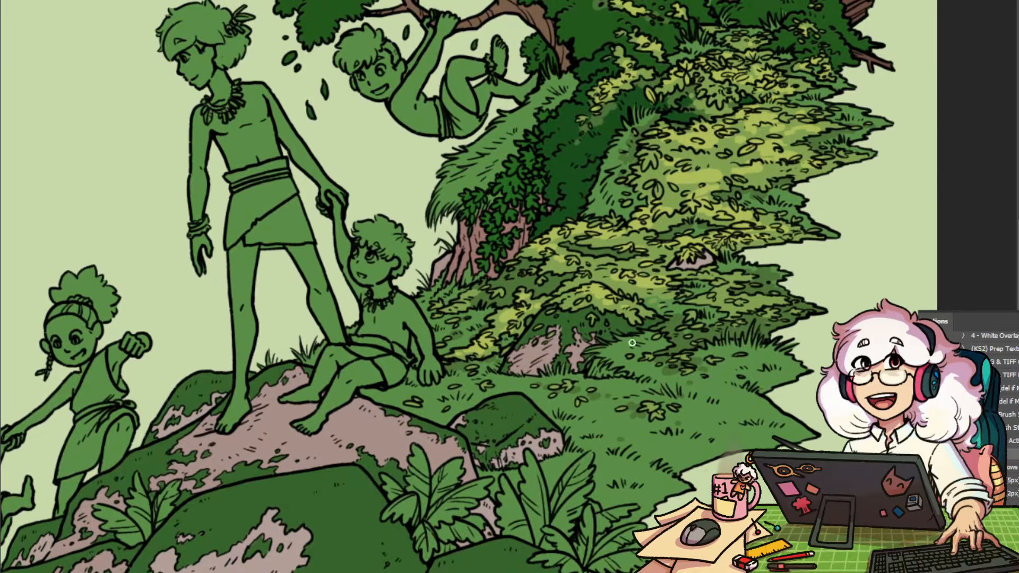
{"action": "scroll", "coordinate": [638, 382], "scroll_direction": "up", "scroll_amount": 2}
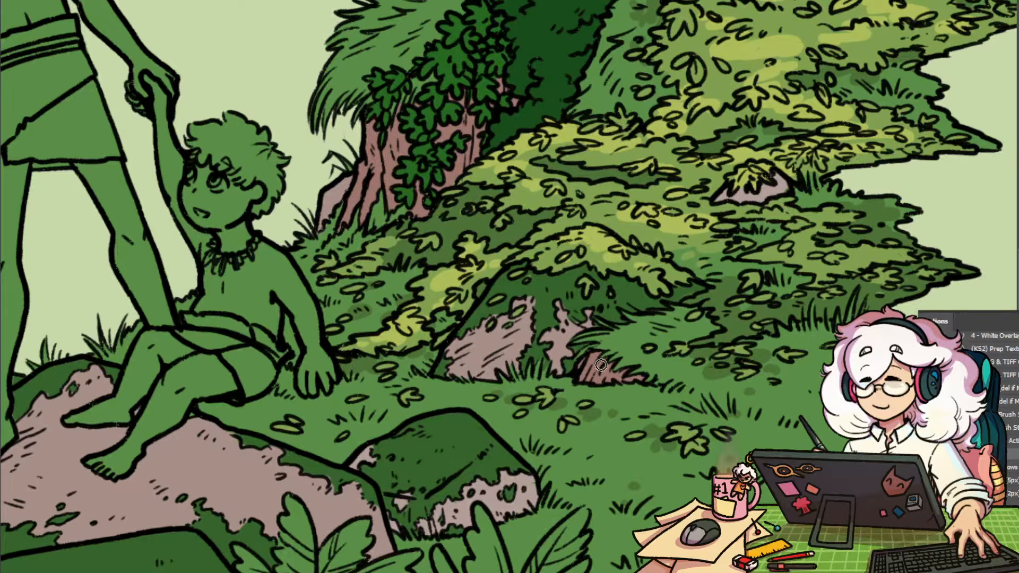
{"action": "scroll", "coordinate": [626, 419], "scroll_direction": "down", "scroll_amount": 4}
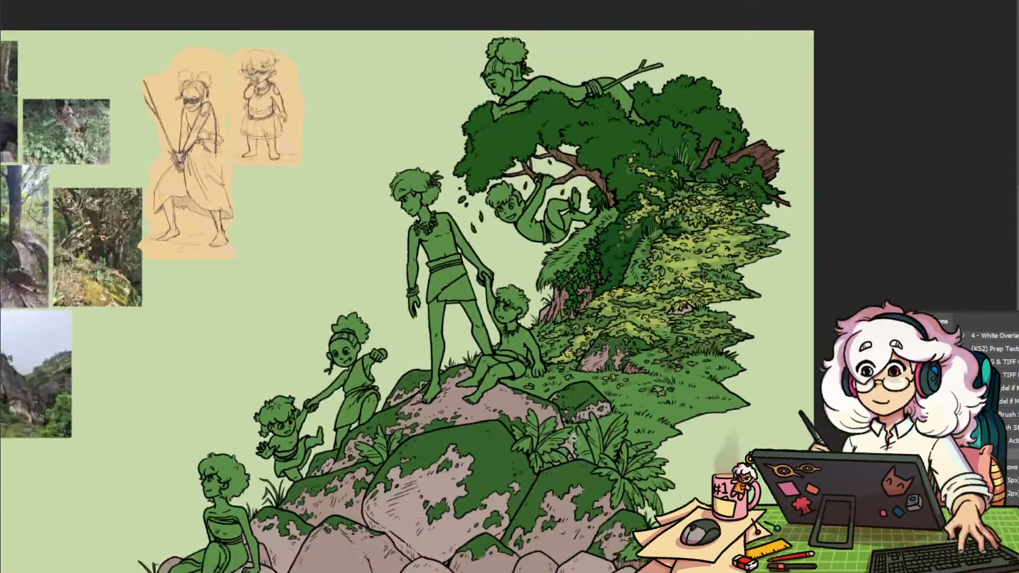
Examine the flat colors across the rocks, figures, leafy slope and tree, comparing them with the reference photos
{"action": "left_click_drag", "start_coordinate": [618, 440], "coordinate": [691, 333]}
{"action": "scroll", "coordinate": [582, 393], "scroll_direction": "up", "scroll_amount": 2}
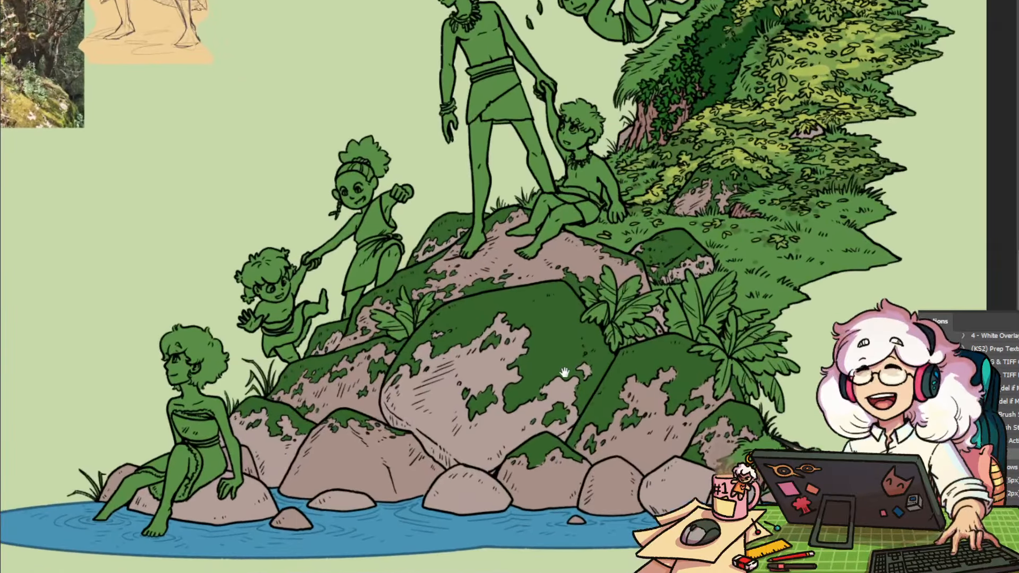
{"action": "left_click_drag", "start_coordinate": [564, 375], "coordinate": [747, 363]}
{"action": "scroll", "coordinate": [487, 399], "scroll_direction": "up", "scroll_amount": 2}
{"action": "left_click_drag", "start_coordinate": [792, 211], "coordinate": [469, 427]}
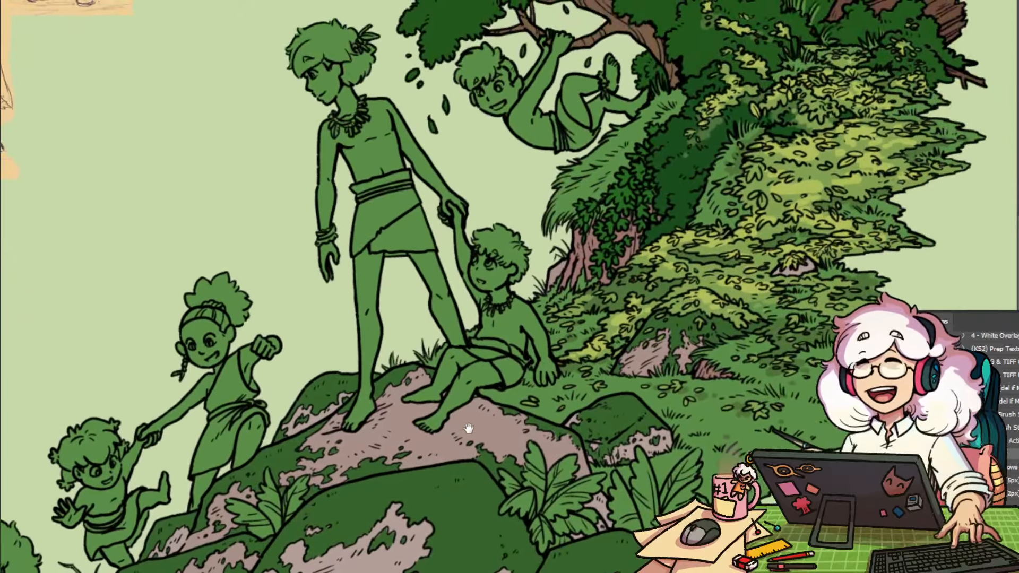
{"action": "left_click_drag", "start_coordinate": [703, 323], "coordinate": [690, 325]}
{"action": "left_click_drag", "start_coordinate": [695, 329], "coordinate": [488, 512]}
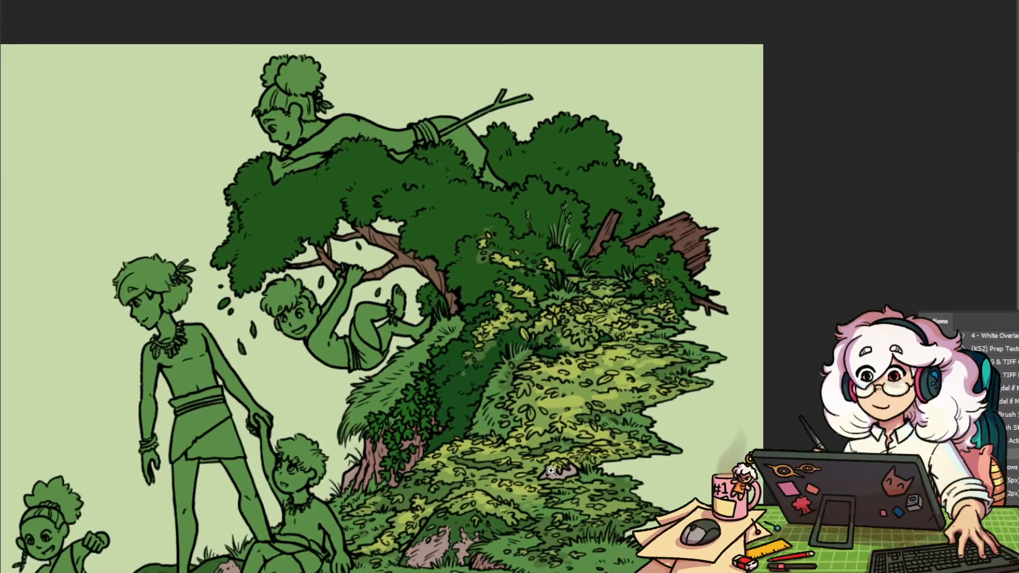
{"action": "left_click_drag", "start_coordinate": [618, 483], "coordinate": [600, 484]}
{"action": "left_click_drag", "start_coordinate": [604, 485], "coordinate": [690, 300]}
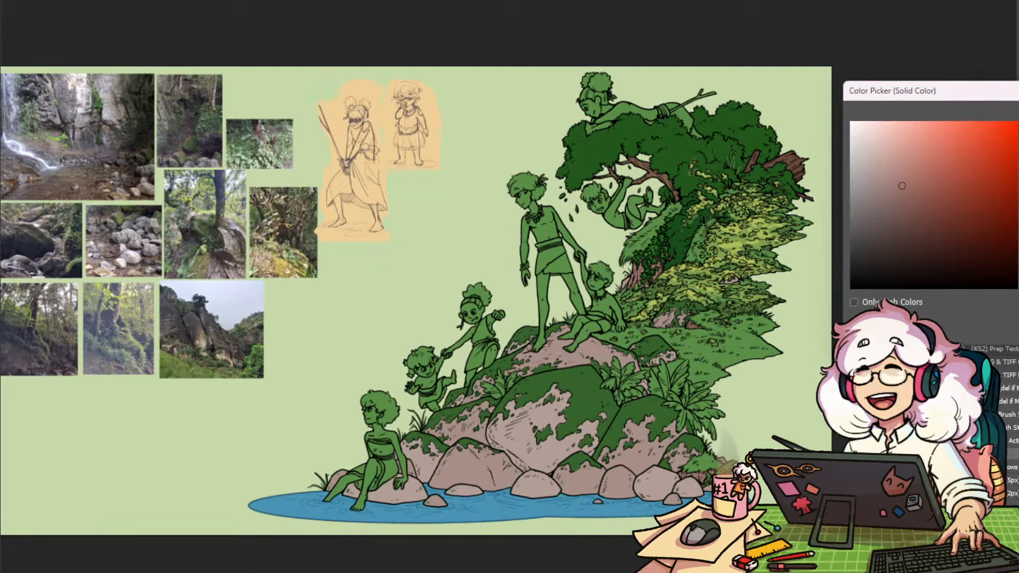
Shift the light rocks from pinkish grey towards a warmer, orange-tinted beige
{"action": "key", "text": "Return"}
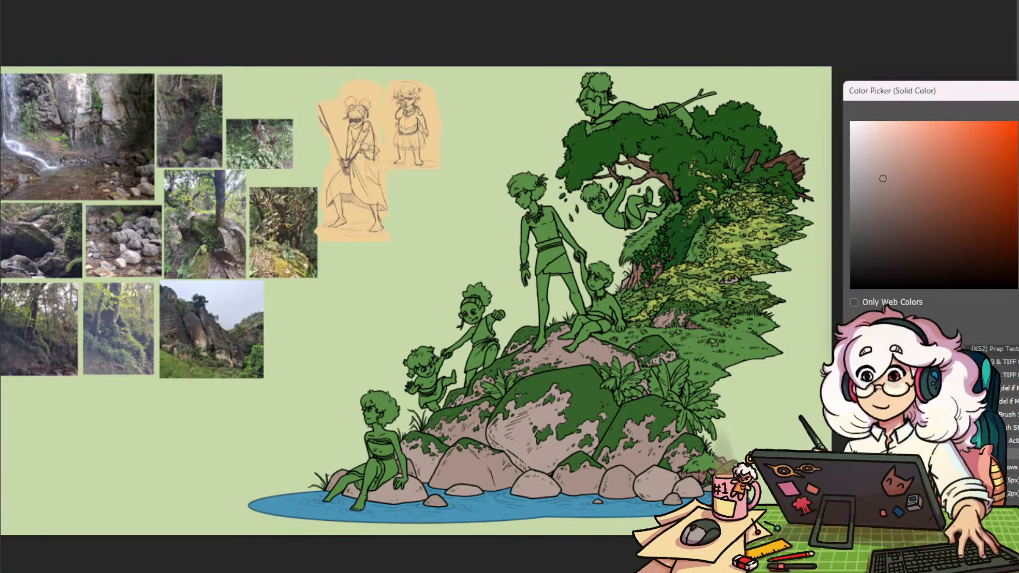
{"action": "key", "text": "Return"}
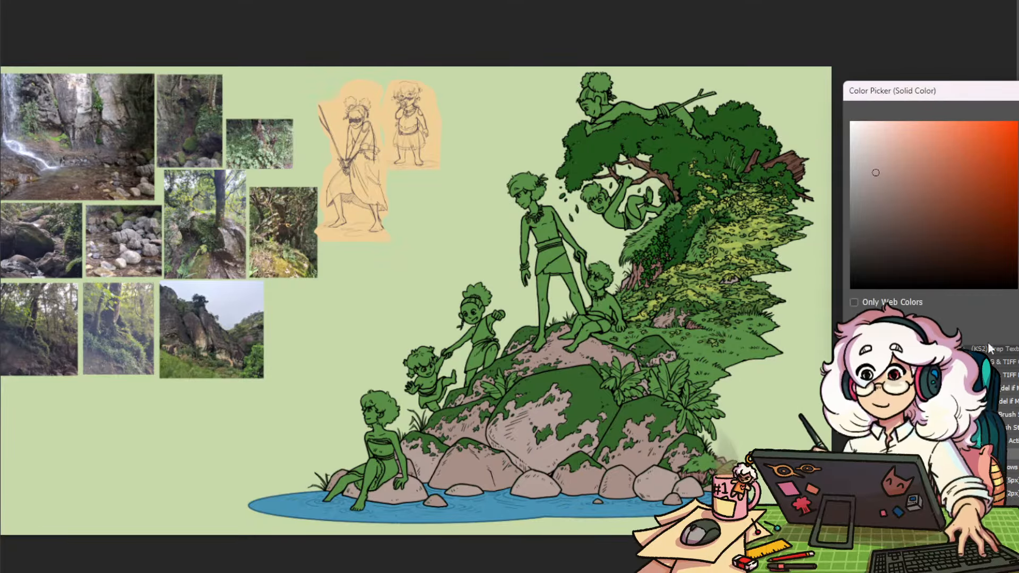
{"action": "left_click", "coordinate": [882, 178]}
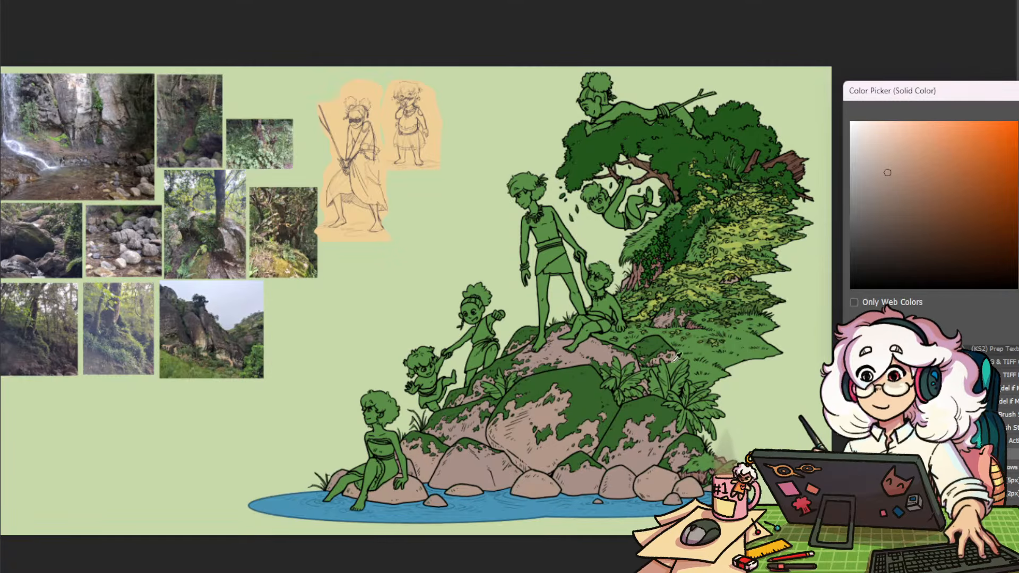
{"action": "left_click", "coordinate": [584, 482]}
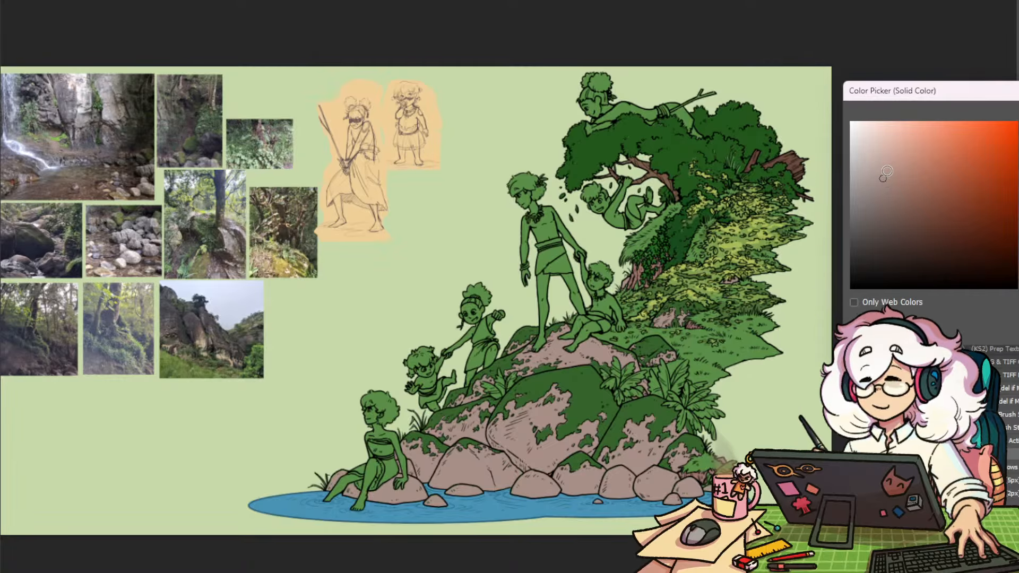
{"action": "left_click", "coordinate": [886, 170]}
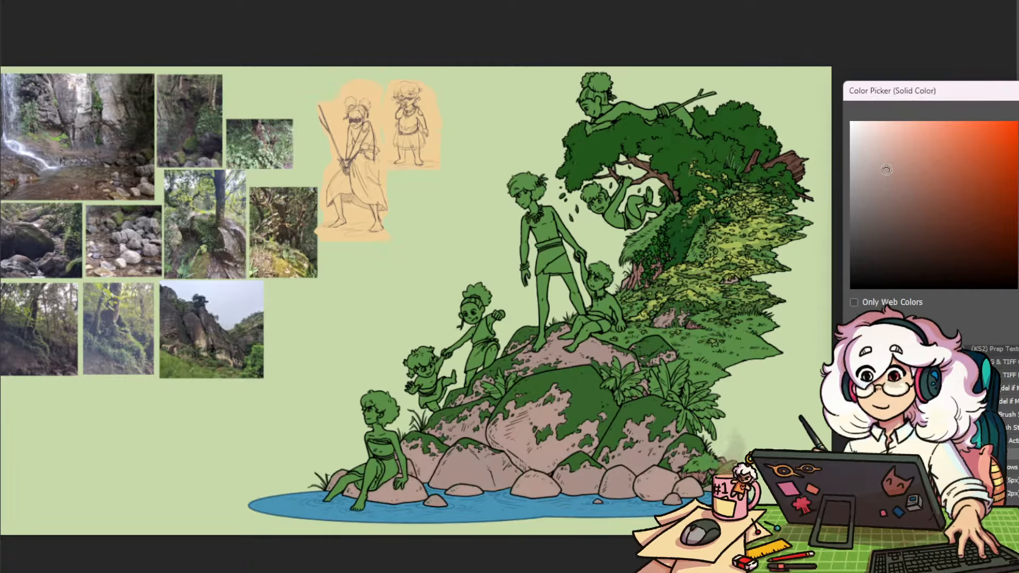
{"action": "key", "text": "Return"}
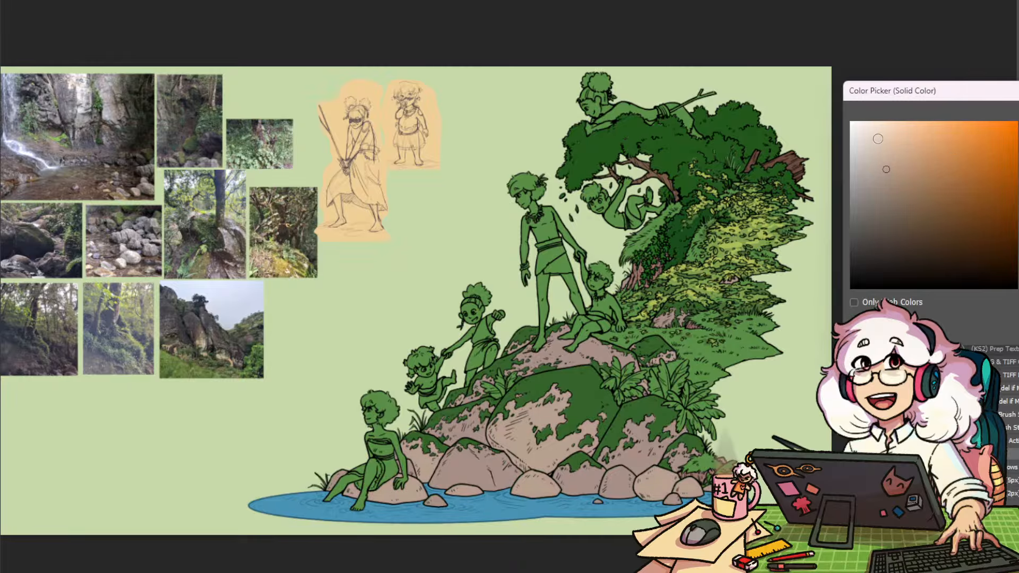
Lighten the light rocks to a pale cream beige that contrasts with the darker rocks
{"action": "left_click", "coordinate": [886, 138]}
{"action": "left_click", "coordinate": [883, 139]}
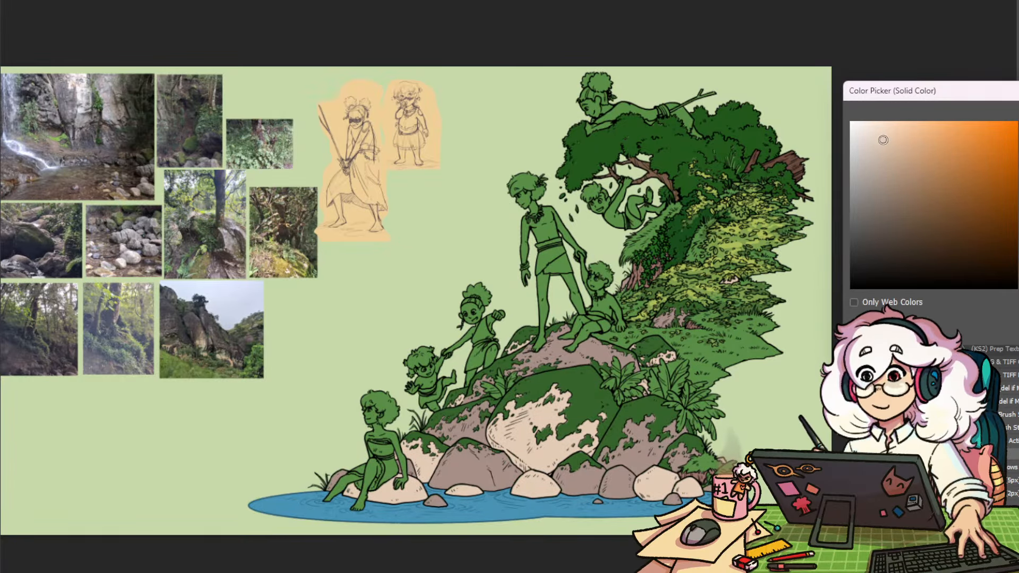
{"action": "left_click", "coordinate": [882, 144]}
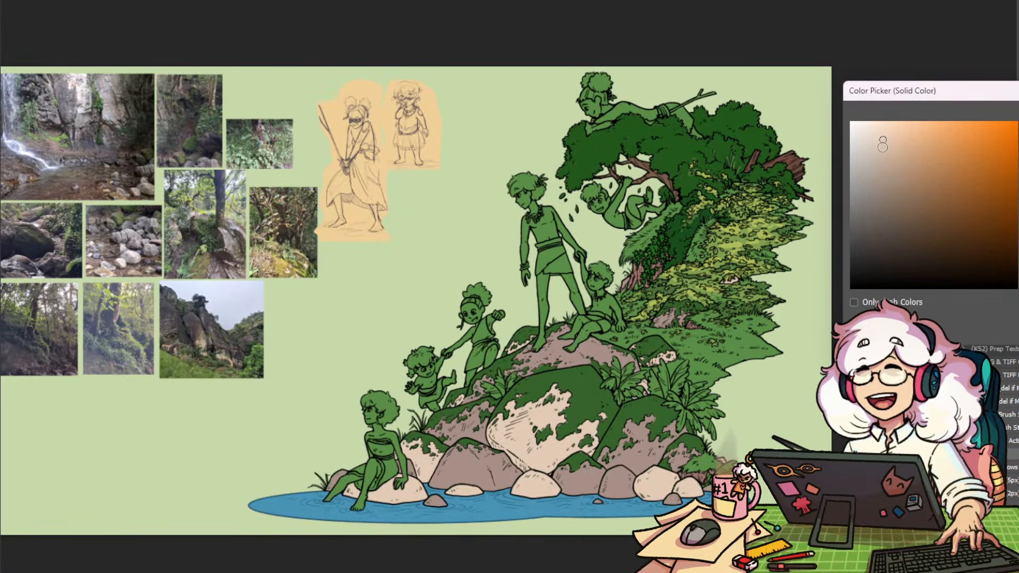
{"action": "left_click", "coordinate": [879, 152]}
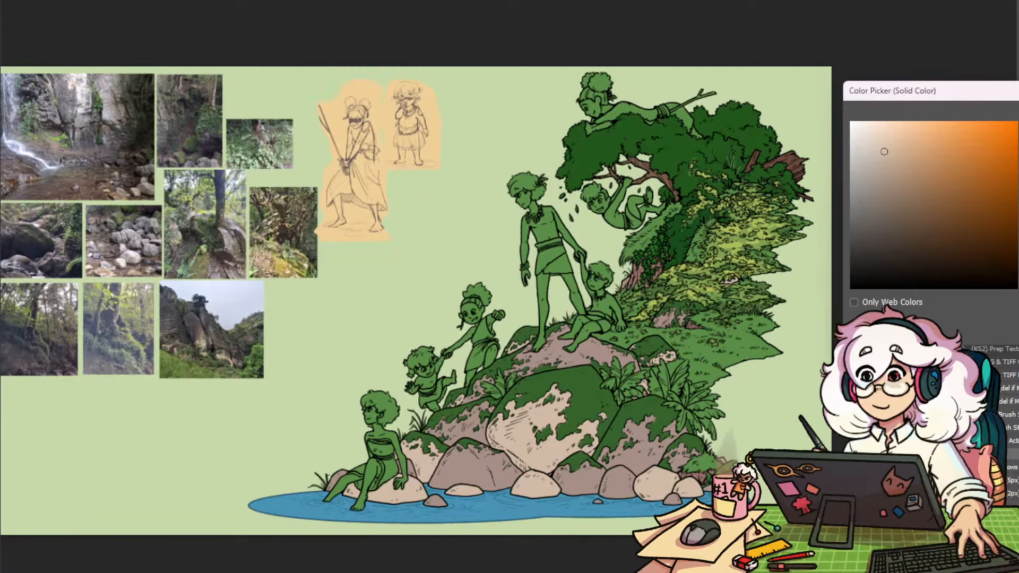
{"action": "key", "text": "Return"}
Change the light rocks from pale cream beige to a darker, warm tan
{"action": "left_click_drag", "start_coordinate": [821, 375], "coordinate": [657, 335]}
{"action": "left_click_drag", "start_coordinate": [583, 355], "coordinate": [555, 391]}
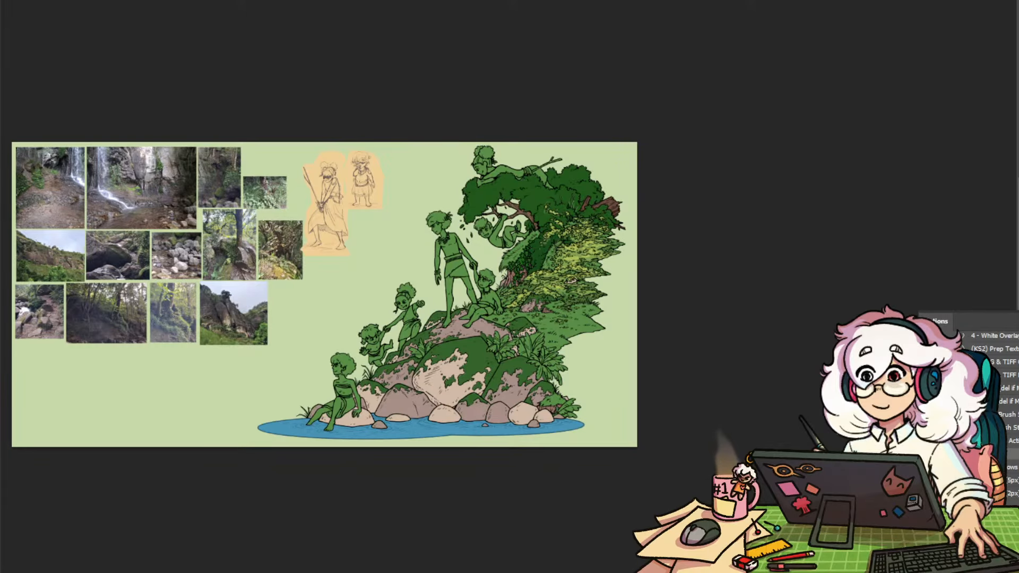
{"action": "double_click", "coordinate": [1012, 297]}
{"action": "left_click", "coordinate": [915, 155]}
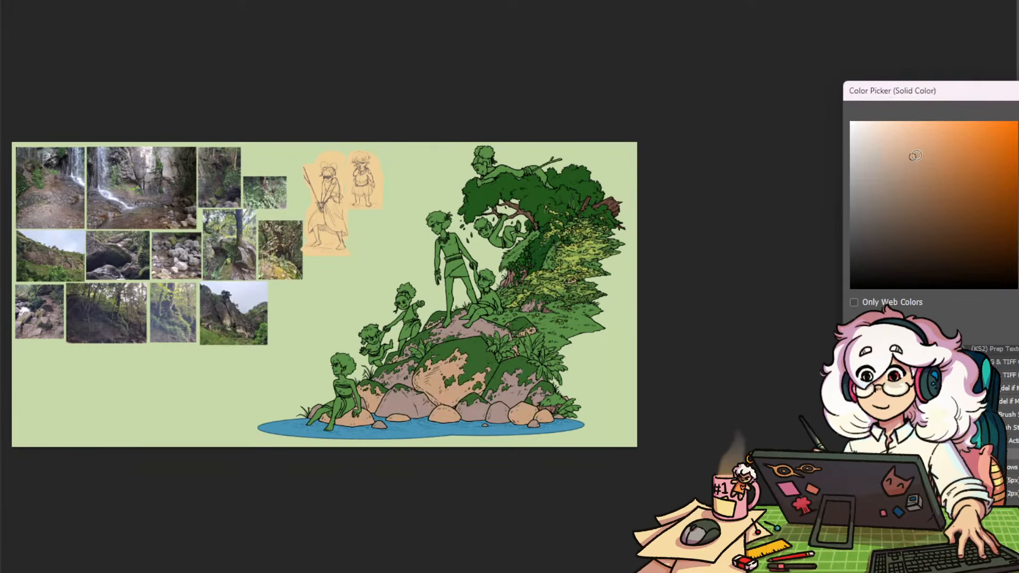
{"action": "left_click", "coordinate": [906, 163]}
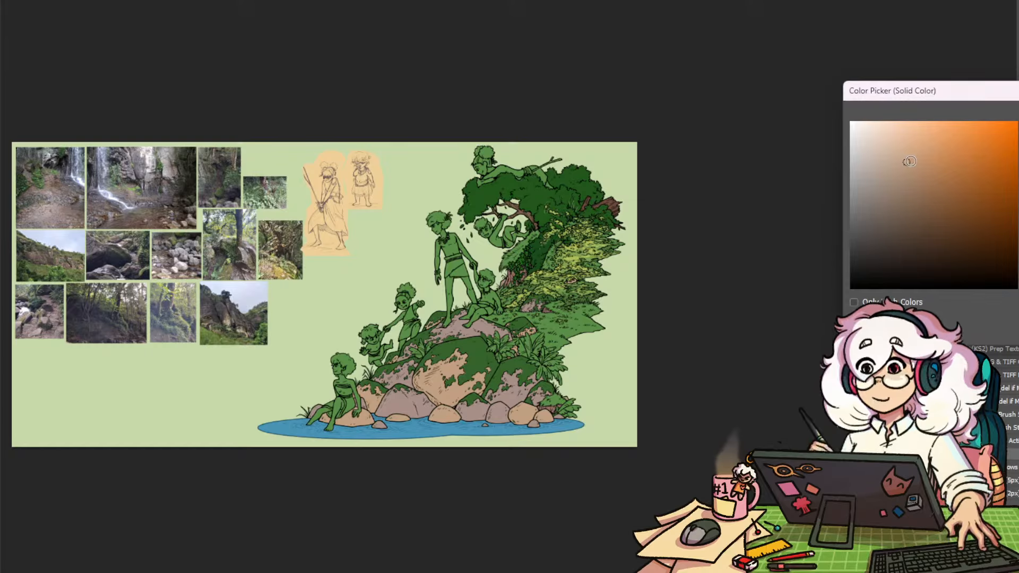
{"action": "left_click", "coordinate": [906, 173]}
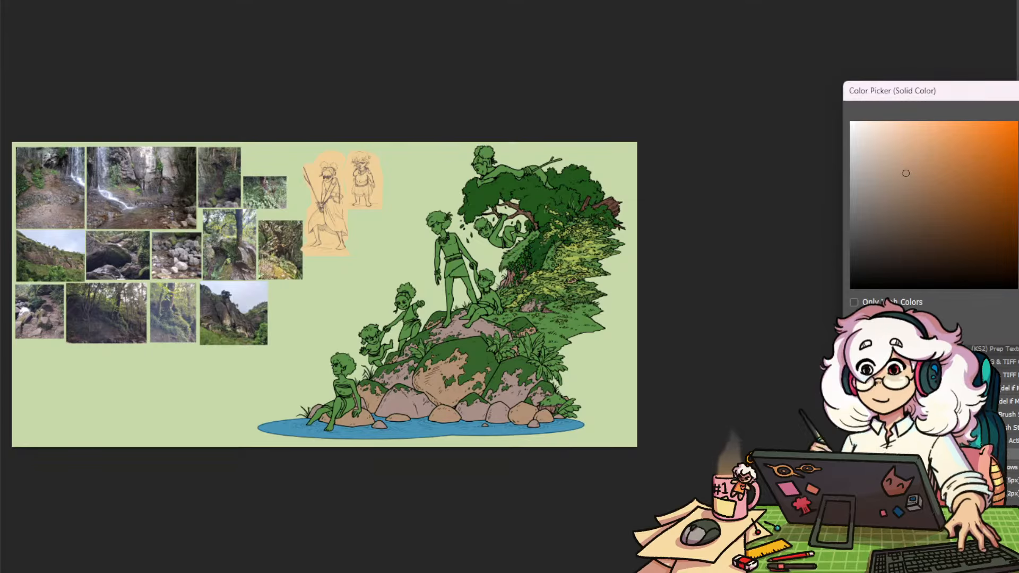
{"action": "key", "text": "Return"}
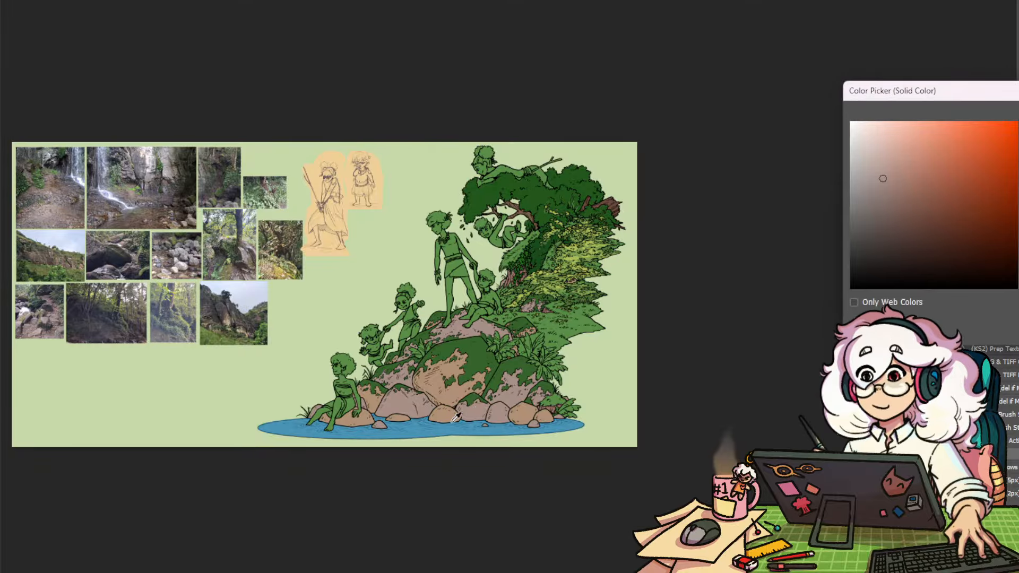
Shift the darker rocks from pinkish grey to a warm orange-tinted brown, slightly deeper than the light rocks
{"action": "left_click", "coordinate": [461, 392]}
{"action": "left_click", "coordinate": [910, 181]}
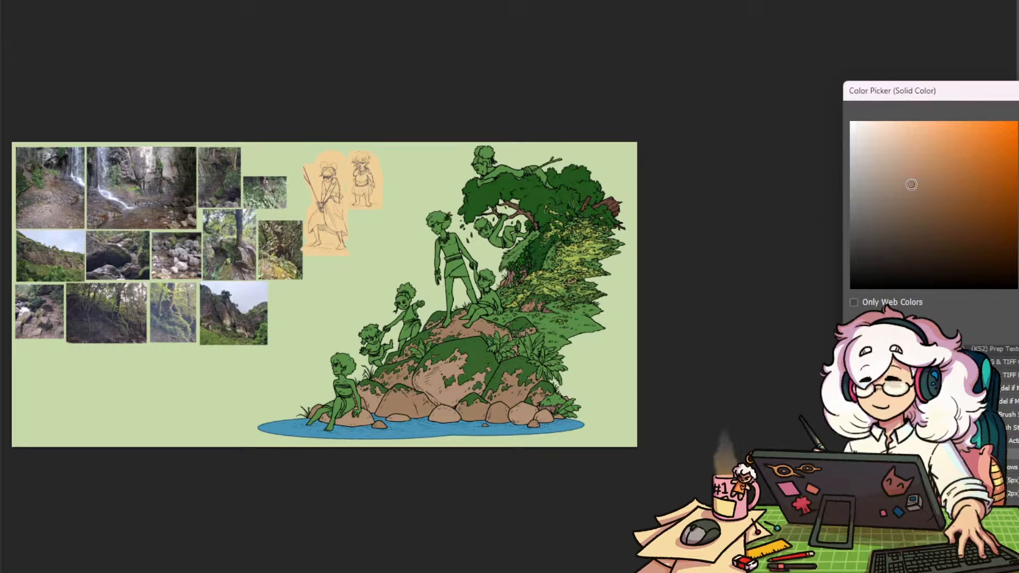
{"action": "key", "text": "Return"}
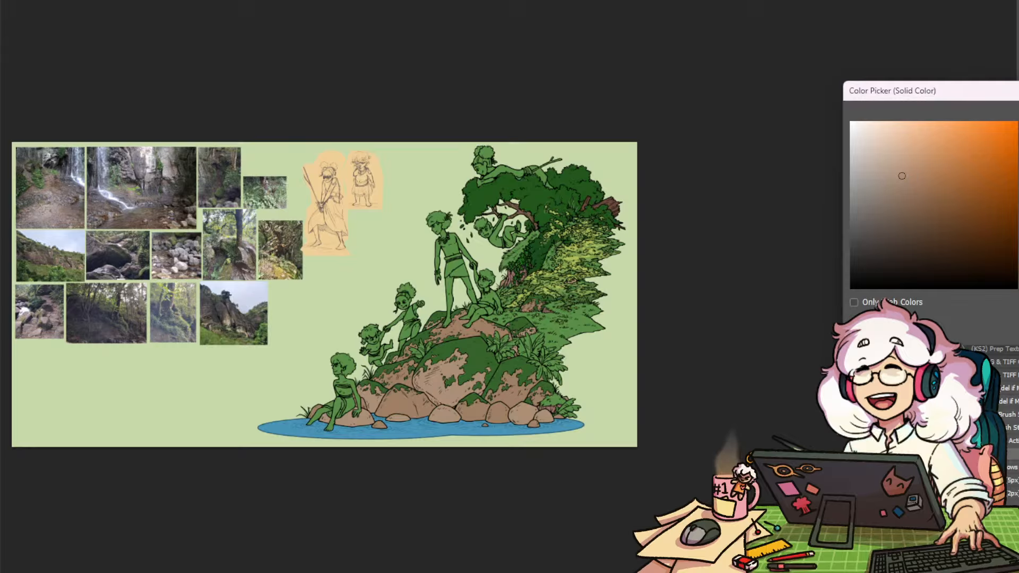
{"action": "key", "text": "Return"}
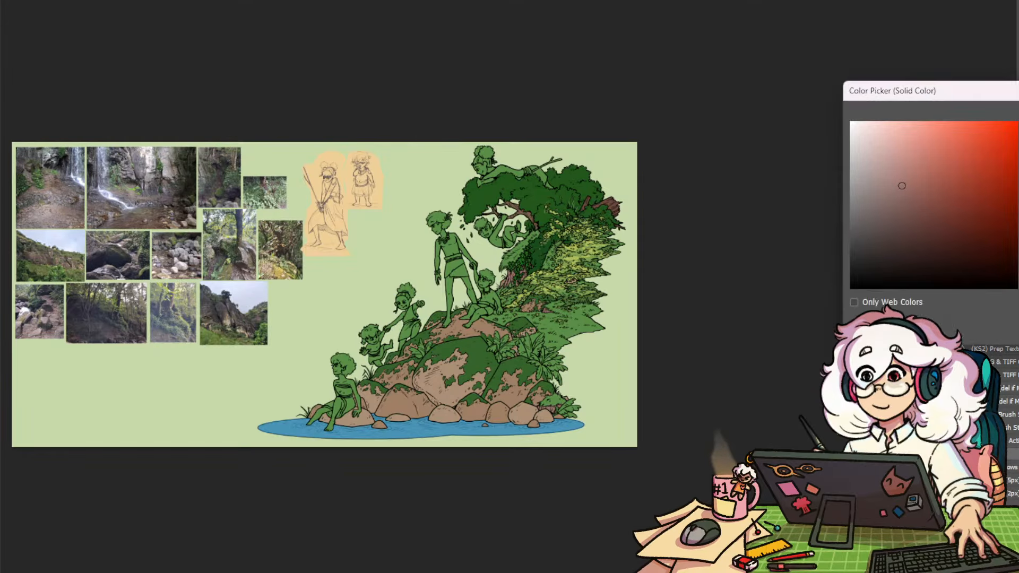
{"action": "left_click", "coordinate": [488, 322]}
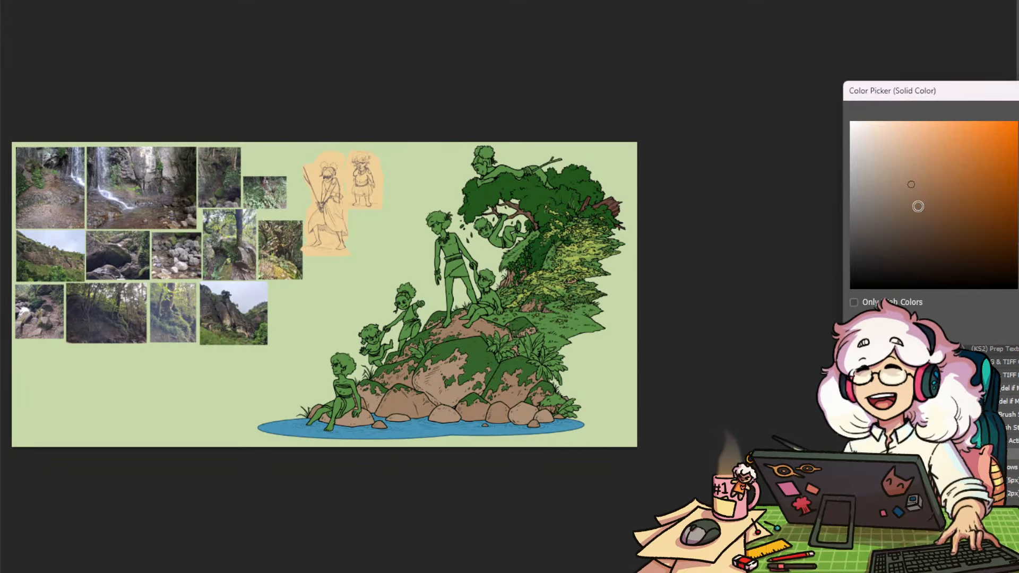
{"action": "left_click", "coordinate": [920, 196]}
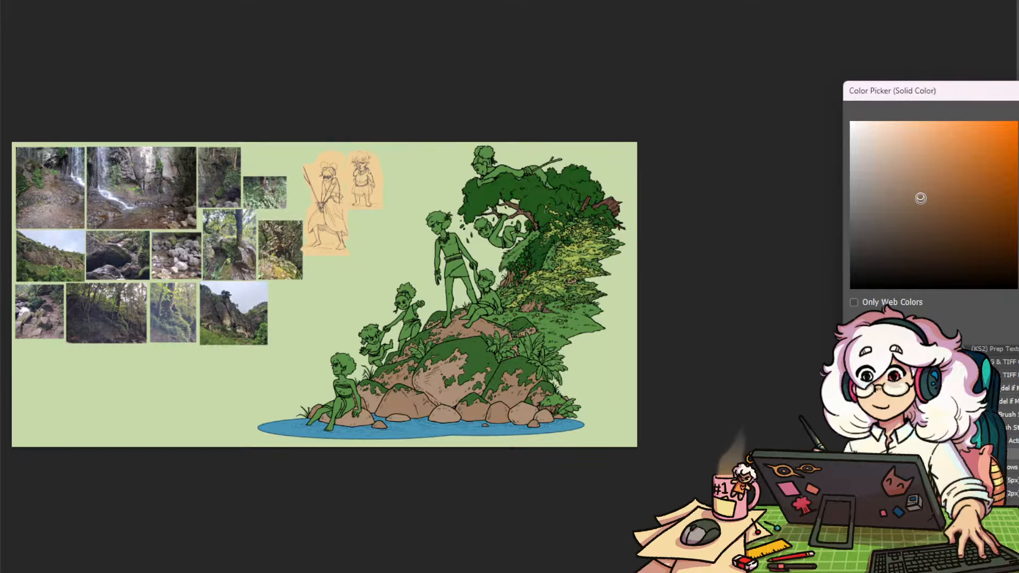
{"action": "left_click", "coordinate": [489, 322]}
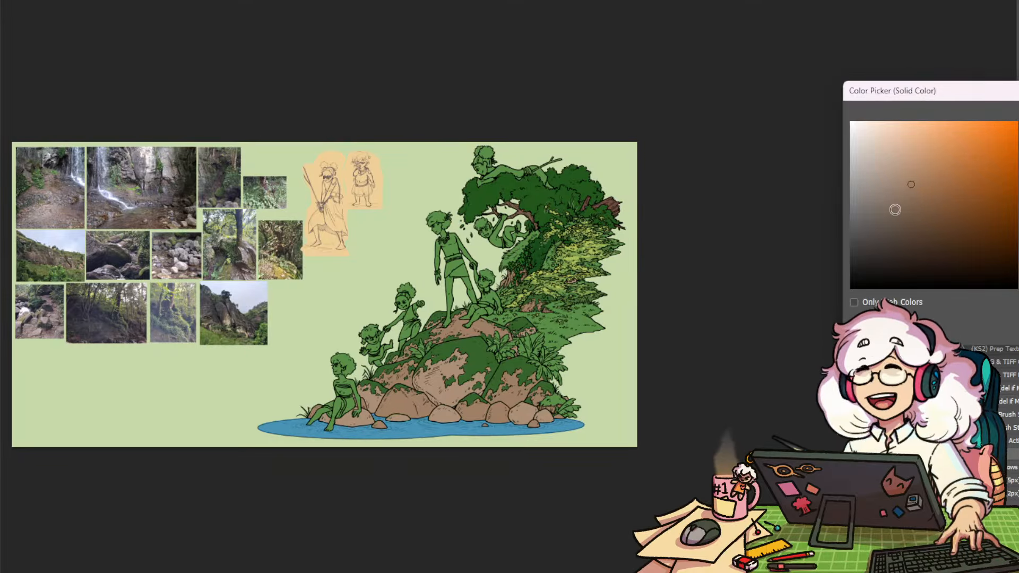
{"action": "left_click", "coordinate": [918, 193]}
{"action": "key", "text": "Return"}
Recolor the tree trunk and branches from dull reddish brown to a lighter, warmer orange-tinted brown
{"action": "left_click_drag", "start_coordinate": [535, 260], "coordinate": [561, 289]}
{"action": "left_click_drag", "start_coordinate": [546, 352], "coordinate": [640, 203]}
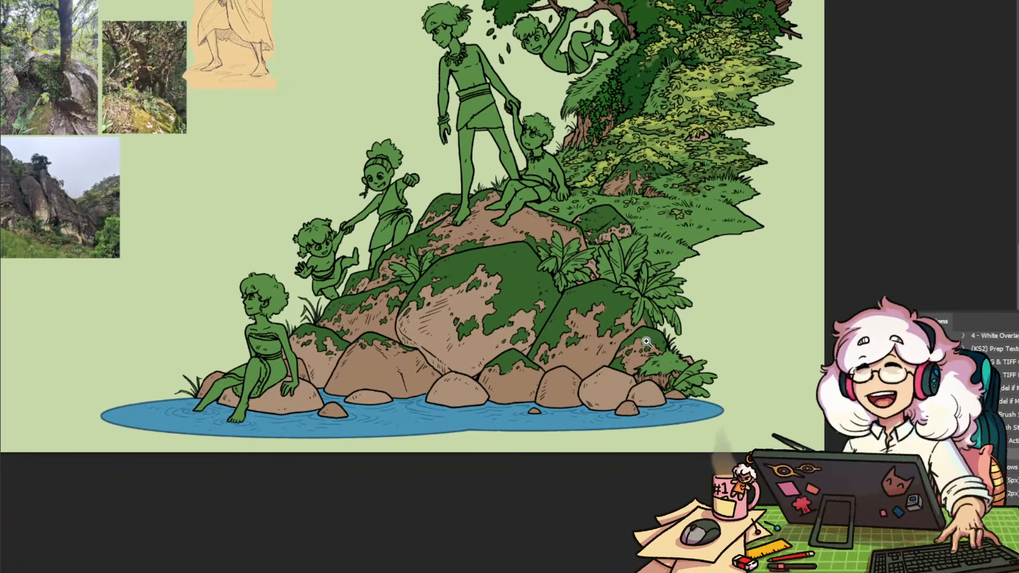
{"action": "left_click_drag", "start_coordinate": [682, 329], "coordinate": [706, 321]}
{"action": "left_click_drag", "start_coordinate": [648, 270], "coordinate": [715, 391]}
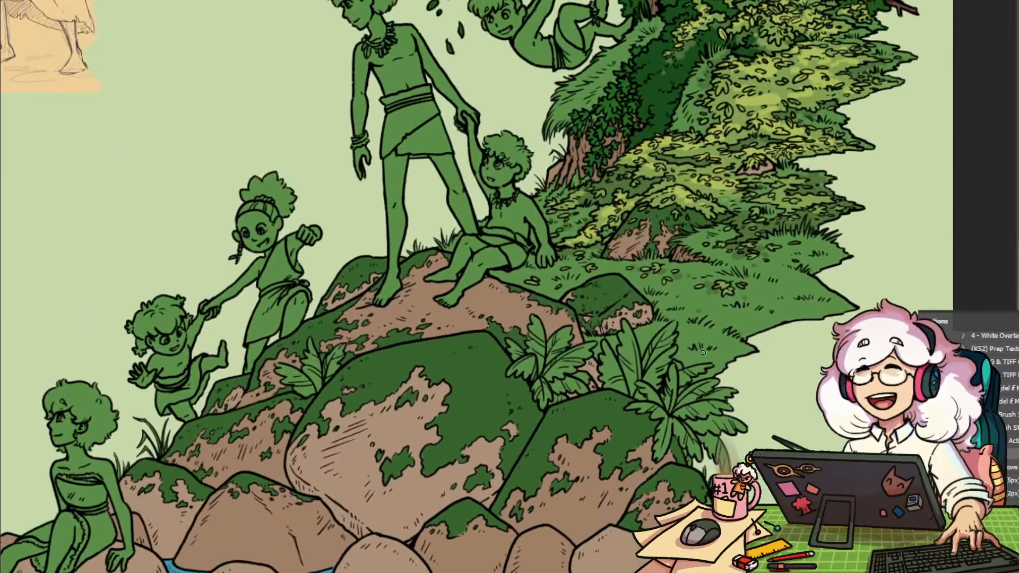
{"action": "left_click_drag", "start_coordinate": [690, 340], "coordinate": [644, 313]}
{"action": "left_click_drag", "start_coordinate": [683, 276], "coordinate": [662, 440]}
{"action": "left_click_drag", "start_coordinate": [630, 309], "coordinate": [654, 273]}
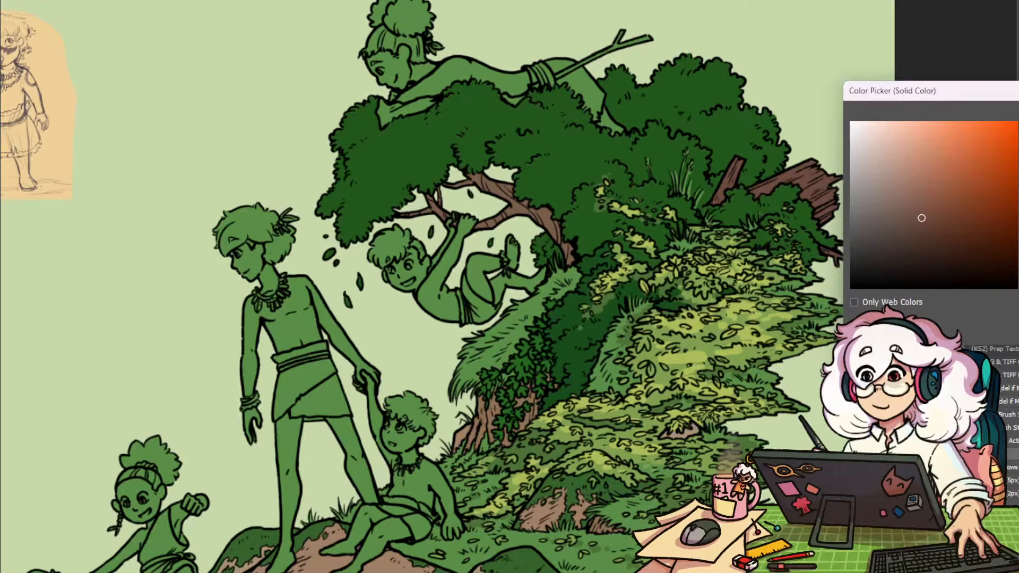
{"action": "key", "text": "Return"}
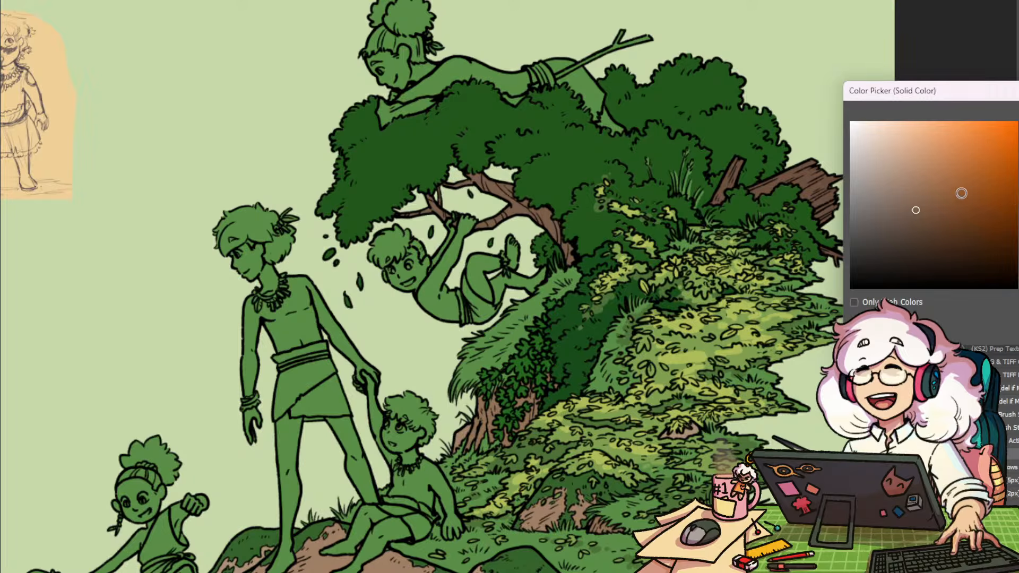
{"action": "left_click", "coordinate": [927, 200]}
{"action": "key", "text": "Return"}
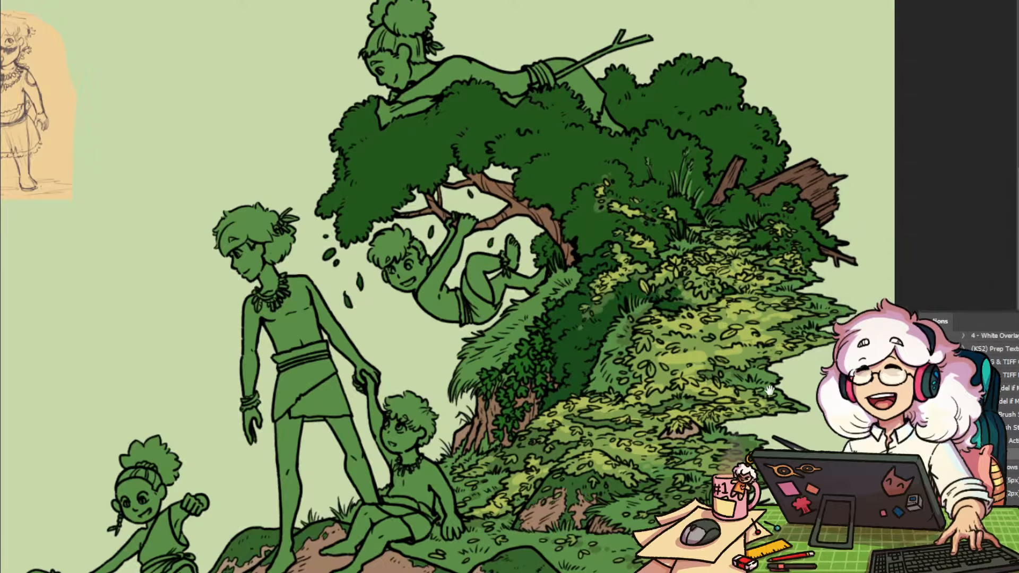
Paint the fern at the pond's edge beside the small rocks a flat olive green
{"action": "left_click_drag", "start_coordinate": [769, 390], "coordinate": [728, 401]}
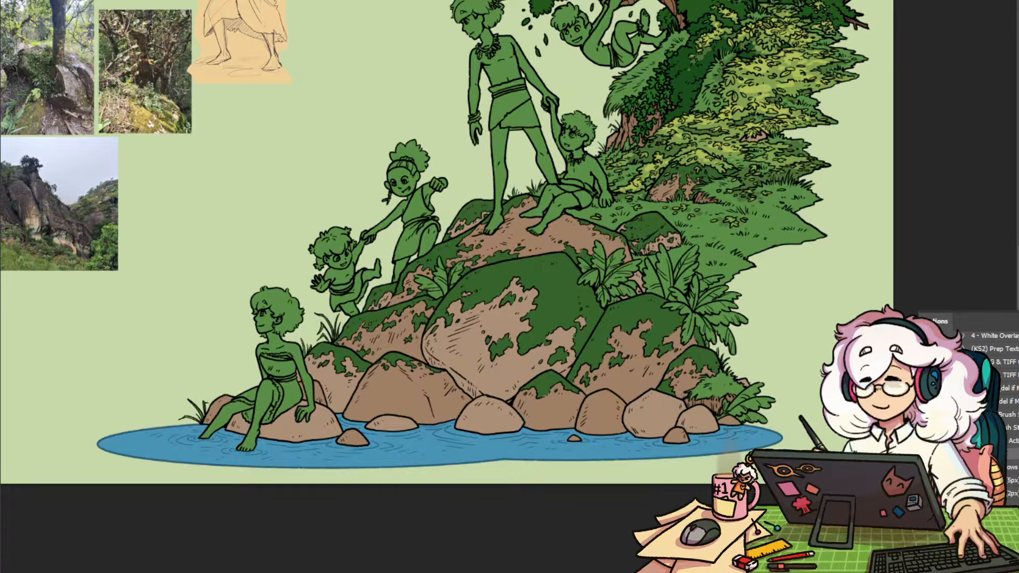
{"action": "left_click_drag", "start_coordinate": [815, 370], "coordinate": [687, 321]}
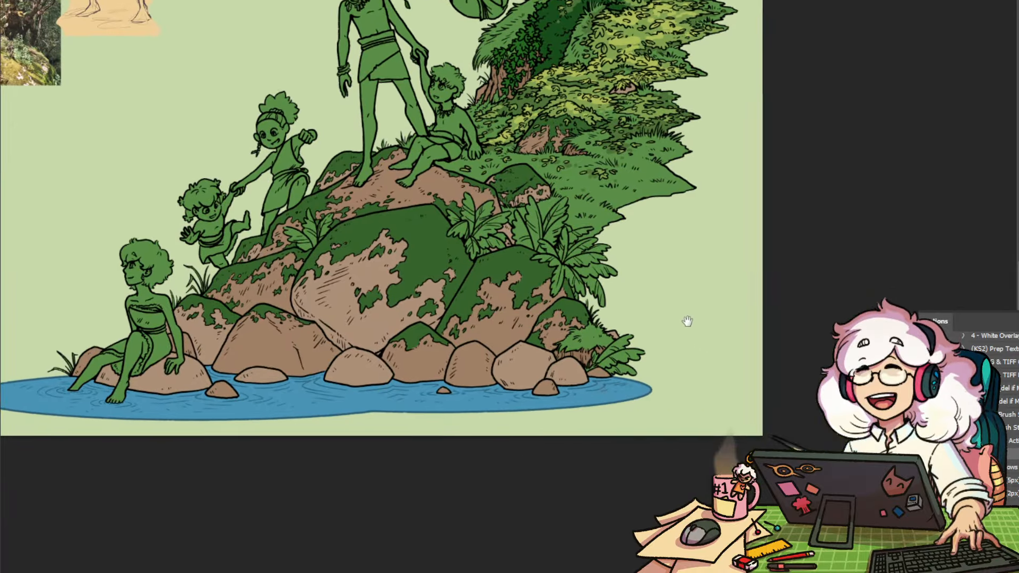
{"action": "left_click_drag", "start_coordinate": [616, 276], "coordinate": [653, 276]}
{"action": "left_click_drag", "start_coordinate": [706, 314], "coordinate": [676, 237]}
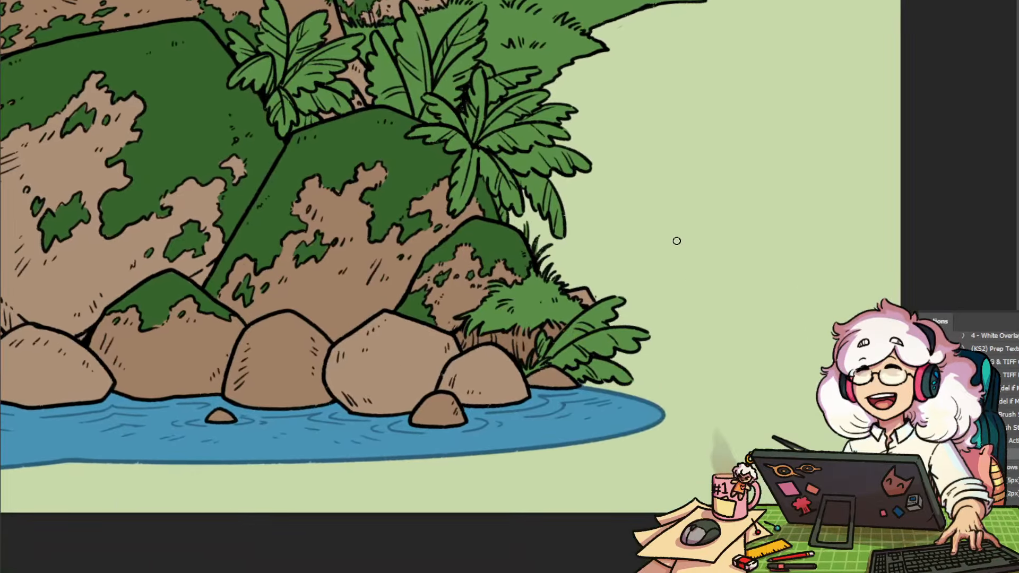
{"action": "mouse_move", "coordinate": [561, 344]}
{"action": "left_mouse_down"}
{"action": "mouse_move", "coordinate": [614, 311]}
{"action": "mouse_move", "coordinate": [629, 319]}
{"action": "mouse_move", "coordinate": [592, 376]}
{"action": "mouse_move", "coordinate": [643, 376]}
{"action": "mouse_move", "coordinate": [614, 366]}
{"action": "left_mouse_up"}
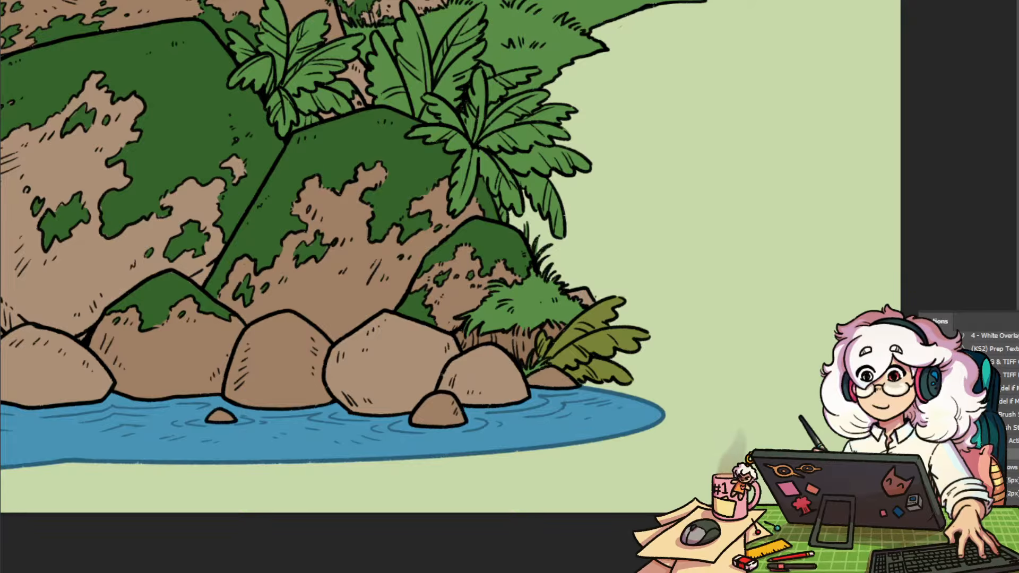
Fill the leaves of the two large overlapping ferns between the mossy boulders and the grassy slope with flat olive green
{"action": "mouse_move", "coordinate": [638, 296]}
{"action": "left_mouse_down"}
{"action": "mouse_move", "coordinate": [731, 440]}
{"action": "mouse_move", "coordinate": [717, 461]}
{"action": "left_mouse_up"}
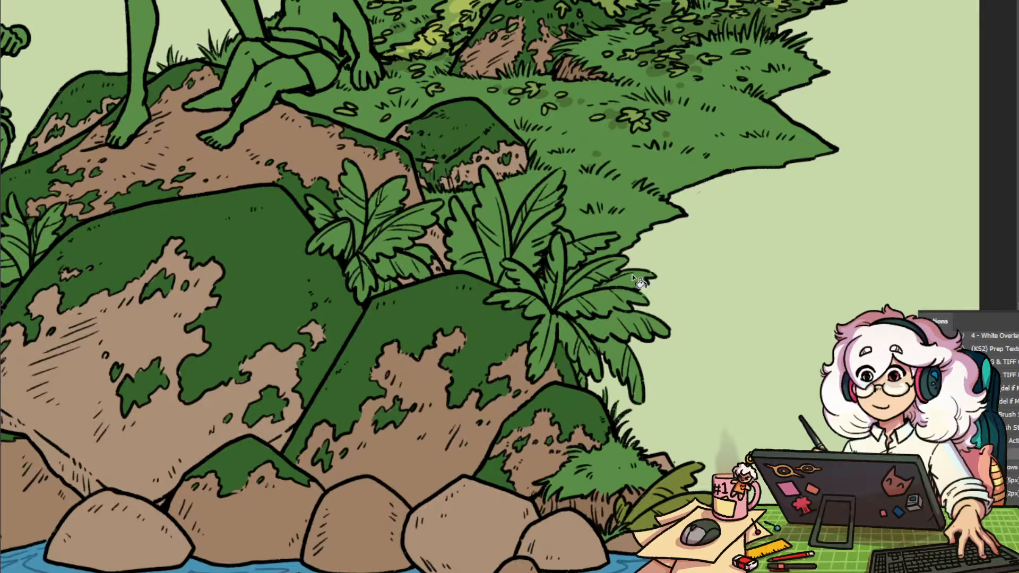
{"action": "mouse_move", "coordinate": [644, 255]}
{"action": "left_mouse_down"}
{"action": "mouse_move", "coordinate": [625, 276]}
{"action": "mouse_move", "coordinate": [590, 287]}
{"action": "left_mouse_up"}
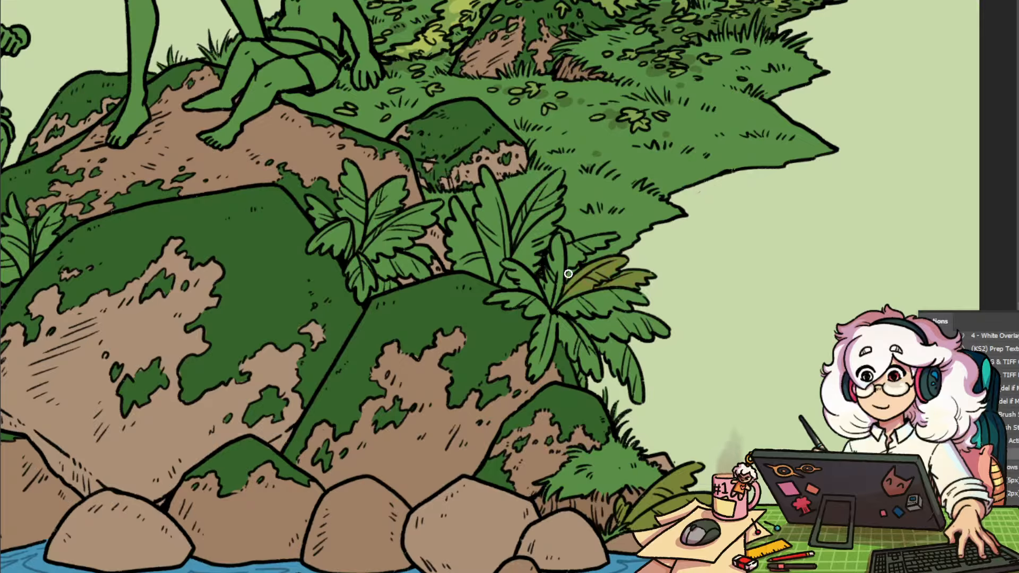
{"action": "mouse_move", "coordinate": [567, 253]}
{"action": "left_mouse_down"}
{"action": "mouse_move", "coordinate": [612, 236]}
{"action": "mouse_move", "coordinate": [606, 245]}
{"action": "mouse_move", "coordinate": [532, 238]}
{"action": "mouse_move", "coordinate": [560, 207]}
{"action": "mouse_move", "coordinate": [549, 205]}
{"action": "mouse_move", "coordinate": [558, 175]}
{"action": "left_mouse_up"}
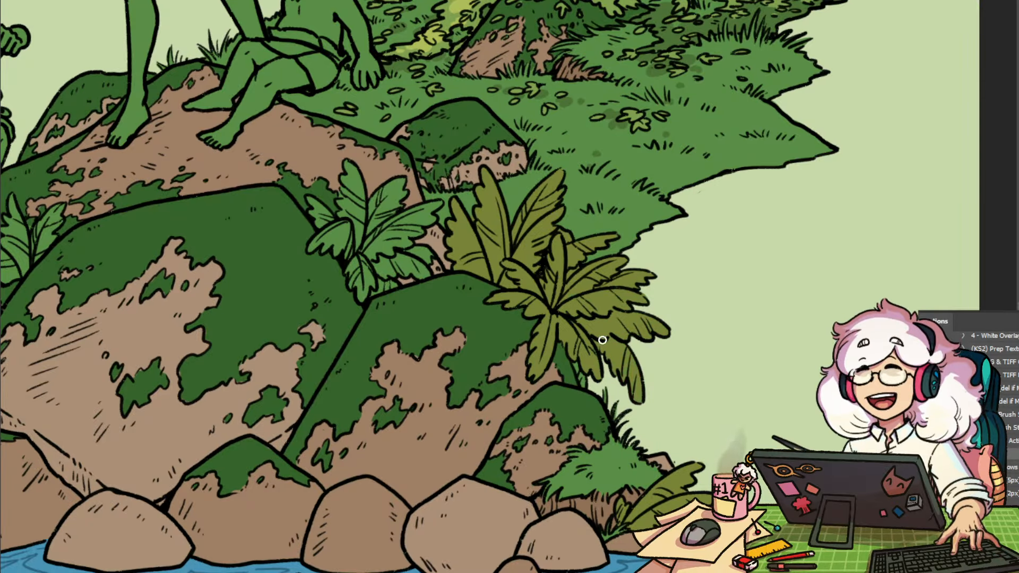
Fill the two remaining ferns, on either side of the large central boulder, with the same flat olive green
{"action": "left_click_drag", "start_coordinate": [421, 267], "coordinate": [539, 313]}
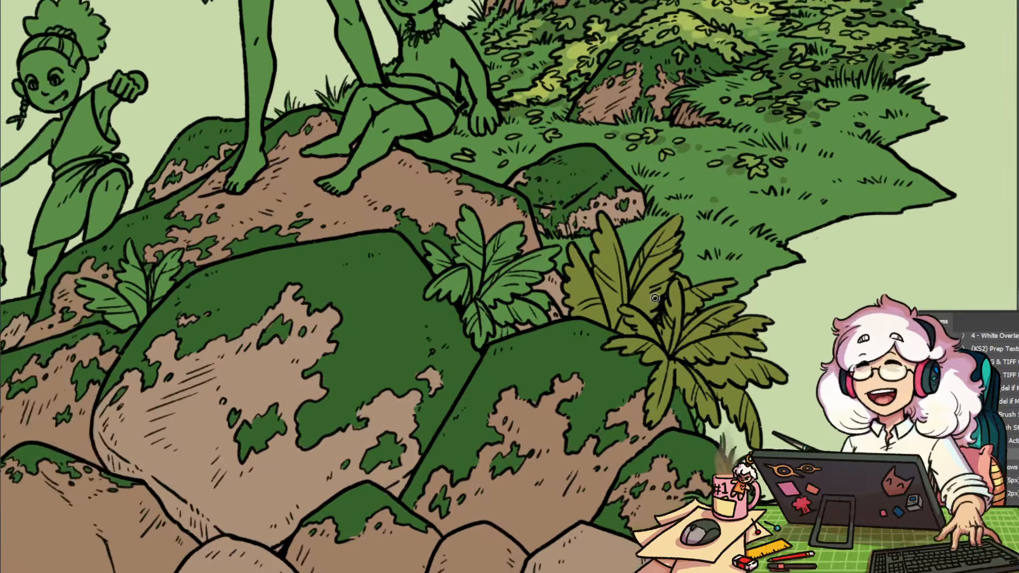
{"action": "key", "text": "g"}
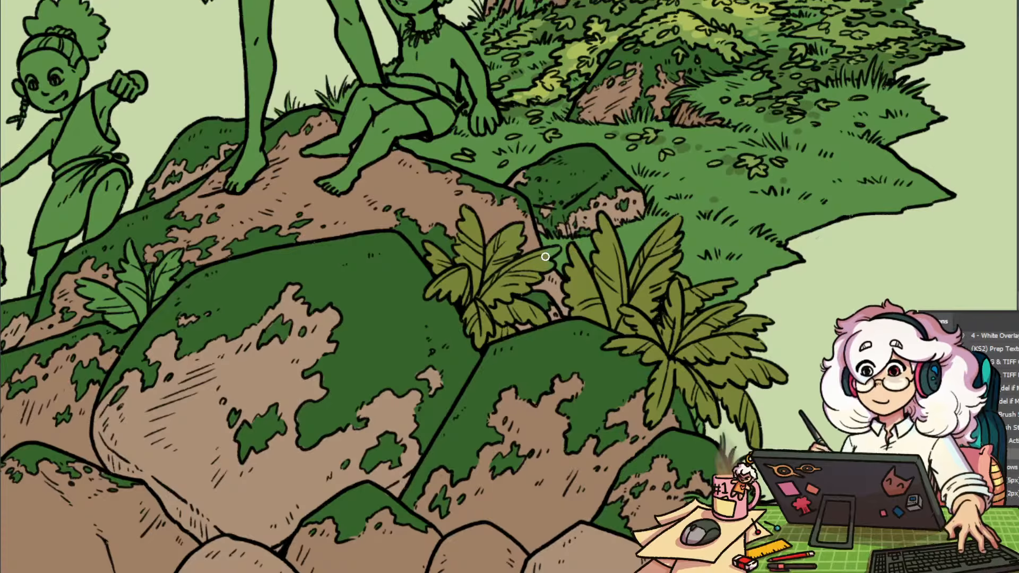
{"action": "left_click_drag", "start_coordinate": [495, 348], "coordinate": [642, 307]}
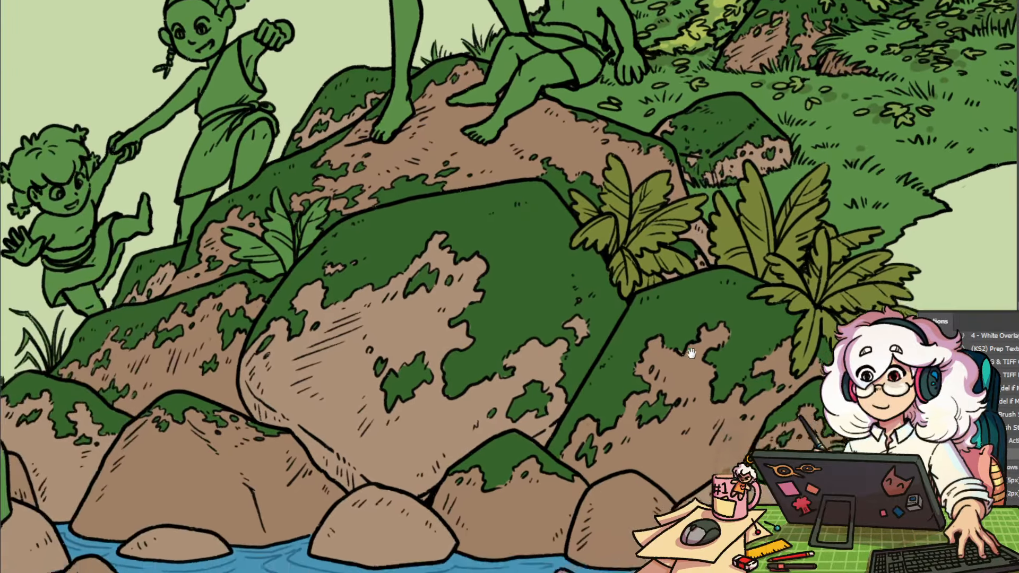
{"action": "left_click_drag", "start_coordinate": [691, 354], "coordinate": [828, 307]}
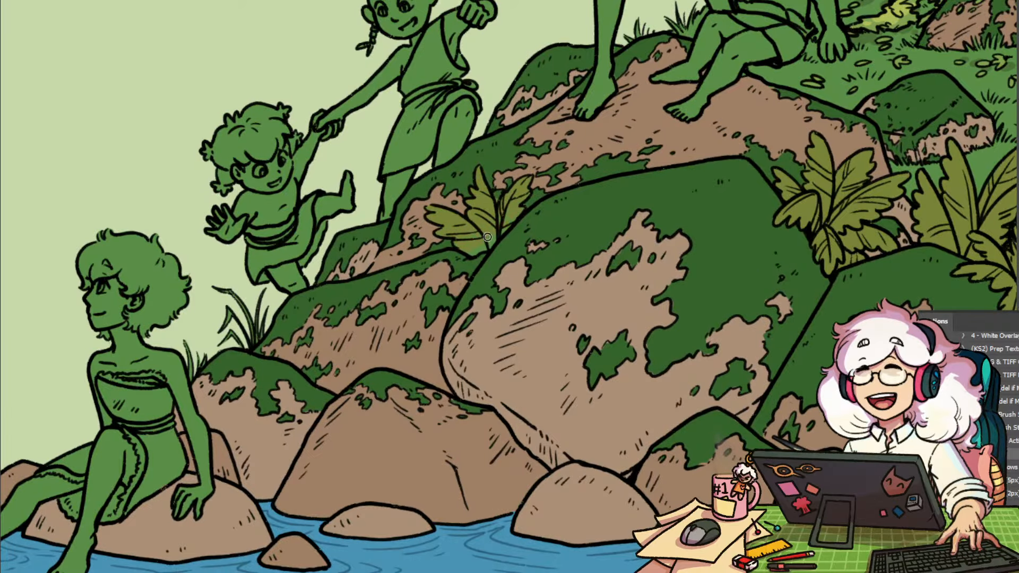
{"action": "left_click_drag", "start_coordinate": [395, 326], "coordinate": [620, 249]}
Recolor all the ferns around the rocks, trying brighter and yellower greens before settling on a deep, dark green
{"action": "scroll", "coordinate": [620, 248], "scroll_direction": "down", "scroll_amount": 5}
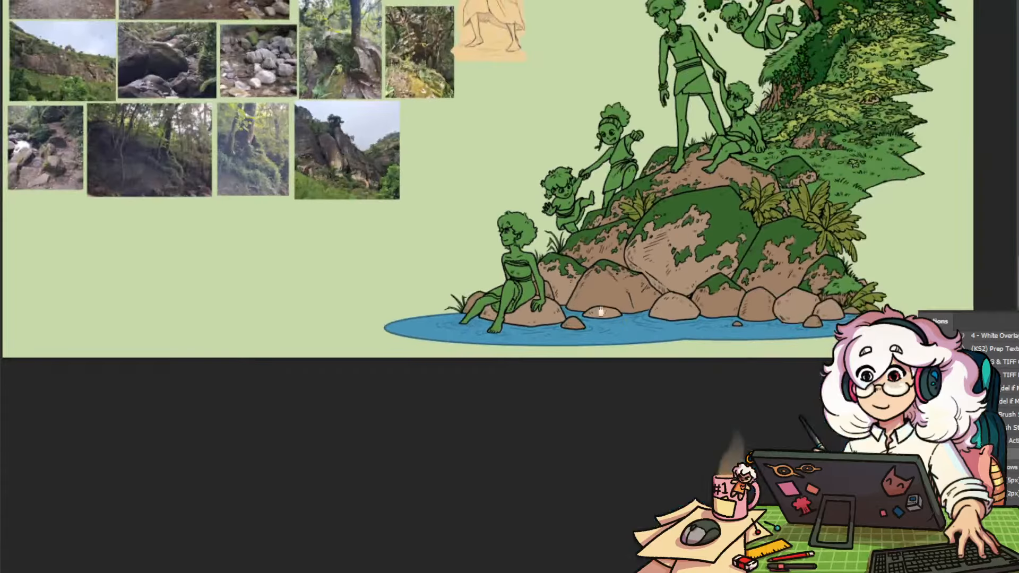
{"action": "left_click_drag", "start_coordinate": [695, 381], "coordinate": [463, 429]}
{"action": "left_click_drag", "start_coordinate": [503, 296], "coordinate": [491, 304]}
{"action": "scroll", "coordinate": [493, 304], "scroll_direction": "up", "scroll_amount": 1}
{"action": "left_click_drag", "start_coordinate": [571, 286], "coordinate": [554, 335]}
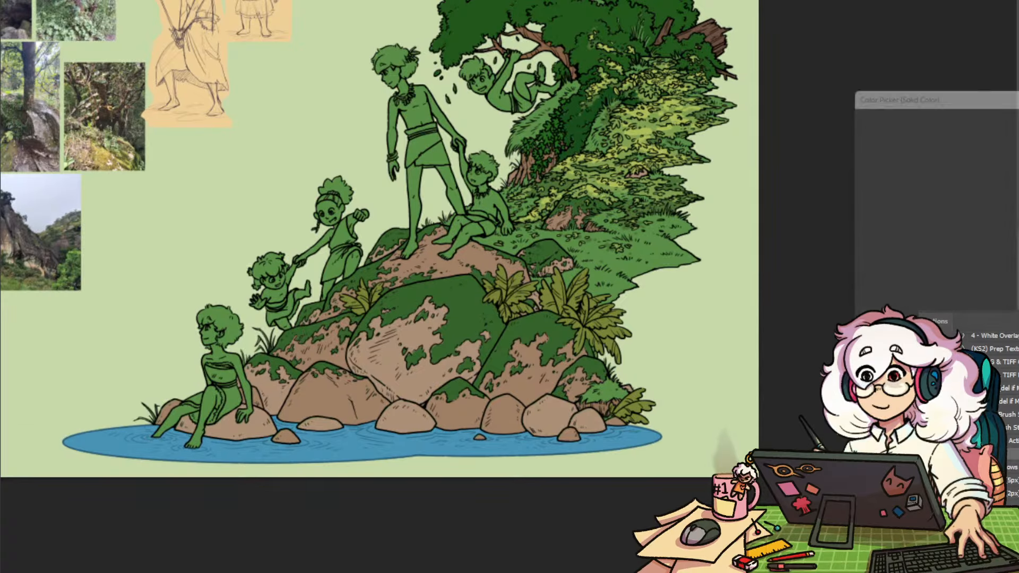
{"action": "left_click", "coordinate": [600, 282]}
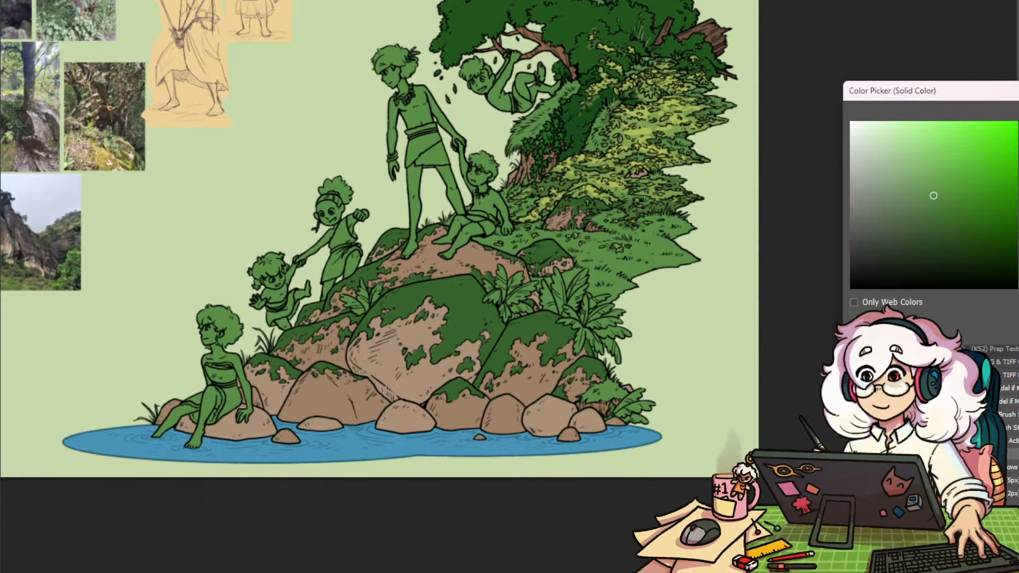
{"action": "left_click", "coordinate": [949, 185]}
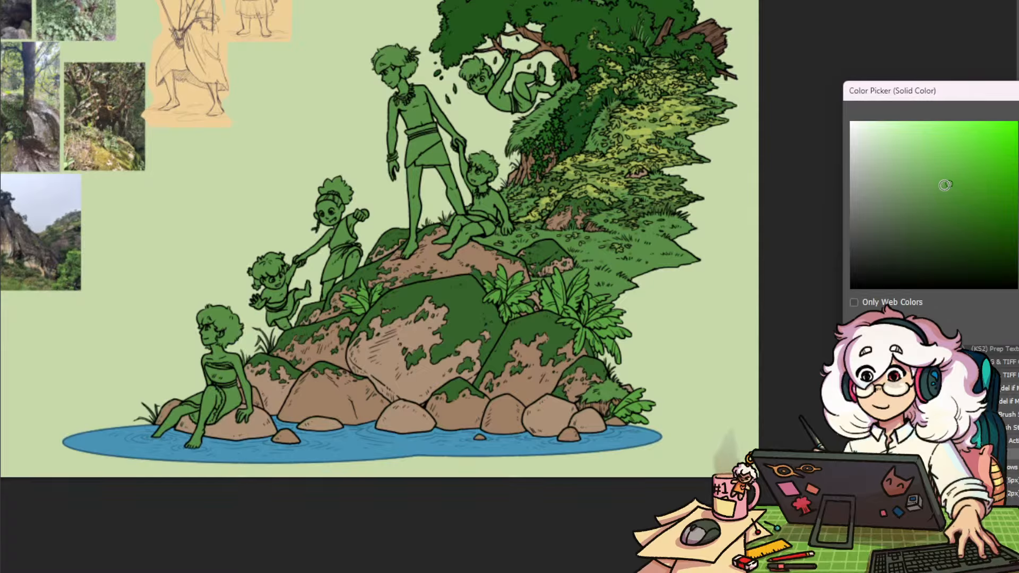
{"action": "left_click", "coordinate": [1018, 247]}
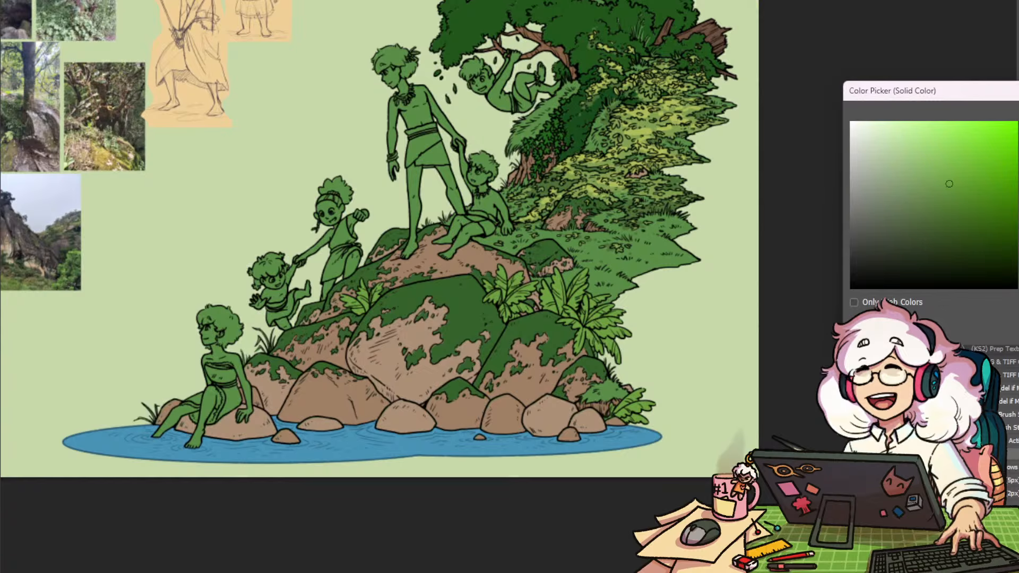
{"action": "left_click", "coordinate": [955, 230]}
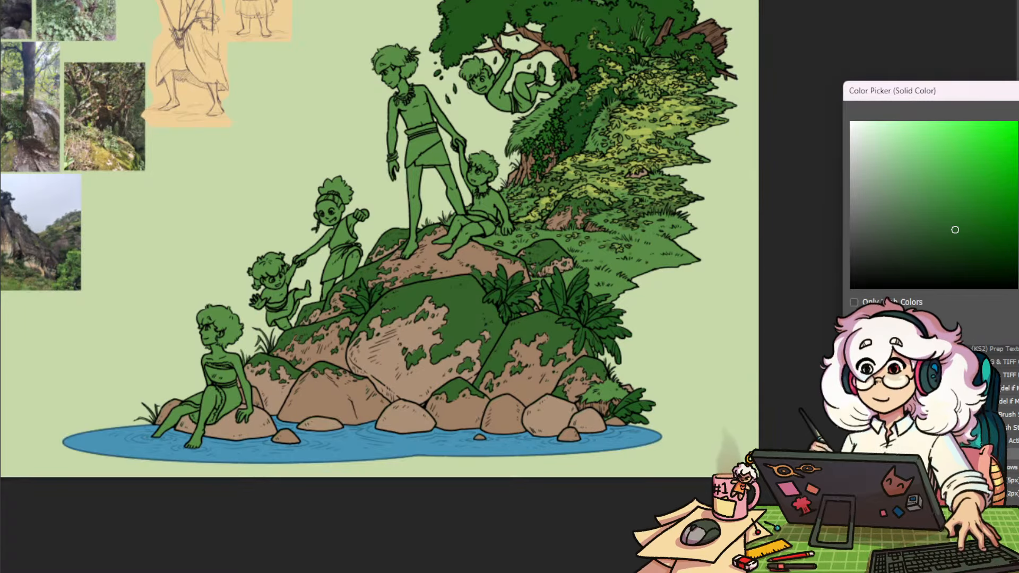
{"action": "key", "text": "Return"}
Recolor the tree foliage, trying brighter, muted and olive greens before settling on a warm, medium-dark leaf green
{"action": "left_click_drag", "start_coordinate": [477, 212], "coordinate": [491, 376]}
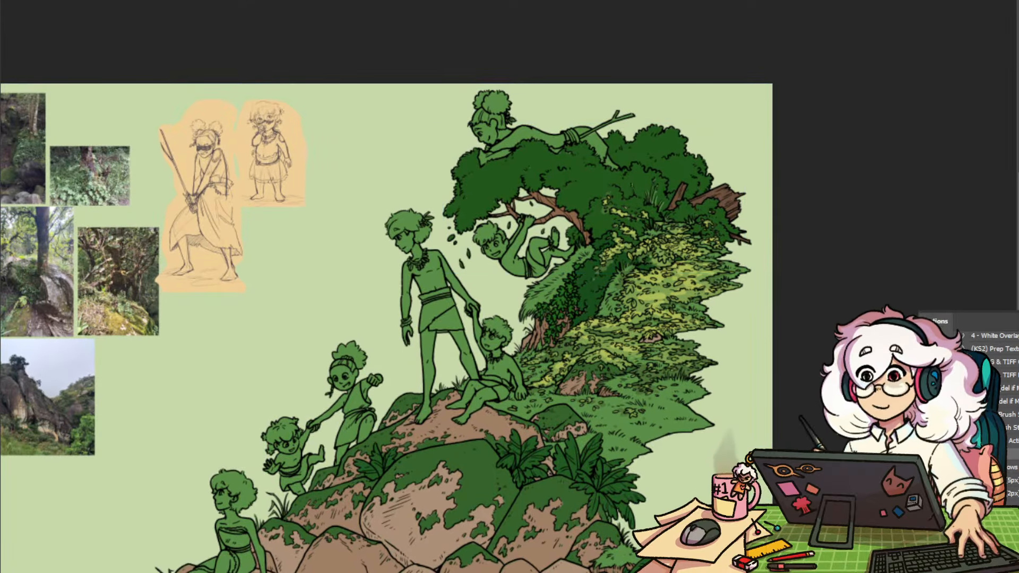
{"action": "double_click", "coordinate": [676, 174]}
{"action": "left_click", "coordinate": [967, 209]}
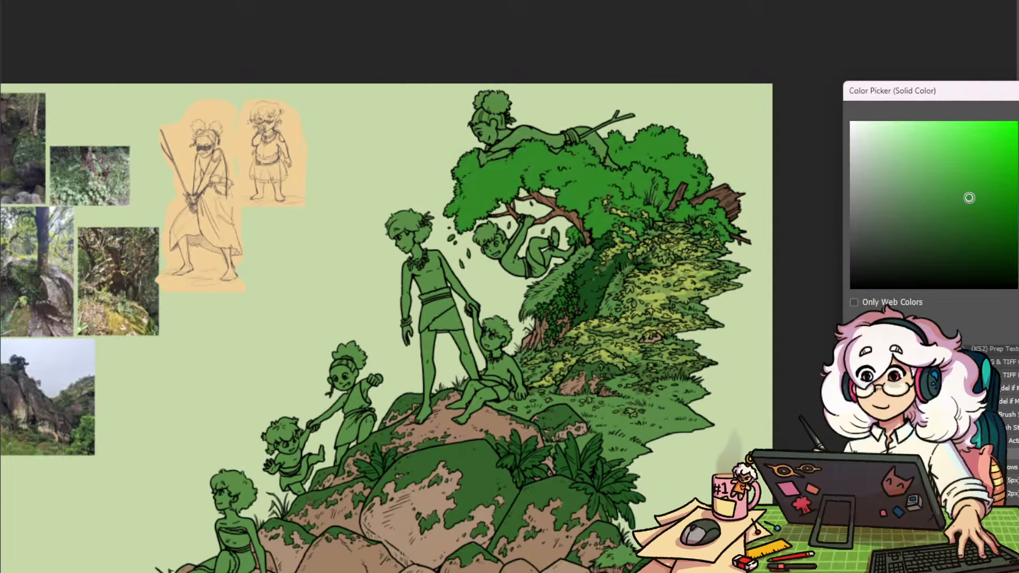
{"action": "left_click", "coordinate": [963, 209]}
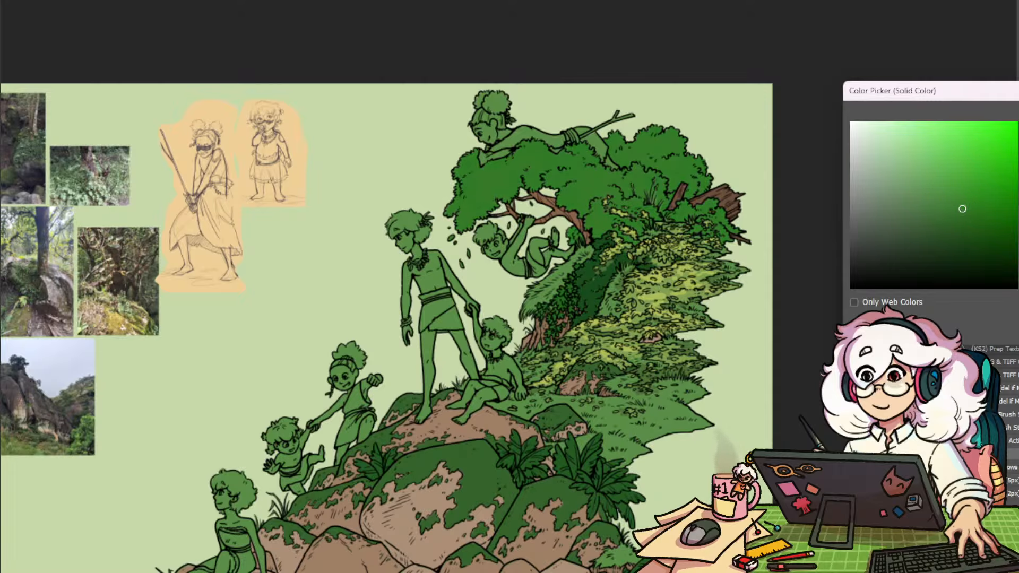
{"action": "left_click", "coordinate": [957, 199]}
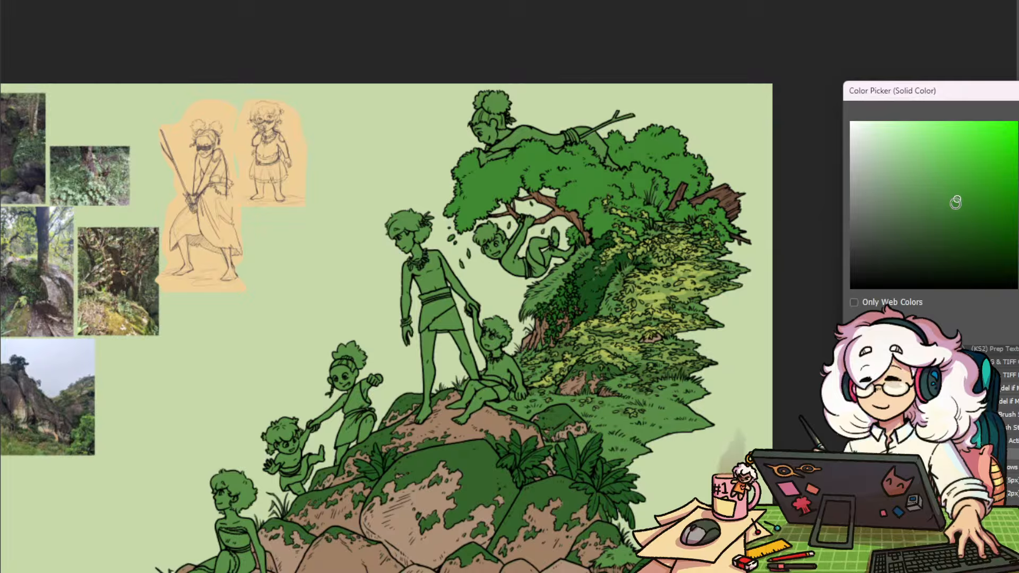
{"action": "left_click", "coordinate": [956, 205]}
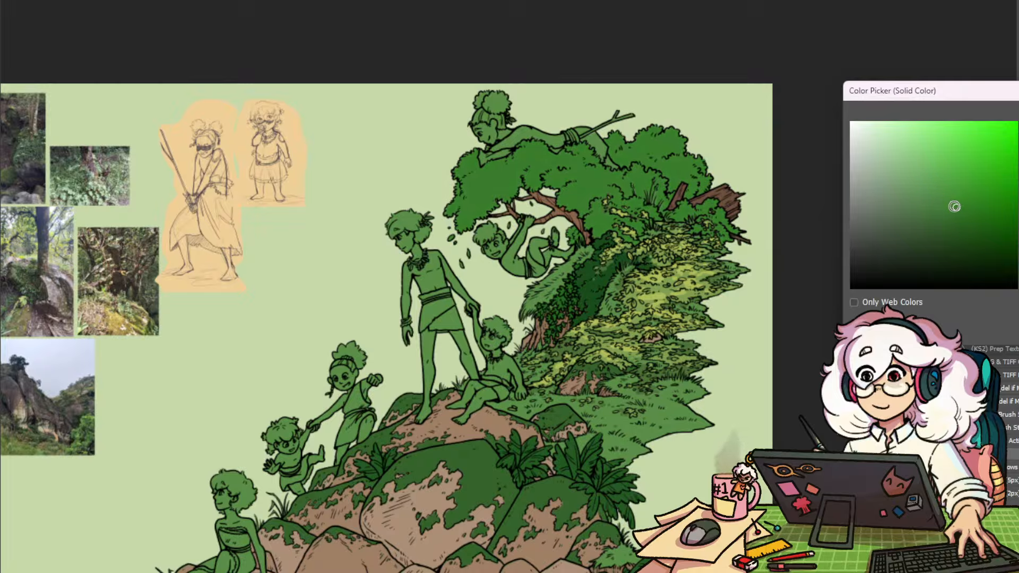
{"action": "left_click", "coordinate": [1018, 244]}
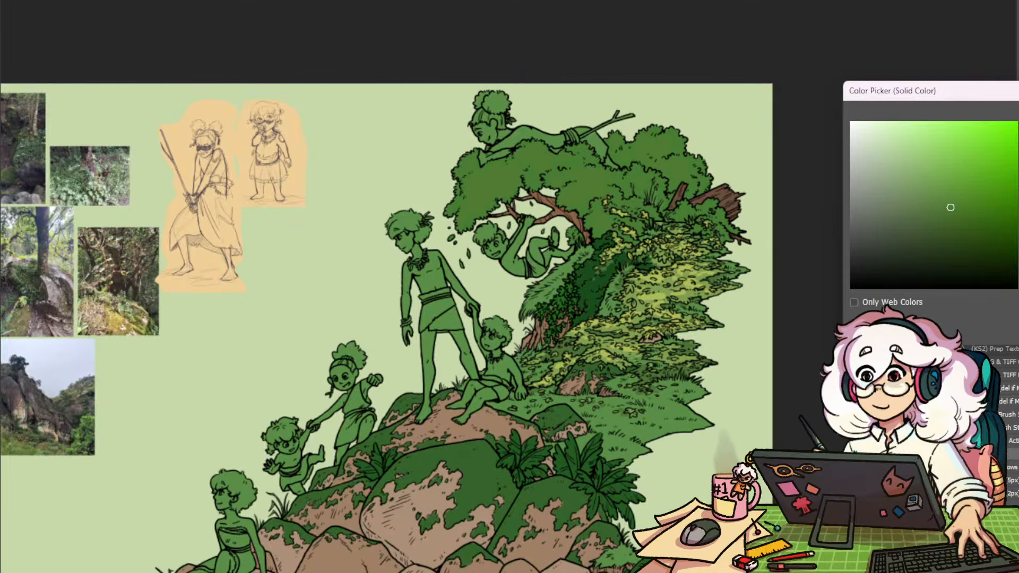
{"action": "left_click", "coordinate": [1018, 252]}
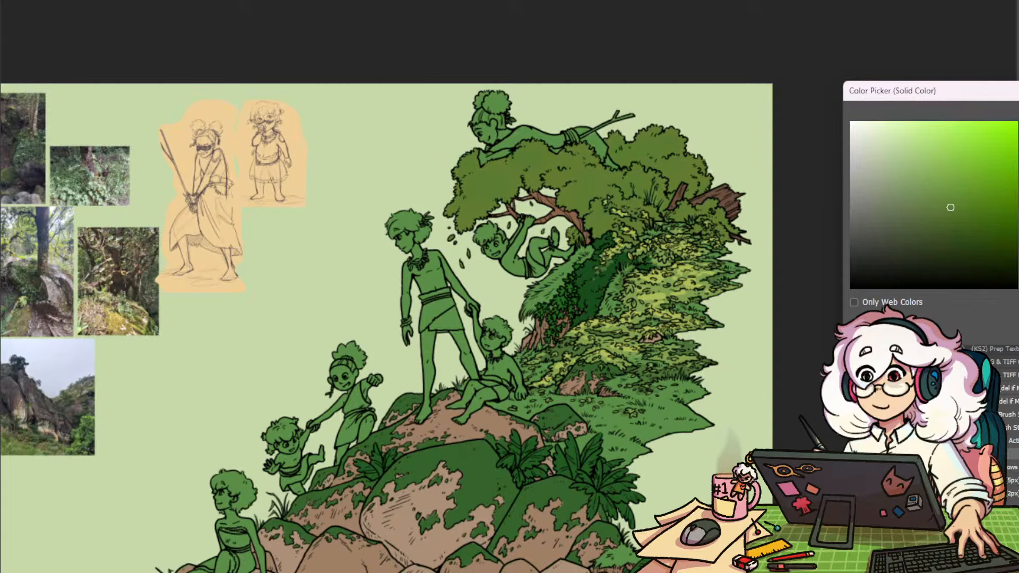
{"action": "left_click", "coordinate": [975, 209]}
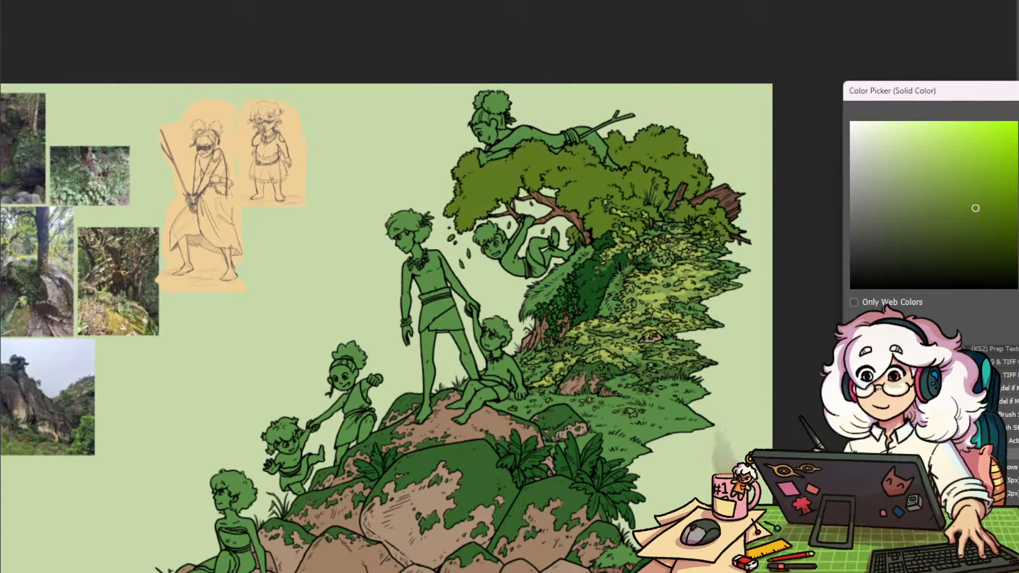
{"action": "left_click", "coordinate": [1018, 246]}
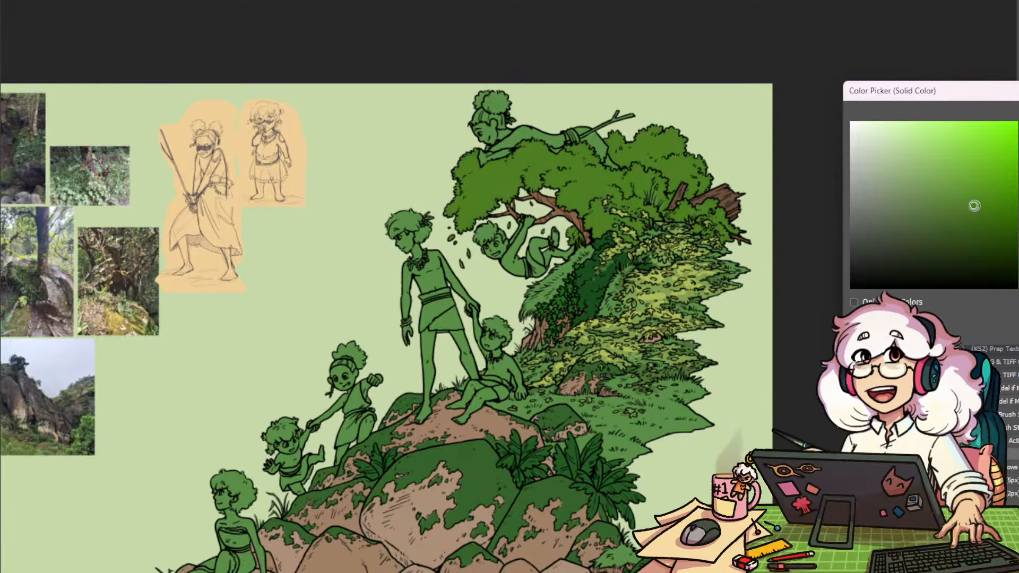
{"action": "key", "text": "Return"}
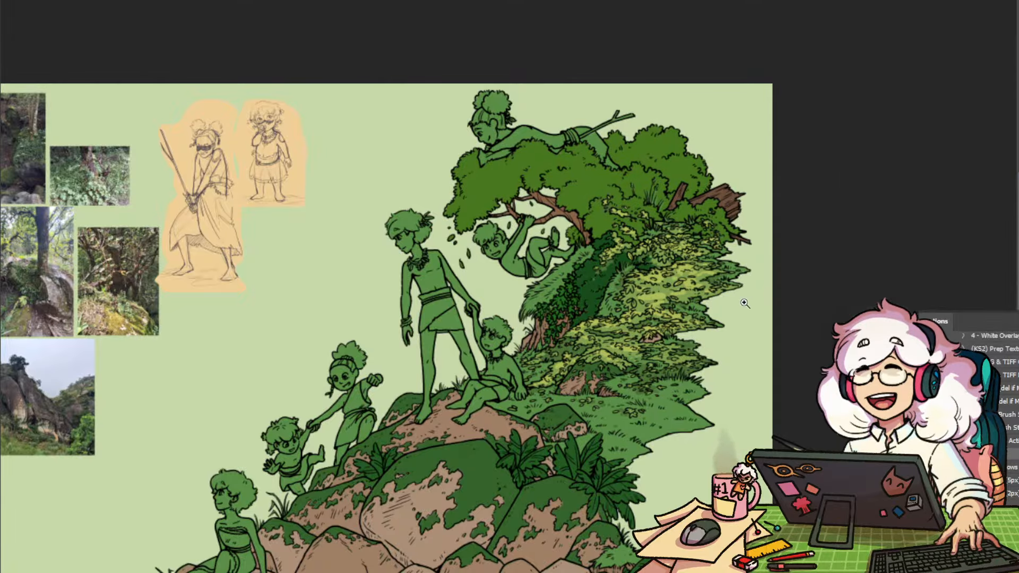
Recolor the shared green of the figures and slope grass, trying lighter tones before settling on a warm medium green
{"action": "scroll", "coordinate": [700, 330], "scroll_direction": "down", "scroll_amount": 3}
{"action": "scroll", "coordinate": [699, 331], "scroll_direction": "up", "scroll_amount": 1}
{"action": "scroll", "coordinate": [699, 331], "scroll_direction": "up", "scroll_amount": 2}
{"action": "scroll", "coordinate": [699, 331], "scroll_direction": "down", "scroll_amount": 1}
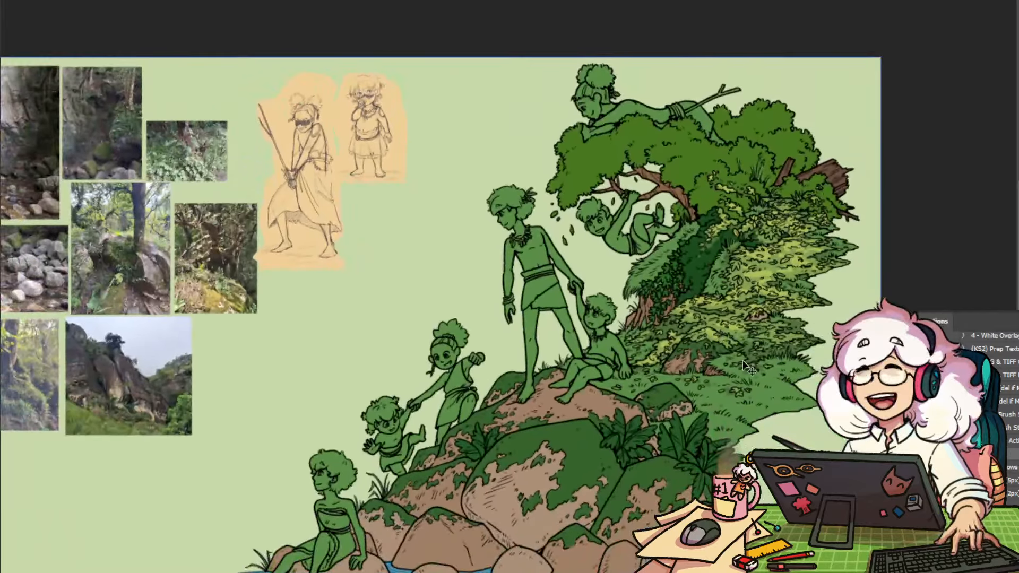
{"action": "double_click", "coordinate": [1014, 329]}
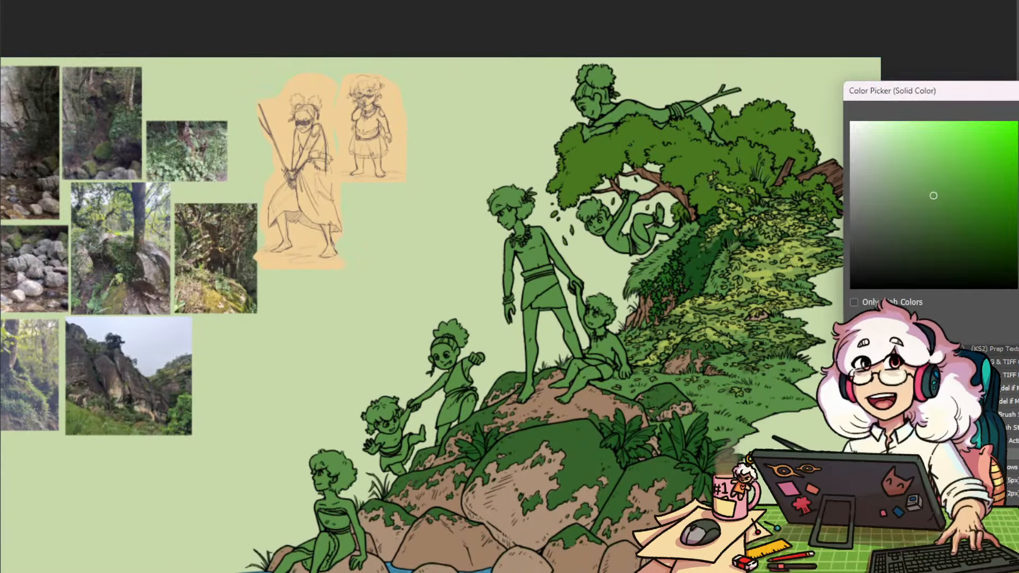
{"action": "left_click", "coordinate": [939, 180]}
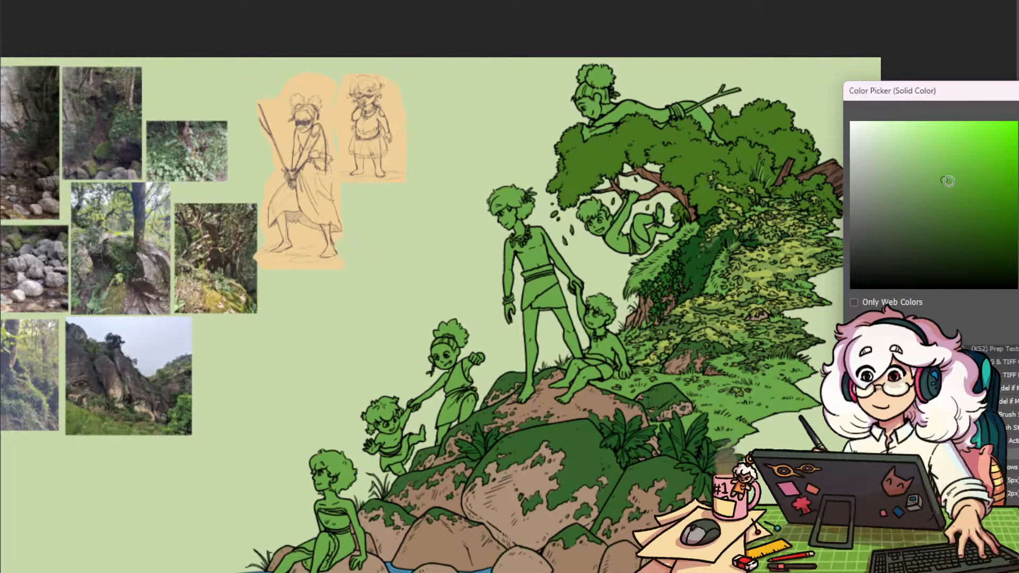
{"action": "left_click", "coordinate": [951, 180]}
{"action": "left_click_drag", "start_coordinate": [769, 416], "coordinate": [670, 408]}
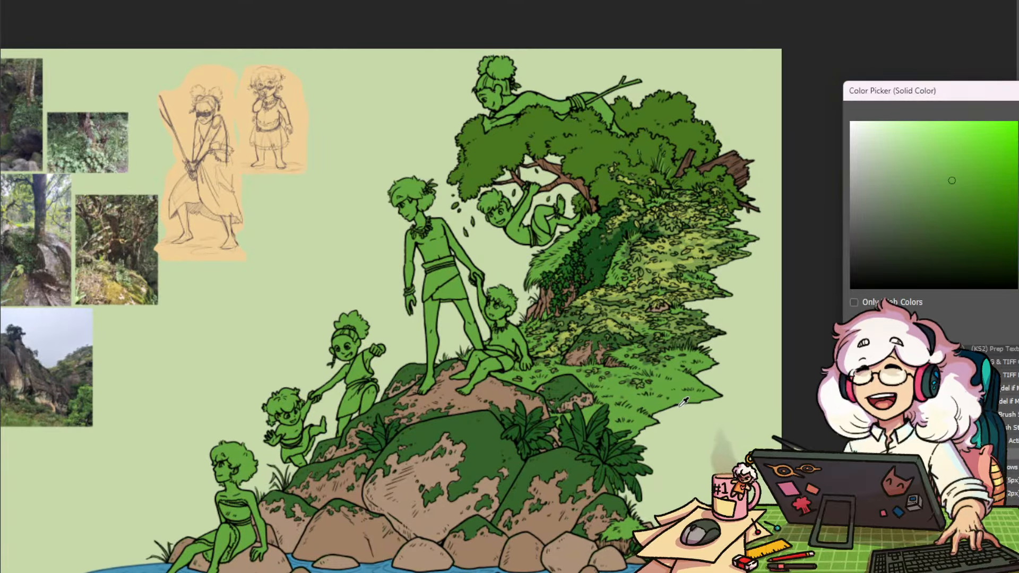
{"action": "left_click", "coordinate": [948, 188]}
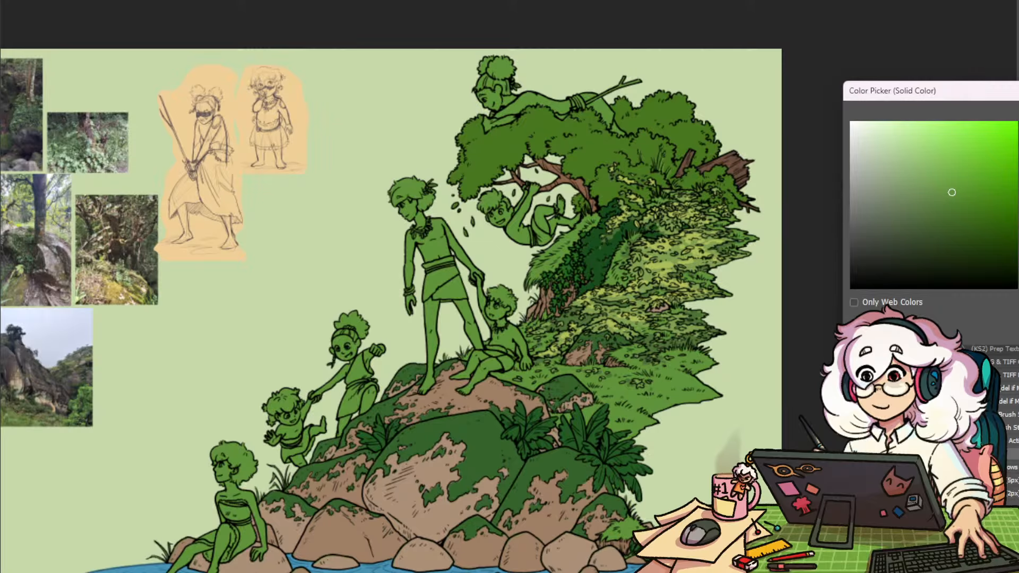
{"action": "key", "text": "Return"}
Examine the greens of the leafy slope up close and across the whole illustration at reduced size
{"action": "scroll", "coordinate": [733, 350], "scroll_direction": "up", "scroll_amount": 4}
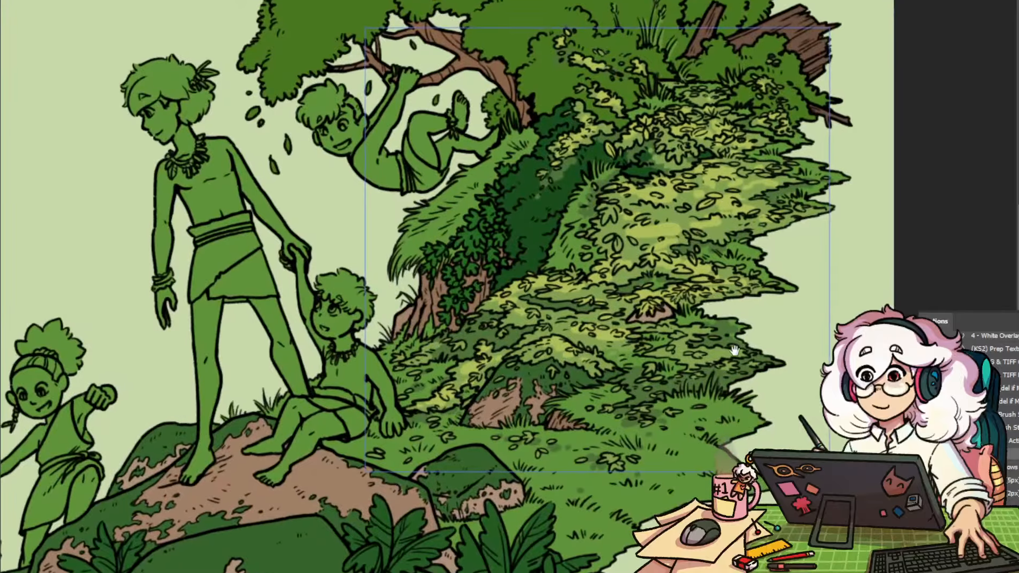
{"action": "scroll", "coordinate": [734, 350], "scroll_direction": "up", "scroll_amount": 2}
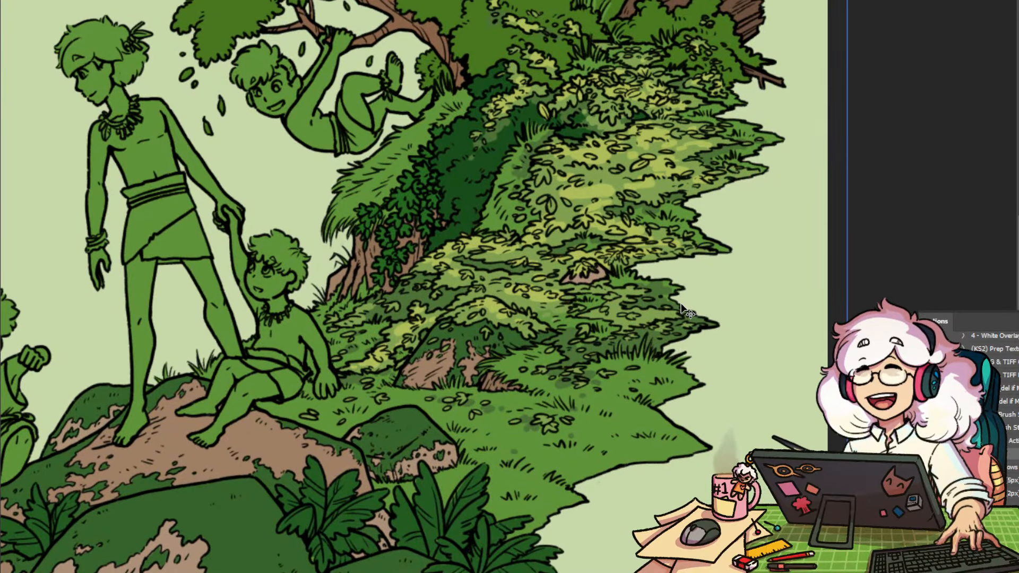
{"action": "left_click_drag", "start_coordinate": [607, 173], "coordinate": [543, 535]}
{"action": "left_click_drag", "start_coordinate": [578, 485], "coordinate": [572, 344]}
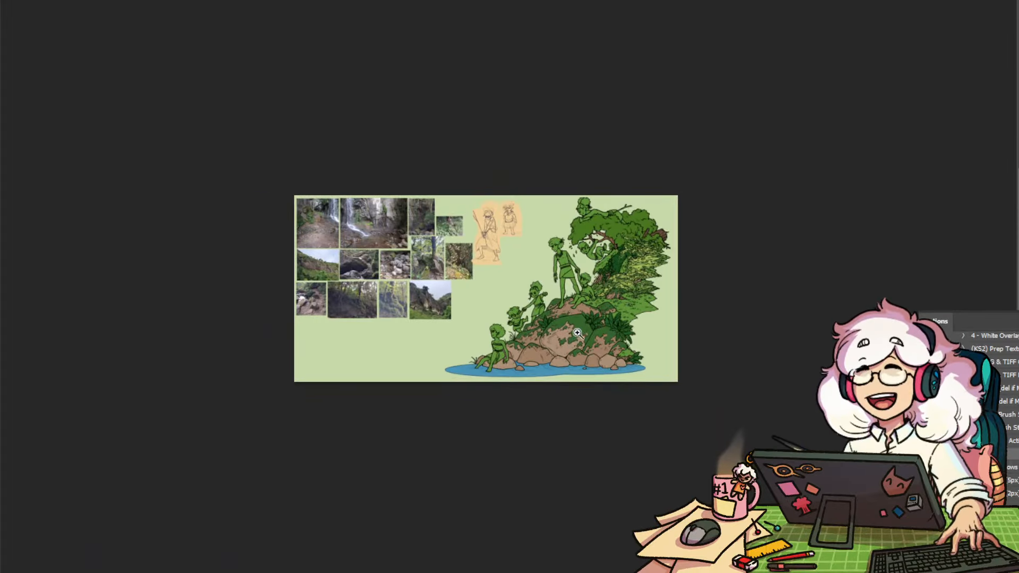
{"action": "left_click_drag", "start_coordinate": [583, 292], "coordinate": [642, 279]}
{"action": "scroll", "coordinate": [643, 278], "scroll_direction": "down", "scroll_amount": 2}
{"action": "left_click_drag", "start_coordinate": [769, 313], "coordinate": [682, 421]}
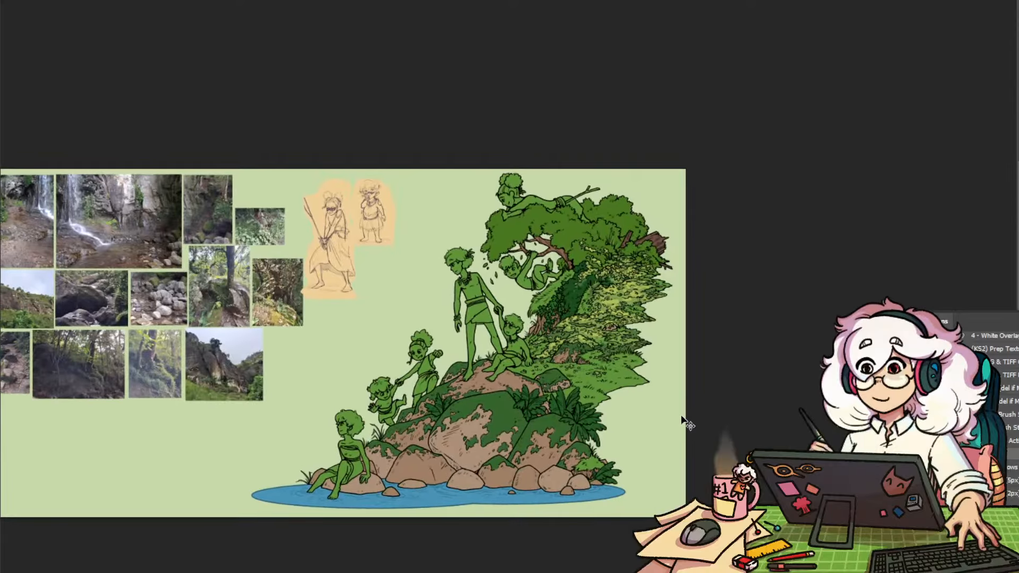
Open the tree foliage's fill color and try cooler greens on it, including #479744, #95c897 and #6c9b73
{"action": "left_click", "coordinate": [584, 220], "text": "ctrl"}
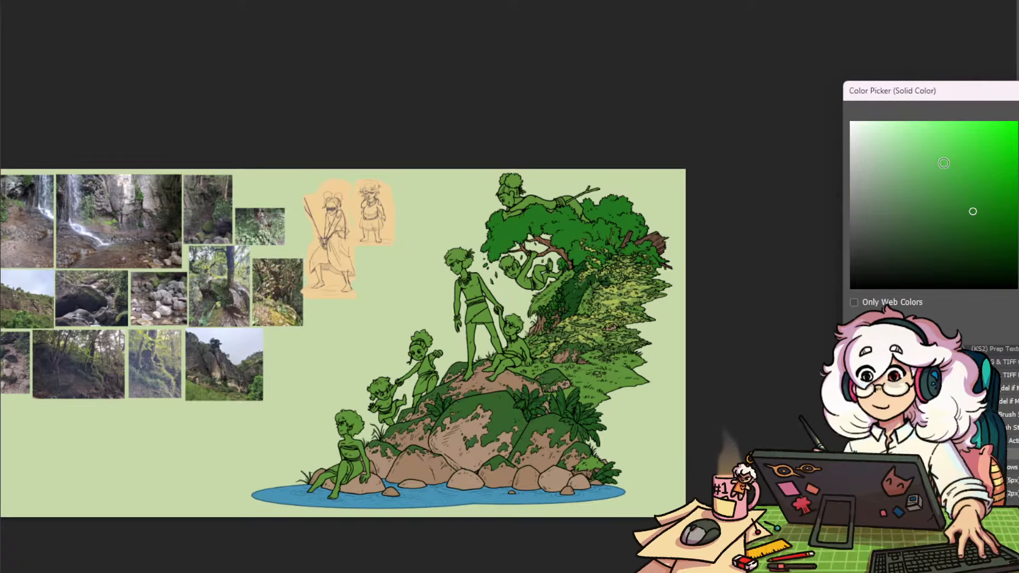
{"action": "left_click_drag", "start_coordinate": [944, 164], "coordinate": [946, 188]}
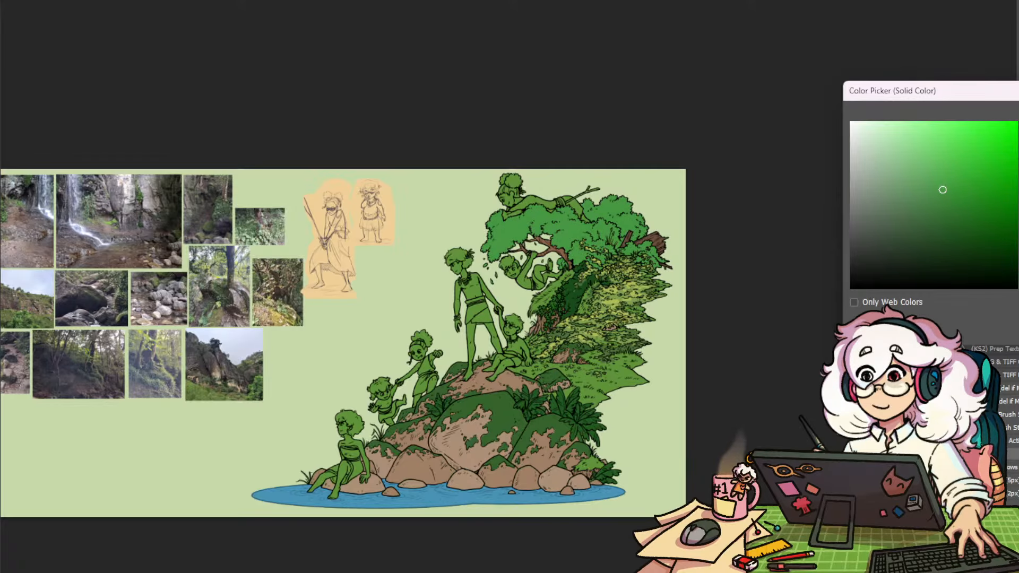
{"action": "left_click_drag", "start_coordinate": [1017, 93], "coordinate": [929, 42]}
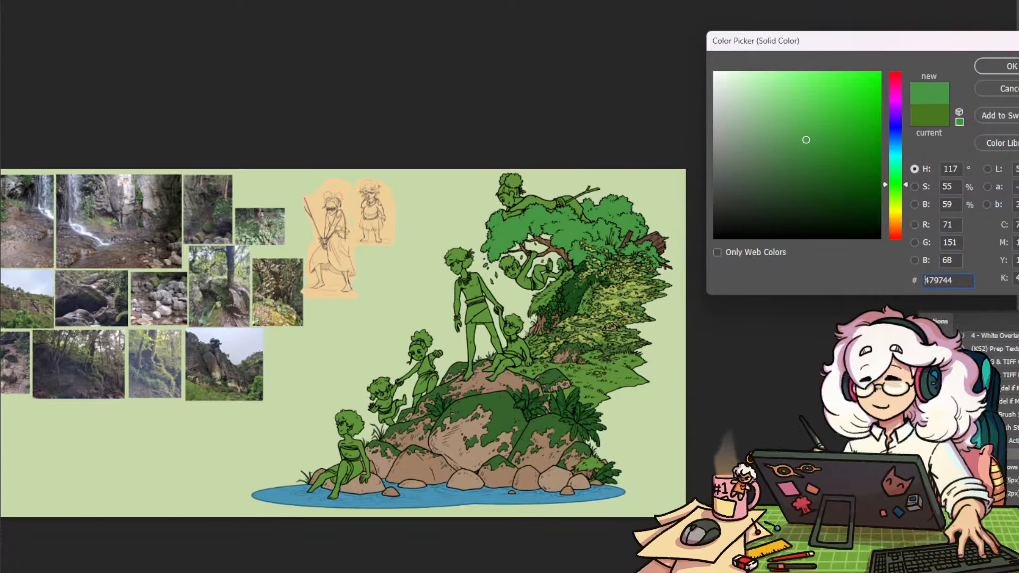
{"action": "left_click", "coordinate": [895, 163]}
{"action": "left_click", "coordinate": [770, 164]}
{"action": "left_click", "coordinate": [896, 182]}
{"action": "left_click", "coordinate": [756, 108]}
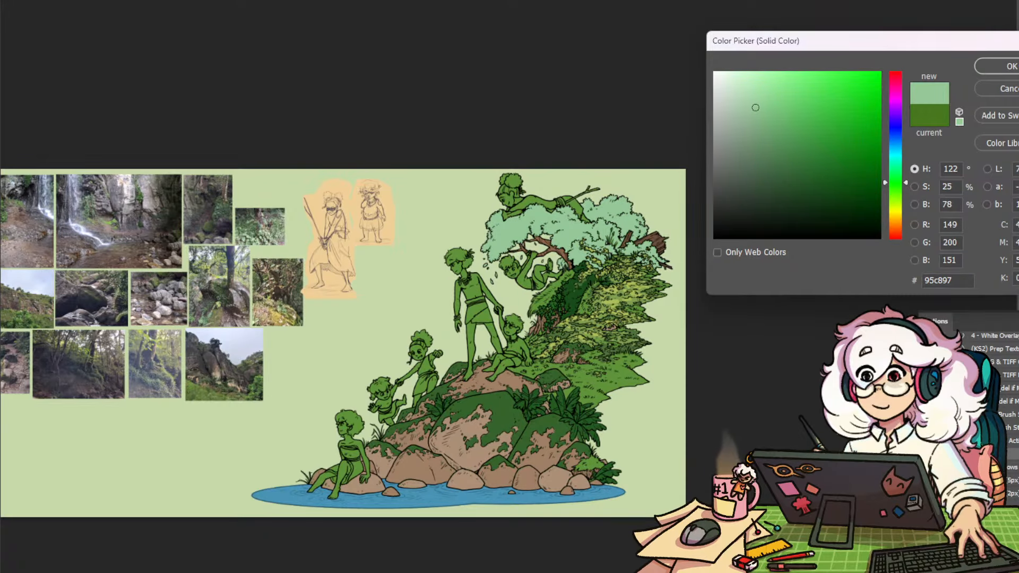
{"action": "left_click", "coordinate": [895, 179]}
{"action": "left_click", "coordinate": [765, 137]}
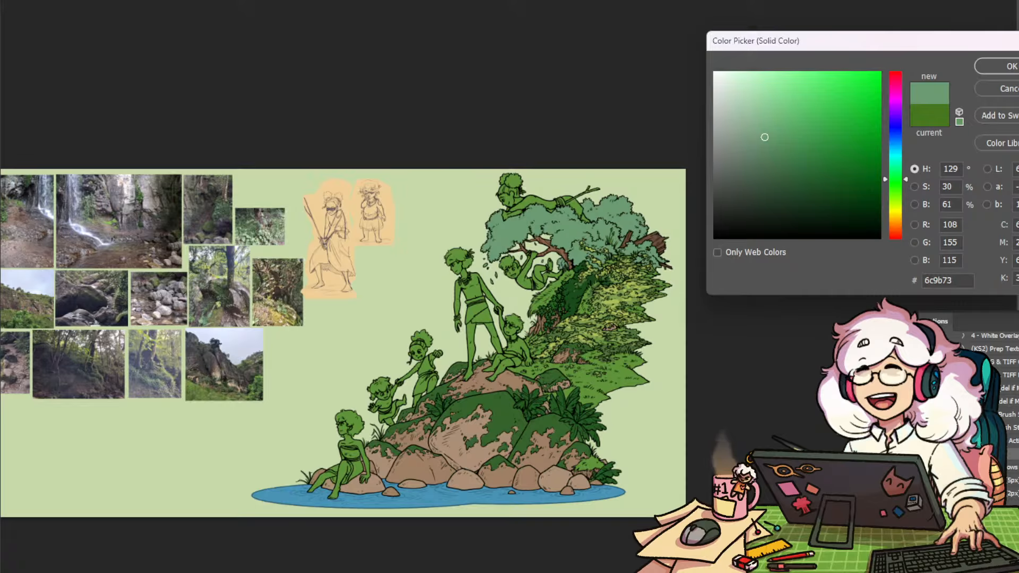
Try the yellow-greens #a8b560 and #d5de74 on the tree foliage, followed by the muted green #6c9b73
{"action": "left_click", "coordinate": [895, 206]}
{"action": "left_click", "coordinate": [792, 120]}
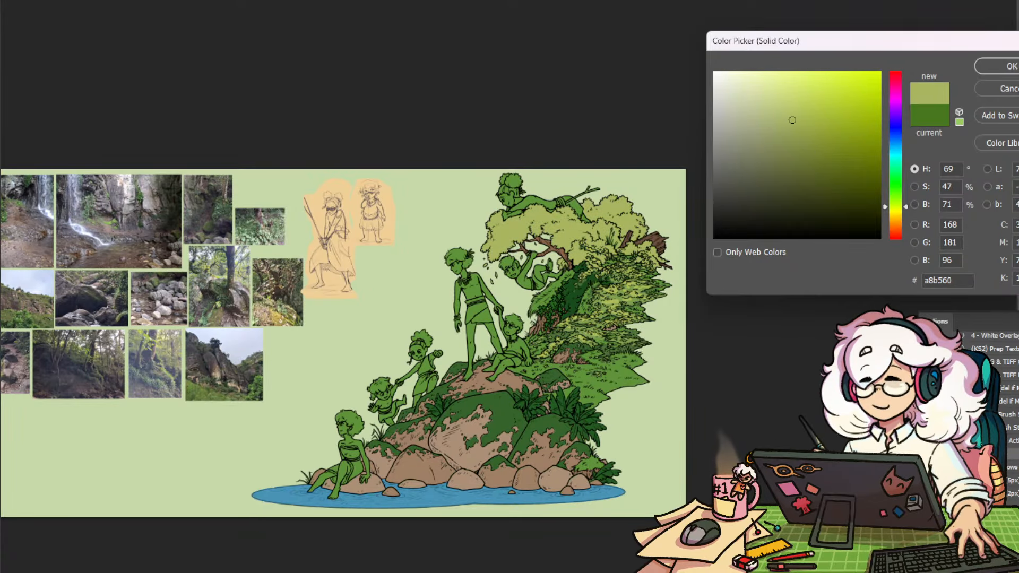
{"action": "left_click", "coordinate": [895, 209]}
{"action": "left_click", "coordinate": [792, 92]}
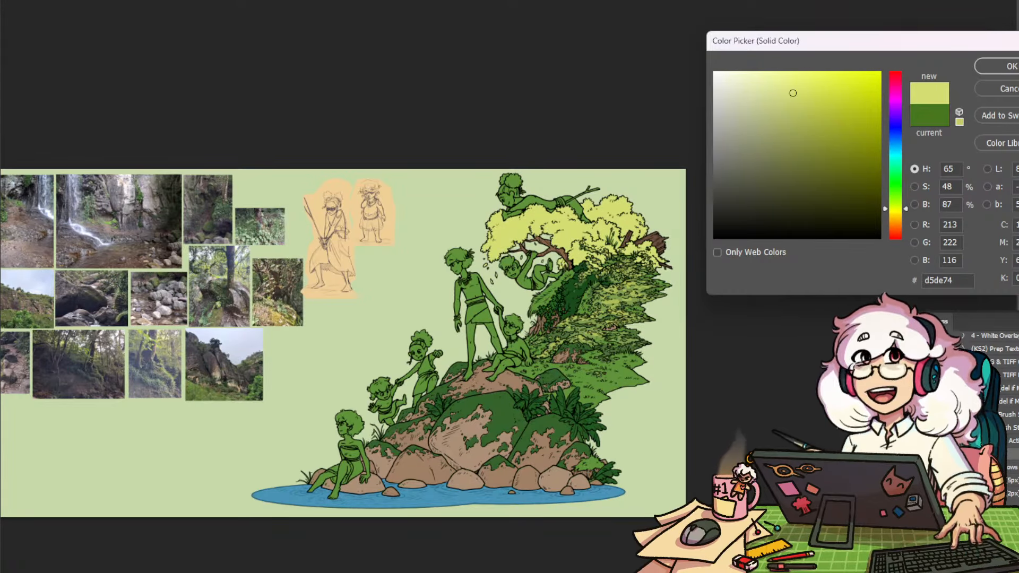
{"action": "left_click", "coordinate": [895, 179]}
{"action": "left_click", "coordinate": [765, 137]}
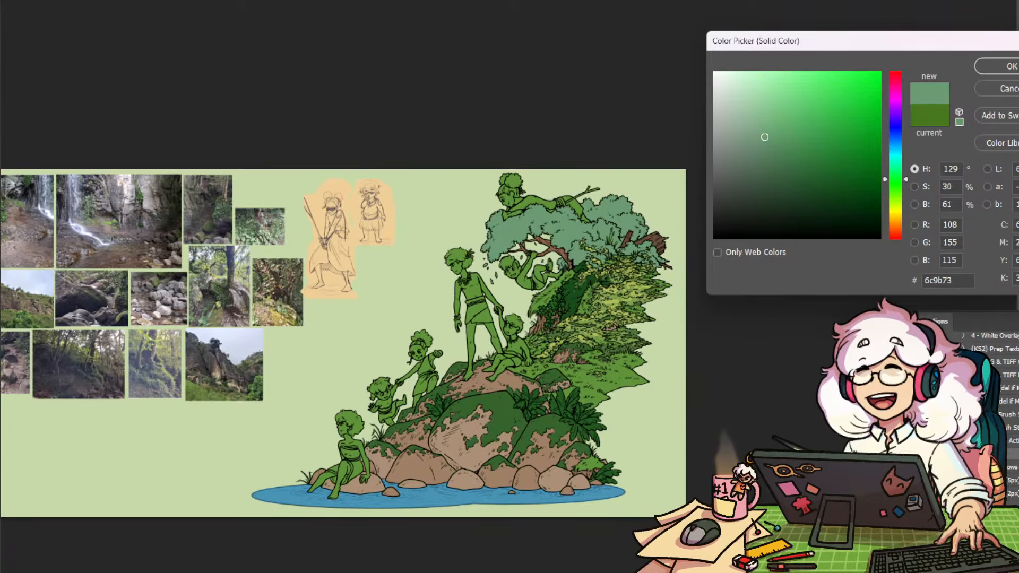
Try the fresher leaf greens #7fc349, #6aa13e and #6bac37 on the tree foliage
{"action": "left_click", "coordinate": [895, 196]}
{"action": "left_click", "coordinate": [818, 111]}
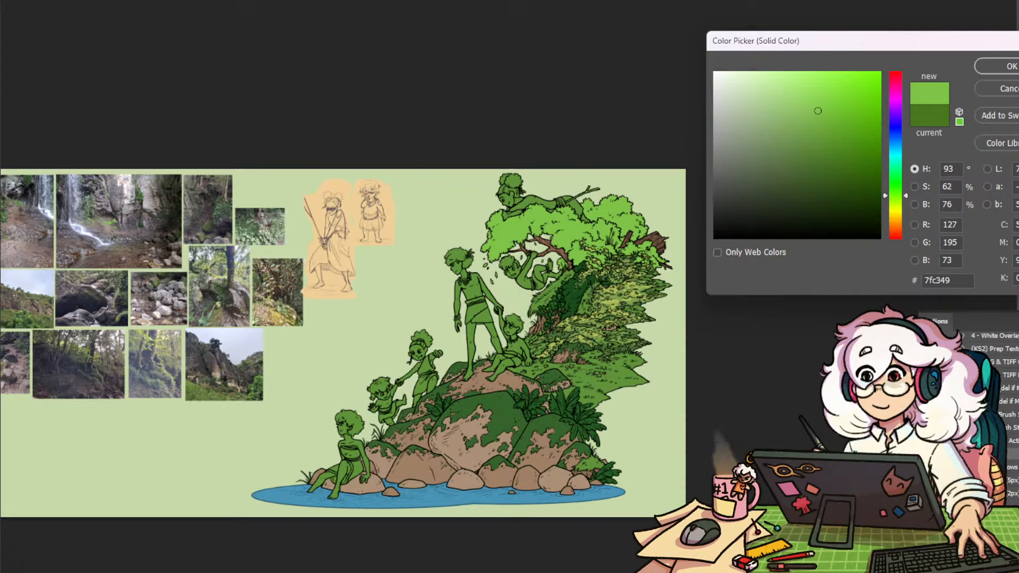
{"action": "left_click", "coordinate": [814, 133]}
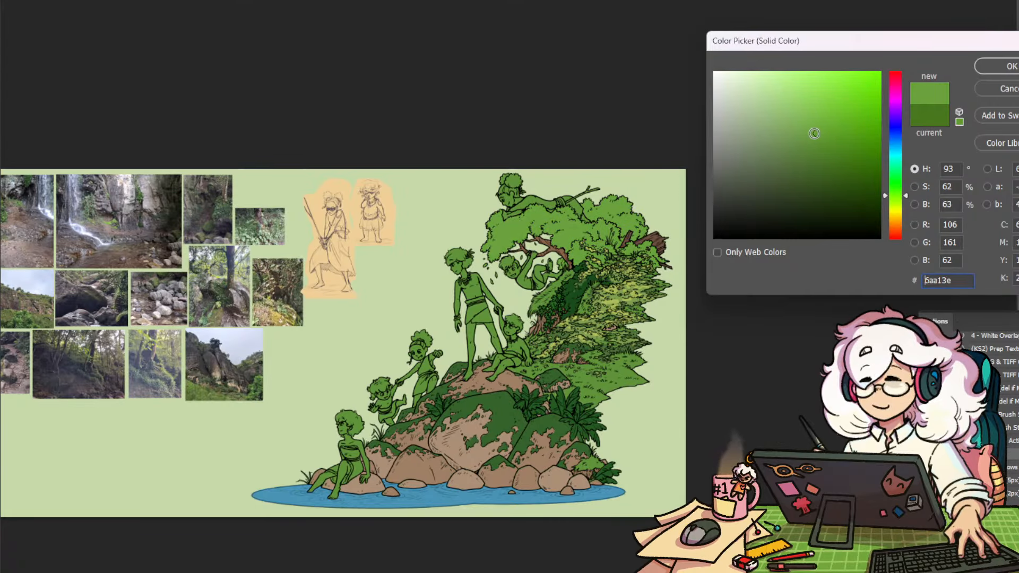
{"action": "left_click", "coordinate": [828, 126]}
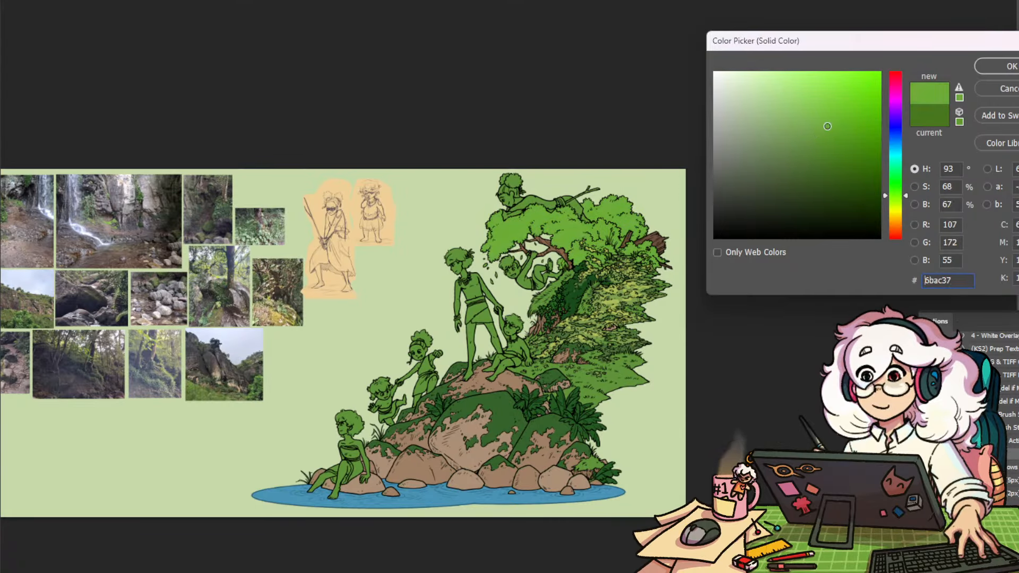
Sample greens from the leaf-covered slope for the tree foliage, trying #5d753a, #7fa050 and #aebd59
{"action": "left_click", "coordinate": [619, 285]}
{"action": "left_click", "coordinate": [618, 287]}
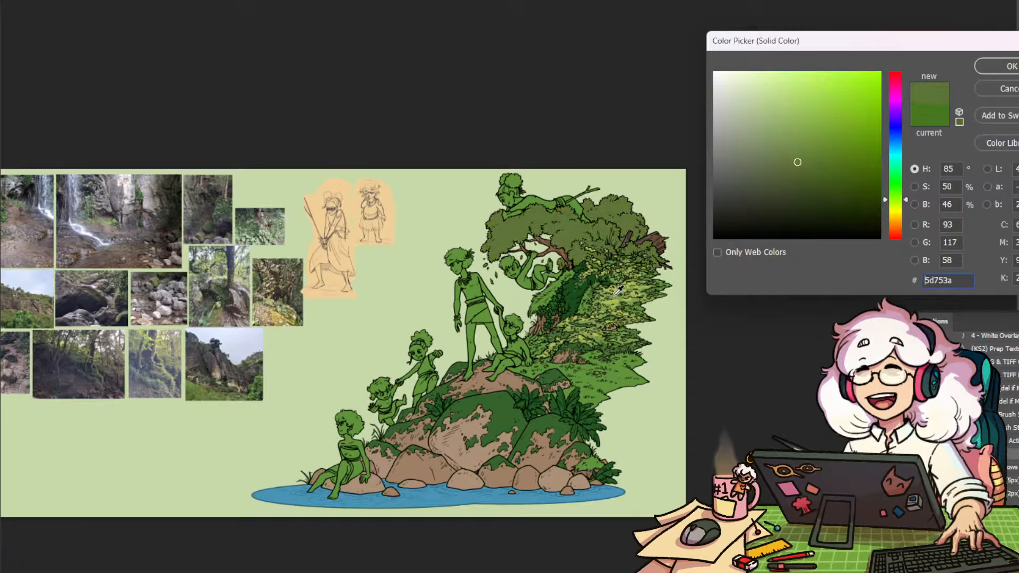
{"action": "left_click", "coordinate": [619, 290]}
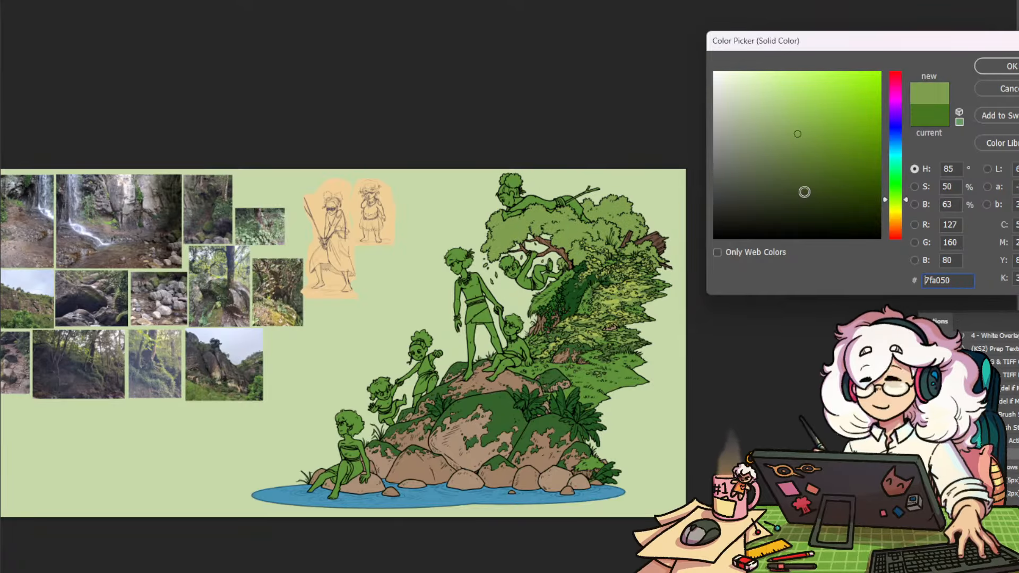
{"action": "left_click", "coordinate": [618, 295]}
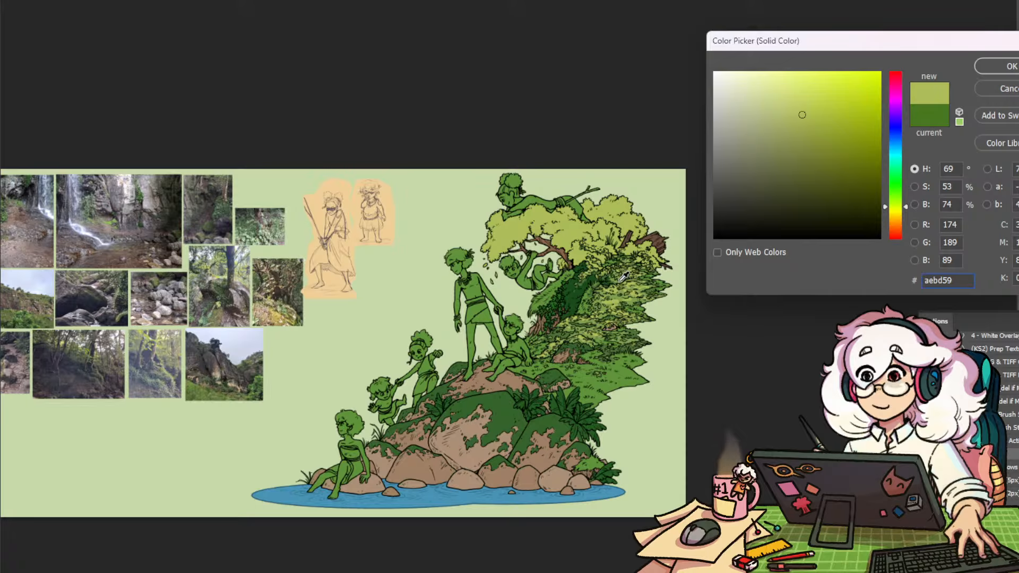
Sample the dark green #36632b from the mossy rocks for the tree foliage and deepen the fill to #2f581b
{"action": "left_click", "coordinate": [564, 422]}
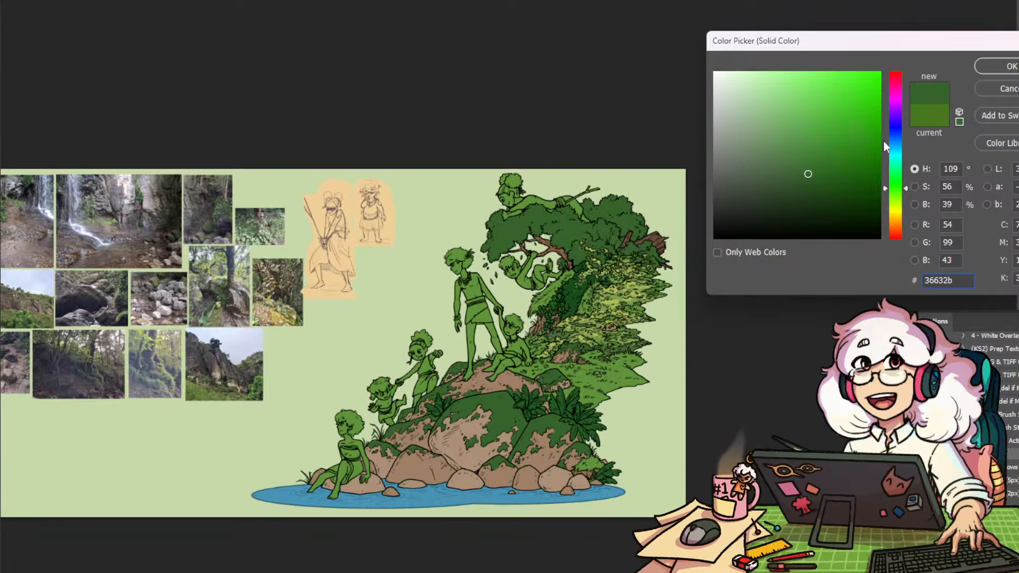
{"action": "left_click", "coordinate": [817, 167]}
{"action": "left_click", "coordinate": [817, 175]}
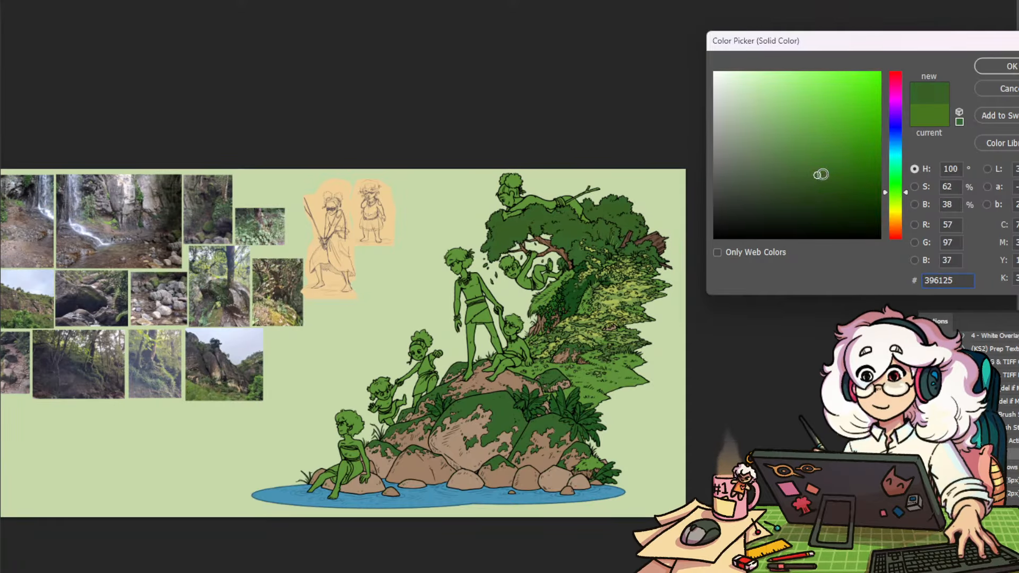
{"action": "left_click_drag", "start_coordinate": [821, 174], "coordinate": [828, 180]}
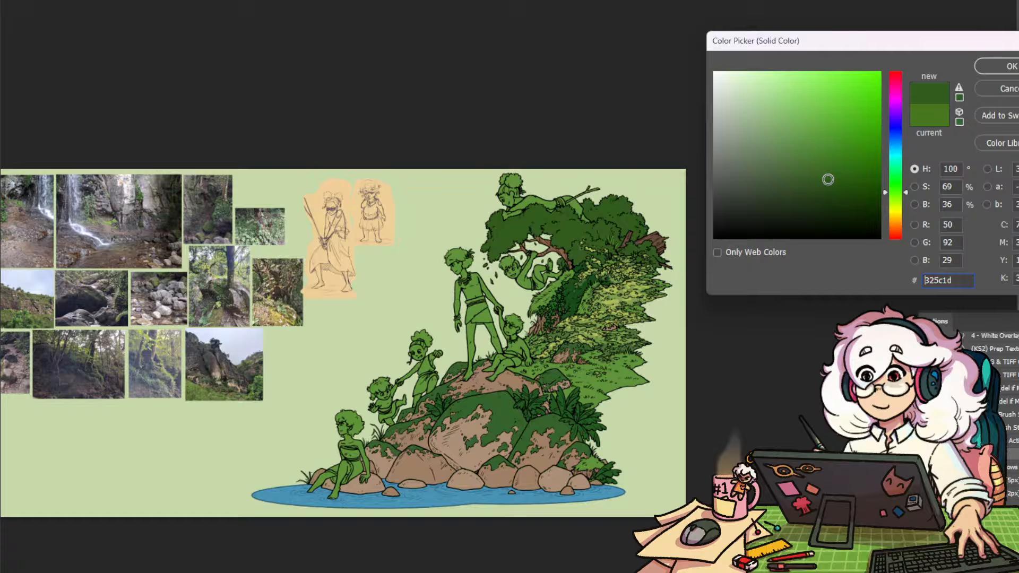
{"action": "left_click", "coordinate": [827, 183]}
{"action": "left_click", "coordinate": [830, 181]}
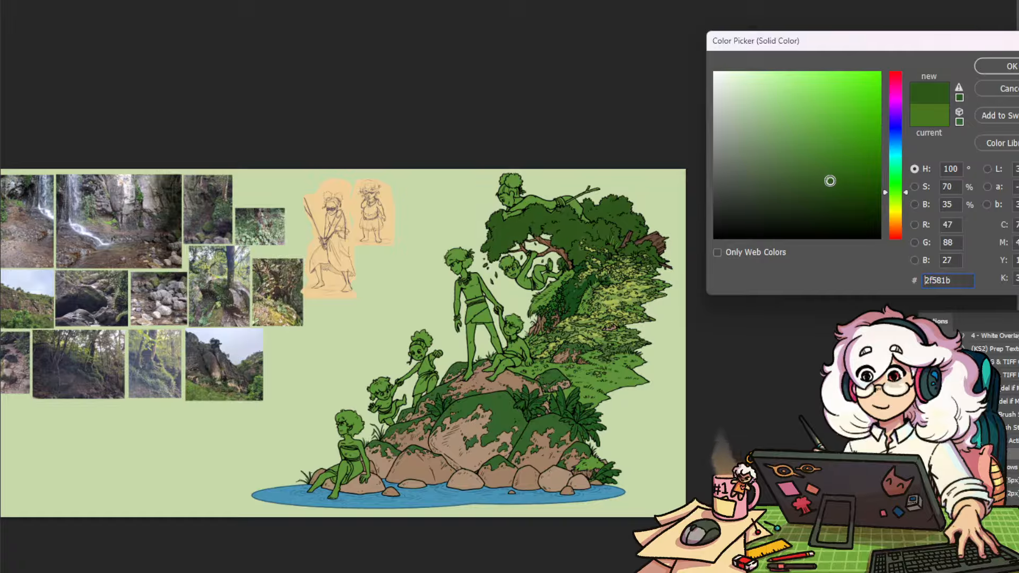
{"action": "key", "text": "Return"}
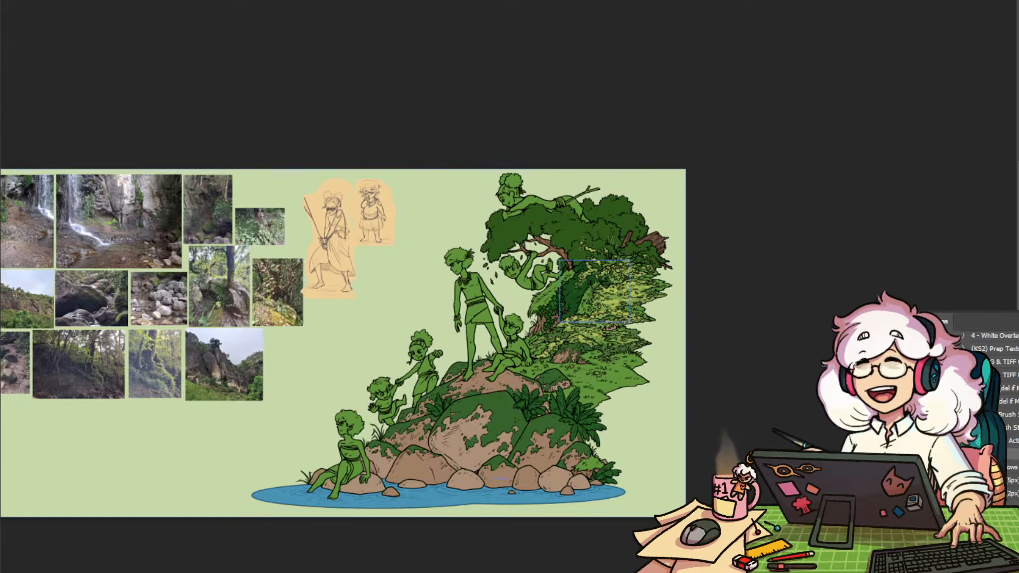
Recolor the dark shrub patch beside the ivy, trying #2a601c, #2c5e1f, #1f5e25 and #295e1f, and accept a slightly brighter green
{"action": "left_click_drag", "start_coordinate": [822, 185], "coordinate": [832, 176]}
{"action": "left_click", "coordinate": [897, 189]}
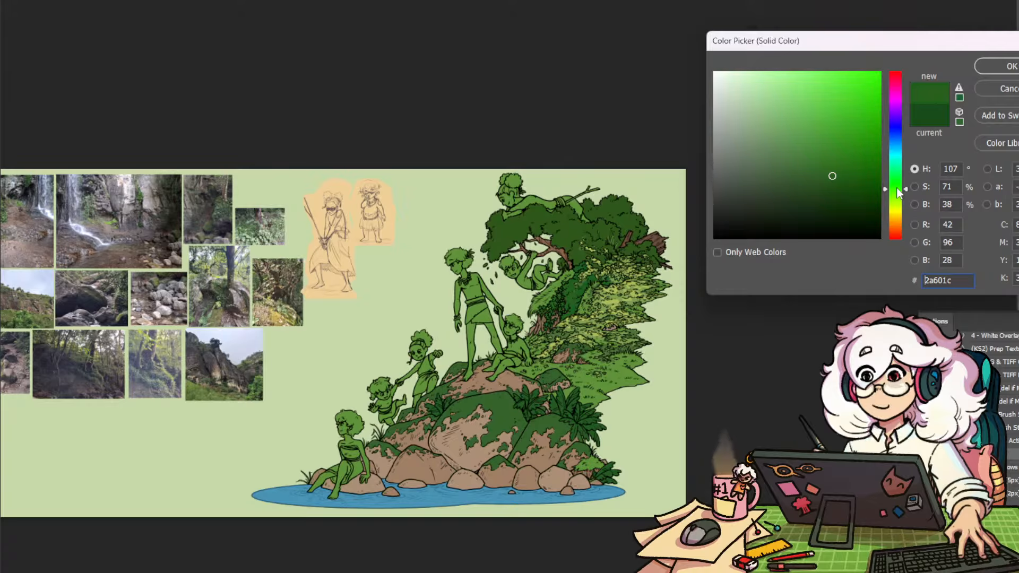
{"action": "left_click", "coordinate": [826, 177]}
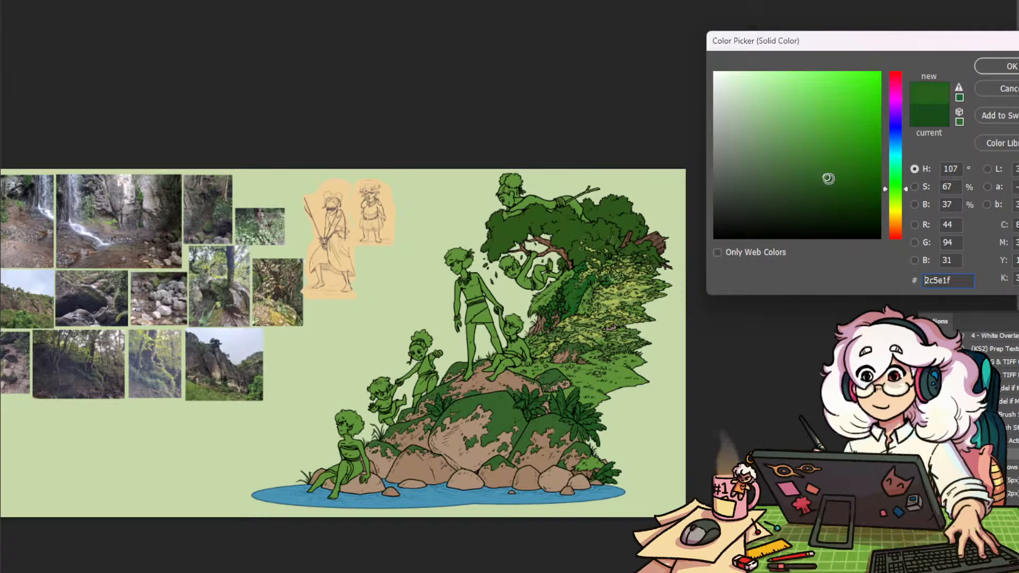
{"action": "left_click", "coordinate": [897, 181]}
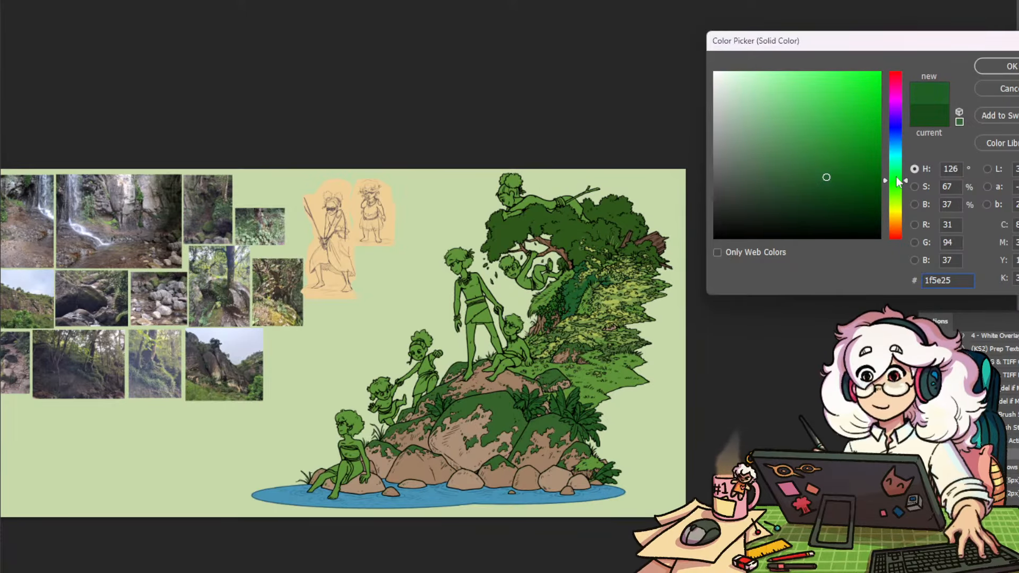
{"action": "left_click_drag", "start_coordinate": [896, 177], "coordinate": [896, 186]}
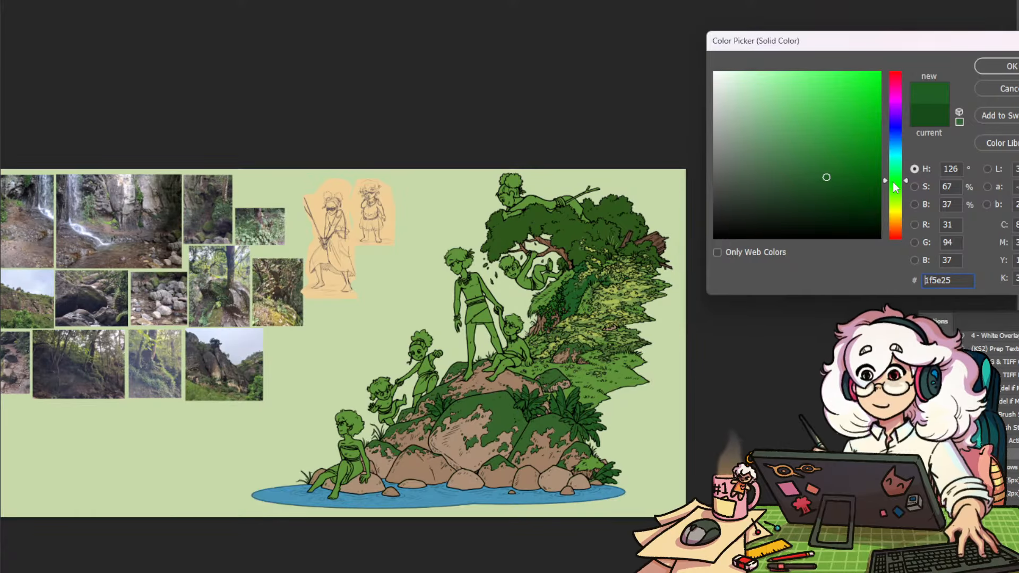
{"action": "left_click", "coordinate": [830, 170]}
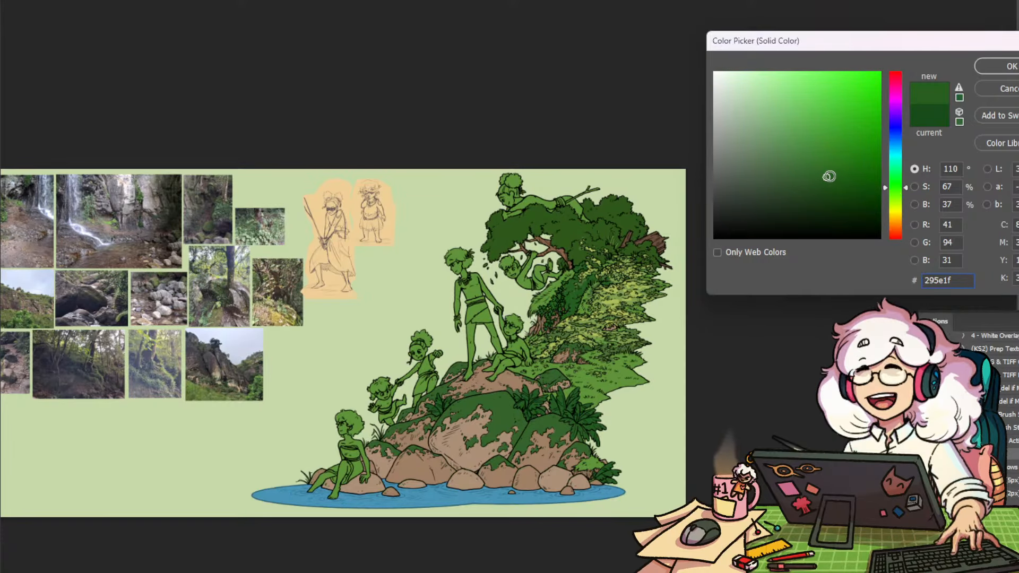
{"action": "left_click_drag", "start_coordinate": [830, 169], "coordinate": [829, 170]}
{"action": "left_click", "coordinate": [1009, 68]}
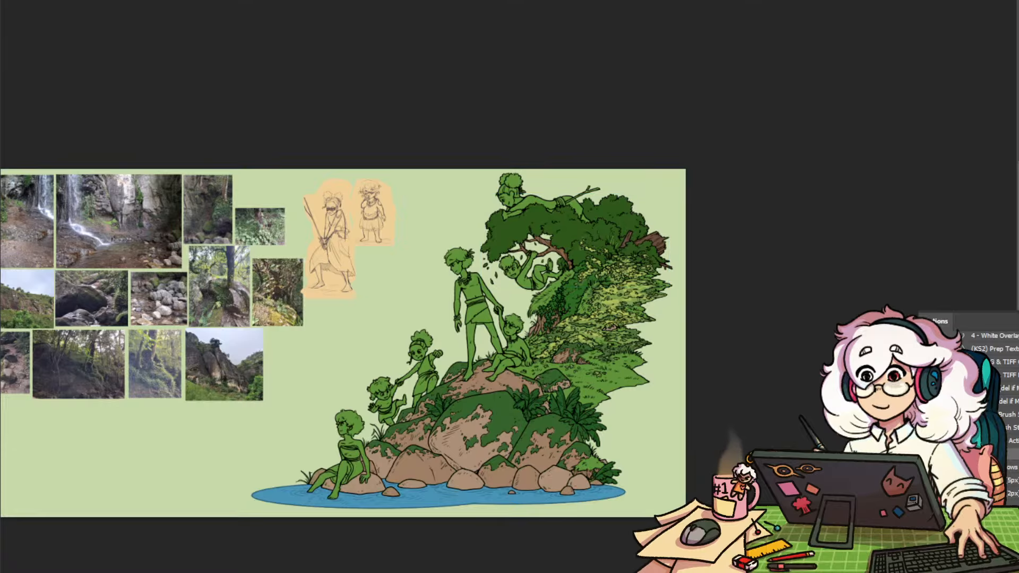
Shift the ivy on the tree roots to a cooler green, trying #1f6830 and #1f592d, and accept a lighter, more muted teal-green
{"action": "left_click_drag", "start_coordinate": [537, 300], "coordinate": [582, 306]}
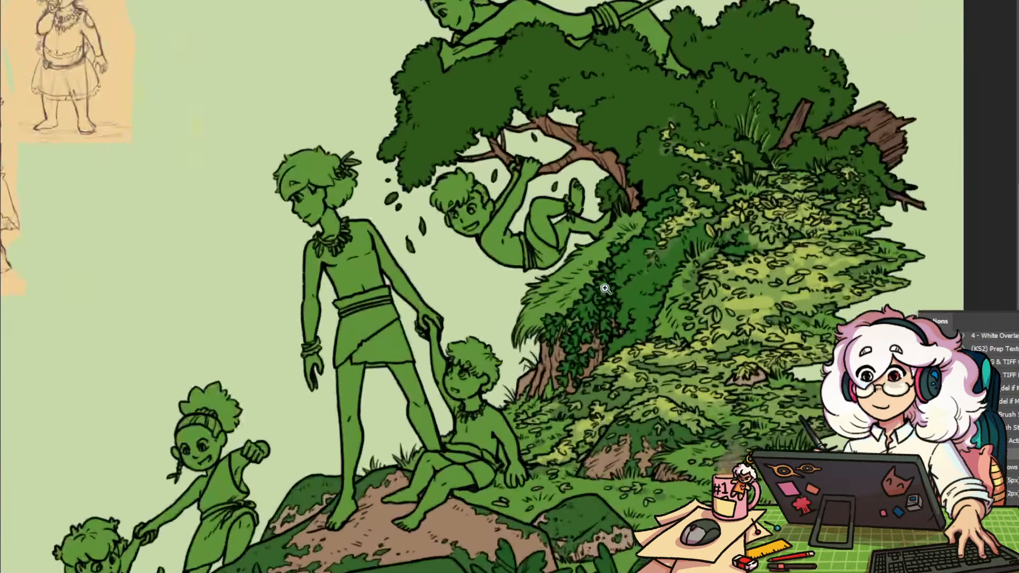
{"action": "double_click", "coordinate": [1016, 212]}
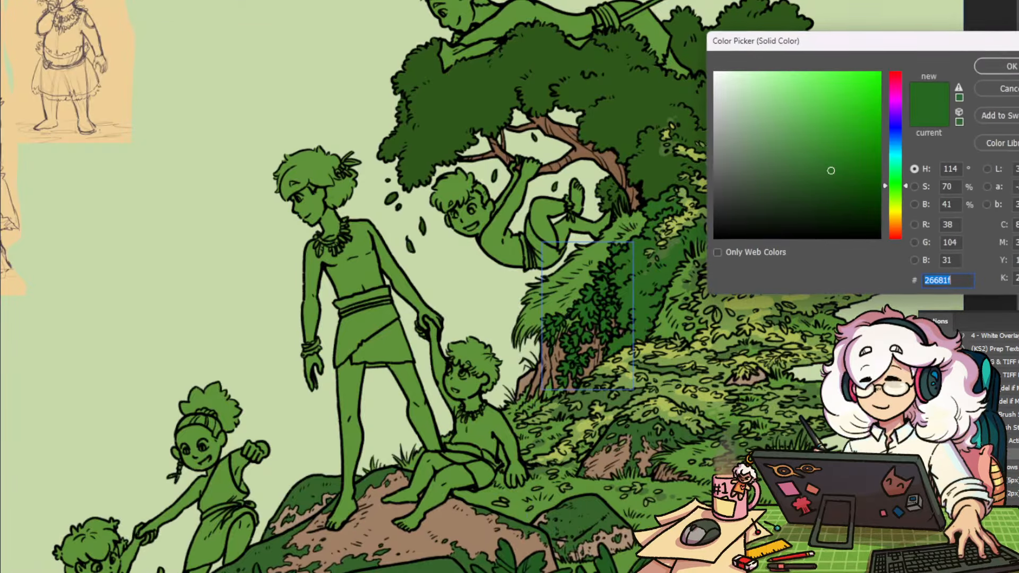
{"action": "left_click", "coordinate": [897, 176]}
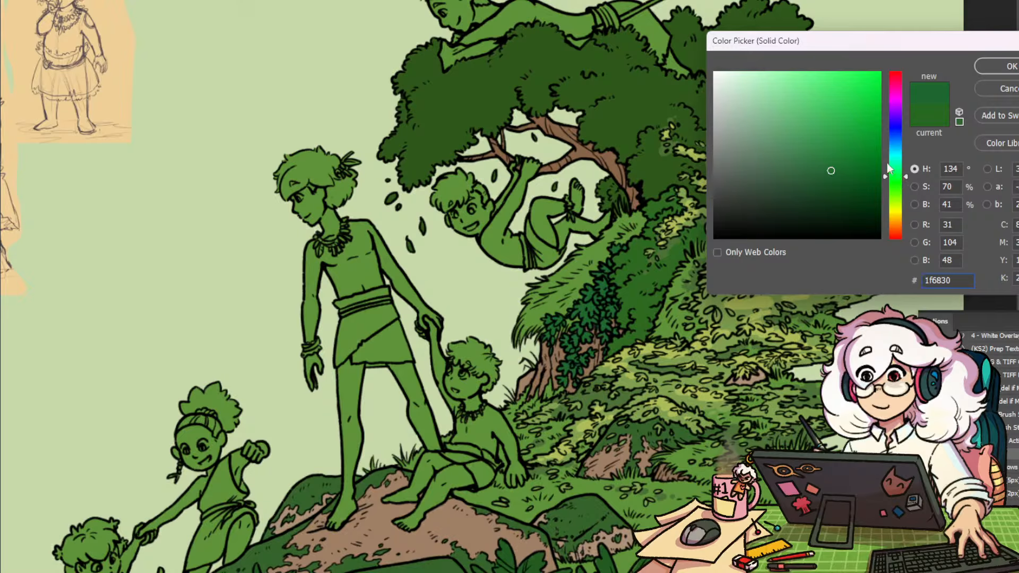
{"action": "left_click", "coordinate": [822, 177]}
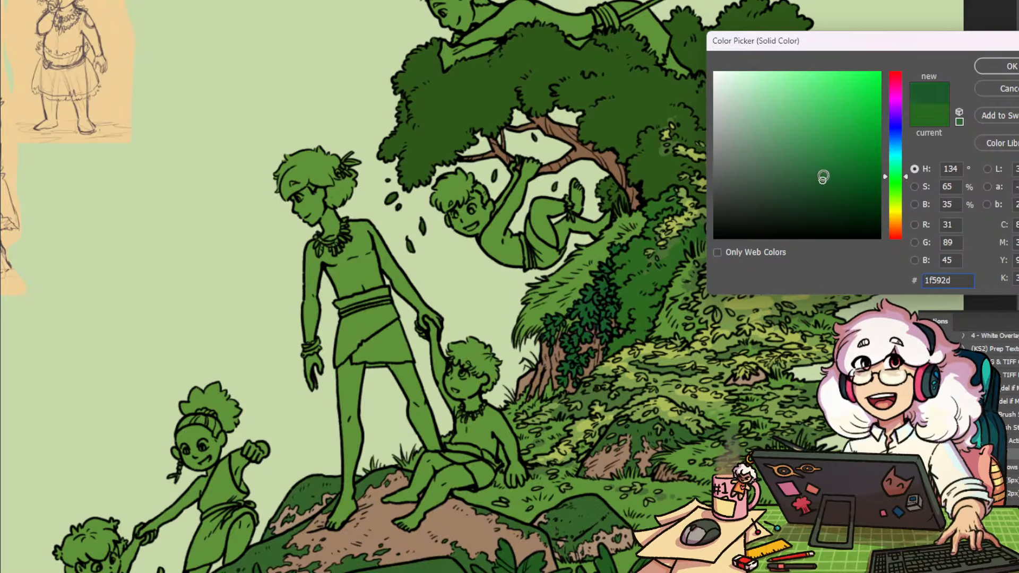
{"action": "mouse_move", "coordinate": [822, 177]}
{"action": "left_mouse_down"}
{"action": "mouse_move", "coordinate": [807, 136]}
{"action": "mouse_move", "coordinate": [807, 152]}
{"action": "mouse_move", "coordinate": [787, 164]}
{"action": "mouse_move", "coordinate": [795, 166]}
{"action": "left_mouse_up"}
{"action": "left_click", "coordinate": [1002, 70]}
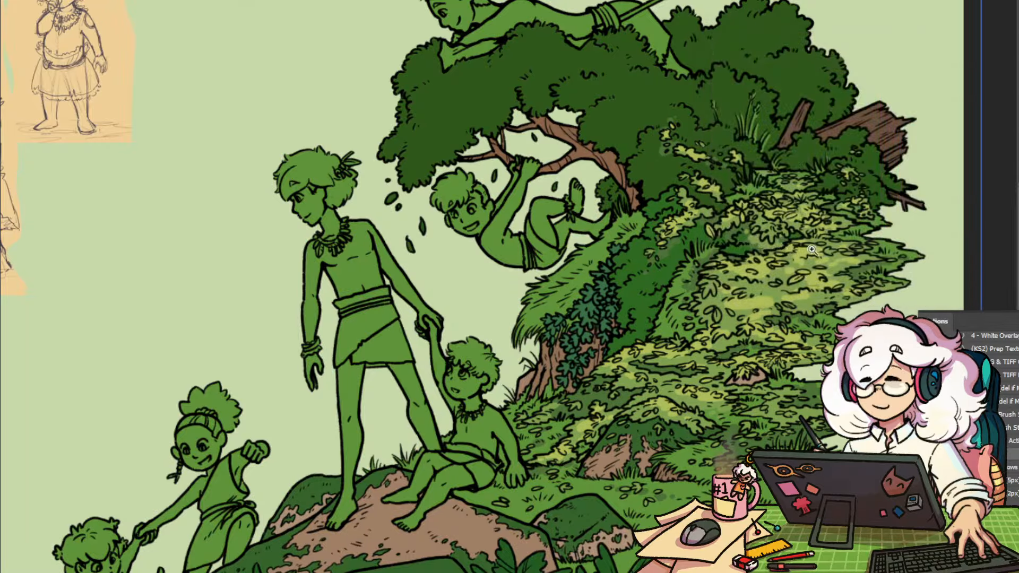
Examine how the greens of the tree canopy, ivy, slope and rocks balance across the illustration
{"action": "left_click_drag", "start_coordinate": [791, 309], "coordinate": [818, 369]}
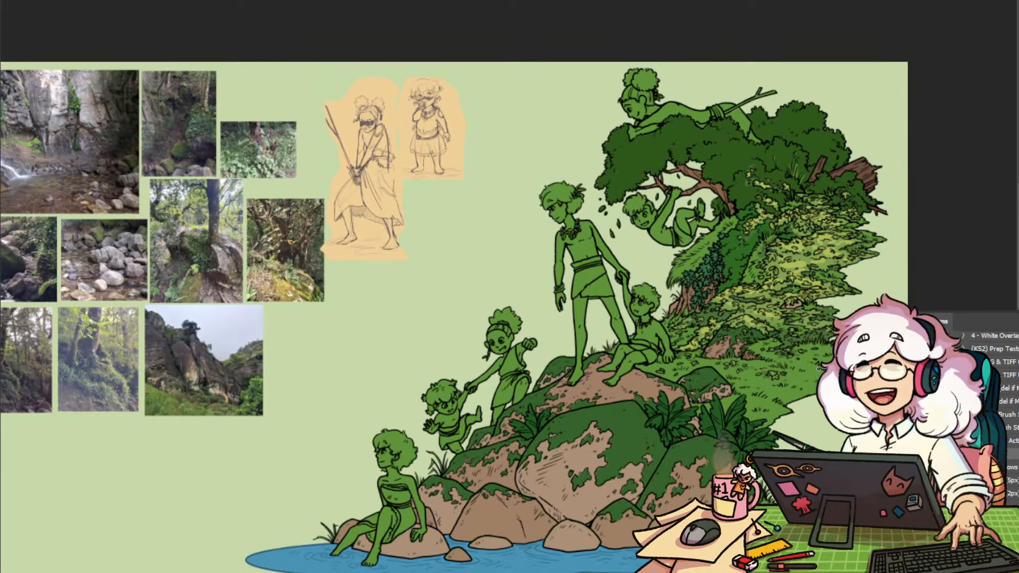
{"action": "left_click_drag", "start_coordinate": [678, 337], "coordinate": [618, 352]}
{"action": "left_click_drag", "start_coordinate": [616, 351], "coordinate": [632, 346]}
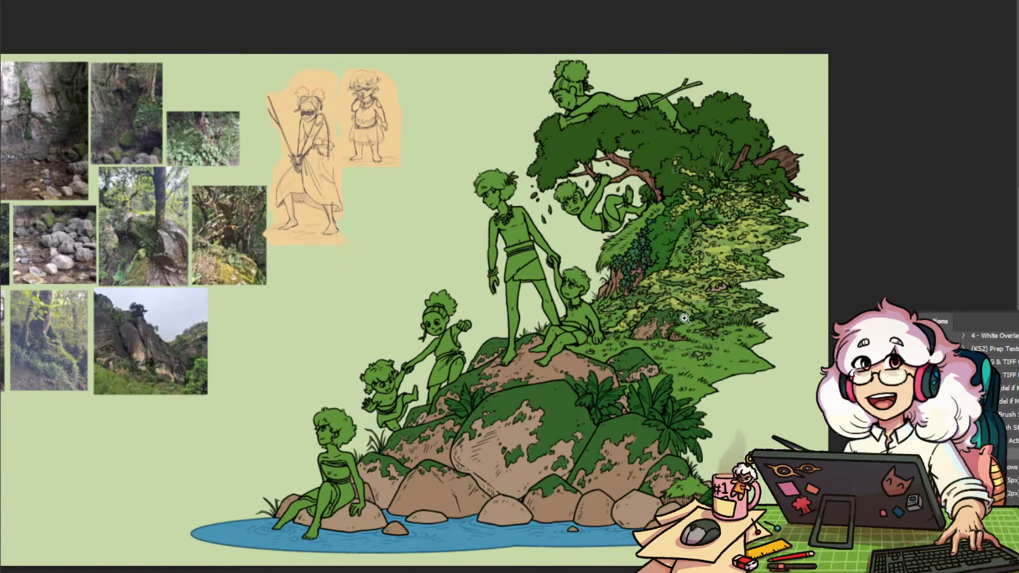
{"action": "left_click", "coordinate": [690, 344]}
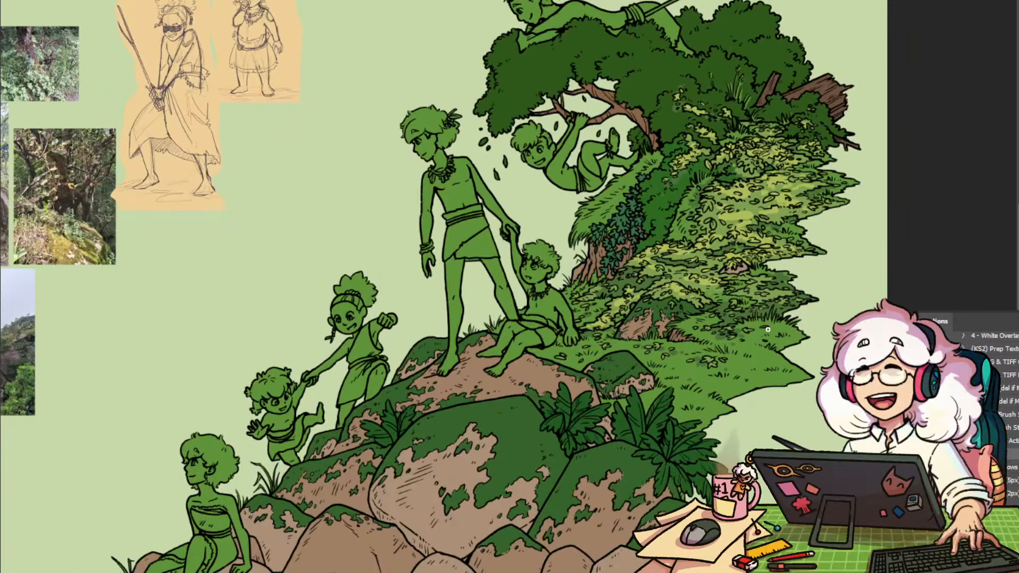
{"action": "left_click_drag", "start_coordinate": [660, 255], "coordinate": [612, 409]}
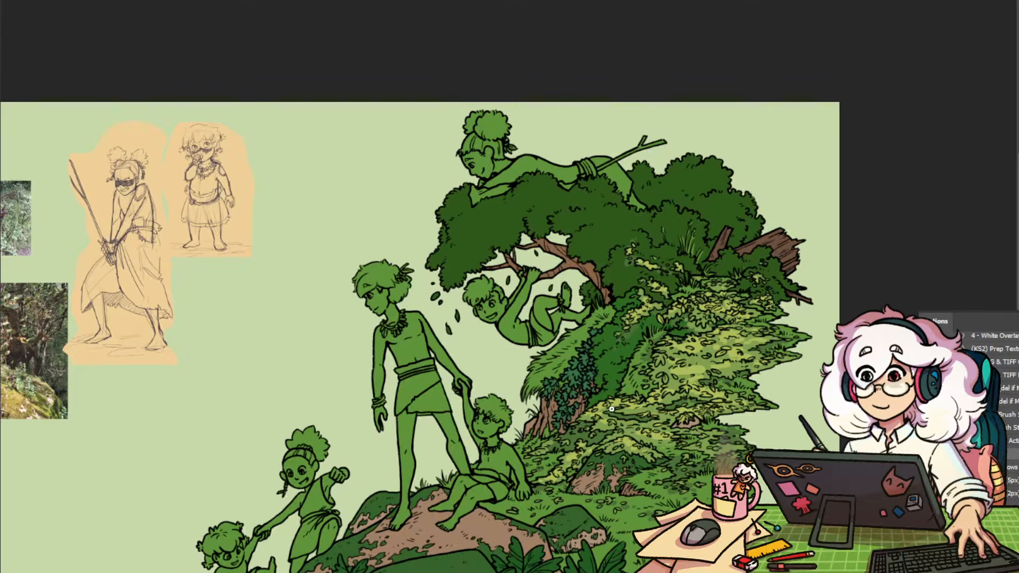
{"action": "left_click_drag", "start_coordinate": [696, 266], "coordinate": [783, 267]}
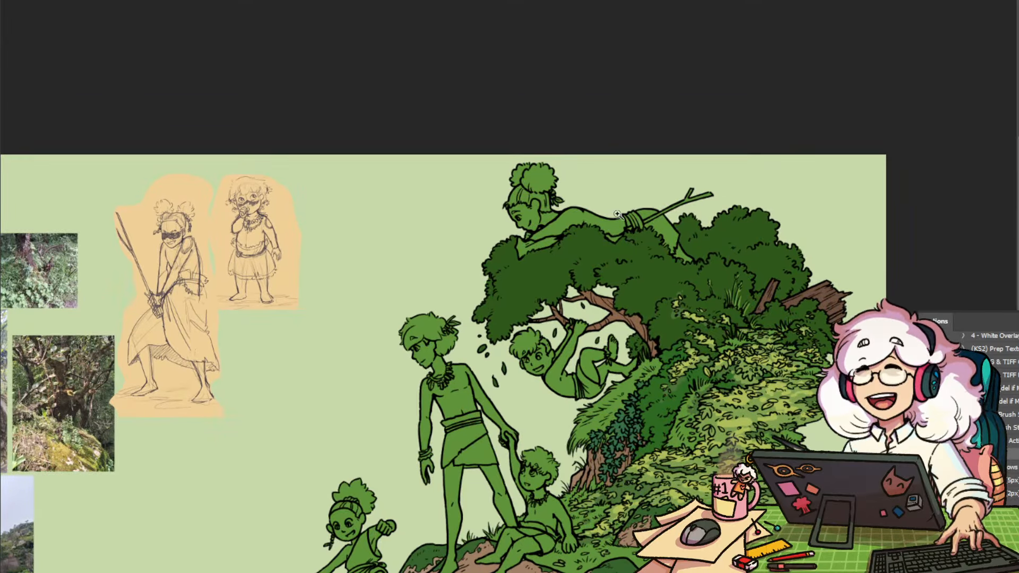
{"action": "left_click_drag", "start_coordinate": [584, 245], "coordinate": [631, 244]}
Select the small areas between the lying figure and the tree canopy, run the 5px action and give them a solid peach fill
{"action": "left_click", "coordinate": [512, 250]}
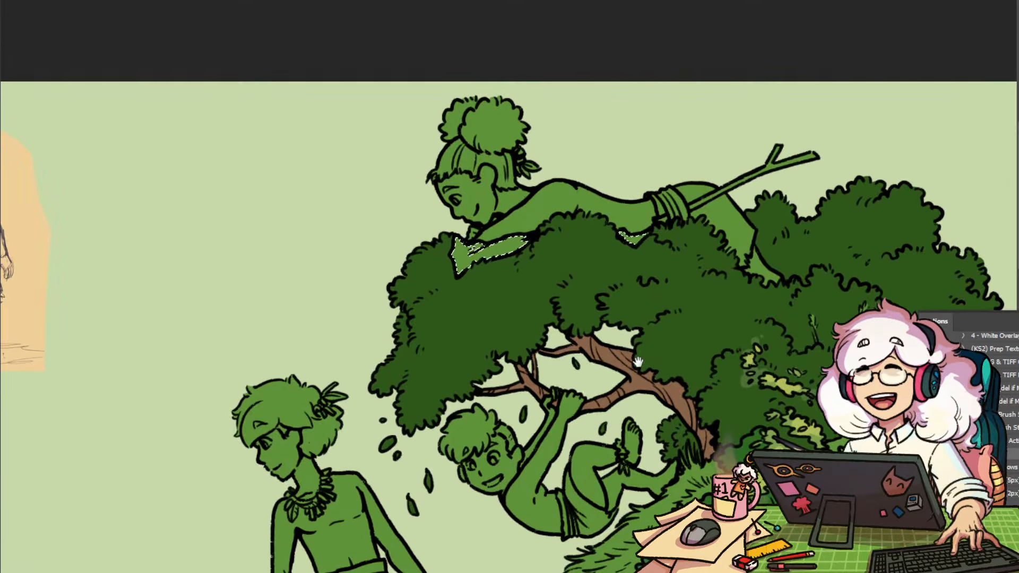
{"action": "left_click_drag", "start_coordinate": [762, 442], "coordinate": [676, 355]}
{"action": "scroll", "coordinate": [677, 354], "scroll_direction": "down", "scroll_amount": 2}
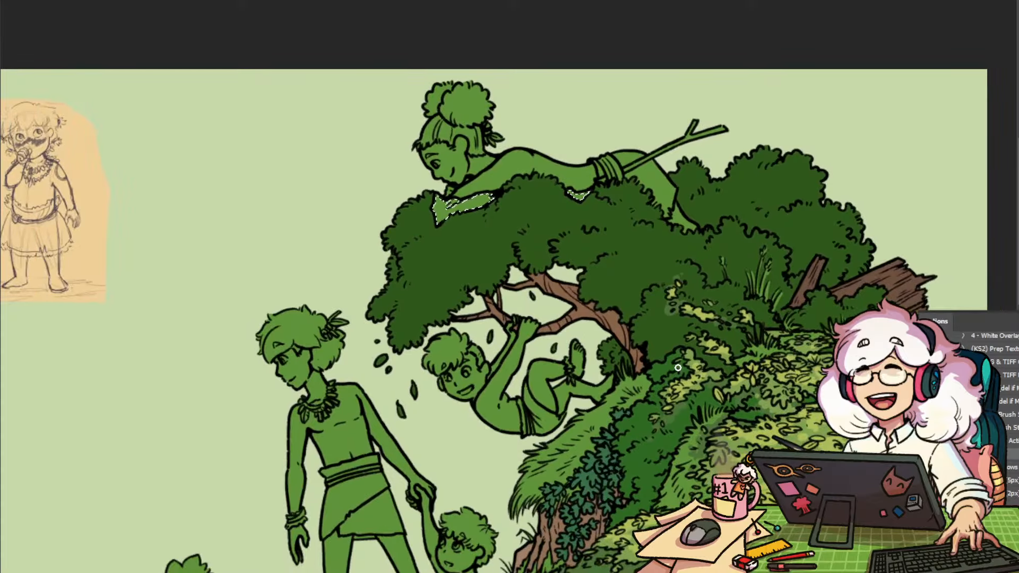
{"action": "scroll", "coordinate": [992, 403], "scroll_direction": "up", "scroll_amount": 4}
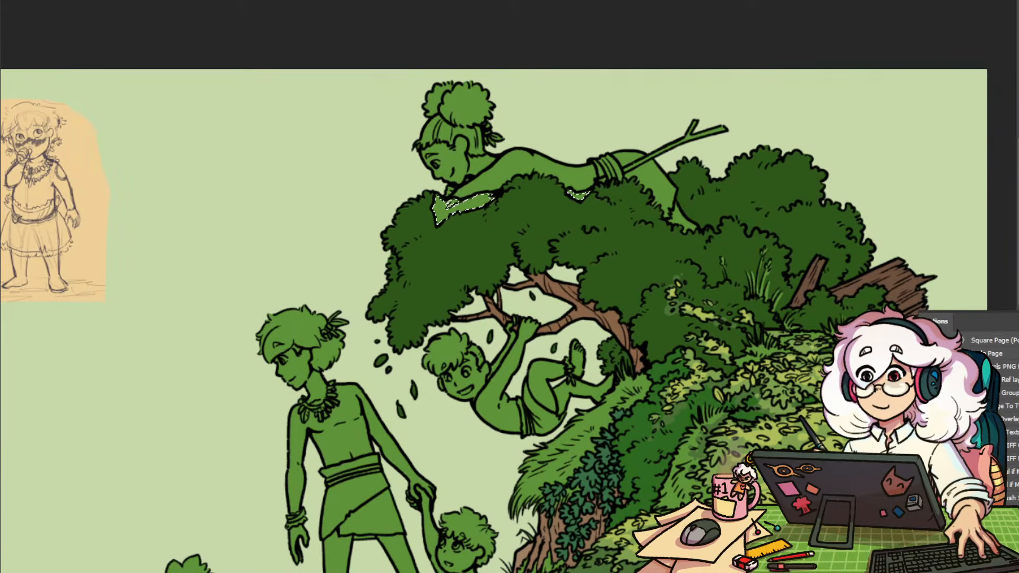
{"action": "scroll", "coordinate": [991, 403], "scroll_direction": "down", "scroll_amount": 2}
{"action": "scroll", "coordinate": [991, 403], "scroll_direction": "down", "scroll_amount": 3}
{"action": "left_click", "coordinate": [1008, 417]}
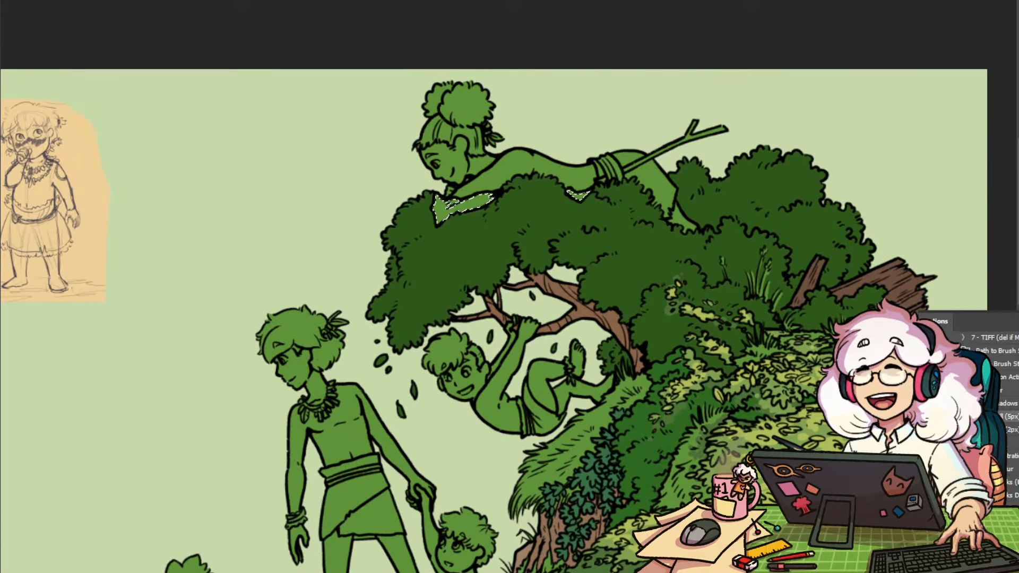
{"action": "left_click", "coordinate": [1013, 511]}
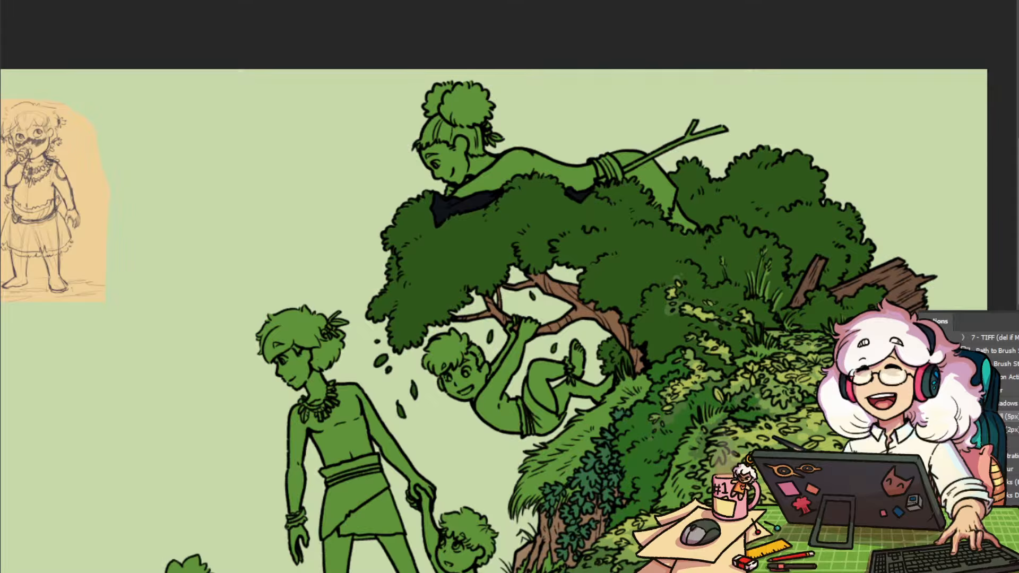
{"action": "key", "text": "ctrl+z"}
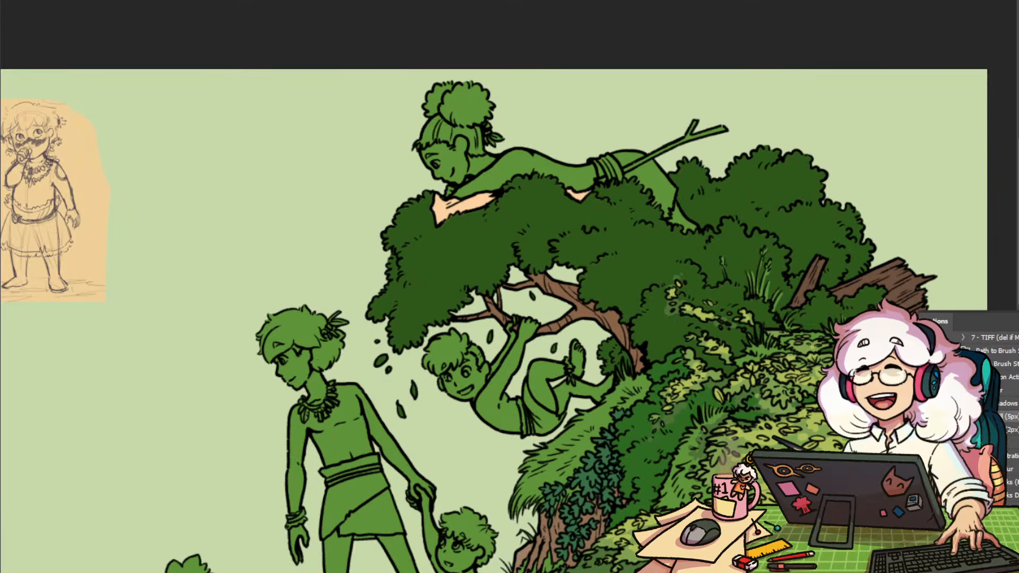
Darken the fill beneath the lying figure through the tans #d4b695 and #c9ac8b, and settle on a slightly more saturated tan
{"action": "left_click_drag", "start_coordinate": [661, 373], "coordinate": [720, 447]}
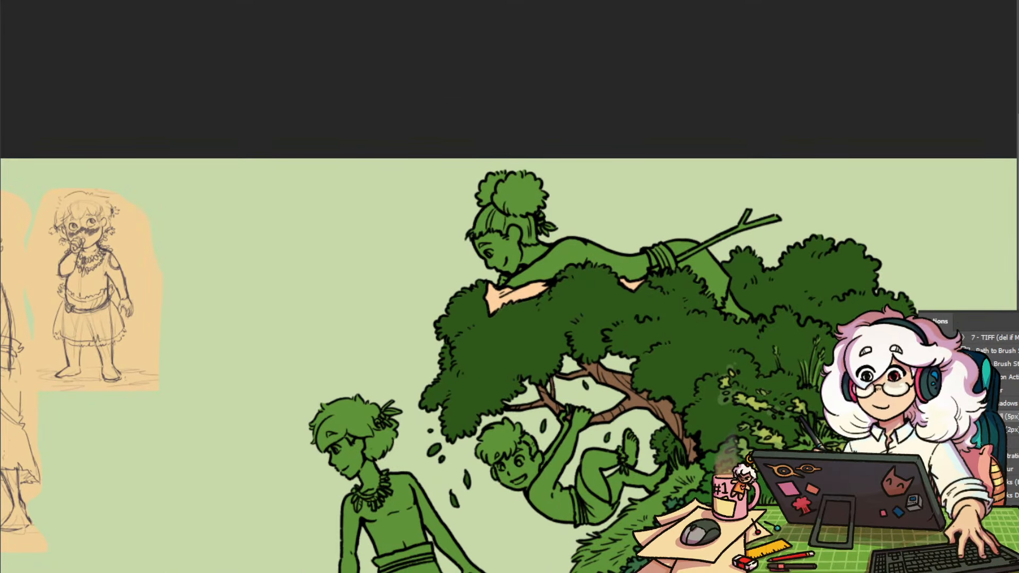
{"action": "left_click", "coordinate": [765, 97]}
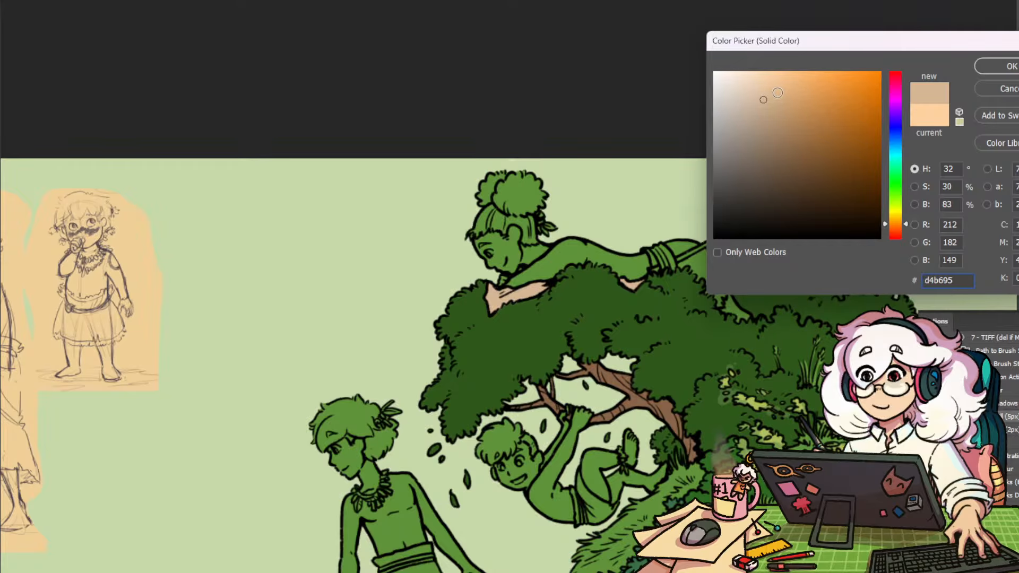
{"action": "left_click", "coordinate": [766, 107]}
{"action": "key", "text": "Return"}
{"action": "left_click_drag", "start_coordinate": [707, 281], "coordinate": [711, 318]}
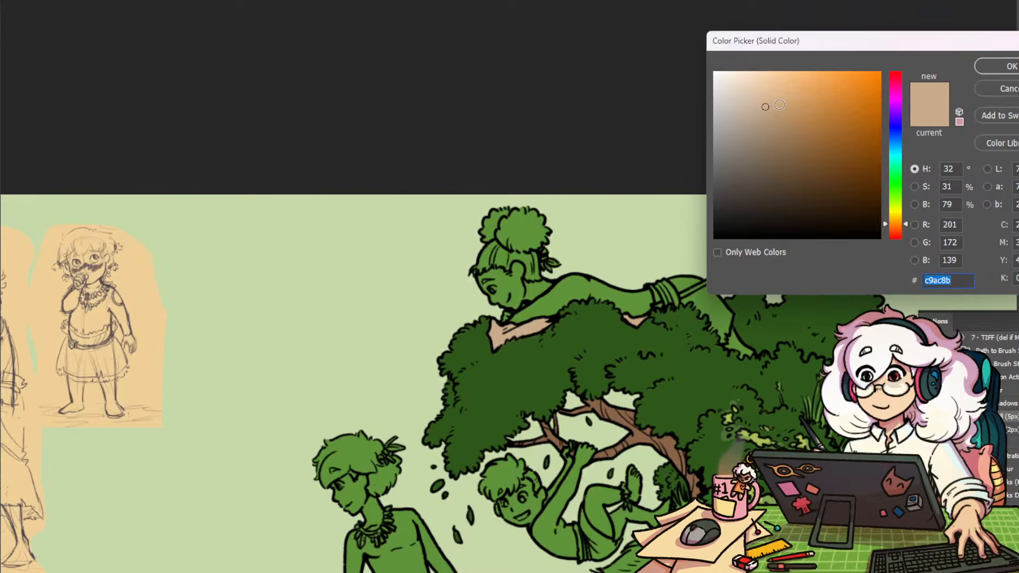
{"action": "left_click", "coordinate": [779, 104]}
{"action": "key", "text": "Return"}
Choose the Pencil-Lineart brush and adjust its size for detail work around the figure lying on the tree
{"action": "left_click_drag", "start_coordinate": [700, 538], "coordinate": [776, 229]}
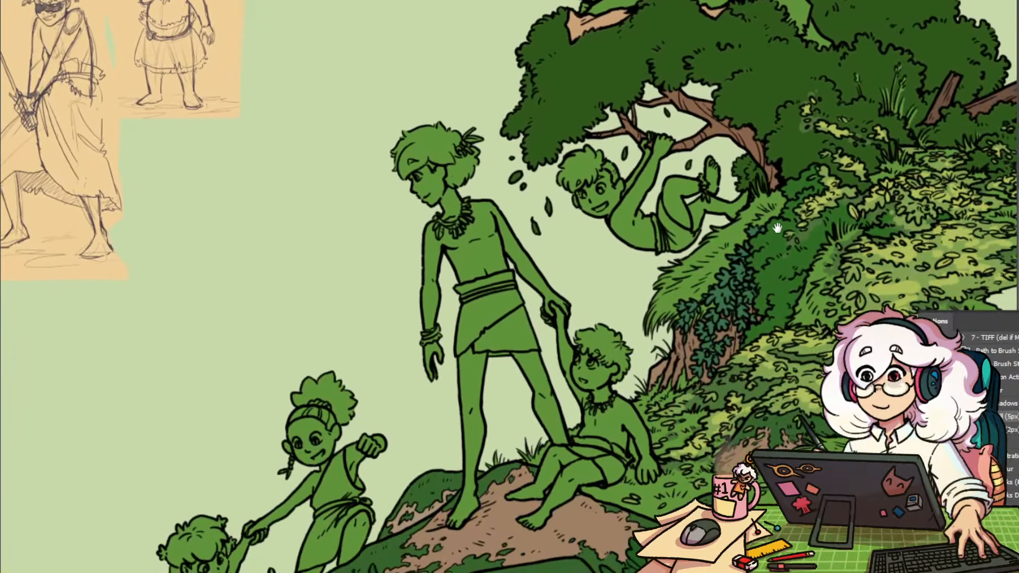
{"action": "scroll", "coordinate": [559, 295], "scroll_direction": "up", "scroll_amount": 8}
{"action": "scroll", "coordinate": [559, 294], "scroll_direction": "up", "scroll_amount": 4}
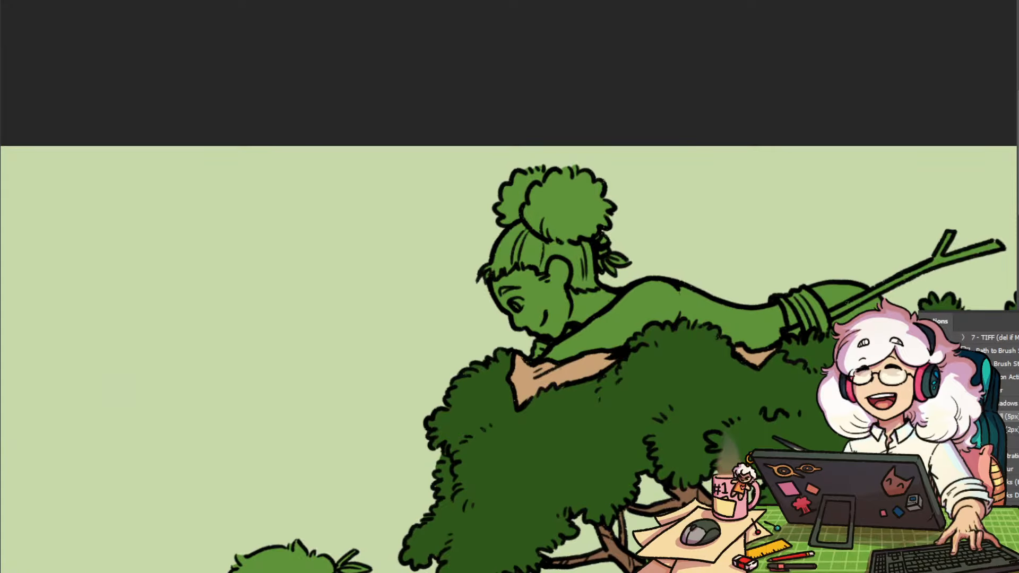
{"action": "right_click", "coordinate": [698, 249]}
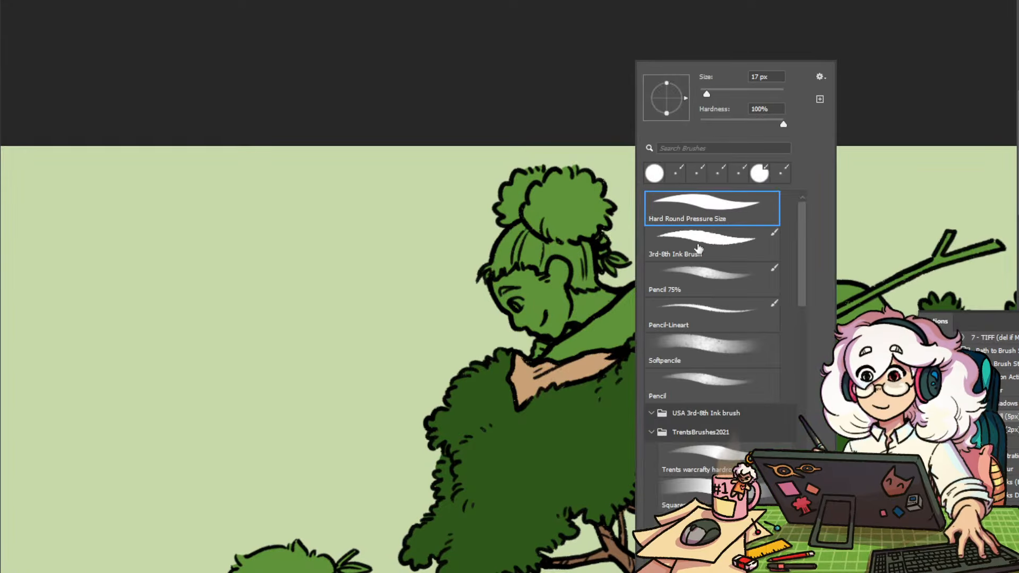
{"action": "left_click", "coordinate": [729, 276]}
{"action": "left_click", "coordinate": [730, 315]}
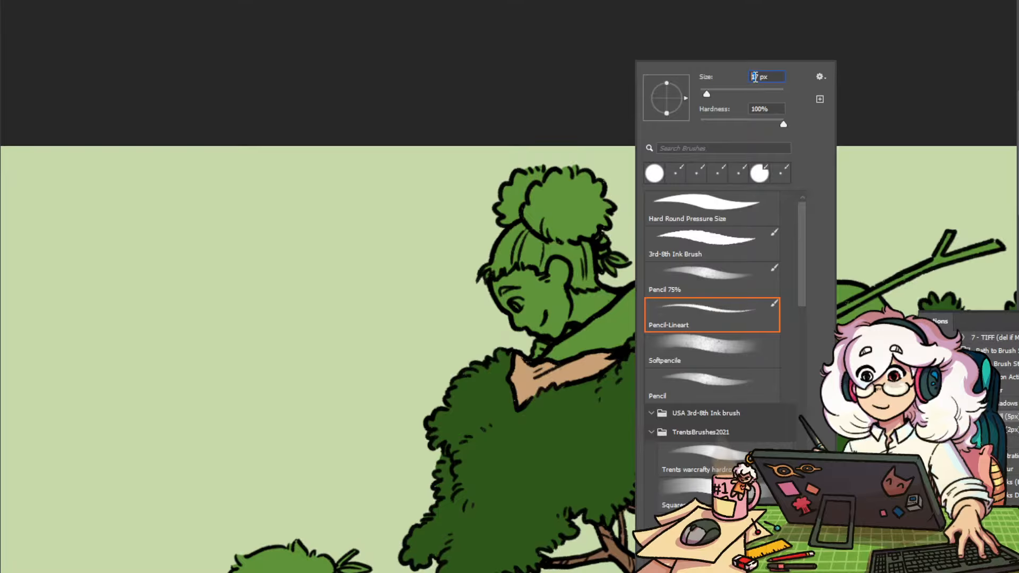
{"action": "key", "text": "Return"}
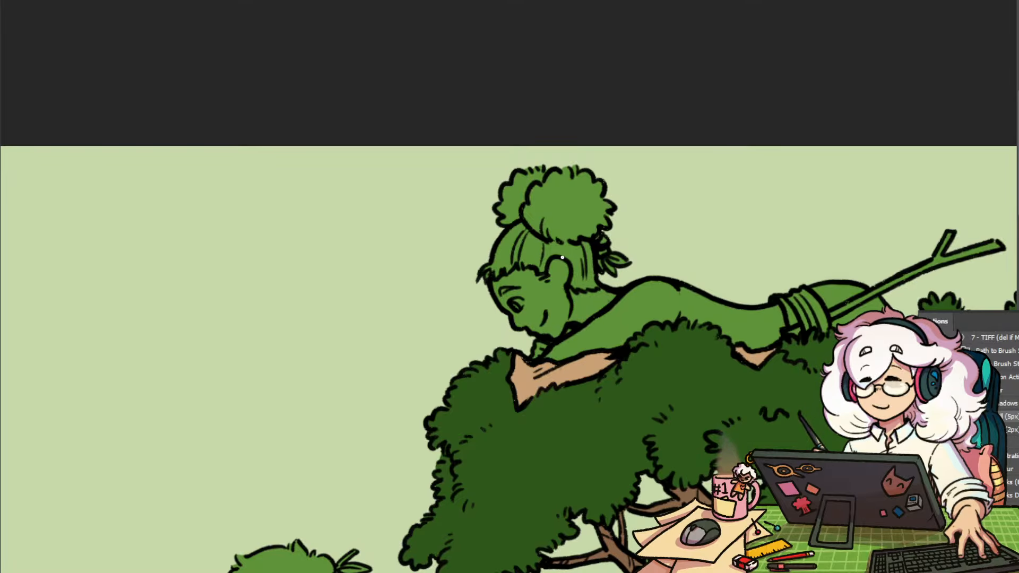
Touch up the ear lineart of the figure lying on the tree with small pencil strokes
{"action": "left_click_drag", "start_coordinate": [562, 257], "coordinate": [611, 248]}
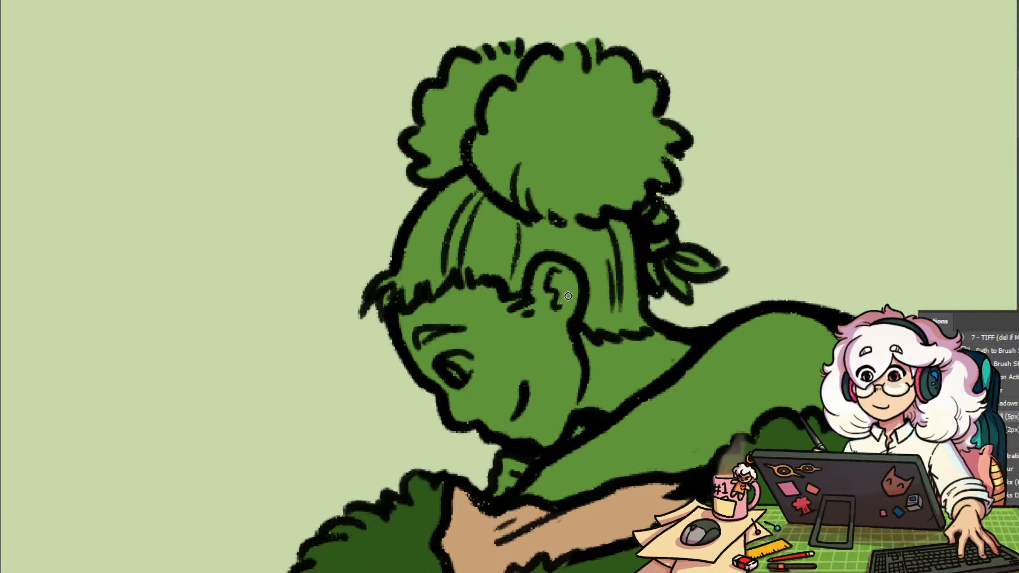
{"action": "left_click_drag", "start_coordinate": [586, 364], "coordinate": [570, 318]}
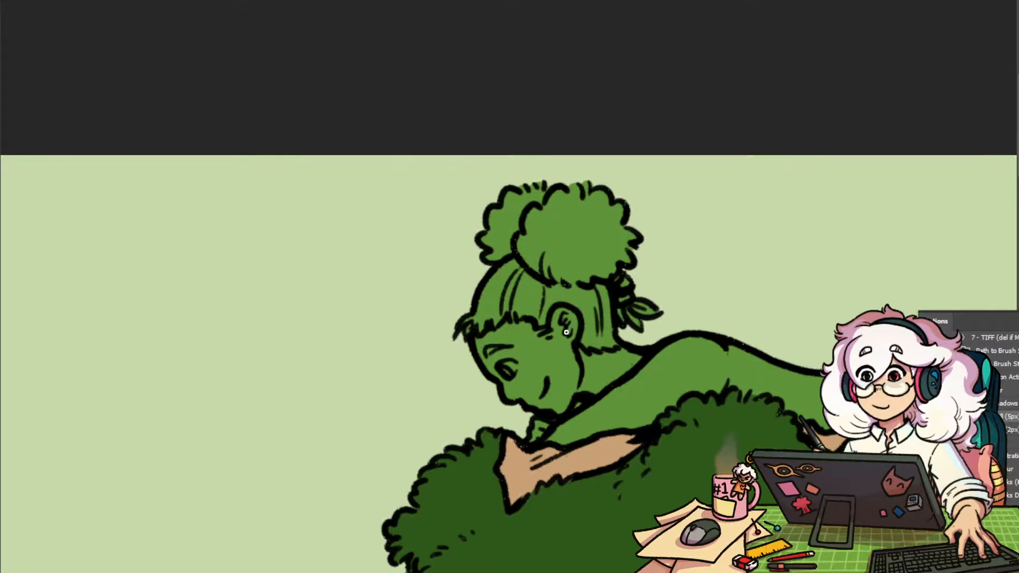
{"action": "left_click_drag", "start_coordinate": [629, 393], "coordinate": [595, 395]}
{"action": "mouse_move", "coordinate": [648, 479]}
{"action": "left_mouse_down"}
{"action": "mouse_move", "coordinate": [588, 353]}
{"action": "mouse_move", "coordinate": [694, 273]}
{"action": "mouse_move", "coordinate": [616, 483]}
{"action": "left_mouse_up"}
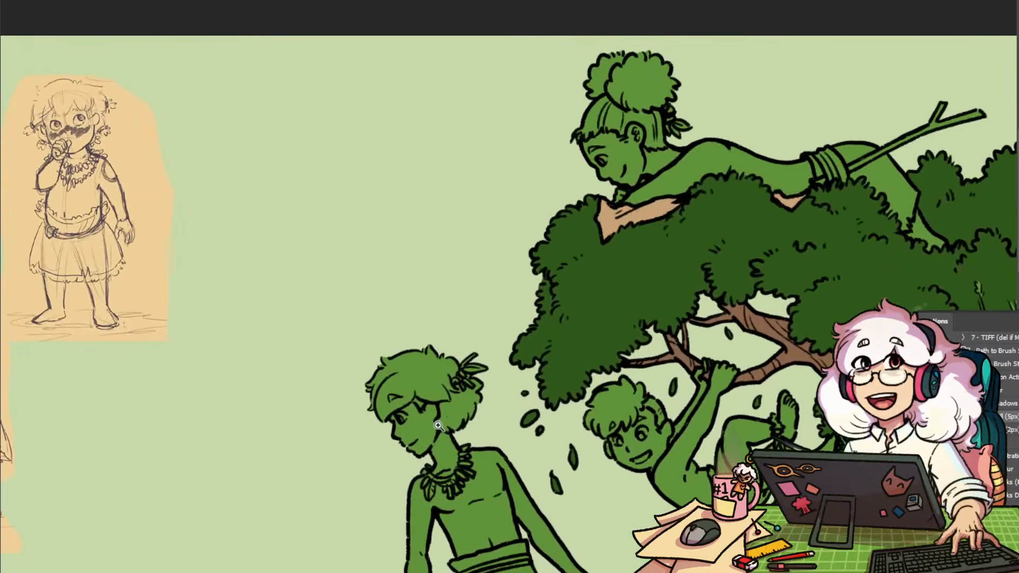
Touch up the fine lineart around the ears of the tall standing figure and the child hanging from the branch
{"action": "scroll", "coordinate": [423, 390], "scroll_direction": "up", "scroll_amount": 5}
{"action": "scroll", "coordinate": [423, 390], "scroll_direction": "up", "scroll_amount": 2}
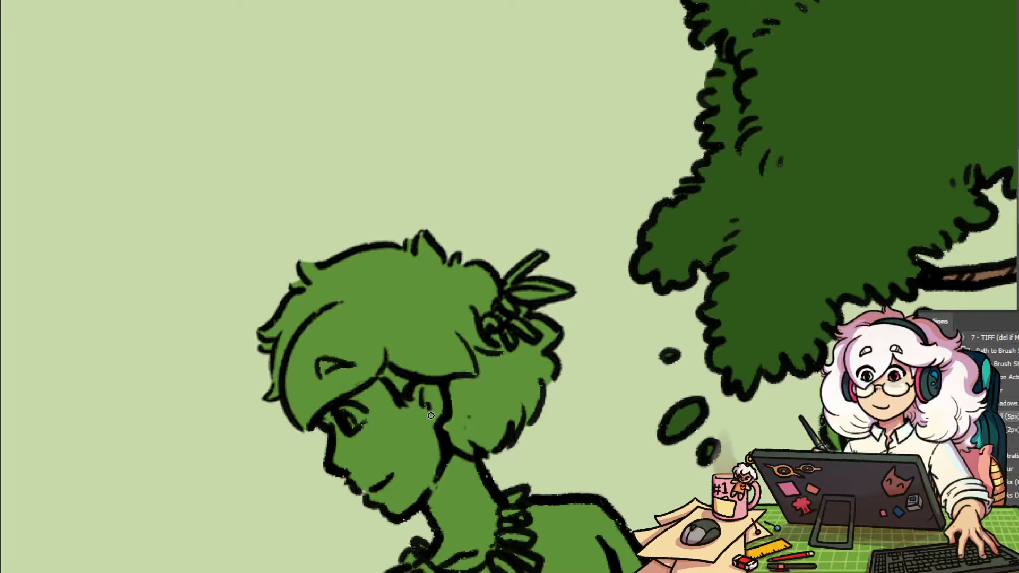
{"action": "left_click_drag", "start_coordinate": [434, 413], "coordinate": [349, 252]}
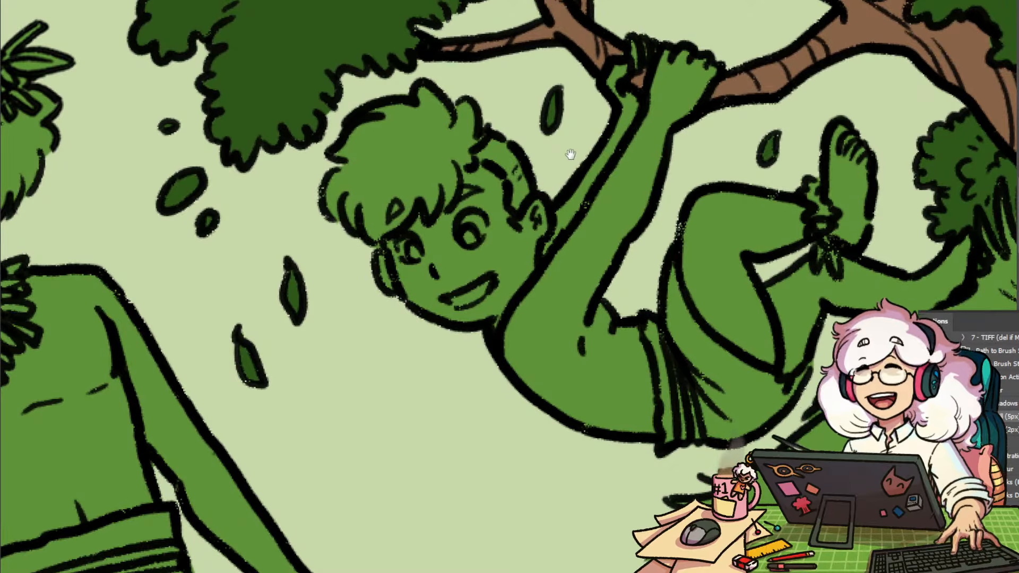
{"action": "left_click_drag", "start_coordinate": [523, 313], "coordinate": [494, 457]}
{"action": "scroll", "coordinate": [491, 459], "scroll_direction": "down", "scroll_amount": 1}
{"action": "left_click_drag", "start_coordinate": [607, 328], "coordinate": [661, 96]}
{"action": "left_click_drag", "start_coordinate": [434, 496], "coordinate": [563, 153]}
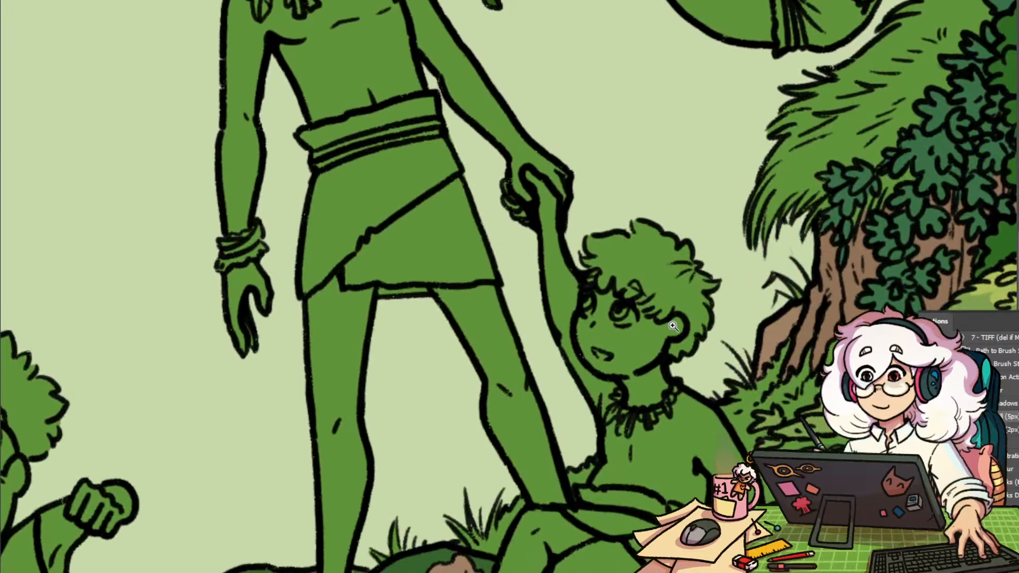
Touch up the ear lineart of the seated child, the girl with the high ponytail and the toddler she holds
{"action": "left_click", "coordinate": [674, 324]}
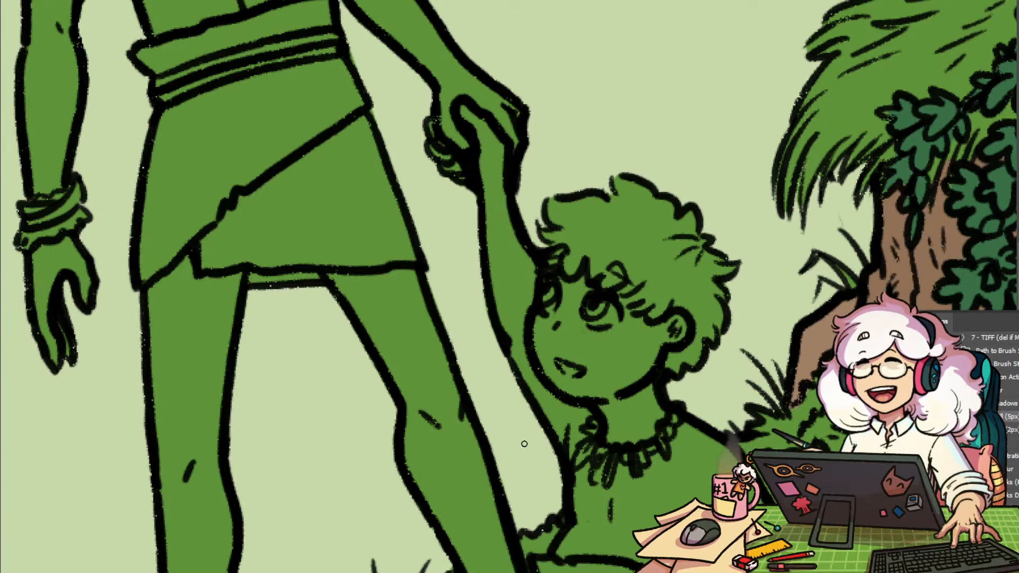
{"action": "left_click", "coordinate": [590, 374], "text": "alt"}
{"action": "left_click", "coordinate": [590, 373]}
{"action": "left_click", "coordinate": [581, 354], "text": "alt"}
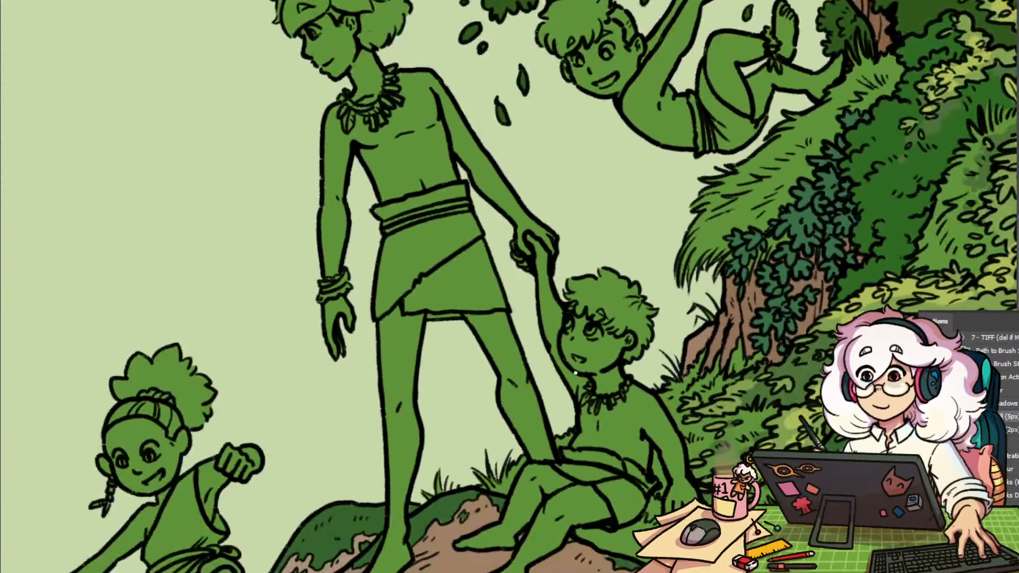
{"action": "left_click_drag", "start_coordinate": [542, 472], "coordinate": [952, 255]}
{"action": "left_click", "coordinate": [599, 218]}
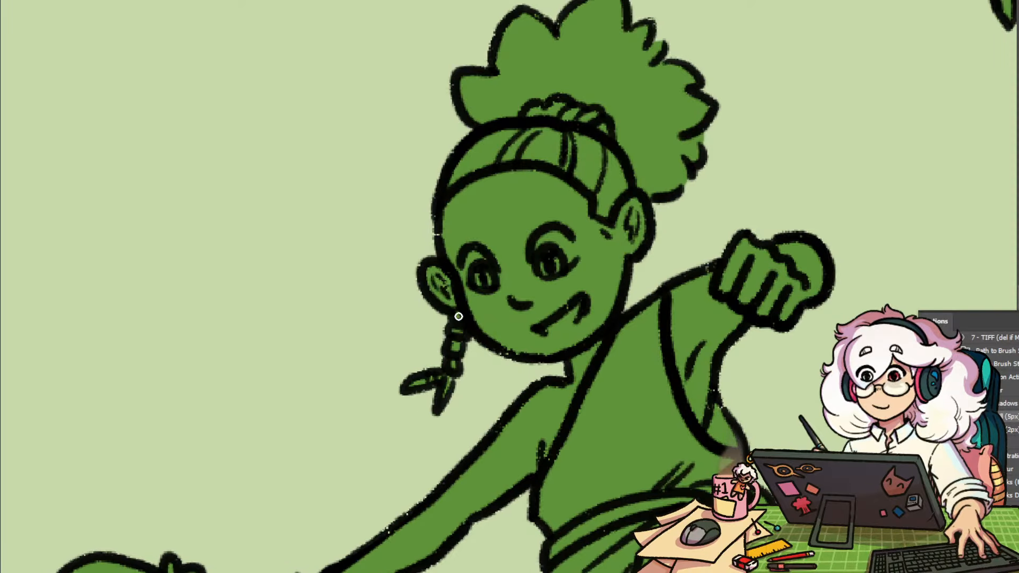
{"action": "left_click", "coordinate": [489, 415], "text": "alt"}
{"action": "left_click_drag", "start_coordinate": [457, 469], "coordinate": [684, 229]}
{"action": "left_click", "coordinate": [462, 348]}
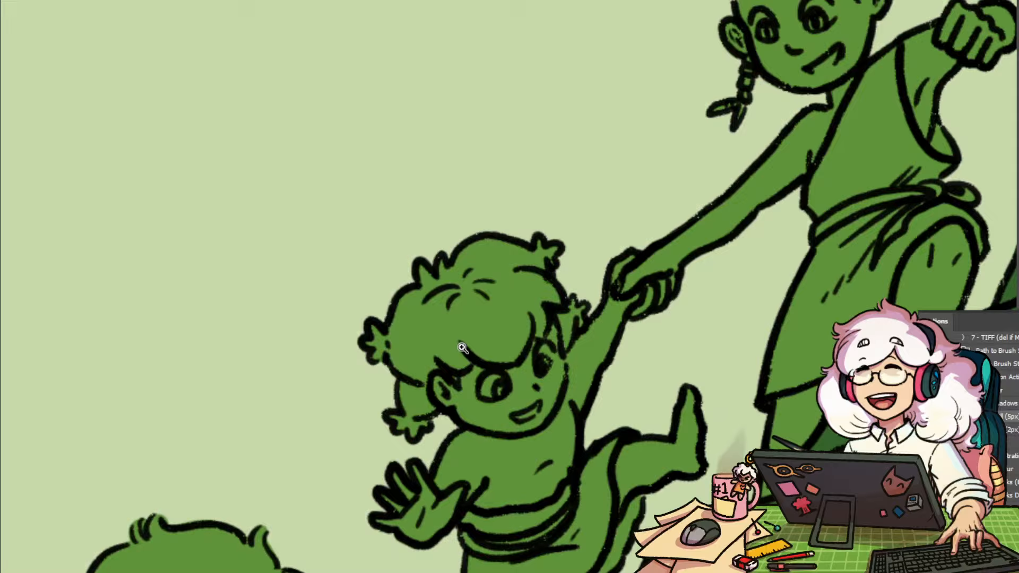
{"action": "left_click", "coordinate": [454, 411], "text": "alt"}
{"action": "left_click_drag", "start_coordinate": [527, 521], "coordinate": [622, 353]}
{"action": "left_click", "coordinate": [650, 350], "text": "alt"}
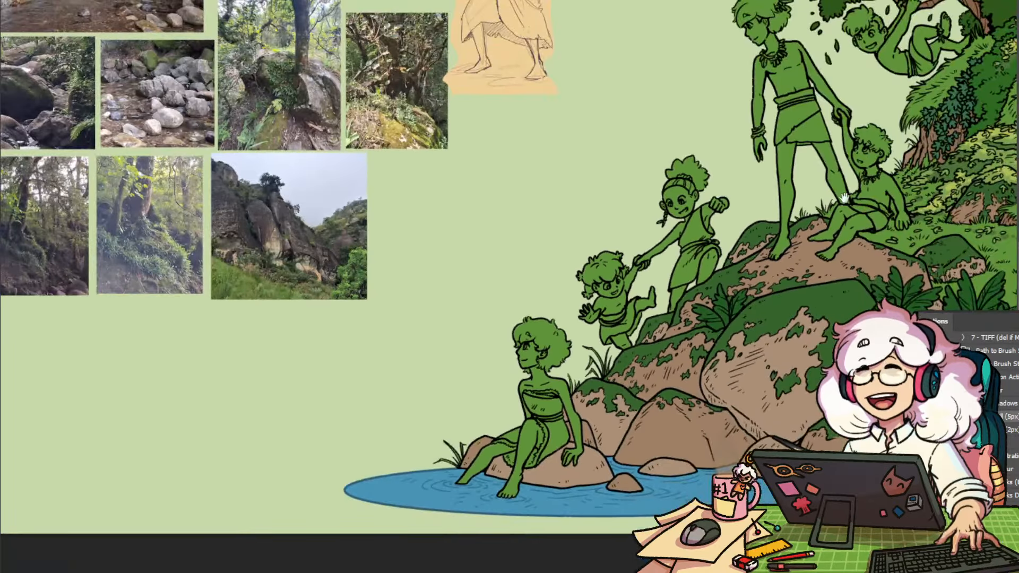
Select the skin areas of the figure lying on the tree: face, neck, arm, back and lower leg
{"action": "left_click_drag", "start_coordinate": [844, 199], "coordinate": [487, 496]}
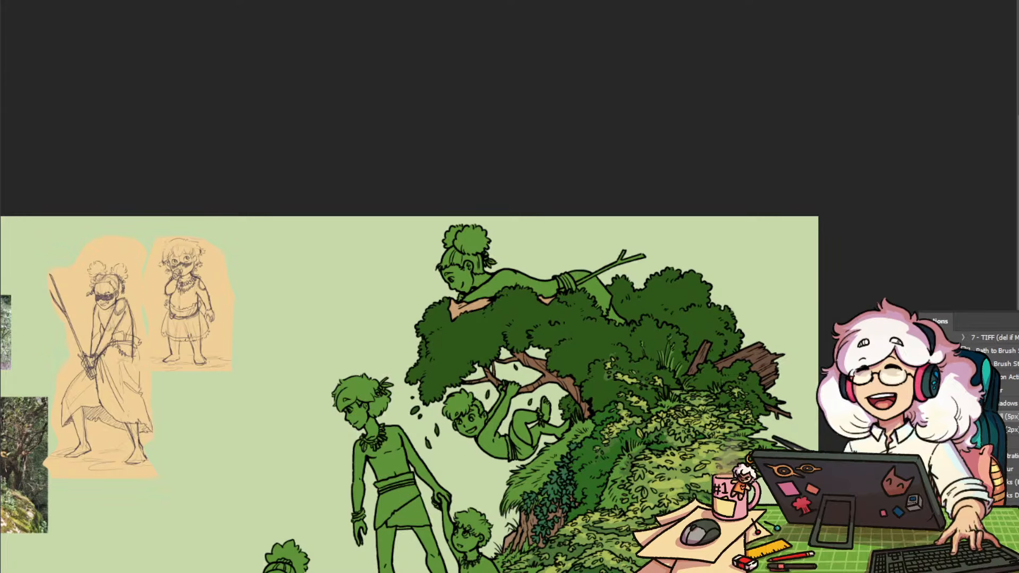
{"action": "left_click_drag", "start_coordinate": [992, 105], "coordinate": [1008, 121]}
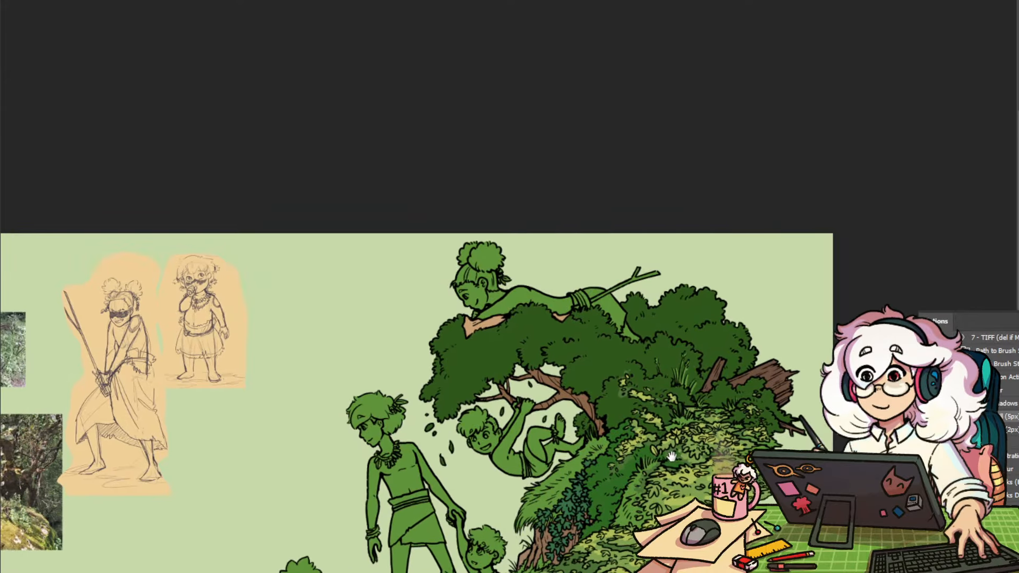
{"action": "left_click_drag", "start_coordinate": [499, 292], "coordinate": [555, 269]}
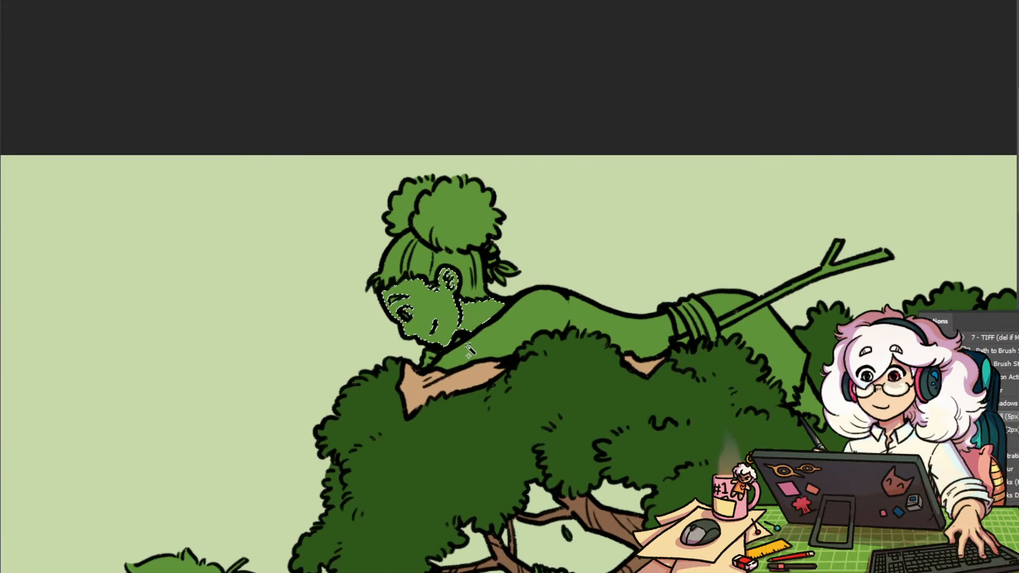
{"action": "left_click", "coordinate": [428, 358], "text": "shift"}
{"action": "left_click", "coordinate": [530, 318], "text": "shift"}
{"action": "left_click_drag", "start_coordinate": [664, 394], "coordinate": [539, 389]}
{"action": "left_click", "coordinate": [692, 404], "text": "shift"}
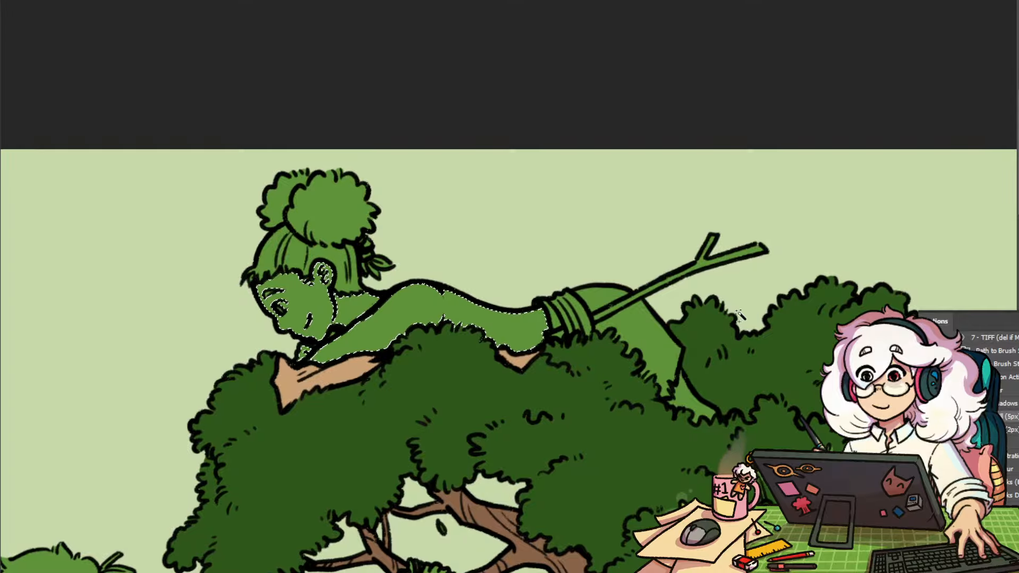
{"action": "left_click_drag", "start_coordinate": [673, 381], "coordinate": [649, 382]}
{"action": "left_click_drag", "start_coordinate": [679, 467], "coordinate": [695, 322]}
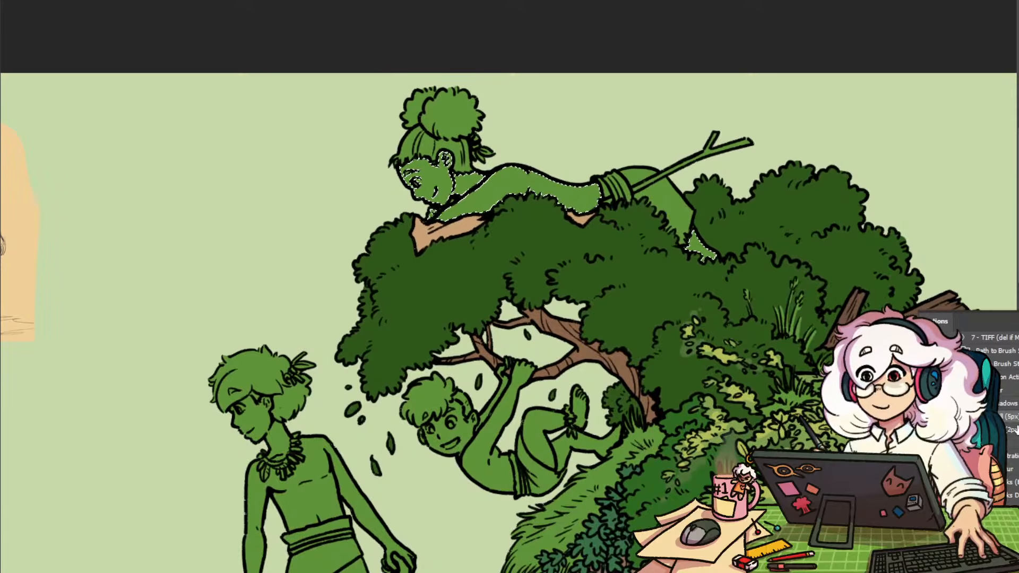
Give the lying figure's selected skin a solid fill, compare tan, peach and reddish-brown tones, and settle on a medium brown
{"action": "key", "text": "alt+BackSpace"}
{"action": "key", "text": "ctrl+d"}
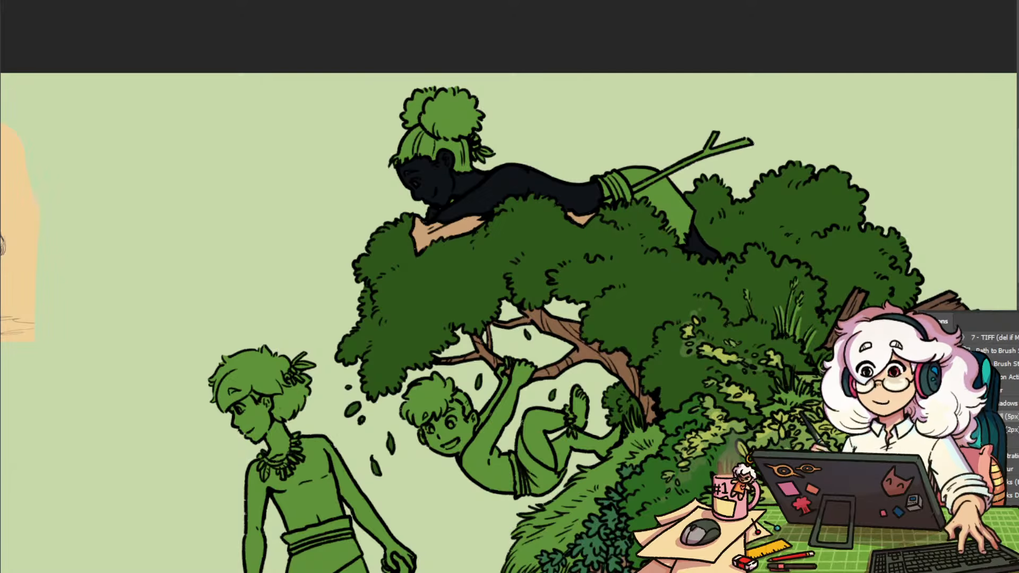
{"action": "key", "text": "alt+shift+BackSpace"}
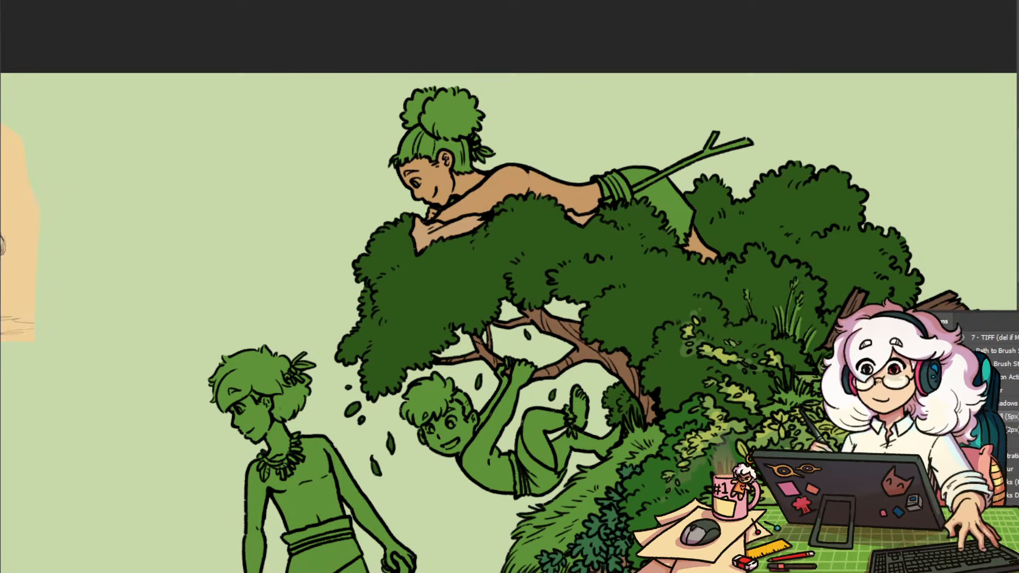
{"action": "key", "text": "alt+shift+BackSpace"}
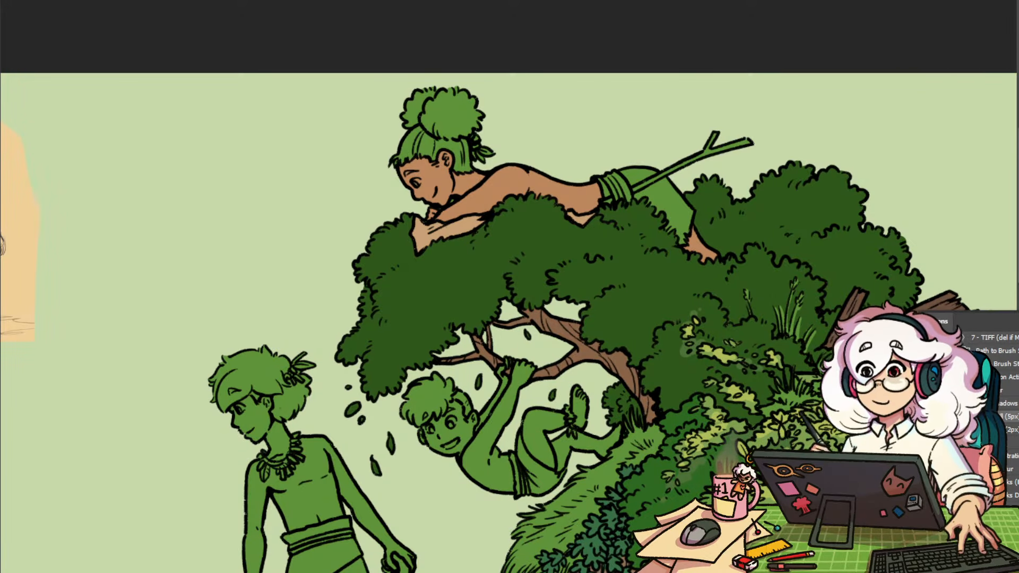
{"action": "key", "text": "alt+shift+BackSpace"}
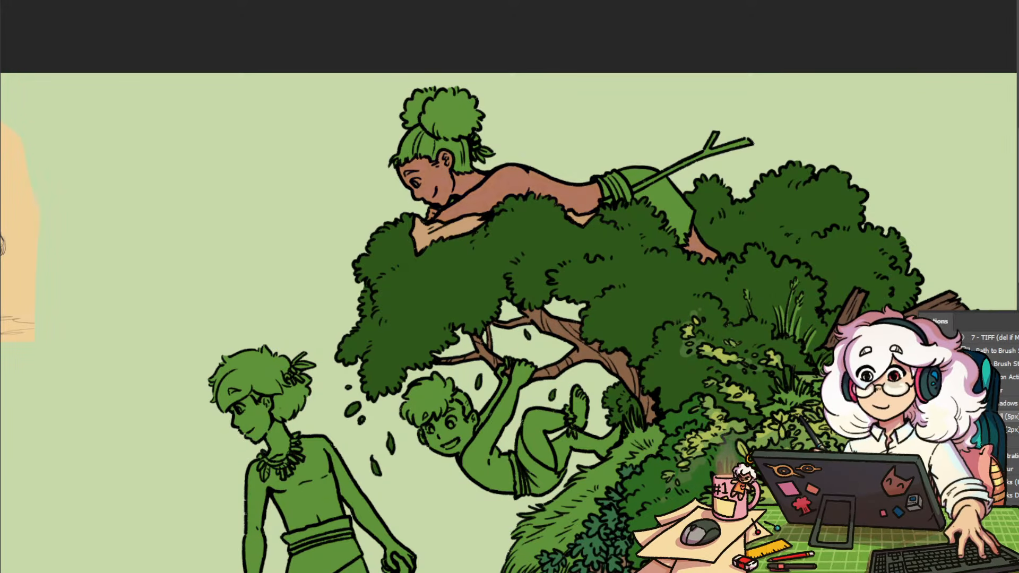
{"action": "key", "text": "alt+shift+BackSpace"}
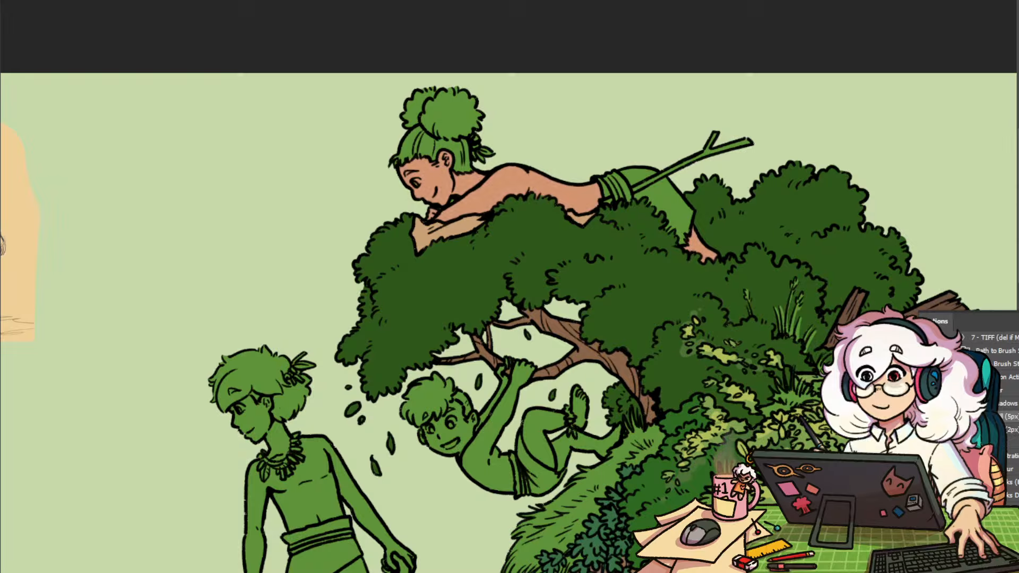
{"action": "key", "text": "alt+shift+BackSpace"}
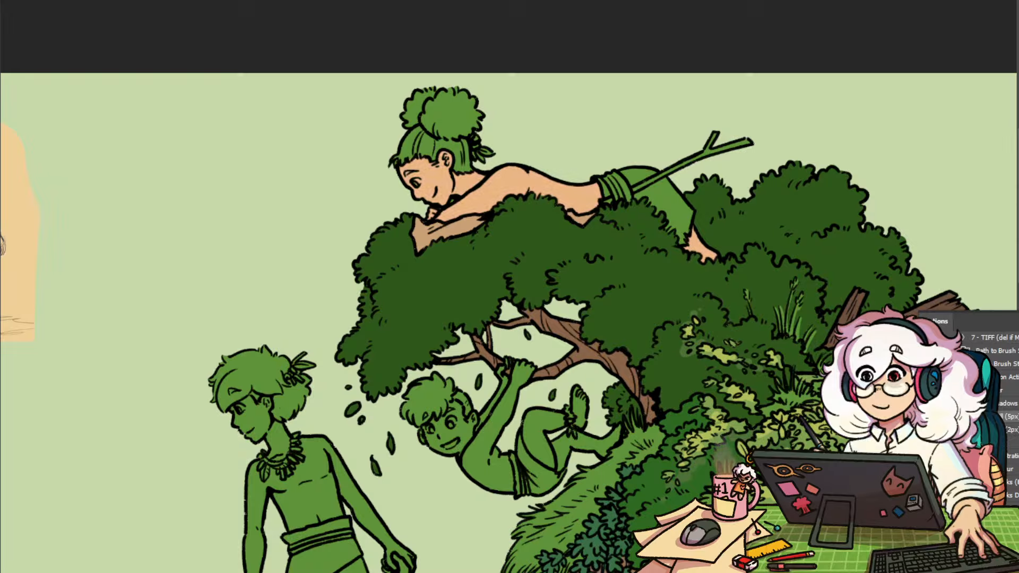
{"action": "key", "text": "alt+shift+BackSpace"}
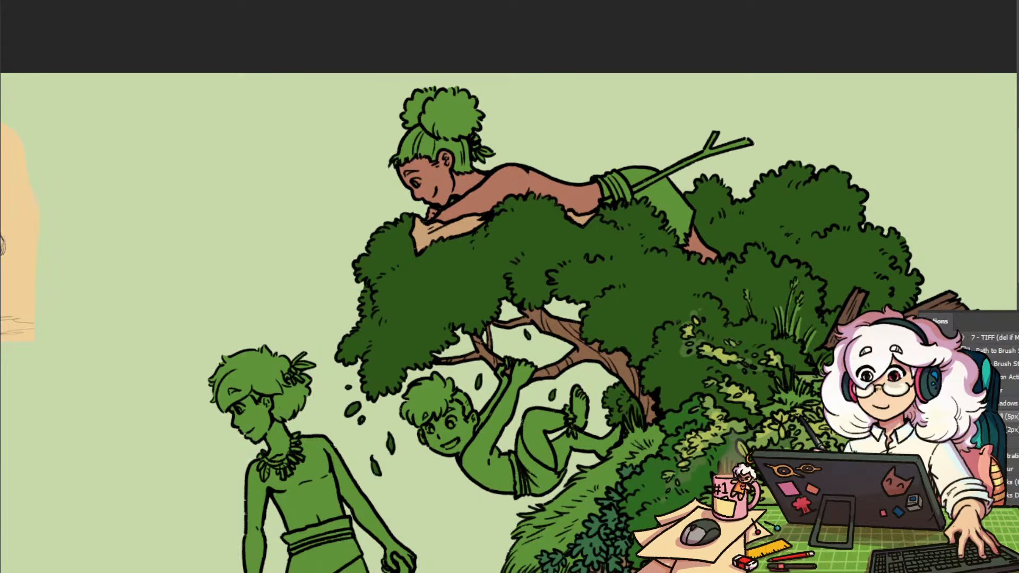
{"action": "mouse_move", "coordinate": [791, 417]}
{"action": "left_mouse_down"}
{"action": "mouse_move", "coordinate": [720, 453]}
{"action": "mouse_move", "coordinate": [785, 425]}
{"action": "left_mouse_up"}
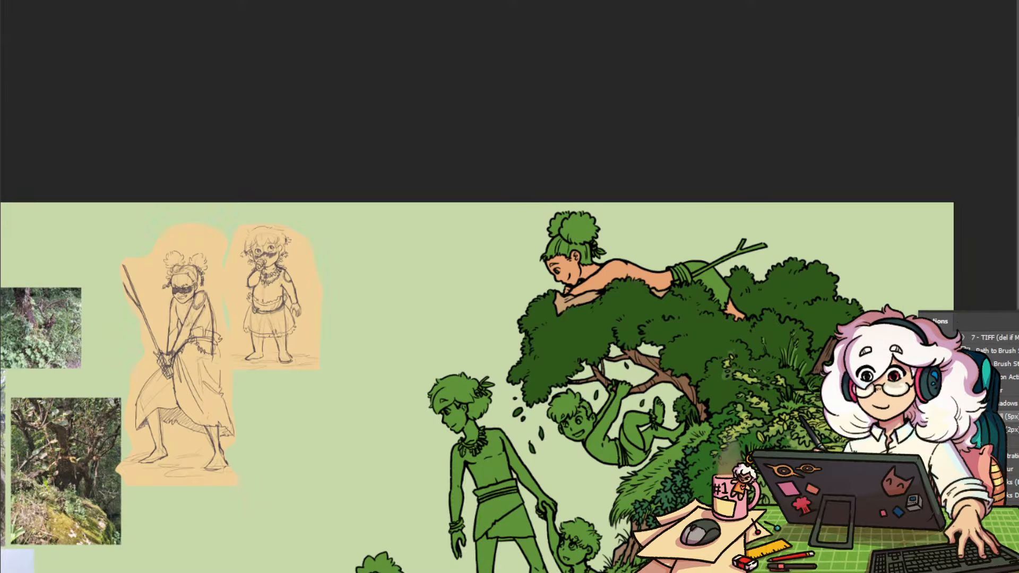
{"action": "key", "text": "alt+BackSpace"}
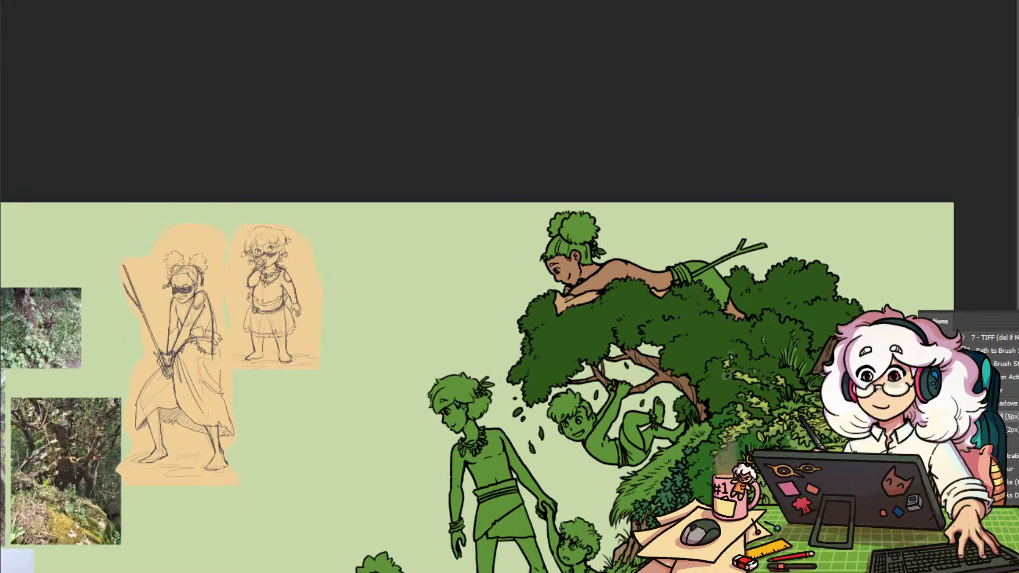
Recolor the solid fill in the small areas beneath the lying figure to a yellower golden tan around #c6a763
{"action": "left_click_drag", "start_coordinate": [579, 304], "coordinate": [611, 245]}
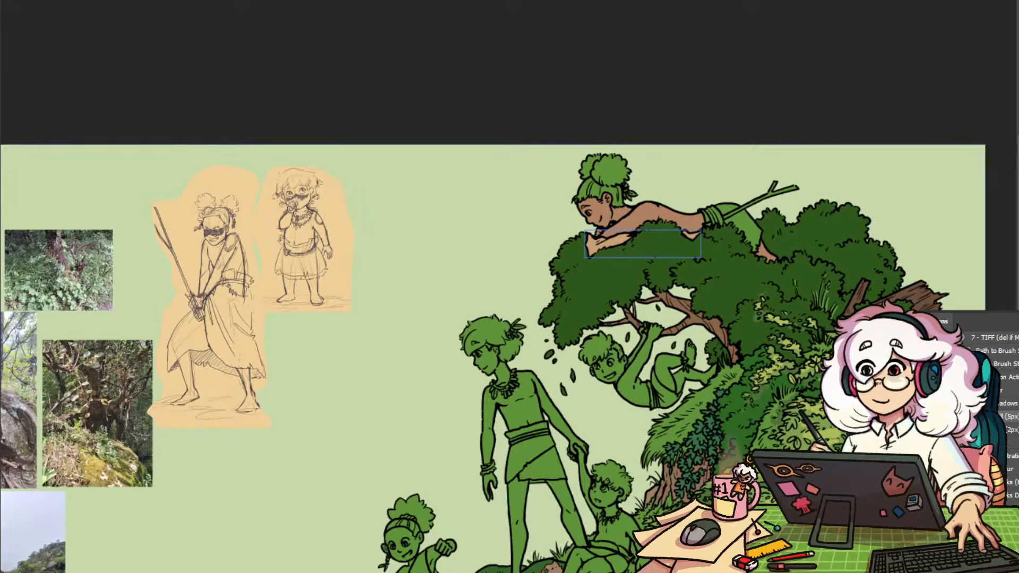
{"action": "double_click", "coordinate": [1003, 382]}
{"action": "left_click", "coordinate": [792, 93]}
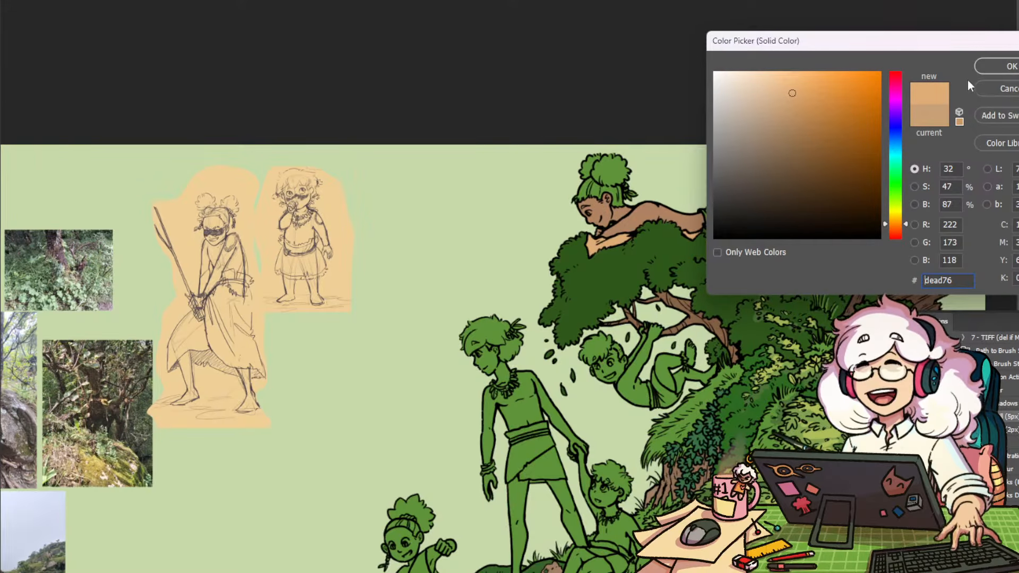
{"action": "left_click", "coordinate": [896, 220]}
{"action": "left_click", "coordinate": [799, 107]}
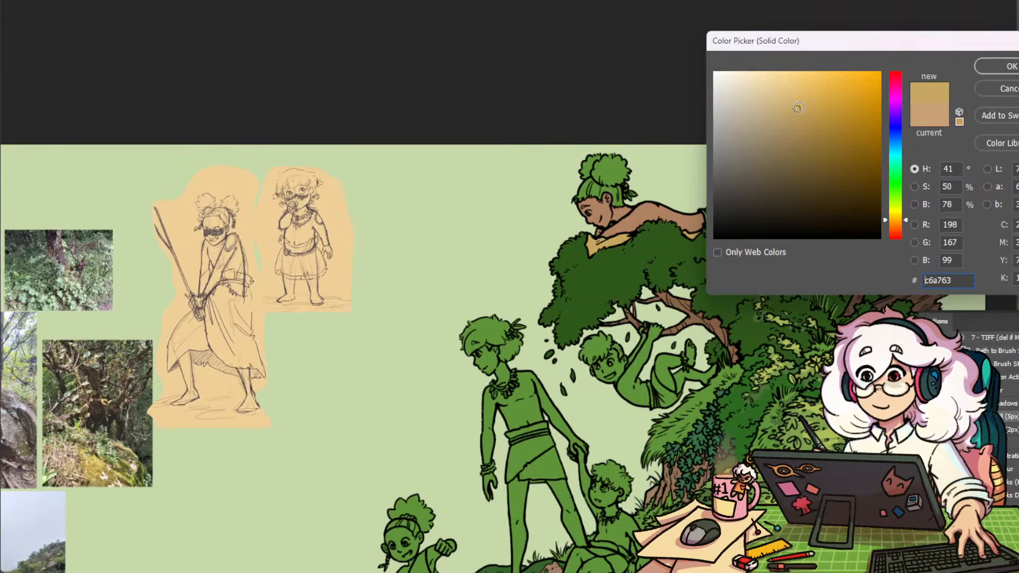
{"action": "left_click", "coordinate": [1000, 66]}
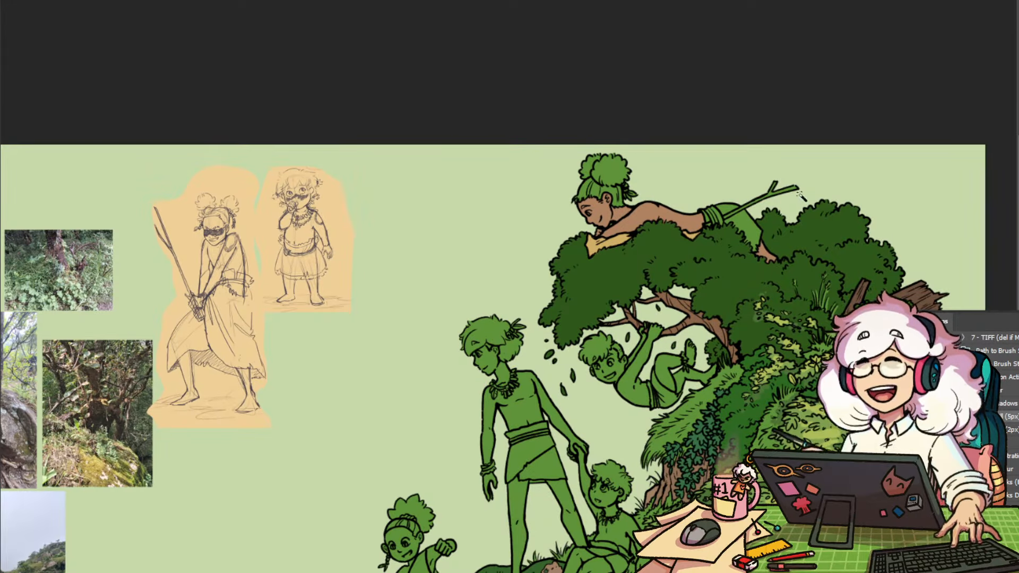
Select the skin areas of the child hanging from the branch: arms, torso, legs, foot and face
{"action": "scroll", "coordinate": [627, 380], "scroll_direction": "up", "scroll_amount": 4}
{"action": "left_click", "coordinate": [663, 288]}
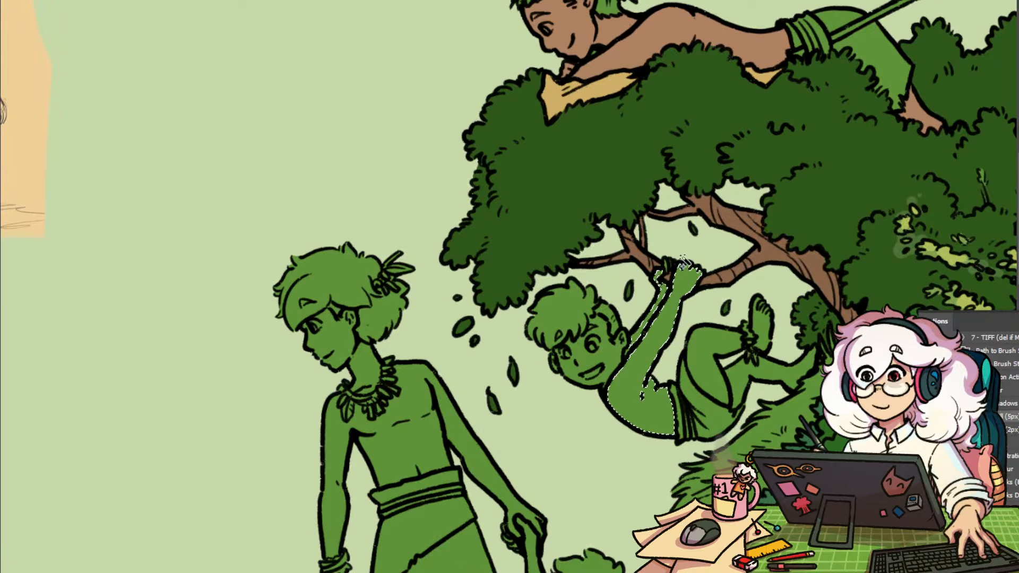
{"action": "left_click", "coordinate": [706, 352], "text": "shift"}
{"action": "left_click", "coordinate": [760, 338], "text": "shift"}
{"action": "left_click", "coordinate": [768, 371], "text": "shift"}
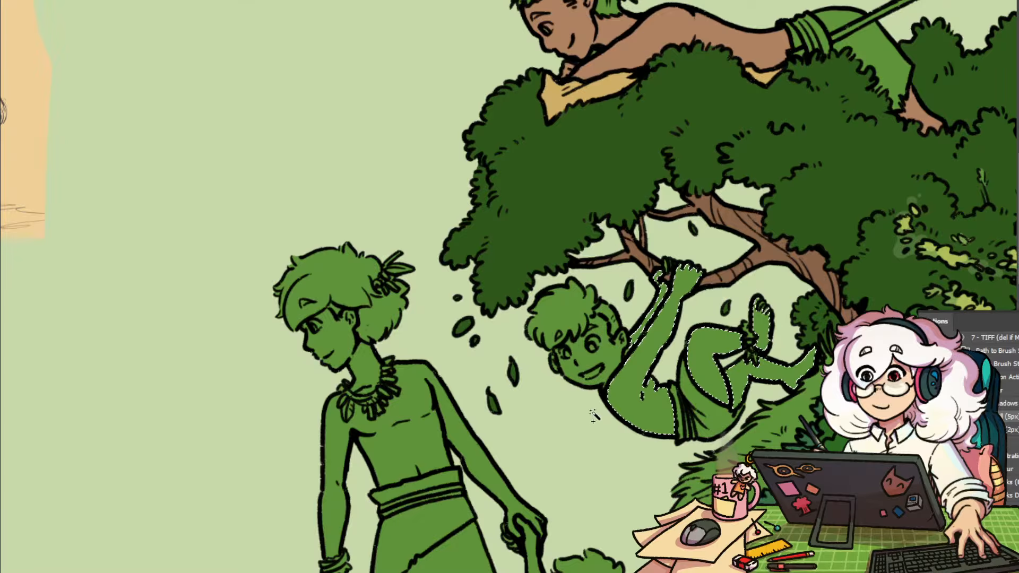
{"action": "left_click", "coordinate": [606, 362], "text": "shift"}
{"action": "left_click_drag", "start_coordinate": [659, 396], "coordinate": [553, 370]}
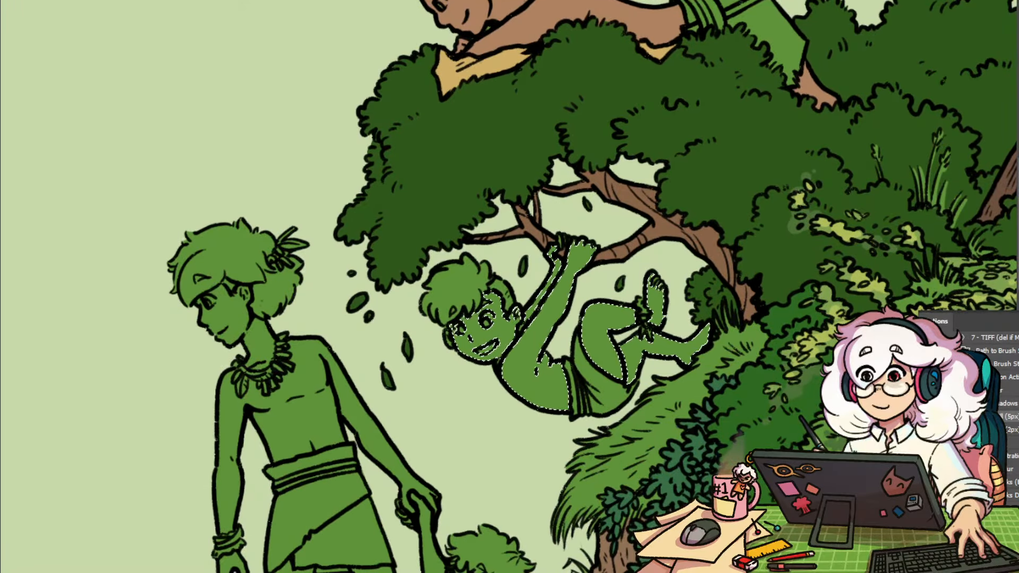
Give the hanging child's selected skin a solid fill, try orange and peach tones, and settle on a muted yellowish tan, #b18c64
{"action": "key", "text": "alt+BackSpace"}
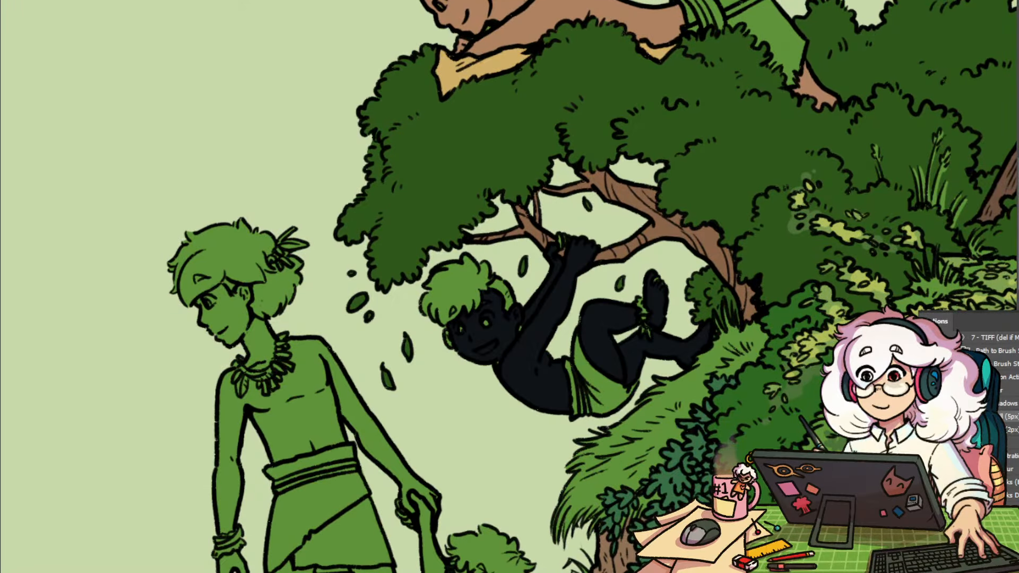
{"action": "key", "text": "alt+BackSpace"}
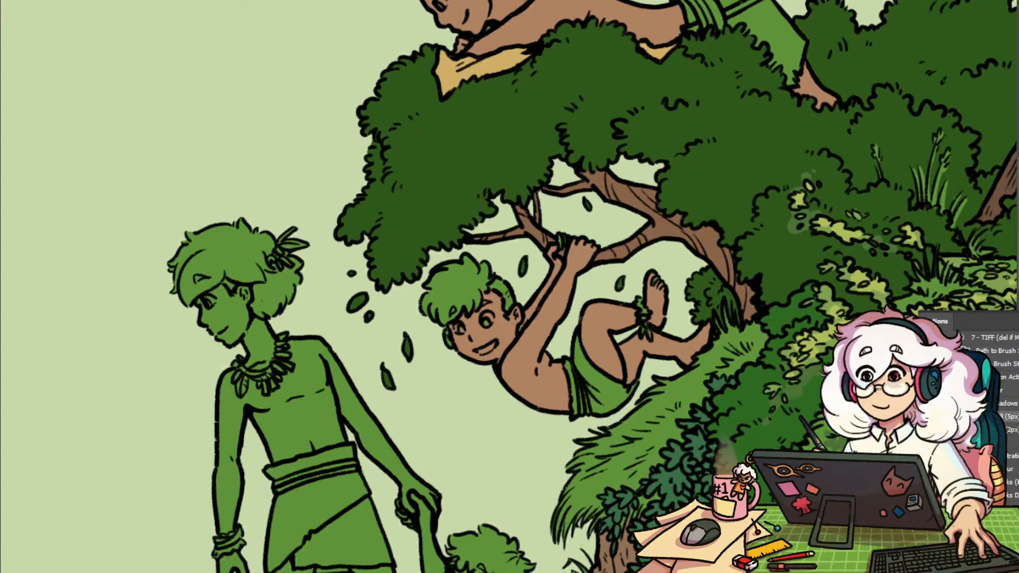
{"action": "left_click", "coordinate": [791, 113]}
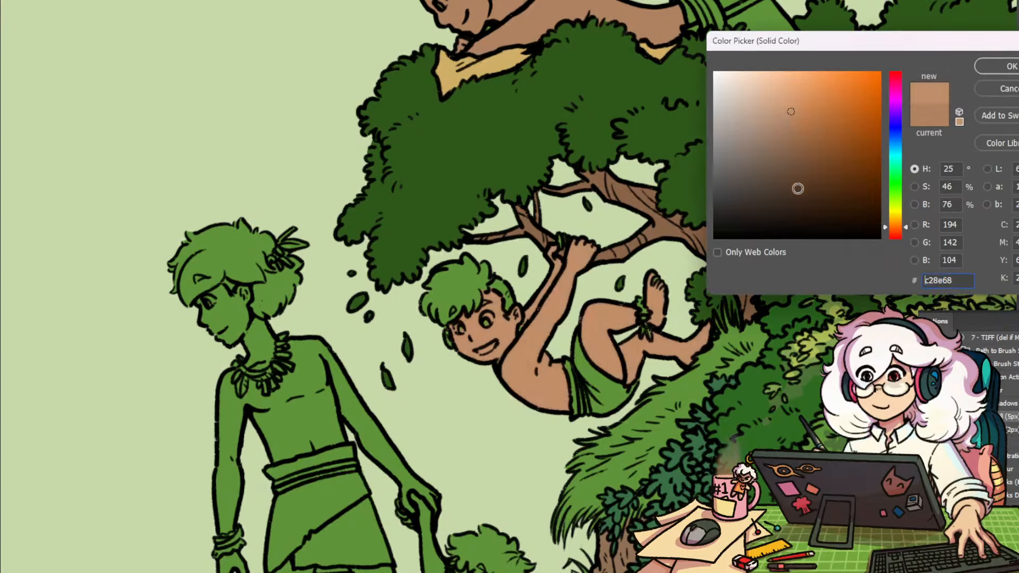
{"action": "left_click", "coordinate": [896, 229]}
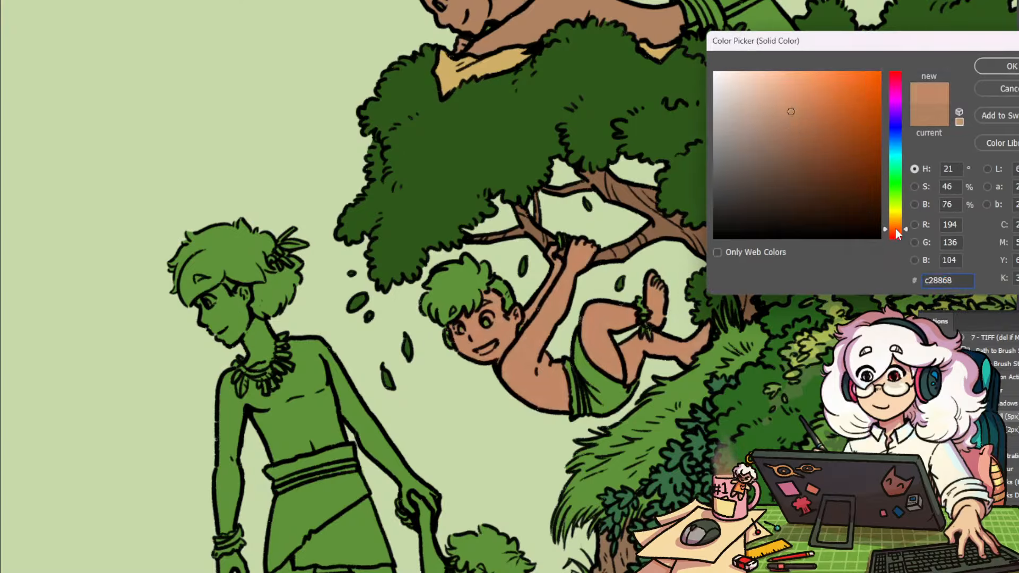
{"action": "left_click", "coordinate": [896, 227]}
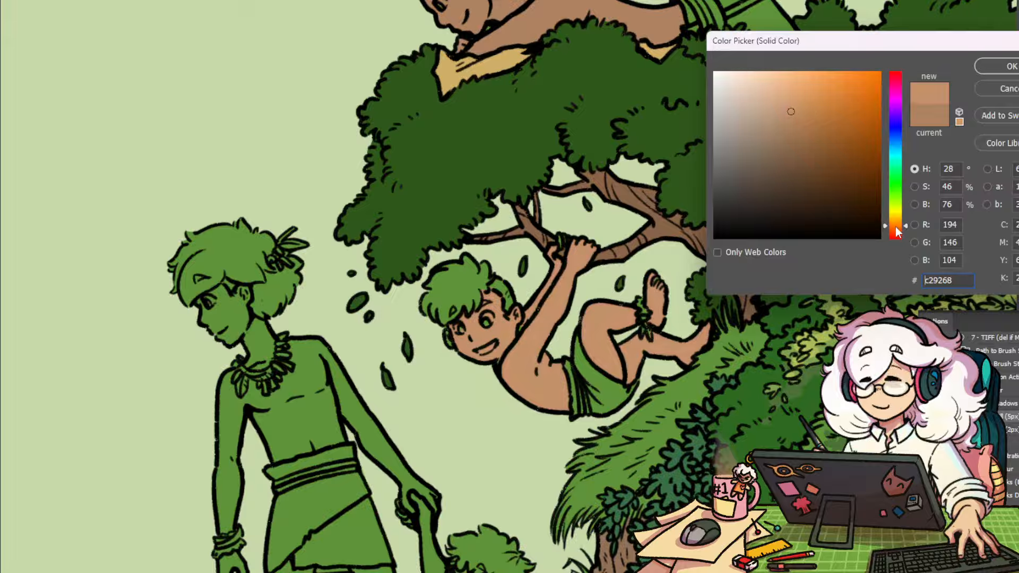
{"action": "left_click", "coordinate": [786, 122]}
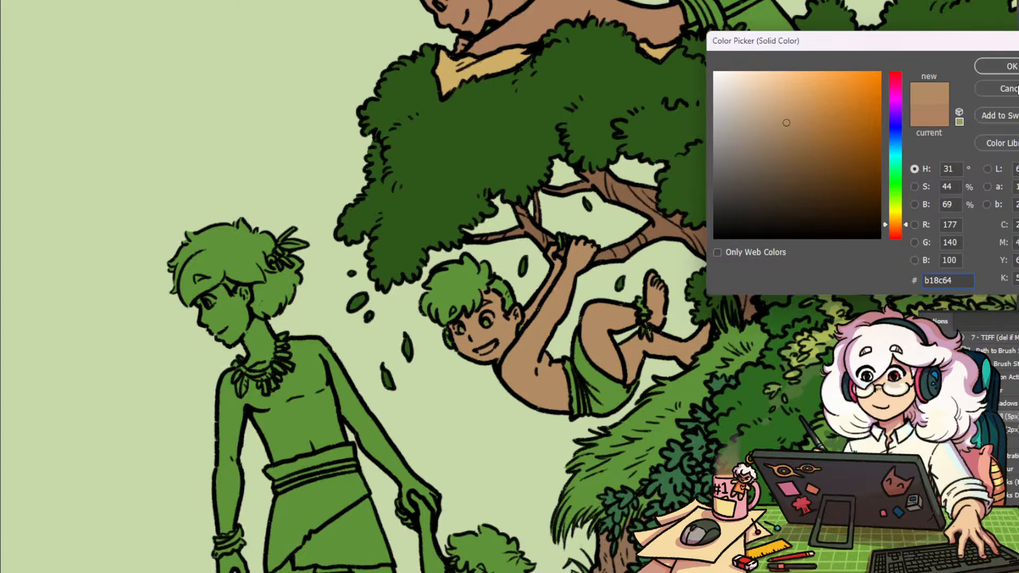
{"action": "key", "text": "Return"}
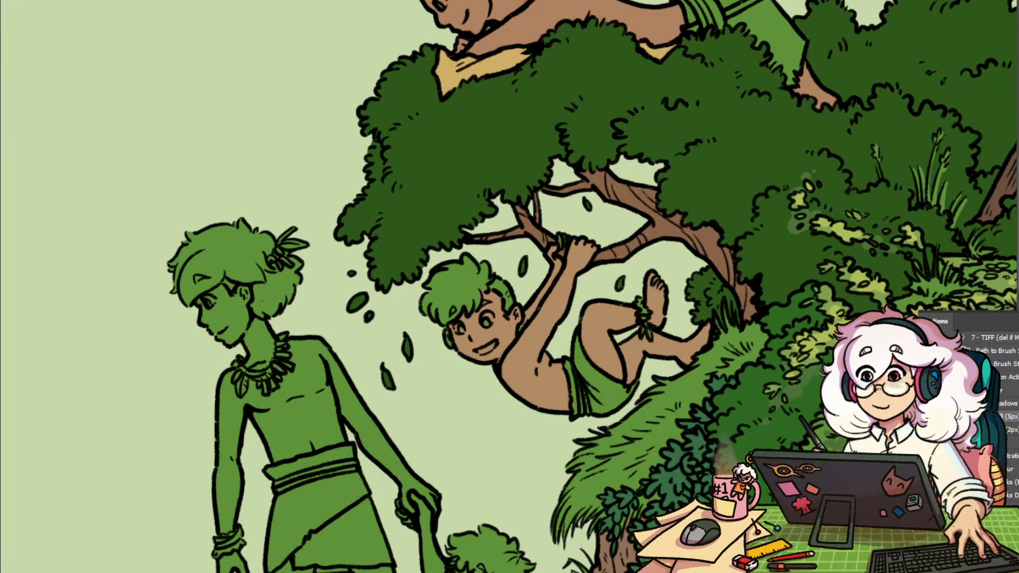
{"action": "scroll", "coordinate": [675, 317], "scroll_direction": "down", "scroll_amount": 4}
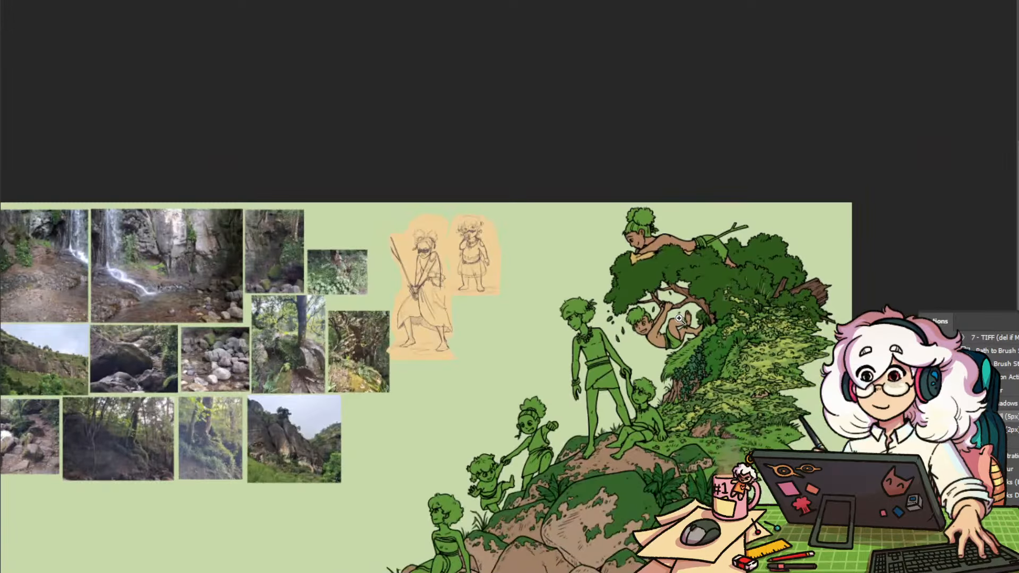
{"action": "scroll", "coordinate": [678, 318], "scroll_direction": "up", "scroll_amount": 4}
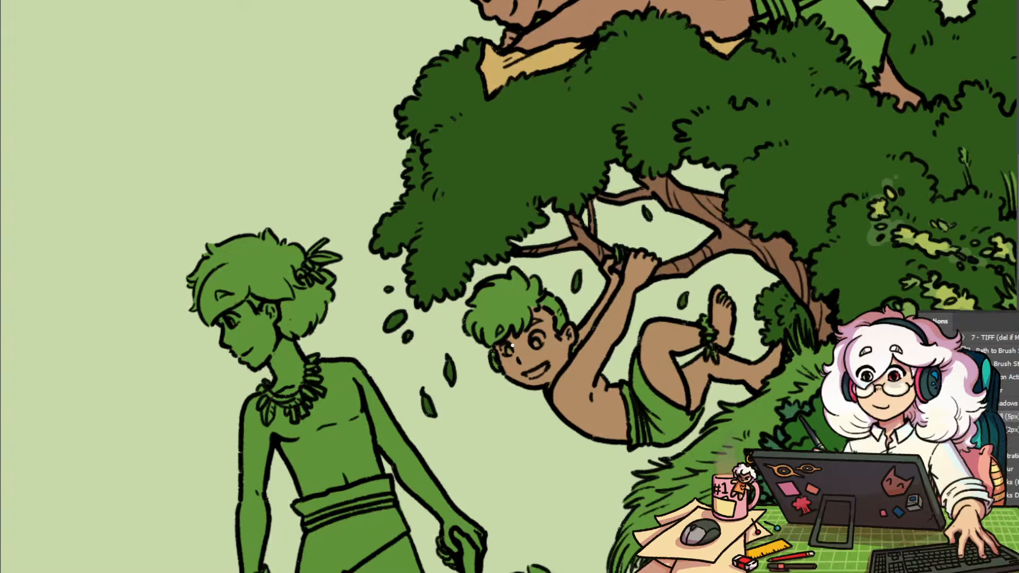
Switch to the Hard Round Pressure Size brush and cover leftover green gaps on the hanging child with the skin tone
{"action": "right_click", "coordinate": [536, 344]}
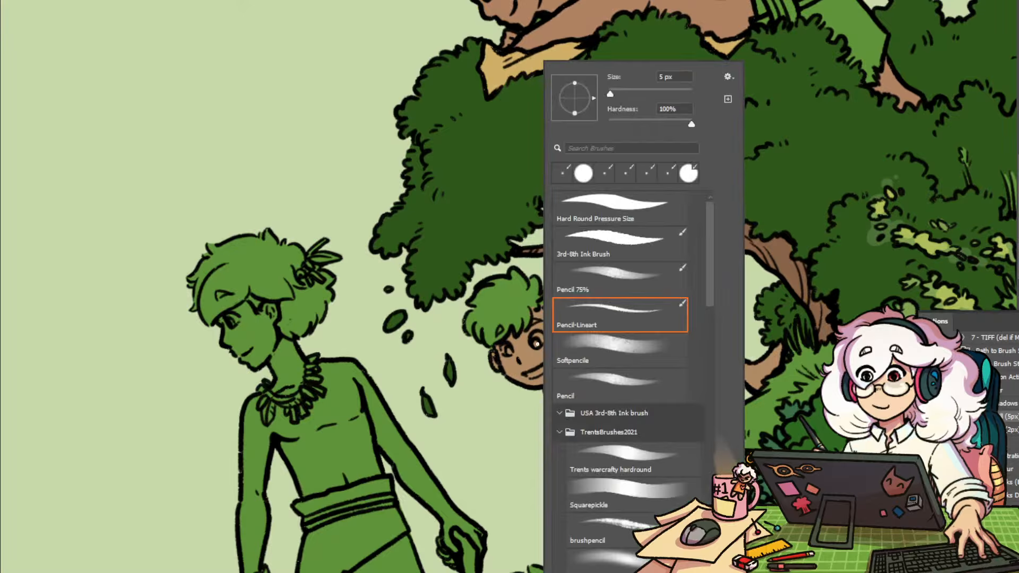
{"action": "left_click", "coordinate": [621, 200]}
{"action": "key", "text": "Return"}
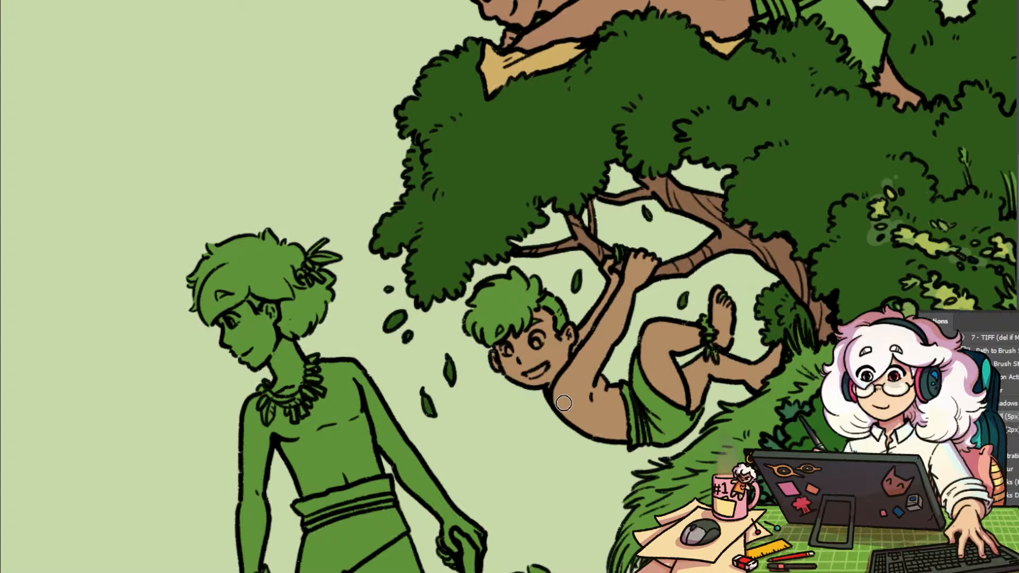
{"action": "left_click_drag", "start_coordinate": [653, 404], "coordinate": [557, 368]}
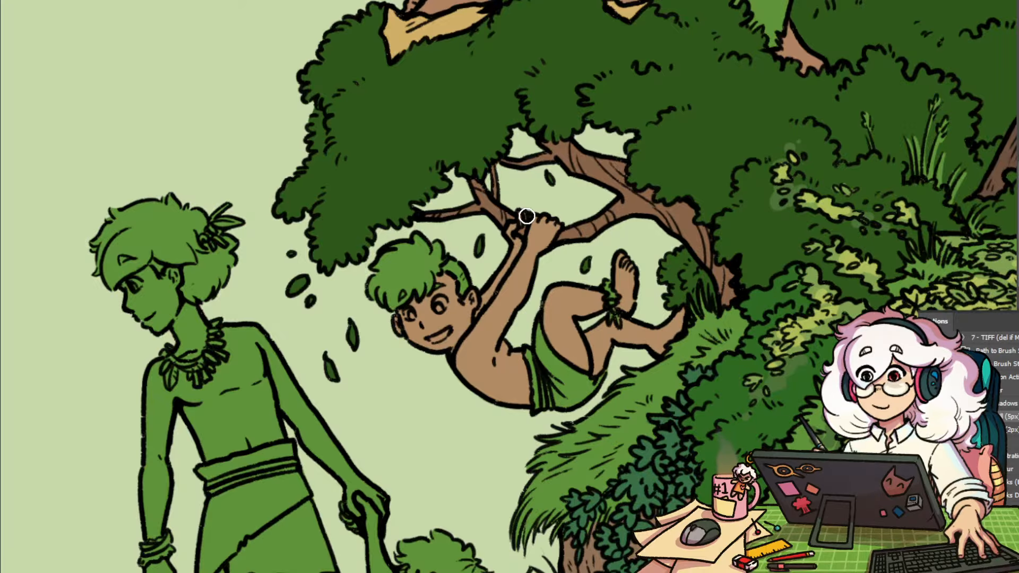
{"action": "left_click_drag", "start_coordinate": [541, 324], "coordinate": [641, 188]}
{"action": "left_click_drag", "start_coordinate": [667, 247], "coordinate": [623, 232]}
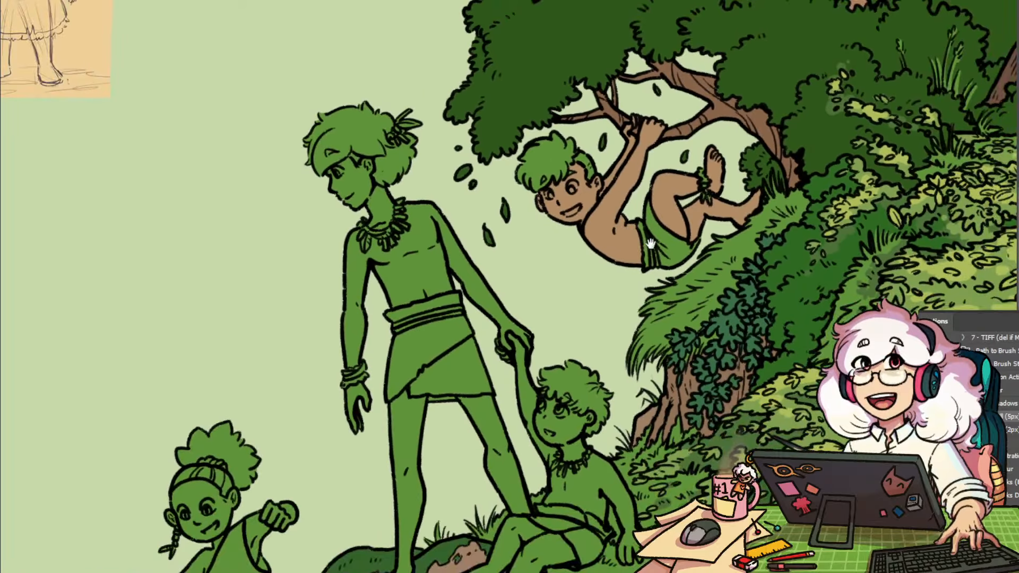
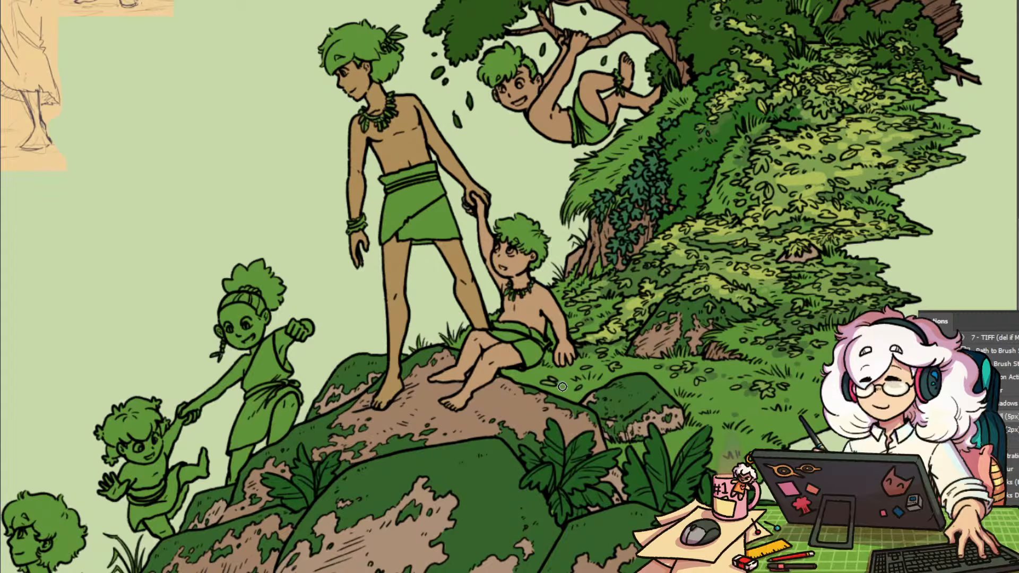
Paint the standing figure's hair, hair ornament, necklace and wrist bands with that figure's tan skin tone
{"action": "scroll", "coordinate": [551, 300], "scroll_direction": "up", "scroll_amount": 3}
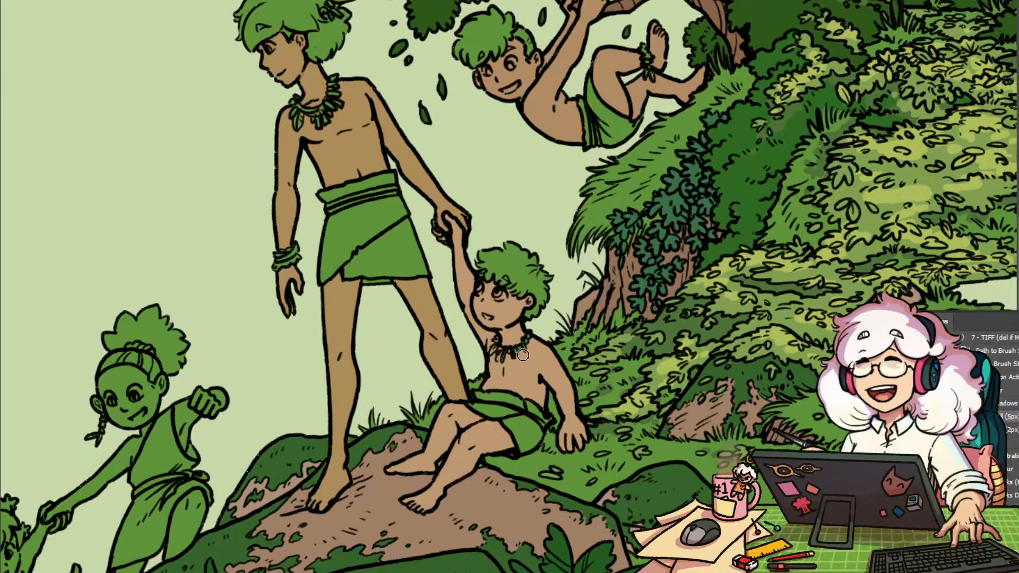
{"action": "left_click_drag", "start_coordinate": [352, 76], "coordinate": [420, 293]}
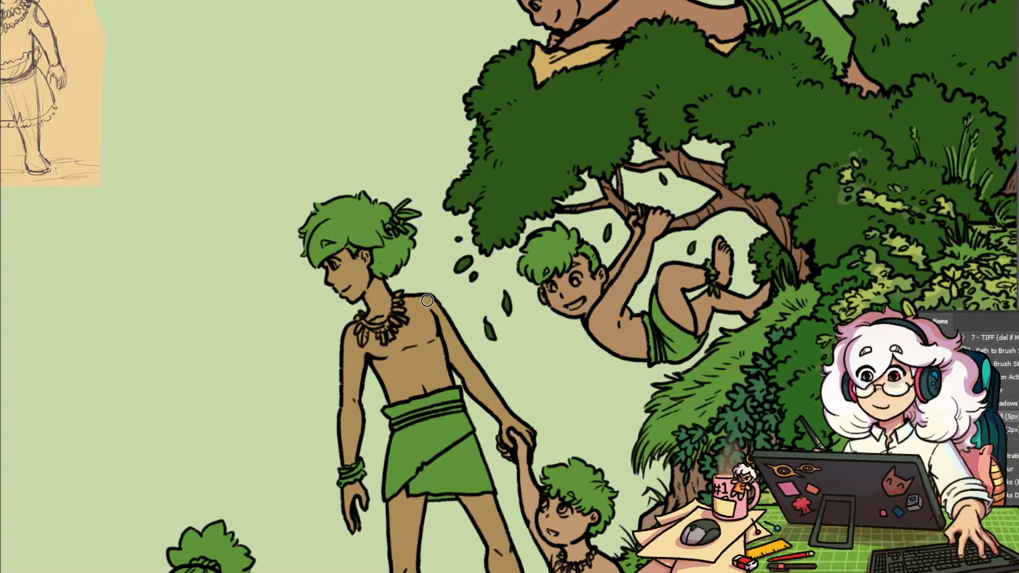
{"action": "mouse_move", "coordinate": [282, 248]}
{"action": "left_mouse_down"}
{"action": "mouse_move", "coordinate": [427, 187]}
{"action": "mouse_move", "coordinate": [367, 280]}
{"action": "mouse_move", "coordinate": [376, 286]}
{"action": "mouse_move", "coordinate": [422, 261]}
{"action": "left_mouse_up"}
{"action": "scroll", "coordinate": [422, 261], "scroll_direction": "down", "scroll_amount": 5}
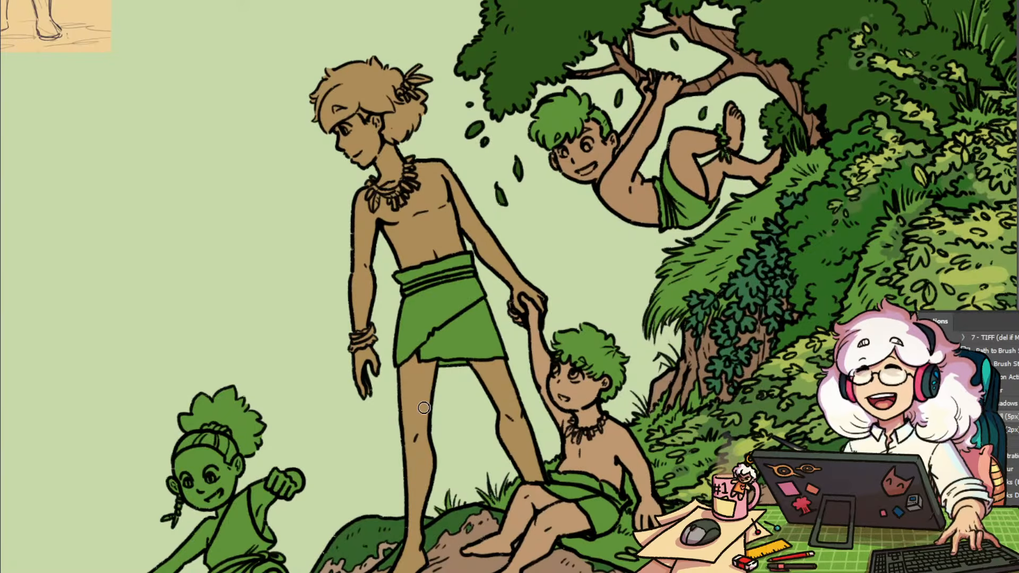
{"action": "left_click_drag", "start_coordinate": [424, 408], "coordinate": [492, 299]}
Paint over the seated child's green hair with the child's own skin tone
{"action": "left_click_drag", "start_coordinate": [648, 317], "coordinate": [505, 380]}
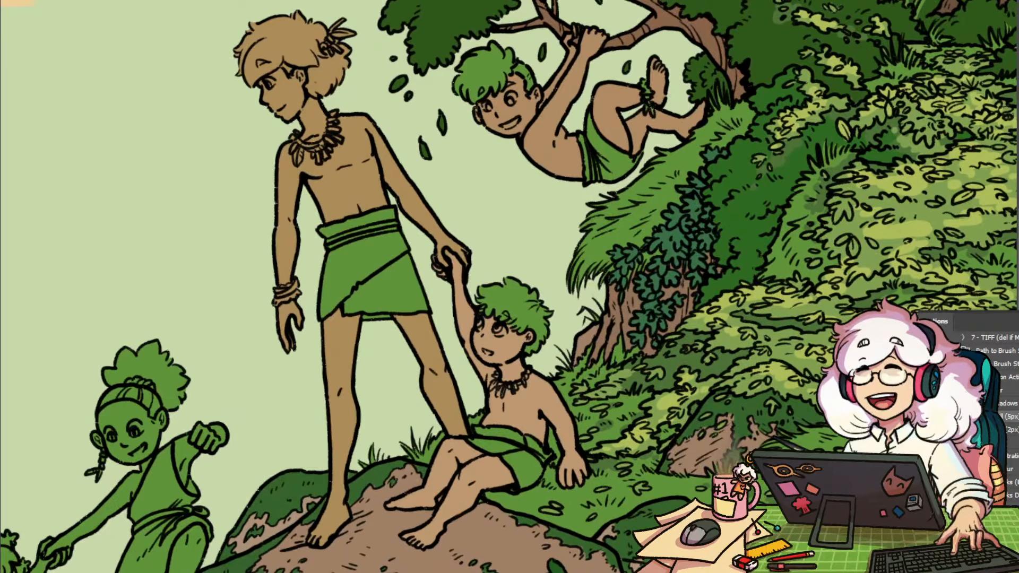
{"action": "left_click_drag", "start_coordinate": [514, 288], "coordinate": [482, 297]}
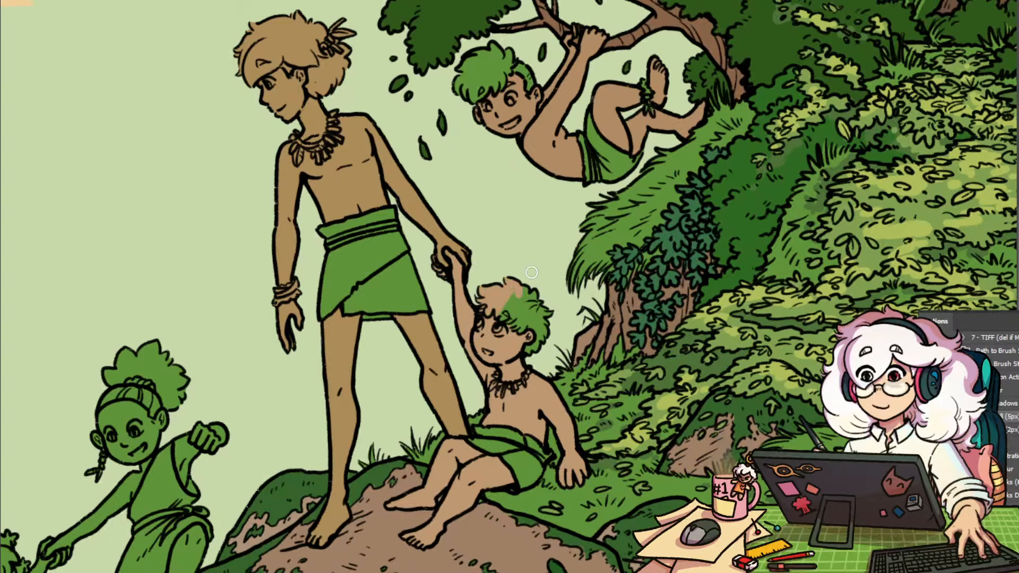
{"action": "mouse_move", "coordinate": [531, 273]}
{"action": "left_mouse_down"}
{"action": "mouse_move", "coordinate": [503, 354]}
{"action": "mouse_move", "coordinate": [547, 337]}
{"action": "left_mouse_up"}
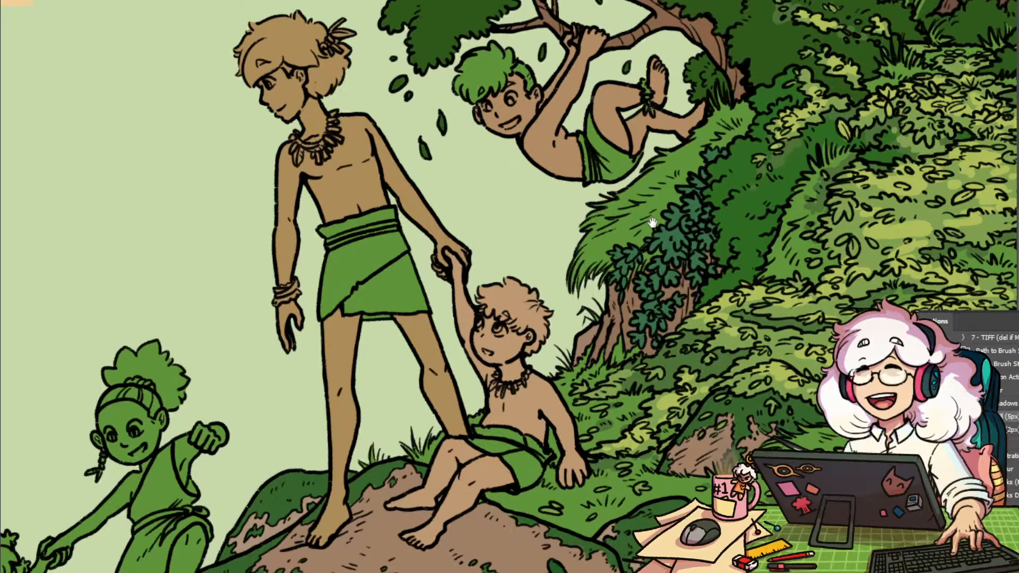
Paint the hair buns, hair and hair ornament of the figure lying on the tree with its brown skin tone
{"action": "left_click_drag", "start_coordinate": [653, 223], "coordinate": [620, 557]}
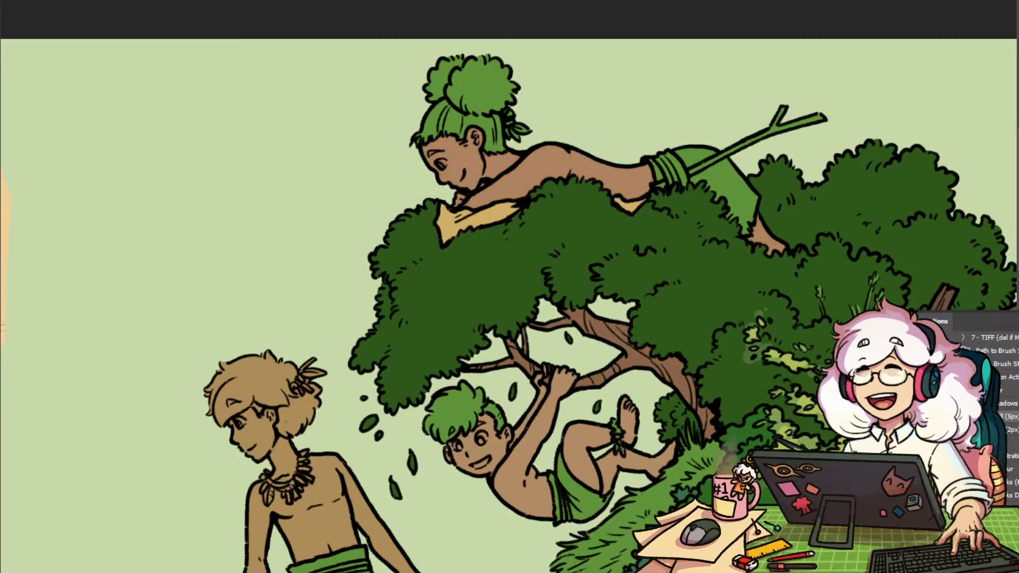
{"action": "left_click_drag", "start_coordinate": [427, 87], "coordinate": [495, 58]}
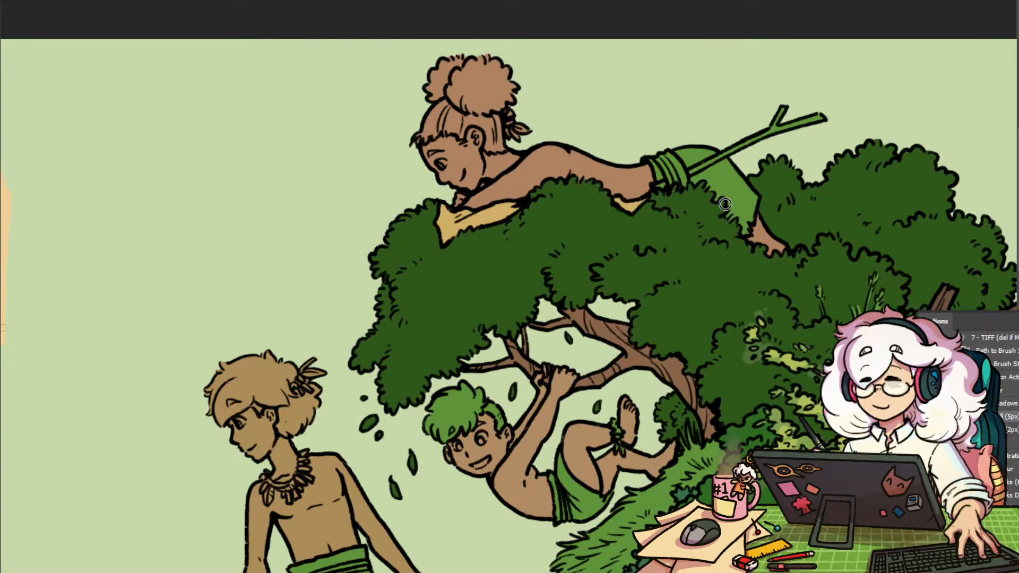
{"action": "scroll", "coordinate": [773, 309], "scroll_direction": "down", "scroll_amount": 5}
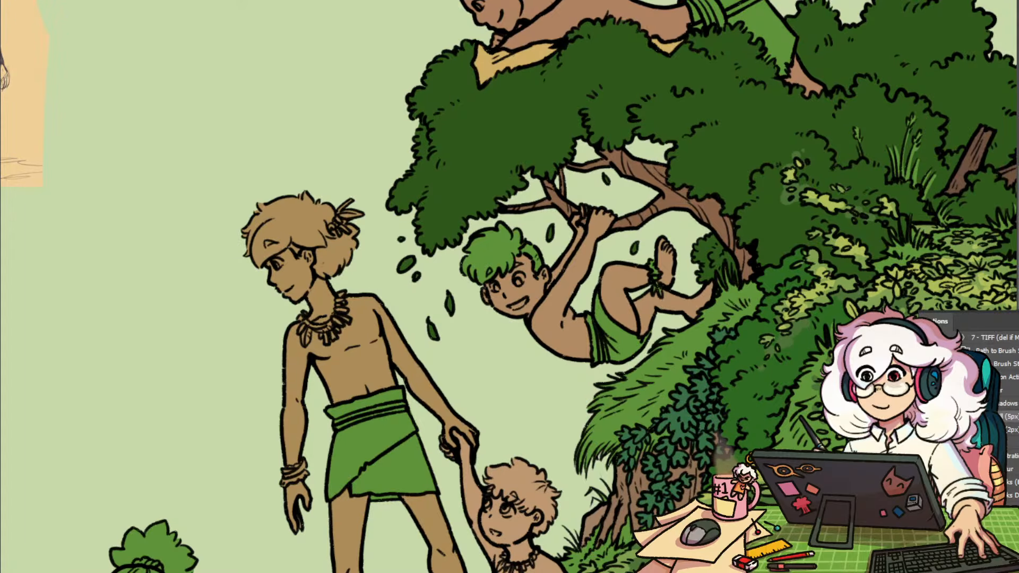
Paint the forked stick behind the lying figure dark brown along its whole length
{"action": "scroll", "coordinate": [718, 154], "scroll_direction": "up", "scroll_amount": 10}
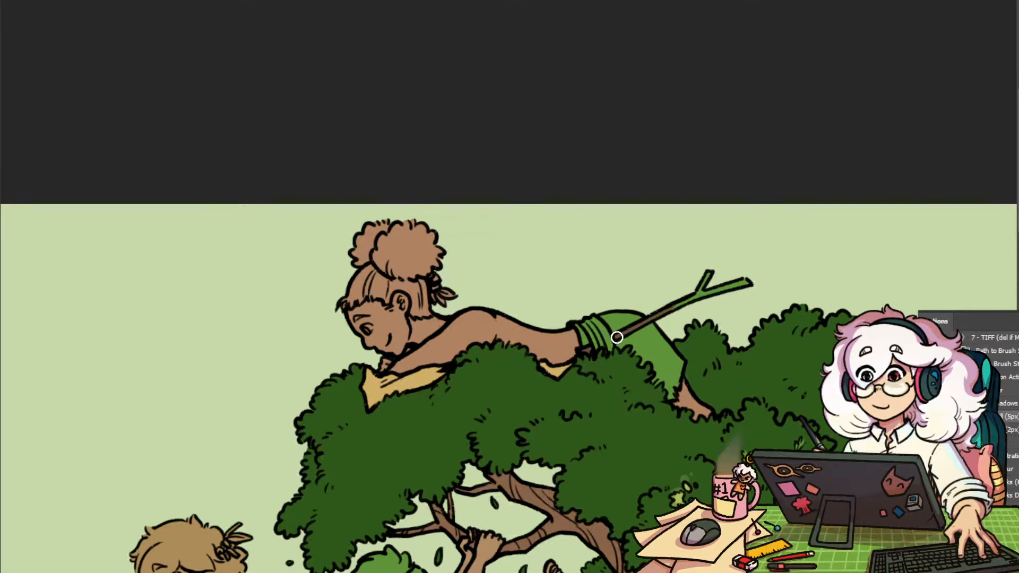
{"action": "mouse_move", "coordinate": [701, 289]}
{"action": "left_mouse_down"}
{"action": "mouse_move", "coordinate": [728, 259]}
{"action": "mouse_move", "coordinate": [730, 287]}
{"action": "left_mouse_up"}
{"action": "mouse_move", "coordinate": [693, 475]}
{"action": "left_mouse_down"}
{"action": "mouse_move", "coordinate": [807, 253]}
{"action": "mouse_move", "coordinate": [732, 342]}
{"action": "left_mouse_up"}
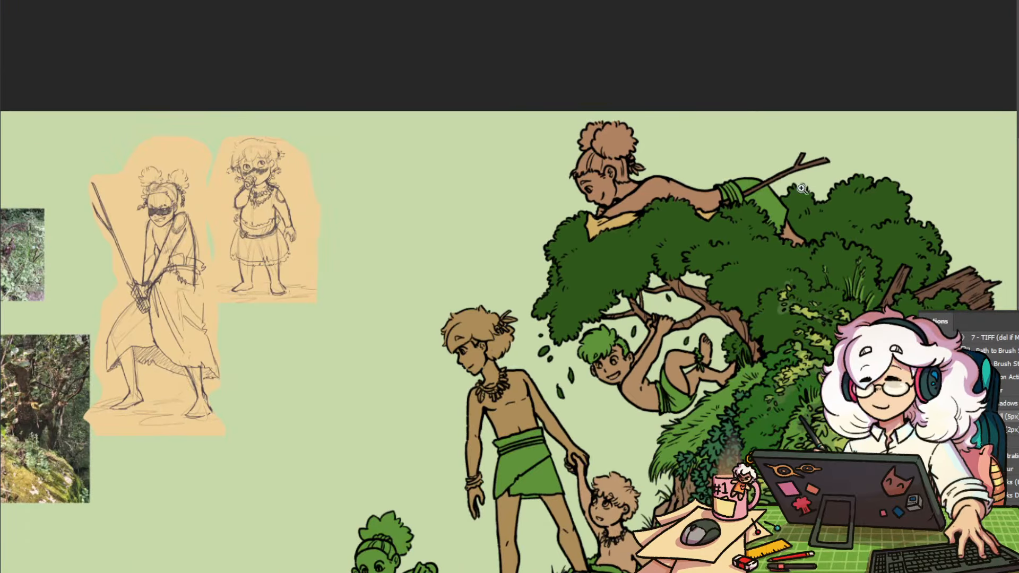
Try the stick's dark brown on the wrap around the lying figure's waist
{"action": "left_click", "coordinate": [754, 170]}
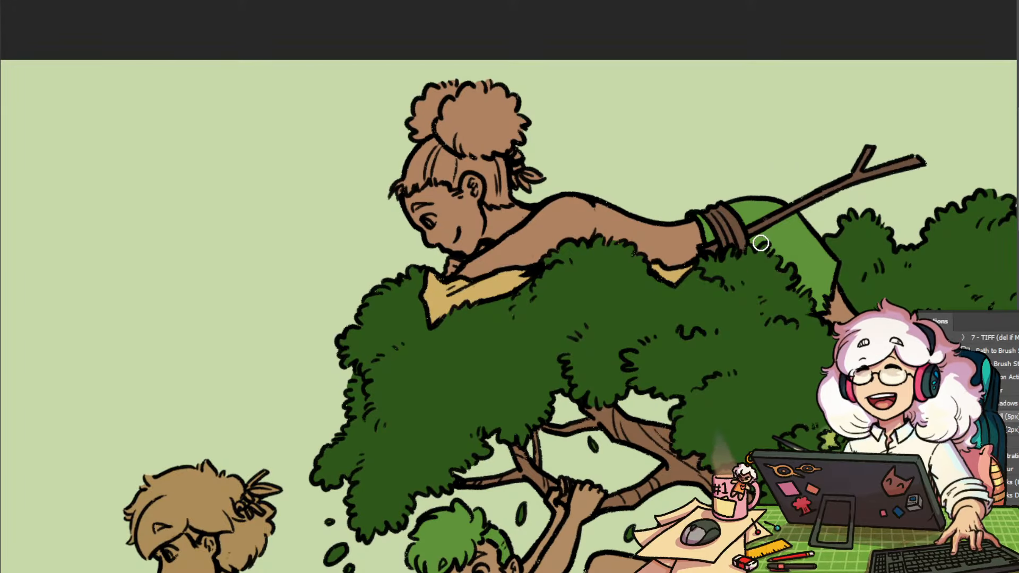
{"action": "left_click_drag", "start_coordinate": [764, 202], "coordinate": [748, 355]}
{"action": "scroll", "coordinate": [748, 281], "scroll_direction": "down", "scroll_amount": 3}
{"action": "scroll", "coordinate": [769, 233], "scroll_direction": "up", "scroll_amount": 4}
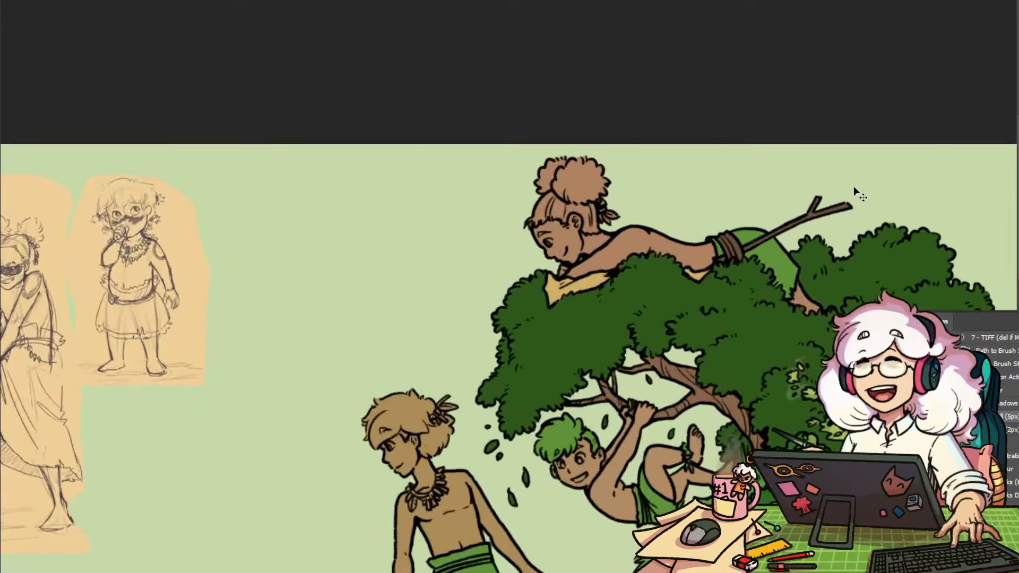
{"action": "left_click_drag", "start_coordinate": [730, 318], "coordinate": [872, 186]}
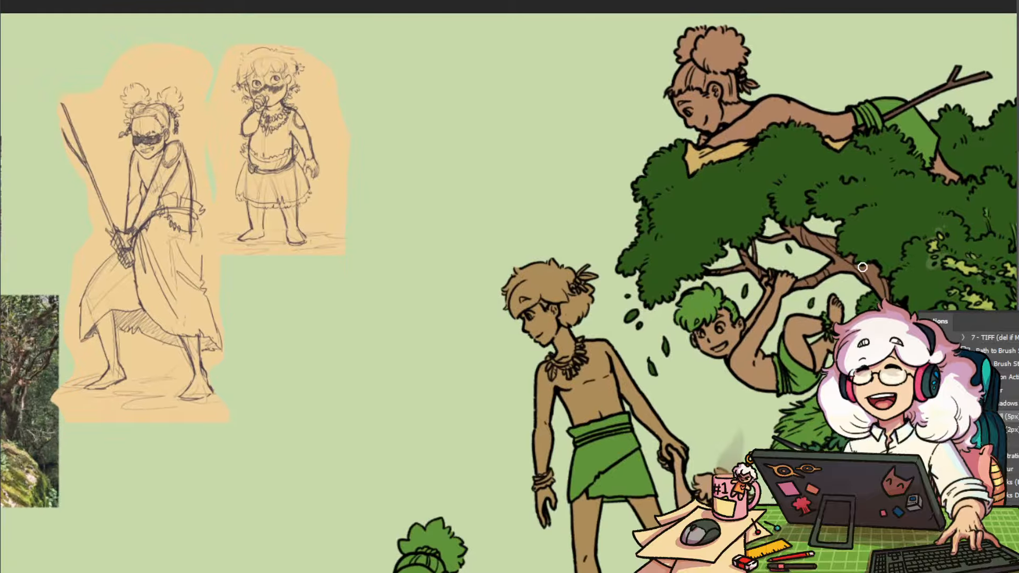
Paint the hanging child's ankle band, hair and waist cloth with the child's skin tone
{"action": "left_click_drag", "start_coordinate": [772, 443], "coordinate": [732, 297]}
{"action": "left_click", "coordinate": [653, 317]}
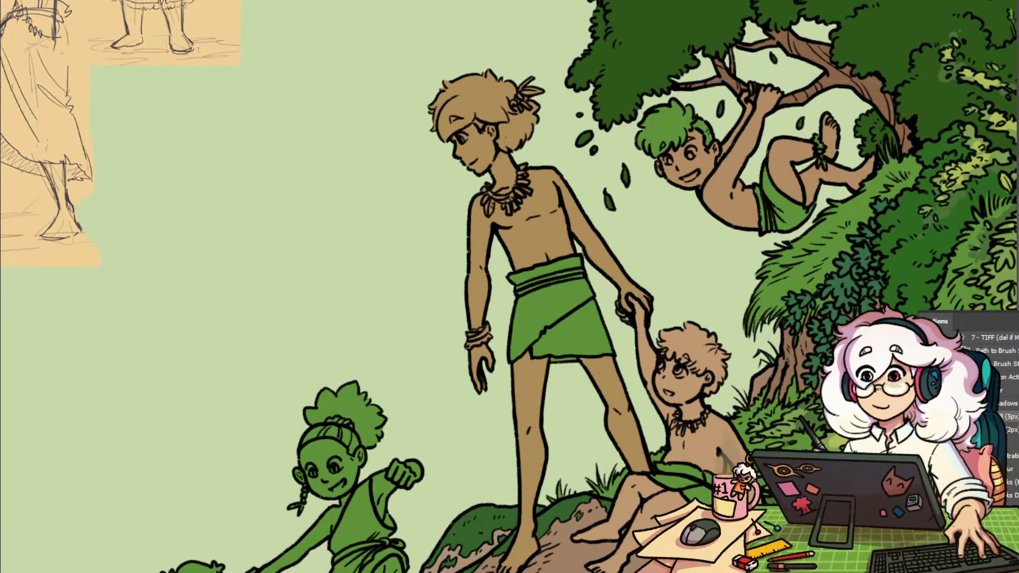
{"action": "key", "text": "b"}
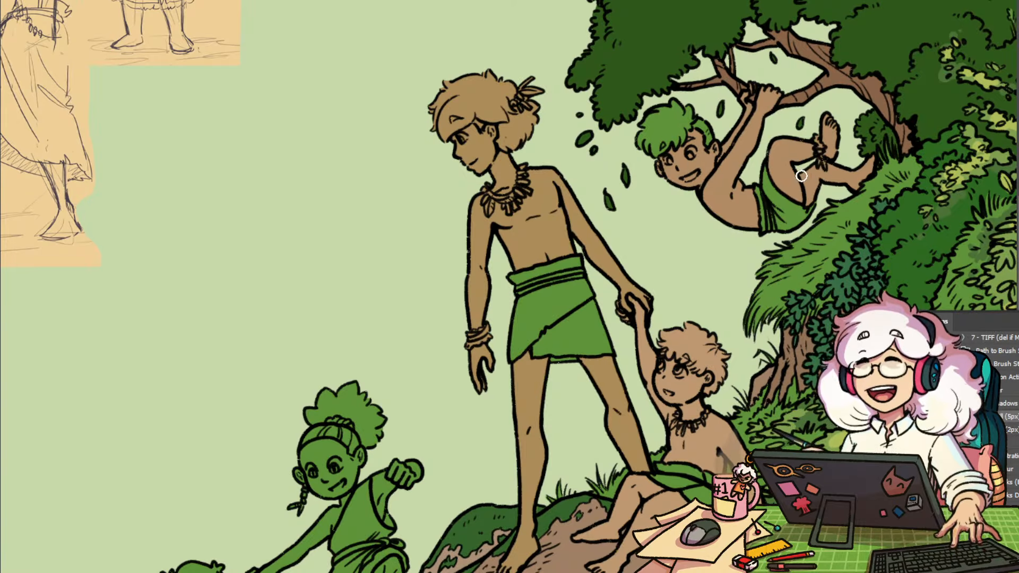
{"action": "mouse_move", "coordinate": [683, 139]}
{"action": "left_mouse_down"}
{"action": "mouse_move", "coordinate": [697, 122]}
{"action": "mouse_move", "coordinate": [615, 388]}
{"action": "left_mouse_up"}
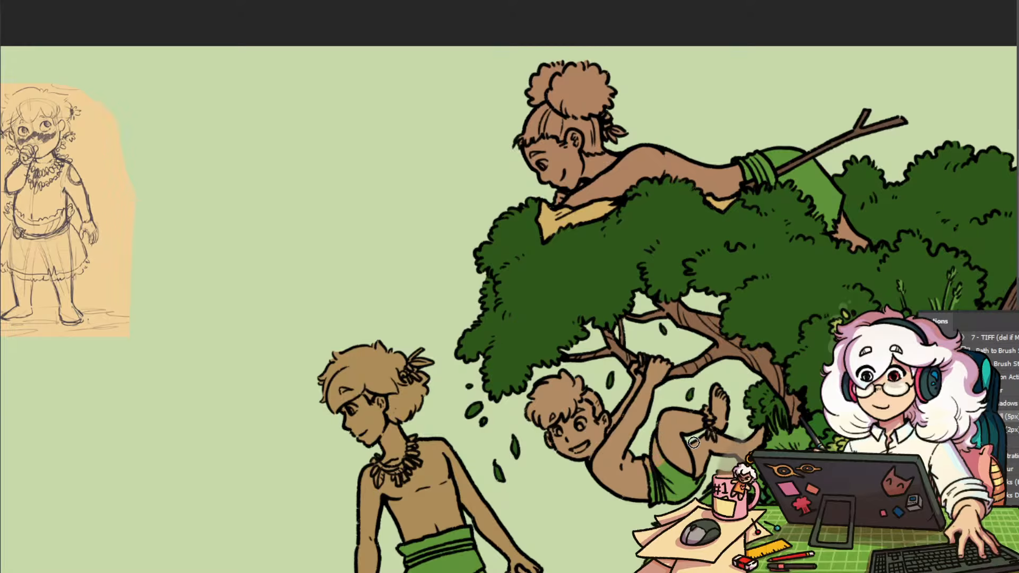
{"action": "left_click_drag", "start_coordinate": [644, 506], "coordinate": [690, 485]}
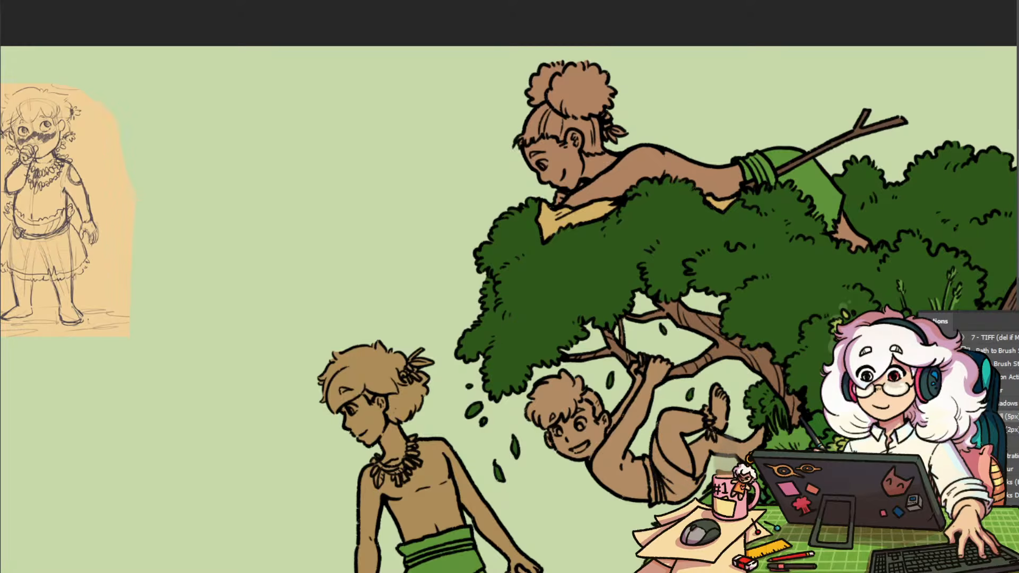
{"action": "key", "text": "v"}
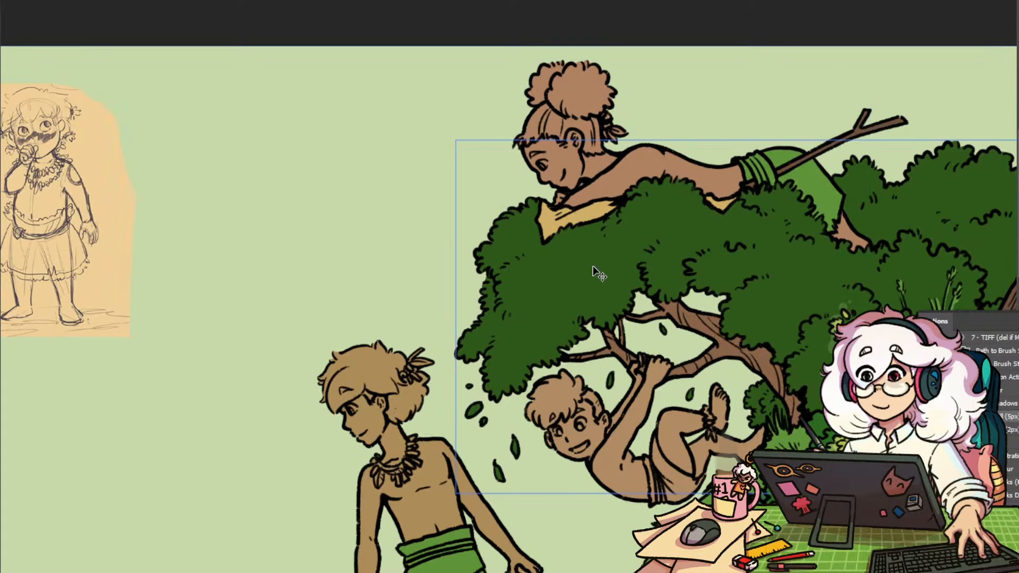
{"action": "key", "text": "b"}
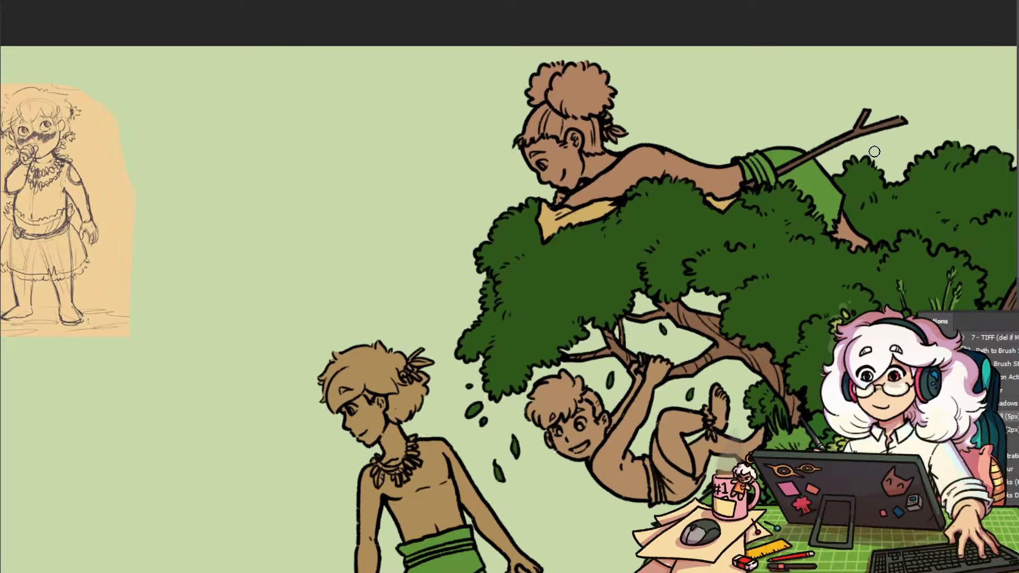
{"action": "left_click_drag", "start_coordinate": [820, 460], "coordinate": [999, 115]}
{"action": "key", "text": "v"}
{"action": "left_click_drag", "start_coordinate": [743, 339], "coordinate": [870, 232]}
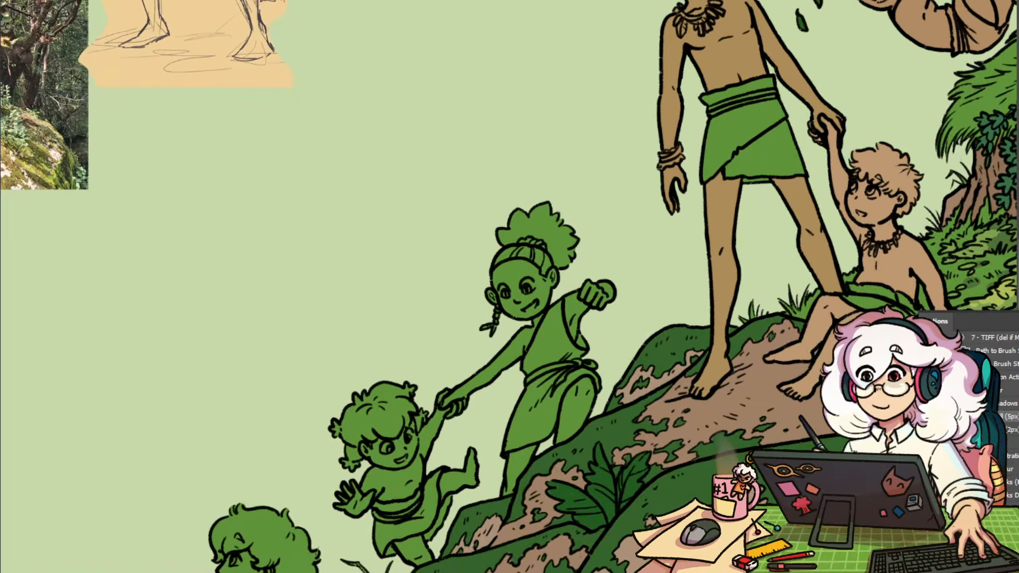
Select the face, arms, hand and legs of the girl pulling the toddler and fill them with a warm tan skin tone
{"action": "left_click", "coordinate": [521, 269]}
{"action": "left_click", "coordinate": [574, 314], "text": "shift"}
{"action": "left_click", "coordinate": [599, 293], "text": "shift"}
{"action": "left_click", "coordinate": [507, 363], "text": "shift"}
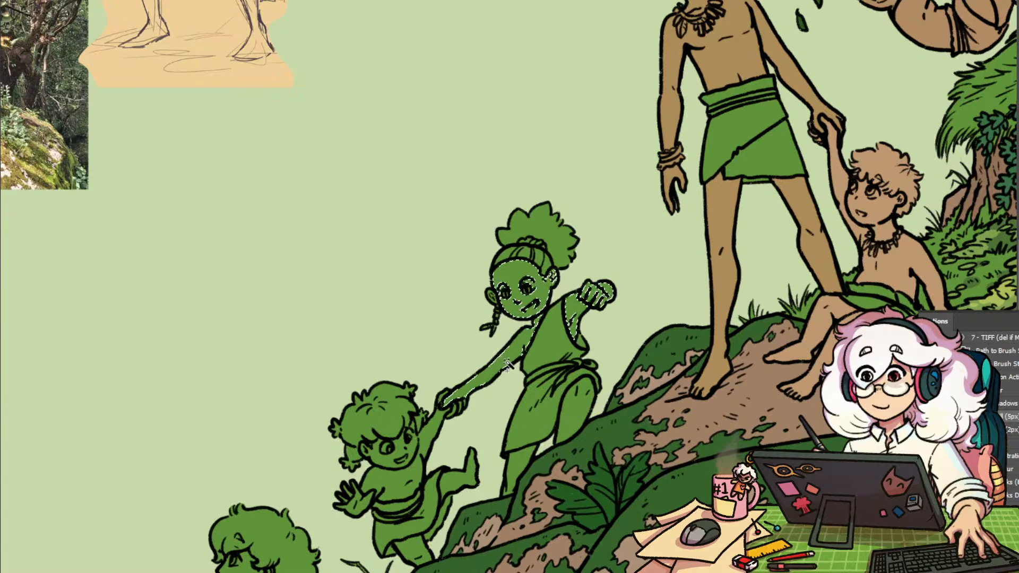
{"action": "left_click", "coordinate": [519, 467], "text": "shift"}
{"action": "left_click", "coordinate": [576, 408], "text": "shift"}
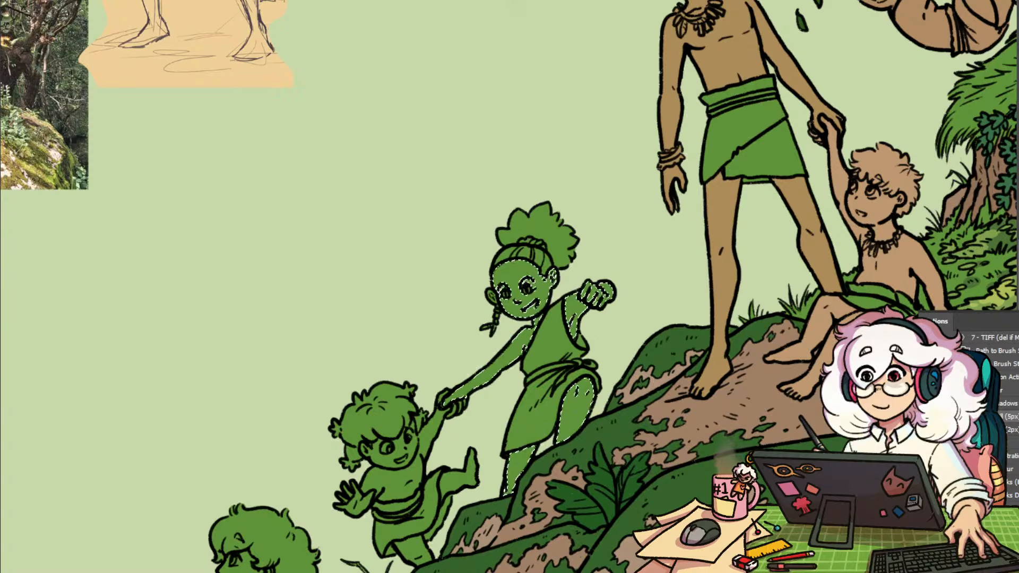
{"action": "key", "text": "F2"}
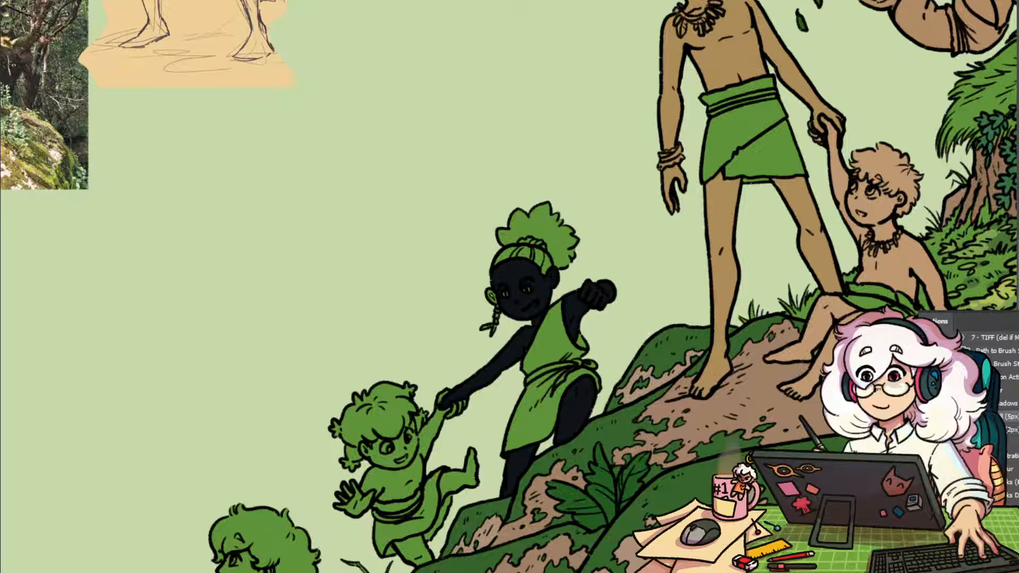
{"action": "key", "text": "alt+BackSpace"}
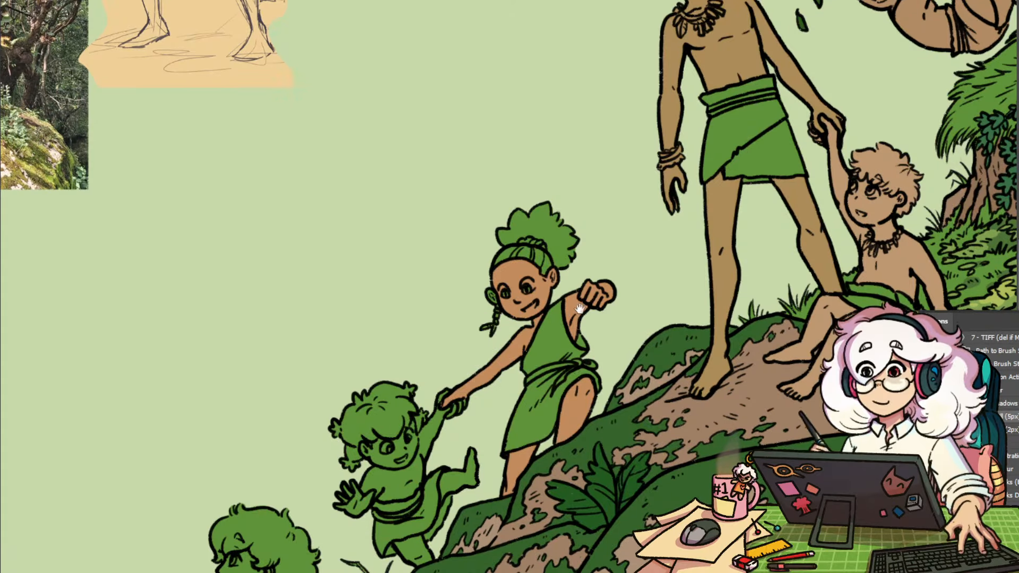
Paint the girl's hair bun, braid, headband and wrapped dress with her own tan skin tone
{"action": "left_click_drag", "start_coordinate": [520, 292], "coordinate": [508, 338]}
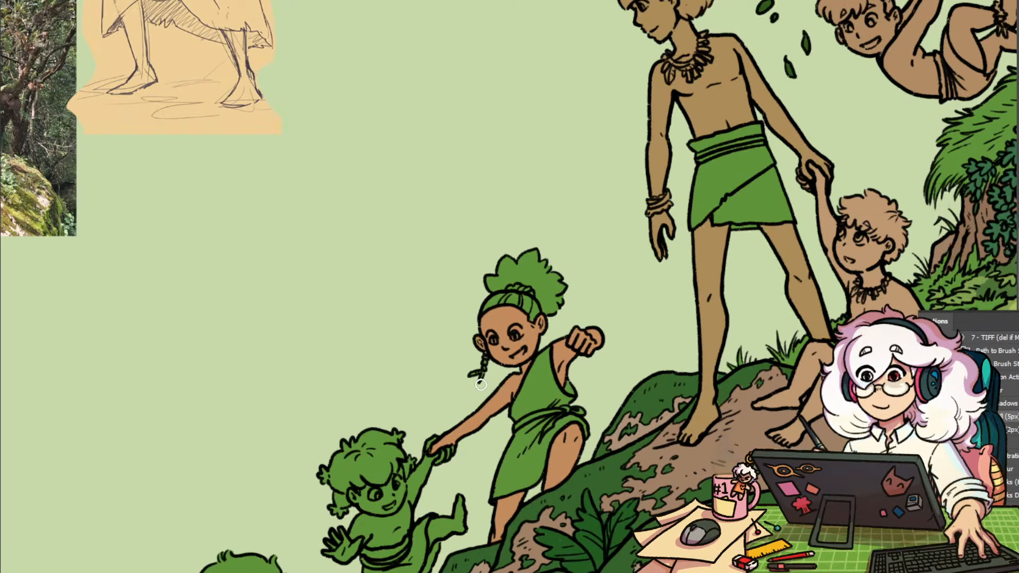
{"action": "left_click_drag", "start_coordinate": [653, 378], "coordinate": [658, 300]}
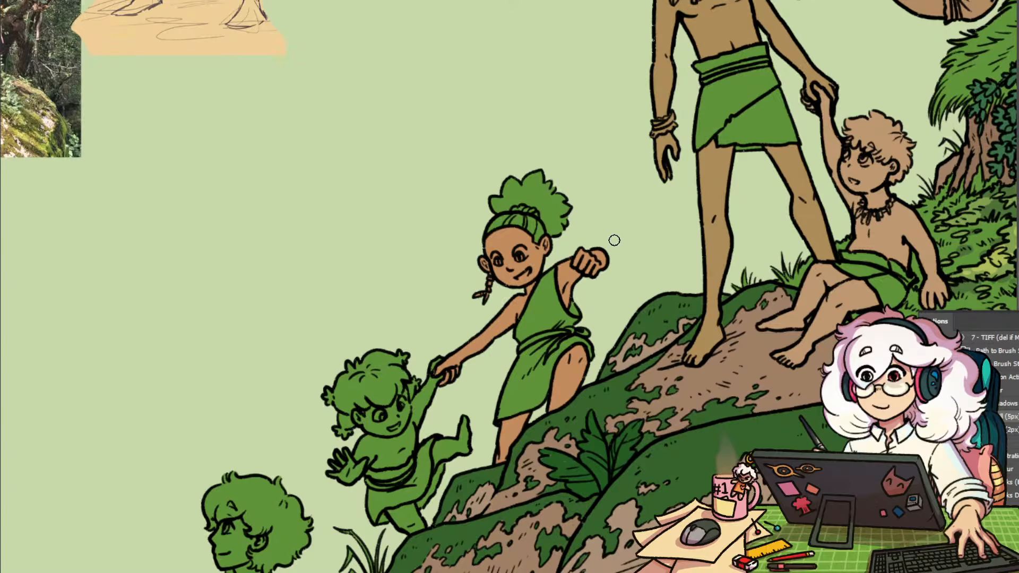
{"action": "mouse_move", "coordinate": [500, 185]}
{"action": "left_mouse_down"}
{"action": "mouse_move", "coordinate": [467, 232]}
{"action": "mouse_move", "coordinate": [566, 184]}
{"action": "mouse_move", "coordinate": [586, 189]}
{"action": "mouse_move", "coordinate": [542, 251]}
{"action": "left_mouse_up"}
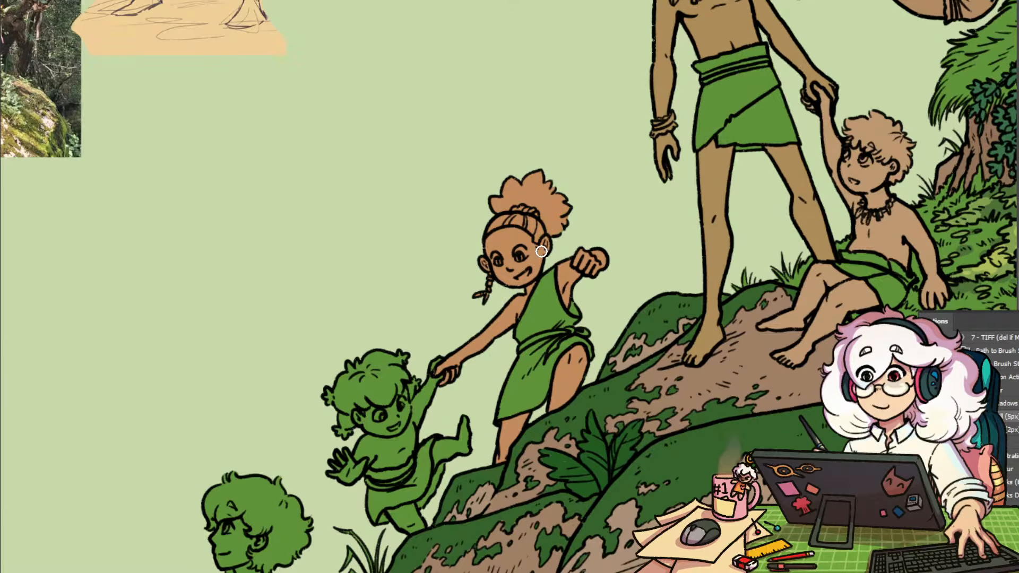
{"action": "mouse_move", "coordinate": [716, 200]}
{"action": "left_mouse_down"}
{"action": "mouse_move", "coordinate": [546, 360]}
{"action": "mouse_move", "coordinate": [470, 483]}
{"action": "mouse_move", "coordinate": [440, 474]}
{"action": "mouse_move", "coordinate": [501, 474]}
{"action": "mouse_move", "coordinate": [728, 224]}
{"action": "left_mouse_up"}
{"action": "mouse_move", "coordinate": [536, 311]}
{"action": "left_mouse_down"}
{"action": "mouse_move", "coordinate": [560, 311]}
{"action": "mouse_move", "coordinate": [512, 385]}
{"action": "mouse_move", "coordinate": [539, 404]}
{"action": "left_mouse_up"}
{"action": "mouse_move", "coordinate": [502, 446]}
{"action": "left_mouse_down"}
{"action": "mouse_move", "coordinate": [535, 359]}
{"action": "mouse_move", "coordinate": [590, 375]}
{"action": "mouse_move", "coordinate": [710, 290]}
{"action": "left_mouse_up"}
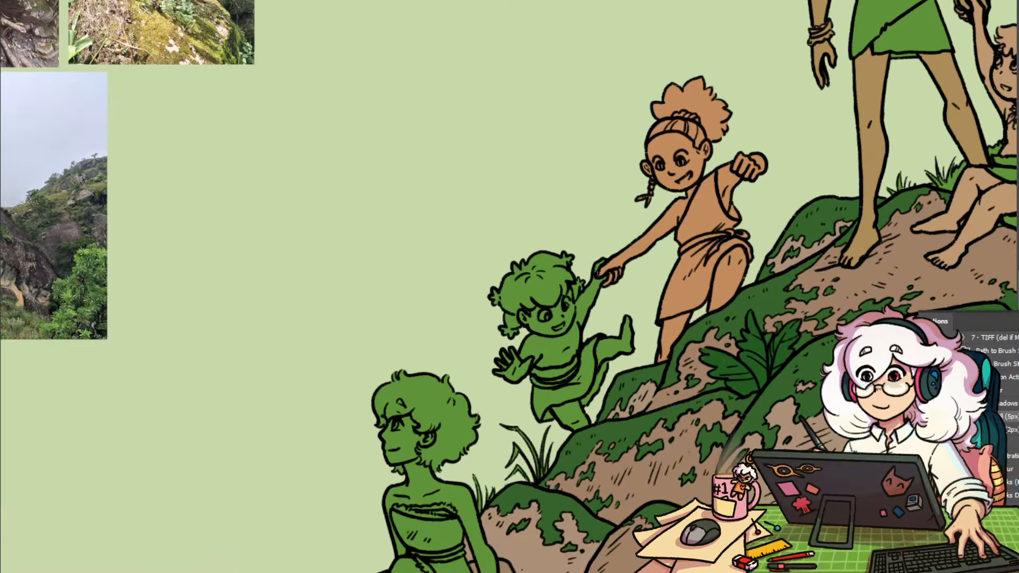
Shift the seated child's base skin tone to a more saturated tan
{"action": "left_click", "coordinate": [1011, 392]}
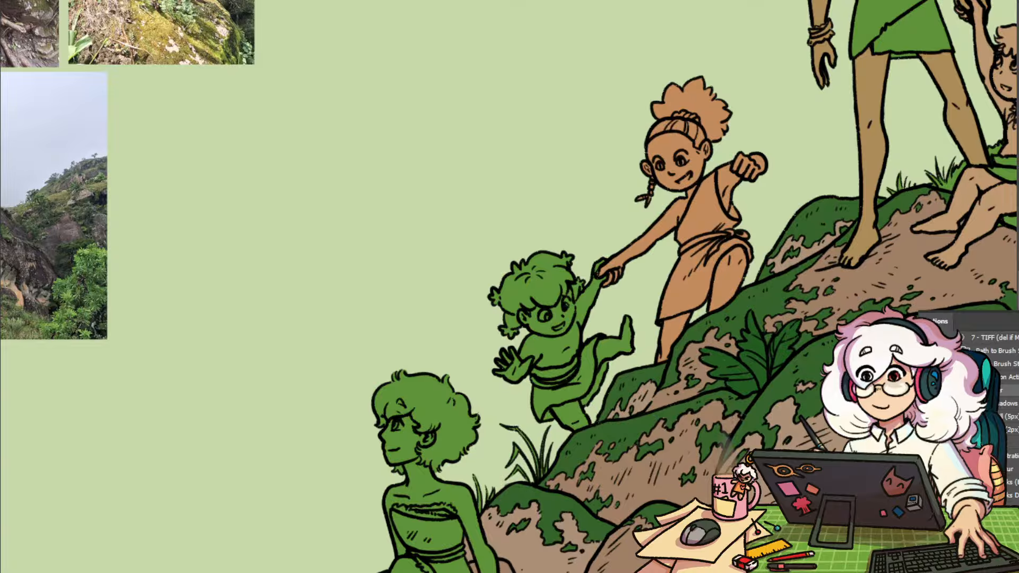
{"action": "scroll", "coordinate": [530, 297], "scroll_direction": "down", "scroll_amount": 3}
{"action": "left_click_drag", "start_coordinate": [531, 298], "coordinate": [396, 444]}
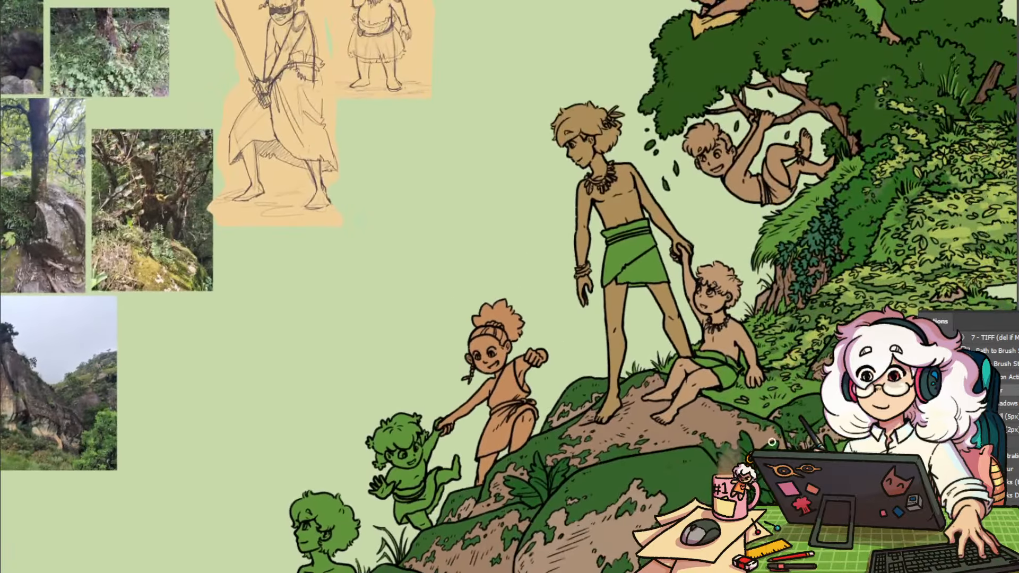
{"action": "scroll", "coordinate": [510, 440], "scroll_direction": "down", "scroll_amount": 4}
{"action": "left_click", "coordinate": [669, 413]}
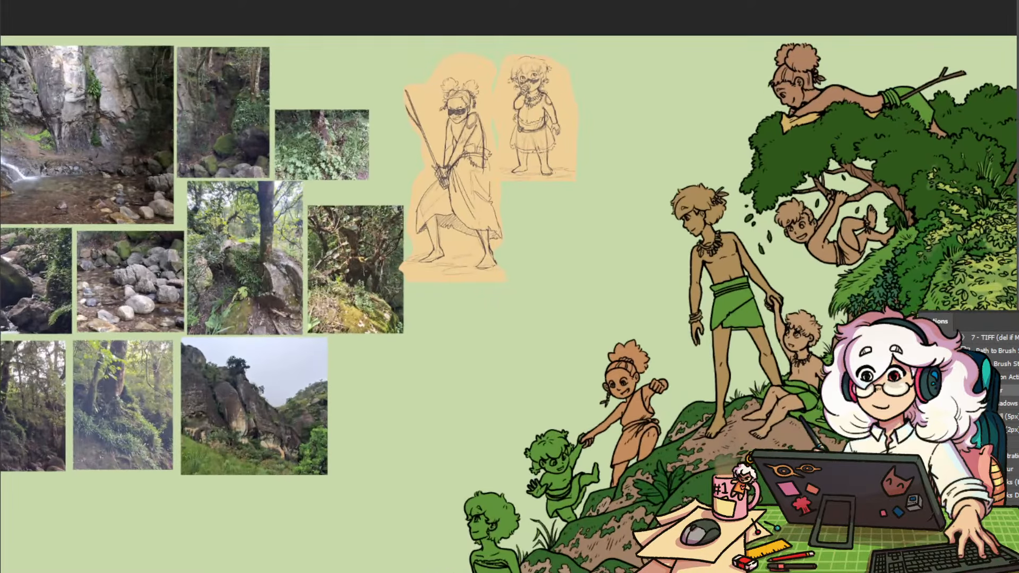
{"action": "left_click_drag", "start_coordinate": [787, 338], "coordinate": [593, 356]}
{"action": "left_click", "coordinate": [609, 339]}
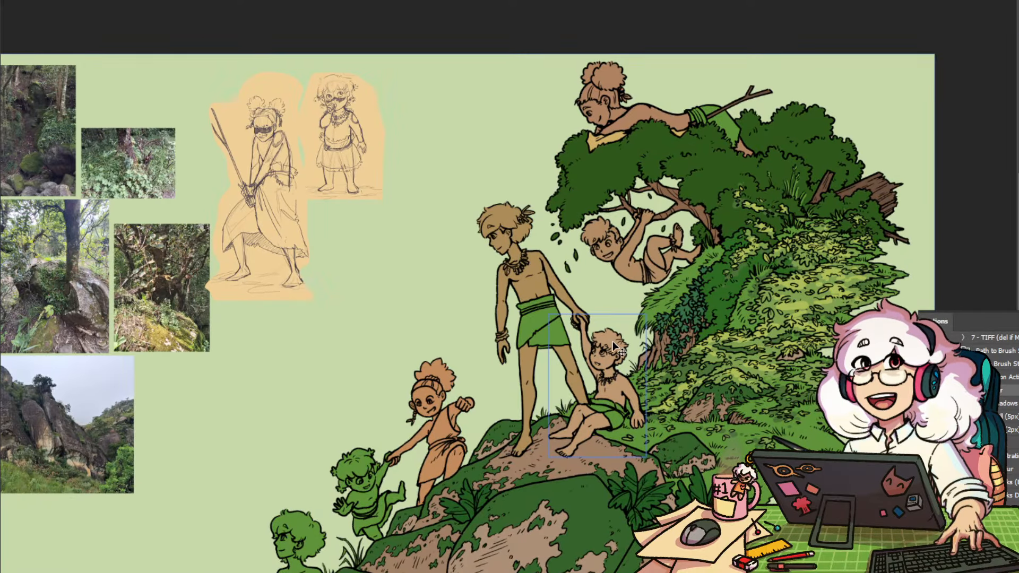
{"action": "double_click", "coordinate": [1013, 392]}
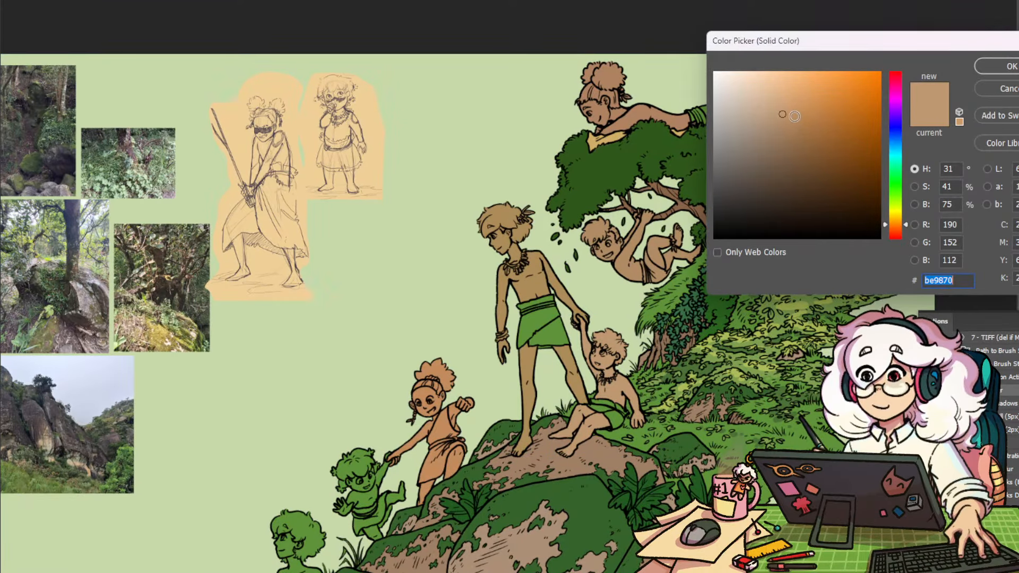
{"action": "left_click", "coordinate": [1008, 66]}
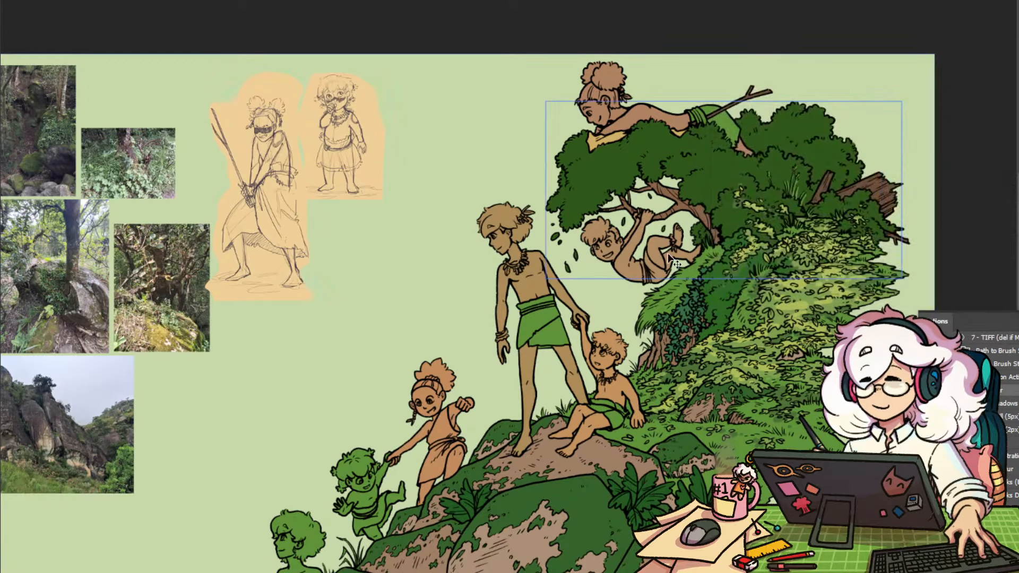
Make the hanging child's skin tone slightly more saturated and set the lying figure's skin tone to af7b54
{"action": "left_click", "coordinate": [632, 269]}
{"action": "double_click", "coordinate": [1012, 393]}
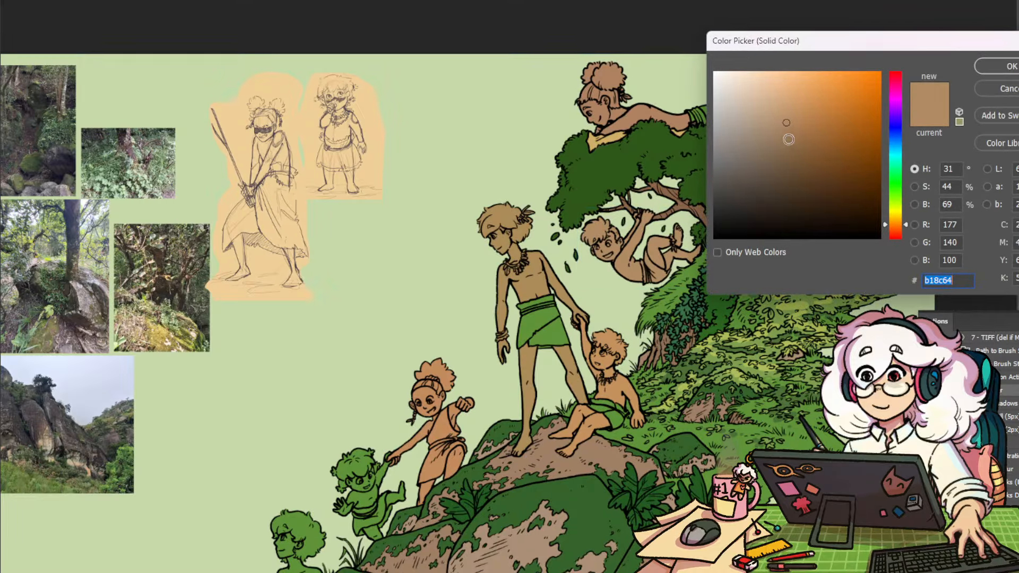
{"action": "left_click", "coordinate": [796, 121]}
{"action": "left_click", "coordinate": [1008, 66]}
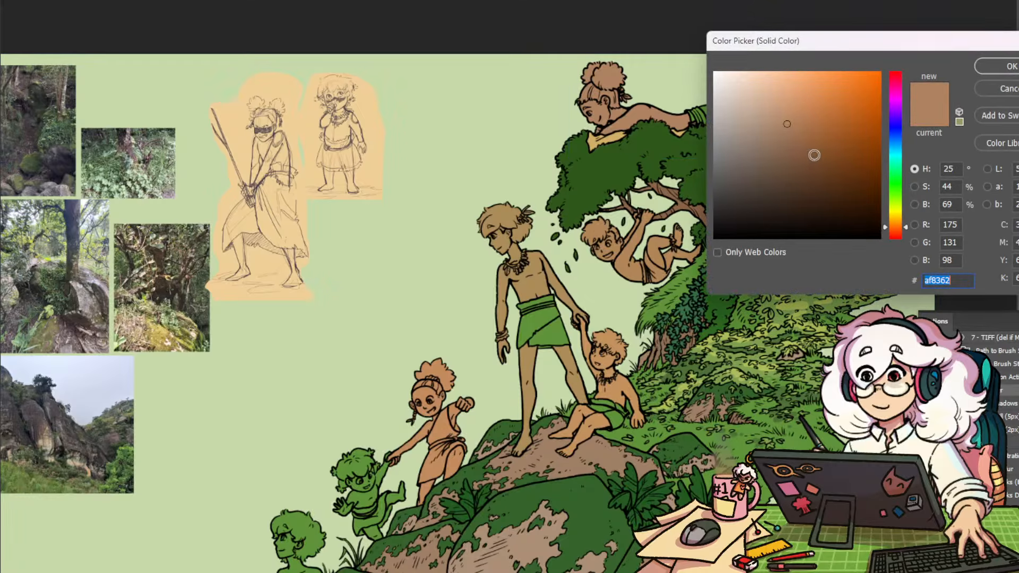
{"action": "left_click", "coordinate": [799, 124]}
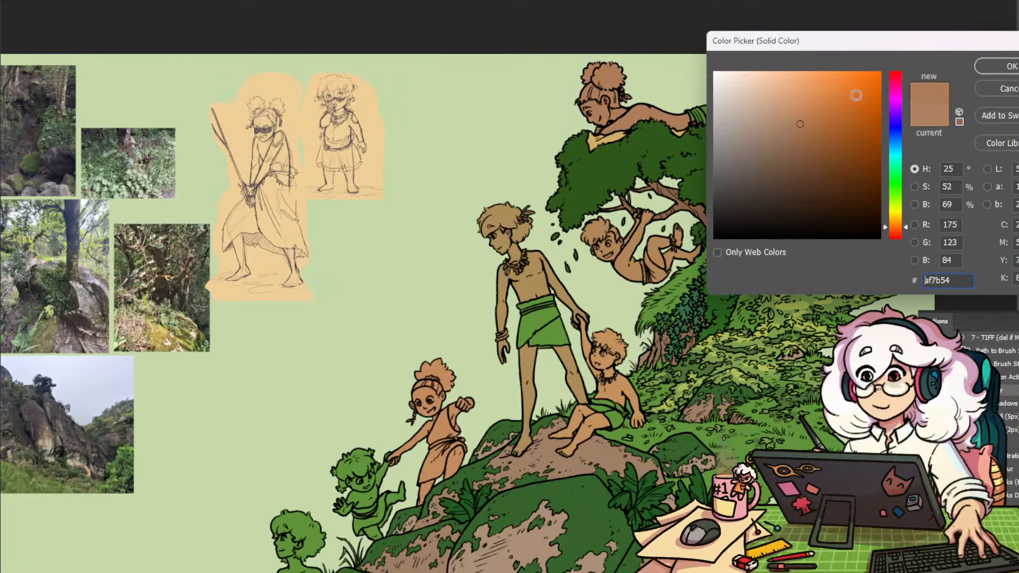
{"action": "left_click", "coordinate": [985, 67]}
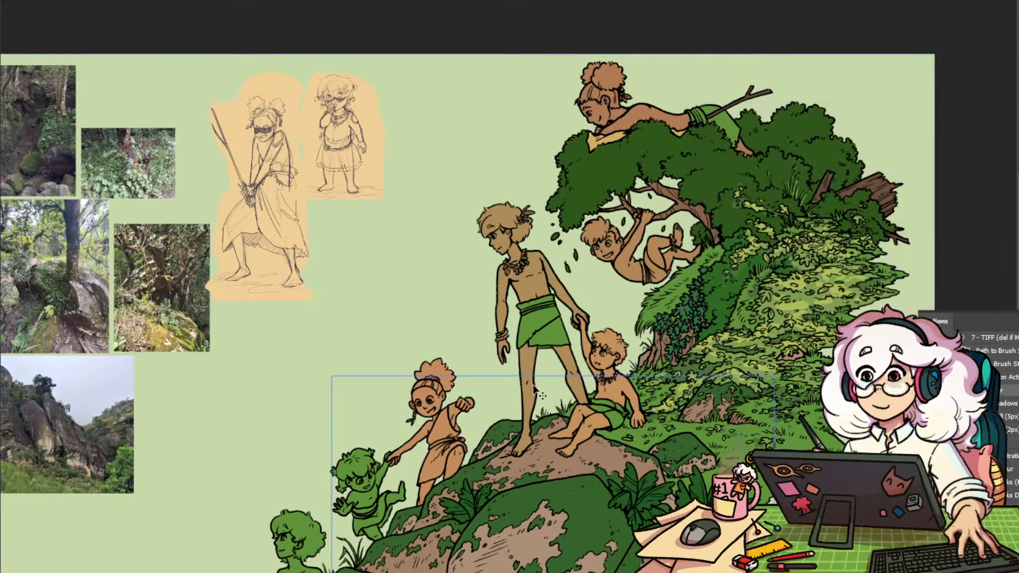
Shift the standing figure's skin tone from yellowish to a warmer tan, b28958
{"action": "double_click", "coordinate": [1016, 239]}
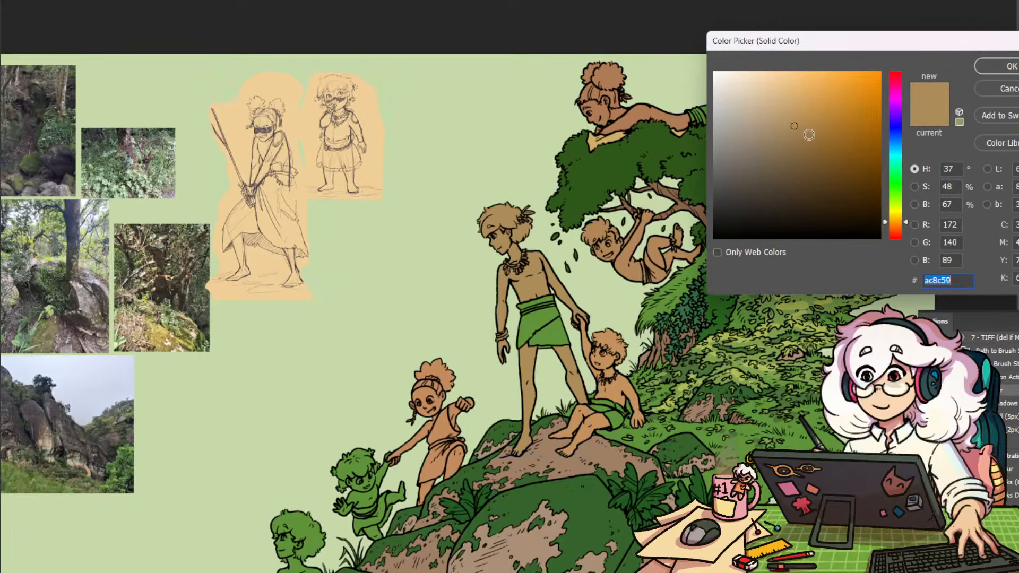
{"action": "left_click", "coordinate": [807, 126]}
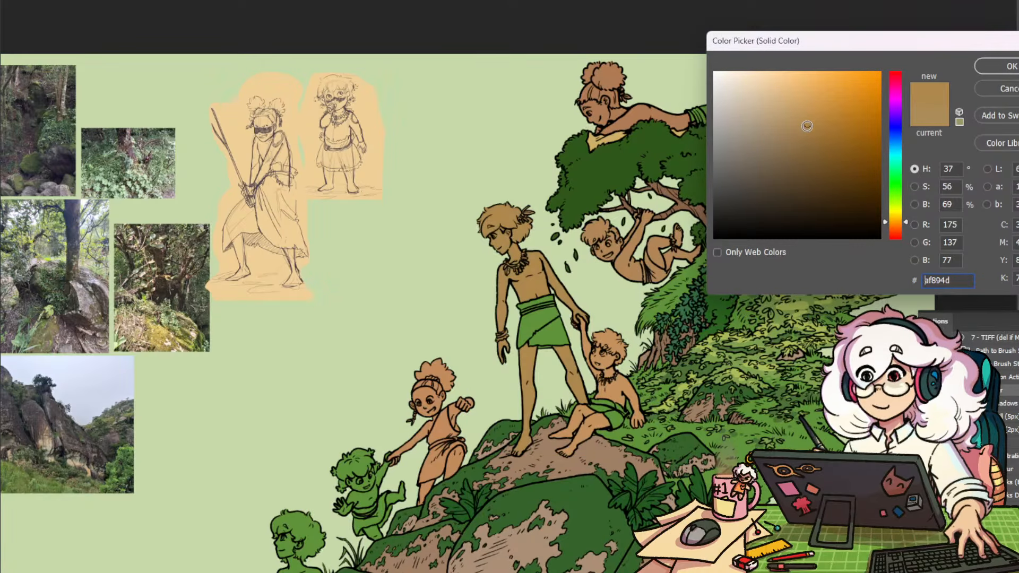
{"action": "left_click", "coordinate": [895, 224]}
{"action": "left_click", "coordinate": [804, 125]}
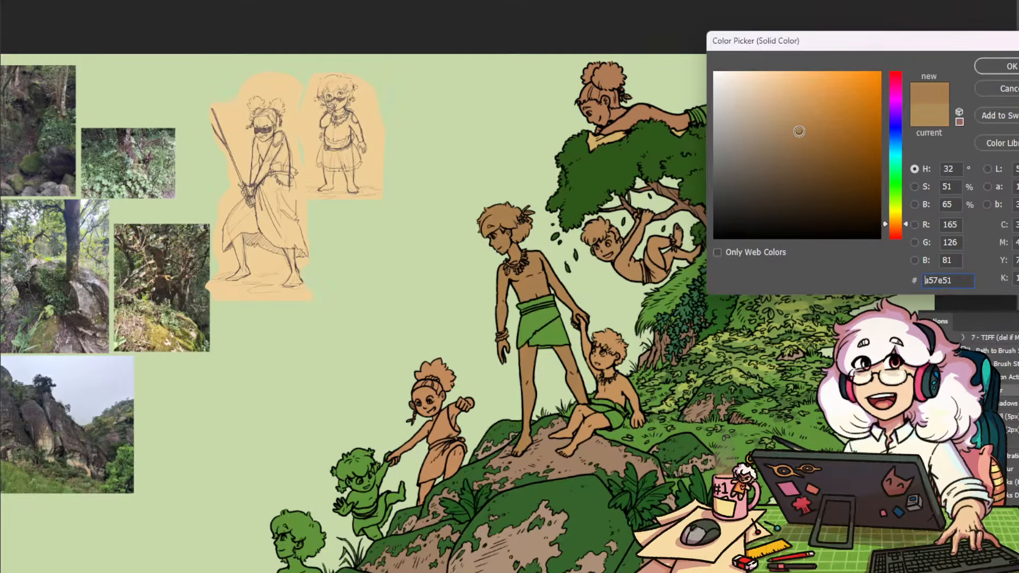
{"action": "left_click", "coordinate": [798, 122]}
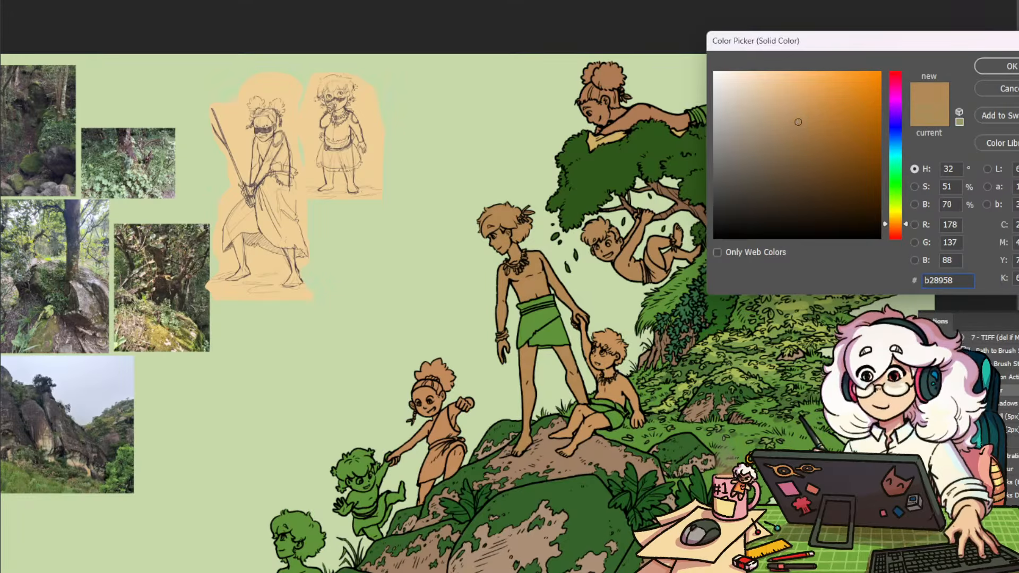
{"action": "left_click", "coordinate": [1010, 68]}
Sample the other figures' skin tones for the standing figure and fine-tune the hanging child's tone into a more saturated tan for it
{"action": "scroll", "coordinate": [578, 447], "scroll_direction": "down", "scroll_amount": 5}
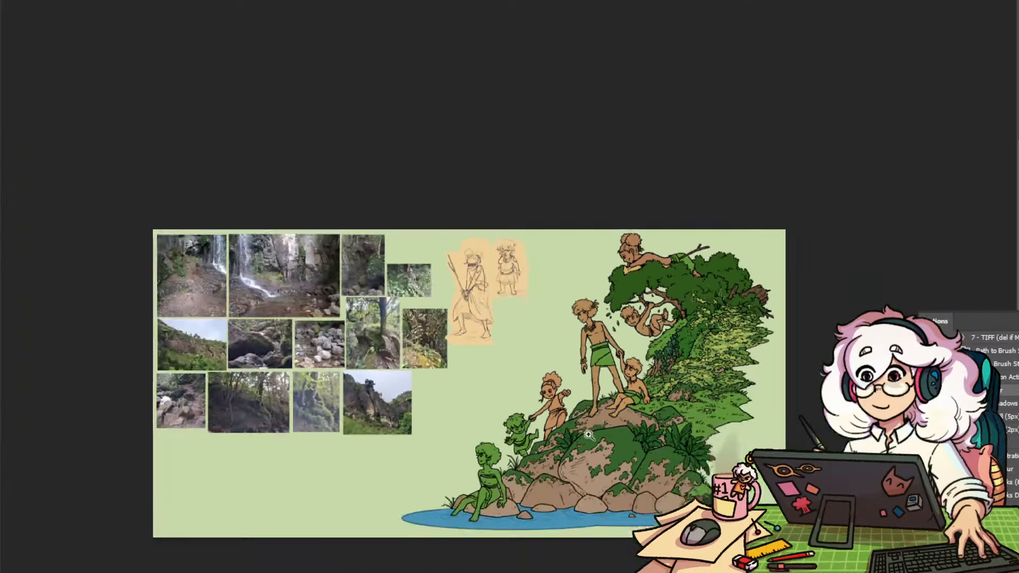
{"action": "left_click_drag", "start_coordinate": [579, 447], "coordinate": [655, 403]}
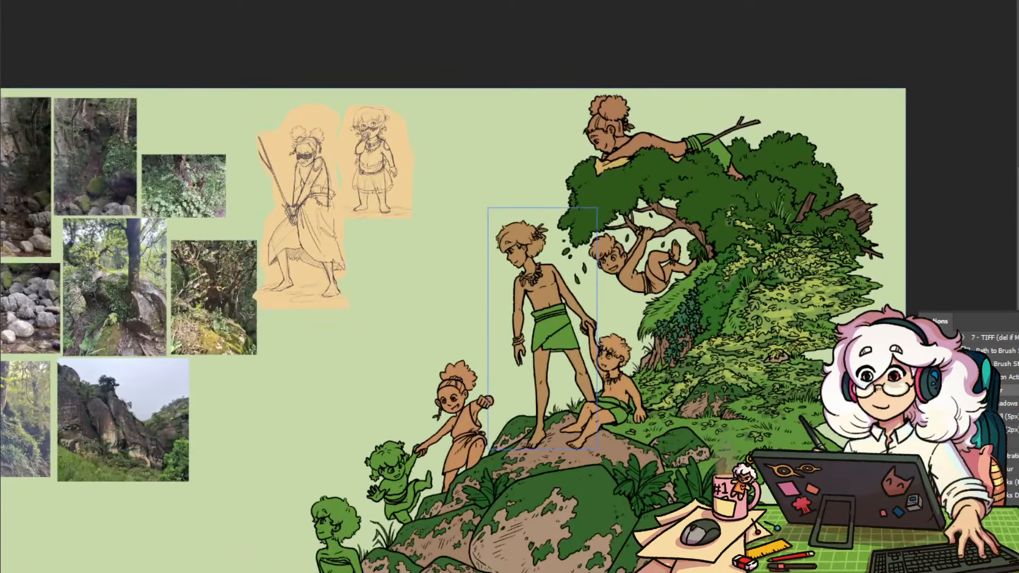
{"action": "double_click", "coordinate": [1016, 403]}
{"action": "left_click", "coordinate": [625, 273]}
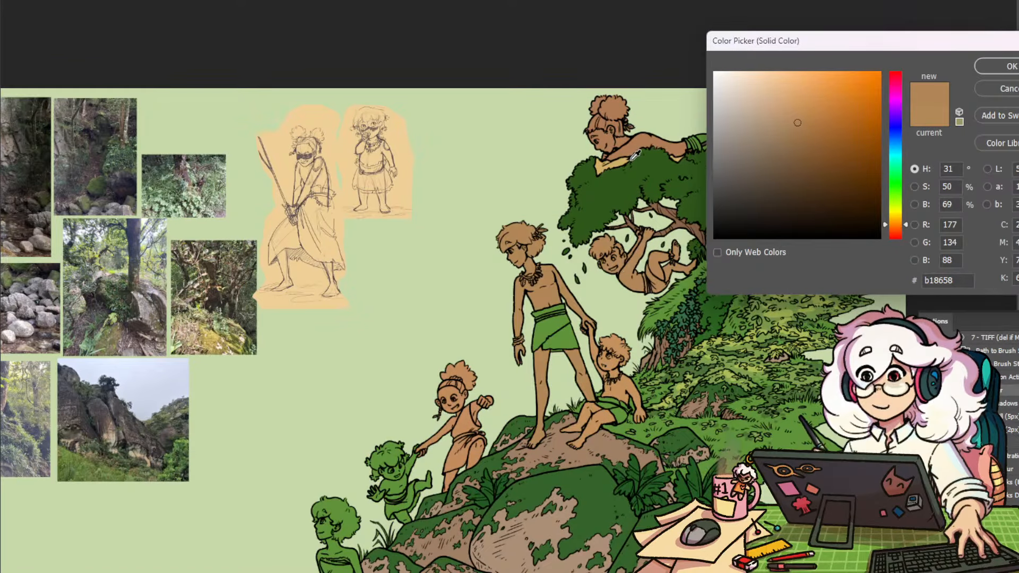
{"action": "left_click", "coordinate": [639, 140]}
{"action": "left_click", "coordinate": [617, 339]}
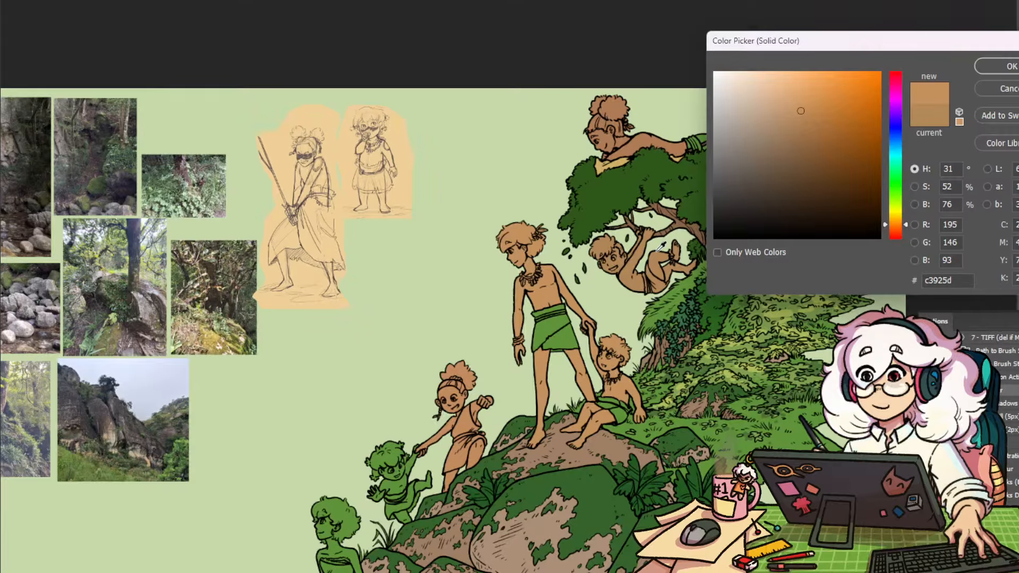
{"action": "left_click", "coordinate": [476, 414]}
{"action": "left_click", "coordinate": [637, 278]}
{"action": "left_click", "coordinate": [803, 121]}
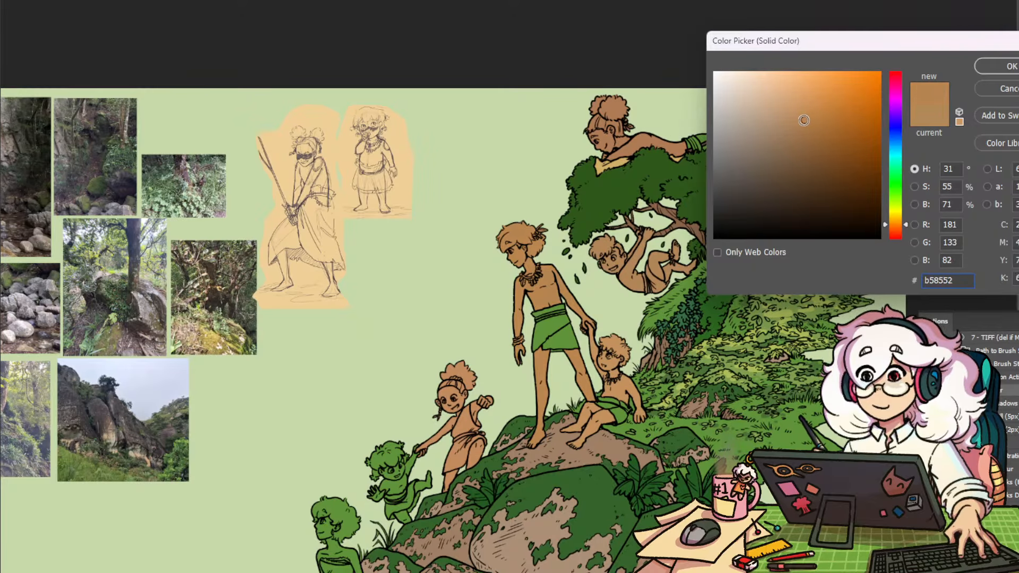
{"action": "left_click", "coordinate": [802, 118]}
{"action": "left_click", "coordinate": [1004, 68]}
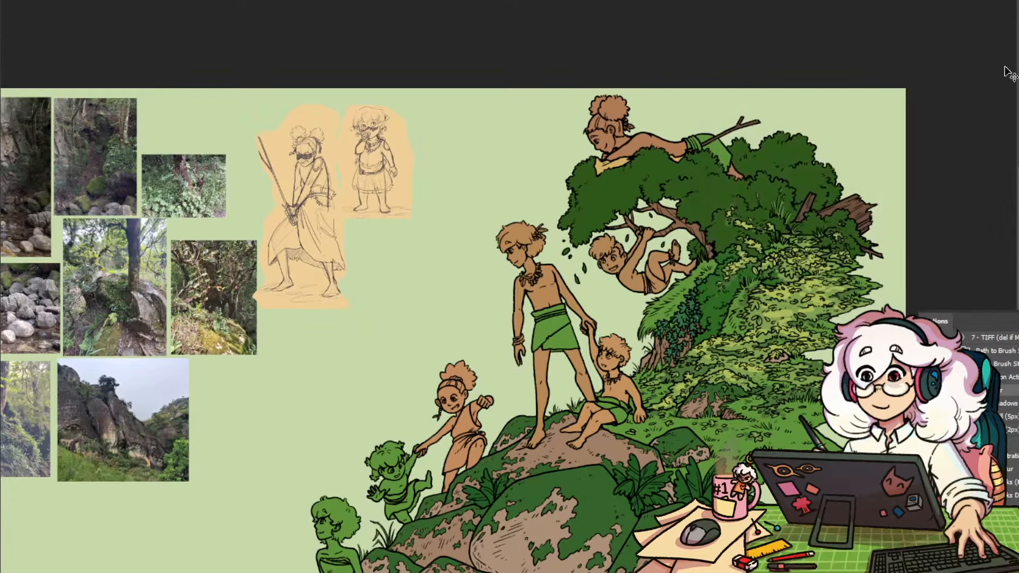
Set the skin tone of the figure lying on the tree to the slightly richer brown ae774e
{"action": "left_click", "coordinate": [649, 138]}
{"action": "key", "text": "F2"}
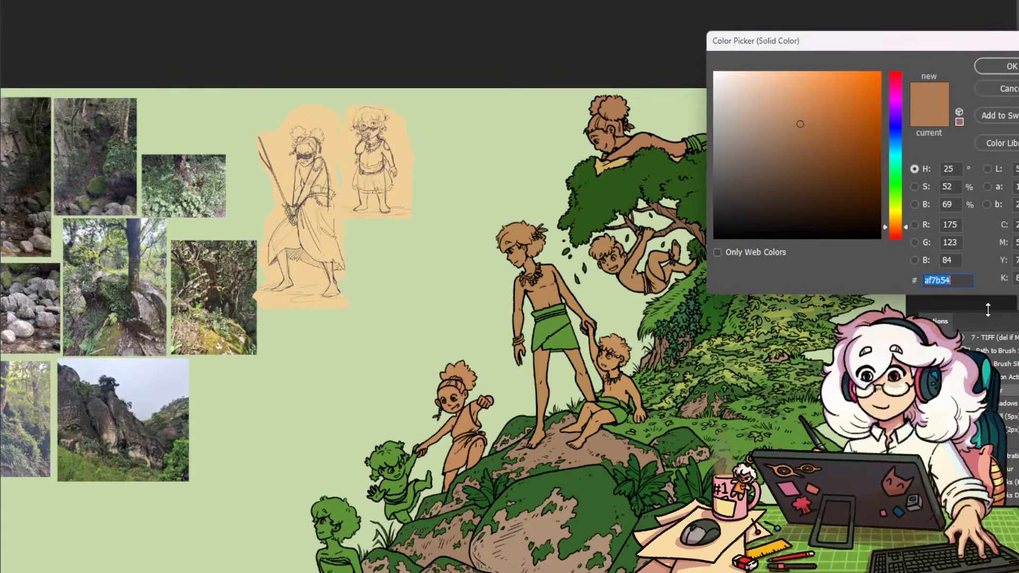
{"action": "left_click", "coordinate": [806, 125]}
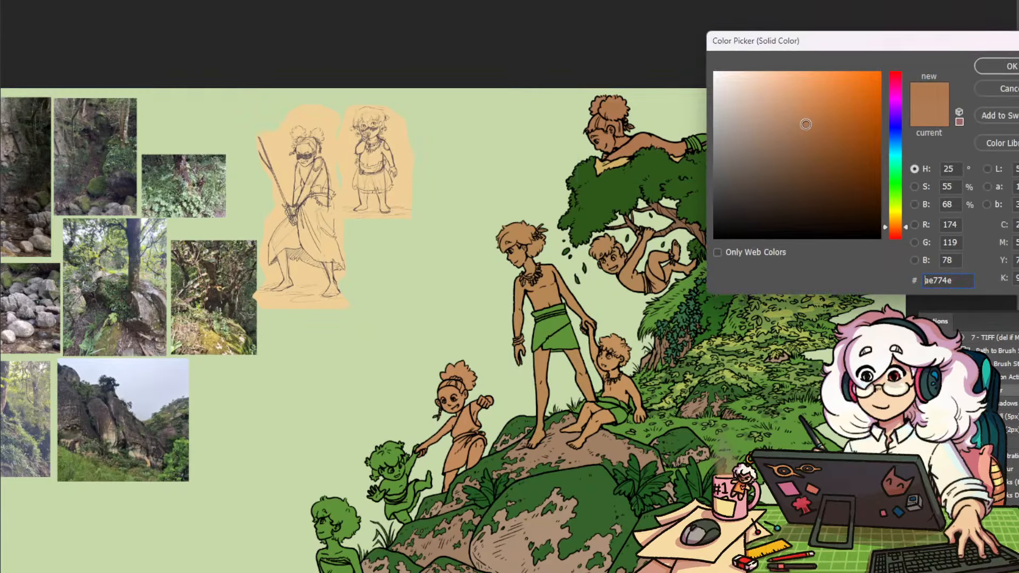
{"action": "left_click", "coordinate": [1006, 68]}
Paint a separate base fill over the green toddler holding the girl's hand and set its skin tone to b37e52
{"action": "scroll", "coordinate": [705, 350], "scroll_direction": "down", "scroll_amount": 5}
{"action": "scroll", "coordinate": [704, 350], "scroll_direction": "up", "scroll_amount": 3}
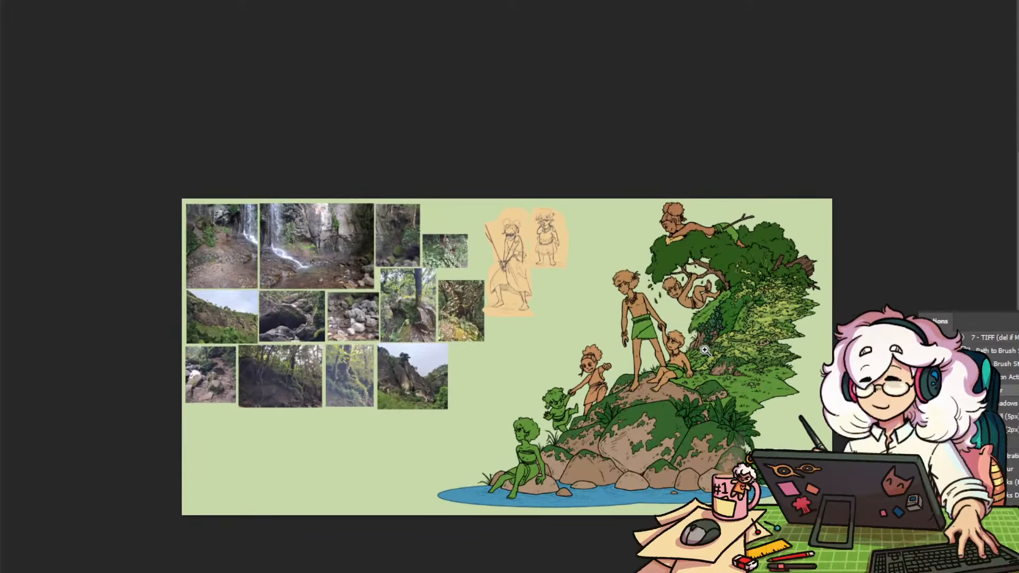
{"action": "left_click_drag", "start_coordinate": [571, 383], "coordinate": [809, 183]}
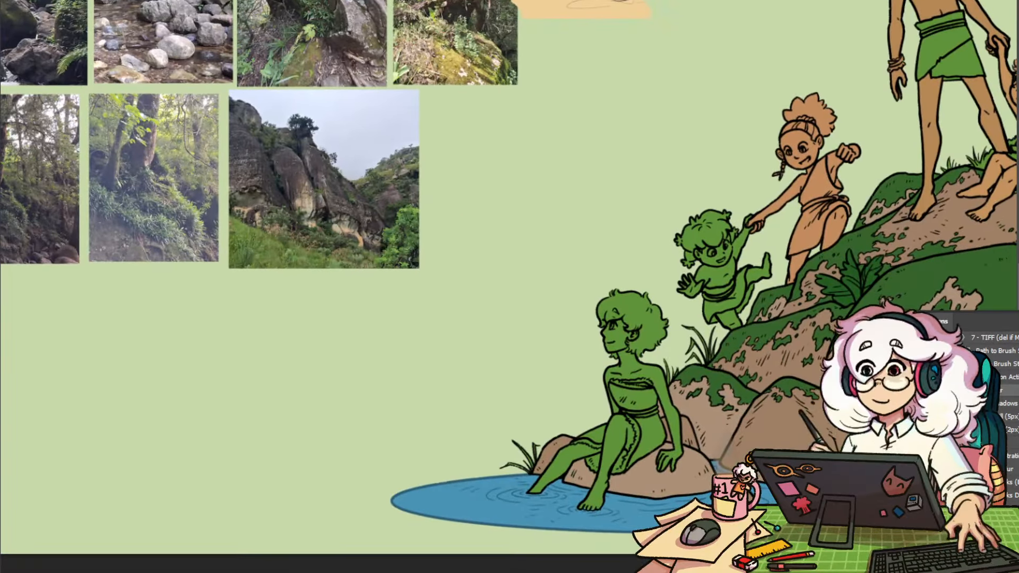
{"action": "scroll", "coordinate": [527, 400], "scroll_direction": "down", "scroll_amount": 5}
{"action": "scroll", "coordinate": [707, 340], "scroll_direction": "up", "scroll_amount": 3}
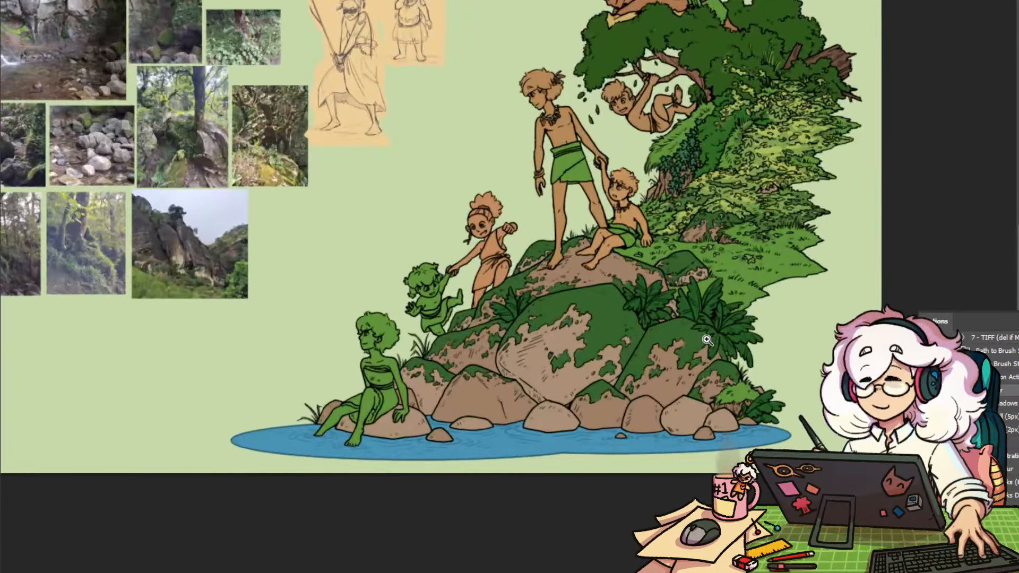
{"action": "scroll", "coordinate": [707, 339], "scroll_direction": "up", "scroll_amount": 4}
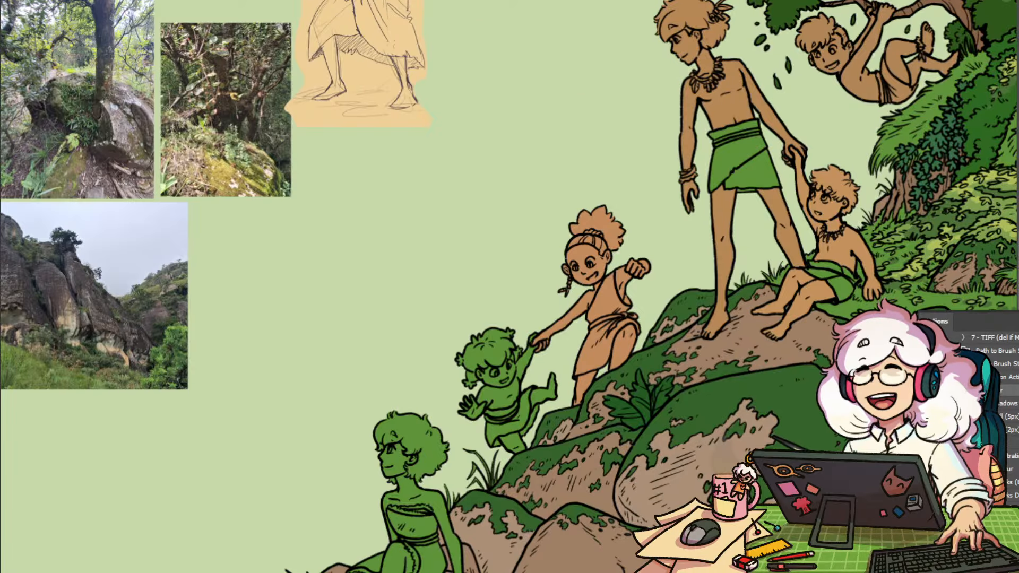
{"action": "mouse_move", "coordinate": [480, 334]}
{"action": "left_mouse_down"}
{"action": "mouse_move", "coordinate": [509, 341]}
{"action": "mouse_move", "coordinate": [456, 369]}
{"action": "mouse_move", "coordinate": [525, 333]}
{"action": "left_mouse_up"}
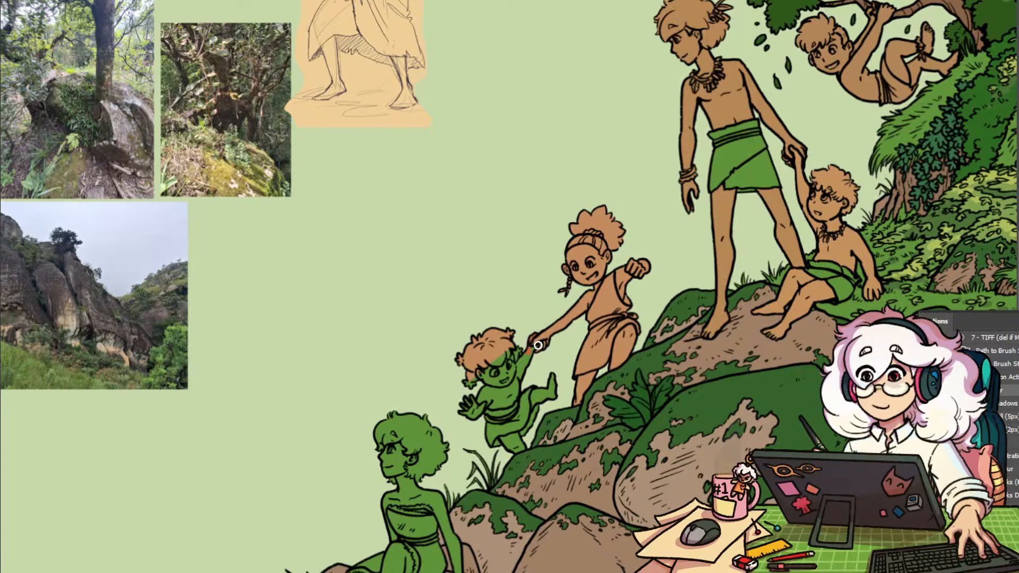
{"action": "mouse_move", "coordinate": [538, 345]}
{"action": "left_mouse_down"}
{"action": "mouse_move", "coordinate": [478, 404]}
{"action": "mouse_move", "coordinate": [471, 386]}
{"action": "mouse_move", "coordinate": [513, 318]}
{"action": "mouse_move", "coordinate": [472, 345]}
{"action": "left_mouse_up"}
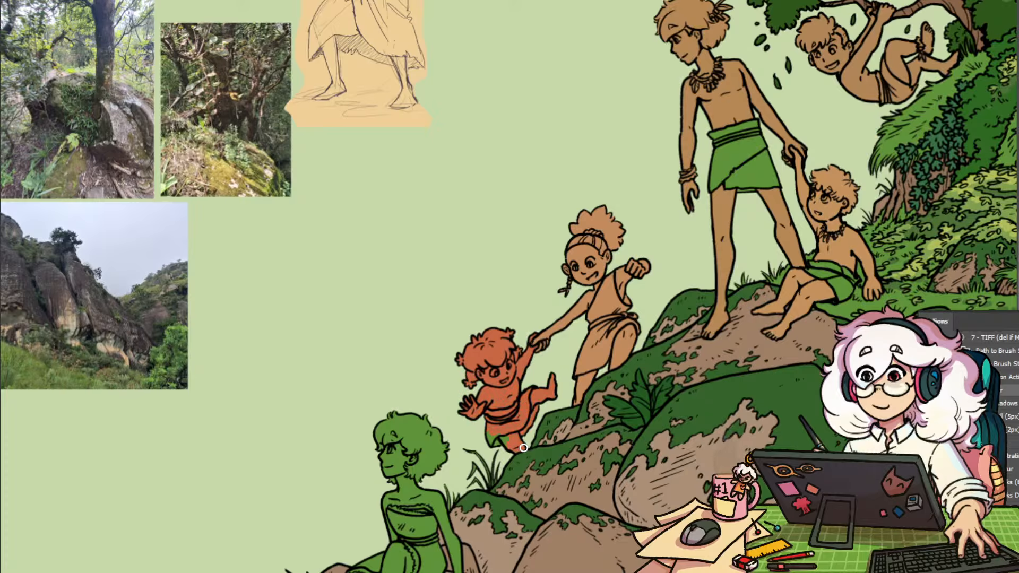
{"action": "left_click_drag", "start_coordinate": [523, 447], "coordinate": [487, 431]}
{"action": "left_click", "coordinate": [606, 305]}
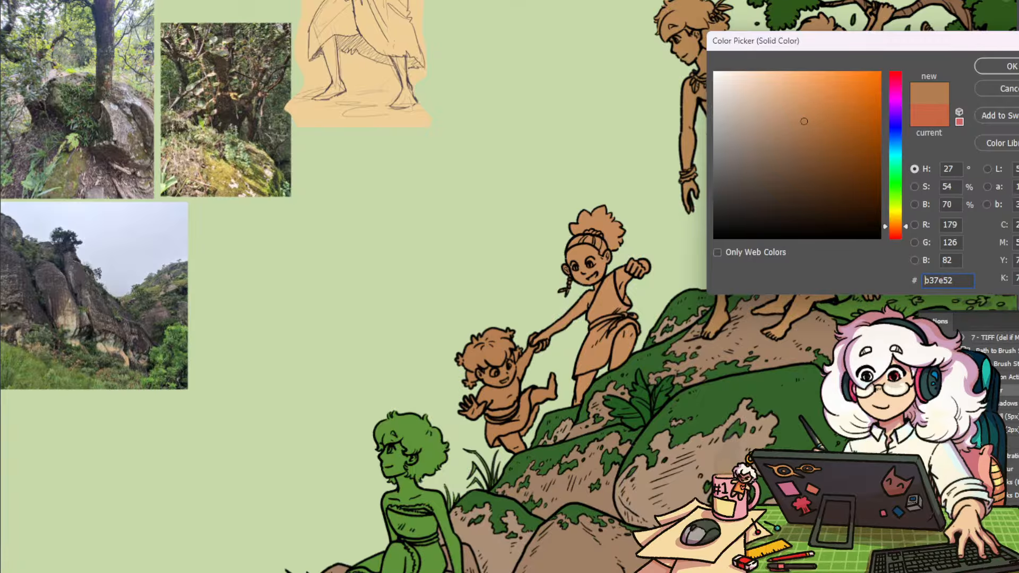
{"action": "left_click", "coordinate": [1008, 66]}
Paint a separate base fill over the whole green figure sitting on the rock by the water
{"action": "scroll", "coordinate": [661, 413], "scroll_direction": "down", "scroll_amount": 5}
{"action": "left_click_drag", "start_coordinate": [662, 413], "coordinate": [971, 276]}
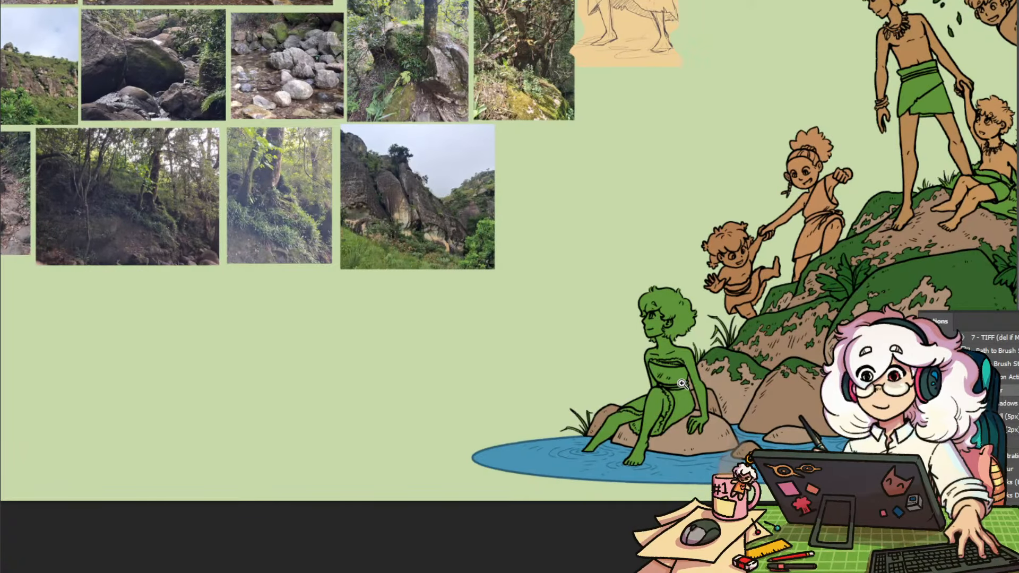
{"action": "left_click_drag", "start_coordinate": [681, 383], "coordinate": [682, 384]}
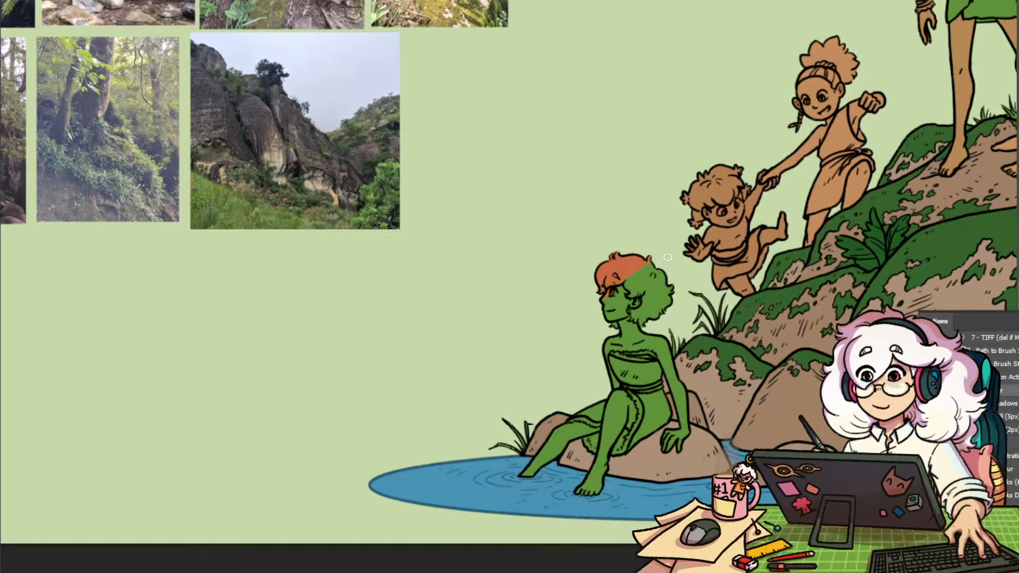
{"action": "mouse_move", "coordinate": [667, 257]}
{"action": "left_mouse_down"}
{"action": "mouse_move", "coordinate": [637, 318]}
{"action": "mouse_move", "coordinate": [676, 432]}
{"action": "left_mouse_up"}
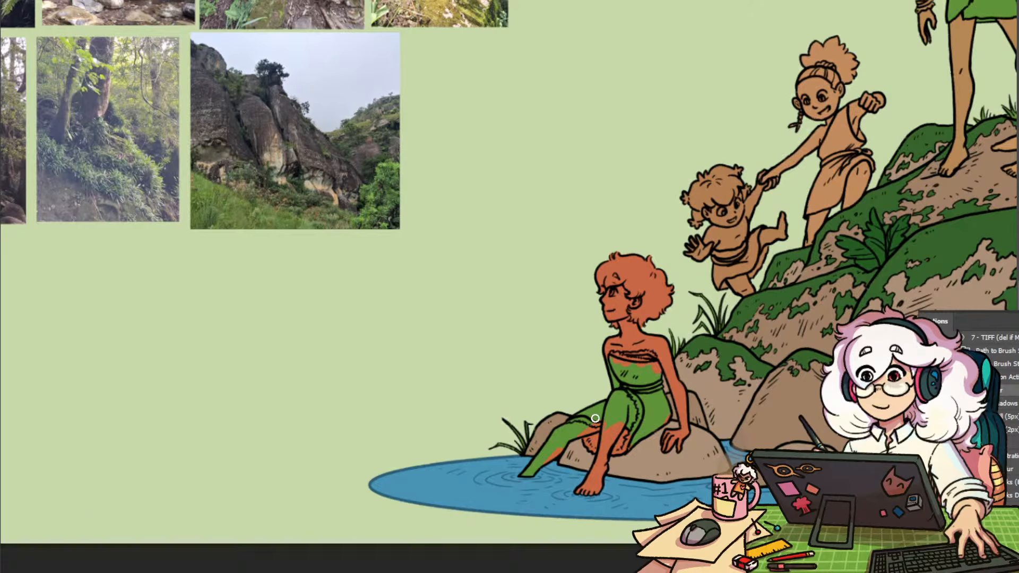
{"action": "mouse_move", "coordinate": [553, 440]}
{"action": "left_mouse_down"}
{"action": "mouse_move", "coordinate": [610, 395]}
{"action": "mouse_move", "coordinate": [644, 389]}
{"action": "mouse_move", "coordinate": [622, 442]}
{"action": "mouse_move", "coordinate": [641, 438]}
{"action": "mouse_move", "coordinate": [673, 405]}
{"action": "mouse_move", "coordinate": [671, 387]}
{"action": "mouse_move", "coordinate": [600, 386]}
{"action": "left_mouse_up"}
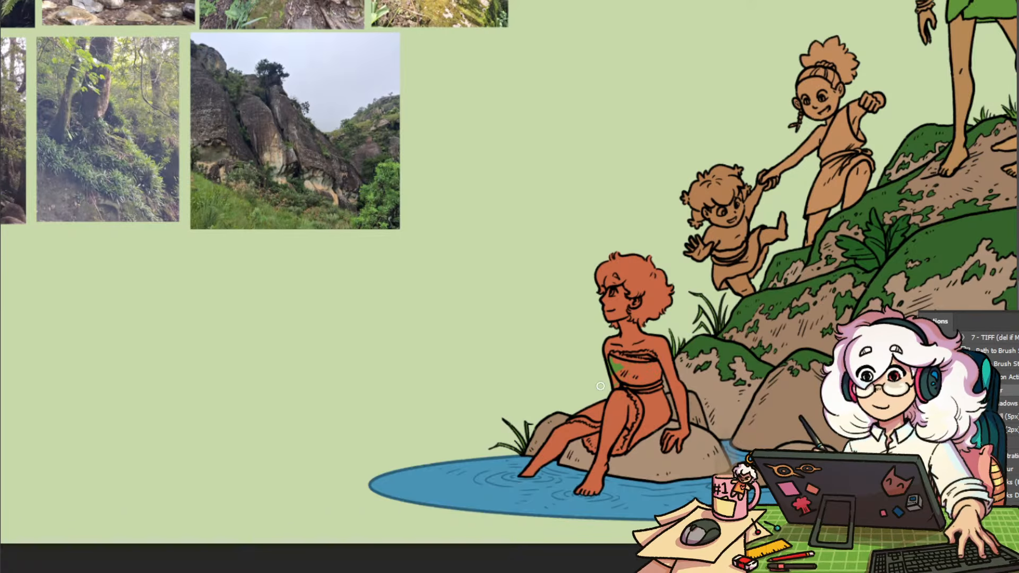
{"action": "left_click", "coordinate": [651, 356], "text": "alt"}
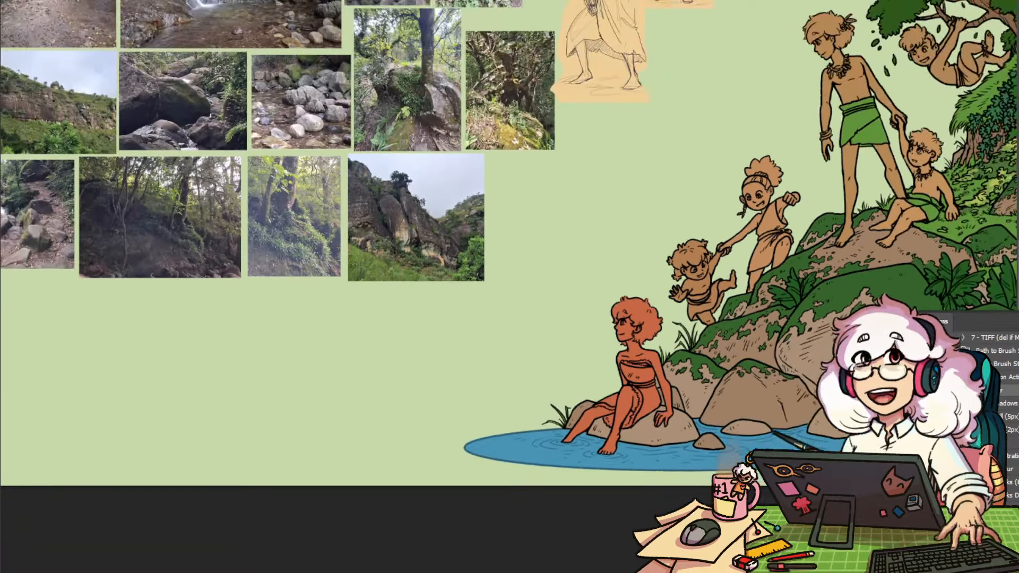
Compare skin tones sampled from the standing figure and the seated child, and give the waterside figure the child's tone, c3925d
{"action": "left_click", "coordinate": [698, 307]}
{"action": "left_click_drag", "start_coordinate": [717, 318], "coordinate": [470, 377]}
{"action": "left_click", "coordinate": [609, 214]}
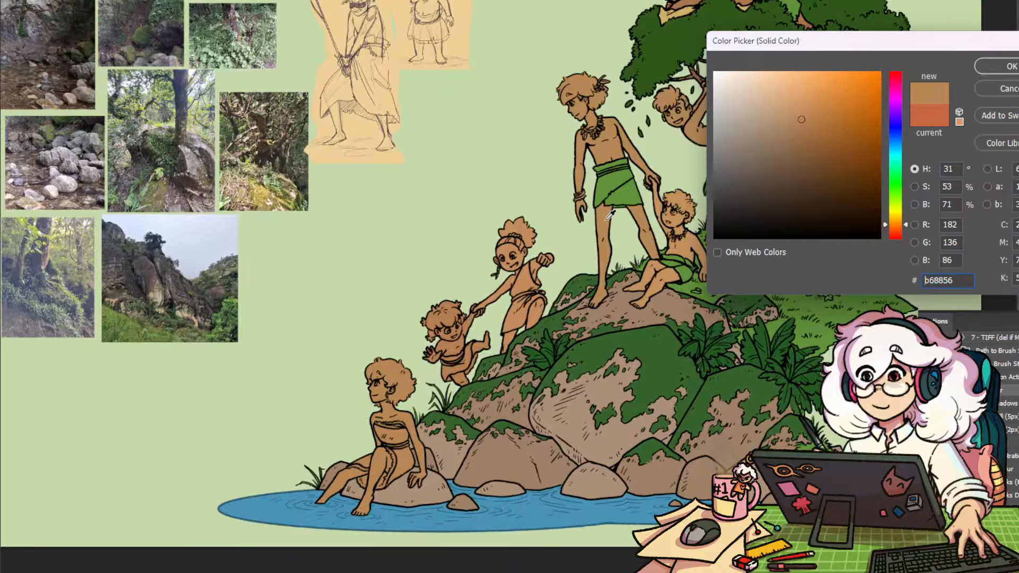
{"action": "left_click_drag", "start_coordinate": [624, 351], "coordinate": [563, 383]}
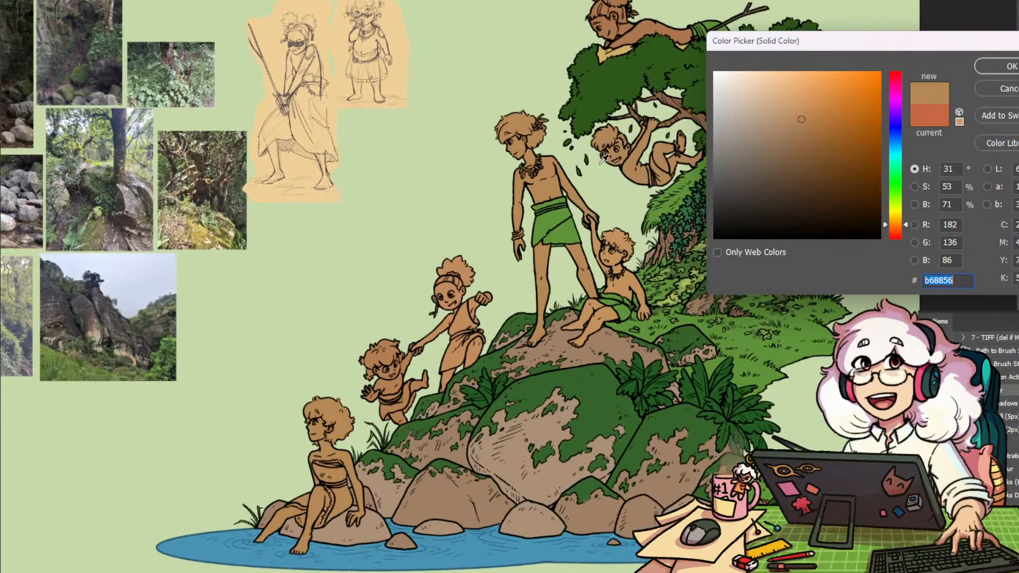
{"action": "left_click", "coordinate": [625, 282]}
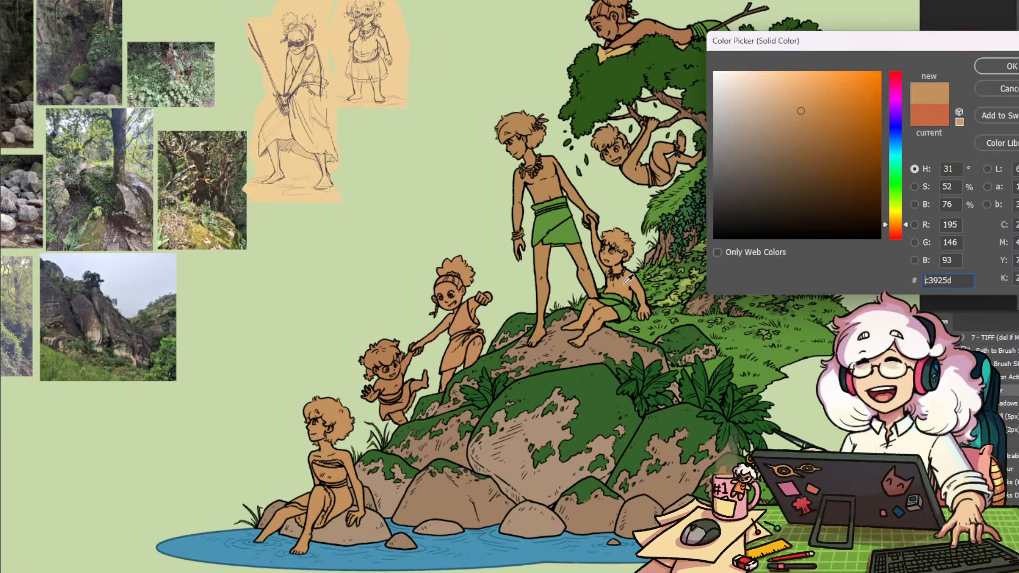
{"action": "left_click", "coordinate": [553, 183]}
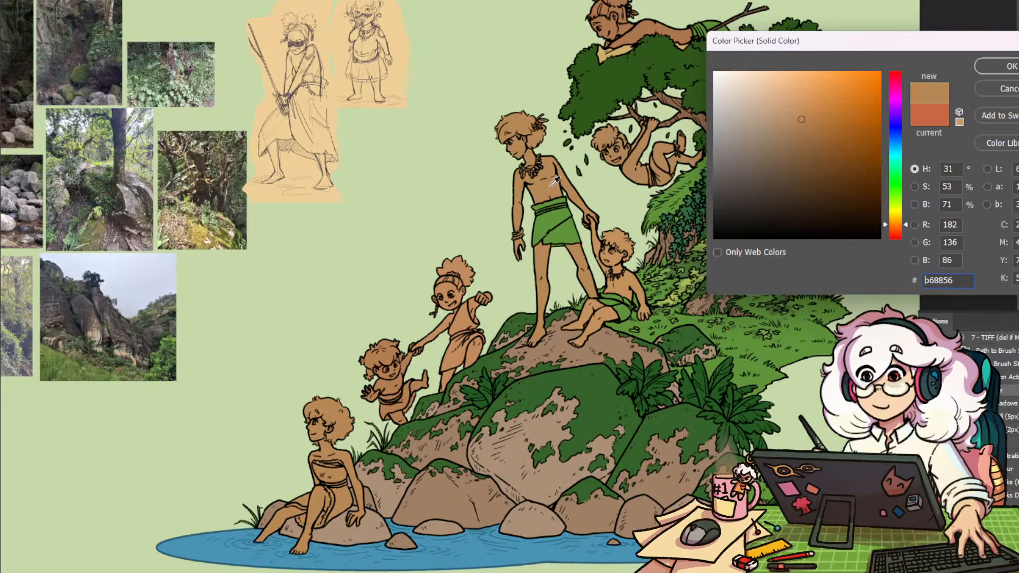
{"action": "left_click", "coordinate": [626, 282]}
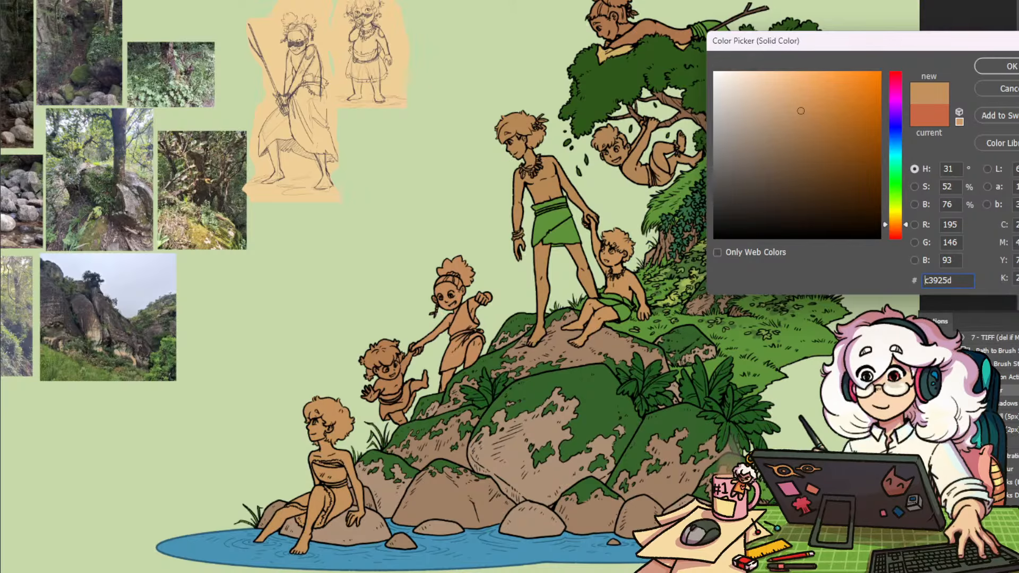
{"action": "left_click", "coordinate": [997, 65]}
Examine the skin tones of all the figures together, both at full view and close up
{"action": "scroll", "coordinate": [647, 410], "scroll_direction": "down", "scroll_amount": 5}
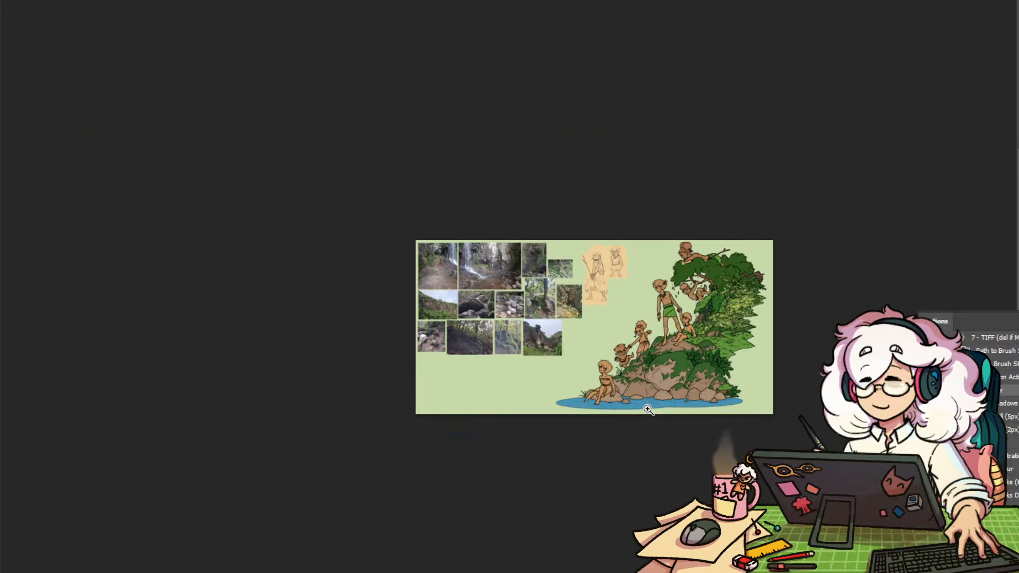
{"action": "key", "text": "ctrl+0"}
{"action": "left_click_drag", "start_coordinate": [714, 303], "coordinate": [700, 359]}
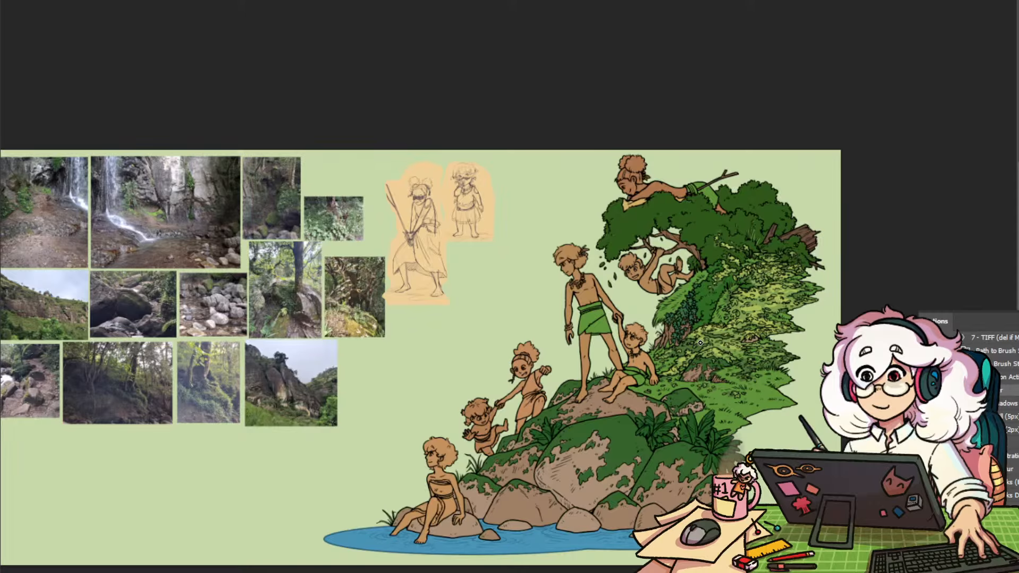
{"action": "left_click_drag", "start_coordinate": [635, 423], "coordinate": [676, 417]}
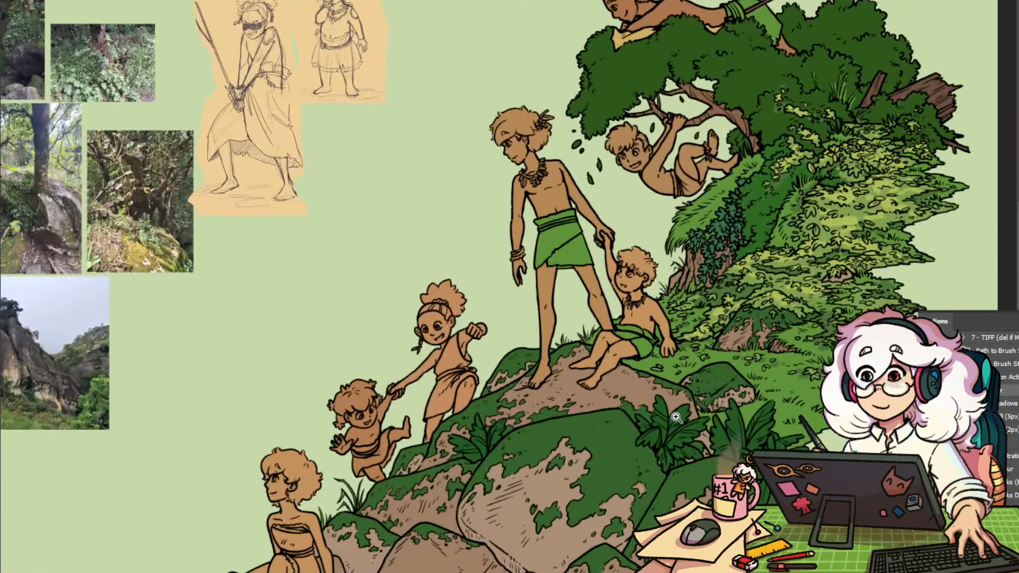
{"action": "left_click_drag", "start_coordinate": [655, 454], "coordinate": [672, 448]}
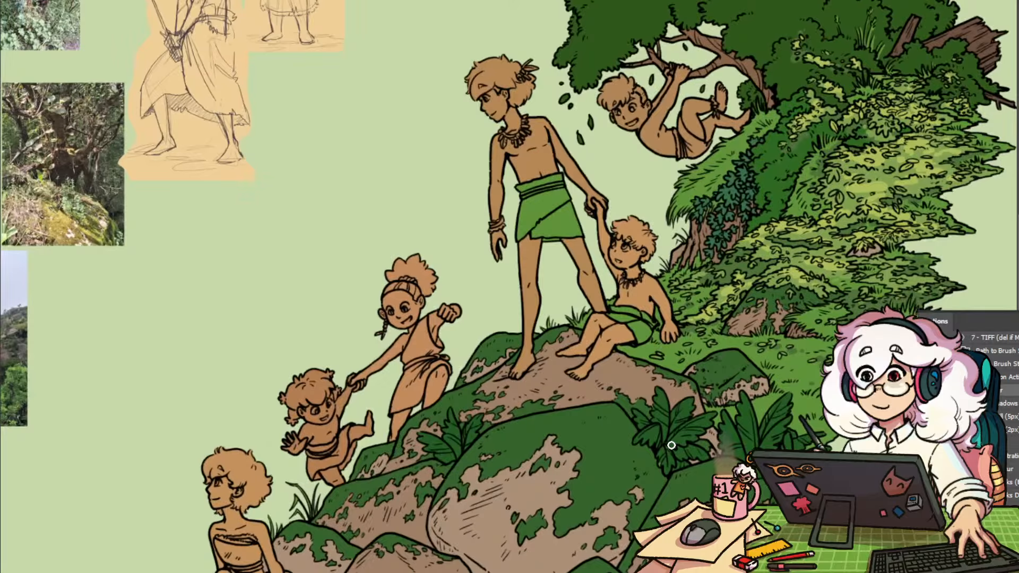
{"action": "left_click_drag", "start_coordinate": [679, 368], "coordinate": [698, 458]}
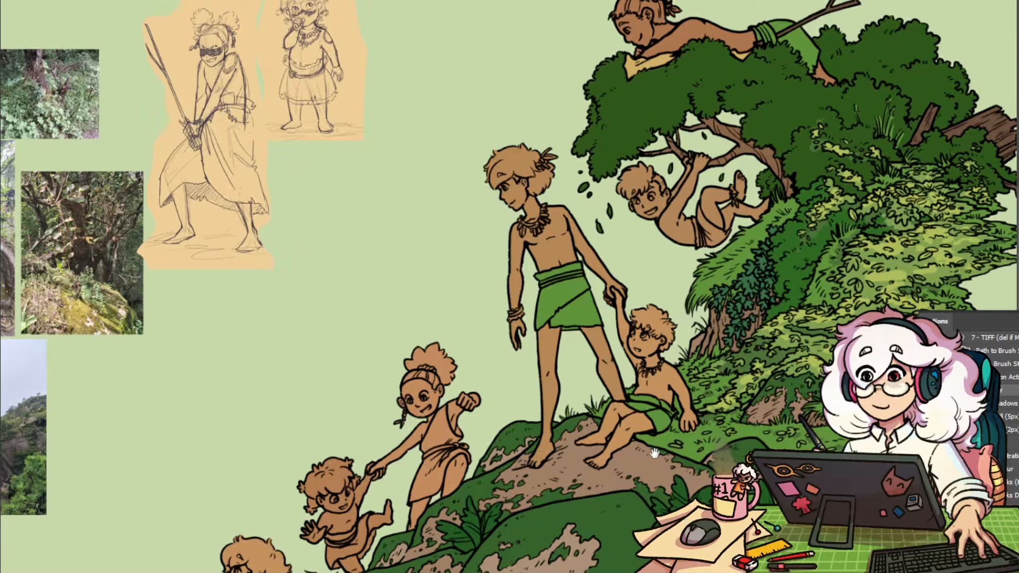
{"action": "left_click_drag", "start_coordinate": [654, 452], "coordinate": [688, 426]}
{"action": "scroll", "coordinate": [695, 419], "scroll_direction": "up", "scroll_amount": 2, "text": "alt"}
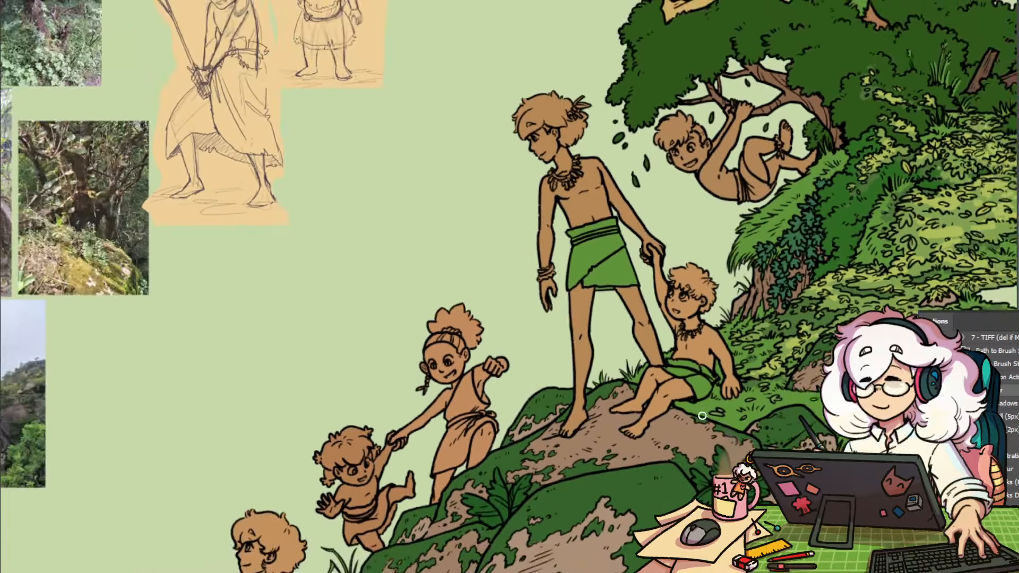
{"action": "left_click_drag", "start_coordinate": [800, 340], "coordinate": [737, 435]}
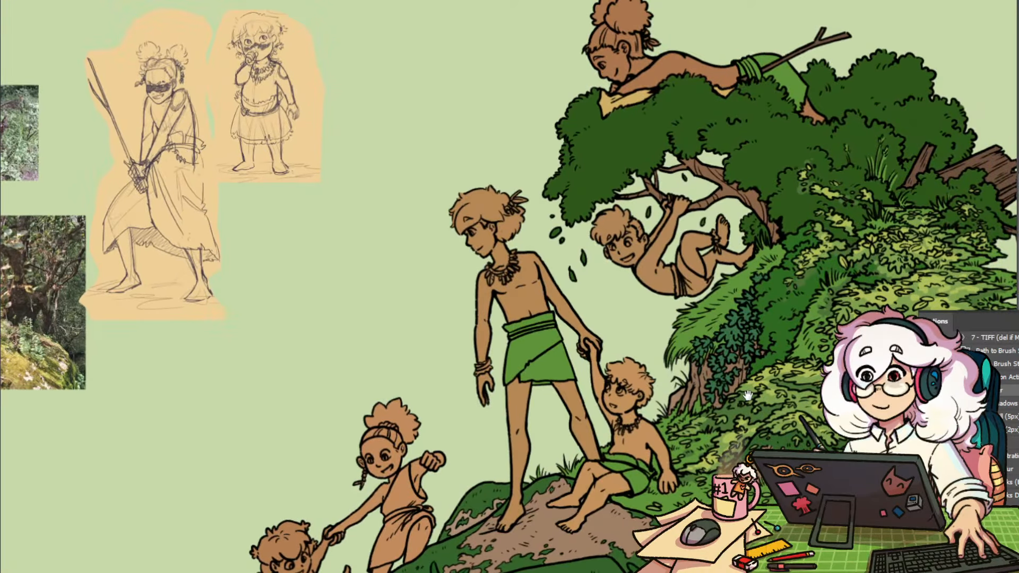
{"action": "scroll", "coordinate": [648, 455], "scroll_direction": "down", "scroll_amount": 3}
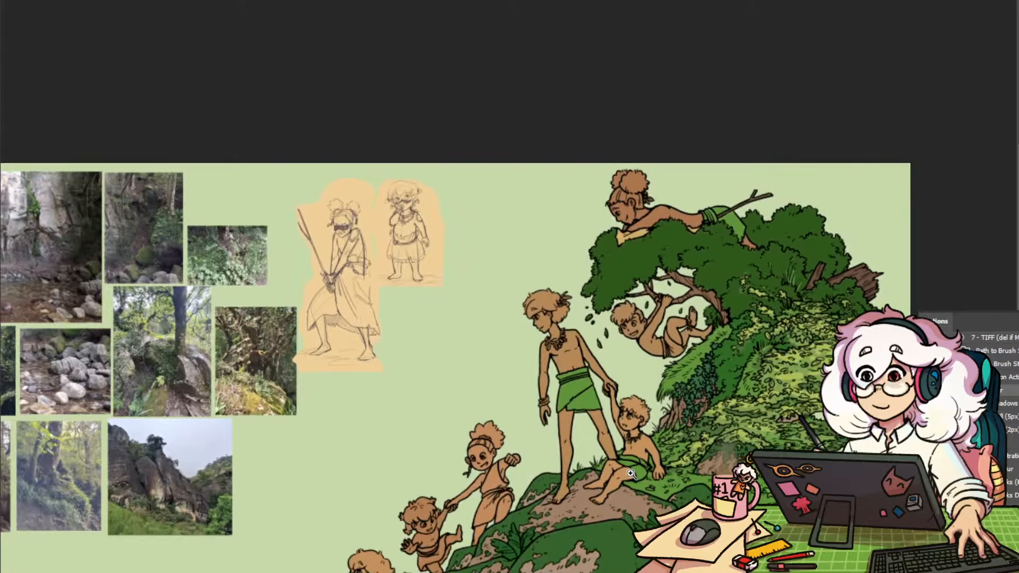
{"action": "scroll", "coordinate": [632, 470], "scroll_direction": "up", "scroll_amount": 3}
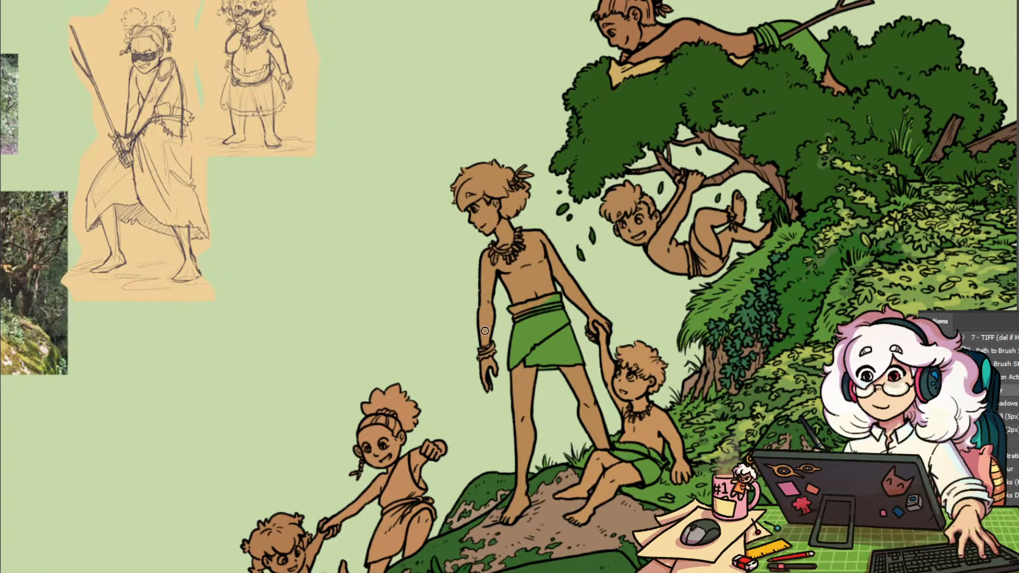
Extend the skin base over the remaining green on the standing figure's skirt and the garment of the figure lying on the tree
{"action": "mouse_move", "coordinate": [580, 282]}
{"action": "left_mouse_down"}
{"action": "mouse_move", "coordinate": [509, 368]}
{"action": "mouse_move", "coordinate": [591, 319]}
{"action": "mouse_move", "coordinate": [546, 379]}
{"action": "mouse_move", "coordinate": [582, 369]}
{"action": "left_mouse_up"}
{"action": "left_click_drag", "start_coordinate": [692, 323], "coordinate": [674, 375]}
{"action": "left_click_drag", "start_coordinate": [795, 474], "coordinate": [712, 271]}
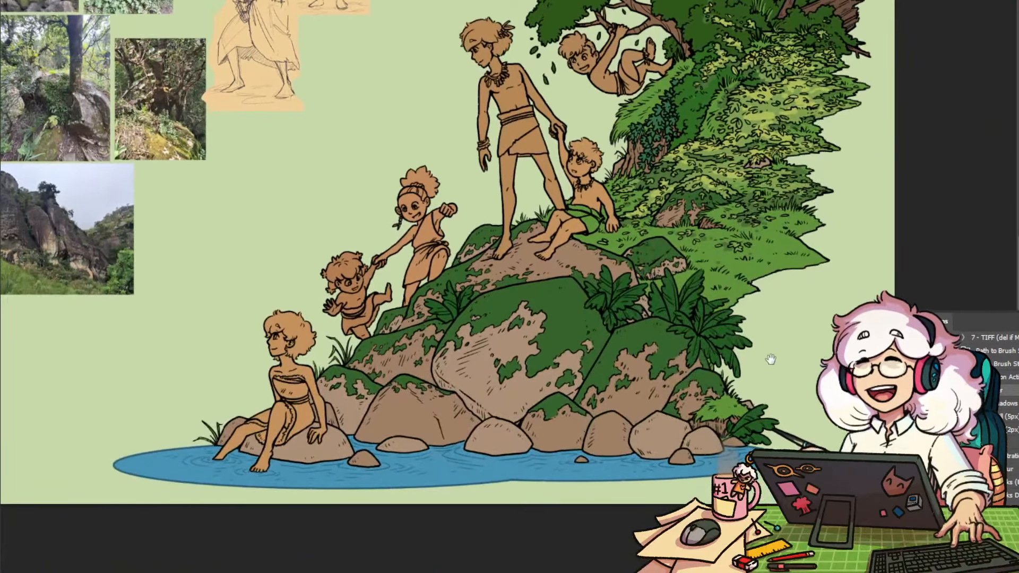
{"action": "left_click_drag", "start_coordinate": [792, 202], "coordinate": [767, 340]}
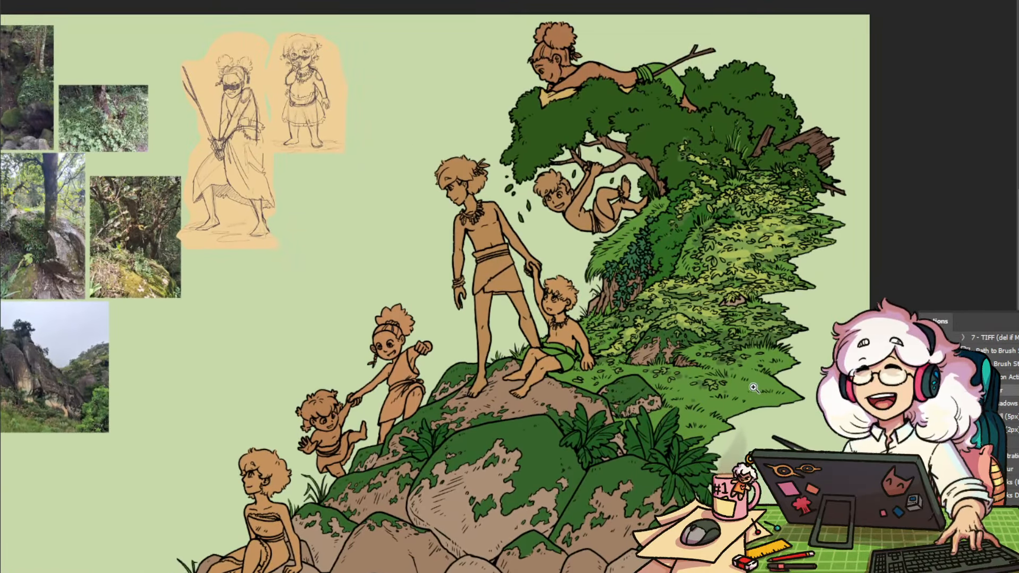
{"action": "left_click_drag", "start_coordinate": [708, 193], "coordinate": [729, 192]}
{"action": "left_click_drag", "start_coordinate": [652, 114], "coordinate": [601, 391]}
{"action": "left_click", "coordinate": [561, 314]}
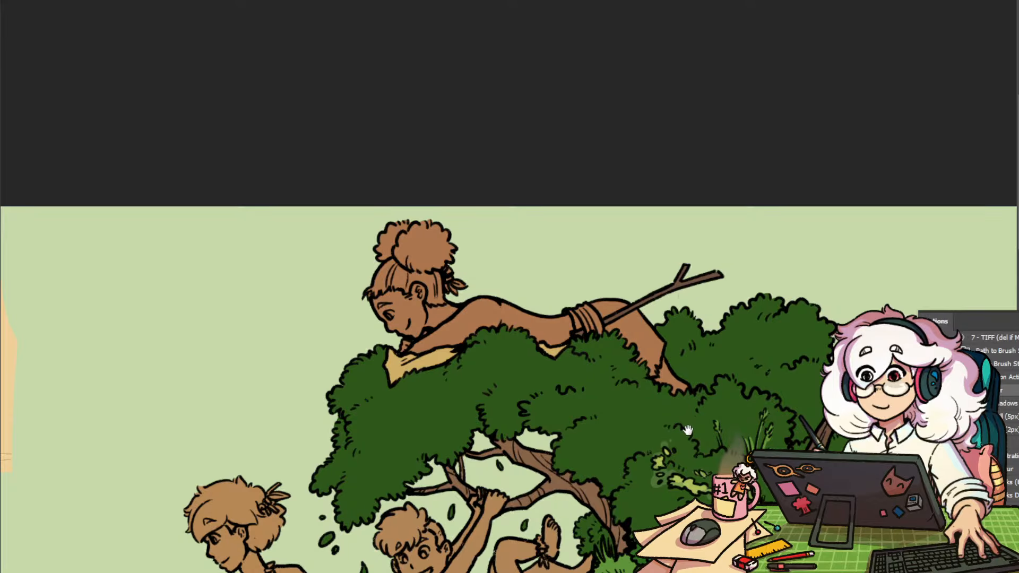
Fill the skirt of the figure lying on the tree with the same sandy yellow as the cloth beneath the chest
{"action": "left_click_drag", "start_coordinate": [687, 430], "coordinate": [699, 374]}
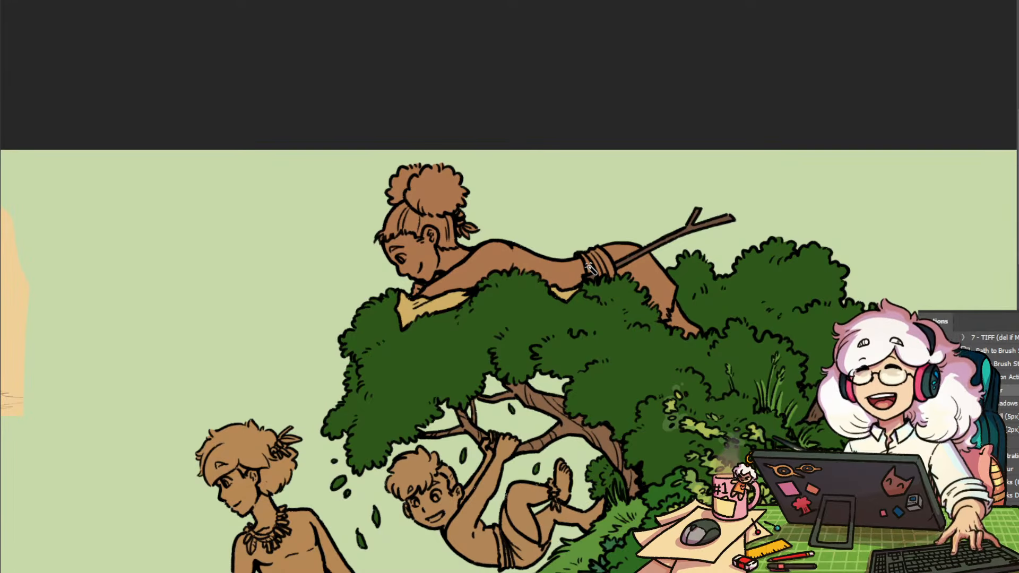
{"action": "left_click", "coordinate": [653, 281]}
{"action": "key", "text": "F5"}
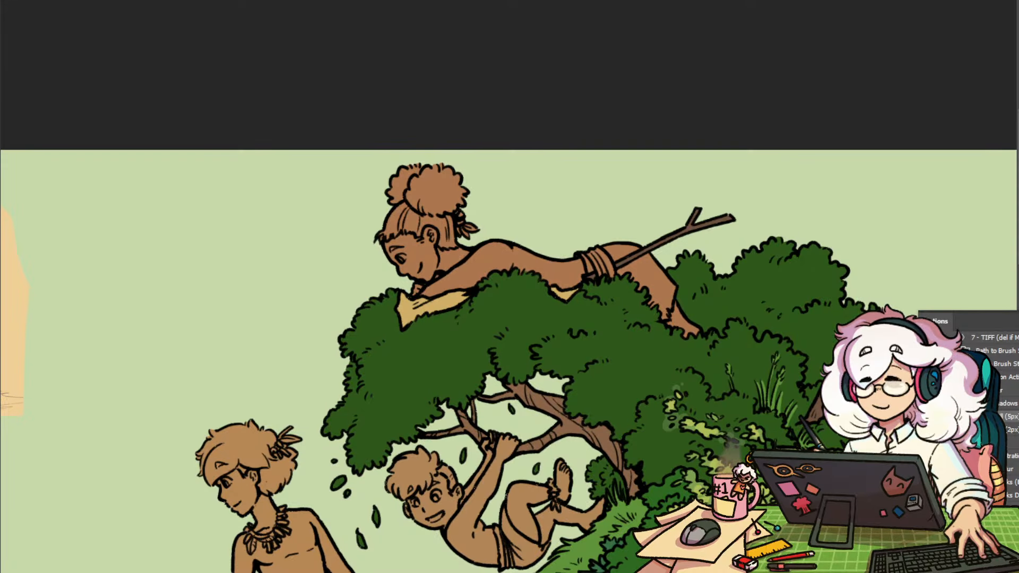
{"action": "left_click", "coordinate": [574, 293]}
{"action": "left_click_drag", "start_coordinate": [638, 362], "coordinate": [523, 371]}
{"action": "key", "text": "Return"}
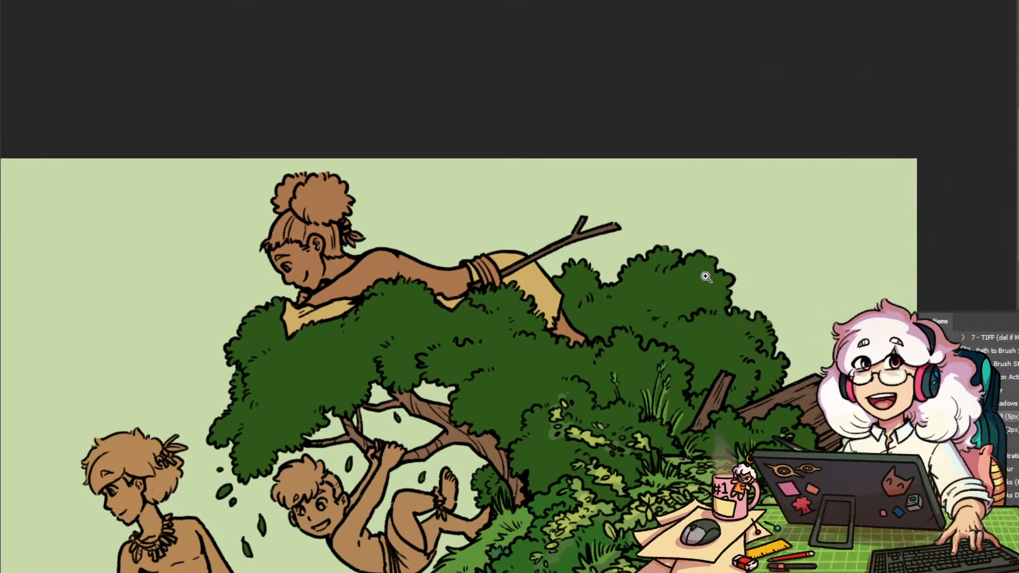
Darken the fill of the tree-lying figure's skirt to the ochre ab8940
{"action": "left_click_drag", "start_coordinate": [706, 278], "coordinate": [666, 282]}
{"action": "left_click_drag", "start_coordinate": [514, 310], "coordinate": [562, 302]}
{"action": "left_click", "coordinate": [571, 302], "text": "alt"}
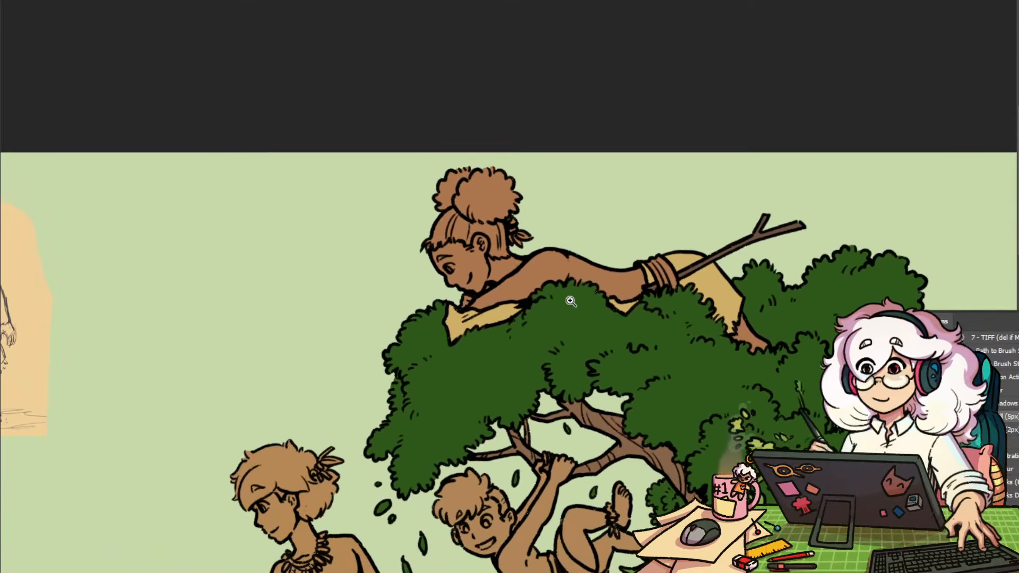
{"action": "left_click", "coordinate": [571, 301], "text": "alt"}
{"action": "left_click_drag", "start_coordinate": [613, 397], "coordinate": [582, 413]}
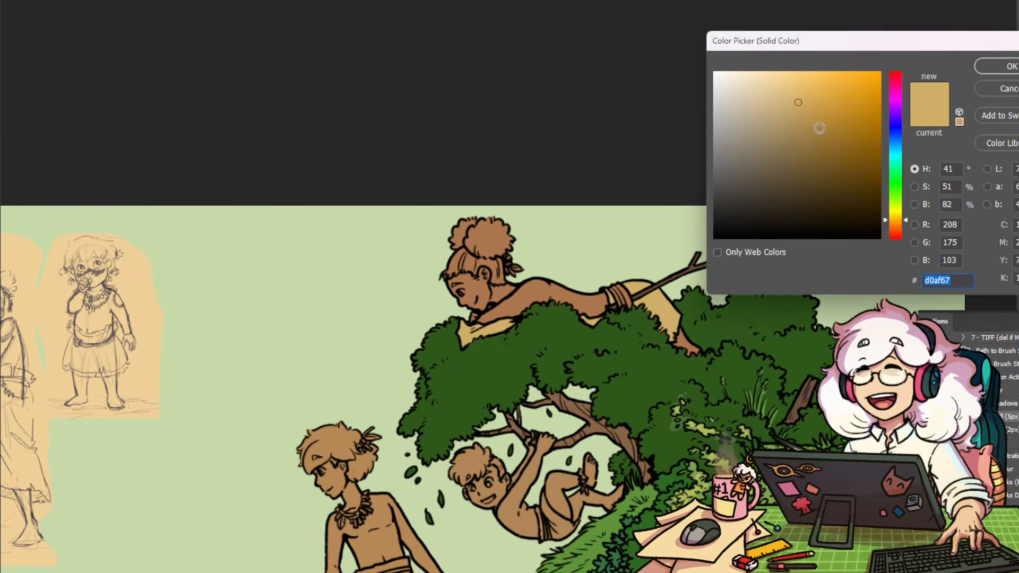
{"action": "left_click", "coordinate": [817, 126]}
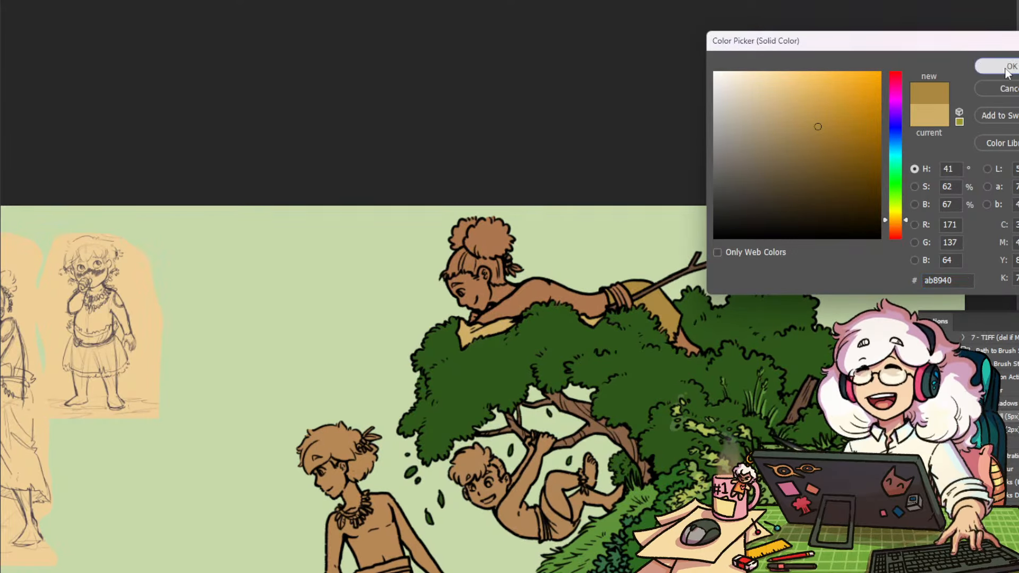
{"action": "key", "text": "Return"}
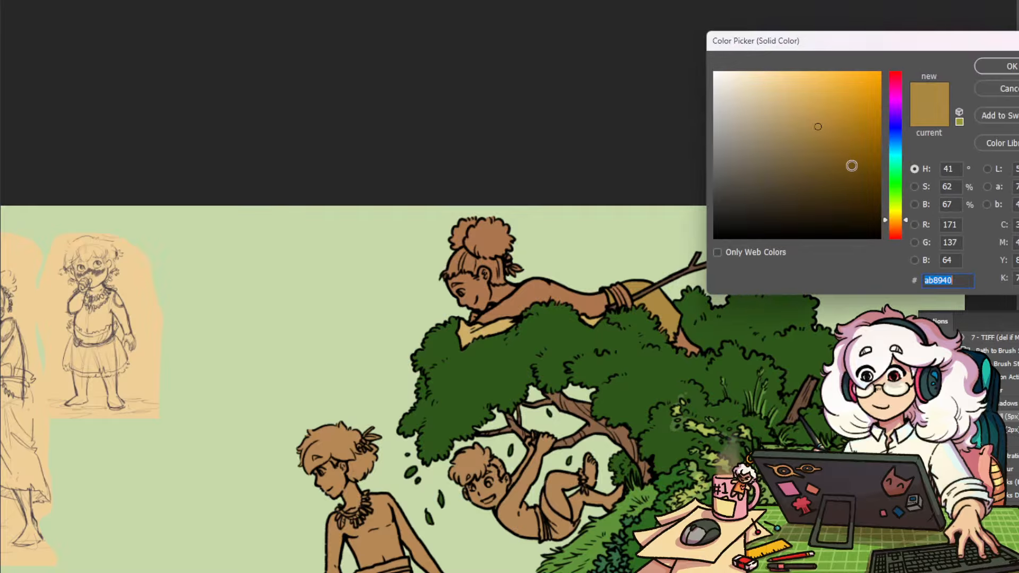
Try more saturated, redder and greener variants of the skirt color, such as ae8733, ae7633 and a79542
{"action": "left_click", "coordinate": [832, 124]}
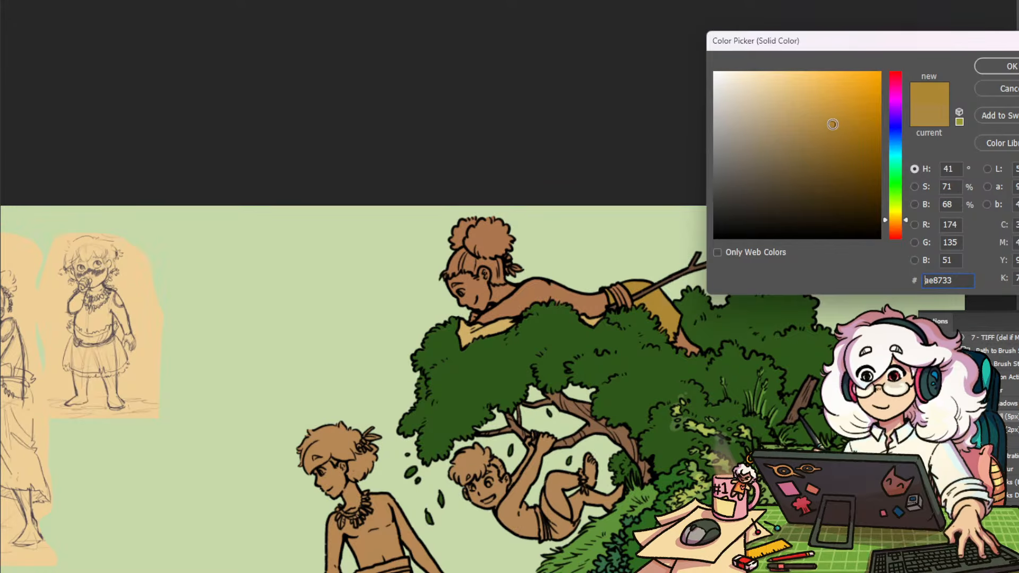
{"action": "left_click", "coordinate": [898, 223]}
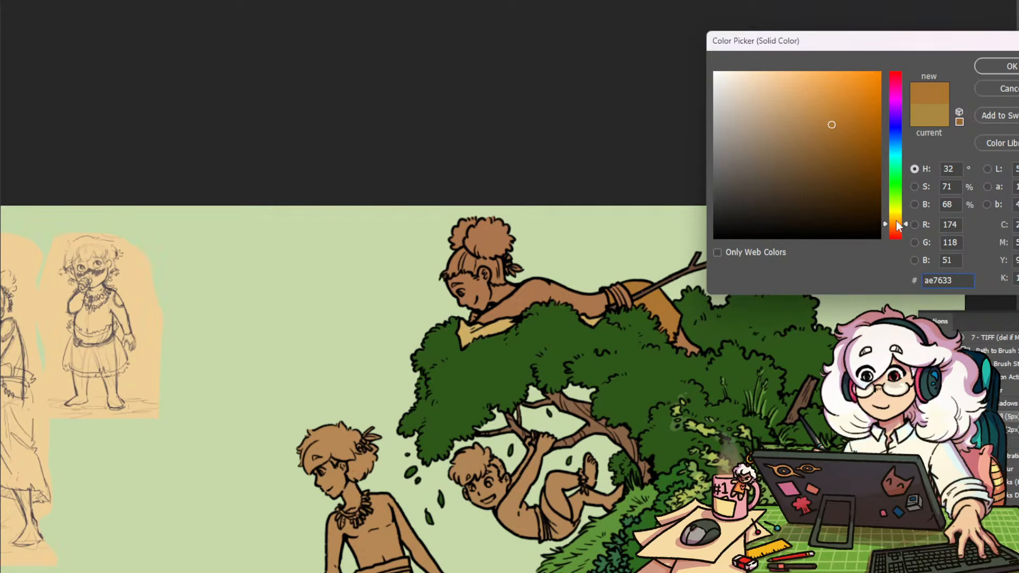
{"action": "left_click", "coordinate": [897, 216]}
{"action": "left_click", "coordinate": [815, 129]}
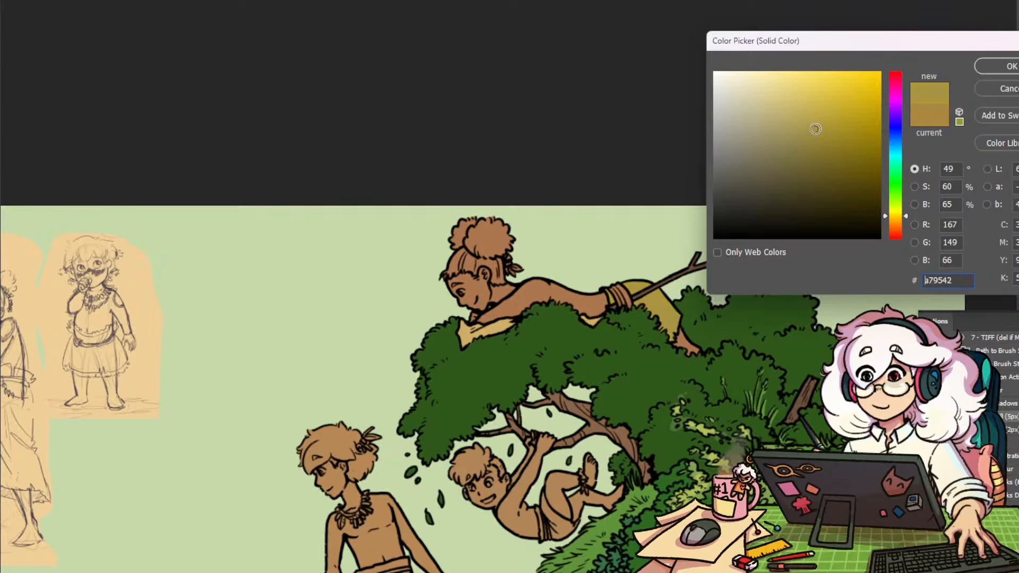
{"action": "left_click", "coordinate": [897, 219]}
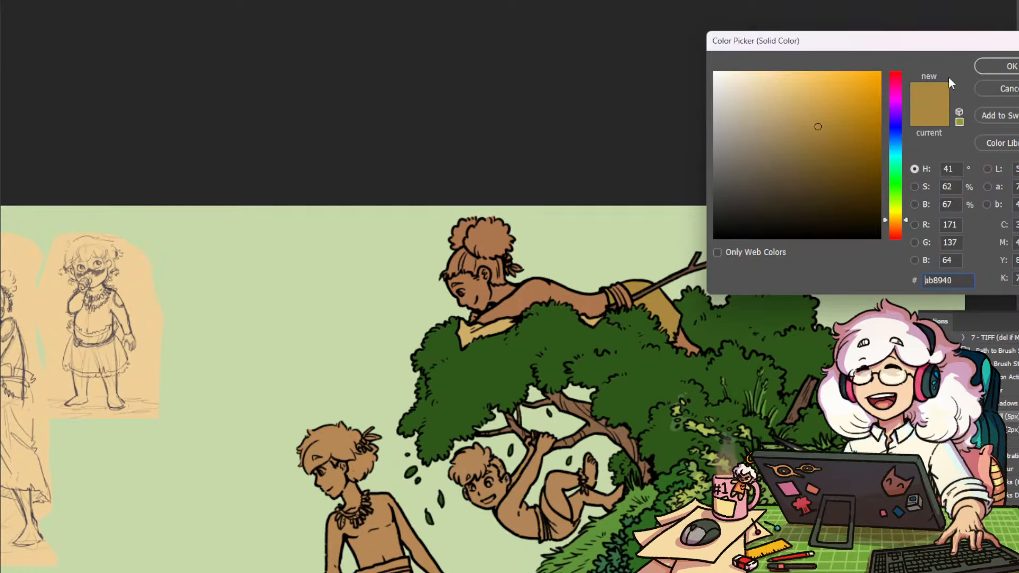
Set the skirt of the figure lying on the tree to the lighter ochre bf9846
{"action": "left_click", "coordinate": [816, 123]}
{"action": "left_click", "coordinate": [817, 117]}
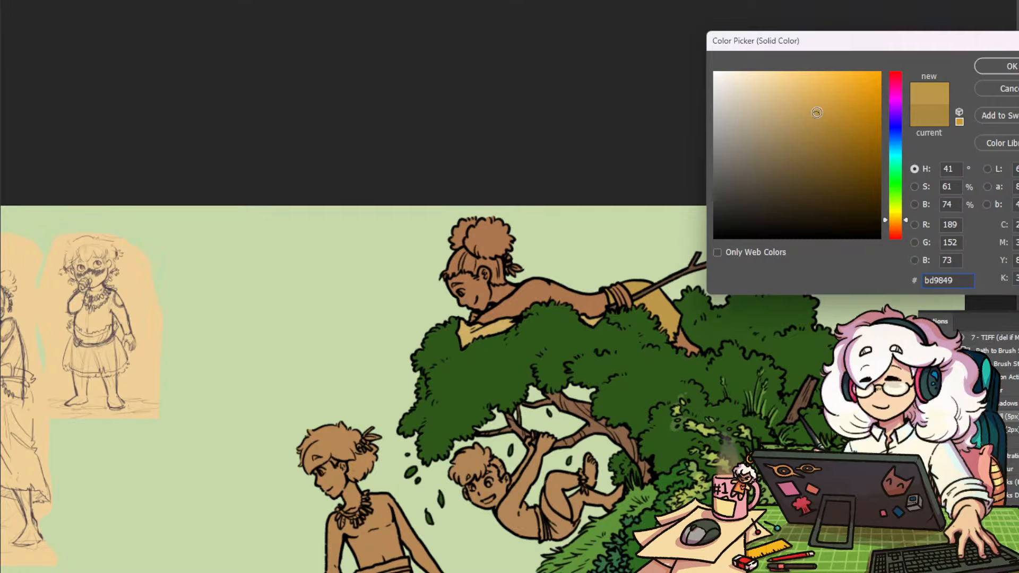
{"action": "left_click_drag", "start_coordinate": [817, 113], "coordinate": [813, 115]}
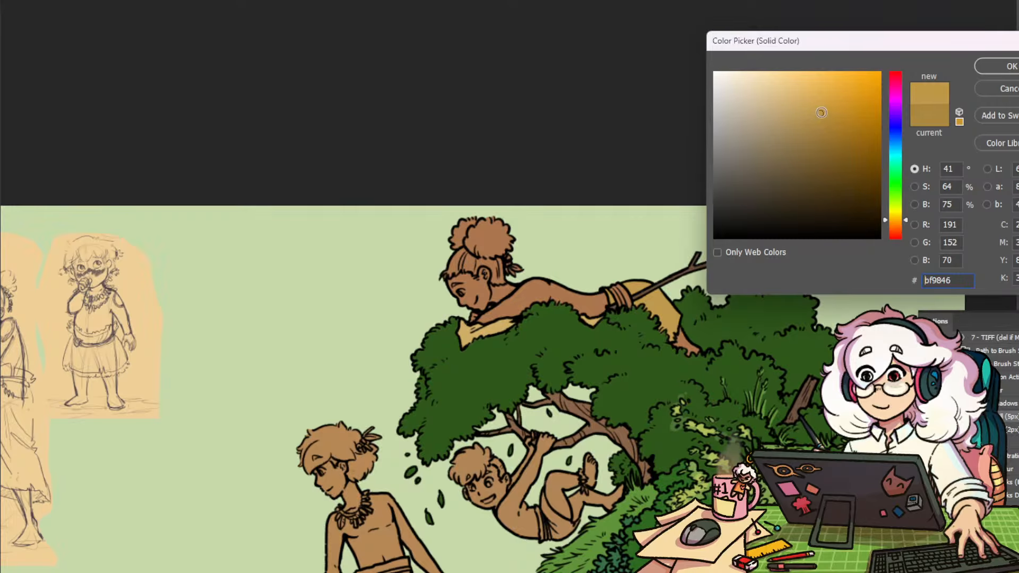
{"action": "left_click", "coordinate": [999, 66]}
Color the armband and hair tie details of the figure lying on the tree with the skirt's ochre
{"action": "left_click", "coordinate": [610, 292]}
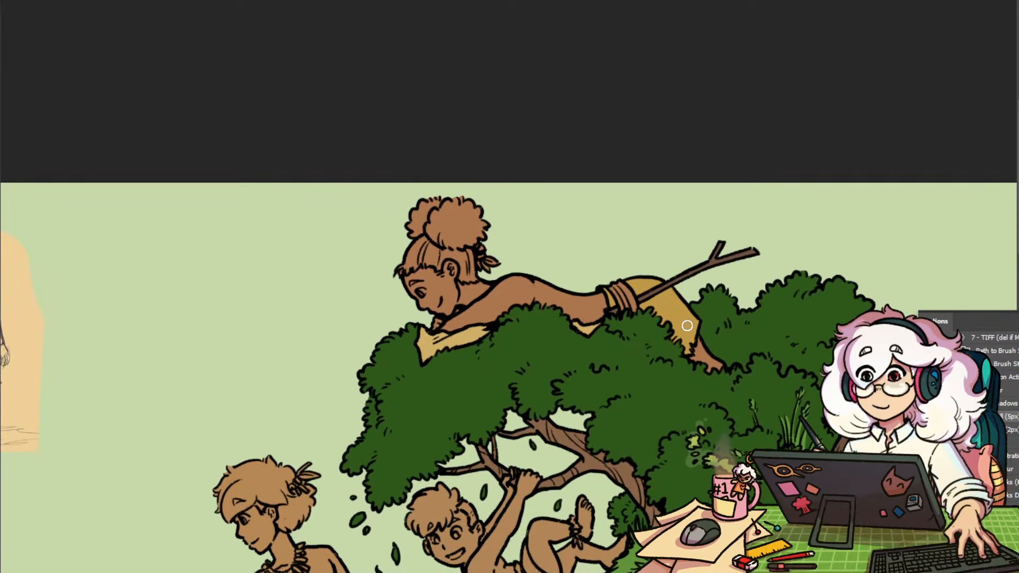
{"action": "left_click", "coordinate": [490, 252]}
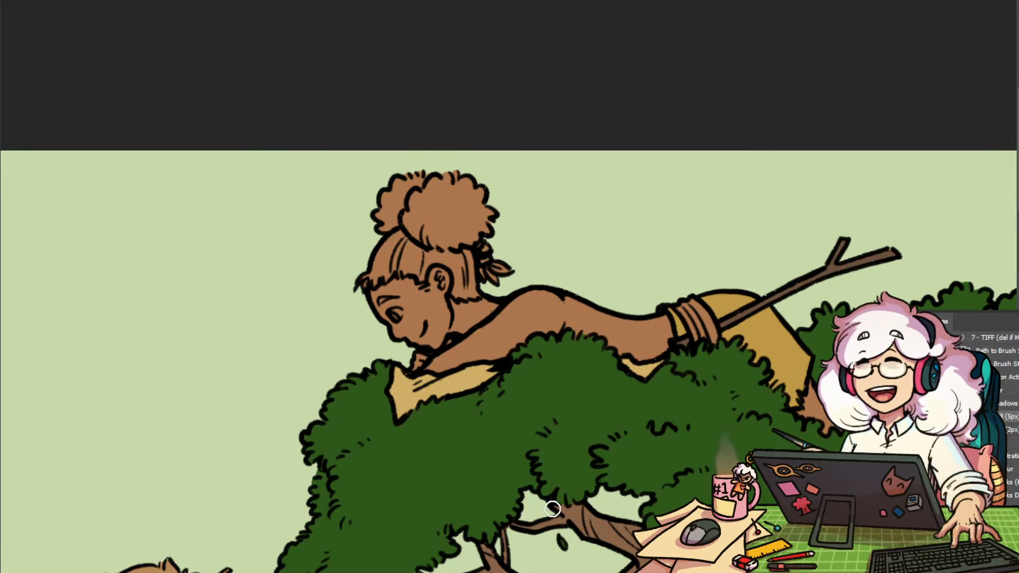
{"action": "left_click_drag", "start_coordinate": [488, 251], "coordinate": [510, 288]}
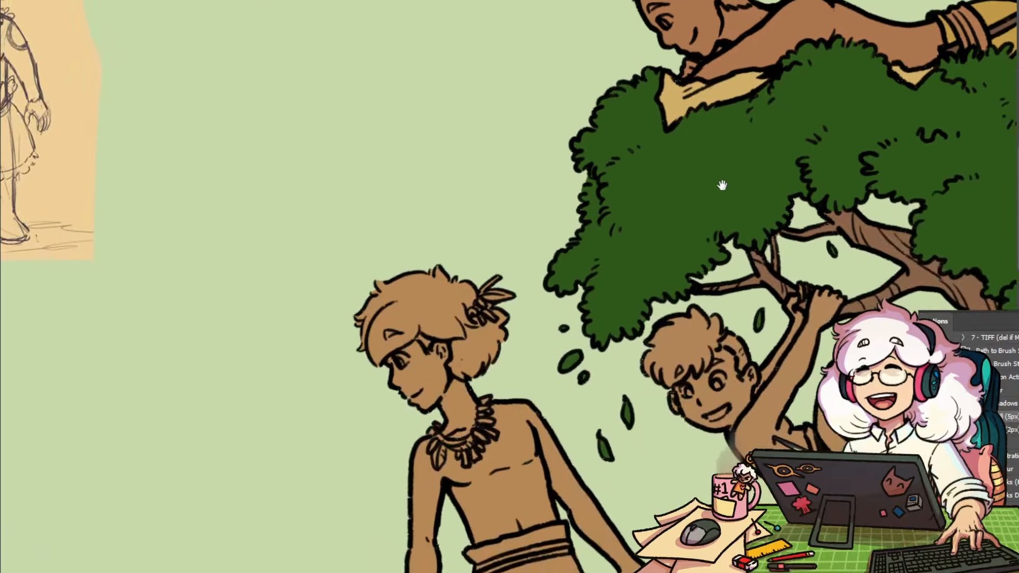
Add the same ochre to the hanging boy's anklet and the standing figure's necklace
{"action": "scroll", "coordinate": [584, 419], "scroll_direction": "down", "scroll_amount": 5}
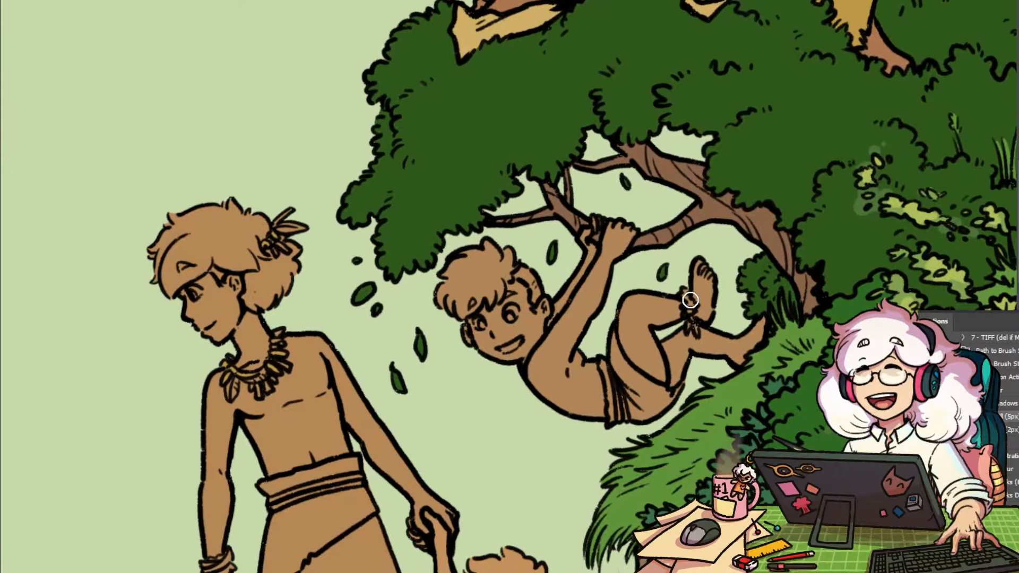
{"action": "left_click_drag", "start_coordinate": [701, 280], "coordinate": [722, 176]}
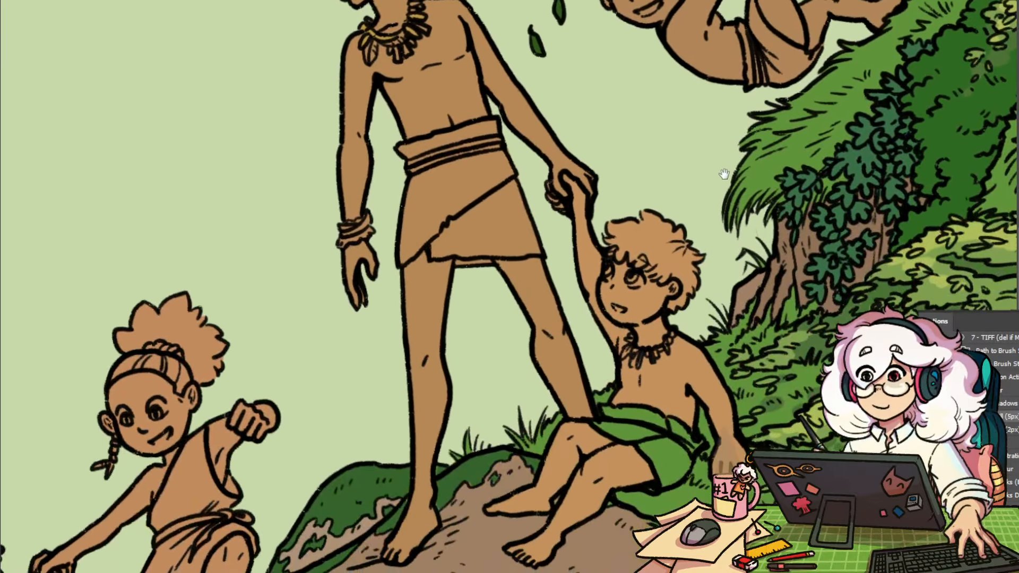
{"action": "mouse_move", "coordinate": [681, 431]}
{"action": "left_mouse_down"}
{"action": "mouse_move", "coordinate": [632, 428]}
{"action": "mouse_move", "coordinate": [702, 427]}
{"action": "mouse_move", "coordinate": [668, 436]}
{"action": "mouse_move", "coordinate": [632, 467]}
{"action": "mouse_move", "coordinate": [694, 486]}
{"action": "left_mouse_up"}
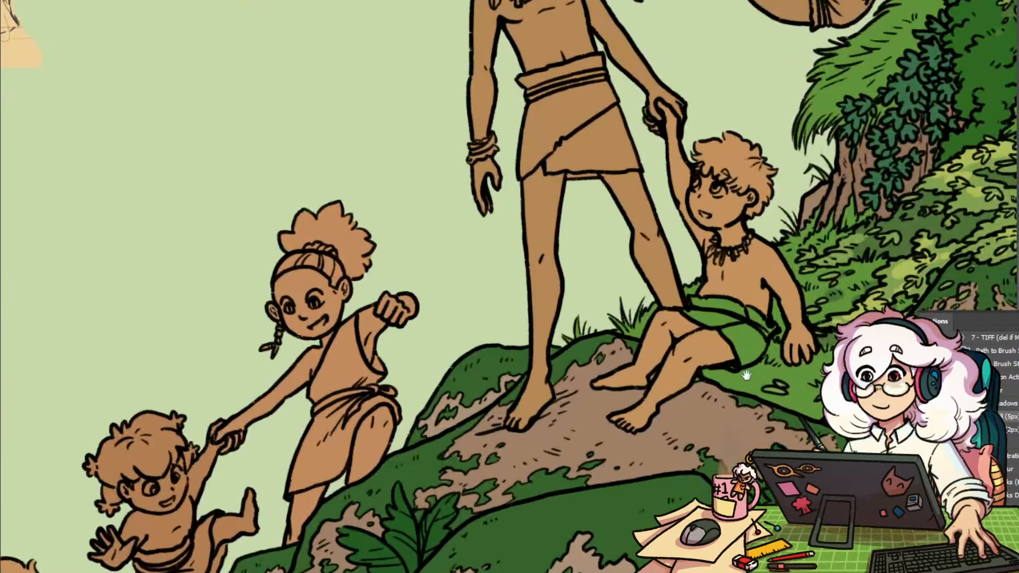
Add ochre touches to the seated child's necklace and color the waist sash of the girl reaching down the rocks
{"action": "left_click_drag", "start_coordinate": [745, 376], "coordinate": [583, 484]}
{"action": "left_click_drag", "start_coordinate": [562, 357], "coordinate": [587, 358]}
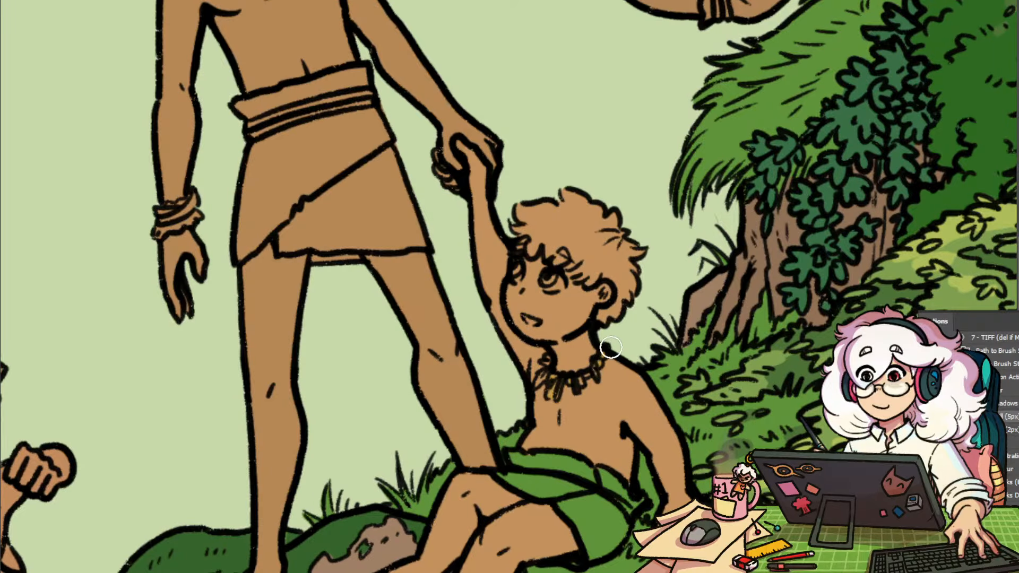
{"action": "left_click_drag", "start_coordinate": [608, 349], "coordinate": [586, 350]}
{"action": "left_click_drag", "start_coordinate": [530, 475], "coordinate": [940, 257]}
{"action": "mouse_move", "coordinate": [556, 329]}
{"action": "left_mouse_down"}
{"action": "mouse_move", "coordinate": [572, 318]}
{"action": "mouse_move", "coordinate": [481, 343]}
{"action": "mouse_move", "coordinate": [594, 314]}
{"action": "mouse_move", "coordinate": [571, 340]}
{"action": "left_mouse_up"}
{"action": "left_click_drag", "start_coordinate": [570, 354], "coordinate": [592, 490]}
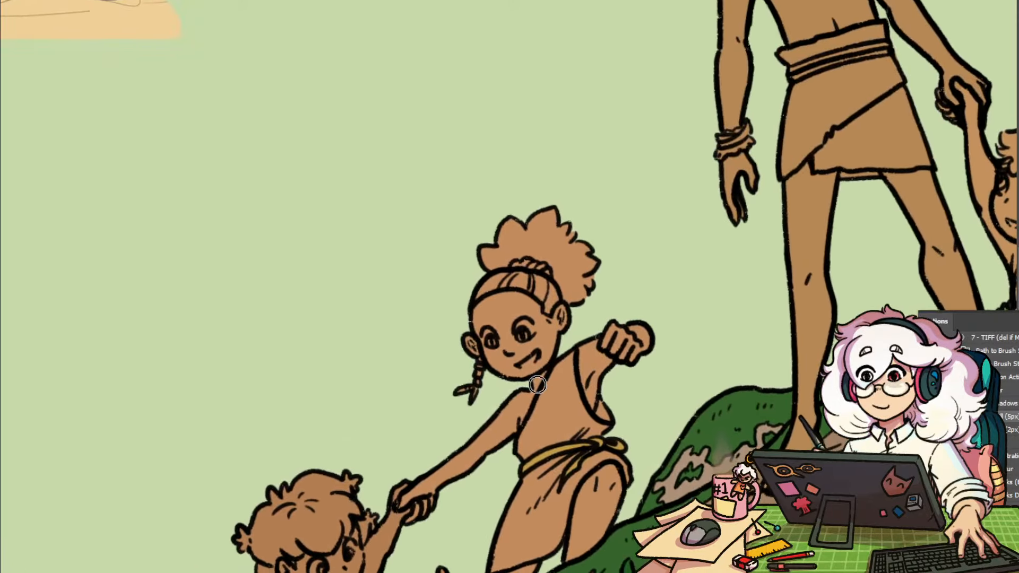
Fill the toddler's wrap, including its waistband and back fold, with the same ochre
{"action": "left_click_drag", "start_coordinate": [478, 527], "coordinate": [668, 292]}
{"action": "left_click_drag", "start_coordinate": [526, 461], "coordinate": [504, 386]}
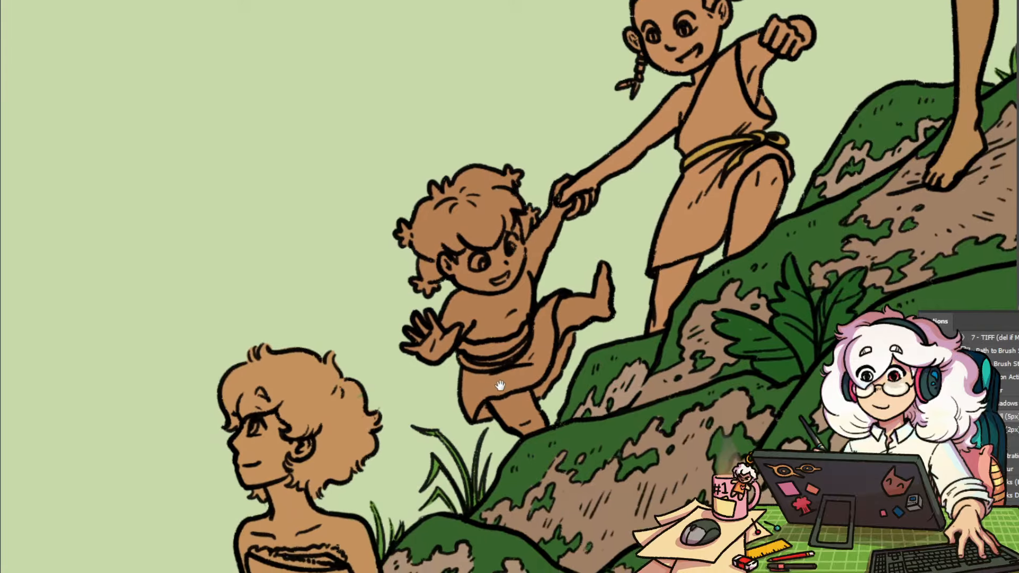
{"action": "key", "text": "g"}
{"action": "left_click", "coordinate": [511, 342]}
{"action": "left_click", "coordinate": [546, 341]}
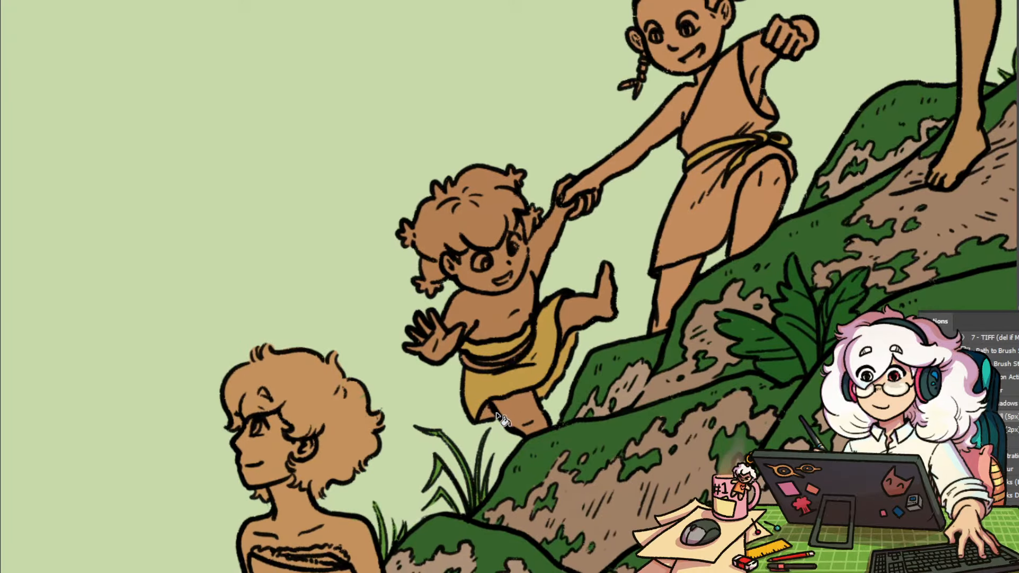
{"action": "left_click_drag", "start_coordinate": [685, 248], "coordinate": [667, 197]}
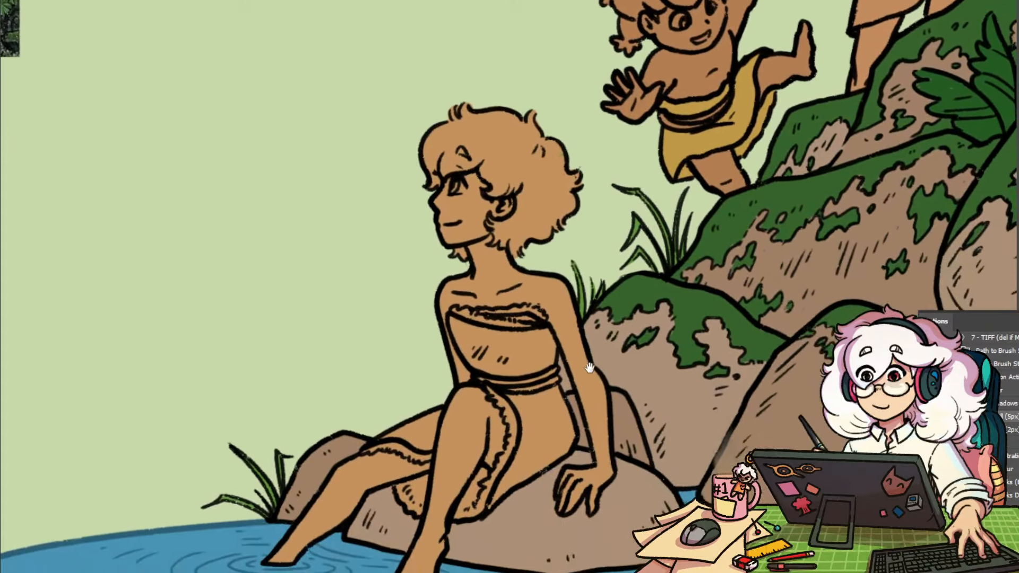
Fill the shorts of the boy hanging from the branch with dark brown
{"action": "scroll", "coordinate": [653, 344], "scroll_direction": "down", "scroll_amount": 3}
{"action": "left_click_drag", "start_coordinate": [716, 277], "coordinate": [416, 546]}
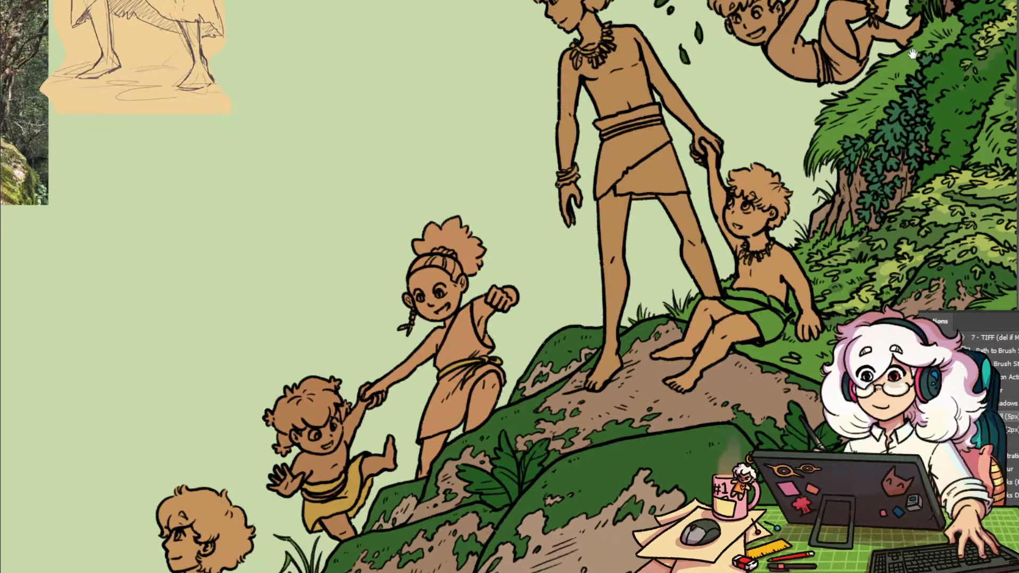
{"action": "left_click_drag", "start_coordinate": [912, 53], "coordinate": [625, 499]}
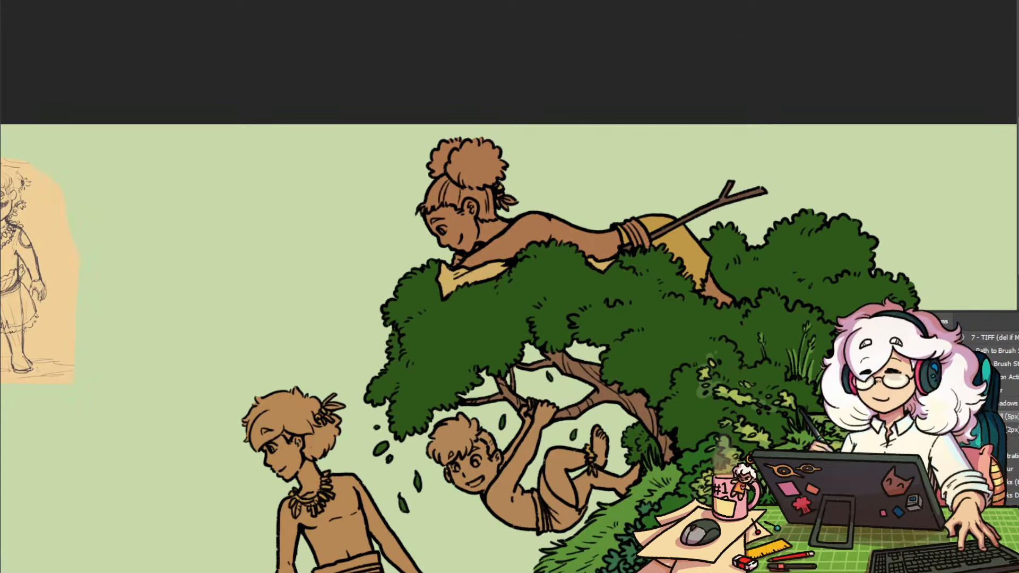
{"action": "scroll", "coordinate": [509, 185], "scroll_direction": "up", "scroll_amount": 2}
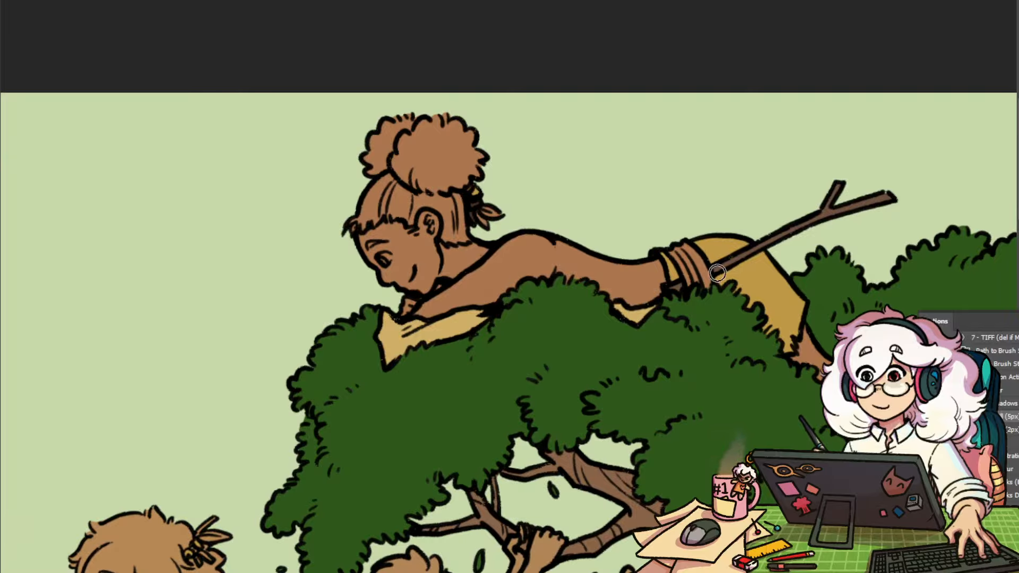
{"action": "left_click_drag", "start_coordinate": [569, 505], "coordinate": [583, 218]}
{"action": "left_click_drag", "start_coordinate": [549, 376], "coordinate": [593, 368]}
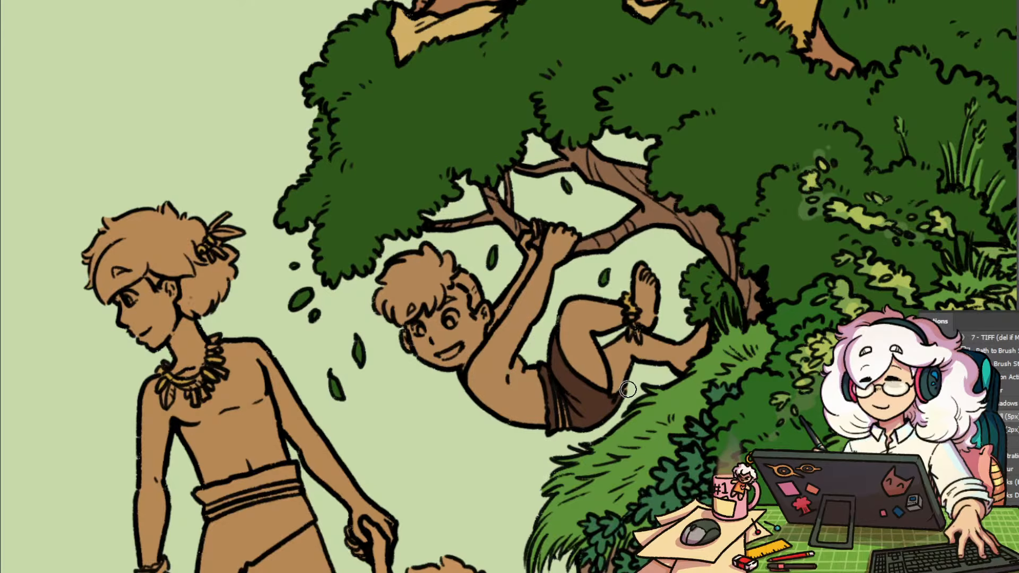
Add the dark brown to the seated child's necklace and the hair tie of the girl holding the toddler's hand
{"action": "left_click_drag", "start_coordinate": [447, 454], "coordinate": [553, 506]}
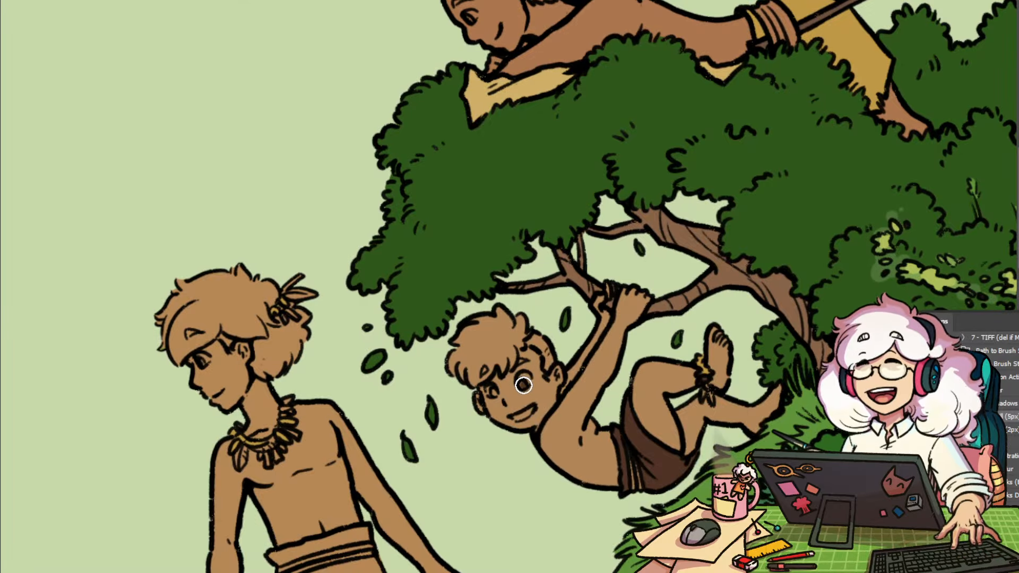
{"action": "left_click_drag", "start_coordinate": [430, 513], "coordinate": [674, 529]}
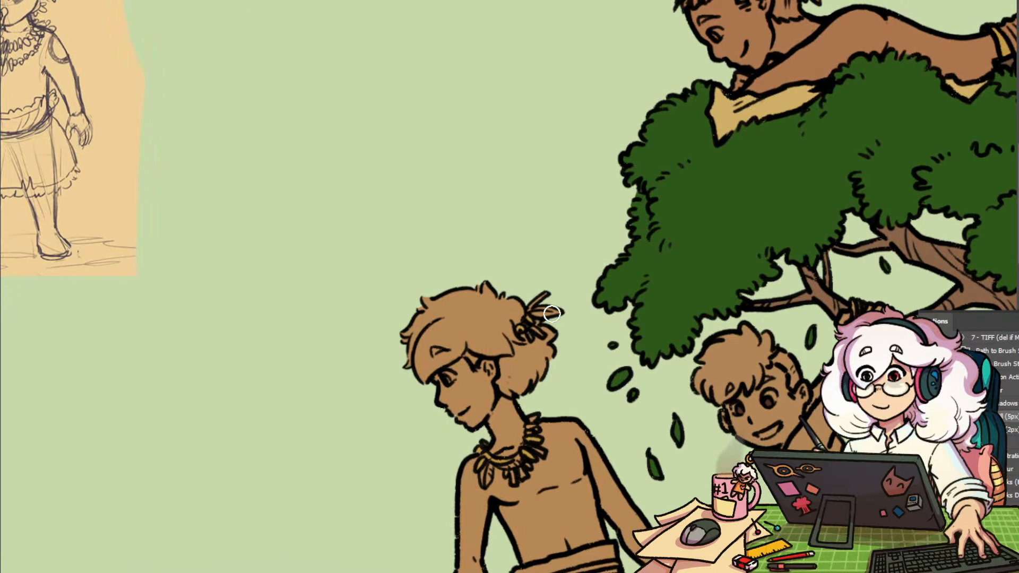
{"action": "left_click_drag", "start_coordinate": [592, 489], "coordinate": [572, 152]}
{"action": "left_click_drag", "start_coordinate": [743, 413], "coordinate": [577, 388]}
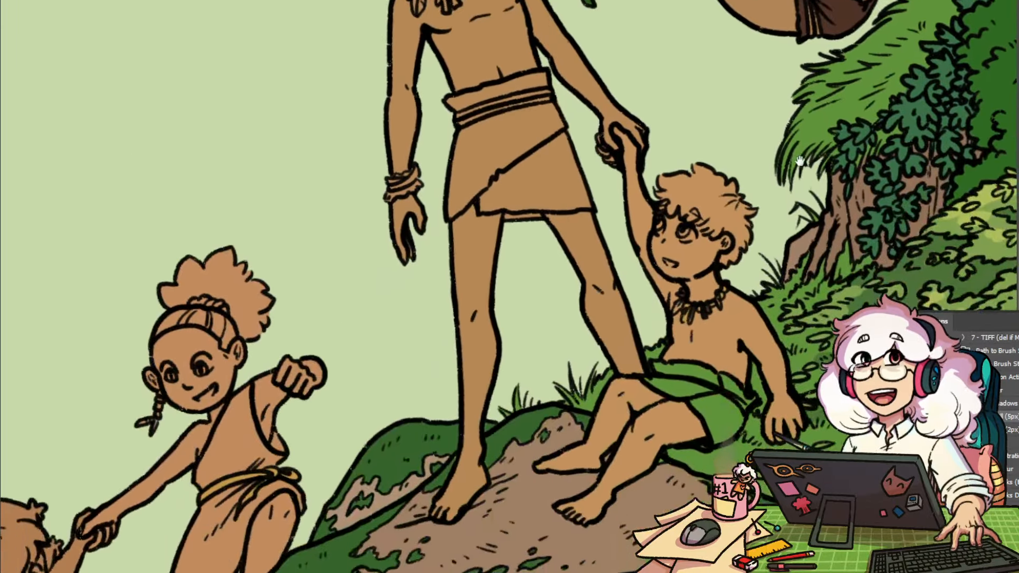
{"action": "left_click_drag", "start_coordinate": [723, 287], "coordinate": [655, 277]}
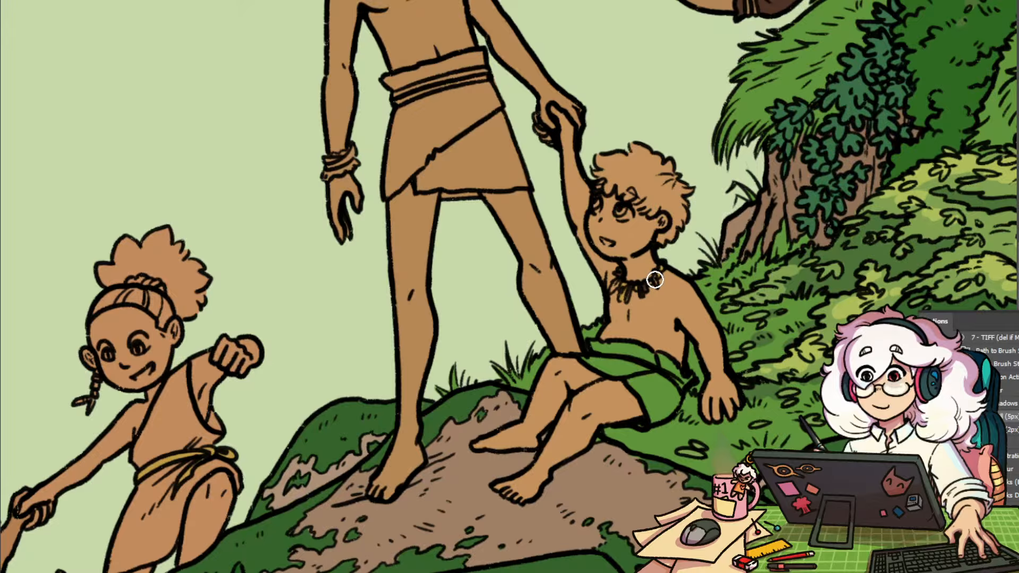
{"action": "left_click_drag", "start_coordinate": [144, 282], "coordinate": [558, 205]}
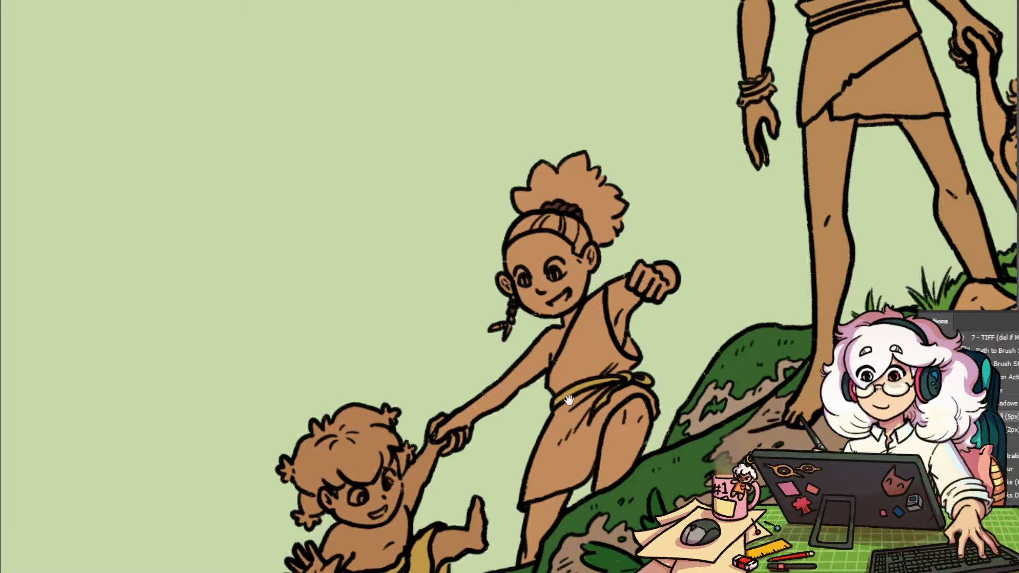
{"action": "left_click_drag", "start_coordinate": [568, 400], "coordinate": [617, 288]}
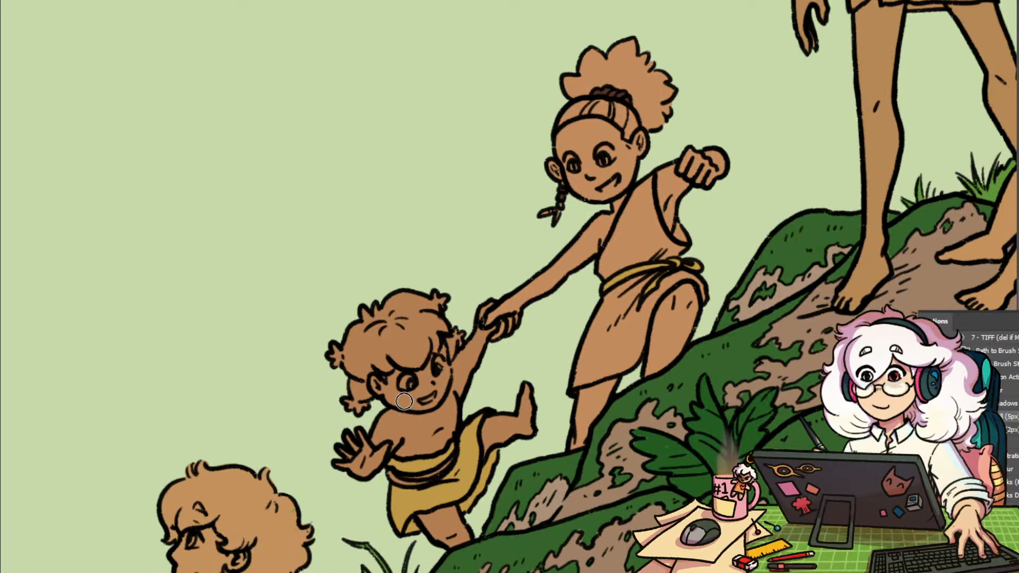
Fill the waterside figure's top and skirt with dark brown, leaving the ruffled trim and belt uncolored
{"action": "left_click_drag", "start_coordinate": [406, 567], "coordinate": [582, 239]}
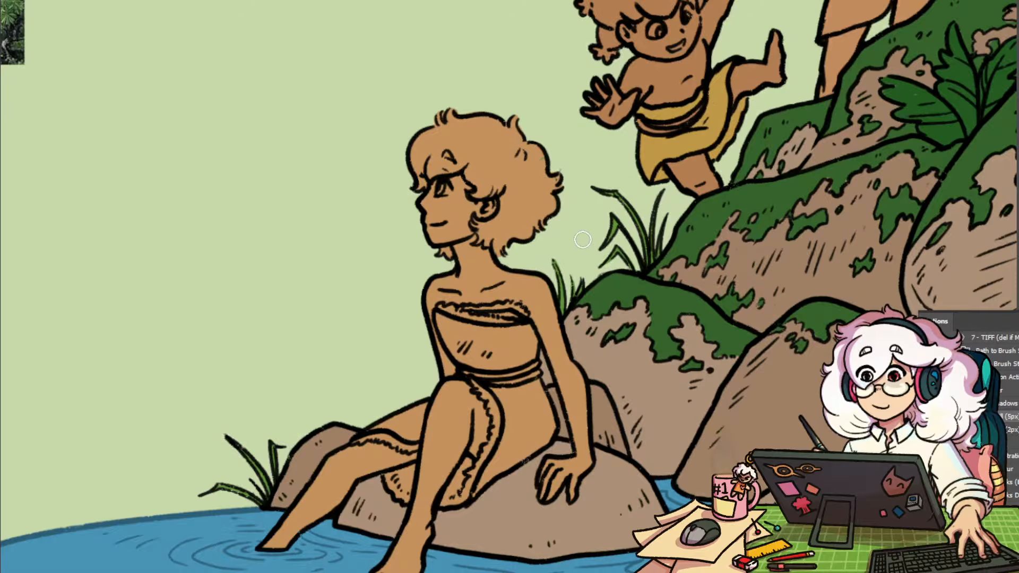
{"action": "left_click_drag", "start_coordinate": [557, 307], "coordinate": [486, 361]}
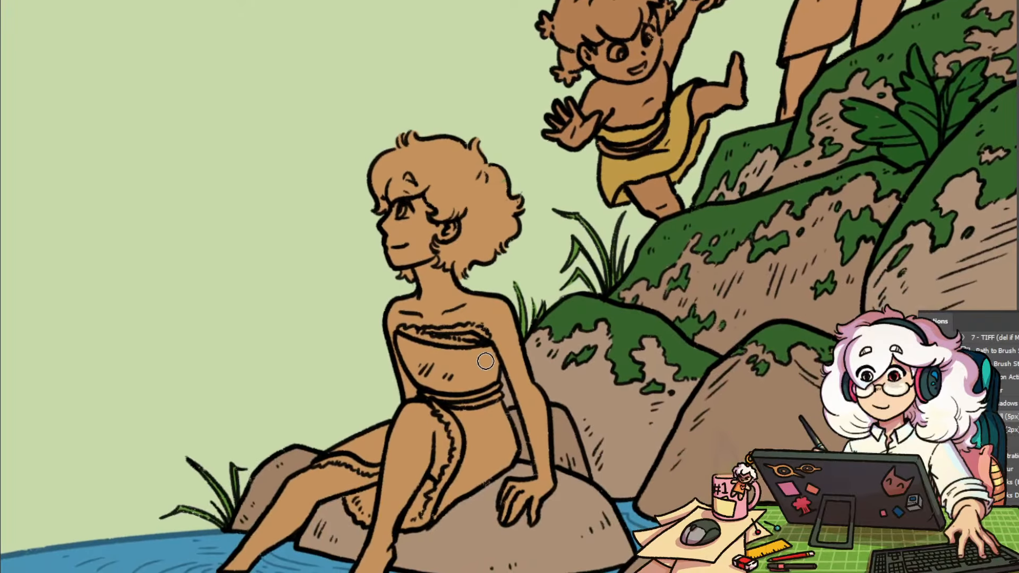
{"action": "left_click", "coordinate": [487, 361]}
{"action": "left_click", "coordinate": [480, 404]}
{"action": "left_click", "coordinate": [383, 455]}
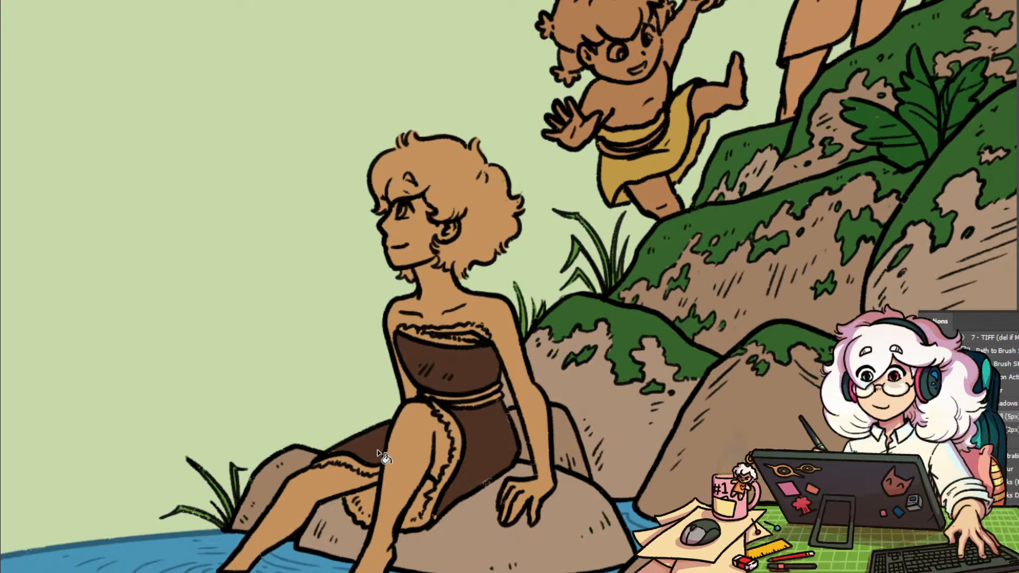
{"action": "left_click_drag", "start_coordinate": [393, 424], "coordinate": [441, 478]}
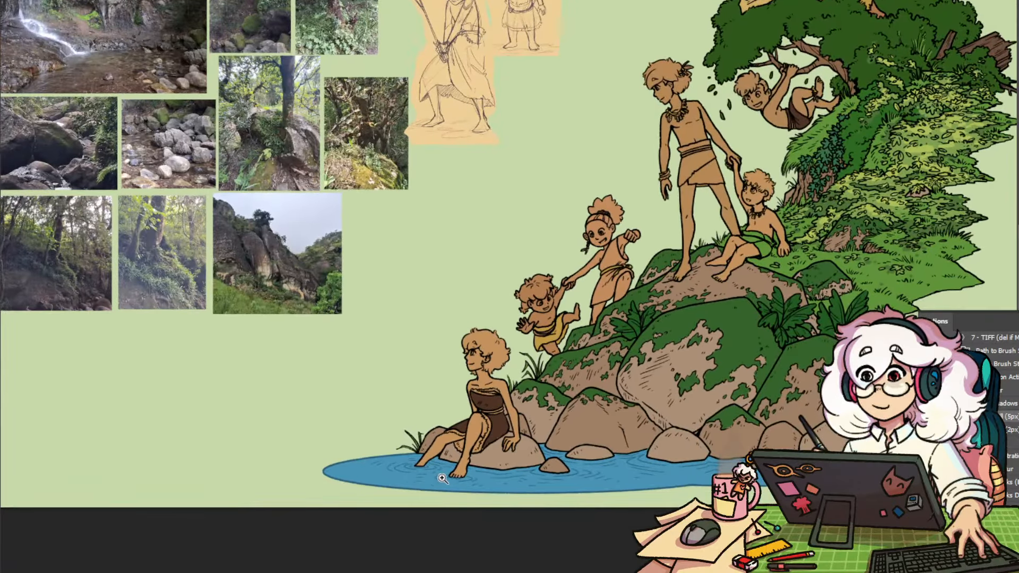
Select the line art of the waterside figure's head and hair with a freehand outline and scale it down slightly toward the neck
{"action": "left_click", "coordinate": [464, 449]}
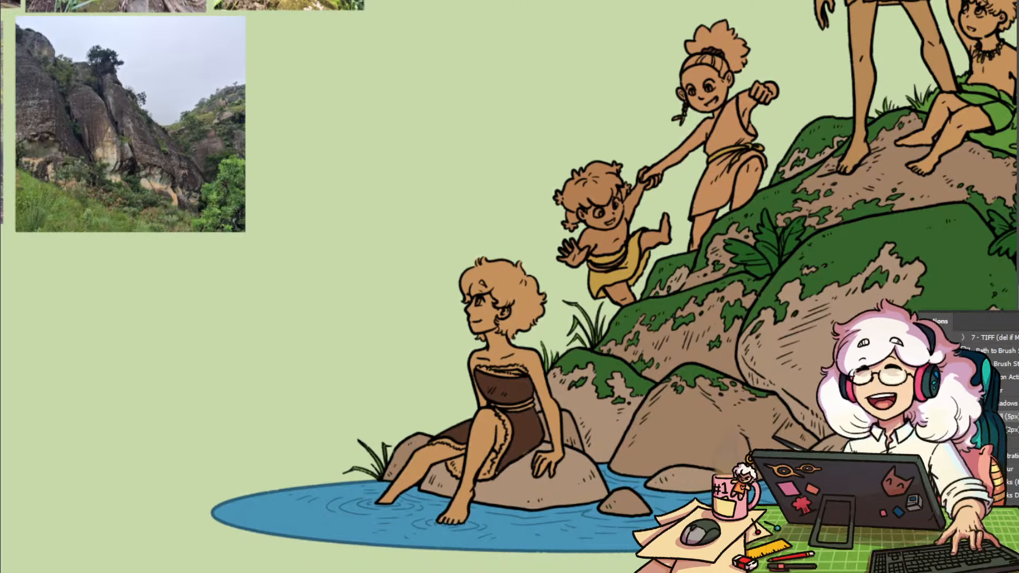
{"action": "left_click", "coordinate": [491, 336]}
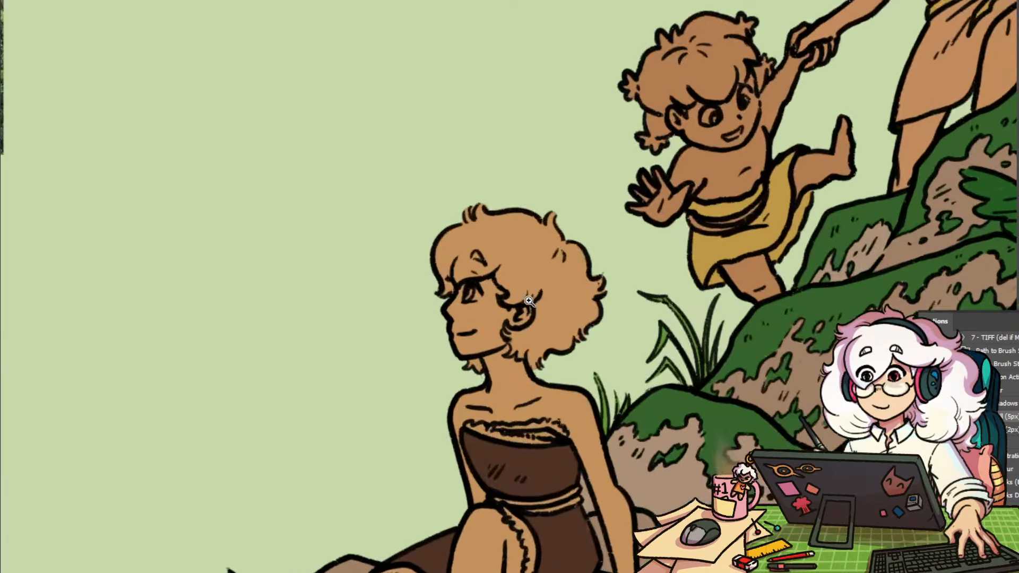
{"action": "mouse_move", "coordinate": [481, 378]}
{"action": "left_mouse_down"}
{"action": "mouse_move", "coordinate": [473, 384]}
{"action": "mouse_move", "coordinate": [610, 239]}
{"action": "mouse_move", "coordinate": [563, 370]}
{"action": "mouse_move", "coordinate": [481, 377]}
{"action": "left_mouse_up"}
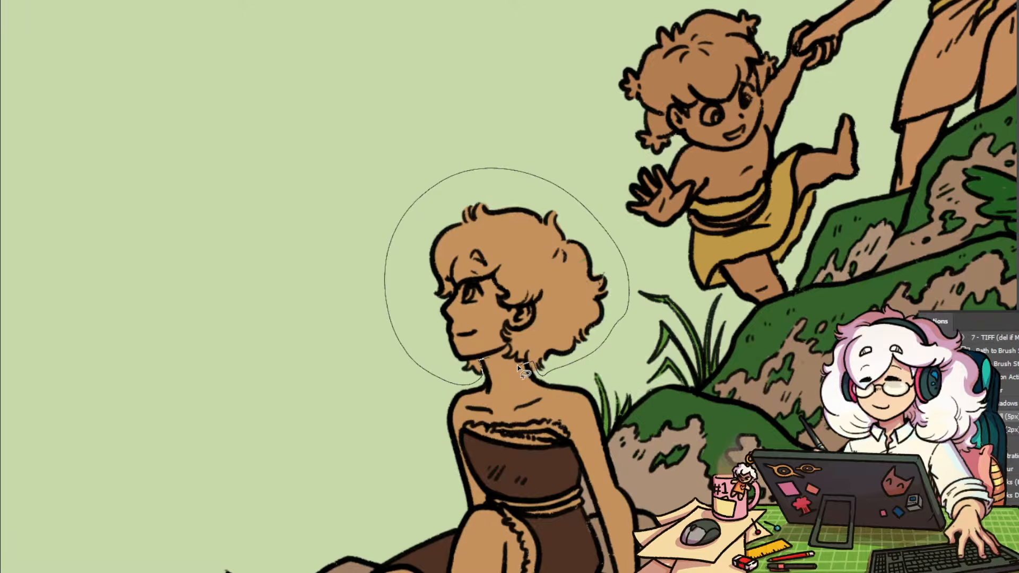
{"action": "key", "text": "ctrl+minus"}
{"action": "key", "text": "ctrl+t"}
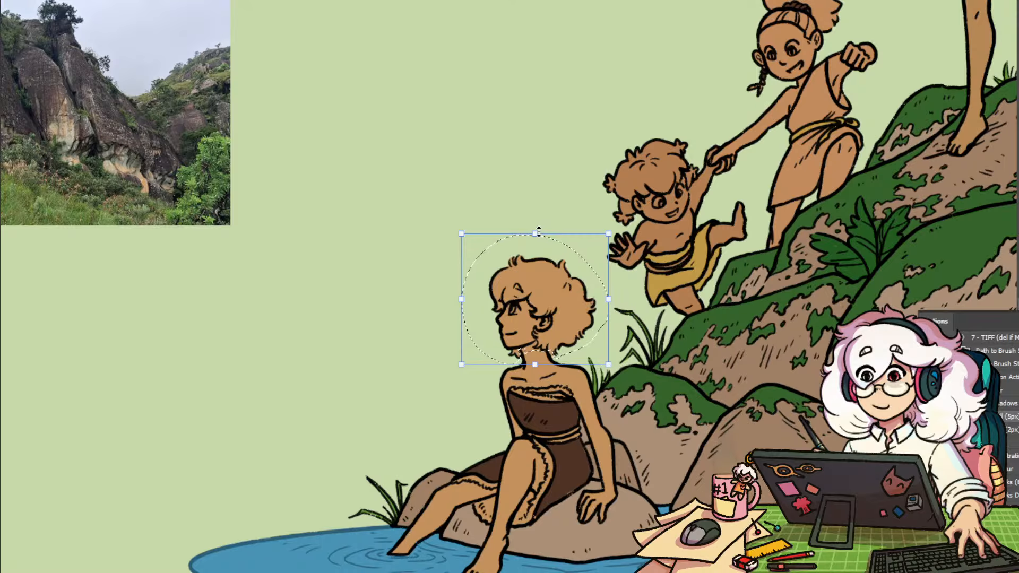
{"action": "left_click_drag", "start_coordinate": [535, 234], "coordinate": [539, 242]}
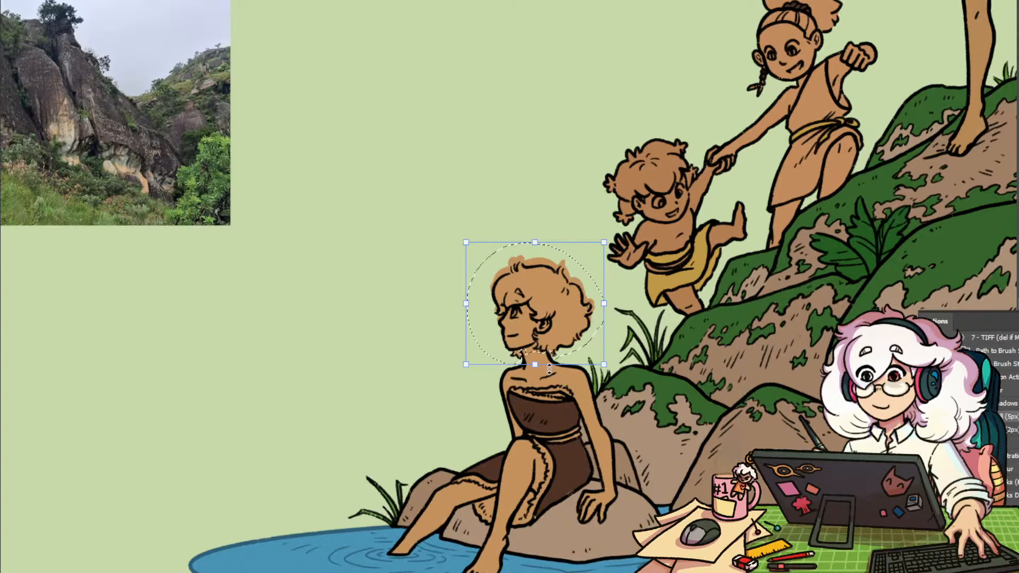
{"action": "key", "text": "Return"}
{"action": "key", "text": "ctrl+d"}
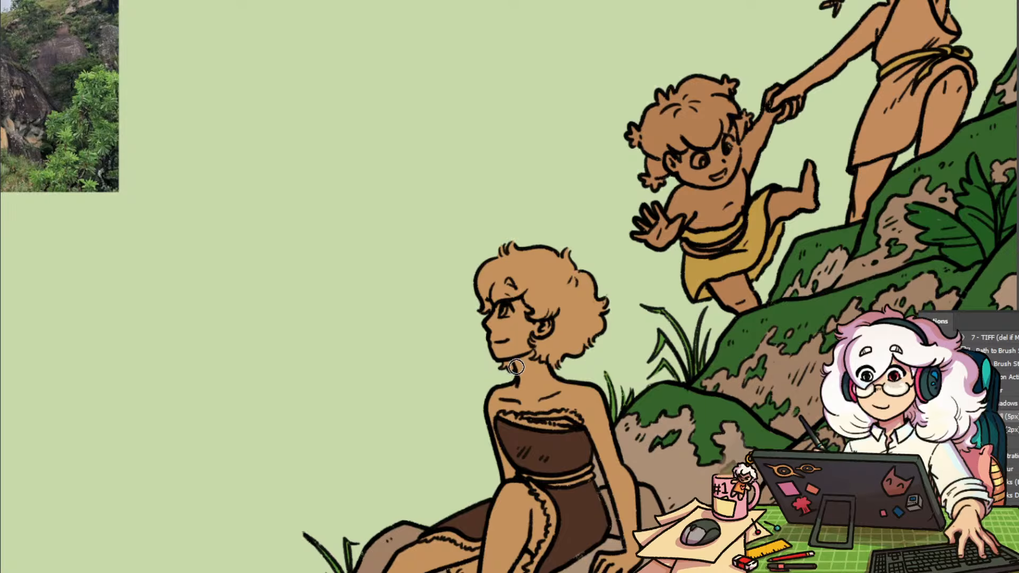
Examine the flat colours of the figures, rocks and foliage across the illustration
{"action": "scroll", "coordinate": [558, 382], "scroll_direction": "down", "scroll_amount": 3}
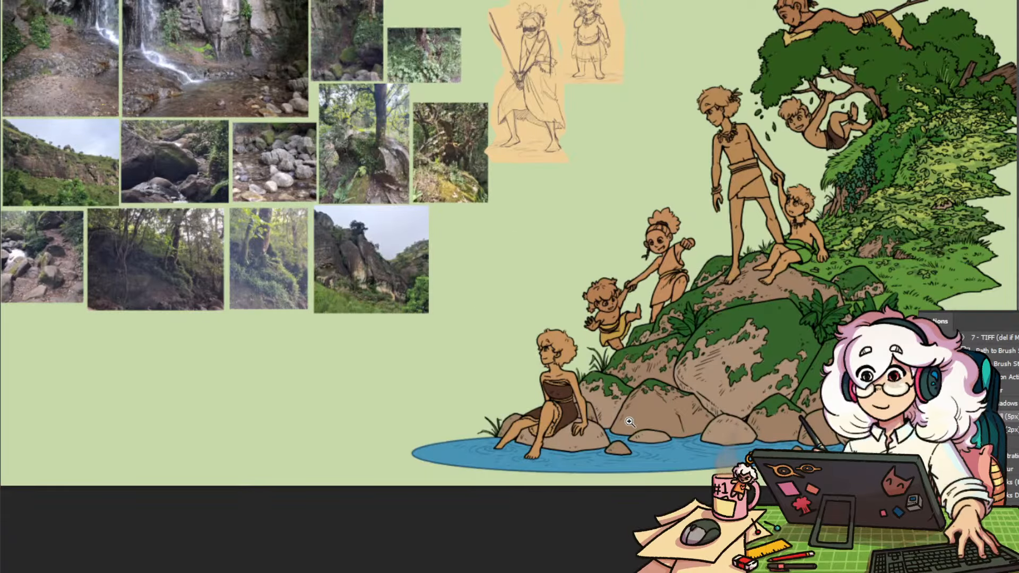
{"action": "scroll", "coordinate": [630, 422], "scroll_direction": "up", "scroll_amount": 3}
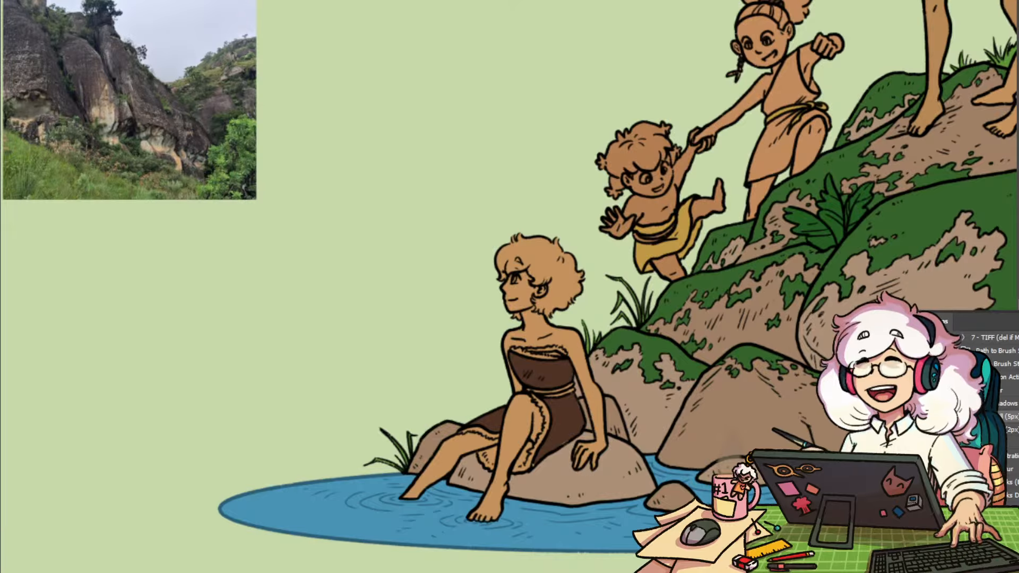
{"action": "key", "text": "ctrl+z"}
{"action": "key", "text": "ctrl+shift+z"}
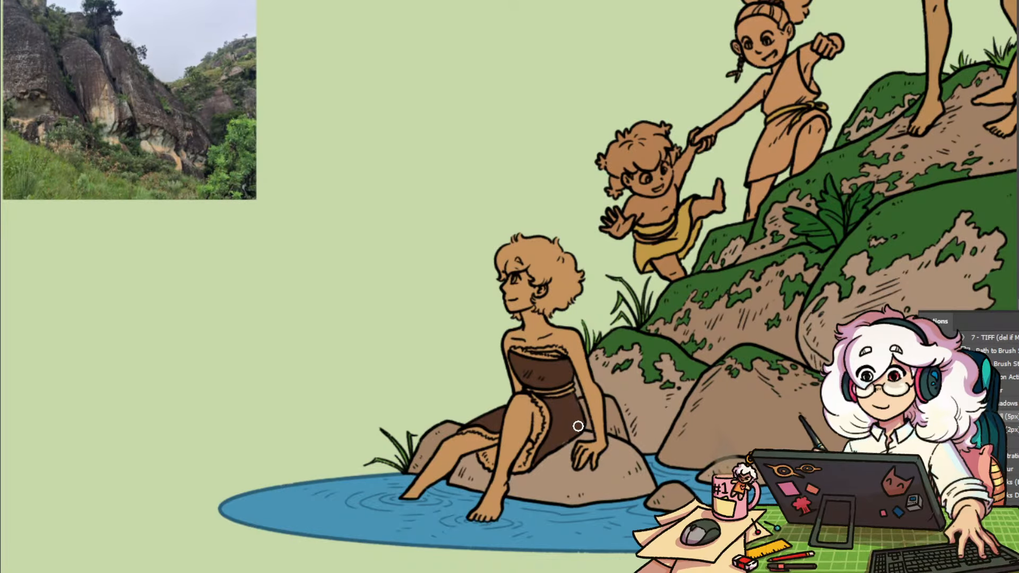
{"action": "right_click", "coordinate": [567, 347]}
{"action": "left_click", "coordinate": [543, 369]}
{"action": "left_click_drag", "start_coordinate": [736, 269], "coordinate": [512, 504]}
{"action": "scroll", "coordinate": [594, 409], "scroll_direction": "down", "scroll_amount": 1}
{"action": "left_click_drag", "start_coordinate": [580, 446], "coordinate": [585, 394]}
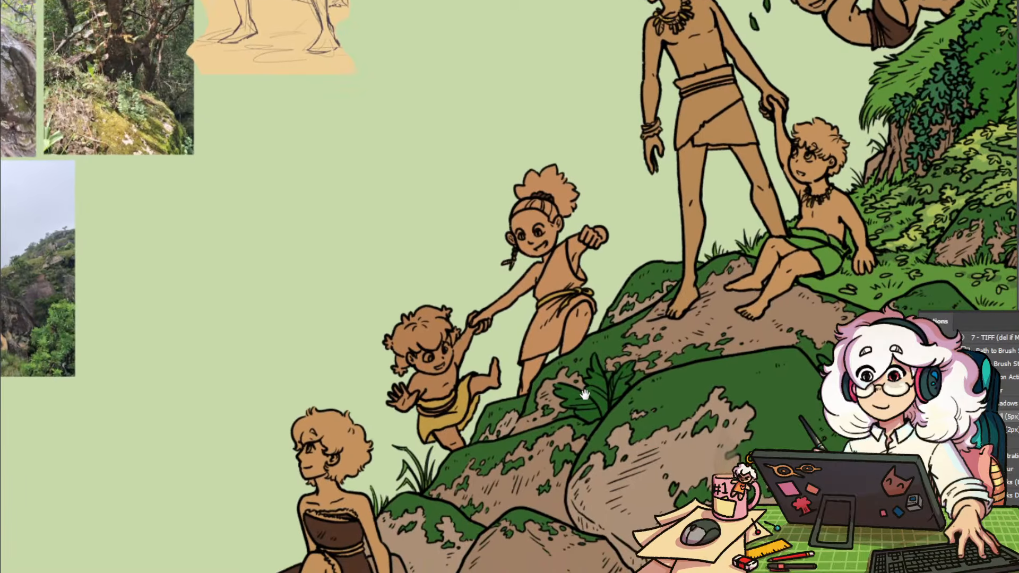
{"action": "scroll", "coordinate": [584, 394], "scroll_direction": "down", "scroll_amount": 1}
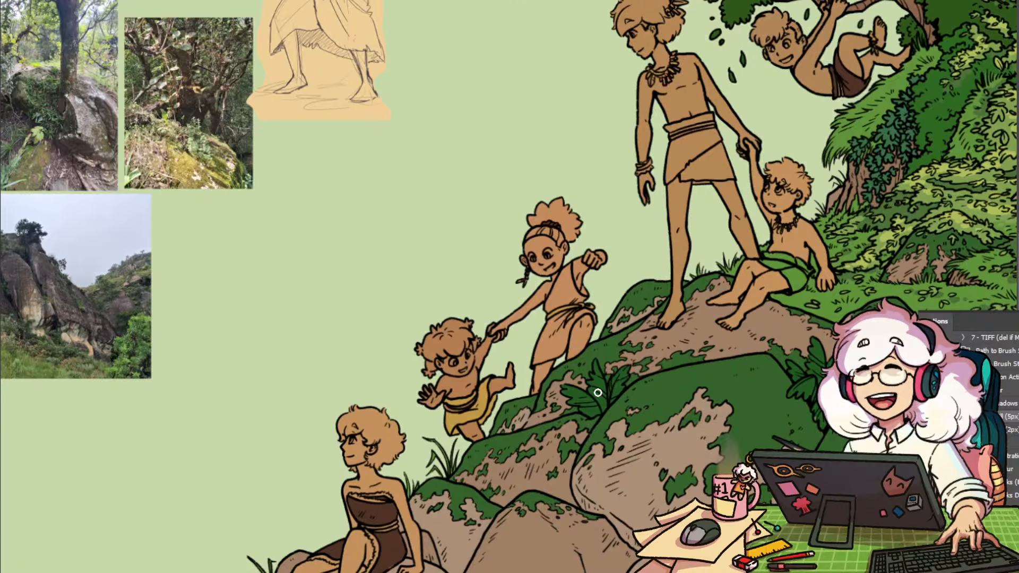
{"action": "left_click_drag", "start_coordinate": [881, 139], "coordinate": [632, 463]}
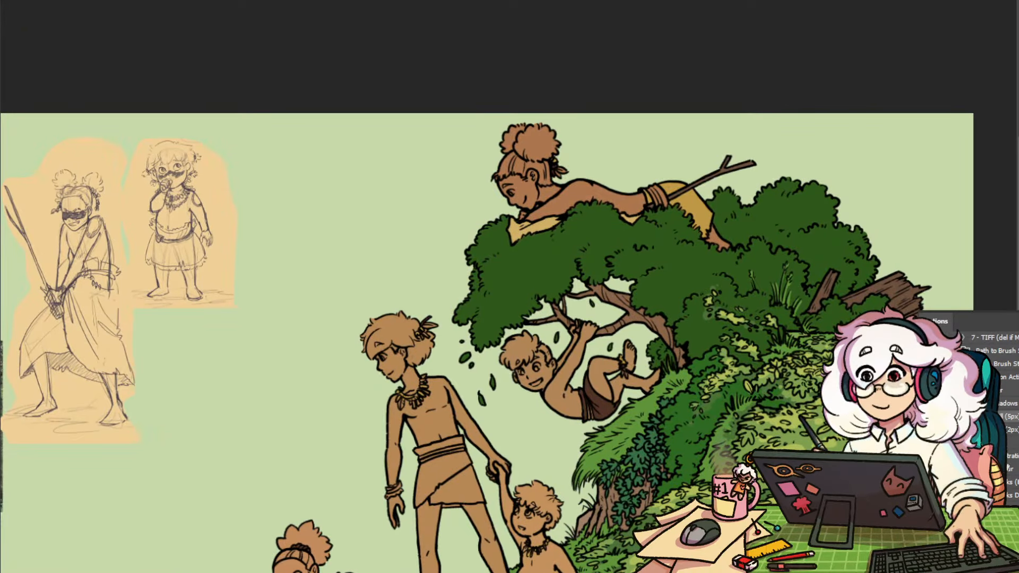
Set the reddish-brown solid colour fill to a1633f
{"action": "left_click", "coordinate": [1009, 390]}
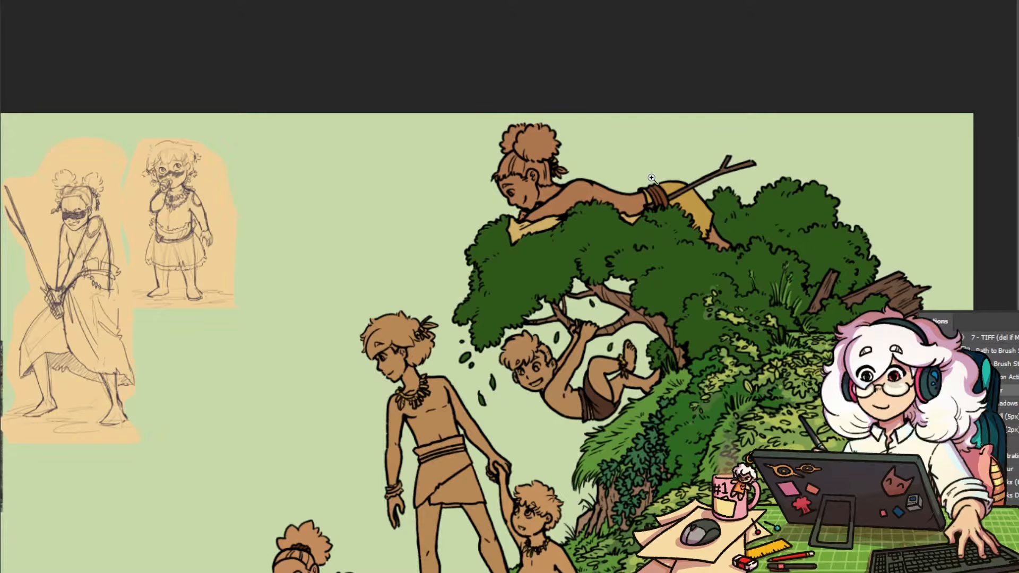
{"action": "left_click_drag", "start_coordinate": [652, 178], "coordinate": [693, 177]}
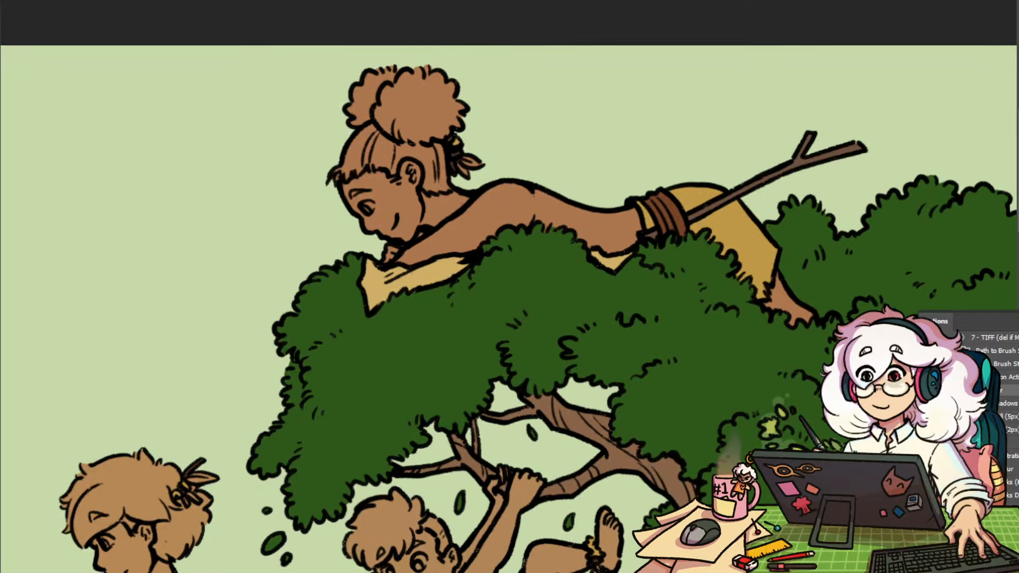
{"action": "double_click", "coordinate": [1014, 228]}
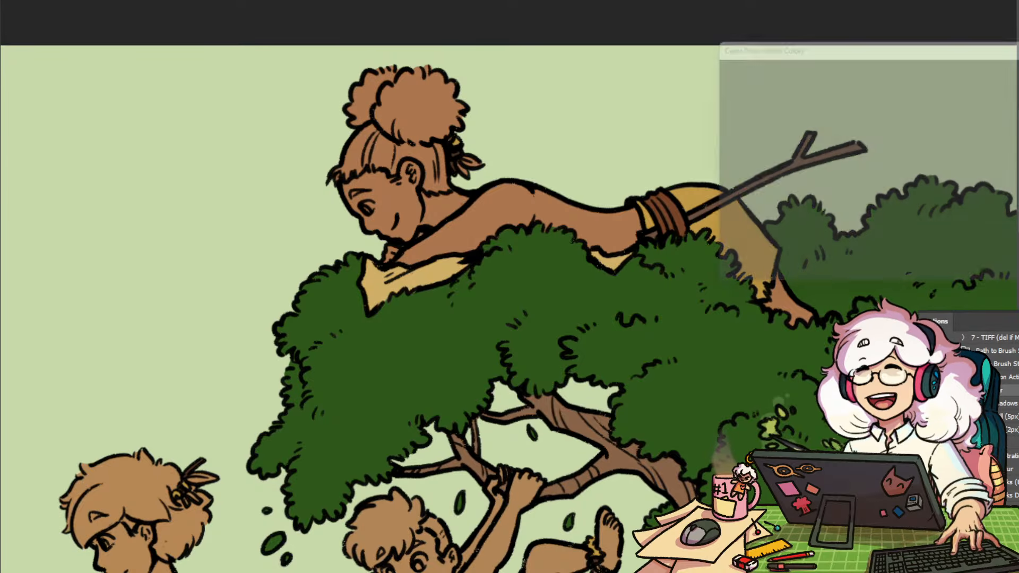
{"action": "left_click", "coordinate": [815, 133]}
{"action": "left_click_drag", "start_coordinate": [613, 379], "coordinate": [453, 420]}
{"action": "key", "text": "Return"}
Fill the top and skirt of the ponytailed girl's dress with the reddish brown
{"action": "left_click_drag", "start_coordinate": [590, 271], "coordinate": [791, 316]}
{"action": "left_click_drag", "start_coordinate": [520, 522], "coordinate": [687, 172]}
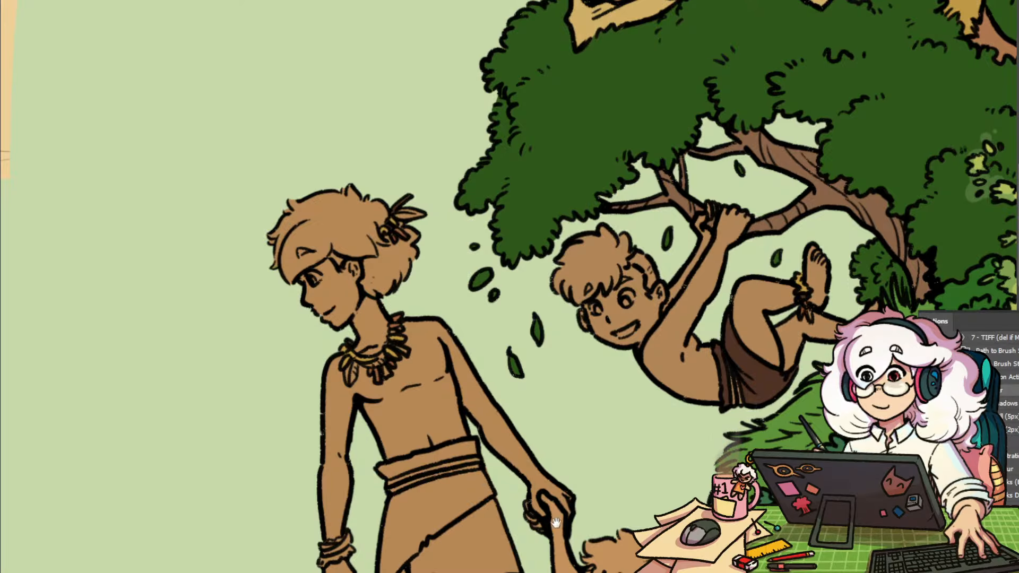
{"action": "left_click_drag", "start_coordinate": [555, 522], "coordinate": [583, 308]}
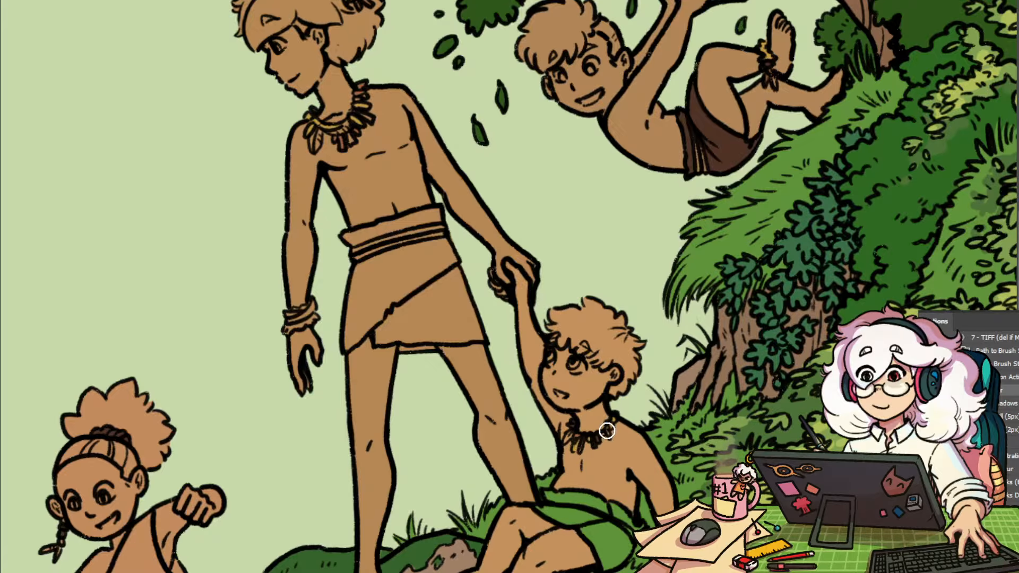
{"action": "left_click_drag", "start_coordinate": [601, 540], "coordinate": [845, 245]}
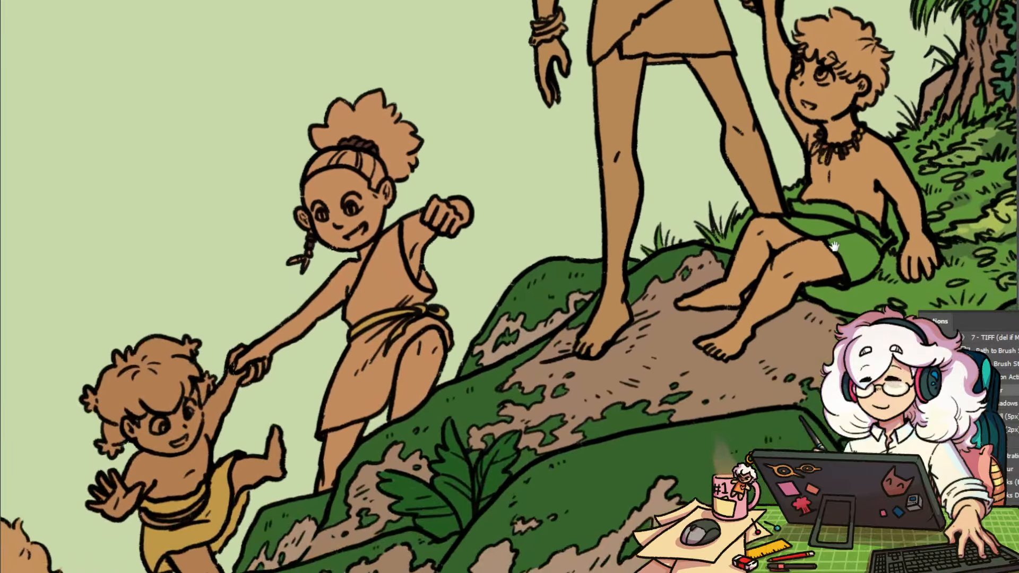
{"action": "left_click_drag", "start_coordinate": [454, 335], "coordinate": [592, 436]}
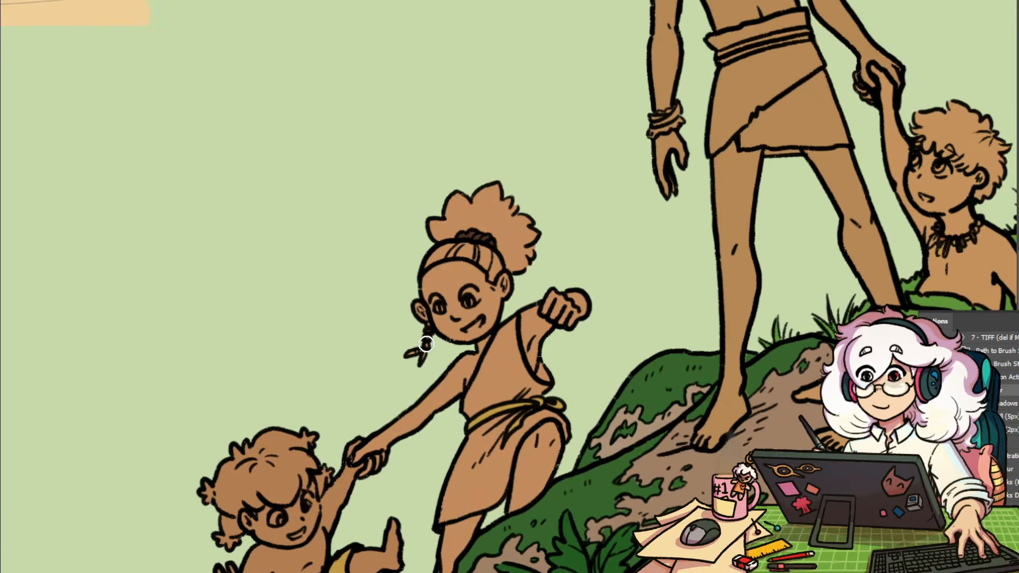
{"action": "left_click_drag", "start_coordinate": [481, 358], "coordinate": [600, 189]}
{"action": "key", "text": "g"}
{"action": "left_click", "coordinate": [671, 210]}
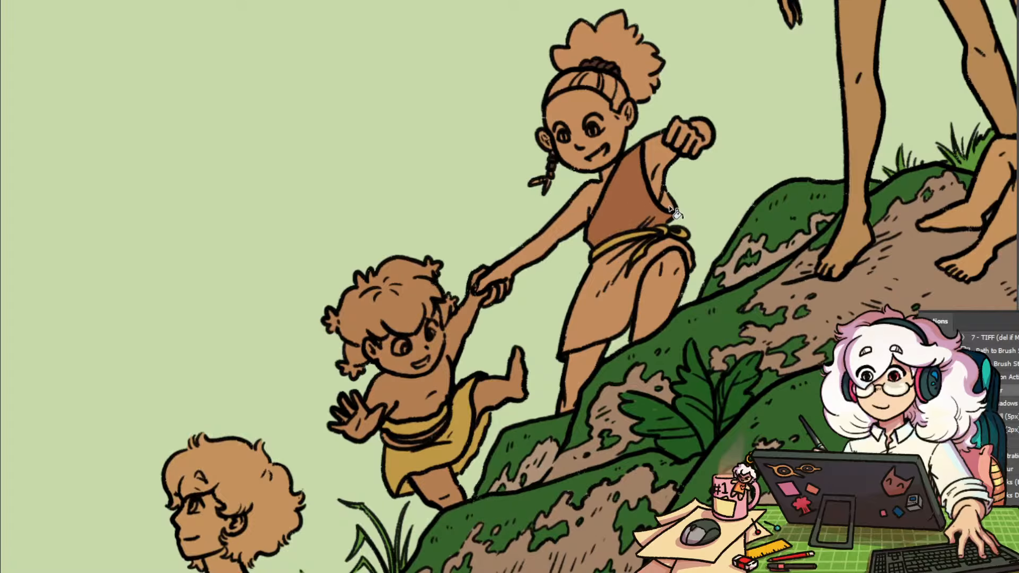
{"action": "left_click", "coordinate": [607, 276]}
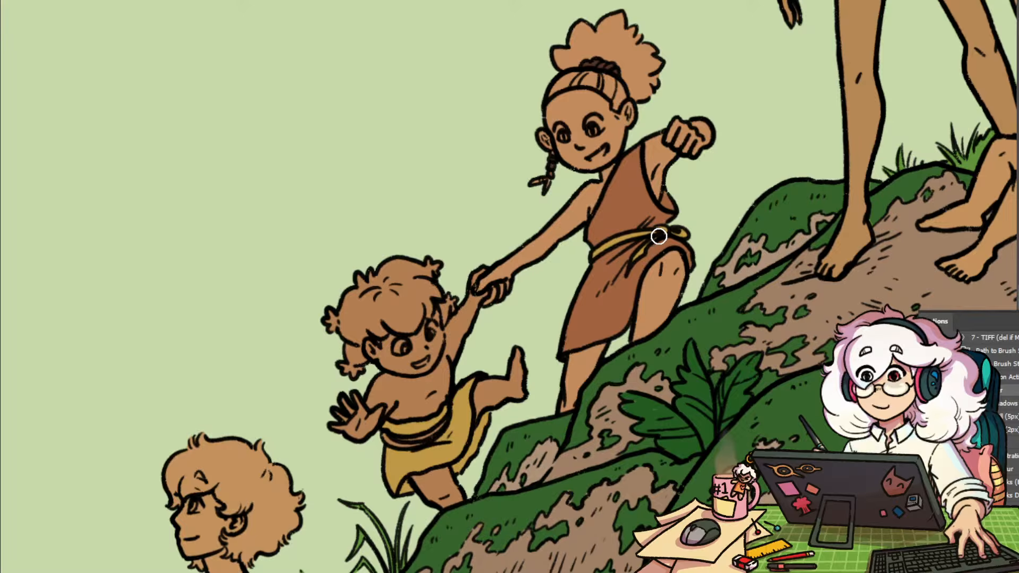
{"action": "key", "text": "b"}
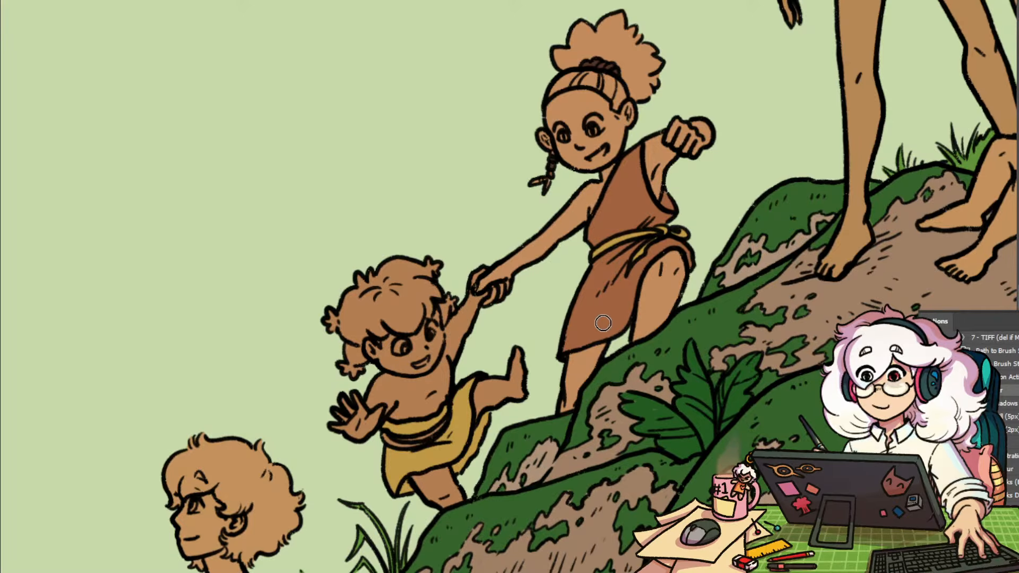
Darken the solid colour fill of the ponytailed girl's dress to 985936
{"action": "key", "text": "ctrl+0"}
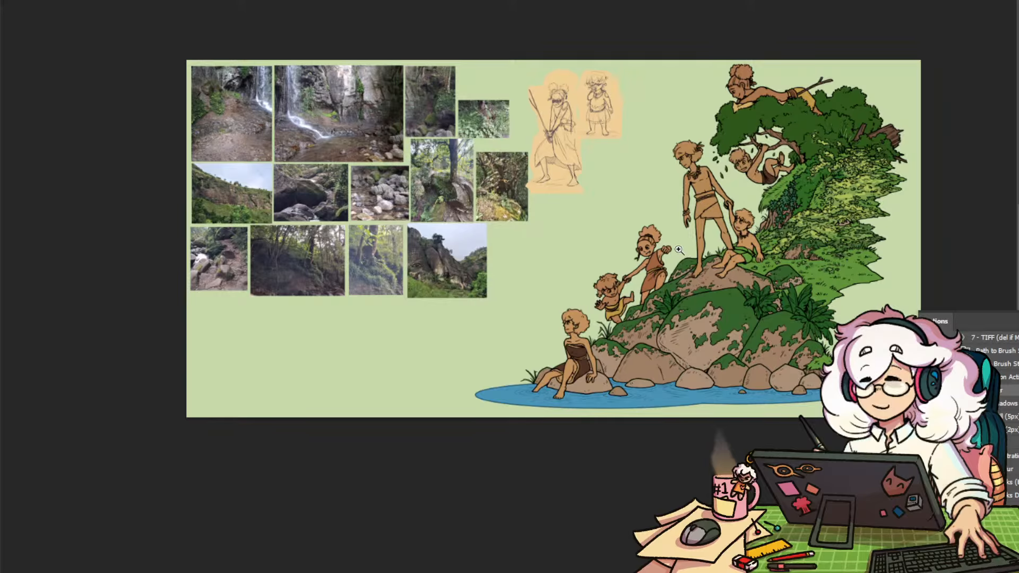
{"action": "left_click", "coordinate": [683, 252]}
{"action": "left_click_drag", "start_coordinate": [835, 221], "coordinate": [656, 347]}
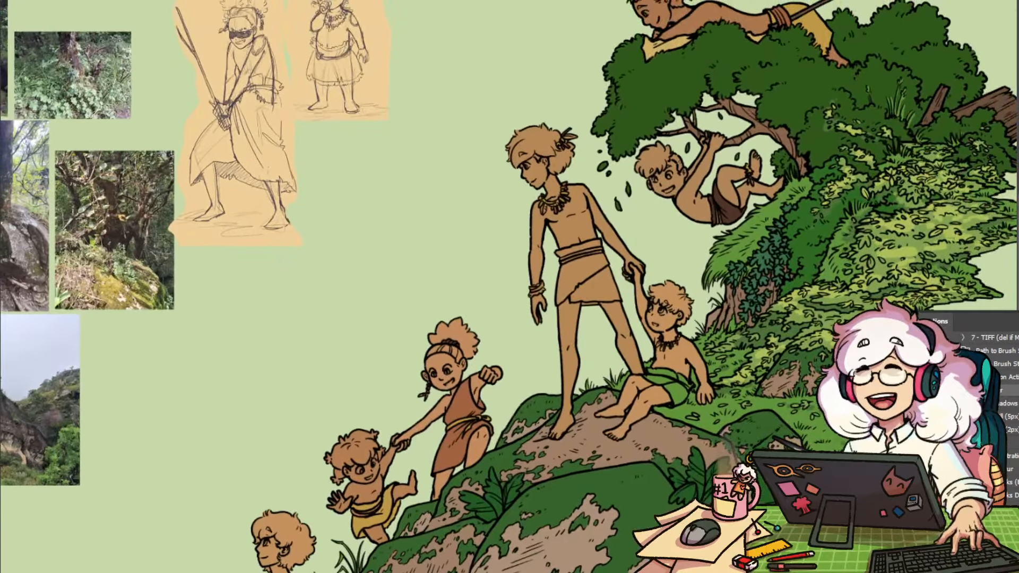
{"action": "key", "text": "alt+BackSpace"}
{"action": "key", "text": "ctrl+z"}
{"action": "key", "text": "ctrl+z"}
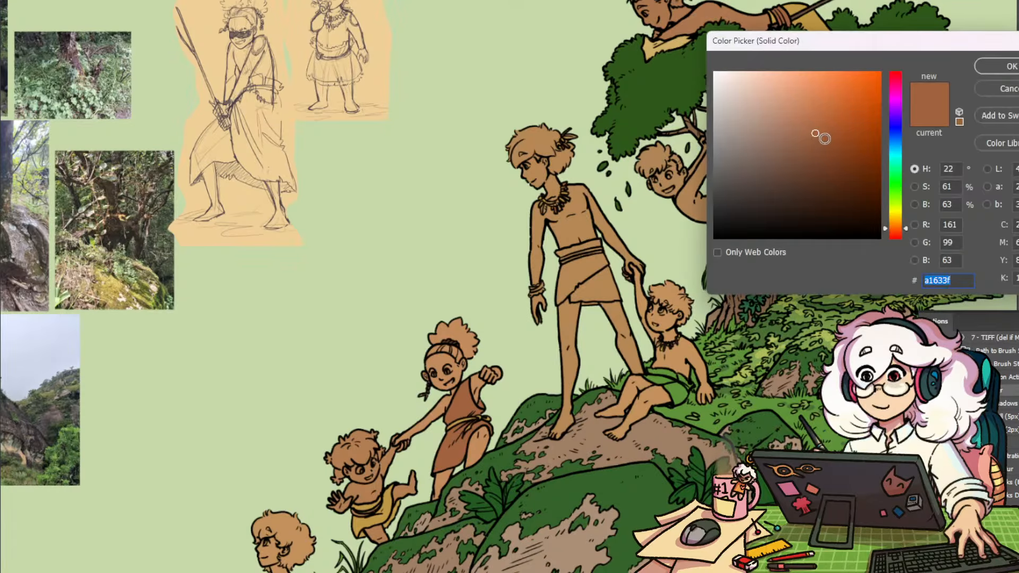
{"action": "left_click", "coordinate": [822, 139]}
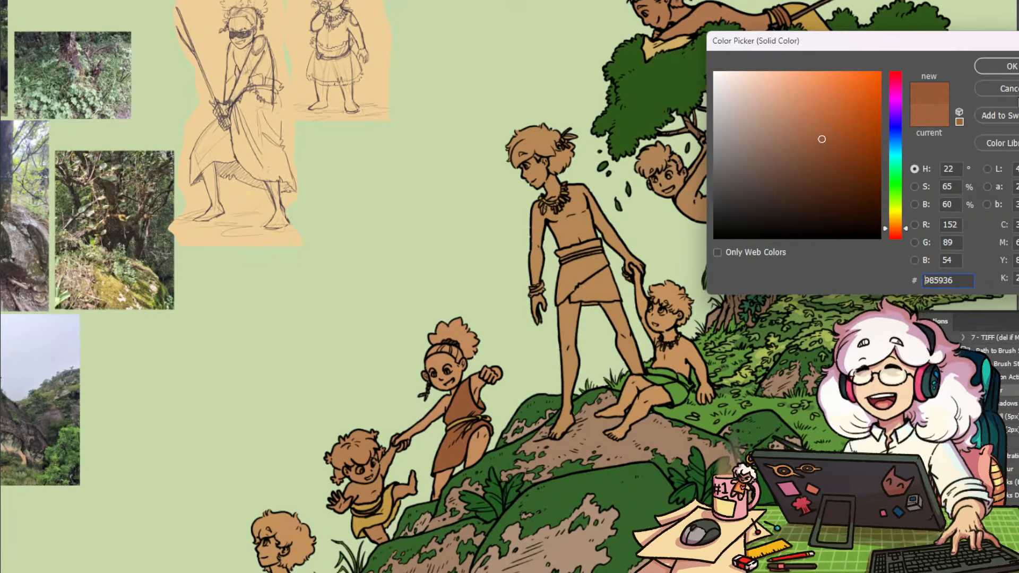
{"action": "left_click", "coordinate": [1010, 67]}
Select the waistband and skirt sections of the standing figure's wrap and fill them with greyish mauve
{"action": "left_click_drag", "start_coordinate": [684, 414], "coordinate": [748, 350]}
{"action": "left_click_drag", "start_coordinate": [630, 142], "coordinate": [529, 398]}
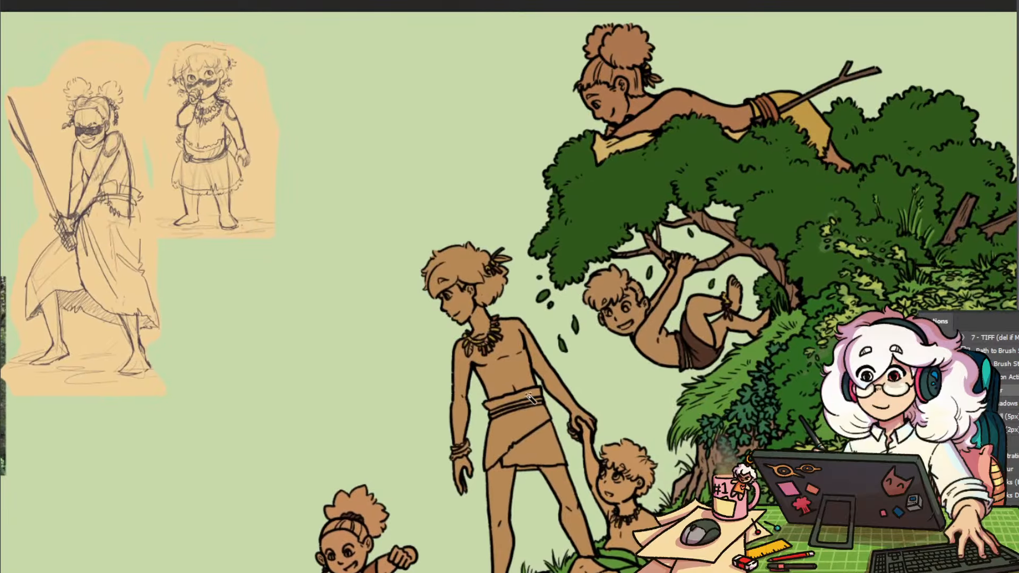
{"action": "left_click", "coordinate": [528, 396]}
{"action": "left_click", "coordinate": [532, 420], "text": "shift"}
{"action": "left_click", "coordinate": [533, 450], "text": "shift"}
{"action": "left_click_drag", "start_coordinate": [513, 479], "coordinate": [560, 451]}
{"action": "left_click", "coordinate": [548, 444], "text": "shift"}
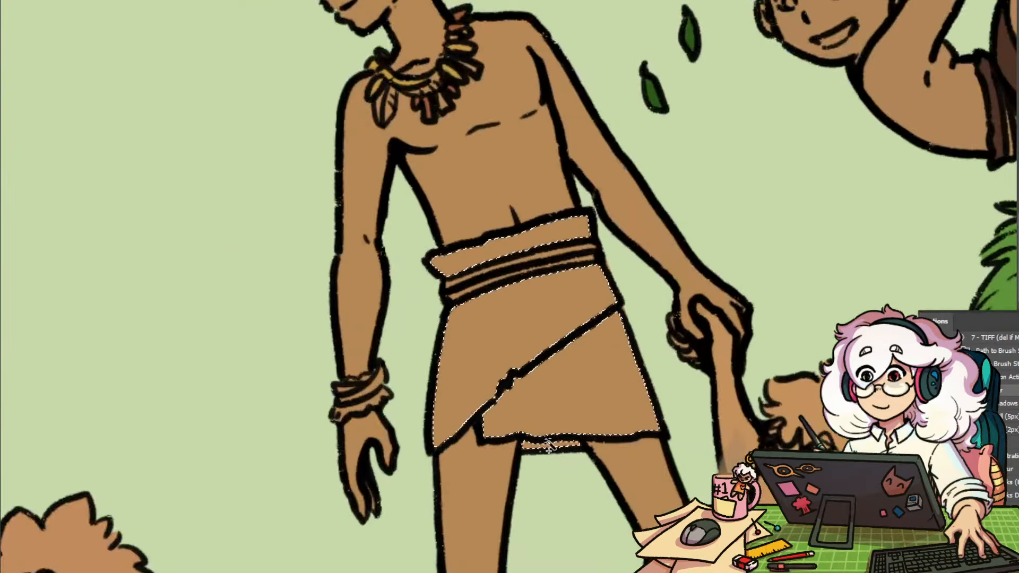
{"action": "left_click_drag", "start_coordinate": [610, 423], "coordinate": [560, 458]}
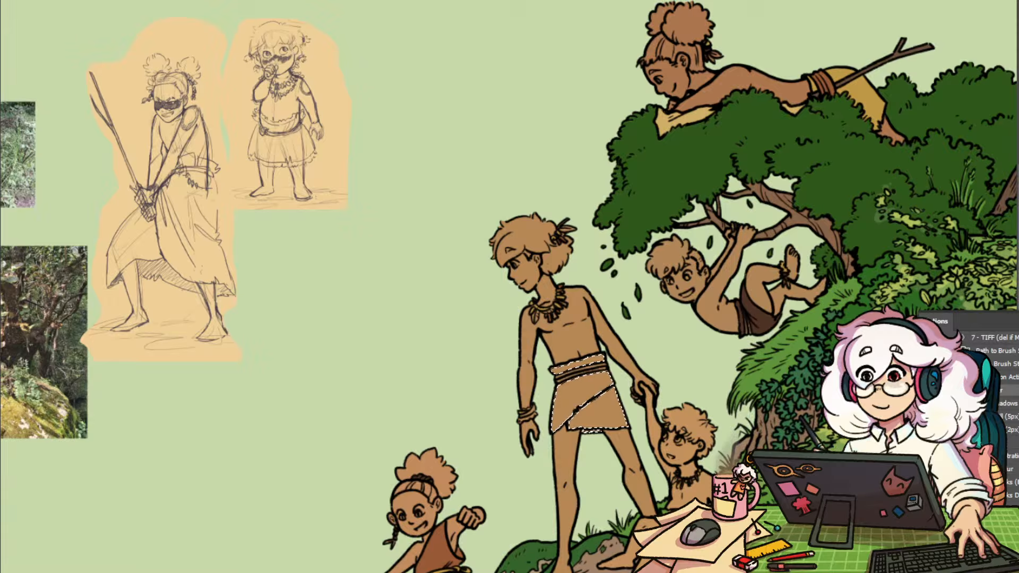
{"action": "key", "text": "ctrl+d"}
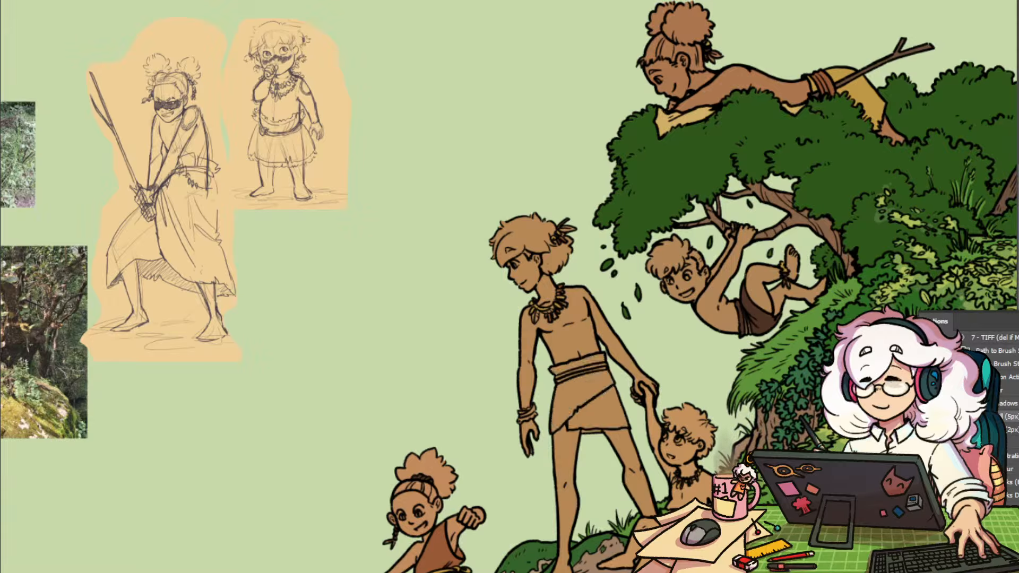
{"action": "key", "text": "alt+BackSpace"}
{"action": "left_click_drag", "start_coordinate": [776, 490], "coordinate": [743, 490]}
{"action": "left_click_drag", "start_coordinate": [690, 425], "coordinate": [716, 278]}
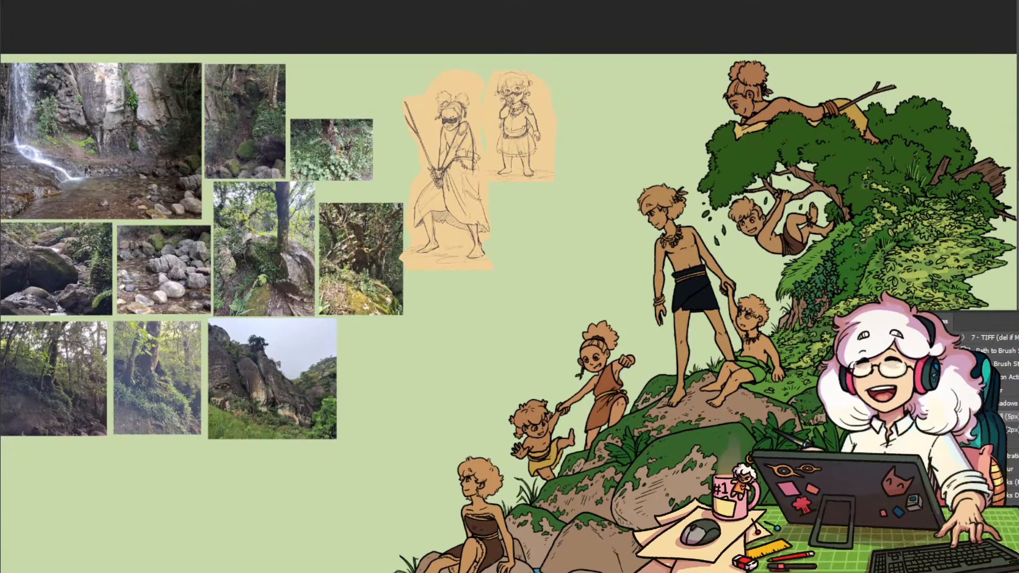
{"action": "key", "text": "ctrl+z"}
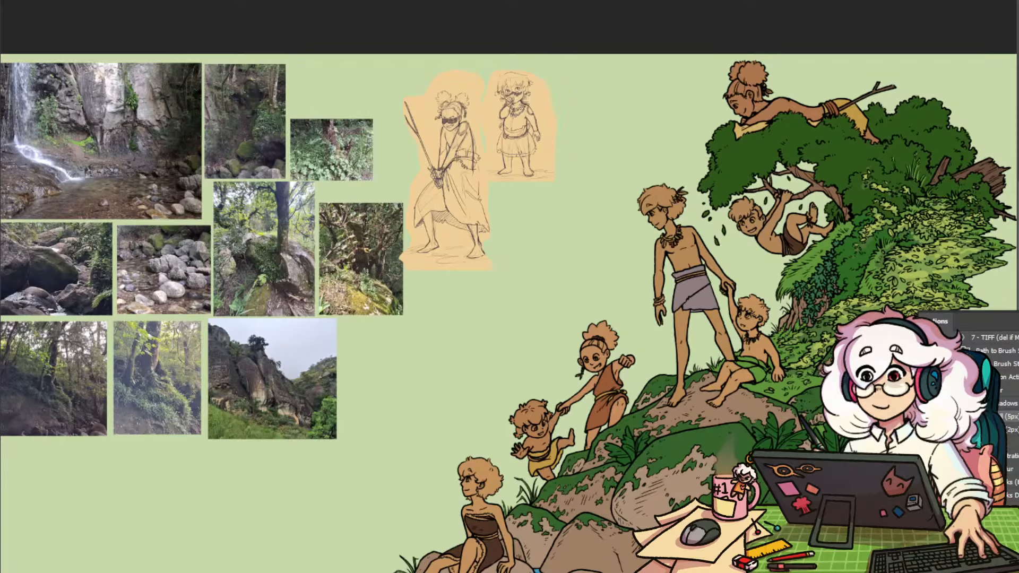
Paint the feather in the standing figure's hair with the greyish mauve
{"action": "left_click_drag", "start_coordinate": [776, 258], "coordinate": [817, 258]}
{"action": "mouse_move", "coordinate": [735, 304]}
{"action": "left_mouse_down"}
{"action": "mouse_move", "coordinate": [756, 361]}
{"action": "mouse_move", "coordinate": [755, 489]}
{"action": "left_mouse_up"}
{"action": "left_click_drag", "start_coordinate": [551, 405], "coordinate": [568, 404]}
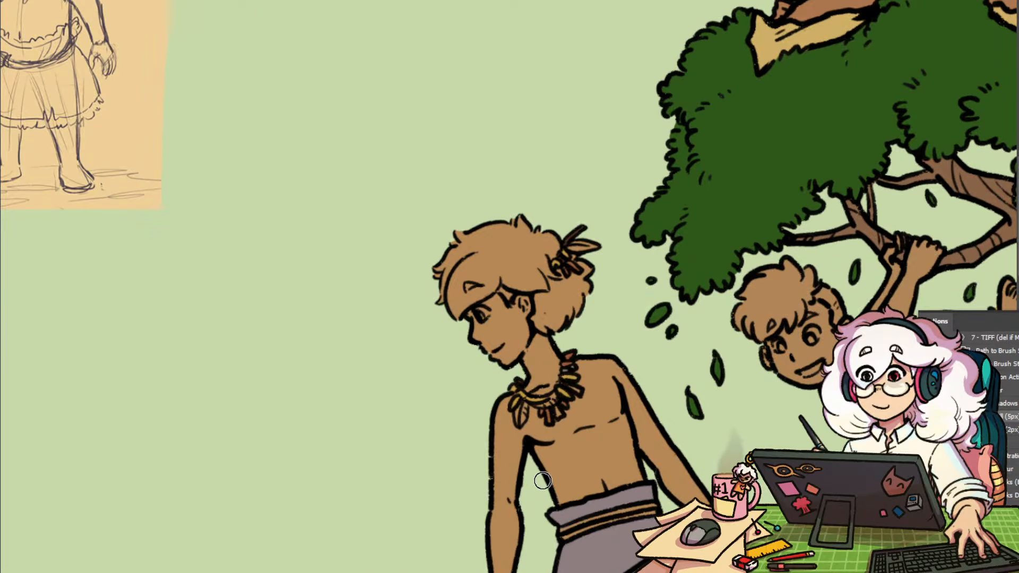
{"action": "left_click_drag", "start_coordinate": [567, 254], "coordinate": [589, 243]}
Check the clothing and accessory colours of each figure, from the one in the tree down to the seated woman
{"action": "left_click_drag", "start_coordinate": [868, 60], "coordinate": [673, 328]}
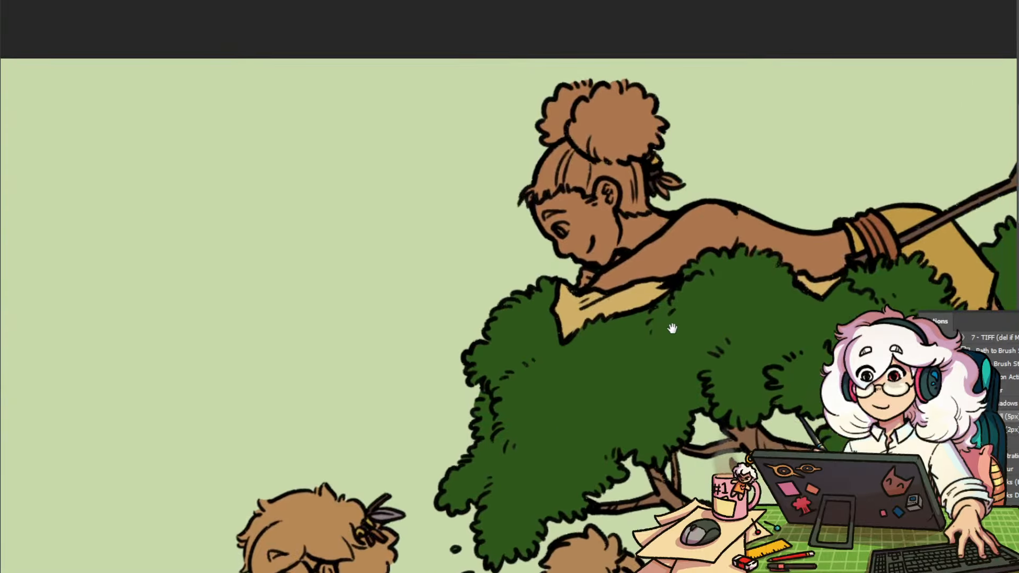
{"action": "left_click_drag", "start_coordinate": [759, 389], "coordinate": [639, 109]}
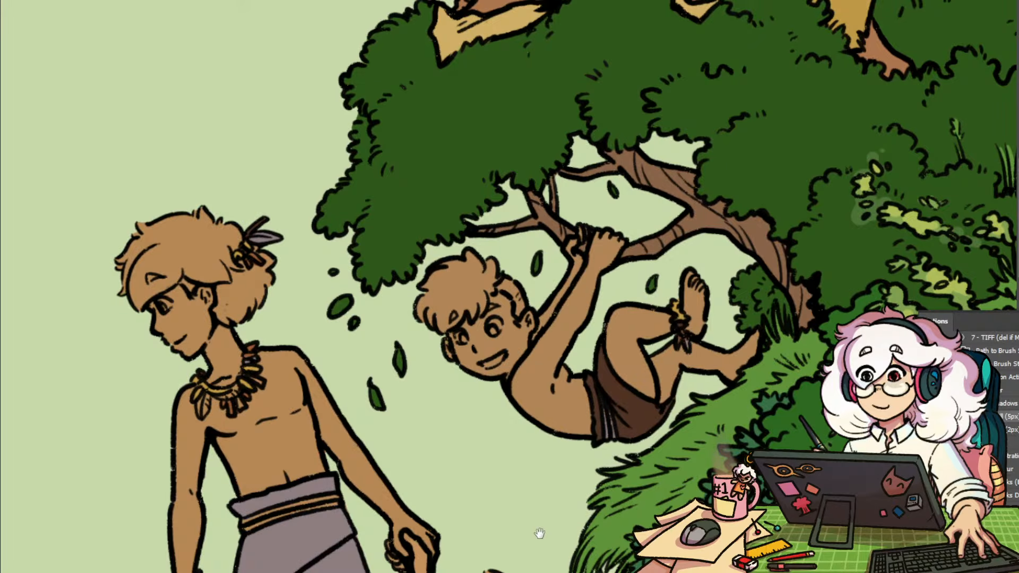
{"action": "left_click_drag", "start_coordinate": [539, 534], "coordinate": [583, 371]}
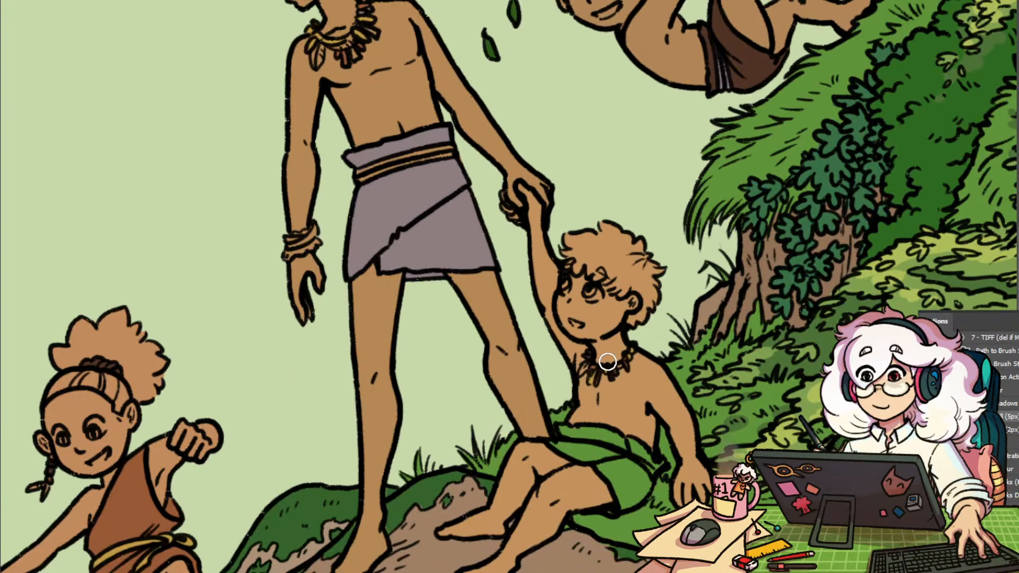
{"action": "left_click_drag", "start_coordinate": [507, 517], "coordinate": [542, 484]}
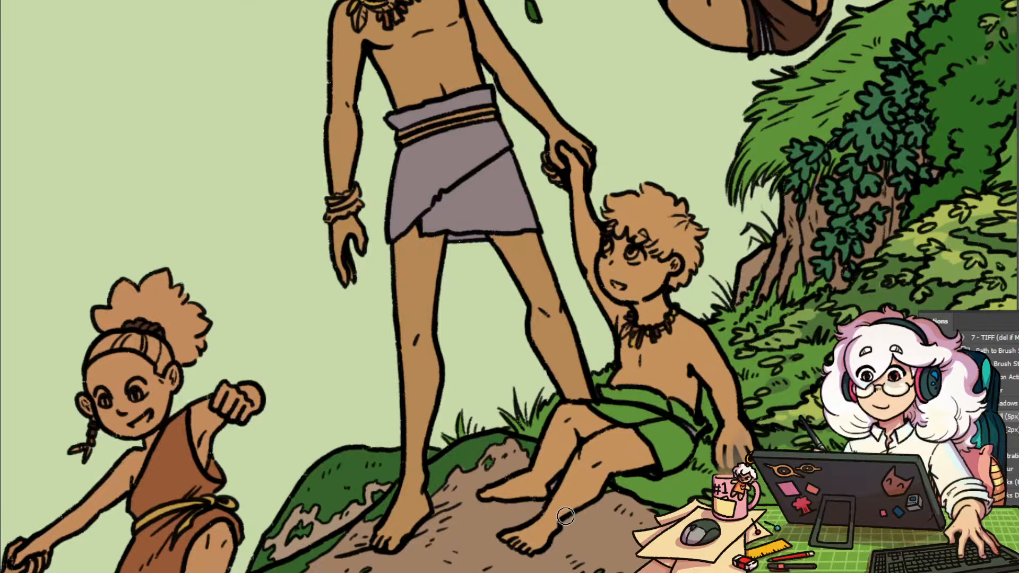
{"action": "left_click_drag", "start_coordinate": [273, 505], "coordinate": [735, 302]}
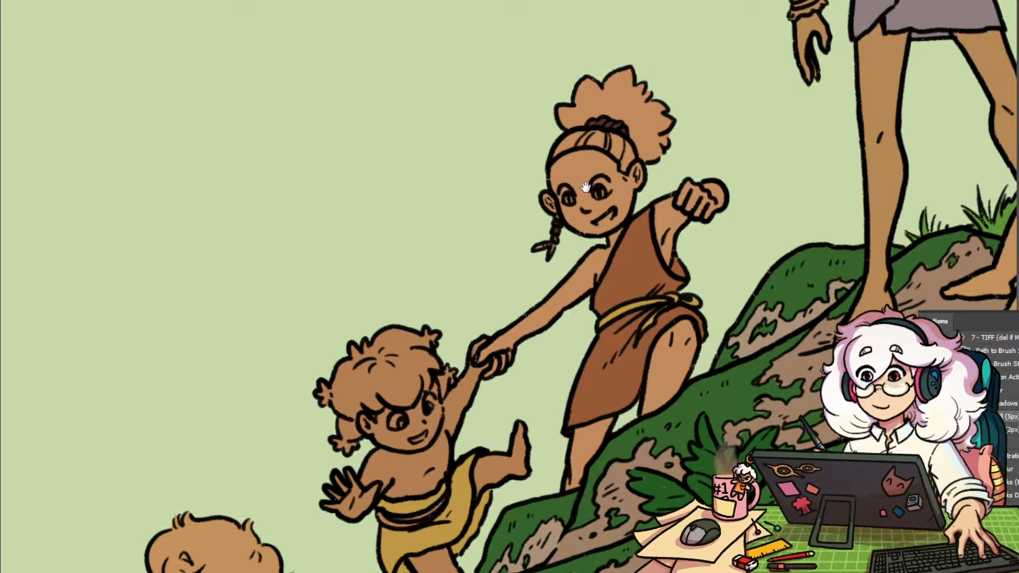
{"action": "left_click_drag", "start_coordinate": [561, 426], "coordinate": [714, 269]}
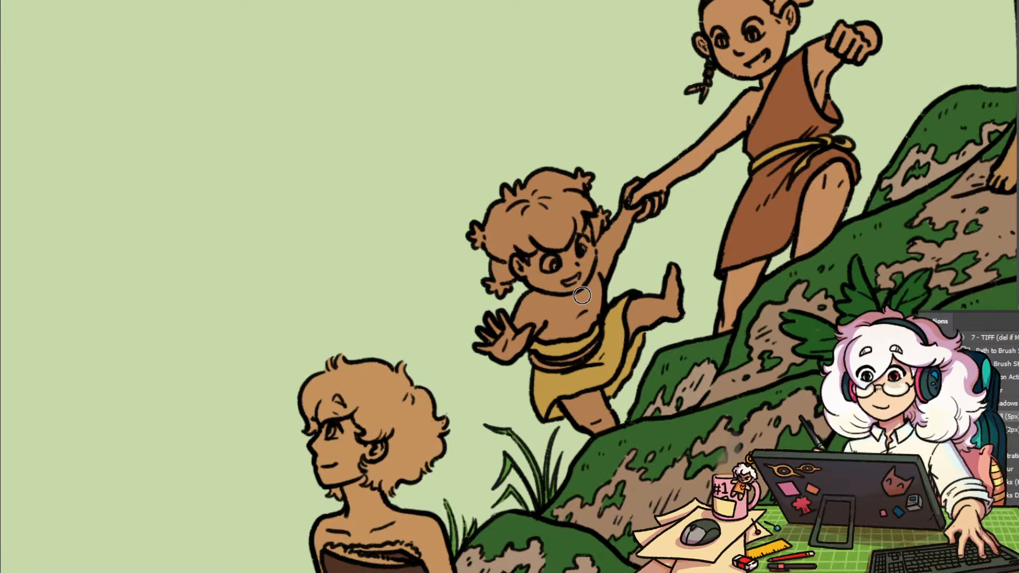
{"action": "left_click_drag", "start_coordinate": [392, 537], "coordinate": [520, 357]}
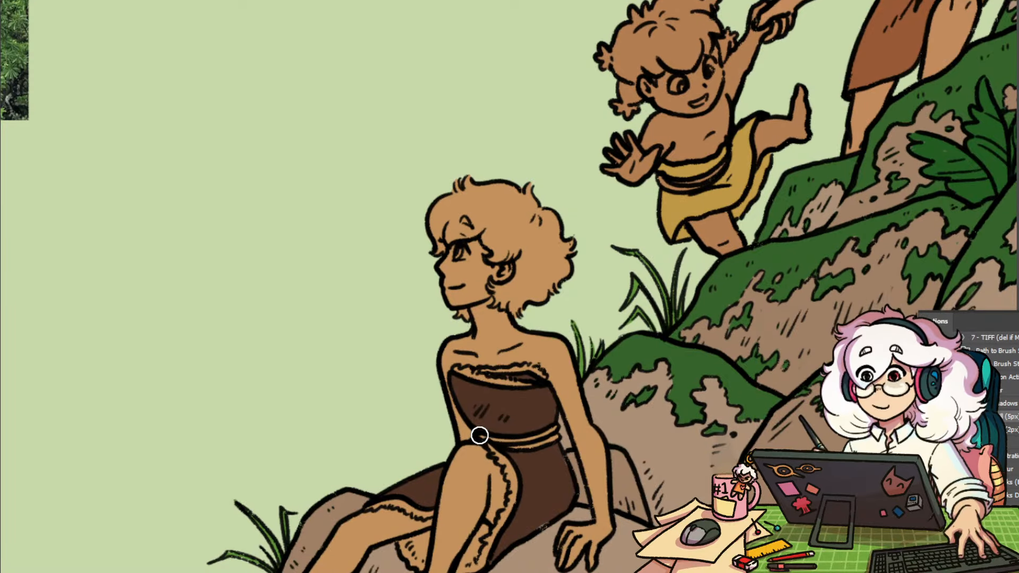
{"action": "left_click", "coordinate": [570, 420], "text": "alt"}
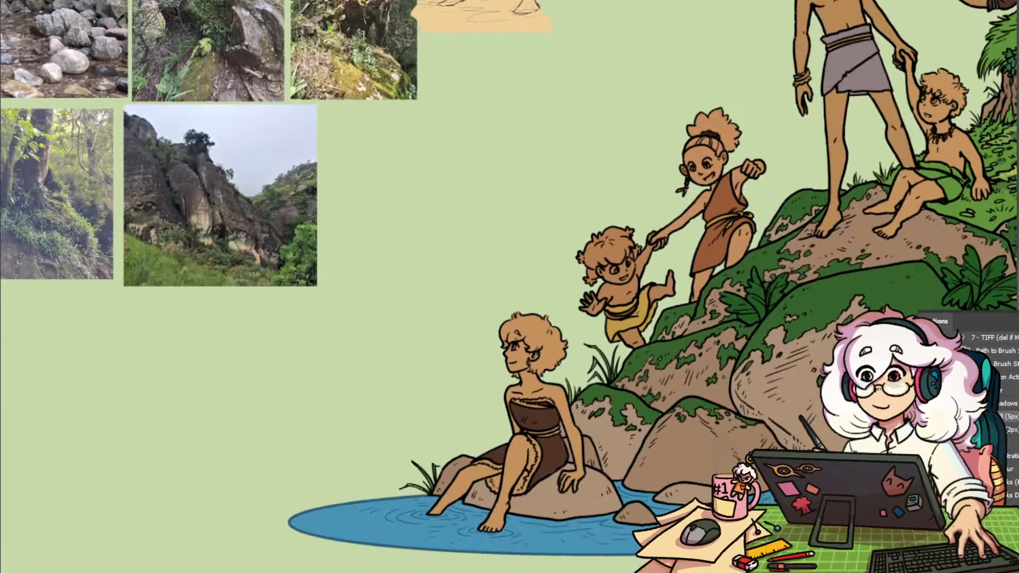
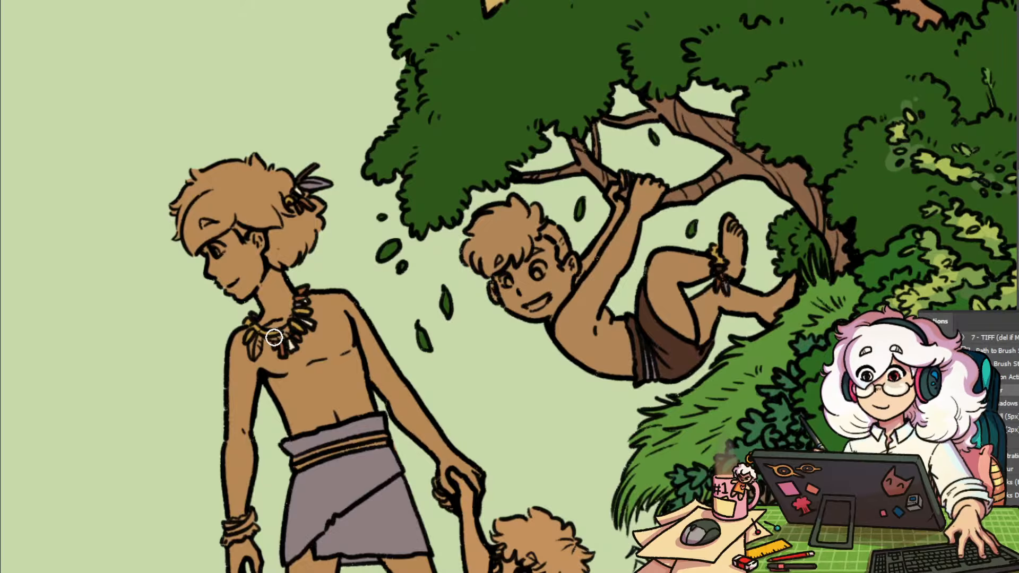
Paint crimson accents on the hanging boy's anklet and on the feather of the standing figure's necklace
{"action": "left_click_drag", "start_coordinate": [502, 309], "coordinate": [514, 398]}
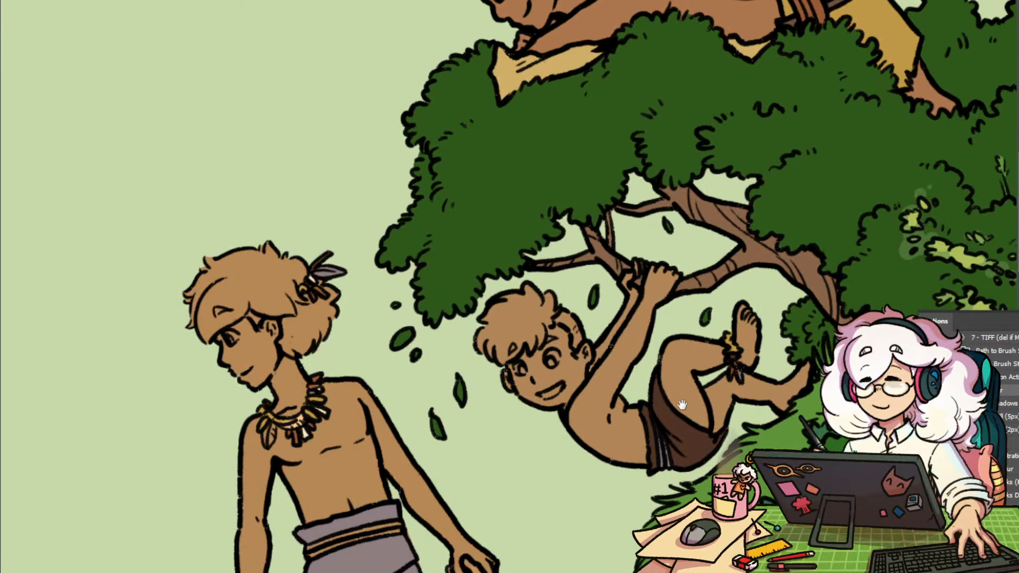
{"action": "scroll", "coordinate": [752, 303], "scroll_direction": "down", "scroll_amount": 3}
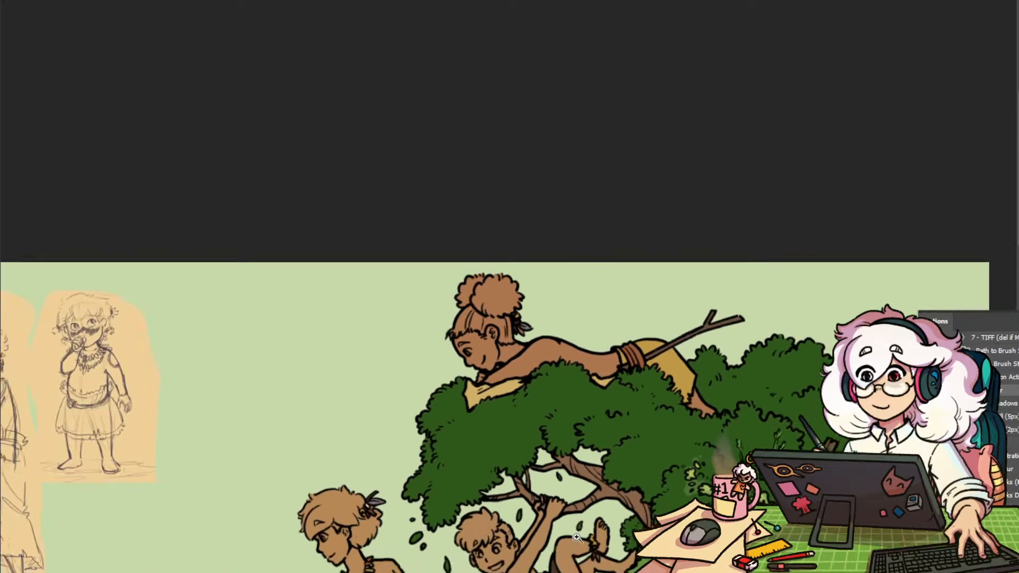
{"action": "left_click_drag", "start_coordinate": [596, 528], "coordinate": [607, 360]}
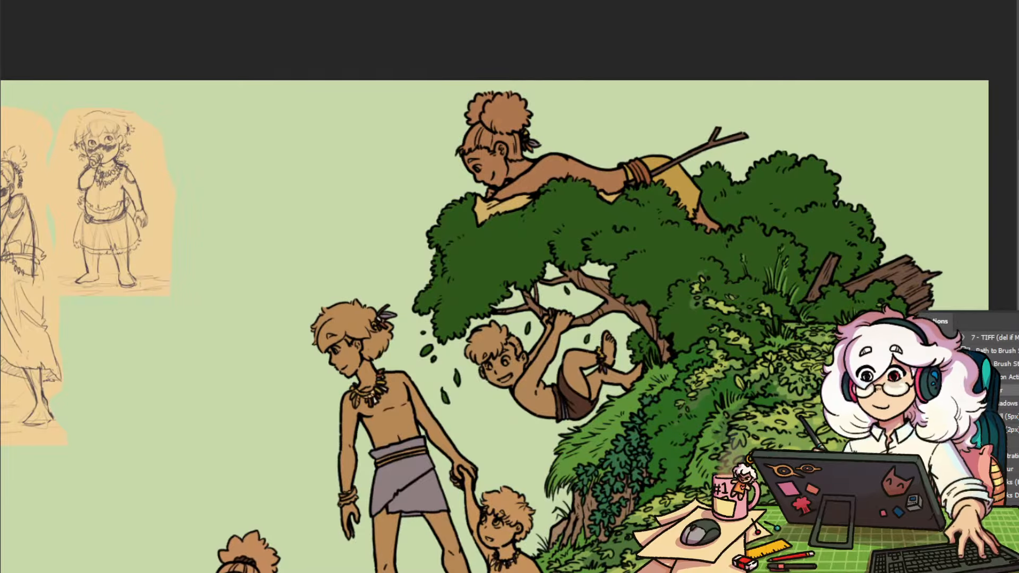
{"action": "left_click_drag", "start_coordinate": [560, 121], "coordinate": [596, 107]}
{"action": "left_click_drag", "start_coordinate": [549, 194], "coordinate": [487, 228]}
{"action": "left_click_drag", "start_coordinate": [592, 446], "coordinate": [689, 314]}
{"action": "scroll", "coordinate": [689, 314], "scroll_direction": "down", "scroll_amount": 2}
{"action": "scroll", "coordinate": [690, 315], "scroll_direction": "up", "scroll_amount": 3}
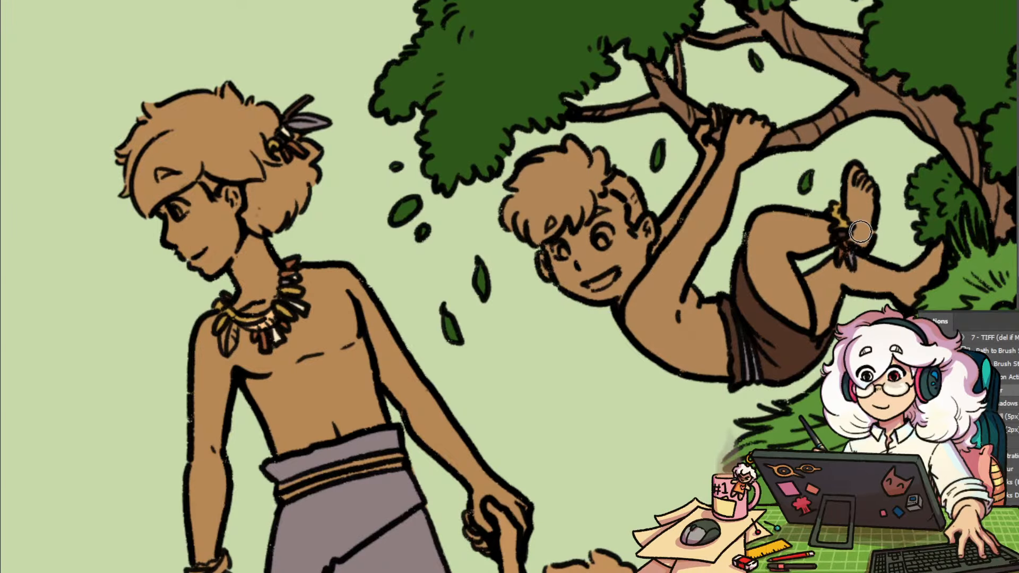
{"action": "left_click_drag", "start_coordinate": [860, 231], "coordinate": [843, 227]}
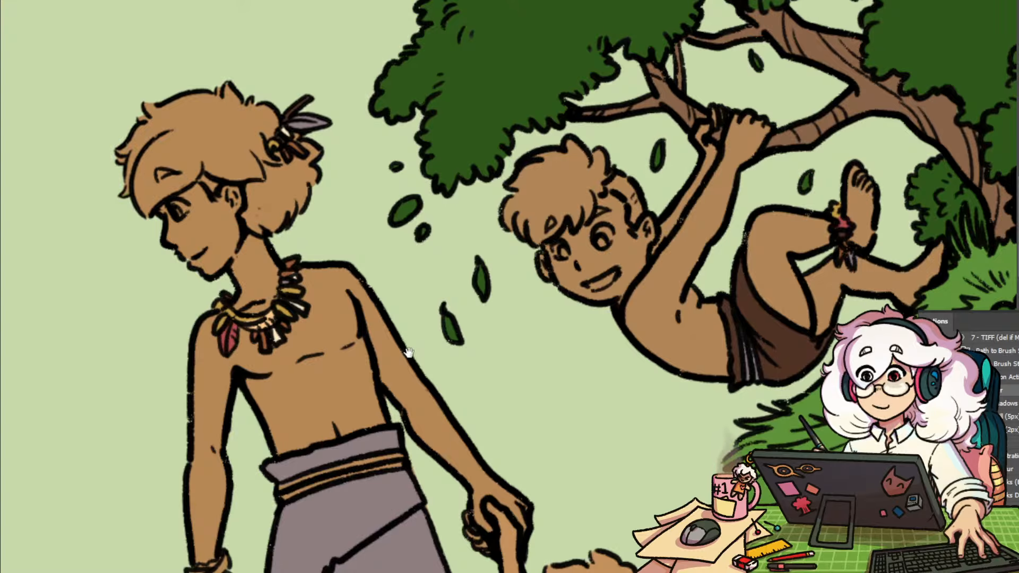
Check the clothing and accessory colours of the standing figure, the seated boy, the ponytailed girl and the toddler
{"action": "left_click_drag", "start_coordinate": [408, 352], "coordinate": [531, 230]}
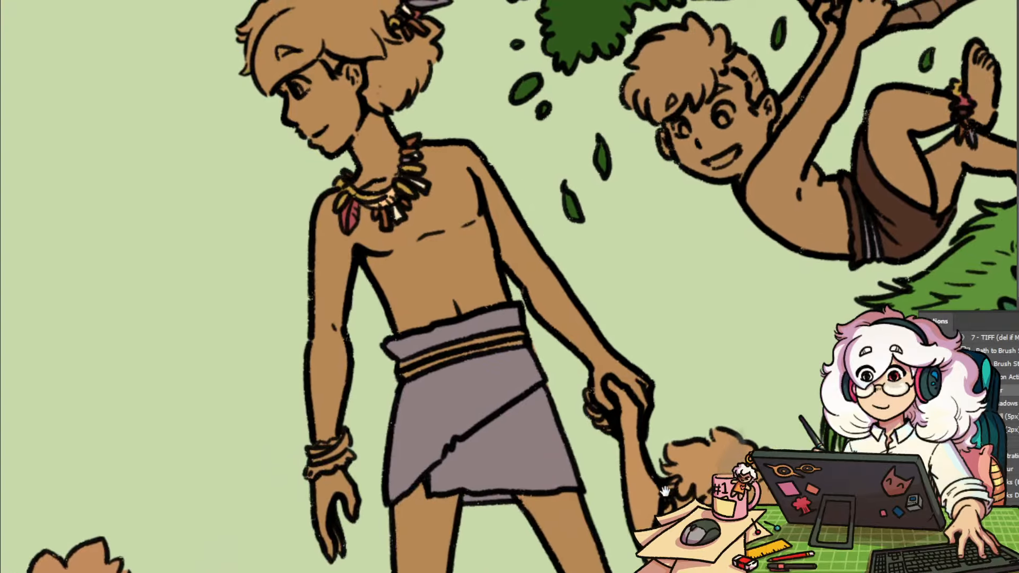
{"action": "left_click_drag", "start_coordinate": [665, 491], "coordinate": [512, 261]}
{"action": "left_click_drag", "start_coordinate": [650, 453], "coordinate": [766, 277]}
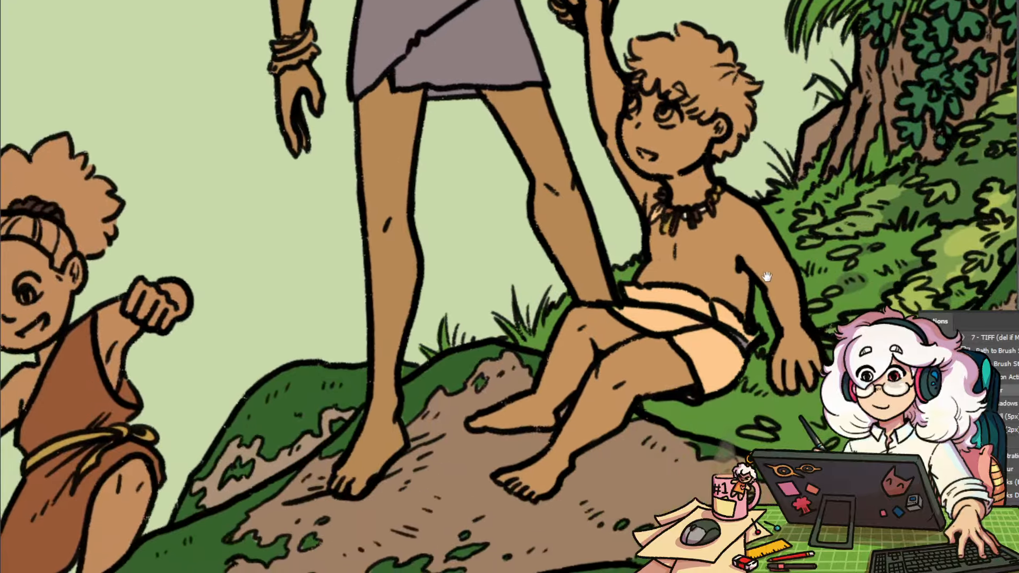
{"action": "left_click_drag", "start_coordinate": [526, 371], "coordinate": [775, 260]}
{"action": "left_click_drag", "start_coordinate": [591, 354], "coordinate": [778, 400]}
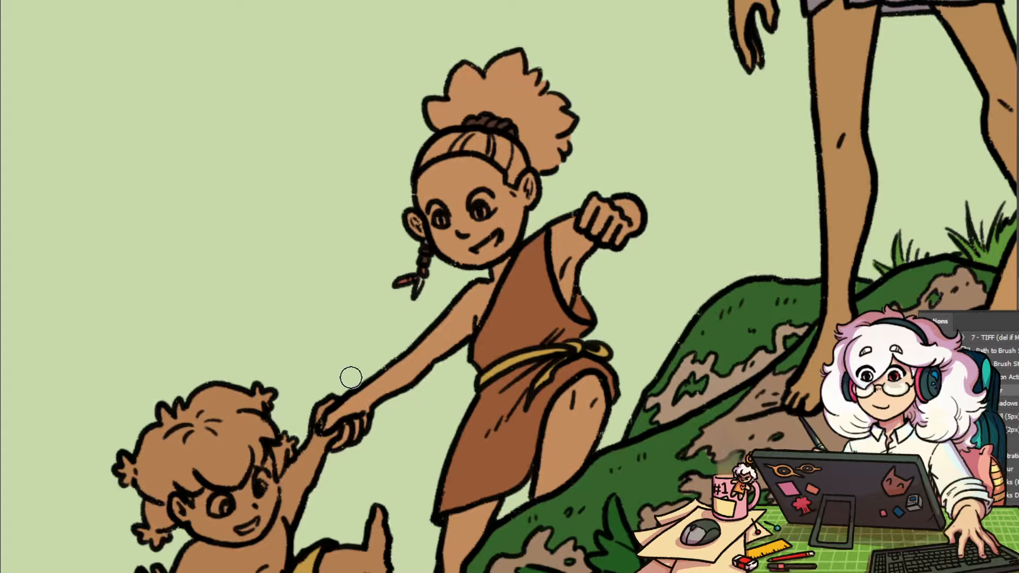
{"action": "left_click_drag", "start_coordinate": [613, 512], "coordinate": [820, 283]}
{"action": "left_click_drag", "start_coordinate": [587, 371], "coordinate": [610, 424]}
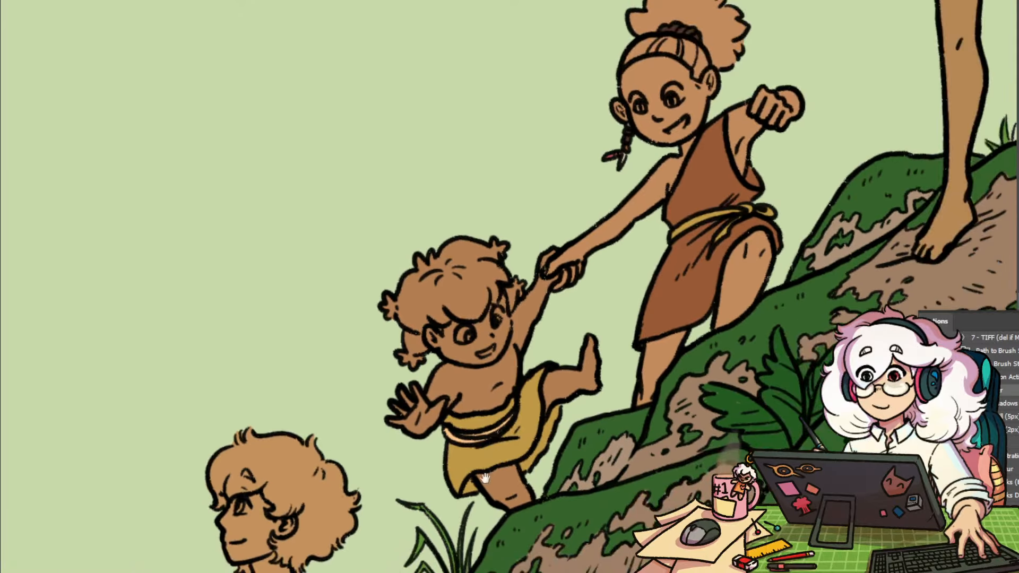
{"action": "left_click_drag", "start_coordinate": [484, 483], "coordinate": [682, 267]}
{"action": "left_click_drag", "start_coordinate": [631, 303], "coordinate": [573, 306]}
{"action": "left_click_drag", "start_coordinate": [806, 217], "coordinate": [393, 529]}
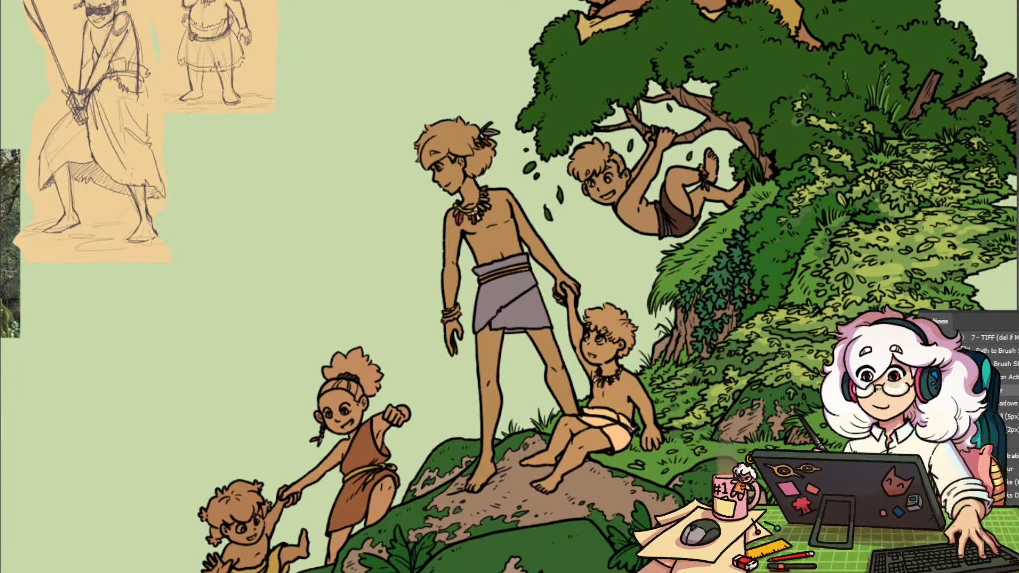
{"action": "left_click_drag", "start_coordinate": [841, 427], "coordinate": [802, 429]}
{"action": "left_click_drag", "start_coordinate": [552, 360], "coordinate": [614, 254]}
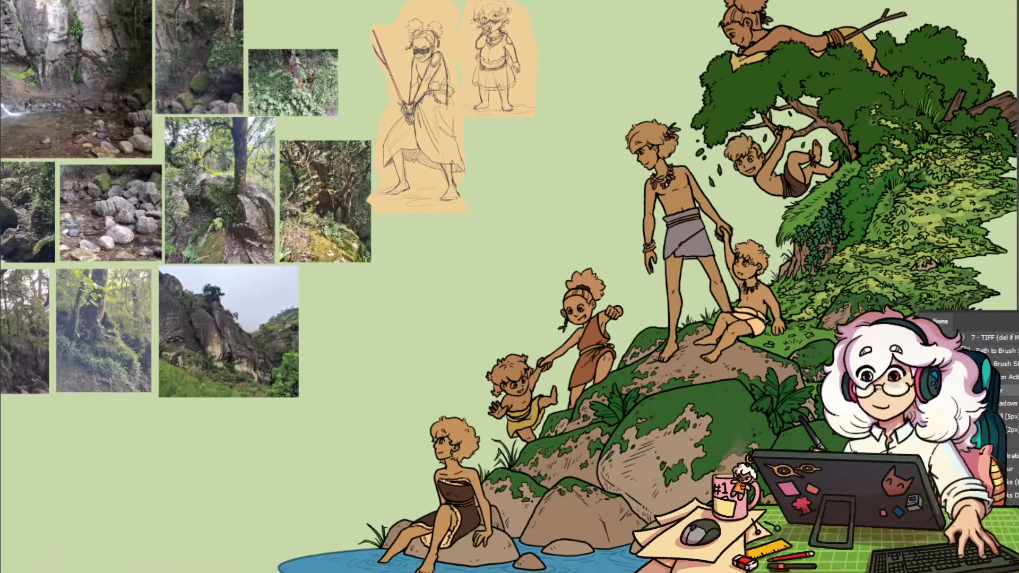
{"action": "left_click", "coordinate": [749, 323], "text": "ctrl"}
{"action": "key", "text": "F2"}
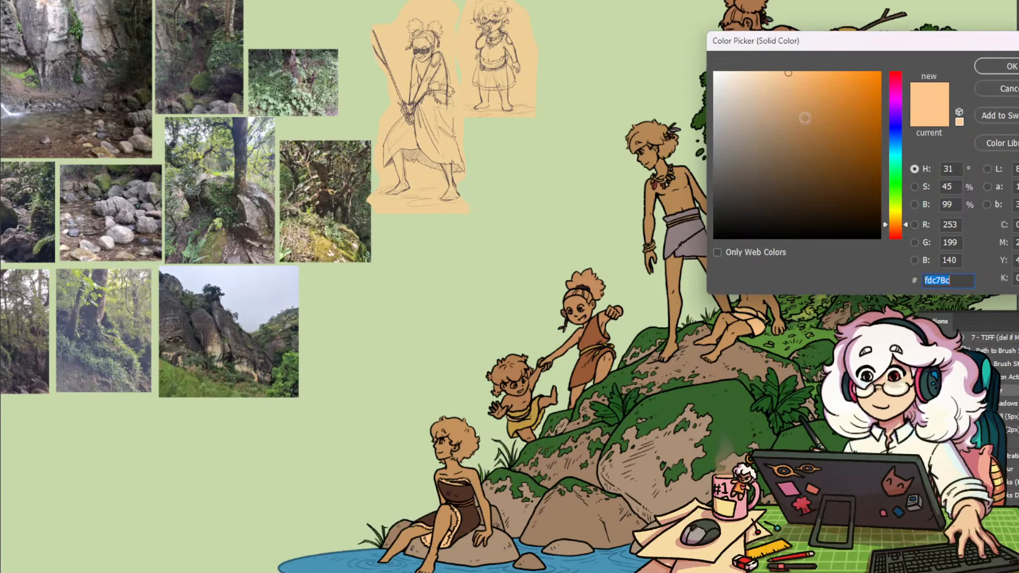
{"action": "left_click_drag", "start_coordinate": [742, 365], "coordinate": [497, 378]}
{"action": "left_click", "coordinate": [788, 84]}
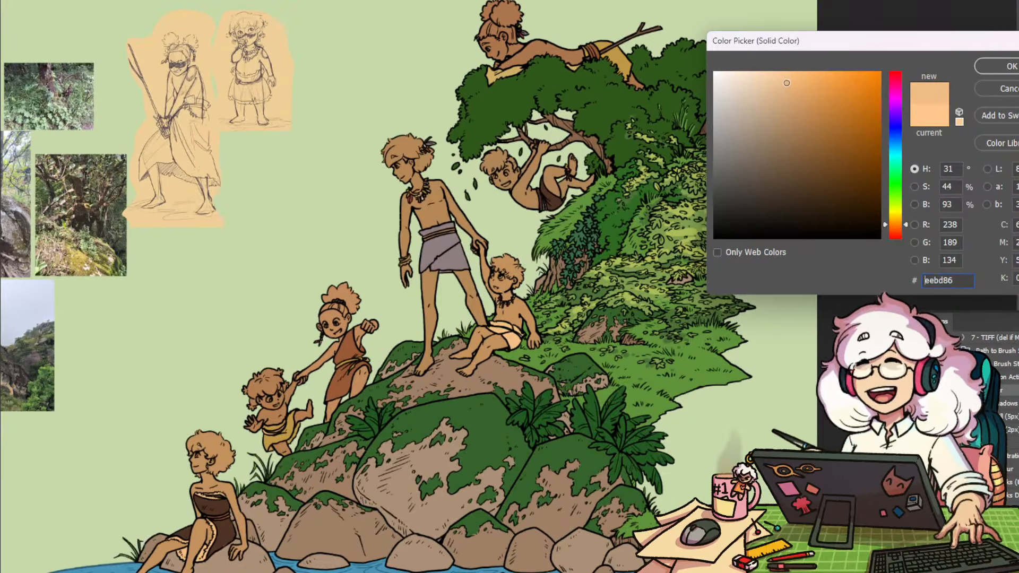
{"action": "left_click", "coordinate": [1003, 90]}
Paint the eye of the girl lying in the tree and the hanging boy's eyes and teeth white
{"action": "left_click_drag", "start_coordinate": [505, 292], "coordinate": [556, 272]}
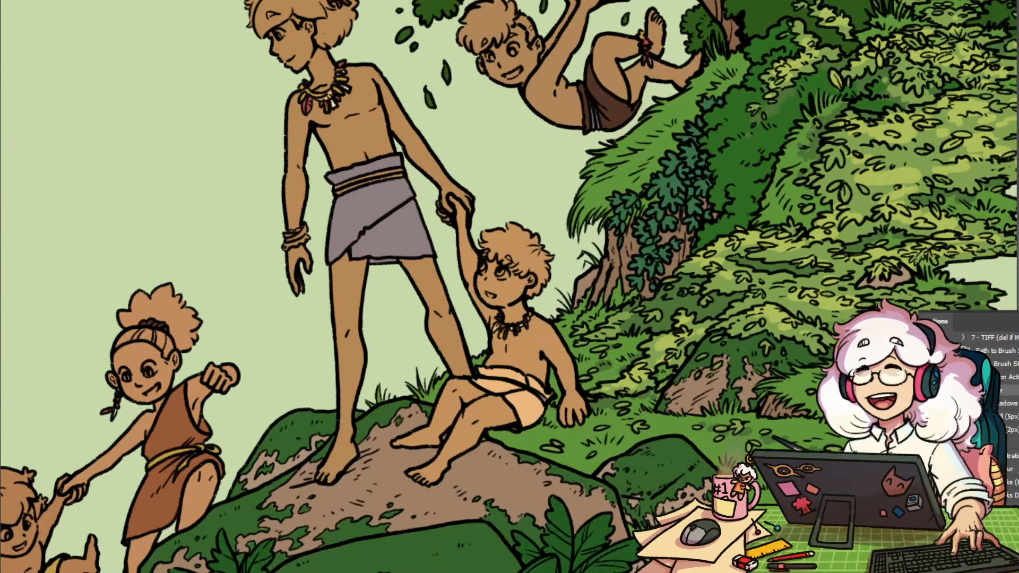
{"action": "left_click_drag", "start_coordinate": [504, 59], "coordinate": [502, 504]}
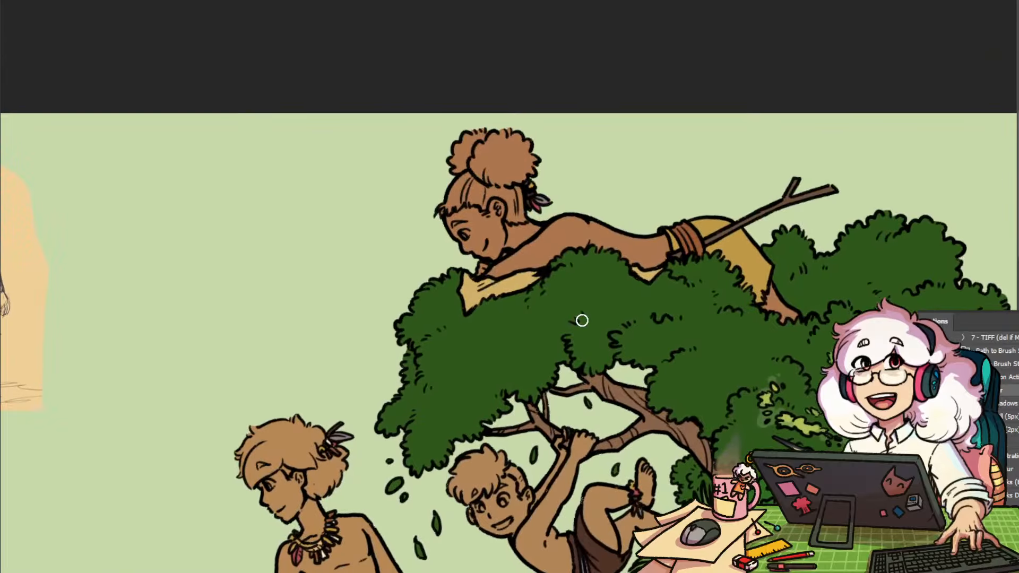
{"action": "mouse_move", "coordinate": [472, 233]}
{"action": "left_mouse_down"}
{"action": "mouse_move", "coordinate": [490, 232]}
{"action": "mouse_move", "coordinate": [471, 235]}
{"action": "left_mouse_up"}
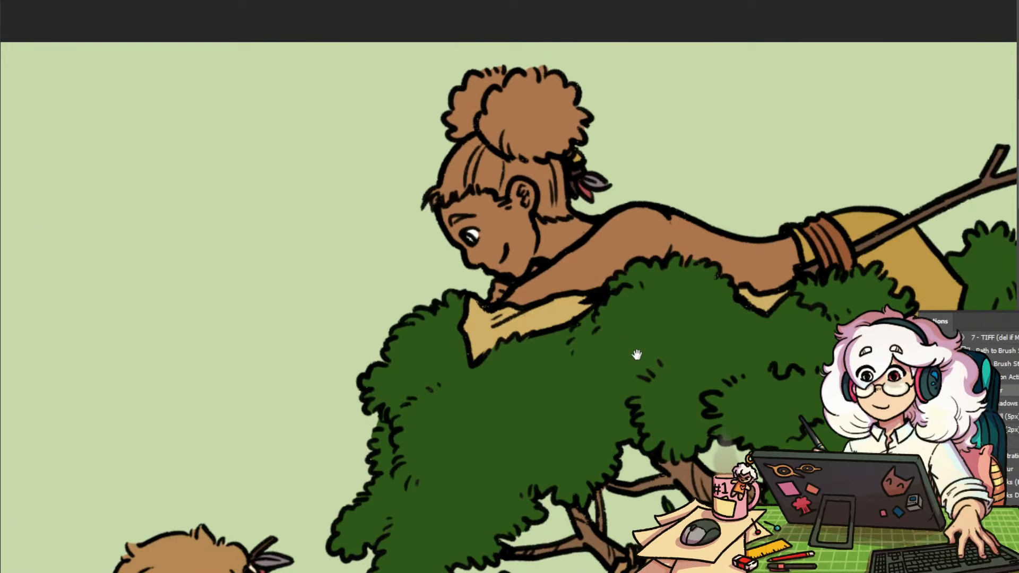
{"action": "left_click_drag", "start_coordinate": [637, 355], "coordinate": [594, 41]}
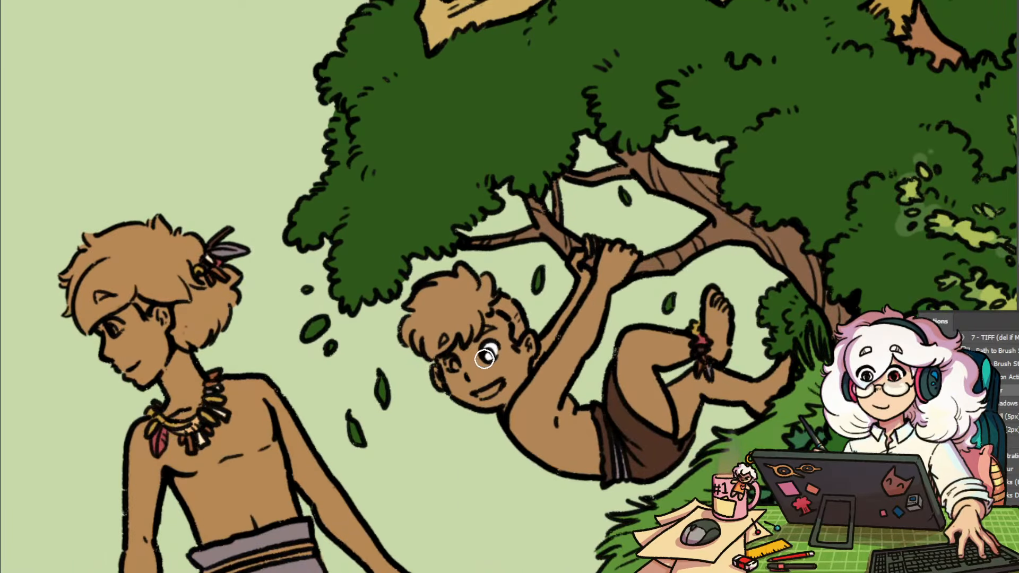
{"action": "left_click", "coordinate": [454, 364]}
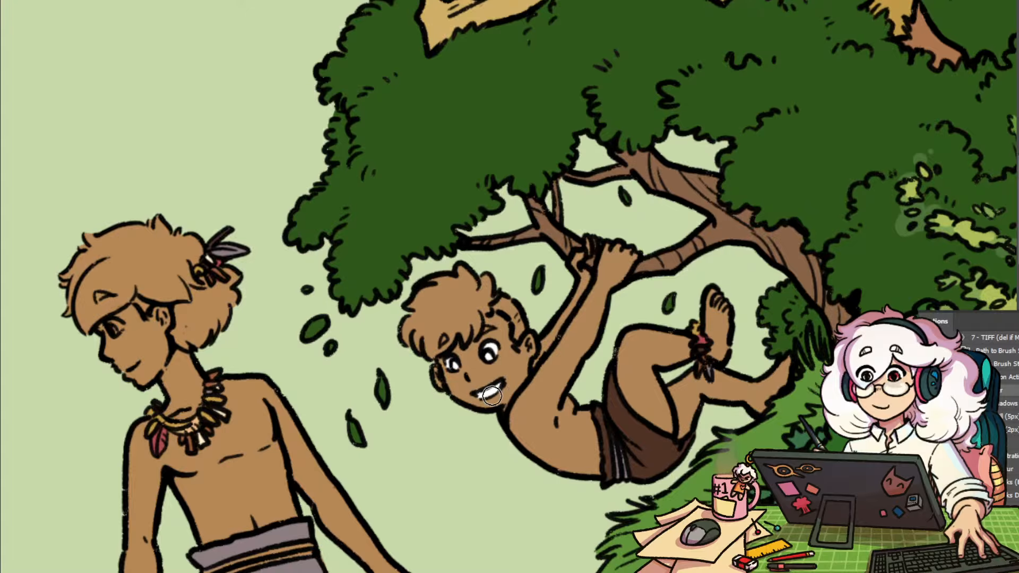
Paint the standing figure's eye and the seated boy's eyes and teeth white
{"action": "left_click_drag", "start_coordinate": [228, 355], "coordinate": [552, 387]}
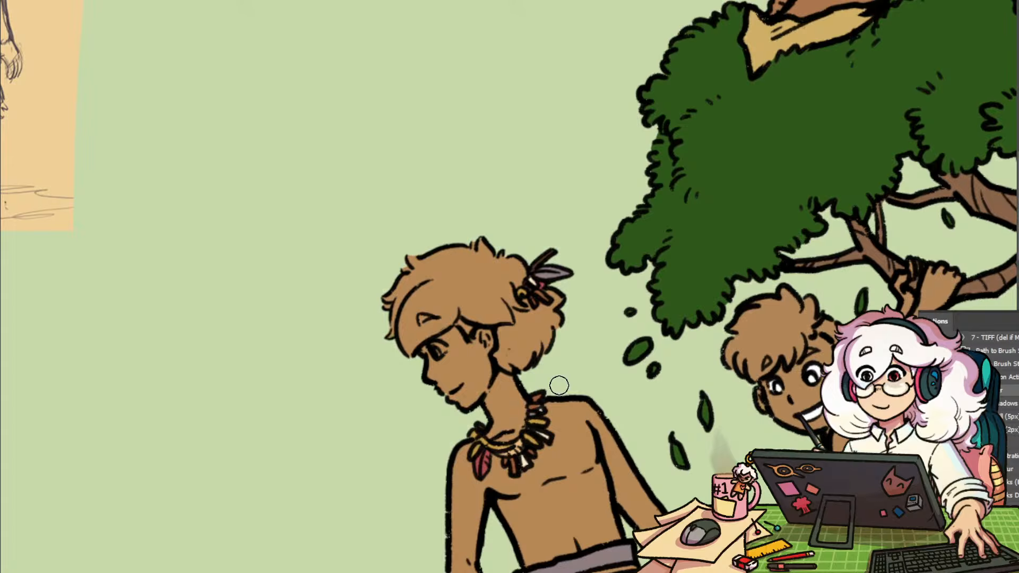
{"action": "left_click", "coordinate": [438, 351]}
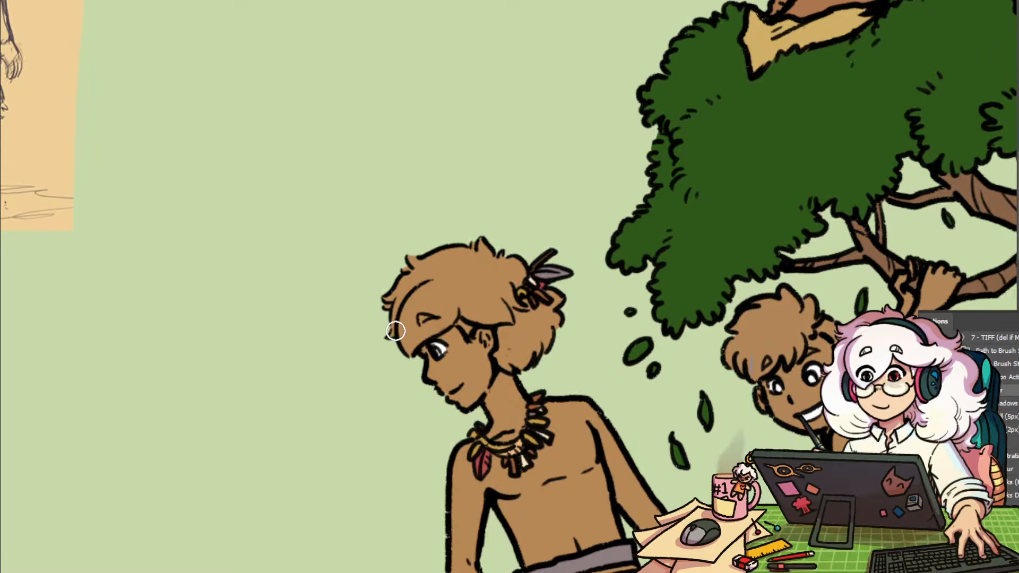
{"action": "key", "text": "v"}
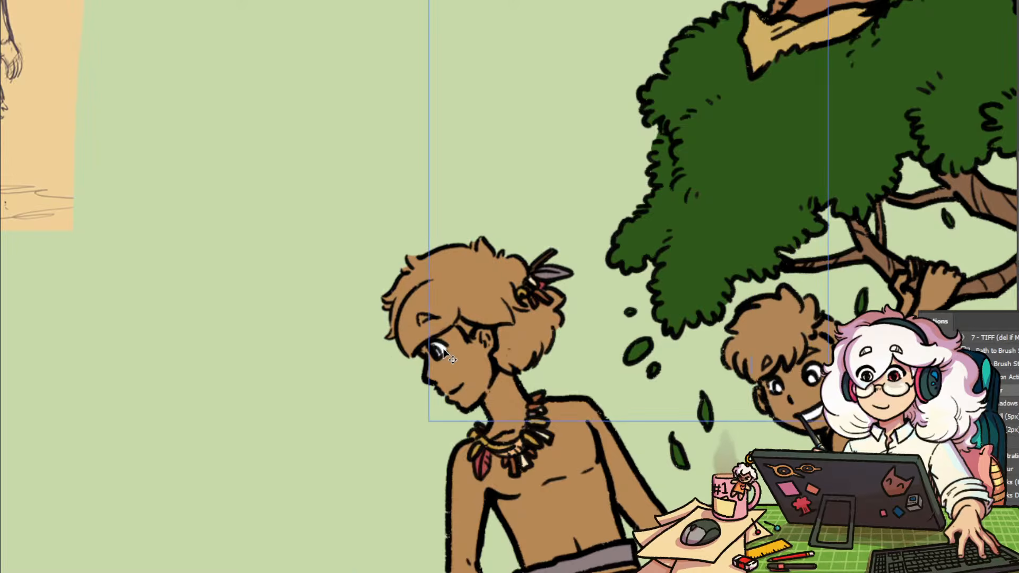
{"action": "left_click_drag", "start_coordinate": [775, 501], "coordinate": [647, 109]}
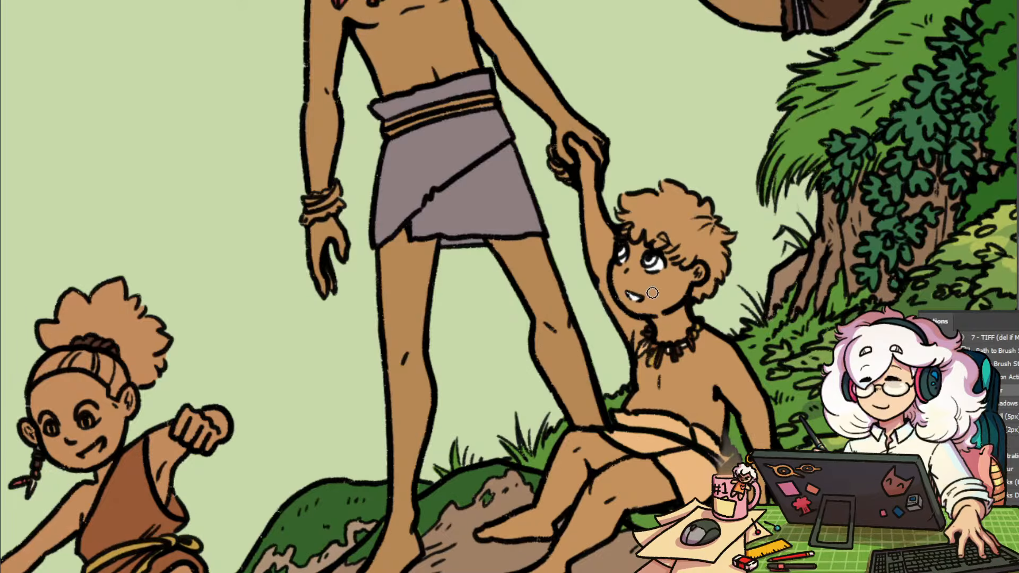
Paint the eyes and teeth of the ponytailed girl and the toddler white, along with the seated woman's eye
{"action": "left_click_drag", "start_coordinate": [618, 455], "coordinate": [889, 248]}
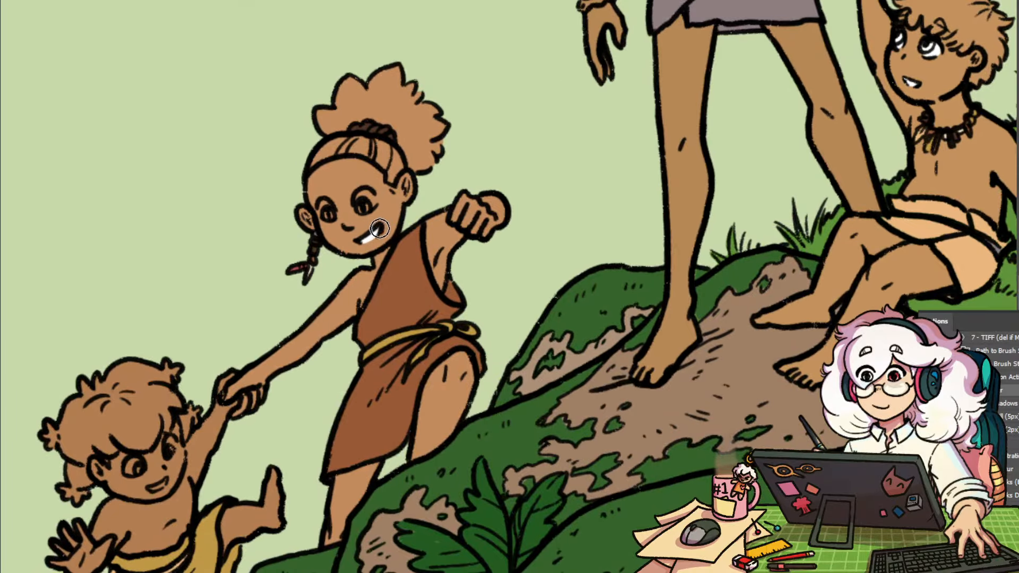
{"action": "mouse_move", "coordinate": [372, 203]}
{"action": "left_mouse_down"}
{"action": "mouse_move", "coordinate": [372, 188]}
{"action": "mouse_move", "coordinate": [675, 63]}
{"action": "left_mouse_up"}
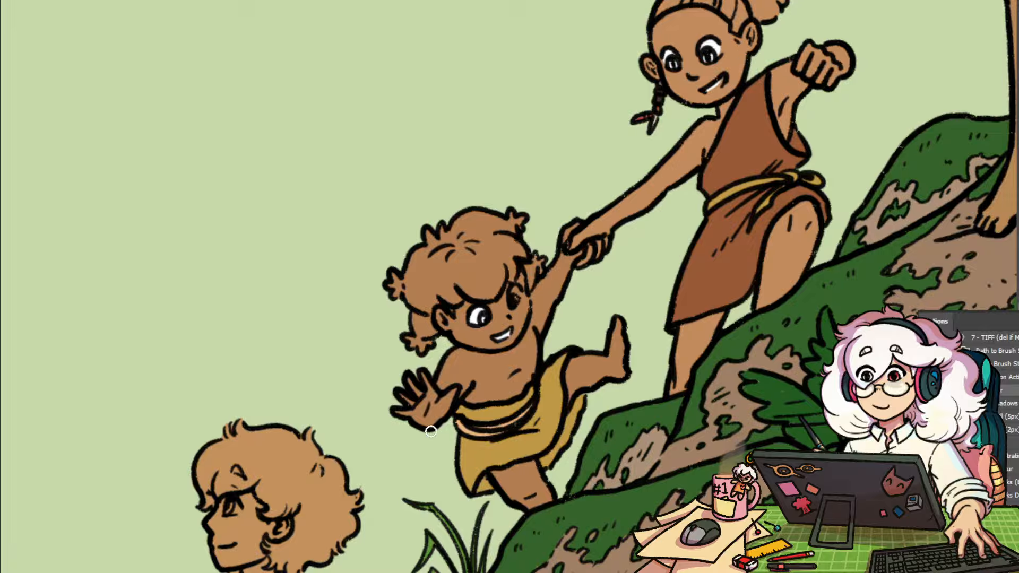
{"action": "scroll", "coordinate": [675, 259], "scroll_direction": "down", "scroll_amount": 3}
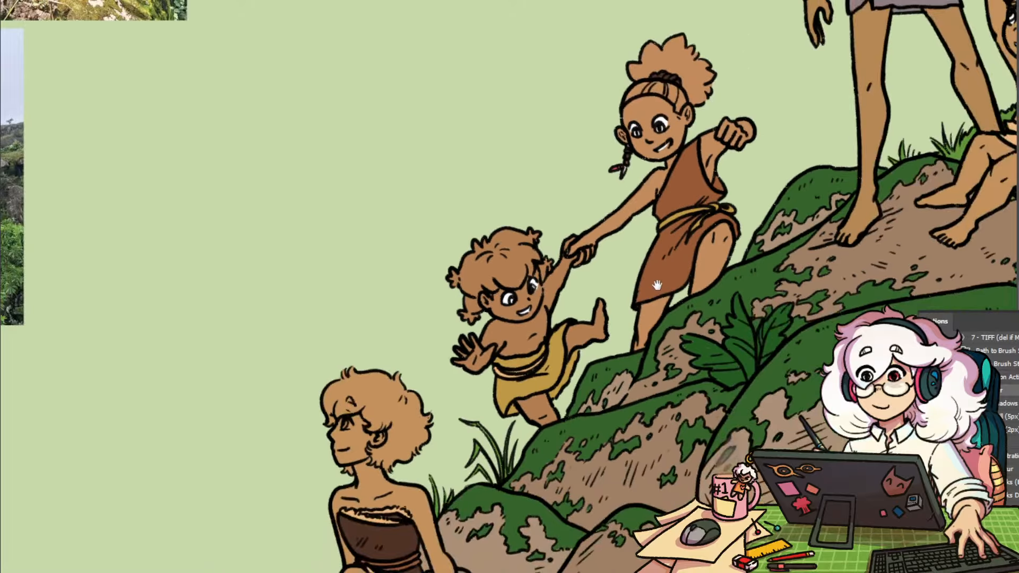
{"action": "left_click_drag", "start_coordinate": [675, 260], "coordinate": [754, 237]}
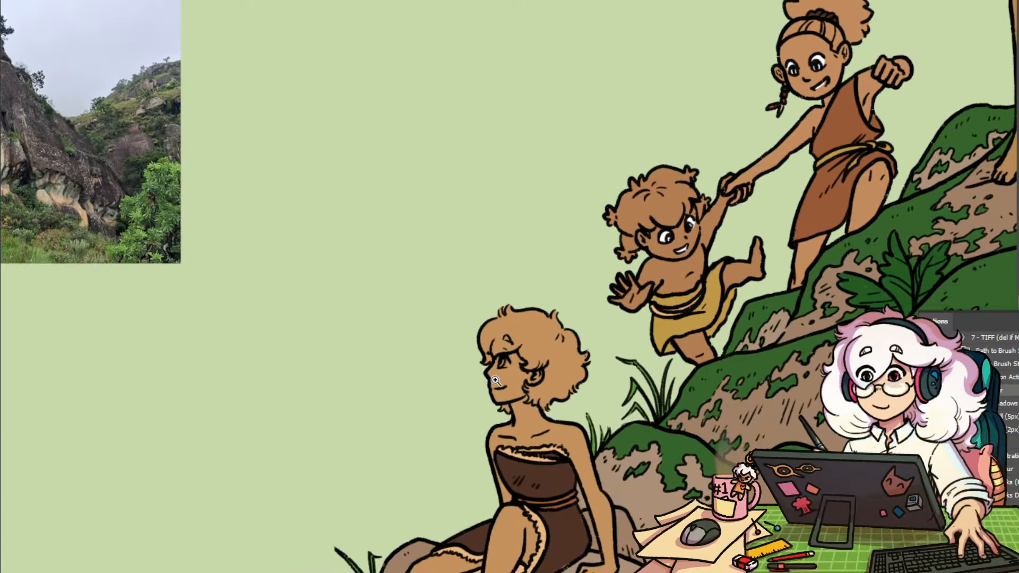
{"action": "scroll", "coordinate": [495, 380], "scroll_direction": "up", "scroll_amount": 3}
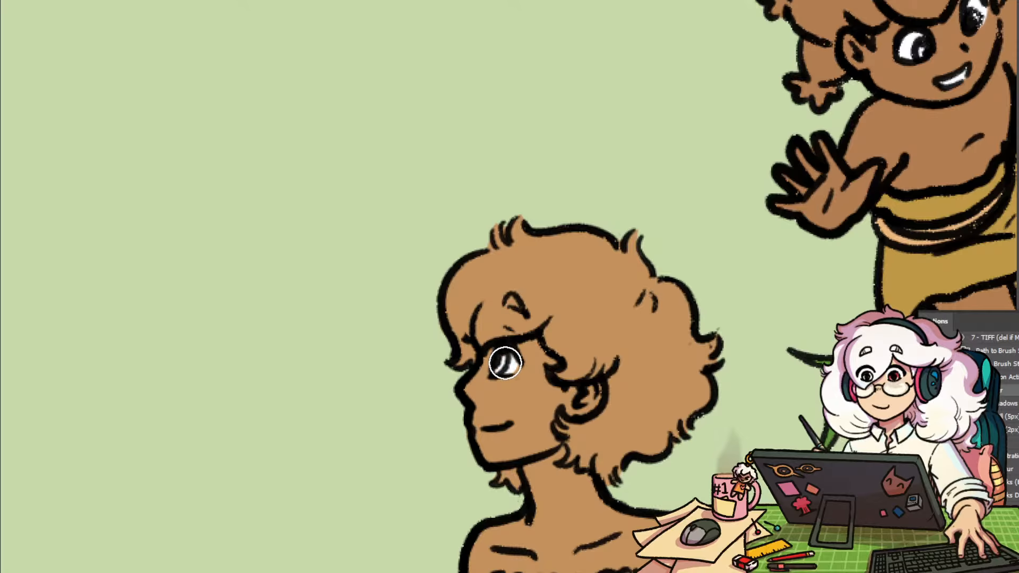
Review the figures' faces and accessories across the hillside, looking closely at the standing figure's eye and necklace
{"action": "scroll", "coordinate": [505, 364], "scroll_direction": "down", "scroll_amount": 5}
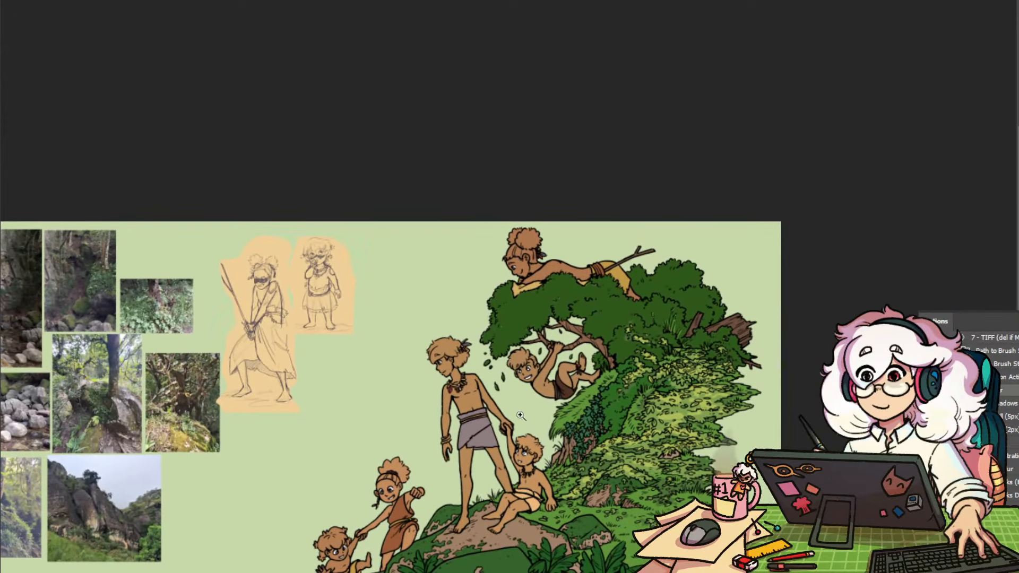
{"action": "scroll", "coordinate": [520, 415], "scroll_direction": "up", "scroll_amount": 2}
{"action": "left_click_drag", "start_coordinate": [504, 524], "coordinate": [527, 540]}
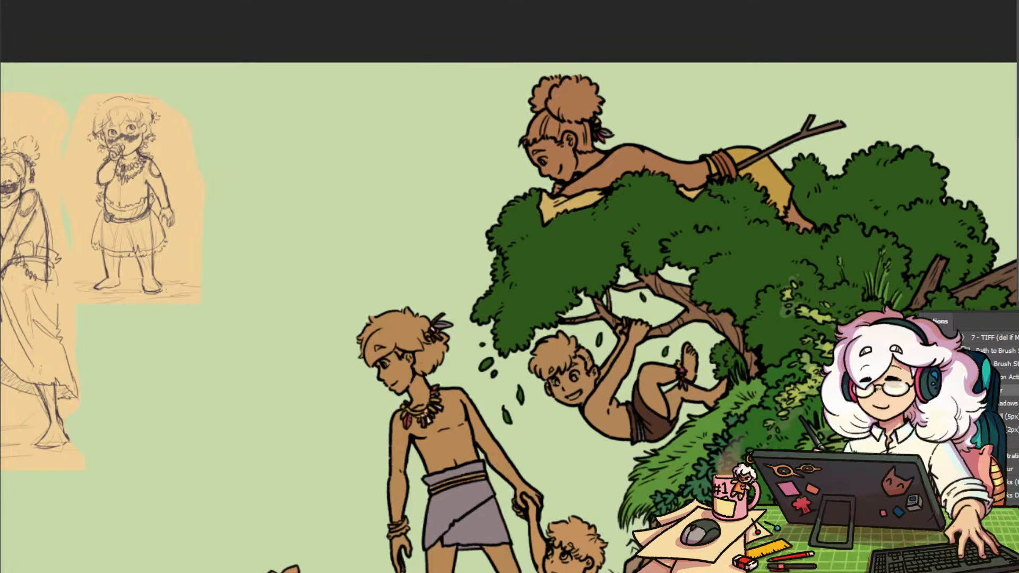
{"action": "left_click_drag", "start_coordinate": [783, 520], "coordinate": [975, 223]}
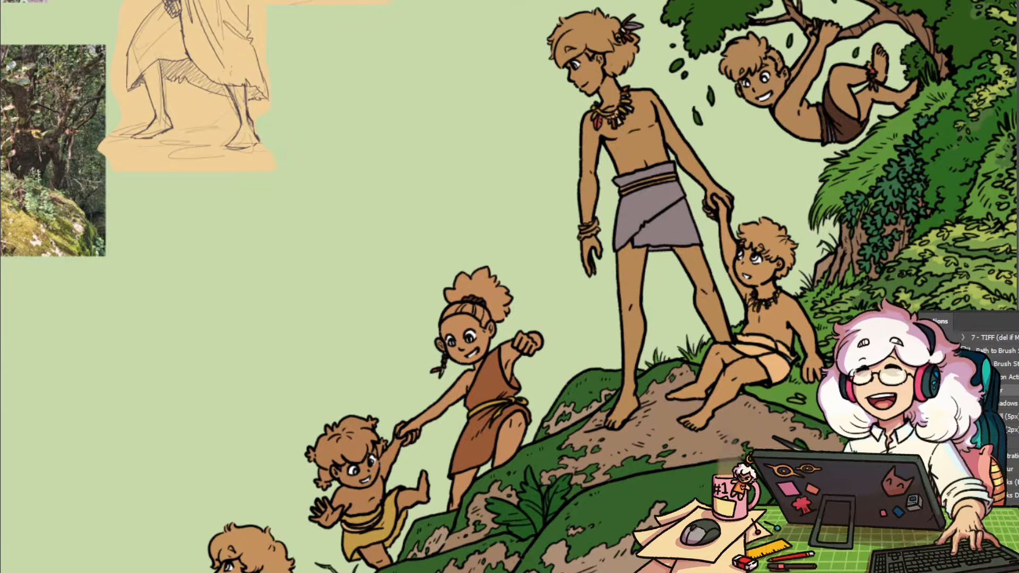
{"action": "left_click_drag", "start_coordinate": [509, 282], "coordinate": [520, 290]}
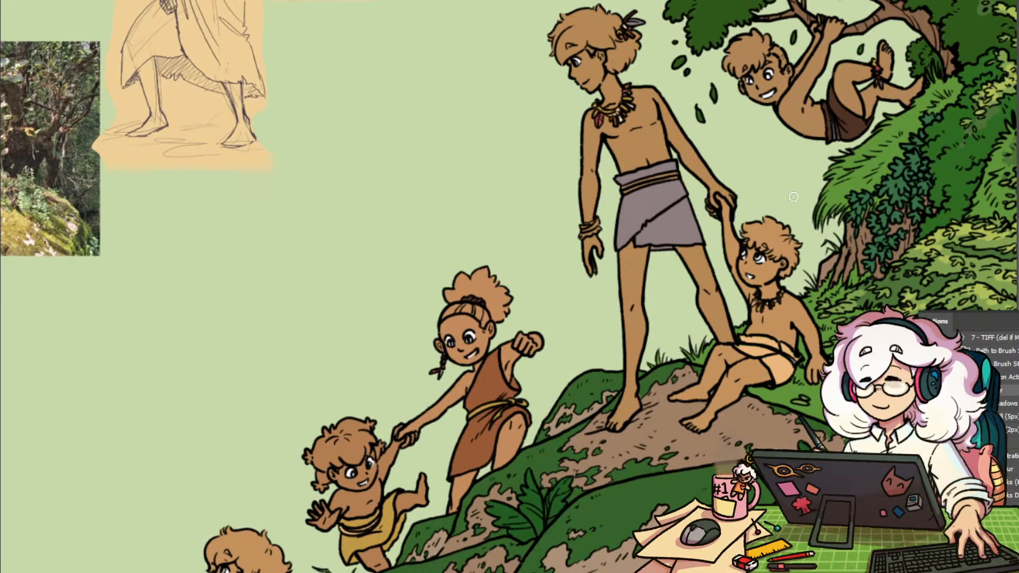
{"action": "scroll", "coordinate": [587, 84], "scroll_direction": "up", "scroll_amount": 5}
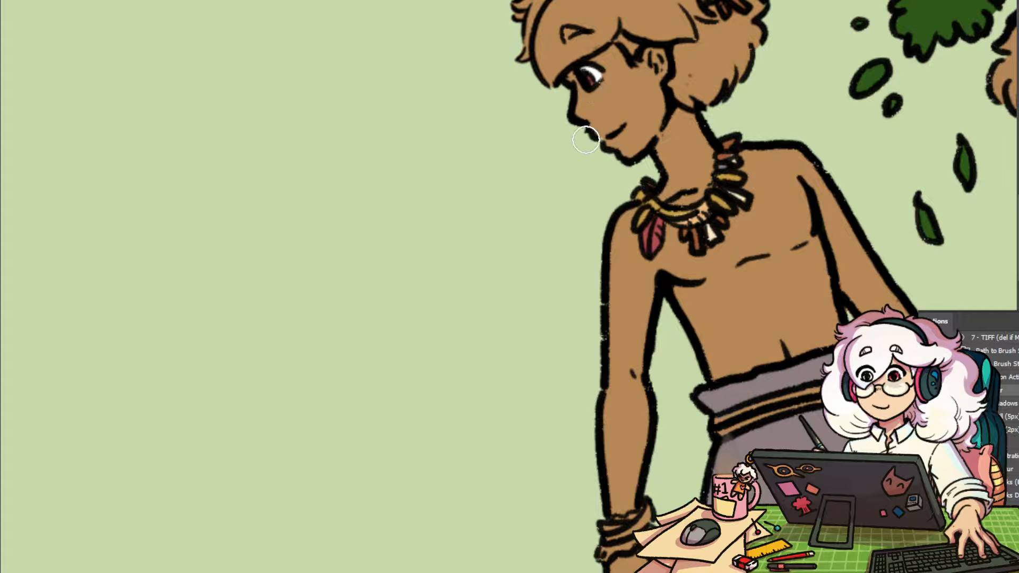
{"action": "left_click_drag", "start_coordinate": [605, 239], "coordinate": [552, 241]}
{"action": "left_click_drag", "start_coordinate": [297, 494], "coordinate": [759, 69]}
{"action": "mouse_move", "coordinate": [488, 497]}
{"action": "left_mouse_down"}
{"action": "mouse_move", "coordinate": [519, 249]}
{"action": "mouse_move", "coordinate": [568, 230]}
{"action": "left_mouse_up"}
{"action": "left_click_drag", "start_coordinate": [546, 290], "coordinate": [552, 280]}
{"action": "left_click_drag", "start_coordinate": [619, 240], "coordinate": [547, 241]}
{"action": "left_click_drag", "start_coordinate": [853, 189], "coordinate": [402, 531]}
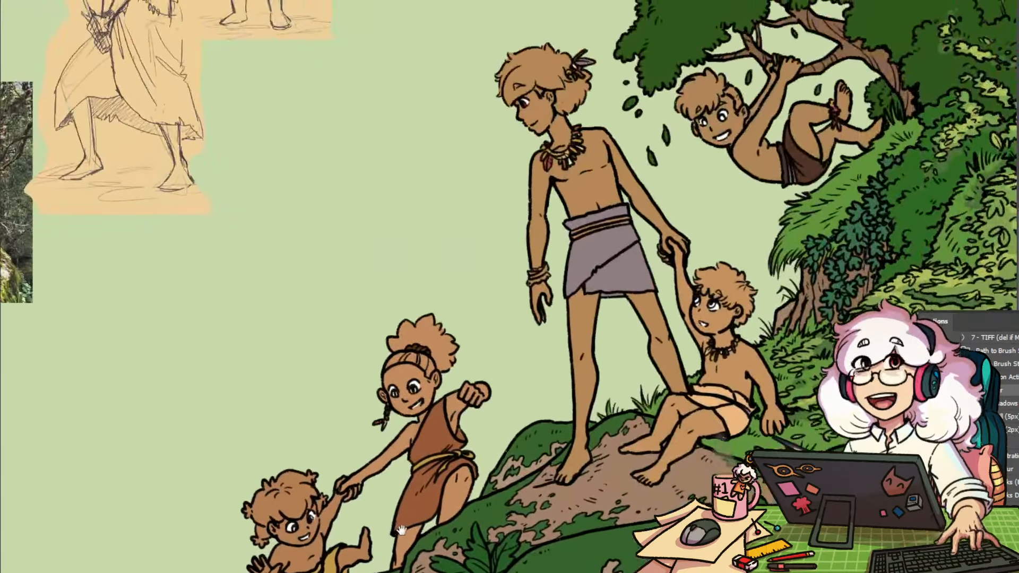
{"action": "left_click_drag", "start_coordinate": [623, 363], "coordinate": [583, 350]}
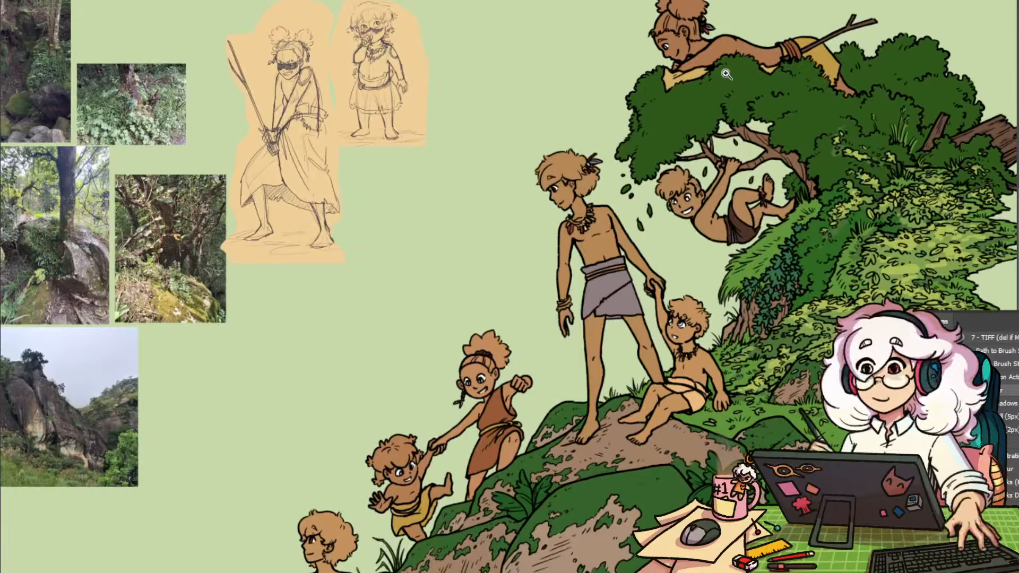
Paint the irises of the standing figure and the hanging boy in dark reds
{"action": "left_click_drag", "start_coordinate": [719, 94], "coordinate": [723, 174]}
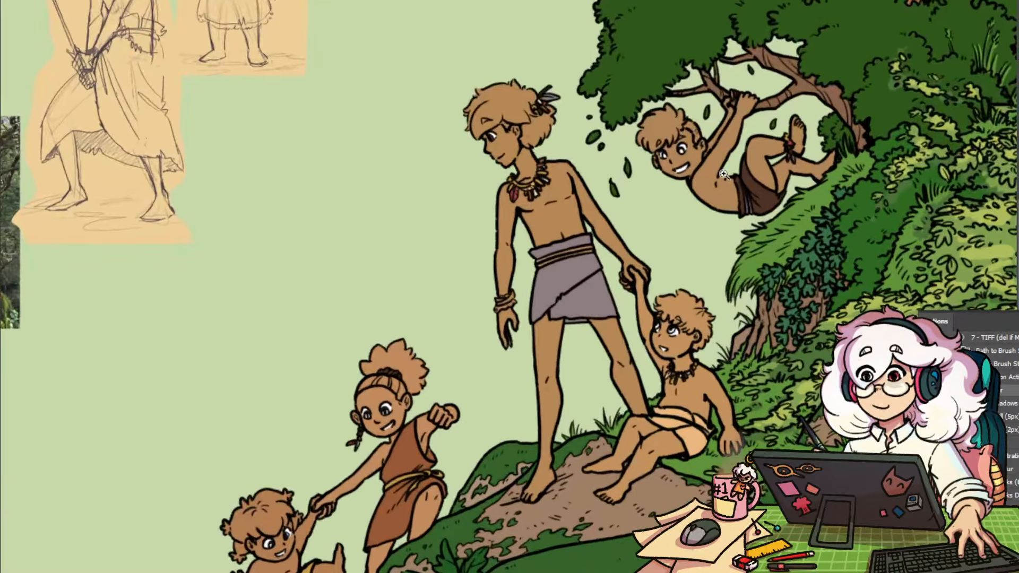
{"action": "left_click_drag", "start_coordinate": [664, 109], "coordinate": [753, 119]}
{"action": "left_click_drag", "start_coordinate": [127, 172], "coordinate": [130, 184]}
{"action": "left_click_drag", "start_coordinate": [477, 223], "coordinate": [435, 226]}
{"action": "left_click_drag", "start_coordinate": [648, 233], "coordinate": [651, 241]}
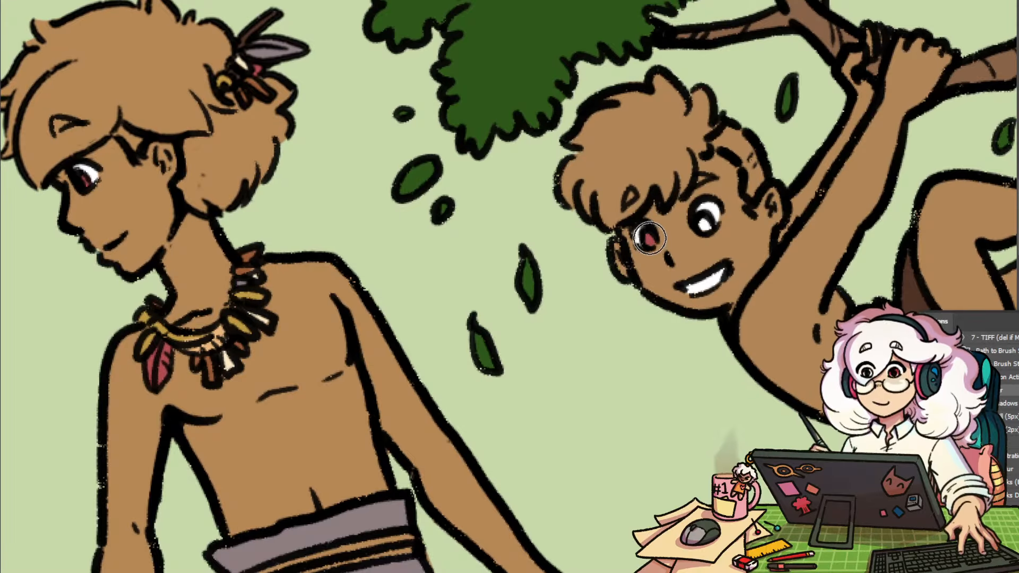
{"action": "left_click_drag", "start_coordinate": [700, 221], "coordinate": [698, 278]}
{"action": "left_click_drag", "start_coordinate": [734, 214], "coordinate": [764, 211]}
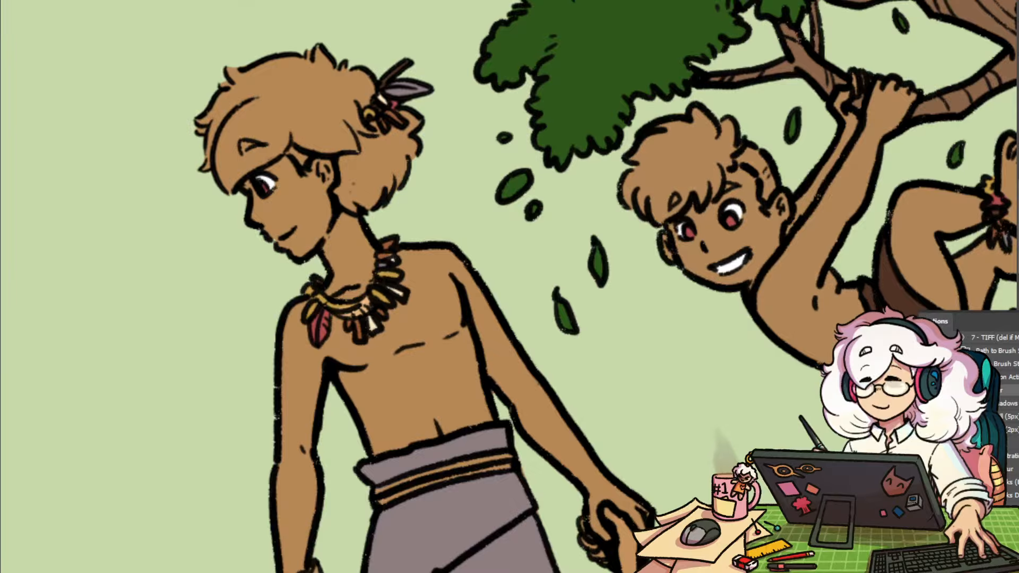
Review the eyes of the standing figure, the hanging boy and the girl lying in the tree
{"action": "mouse_move", "coordinate": [796, 5]}
{"action": "left_mouse_down"}
{"action": "mouse_move", "coordinate": [676, 210]}
{"action": "mouse_move", "coordinate": [644, 322]}
{"action": "mouse_move", "coordinate": [765, 69]}
{"action": "left_mouse_up"}
{"action": "left_click", "coordinate": [646, 339], "text": "alt"}
{"action": "left_click", "coordinate": [790, 252], "text": "alt"}
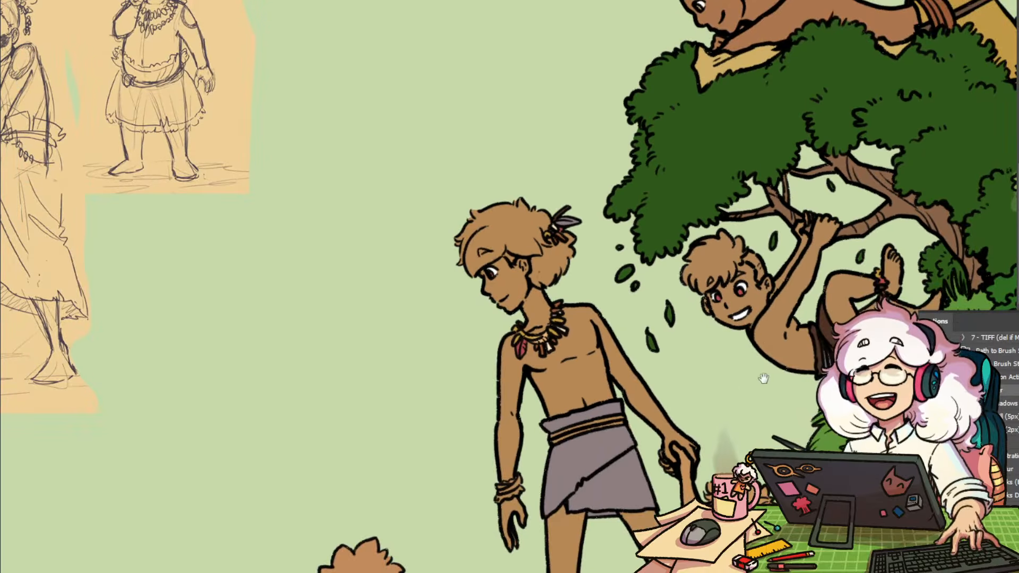
{"action": "left_click_drag", "start_coordinate": [763, 377], "coordinate": [589, 526]}
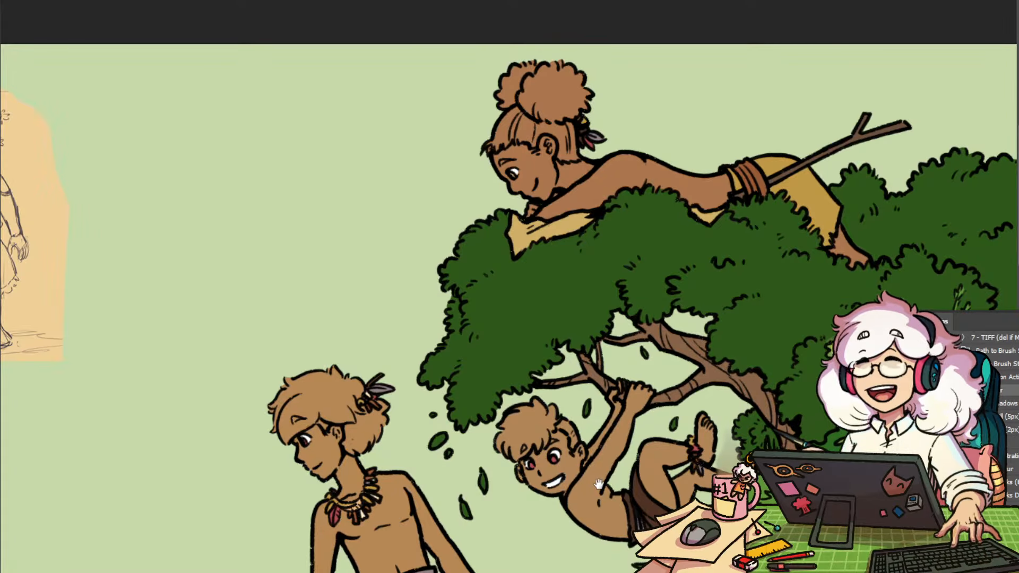
{"action": "mouse_move", "coordinate": [598, 484]}
{"action": "left_mouse_down"}
{"action": "mouse_move", "coordinate": [588, 330]}
{"action": "mouse_move", "coordinate": [578, 343]}
{"action": "left_mouse_up"}
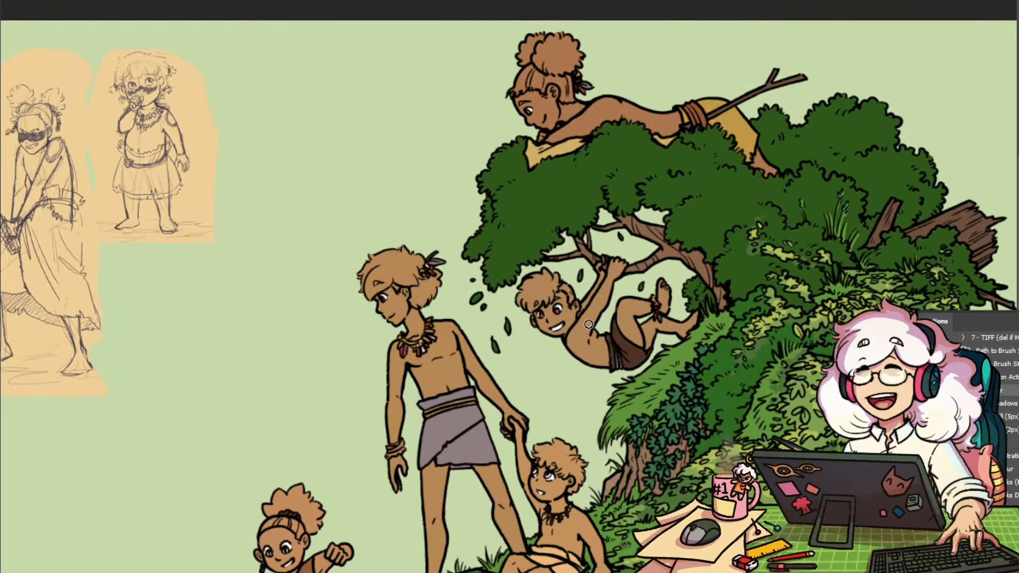
{"action": "left_click_drag", "start_coordinate": [588, 325], "coordinate": [592, 399]}
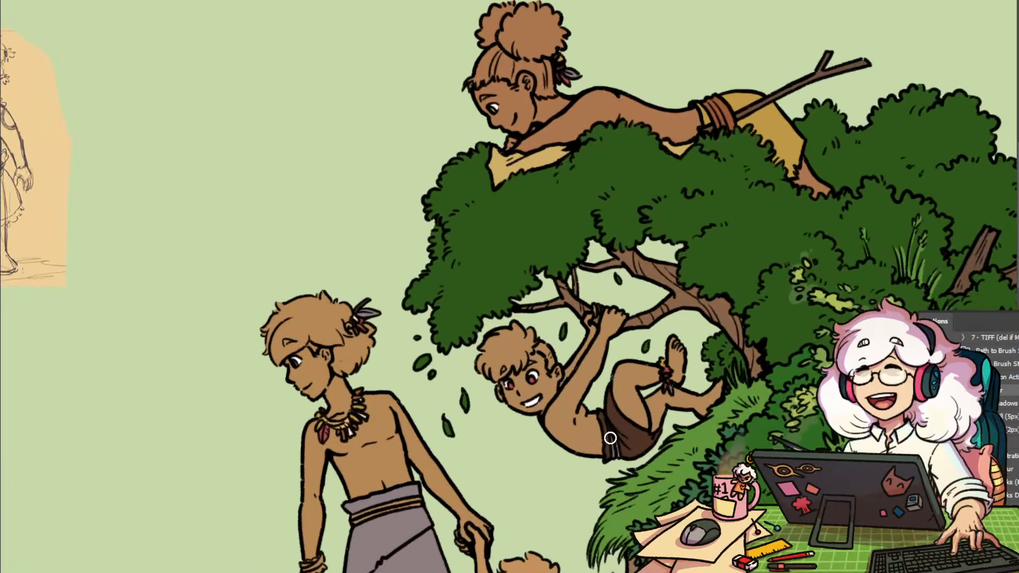
{"action": "left_click_drag", "start_coordinate": [593, 471], "coordinate": [592, 428]}
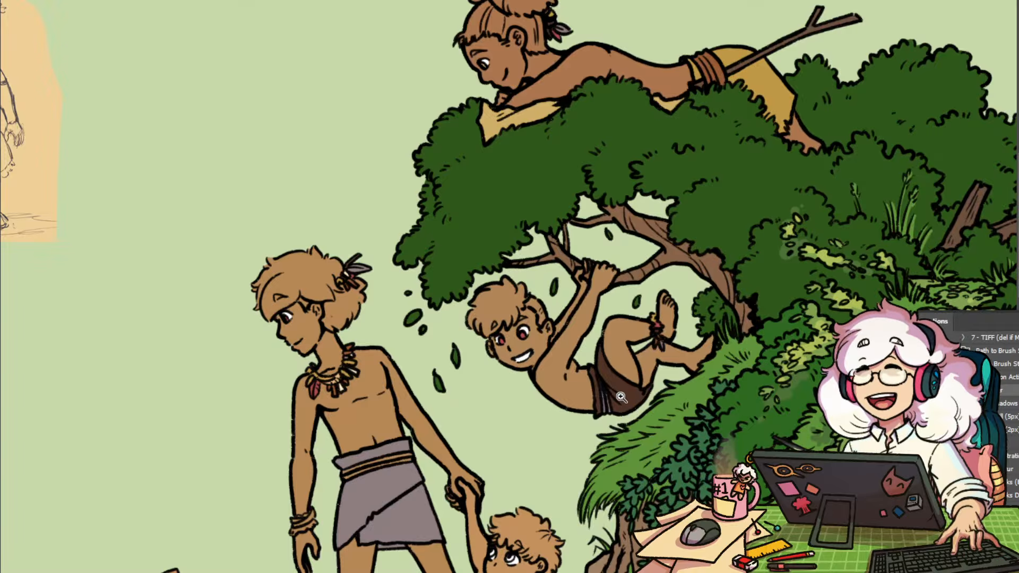
{"action": "left_click", "coordinate": [542, 297]}
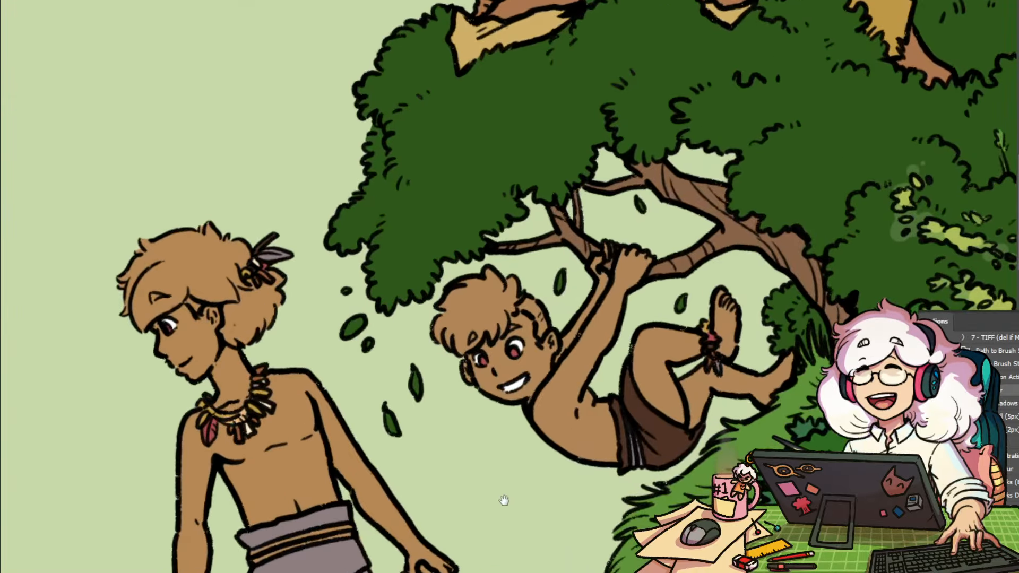
Set the solid fill colour to ffca65 and paint the irises of the ponytailed girl and the toddler golden yellow
{"action": "left_click_drag", "start_coordinate": [564, 248], "coordinate": [490, 514]}
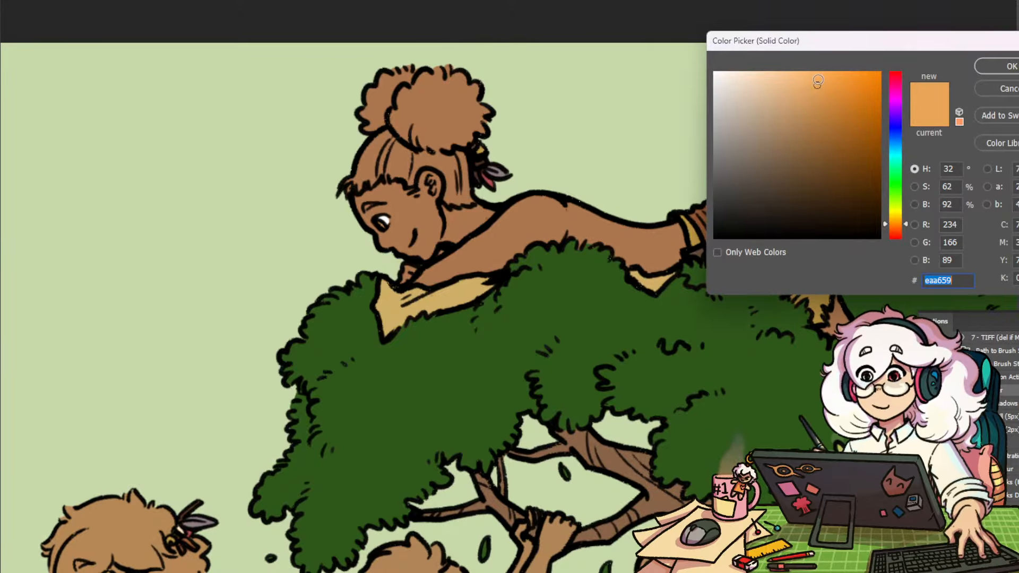
{"action": "left_click", "coordinate": [815, 72]}
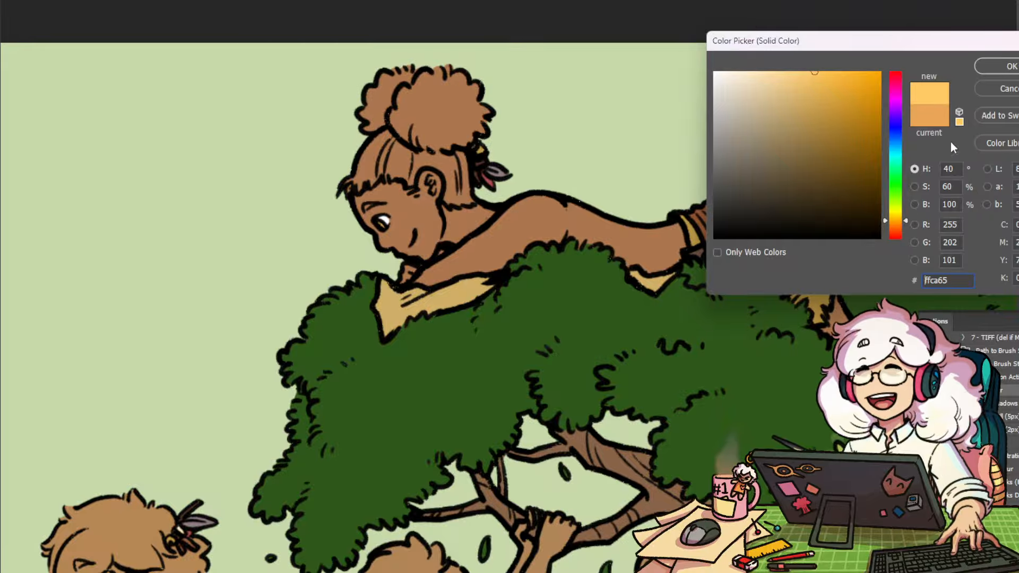
{"action": "left_click", "coordinate": [998, 66]}
{"action": "left_click_drag", "start_coordinate": [608, 518], "coordinate": [703, 116]}
{"action": "left_click_drag", "start_coordinate": [621, 467], "coordinate": [672, 192]}
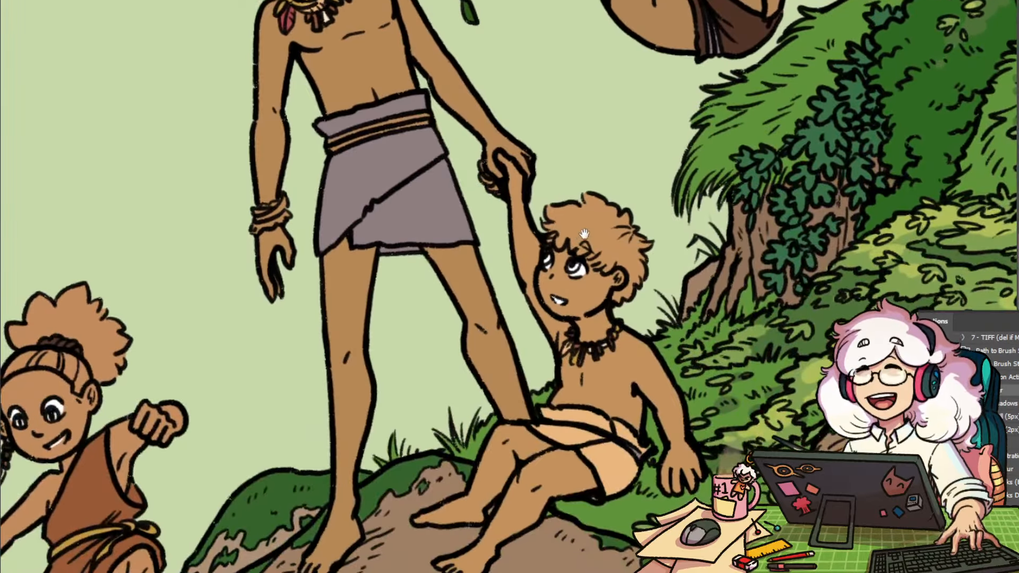
{"action": "left_click_drag", "start_coordinate": [583, 244], "coordinate": [532, 523]}
{"action": "left_click_drag", "start_coordinate": [425, 531], "coordinate": [789, 172]}
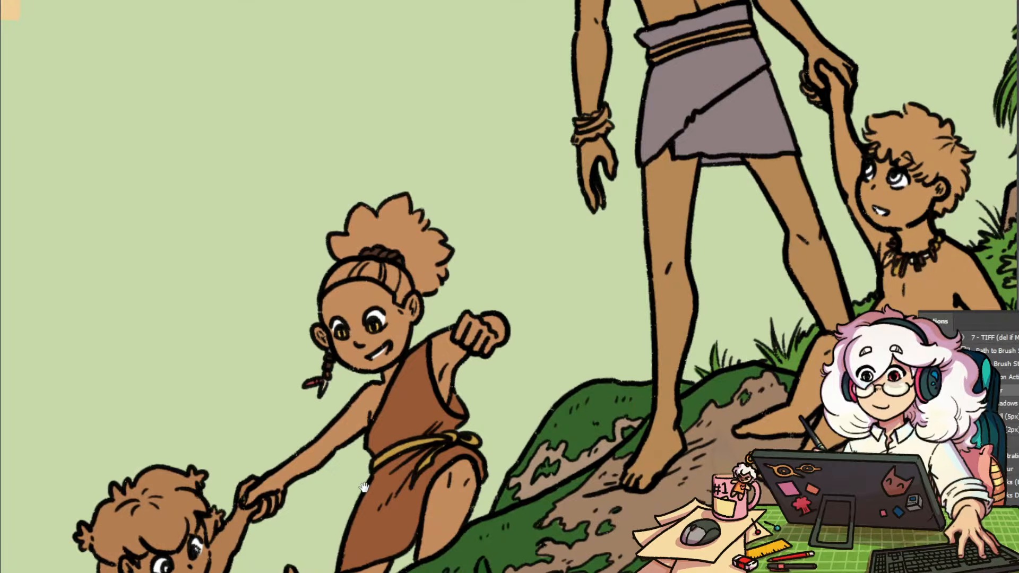
{"action": "left_click_drag", "start_coordinate": [364, 487], "coordinate": [623, 349]}
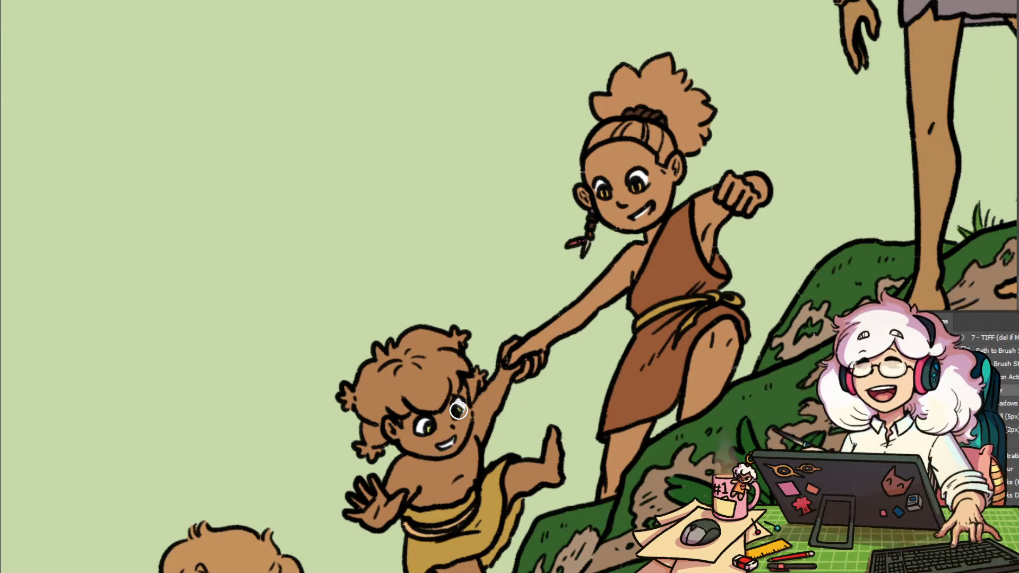
{"action": "scroll", "coordinate": [459, 410], "scroll_direction": "down", "scroll_amount": 3}
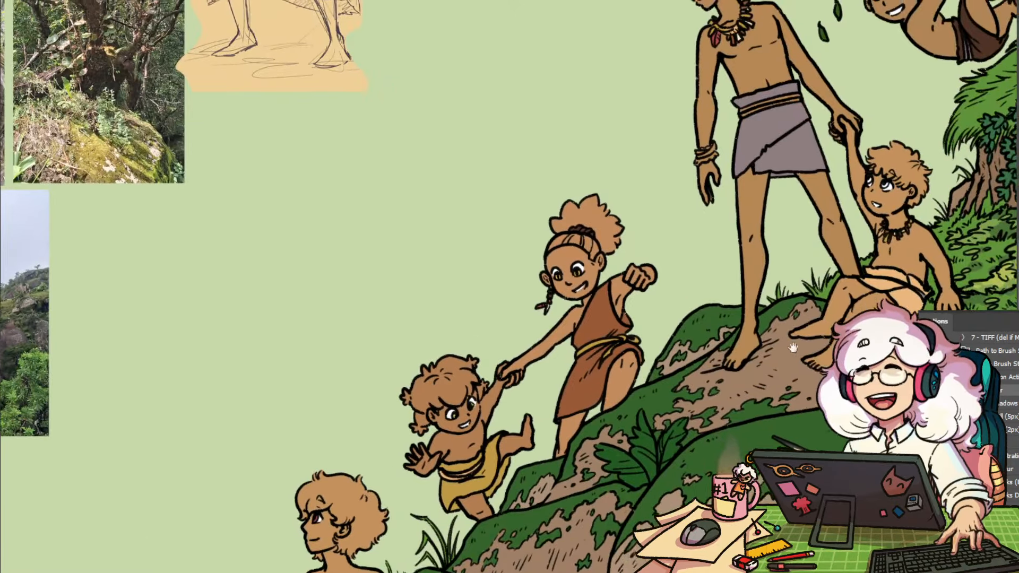
Paint the irises of the seated boy beside the standing figure yellow
{"action": "left_click_drag", "start_coordinate": [793, 348], "coordinate": [462, 456]}
{"action": "scroll", "coordinate": [551, 277], "scroll_direction": "up", "scroll_amount": 3}
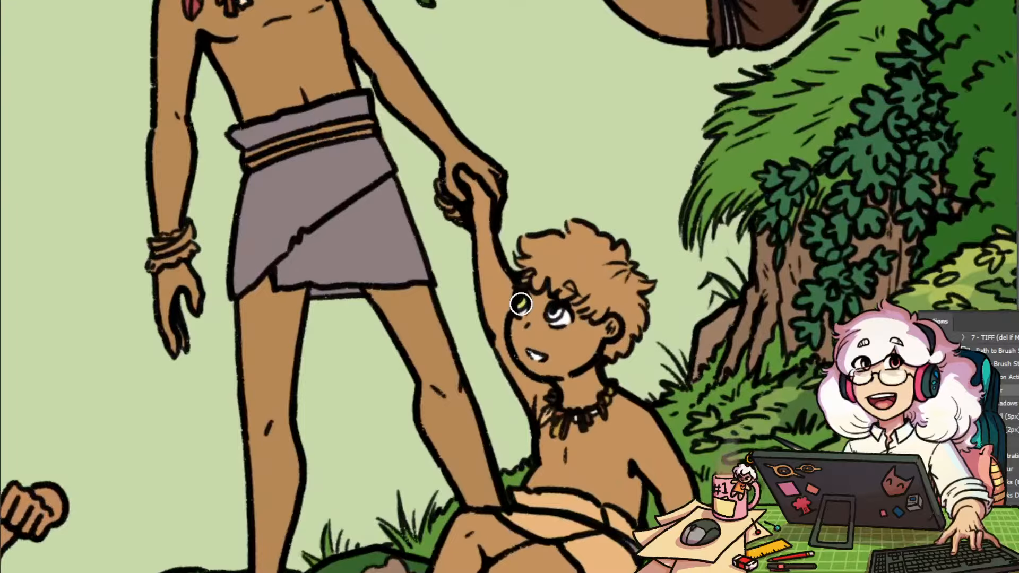
{"action": "scroll", "coordinate": [599, 287], "scroll_direction": "down", "scroll_amount": 3}
{"action": "left_click_drag", "start_coordinate": [626, 298], "coordinate": [572, 439]}
{"action": "scroll", "coordinate": [572, 438], "scroll_direction": "down", "scroll_amount": 2}
{"action": "scroll", "coordinate": [541, 250], "scroll_direction": "up", "scroll_amount": 2}
{"action": "mouse_move", "coordinate": [544, 242]}
{"action": "left_mouse_down"}
{"action": "mouse_move", "coordinate": [557, 242]}
{"action": "mouse_move", "coordinate": [550, 249]}
{"action": "left_mouse_up"}
Look over the whole group of figures on the hillside to check the coloured eyes
{"action": "left_click_drag", "start_coordinate": [588, 454], "coordinate": [853, 191]}
{"action": "left_click_drag", "start_coordinate": [756, 317], "coordinate": [727, 329]}
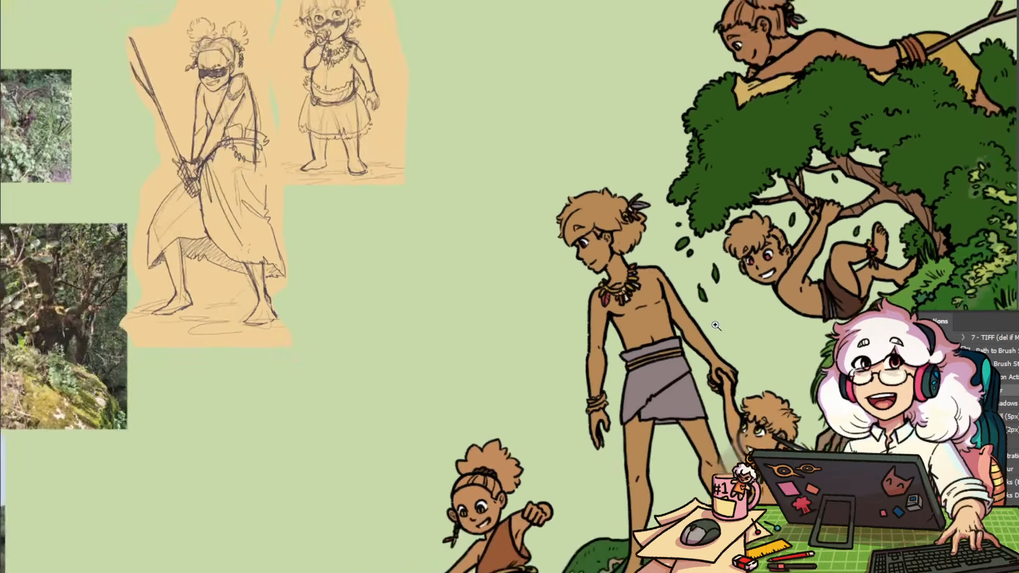
{"action": "left_click_drag", "start_coordinate": [724, 393], "coordinate": [614, 319]}
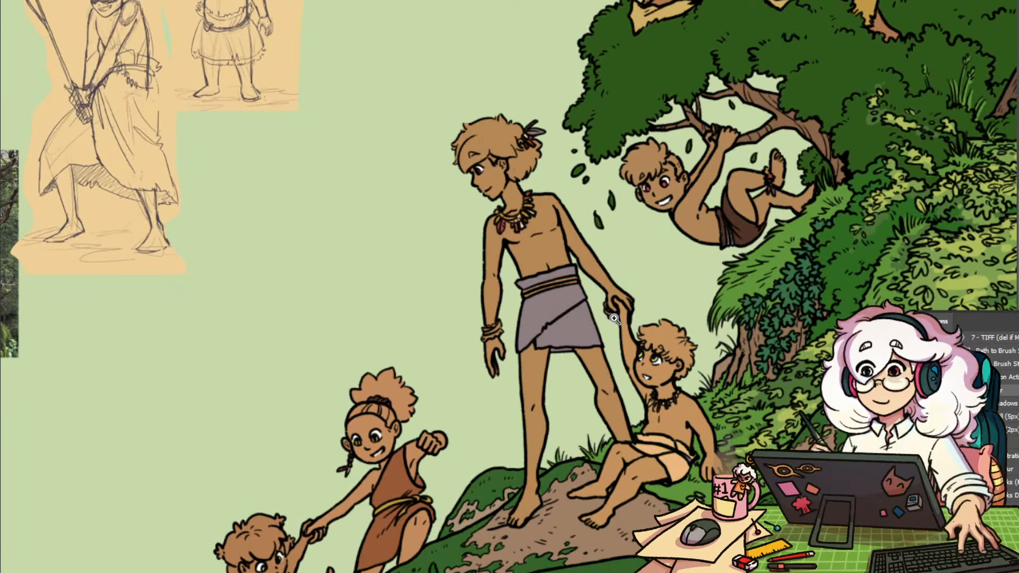
{"action": "left_click_drag", "start_coordinate": [575, 436], "coordinate": [618, 428]}
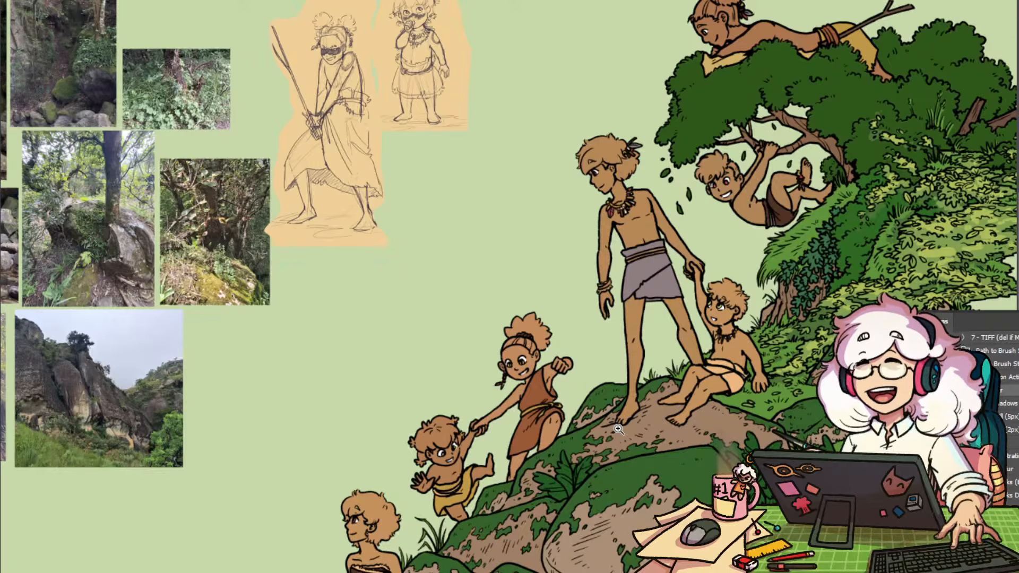
{"action": "scroll", "coordinate": [1001, 312], "scroll_direction": "up", "scroll_amount": 3}
{"action": "scroll", "coordinate": [1001, 312], "scroll_direction": "down", "scroll_amount": 2}
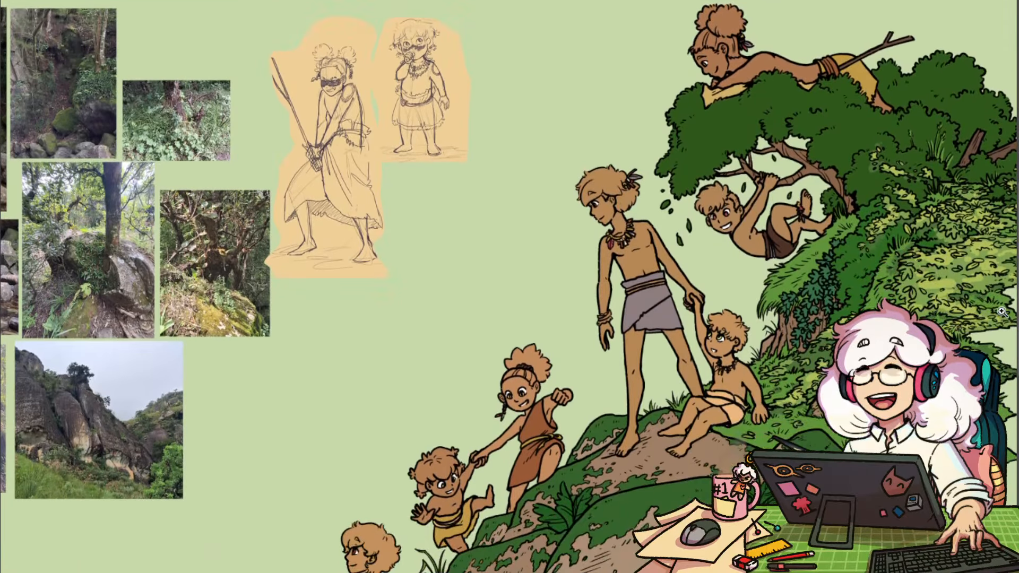
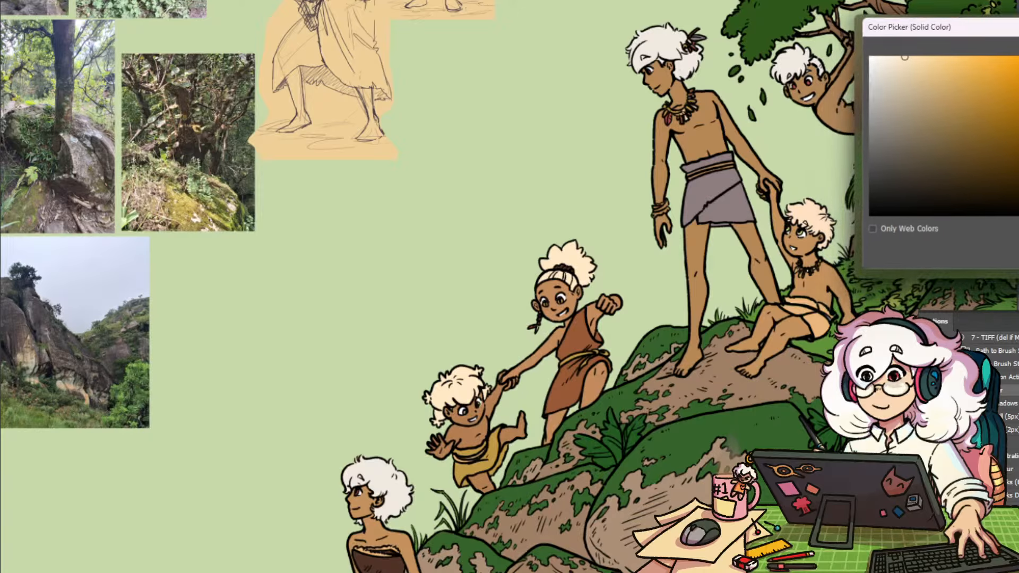
Try ffedda and then pure white as the hair colour of the ponytailed girl and the toddler
{"action": "type", "text": "ffedda"}
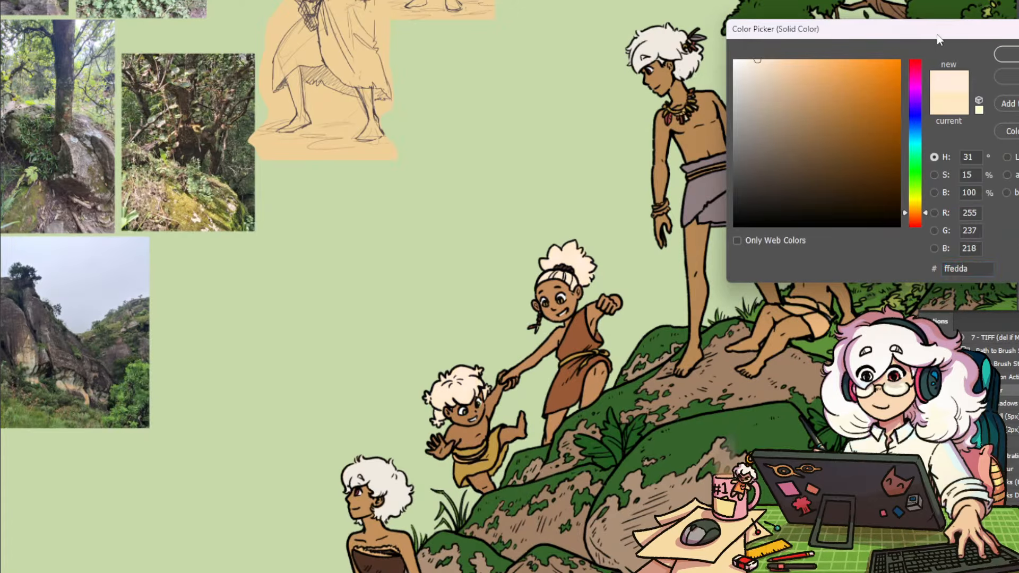
{"action": "left_click_drag", "start_coordinate": [938, 35], "coordinate": [1016, 44]}
{"action": "left_click_drag", "start_coordinate": [829, 77], "coordinate": [765, 34]}
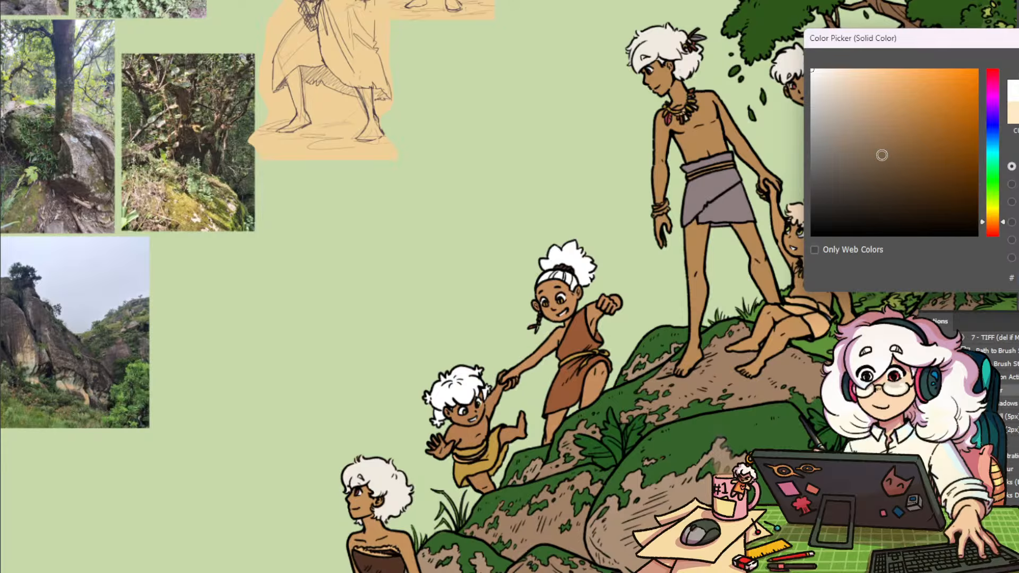
{"action": "key", "text": "Return"}
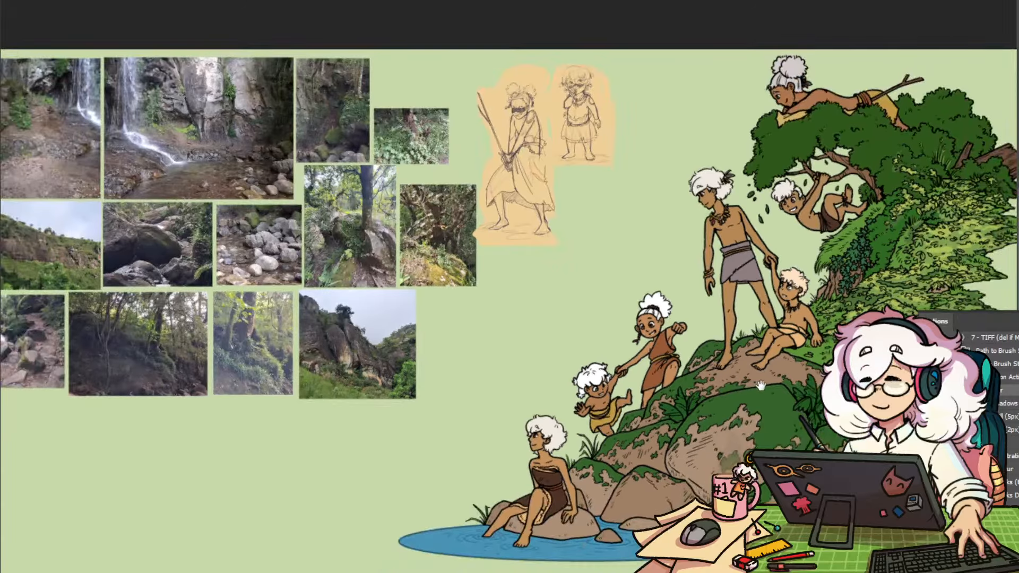
{"action": "scroll", "coordinate": [793, 392], "scroll_direction": "down", "scroll_amount": 2}
{"action": "left_click_drag", "start_coordinate": [793, 393], "coordinate": [677, 416]}
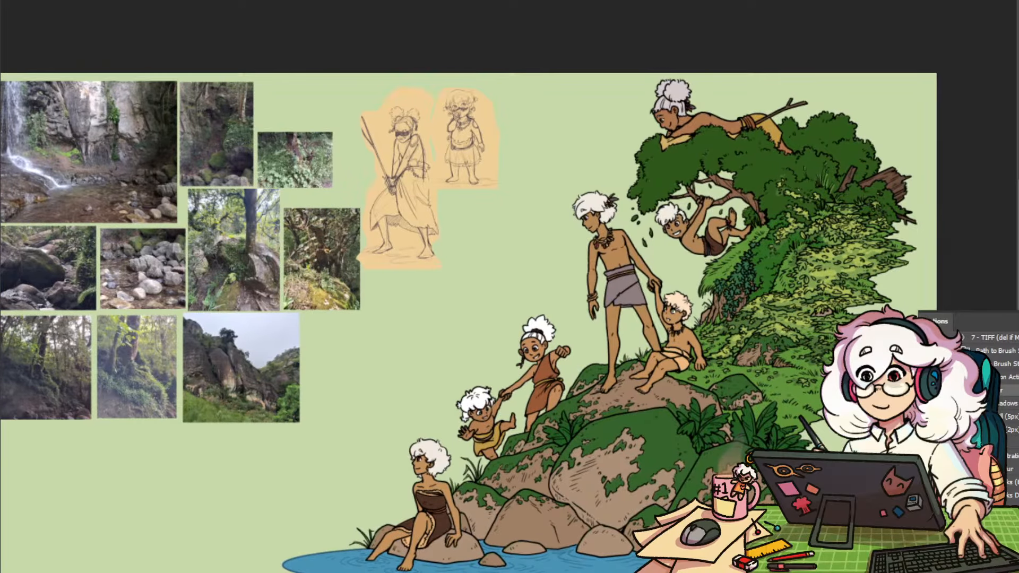
Try pale pinkish greys, then a light warm beige, for the ponytailed girl's and toddler's hair
{"action": "left_click_drag", "start_coordinate": [816, 80], "coordinate": [828, 77]}
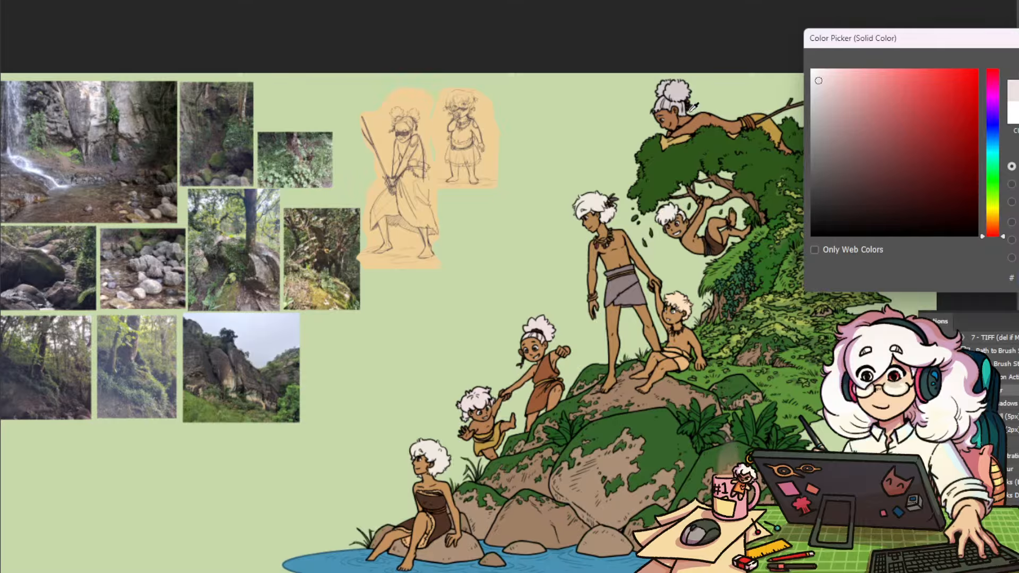
{"action": "left_click", "coordinate": [690, 110]}
{"action": "left_click", "coordinate": [824, 89]}
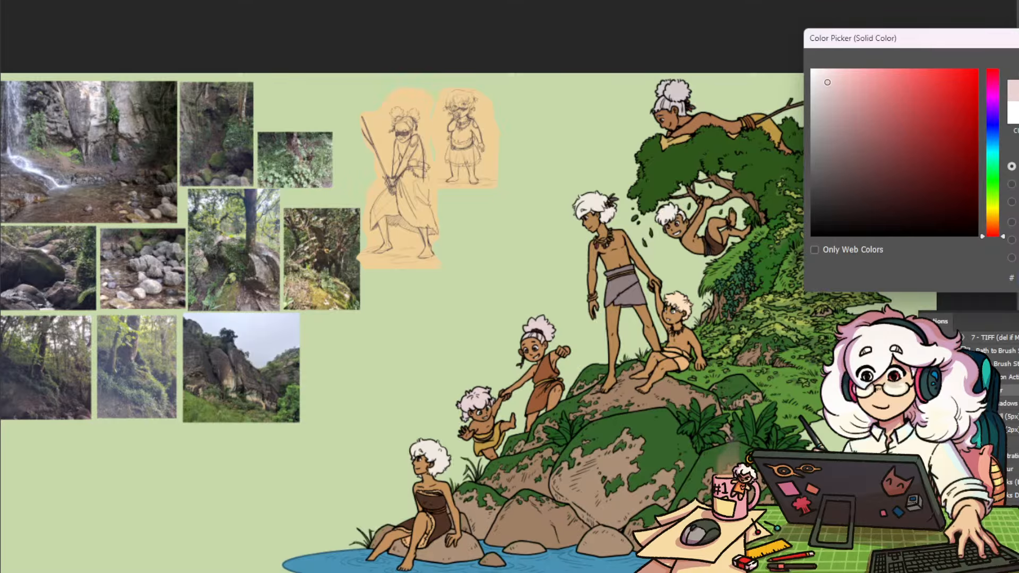
{"action": "left_click_drag", "start_coordinate": [993, 236], "coordinate": [990, 220]}
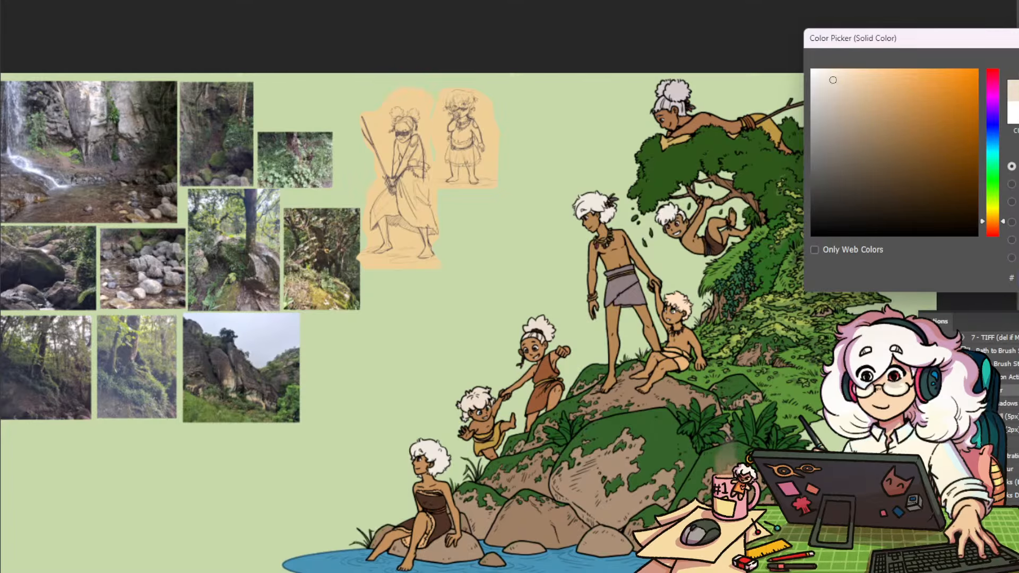
{"action": "key", "text": "Return"}
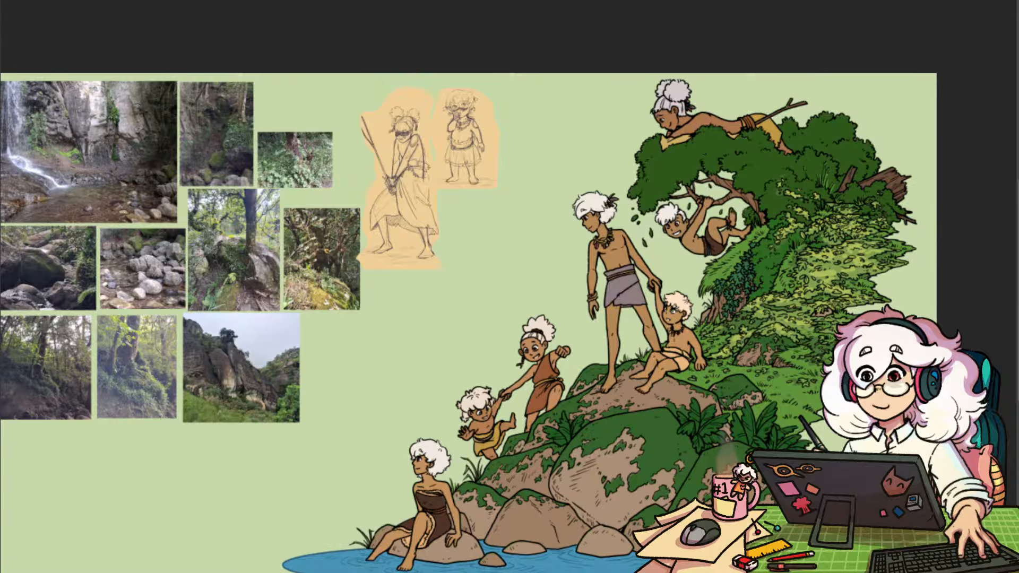
Set the hair of the ponytailed girl and the toddler to a very pale, warm cream
{"action": "left_click_drag", "start_coordinate": [740, 453], "coordinate": [711, 398]}
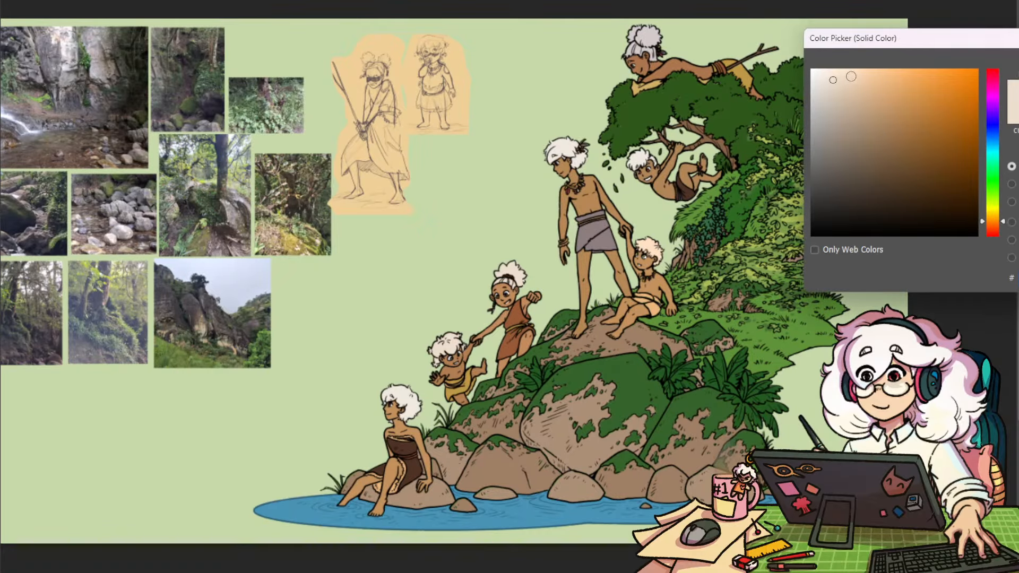
{"action": "left_click", "coordinate": [847, 76]}
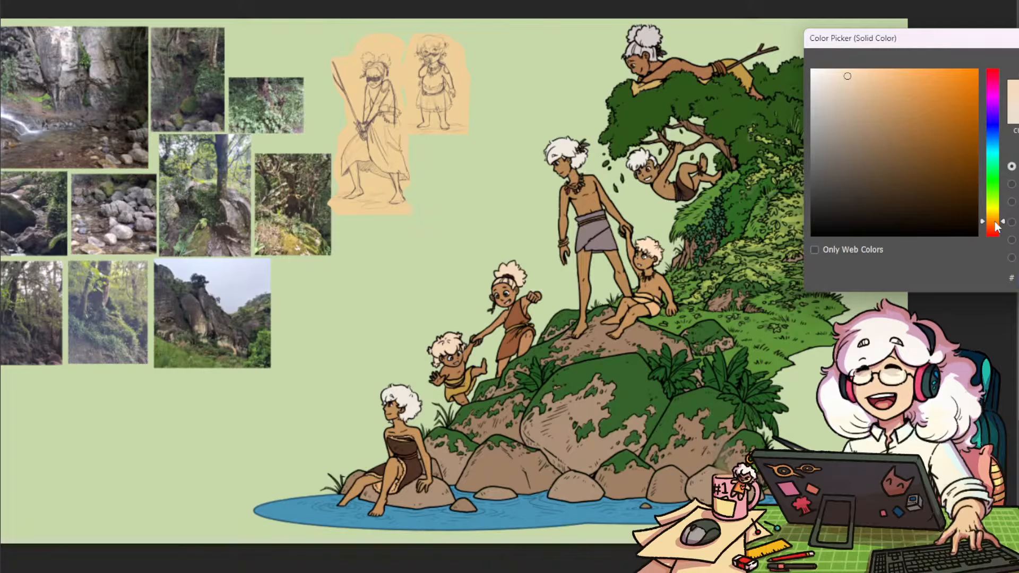
{"action": "left_click", "coordinate": [839, 85]}
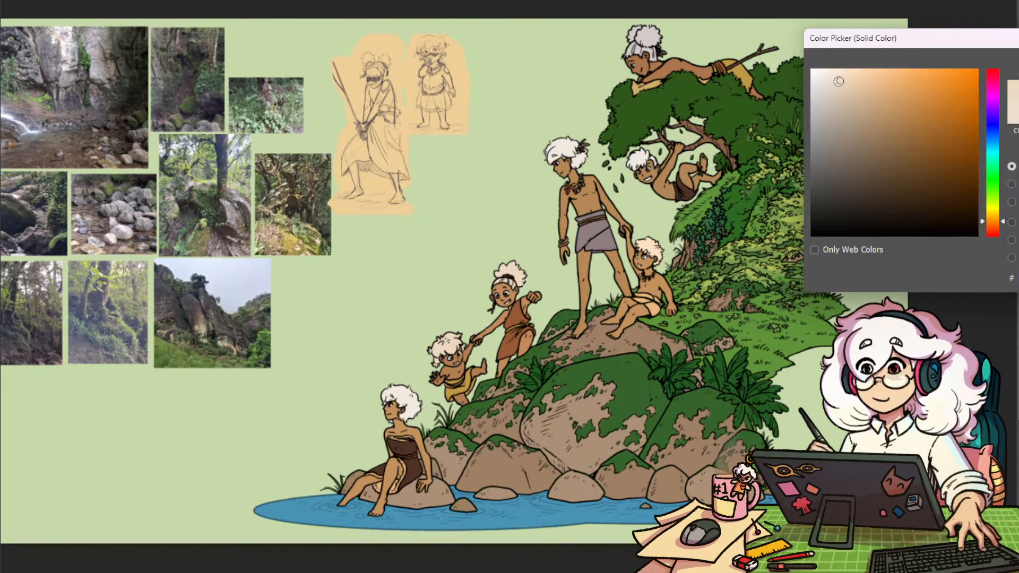
{"action": "left_click_drag", "start_coordinate": [839, 84], "coordinate": [823, 68]}
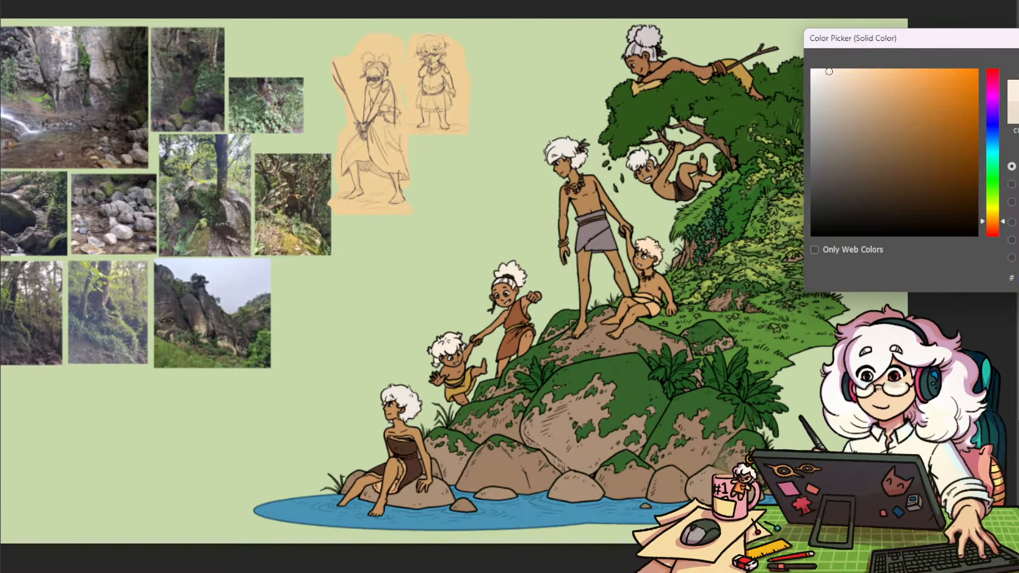
{"action": "key", "text": "Return"}
{"action": "left_click_drag", "start_coordinate": [858, 173], "coordinate": [866, 214]}
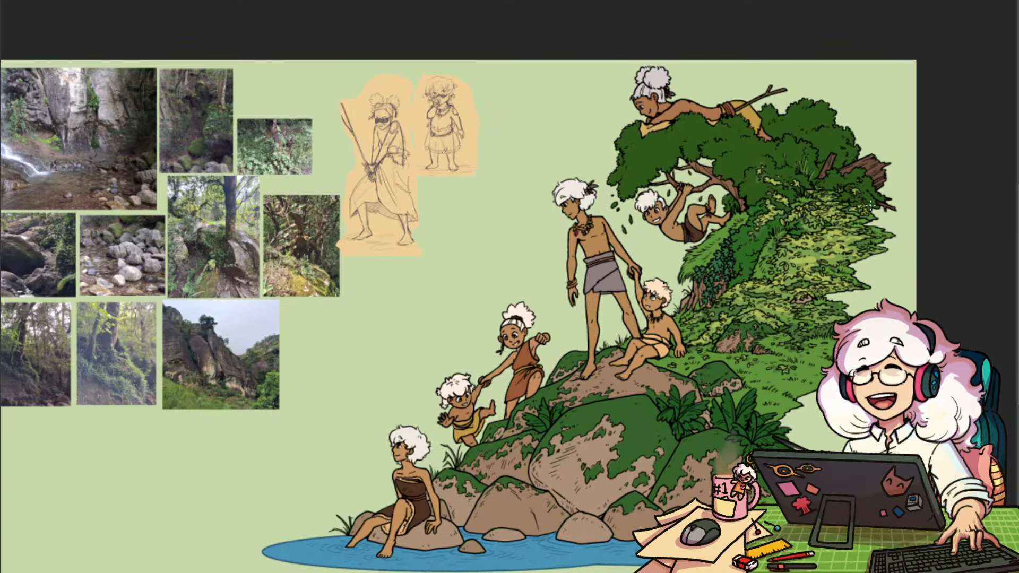
{"action": "left_click_drag", "start_coordinate": [776, 401], "coordinate": [737, 366]}
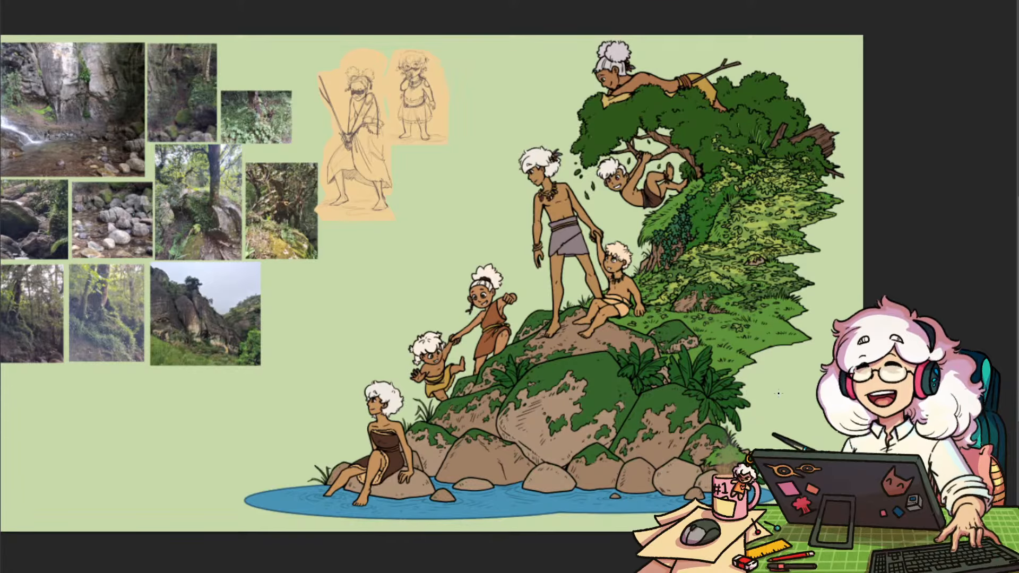
Hide the reference photos and the two character sketches so only the illustration remains on the green background
{"action": "left_click_drag", "start_coordinate": [684, 363], "coordinate": [669, 405]}
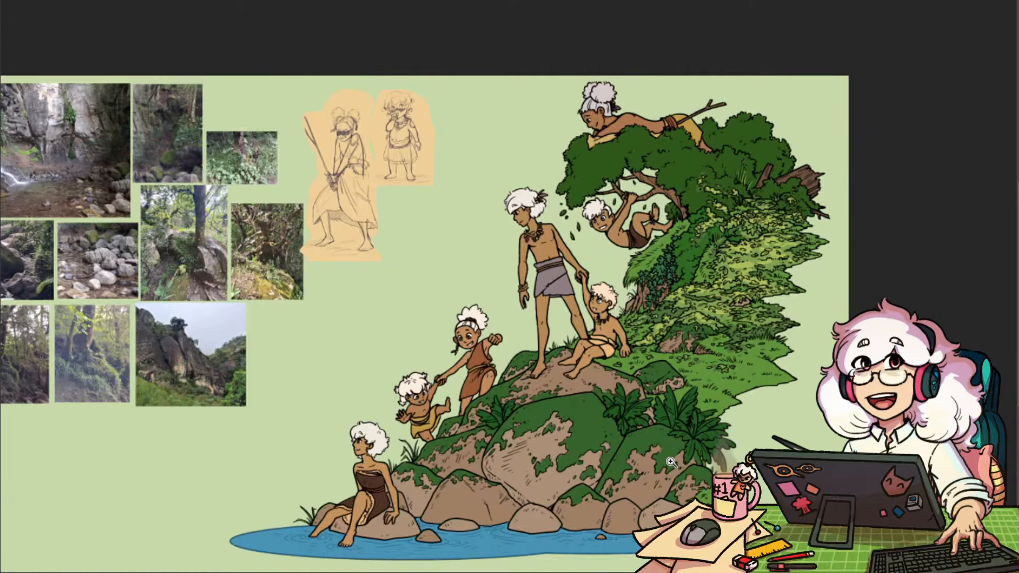
{"action": "left_click_drag", "start_coordinate": [678, 461], "coordinate": [709, 441]}
{"action": "key", "text": "ctrl+0"}
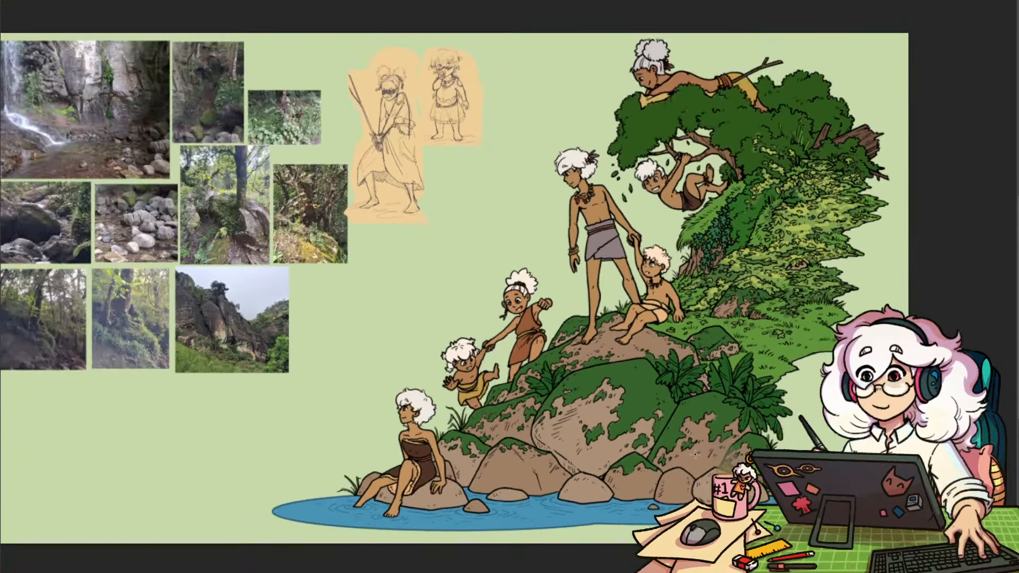
{"action": "mouse_move", "coordinate": [689, 305]}
{"action": "left_mouse_down"}
{"action": "mouse_move", "coordinate": [603, 516]}
{"action": "mouse_move", "coordinate": [612, 342]}
{"action": "left_mouse_up"}
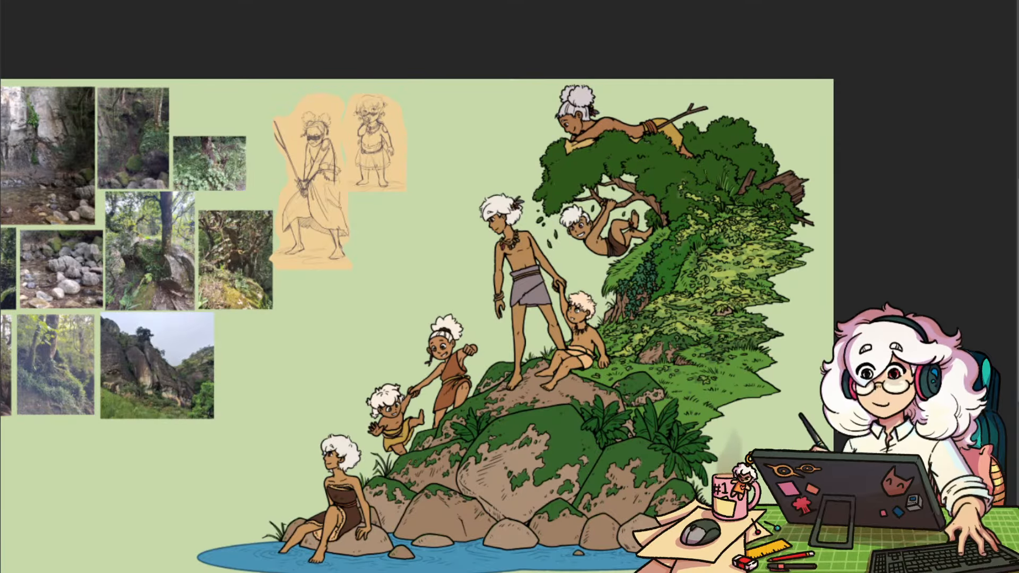
{"action": "key", "text": "ctrl+comma"}
{"action": "key", "text": "ctrl+comma"}
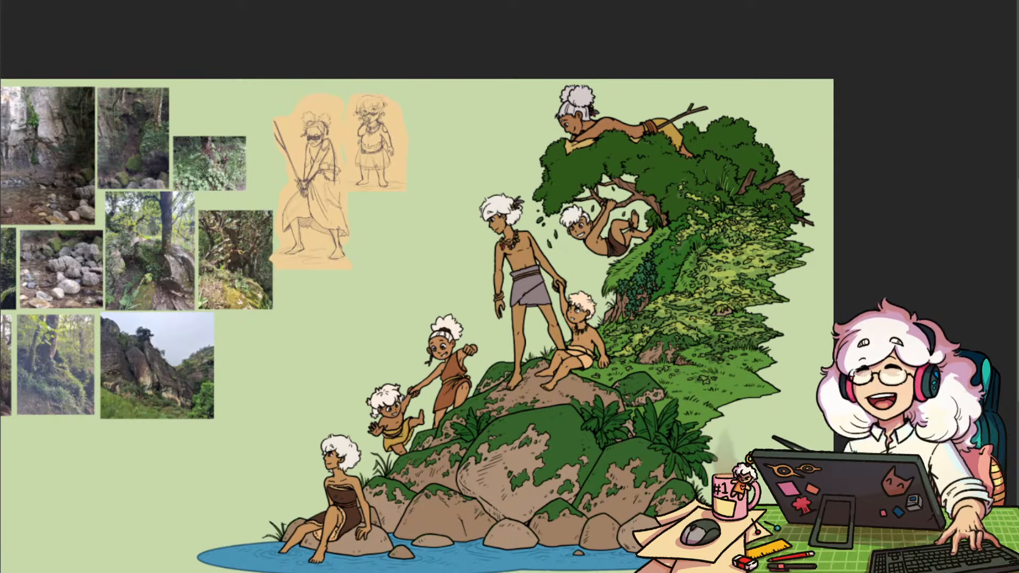
{"action": "key", "text": "ctrl+comma"}
{"action": "mouse_move", "coordinate": [510, 318]}
{"action": "left_mouse_down"}
{"action": "mouse_move", "coordinate": [601, 316]}
{"action": "mouse_move", "coordinate": [620, 275]}
{"action": "left_mouse_up"}
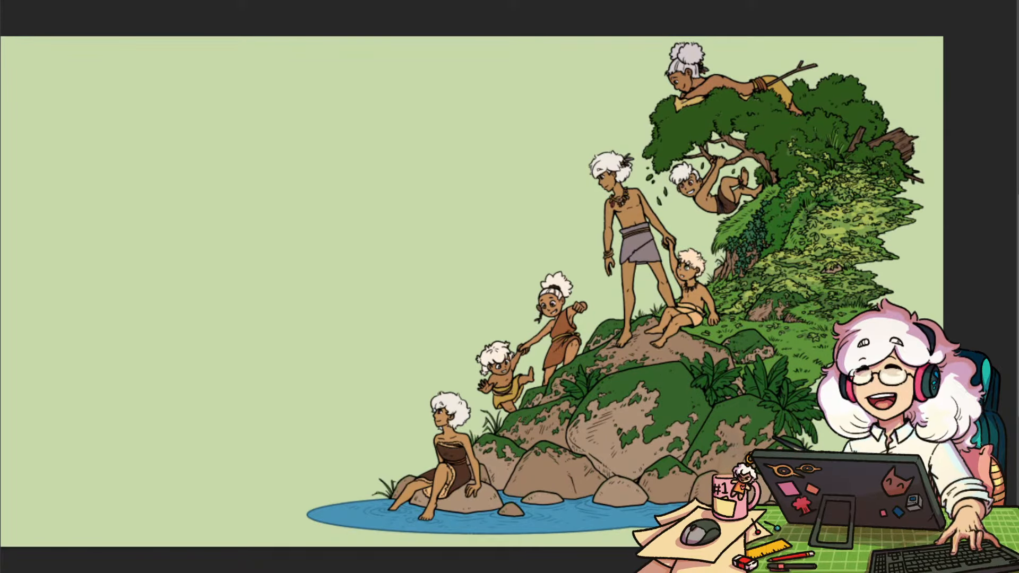
{"action": "key", "text": "ctrl+comma"}
{"action": "key", "text": "ctrl+comma"}
{"action": "key", "text": "ctrl+comma"}
{"action": "key", "text": "ctrl+comma"}
{"action": "left_click_drag", "start_coordinate": [509, 287], "coordinate": [511, 309]}
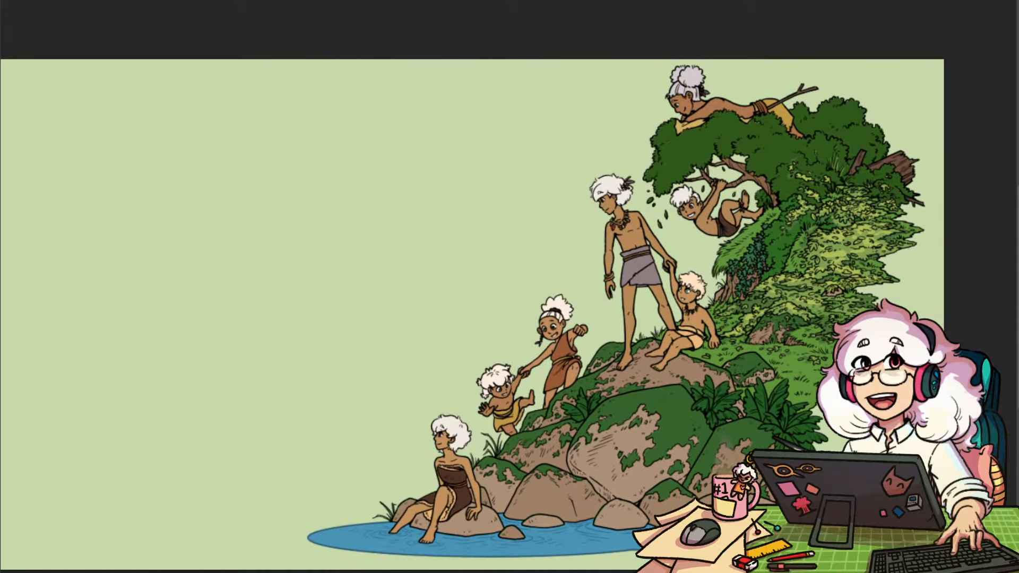
Look over the figures from the water's edge up to the tree to check their colours
{"action": "scroll", "coordinate": [890, 530], "scroll_direction": "down", "scroll_amount": 2}
{"action": "scroll", "coordinate": [890, 529], "scroll_direction": "up", "scroll_amount": 5}
{"action": "left_click_drag", "start_coordinate": [382, 297], "coordinate": [635, 292]}
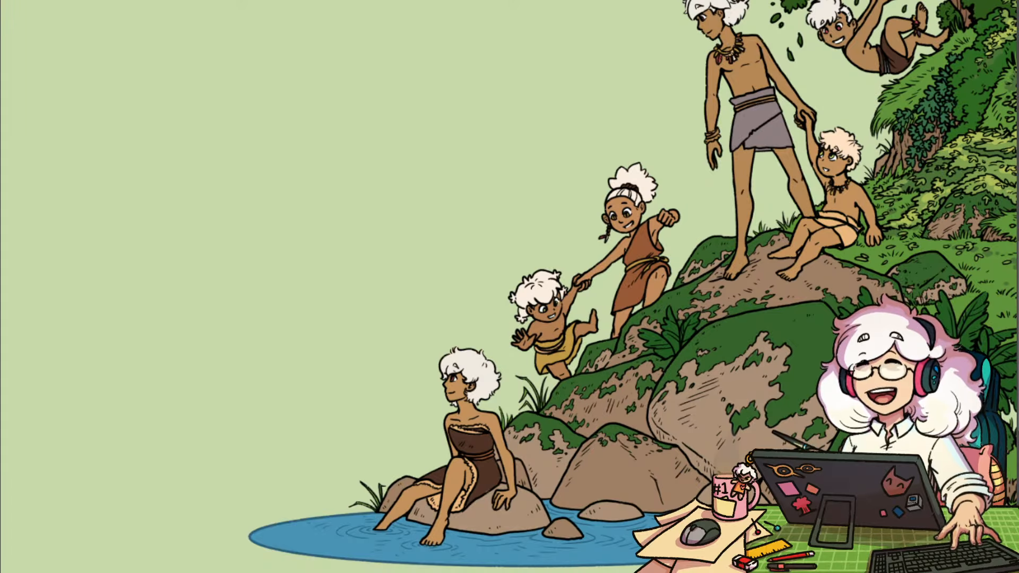
{"action": "left_click_drag", "start_coordinate": [934, 219], "coordinate": [689, 541]}
{"action": "scroll", "coordinate": [763, 489], "scroll_direction": "down", "scroll_amount": 2}
{"action": "scroll", "coordinate": [743, 499], "scroll_direction": "up", "scroll_amount": 2}
{"action": "left_click_drag", "start_coordinate": [690, 371], "coordinate": [561, 379]}
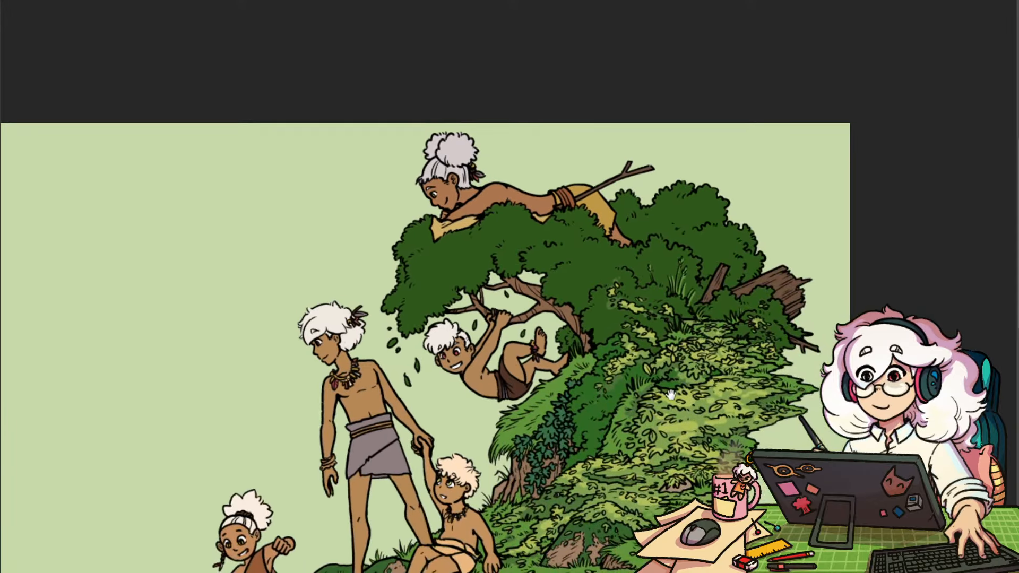
Change the tree canopy's fill to a slightly lighter, less saturated dark green
{"action": "left_click_drag", "start_coordinate": [681, 303], "coordinate": [709, 330]}
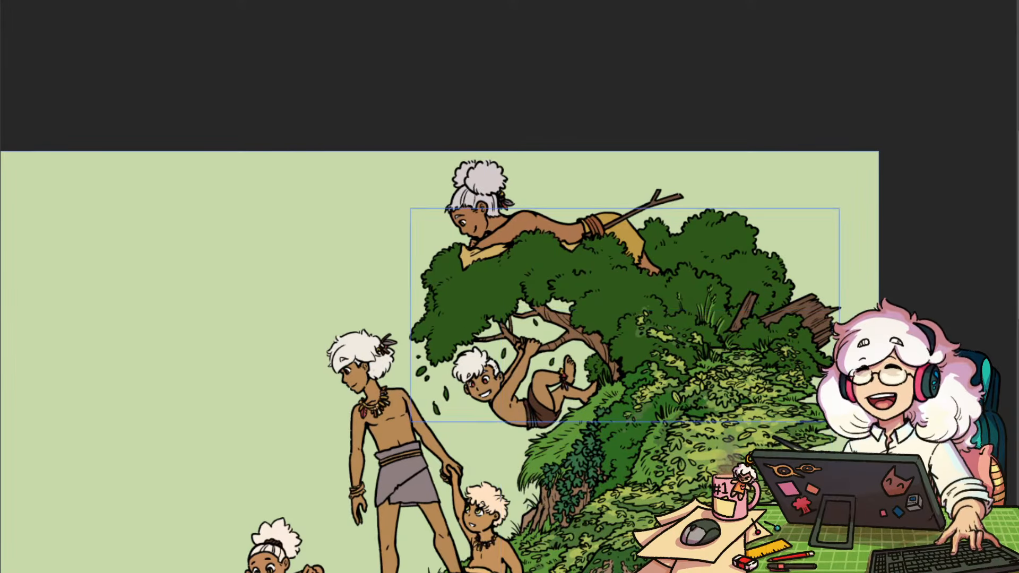
{"action": "double_click", "coordinate": [1016, 372]}
{"action": "left_click", "coordinate": [918, 174]}
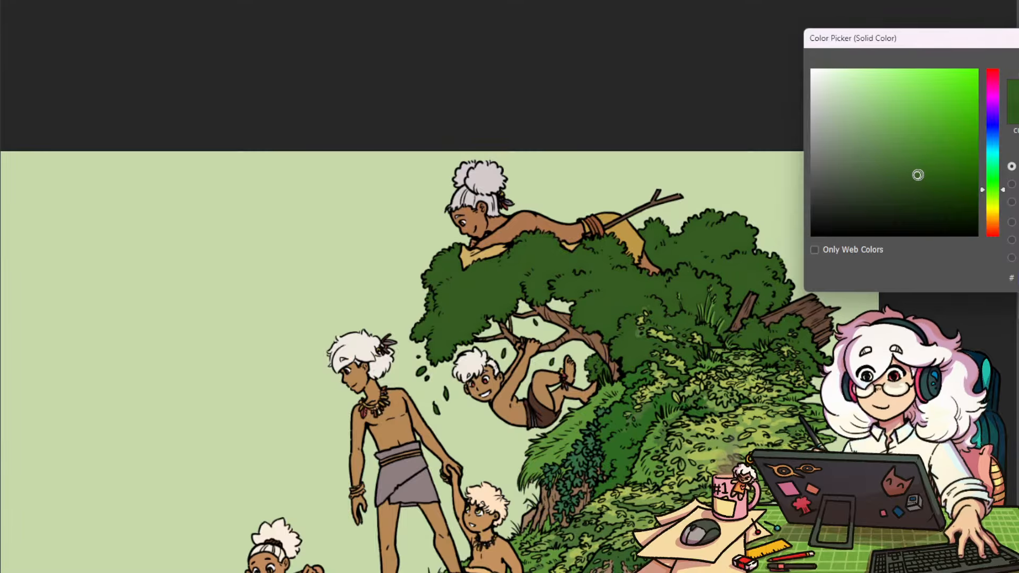
{"action": "key", "text": "Return"}
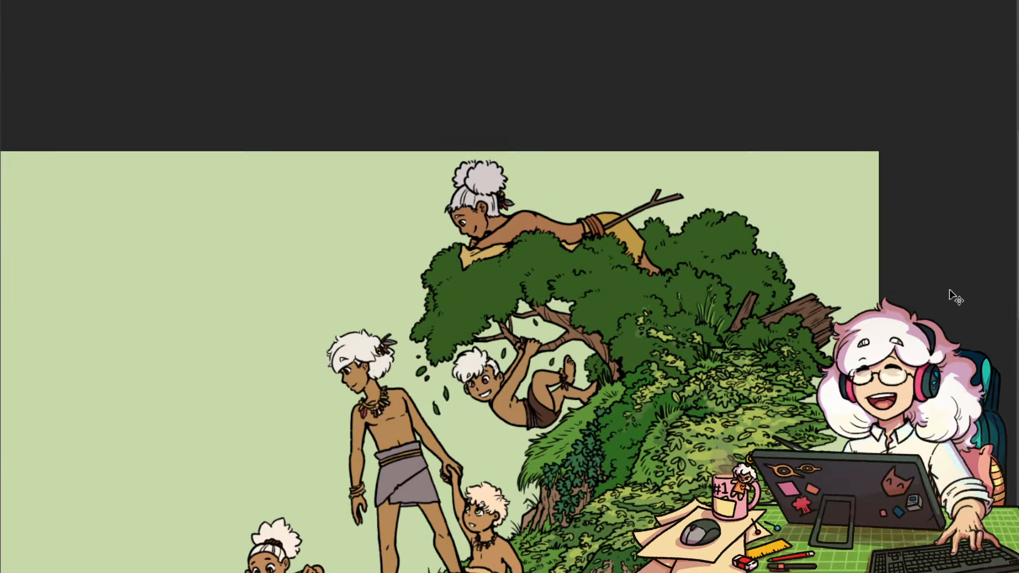
Recolour the undergrowth patch below the tree, trying a mid green before sampling the canopy's dark green
{"action": "left_click_drag", "start_coordinate": [671, 397], "coordinate": [679, 338]}
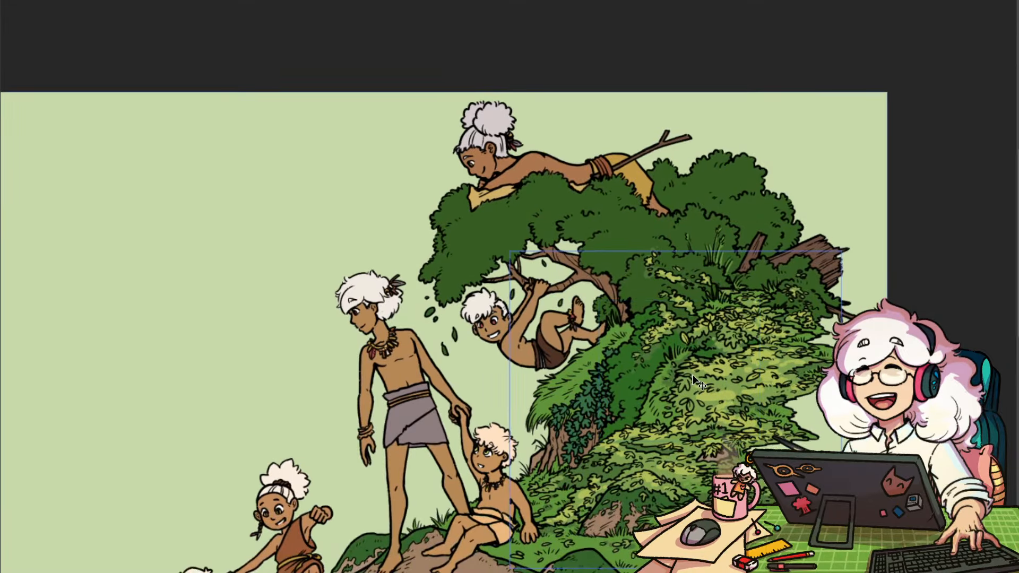
{"action": "left_click_drag", "start_coordinate": [708, 415], "coordinate": [554, 388]}
{"action": "left_click_drag", "start_coordinate": [617, 461], "coordinate": [700, 380]}
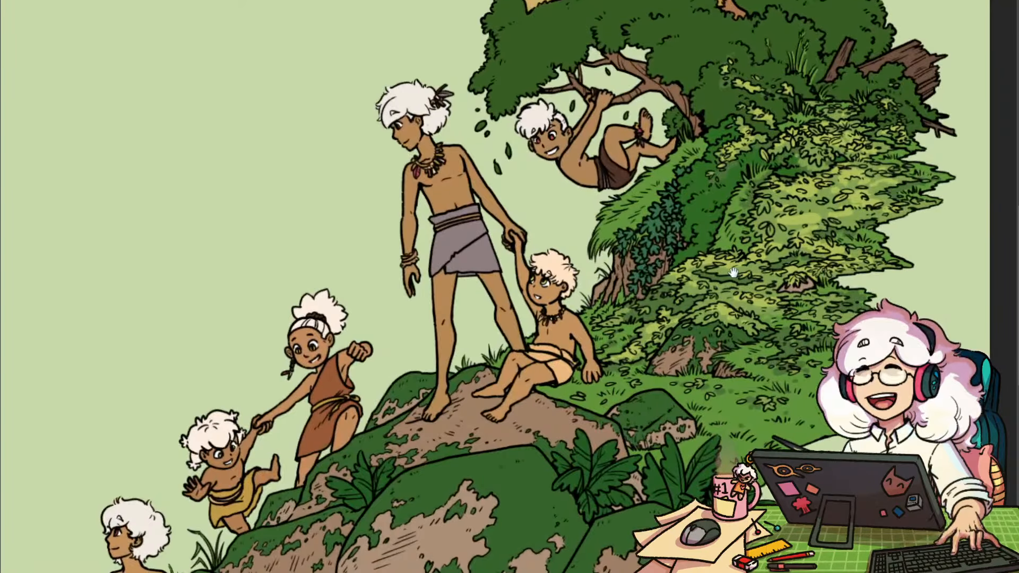
{"action": "left_click_drag", "start_coordinate": [733, 272], "coordinate": [643, 456]}
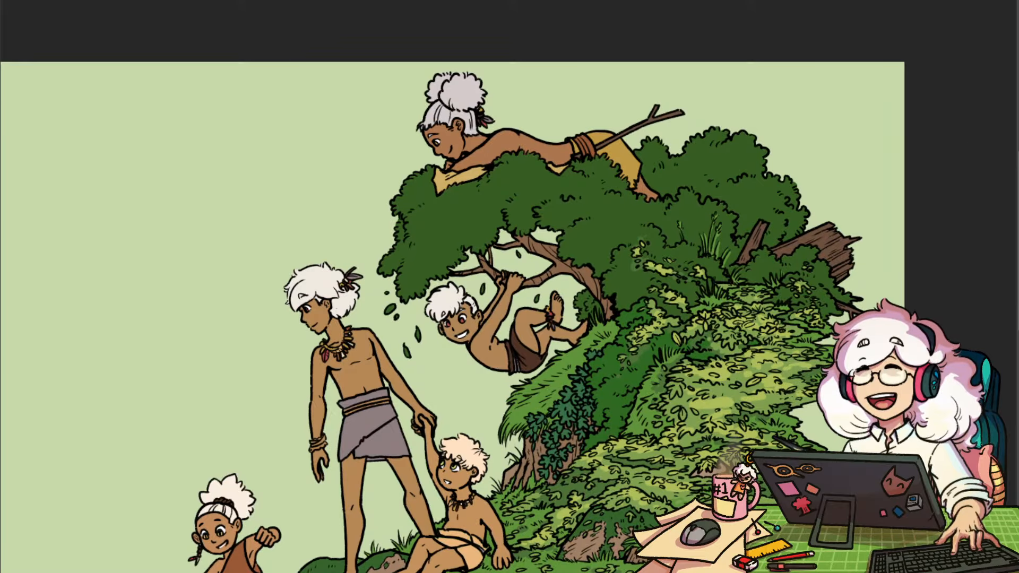
{"action": "left_click_drag", "start_coordinate": [581, 296], "coordinate": [761, 455]}
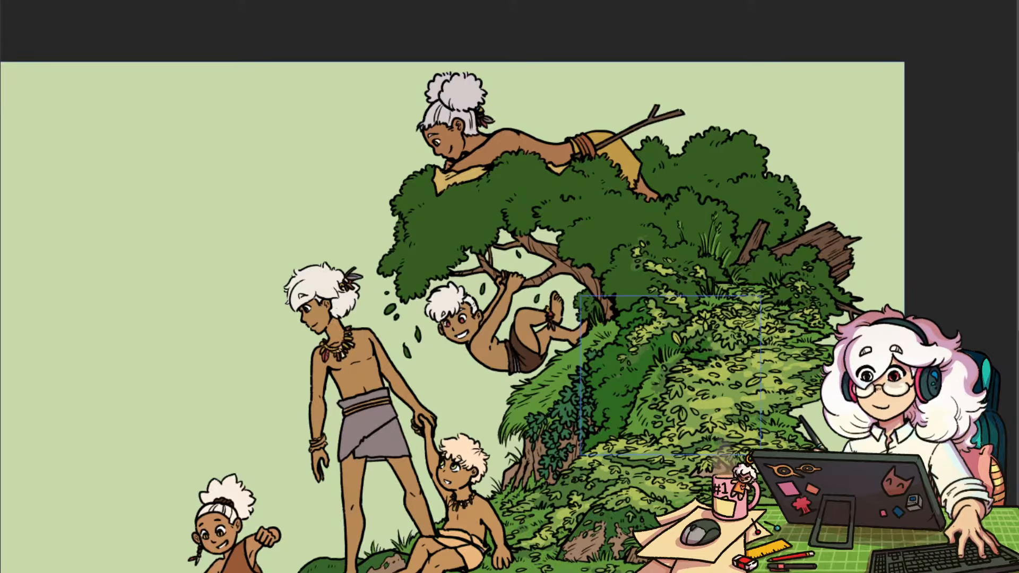
{"action": "left_click_drag", "start_coordinate": [921, 161], "coordinate": [925, 159]}
{"action": "key", "text": "Return"}
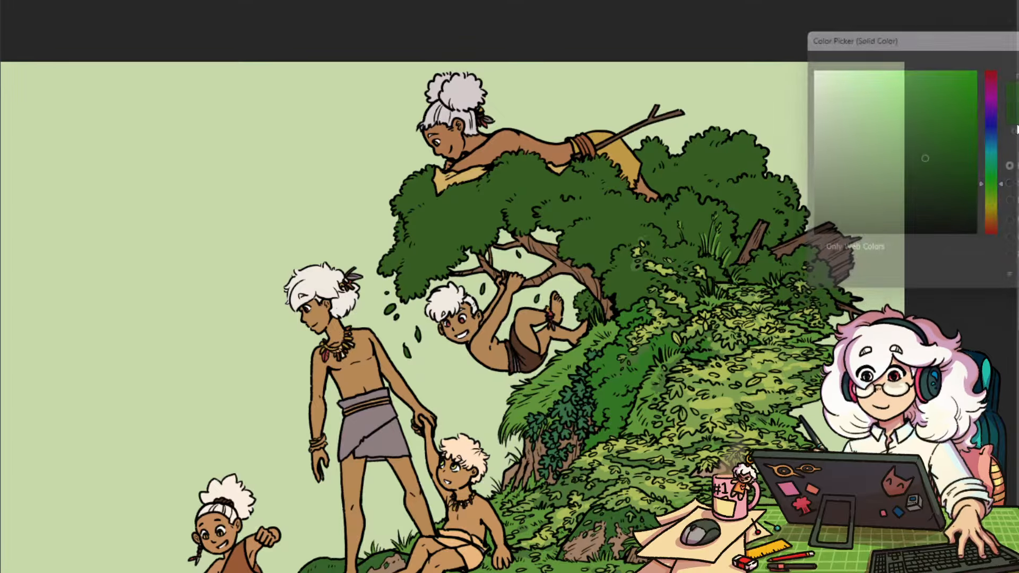
{"action": "left_click_drag", "start_coordinate": [790, 366], "coordinate": [753, 372]}
{"action": "left_click_drag", "start_coordinate": [746, 411], "coordinate": [572, 264]}
{"action": "left_click_drag", "start_coordinate": [623, 204], "coordinate": [813, 197]}
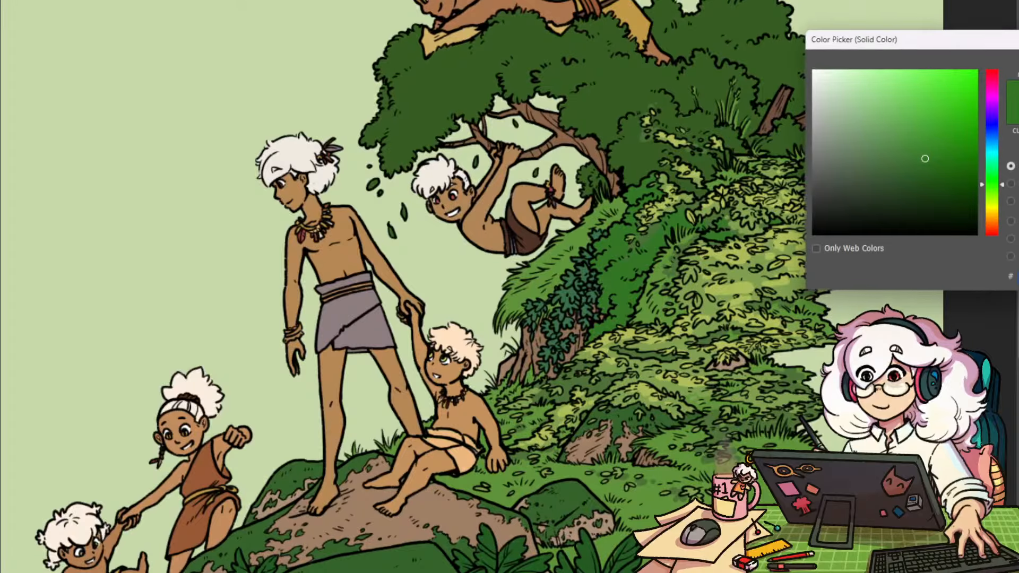
{"action": "left_click", "coordinate": [760, 131]}
{"action": "key", "text": "Return"}
Examine the foliage, rocks and figures across the whole illustration for colour balance
{"action": "left_click_drag", "start_coordinate": [759, 300], "coordinate": [789, 420]}
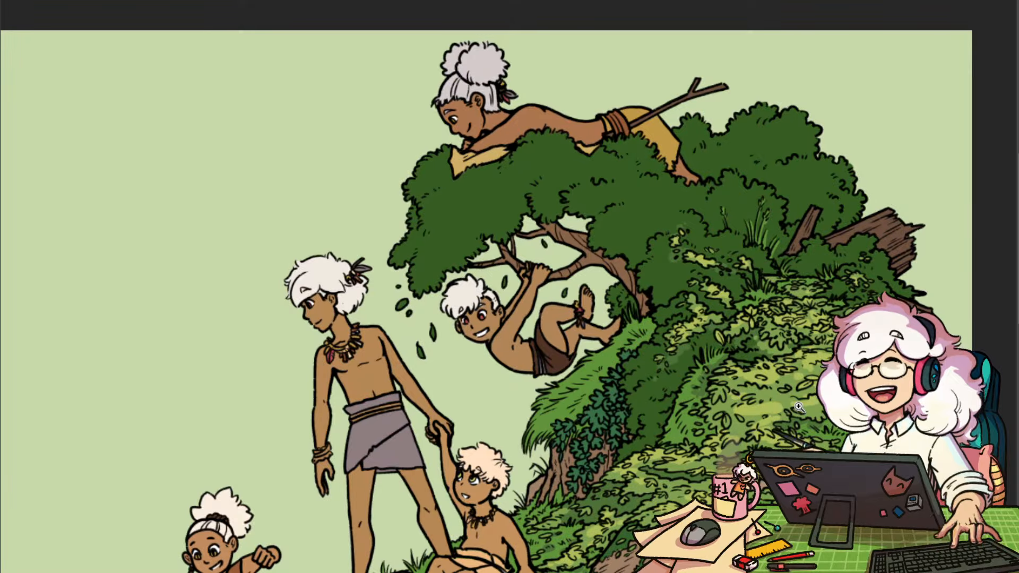
{"action": "mouse_move", "coordinate": [651, 414]}
{"action": "left_mouse_down"}
{"action": "mouse_move", "coordinate": [665, 366]}
{"action": "mouse_move", "coordinate": [639, 411]}
{"action": "left_mouse_up"}
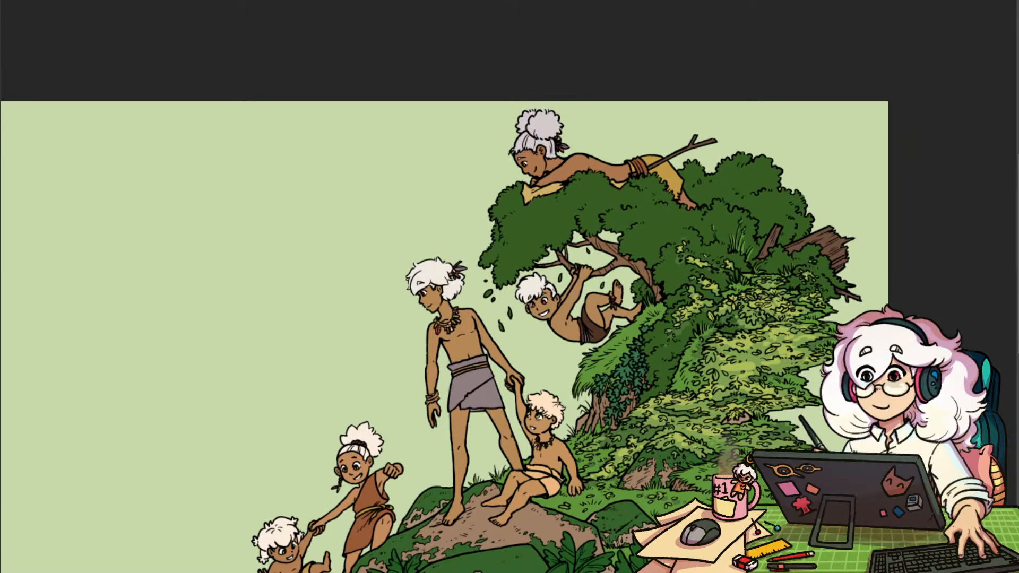
{"action": "left_click_drag", "start_coordinate": [721, 470], "coordinate": [744, 387]}
{"action": "mouse_move", "coordinate": [744, 444]}
{"action": "left_mouse_down"}
{"action": "mouse_move", "coordinate": [736, 375]}
{"action": "mouse_move", "coordinate": [696, 451]}
{"action": "mouse_move", "coordinate": [741, 451]}
{"action": "mouse_move", "coordinate": [740, 435]}
{"action": "left_mouse_up"}
{"action": "left_click_drag", "start_coordinate": [512, 268], "coordinate": [506, 505]}
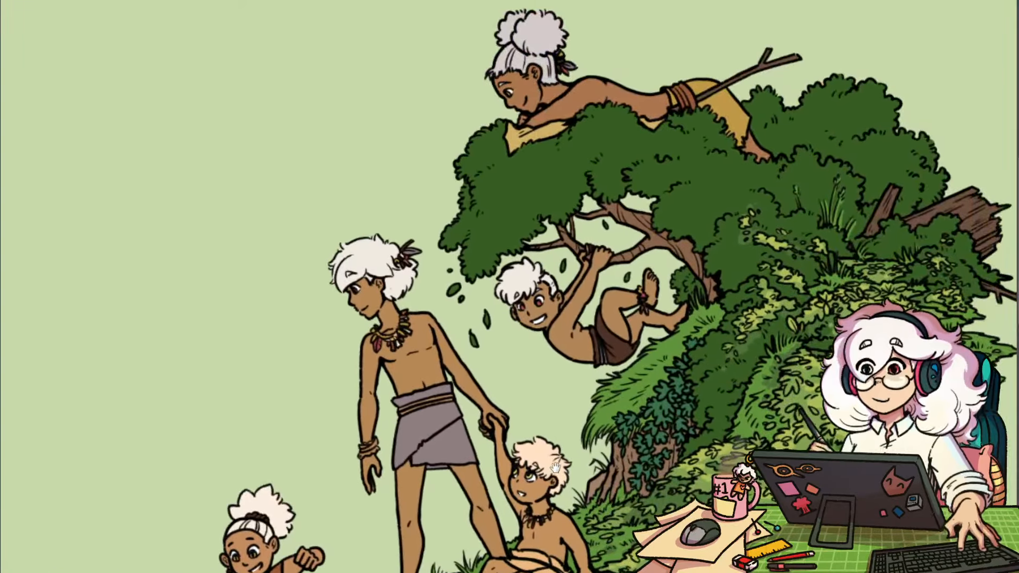
{"action": "left_click_drag", "start_coordinate": [591, 464], "coordinate": [676, 360]}
{"action": "mouse_move", "coordinate": [610, 411]}
{"action": "left_mouse_down"}
{"action": "mouse_move", "coordinate": [592, 413]}
{"action": "mouse_move", "coordinate": [619, 413]}
{"action": "left_mouse_up"}
{"action": "left_click_drag", "start_coordinate": [671, 362], "coordinate": [679, 335]}
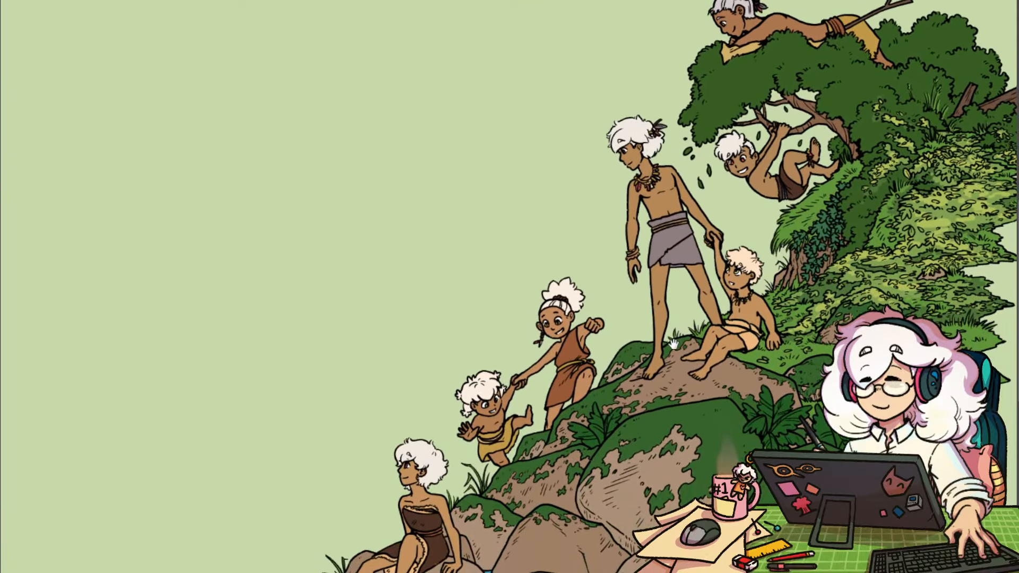
{"action": "left_click_drag", "start_coordinate": [657, 388], "coordinate": [595, 381]}
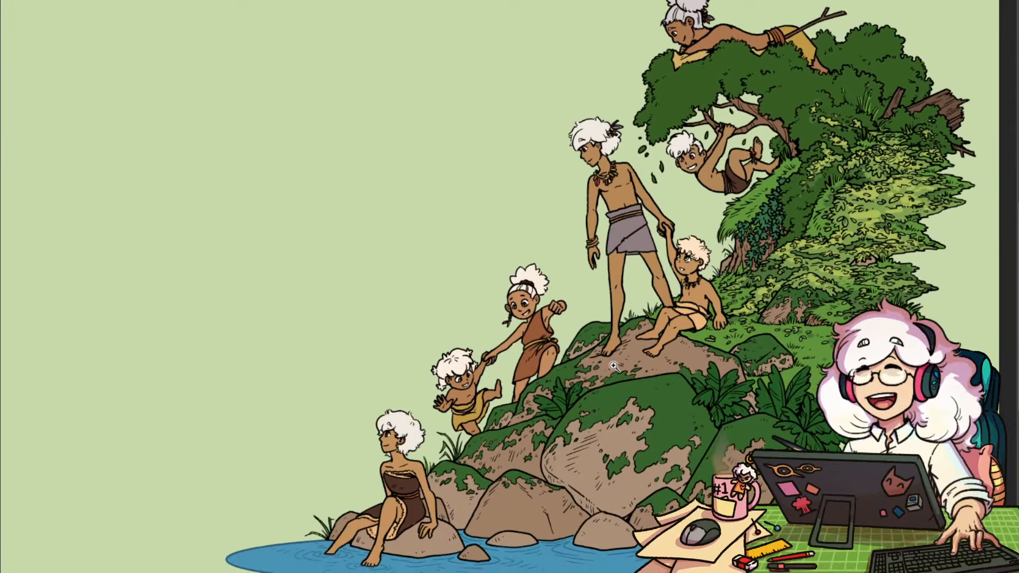
{"action": "left_click_drag", "start_coordinate": [843, 435], "coordinate": [813, 441]}
{"action": "left_click_drag", "start_coordinate": [817, 472], "coordinate": [739, 413]}
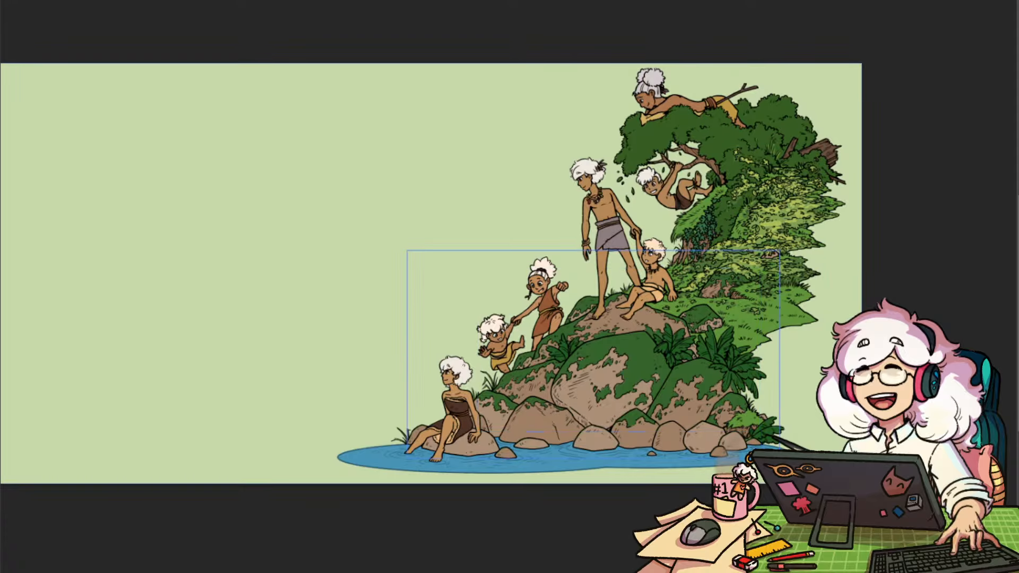
Try a light peach beige on the large central boulder's rock group and a pale warm grey on the other rocks
{"action": "left_click", "coordinate": [867, 112]}
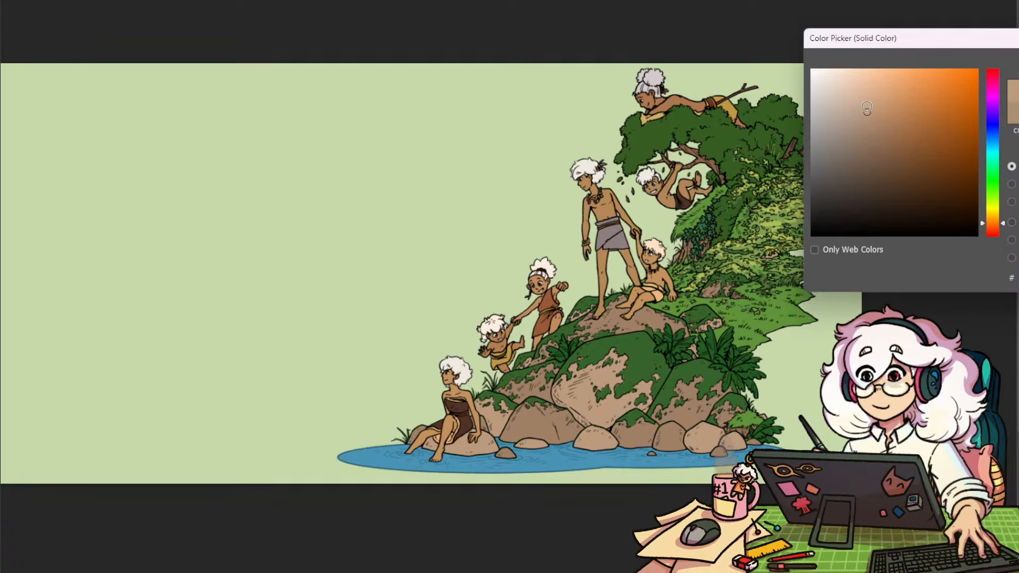
{"action": "left_click_drag", "start_coordinate": [867, 108], "coordinate": [866, 105]}
{"action": "key", "text": "Return"}
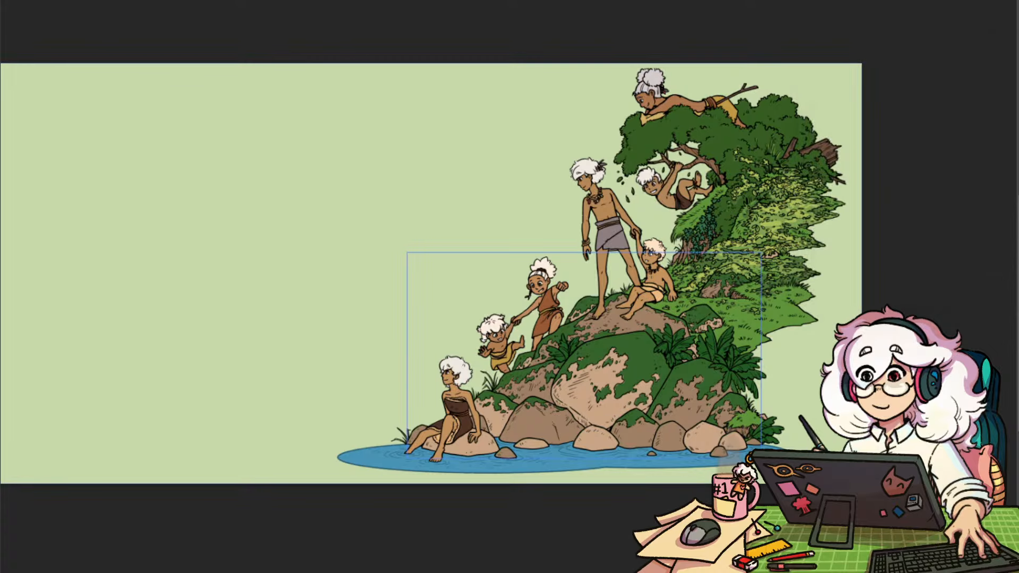
{"action": "left_click_drag", "start_coordinate": [873, 118], "coordinate": [878, 113]}
{"action": "left_click", "coordinate": [841, 114]}
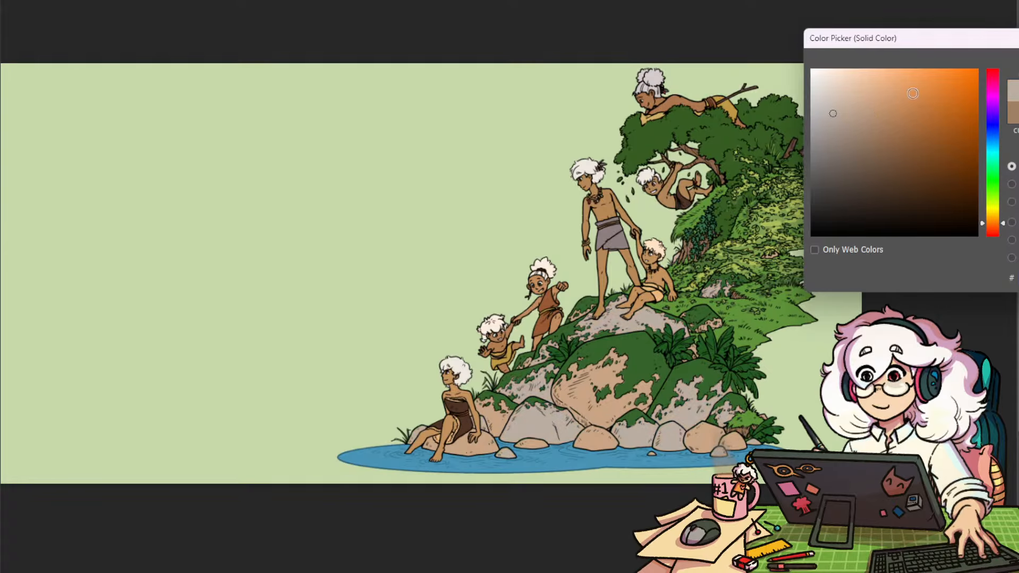
{"action": "key", "text": "Return"}
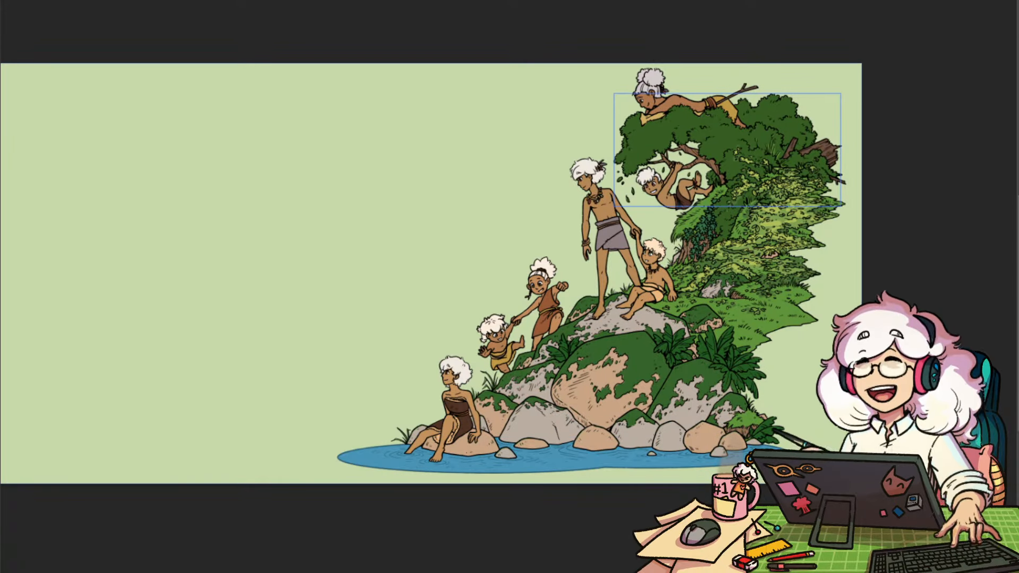
Sample the pale grey rocks for the large central boulder's group and darken that fill to a muted taupe grey
{"action": "left_click", "coordinate": [629, 321]}
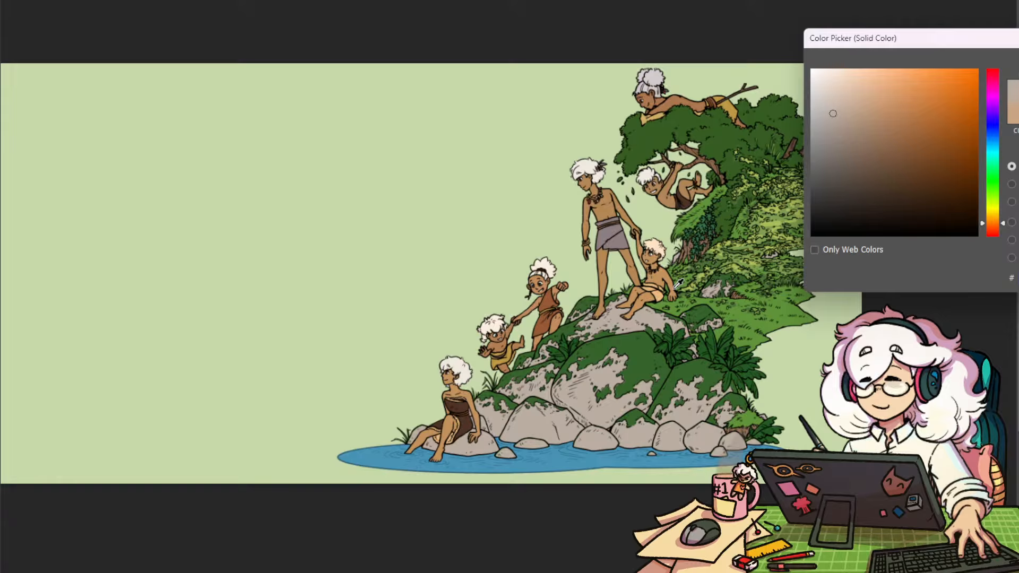
{"action": "left_click", "coordinate": [834, 126]}
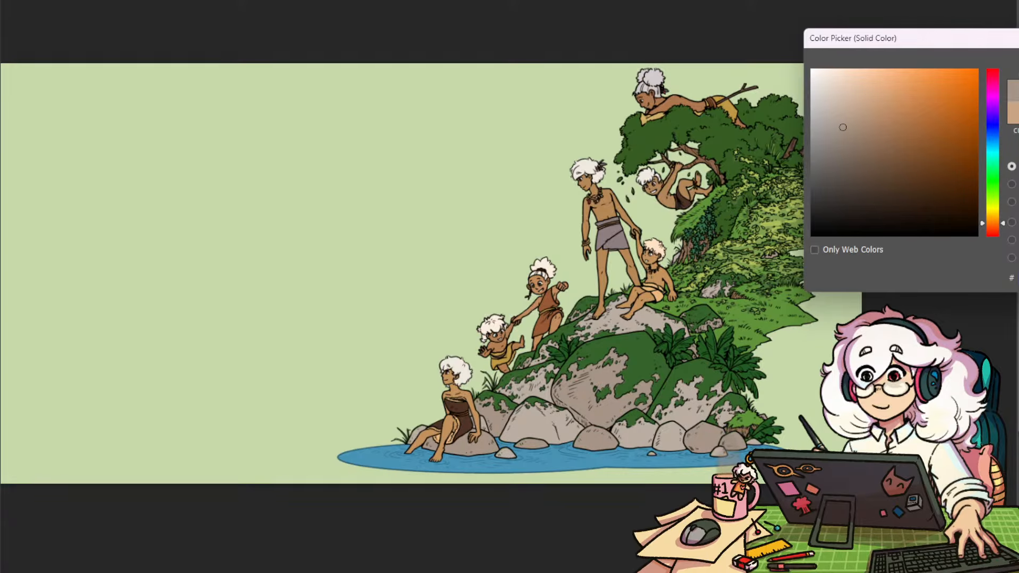
{"action": "key", "text": "Return"}
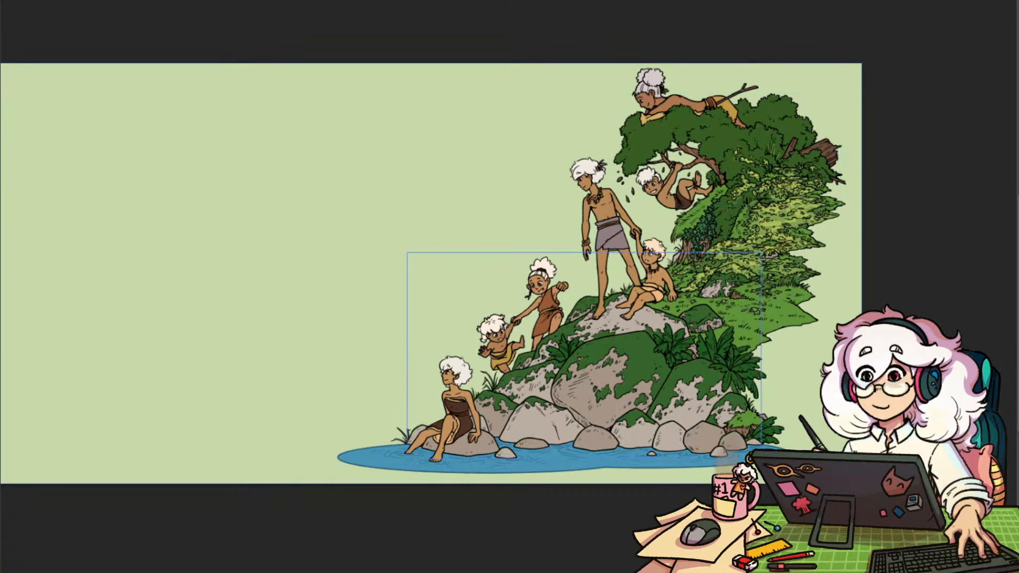
Sample the central boulder's taupe for the remaining rocks and adjust their fill to a similar muted warm grey
{"action": "left_click", "coordinate": [613, 362]}
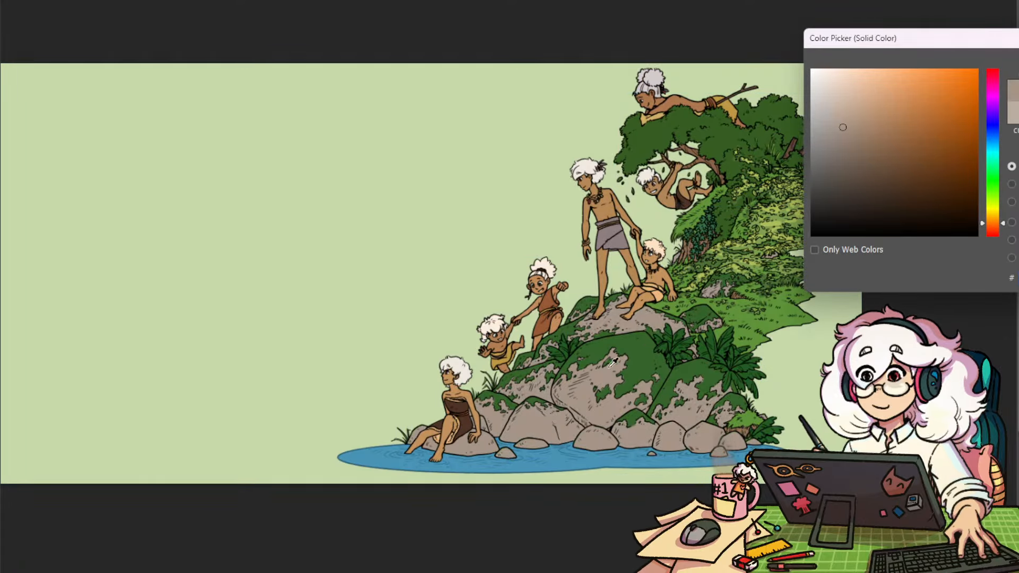
{"action": "left_click", "coordinate": [845, 116]}
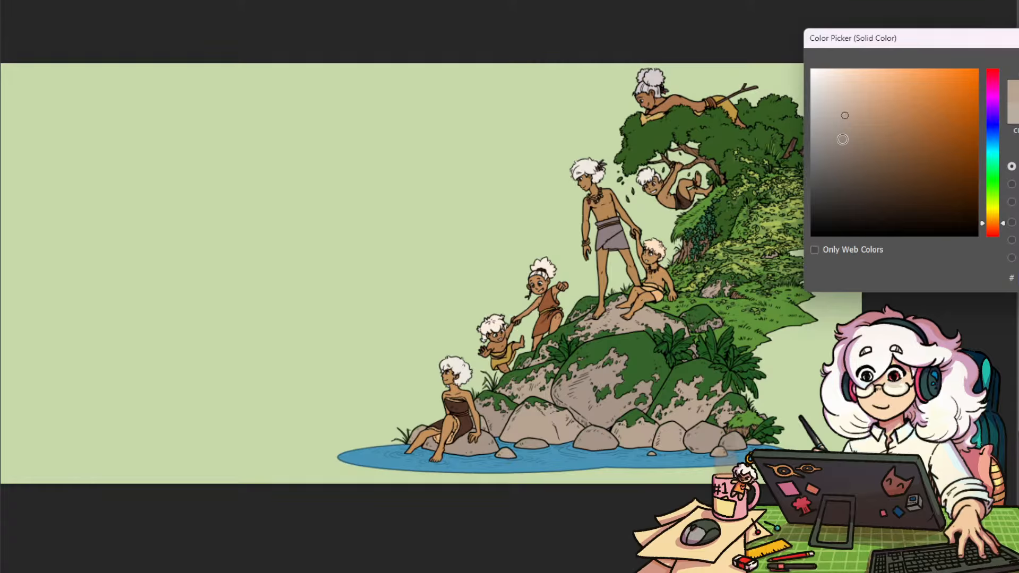
{"action": "left_click", "coordinate": [844, 128]}
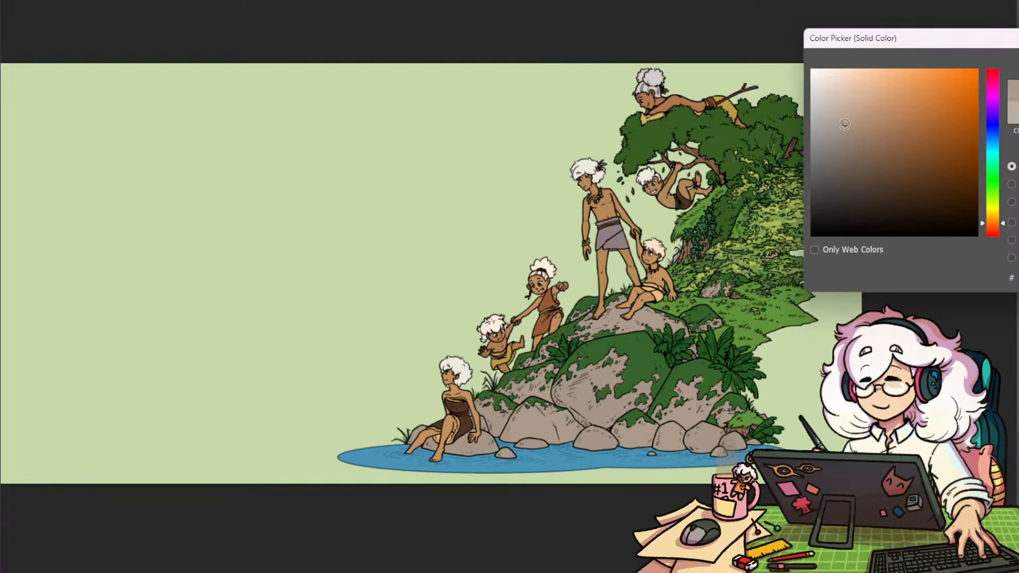
{"action": "key", "text": "Return"}
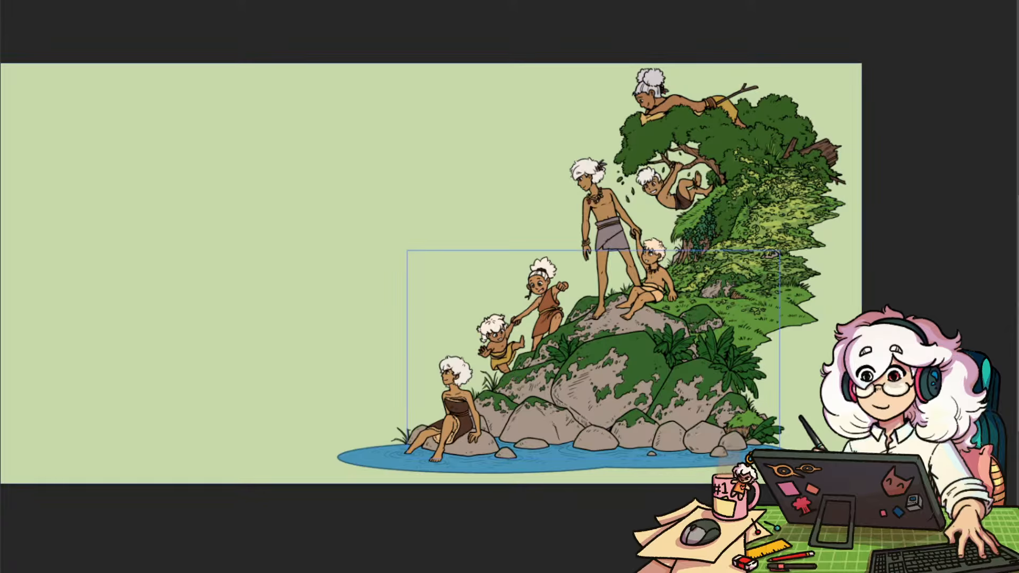
Adjust the selected rock group's fill to a muted warm beige-grey
{"action": "double_click", "coordinate": [1014, 328]}
{"action": "left_click", "coordinate": [844, 118]}
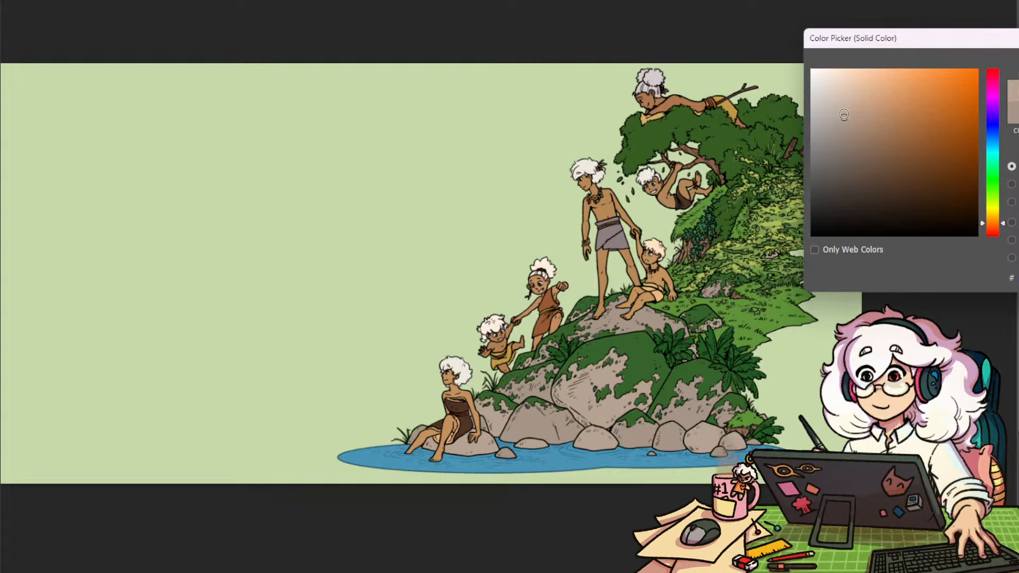
{"action": "key", "text": "Return"}
{"action": "mouse_move", "coordinate": [811, 239]}
{"action": "left_mouse_down"}
{"action": "mouse_move", "coordinate": [786, 278]}
{"action": "mouse_move", "coordinate": [804, 266]}
{"action": "mouse_move", "coordinate": [795, 228]}
{"action": "left_mouse_up"}
{"action": "left_click_drag", "start_coordinate": [735, 221], "coordinate": [789, 249]}
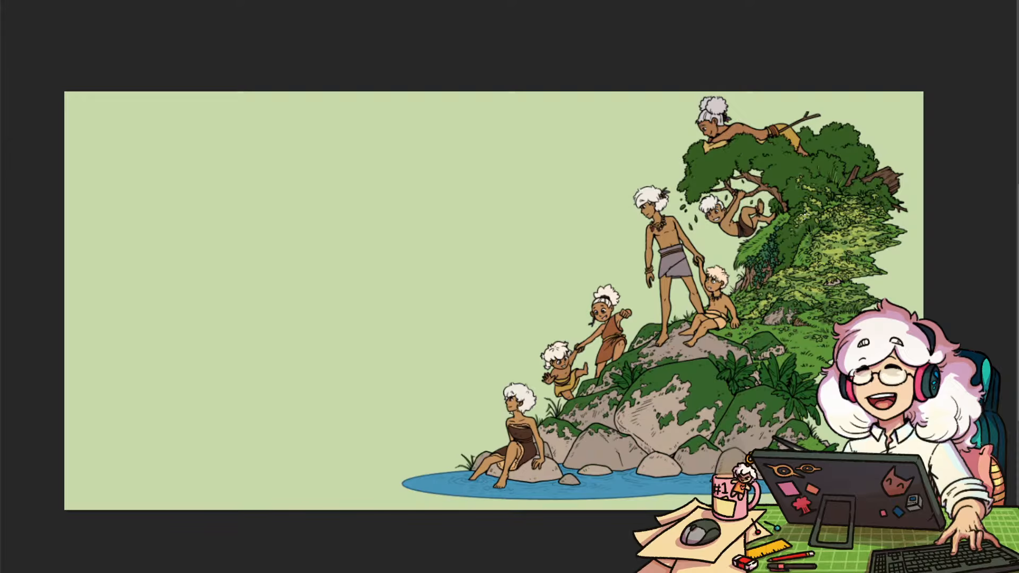
{"action": "left_click_drag", "start_coordinate": [777, 379], "coordinate": [776, 412]}
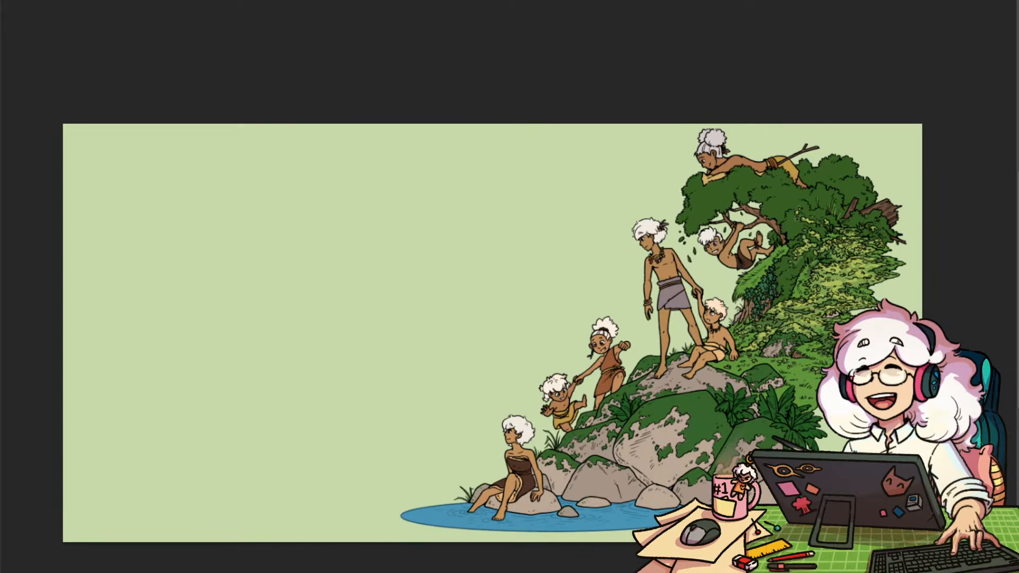
{"action": "left_click_drag", "start_coordinate": [876, 483], "coordinate": [771, 427]}
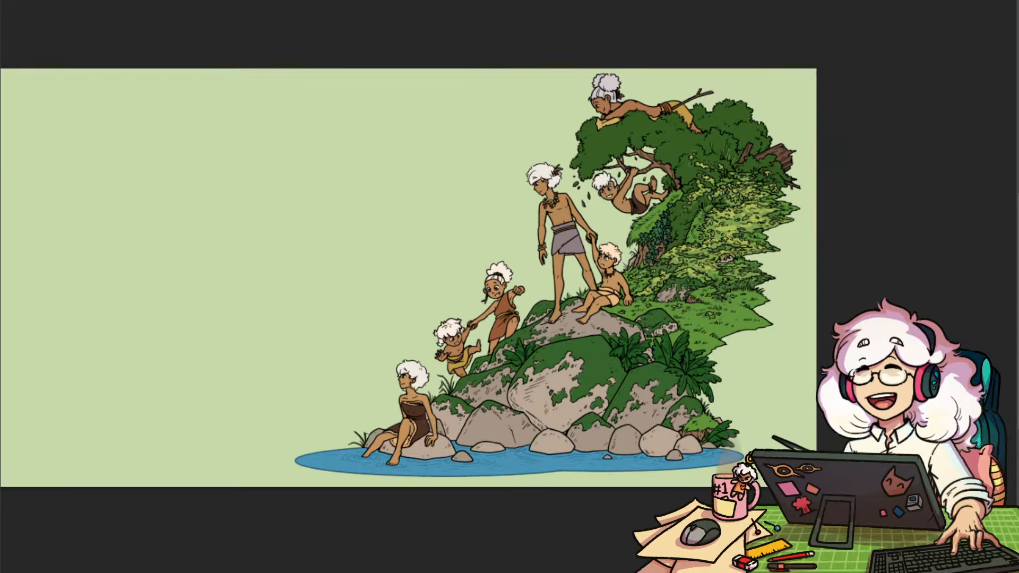
Paint a taupe rock base and a small stone beneath the water around the seated woman's feet with the Hard Round Pressure Size brush
{"action": "left_click_drag", "start_coordinate": [651, 470], "coordinate": [815, 441]}
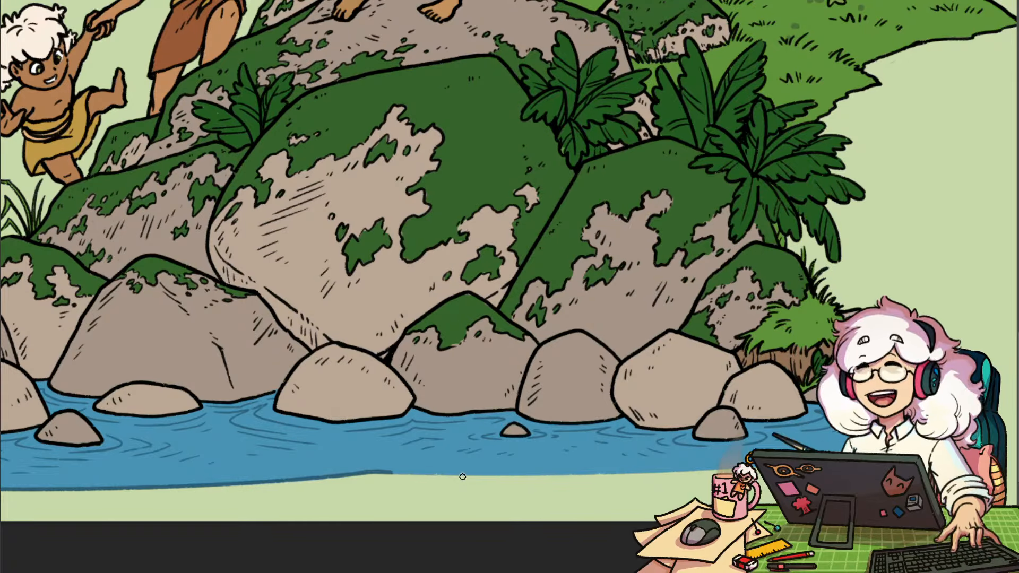
{"action": "mouse_move", "coordinate": [280, 496]}
{"action": "left_mouse_down"}
{"action": "mouse_move", "coordinate": [697, 415]}
{"action": "mouse_move", "coordinate": [656, 403]}
{"action": "mouse_move", "coordinate": [223, 405]}
{"action": "mouse_move", "coordinate": [13, 379]}
{"action": "left_mouse_up"}
{"action": "right_click", "coordinate": [665, 410]}
{"action": "mouse_move", "coordinate": [209, 347]}
{"action": "left_mouse_down"}
{"action": "mouse_move", "coordinate": [619, 344]}
{"action": "mouse_move", "coordinate": [667, 360]}
{"action": "left_mouse_up"}
{"action": "mouse_move", "coordinate": [454, 383]}
{"action": "left_mouse_down"}
{"action": "mouse_move", "coordinate": [510, 341]}
{"action": "mouse_move", "coordinate": [592, 329]}
{"action": "left_mouse_up"}
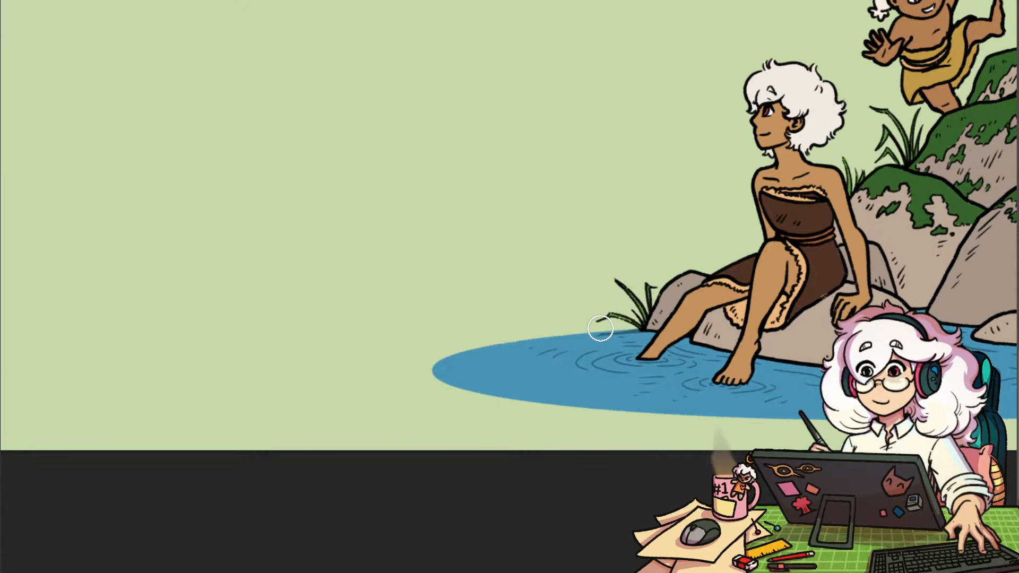
{"action": "left_click_drag", "start_coordinate": [829, 453], "coordinate": [417, 461]}
{"action": "key", "text": "alt+F9"}
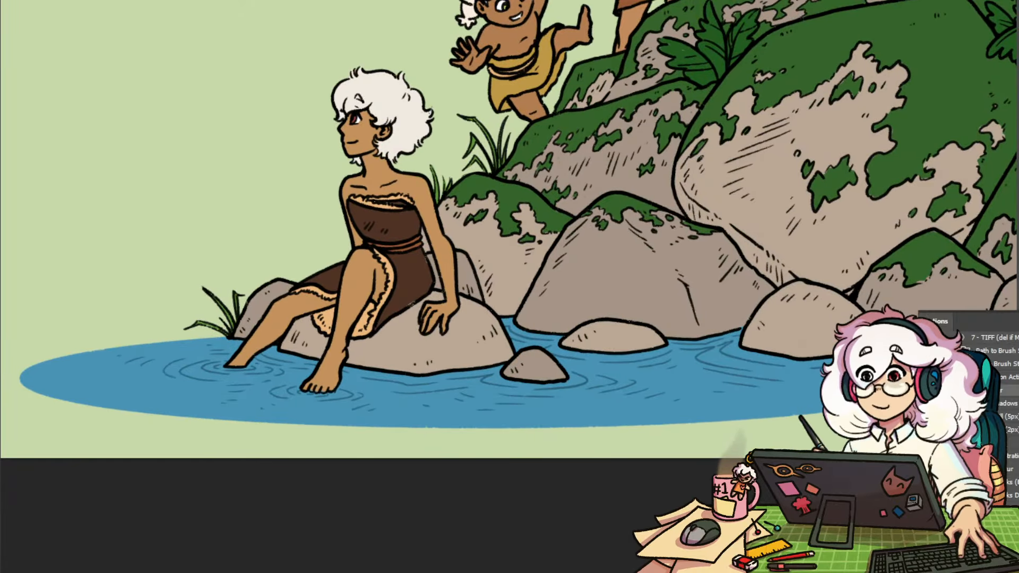
{"action": "key", "text": "alt+F9"}
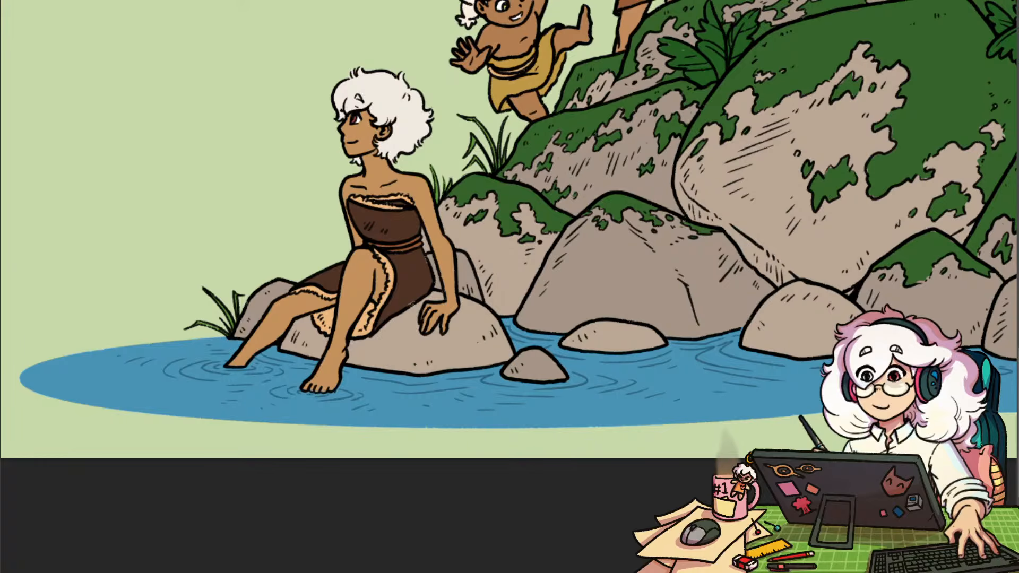
{"action": "left_click_drag", "start_coordinate": [460, 388], "coordinate": [513, 424]}
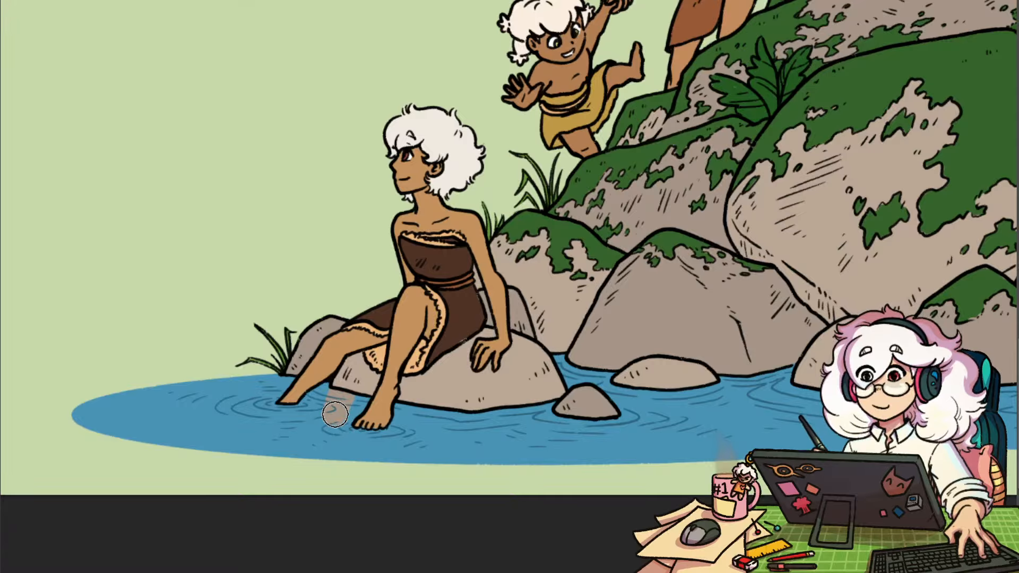
{"action": "mouse_move", "coordinate": [334, 414]}
{"action": "left_mouse_down"}
{"action": "mouse_move", "coordinate": [382, 427]}
{"action": "mouse_move", "coordinate": [478, 427]}
{"action": "mouse_move", "coordinate": [536, 411]}
{"action": "mouse_move", "coordinate": [360, 398]}
{"action": "left_mouse_up"}
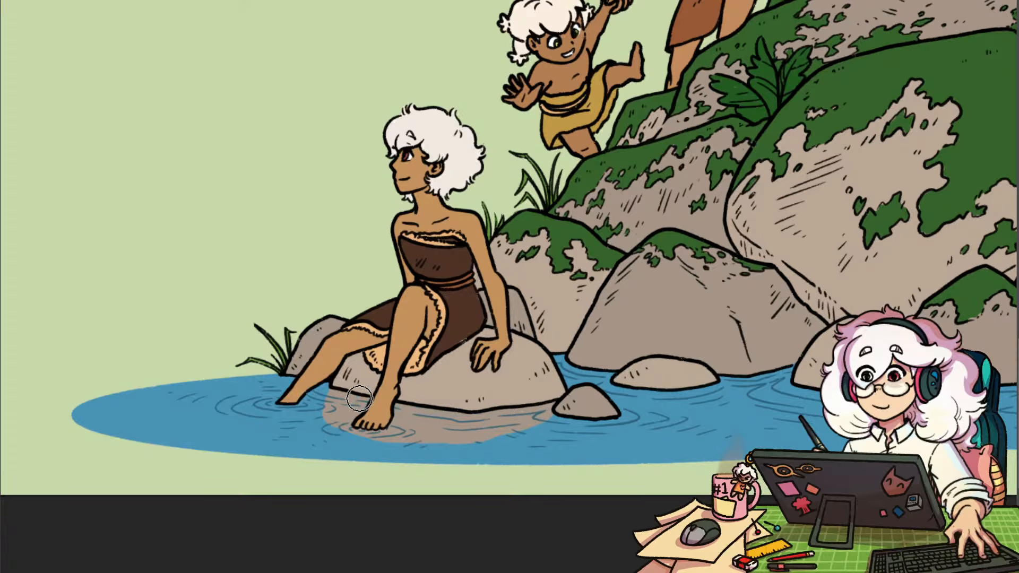
{"action": "left_click_drag", "start_coordinate": [312, 424], "coordinate": [265, 435]}
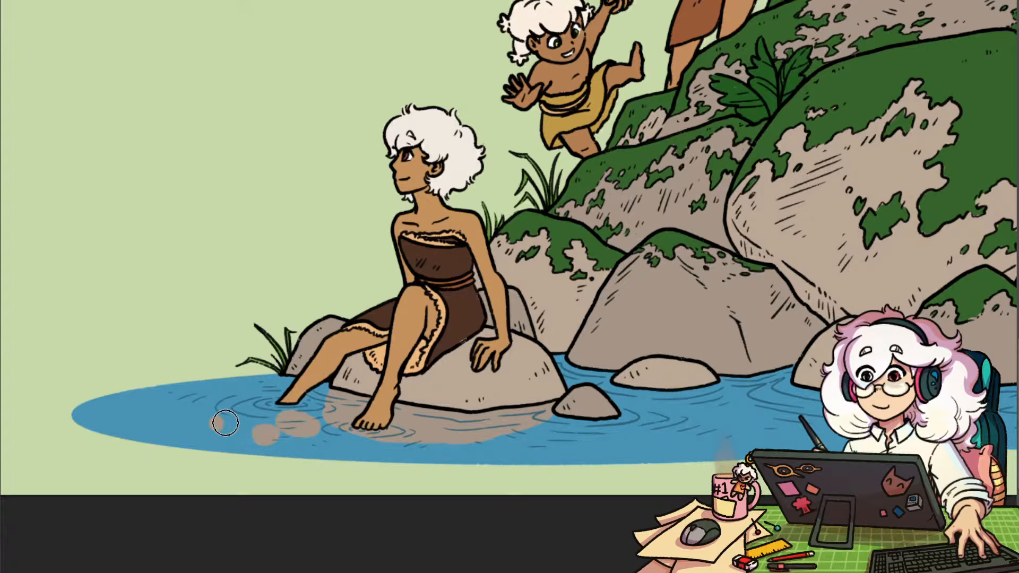
{"action": "right_click", "coordinate": [361, 405]}
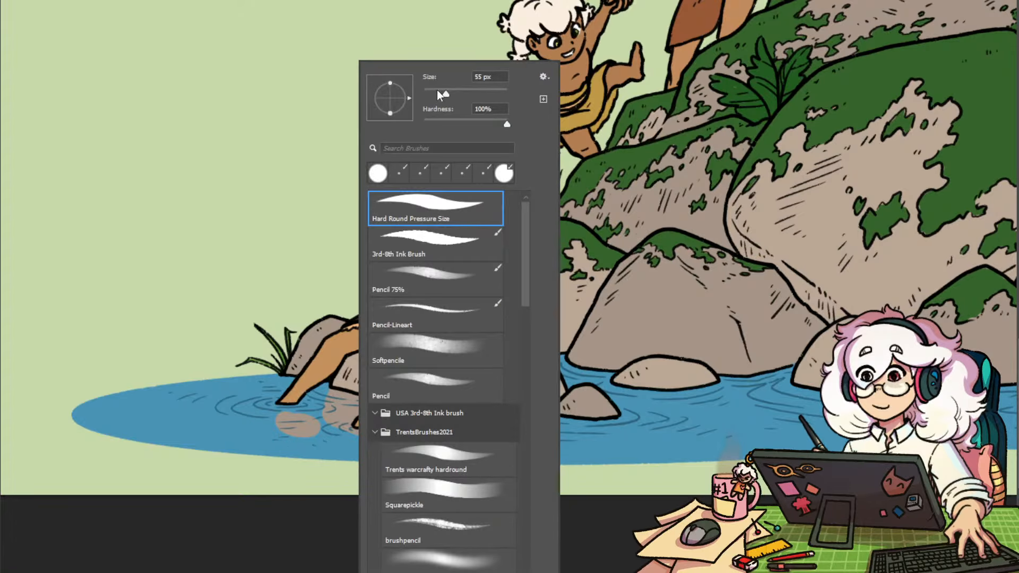
{"action": "left_click", "coordinate": [297, 398]}
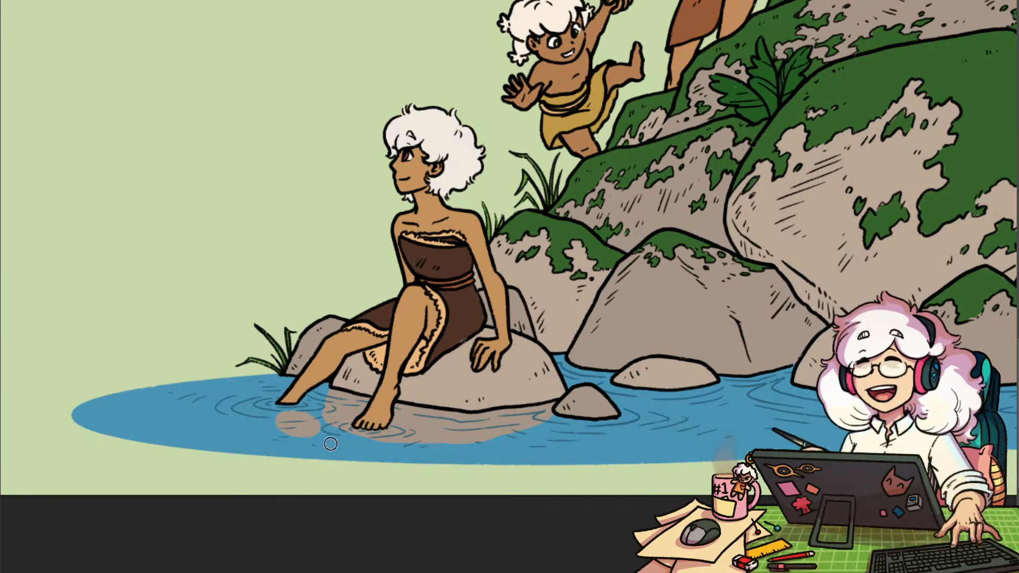
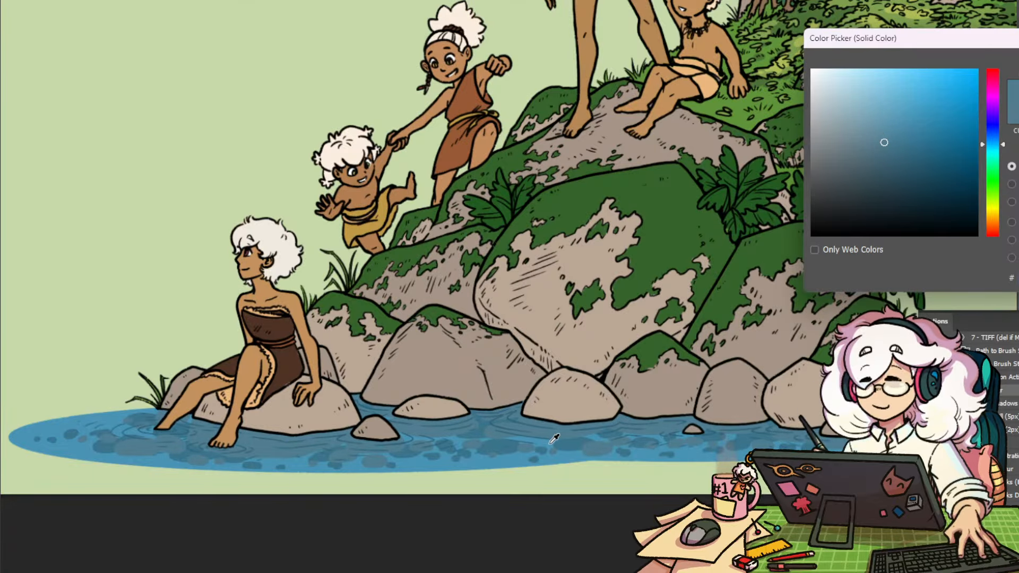
Apply a muted steel blue fill to the submerged stones in the pond
{"action": "key", "text": "Return"}
{"action": "left_click_drag", "start_coordinate": [659, 358], "coordinate": [564, 464]}
{"action": "scroll", "coordinate": [564, 464], "scroll_direction": "down", "scroll_amount": 5}
{"action": "scroll", "coordinate": [659, 421], "scroll_direction": "up", "scroll_amount": 2}
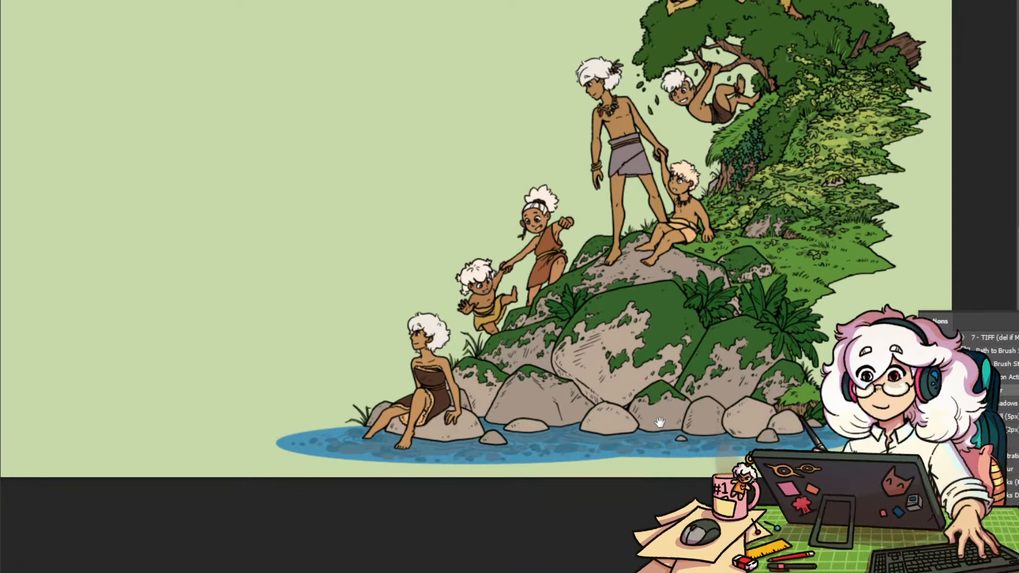
Paint the seated woman's submerged foot below the waterline in her skin tone with a smaller brush
{"action": "scroll", "coordinate": [406, 432], "scroll_direction": "up", "scroll_amount": 3}
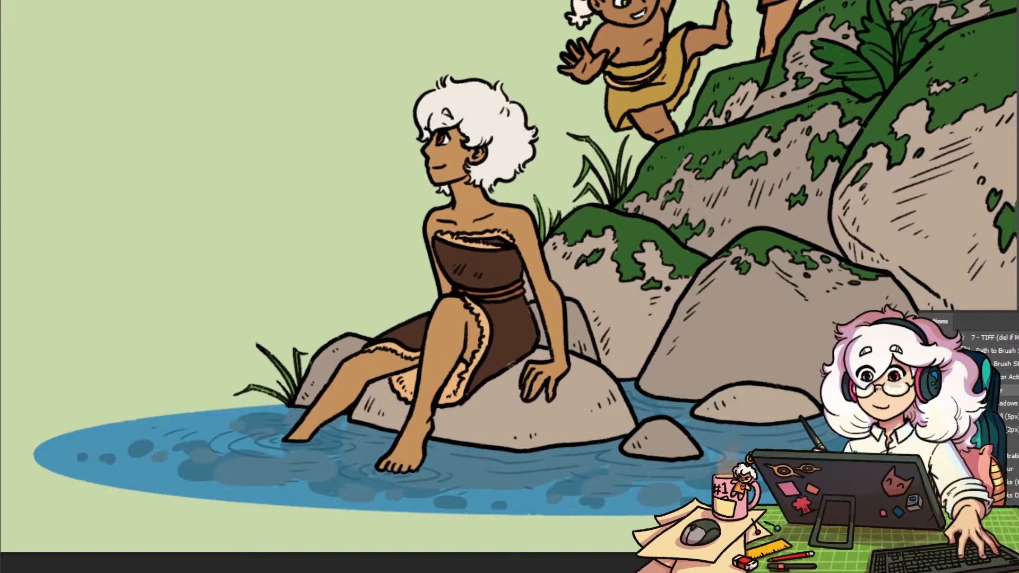
{"action": "mouse_move", "coordinate": [619, 502]}
{"action": "left_mouse_down"}
{"action": "mouse_move", "coordinate": [1009, 499]}
{"action": "mouse_move", "coordinate": [553, 431]}
{"action": "mouse_move", "coordinate": [483, 440]}
{"action": "mouse_move", "coordinate": [467, 454]}
{"action": "mouse_move", "coordinate": [550, 402]}
{"action": "mouse_move", "coordinate": [512, 431]}
{"action": "mouse_move", "coordinate": [538, 424]}
{"action": "mouse_move", "coordinate": [437, 458]}
{"action": "left_mouse_up"}
{"action": "scroll", "coordinate": [552, 432], "scroll_direction": "up", "scroll_amount": 4}
{"action": "mouse_move", "coordinate": [526, 435]}
{"action": "left_mouse_down"}
{"action": "mouse_move", "coordinate": [475, 446]}
{"action": "mouse_move", "coordinate": [533, 431]}
{"action": "mouse_move", "coordinate": [532, 414]}
{"action": "mouse_move", "coordinate": [521, 424]}
{"action": "left_mouse_up"}
{"action": "key", "text": "bracketleft"}
{"action": "key", "text": "bracketleft"}
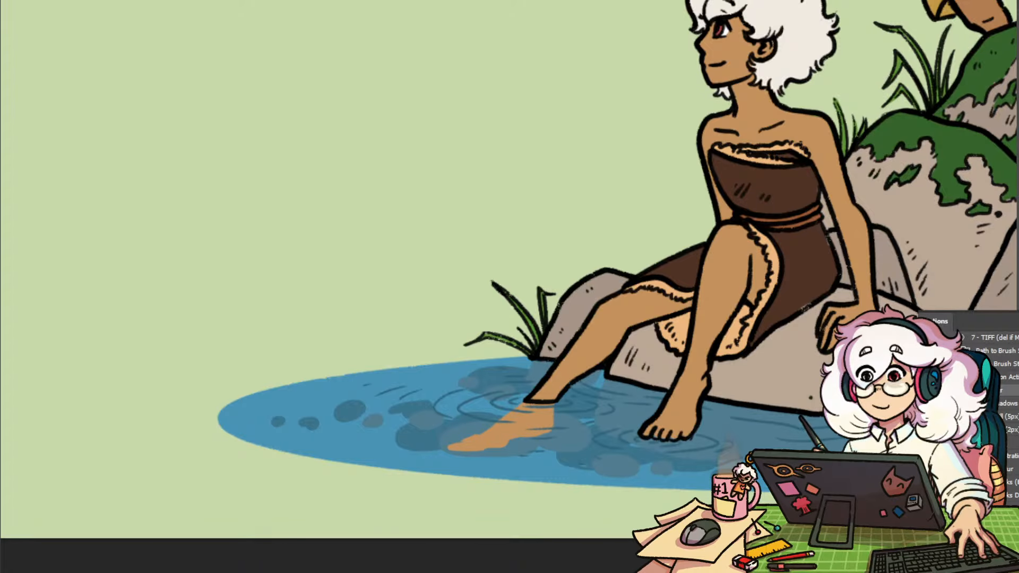
Recolour the seated woman's submerged foot to a muted greyish blue slightly lighter than the stones around it
{"action": "left_click", "coordinate": [753, 428]}
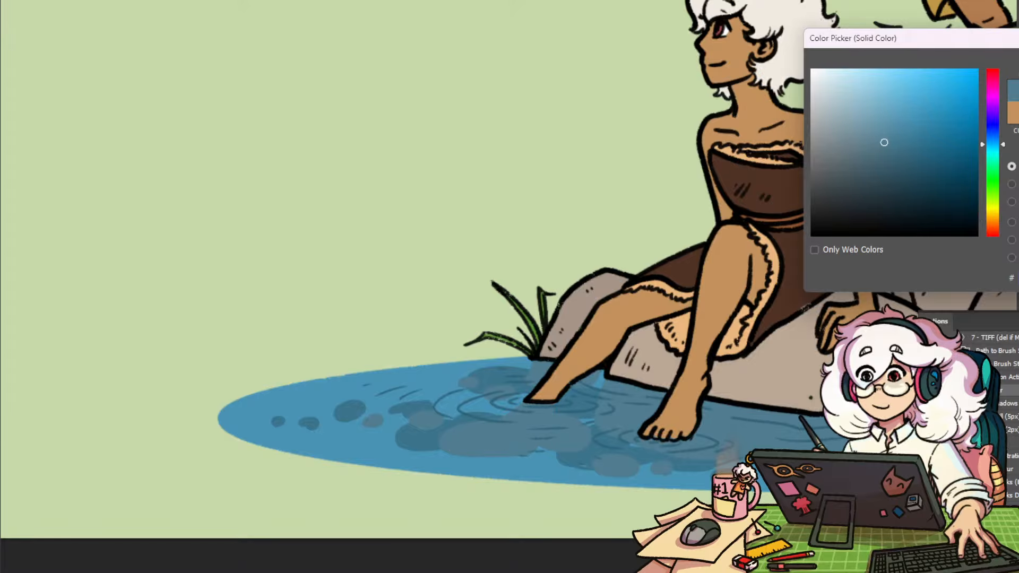
{"action": "left_click_drag", "start_coordinate": [876, 122], "coordinate": [887, 125]}
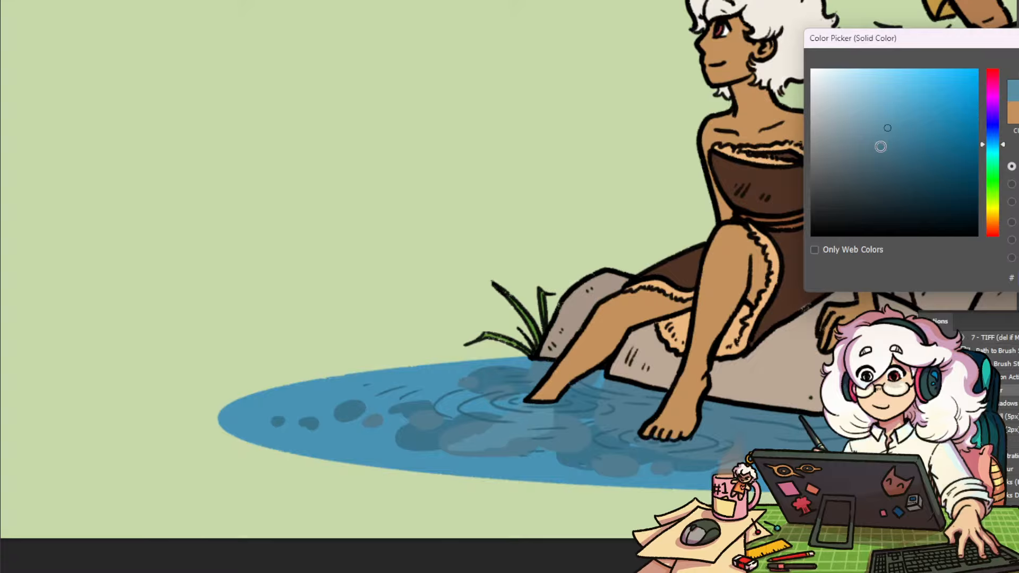
{"action": "left_click", "coordinate": [574, 440]}
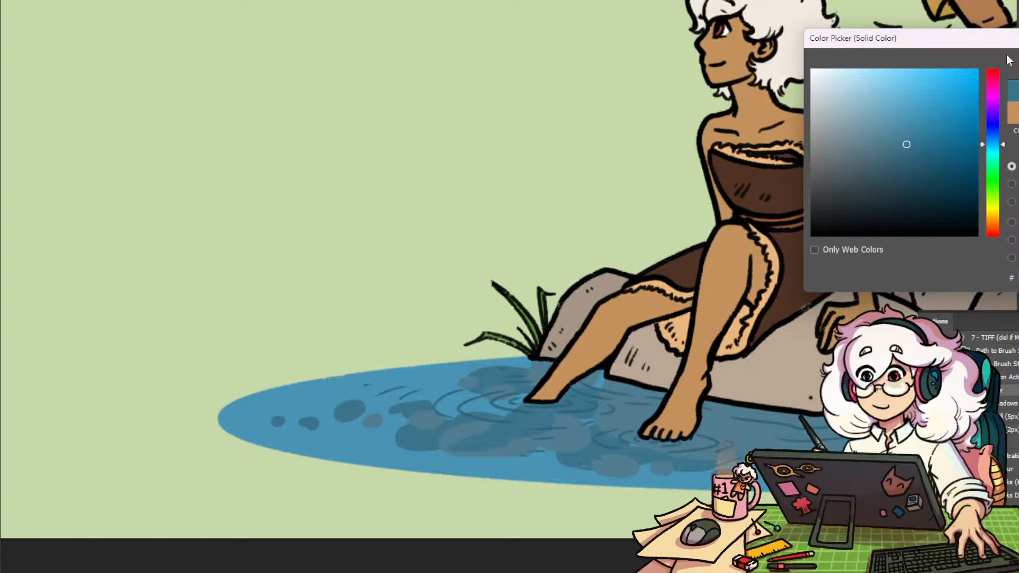
{"action": "left_click", "coordinate": [844, 177]}
{"action": "left_click", "coordinate": [885, 132]}
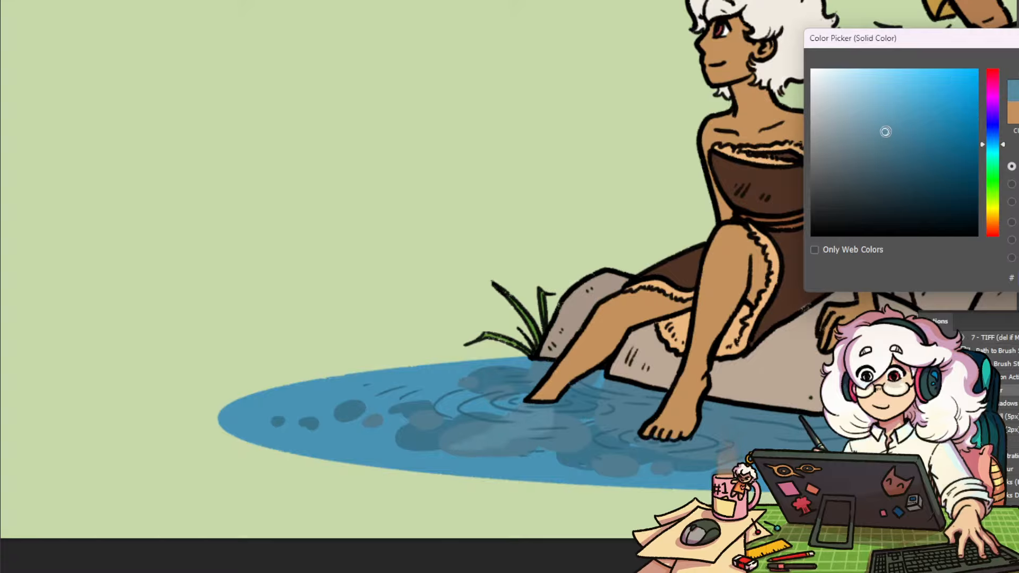
{"action": "key", "text": "Return"}
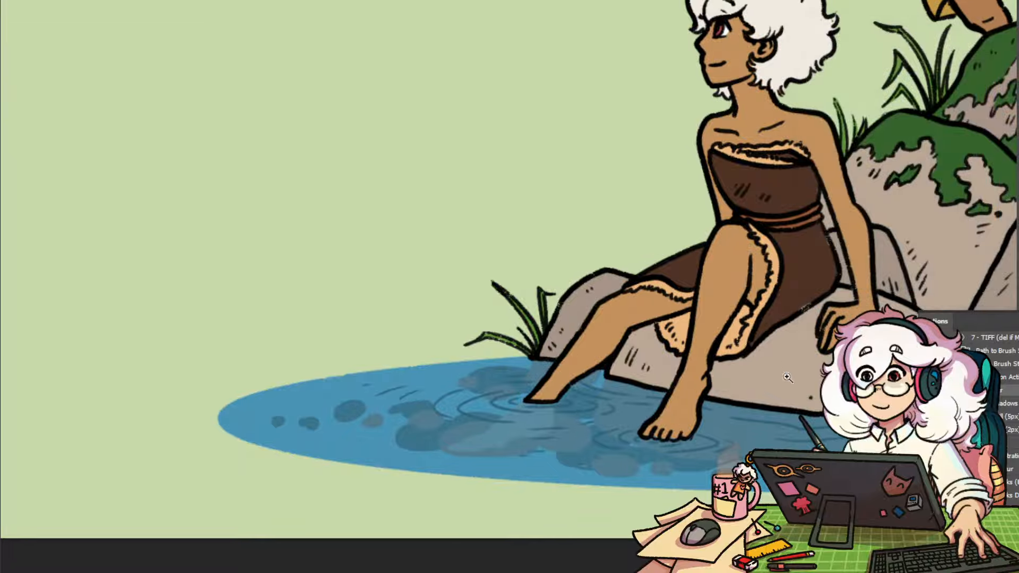
{"action": "scroll", "coordinate": [775, 422], "scroll_direction": "down", "scroll_amount": 5}
{"action": "scroll", "coordinate": [732, 411], "scroll_direction": "up", "scroll_amount": 4}
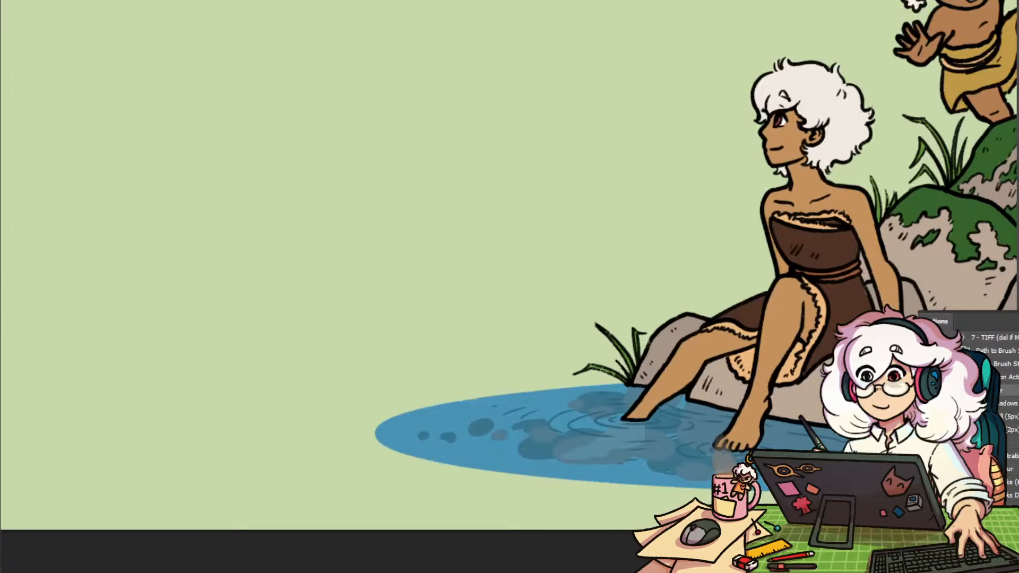
Redraw the lower edge of the seated woman's ankle at the waterline in the ripples' dark blue, using a smaller brush
{"action": "left_click", "coordinate": [654, 442]}
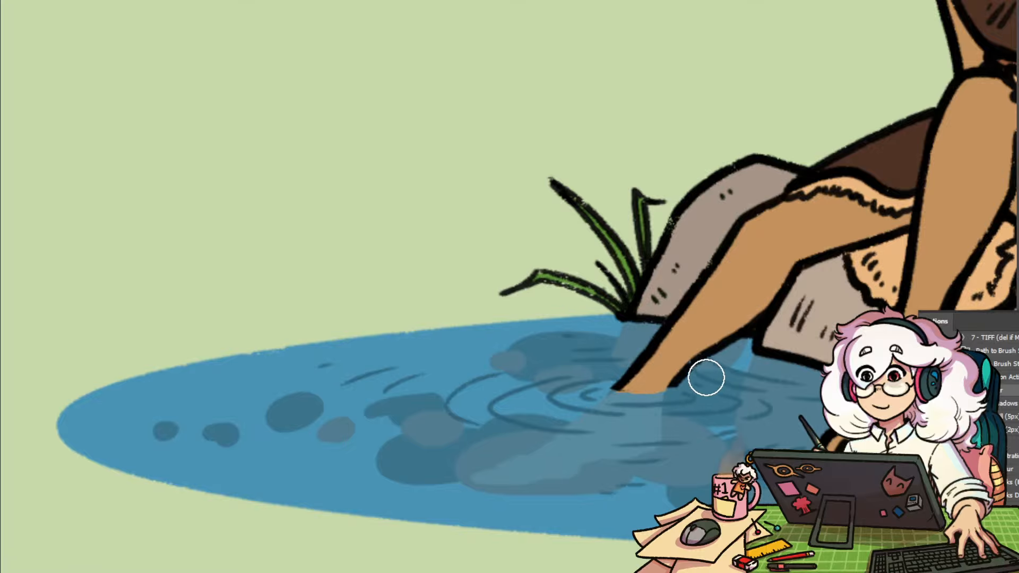
{"action": "left_click", "coordinate": [745, 369], "text": "alt"}
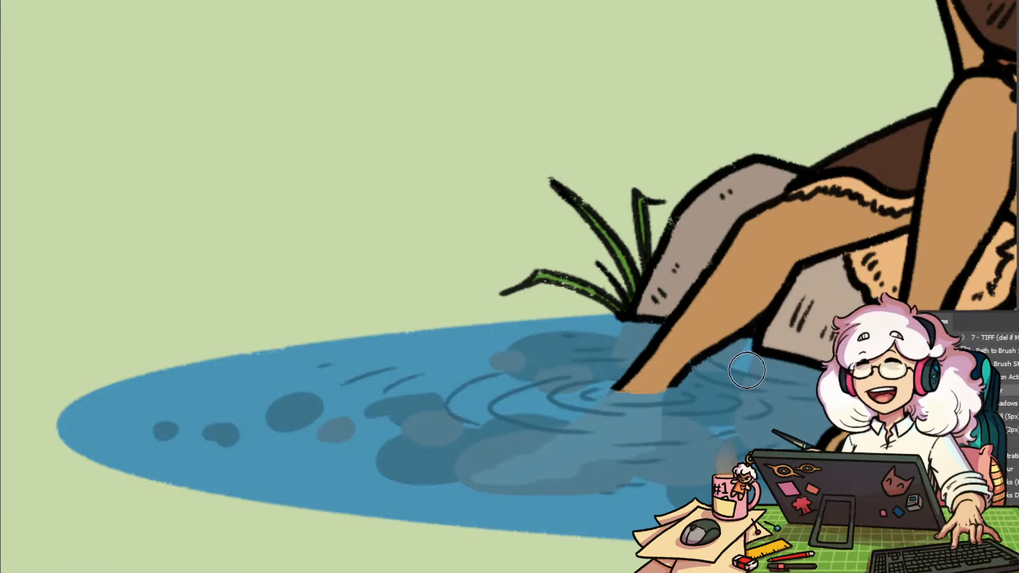
{"action": "right_click", "coordinate": [680, 372]}
{"action": "left_click_drag", "start_coordinate": [760, 94], "coordinate": [754, 93]}
{"action": "key", "text": "Return"}
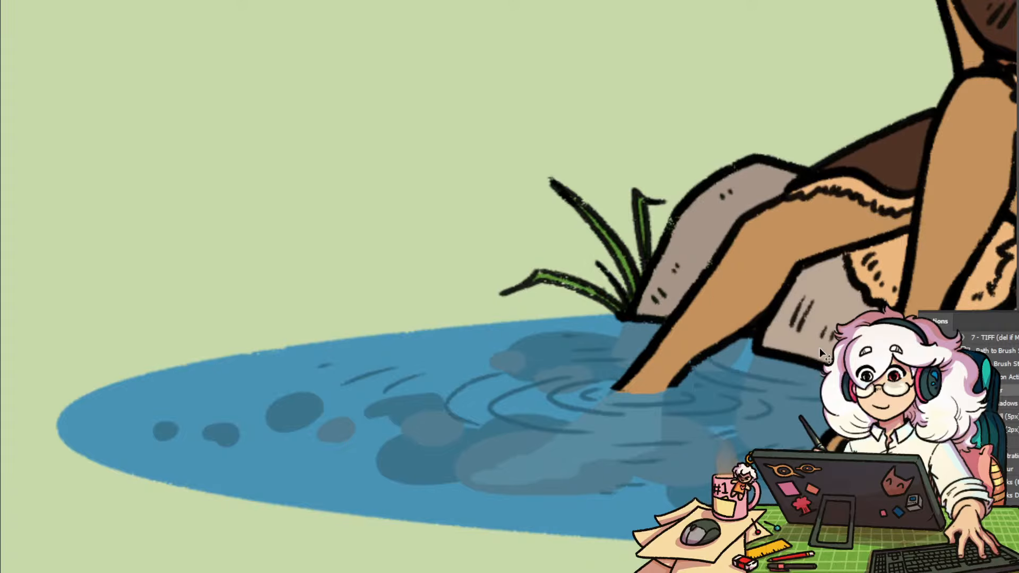
{"action": "left_click_drag", "start_coordinate": [605, 395], "coordinate": [671, 393]}
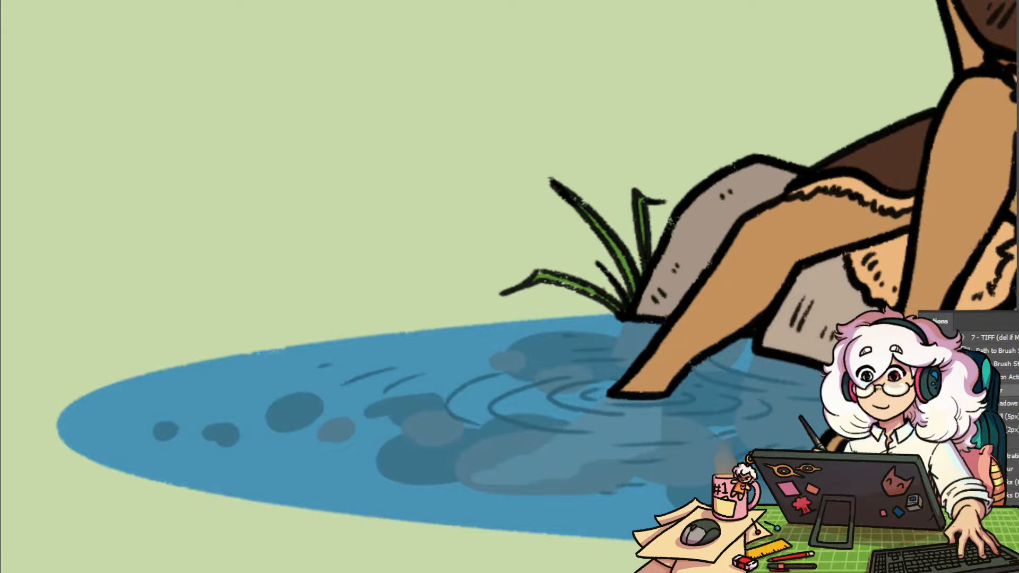
{"action": "key", "text": "ctrl+z"}
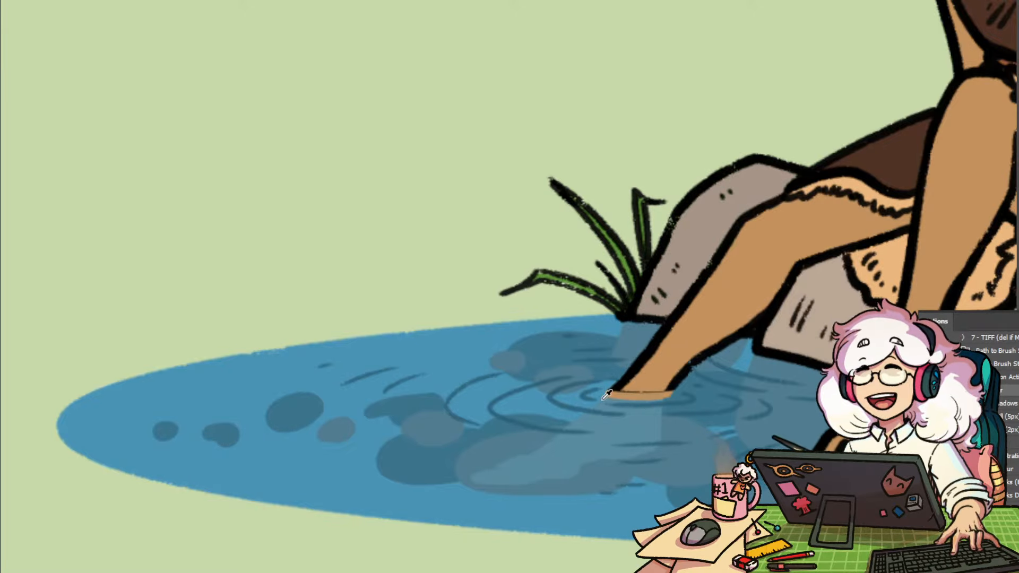
{"action": "left_click", "coordinate": [554, 392], "text": "alt"}
{"action": "left_click_drag", "start_coordinate": [671, 393], "coordinate": [613, 395]}
{"action": "scroll", "coordinate": [720, 398], "scroll_direction": "down", "scroll_amount": 5}
{"action": "scroll", "coordinate": [660, 438], "scroll_direction": "up", "scroll_amount": 6}
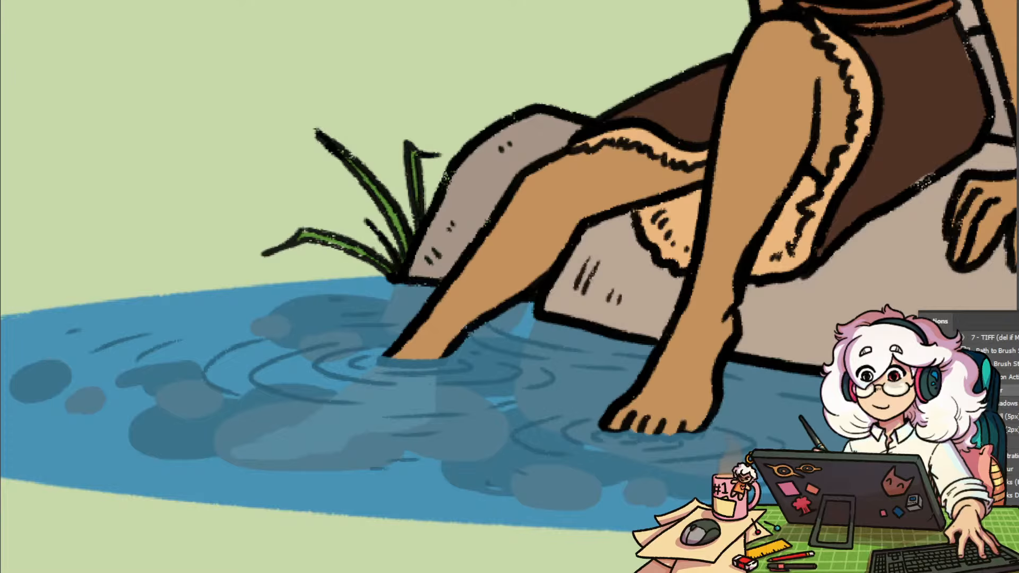
Recolour the black waterline outlines of the seated woman's rock and the small stone beside it to the ripples' dark blue
{"action": "left_click_drag", "start_coordinate": [680, 397], "coordinate": [634, 404]}
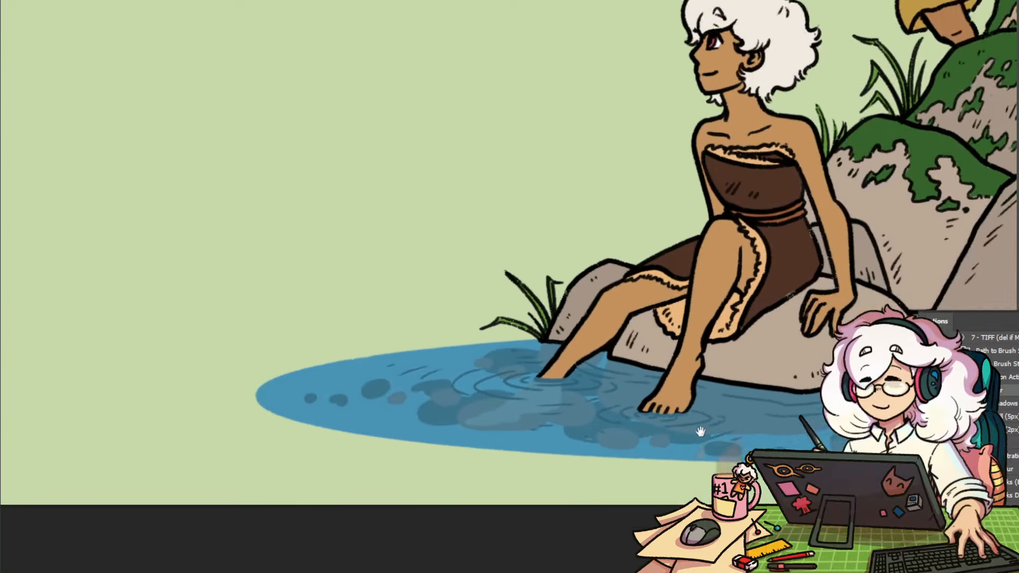
{"action": "left_click_drag", "start_coordinate": [701, 427], "coordinate": [500, 431]}
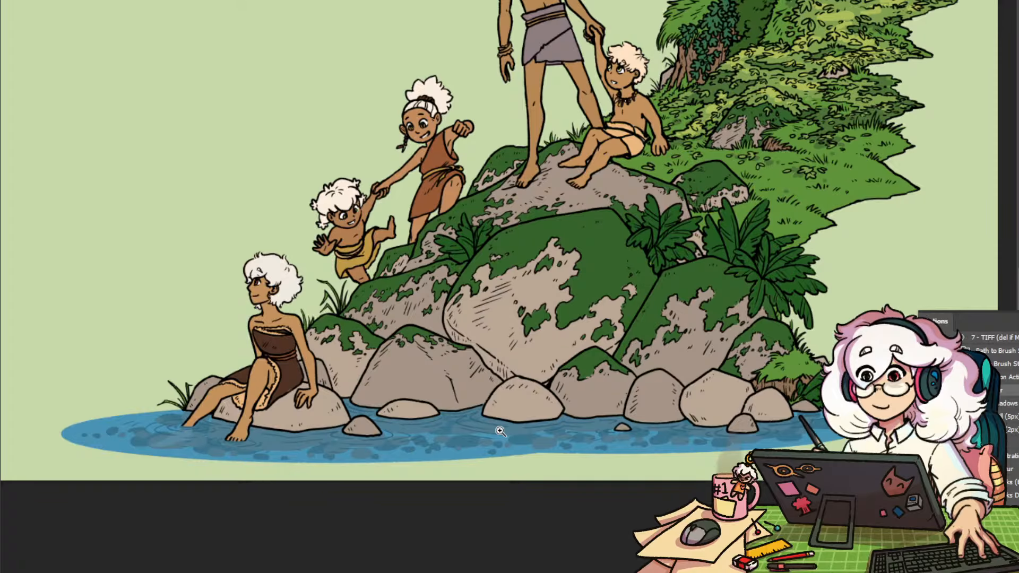
{"action": "left_click_drag", "start_coordinate": [671, 430], "coordinate": [731, 451]}
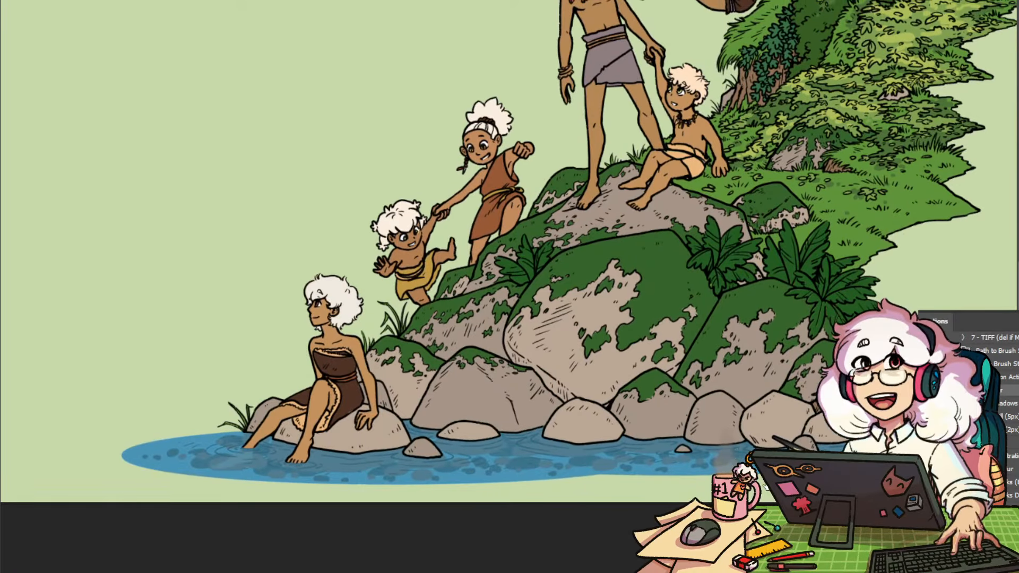
{"action": "left_click_drag", "start_coordinate": [767, 487], "coordinate": [687, 456]}
{"action": "left_click_drag", "start_coordinate": [273, 441], "coordinate": [316, 426]}
{"action": "left_click_drag", "start_coordinate": [374, 413], "coordinate": [650, 422]}
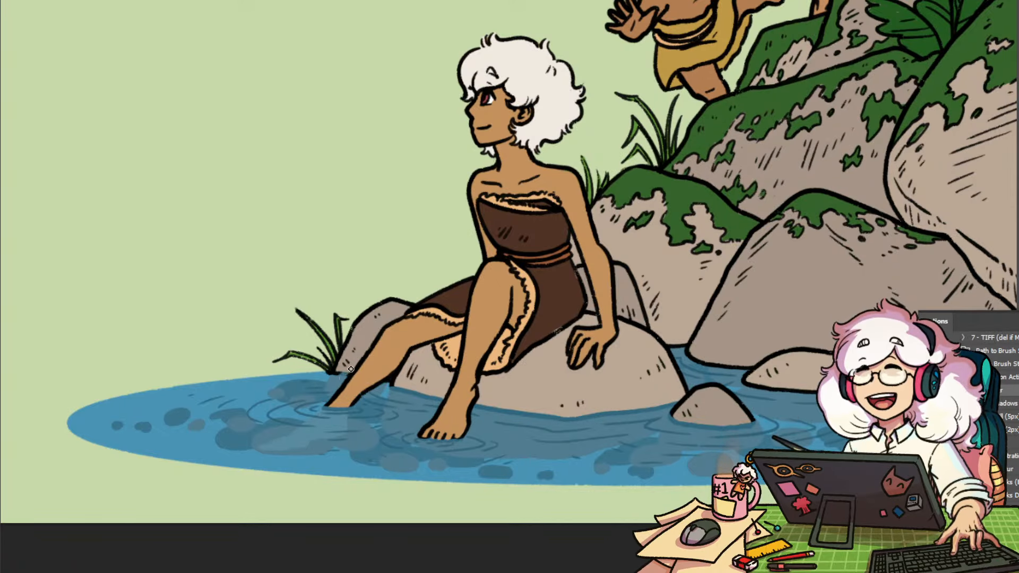
{"action": "left_click_drag", "start_coordinate": [651, 414], "coordinate": [429, 454]}
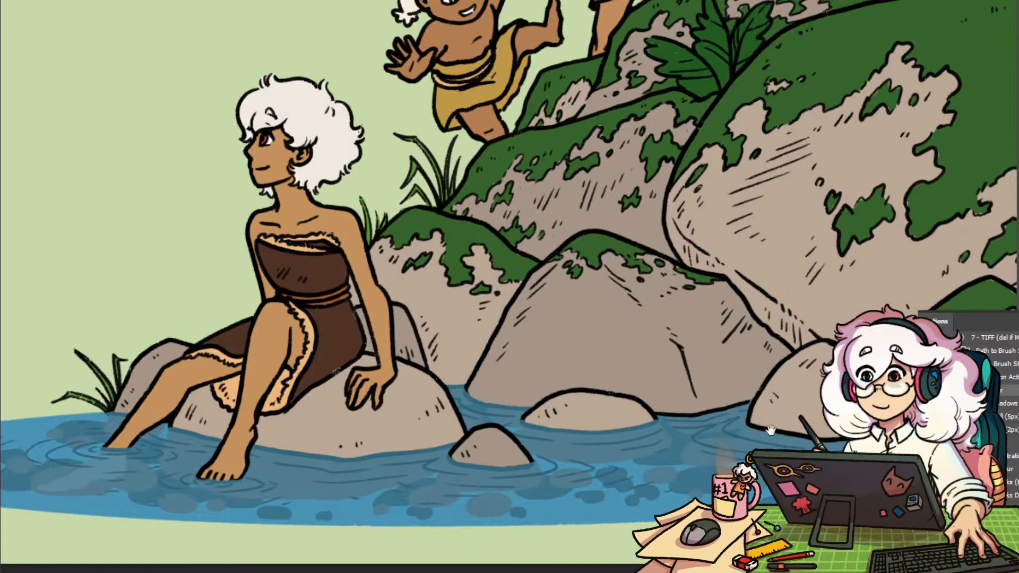
Recolour the remaining boulders' black waterline outlines along the pond to the same dark blue
{"action": "left_click_drag", "start_coordinate": [770, 429], "coordinate": [531, 426]}
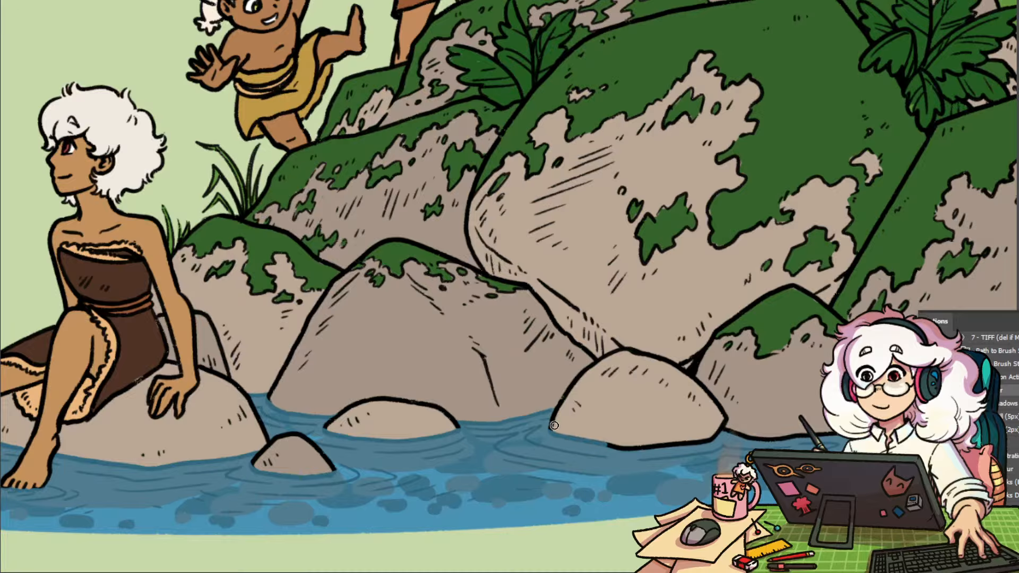
{"action": "left_click_drag", "start_coordinate": [602, 448], "coordinate": [658, 447]}
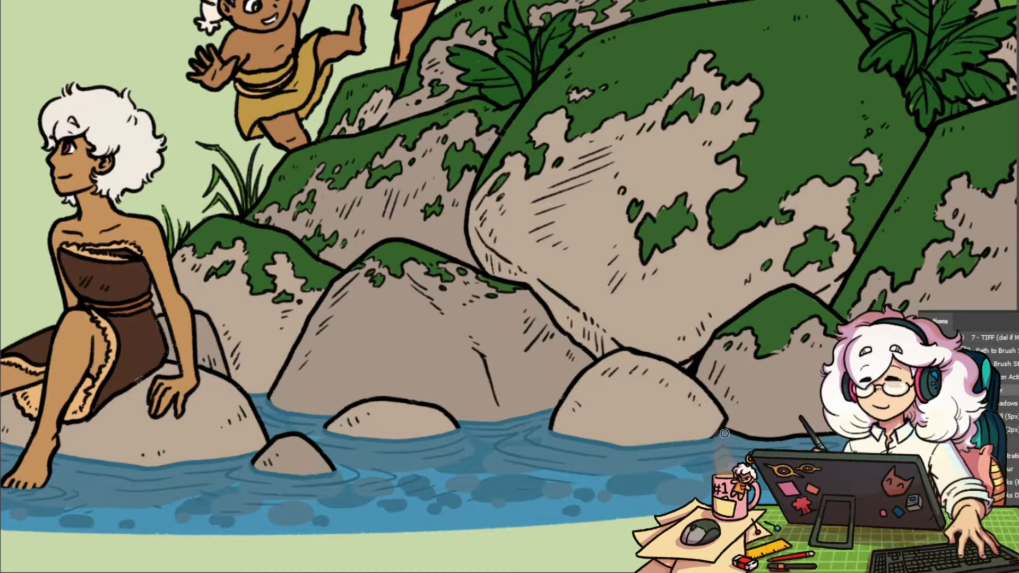
{"action": "left_click_drag", "start_coordinate": [726, 433], "coordinate": [827, 431]}
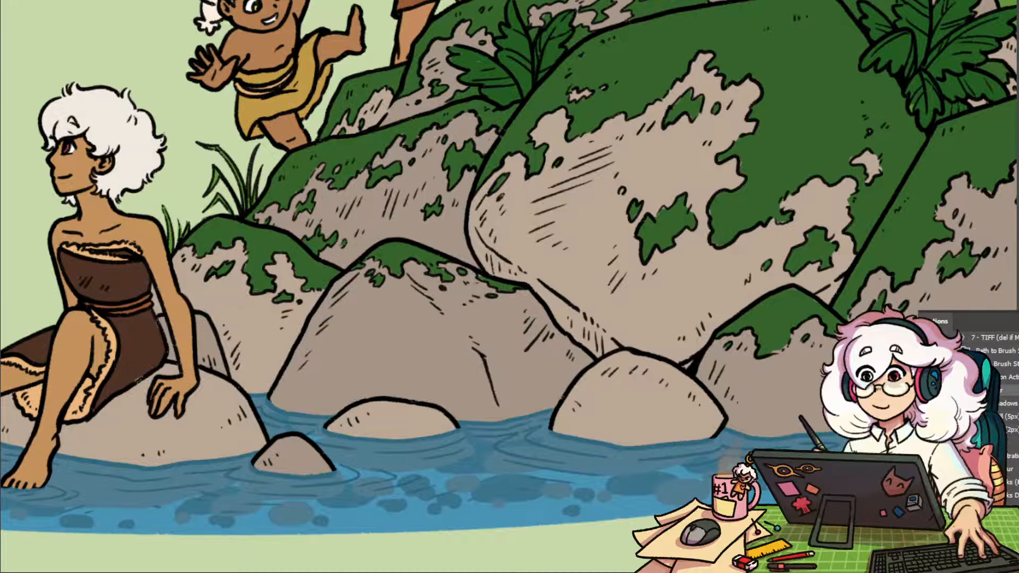
{"action": "left_click_drag", "start_coordinate": [803, 480], "coordinate": [371, 480]}
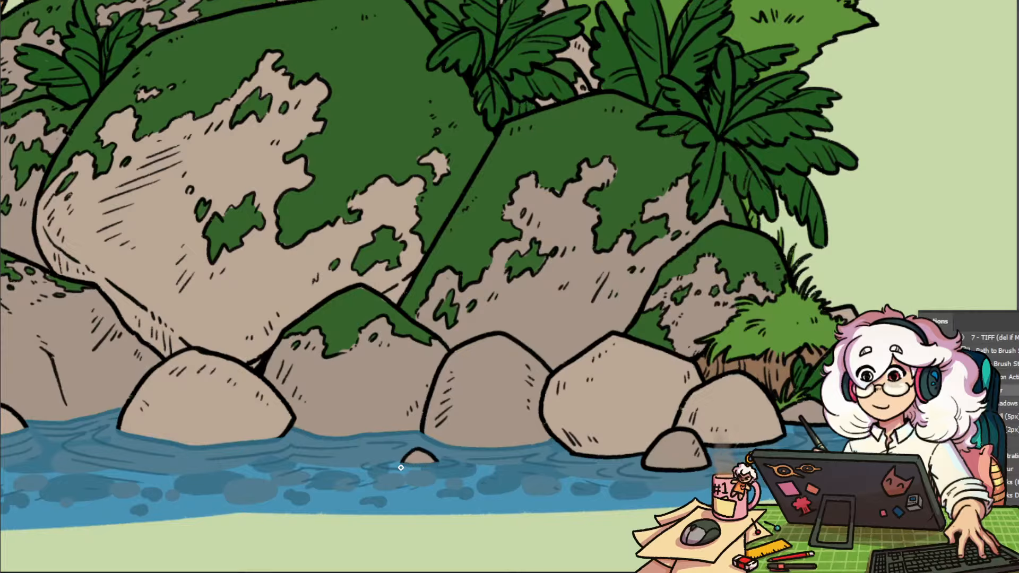
{"action": "left_click_drag", "start_coordinate": [639, 468], "coordinate": [713, 466]}
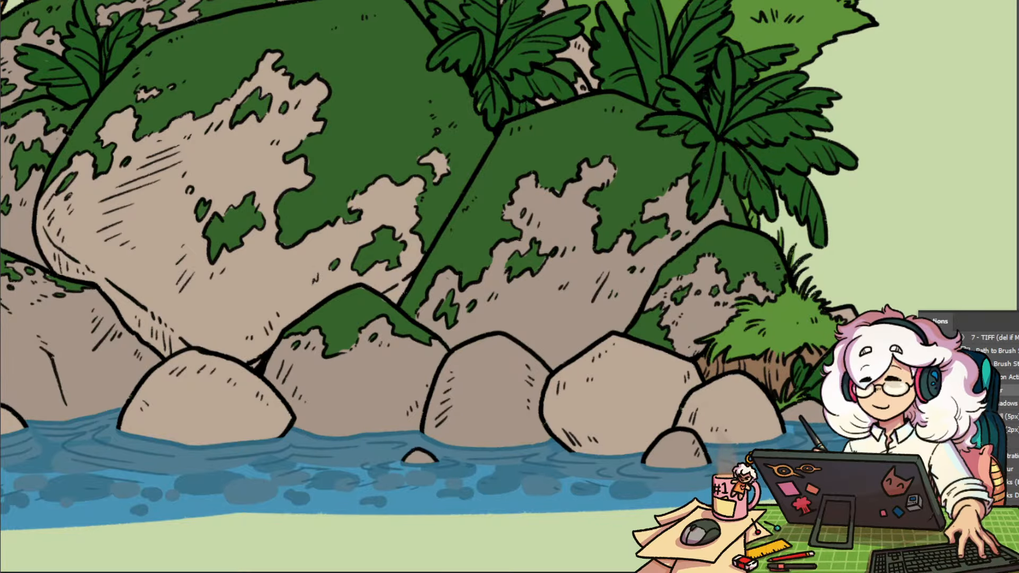
Change the line art's solid colour fill to a very dark reddish brown
{"action": "scroll", "coordinate": [825, 454], "scroll_direction": "down", "scroll_amount": 3}
{"action": "scroll", "coordinate": [844, 454], "scroll_direction": "down", "scroll_amount": 3}
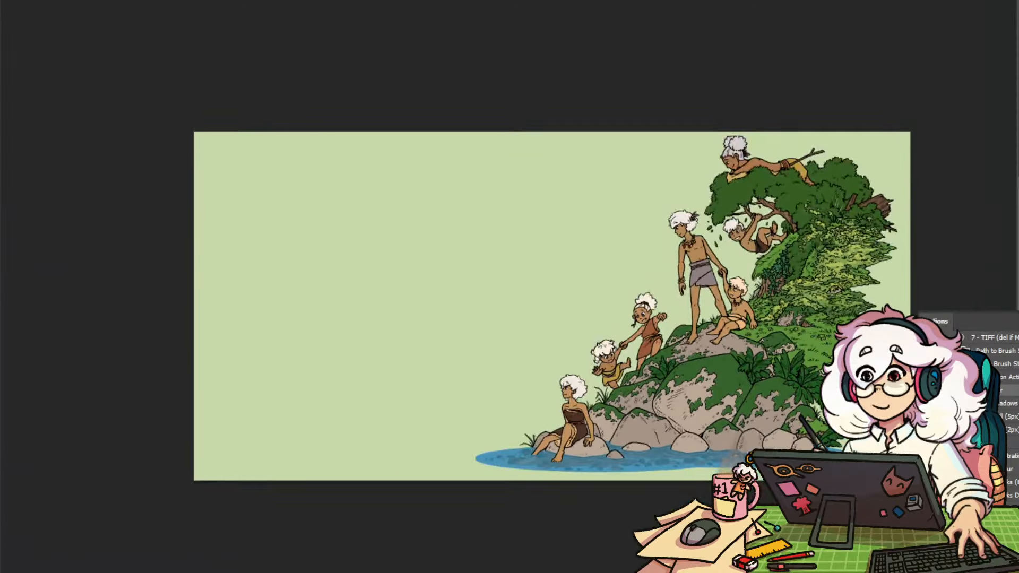
{"action": "scroll", "coordinate": [755, 460], "scroll_direction": "up", "scroll_amount": 2}
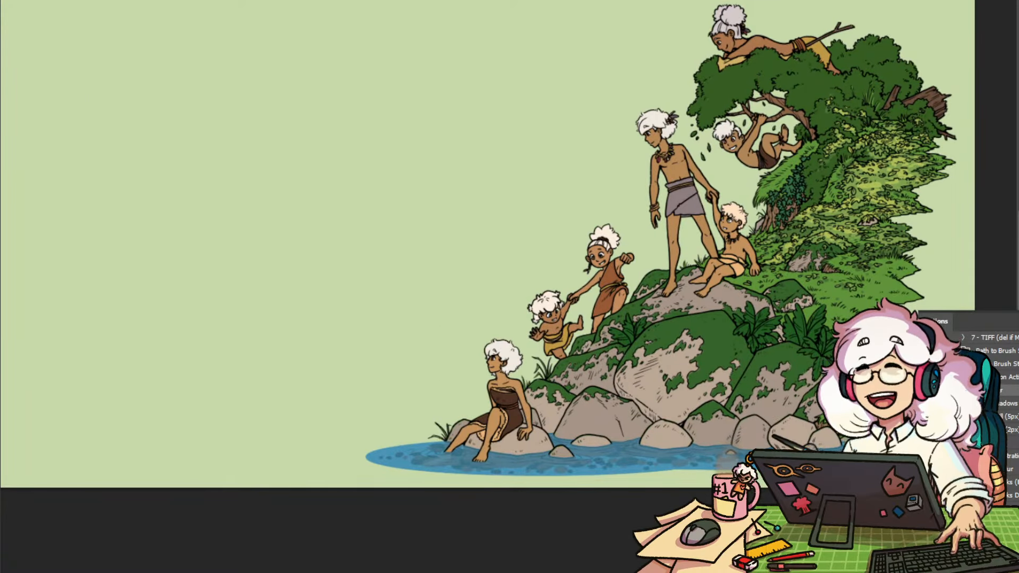
{"action": "key", "text": "ctrl+z"}
{"action": "key", "text": "ctrl+z"}
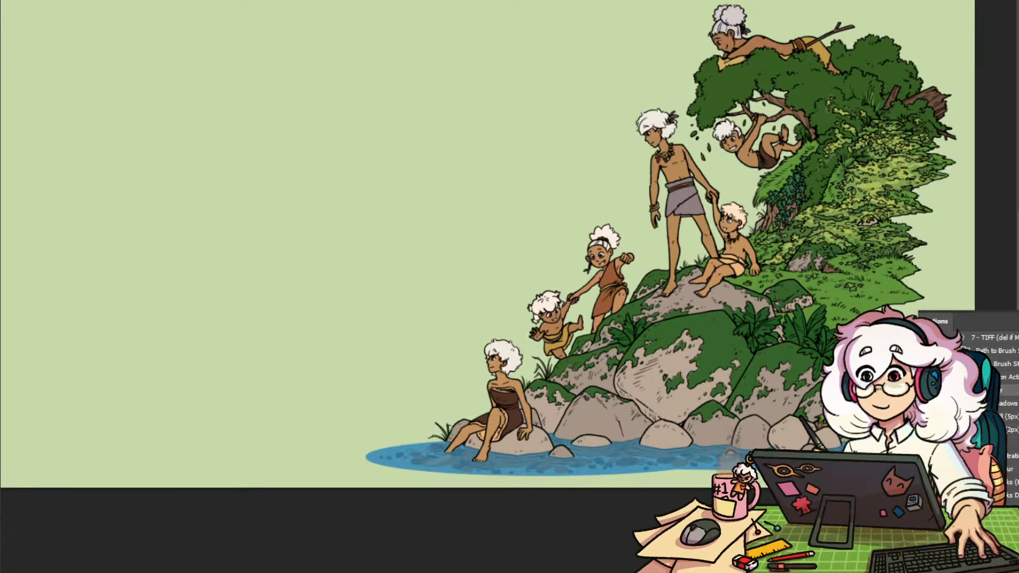
{"action": "left_click_drag", "start_coordinate": [786, 524], "coordinate": [583, 479]}
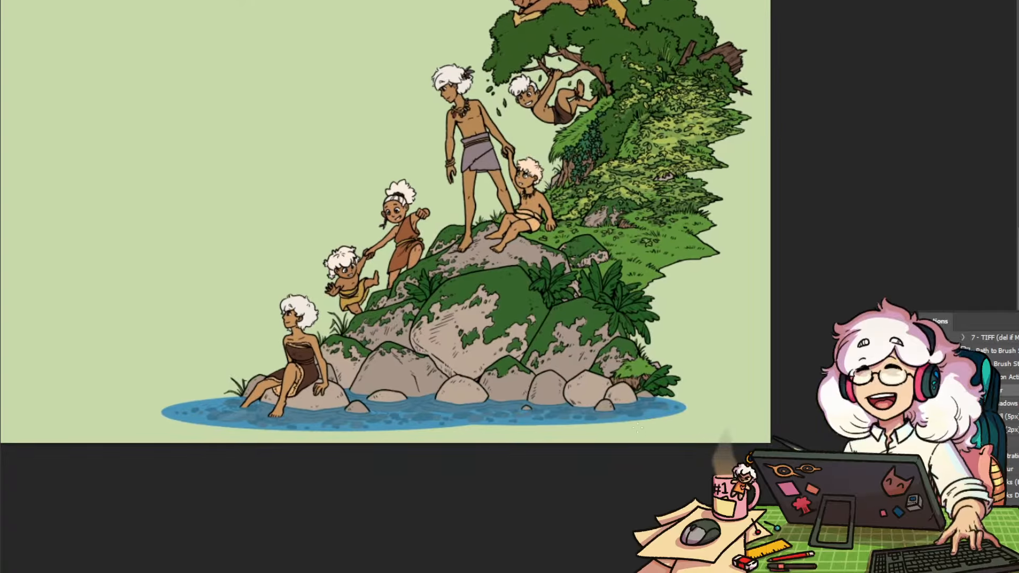
{"action": "scroll", "coordinate": [560, 408], "scroll_direction": "up", "scroll_amount": 2}
{"action": "left_click_drag", "start_coordinate": [609, 388], "coordinate": [652, 423]}
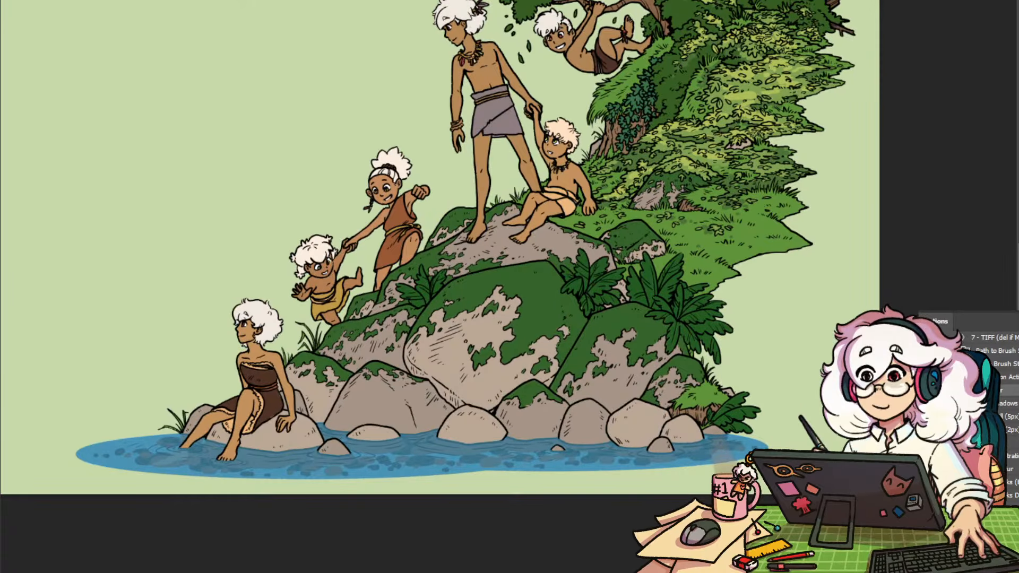
{"action": "left_click_drag", "start_coordinate": [831, 208], "coordinate": [837, 210]}
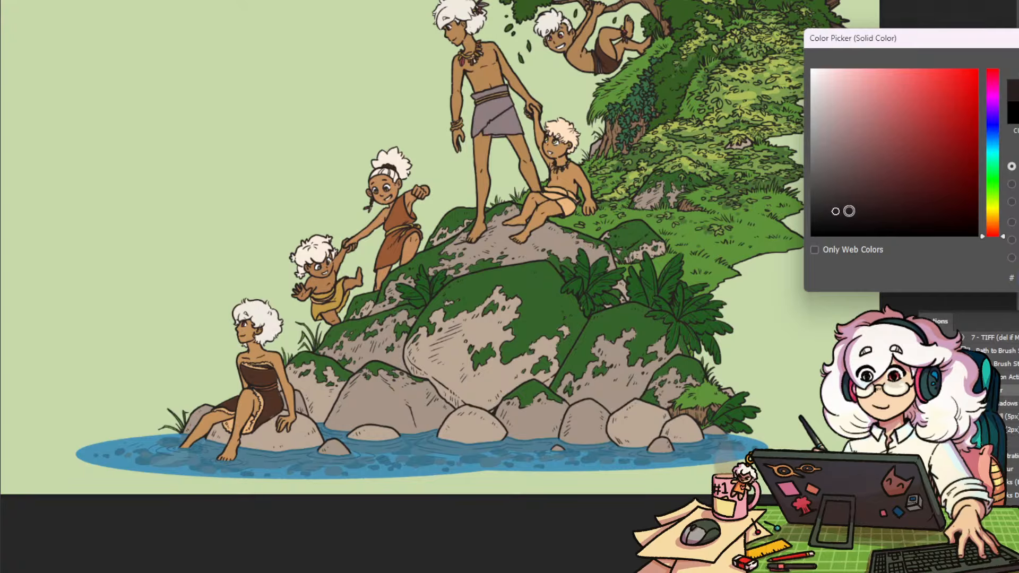
{"action": "left_click", "coordinate": [879, 219]}
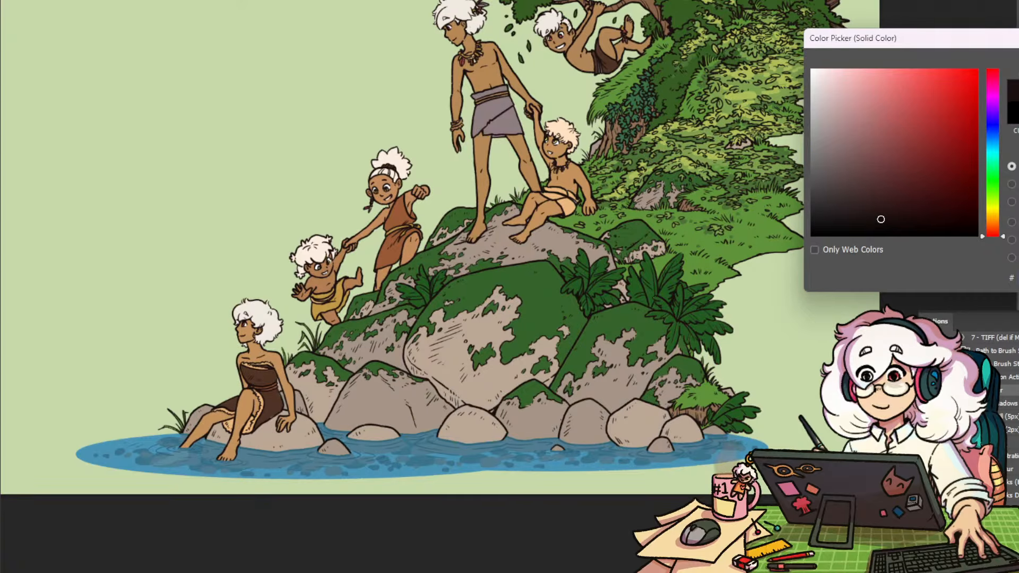
{"action": "key", "text": "Return"}
{"action": "scroll", "coordinate": [434, 286], "scroll_direction": "up", "scroll_amount": 6}
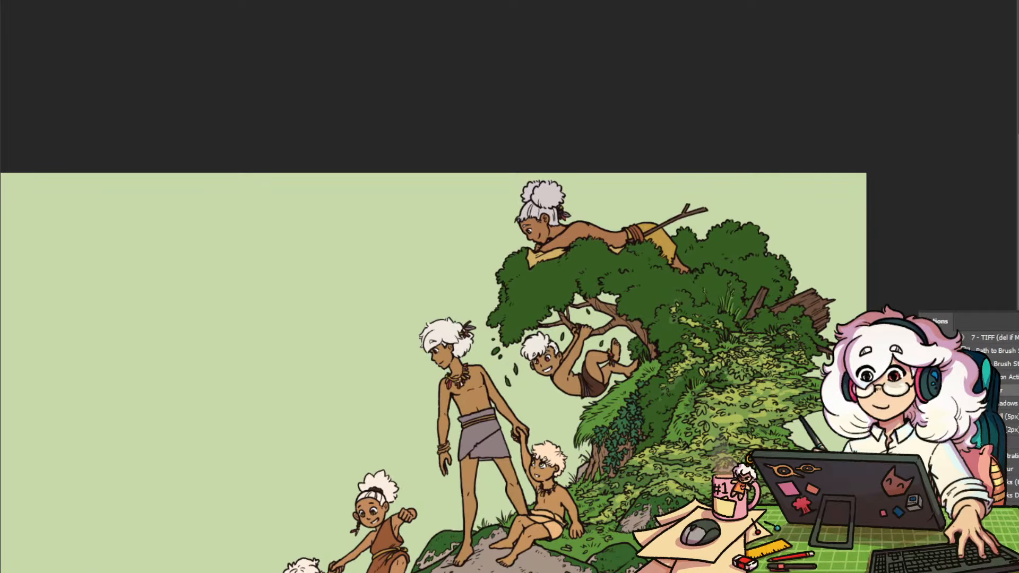
{"action": "scroll", "coordinate": [726, 306], "scroll_direction": "down", "scroll_amount": 5}
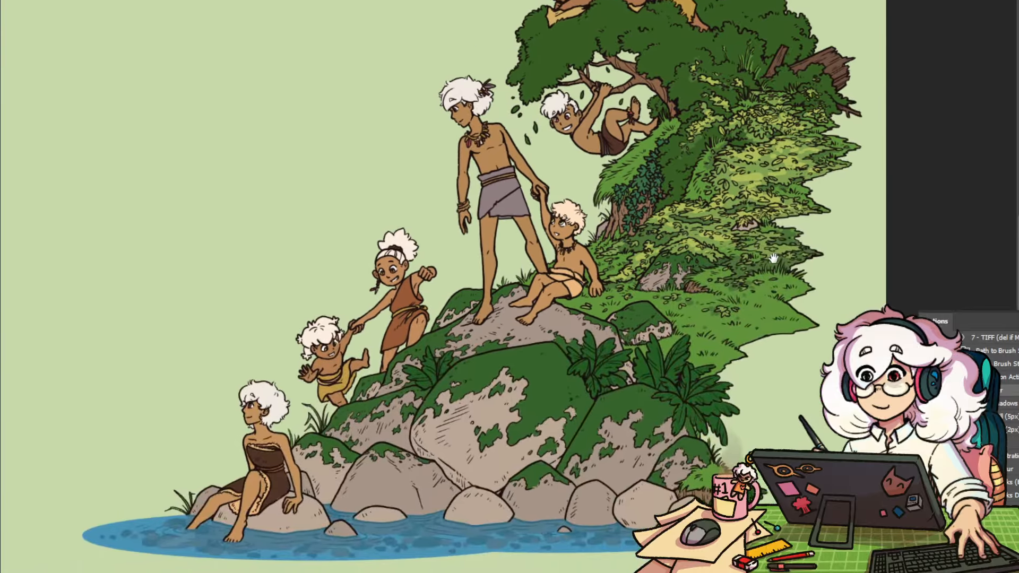
{"action": "scroll", "coordinate": [726, 307], "scroll_direction": "down", "scroll_amount": 1}
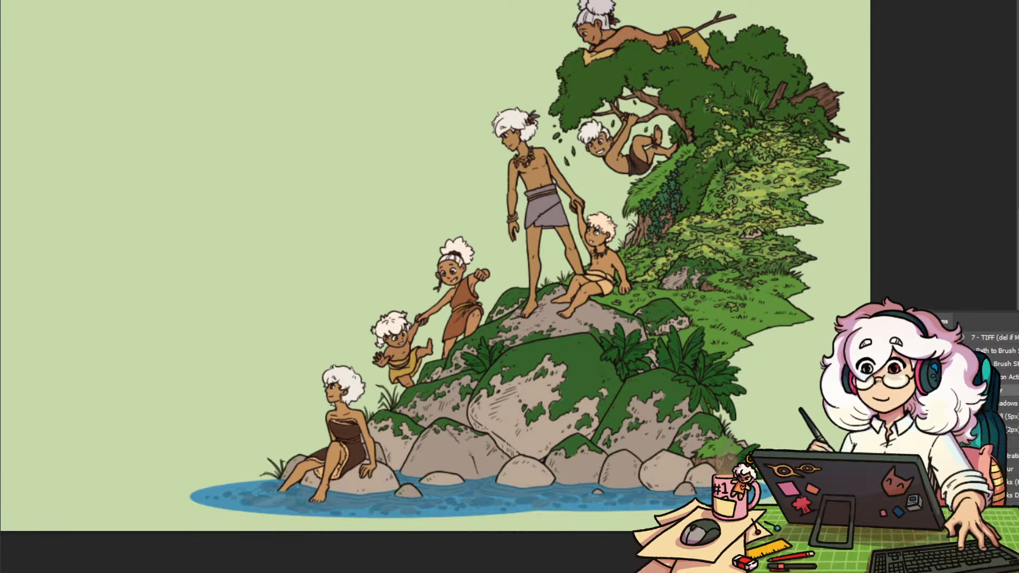
Recolour the outlines of the tree canopy's outer foliage and falling leaves dark green with the Hard Round Pressure Size brush at 228 px
{"action": "key", "text": "n"}
{"action": "left_click", "coordinate": [977, 212]}
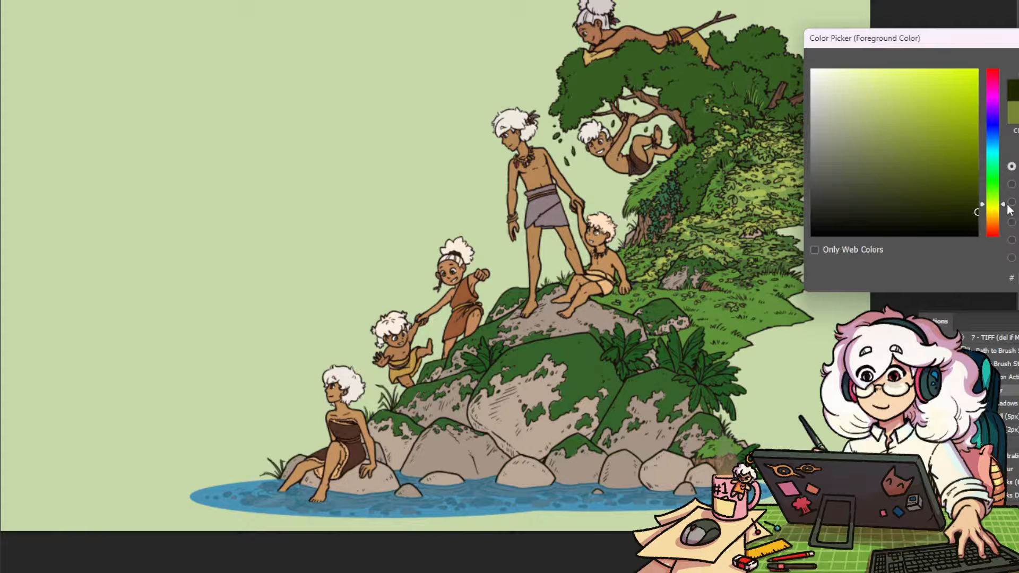
{"action": "left_click_drag", "start_coordinate": [1005, 205], "coordinate": [1003, 185]}
{"action": "key", "text": "Return"}
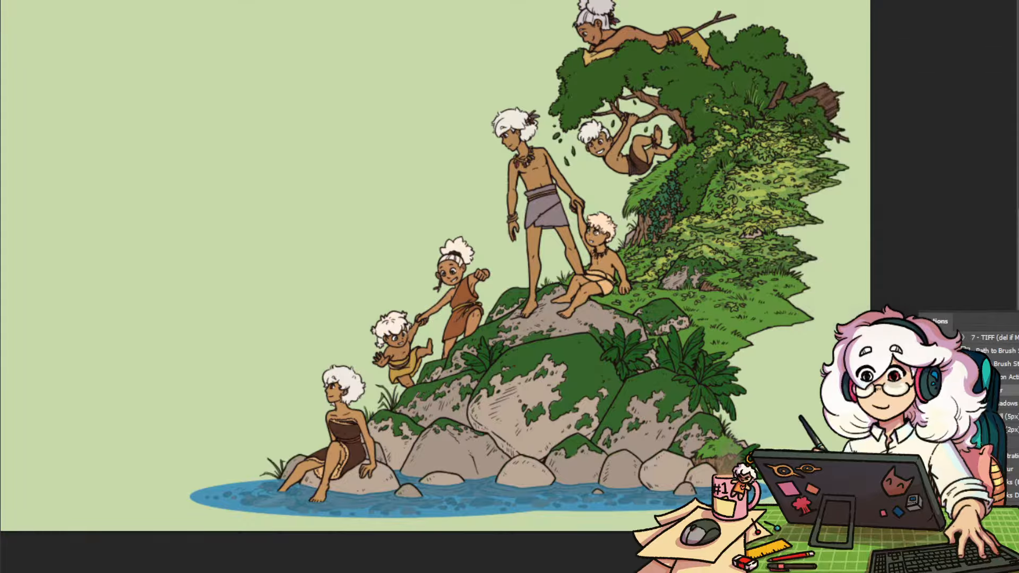
{"action": "right_click", "coordinate": [719, 322]}
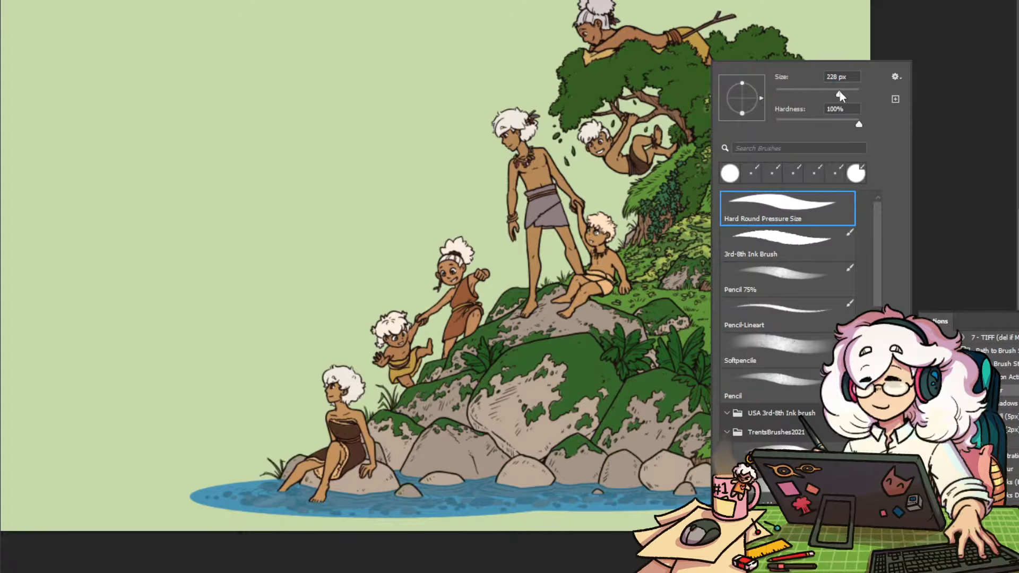
{"action": "key", "text": "Return"}
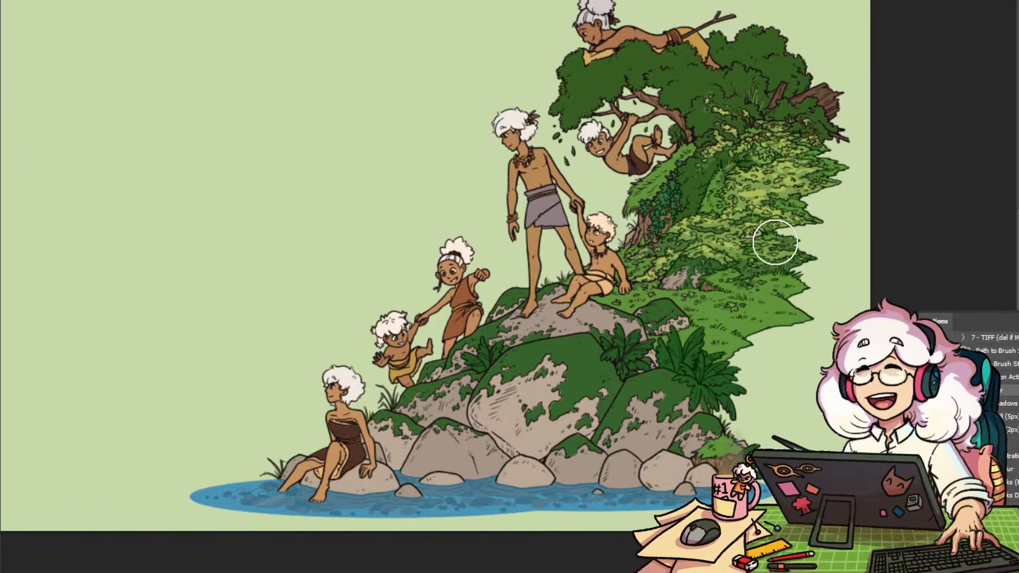
{"action": "left_click_drag", "start_coordinate": [804, 256], "coordinate": [725, 450]}
{"action": "scroll", "coordinate": [552, 254], "scroll_direction": "up", "scroll_amount": 5}
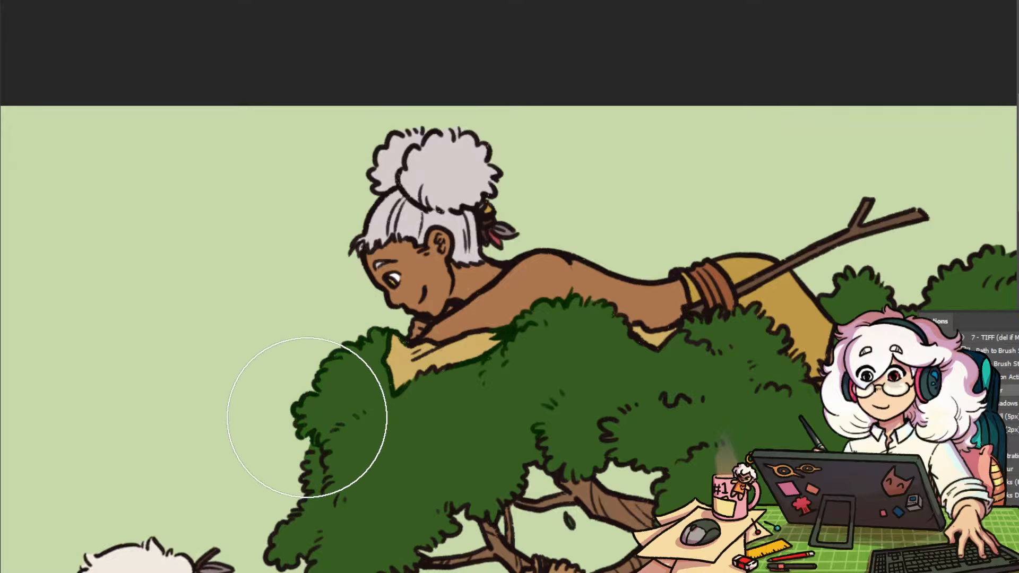
{"action": "left_click_drag", "start_coordinate": [358, 516], "coordinate": [527, 319]}
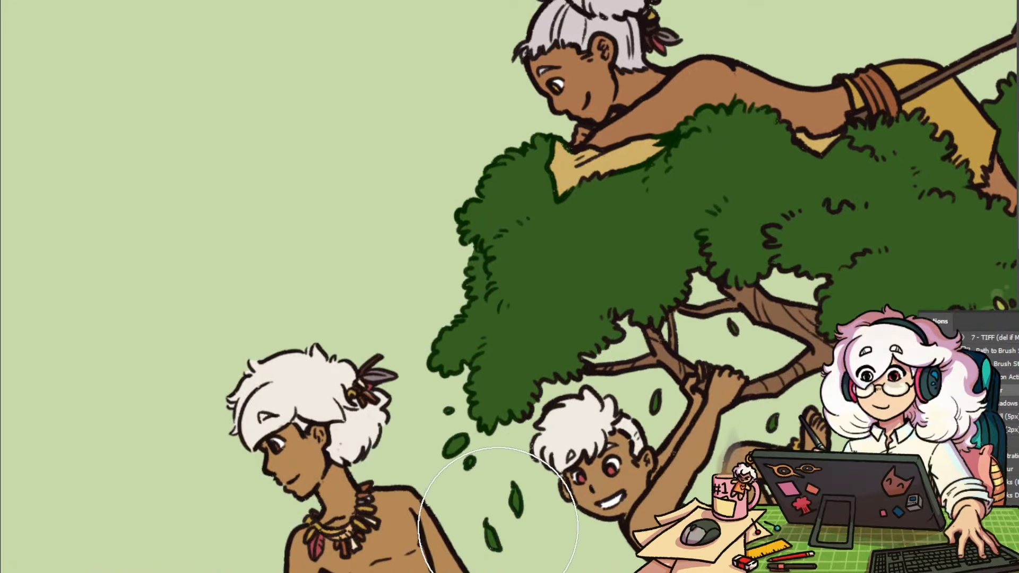
Recolour the canopy's underside outlines dark green with an 88 px brush and erase the spill on the branches and the reclining figure's cloth
{"action": "right_click", "coordinate": [567, 374]}
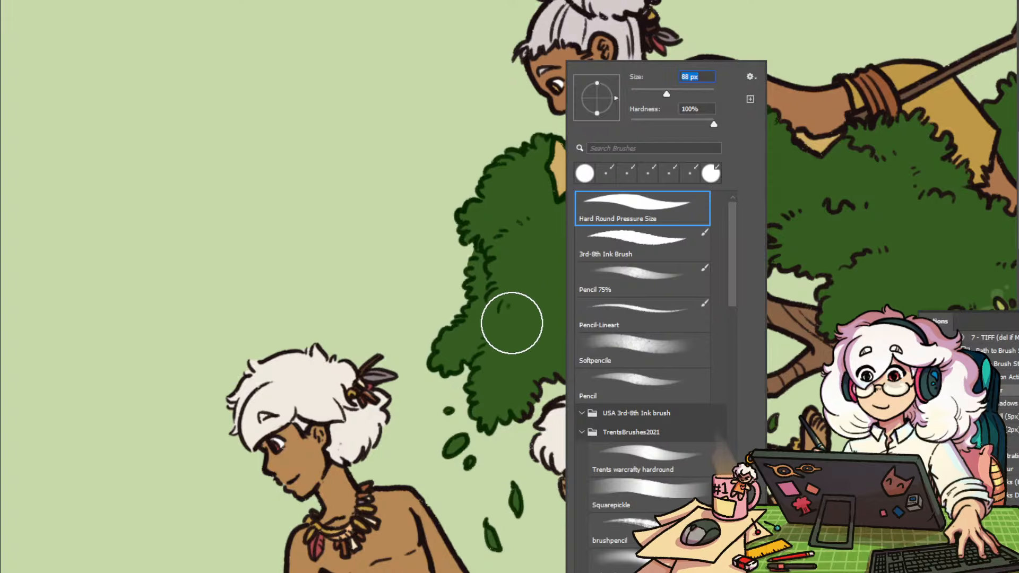
{"action": "key", "text": "Escape"}
{"action": "left_click_drag", "start_coordinate": [512, 323], "coordinate": [449, 344]}
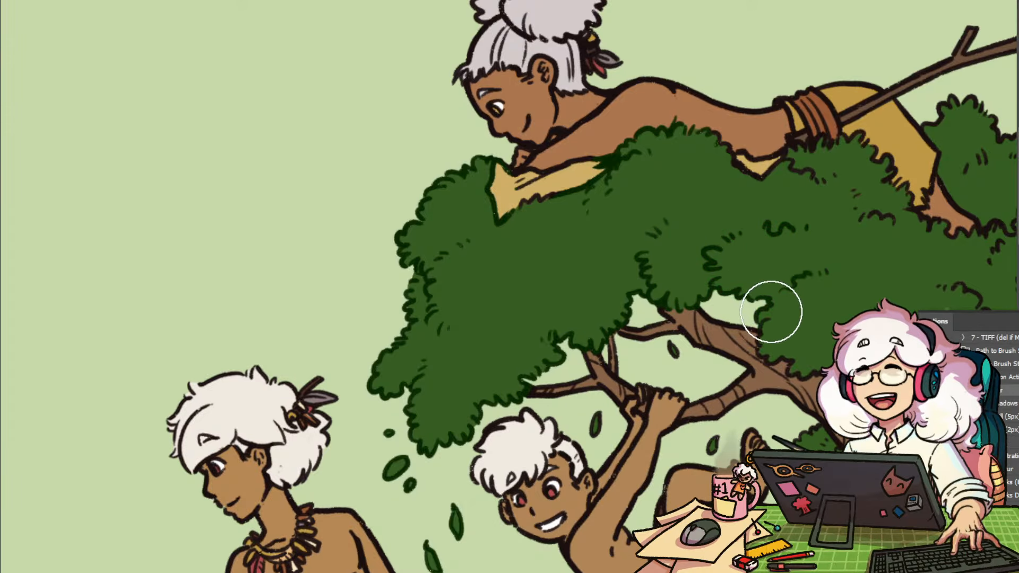
{"action": "left_click_drag", "start_coordinate": [789, 337], "coordinate": [805, 365]}
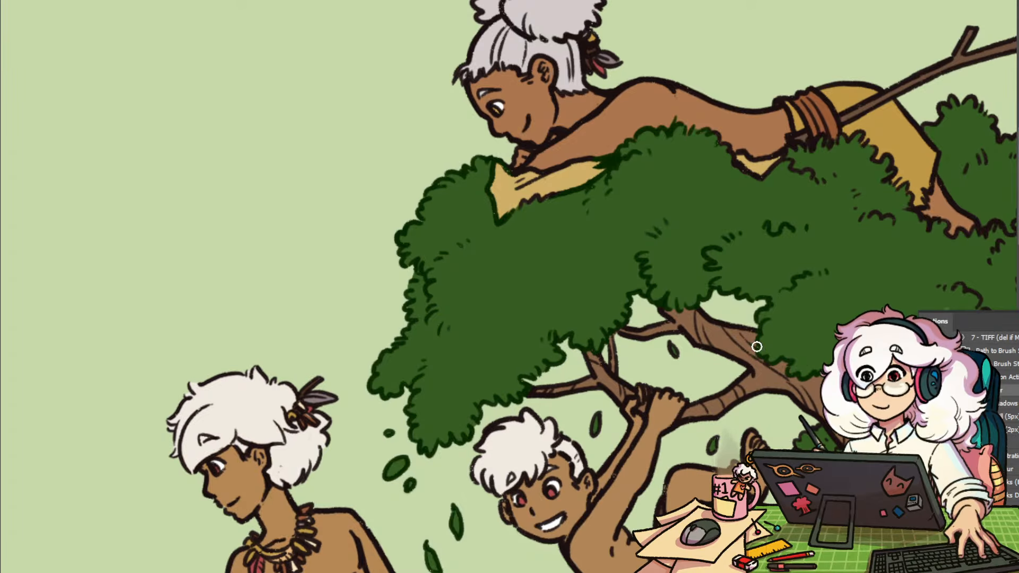
{"action": "key", "text": "e"}
{"action": "left_click_drag", "start_coordinate": [548, 200], "coordinate": [404, 280]}
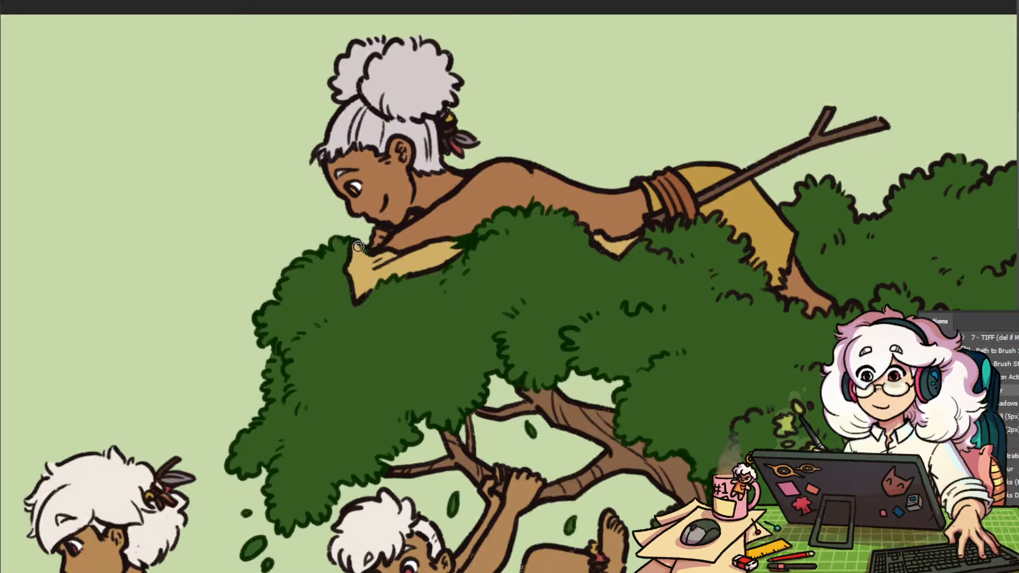
Recolour the foliage outlines below the reclining figure's hips and leg dark green, using a smaller brush beside the belt
{"action": "left_click_drag", "start_coordinate": [659, 337], "coordinate": [534, 474]}
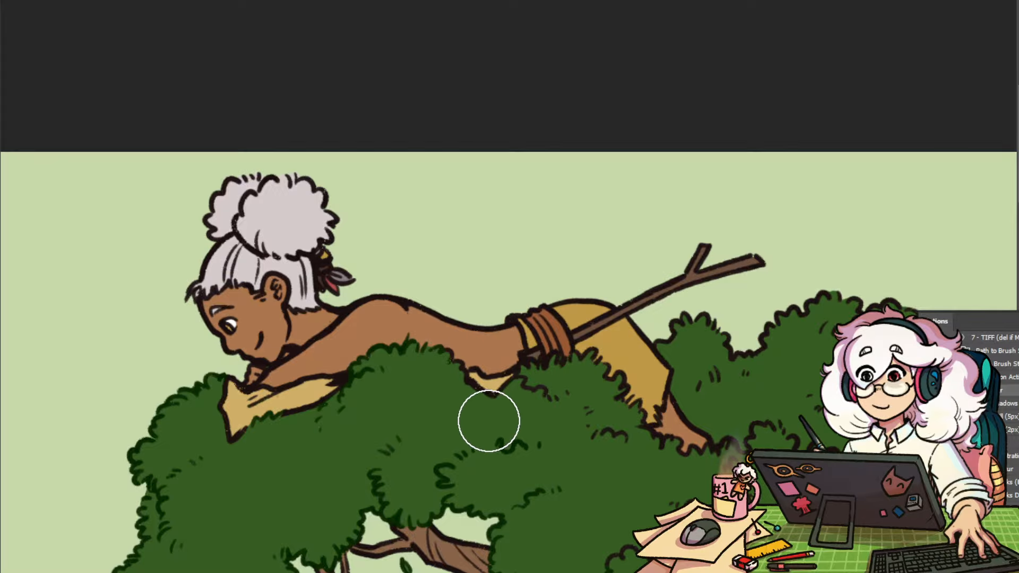
{"action": "mouse_move", "coordinate": [489, 421]}
{"action": "left_mouse_down"}
{"action": "mouse_move", "coordinate": [444, 398]}
{"action": "mouse_move", "coordinate": [435, 373]}
{"action": "mouse_move", "coordinate": [455, 408]}
{"action": "mouse_move", "coordinate": [529, 416]}
{"action": "mouse_move", "coordinate": [521, 404]}
{"action": "mouse_move", "coordinate": [541, 385]}
{"action": "mouse_move", "coordinate": [562, 388]}
{"action": "mouse_move", "coordinate": [584, 371]}
{"action": "mouse_move", "coordinate": [613, 390]}
{"action": "mouse_move", "coordinate": [610, 437]}
{"action": "mouse_move", "coordinate": [657, 463]}
{"action": "mouse_move", "coordinate": [698, 455]}
{"action": "left_mouse_up"}
{"action": "key", "text": "["}
{"action": "key", "text": "["}
{"action": "key", "text": "["}
{"action": "key", "text": "["}
{"action": "key", "text": "["}
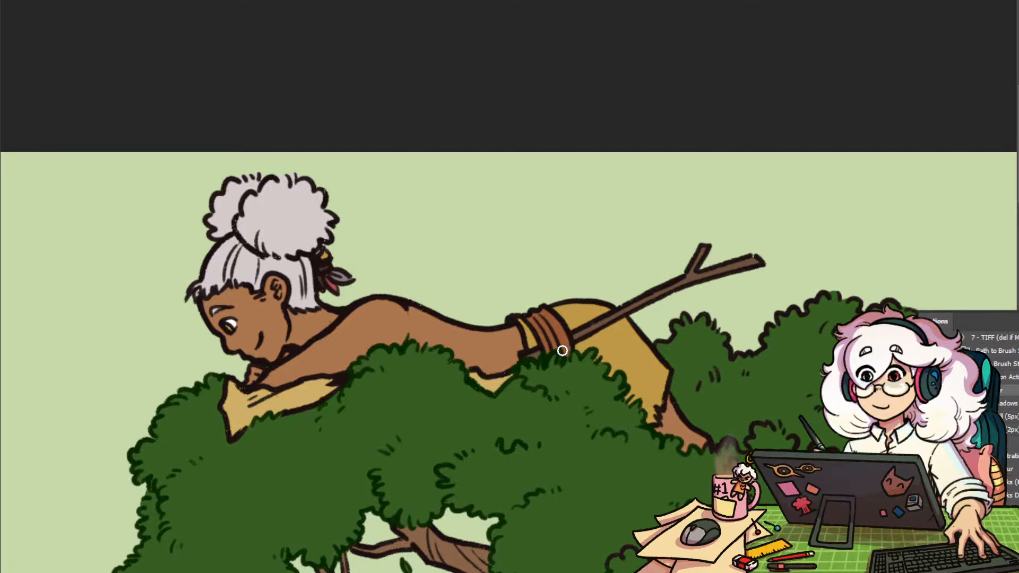
Recolour the outlines of the shrubs behind the reclining figure's legs dark green with a larger brush
{"action": "left_click_drag", "start_coordinate": [710, 431], "coordinate": [482, 393]}
{"action": "key", "text": "]"}
{"action": "key", "text": "]"}
{"action": "key", "text": "]"}
{"action": "key", "text": "]"}
{"action": "key", "text": "]"}
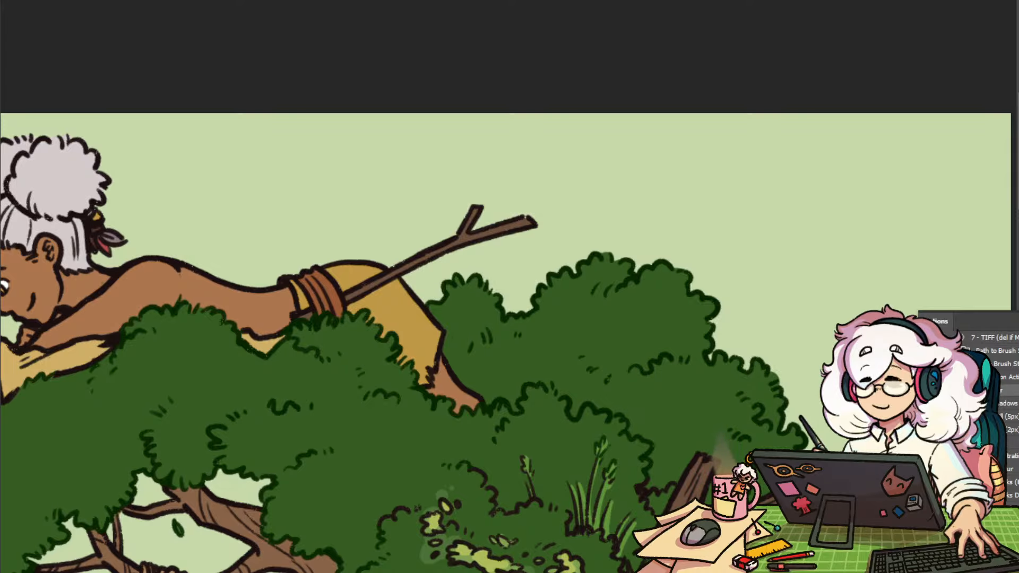
{"action": "left_click_drag", "start_coordinate": [779, 532], "coordinate": [696, 357]}
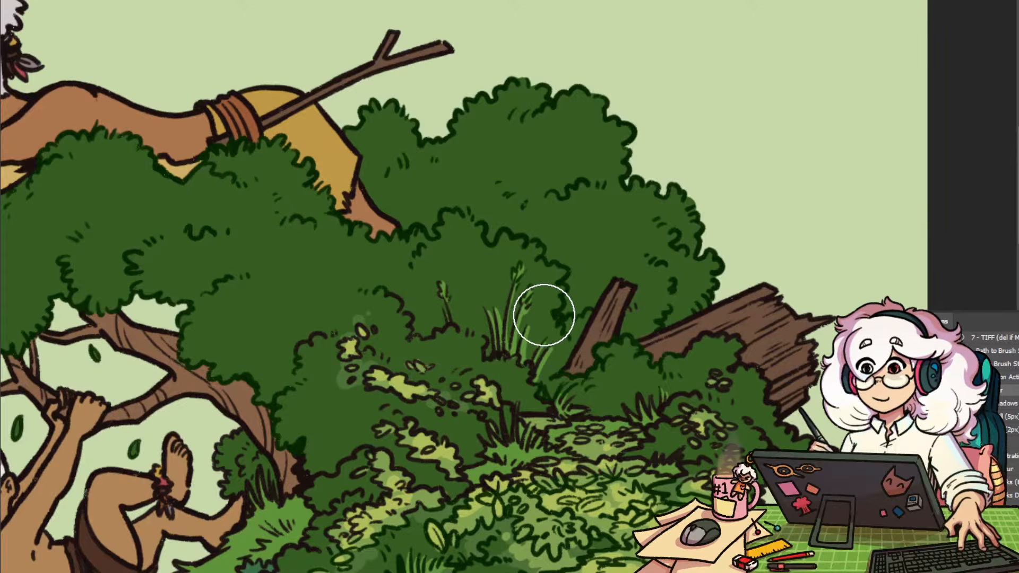
Recolour the outlines of the shrubs and grass blades below the canopy and the small bush beside the tree trunk dark green
{"action": "left_click_drag", "start_coordinate": [562, 380], "coordinate": [522, 357]}
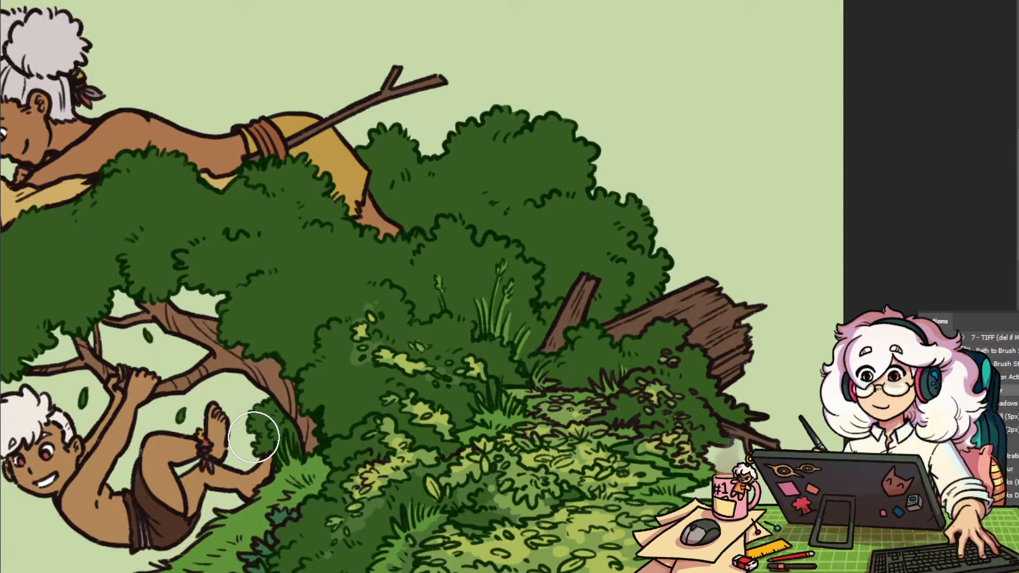
{"action": "key", "text": "b"}
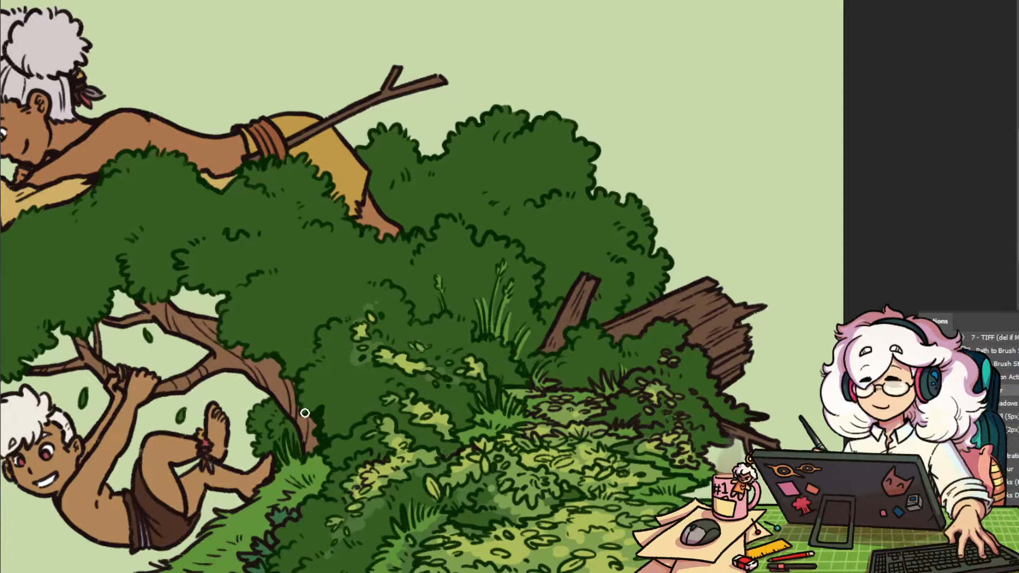
{"action": "left_click_drag", "start_coordinate": [386, 389], "coordinate": [736, 364]}
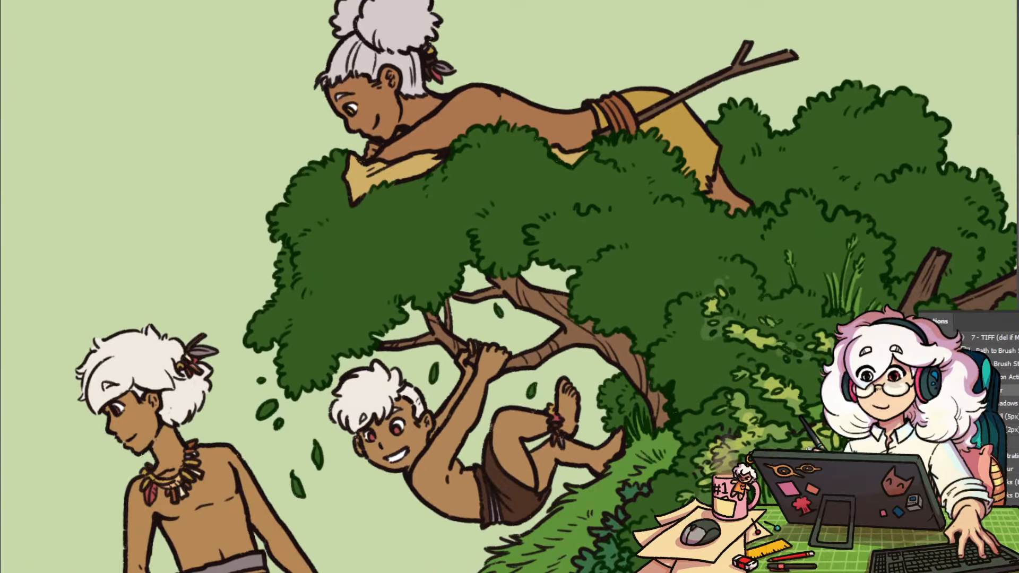
{"action": "left_click_drag", "start_coordinate": [810, 450], "coordinate": [542, 455]}
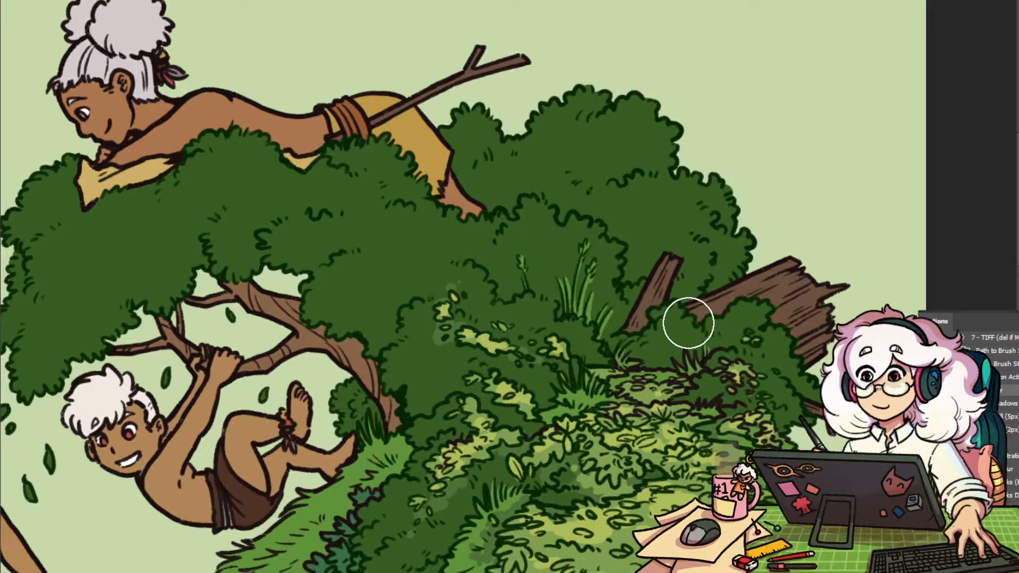
Recolour the shrub, grass and leaf outlines around the broken logs and upper slope dark green, using a smaller brush along the wood
{"action": "key", "text": "bracketleft"}
{"action": "key", "text": "bracketleft"}
{"action": "key", "text": "bracketleft"}
{"action": "key", "text": "bracketleft"}
{"action": "key", "text": "bracketleft"}
{"action": "key", "text": "bracketleft"}
{"action": "key", "text": "bracketleft"}
{"action": "key", "text": "bracketleft"}
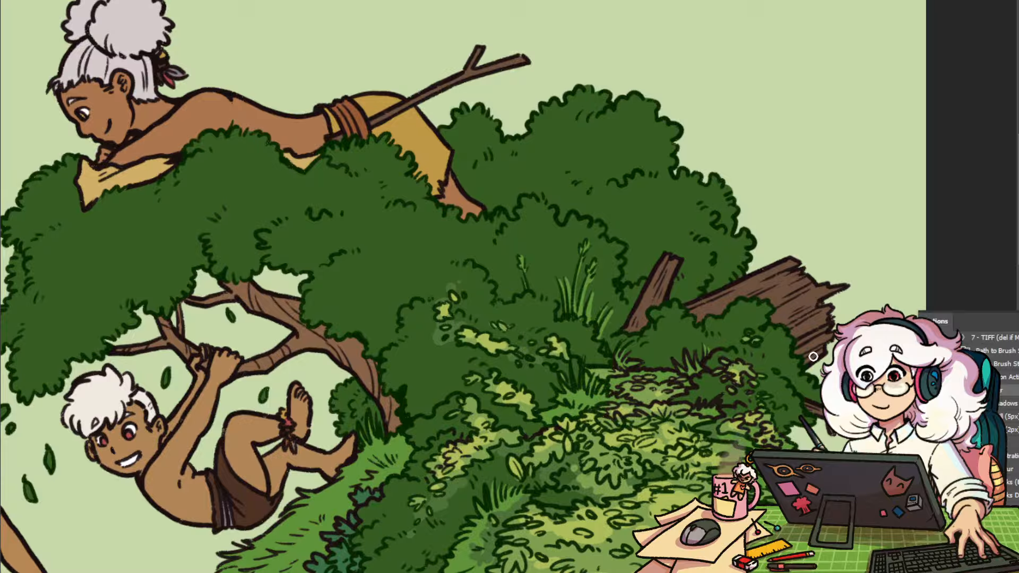
{"action": "key", "text": "bracketright"}
{"action": "key", "text": "bracketright"}
{"action": "key", "text": "bracketright"}
{"action": "key", "text": "bracketright"}
{"action": "key", "text": "bracketright"}
{"action": "key", "text": "bracketright"}
{"action": "key", "text": "bracketright"}
{"action": "key", "text": "bracketright"}
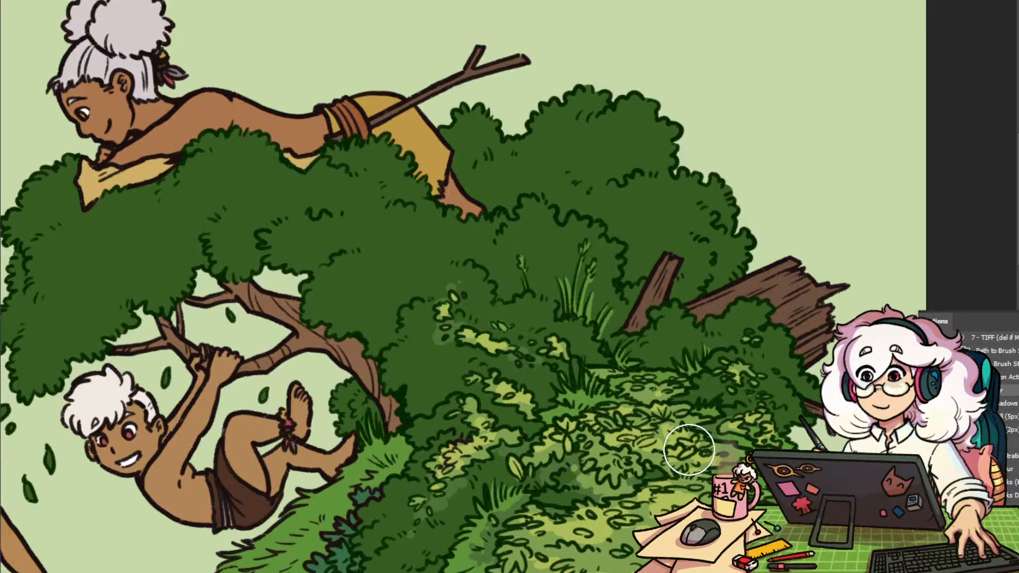
Recolour the outlines of the overhanging grass, the ivy on the trunk and the grass tuft beside it dark green
{"action": "left_click_drag", "start_coordinate": [509, 529], "coordinate": [695, 346]}
{"action": "mouse_move", "coordinate": [557, 287]}
{"action": "left_mouse_down"}
{"action": "mouse_move", "coordinate": [525, 322]}
{"action": "mouse_move", "coordinate": [496, 323]}
{"action": "mouse_move", "coordinate": [470, 359]}
{"action": "mouse_move", "coordinate": [399, 397]}
{"action": "mouse_move", "coordinate": [451, 412]}
{"action": "mouse_move", "coordinate": [484, 393]}
{"action": "mouse_move", "coordinate": [518, 404]}
{"action": "mouse_move", "coordinate": [444, 468]}
{"action": "mouse_move", "coordinate": [443, 479]}
{"action": "mouse_move", "coordinate": [463, 433]}
{"action": "mouse_move", "coordinate": [456, 457]}
{"action": "mouse_move", "coordinate": [469, 451]}
{"action": "mouse_move", "coordinate": [476, 490]}
{"action": "mouse_move", "coordinate": [459, 526]}
{"action": "mouse_move", "coordinate": [472, 531]}
{"action": "mouse_move", "coordinate": [440, 535]}
{"action": "mouse_move", "coordinate": [433, 551]}
{"action": "mouse_move", "coordinate": [412, 531]}
{"action": "mouse_move", "coordinate": [380, 571]}
{"action": "mouse_move", "coordinate": [370, 542]}
{"action": "mouse_move", "coordinate": [394, 530]}
{"action": "mouse_move", "coordinate": [370, 559]}
{"action": "left_mouse_up"}
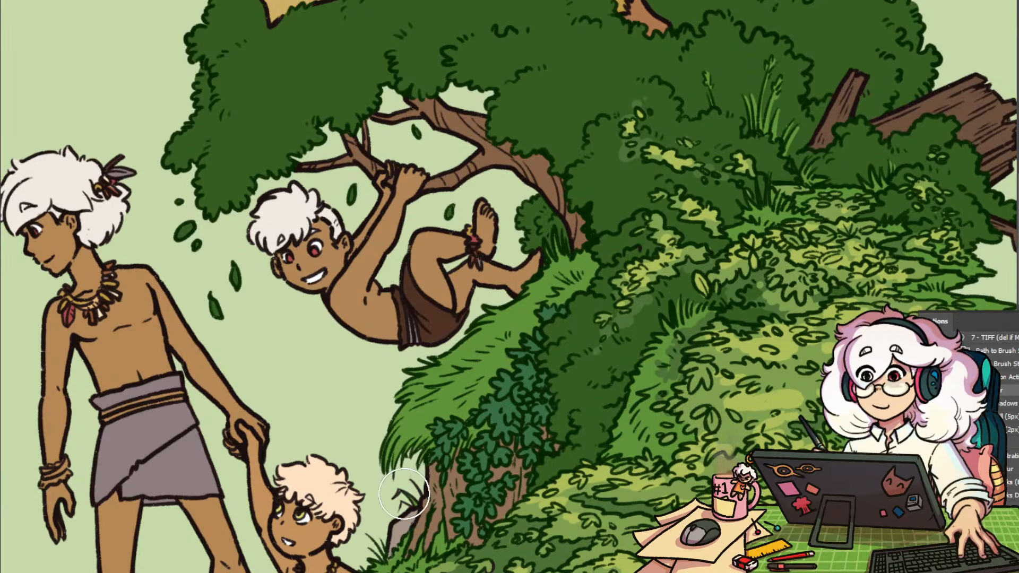
{"action": "left_click_drag", "start_coordinate": [410, 496], "coordinate": [431, 482]}
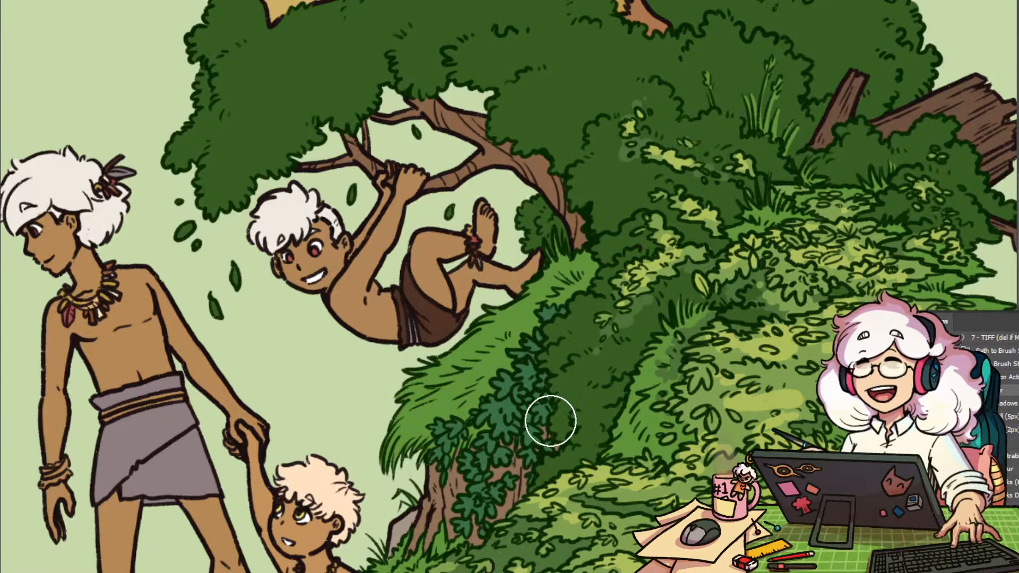
{"action": "left_click_drag", "start_coordinate": [704, 430], "coordinate": [559, 302]}
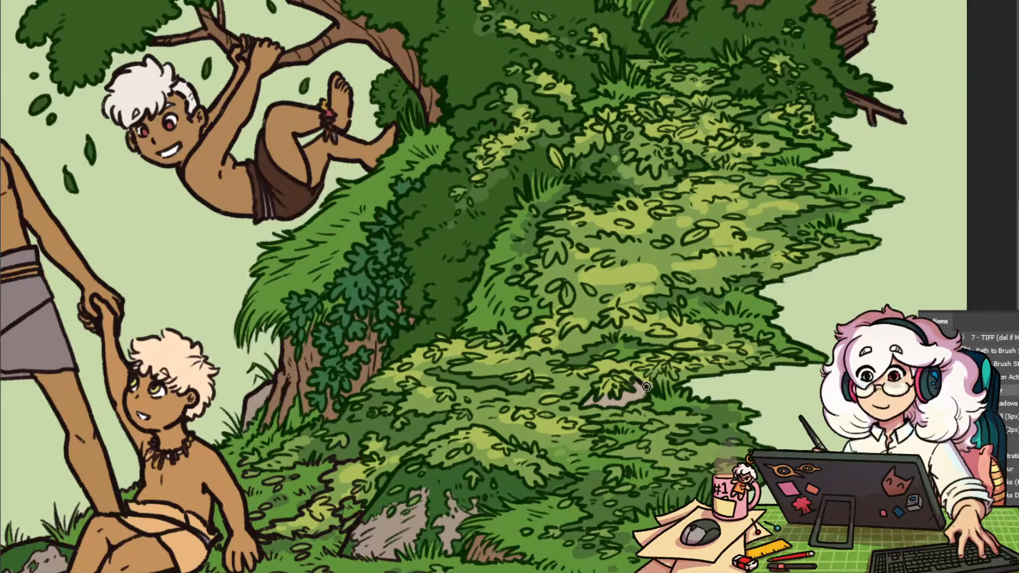
Recolour the lower slope's leaf and grass outlines dark green and erase the spill on the half-buried rocks
{"action": "left_click_drag", "start_coordinate": [670, 333], "coordinate": [821, 276]}
{"action": "left_click_drag", "start_coordinate": [605, 293], "coordinate": [666, 222]}
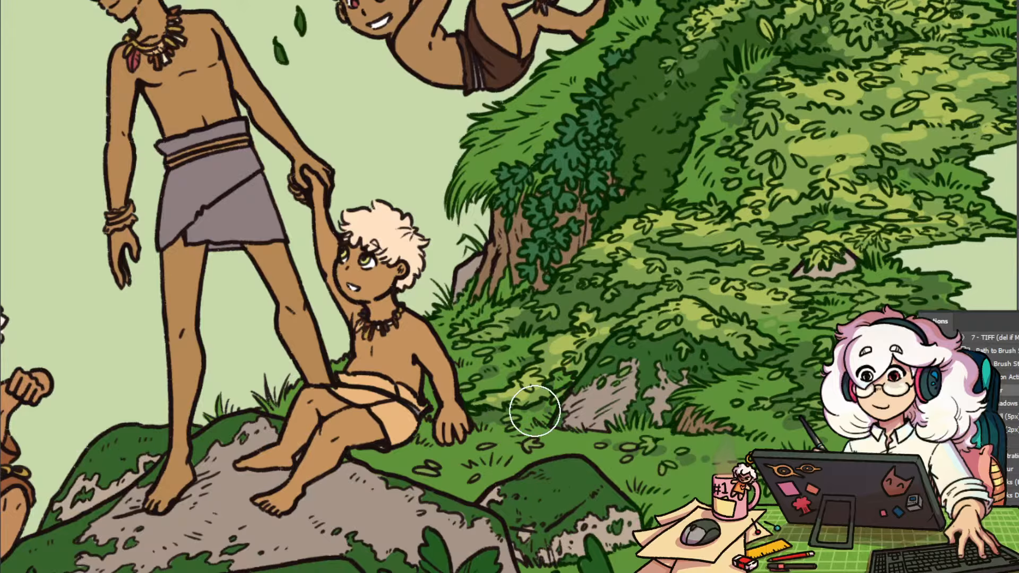
{"action": "left_click_drag", "start_coordinate": [552, 427], "coordinate": [616, 333]}
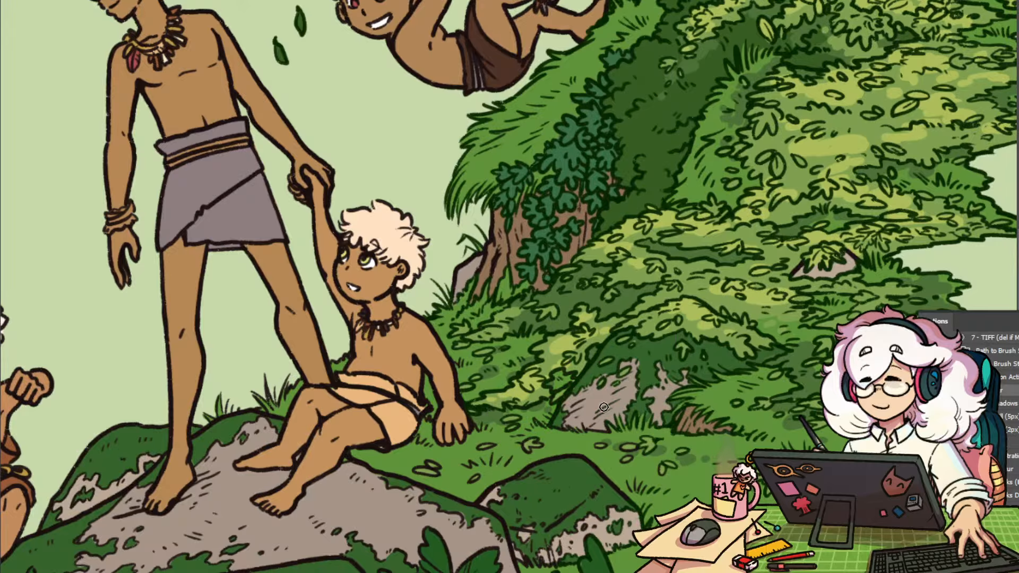
{"action": "key", "text": "e"}
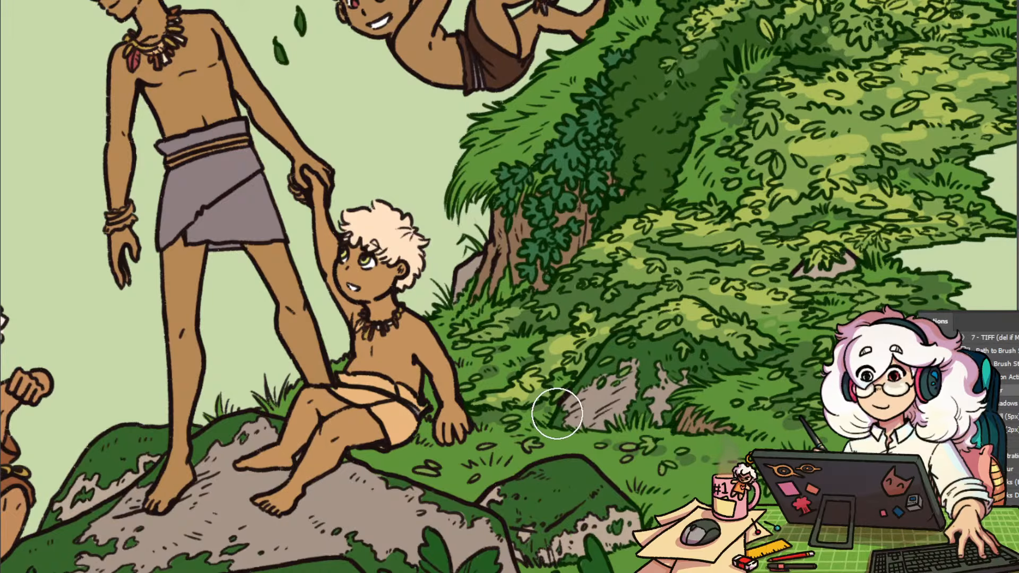
{"action": "left_click_drag", "start_coordinate": [779, 419], "coordinate": [621, 451]}
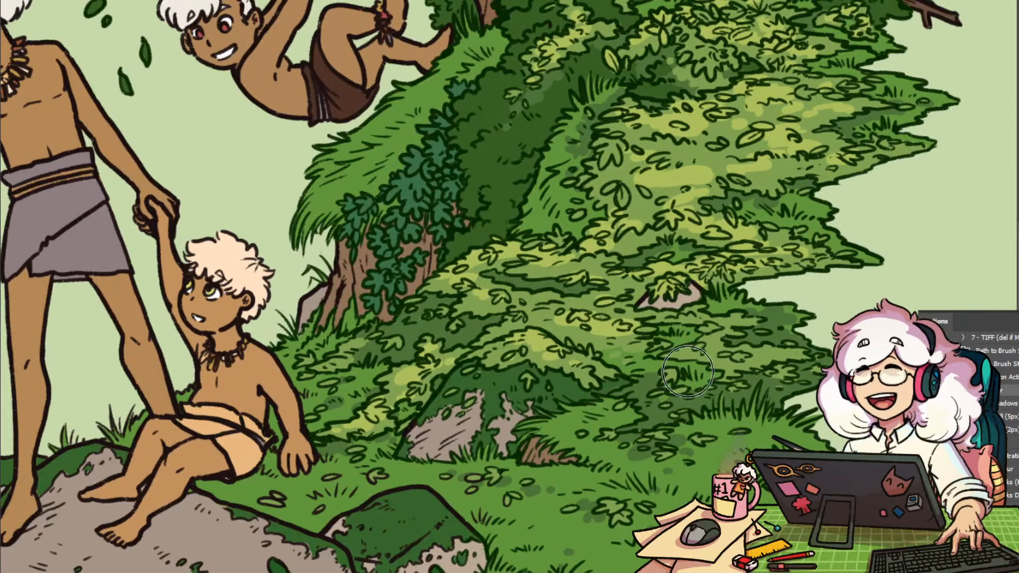
Recolour the grass outlines around the mossy rock and the brown stump on the lower slope dark green, cleaning up their edges
{"action": "left_click_drag", "start_coordinate": [587, 533], "coordinate": [658, 473]}
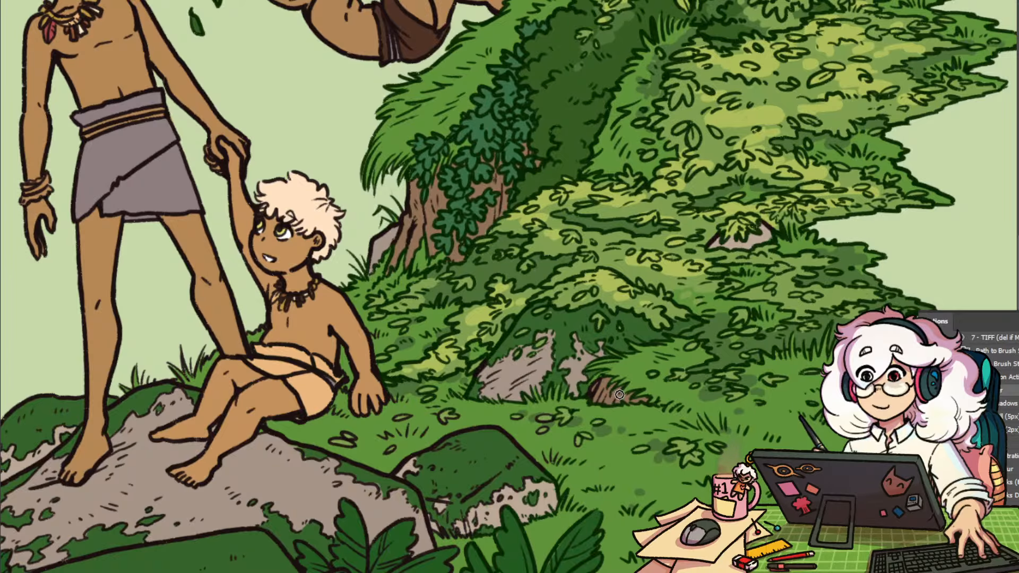
{"action": "left_click_drag", "start_coordinate": [628, 400], "coordinate": [746, 357]}
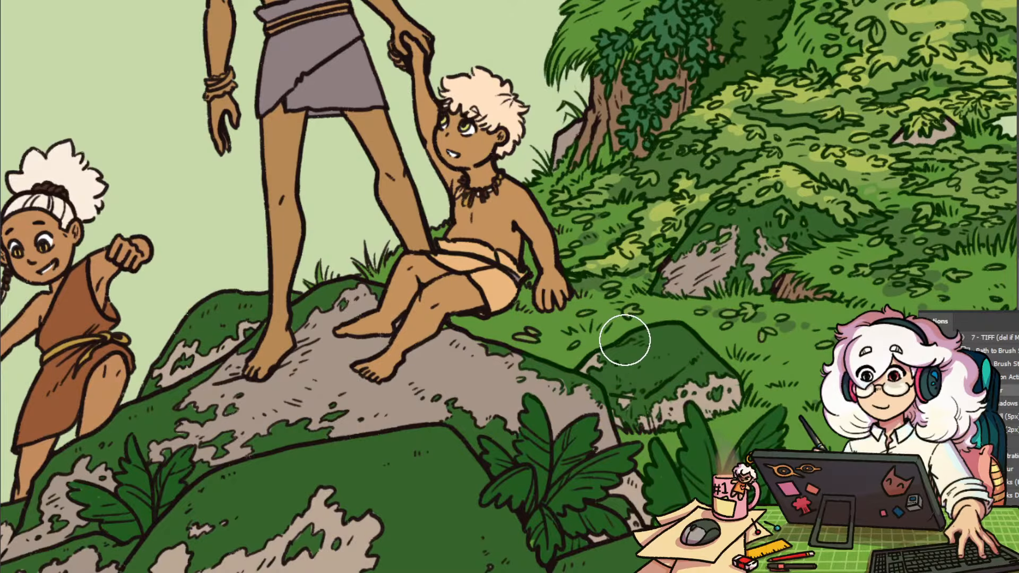
{"action": "key", "text": "b"}
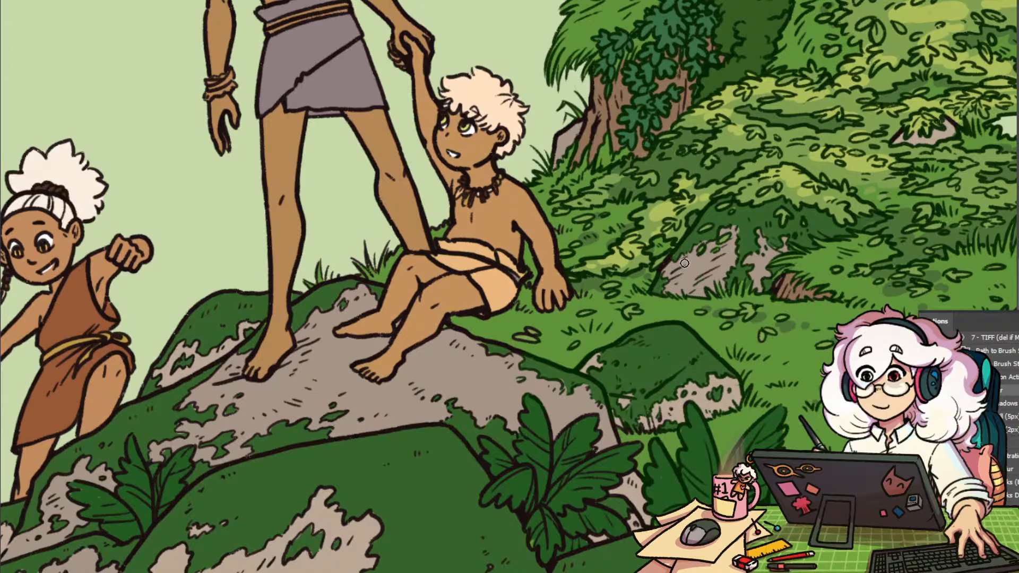
{"action": "key", "text": "e"}
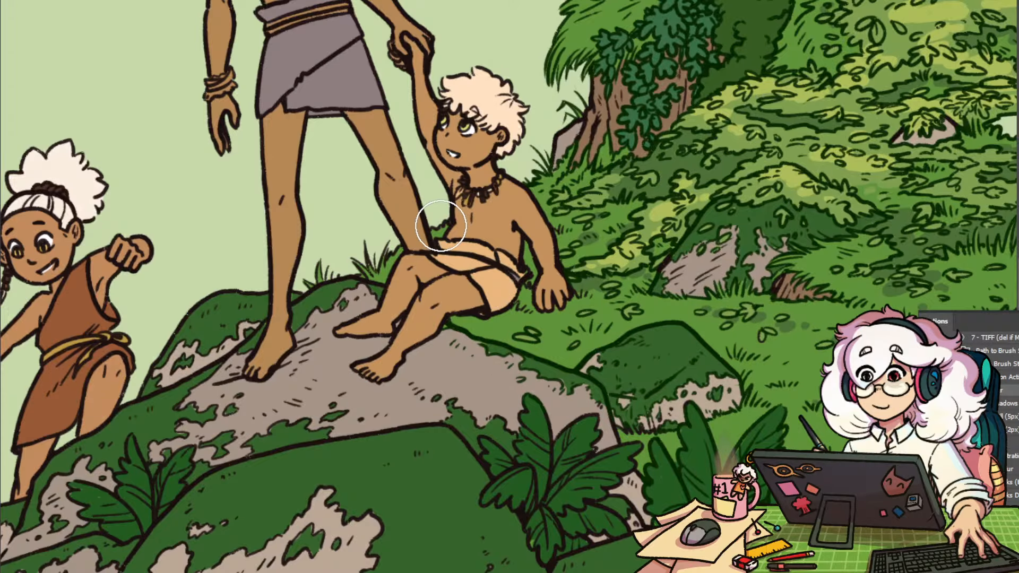
Recolour the grass tufts behind the standing figure's legs and the seated child dark green, erasing the spill on the skin outlines
{"action": "left_click_drag", "start_coordinate": [462, 216], "coordinate": [476, 351]}
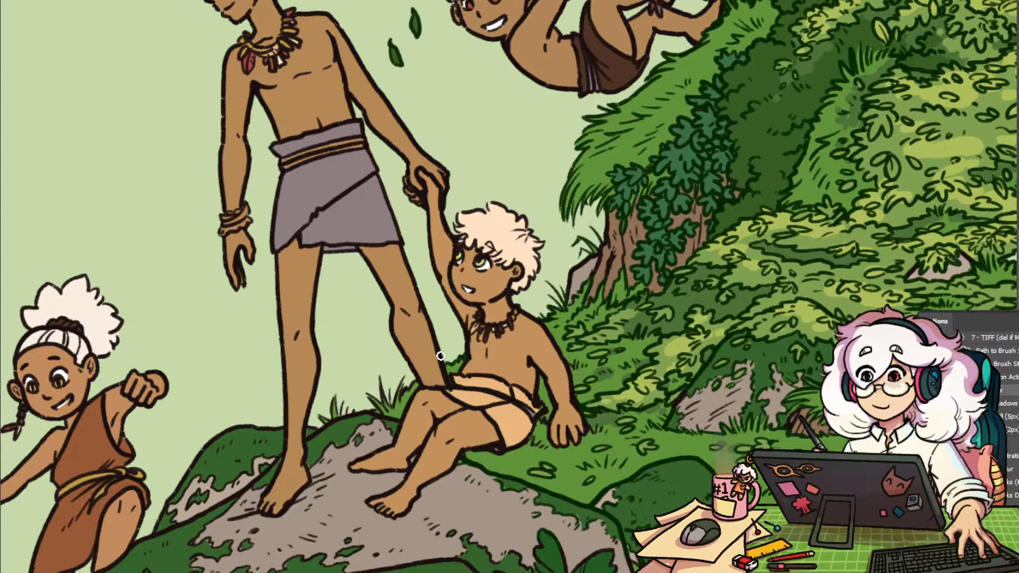
{"action": "key", "text": "e"}
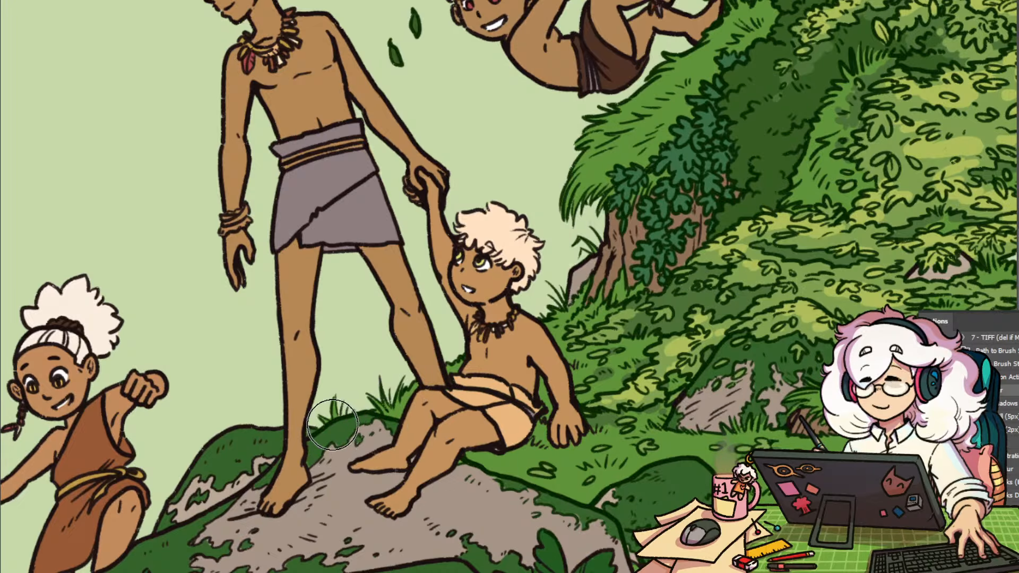
{"action": "key", "text": "b"}
{"action": "left_click_drag", "start_coordinate": [406, 445], "coordinate": [490, 371]}
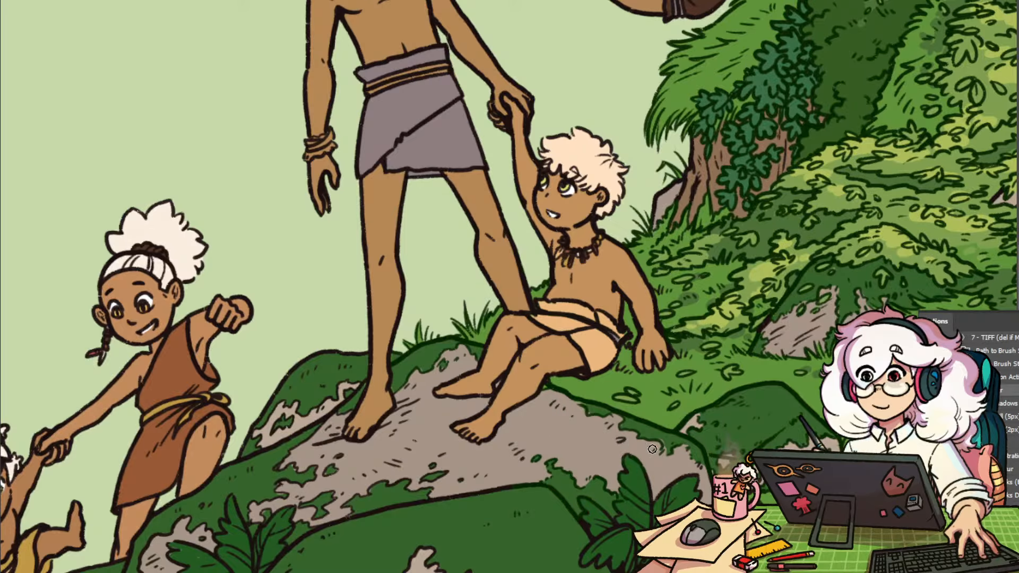
Recolour the outlines of the small mossy rock and the broad-leaved plants below the seated child dark green, erasing spill on the stone
{"action": "mouse_move", "coordinate": [699, 489]}
{"action": "left_mouse_down"}
{"action": "mouse_move", "coordinate": [576, 376]}
{"action": "mouse_move", "coordinate": [602, 360]}
{"action": "mouse_move", "coordinate": [594, 349]}
{"action": "left_mouse_up"}
{"action": "key", "text": "e"}
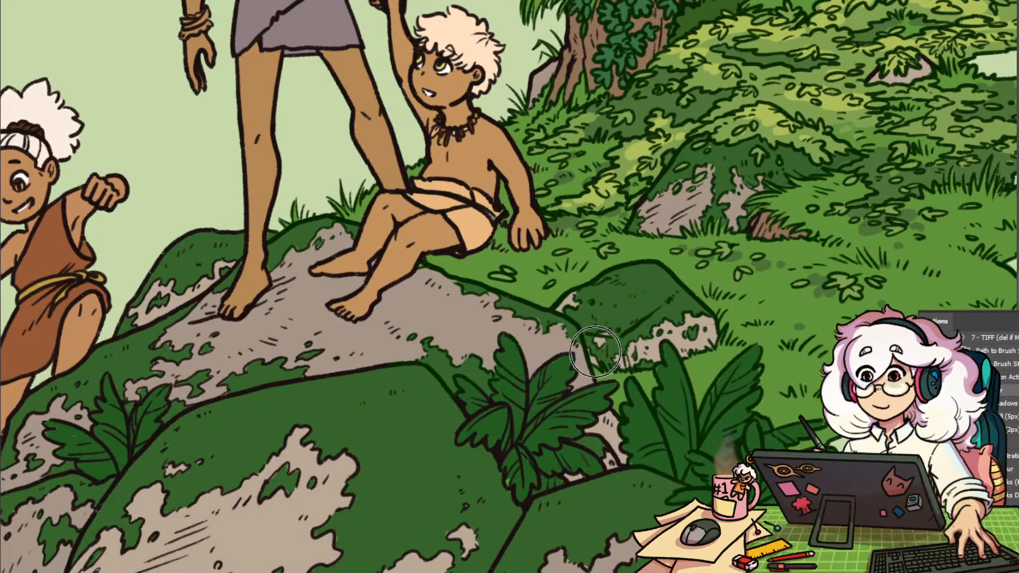
{"action": "key", "text": "b"}
{"action": "key", "text": "e"}
{"action": "mouse_move", "coordinate": [624, 399]}
{"action": "left_mouse_down"}
{"action": "mouse_move", "coordinate": [584, 480]}
{"action": "mouse_move", "coordinate": [499, 467]}
{"action": "mouse_move", "coordinate": [487, 373]}
{"action": "mouse_move", "coordinate": [504, 341]}
{"action": "mouse_move", "coordinate": [477, 423]}
{"action": "left_mouse_up"}
{"action": "key", "text": "b"}
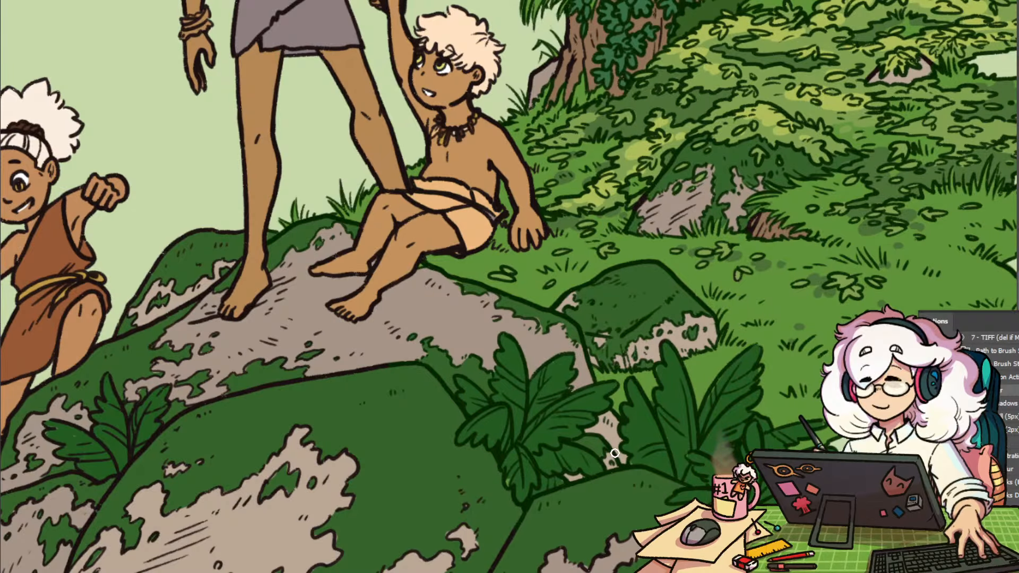
{"action": "key", "text": "b"}
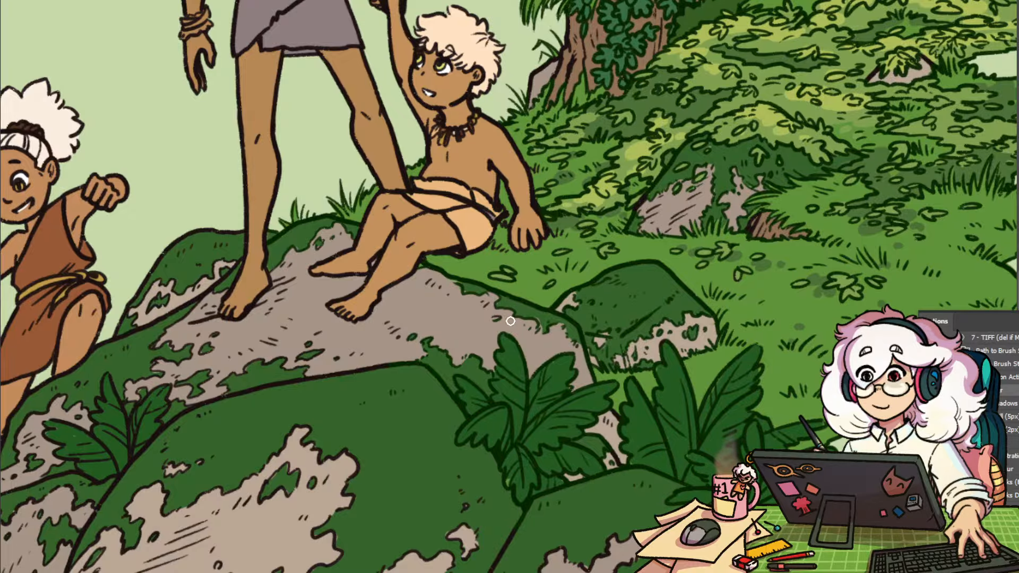
Recolour the moss outlines on the boulder under the standing figure's feet dark green
{"action": "left_click_drag", "start_coordinate": [531, 335], "coordinate": [733, 369]}
{"action": "left_click_drag", "start_coordinate": [502, 355], "coordinate": [637, 342]}
{"action": "key", "text": "e"}
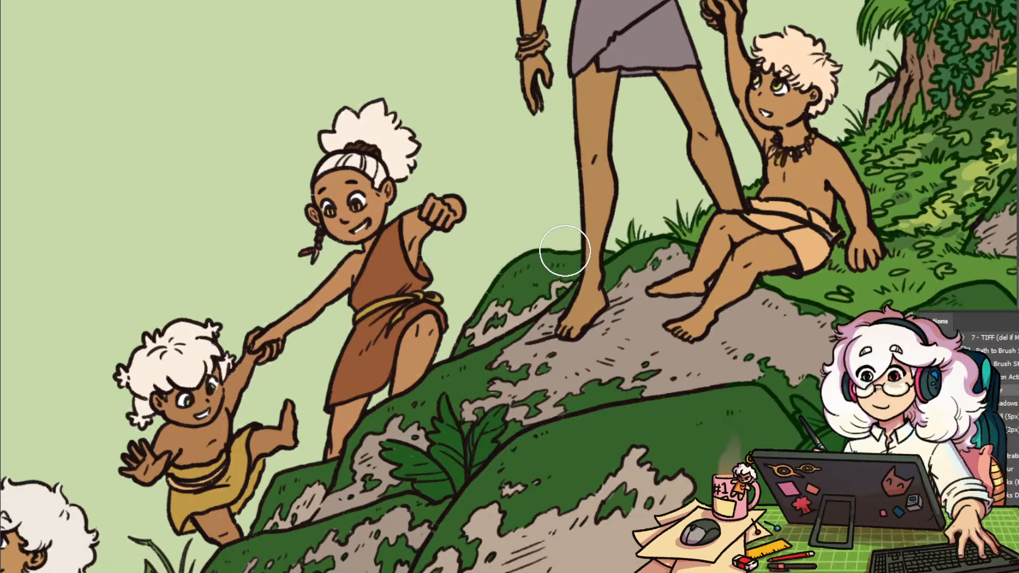
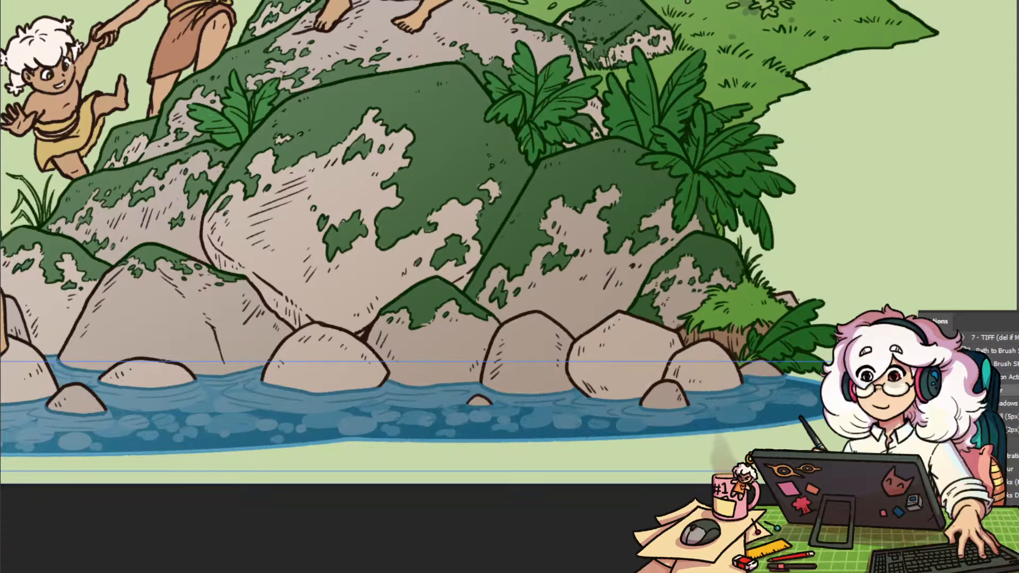
Change the water line art's solid colour fill to a deep blue
{"action": "left_click", "coordinate": [809, 409]}
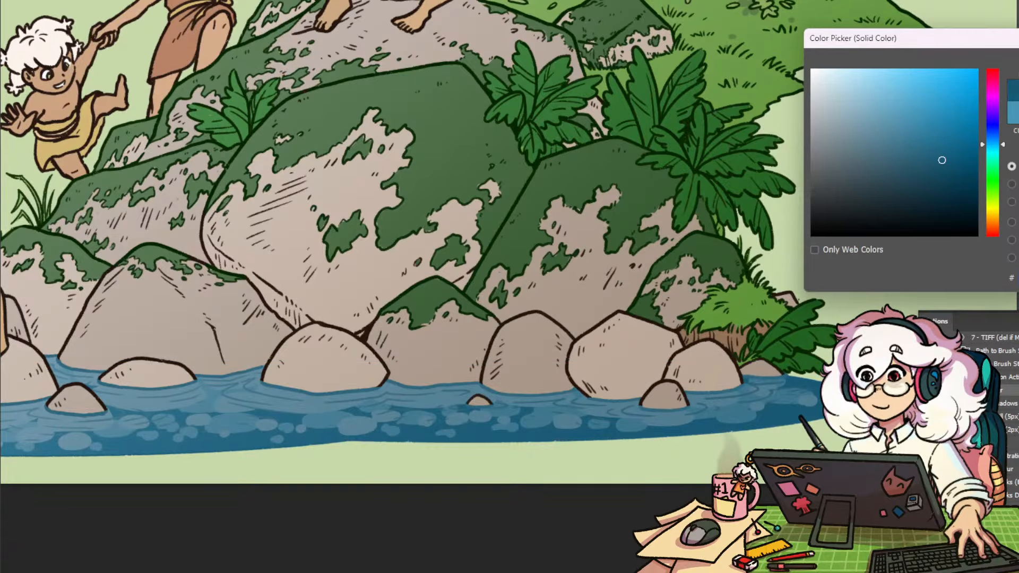
{"action": "key", "text": "Return"}
{"action": "scroll", "coordinate": [695, 441], "scroll_direction": "down", "scroll_amount": 2}
{"action": "left_click_drag", "start_coordinate": [626, 464], "coordinate": [849, 440]}
{"action": "scroll", "coordinate": [769, 444], "scroll_direction": "down", "scroll_amount": 2}
{"action": "left_click_drag", "start_coordinate": [855, 421], "coordinate": [767, 477]}
Change the water ripples' solid colour fill to a pale light blue and refine its shade
{"action": "left_click_drag", "start_coordinate": [583, 319], "coordinate": [566, 331]}
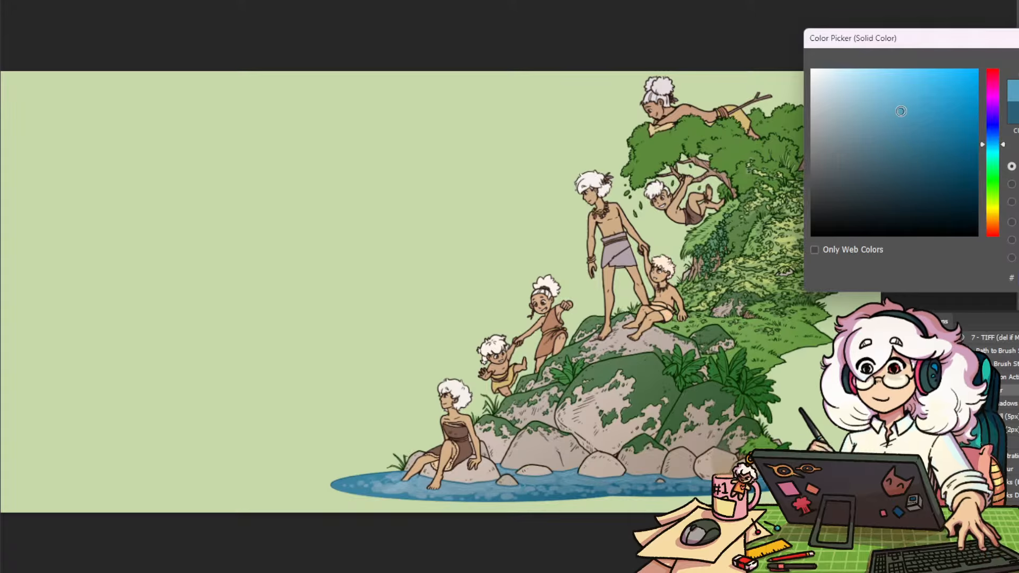
{"action": "left_click", "coordinate": [886, 96]}
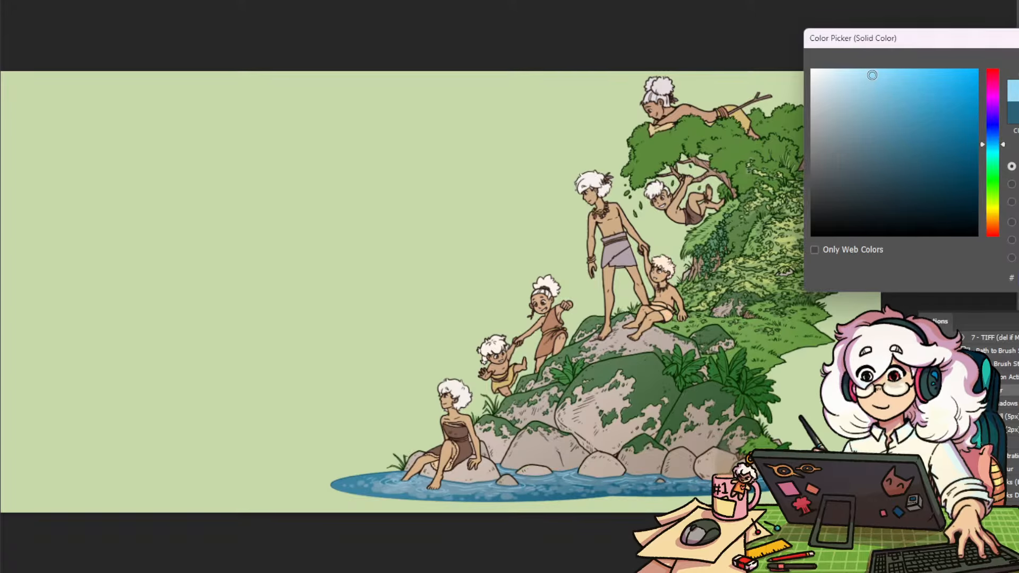
{"action": "key", "text": "Return"}
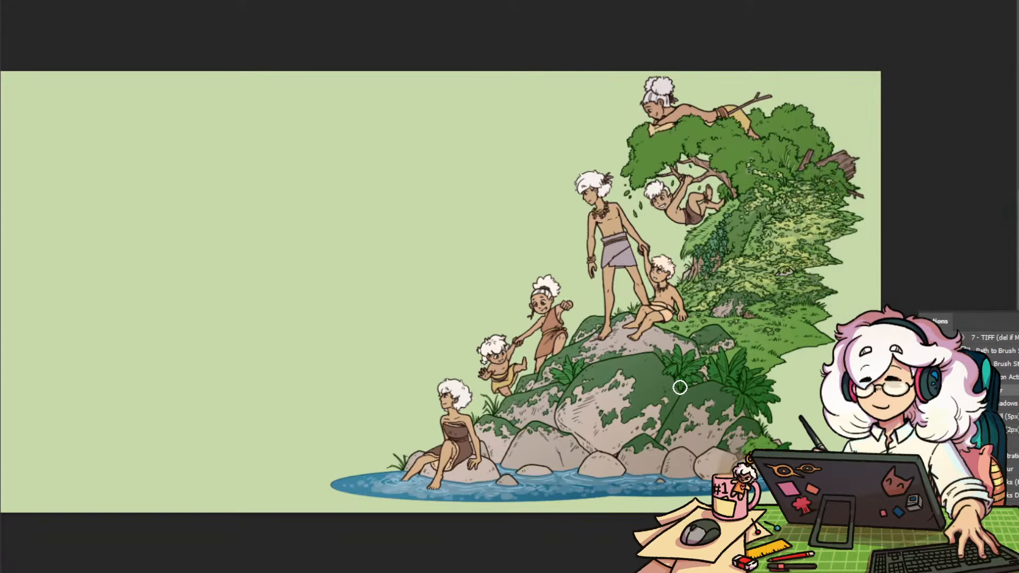
{"action": "left_click", "coordinate": [657, 474]}
{"action": "left_click_drag", "start_coordinate": [657, 474], "coordinate": [654, 343]}
{"action": "left_click", "coordinate": [655, 344]}
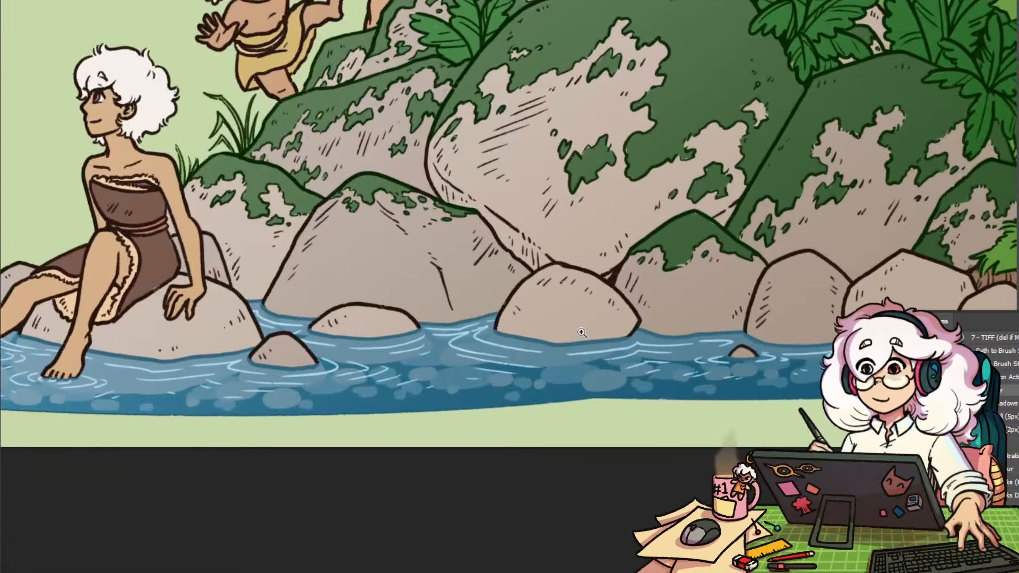
{"action": "left_click", "coordinate": [567, 353], "text": "alt"}
{"action": "left_click_drag", "start_coordinate": [567, 352], "coordinate": [716, 367]}
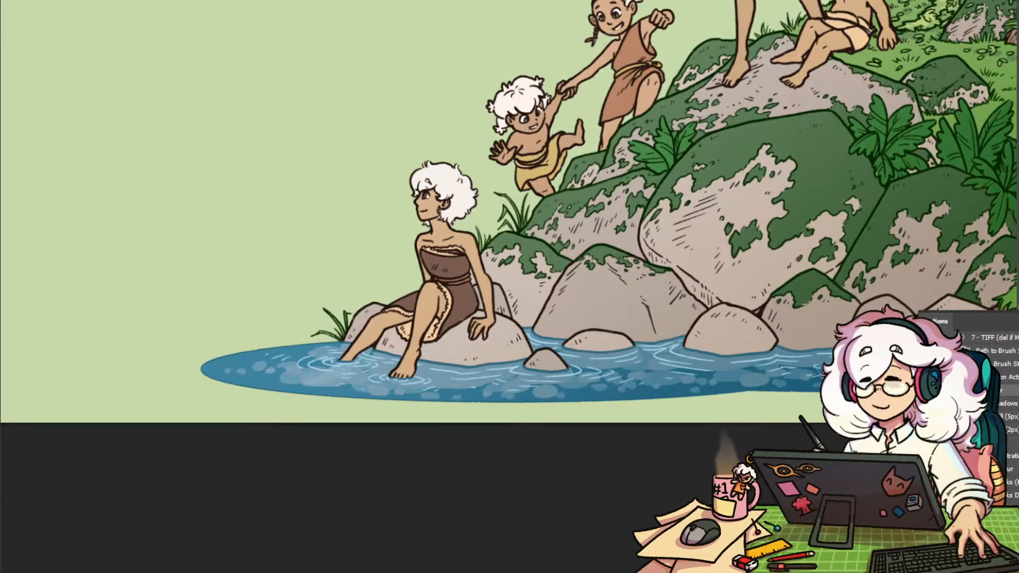
{"action": "double_click", "coordinate": [1017, 265]}
{"action": "mouse_move", "coordinate": [867, 78]}
{"action": "left_mouse_down"}
{"action": "mouse_move", "coordinate": [901, 95]}
{"action": "mouse_move", "coordinate": [833, 69]}
{"action": "mouse_move", "coordinate": [859, 40]}
{"action": "mouse_move", "coordinate": [878, 40]}
{"action": "left_mouse_up"}
{"action": "key", "text": "Return"}
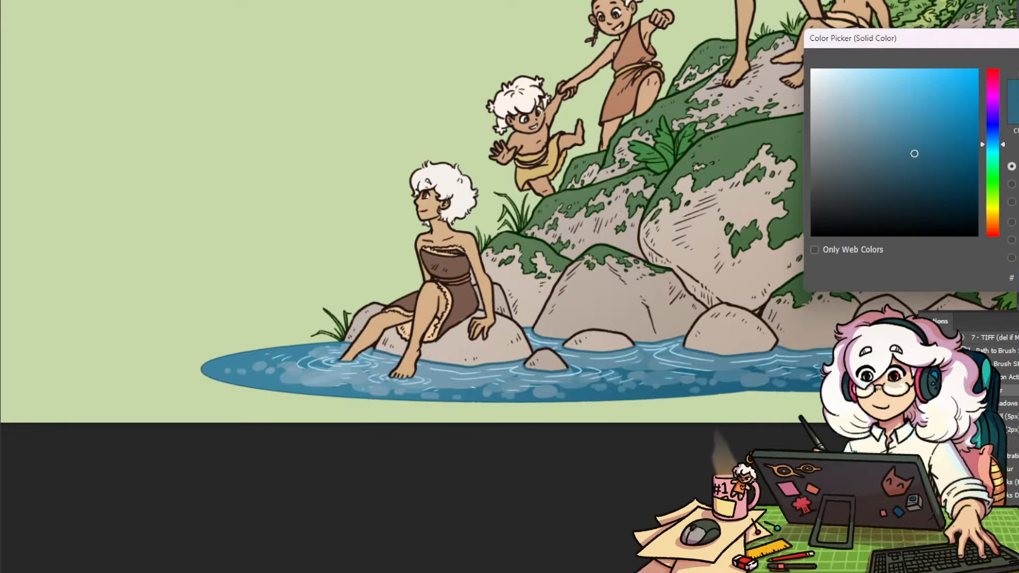
Set the solid colour fill of the water's ripple and edge highlights to light blue a3e3ff
{"action": "left_click_drag", "start_coordinate": [1006, 42], "coordinate": [796, 97]}
{"action": "left_click", "coordinate": [671, 124]}
{"action": "left_click_drag", "start_coordinate": [680, 94], "coordinate": [847, 101]}
{"action": "left_click_drag", "start_coordinate": [849, 140], "coordinate": [832, 116]}
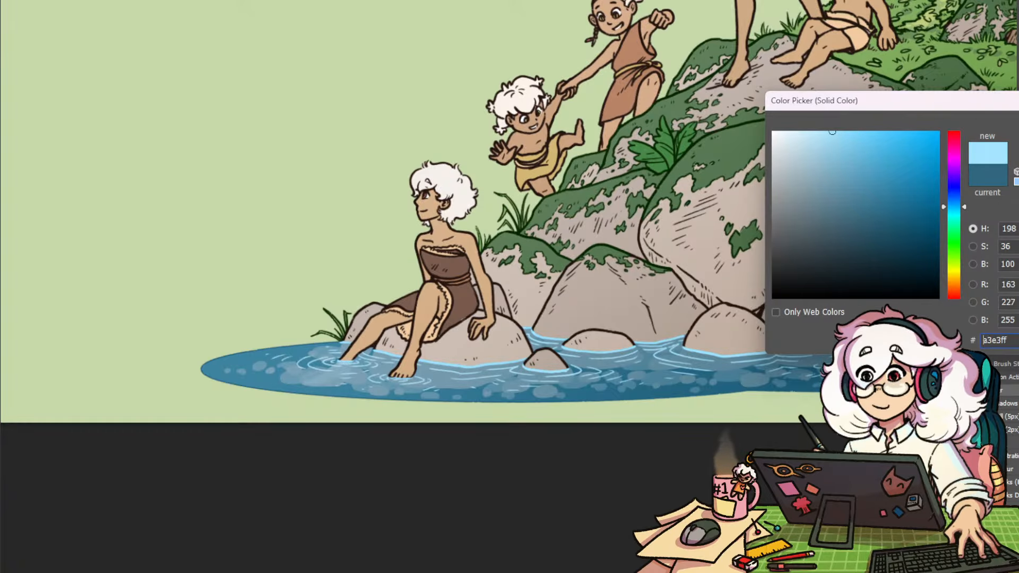
{"action": "key", "text": "ctrl+a"}
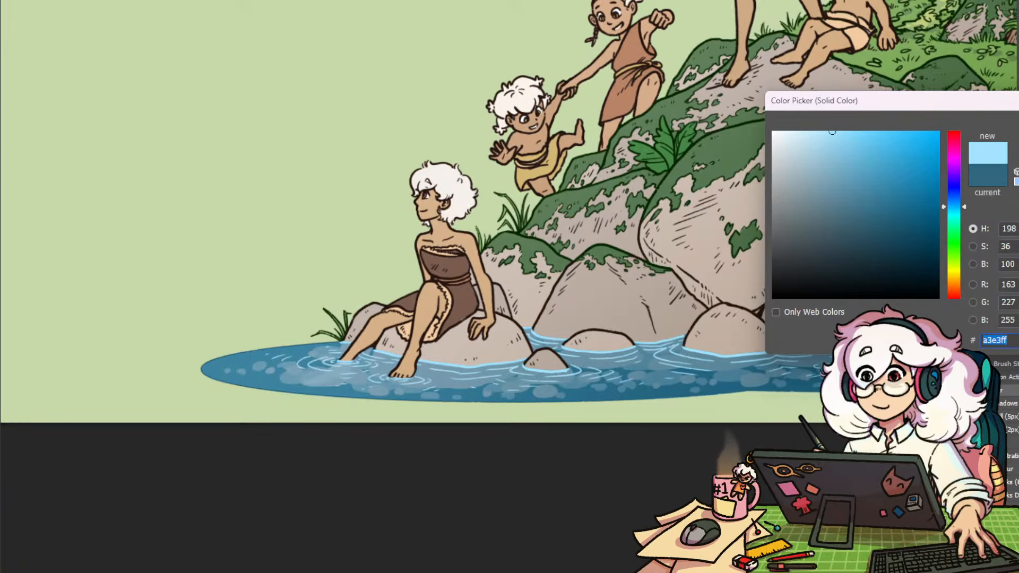
{"action": "key", "text": "Return"}
{"action": "scroll", "coordinate": [549, 390], "scroll_direction": "down", "scroll_amount": 5}
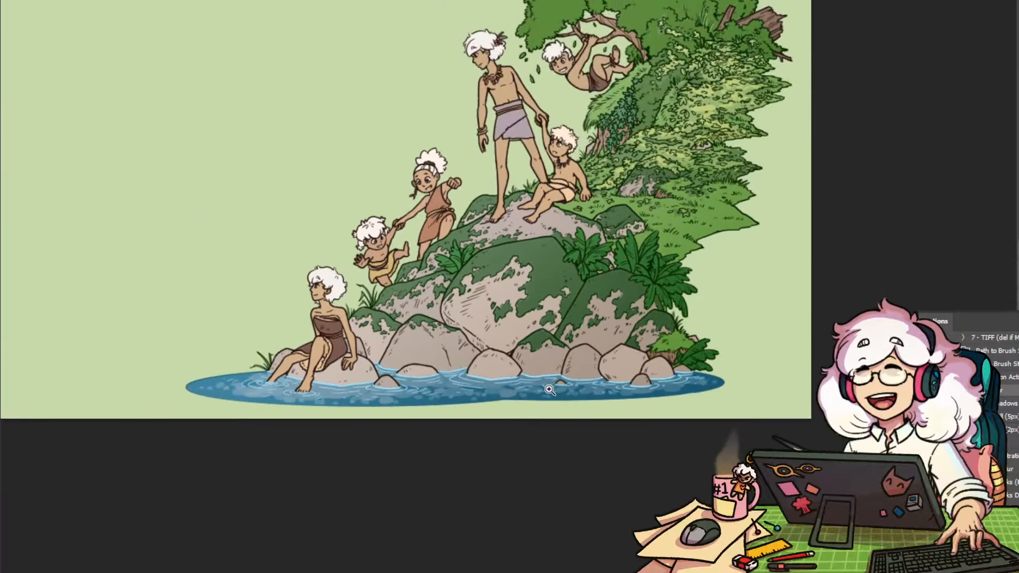
{"action": "scroll", "coordinate": [549, 390], "scroll_direction": "down", "scroll_amount": 4}
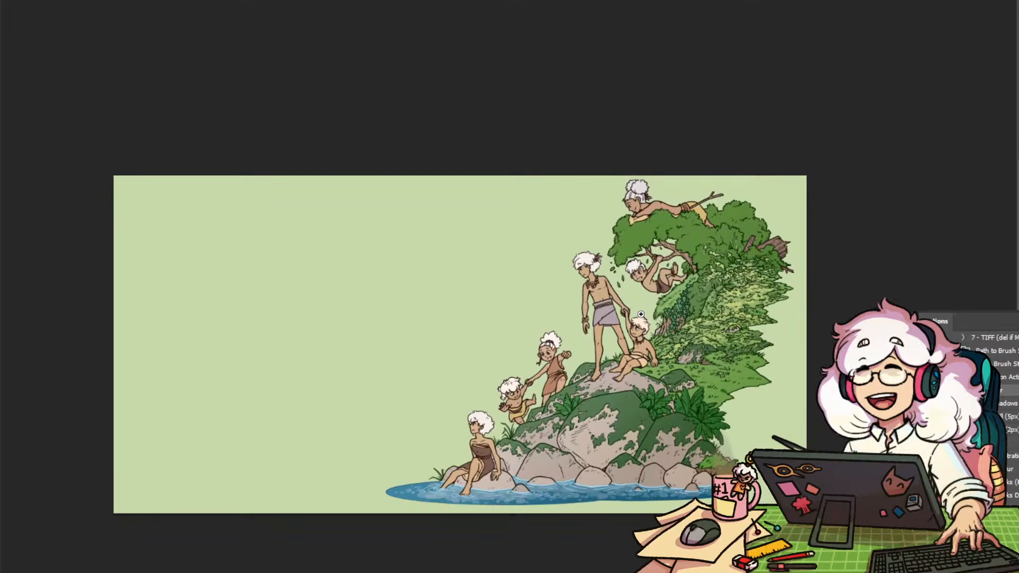
Lasso a curved area over the hillside's lower right, from the water's edge up to the right-hand foliage, and fill it with purple
{"action": "scroll", "coordinate": [640, 314], "scroll_direction": "up", "scroll_amount": 5}
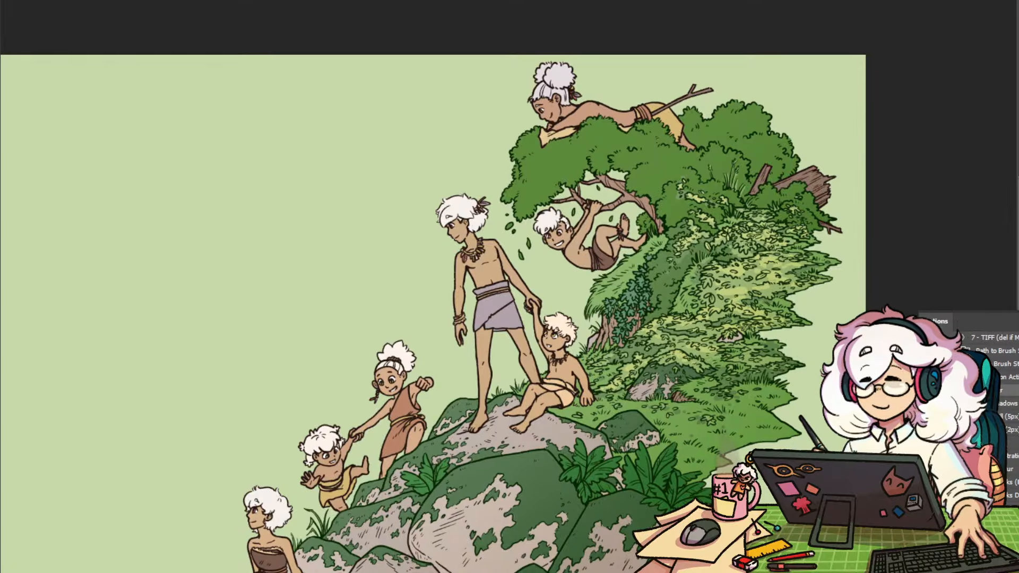
{"action": "scroll", "coordinate": [636, 318], "scroll_direction": "down", "scroll_amount": 3}
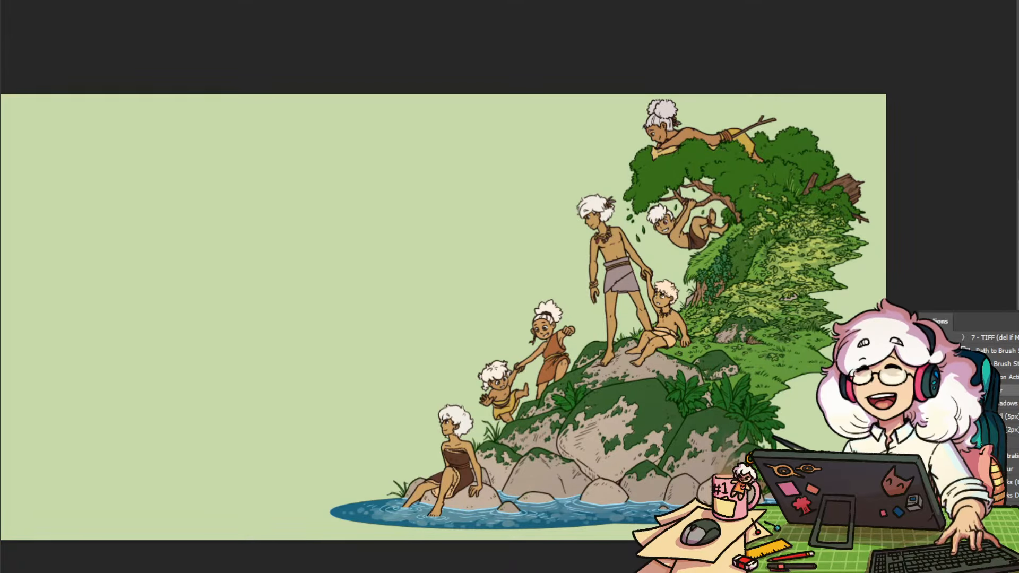
{"action": "left_click_drag", "start_coordinate": [509, 318], "coordinate": [448, 263]}
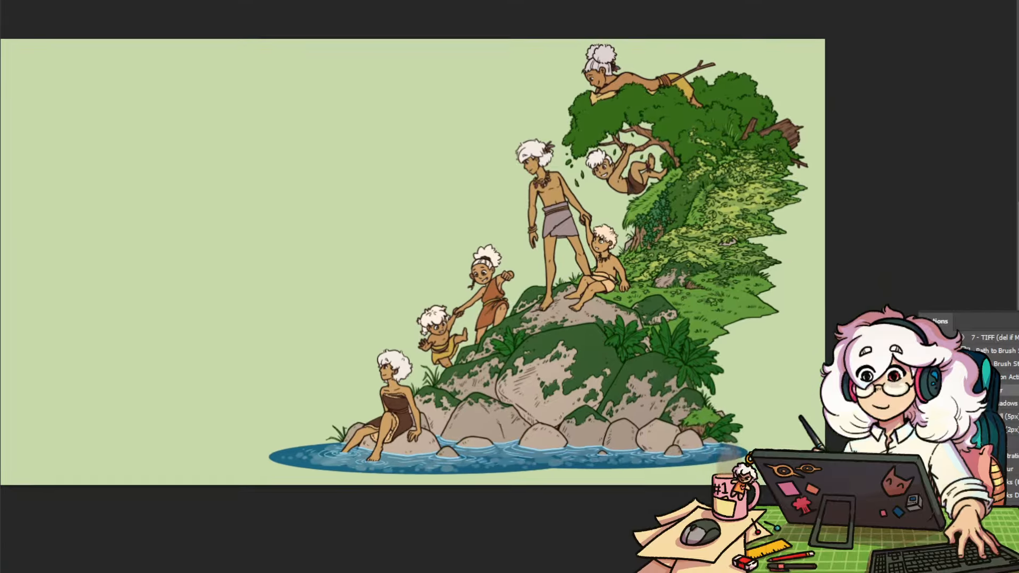
{"action": "left_click_drag", "start_coordinate": [783, 430], "coordinate": [791, 441]}
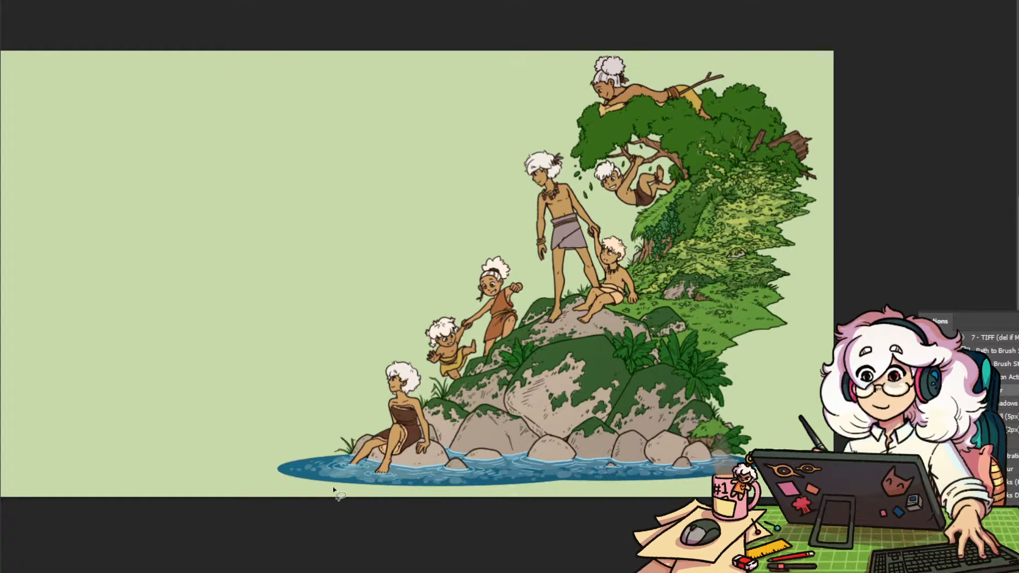
{"action": "mouse_move", "coordinate": [420, 488]}
{"action": "left_mouse_down"}
{"action": "mouse_move", "coordinate": [629, 404]}
{"action": "mouse_move", "coordinate": [728, 325]}
{"action": "left_mouse_up"}
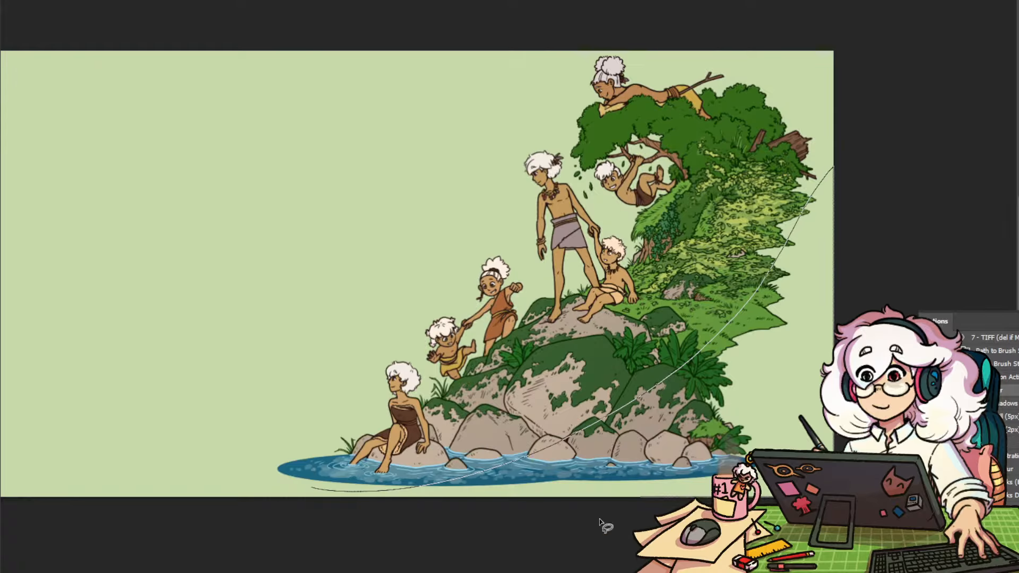
{"action": "left_click_drag", "start_coordinate": [599, 523], "coordinate": [600, 522]}
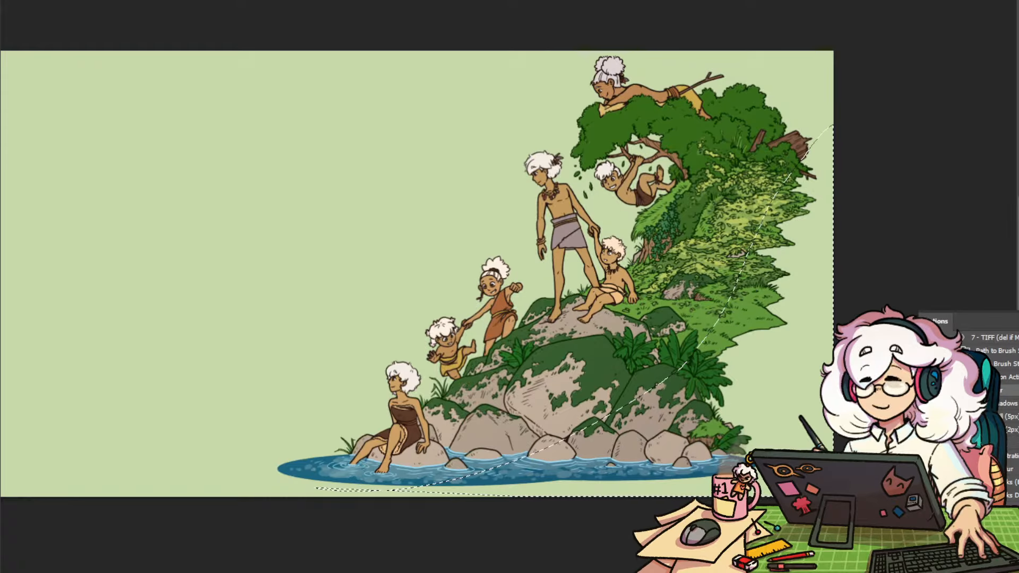
{"action": "left_click", "coordinate": [618, 566]}
{"action": "left_click", "coordinate": [642, 515]}
{"action": "key", "text": "ctrl+d"}
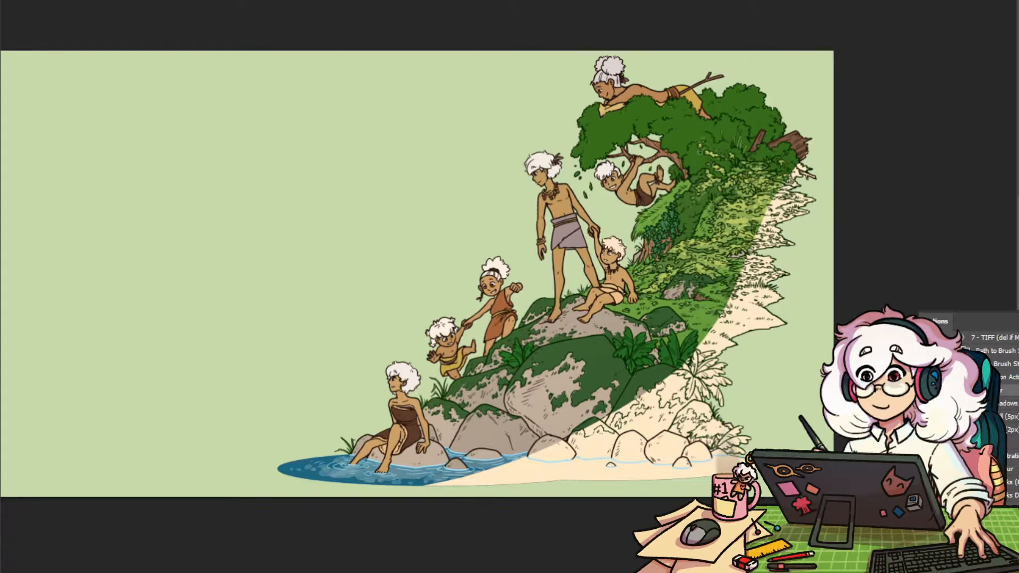
{"action": "key", "text": "alt+shift+BackSpace"}
{"action": "key", "text": "alt+shift+BackSpace"}
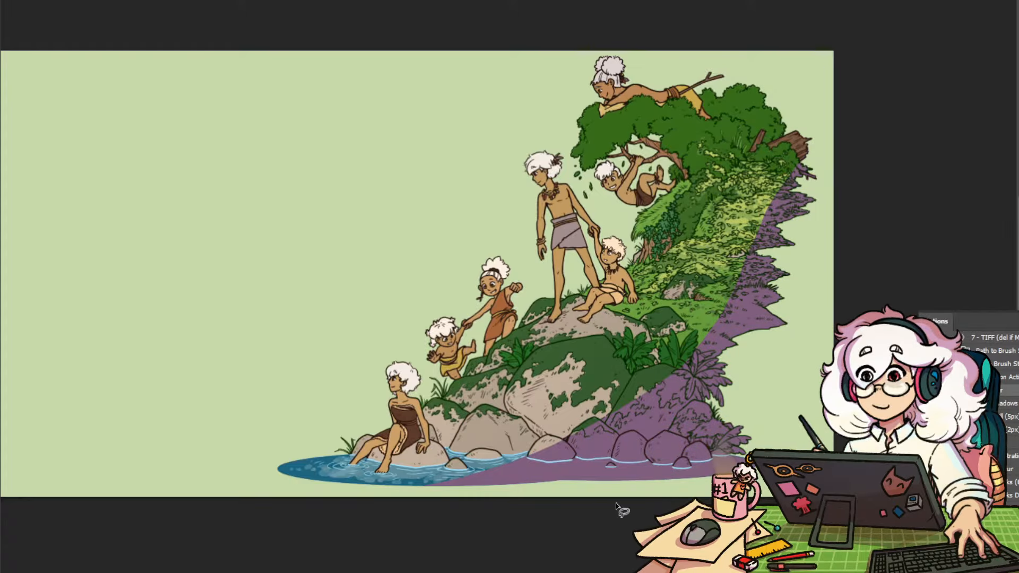
Blur the purple fill into a soft gradient, blend it with Multiply and lower its opacity to 12%
{"action": "left_click", "coordinate": [179, 0]}
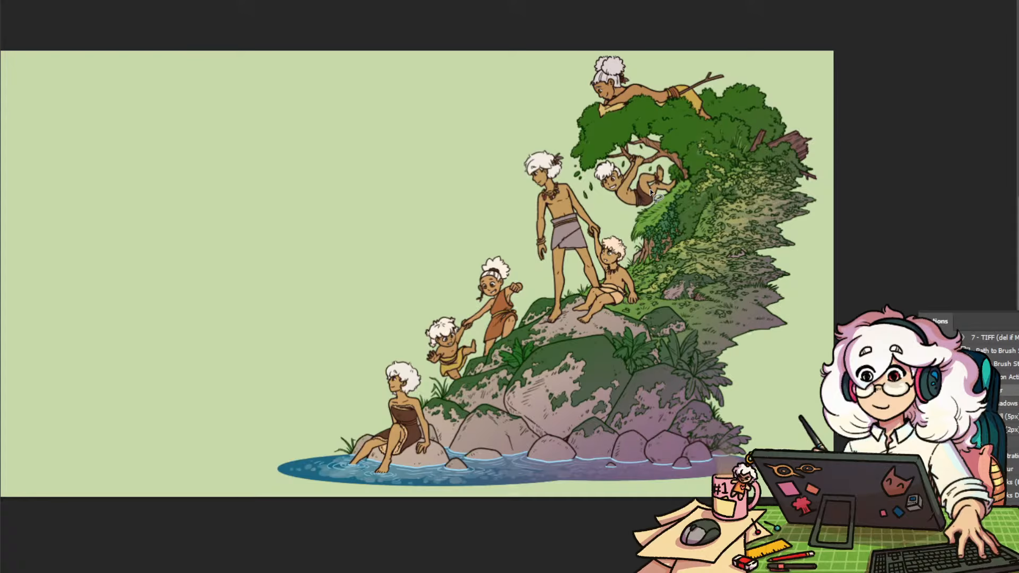
{"action": "key", "text": "alt+shift+m"}
{"action": "key", "text": "5"}
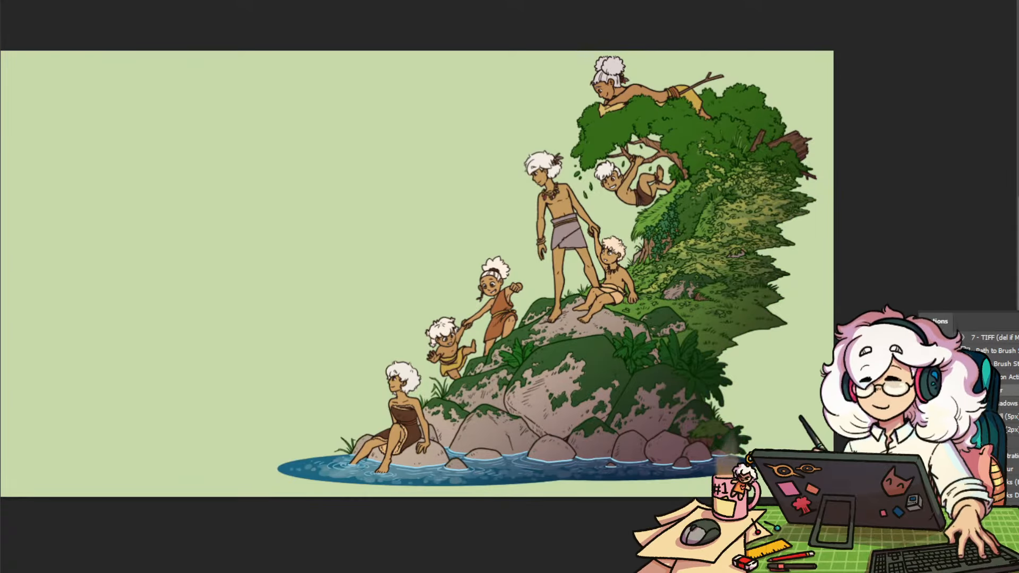
{"action": "key", "text": "1"}
{"action": "key", "text": "2"}
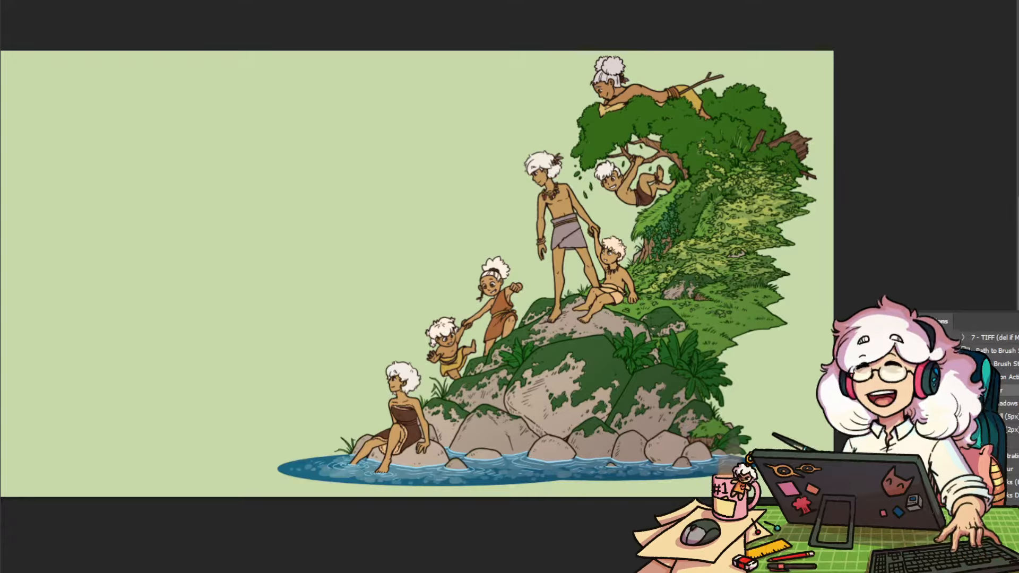
Transform the soft purple shading by squashing it downwards from its upper edge
{"action": "key", "text": "ctrl+t"}
{"action": "left_click_drag", "start_coordinate": [491, 50], "coordinate": [474, 205]}
{"action": "key", "text": "Return"}
{"action": "scroll", "coordinate": [731, 496], "scroll_direction": "down", "scroll_amount": 5}
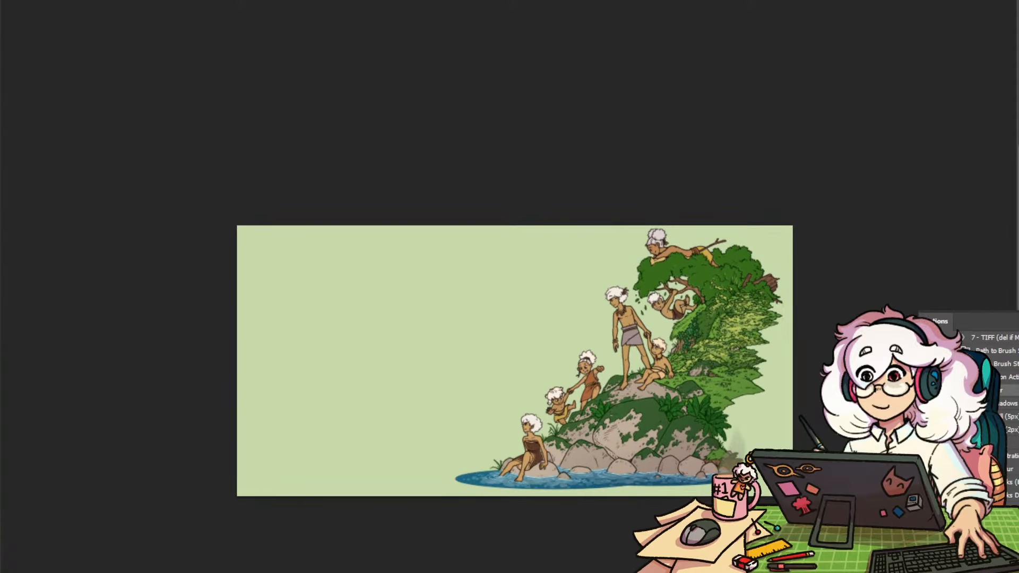
Set the water's solid colour fill to the darker muted blue 346073
{"action": "scroll", "coordinate": [731, 497], "scroll_direction": "up", "scroll_amount": 4}
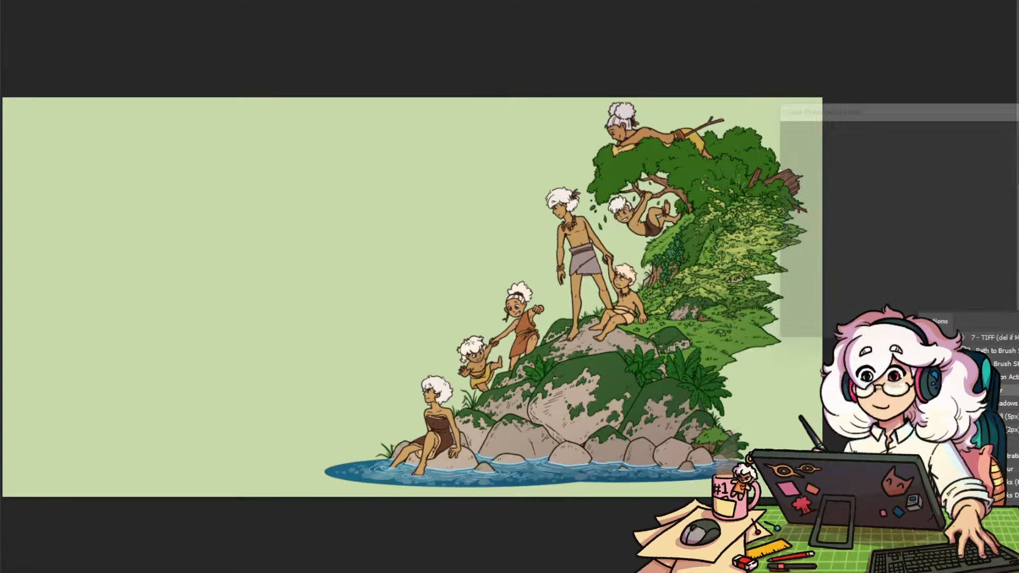
{"action": "left_click", "coordinate": [878, 242]}
{"action": "left_click", "coordinate": [864, 222]}
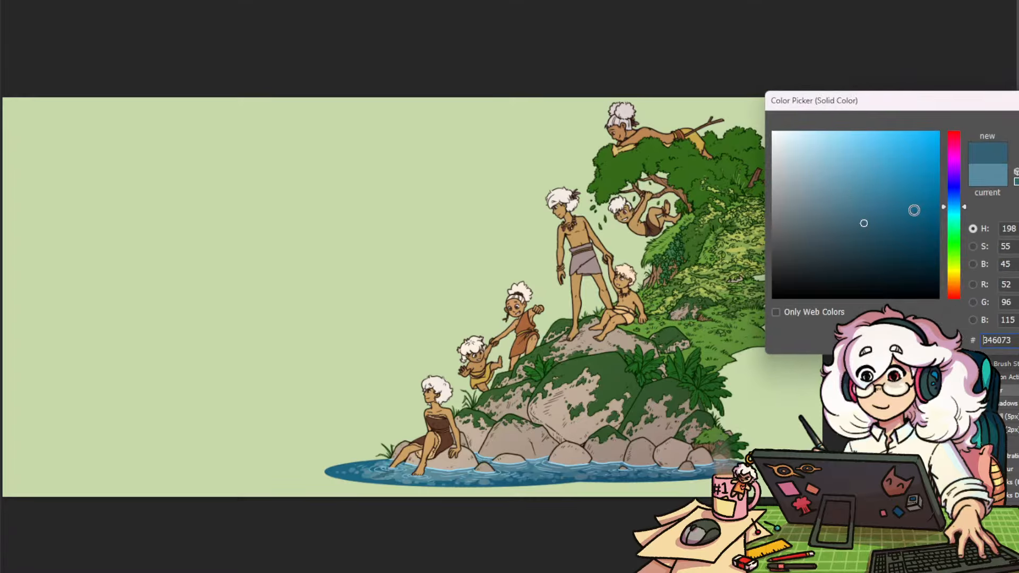
{"action": "key", "text": "Return"}
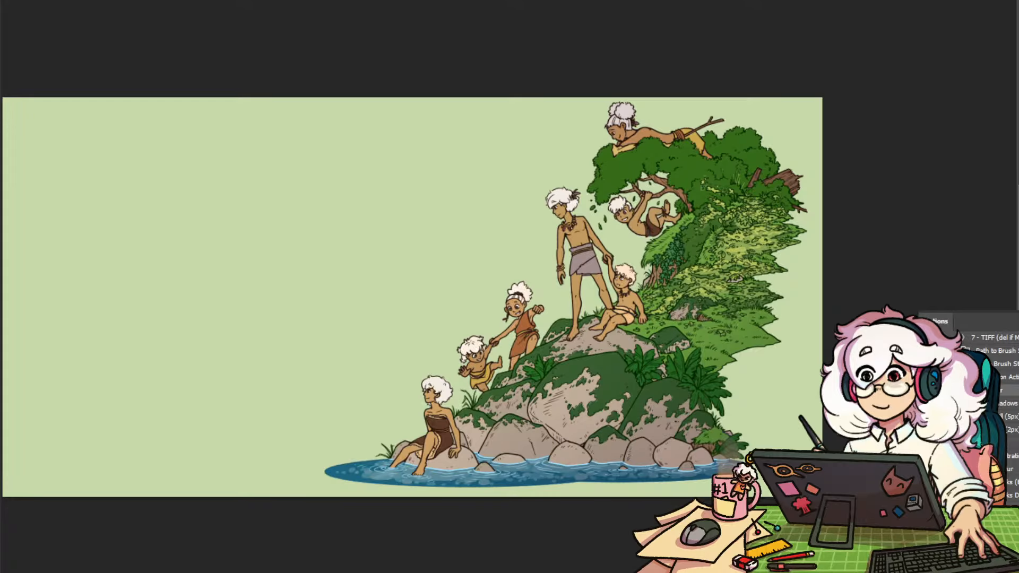
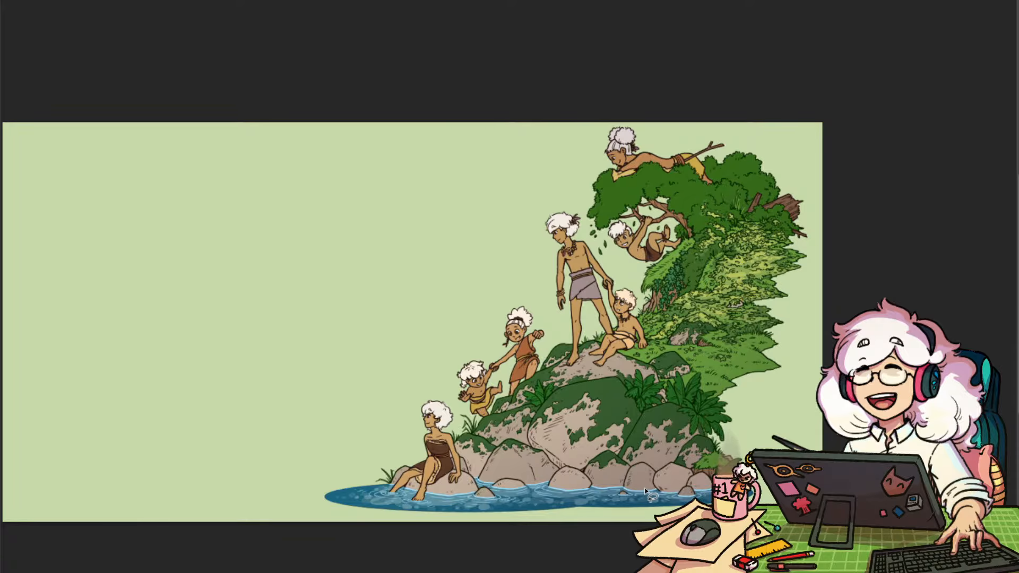
Paint a dark purple shadow along the waterline base of the round boulders right of the centre
{"action": "scroll", "coordinate": [646, 491], "scroll_direction": "up", "scroll_amount": 5}
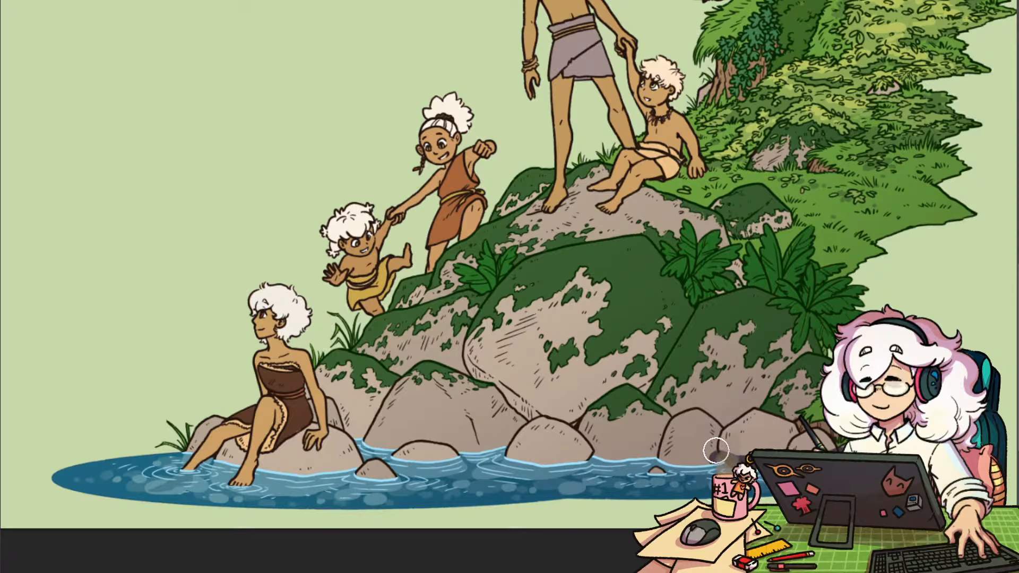
{"action": "left_click_drag", "start_coordinate": [664, 466], "coordinate": [657, 471]}
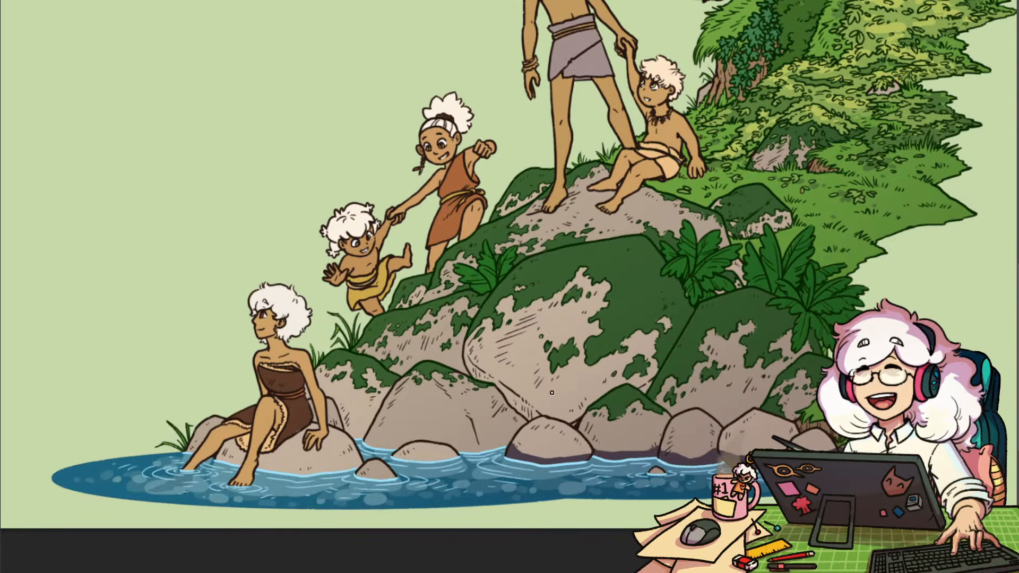
{"action": "scroll", "coordinate": [624, 452], "scroll_direction": "down", "scroll_amount": 5}
{"action": "scroll", "coordinate": [624, 452], "scroll_direction": "up", "scroll_amount": 6}
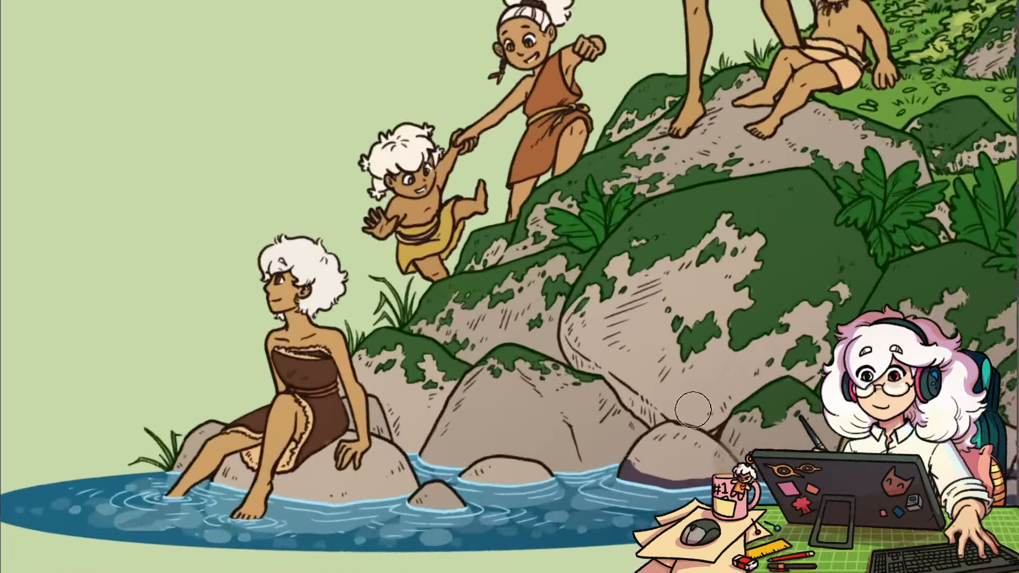
Extend the dark purple waterline shadow across the large middle rock, the small stones and the rock under the seated woman
{"action": "left_click_drag", "start_coordinate": [619, 448], "coordinate": [537, 467]}
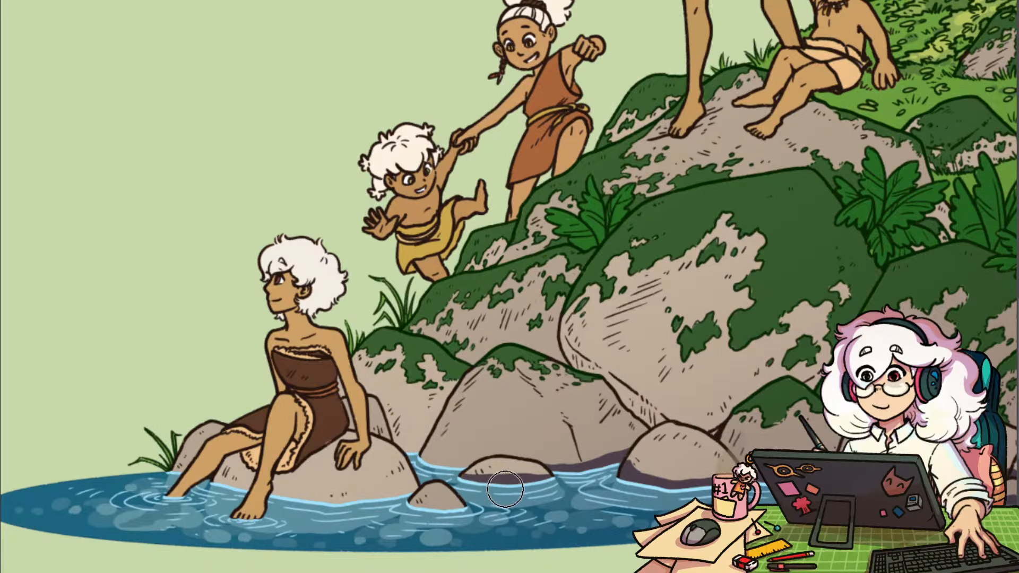
{"action": "mouse_move", "coordinate": [465, 502]}
{"action": "left_mouse_down"}
{"action": "mouse_move", "coordinate": [411, 504]}
{"action": "mouse_move", "coordinate": [599, 500]}
{"action": "mouse_move", "coordinate": [615, 489]}
{"action": "mouse_move", "coordinate": [532, 508]}
{"action": "mouse_move", "coordinate": [443, 503]}
{"action": "mouse_move", "coordinate": [393, 482]}
{"action": "mouse_move", "coordinate": [402, 475]}
{"action": "mouse_move", "coordinate": [380, 483]}
{"action": "left_mouse_up"}
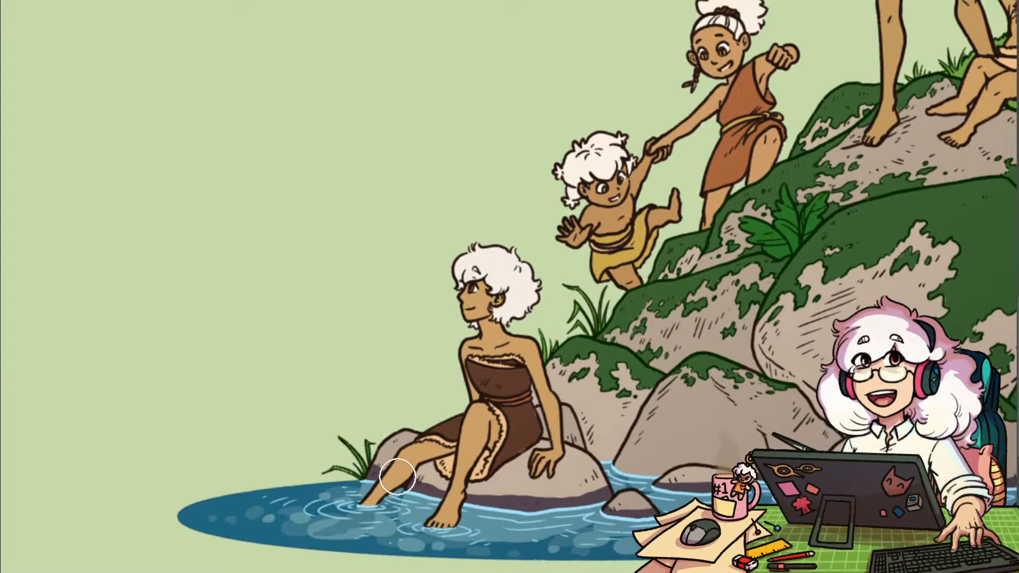
{"action": "mouse_move", "coordinate": [621, 461]}
{"action": "left_mouse_down"}
{"action": "mouse_move", "coordinate": [547, 528]}
{"action": "mouse_move", "coordinate": [687, 456]}
{"action": "mouse_move", "coordinate": [603, 501]}
{"action": "left_mouse_up"}
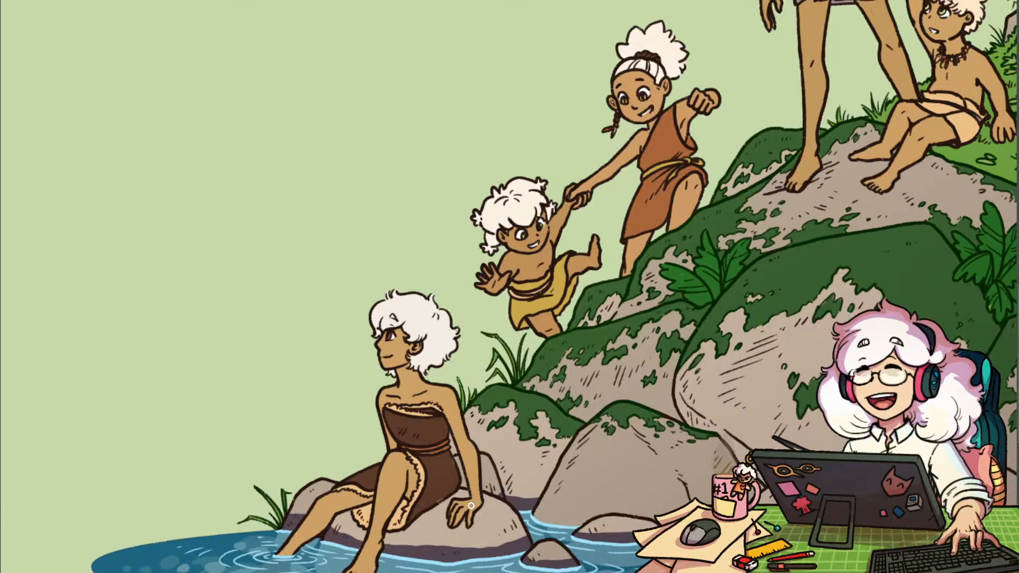
{"action": "left_click_drag", "start_coordinate": [611, 469], "coordinate": [431, 441]}
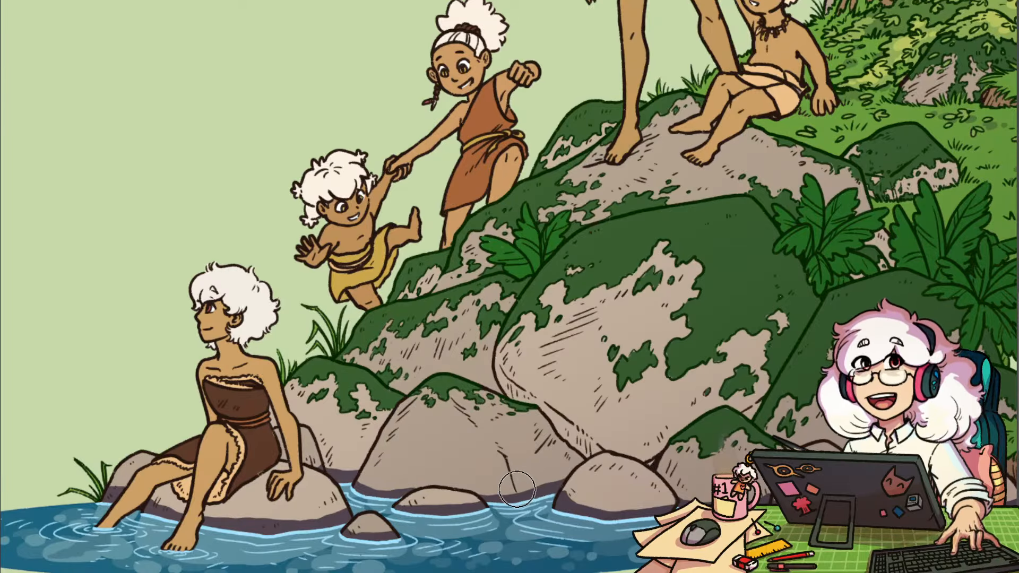
{"action": "scroll", "coordinate": [546, 446], "scroll_direction": "down", "scroll_amount": 1}
{"action": "scroll", "coordinate": [633, 422], "scroll_direction": "down", "scroll_amount": 3}
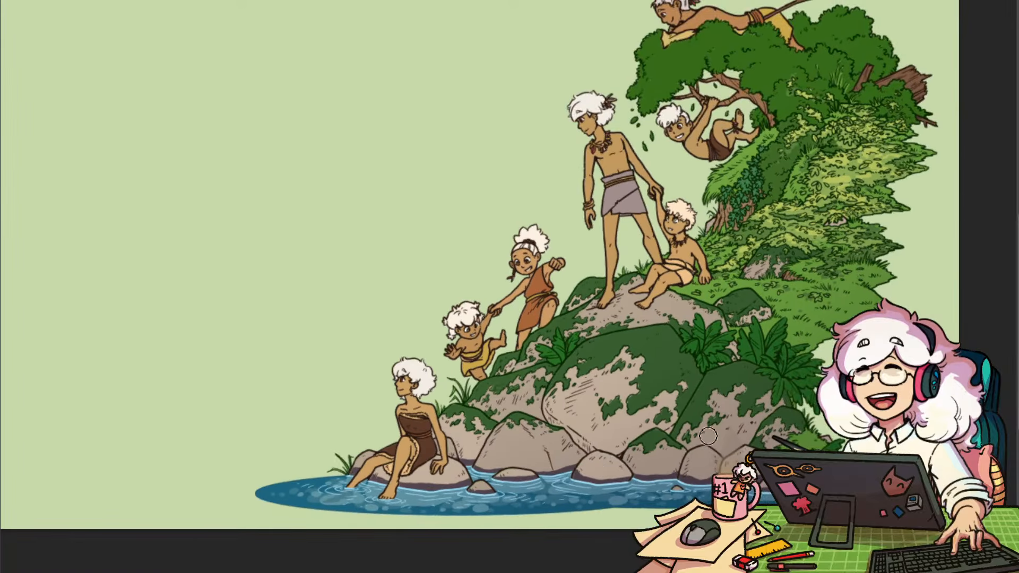
{"action": "scroll", "coordinate": [667, 500], "scroll_direction": "up", "scroll_amount": 1}
{"action": "left_click_drag", "start_coordinate": [667, 500], "coordinate": [647, 438]}
{"action": "scroll", "coordinate": [675, 488], "scroll_direction": "down", "scroll_amount": 2}
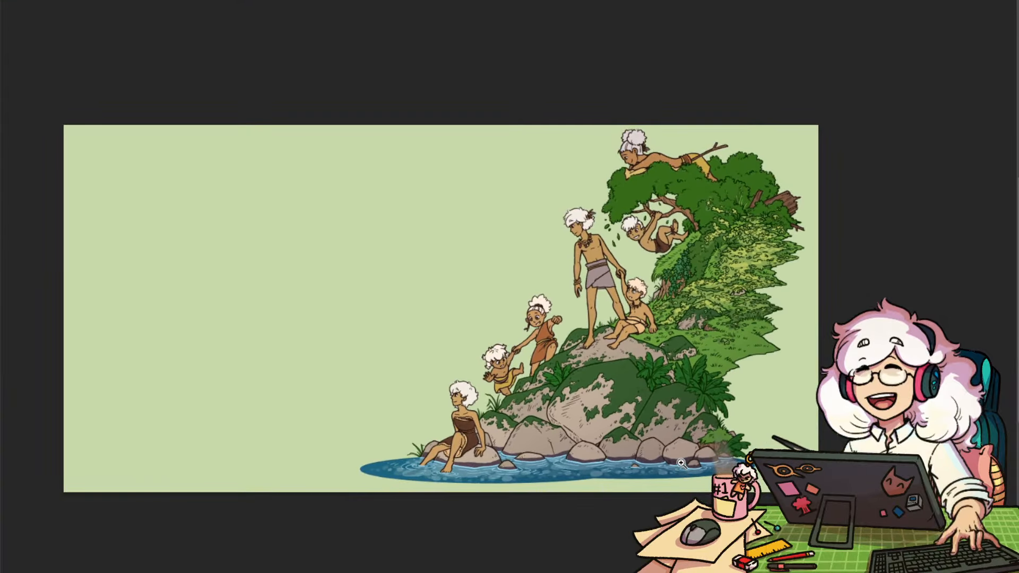
{"action": "scroll", "coordinate": [643, 455], "scroll_direction": "up", "scroll_amount": 2}
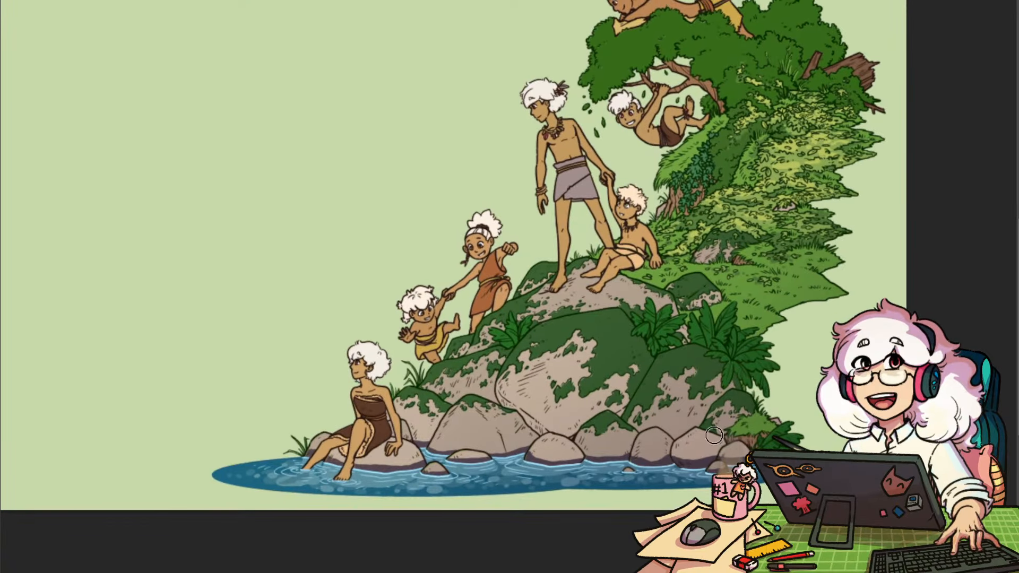
Change the waterline shadow's solid colour fill to the greyish beige ab968a
{"action": "key", "text": "alt+F9"}
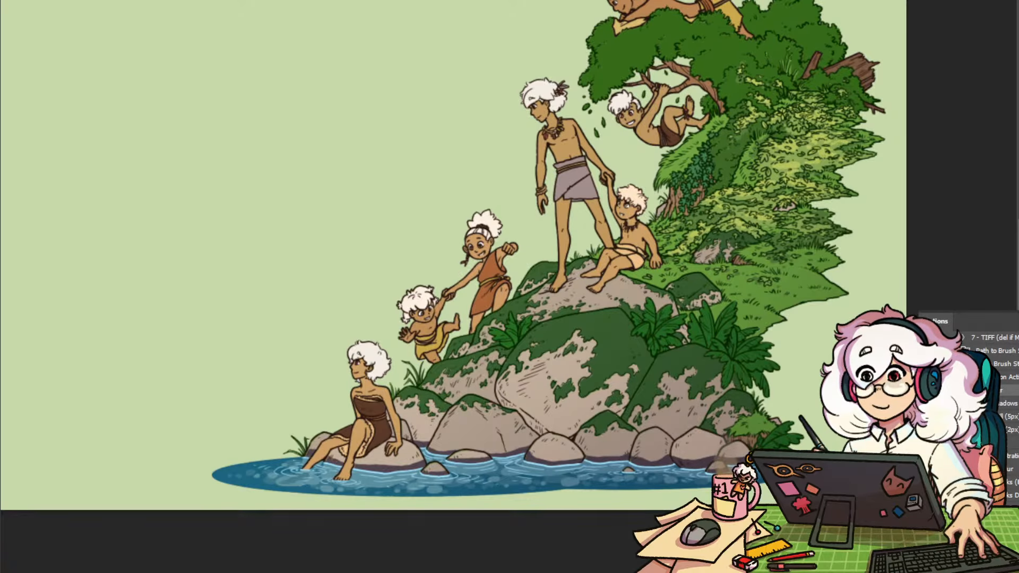
{"action": "left_click", "coordinate": [716, 445]}
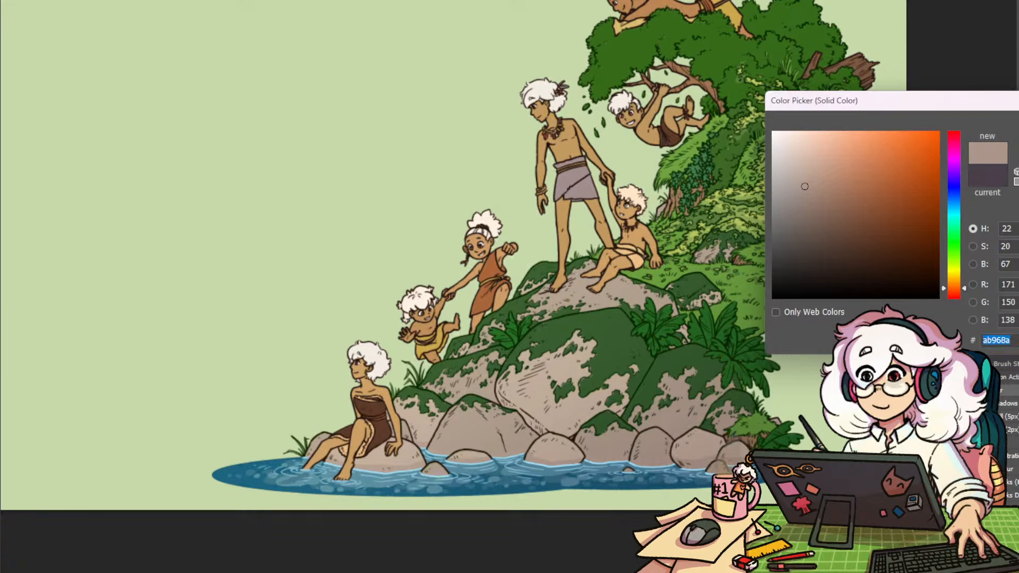
{"action": "key", "text": "Return"}
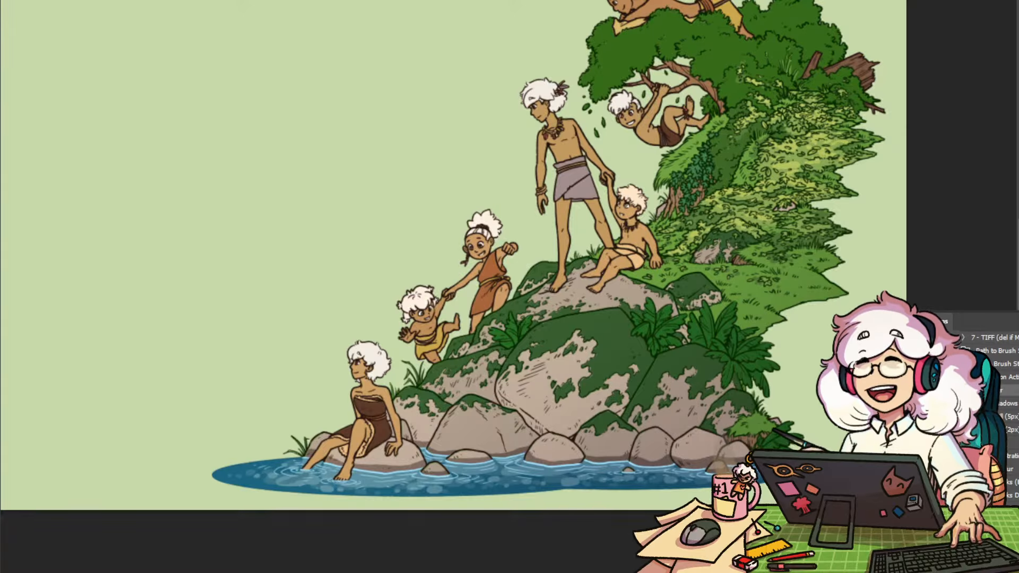
Toggle the current layer's visibility off and on to compare, and examine the figures and foliage on the upper hillside
{"action": "key", "text": "ctrl+comma"}
{"action": "key", "text": "ctrl+comma"}
{"action": "left_click_drag", "start_coordinate": [478, 265], "coordinate": [419, 438]}
{"action": "scroll", "coordinate": [679, 432], "scroll_direction": "up", "scroll_amount": 2}
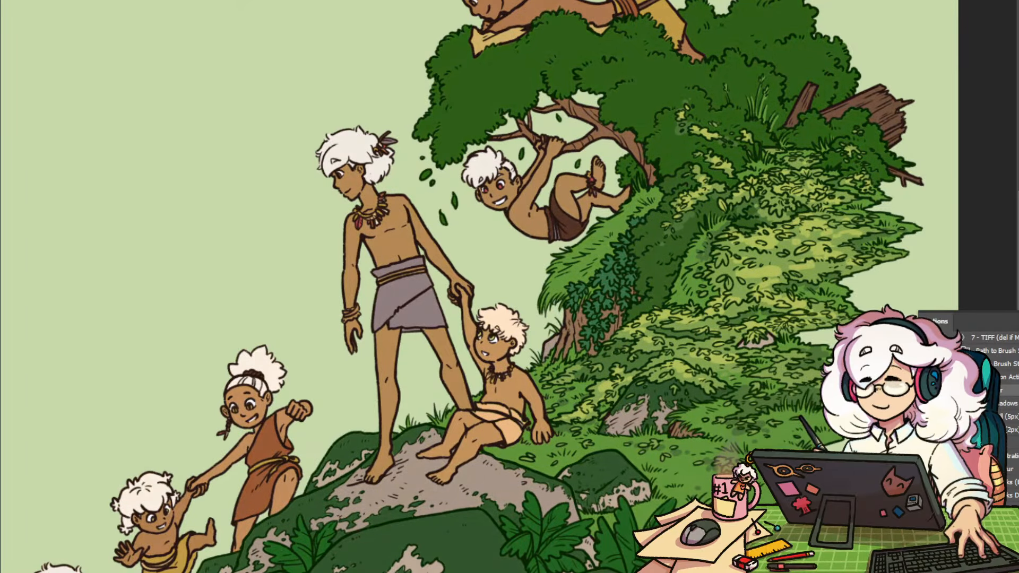
{"action": "scroll", "coordinate": [839, 493], "scroll_direction": "down", "scroll_amount": 2}
{"action": "left_click_drag", "start_coordinate": [467, 392], "coordinate": [546, 305]}
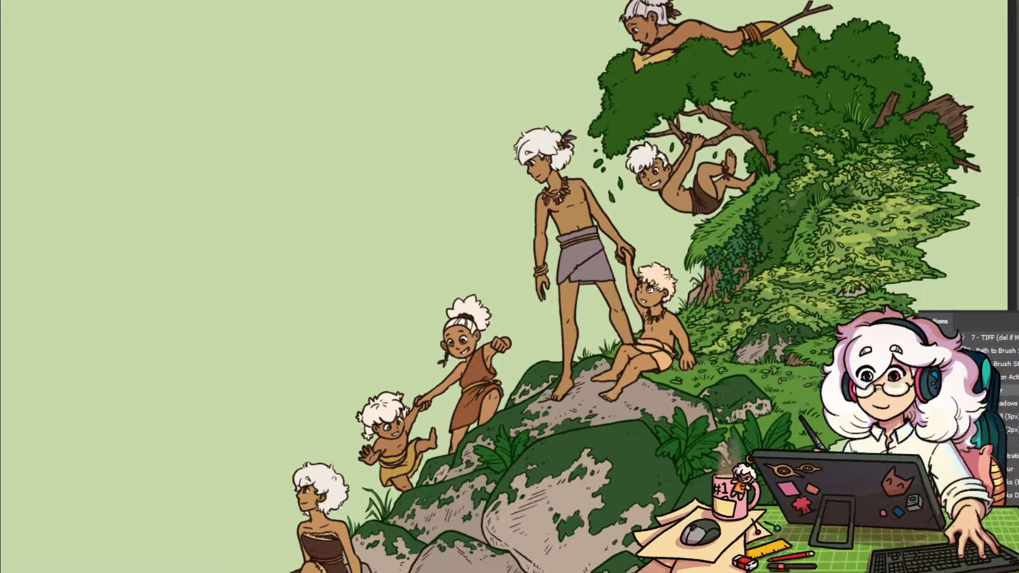
Set the colour fill layer's solid colour to white ffffff
{"action": "double_click", "coordinate": [1015, 340]}
{"action": "type", "text": "ffffff"}
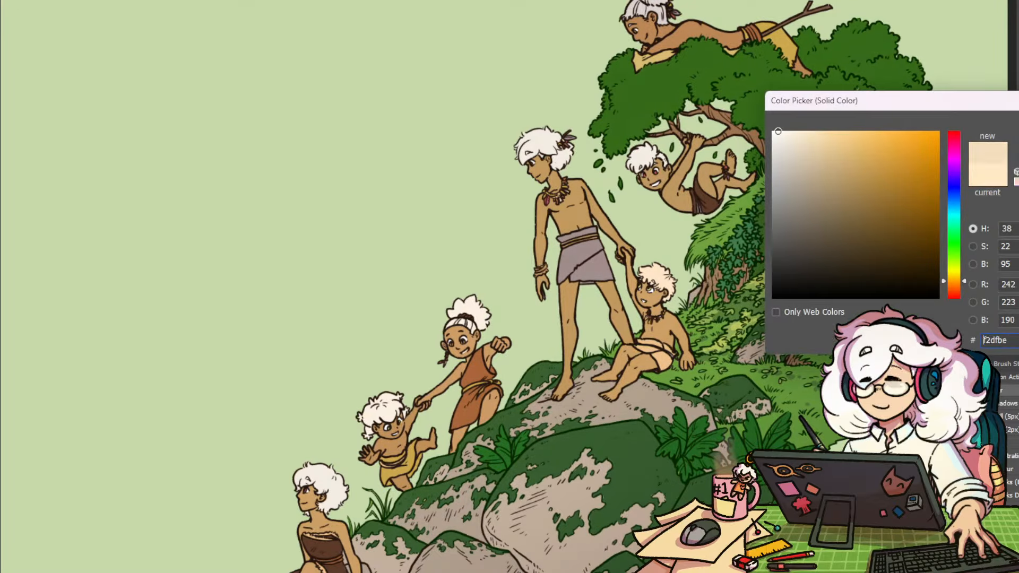
{"action": "key", "text": "Return"}
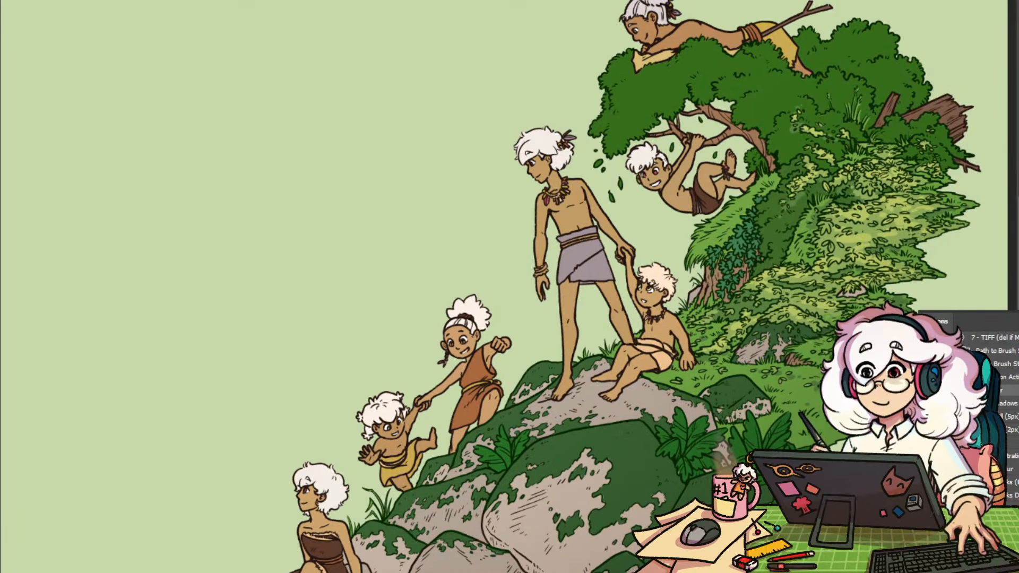
{"action": "left_click_drag", "start_coordinate": [819, 480], "coordinate": [813, 481]}
{"action": "left_click_drag", "start_coordinate": [419, 467], "coordinate": [548, 386]}
{"action": "mouse_move", "coordinate": [519, 520]}
{"action": "left_mouse_down"}
{"action": "mouse_move", "coordinate": [571, 512]}
{"action": "mouse_move", "coordinate": [502, 516]}
{"action": "left_mouse_up"}
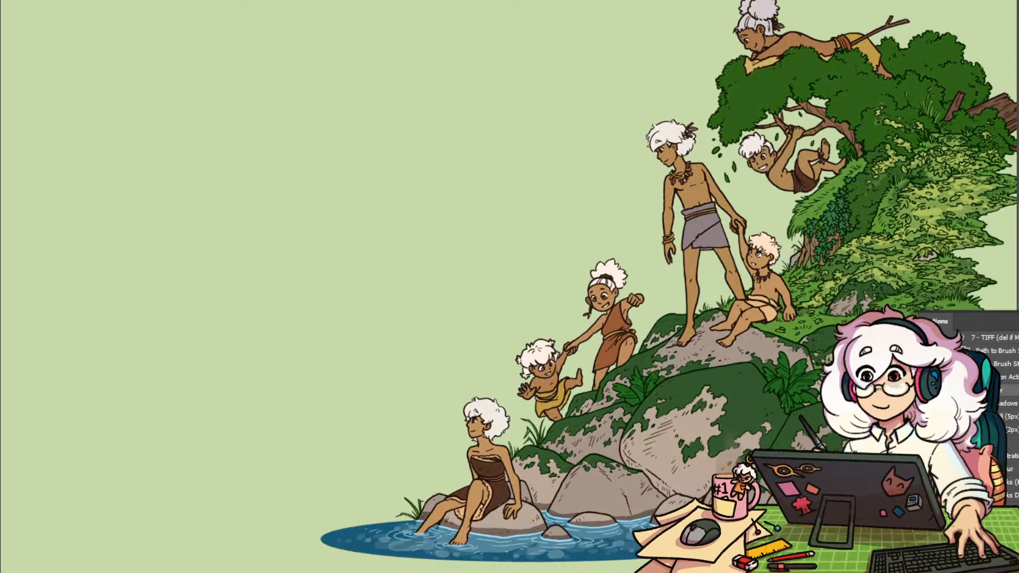
Try tinting the white solid colour fill to a very pale cyan with hue 184
{"action": "left_click_drag", "start_coordinate": [866, 417], "coordinate": [775, 485]}
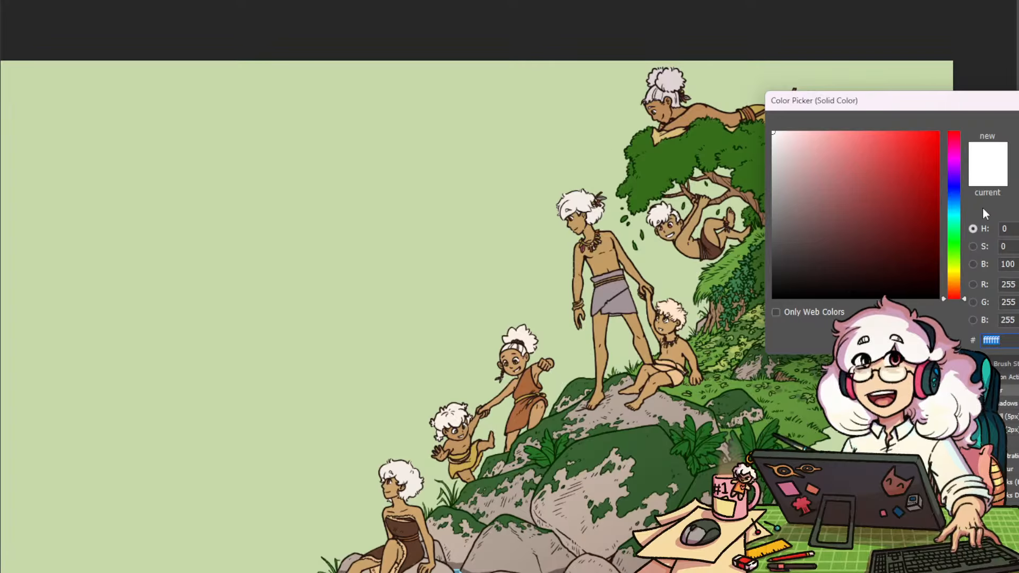
{"action": "left_click", "coordinate": [954, 213]}
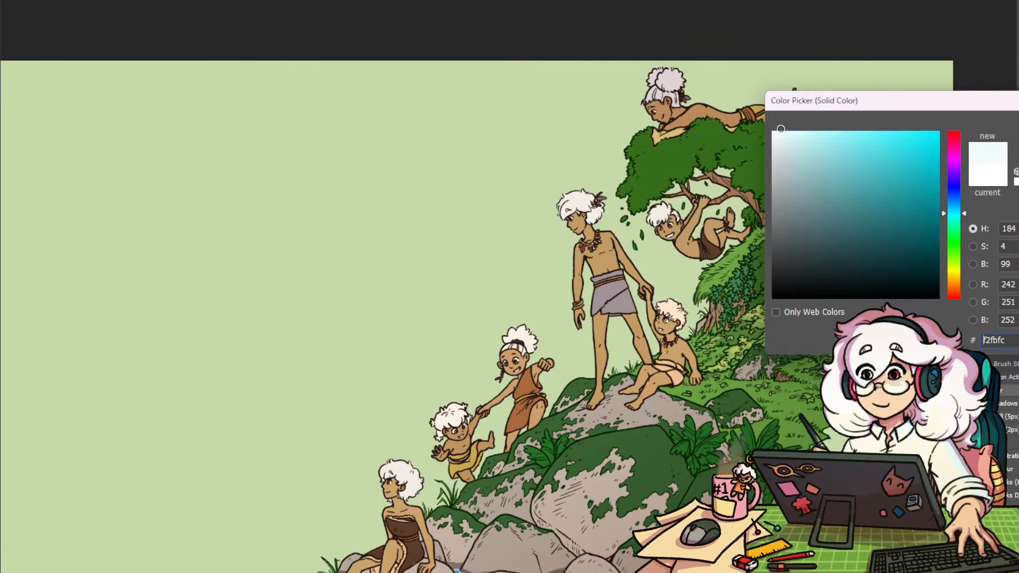
{"action": "mouse_move", "coordinate": [780, 125]}
{"action": "left_mouse_down"}
{"action": "mouse_move", "coordinate": [828, 111]}
{"action": "mouse_move", "coordinate": [780, 101]}
{"action": "left_mouse_up"}
{"action": "key", "text": "Return"}
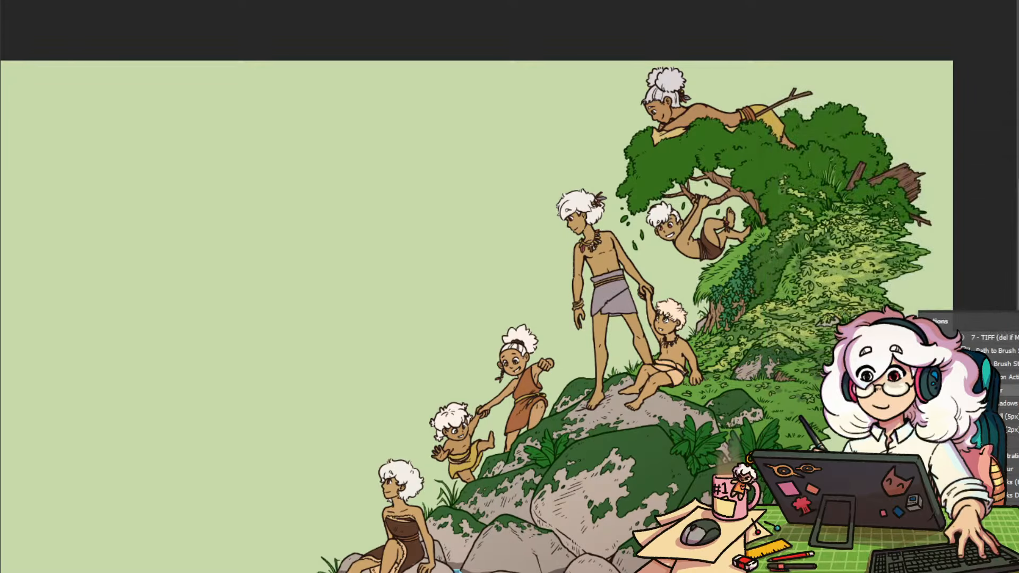
{"action": "scroll", "coordinate": [854, 432], "scroll_direction": "down", "scroll_amount": 3}
{"action": "left_click_drag", "start_coordinate": [845, 471], "coordinate": [741, 380]}
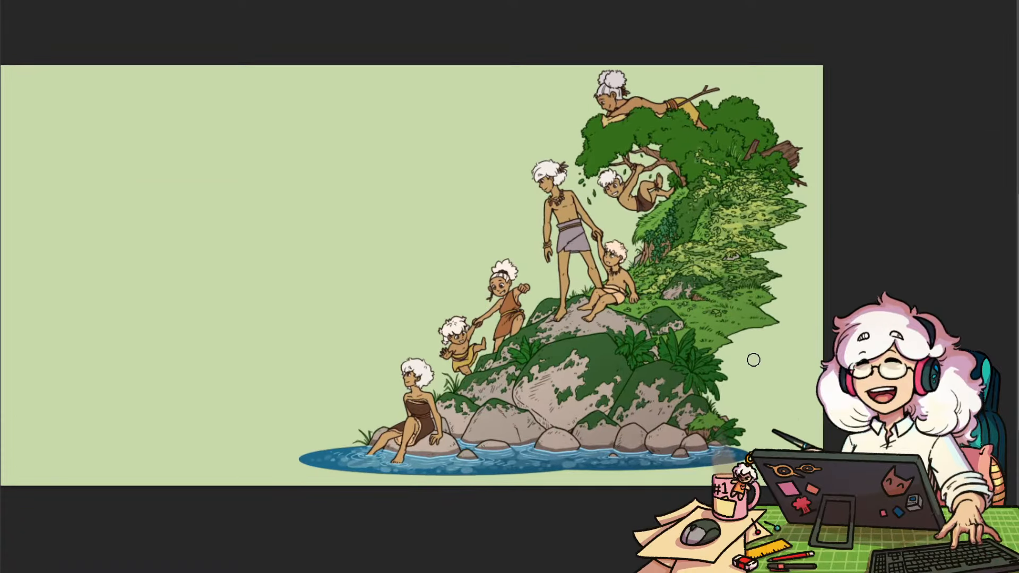
Undo the latest fill colour changes one by one
{"action": "key", "text": "ctrl+z"}
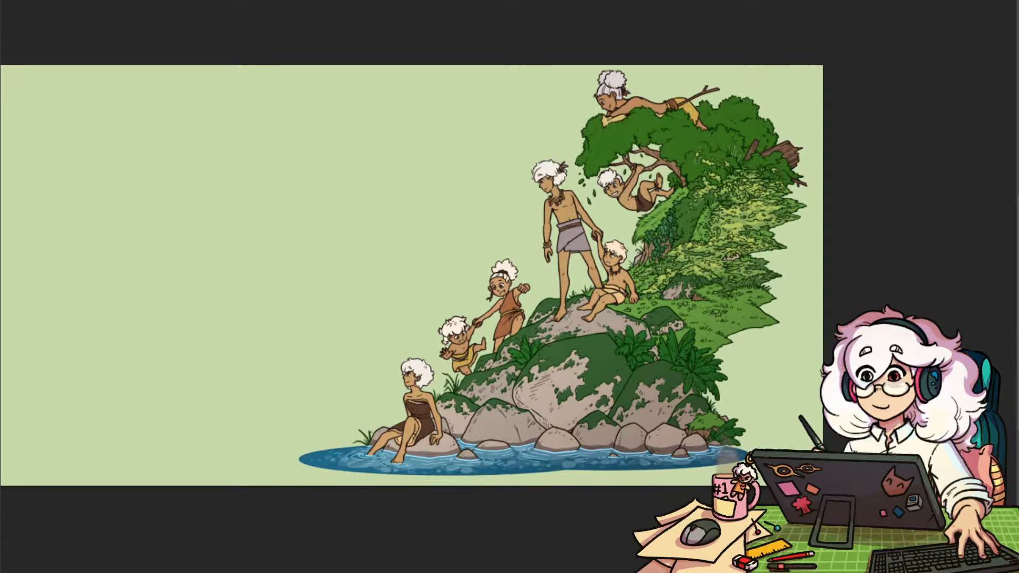
{"action": "key", "text": "ctrl+z"}
{"action": "key", "text": "ctrl+z"}
{"action": "key", "text": "ctrl+z"}
{"action": "key", "text": "ctrl+z"}
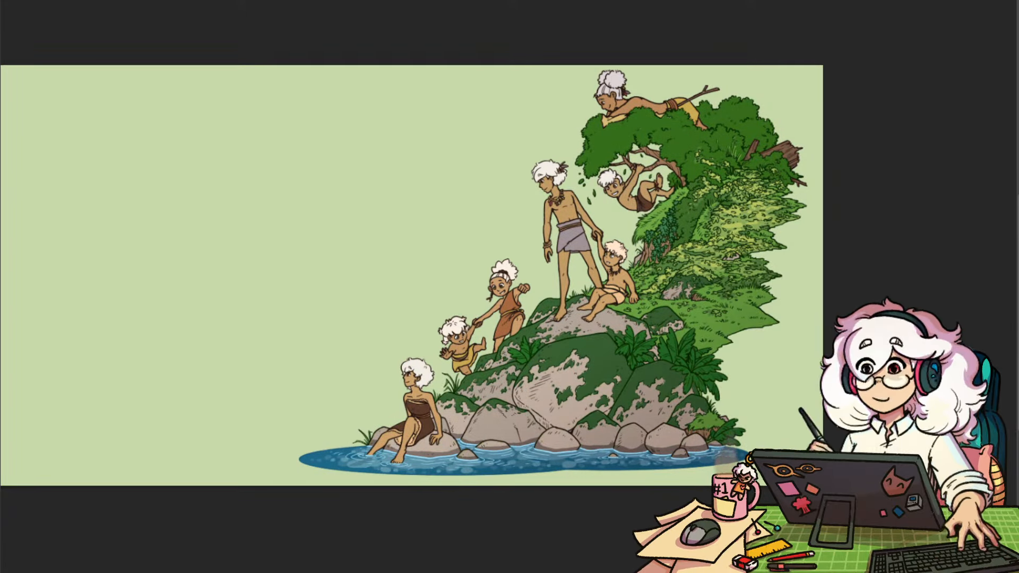
{"action": "key", "text": "ctrl+z"}
{"action": "key", "text": "ctrl+z"}
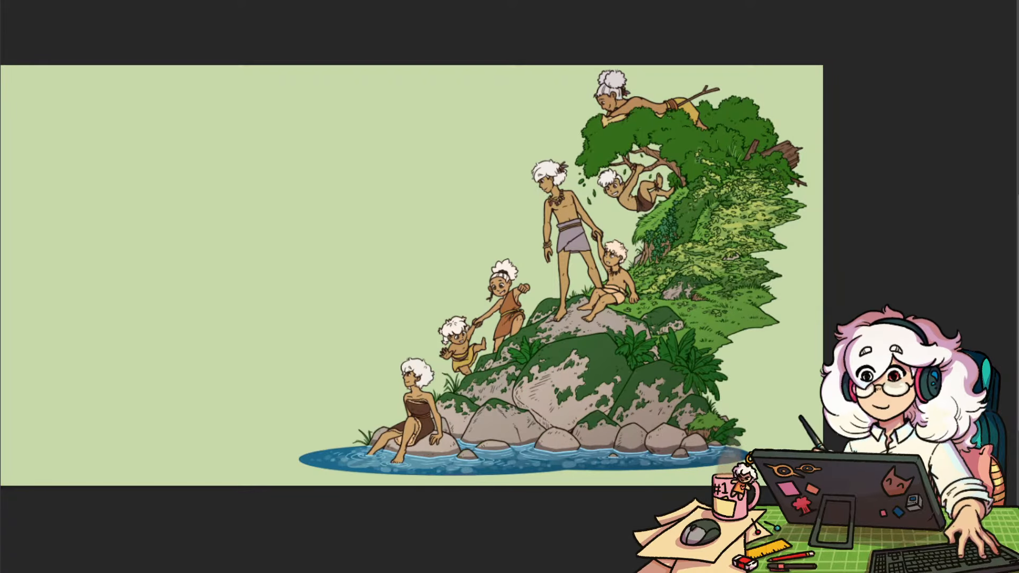
Duplicate Group 2 within the same document, 1art.psd
{"action": "scroll", "coordinate": [607, 386], "scroll_direction": "up", "scroll_amount": 3}
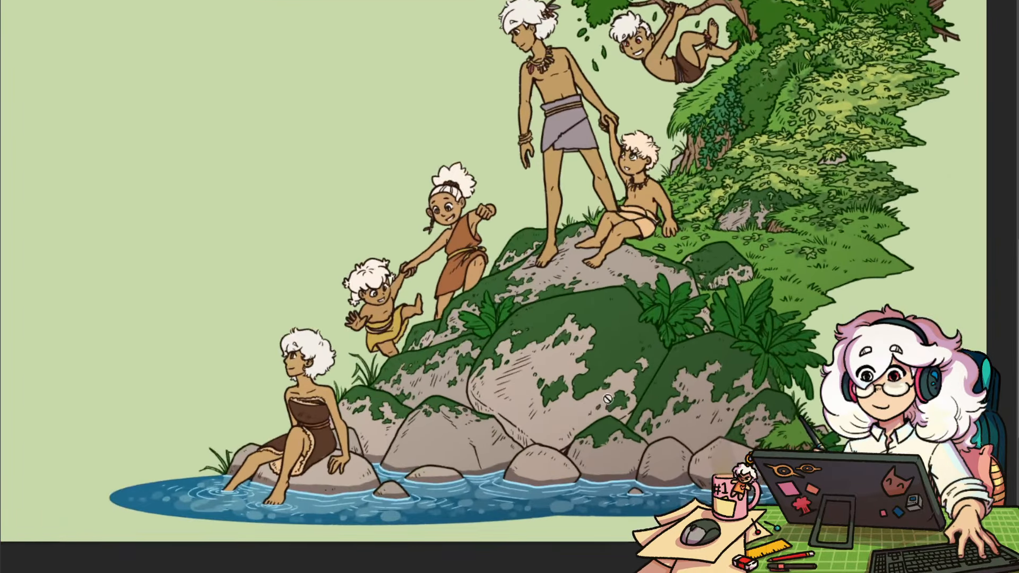
{"action": "scroll", "coordinate": [628, 383], "scroll_direction": "up", "scroll_amount": 5}
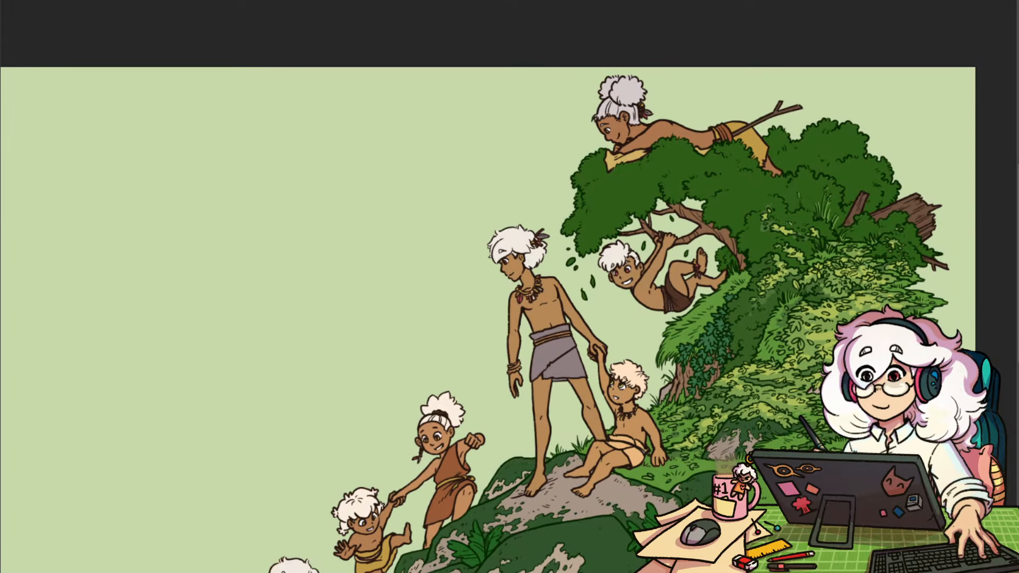
{"action": "left_click_drag", "start_coordinate": [870, 378], "coordinate": [1006, 331]}
{"action": "left_click_drag", "start_coordinate": [932, 387], "coordinate": [831, 313]}
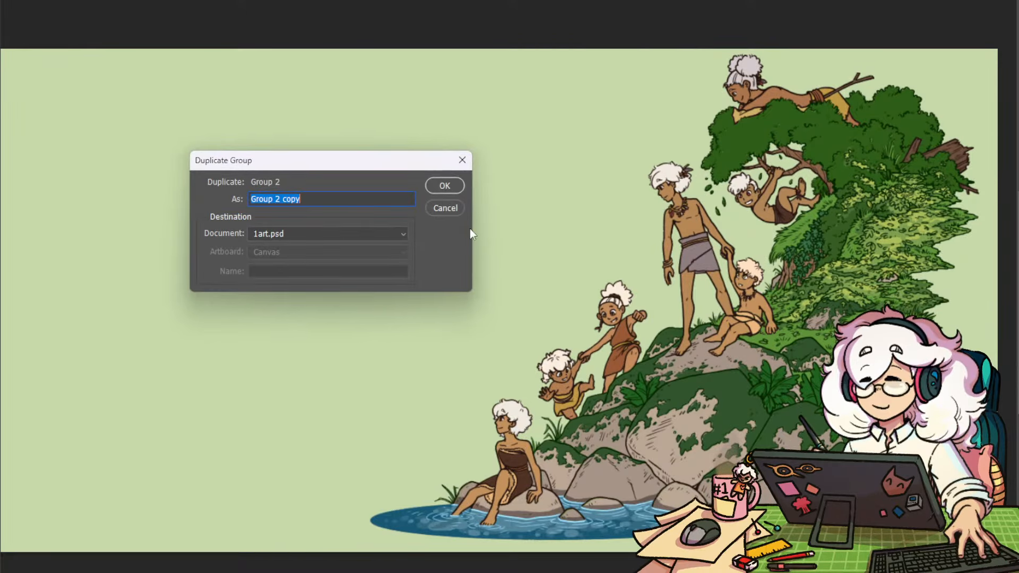
{"action": "left_click", "coordinate": [445, 186]}
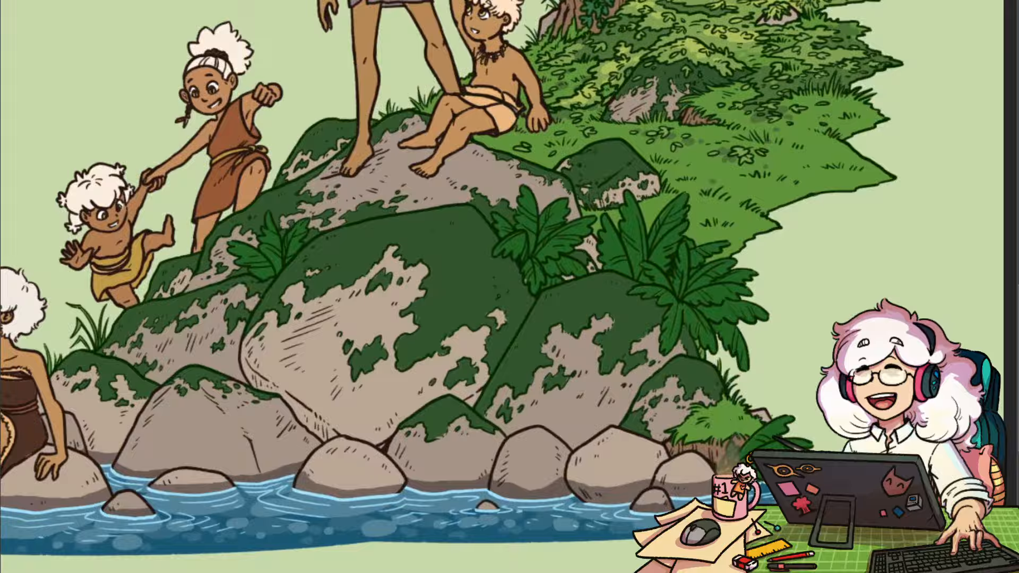
Choose the Pencil-Lineart brush at 10 px and fine-tune the drawing size over the boulders and palm leaves
{"action": "right_click", "coordinate": [763, 60]}
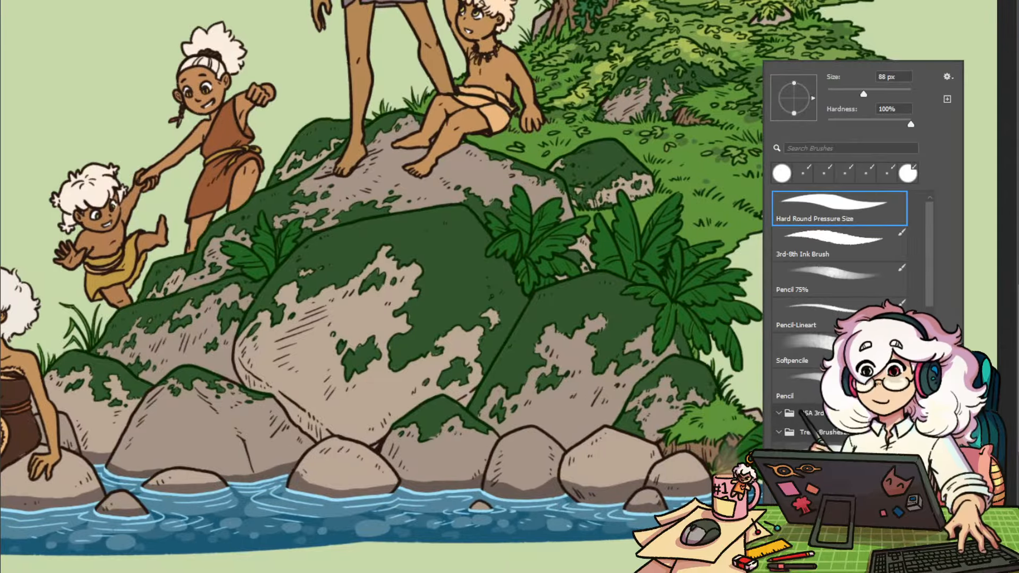
{"action": "left_click", "coordinate": [840, 315]}
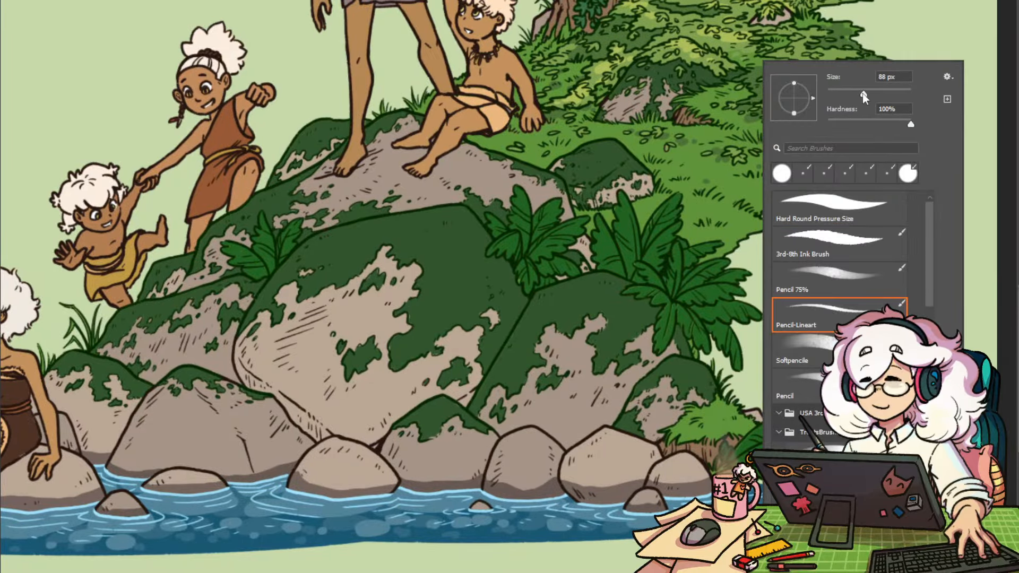
{"action": "left_click_drag", "start_coordinate": [862, 94], "coordinate": [836, 92]}
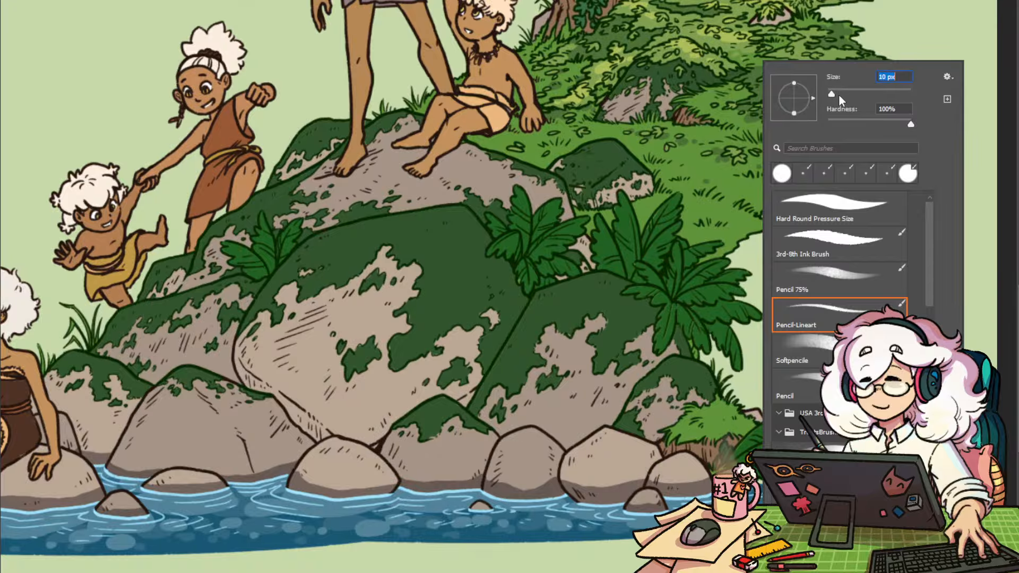
{"action": "left_click", "coordinate": [738, 274]}
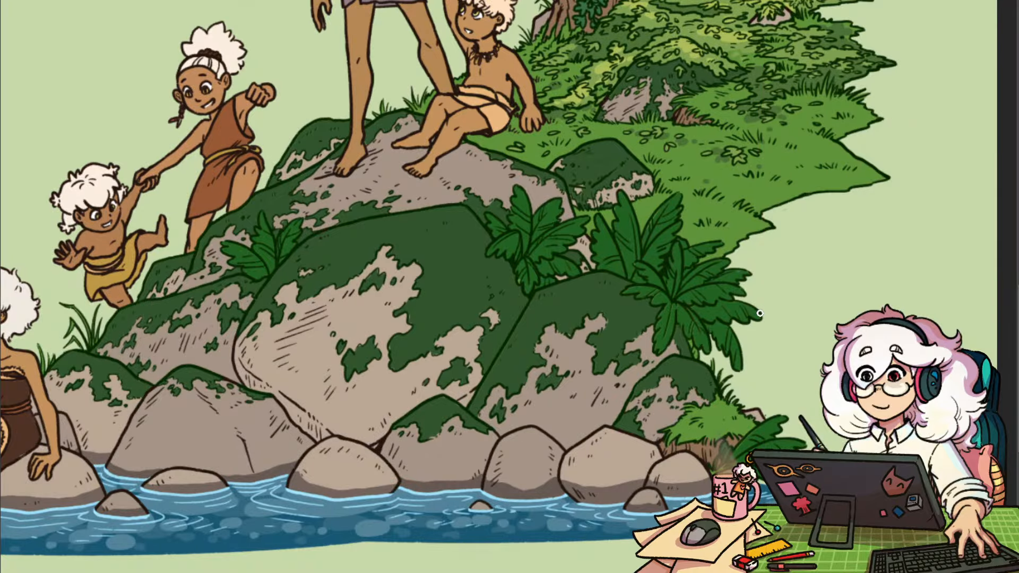
{"action": "scroll", "coordinate": [754, 447], "scroll_direction": "up", "scroll_amount": 5}
{"action": "right_click", "coordinate": [732, 448]}
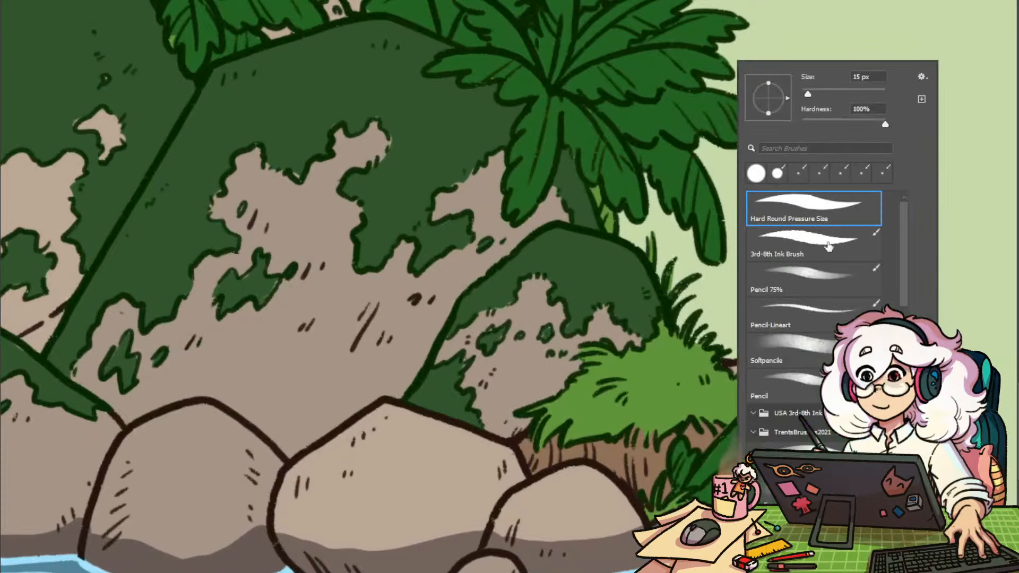
{"action": "left_click", "coordinate": [707, 289]}
{"action": "key", "text": "bracketleft"}
{"action": "key", "text": "bracketleft"}
Draw three magenta arrows on the pale green background, slanting down towards the figures to mark the light direction
{"action": "mouse_move", "coordinate": [803, 465]}
{"action": "left_mouse_down"}
{"action": "mouse_move", "coordinate": [825, 414]}
{"action": "mouse_move", "coordinate": [816, 414]}
{"action": "left_mouse_up"}
{"action": "mouse_move", "coordinate": [779, 333]}
{"action": "left_mouse_down"}
{"action": "mouse_move", "coordinate": [788, 308]}
{"action": "mouse_move", "coordinate": [788, 330]}
{"action": "left_mouse_up"}
{"action": "left_click_drag", "start_coordinate": [851, 300], "coordinate": [710, 416]}
{"action": "left_click_drag", "start_coordinate": [807, 352], "coordinate": [625, 515]}
{"action": "left_click_drag", "start_coordinate": [603, 459], "coordinate": [653, 445]}
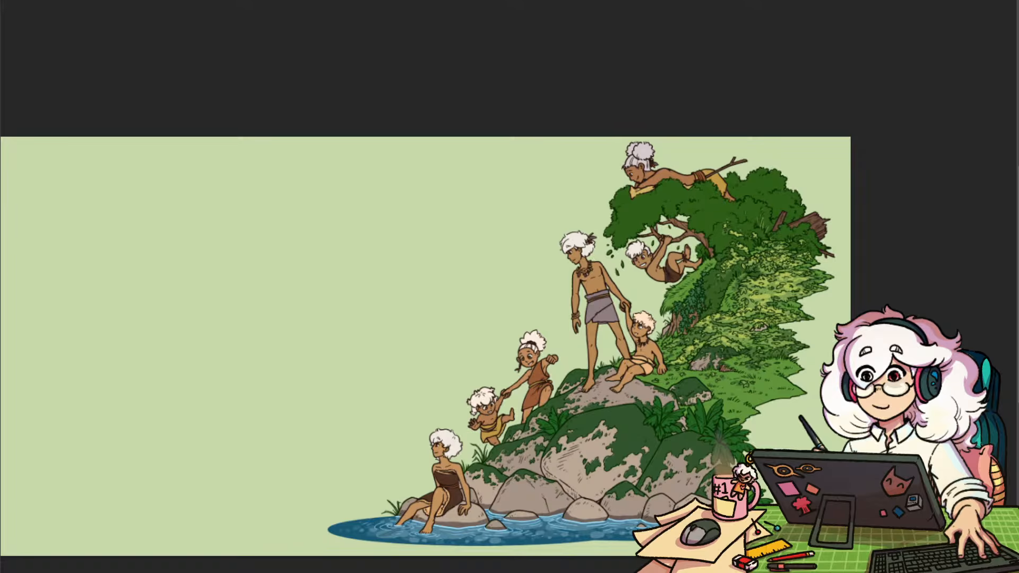
{"action": "left_click_drag", "start_coordinate": [398, 185], "coordinate": [503, 290]}
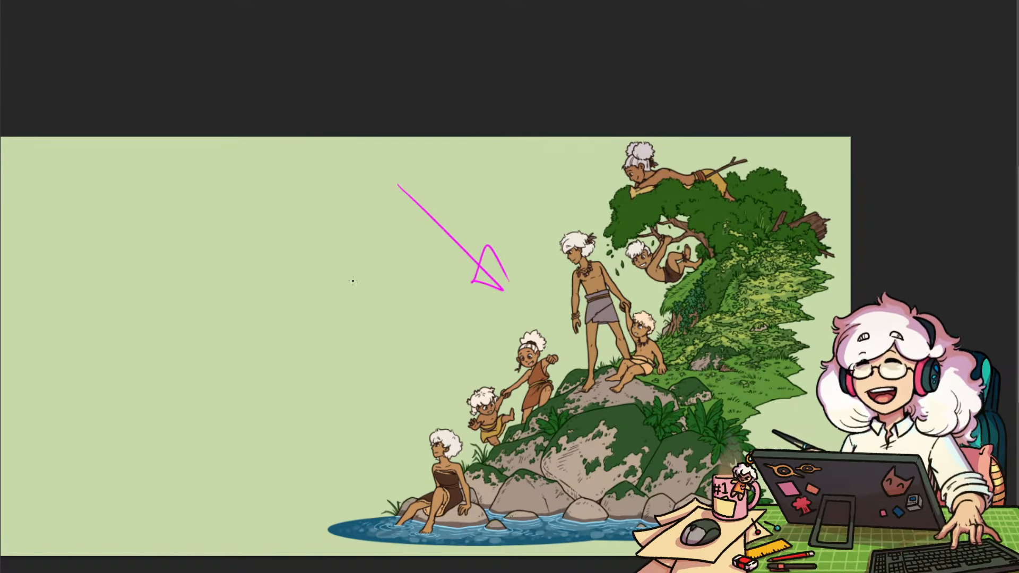
{"action": "left_click_drag", "start_coordinate": [330, 264], "coordinate": [391, 388]}
{"action": "left_click_drag", "start_coordinate": [521, 152], "coordinate": [566, 194]}
{"action": "left_click_drag", "start_coordinate": [560, 168], "coordinate": [568, 195]}
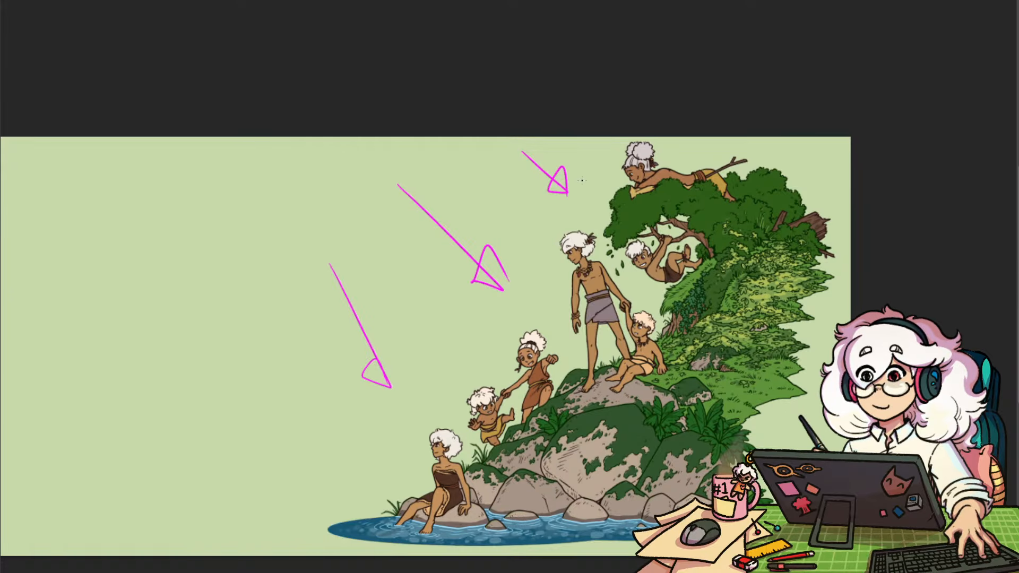
Skew and distort the three magenta arrows so they point more steeply downwards, and shift them slightly away from the figures
{"action": "key", "text": "ctrl+t"}
{"action": "left_click_drag", "start_coordinate": [450, 151], "coordinate": [534, 125]}
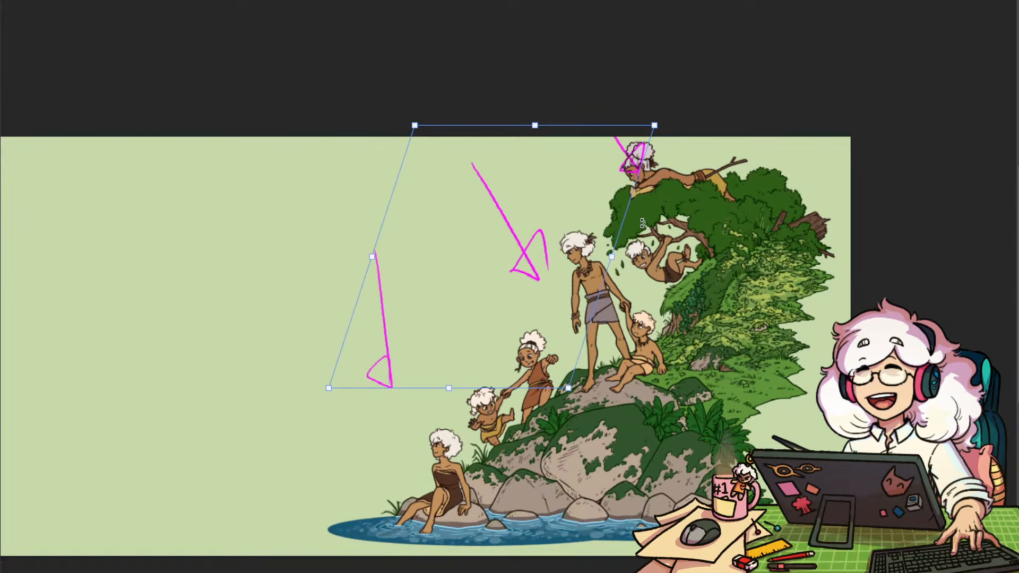
{"action": "left_click_drag", "start_coordinate": [654, 126], "coordinate": [589, 175]}
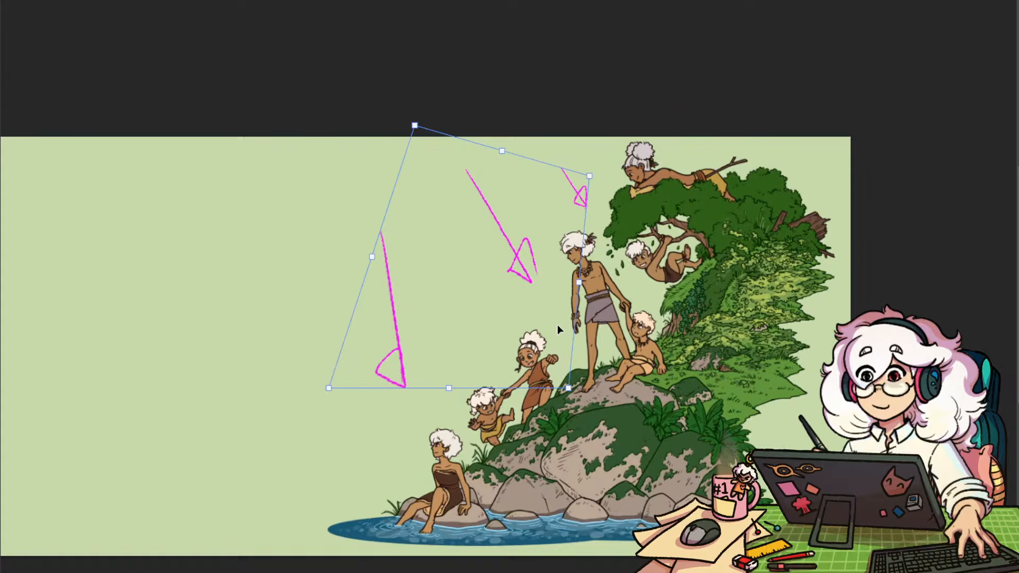
{"action": "left_click_drag", "start_coordinate": [322, 383], "coordinate": [340, 368]}
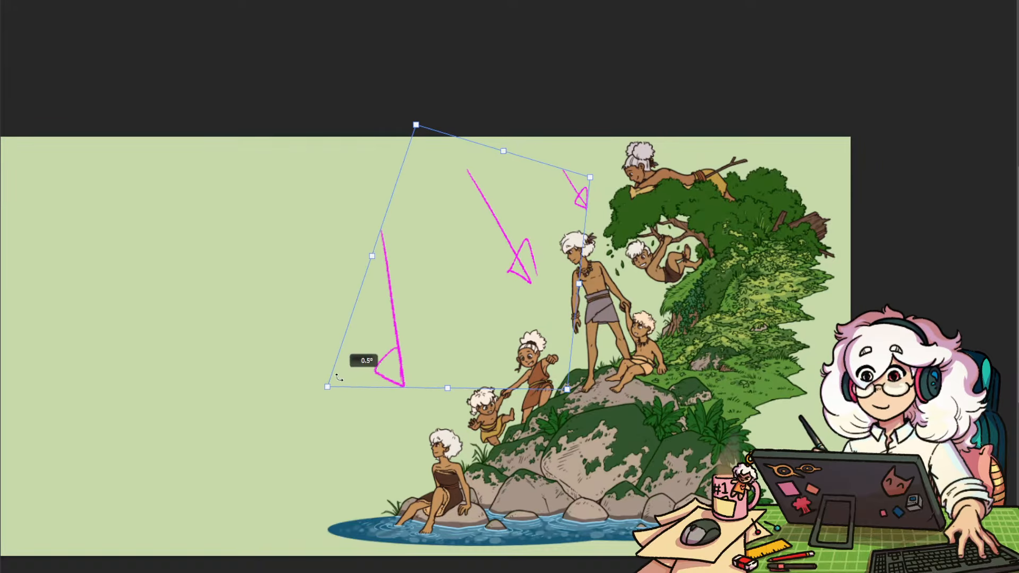
{"action": "left_click_drag", "start_coordinate": [495, 284], "coordinate": [483, 280]}
{"action": "key", "text": "Return"}
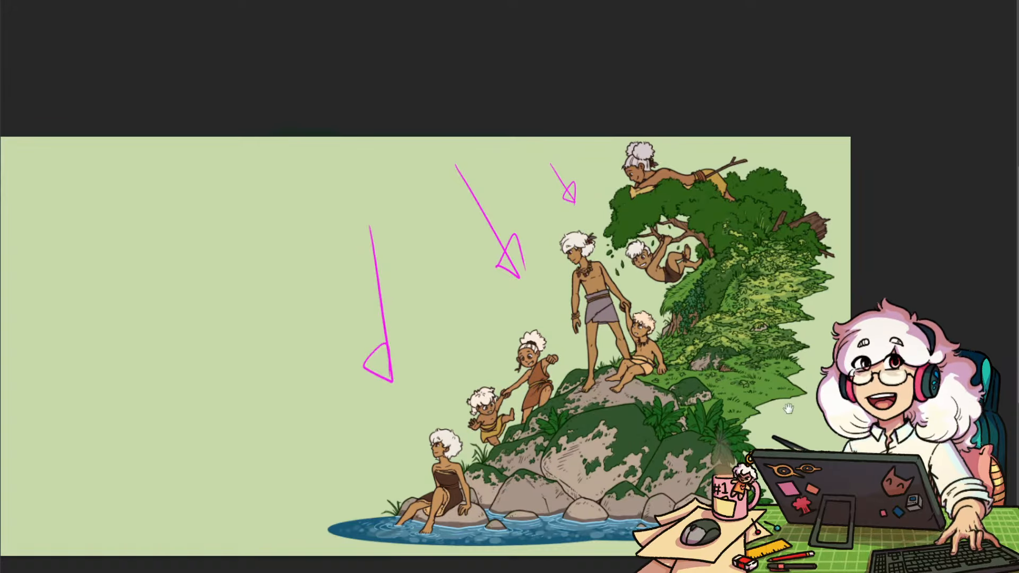
Paint purple shading with the Hard Round Pressure Size brush on the small stone behind the low green shrub
{"action": "left_click_drag", "start_coordinate": [741, 431], "coordinate": [686, 404]}
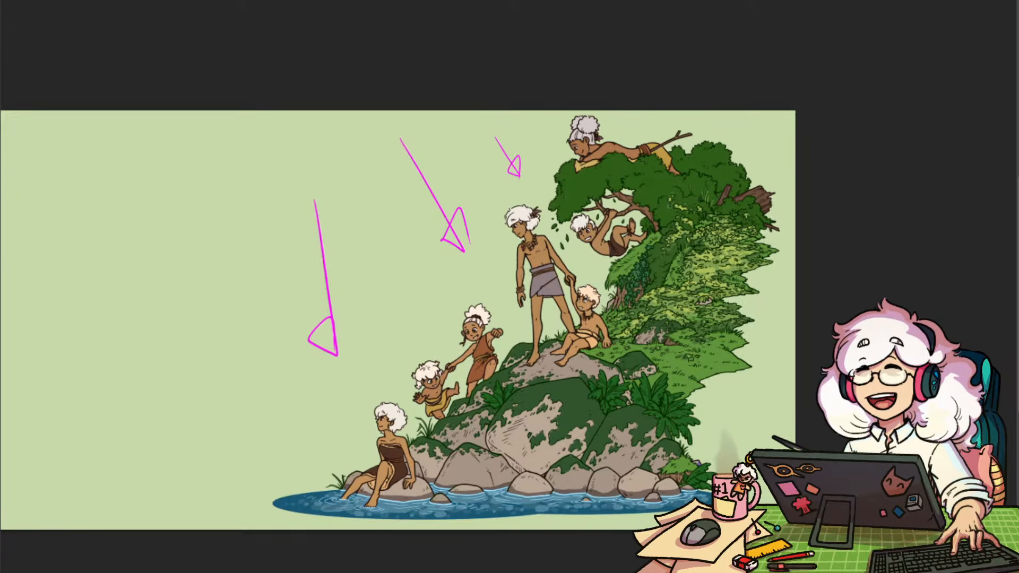
{"action": "left_click_drag", "start_coordinate": [692, 492], "coordinate": [764, 474]}
{"action": "right_click", "coordinate": [730, 394]}
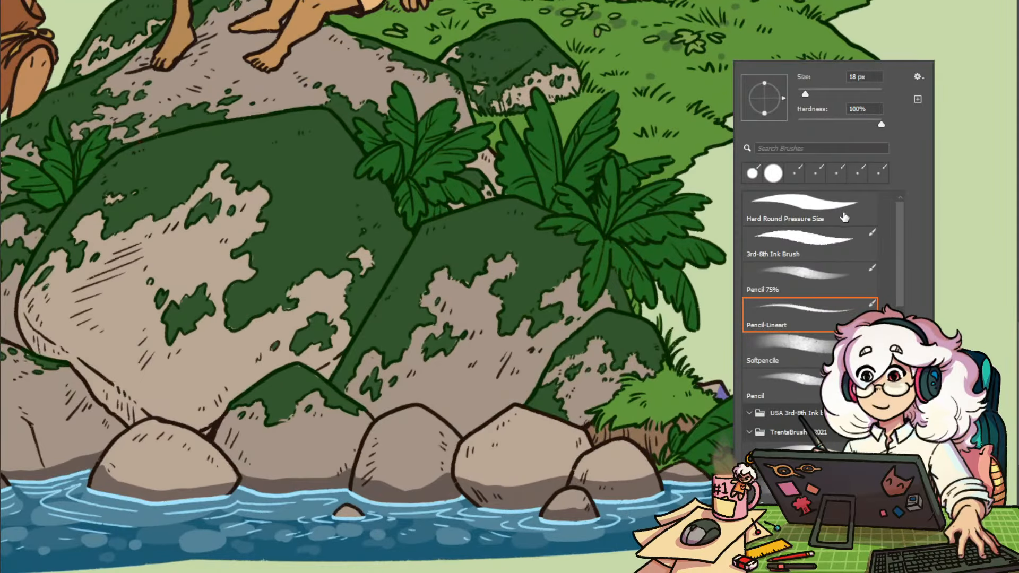
{"action": "mouse_move", "coordinate": [717, 371]}
{"action": "left_mouse_down"}
{"action": "mouse_move", "coordinate": [638, 373]}
{"action": "mouse_move", "coordinate": [734, 379]}
{"action": "left_mouse_up"}
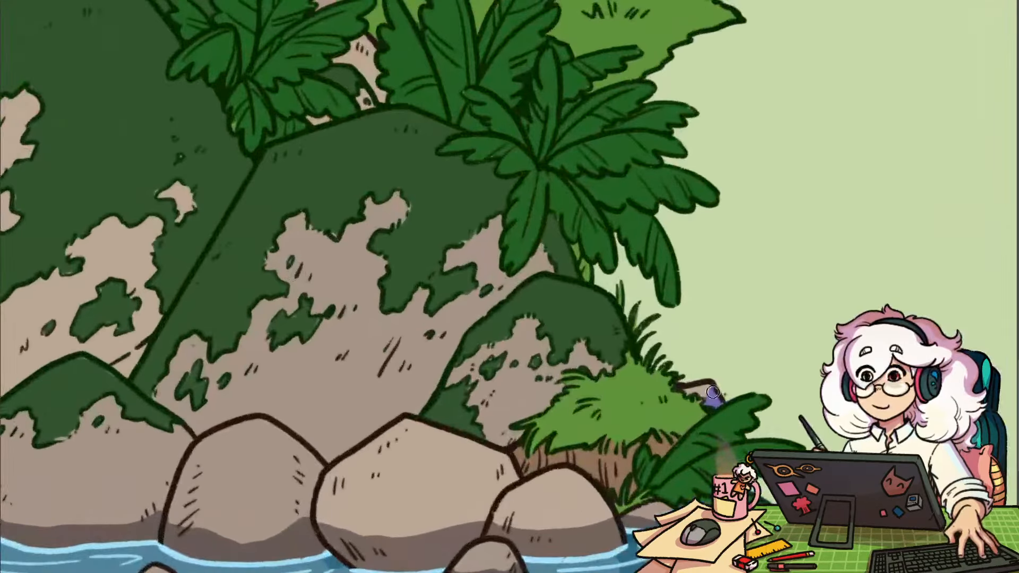
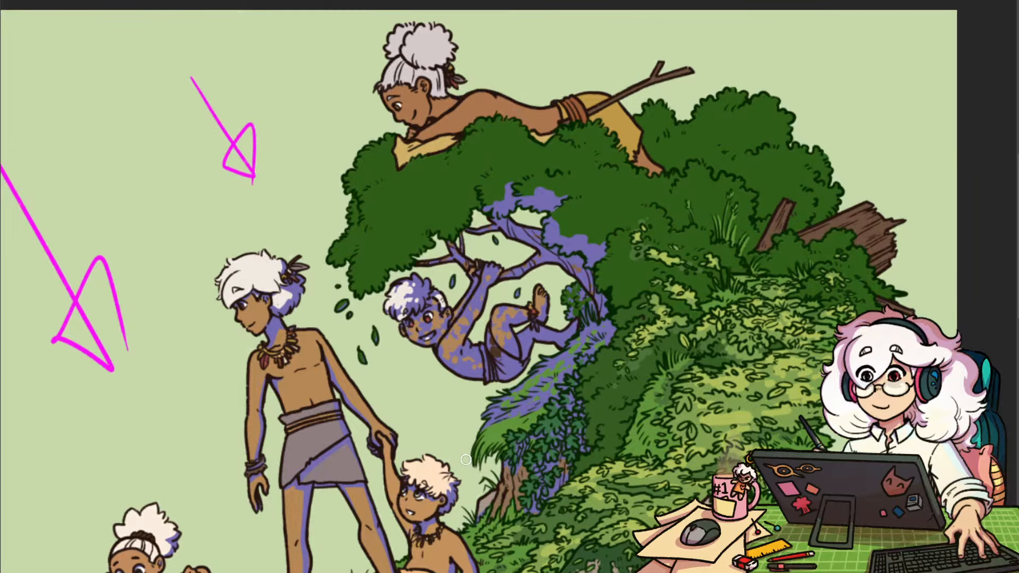
Paint purple shadow on the foliage behind the tall grass tuft beside the upright broken wood
{"action": "mouse_move", "coordinate": [544, 377]}
{"action": "left_mouse_down"}
{"action": "mouse_move", "coordinate": [451, 390]}
{"action": "mouse_move", "coordinate": [577, 370]}
{"action": "mouse_move", "coordinate": [637, 327]}
{"action": "left_mouse_up"}
{"action": "scroll", "coordinate": [554, 393], "scroll_direction": "up", "scroll_amount": 2}
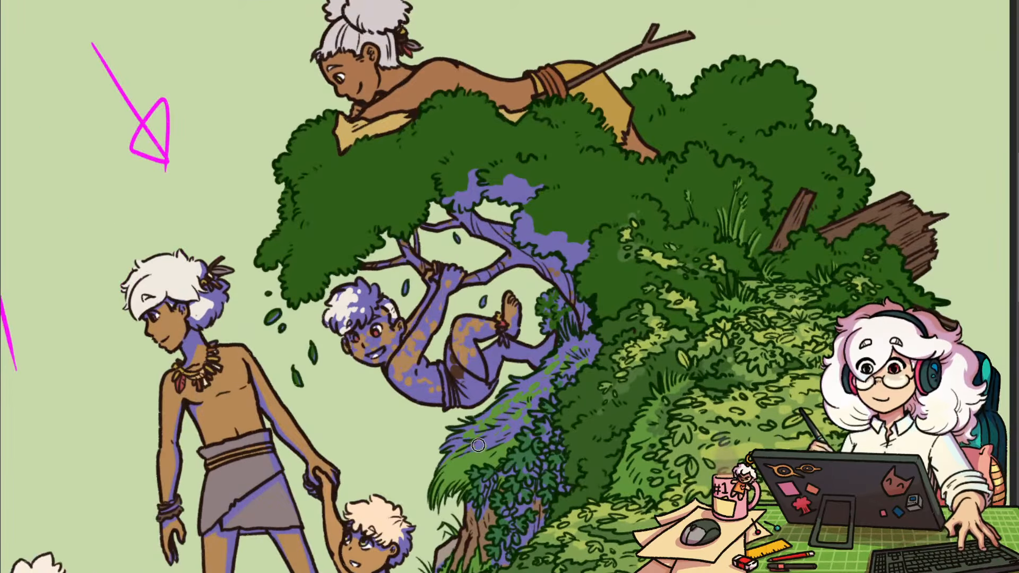
{"action": "mouse_move", "coordinate": [561, 412]}
{"action": "left_mouse_down"}
{"action": "mouse_move", "coordinate": [512, 451]}
{"action": "mouse_move", "coordinate": [578, 409]}
{"action": "left_mouse_up"}
{"action": "scroll", "coordinate": [517, 431], "scroll_direction": "down", "scroll_amount": 3}
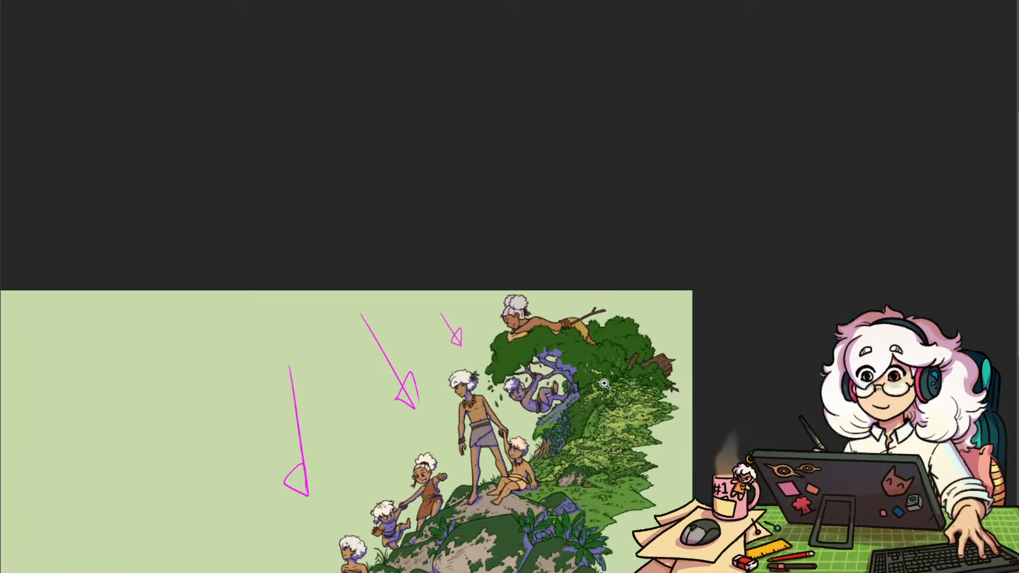
{"action": "scroll", "coordinate": [589, 398], "scroll_direction": "up", "scroll_amount": 3}
{"action": "scroll", "coordinate": [604, 322], "scroll_direction": "up", "scroll_amount": 2}
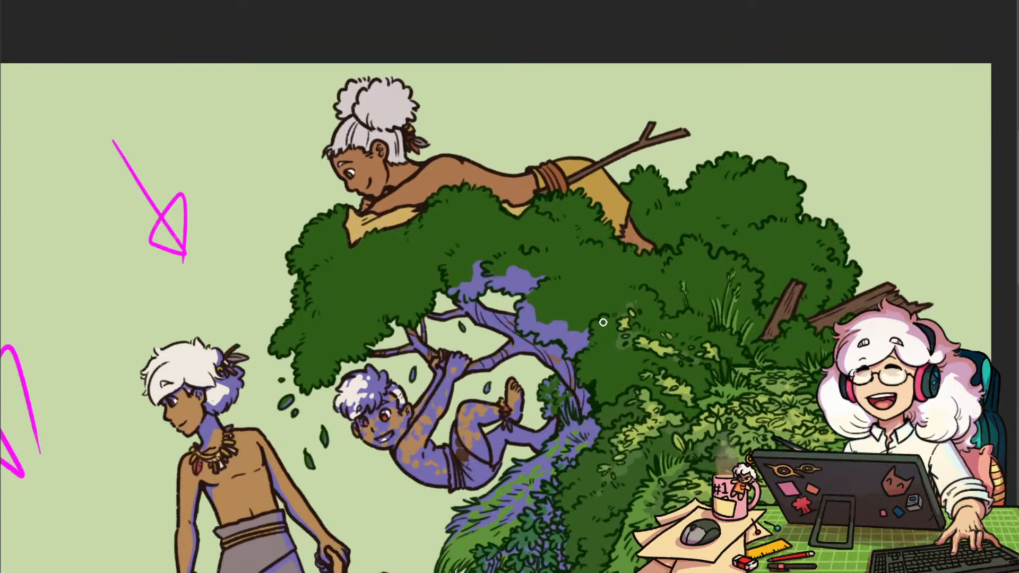
{"action": "left_click_drag", "start_coordinate": [690, 370], "coordinate": [552, 350]}
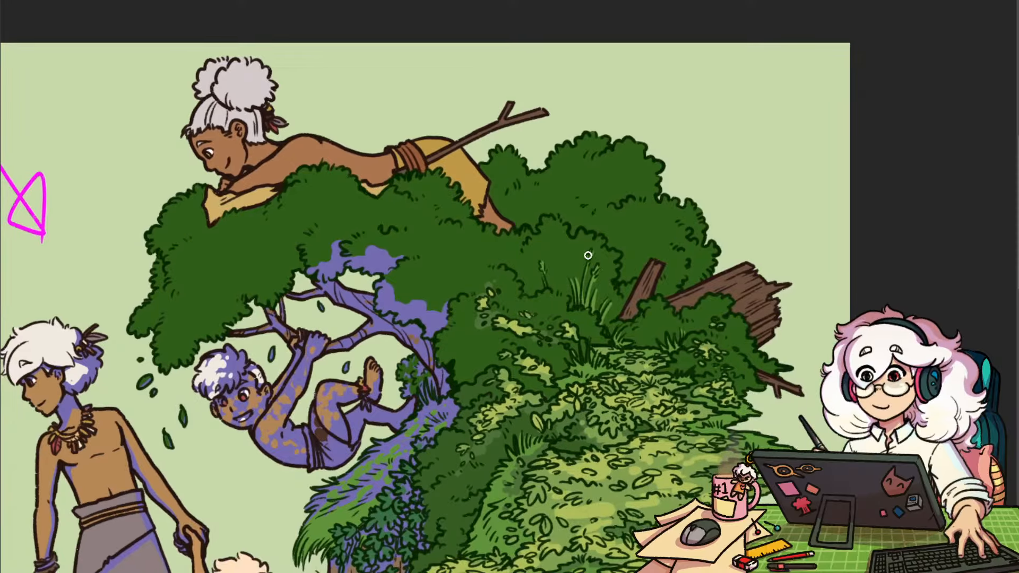
{"action": "mouse_move", "coordinate": [524, 278]}
{"action": "left_mouse_down"}
{"action": "mouse_move", "coordinate": [557, 286]}
{"action": "mouse_move", "coordinate": [487, 298]}
{"action": "mouse_move", "coordinate": [507, 313]}
{"action": "left_mouse_up"}
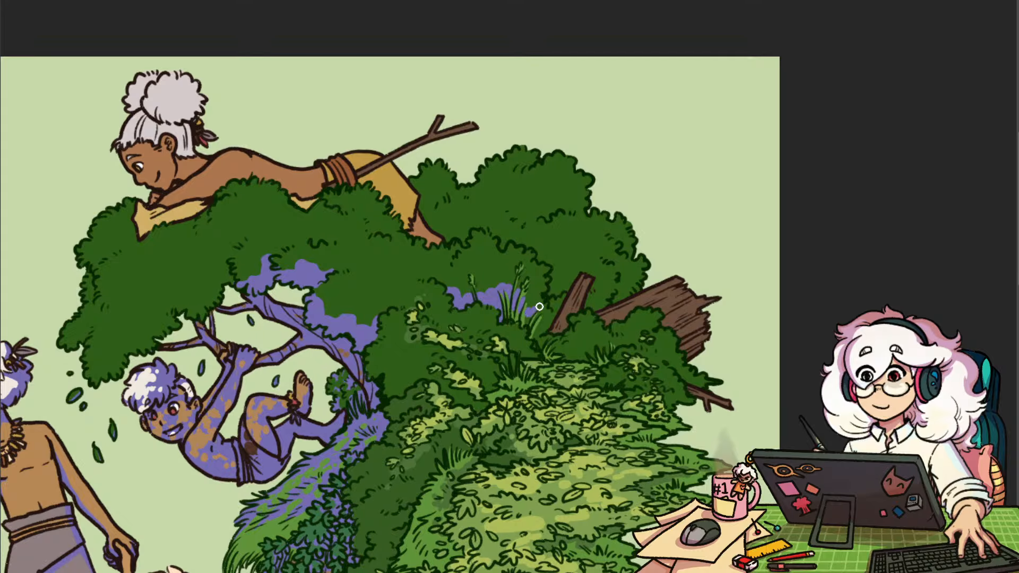
Fill the low bush in front of the broken log with purple, and clear the shadow from its light-facing side
{"action": "left_click", "coordinate": [554, 330]}
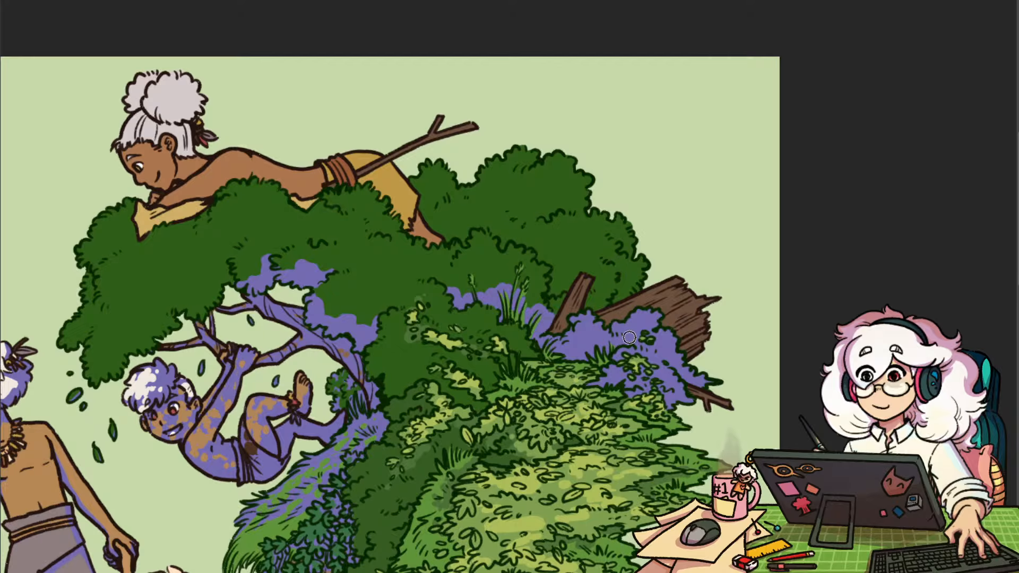
{"action": "left_click_drag", "start_coordinate": [586, 316], "coordinate": [576, 350]}
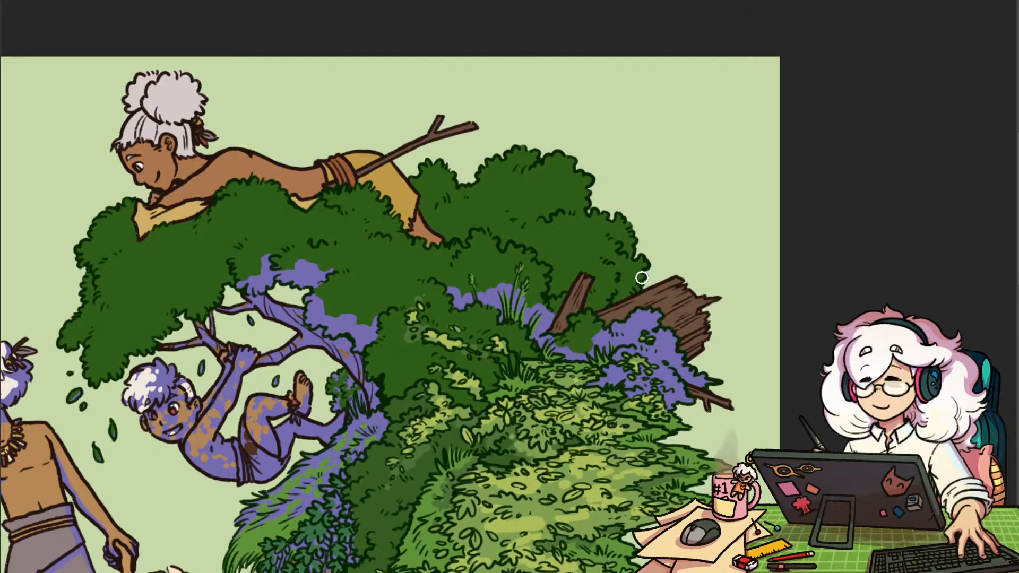
{"action": "mouse_move", "coordinate": [620, 325]}
{"action": "left_mouse_down"}
{"action": "mouse_move", "coordinate": [642, 312]}
{"action": "mouse_move", "coordinate": [603, 341]}
{"action": "left_mouse_up"}
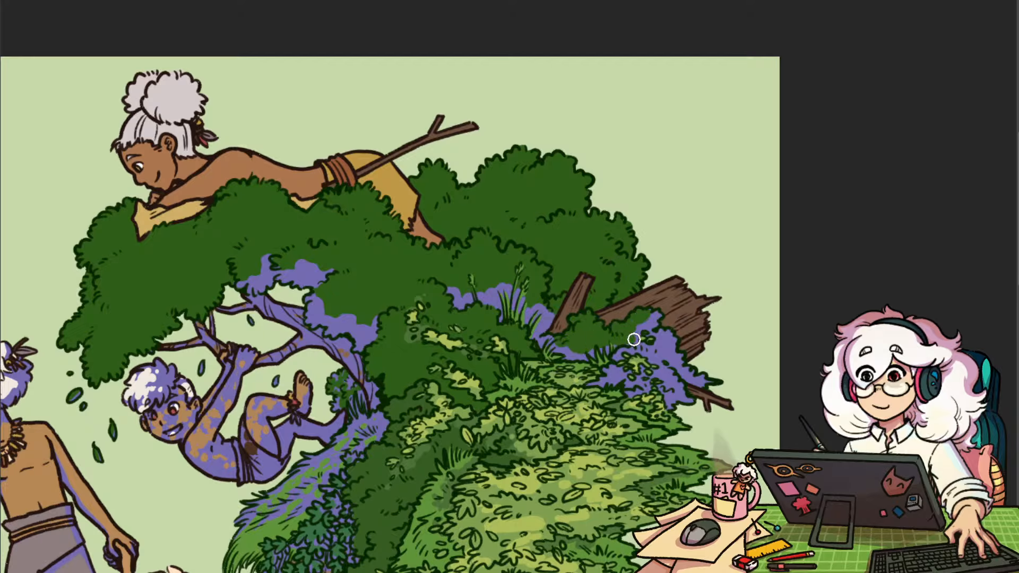
{"action": "mouse_move", "coordinate": [652, 313]}
{"action": "left_mouse_down"}
{"action": "mouse_move", "coordinate": [621, 356]}
{"action": "mouse_move", "coordinate": [649, 350]}
{"action": "mouse_move", "coordinate": [599, 375]}
{"action": "mouse_move", "coordinate": [628, 364]}
{"action": "mouse_move", "coordinate": [643, 370]}
{"action": "mouse_move", "coordinate": [626, 388]}
{"action": "mouse_move", "coordinate": [599, 385]}
{"action": "mouse_move", "coordinate": [651, 370]}
{"action": "mouse_move", "coordinate": [633, 398]}
{"action": "left_mouse_up"}
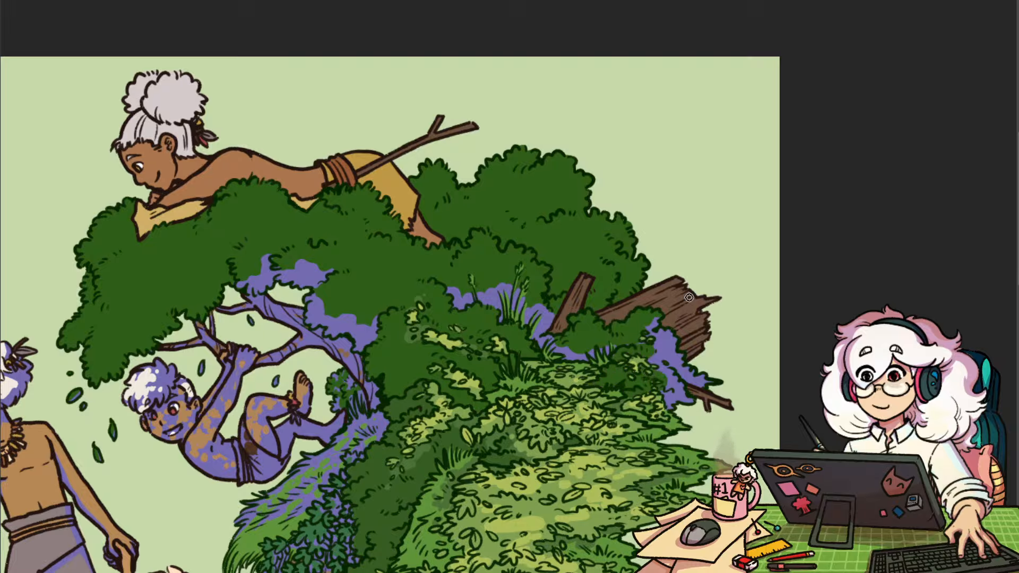
Paint purple shading on the log's splintered end and the upright wood, and along the far side of the large bush behind them
{"action": "mouse_move", "coordinate": [689, 298]}
{"action": "left_mouse_down"}
{"action": "mouse_move", "coordinate": [666, 336]}
{"action": "mouse_move", "coordinate": [718, 330]}
{"action": "mouse_move", "coordinate": [680, 362]}
{"action": "mouse_move", "coordinate": [723, 305]}
{"action": "left_mouse_up"}
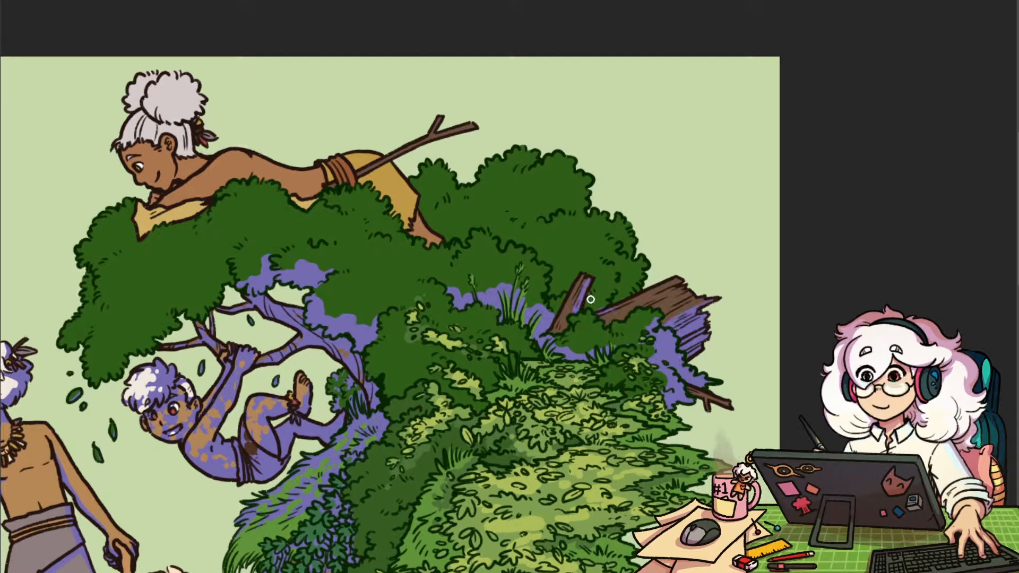
{"action": "mouse_move", "coordinate": [610, 280]}
{"action": "left_mouse_down"}
{"action": "mouse_move", "coordinate": [617, 257]}
{"action": "mouse_move", "coordinate": [603, 216]}
{"action": "mouse_move", "coordinate": [634, 240]}
{"action": "left_mouse_up"}
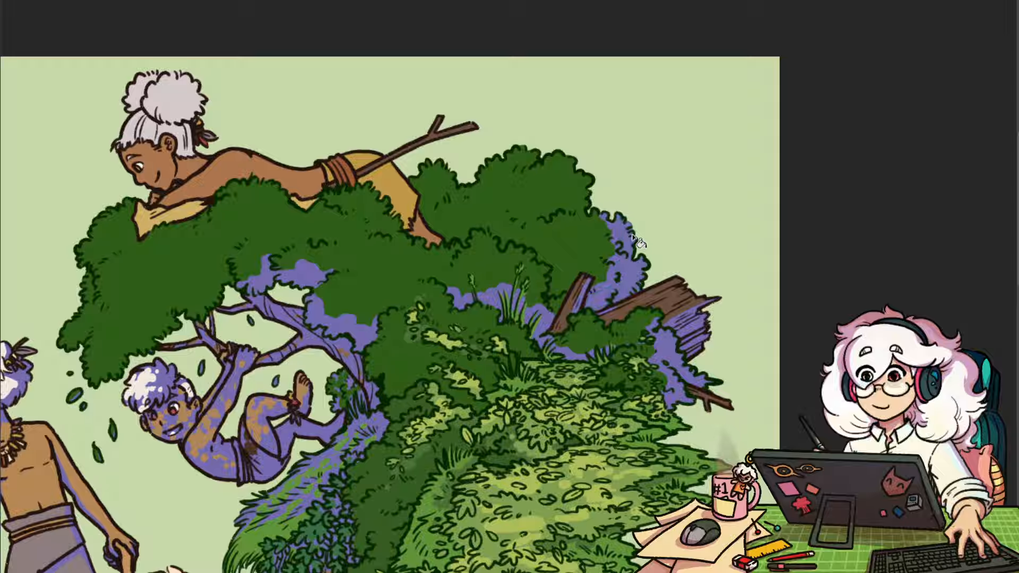
{"action": "mouse_move", "coordinate": [555, 271]}
{"action": "left_mouse_down"}
{"action": "mouse_move", "coordinate": [590, 249]}
{"action": "mouse_move", "coordinate": [562, 166]}
{"action": "mouse_move", "coordinate": [594, 211]}
{"action": "left_mouse_up"}
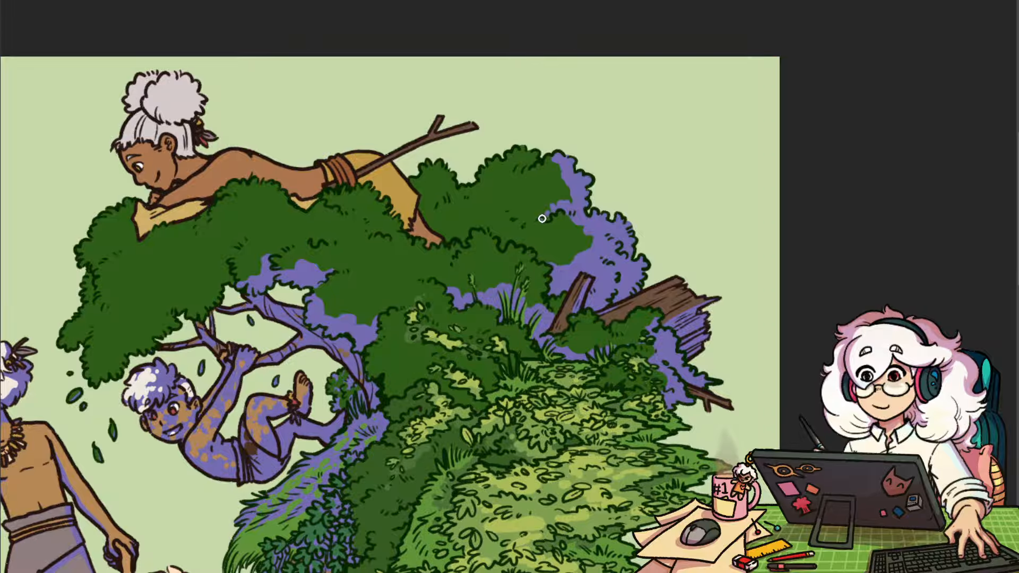
{"action": "left_click_drag", "start_coordinate": [589, 244], "coordinate": [510, 325]}
{"action": "left_click_drag", "start_coordinate": [590, 222], "coordinate": [606, 251]}
{"action": "left_click", "coordinate": [583, 192]}
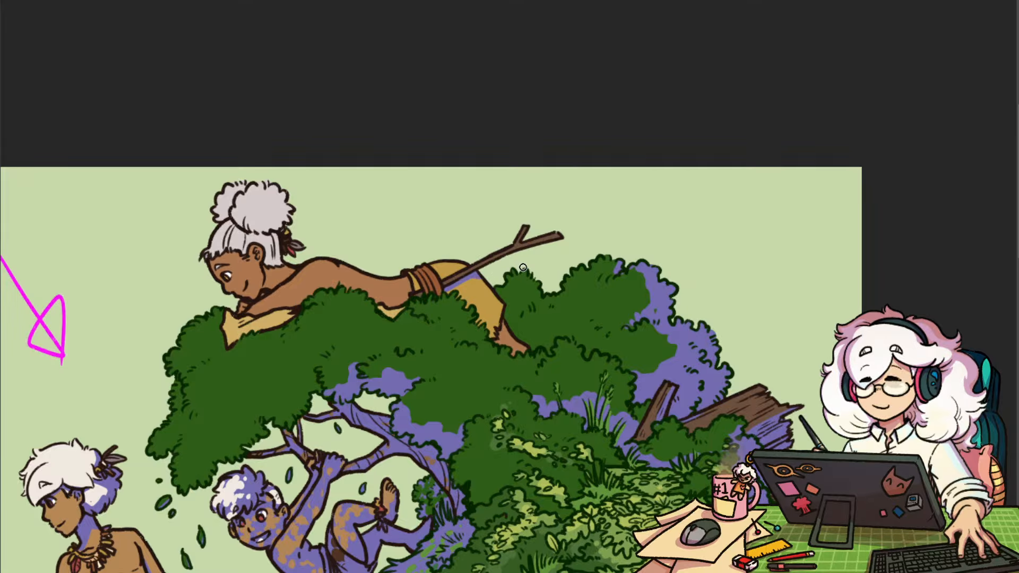
Preview the purple shading in Multiply blend mode over the whole illustration, and return it to Normal
{"action": "left_click_drag", "start_coordinate": [536, 308], "coordinate": [758, 175]}
{"action": "left_click_drag", "start_coordinate": [662, 384], "coordinate": [573, 371]}
{"action": "left_click_drag", "start_coordinate": [603, 414], "coordinate": [516, 391]}
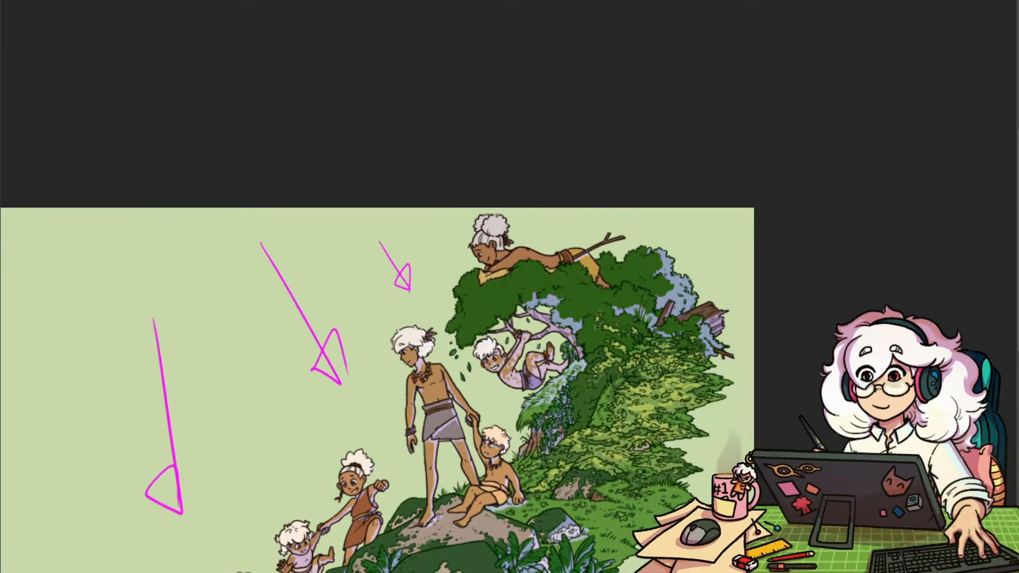
{"action": "key", "text": "shift+alt+m"}
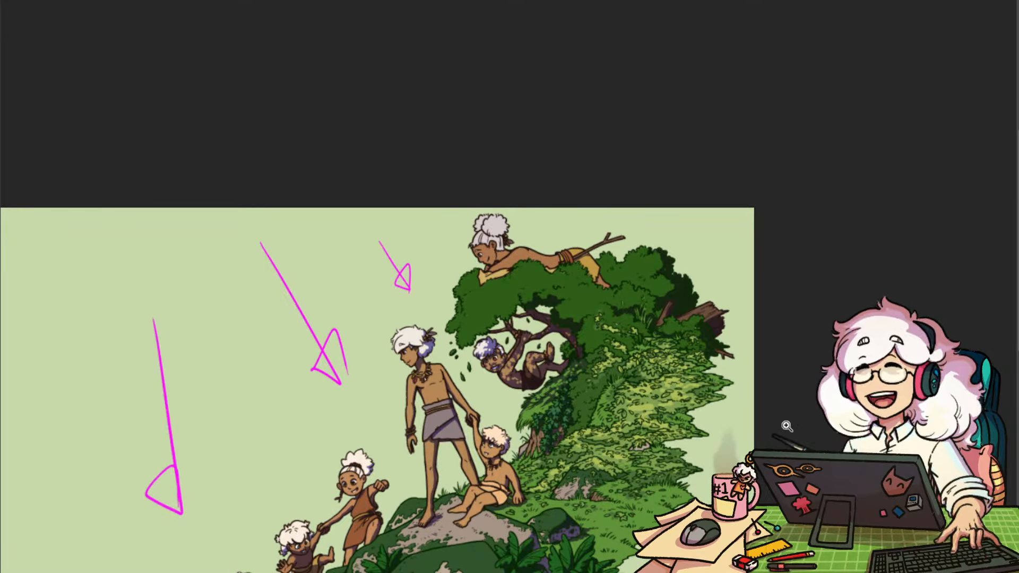
{"action": "left_click_drag", "start_coordinate": [688, 457], "coordinate": [729, 431]}
{"action": "key", "text": "shift+alt+n"}
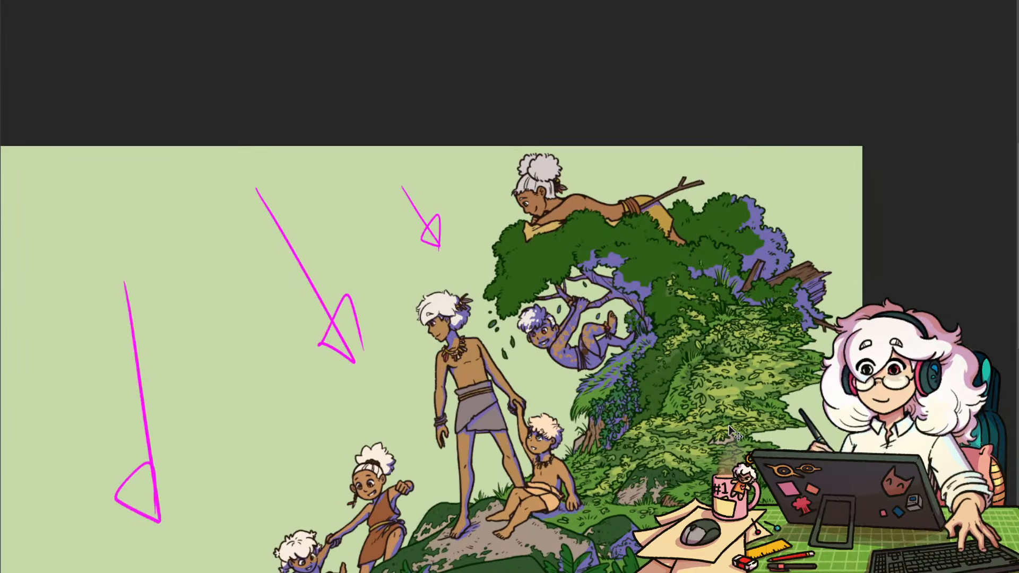
Paint purple shadow over the bare lower leg of the figure lying on the treetop
{"action": "scroll", "coordinate": [616, 342], "scroll_direction": "up", "scroll_amount": 2}
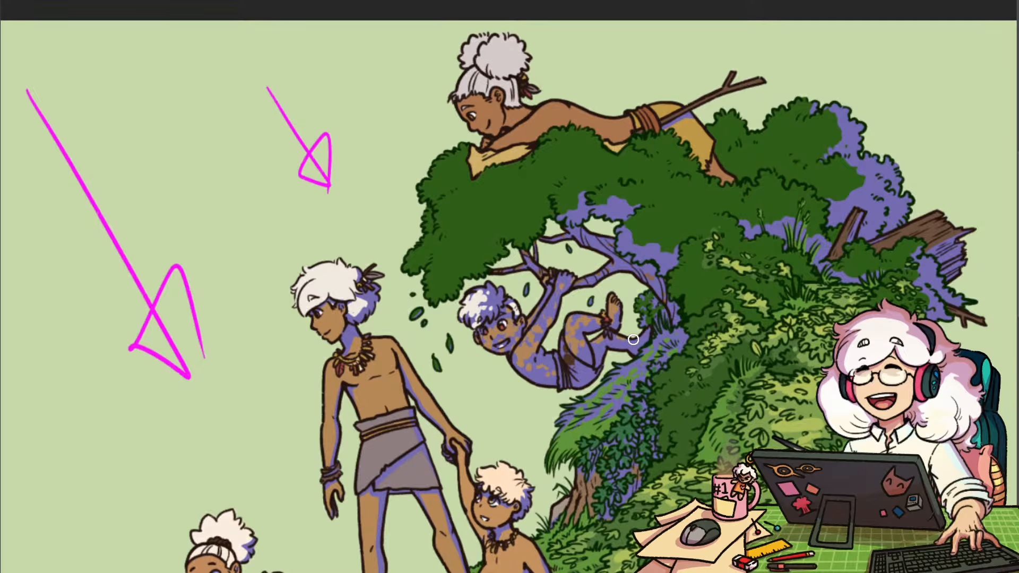
{"action": "scroll", "coordinate": [633, 361], "scroll_direction": "down", "scroll_amount": 2}
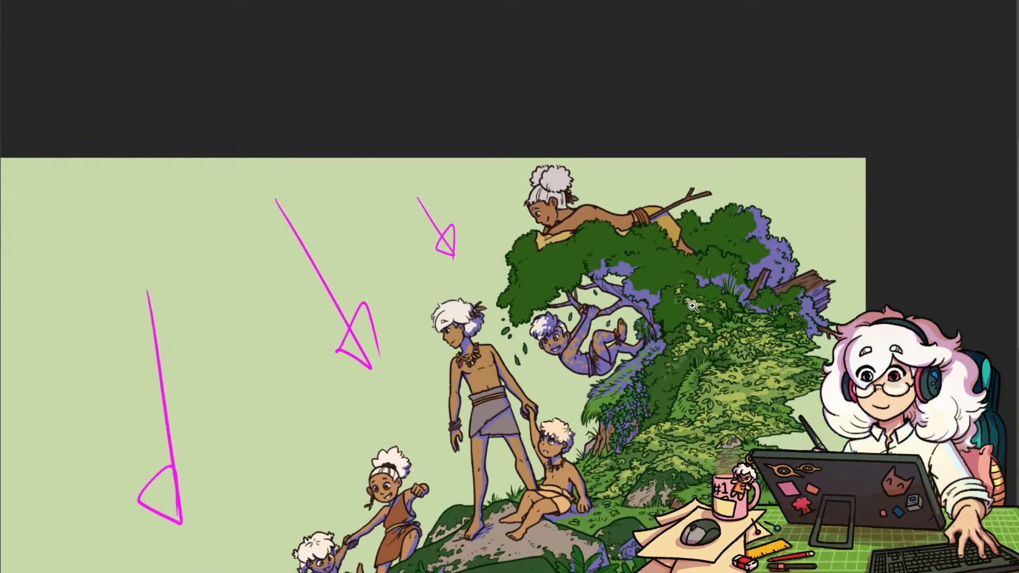
{"action": "scroll", "coordinate": [584, 313], "scroll_direction": "up", "scroll_amount": 1}
{"action": "scroll", "coordinate": [581, 320], "scroll_direction": "up", "scroll_amount": 1}
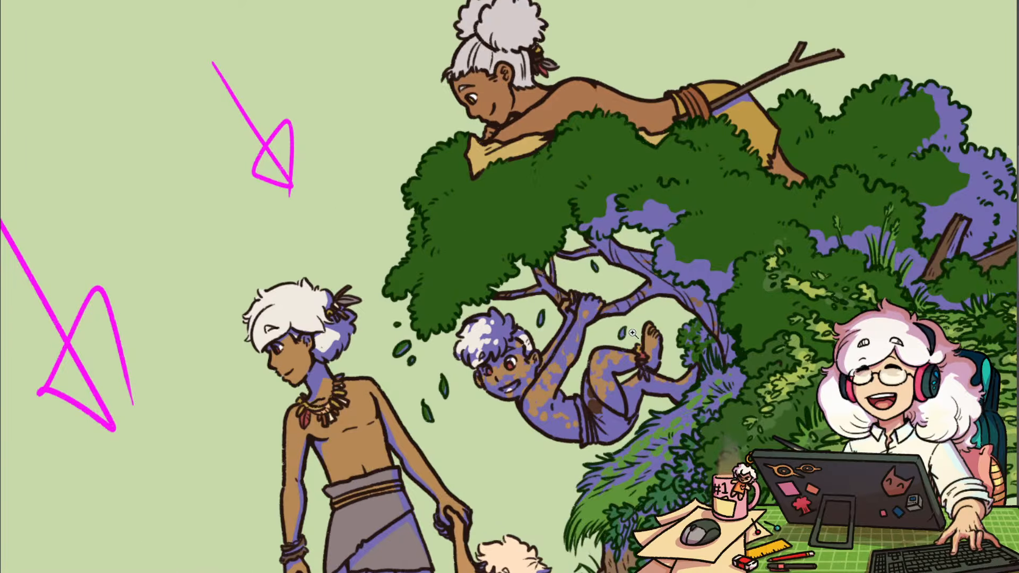
{"action": "left_click_drag", "start_coordinate": [633, 334], "coordinate": [597, 335]}
{"action": "left_click_drag", "start_coordinate": [900, 267], "coordinate": [732, 395]}
{"action": "left_click", "coordinate": [785, 343]}
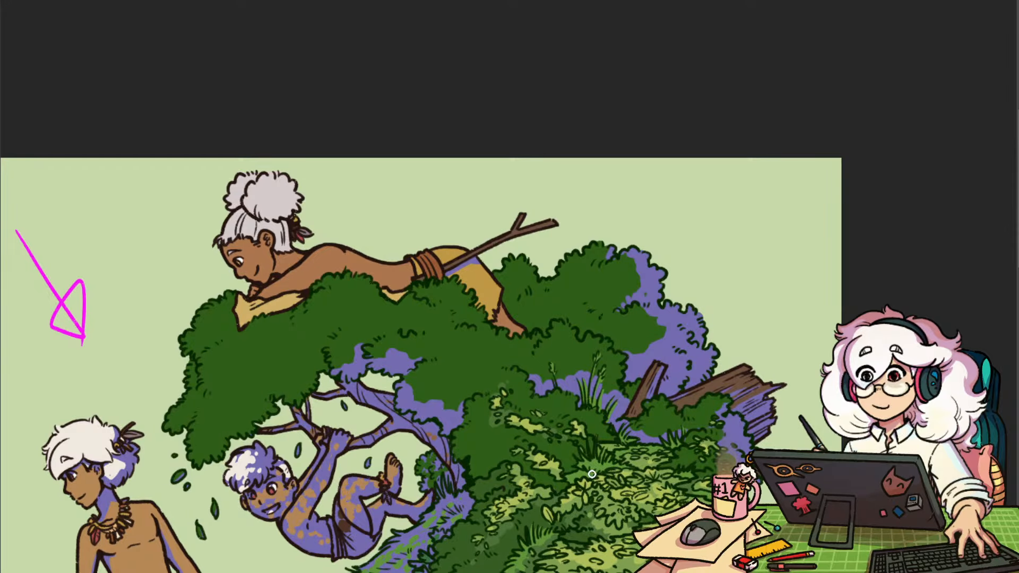
{"action": "left_click_drag", "start_coordinate": [721, 389], "coordinate": [825, 400]}
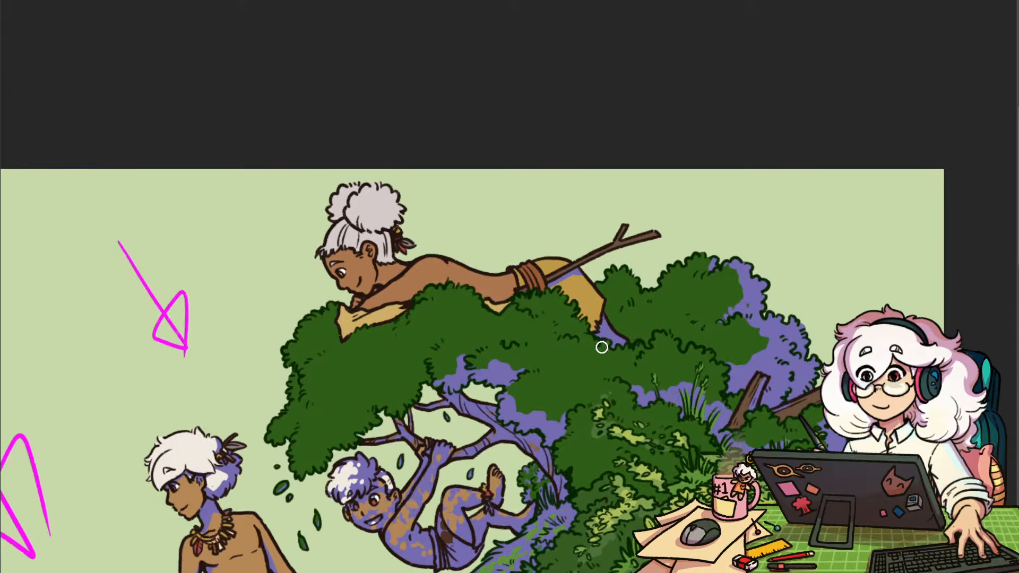
Shade most of the reclining figure's yellow skirt purple, leaving a small lit patch, and cast a shadow onto the bush behind the leg
{"action": "left_click_drag", "start_coordinate": [665, 301], "coordinate": [651, 346]}
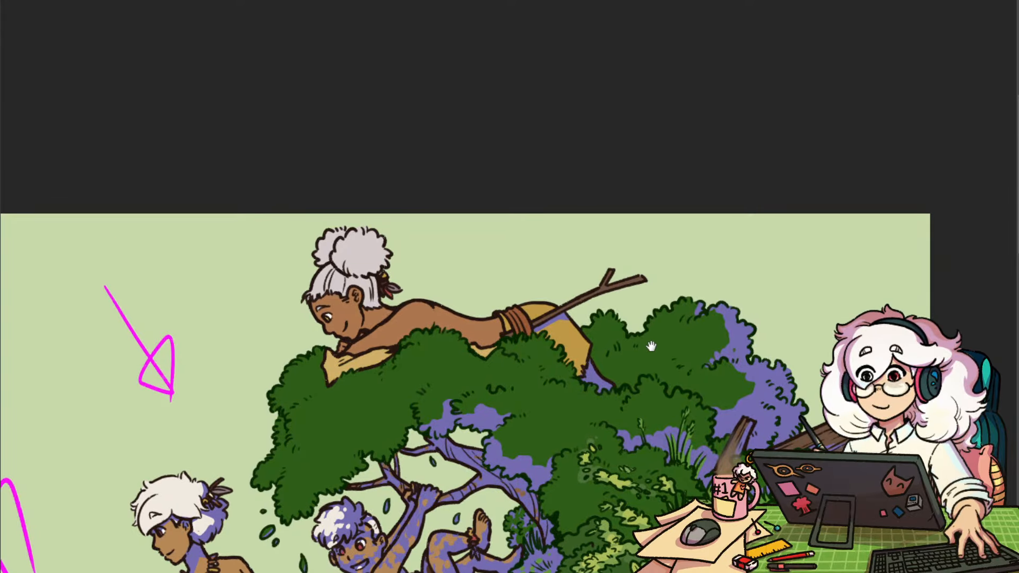
{"action": "left_click_drag", "start_coordinate": [615, 385], "coordinate": [616, 353]}
{"action": "scroll", "coordinate": [620, 355], "scroll_direction": "down", "scroll_amount": 3}
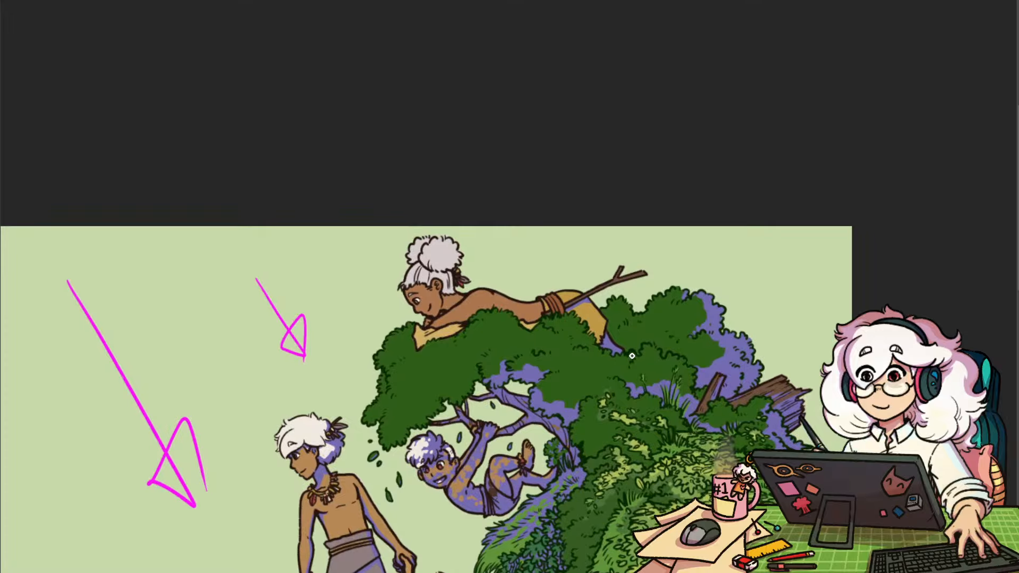
{"action": "scroll", "coordinate": [636, 332], "scroll_direction": "up", "scroll_amount": 2}
{"action": "scroll", "coordinate": [688, 387], "scroll_direction": "down", "scroll_amount": 1}
{"action": "scroll", "coordinate": [644, 303], "scroll_direction": "up", "scroll_amount": 2}
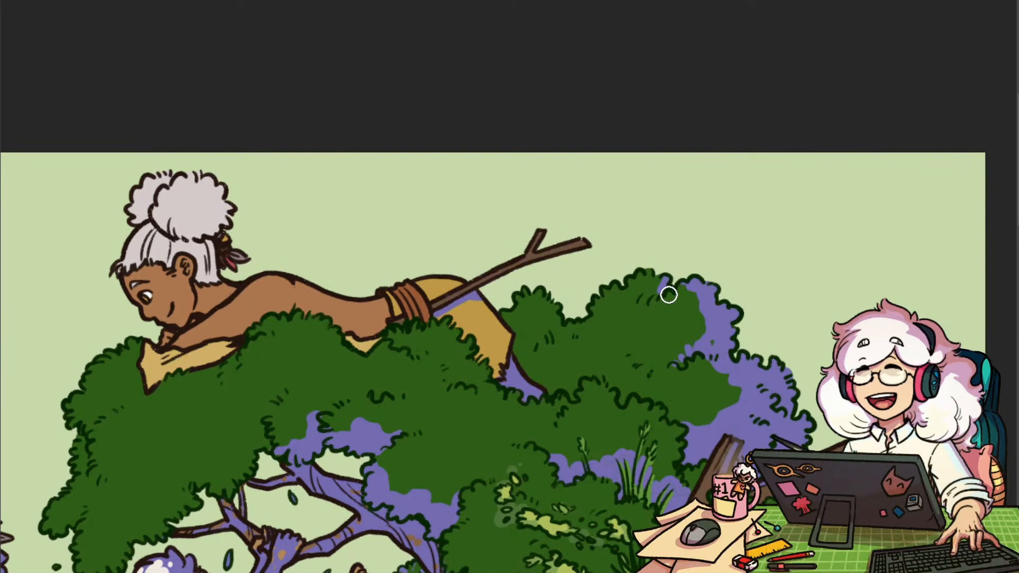
{"action": "scroll", "coordinate": [663, 257], "scroll_direction": "down", "scroll_amount": 3}
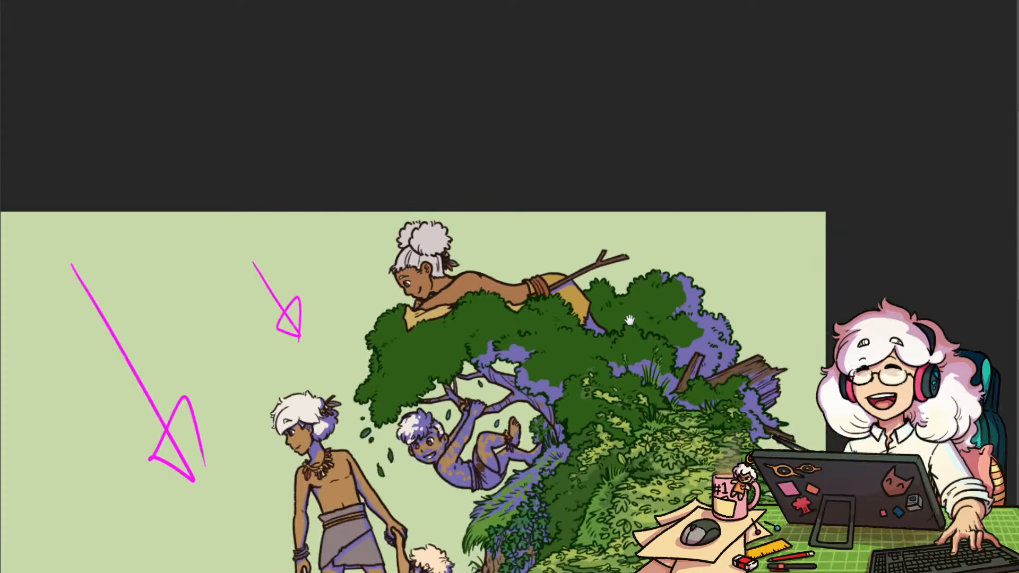
{"action": "scroll", "coordinate": [626, 244], "scroll_direction": "up", "scroll_amount": 1}
{"action": "scroll", "coordinate": [598, 234], "scroll_direction": "down", "scroll_amount": 3}
{"action": "scroll", "coordinate": [597, 233], "scroll_direction": "up", "scroll_amount": 4}
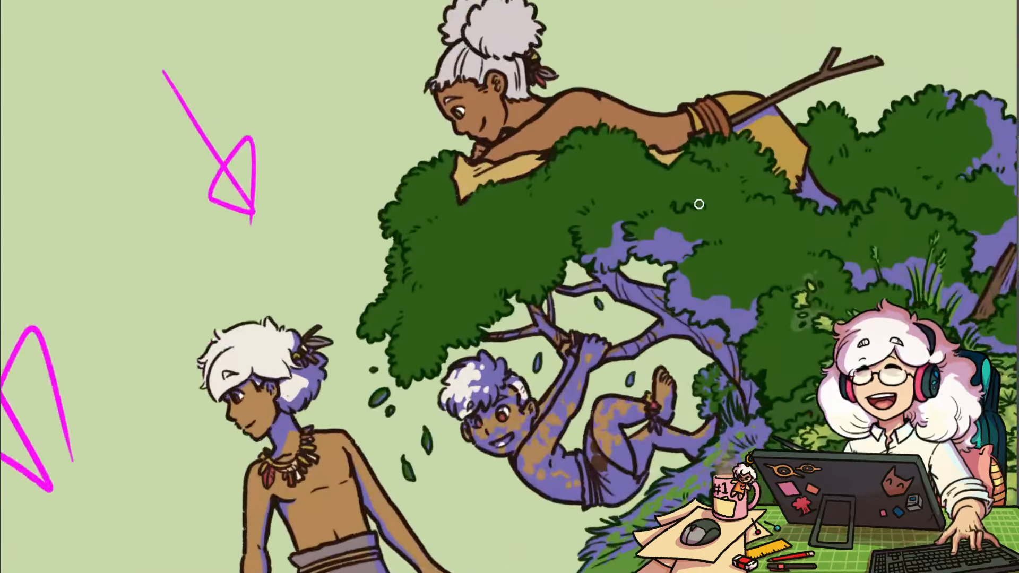
{"action": "scroll", "coordinate": [701, 200], "scroll_direction": "down", "scroll_amount": 1}
{"action": "left_click_drag", "start_coordinate": [701, 285], "coordinate": [737, 328]}
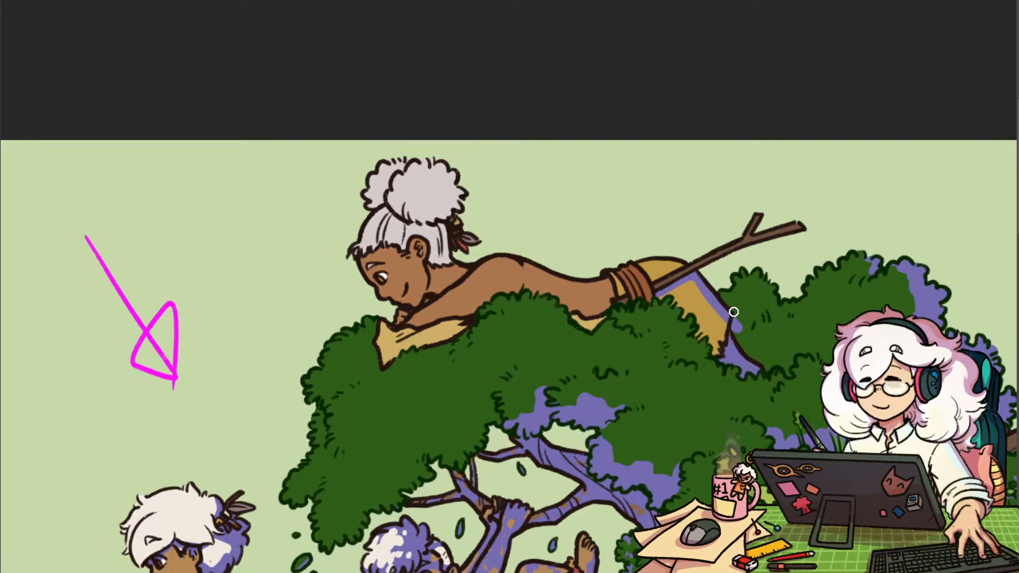
{"action": "mouse_move", "coordinate": [691, 282]}
{"action": "left_mouse_down"}
{"action": "mouse_move", "coordinate": [717, 286]}
{"action": "mouse_move", "coordinate": [715, 317]}
{"action": "mouse_move", "coordinate": [615, 317]}
{"action": "left_mouse_up"}
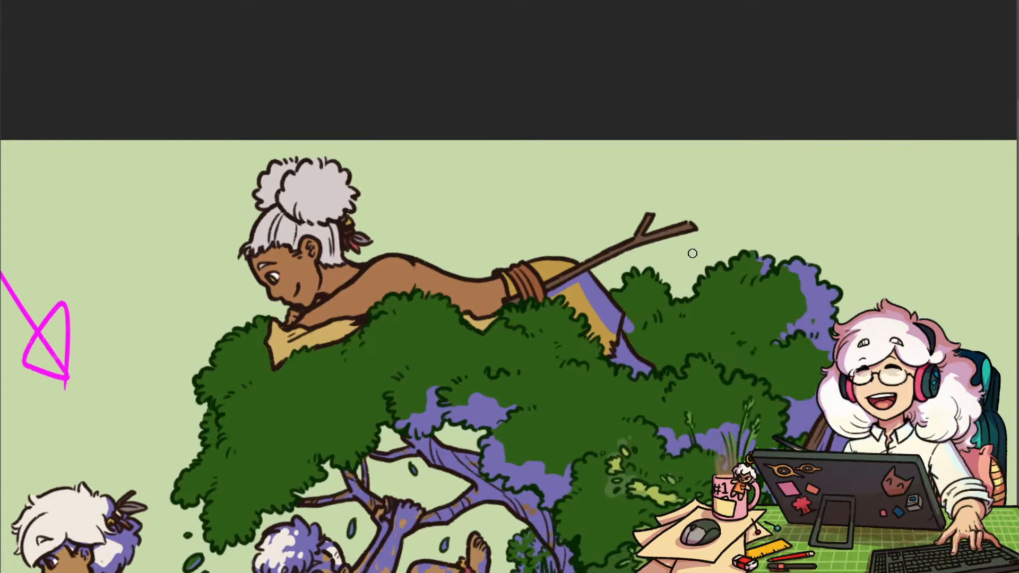
{"action": "left_click_drag", "start_coordinate": [560, 293], "coordinate": [572, 301]}
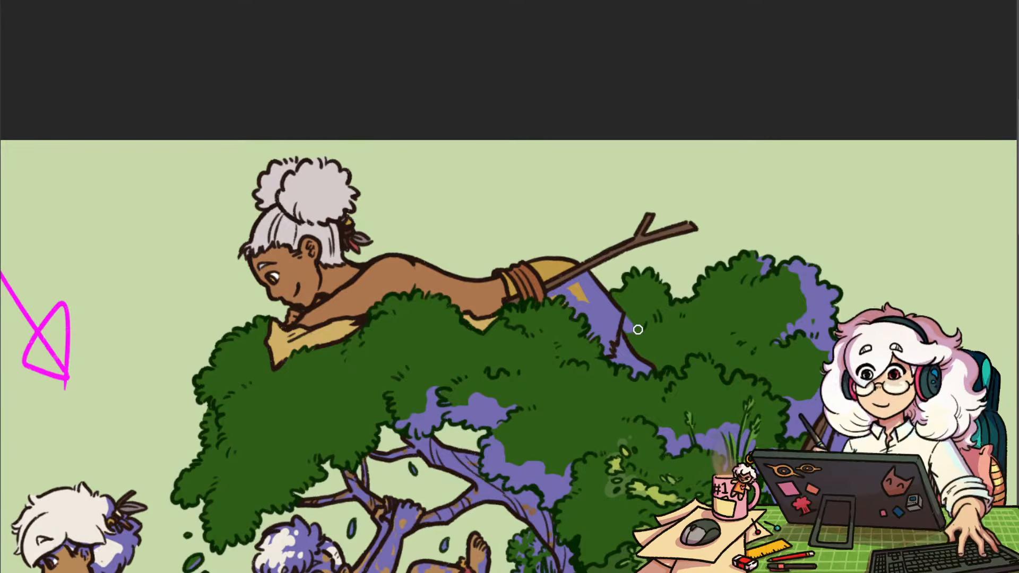
{"action": "mouse_move", "coordinate": [626, 322]}
{"action": "left_mouse_down"}
{"action": "mouse_move", "coordinate": [674, 331]}
{"action": "mouse_move", "coordinate": [679, 352]}
{"action": "left_mouse_up"}
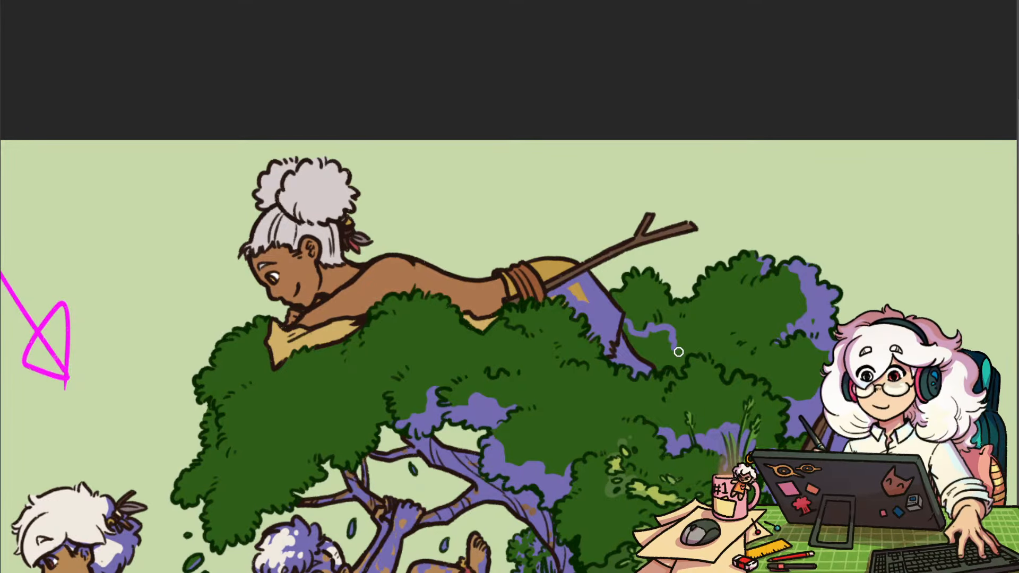
{"action": "left_click", "coordinate": [671, 356]}
Paint purple shadows on the reclining figure's neck, the underside of the arm and waist, and the lower part of the stick
{"action": "left_click_drag", "start_coordinate": [552, 350], "coordinate": [662, 361]}
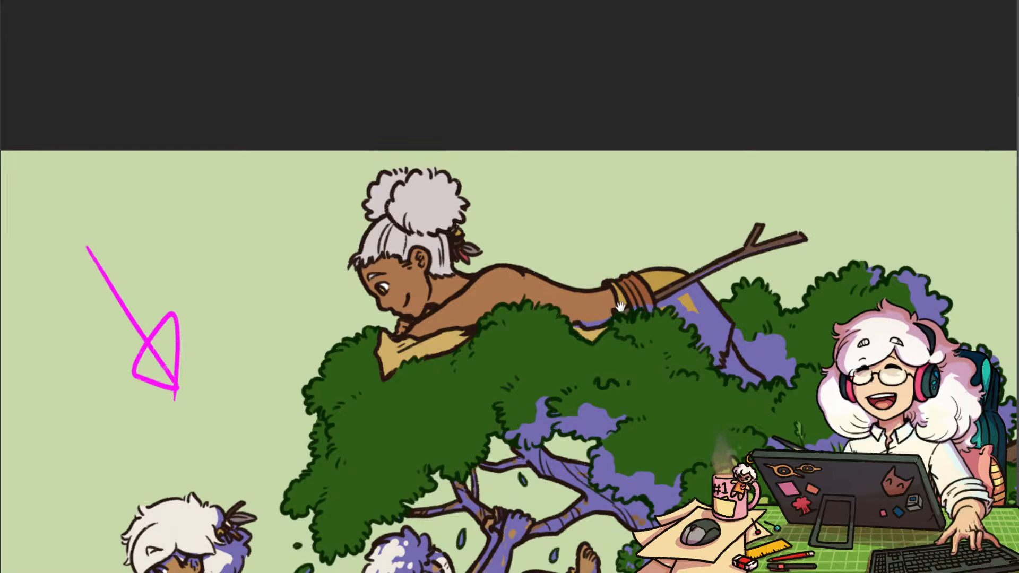
{"action": "mouse_move", "coordinate": [619, 306]}
{"action": "left_mouse_down"}
{"action": "mouse_move", "coordinate": [572, 321]}
{"action": "mouse_move", "coordinate": [667, 334]}
{"action": "left_mouse_up"}
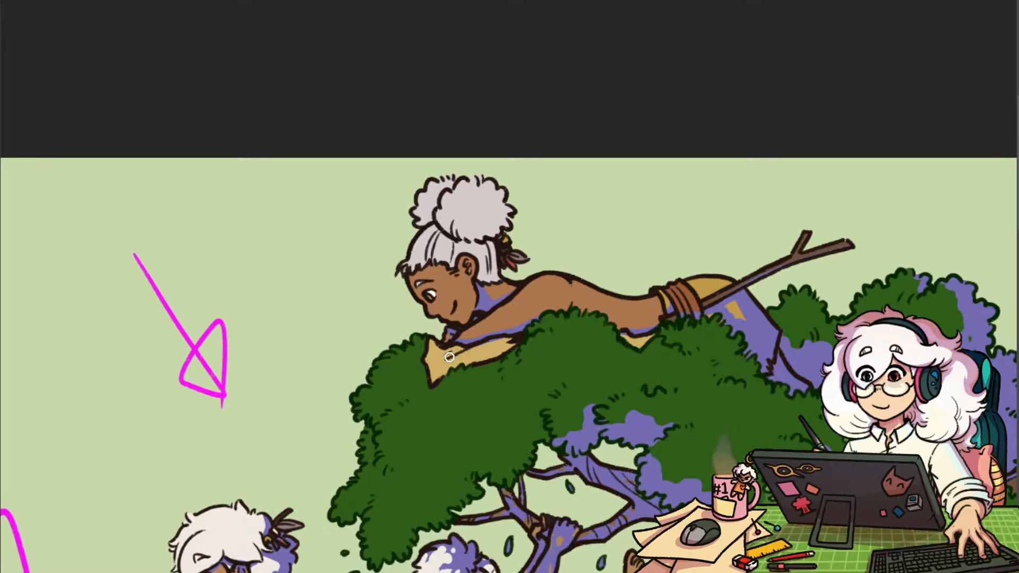
{"action": "left_click_drag", "start_coordinate": [483, 343], "coordinate": [600, 204]}
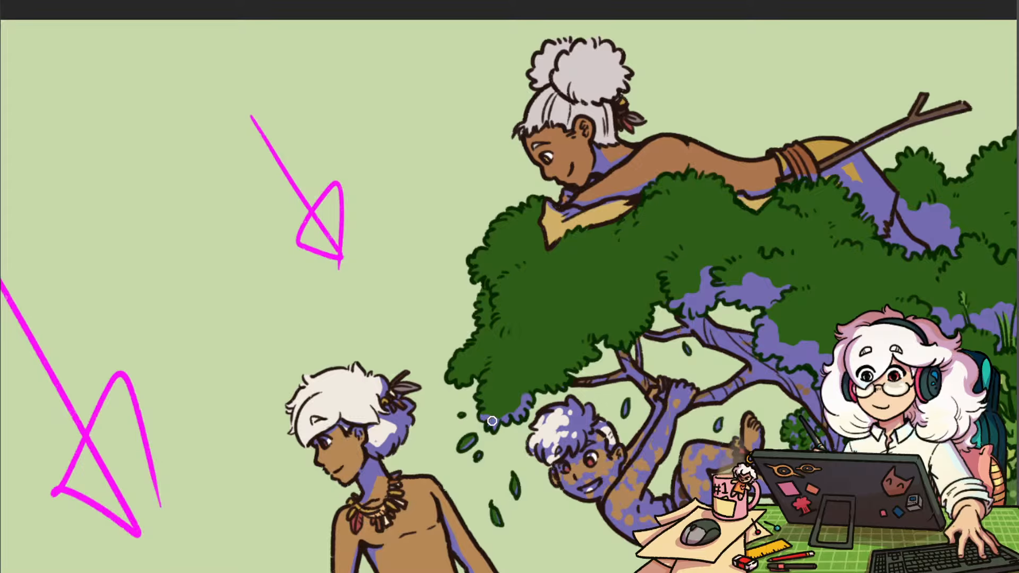
Outline and fill a purple shadow along the underside of the tree canopy, and add small leaf-shaped marks above its edge
{"action": "mouse_move", "coordinate": [524, 385]}
{"action": "left_mouse_down"}
{"action": "mouse_move", "coordinate": [565, 359]}
{"action": "mouse_move", "coordinate": [593, 320]}
{"action": "mouse_move", "coordinate": [614, 329]}
{"action": "mouse_move", "coordinate": [664, 288]}
{"action": "left_mouse_up"}
{"action": "key", "text": "g"}
{"action": "left_click", "coordinate": [591, 344]}
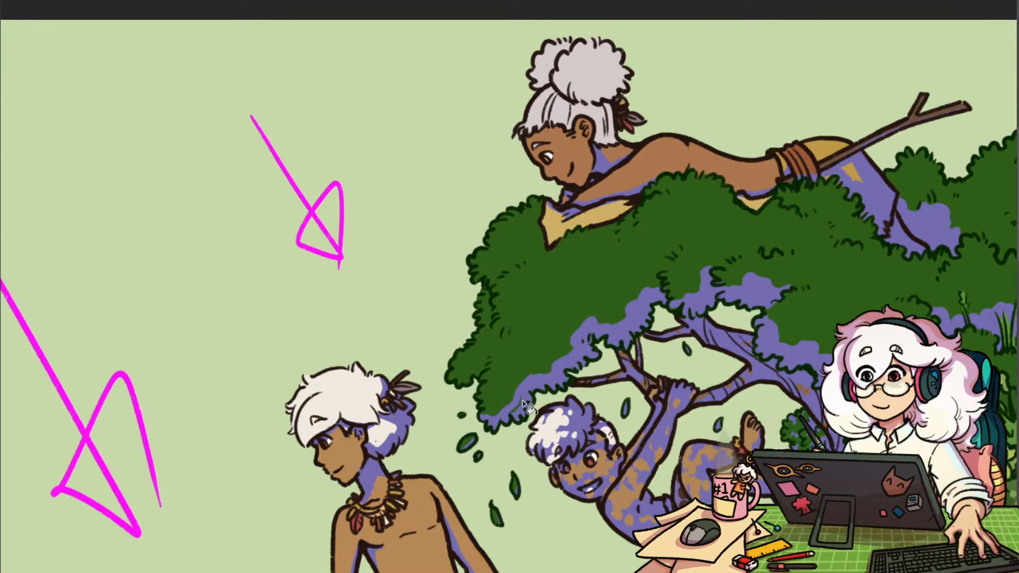
{"action": "key", "text": "b"}
{"action": "scroll", "coordinate": [610, 384], "scroll_direction": "down", "scroll_amount": 5}
{"action": "scroll", "coordinate": [658, 364], "scroll_direction": "up", "scroll_amount": 5}
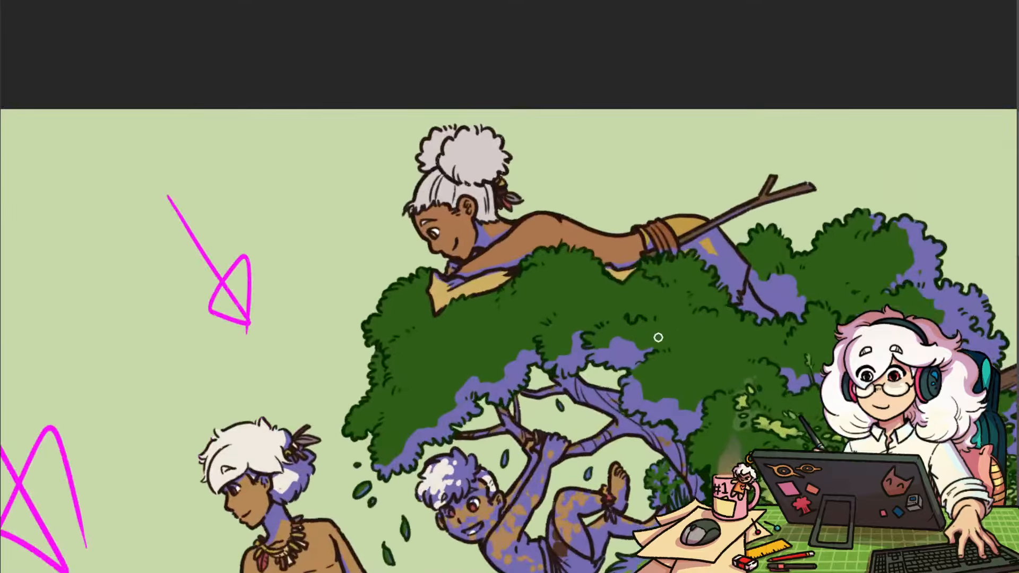
{"action": "scroll", "coordinate": [606, 335], "scroll_direction": "down", "scroll_amount": 5}
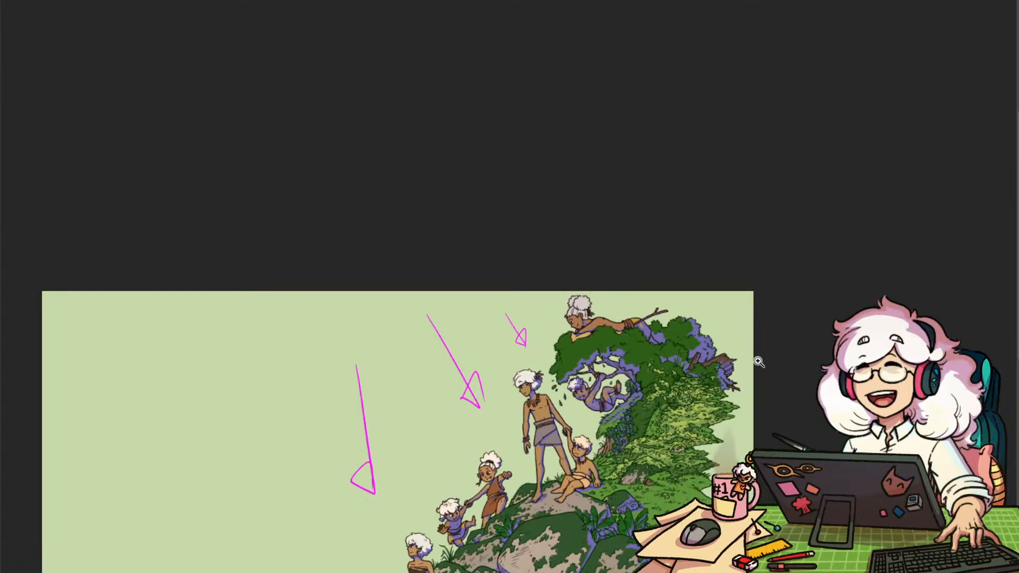
{"action": "scroll", "coordinate": [634, 355], "scroll_direction": "up", "scroll_amount": 4}
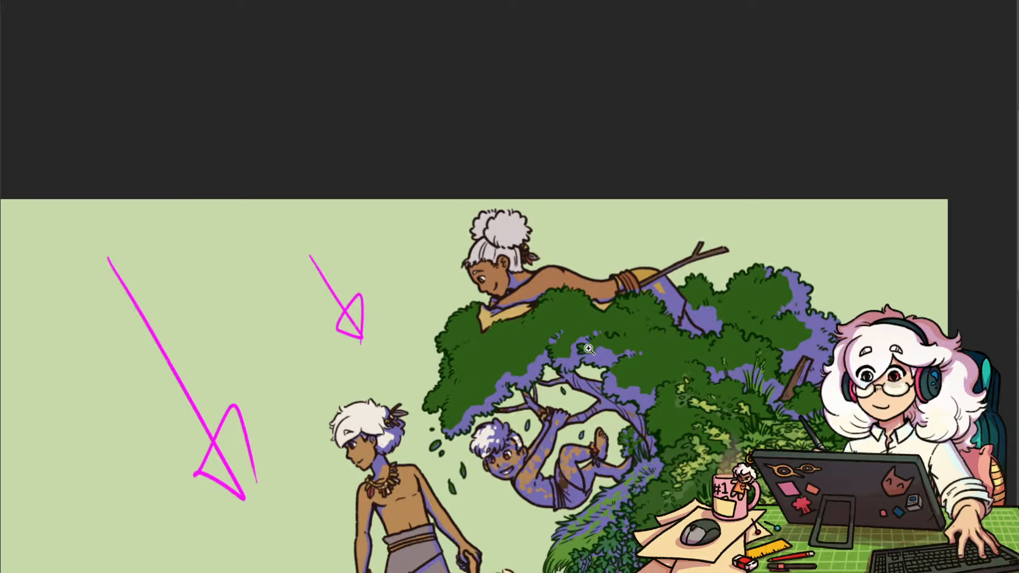
Paint purple shading along the lower far side of the reclining figure's hair bun
{"action": "scroll", "coordinate": [555, 341], "scroll_direction": "down", "scroll_amount": 5}
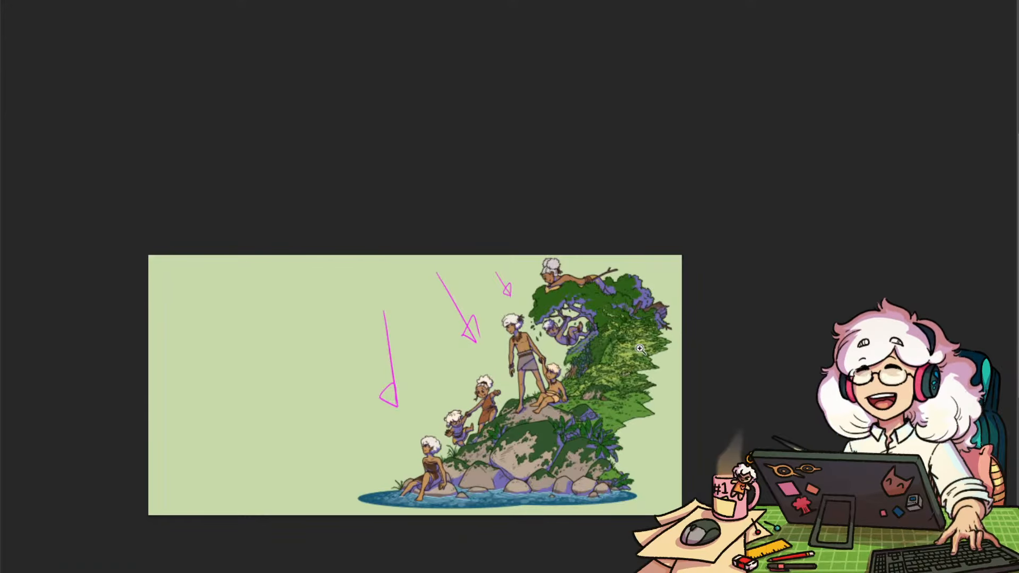
{"action": "scroll", "coordinate": [610, 382], "scroll_direction": "up", "scroll_amount": 5}
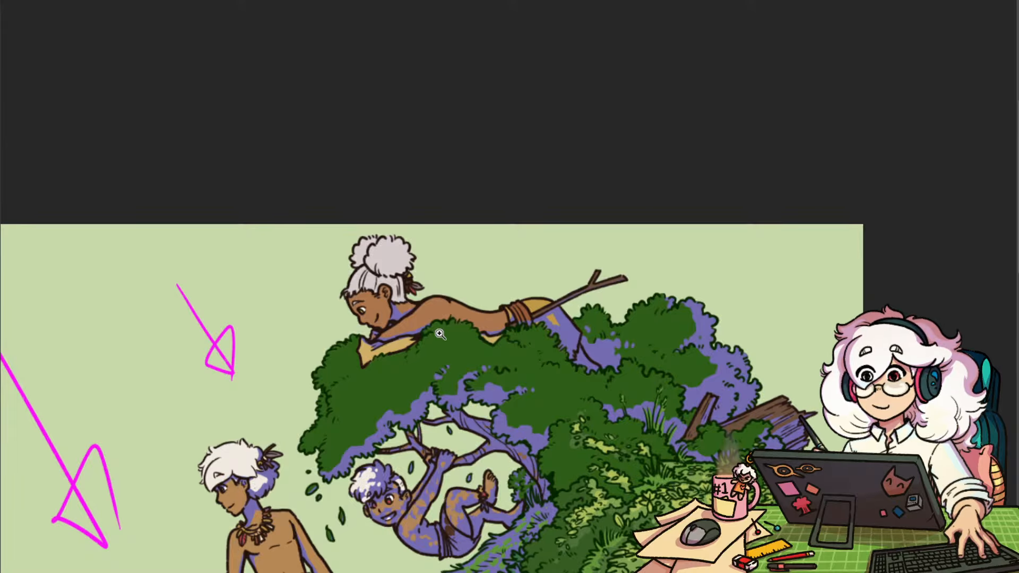
{"action": "left_click_drag", "start_coordinate": [482, 340], "coordinate": [571, 324]}
{"action": "mouse_move", "coordinate": [500, 295]}
{"action": "left_mouse_down"}
{"action": "mouse_move", "coordinate": [543, 282]}
{"action": "mouse_move", "coordinate": [488, 303]}
{"action": "mouse_move", "coordinate": [519, 300]}
{"action": "left_mouse_up"}
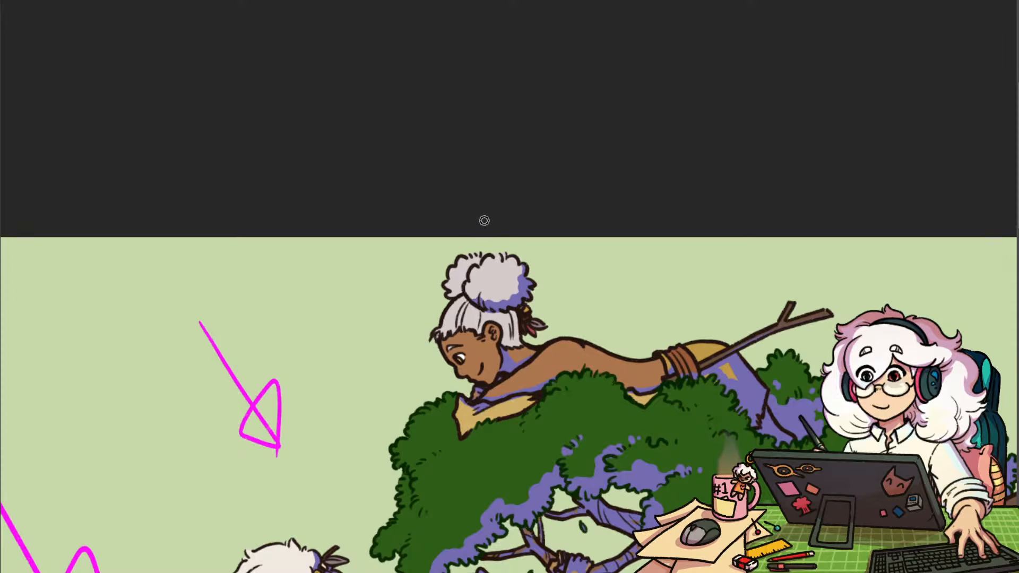
Paint purple shadow over the back of the hair and the feathers of the woman lying on the treetop
{"action": "mouse_move", "coordinate": [500, 311]}
{"action": "left_mouse_down"}
{"action": "mouse_move", "coordinate": [505, 341]}
{"action": "mouse_move", "coordinate": [526, 338]}
{"action": "left_mouse_up"}
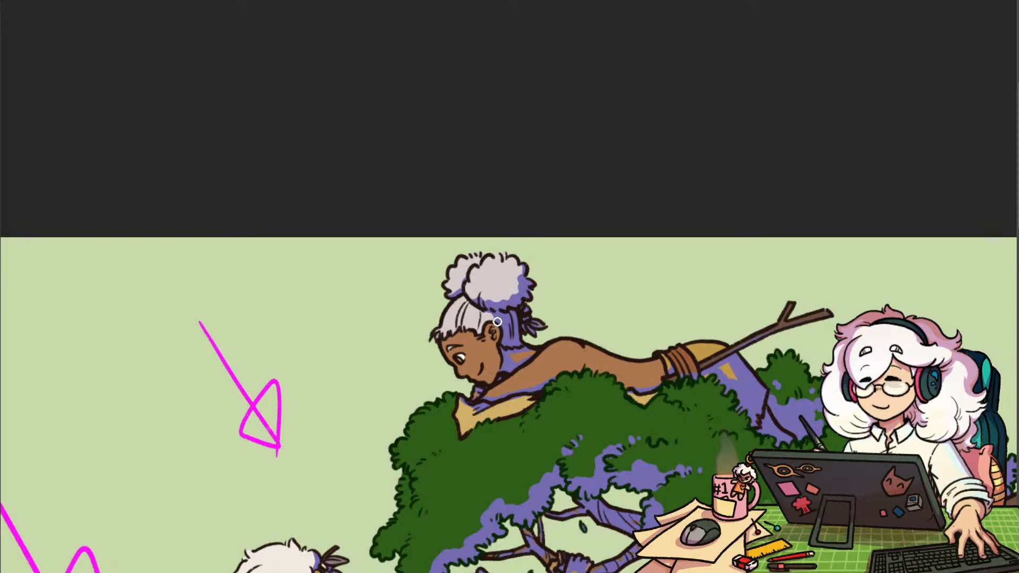
Paint purple shadows through the leafy undergrowth below the broken log, extending to the hill's outer edge
{"action": "left_click_drag", "start_coordinate": [744, 444], "coordinate": [665, 386]}
{"action": "left_click_drag", "start_coordinate": [735, 490], "coordinate": [487, 355]}
{"action": "mouse_move", "coordinate": [646, 526]}
{"action": "left_mouse_down"}
{"action": "mouse_move", "coordinate": [771, 350]}
{"action": "mouse_move", "coordinate": [584, 493]}
{"action": "left_mouse_up"}
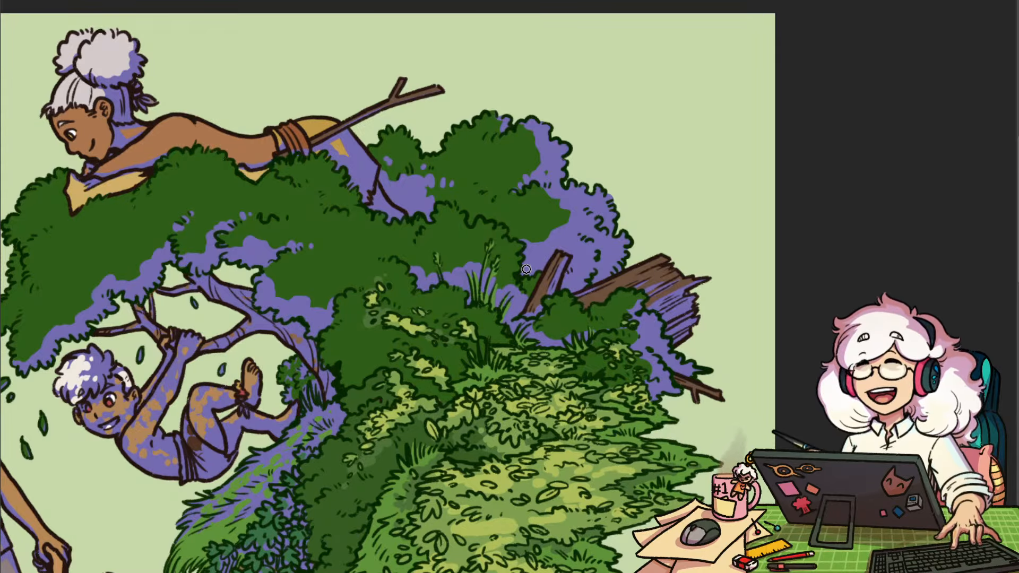
{"action": "left_click_drag", "start_coordinate": [717, 421], "coordinate": [753, 366]}
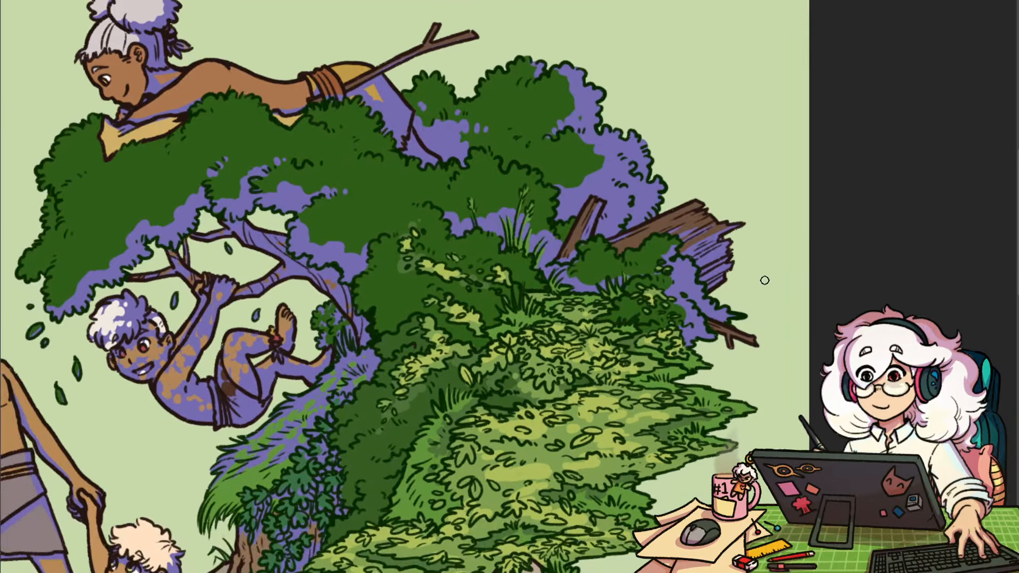
{"action": "left_click_drag", "start_coordinate": [632, 289], "coordinate": [595, 241]}
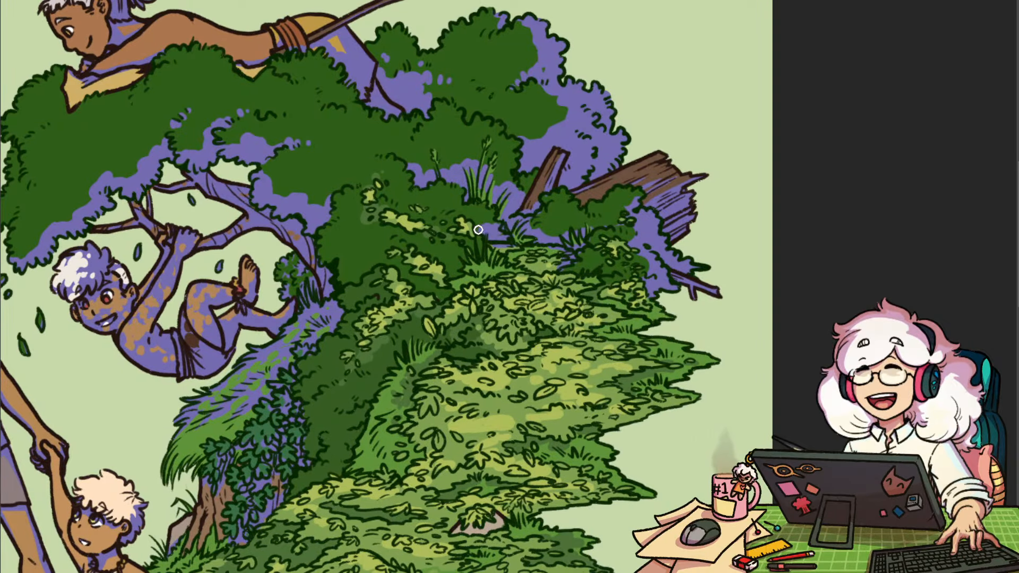
{"action": "left_click_drag", "start_coordinate": [359, 192], "coordinate": [405, 227]}
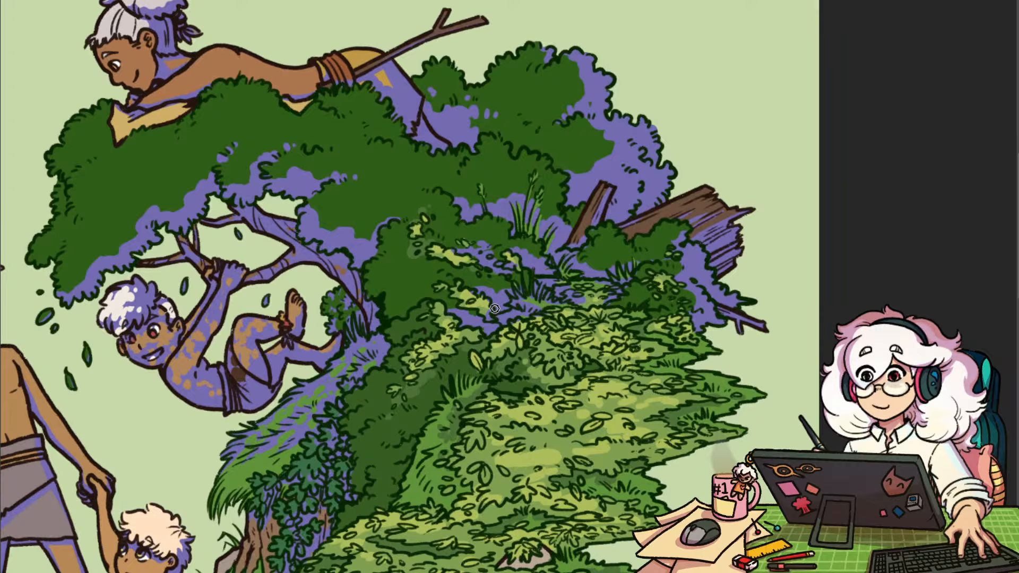
{"action": "left_click_drag", "start_coordinate": [476, 310], "coordinate": [406, 283]}
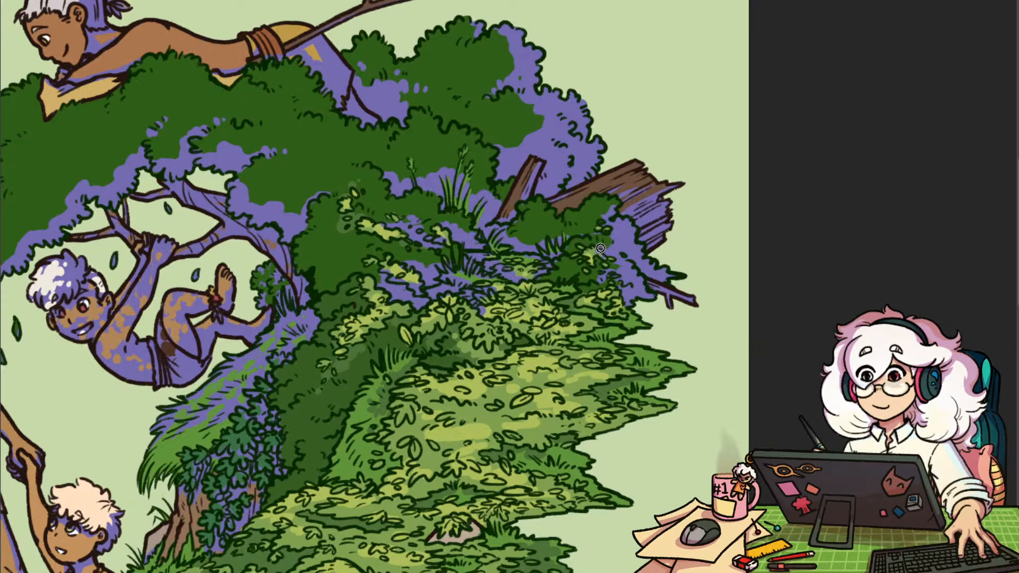
{"action": "scroll", "coordinate": [611, 265], "scroll_direction": "down", "scroll_amount": 2}
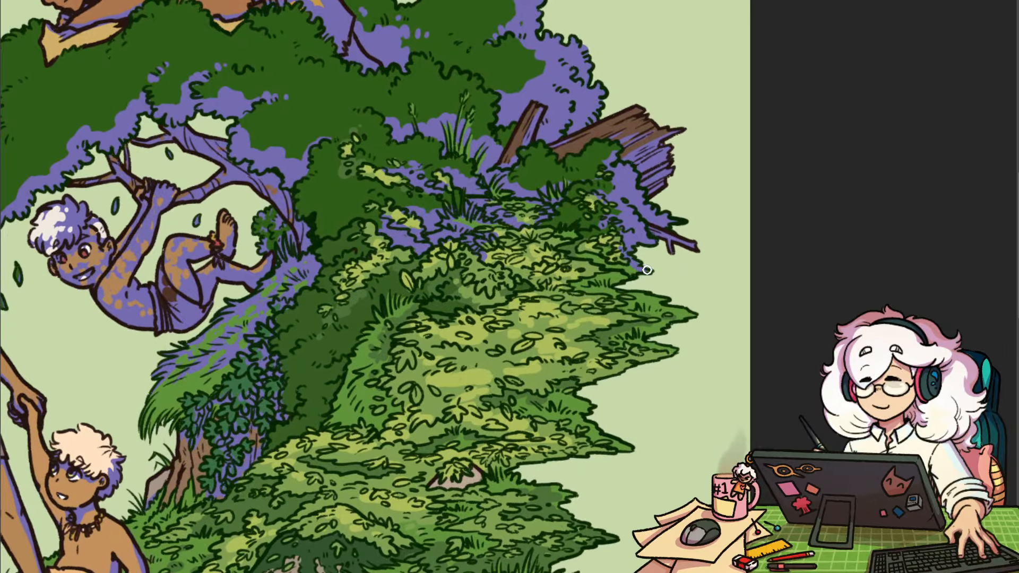
Paint purple shadows on the small rocks in the grassy slope and under the foliage behind the mossy rock
{"action": "scroll", "coordinate": [617, 284], "scroll_direction": "down", "scroll_amount": 5}
{"action": "scroll", "coordinate": [616, 284], "scroll_direction": "left", "scroll_amount": 4}
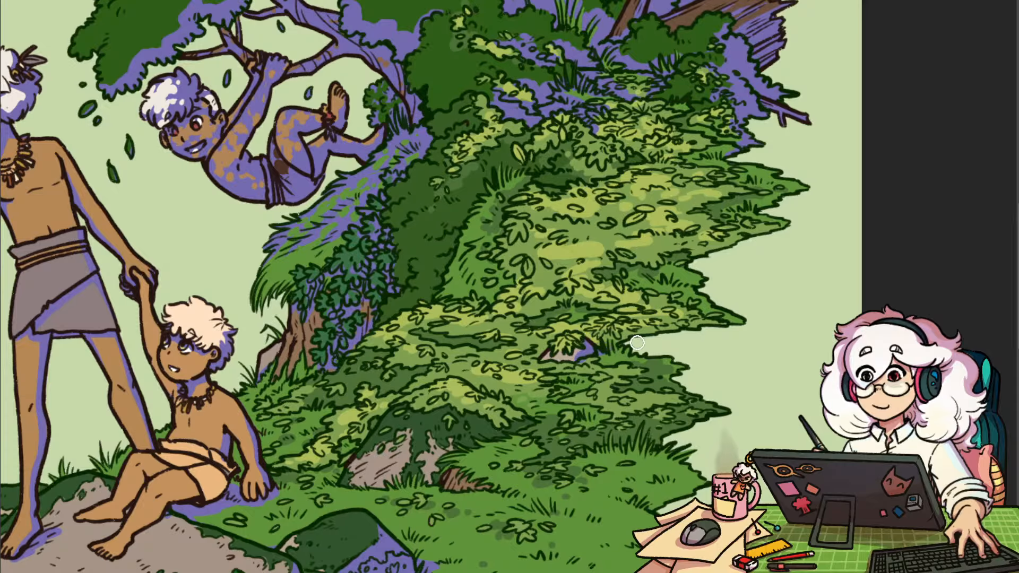
{"action": "left_click_drag", "start_coordinate": [577, 348], "coordinate": [565, 360]}
{"action": "left_click_drag", "start_coordinate": [646, 406], "coordinate": [788, 344]}
{"action": "left_click_drag", "start_coordinate": [642, 342], "coordinate": [661, 357]}
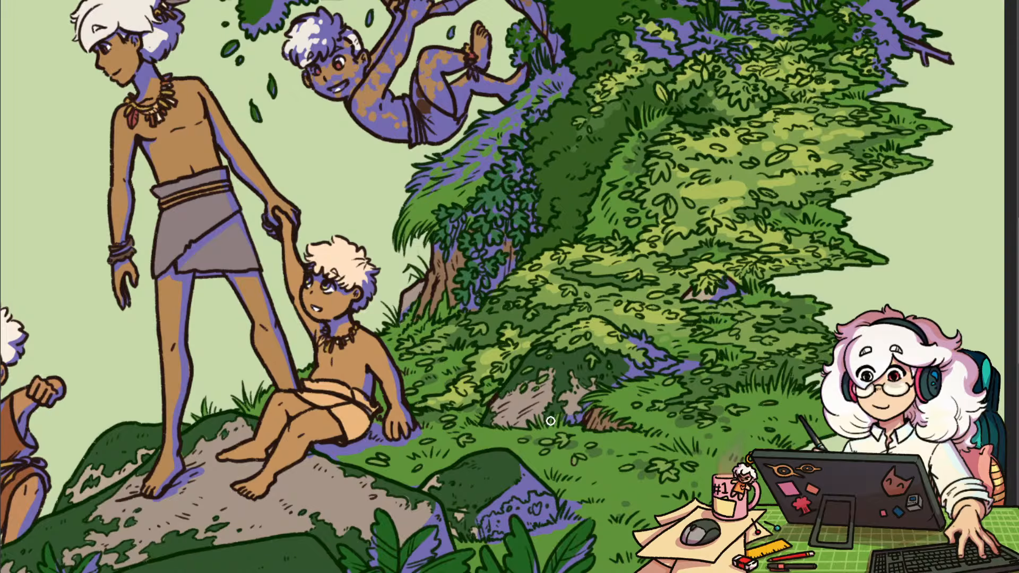
{"action": "left_click_drag", "start_coordinate": [717, 404], "coordinate": [683, 372]}
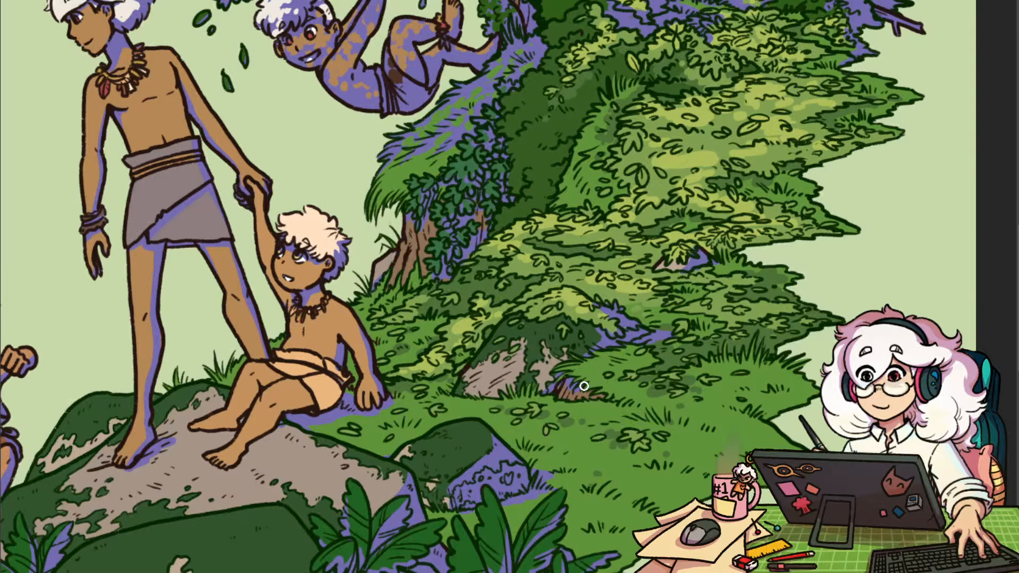
{"action": "left_click_drag", "start_coordinate": [687, 392], "coordinate": [652, 376]}
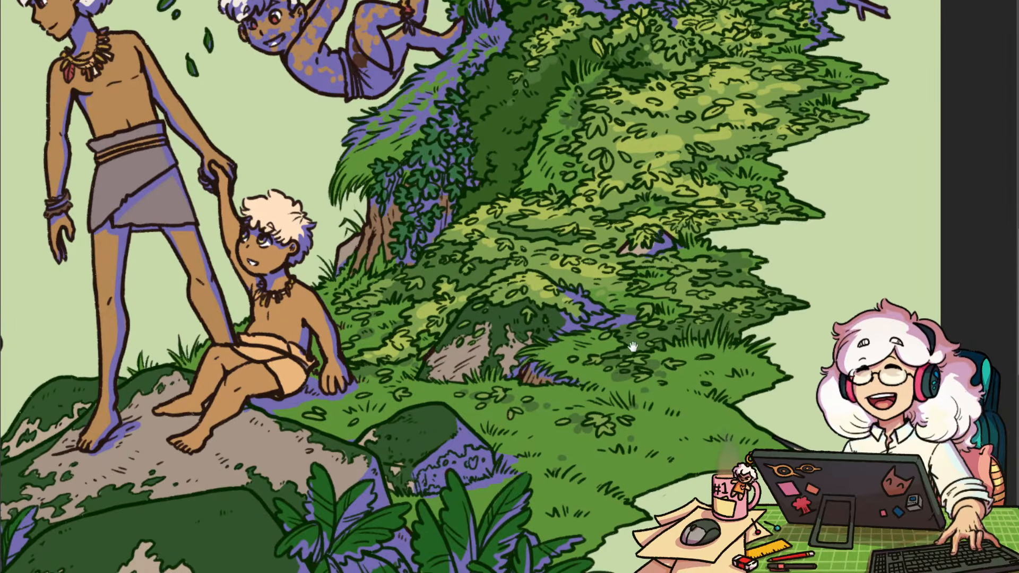
Paint a purple shadow up the crease between the dark bushes and the grassy slope, continuing beneath the leafy ridge
{"action": "left_click_drag", "start_coordinate": [514, 424], "coordinate": [365, 492]}
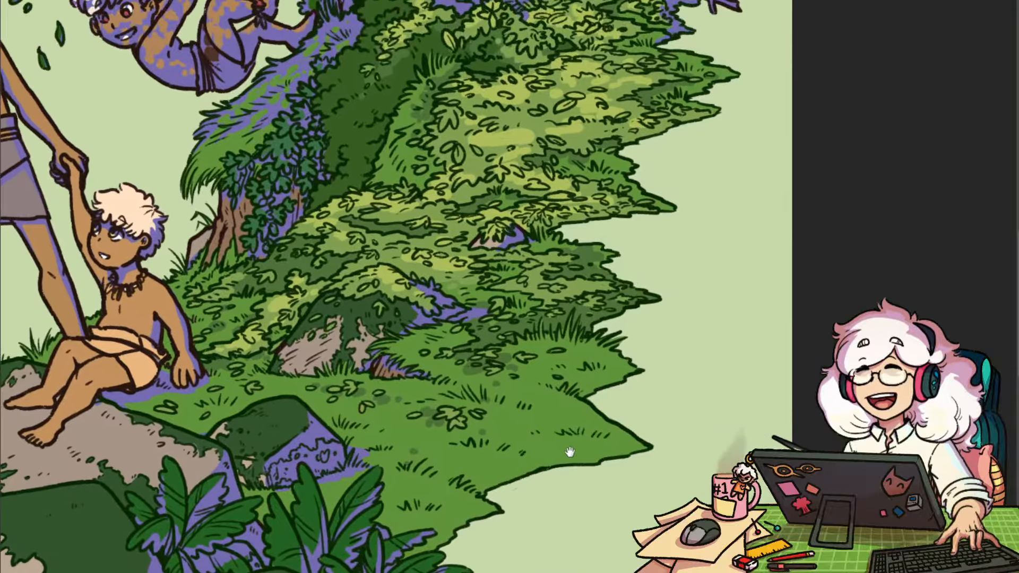
{"action": "left_click_drag", "start_coordinate": [590, 400], "coordinate": [720, 412]}
{"action": "left_click_drag", "start_coordinate": [457, 288], "coordinate": [517, 350]}
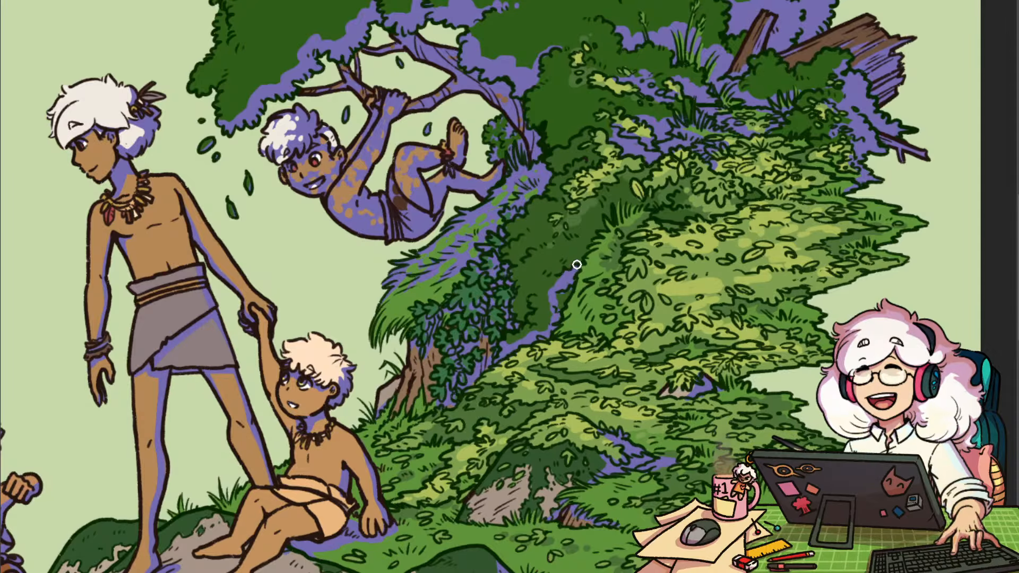
{"action": "mouse_move", "coordinate": [553, 282]}
{"action": "left_mouse_down"}
{"action": "mouse_move", "coordinate": [519, 346]}
{"action": "mouse_move", "coordinate": [559, 263]}
{"action": "mouse_move", "coordinate": [586, 253]}
{"action": "left_mouse_up"}
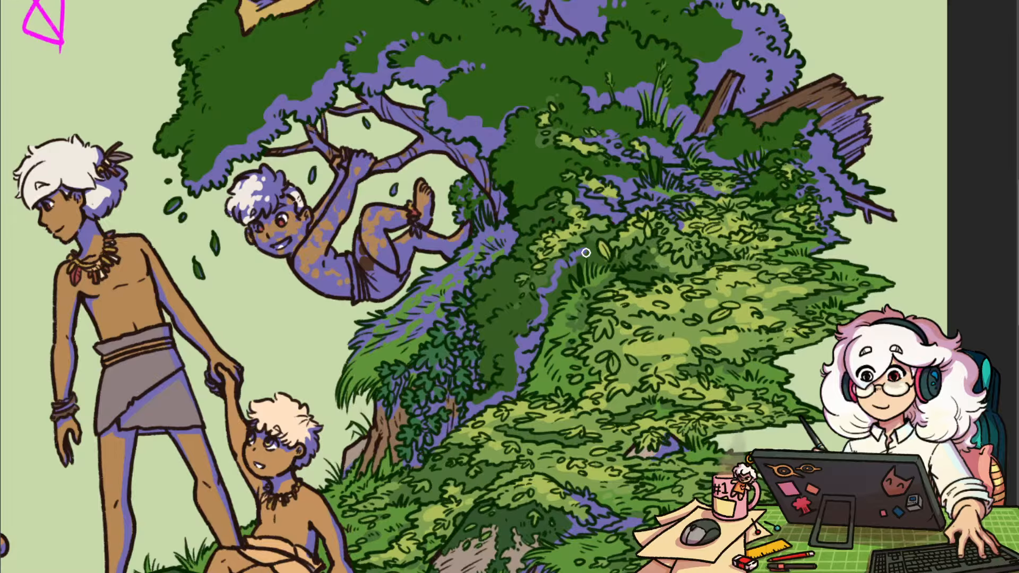
{"action": "key", "text": "ctrl+z"}
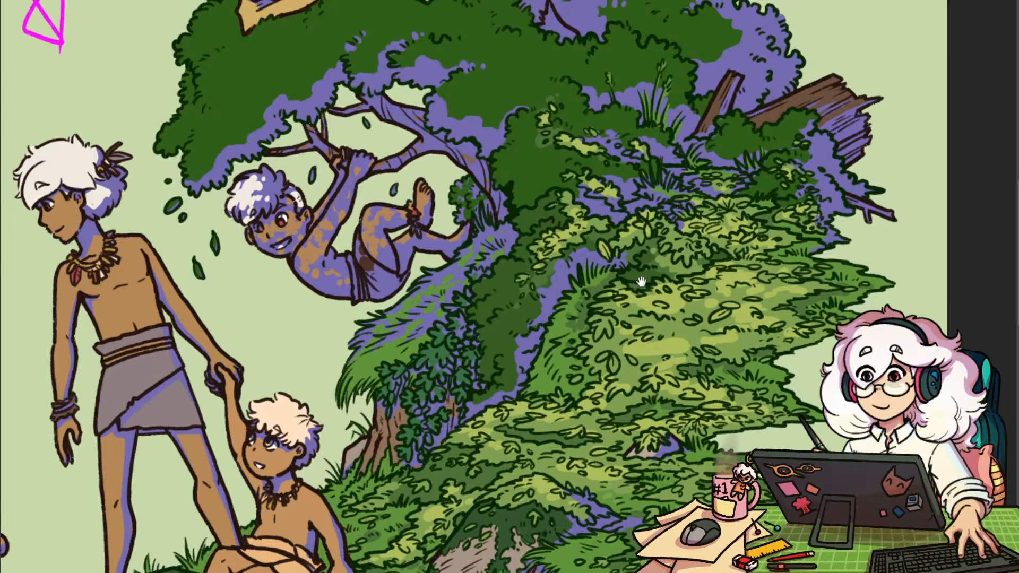
{"action": "left_click_drag", "start_coordinate": [650, 220], "coordinate": [550, 284]}
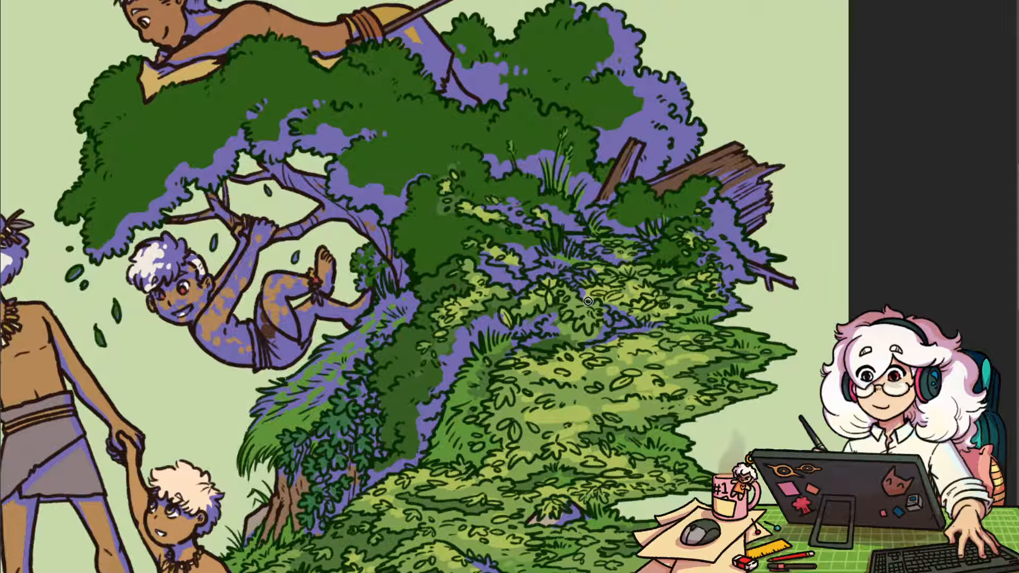
Examine the hillside shadows up close and against the whole illustration
{"action": "scroll", "coordinate": [587, 301], "scroll_direction": "down", "scroll_amount": 3}
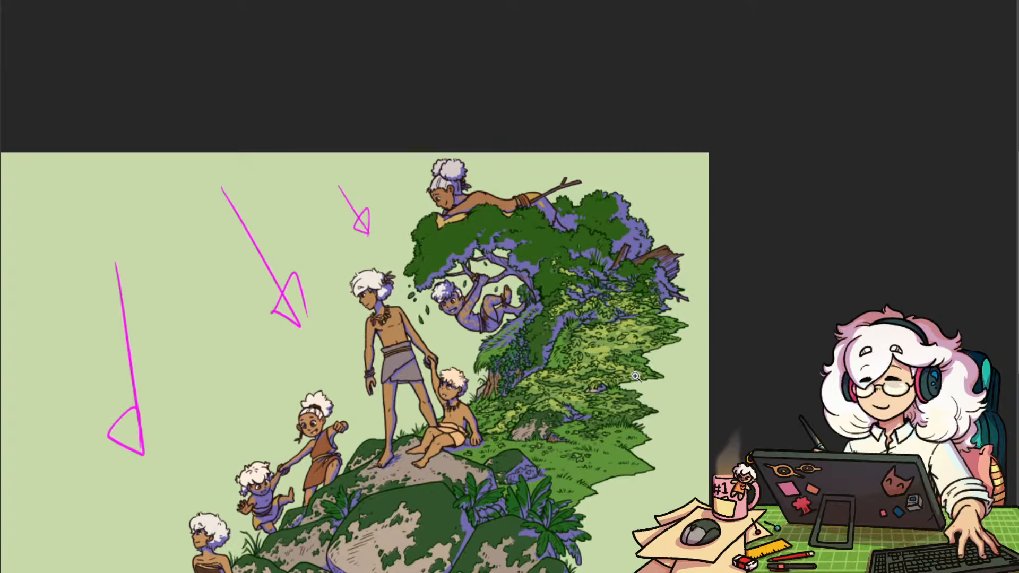
{"action": "scroll", "coordinate": [511, 374], "scroll_direction": "up", "scroll_amount": 4}
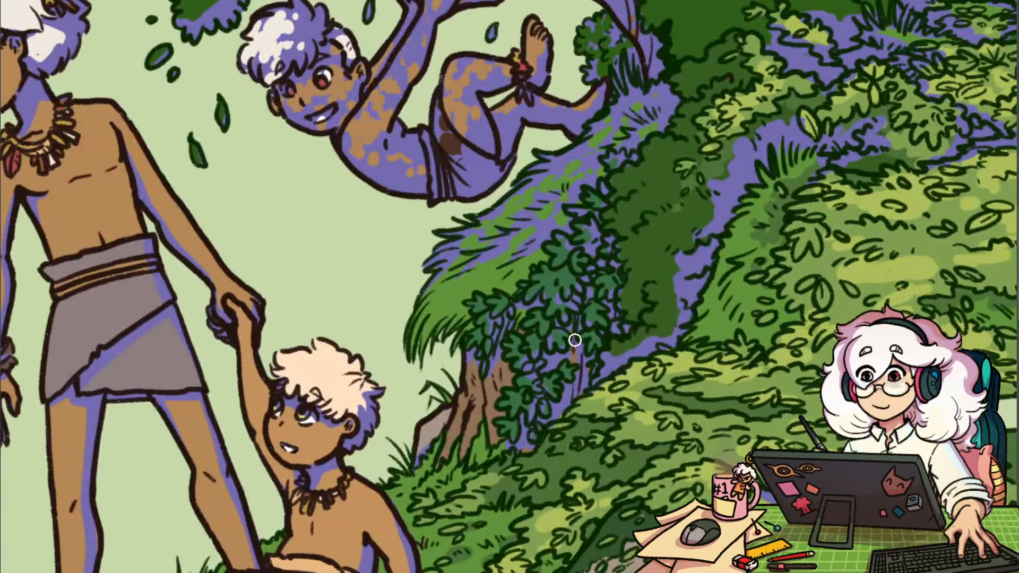
{"action": "scroll", "coordinate": [516, 398], "scroll_direction": "down", "scroll_amount": 1}
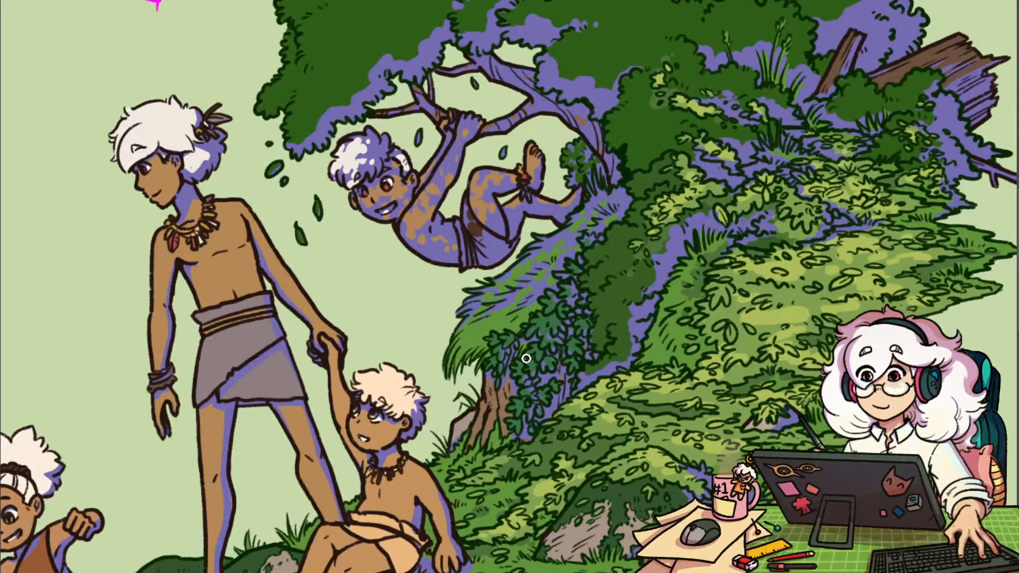
{"action": "scroll", "coordinate": [527, 347], "scroll_direction": "down", "scroll_amount": 3}
{"action": "scroll", "coordinate": [561, 373], "scroll_direction": "up", "scroll_amount": 2}
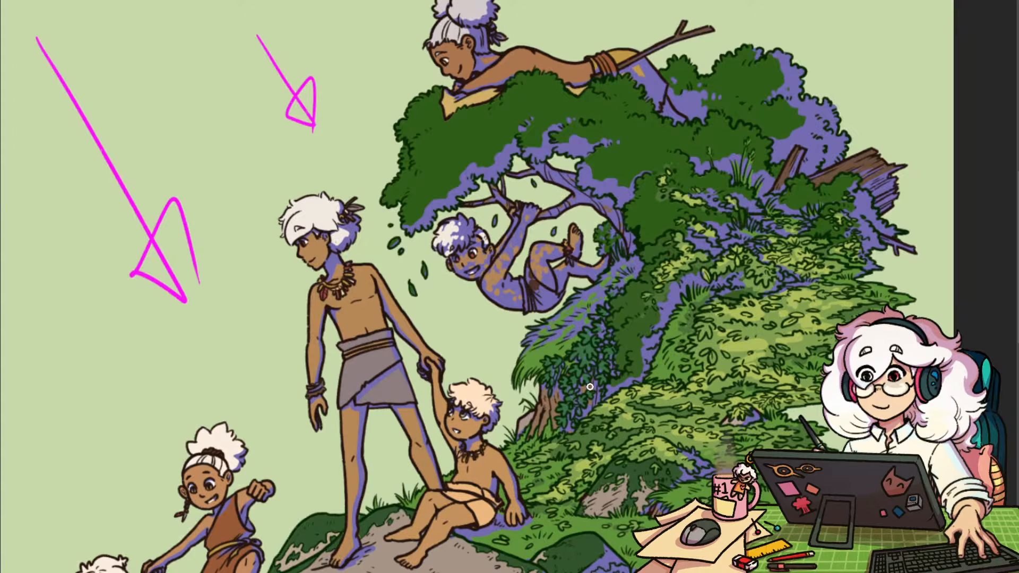
{"action": "mouse_move", "coordinate": [617, 406]}
{"action": "left_mouse_down"}
{"action": "mouse_move", "coordinate": [570, 455]}
{"action": "mouse_move", "coordinate": [616, 409]}
{"action": "mouse_move", "coordinate": [623, 438]}
{"action": "mouse_move", "coordinate": [623, 400]}
{"action": "mouse_move", "coordinate": [589, 355]}
{"action": "mouse_move", "coordinate": [620, 390]}
{"action": "left_mouse_up"}
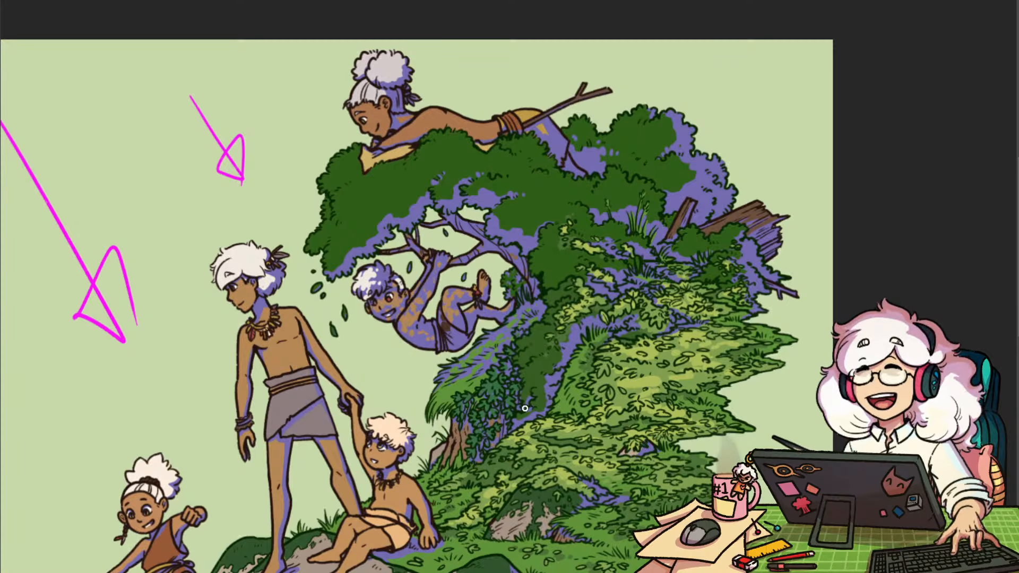
{"action": "left_click_drag", "start_coordinate": [552, 386], "coordinate": [522, 427]}
{"action": "left_click_drag", "start_coordinate": [643, 474], "coordinate": [657, 339]}
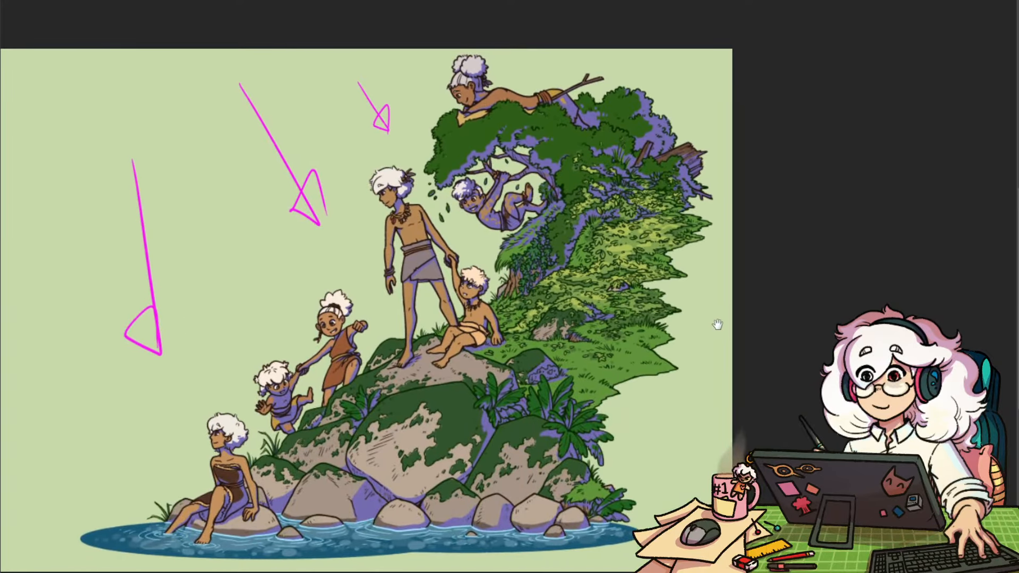
Paint purple cast shadows on the large rock around the standing figure's feet and beneath the seated boy's legs
{"action": "left_click_drag", "start_coordinate": [515, 304], "coordinate": [544, 323]}
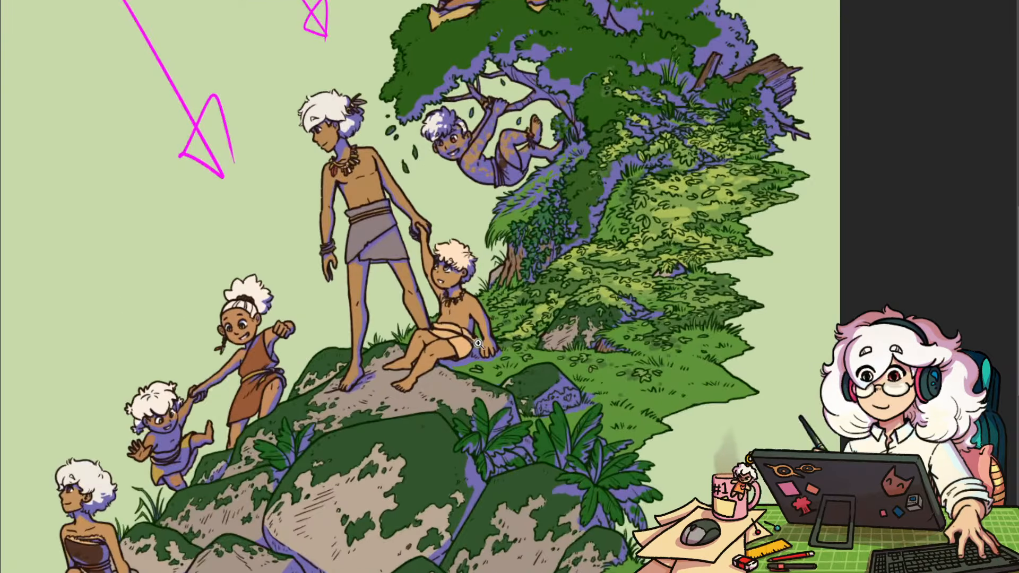
{"action": "left_click_drag", "start_coordinate": [478, 348], "coordinate": [622, 348]}
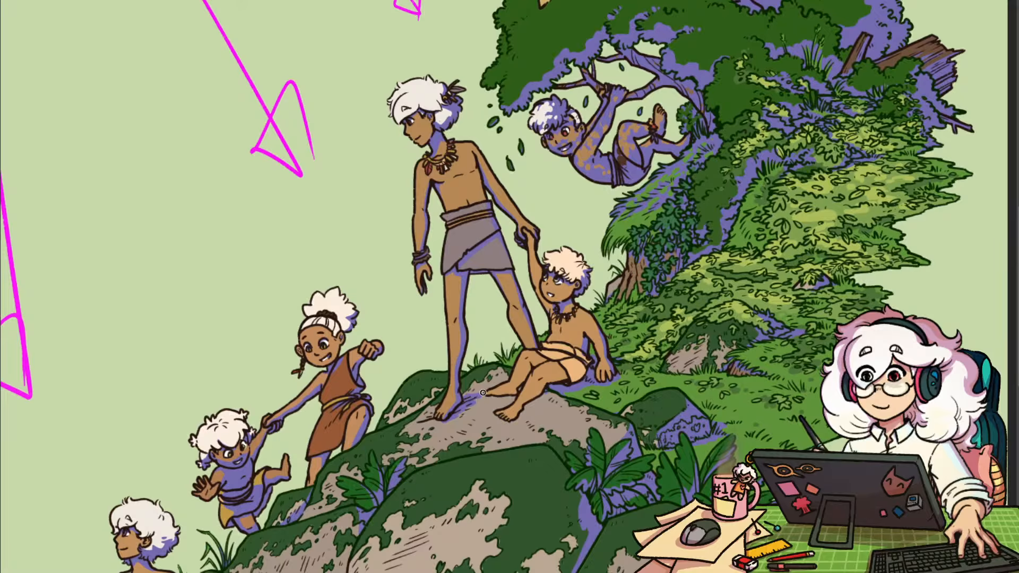
{"action": "mouse_move", "coordinate": [464, 394]}
{"action": "left_mouse_down"}
{"action": "mouse_move", "coordinate": [500, 379]}
{"action": "mouse_move", "coordinate": [495, 367]}
{"action": "mouse_move", "coordinate": [507, 368]}
{"action": "mouse_move", "coordinate": [504, 379]}
{"action": "mouse_move", "coordinate": [524, 364]}
{"action": "mouse_move", "coordinate": [473, 394]}
{"action": "mouse_move", "coordinate": [534, 370]}
{"action": "mouse_move", "coordinate": [496, 399]}
{"action": "left_mouse_up"}
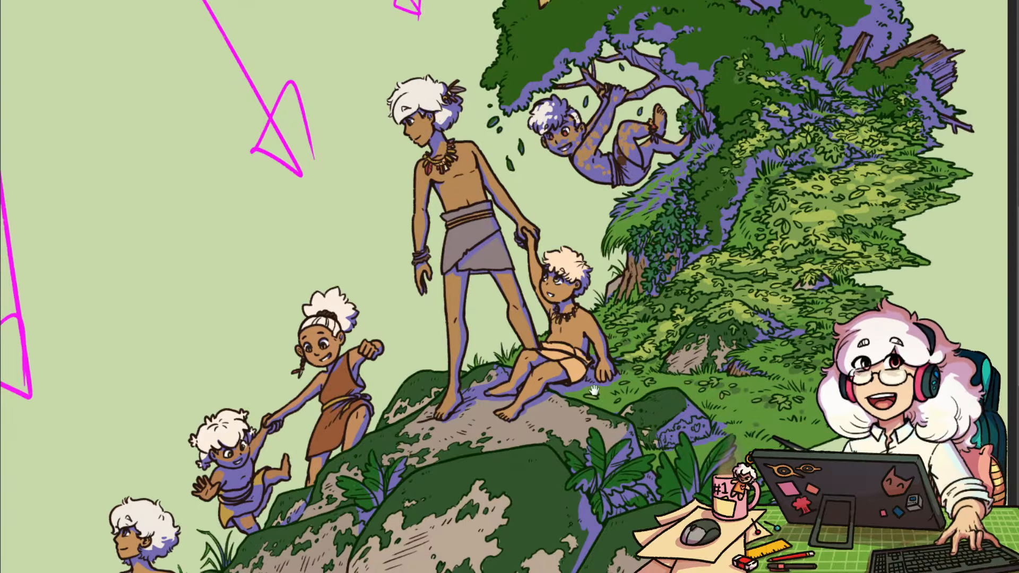
{"action": "left_click_drag", "start_coordinate": [594, 391], "coordinate": [507, 406]}
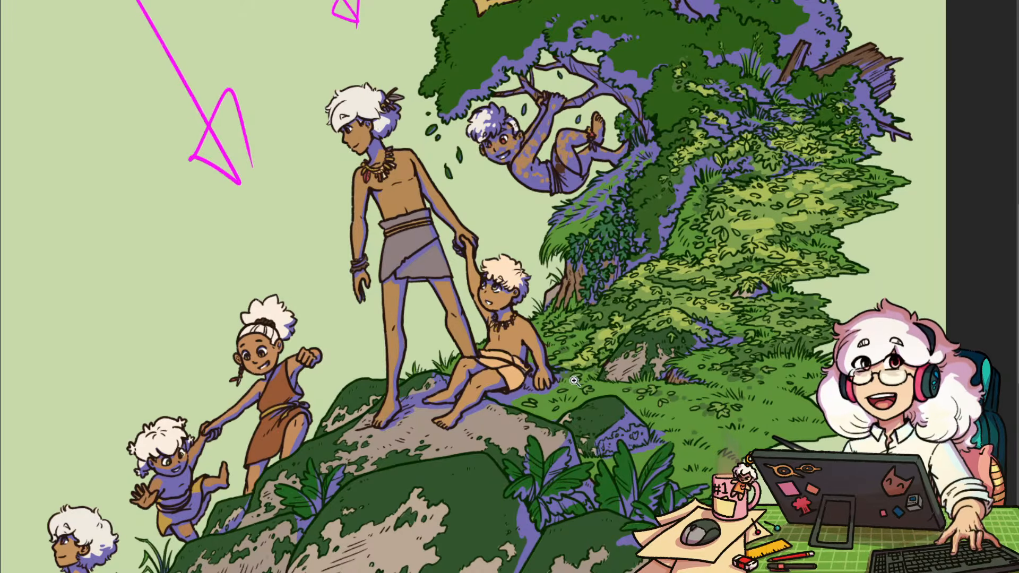
Examine the purple shading across the figures, hillside, rocks and waterline plants
{"action": "left_click_drag", "start_coordinate": [572, 380], "coordinate": [437, 473]}
{"action": "left_click_drag", "start_coordinate": [558, 412], "coordinate": [552, 375]}
{"action": "mouse_move", "coordinate": [612, 423]}
{"action": "left_mouse_down"}
{"action": "mouse_move", "coordinate": [583, 440]}
{"action": "mouse_move", "coordinate": [602, 430]}
{"action": "mouse_move", "coordinate": [610, 404]}
{"action": "left_mouse_up"}
{"action": "left_click_drag", "start_coordinate": [691, 409], "coordinate": [659, 413]}
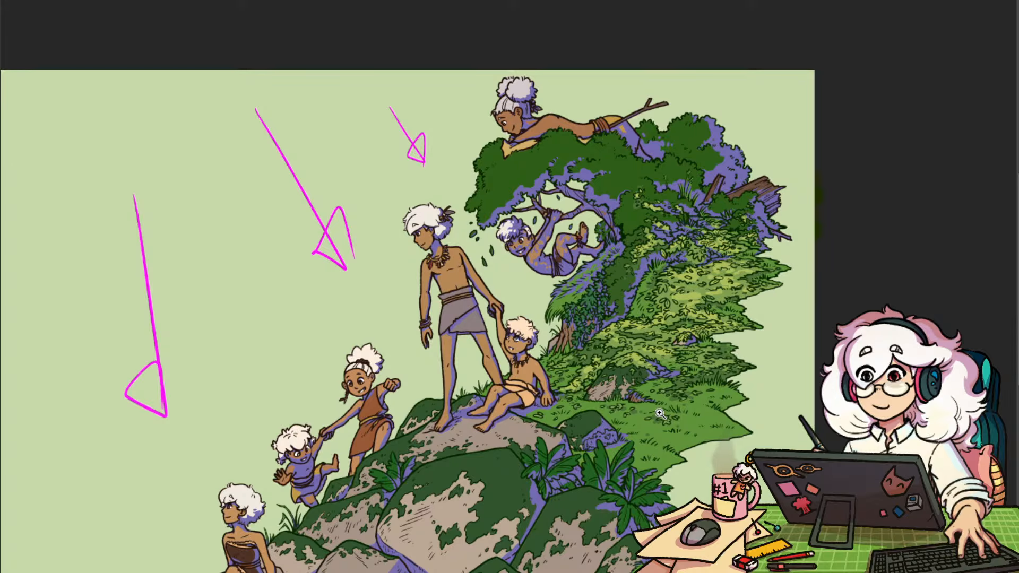
{"action": "left_click_drag", "start_coordinate": [659, 371], "coordinate": [655, 368]}
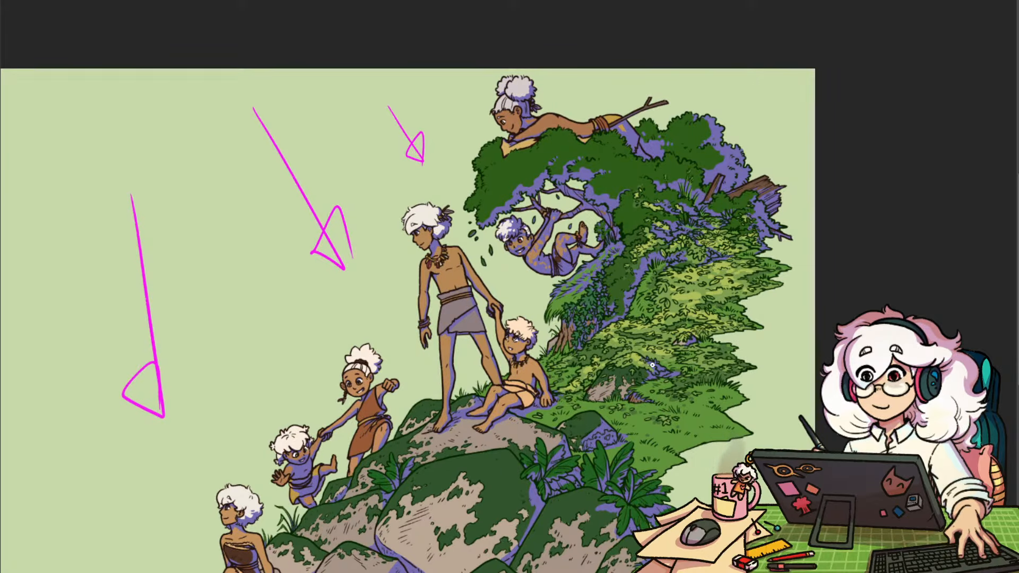
{"action": "left_click_drag", "start_coordinate": [652, 365], "coordinate": [699, 312]}
{"action": "left_click_drag", "start_coordinate": [690, 245], "coordinate": [674, 263]}
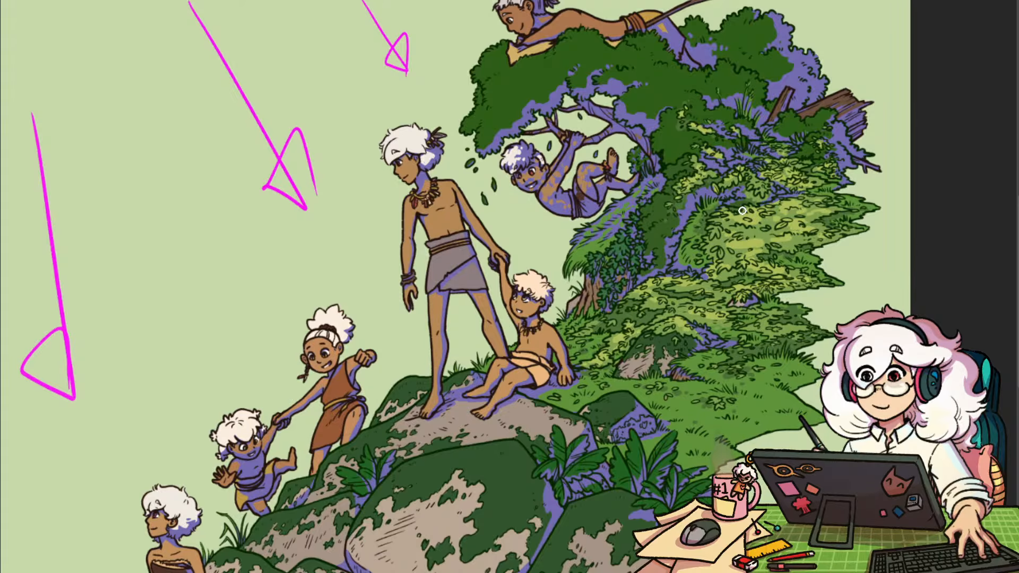
{"action": "left_click_drag", "start_coordinate": [751, 273], "coordinate": [703, 269]}
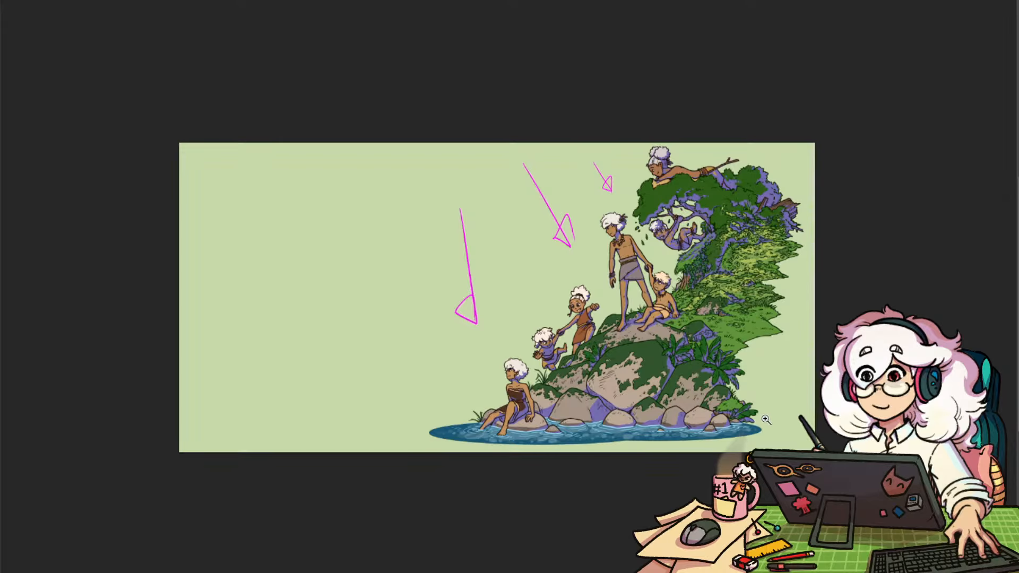
{"action": "left_click_drag", "start_coordinate": [740, 415], "coordinate": [791, 414]}
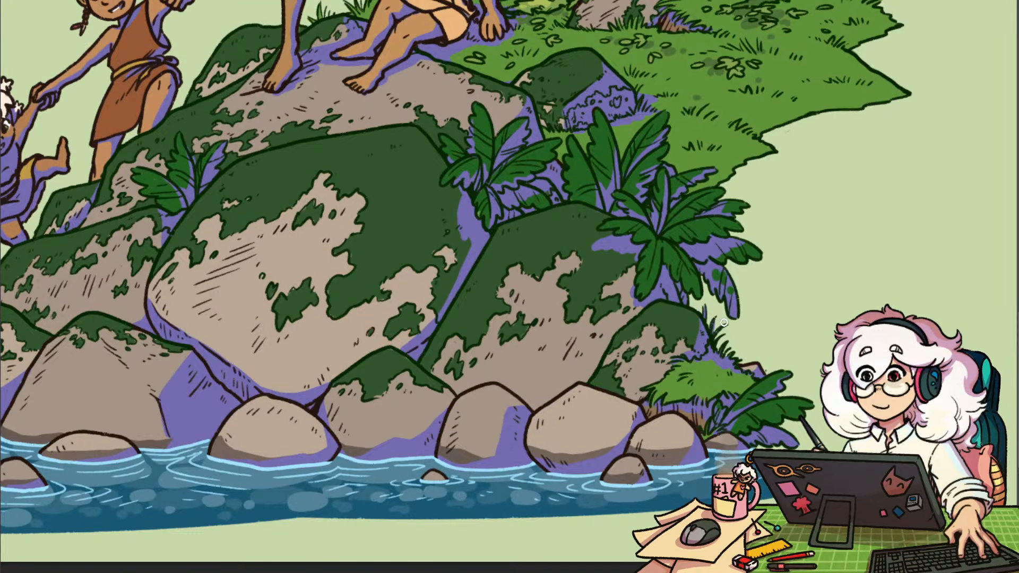
{"action": "scroll", "coordinate": [721, 335], "scroll_direction": "down", "scroll_amount": 6}
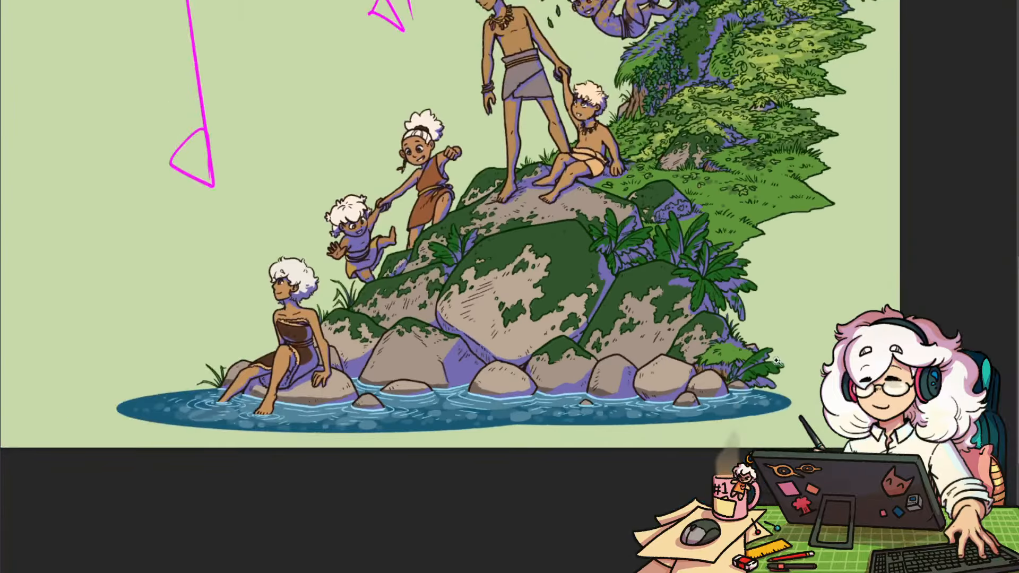
{"action": "left_click_drag", "start_coordinate": [756, 351], "coordinate": [749, 427]}
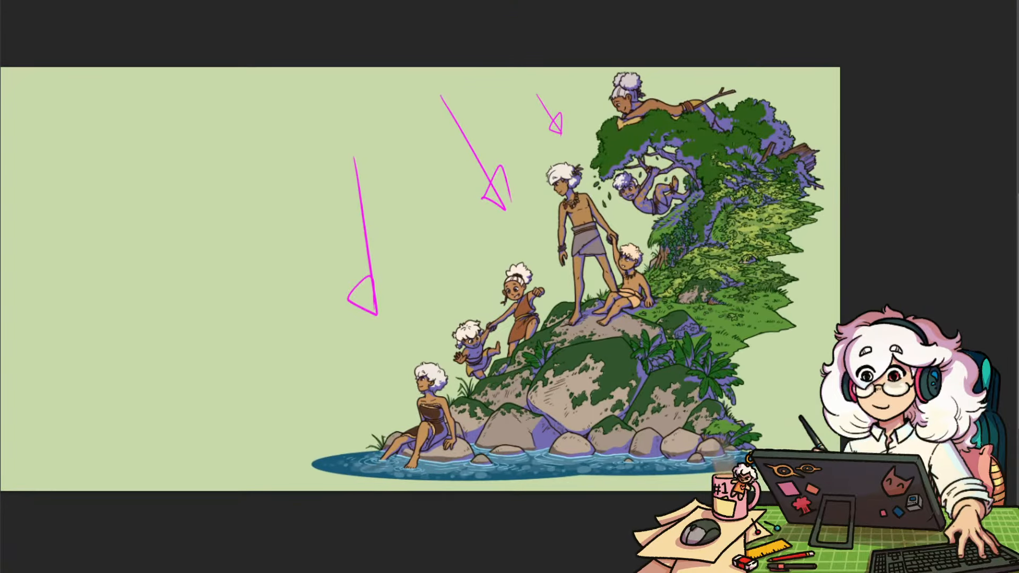
Set the purple shadow layer's blend mode to Multiply and its opacity to 50%
{"action": "key", "text": "shift+alt+m"}
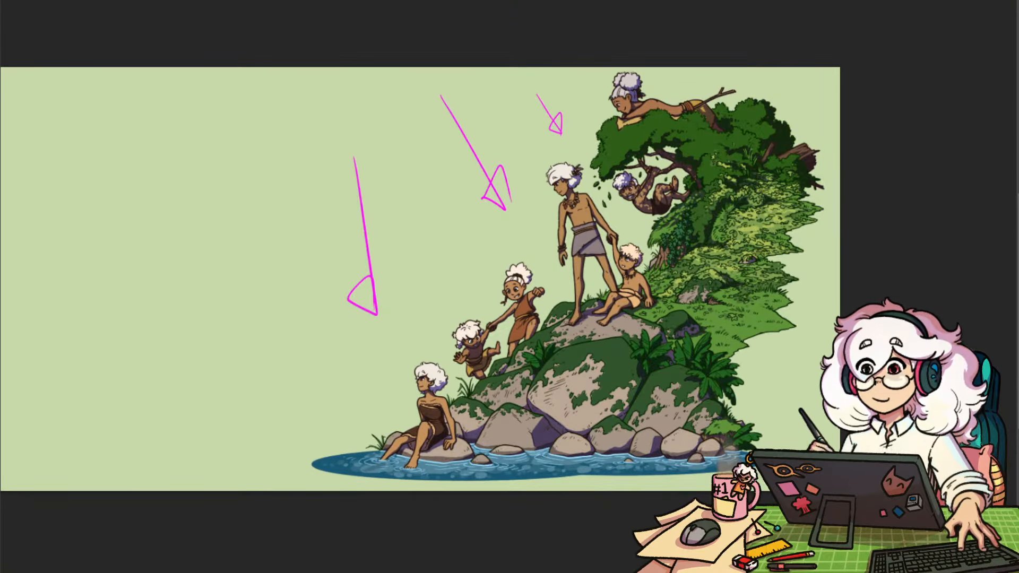
{"action": "key", "text": "5"}
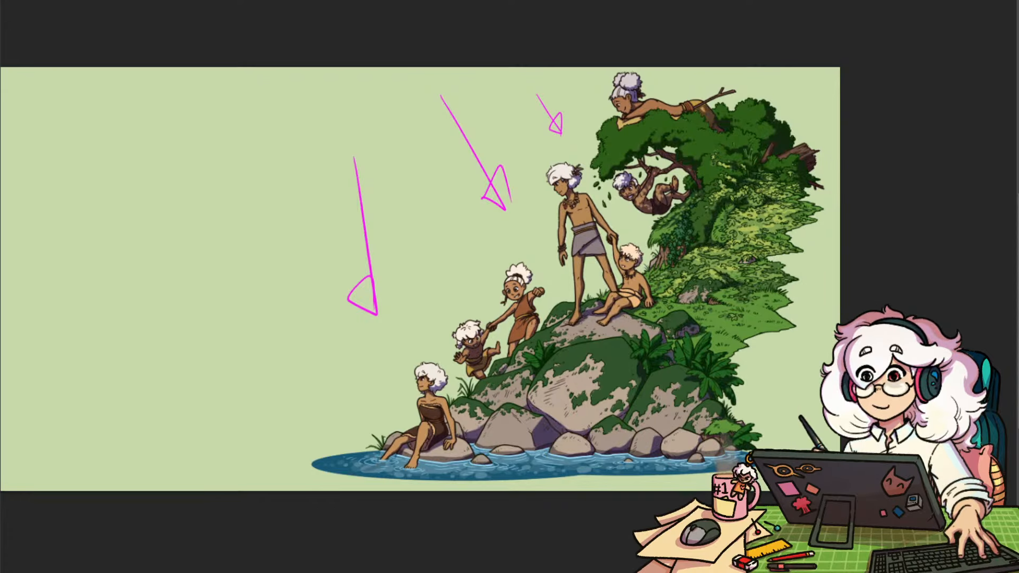
Compare the purple shadow layer in the Normal and Multiply blend modes, leaving it set to Multiply
{"action": "key", "text": "shift+alt+n"}
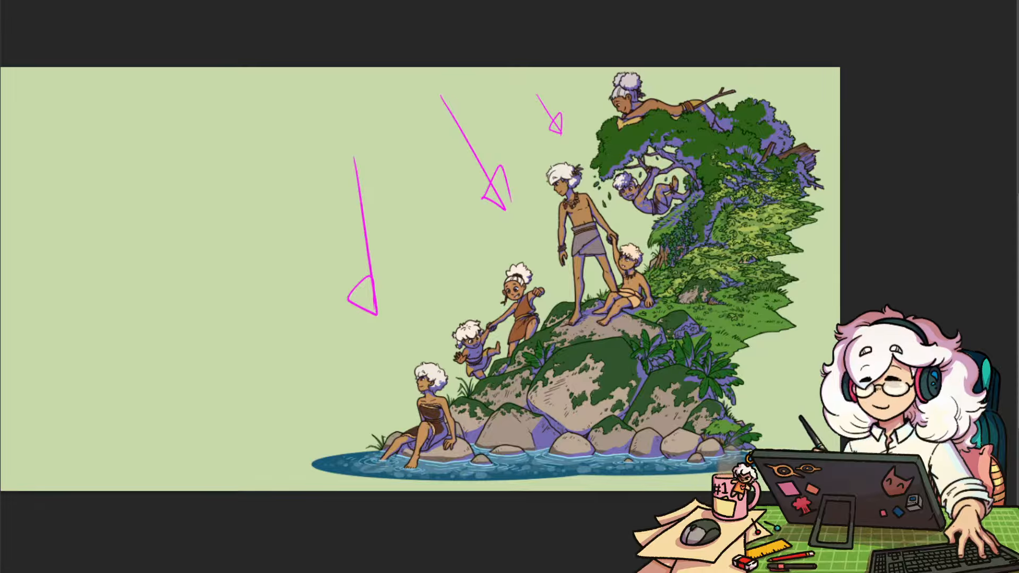
{"action": "key", "text": "shift+alt+m"}
{"action": "key", "text": "ctrl+z"}
{"action": "key", "text": "ctrl+z"}
{"action": "key", "text": "alt+F9"}
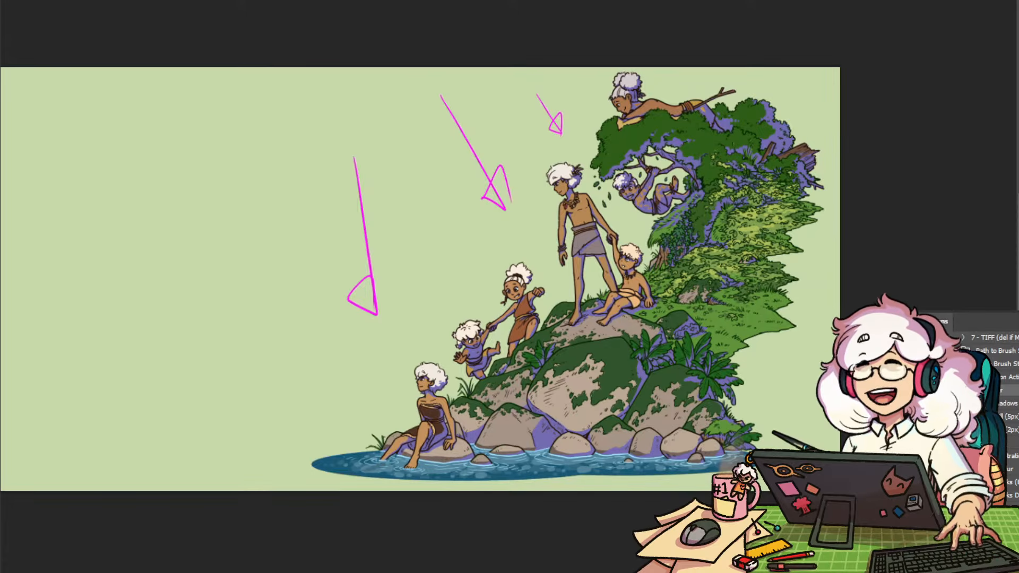
{"action": "key", "text": "shift+alt+m"}
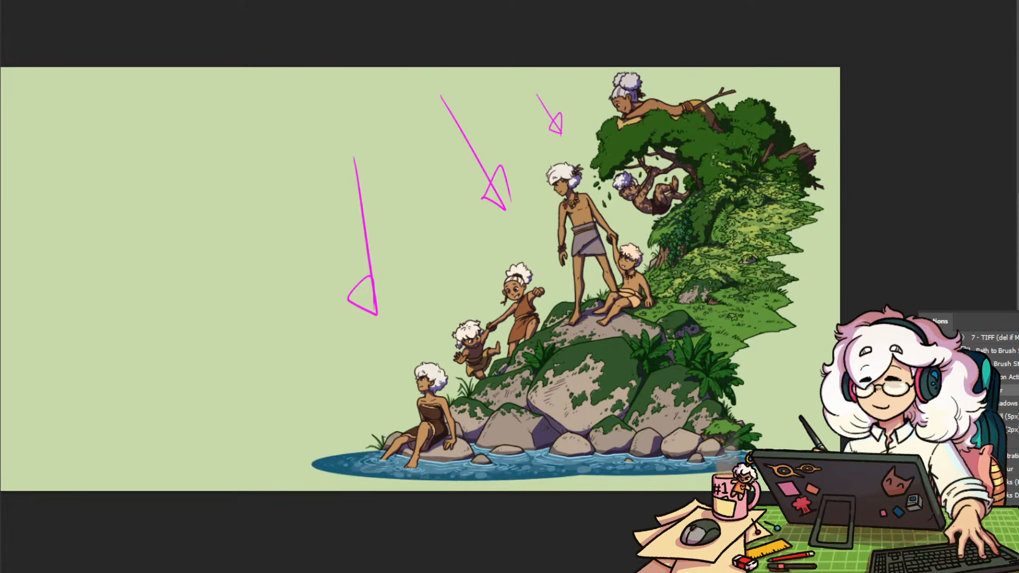
Recolour the illustration's shadows to a muted teal blue through their solid colour fill
{"action": "mouse_move", "coordinate": [870, 100]}
{"action": "left_mouse_down"}
{"action": "mouse_move", "coordinate": [997, 310]}
{"action": "mouse_move", "coordinate": [950, 294]}
{"action": "mouse_move", "coordinate": [929, 304]}
{"action": "mouse_move", "coordinate": [961, 300]}
{"action": "left_mouse_up"}
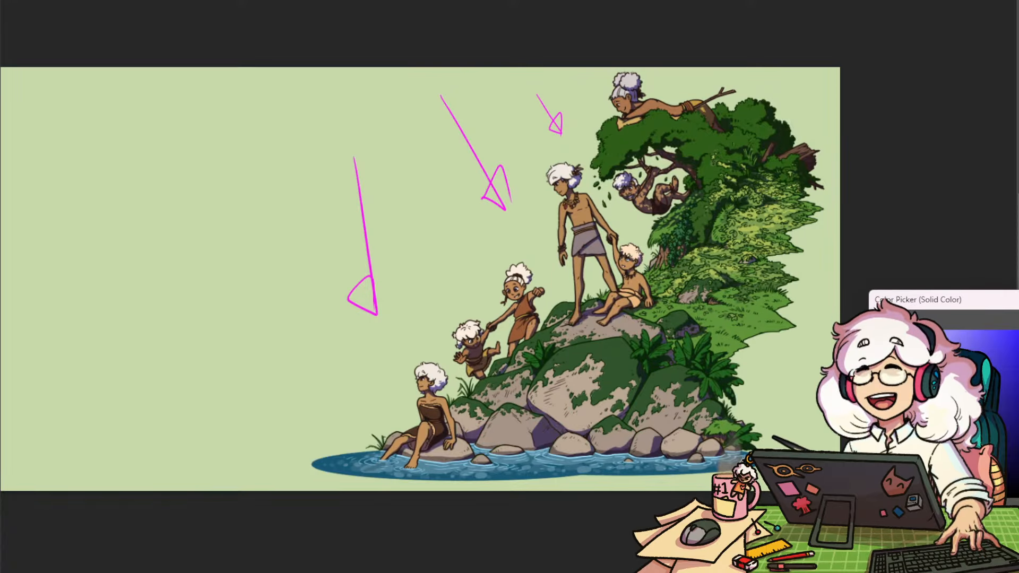
{"action": "left_click", "coordinate": [1017, 403]}
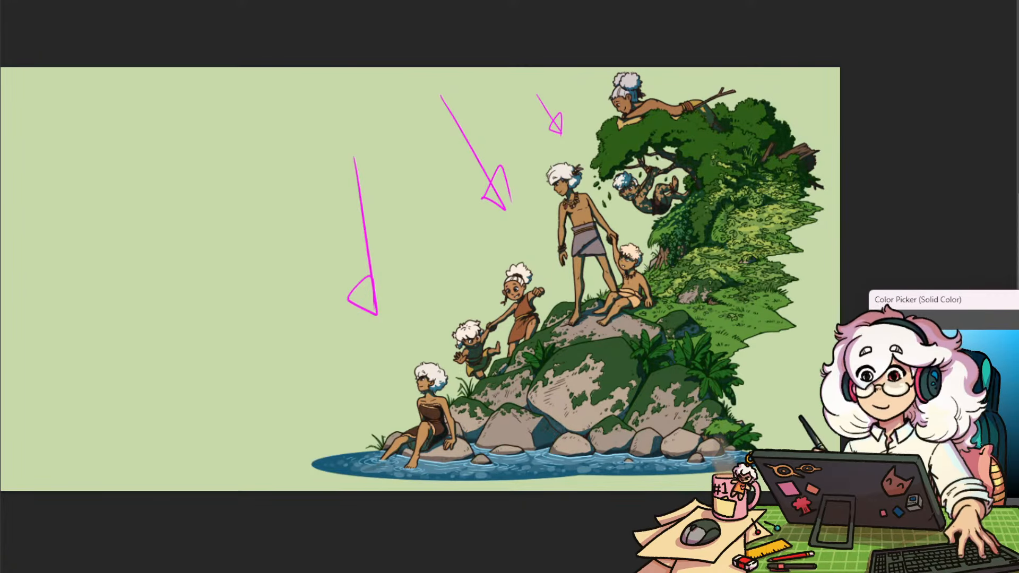
{"action": "left_click", "coordinate": [993, 361]}
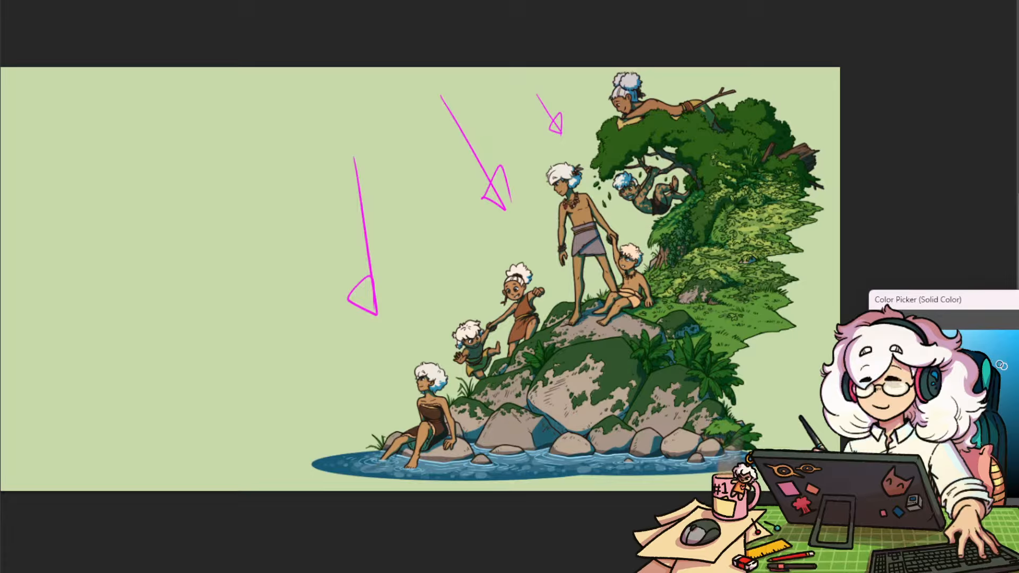
{"action": "key", "text": "Return"}
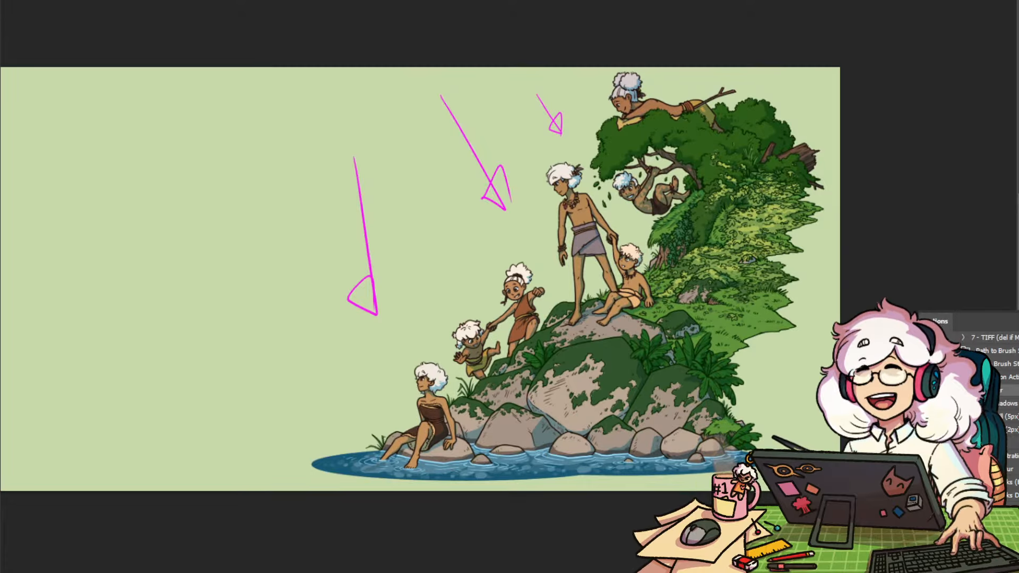
Paint purple shadows under the waterline grass tuft, behind the large fern's base and on its outer leaves
{"action": "scroll", "coordinate": [701, 473], "scroll_direction": "up", "scroll_amount": 4}
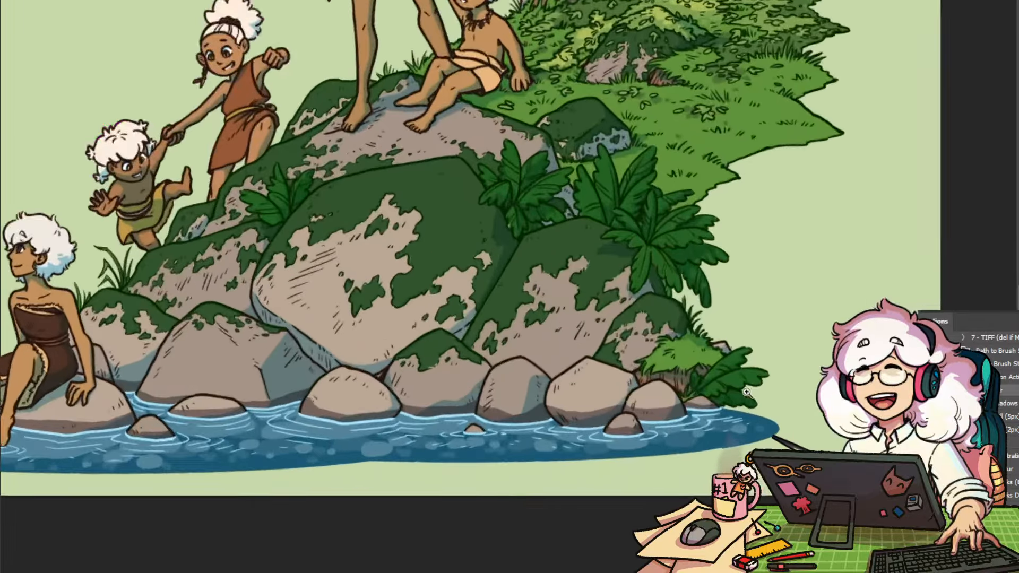
{"action": "scroll", "coordinate": [711, 380], "scroll_direction": "up", "scroll_amount": 1}
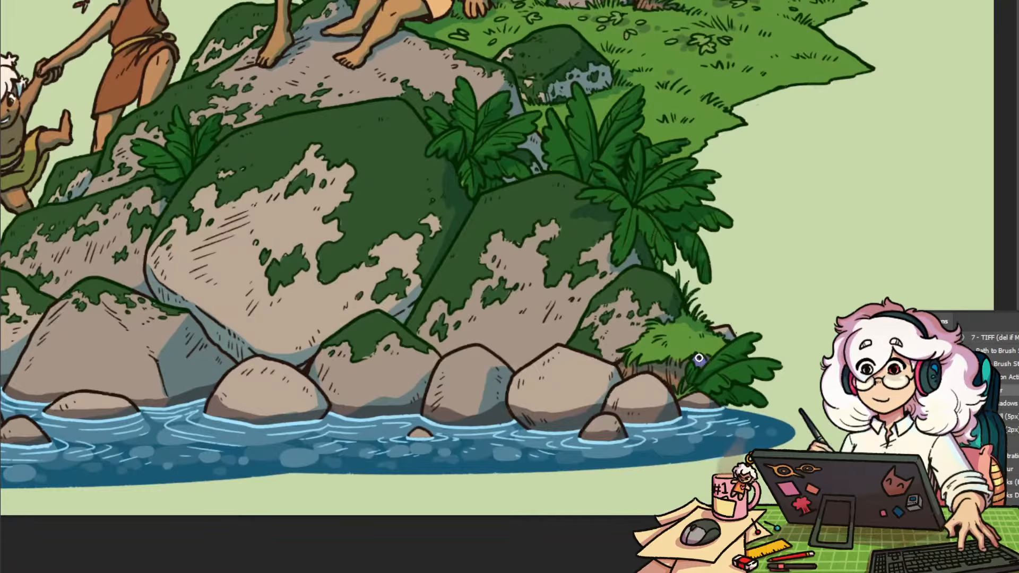
{"action": "scroll", "coordinate": [690, 319], "scroll_direction": "up", "scroll_amount": 3}
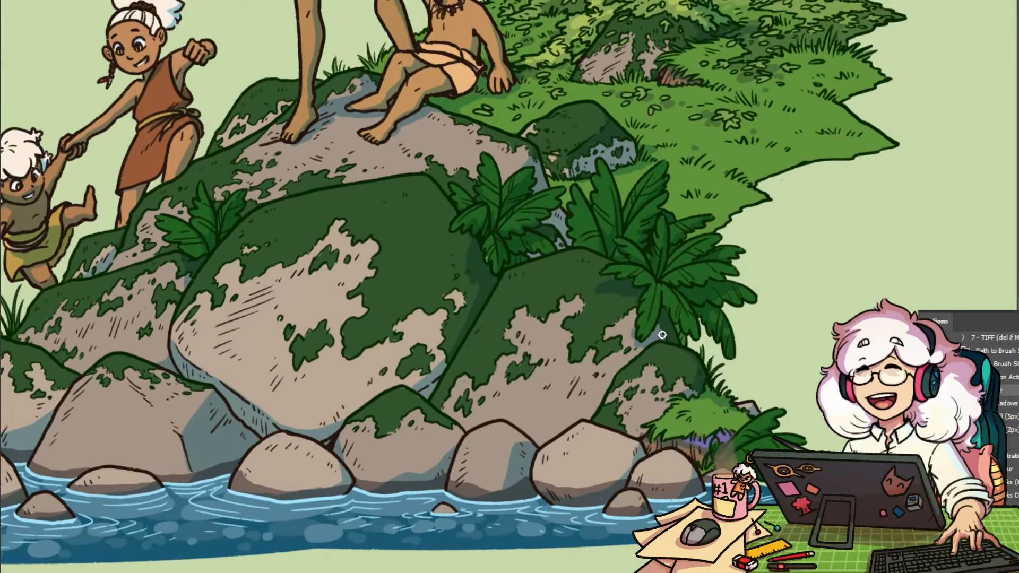
{"action": "mouse_move", "coordinate": [662, 335]}
{"action": "left_mouse_down"}
{"action": "mouse_move", "coordinate": [670, 325]}
{"action": "mouse_move", "coordinate": [675, 340]}
{"action": "left_mouse_up"}
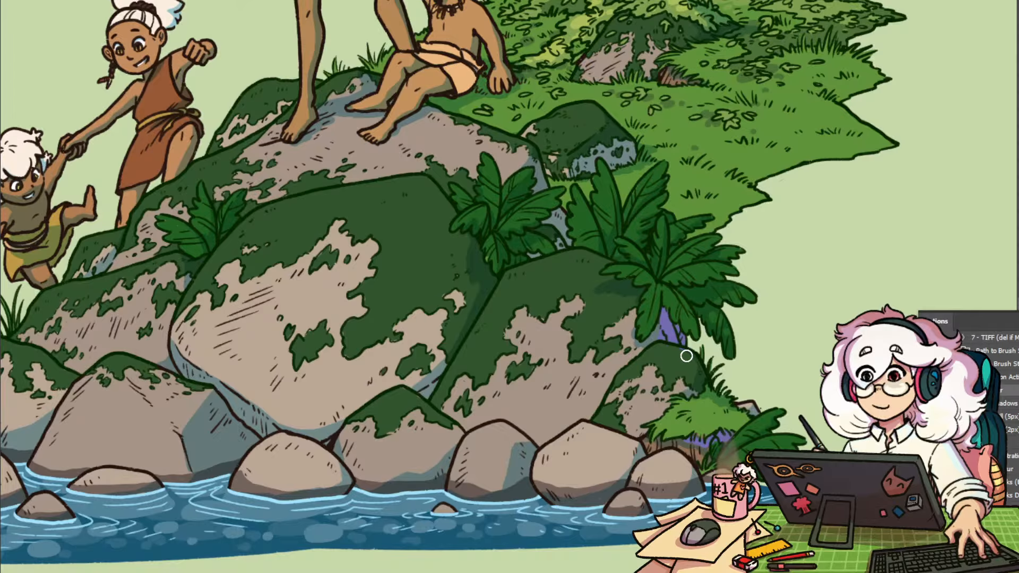
{"action": "key", "text": "bracketleft"}
{"action": "left_click_drag", "start_coordinate": [681, 289], "coordinate": [712, 285]}
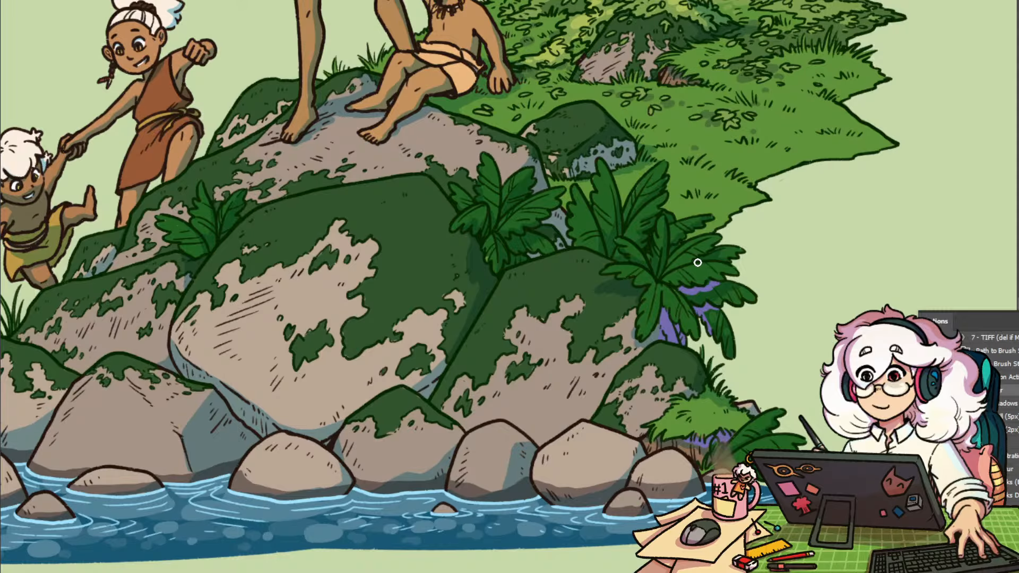
Shade the shadowed side of the small mossy rock behind the ferns with purple
{"action": "scroll", "coordinate": [697, 263], "scroll_direction": "up", "scroll_amount": 4}
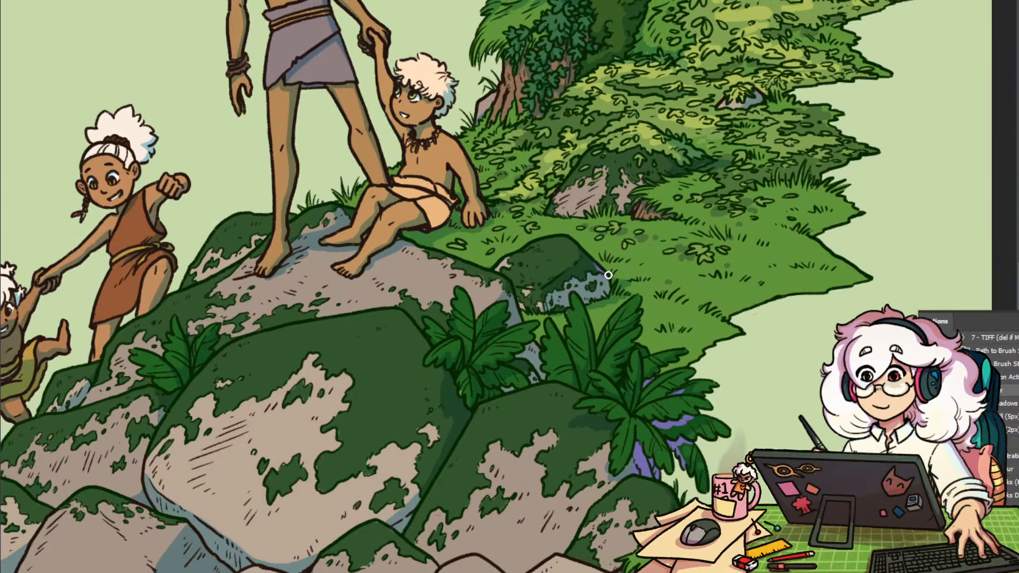
{"action": "mouse_move", "coordinate": [608, 275]}
{"action": "left_mouse_down"}
{"action": "mouse_move", "coordinate": [603, 284]}
{"action": "mouse_move", "coordinate": [704, 264]}
{"action": "left_mouse_up"}
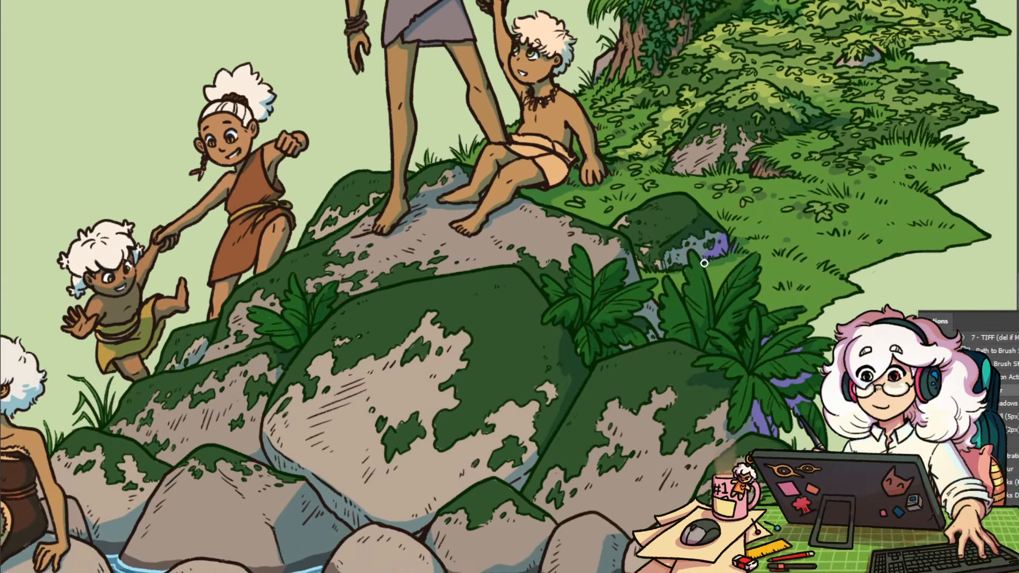
{"action": "left_click_drag", "start_coordinate": [656, 308], "coordinate": [658, 326]}
Recolour the illustration's shadow fill to a blue-violet
{"action": "scroll", "coordinate": [602, 307], "scroll_direction": "down", "scroll_amount": 3}
{"action": "key", "text": "ctrl+0"}
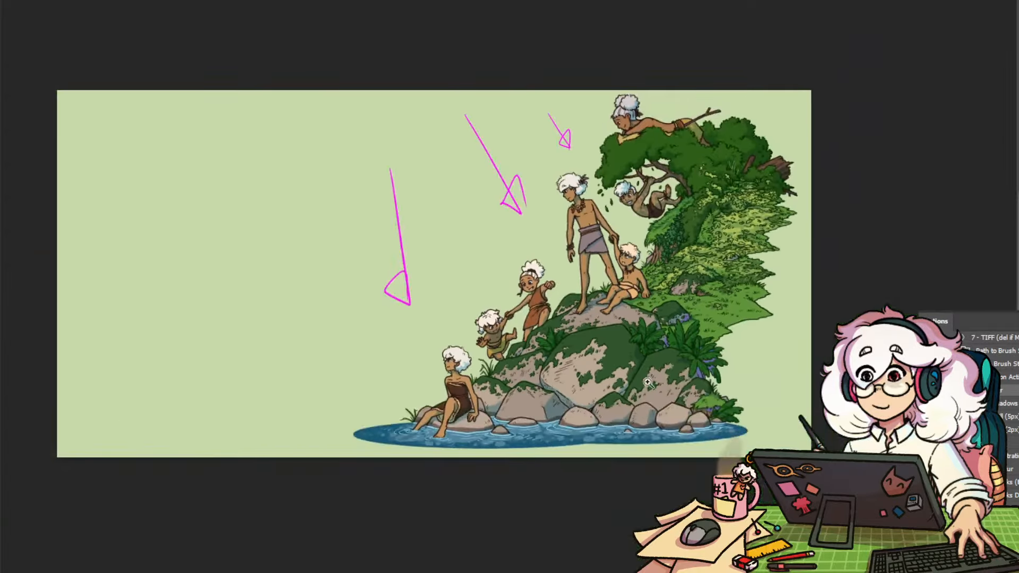
{"action": "left_click_drag", "start_coordinate": [618, 306], "coordinate": [658, 306]}
{"action": "key", "text": "ctrl+0"}
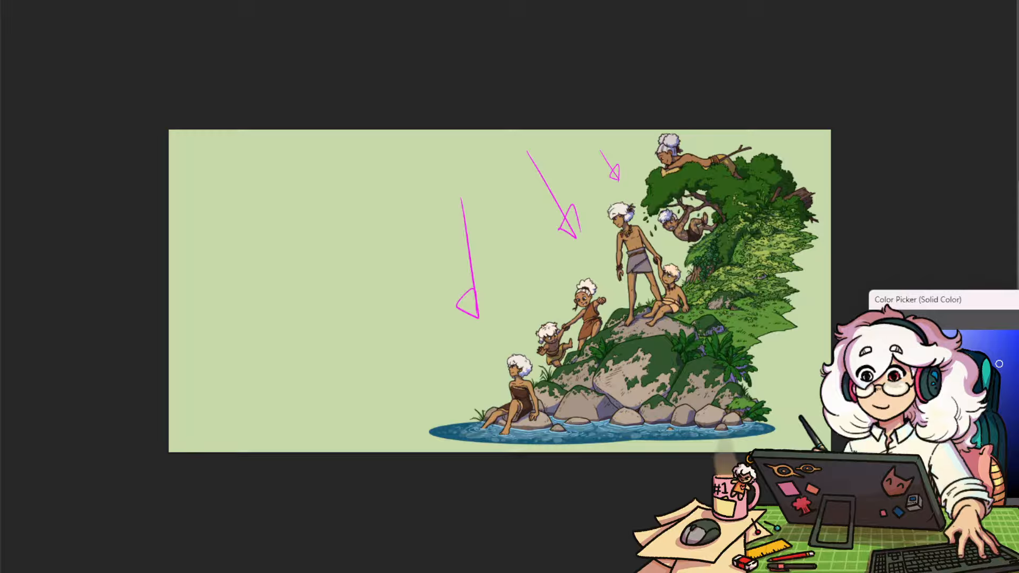
{"action": "left_click_drag", "start_coordinate": [999, 363], "coordinate": [1018, 368]}
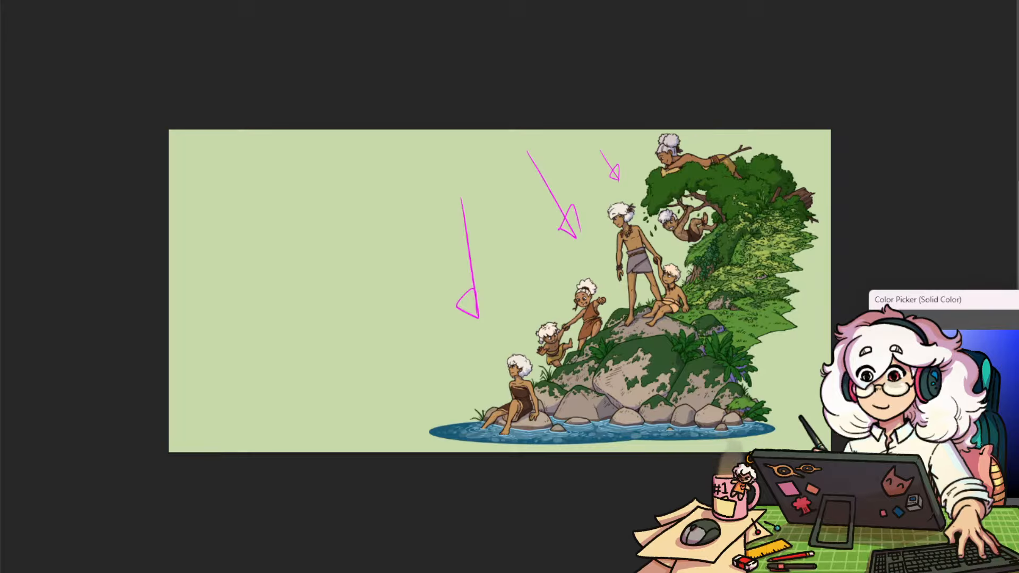
{"action": "key", "text": "Return"}
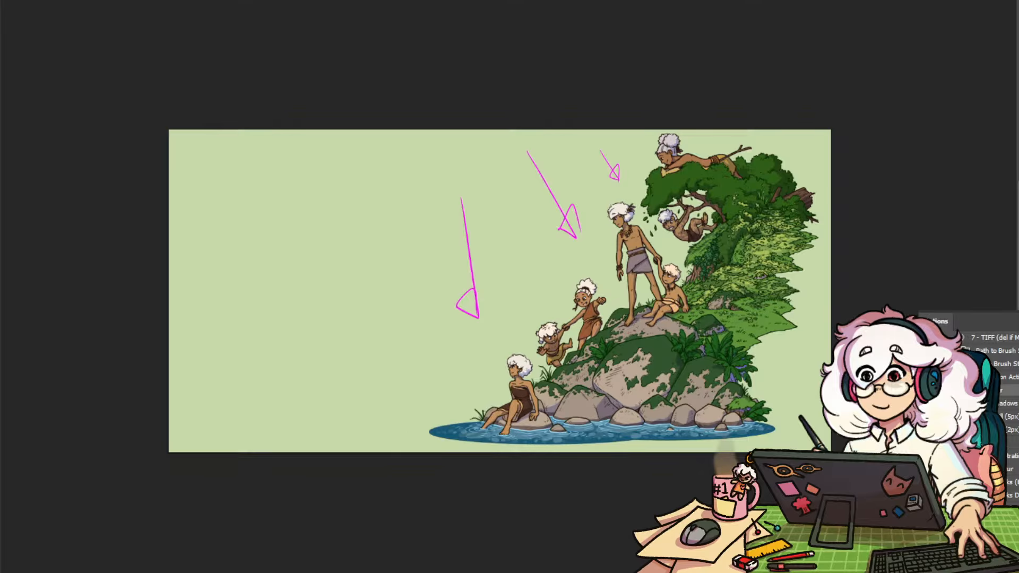
Fill the gap between the ferns and the crevice between the waterline boulders with purple shadow
{"action": "scroll", "coordinate": [700, 385], "scroll_direction": "up", "scroll_amount": 5}
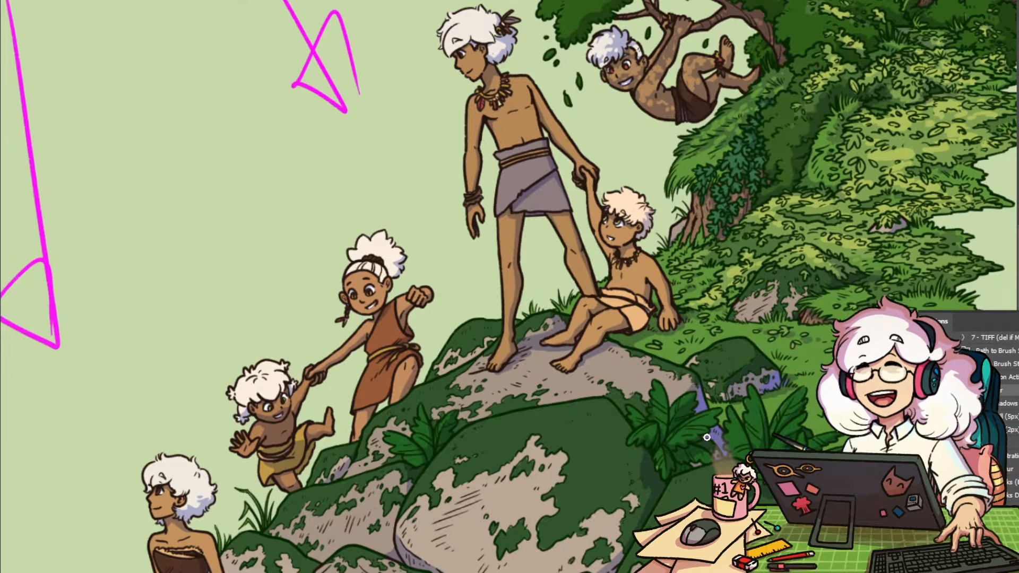
{"action": "left_click_drag", "start_coordinate": [729, 434], "coordinate": [737, 359]}
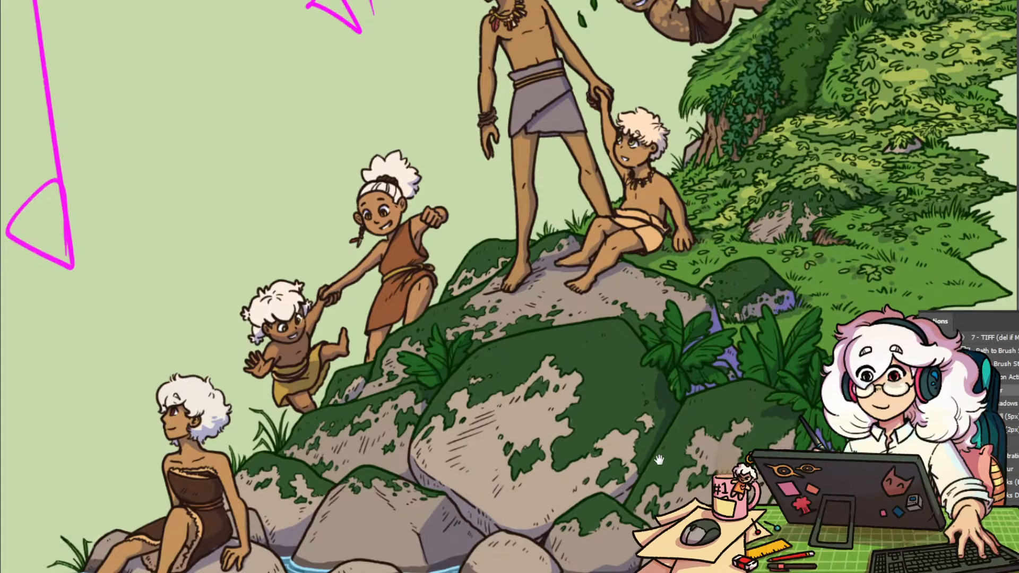
{"action": "left_click_drag", "start_coordinate": [658, 459], "coordinate": [796, 316]}
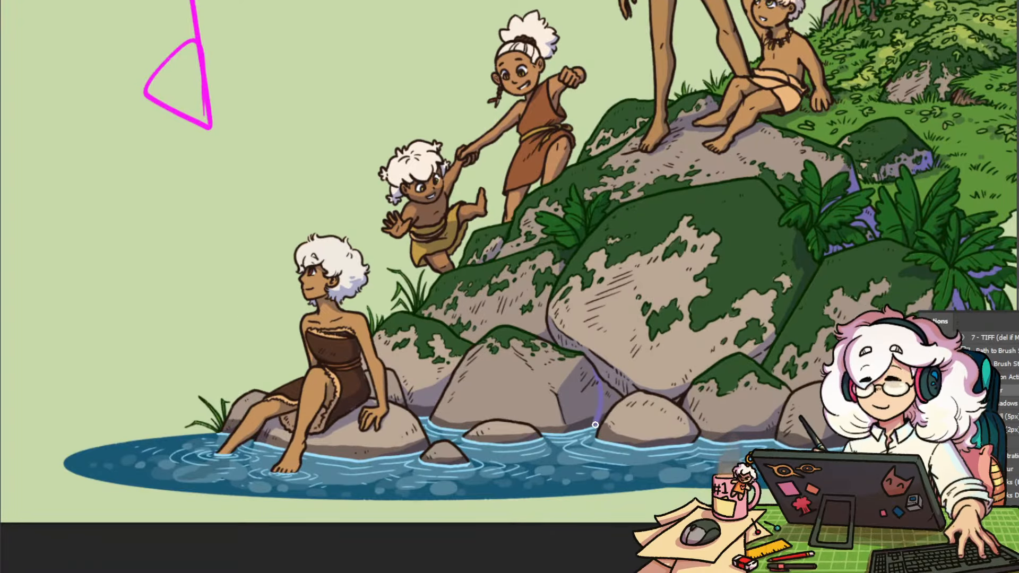
{"action": "mouse_move", "coordinate": [595, 425]}
{"action": "left_mouse_down"}
{"action": "mouse_move", "coordinate": [613, 417]}
{"action": "mouse_move", "coordinate": [630, 376]}
{"action": "left_mouse_up"}
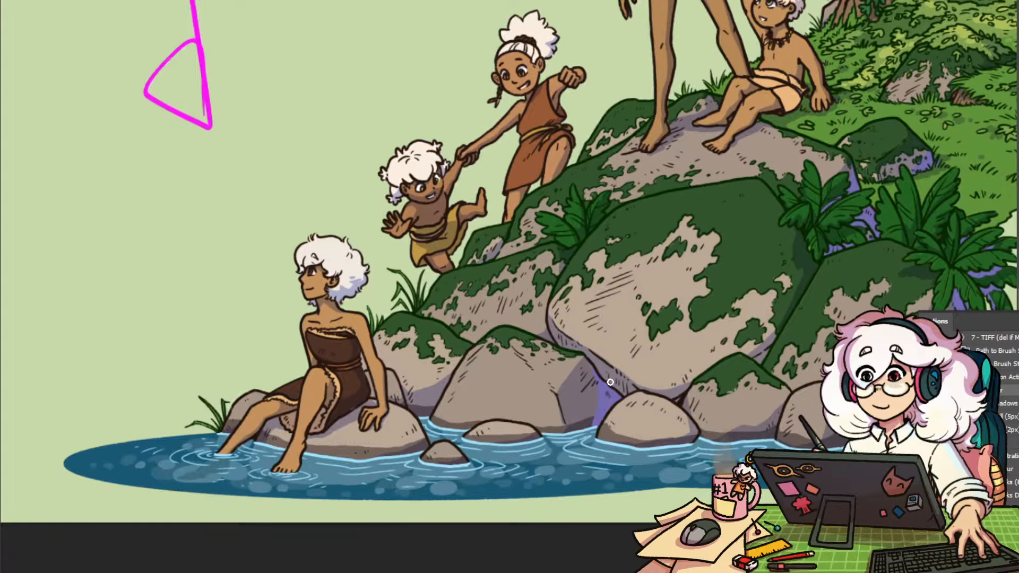
Paint purple shadows on the undersides and inner folds of the clothing worn by the seated woman, toddler, girl and standing figure
{"action": "left_click_drag", "start_coordinate": [718, 426], "coordinate": [840, 445]}
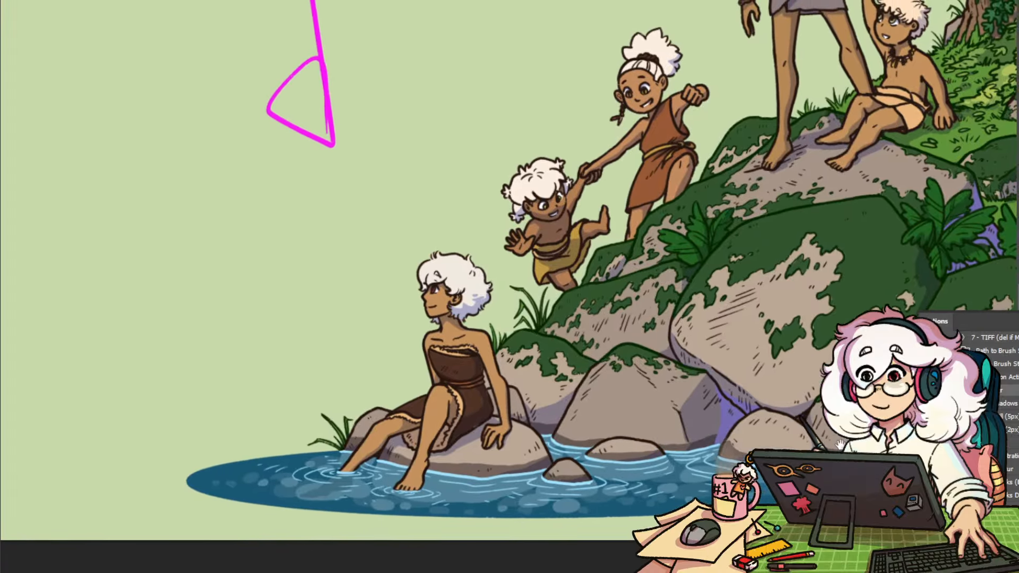
{"action": "mouse_move", "coordinate": [587, 407]}
{"action": "left_mouse_down"}
{"action": "mouse_move", "coordinate": [579, 412]}
{"action": "mouse_move", "coordinate": [682, 409]}
{"action": "left_mouse_up"}
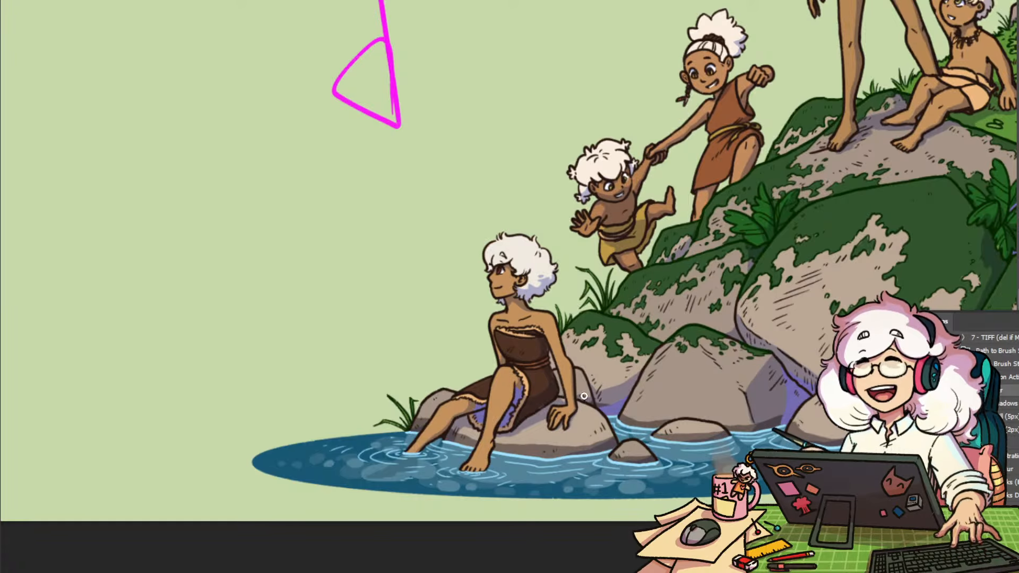
{"action": "left_click_drag", "start_coordinate": [591, 373], "coordinate": [543, 474]}
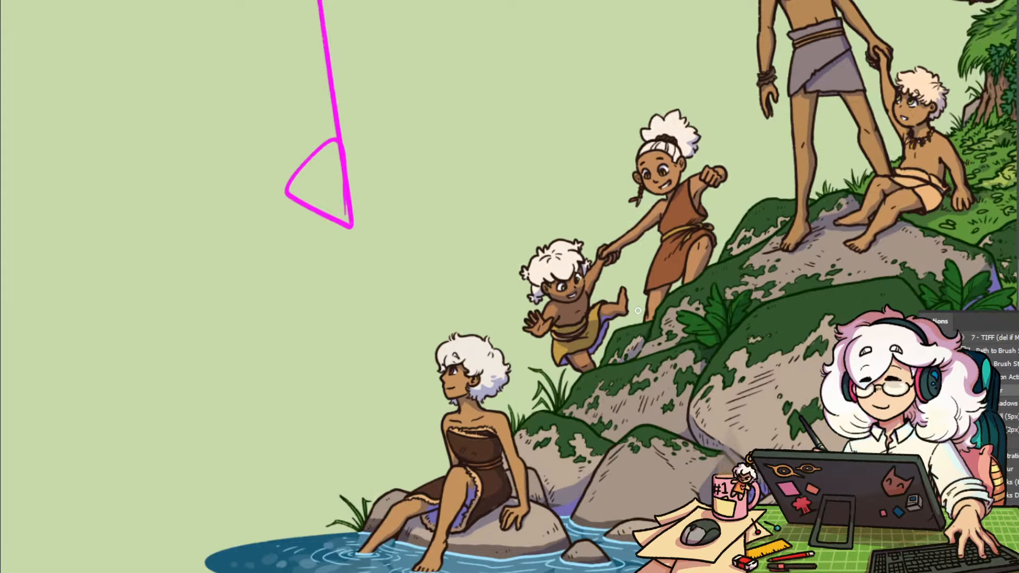
{"action": "left_click_drag", "start_coordinate": [647, 291], "coordinate": [575, 365]}
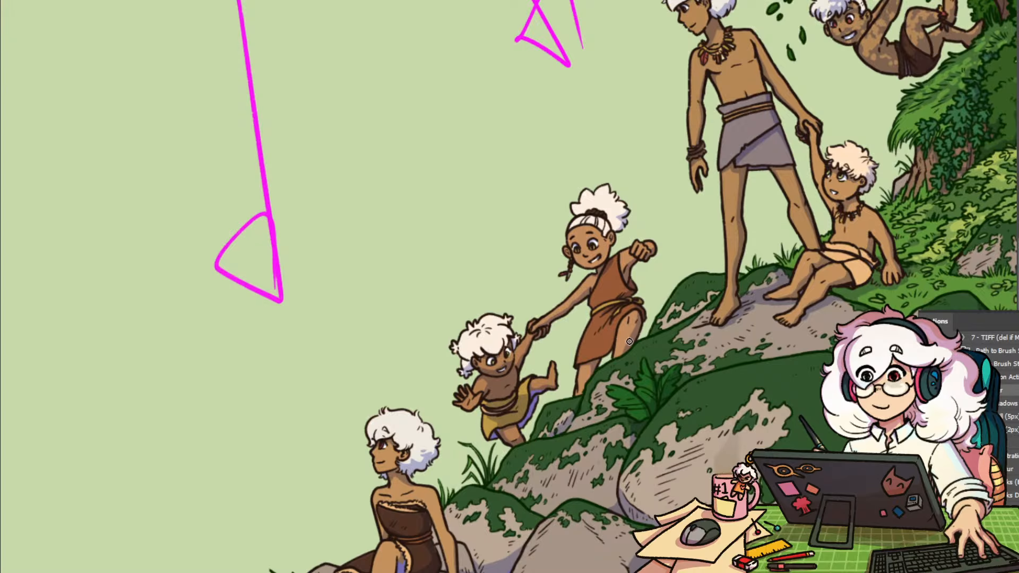
{"action": "left_click_drag", "start_coordinate": [626, 279], "coordinate": [514, 365]}
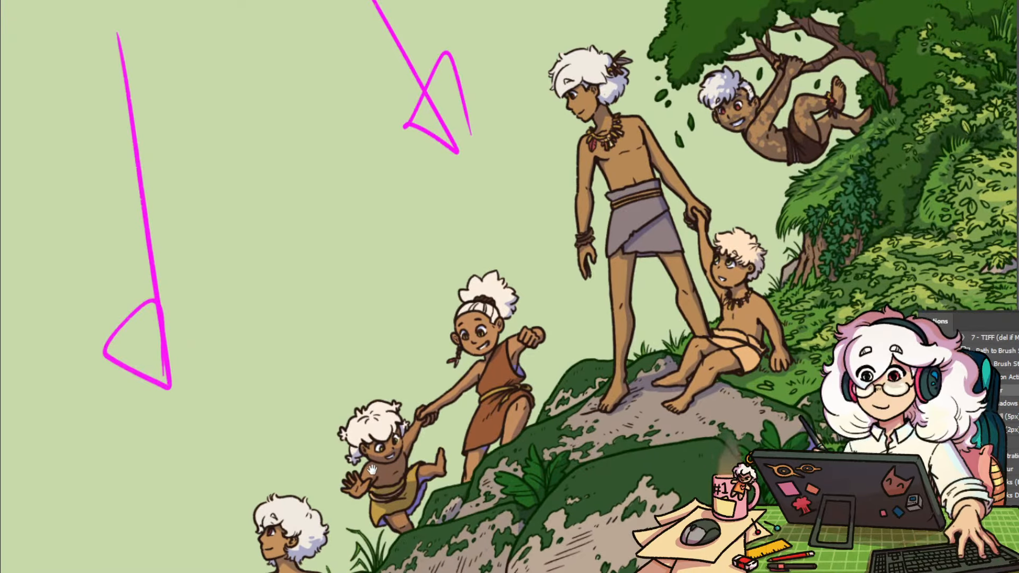
{"action": "left_click_drag", "start_coordinate": [739, 171], "coordinate": [644, 240]}
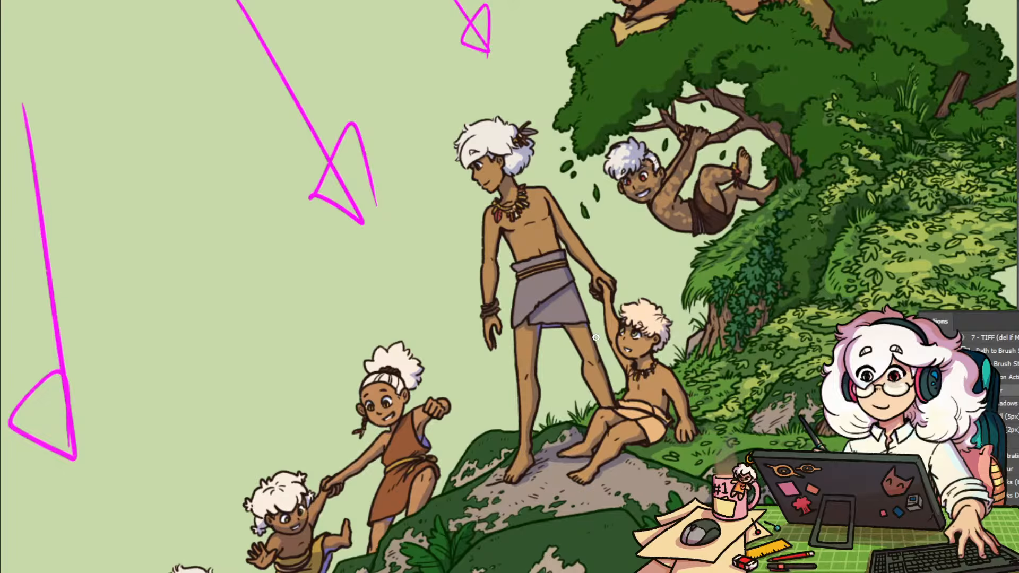
{"action": "scroll", "coordinate": [547, 350], "scroll_direction": "up", "scroll_amount": 3}
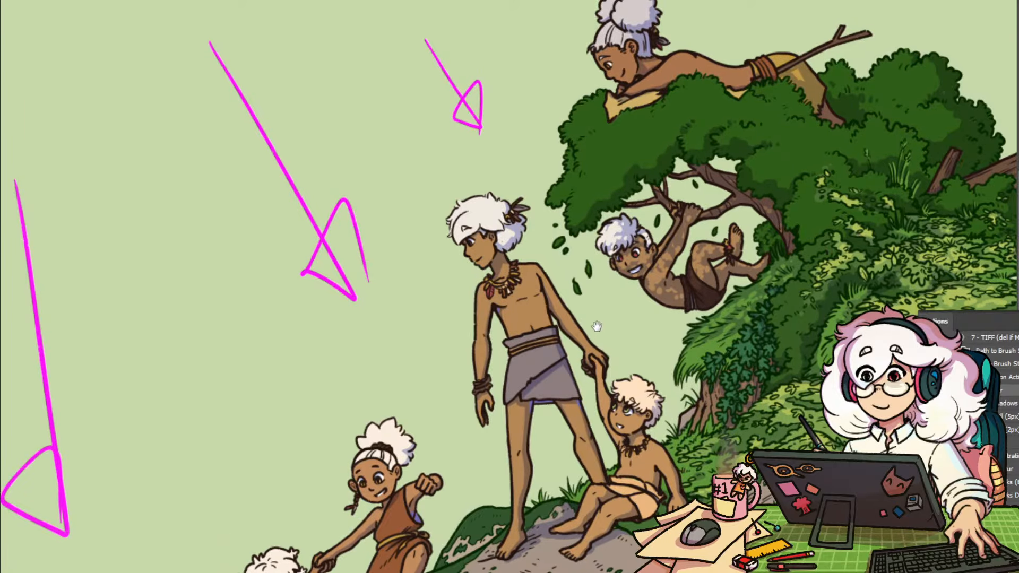
Add purple shadows beneath the chins and on the necks of the seated woman, standing figure and seated boy
{"action": "scroll", "coordinate": [645, 406], "scroll_direction": "down", "scroll_amount": 3}
{"action": "left_click_drag", "start_coordinate": [448, 357], "coordinate": [569, 223]}
{"action": "left_click_drag", "start_coordinate": [445, 353], "coordinate": [509, 302]}
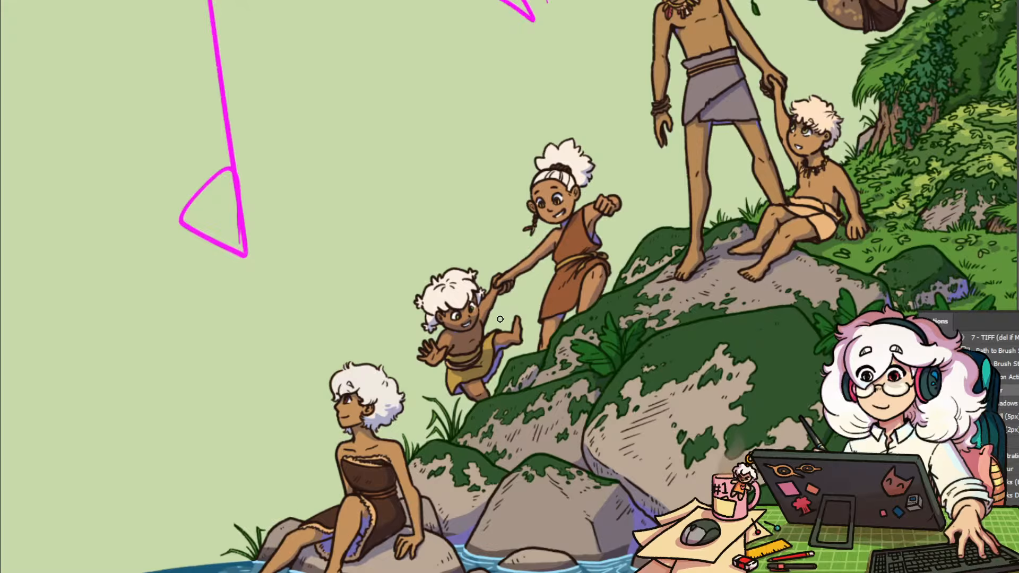
{"action": "left_click_drag", "start_coordinate": [499, 321], "coordinate": [568, 257]}
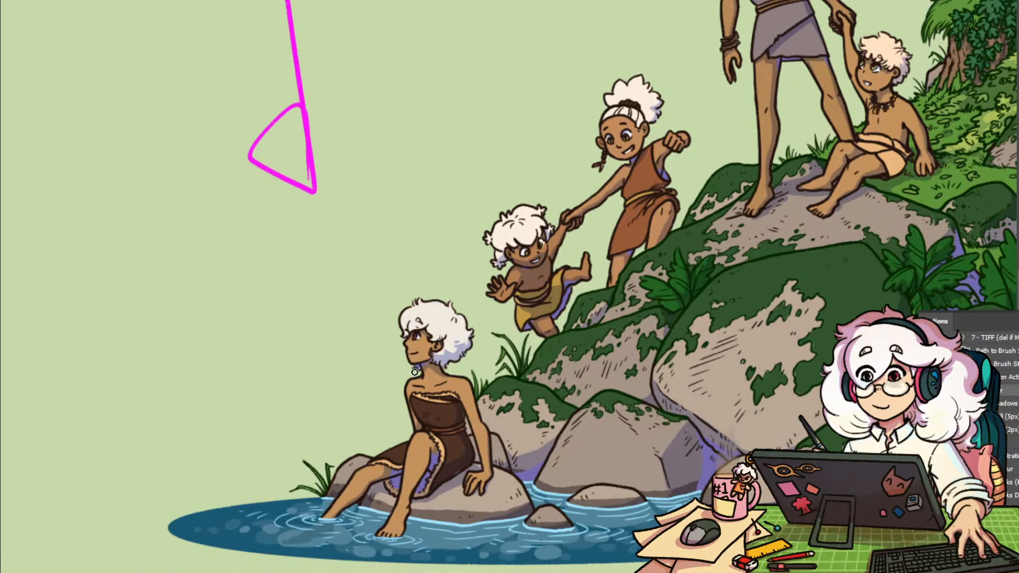
{"action": "left_click_drag", "start_coordinate": [690, 238], "coordinate": [590, 308]}
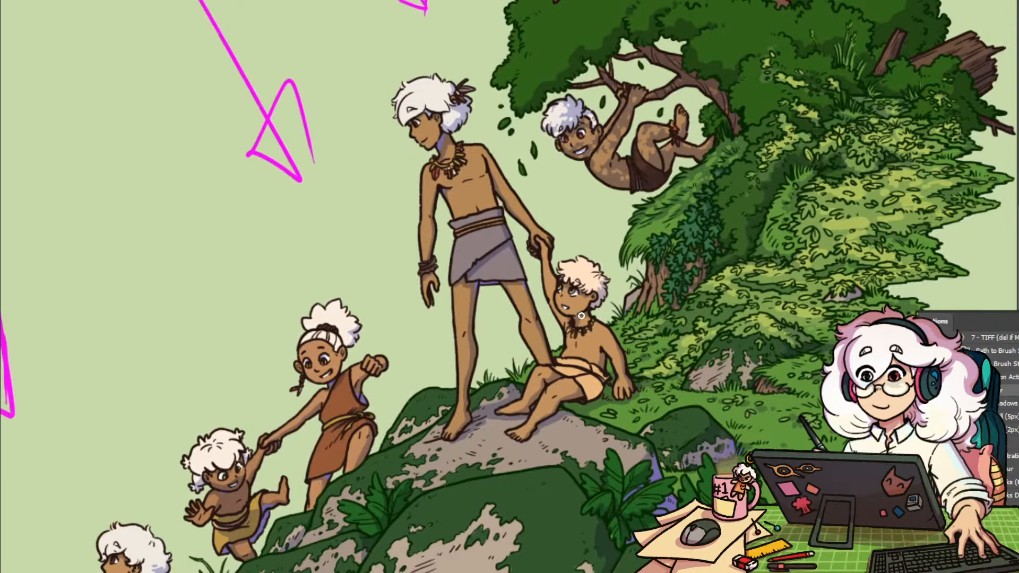
{"action": "left_click_drag", "start_coordinate": [614, 255], "coordinate": [556, 420]}
{"action": "left_click_drag", "start_coordinate": [579, 274], "coordinate": [528, 317]}
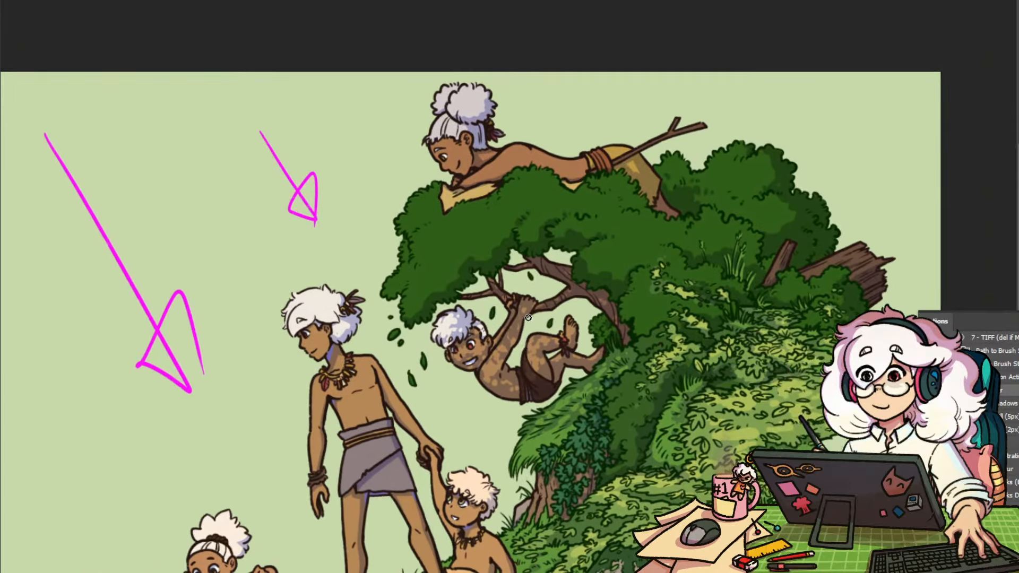
Paint purple shadows on the tree's trunk and branches beneath the leafy canopy
{"action": "left_click_drag", "start_coordinate": [559, 387], "coordinate": [542, 386]}
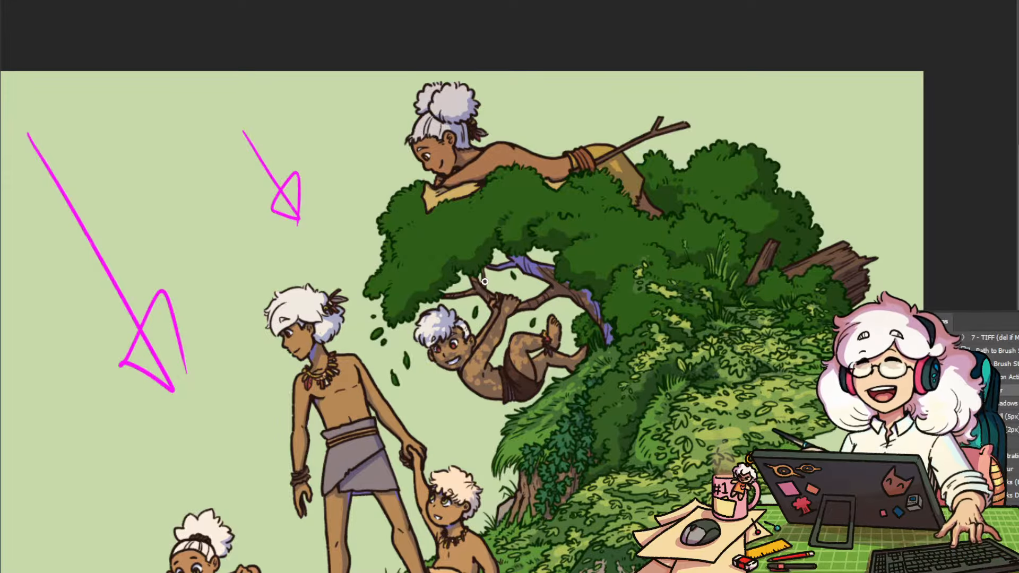
{"action": "left_click_drag", "start_coordinate": [525, 282], "coordinate": [494, 291]}
{"action": "left_click_drag", "start_coordinate": [582, 283], "coordinate": [636, 283]}
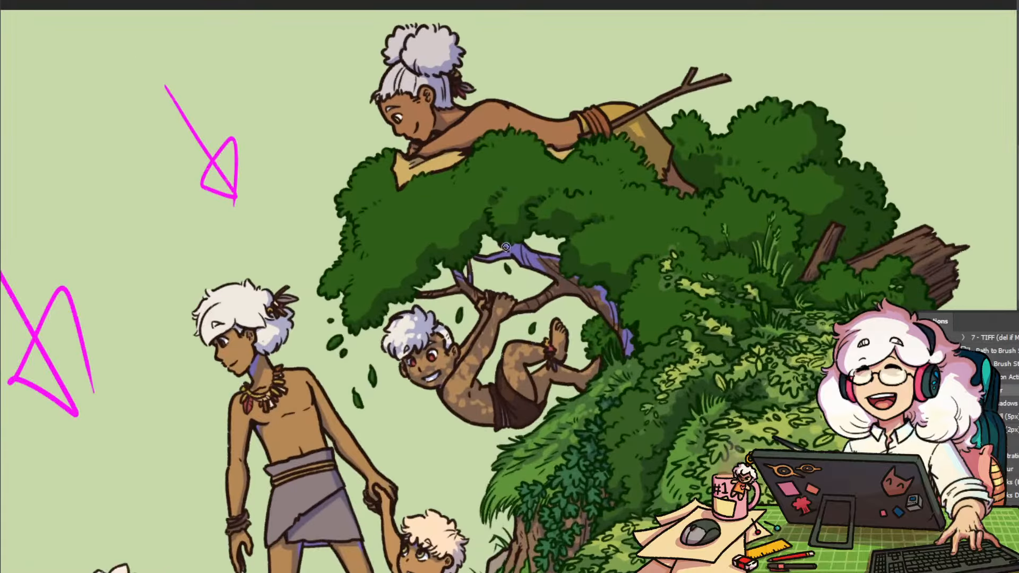
{"action": "left_click_drag", "start_coordinate": [533, 213], "coordinate": [535, 339]}
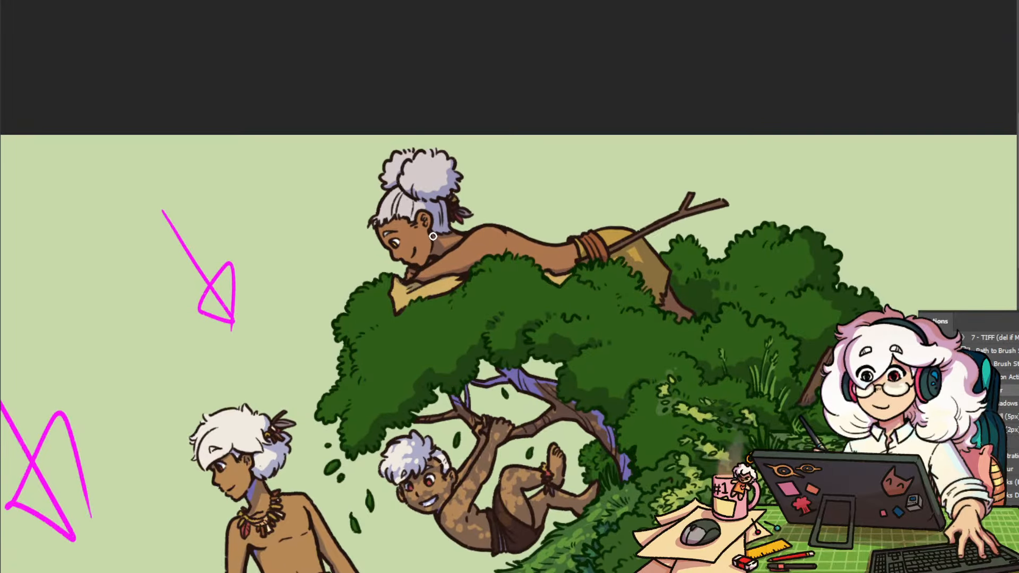
Add purple shadows to the reclining figure's neck and to the foliage behind that figure's foot
{"action": "left_click_drag", "start_coordinate": [458, 230], "coordinate": [452, 260]}
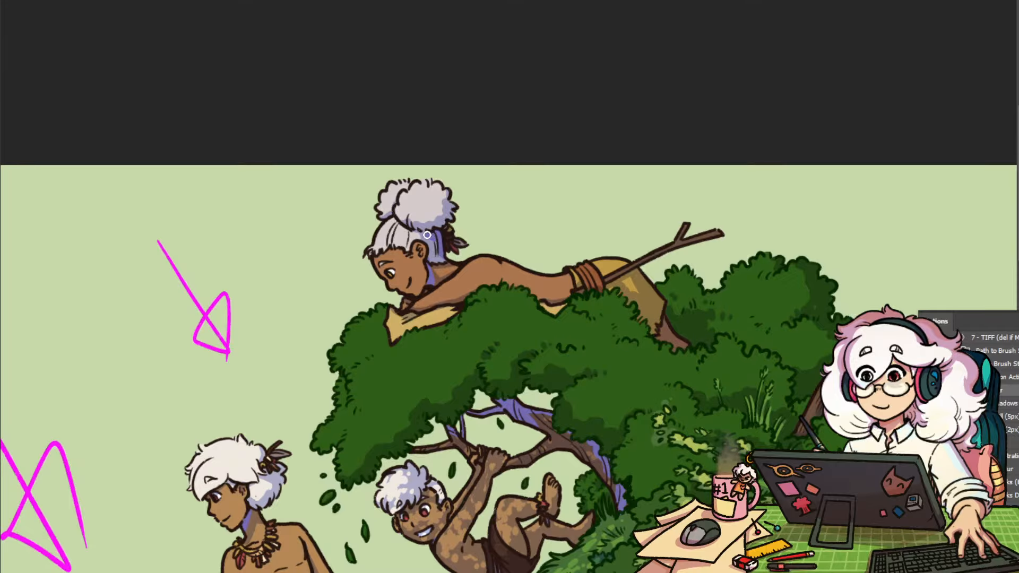
{"action": "left_click_drag", "start_coordinate": [480, 329], "coordinate": [378, 285]}
{"action": "left_click_drag", "start_coordinate": [650, 244], "coordinate": [565, 191]}
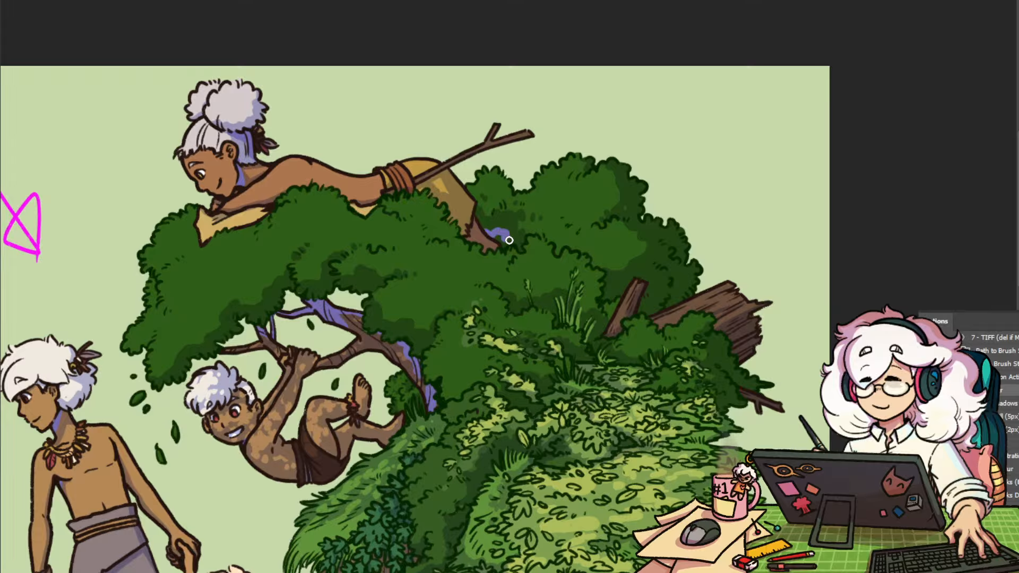
{"action": "left_click_drag", "start_coordinate": [565, 273], "coordinate": [515, 225]}
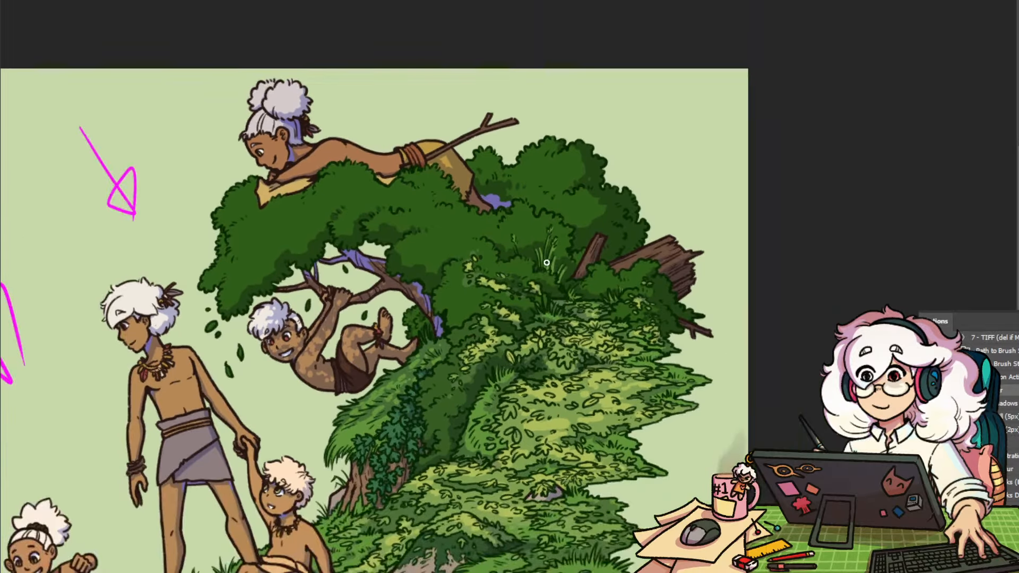
Paint purple shadows between the ivy leaves and along the side of the ivy-covered stump
{"action": "left_click_drag", "start_coordinate": [565, 416], "coordinate": [657, 323]}
{"action": "left_click", "coordinate": [658, 322]}
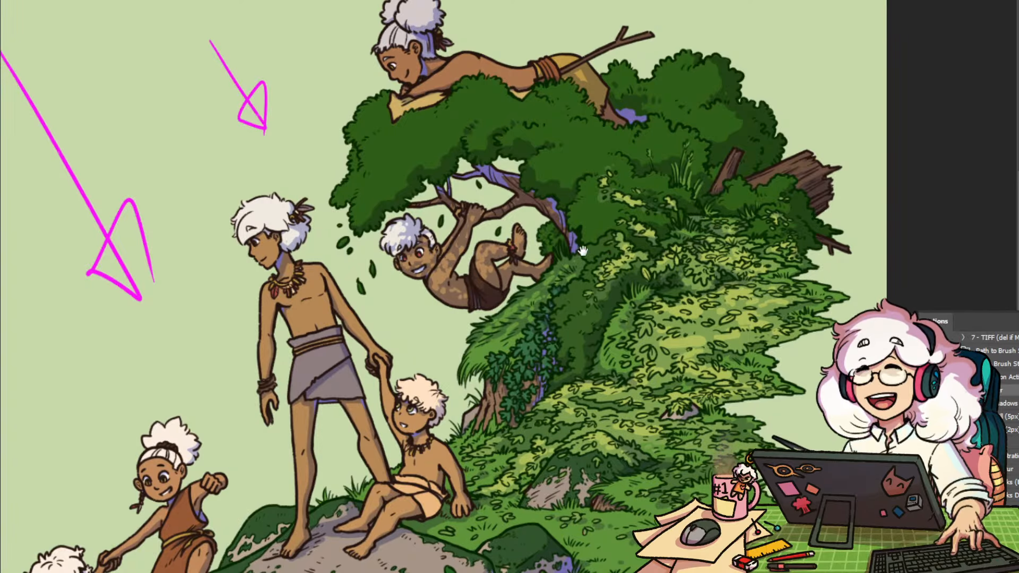
{"action": "left_click_drag", "start_coordinate": [582, 251], "coordinate": [578, 329]}
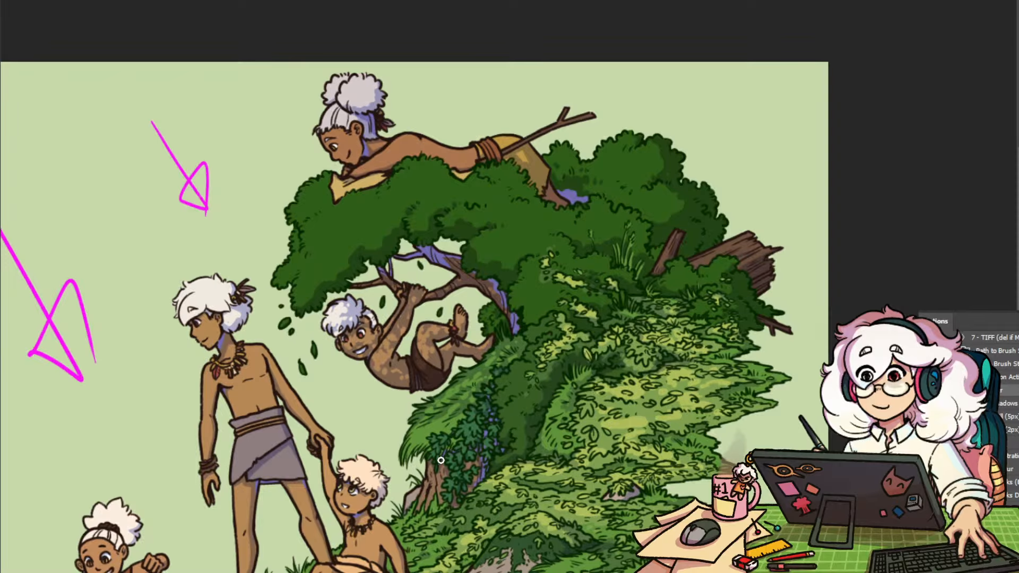
{"action": "left_click_drag", "start_coordinate": [533, 425], "coordinate": [530, 350]}
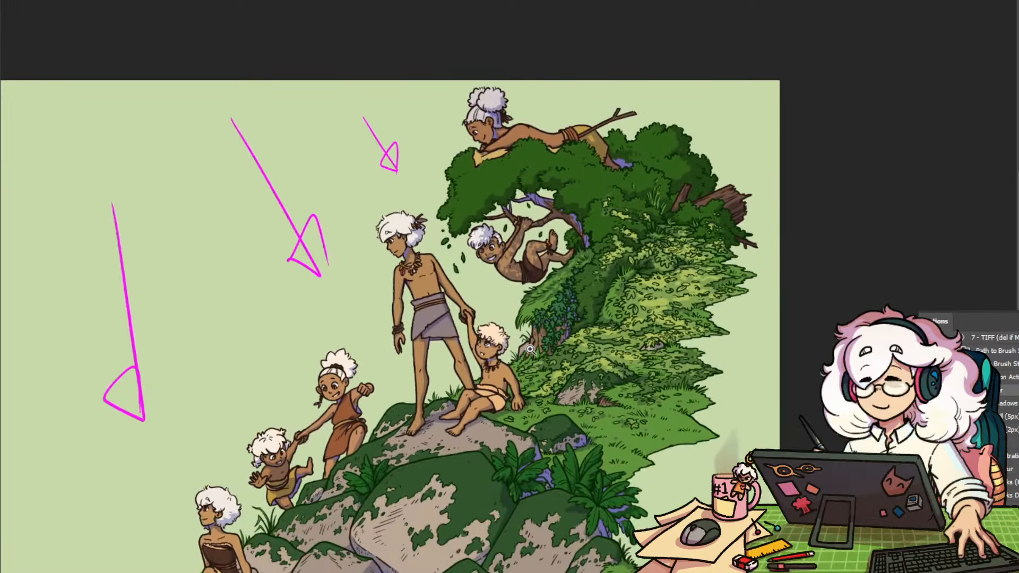
Shade the undersides of the hanging child's loincloth, legs and back with purple
{"action": "left_click_drag", "start_coordinate": [549, 273], "coordinate": [599, 229]}
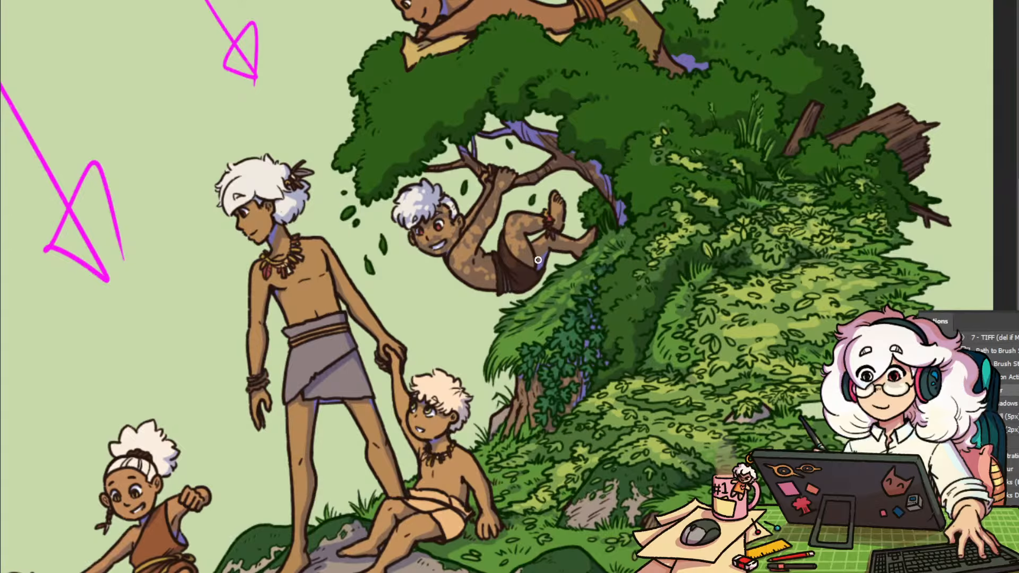
{"action": "scroll", "coordinate": [572, 253], "scroll_direction": "up", "scroll_amount": 2}
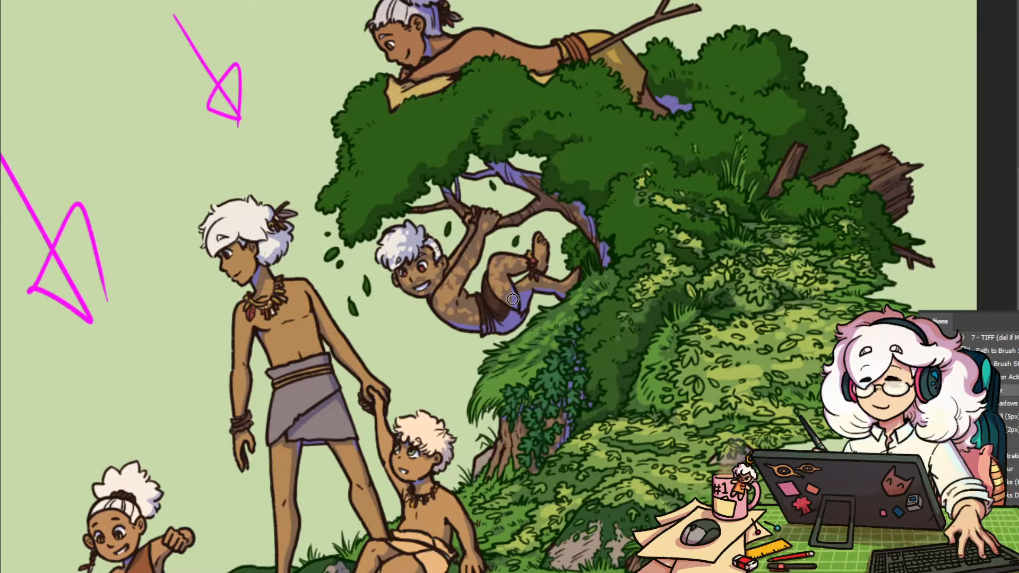
{"action": "scroll", "coordinate": [533, 263], "scroll_direction": "up", "scroll_amount": 2}
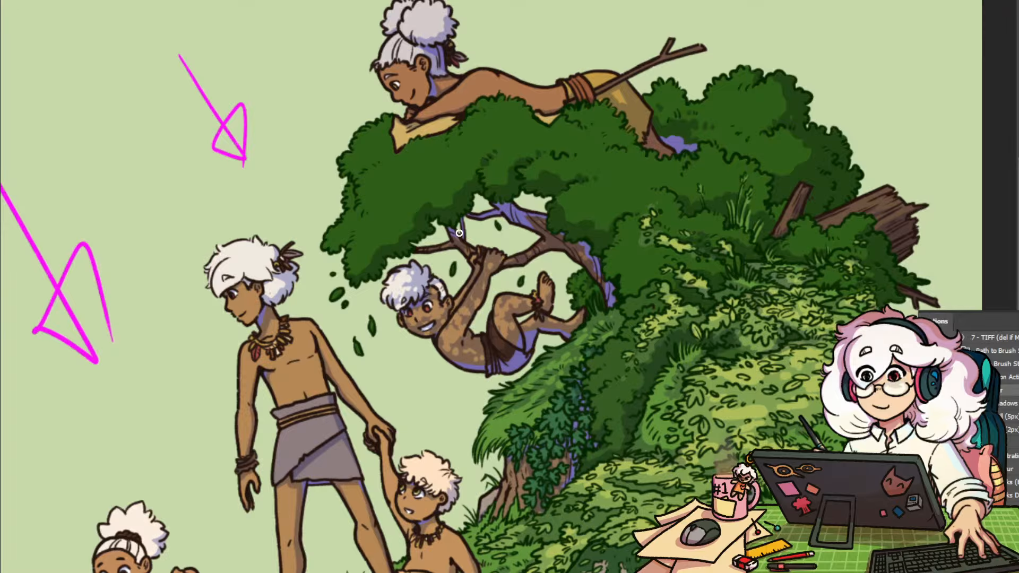
{"action": "left_click_drag", "start_coordinate": [570, 329], "coordinate": [521, 318]}
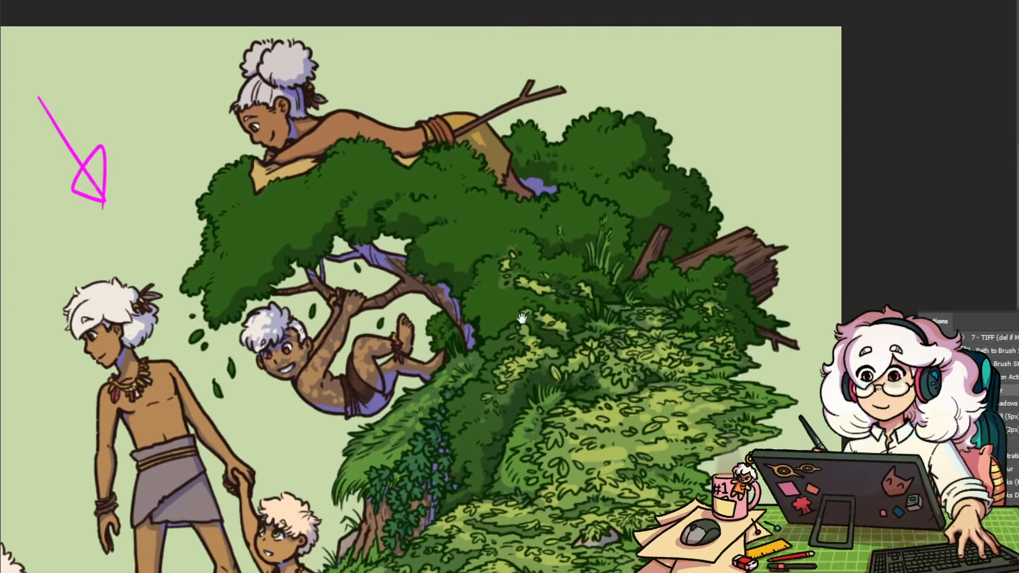
Fill the foliage behind the broken log and upright stump with purple shadow
{"action": "scroll", "coordinate": [535, 347], "scroll_direction": "up", "scroll_amount": 3}
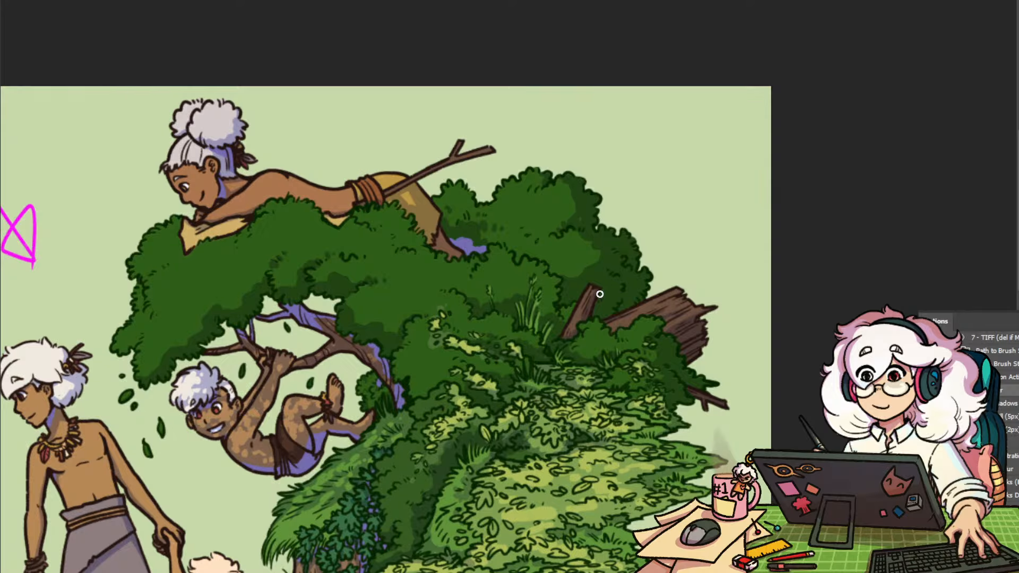
{"action": "mouse_move", "coordinate": [618, 269]}
{"action": "left_mouse_down"}
{"action": "mouse_move", "coordinate": [637, 250]}
{"action": "mouse_move", "coordinate": [610, 313]}
{"action": "left_mouse_up"}
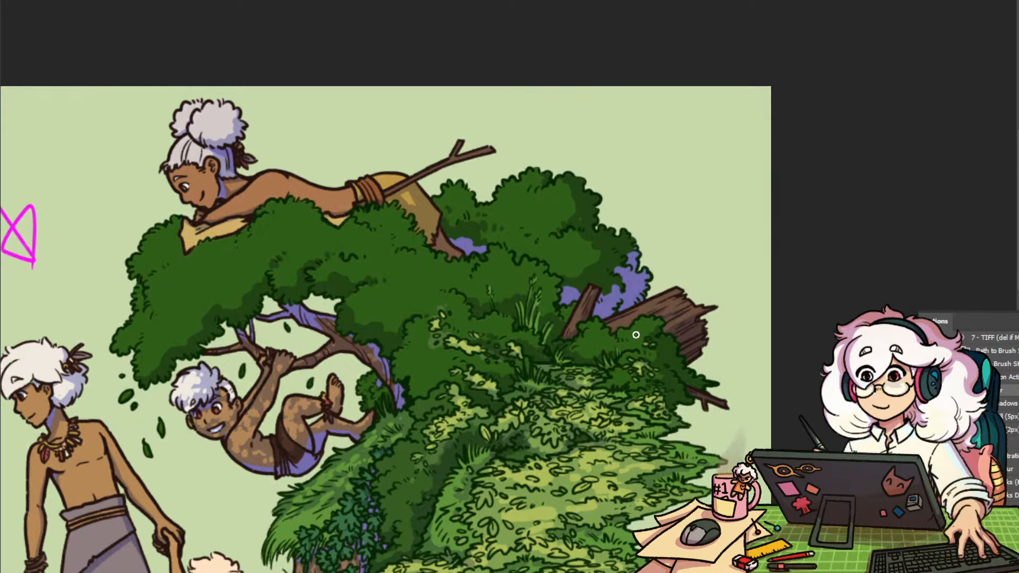
{"action": "left_click_drag", "start_coordinate": [564, 288], "coordinate": [483, 232]}
{"action": "left_click_drag", "start_coordinate": [619, 397], "coordinate": [578, 367]}
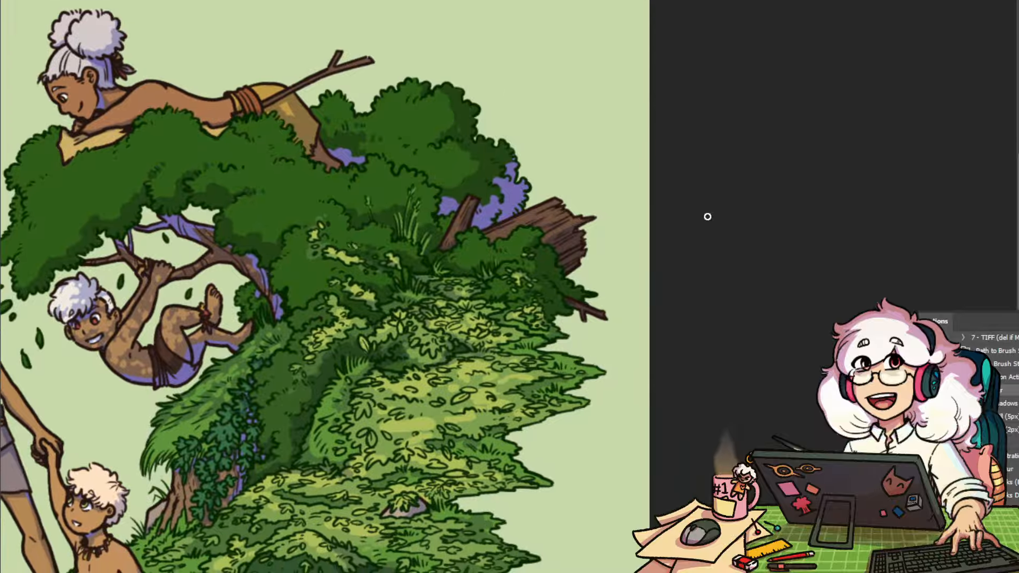
Paint purple shadows on the broken log's underside and along the foliage edge and twigs beneath it
{"action": "mouse_move", "coordinate": [552, 283]}
{"action": "left_mouse_down"}
{"action": "mouse_move", "coordinate": [546, 248]}
{"action": "mouse_move", "coordinate": [560, 295]}
{"action": "mouse_move", "coordinate": [589, 294]}
{"action": "mouse_move", "coordinate": [549, 317]}
{"action": "left_mouse_up"}
{"action": "key", "text": "g"}
{"action": "left_click", "coordinate": [561, 312]}
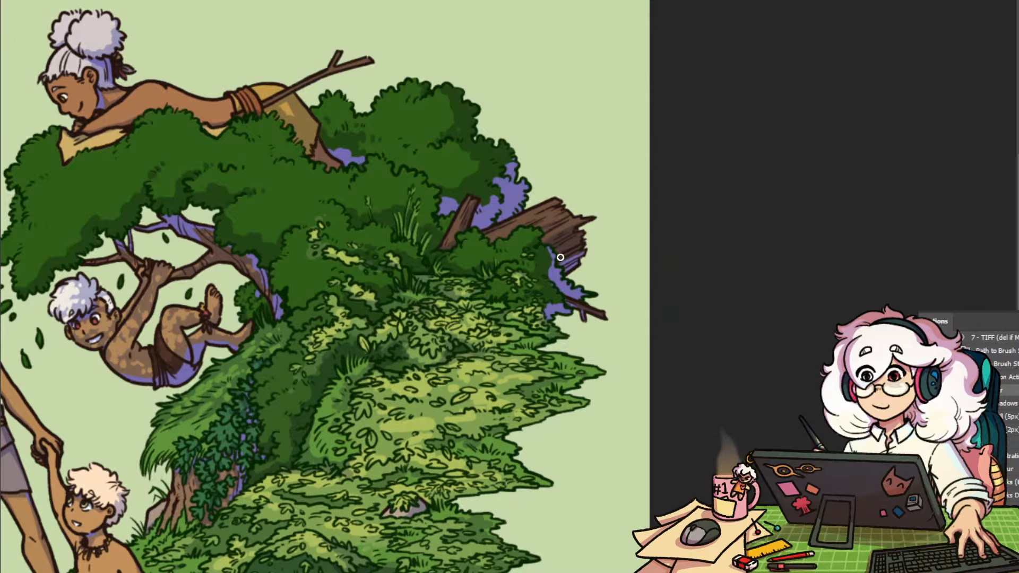
{"action": "left_click_drag", "start_coordinate": [578, 295], "coordinate": [532, 338]}
{"action": "left_click_drag", "start_coordinate": [554, 265], "coordinate": [605, 316]}
Add purple shadows to the hillside's grassy crevice, the edge beside the mossy rock and the small stone
{"action": "left_click_drag", "start_coordinate": [670, 383], "coordinate": [692, 231]}
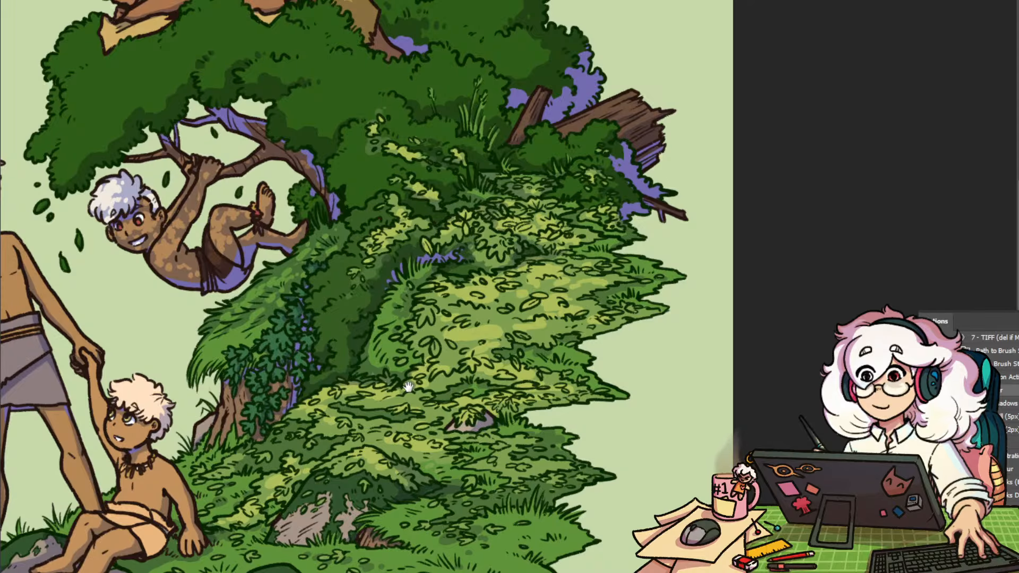
{"action": "mouse_move", "coordinate": [580, 481]}
{"action": "left_mouse_down"}
{"action": "mouse_move", "coordinate": [690, 346]}
{"action": "mouse_move", "coordinate": [687, 312]}
{"action": "left_mouse_up"}
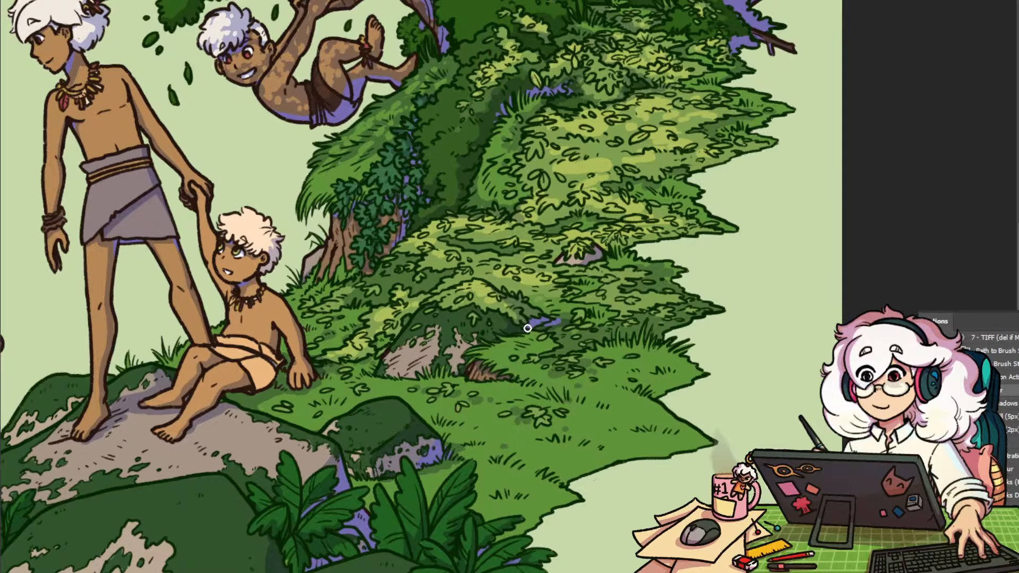
{"action": "left_click_drag", "start_coordinate": [588, 336], "coordinate": [568, 319]}
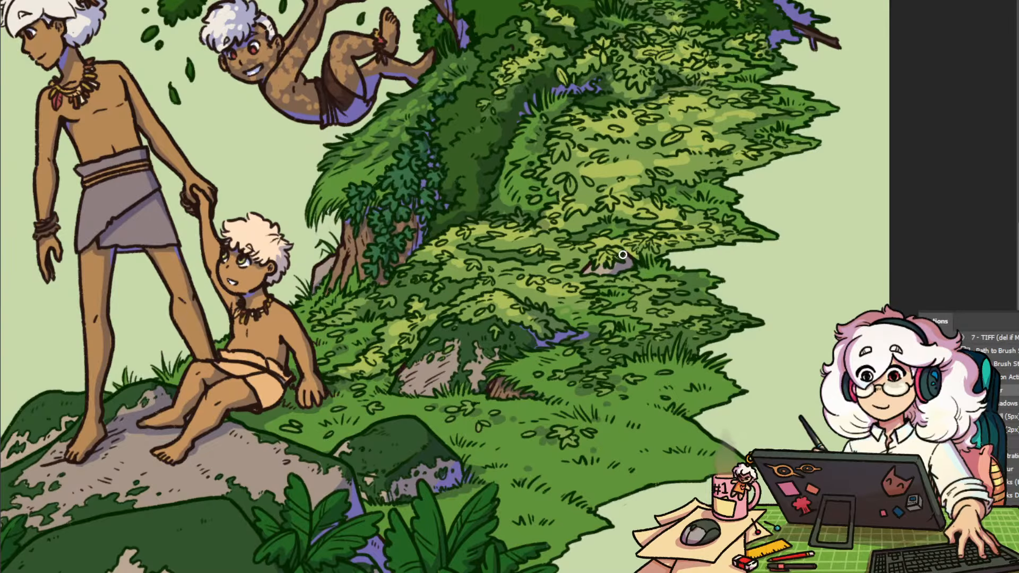
{"action": "left_click_drag", "start_coordinate": [642, 260], "coordinate": [611, 283]}
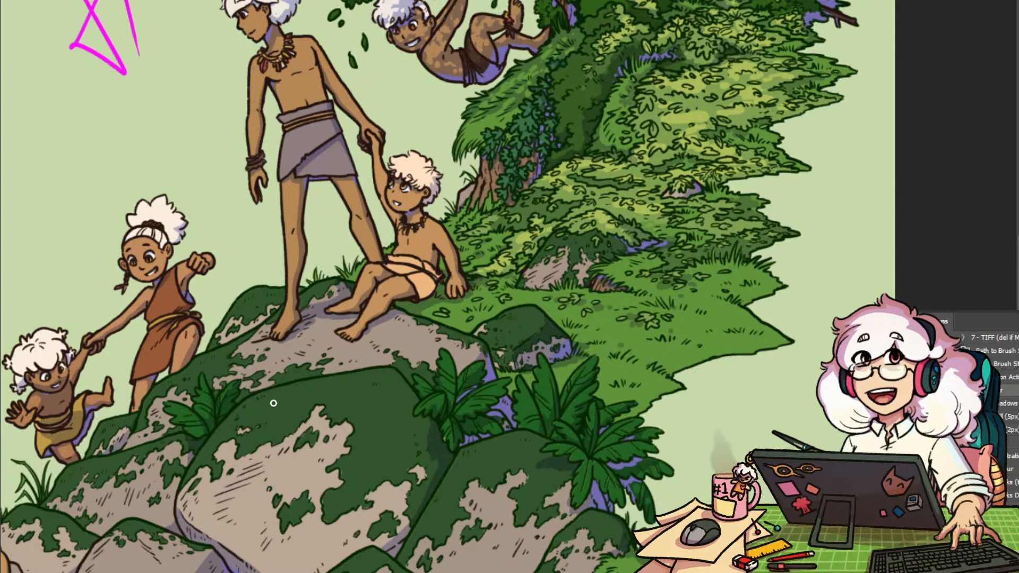
Add small purple shadows at the base of the upright stump and among the leaves on the upper hillside
{"action": "scroll", "coordinate": [598, 311], "scroll_direction": "down", "scroll_amount": 1}
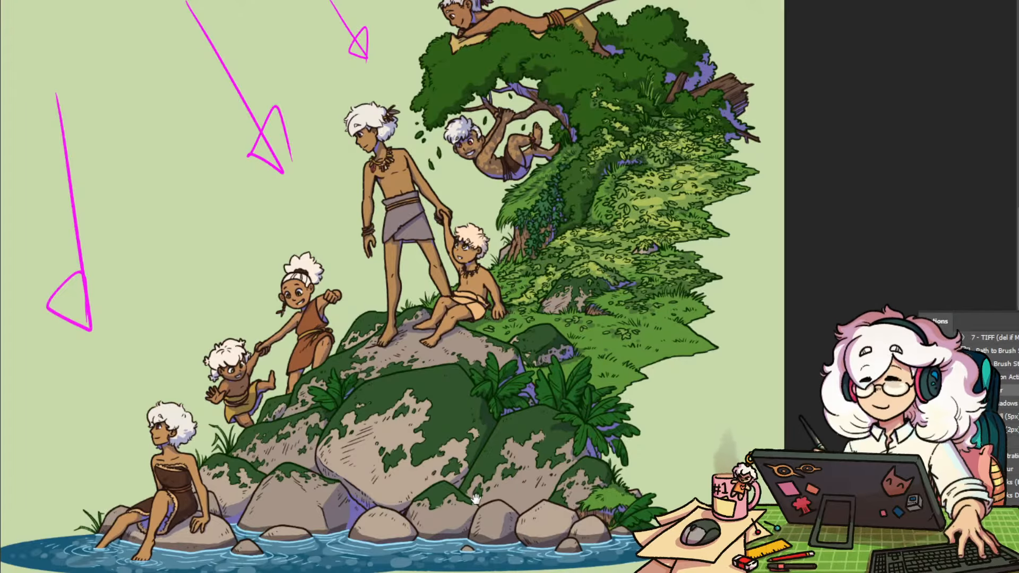
{"action": "scroll", "coordinate": [555, 417], "scroll_direction": "down", "scroll_amount": 1}
{"action": "left_click", "coordinate": [699, 192]}
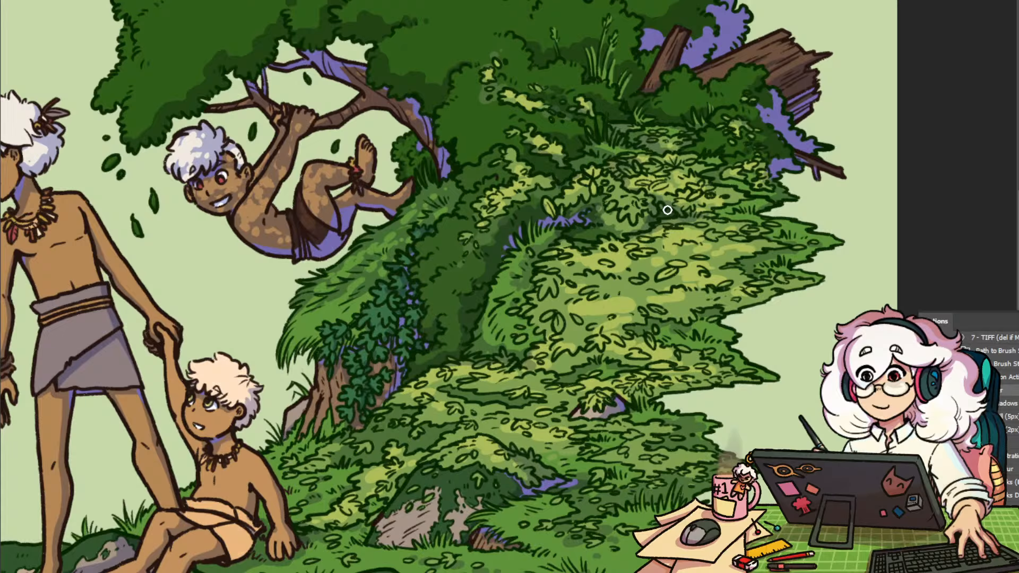
{"action": "mouse_move", "coordinate": [668, 210]}
{"action": "left_mouse_down"}
{"action": "mouse_move", "coordinate": [656, 237]}
{"action": "mouse_move", "coordinate": [561, 290]}
{"action": "left_mouse_up"}
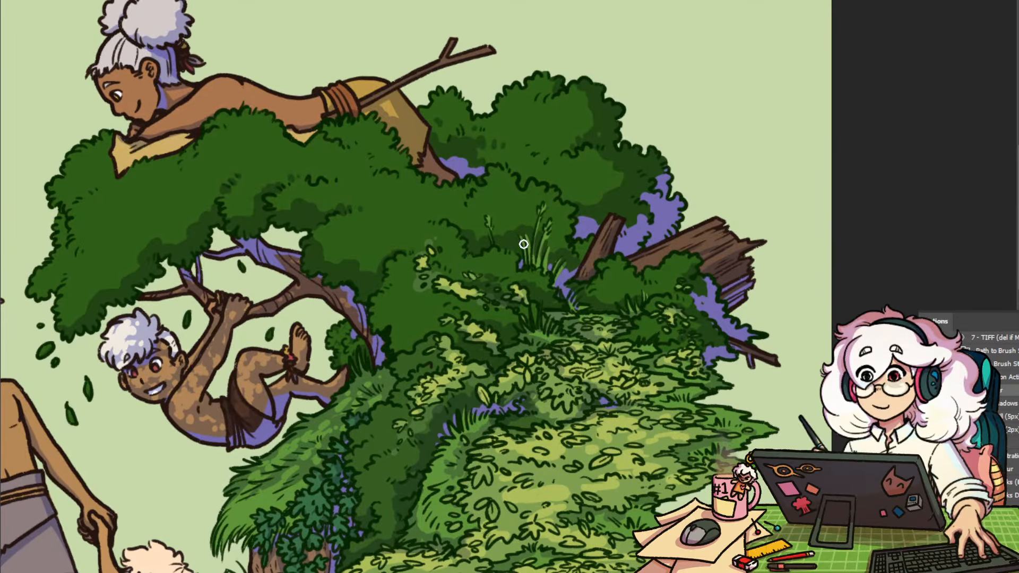
Examine the whole illustration, then the hanging child and the overgrown hillside up close, to judge the shading
{"action": "scroll", "coordinate": [478, 252], "scroll_direction": "down", "scroll_amount": 5}
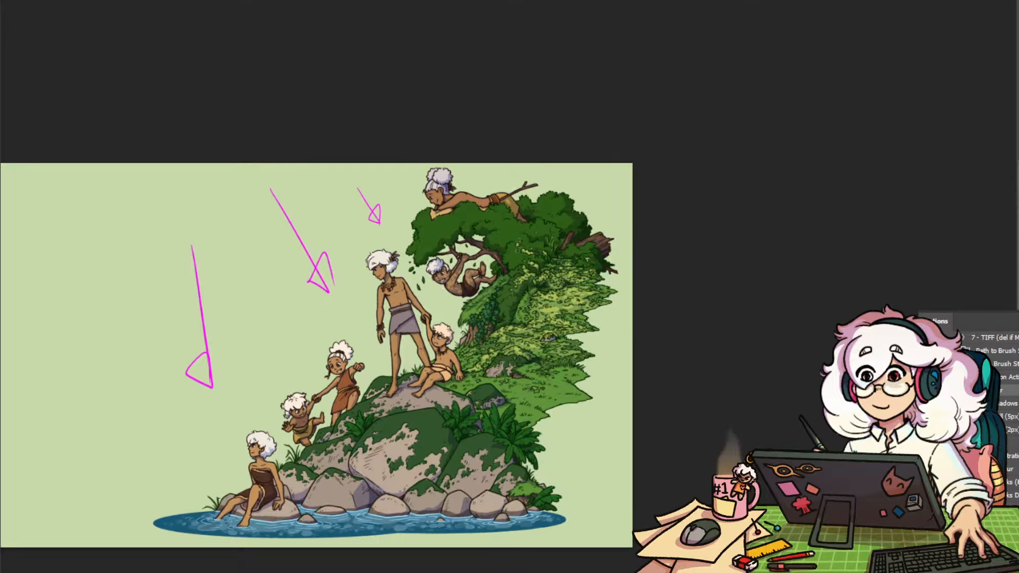
{"action": "left_click_drag", "start_coordinate": [467, 273], "coordinate": [566, 232]}
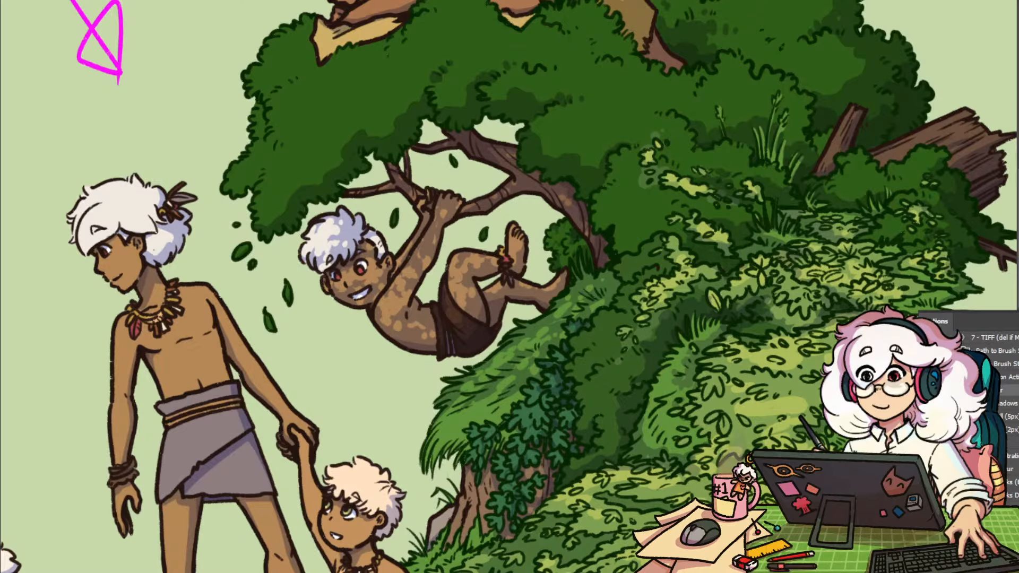
{"action": "left_click_drag", "start_coordinate": [604, 395], "coordinate": [557, 393]}
{"action": "left_click_drag", "start_coordinate": [711, 371], "coordinate": [637, 462]}
{"action": "left_click_drag", "start_coordinate": [702, 531], "coordinate": [692, 364]}
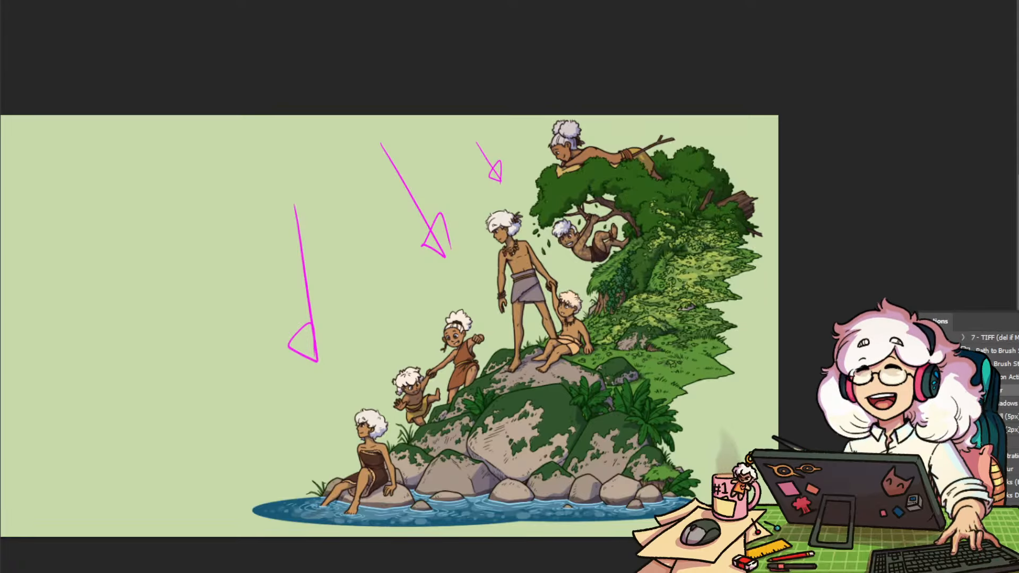
{"action": "left_click_drag", "start_coordinate": [477, 318], "coordinate": [385, 326]}
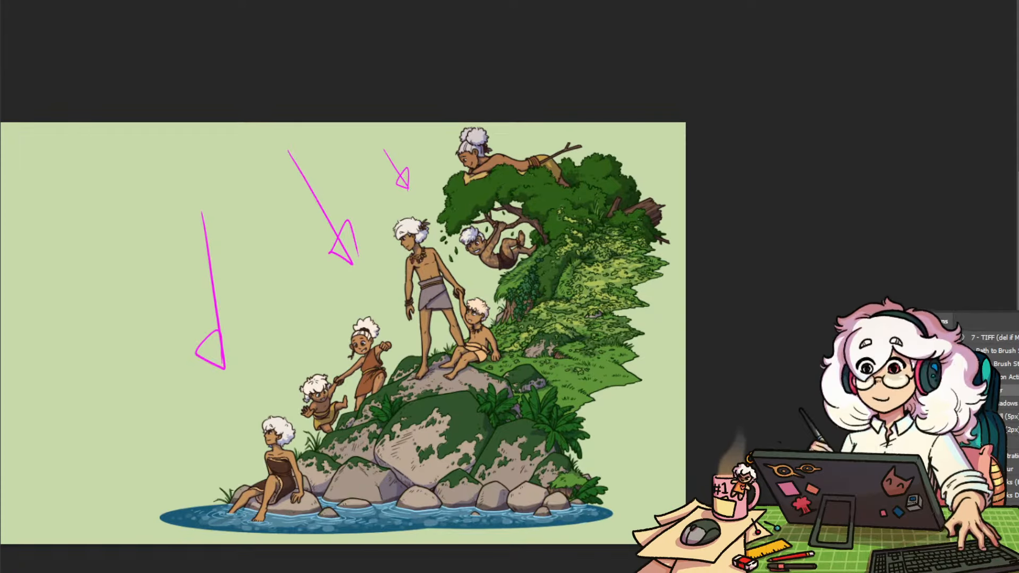
{"action": "left_click_drag", "start_coordinate": [629, 303], "coordinate": [656, 324]}
Select the rear canopy and hillside foliage with the Lasso, fill the area with purple shadow, and deselect
{"action": "right_click", "coordinate": [642, 320]}
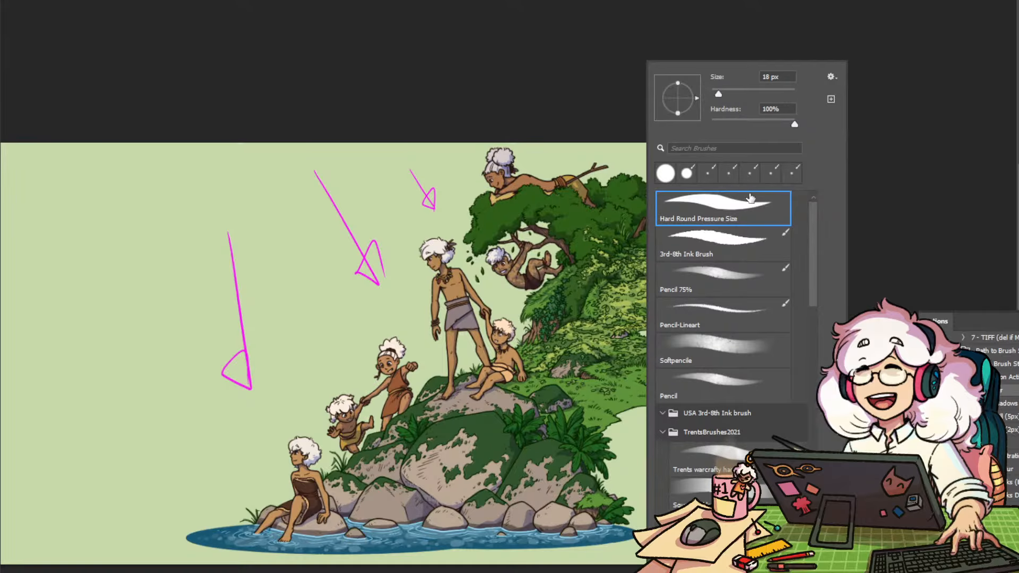
{"action": "left_click", "coordinate": [640, 110]}
{"action": "mouse_move", "coordinate": [513, 162]}
{"action": "left_mouse_down"}
{"action": "mouse_move", "coordinate": [478, 164]}
{"action": "mouse_move", "coordinate": [481, 175]}
{"action": "mouse_move", "coordinate": [552, 241]}
{"action": "mouse_move", "coordinate": [517, 289]}
{"action": "mouse_move", "coordinate": [536, 302]}
{"action": "mouse_move", "coordinate": [532, 340]}
{"action": "mouse_move", "coordinate": [496, 388]}
{"action": "mouse_move", "coordinate": [582, 391]}
{"action": "mouse_move", "coordinate": [618, 427]}
{"action": "mouse_move", "coordinate": [687, 200]}
{"action": "mouse_move", "coordinate": [530, 106]}
{"action": "left_mouse_up"}
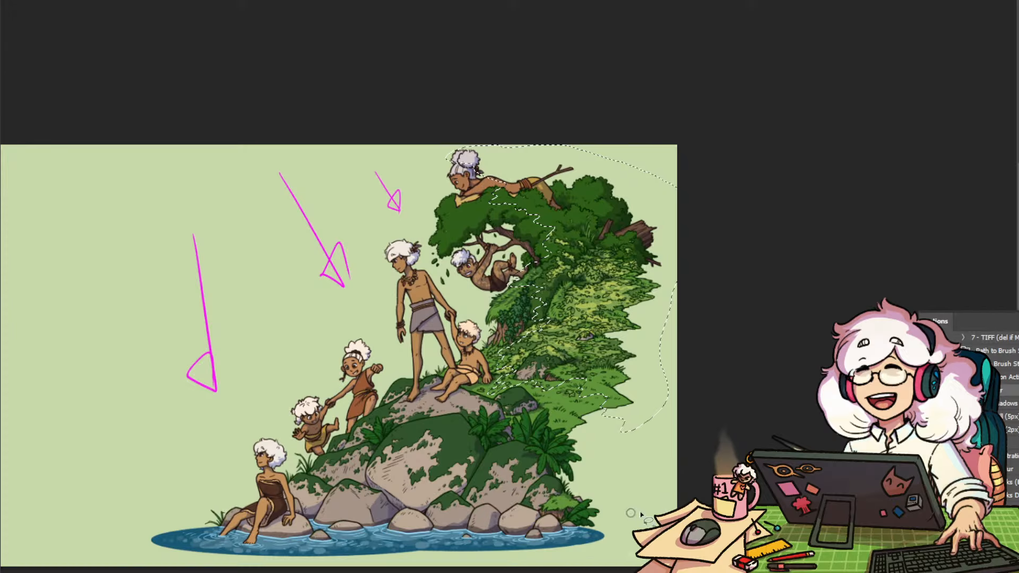
{"action": "key", "text": "alt+BackSpace"}
{"action": "key", "text": "ctrl+d"}
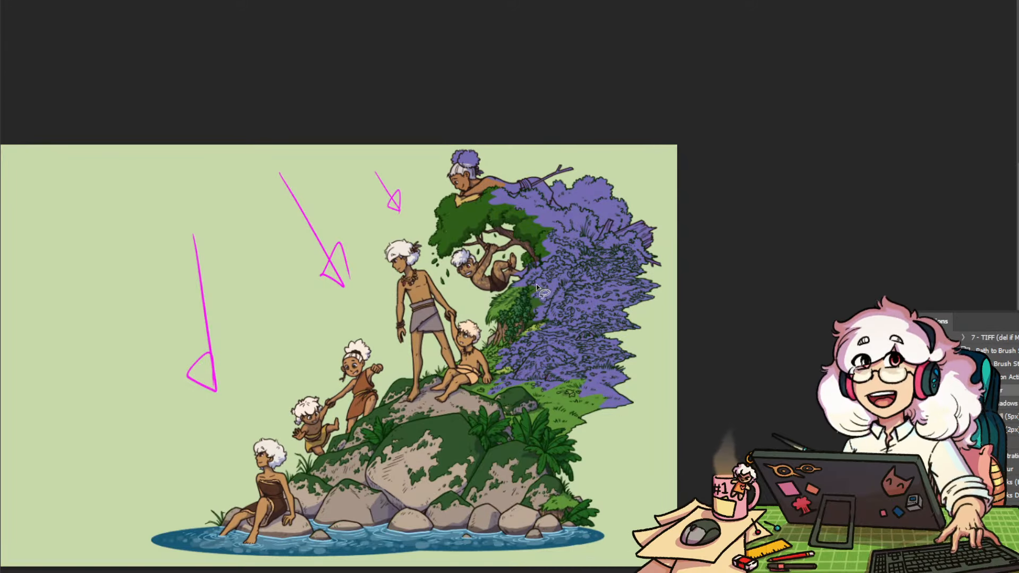
Select leaf-shaped patches below the hanging child and in the grass beside the seated child, fill them with purple shadow, and deselect
{"action": "mouse_move", "coordinate": [527, 289]}
{"action": "left_mouse_down"}
{"action": "mouse_move", "coordinate": [520, 308]}
{"action": "mouse_move", "coordinate": [552, 294]}
{"action": "left_mouse_up"}
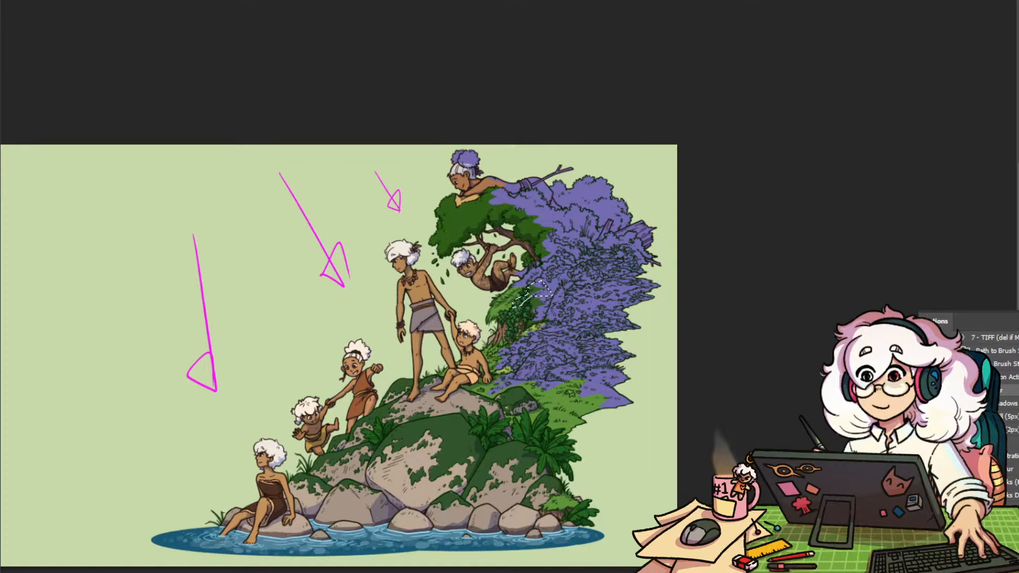
{"action": "left_click", "coordinate": [627, 570]}
{"action": "left_click", "coordinate": [618, 516]}
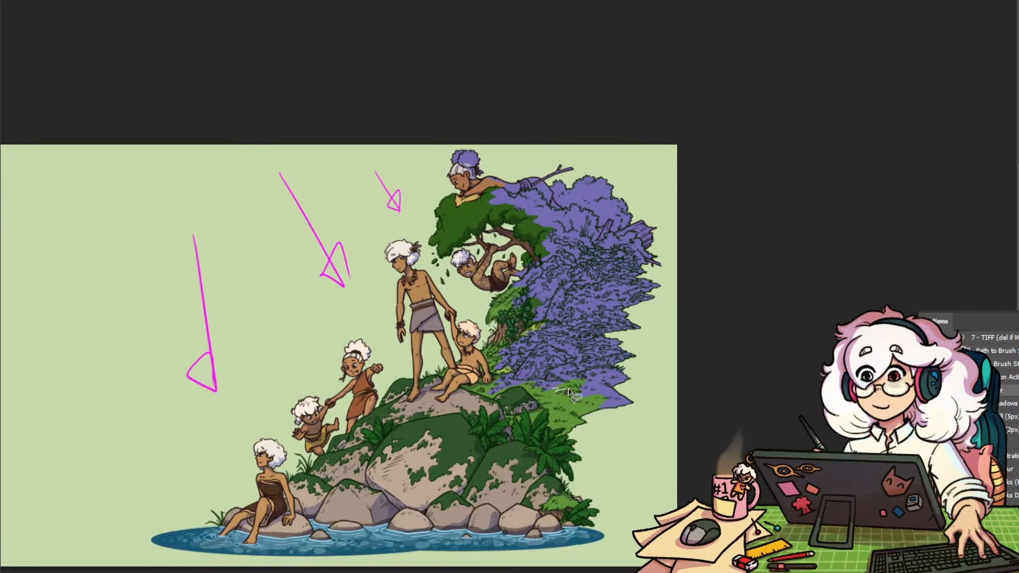
{"action": "mouse_move", "coordinate": [565, 389]}
{"action": "left_mouse_down"}
{"action": "mouse_move", "coordinate": [544, 404]}
{"action": "mouse_move", "coordinate": [592, 403]}
{"action": "left_mouse_up"}
{"action": "mouse_move", "coordinate": [472, 348]}
{"action": "left_mouse_down"}
{"action": "mouse_move", "coordinate": [485, 373]}
{"action": "mouse_move", "coordinate": [517, 354]}
{"action": "mouse_move", "coordinate": [484, 350]}
{"action": "mouse_move", "coordinate": [540, 343]}
{"action": "mouse_move", "coordinate": [512, 334]}
{"action": "mouse_move", "coordinate": [493, 364]}
{"action": "left_mouse_up"}
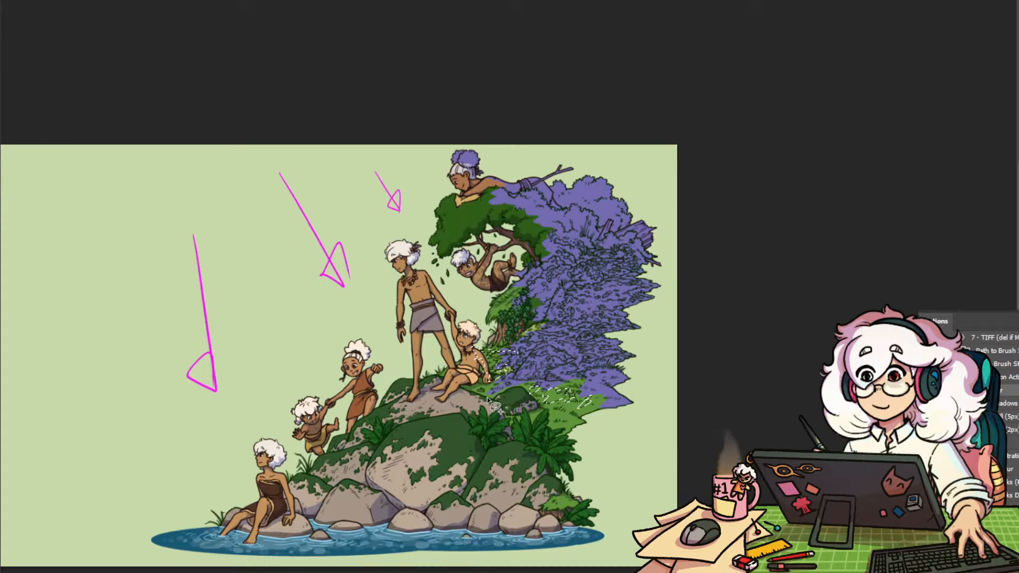
{"action": "mouse_move", "coordinate": [461, 396]}
{"action": "left_mouse_down"}
{"action": "mouse_move", "coordinate": [491, 404]}
{"action": "mouse_move", "coordinate": [541, 390]}
{"action": "mouse_move", "coordinate": [498, 404]}
{"action": "mouse_move", "coordinate": [531, 399]}
{"action": "left_mouse_up"}
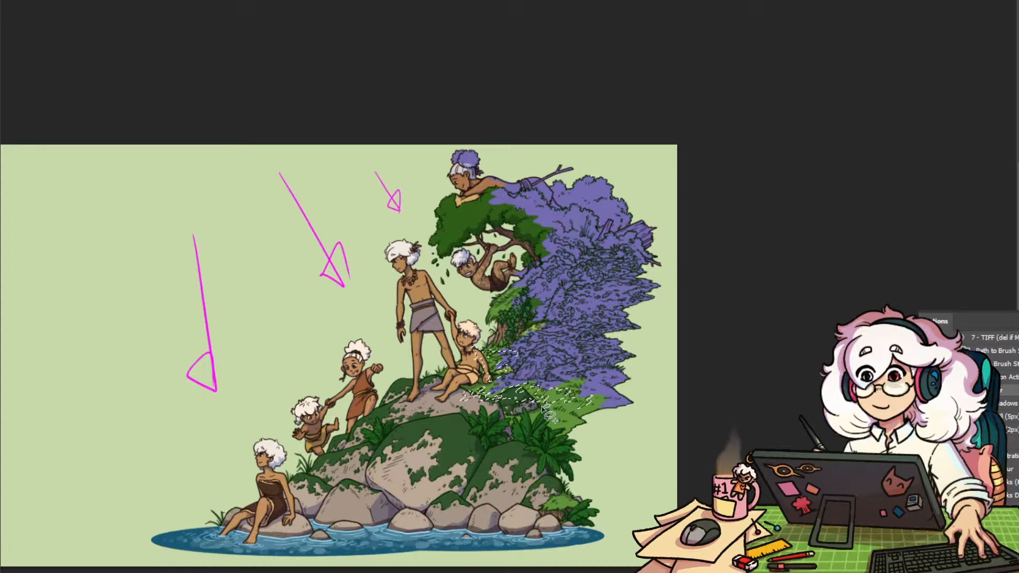
{"action": "left_click", "coordinate": [637, 547]}
{"action": "left_click", "coordinate": [636, 546]}
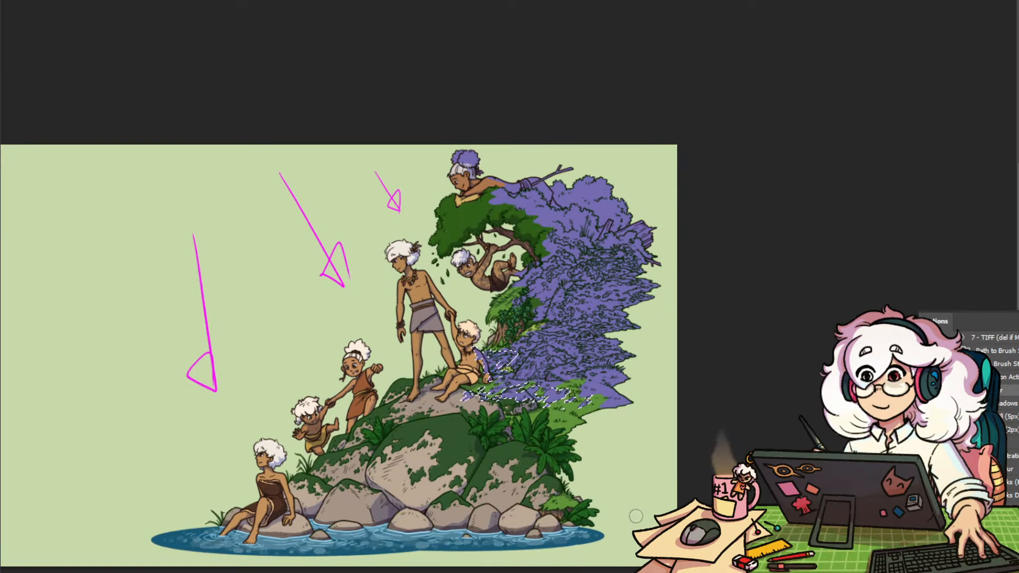
Erase dappled light patches from the purple shadow over the hillside, the reclining figure's legs and the rear canopy
{"action": "scroll", "coordinate": [522, 393], "scroll_direction": "up", "scroll_amount": 3}
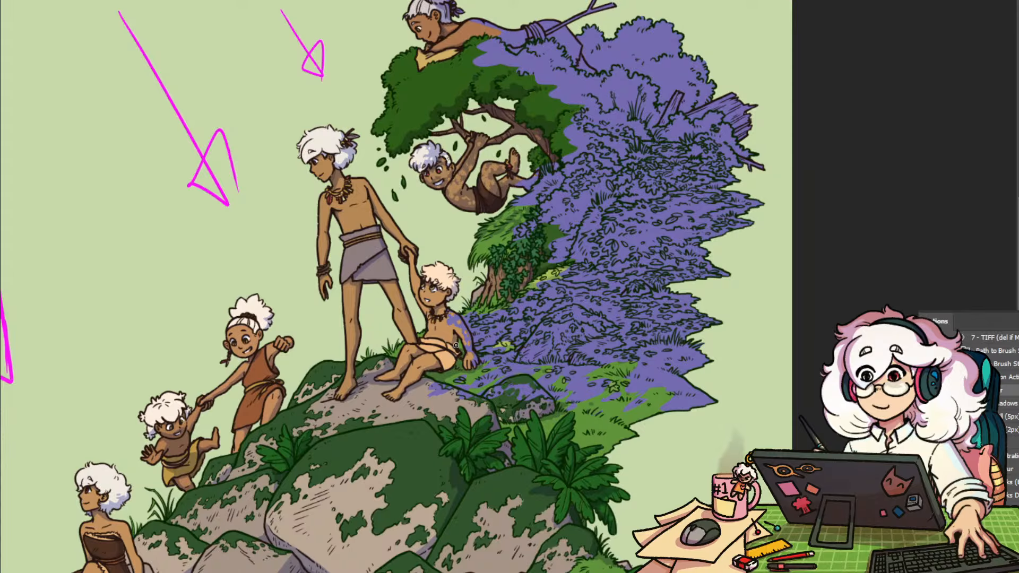
{"action": "mouse_move", "coordinate": [554, 368]}
{"action": "left_mouse_down"}
{"action": "mouse_move", "coordinate": [532, 355]}
{"action": "mouse_move", "coordinate": [541, 315]}
{"action": "mouse_move", "coordinate": [529, 303]}
{"action": "left_mouse_up"}
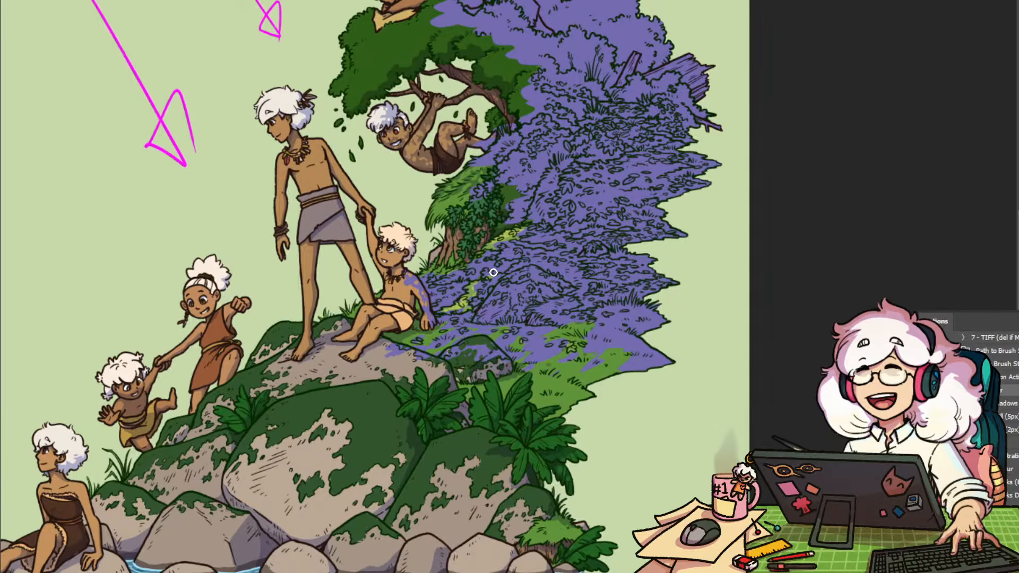
{"action": "left_click_drag", "start_coordinate": [523, 290], "coordinate": [505, 331]}
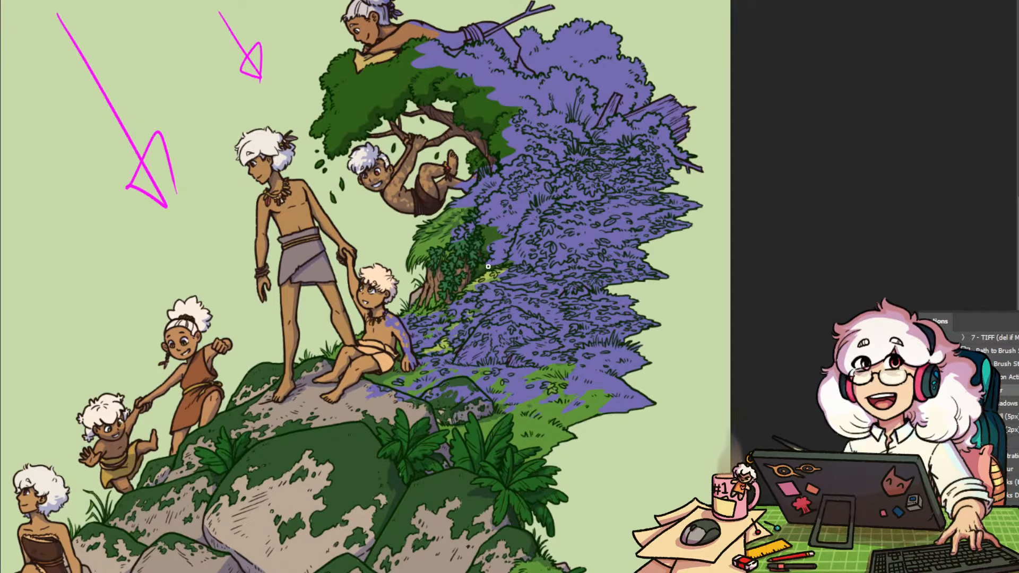
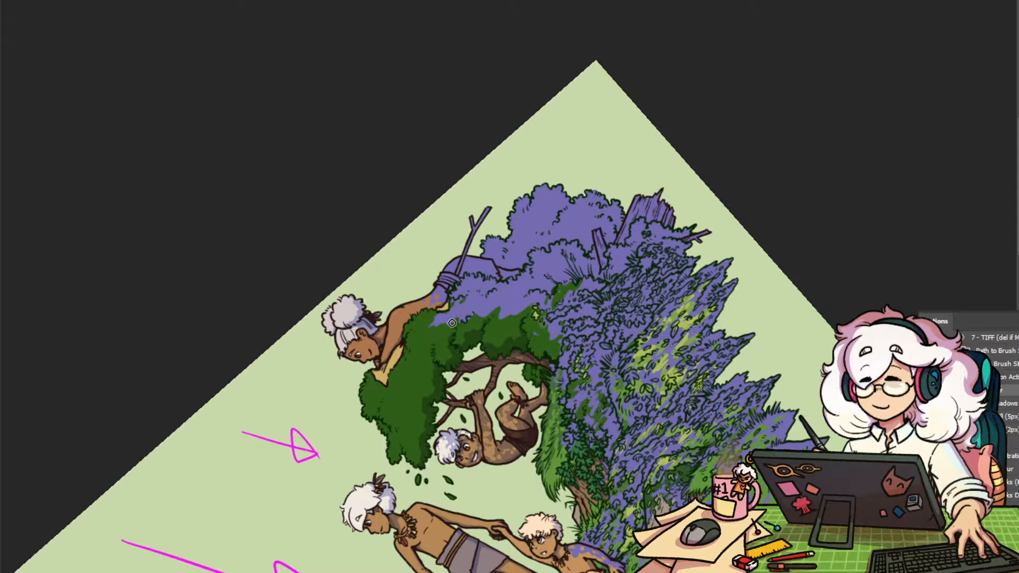
{"action": "mouse_move", "coordinate": [469, 305]}
{"action": "left_mouse_down"}
{"action": "mouse_move", "coordinate": [525, 283]}
{"action": "mouse_move", "coordinate": [497, 302]}
{"action": "mouse_move", "coordinate": [513, 288]}
{"action": "mouse_move", "coordinate": [526, 300]}
{"action": "mouse_move", "coordinate": [450, 317]}
{"action": "mouse_move", "coordinate": [502, 311]}
{"action": "mouse_move", "coordinate": [537, 289]}
{"action": "mouse_move", "coordinate": [495, 305]}
{"action": "mouse_move", "coordinate": [572, 193]}
{"action": "mouse_move", "coordinate": [495, 287]}
{"action": "mouse_move", "coordinate": [476, 275]}
{"action": "mouse_move", "coordinate": [461, 288]}
{"action": "mouse_move", "coordinate": [469, 261]}
{"action": "mouse_move", "coordinate": [504, 256]}
{"action": "mouse_move", "coordinate": [451, 280]}
{"action": "left_mouse_up"}
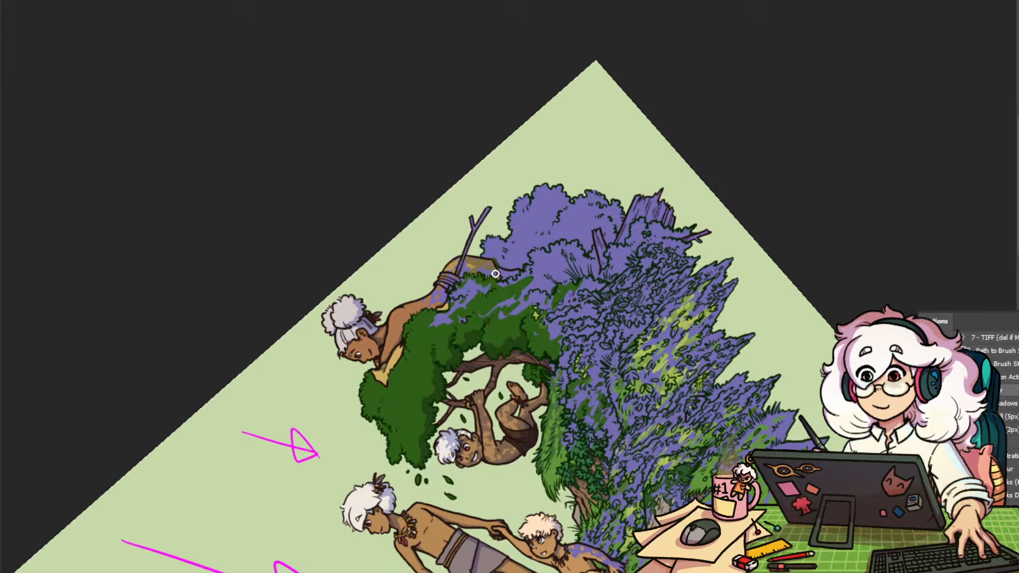
{"action": "mouse_move", "coordinate": [489, 251]}
{"action": "left_mouse_down"}
{"action": "mouse_move", "coordinate": [487, 243]}
{"action": "mouse_move", "coordinate": [491, 251]}
{"action": "mouse_move", "coordinate": [526, 233]}
{"action": "mouse_move", "coordinate": [513, 257]}
{"action": "mouse_move", "coordinate": [530, 235]}
{"action": "mouse_move", "coordinate": [525, 218]}
{"action": "mouse_move", "coordinate": [547, 226]}
{"action": "mouse_move", "coordinate": [523, 214]}
{"action": "mouse_move", "coordinate": [526, 198]}
{"action": "mouse_move", "coordinate": [551, 185]}
{"action": "left_mouse_up"}
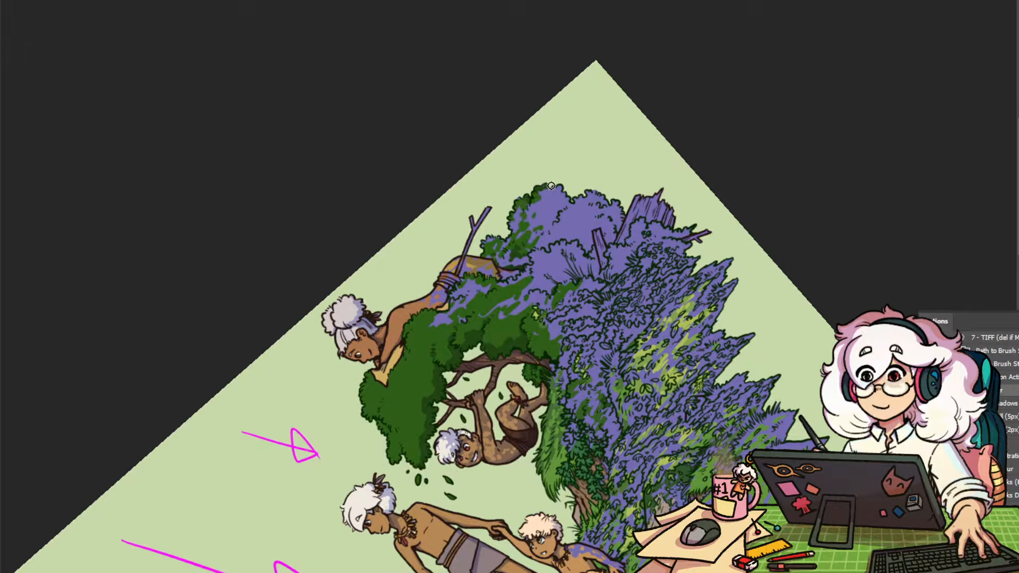
{"action": "left_click_drag", "start_coordinate": [633, 197], "coordinate": [571, 187]}
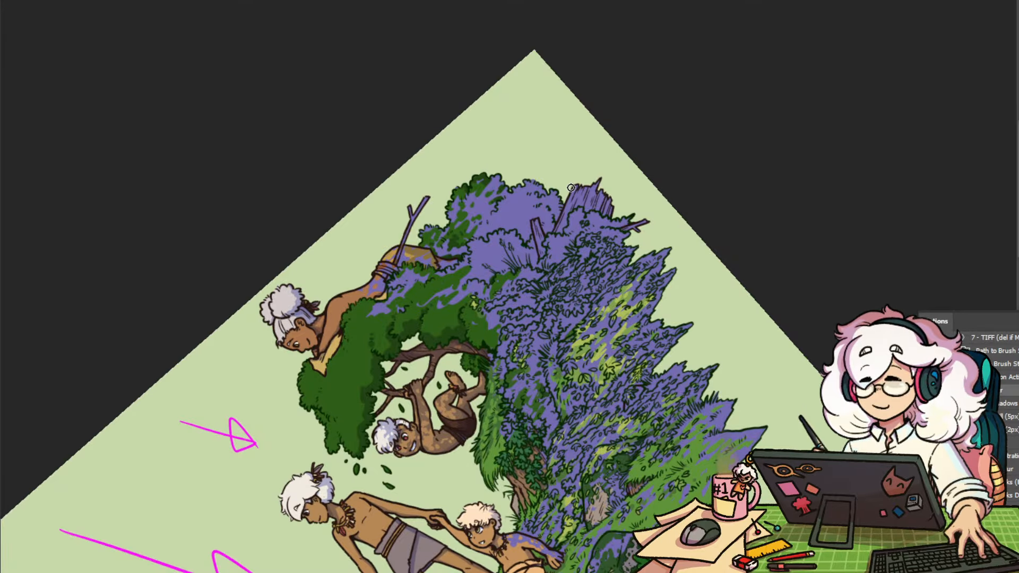
{"action": "left_click_drag", "start_coordinate": [583, 281], "coordinate": [552, 269]}
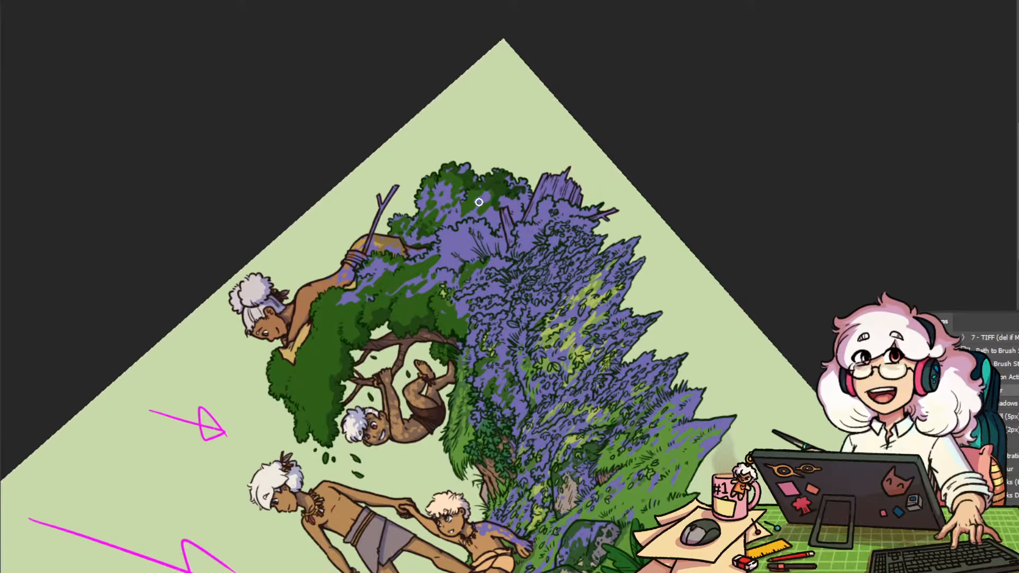
Break up the rear canopy's light gaps with purple strokes and erase shadow from the stump, fallen log and nearby bush
{"action": "left_click_drag", "start_coordinate": [454, 215], "coordinate": [486, 214]}
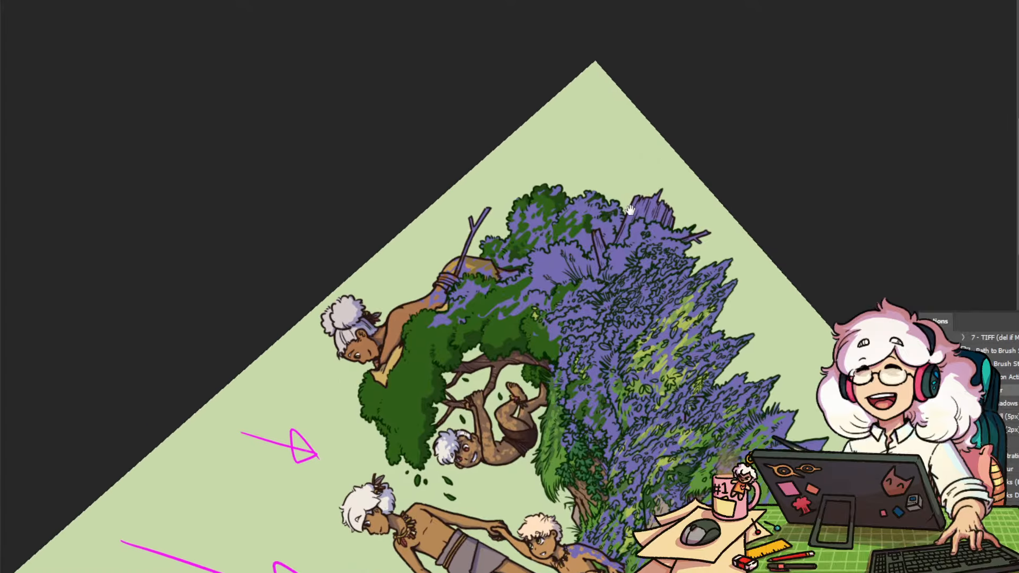
{"action": "left_click_drag", "start_coordinate": [562, 181], "coordinate": [617, 210]}
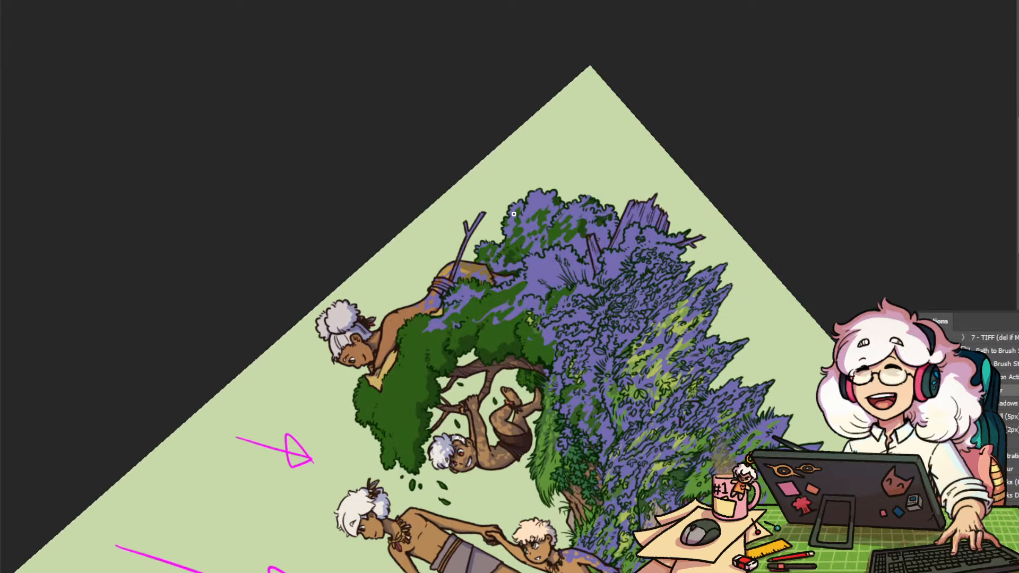
{"action": "left_click_drag", "start_coordinate": [513, 213], "coordinate": [462, 231]}
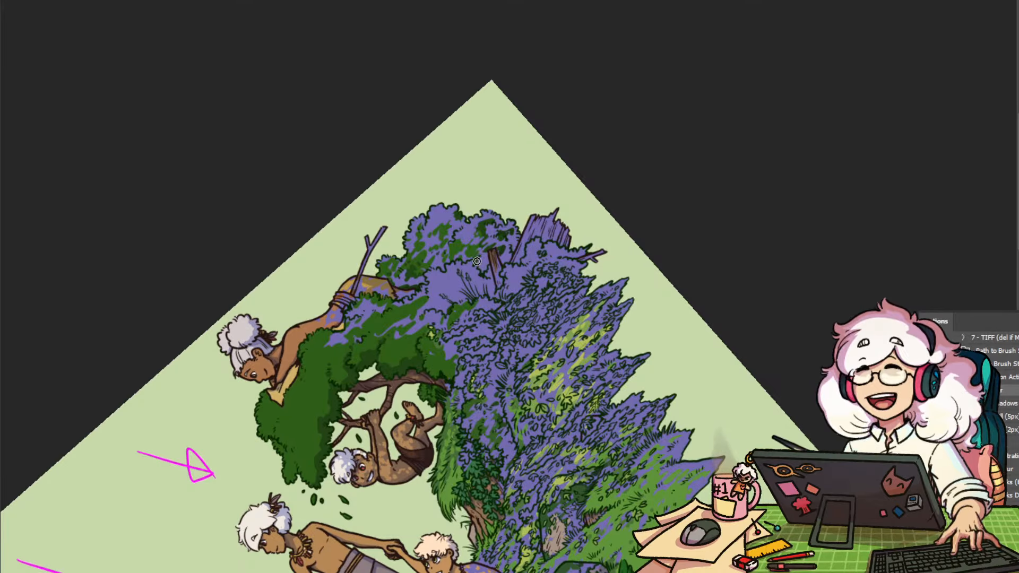
{"action": "left_click_drag", "start_coordinate": [577, 231], "coordinate": [491, 191]}
{"action": "mouse_move", "coordinate": [451, 228]}
{"action": "left_mouse_down"}
{"action": "mouse_move", "coordinate": [473, 220]}
{"action": "mouse_move", "coordinate": [448, 254]}
{"action": "mouse_move", "coordinate": [427, 225]}
{"action": "left_mouse_up"}
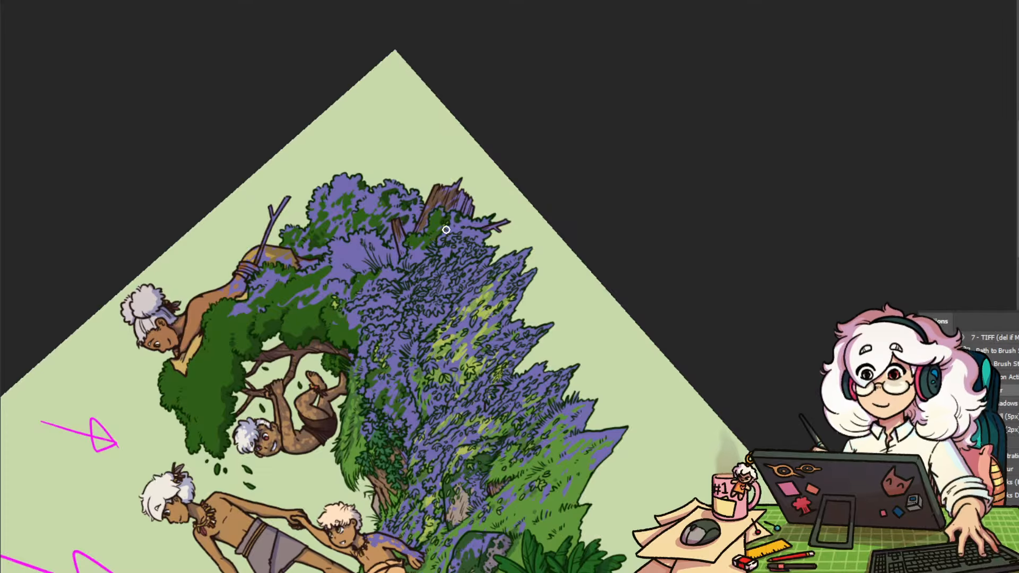
{"action": "mouse_move", "coordinate": [448, 228]}
{"action": "left_mouse_down"}
{"action": "mouse_move", "coordinate": [477, 228]}
{"action": "mouse_move", "coordinate": [470, 235]}
{"action": "left_mouse_up"}
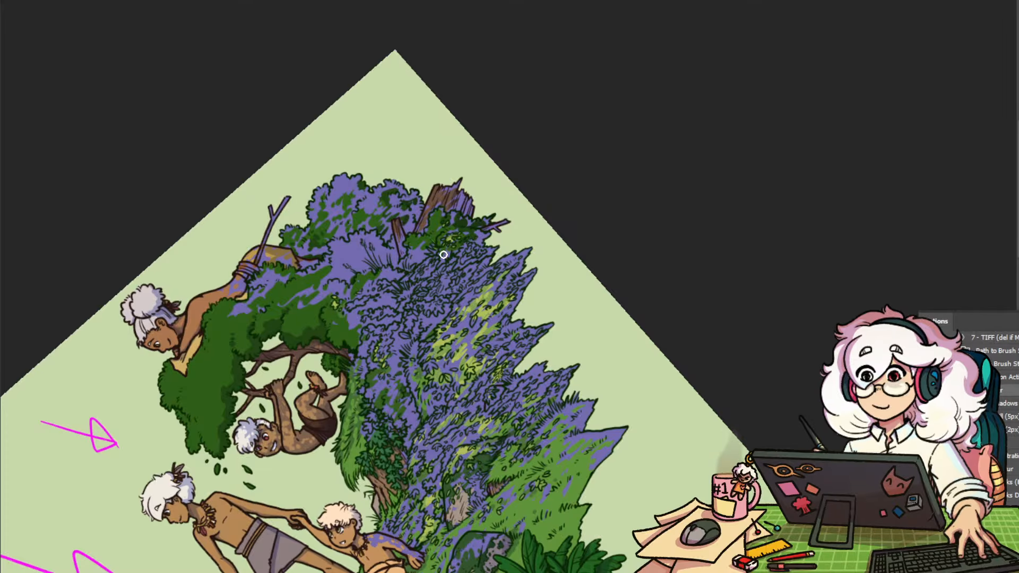
{"action": "mouse_move", "coordinate": [407, 211]}
{"action": "left_mouse_down"}
{"action": "mouse_move", "coordinate": [381, 219]}
{"action": "mouse_move", "coordinate": [411, 208]}
{"action": "mouse_move", "coordinate": [404, 155]}
{"action": "mouse_move", "coordinate": [375, 202]}
{"action": "mouse_move", "coordinate": [337, 189]}
{"action": "left_mouse_up"}
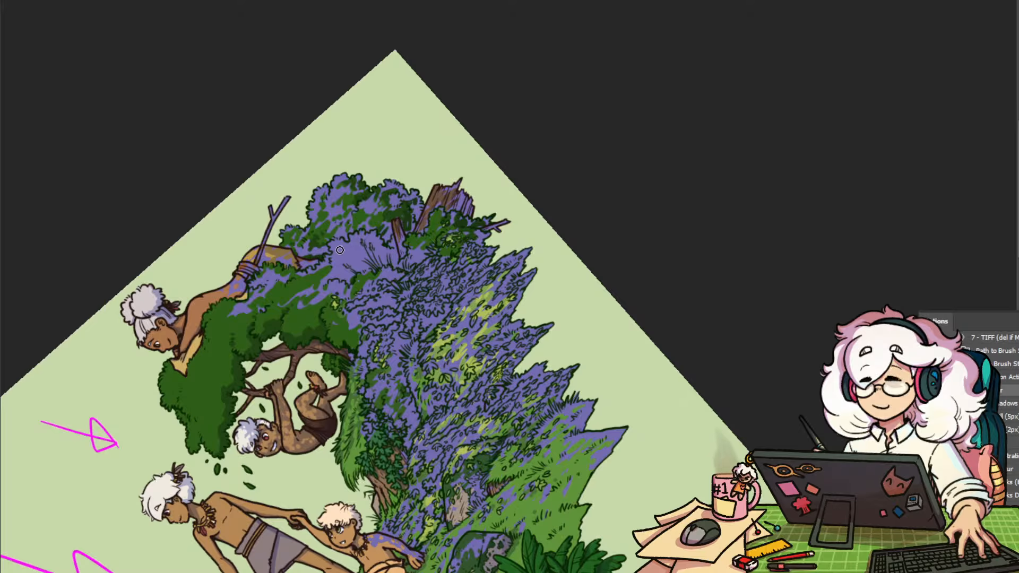
{"action": "key", "text": "ctrl+z"}
{"action": "key", "text": "ctrl+z"}
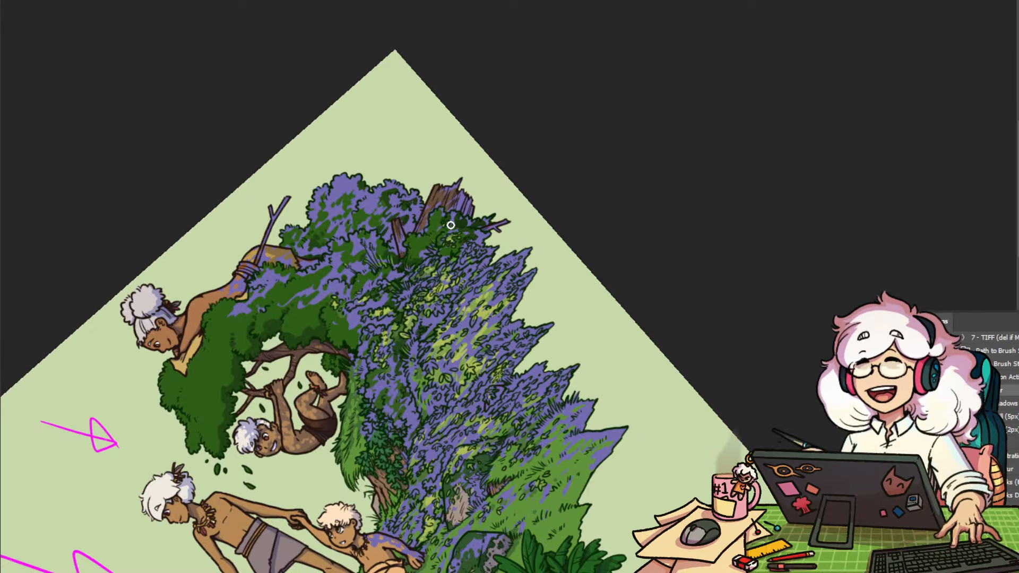
Straighten the rotated canvas and refine the dappled purple shadow over the rear canopy, fallen log and upper hillside
{"action": "left_click_drag", "start_coordinate": [574, 279], "coordinate": [627, 309]}
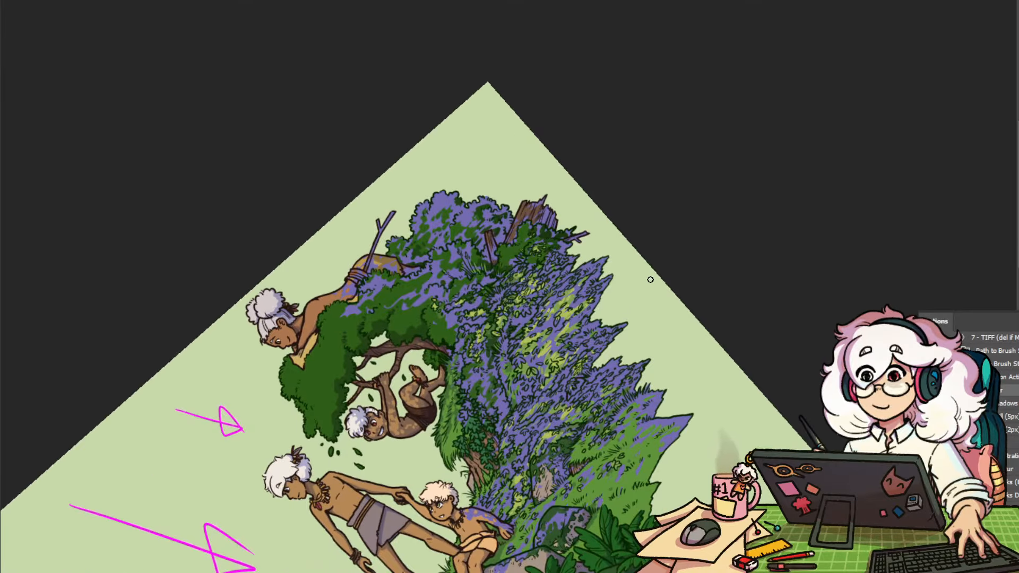
{"action": "key", "text": "r"}
{"action": "left_click", "coordinate": [348, 2]}
{"action": "key", "text": "z"}
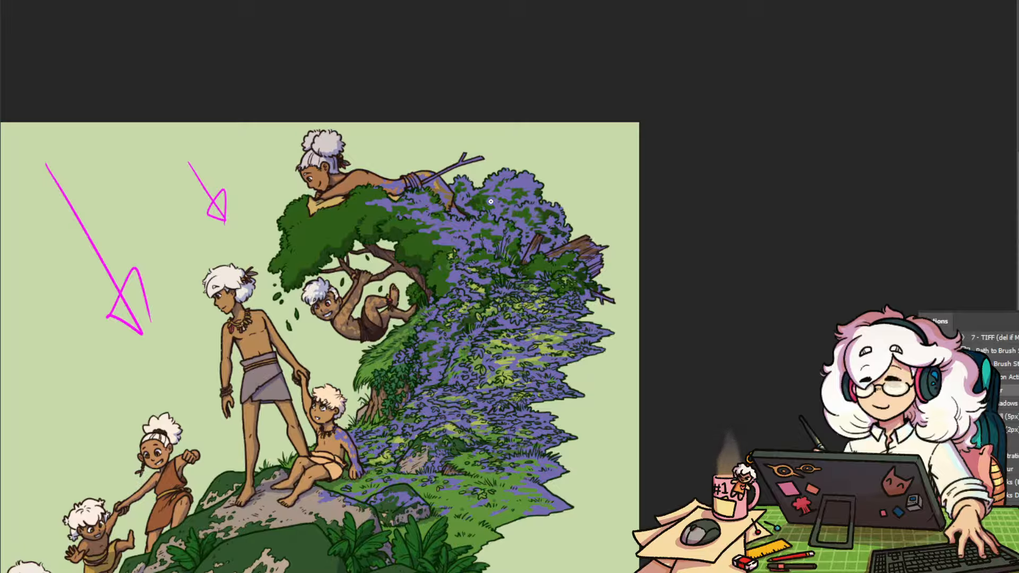
{"action": "left_click_drag", "start_coordinate": [556, 250], "coordinate": [536, 191]}
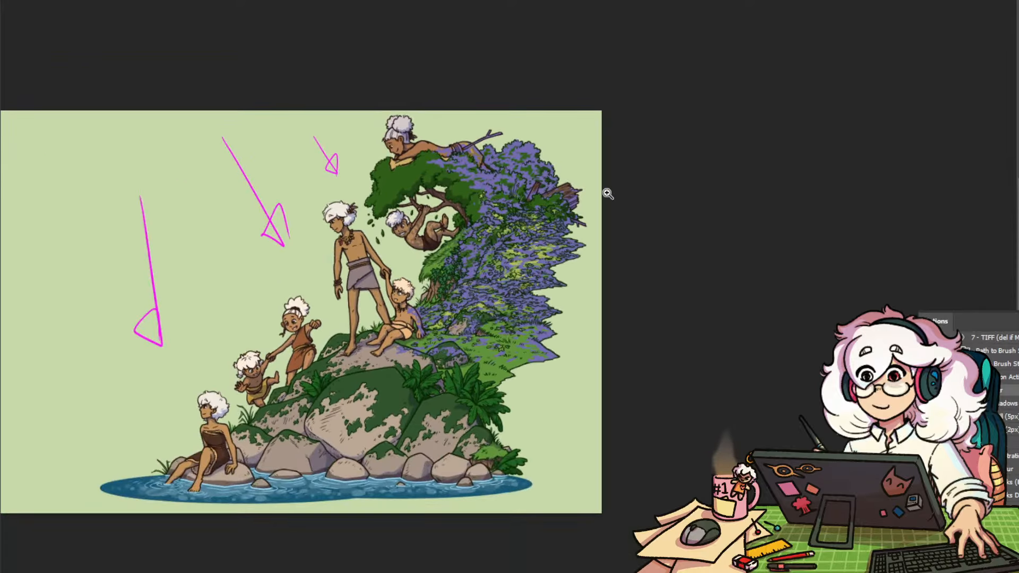
{"action": "left_click", "coordinate": [550, 197]}
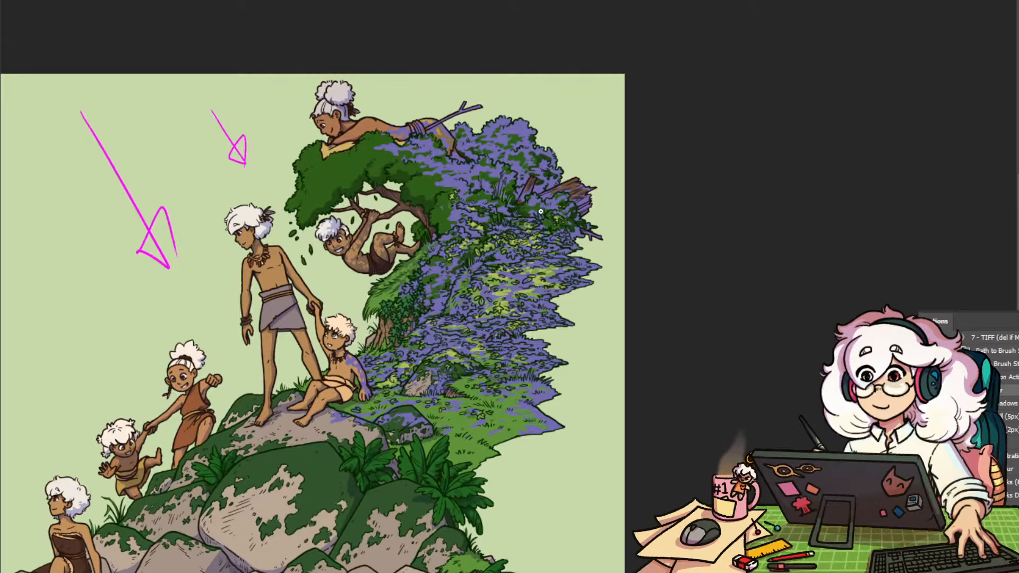
{"action": "mouse_move", "coordinate": [527, 276]}
{"action": "left_mouse_down"}
{"action": "mouse_move", "coordinate": [478, 313]}
{"action": "mouse_move", "coordinate": [498, 324]}
{"action": "left_mouse_up"}
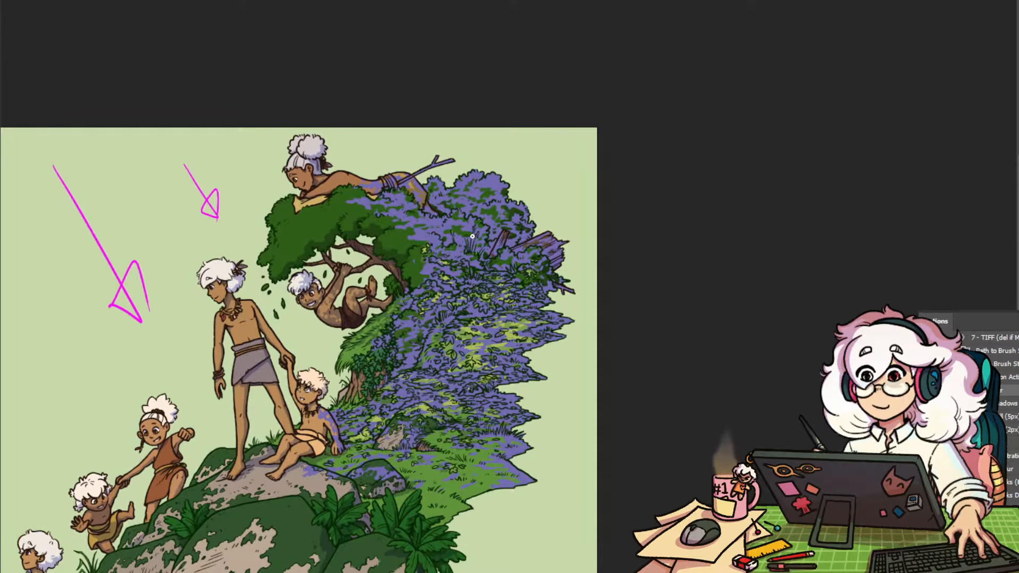
{"action": "left_click", "coordinate": [569, 269], "text": "alt"}
{"action": "left_click", "coordinate": [507, 282]}
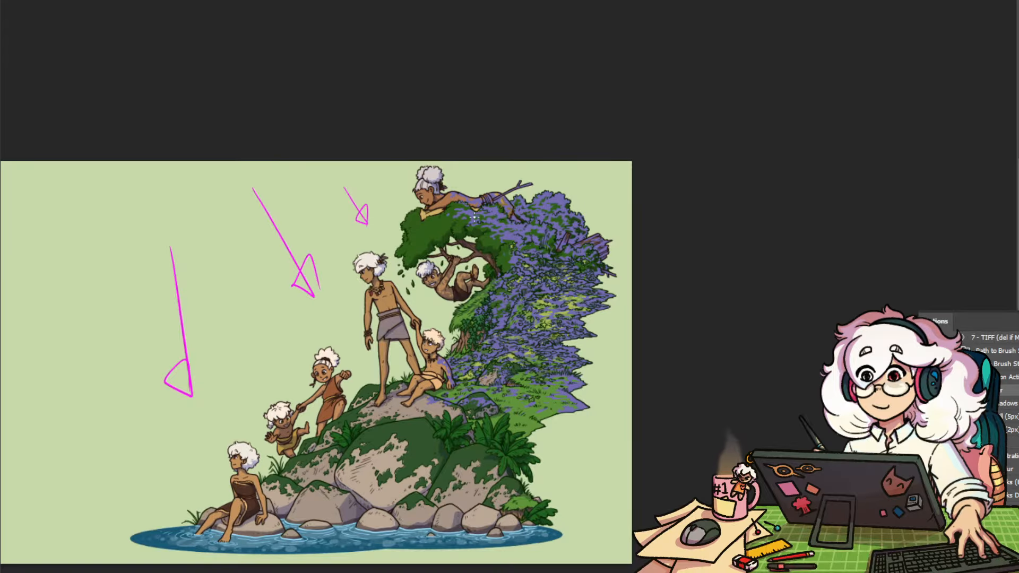
Set the purple foliage shadow layer to Multiply and lighten the resulting shadows
{"action": "key", "text": "z"}
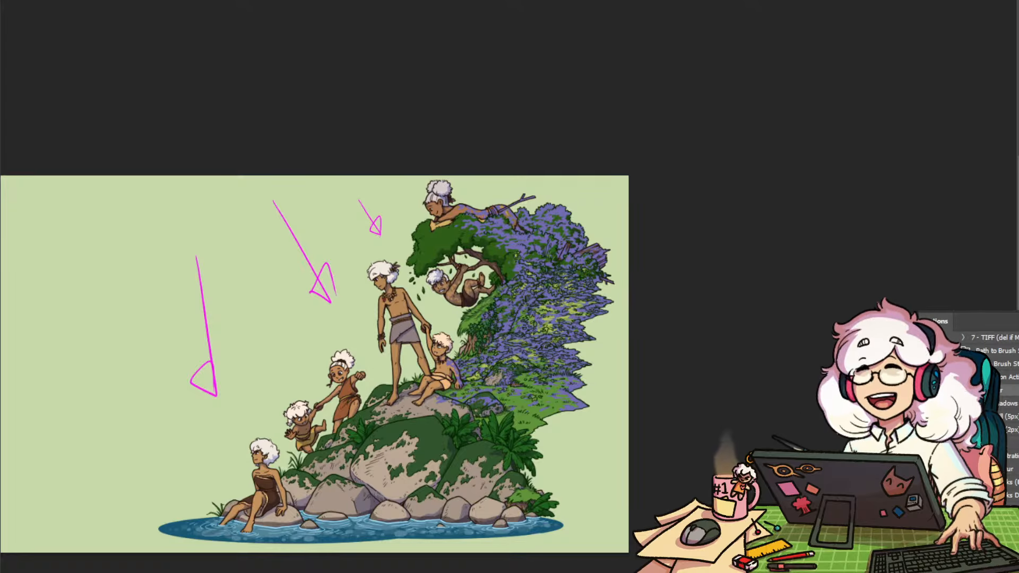
{"action": "key", "text": "alt+shift+m"}
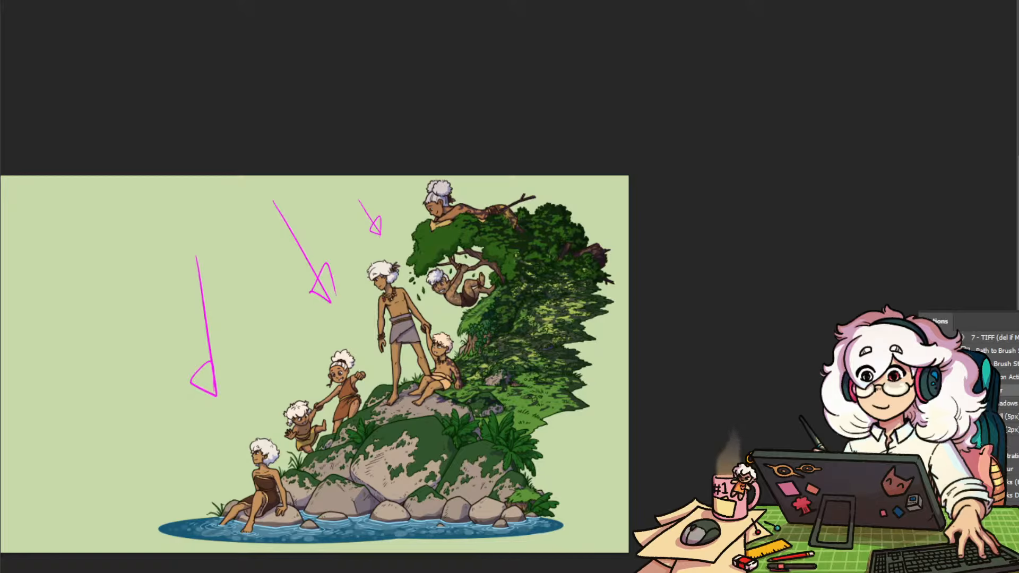
{"action": "key", "text": "ctrl+comma"}
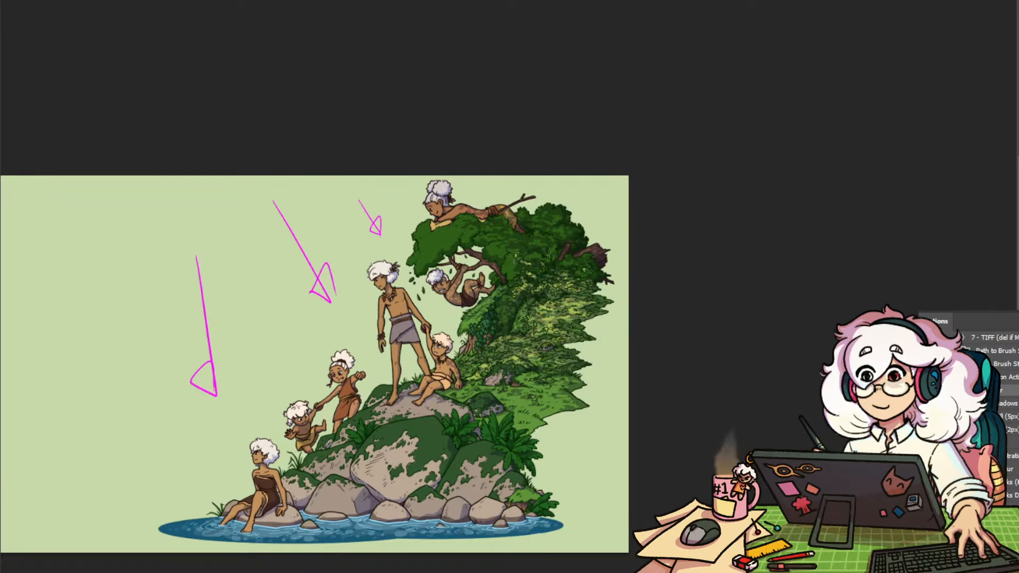
Warp the dappled shadow slightly across the canopy and hillside, apply the transform, and check the shaded foliage up close
{"action": "key", "text": "ctrl+t"}
{"action": "left_click", "coordinate": [711, 1]}
{"action": "left_click_drag", "start_coordinate": [508, 245], "coordinate": [495, 243]}
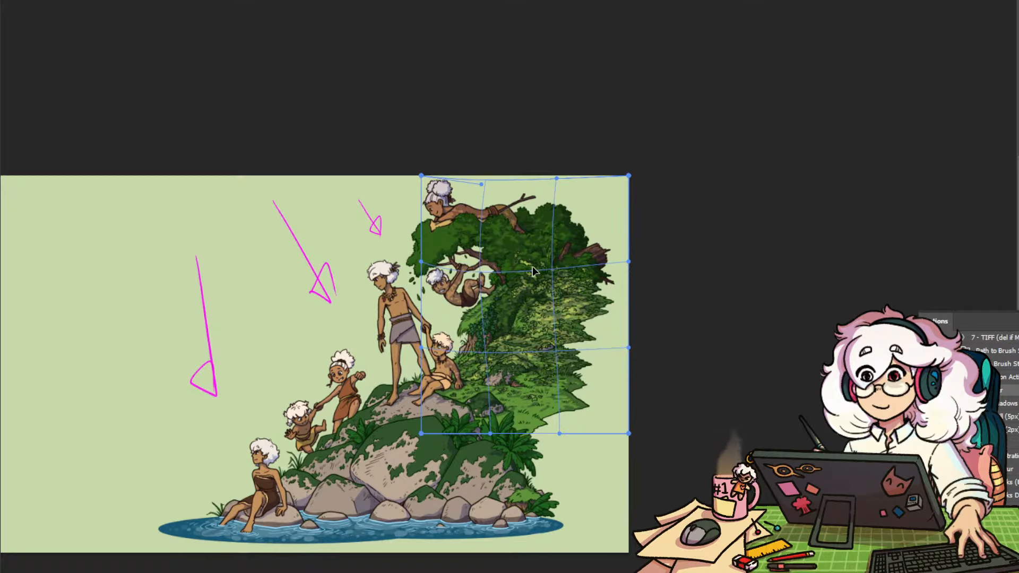
{"action": "left_click_drag", "start_coordinate": [469, 219], "coordinate": [474, 223]}
{"action": "left_click_drag", "start_coordinate": [577, 270], "coordinate": [541, 255]}
{"action": "left_click_drag", "start_coordinate": [529, 388], "coordinate": [476, 398]}
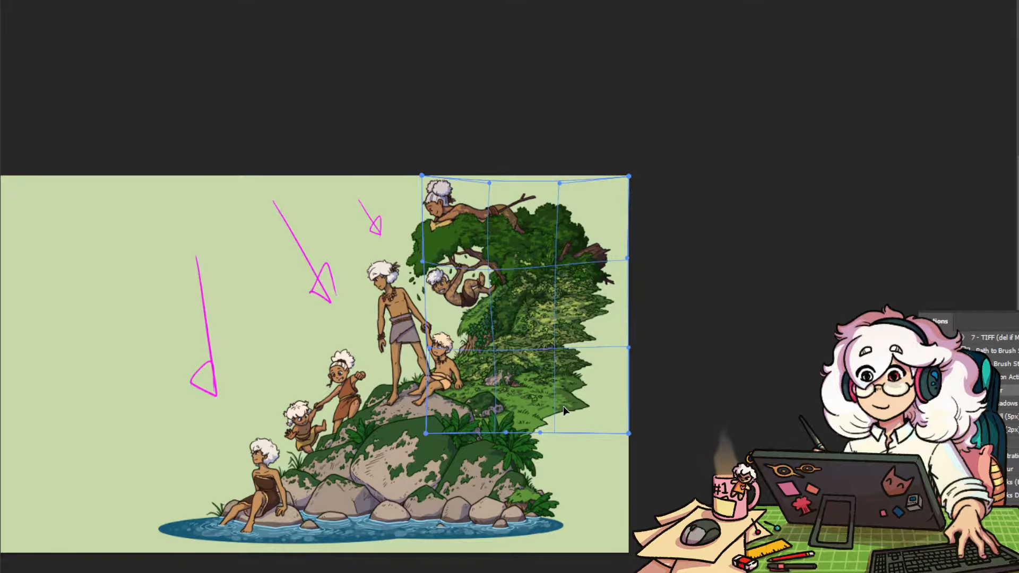
{"action": "left_click_drag", "start_coordinate": [562, 431], "coordinate": [560, 423]}
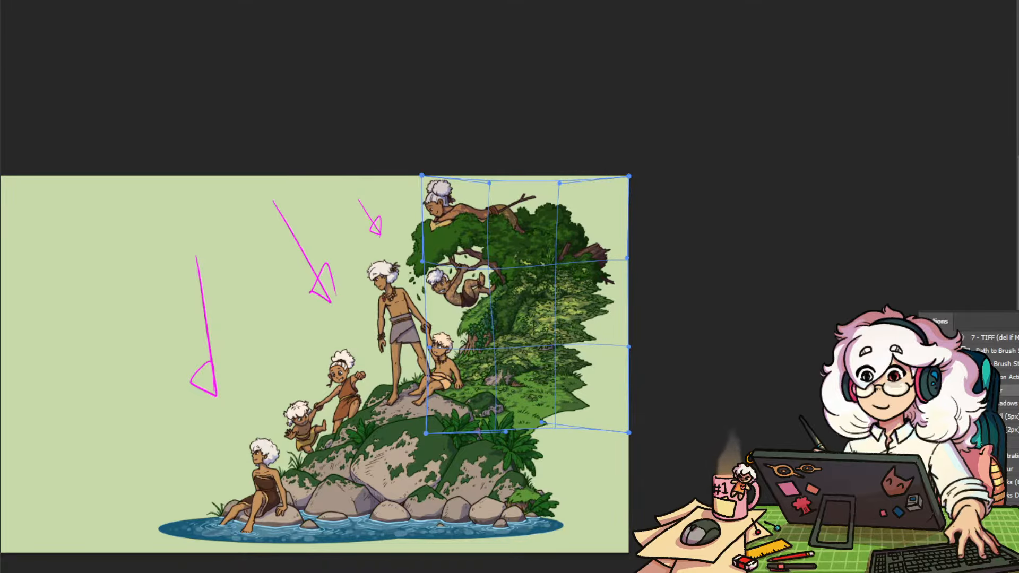
{"action": "key", "text": "Return"}
{"action": "scroll", "coordinate": [567, 390], "scroll_direction": "up", "scroll_amount": 5}
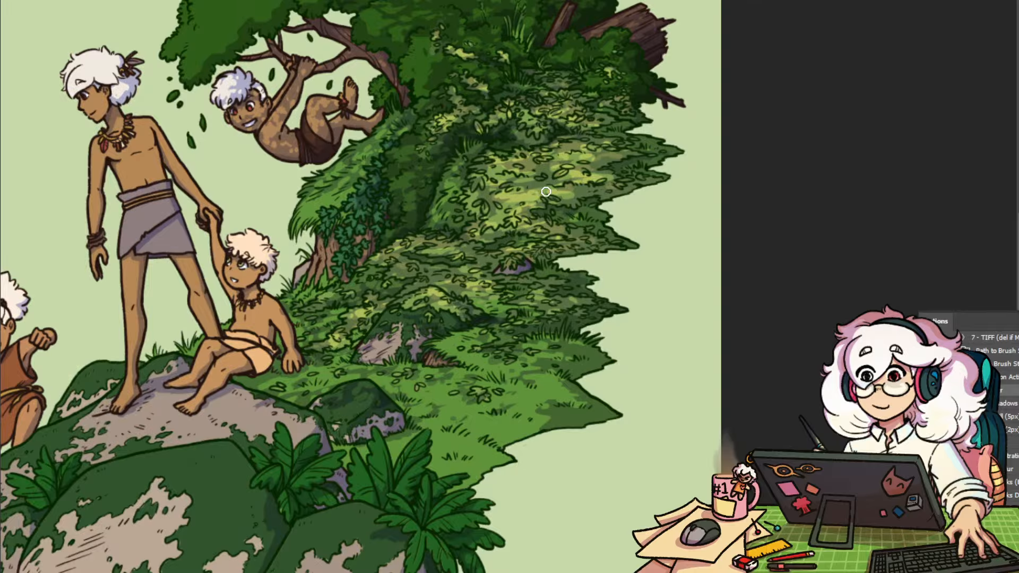
{"action": "left_click_drag", "start_coordinate": [598, 203], "coordinate": [578, 258]}
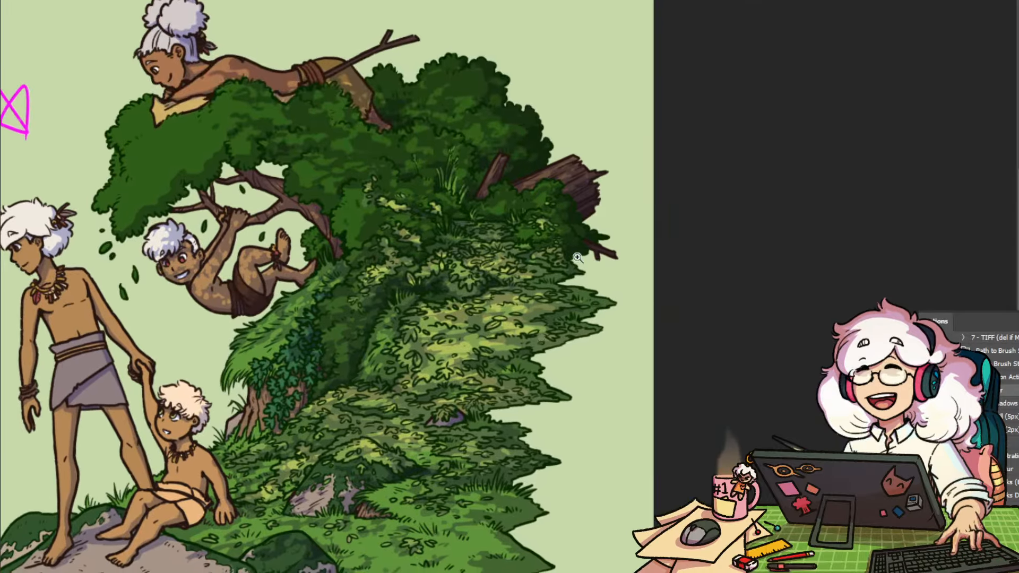
{"action": "scroll", "coordinate": [581, 240], "scroll_direction": "down", "scroll_amount": 1}
{"action": "scroll", "coordinate": [580, 240], "scroll_direction": "up", "scroll_amount": 3}
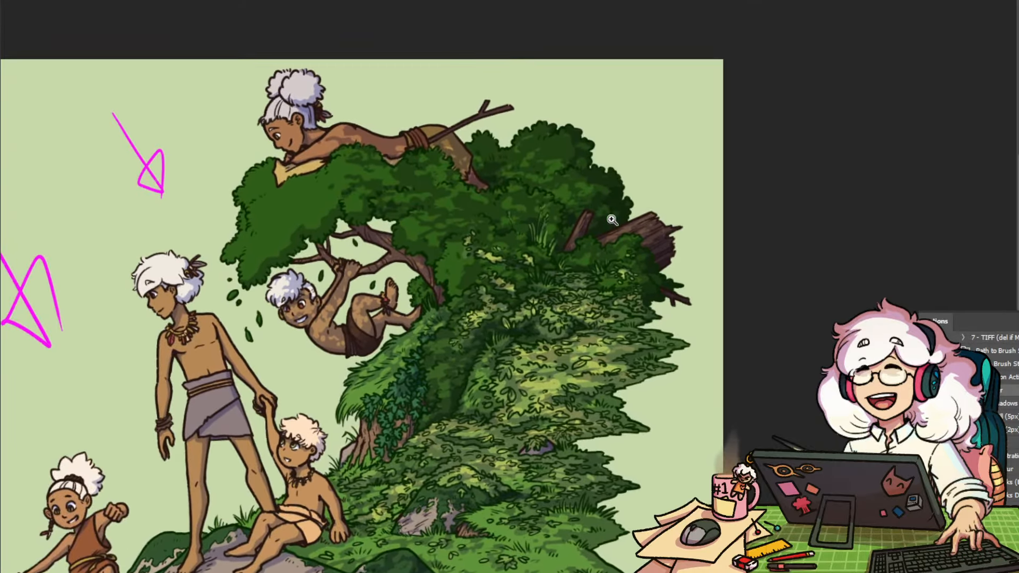
Try a stroke with the 100 px chalklike2 brush on the hillside's outer edge
{"action": "scroll", "coordinate": [580, 196], "scroll_direction": "down", "scroll_amount": 3}
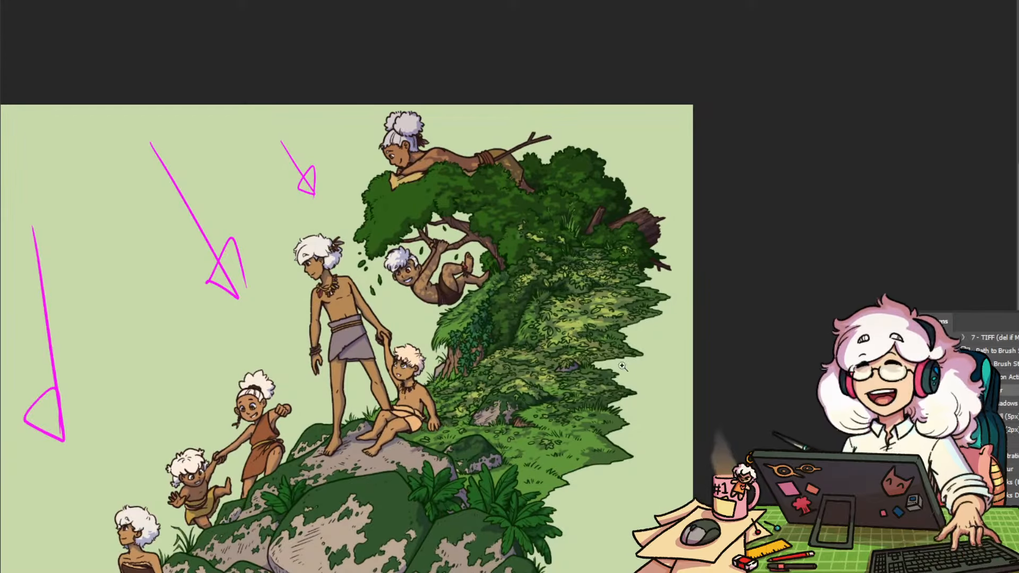
{"action": "scroll", "coordinate": [608, 326], "scroll_direction": "up", "scroll_amount": 1}
{"action": "right_click", "coordinate": [608, 325]}
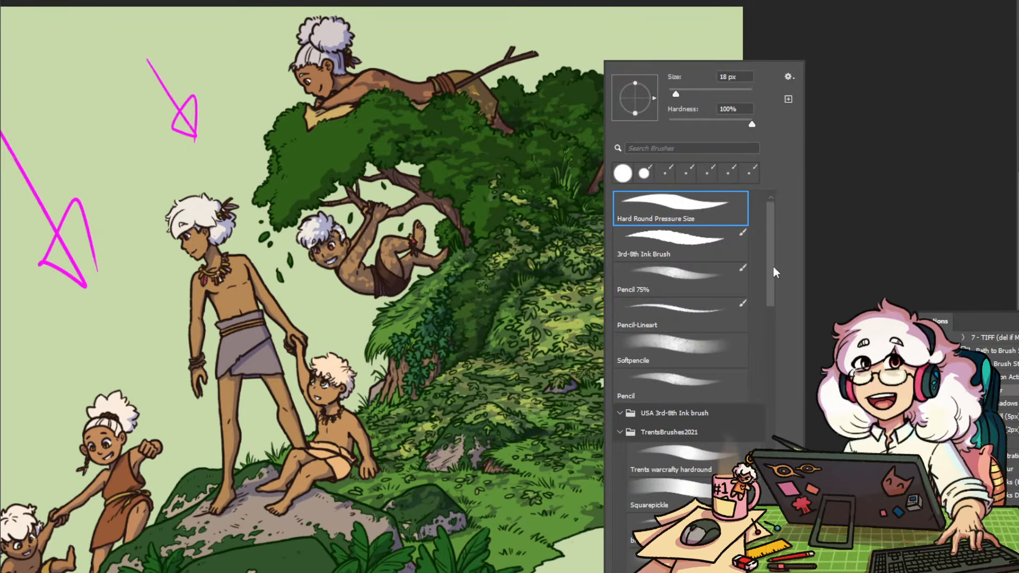
{"action": "left_click_drag", "start_coordinate": [773, 267], "coordinate": [764, 393]}
{"action": "left_click", "coordinate": [693, 378]}
{"action": "mouse_move", "coordinate": [584, 315]}
{"action": "left_mouse_down"}
{"action": "mouse_move", "coordinate": [528, 353]}
{"action": "mouse_move", "coordinate": [646, 307]}
{"action": "left_mouse_up"}
{"action": "key", "text": "ctrl+z"}
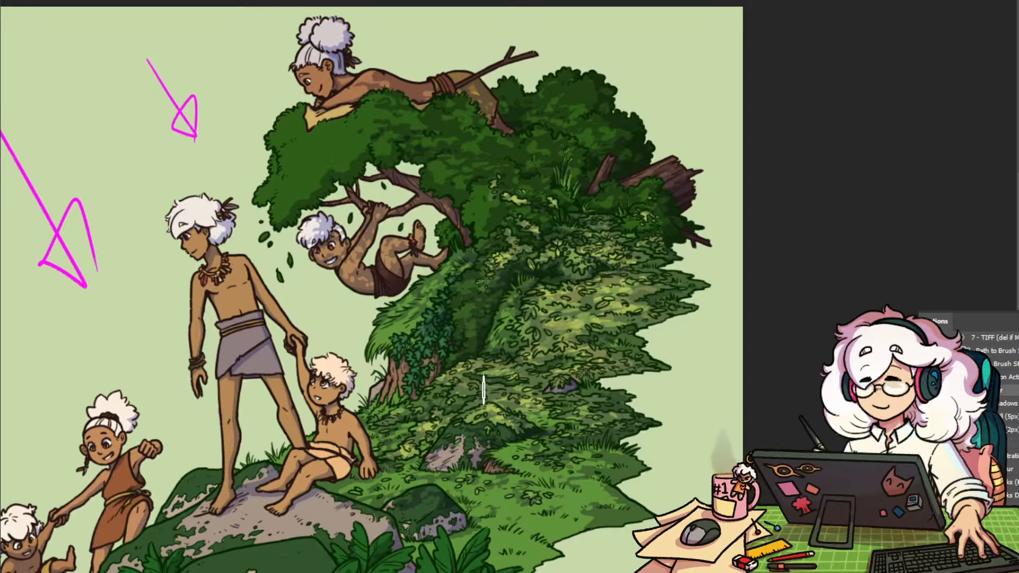
Choose the speckled texture brush at 80 px for breaking up the foliage shadows
{"action": "left_click_drag", "start_coordinate": [559, 491], "coordinate": [648, 366]}
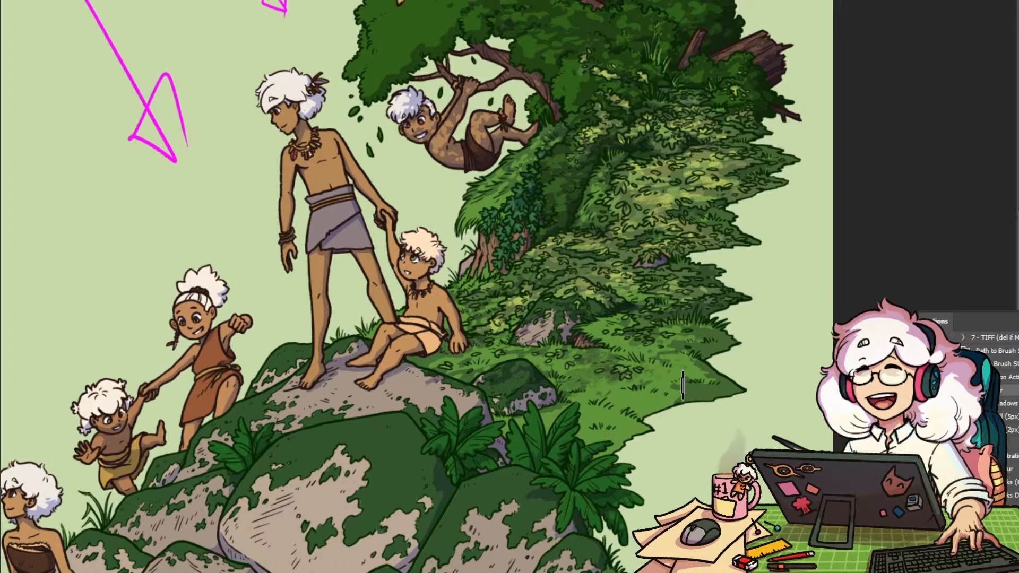
{"action": "right_click", "coordinate": [640, 387]}
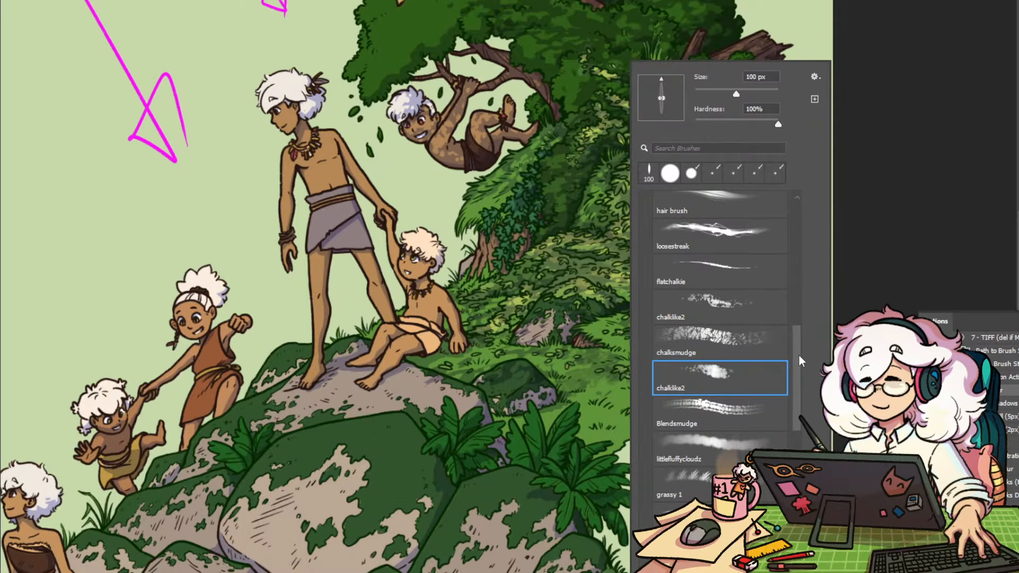
{"action": "scroll", "coordinate": [798, 355], "scroll_direction": "down", "scroll_amount": 1}
{"action": "left_click_drag", "start_coordinate": [801, 362], "coordinate": [803, 430]}
{"action": "left_click", "coordinate": [716, 406]}
{"action": "key", "text": "Return"}
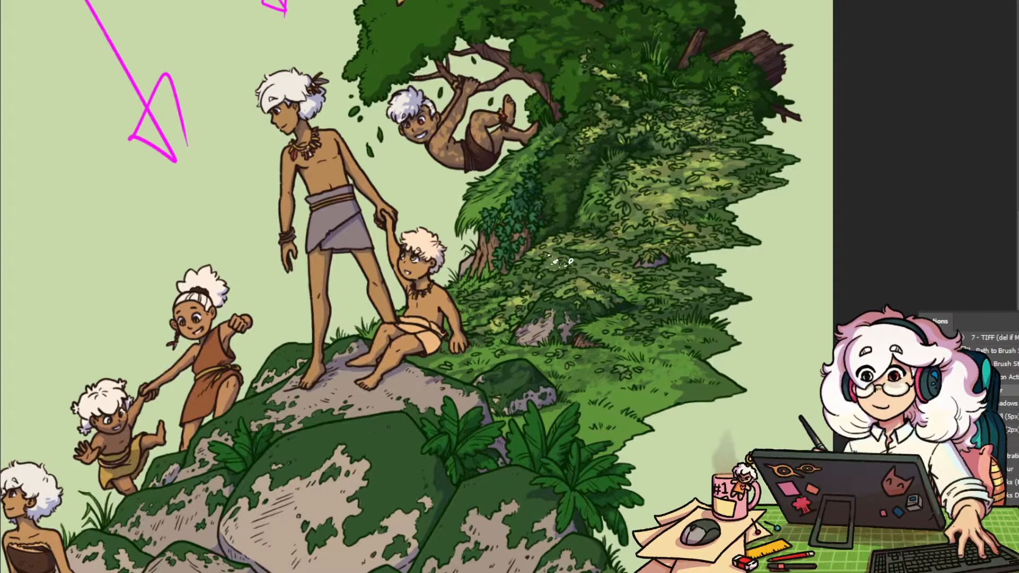
{"action": "scroll", "coordinate": [552, 249], "scroll_direction": "up", "scroll_amount": 5}
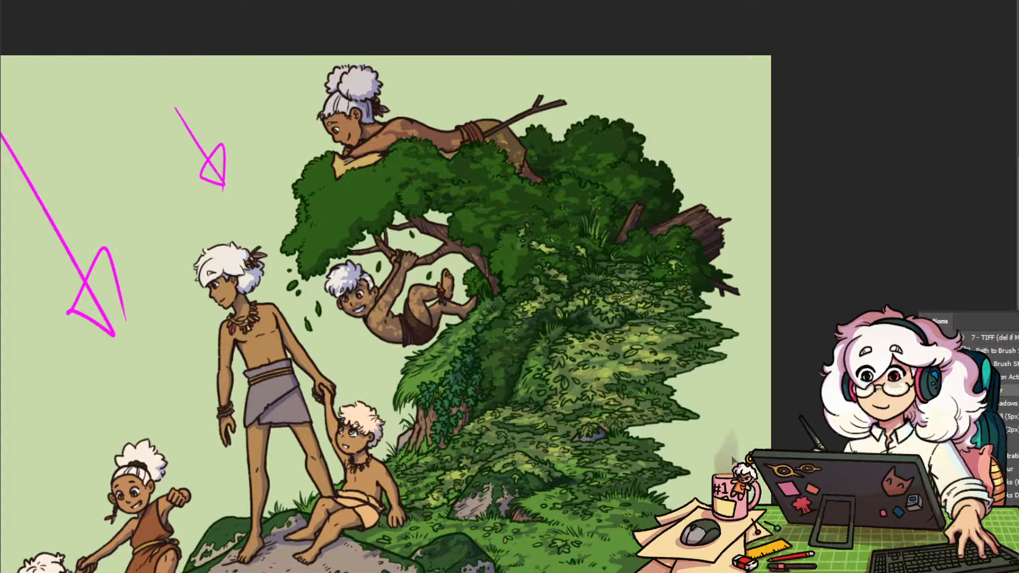
Duplicate the Base Layer, delete the lassoed area covering the rocks, hillside and upper figures, and deselect
{"action": "left_click", "coordinate": [643, 474], "text": "alt"}
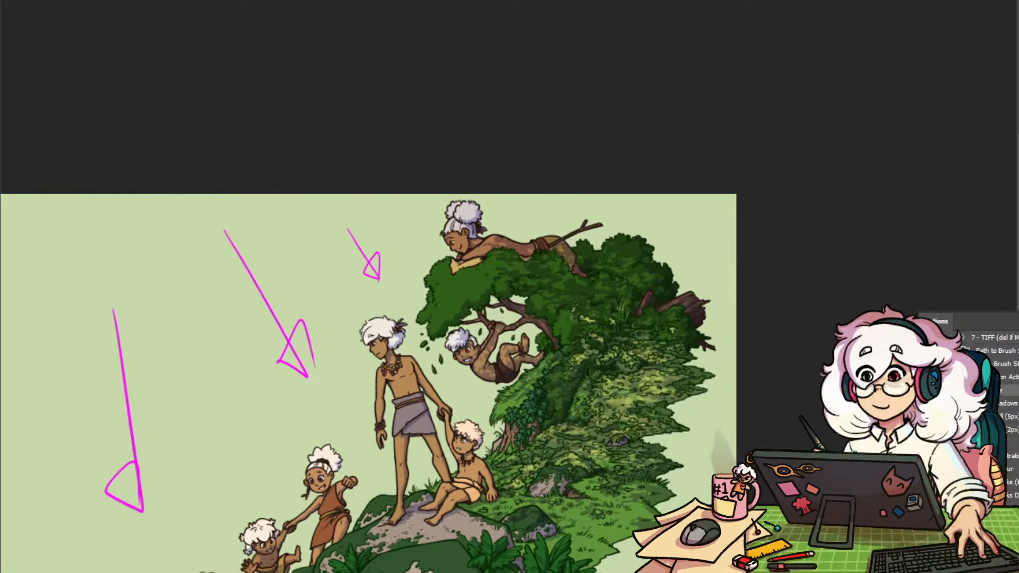
{"action": "key", "text": "ctrl+j"}
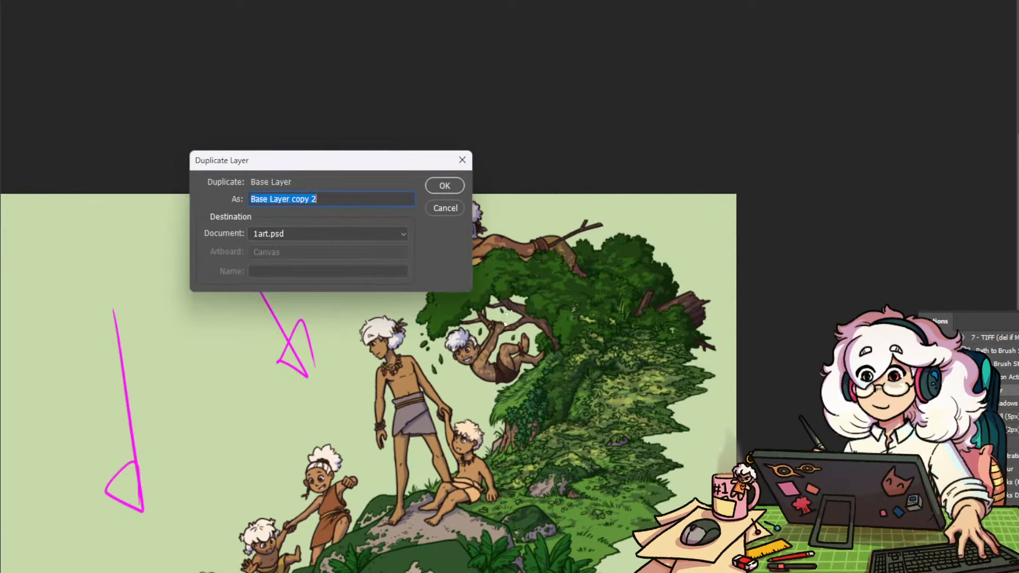
{"action": "key", "text": "Return"}
{"action": "key", "text": "ctrl+z"}
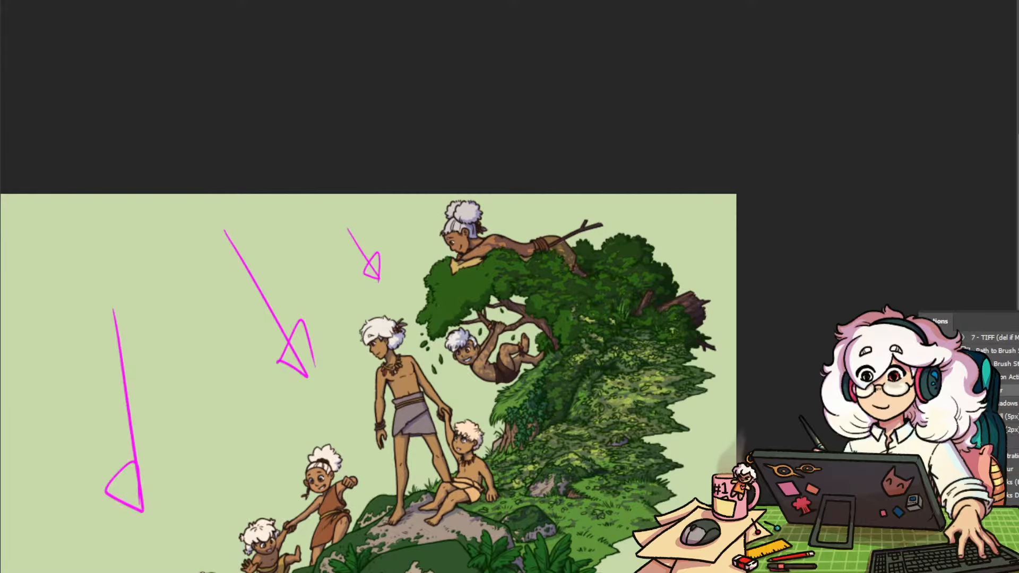
{"action": "scroll", "coordinate": [686, 213], "scroll_direction": "down", "scroll_amount": 5}
{"action": "mouse_move", "coordinate": [309, 235]}
{"action": "left_mouse_down"}
{"action": "mouse_move", "coordinate": [318, 93]}
{"action": "mouse_move", "coordinate": [905, 87]}
{"action": "mouse_move", "coordinate": [461, 571]}
{"action": "mouse_move", "coordinate": [308, 235]}
{"action": "left_mouse_up"}
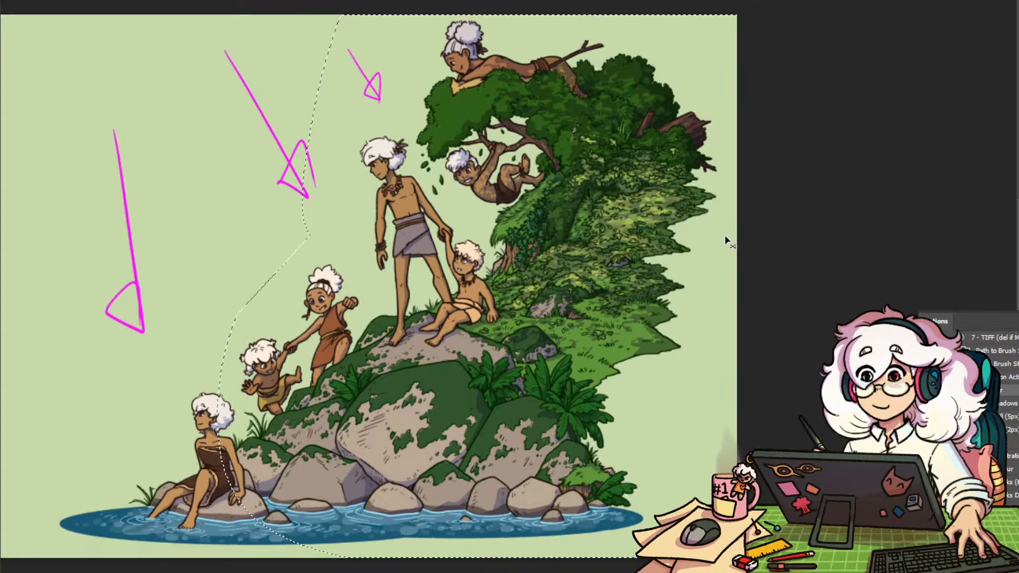
{"action": "key", "text": "Delete"}
{"action": "key", "text": "ctrl+d"}
Replace the 29 px Hard Round Pressure Size brush with the speckled brush for texturing the lower hillside
{"action": "left_click_drag", "start_coordinate": [695, 288], "coordinate": [688, 408]}
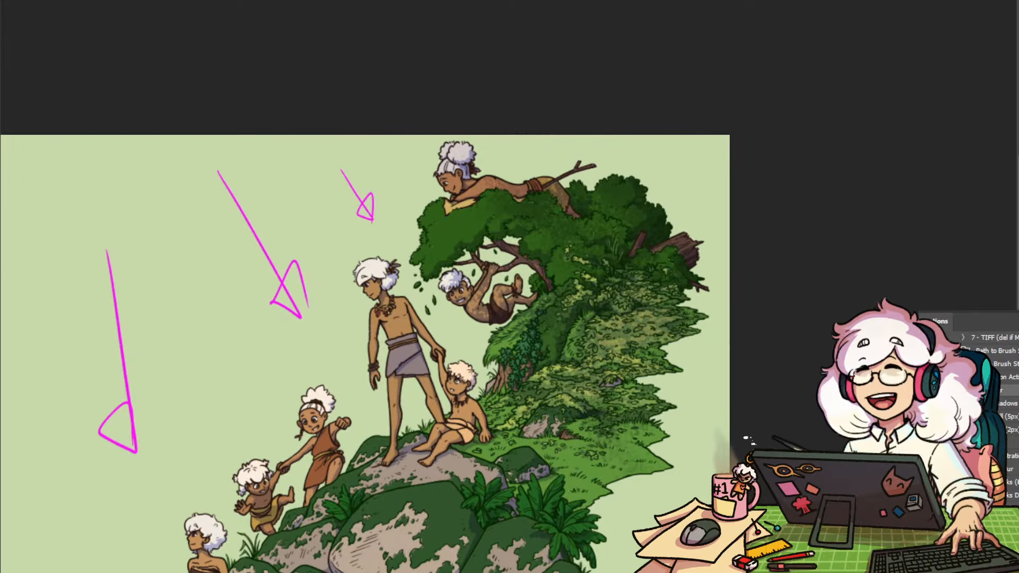
{"action": "left_click_drag", "start_coordinate": [651, 437], "coordinate": [639, 460]}
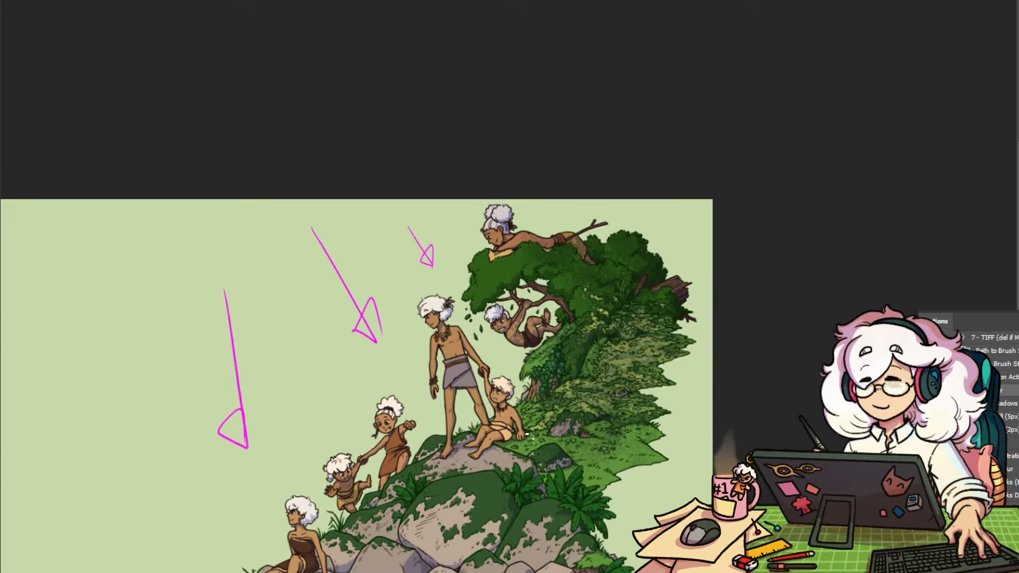
{"action": "right_click", "coordinate": [603, 470]}
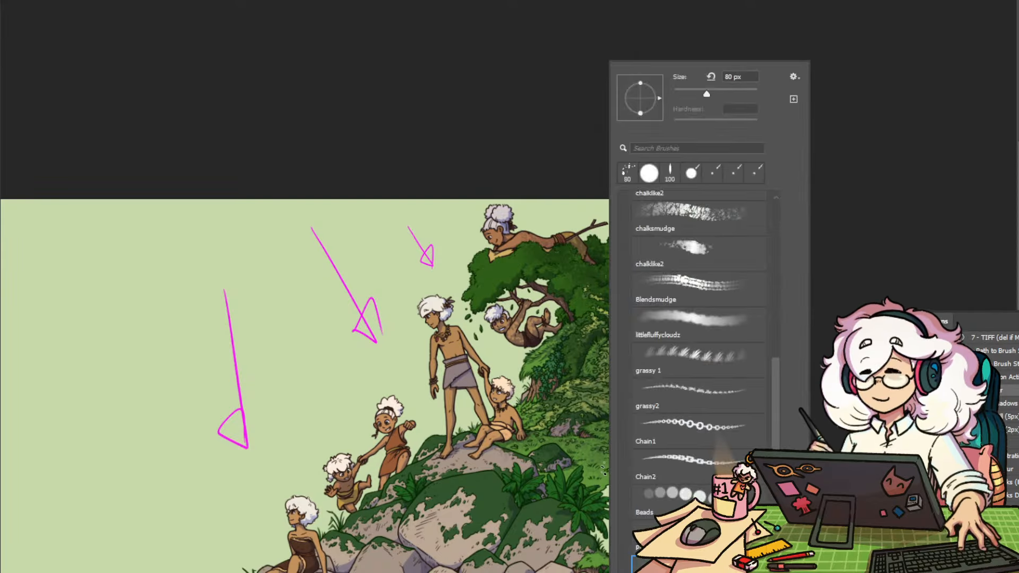
{"action": "left_click", "coordinate": [573, 316]}
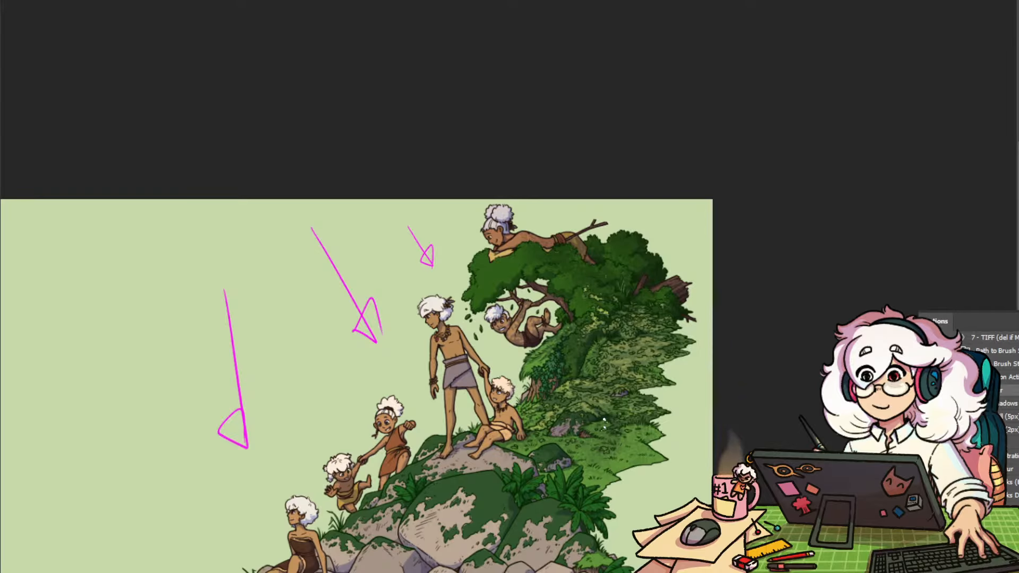
{"action": "left_click_drag", "start_coordinate": [628, 439], "coordinate": [640, 454]}
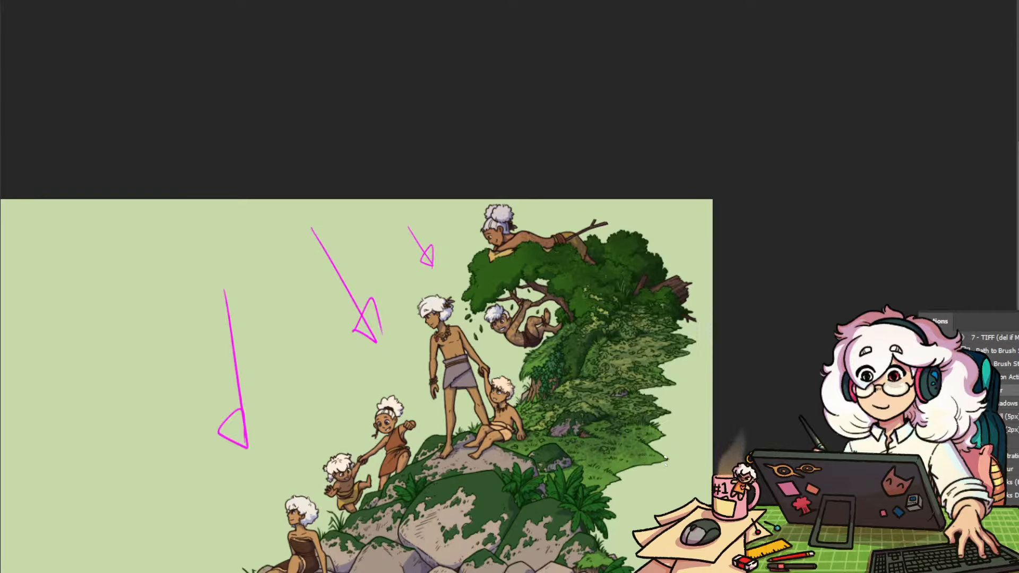
{"action": "right_click", "coordinate": [630, 432]}
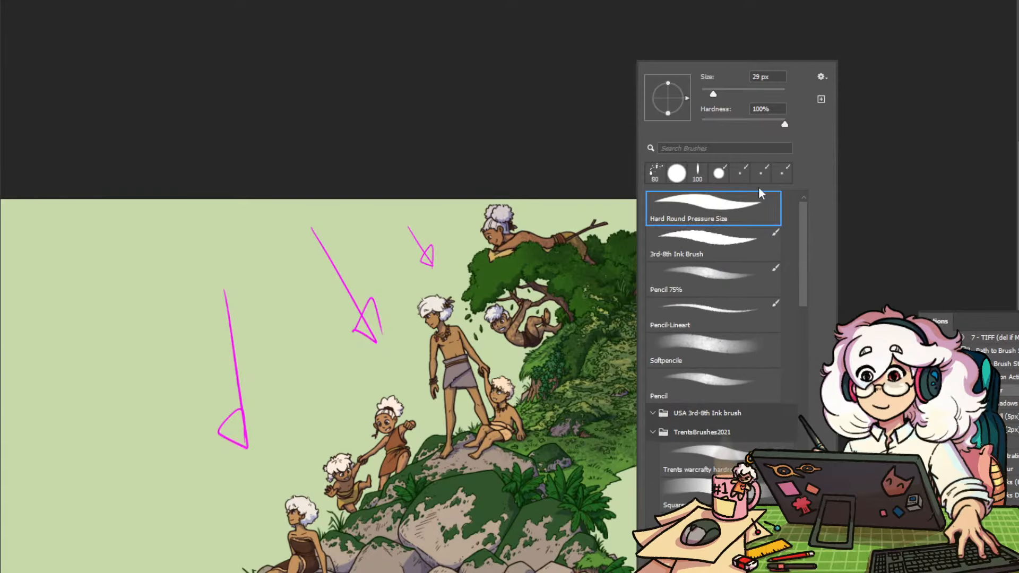
{"action": "left_click_drag", "start_coordinate": [804, 237], "coordinate": [797, 404]}
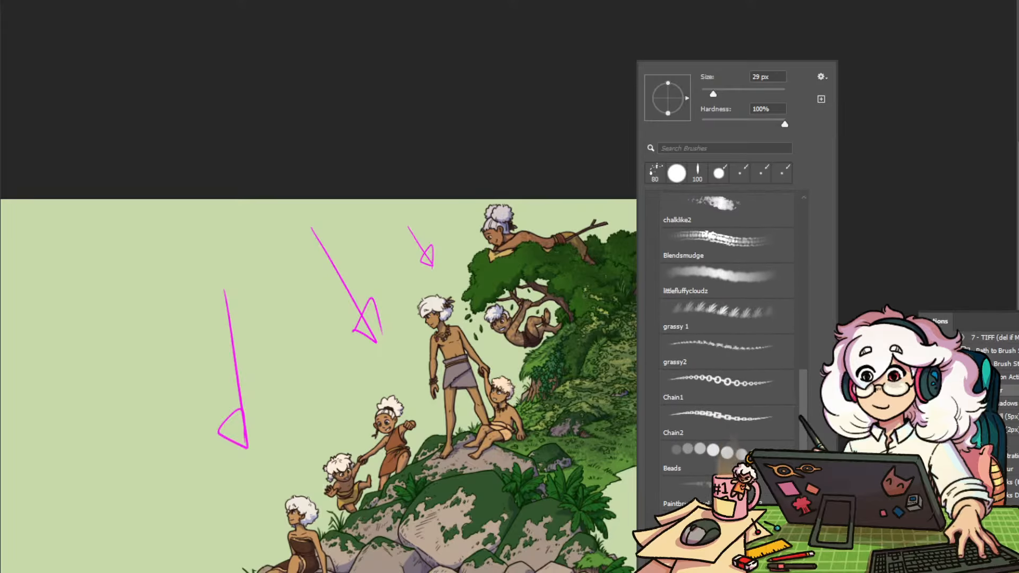
{"action": "left_click", "coordinate": [609, 375]}
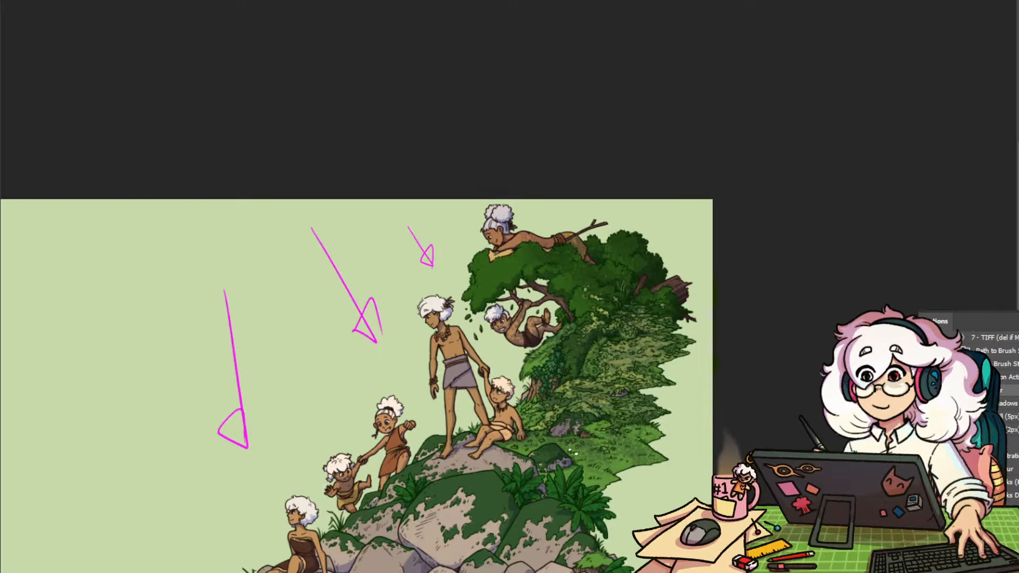
Texture the shading on the grassy hillside and rear canopy with the speckled brush
{"action": "left_click", "coordinate": [647, 373]}
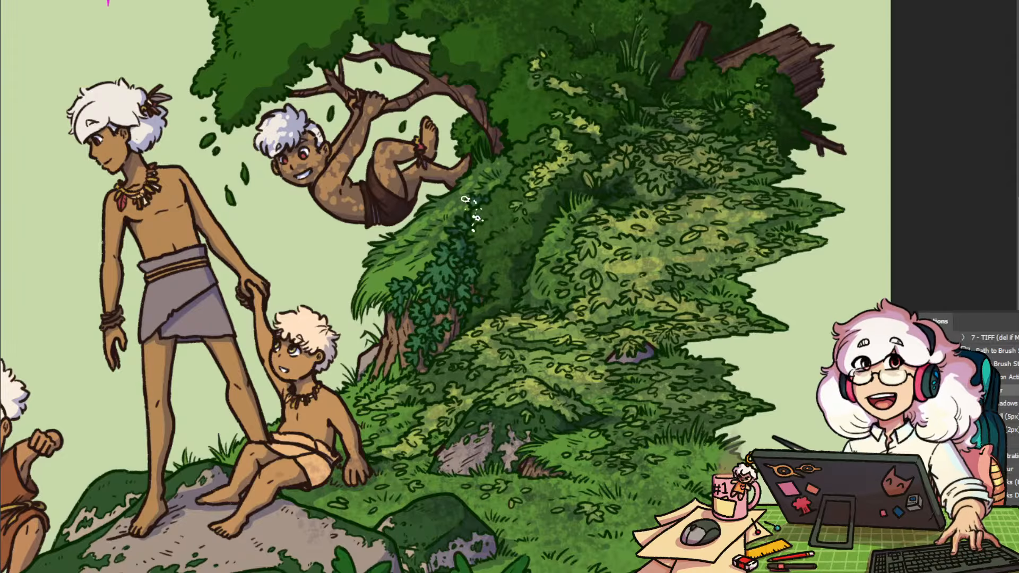
{"action": "left_click_drag", "start_coordinate": [678, 207], "coordinate": [590, 478]}
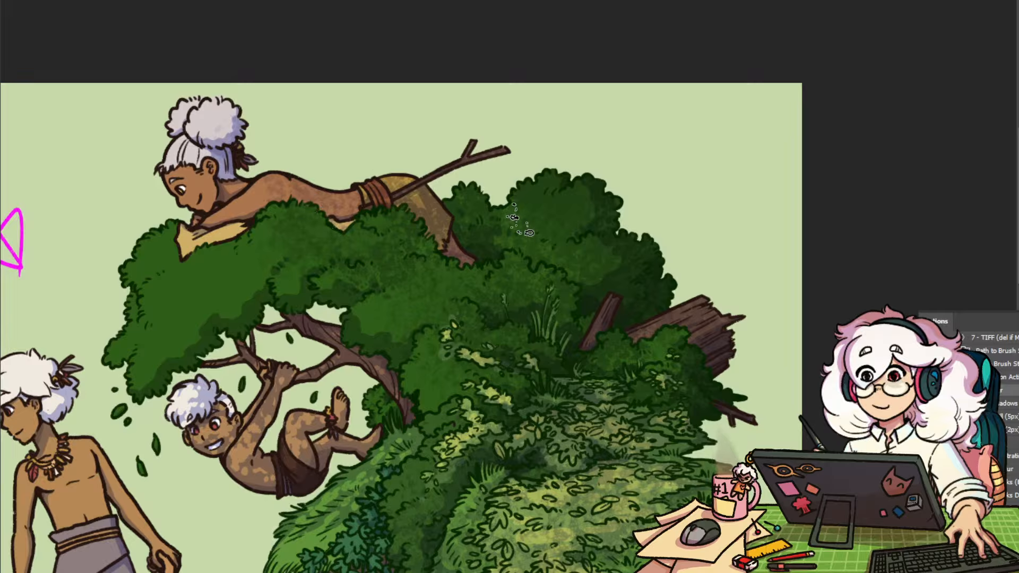
{"action": "scroll", "coordinate": [599, 391], "scroll_direction": "down", "scroll_amount": 3}
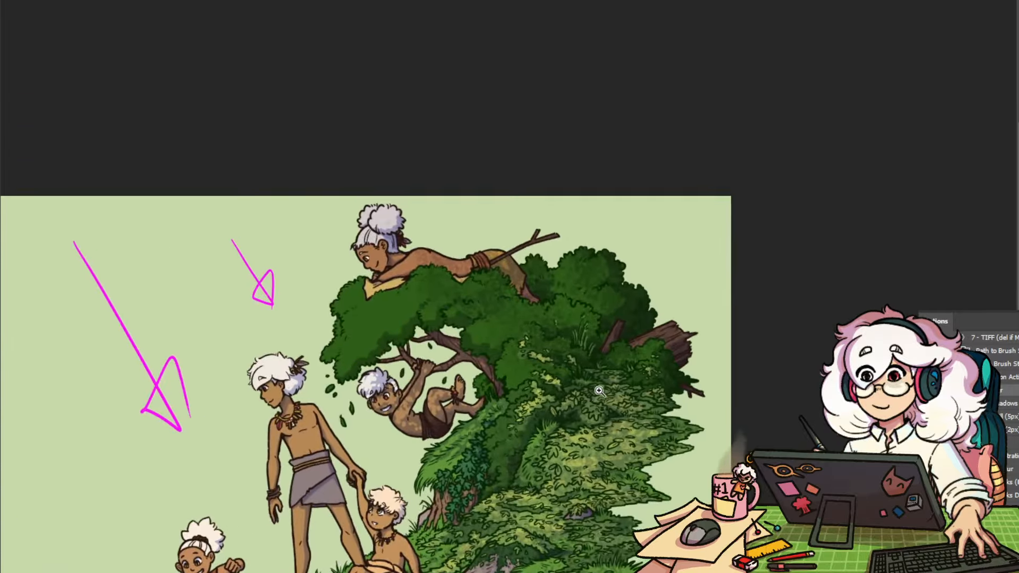
{"action": "left_click_drag", "start_coordinate": [599, 268], "coordinate": [592, 319]}
{"action": "left_click_drag", "start_coordinate": [652, 424], "coordinate": [663, 319]}
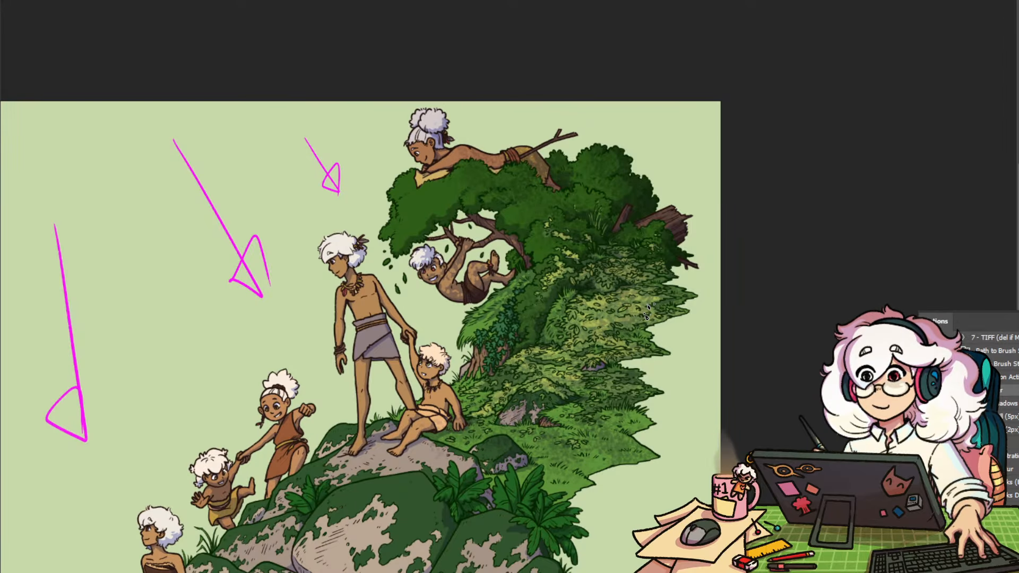
Toggle the layer's visibility to compare the hillside with and without the textured shading
{"action": "scroll", "coordinate": [647, 314], "scroll_direction": "up", "scroll_amount": 3}
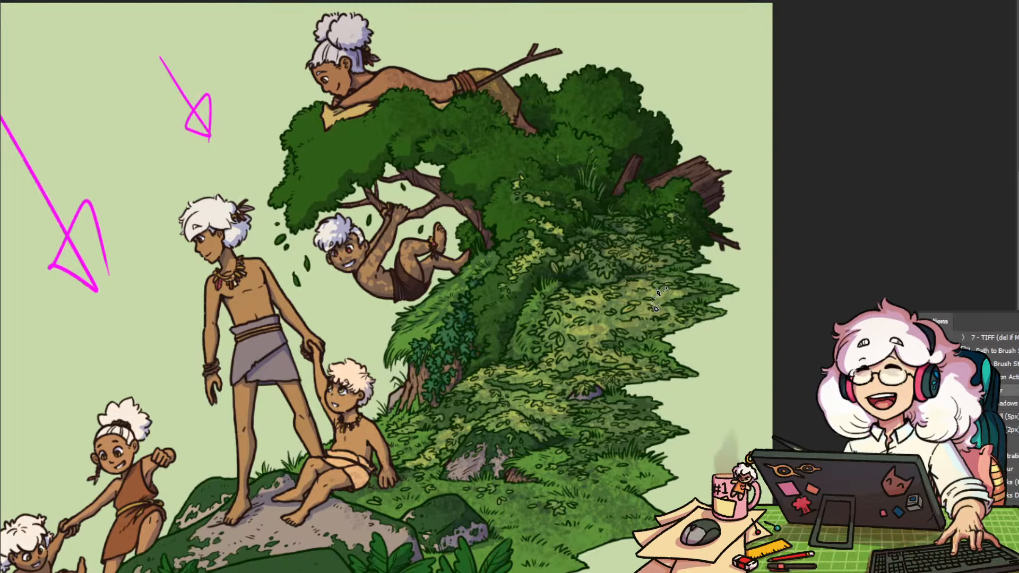
{"action": "scroll", "coordinate": [656, 308], "scroll_direction": "down", "scroll_amount": 4}
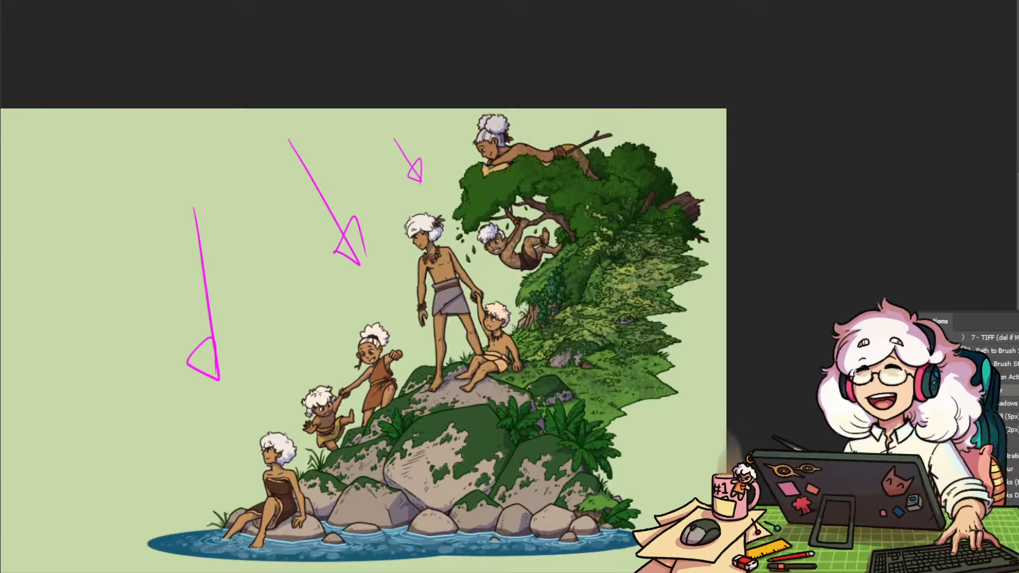
{"action": "key", "text": "ctrl+comma"}
{"action": "key", "text": "ctrl+comma"}
Warp the hillside and canopy shading slightly, bowing its lower edge downward and its inner edge inward, and apply the transform
{"action": "left_click_drag", "start_coordinate": [589, 154], "coordinate": [672, 149]}
{"action": "left_click_drag", "start_coordinate": [718, 245], "coordinate": [682, 265]}
{"action": "scroll", "coordinate": [682, 264], "scroll_direction": "down", "scroll_amount": 3}
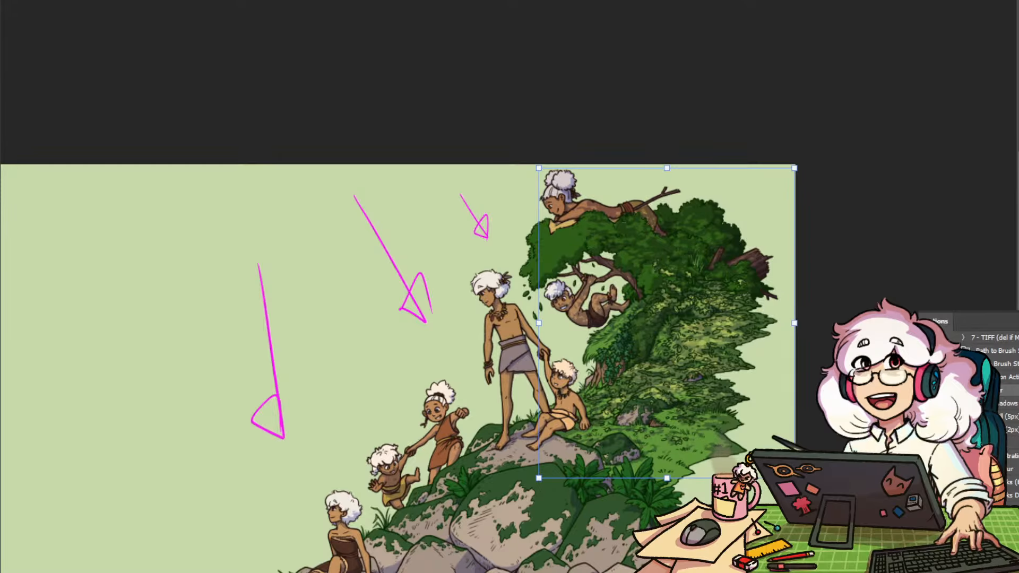
{"action": "key", "text": "ctrl+t"}
{"action": "left_click_drag", "start_coordinate": [668, 376], "coordinate": [646, 226]}
{"action": "mouse_move", "coordinate": [620, 305]}
{"action": "left_mouse_down"}
{"action": "mouse_move", "coordinate": [632, 324]}
{"action": "mouse_move", "coordinate": [633, 304]}
{"action": "left_mouse_up"}
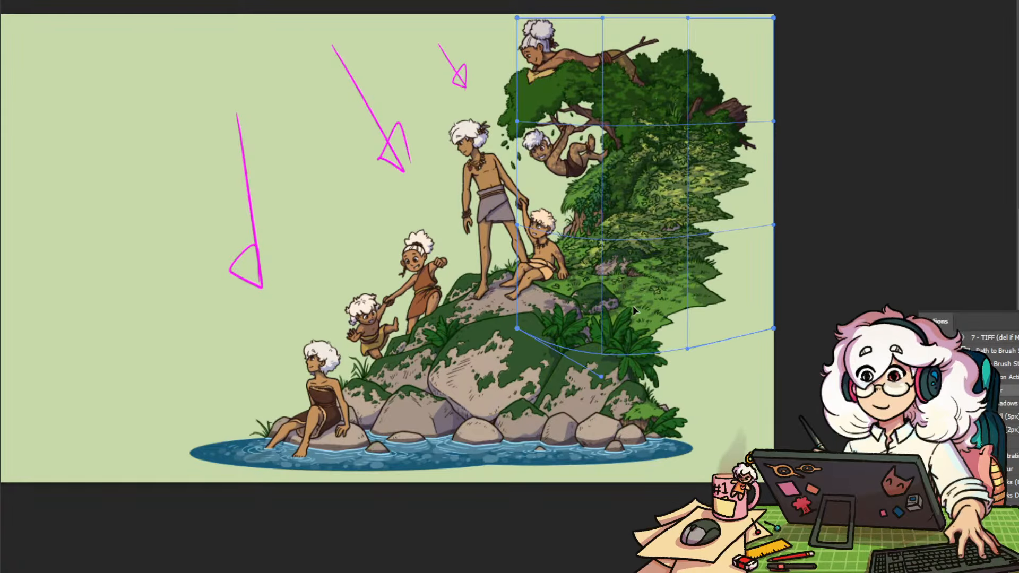
{"action": "mouse_move", "coordinate": [521, 241]}
{"action": "left_mouse_down"}
{"action": "mouse_move", "coordinate": [516, 262]}
{"action": "mouse_move", "coordinate": [536, 237]}
{"action": "left_mouse_up"}
{"action": "left_click_drag", "start_coordinate": [644, 293], "coordinate": [664, 295]}
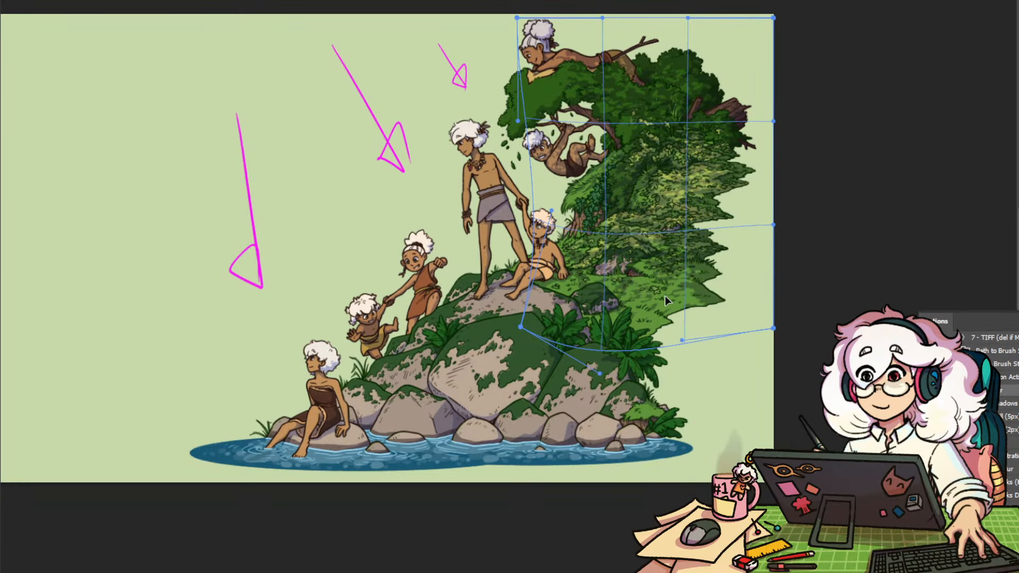
{"action": "mouse_move", "coordinate": [633, 229]}
{"action": "left_mouse_down"}
{"action": "mouse_move", "coordinate": [641, 207]}
{"action": "mouse_move", "coordinate": [633, 217]}
{"action": "left_mouse_up"}
{"action": "left_click_drag", "start_coordinate": [710, 265], "coordinate": [701, 274]}
{"action": "left_click_drag", "start_coordinate": [613, 205], "coordinate": [583, 208]}
{"action": "key", "text": "Return"}
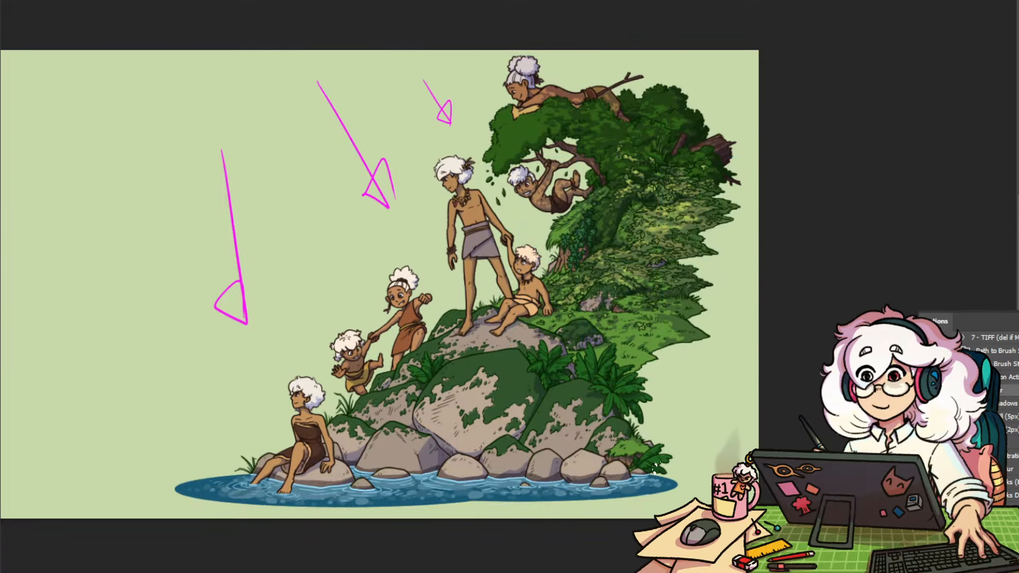
Replace the 80 px speckled brush with the Hard Round Pressure Size brush for the front canopy
{"action": "left_click_drag", "start_coordinate": [719, 372], "coordinate": [699, 481]}
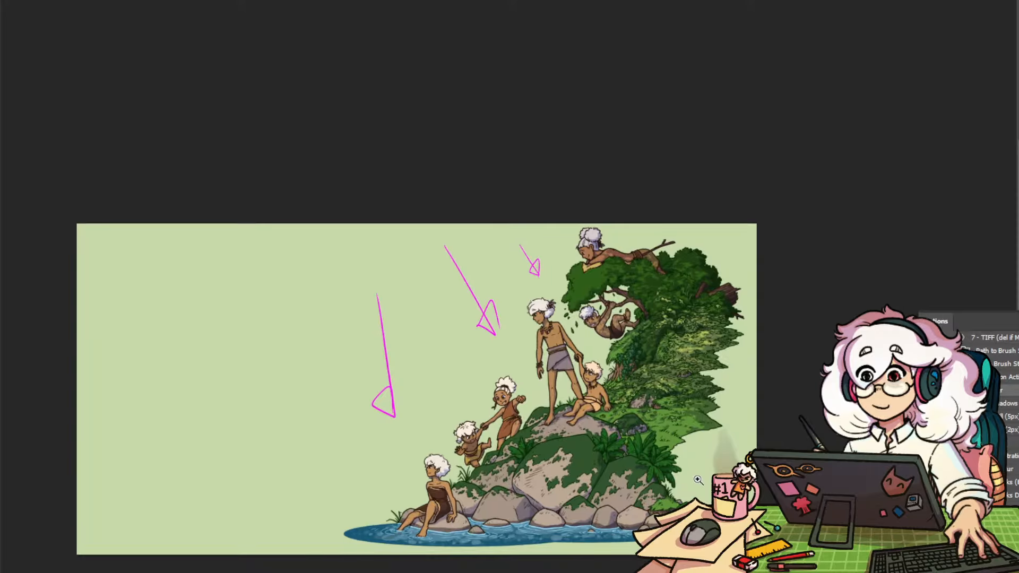
{"action": "left_click", "coordinate": [621, 254]}
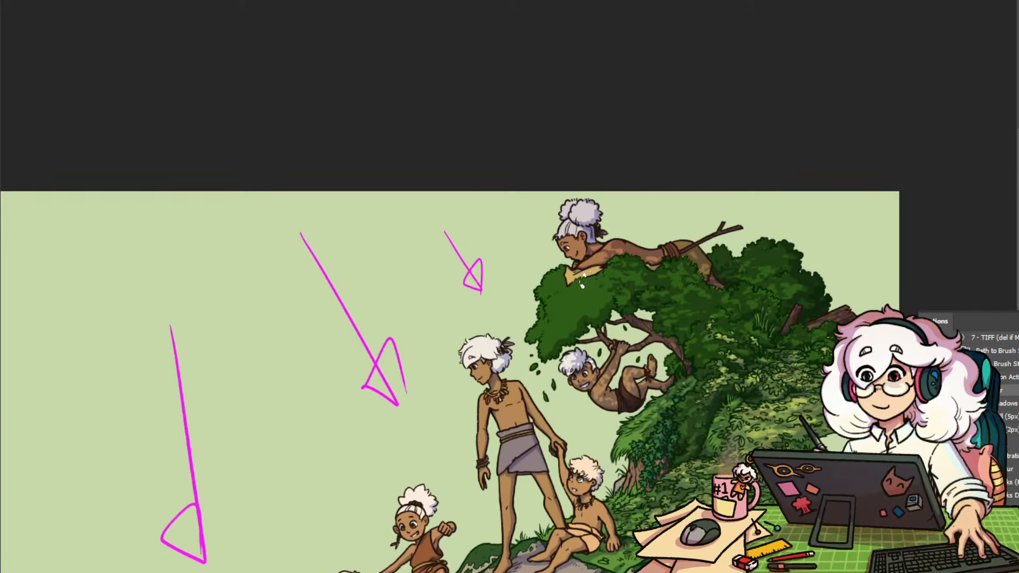
{"action": "right_click", "coordinate": [842, 247]}
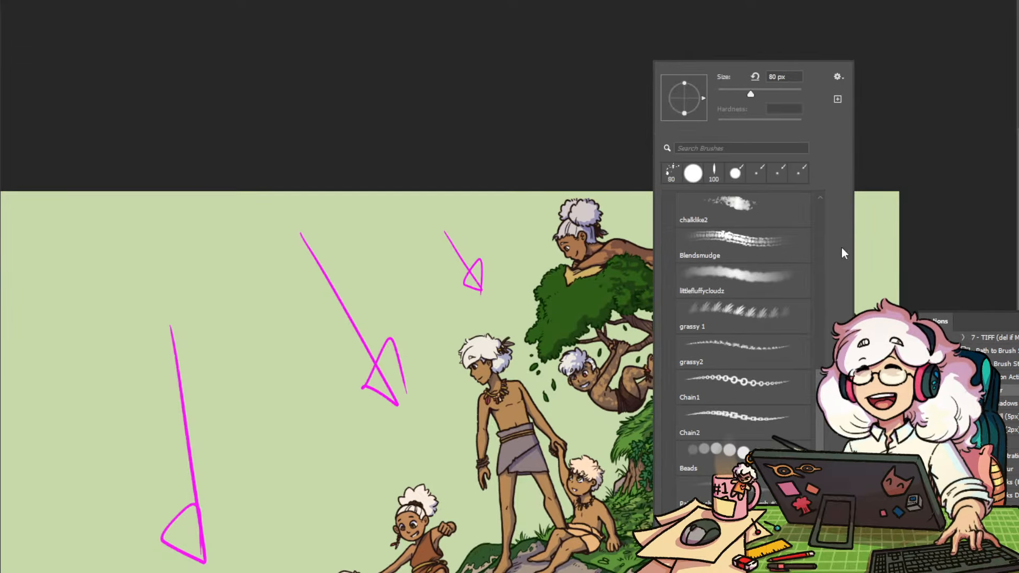
{"action": "left_click", "coordinate": [759, 219]}
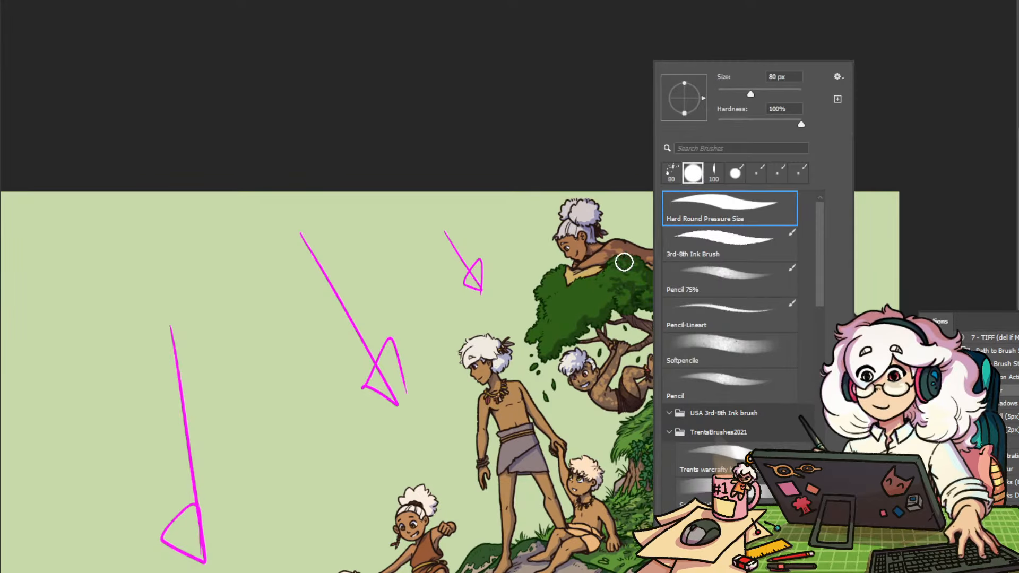
{"action": "left_click", "coordinate": [751, 323]}
{"action": "left_click", "coordinate": [646, 255]}
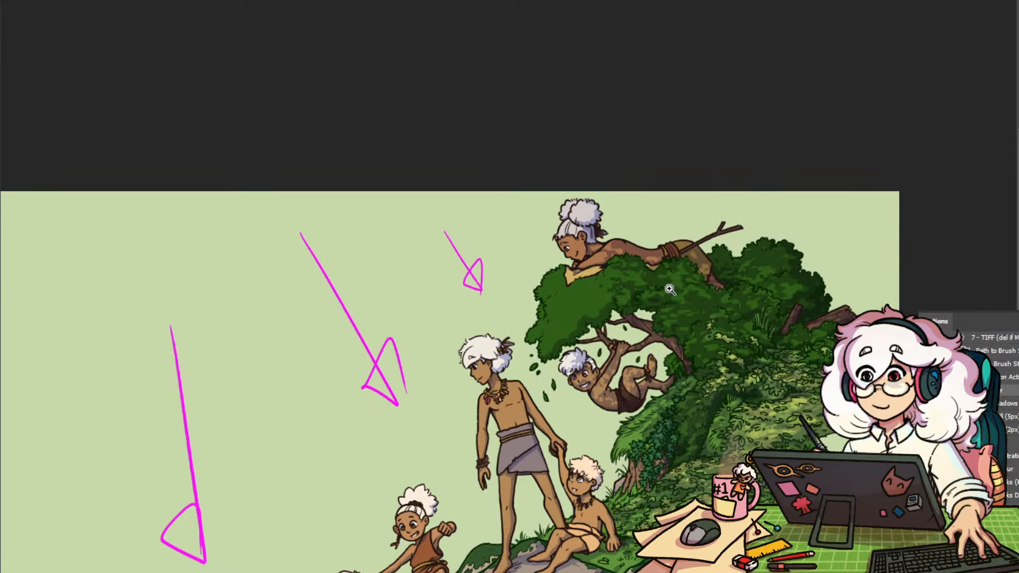
{"action": "mouse_move", "coordinate": [669, 289]}
{"action": "left_mouse_down"}
{"action": "mouse_move", "coordinate": [745, 285]}
{"action": "mouse_move", "coordinate": [702, 306]}
{"action": "left_mouse_up"}
{"action": "right_click", "coordinate": [700, 306]}
{"action": "left_click", "coordinate": [764, 212]}
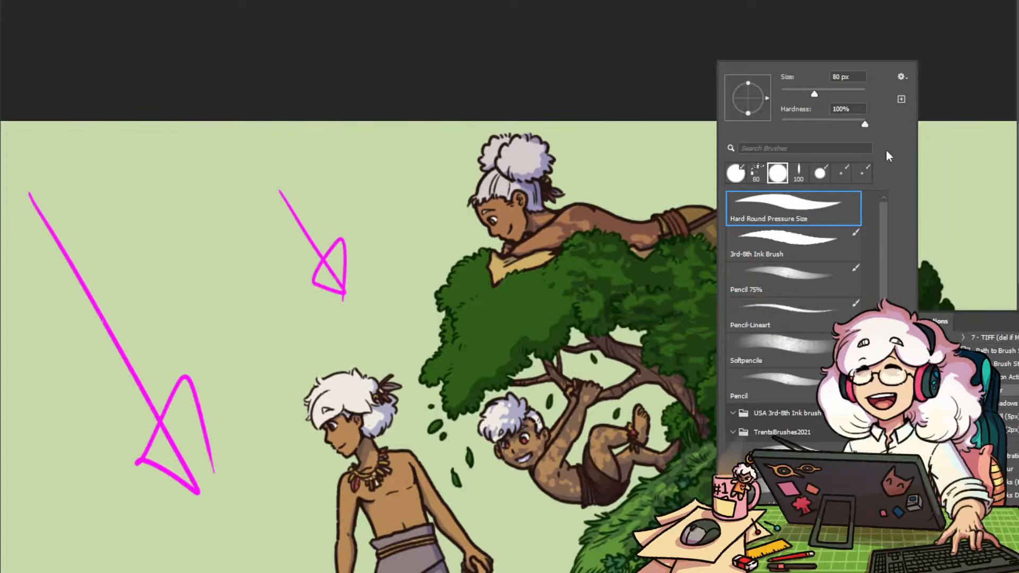
{"action": "left_click", "coordinate": [712, 152]}
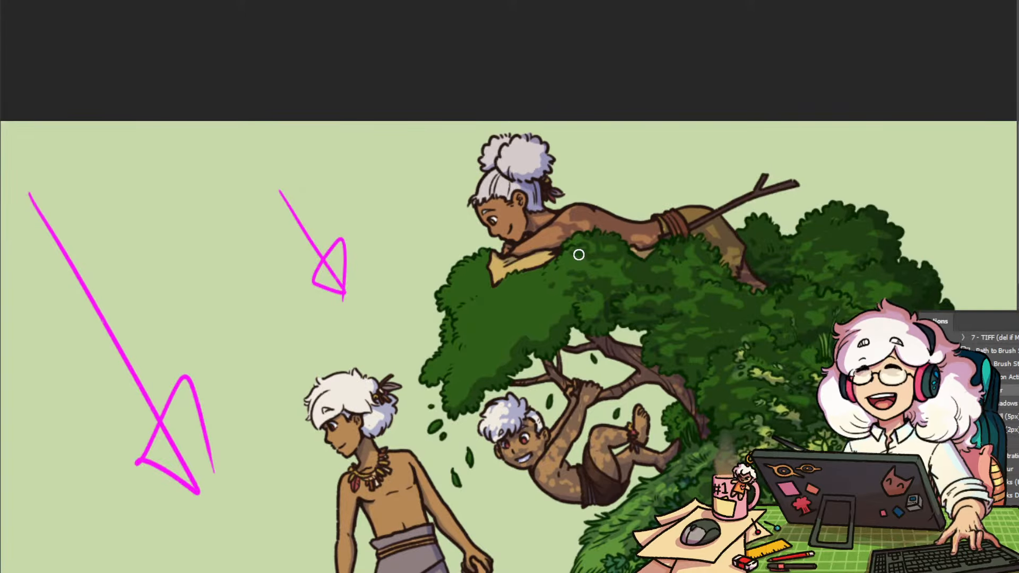
Try shading strokes on the front canopy with the 28 px Pencil-Lineart brush and undo them
{"action": "right_click", "coordinate": [581, 295]}
{"action": "key", "text": "period"}
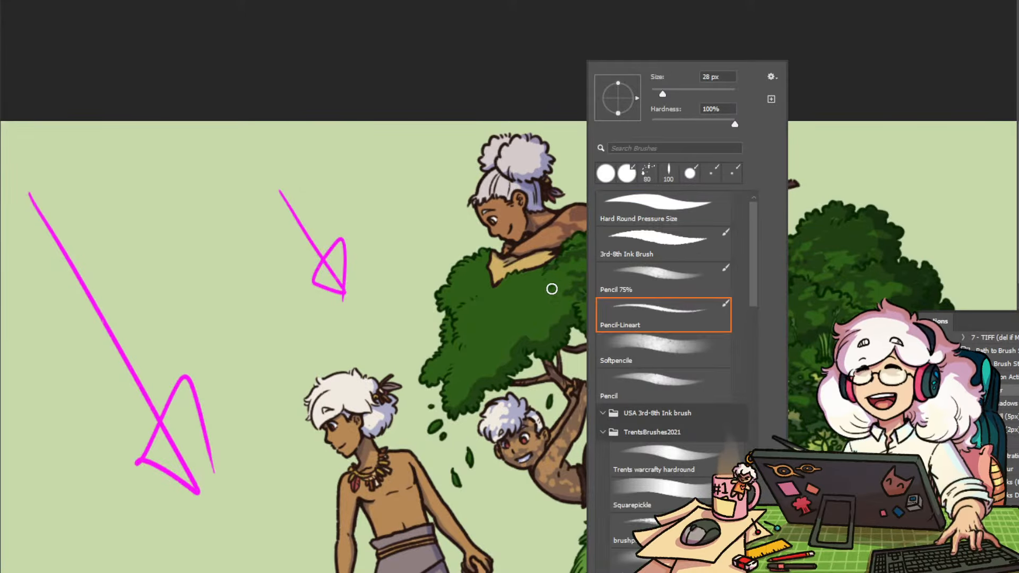
{"action": "left_click", "coordinate": [540, 301]}
{"action": "left_click_drag", "start_coordinate": [557, 300], "coordinate": [615, 303]}
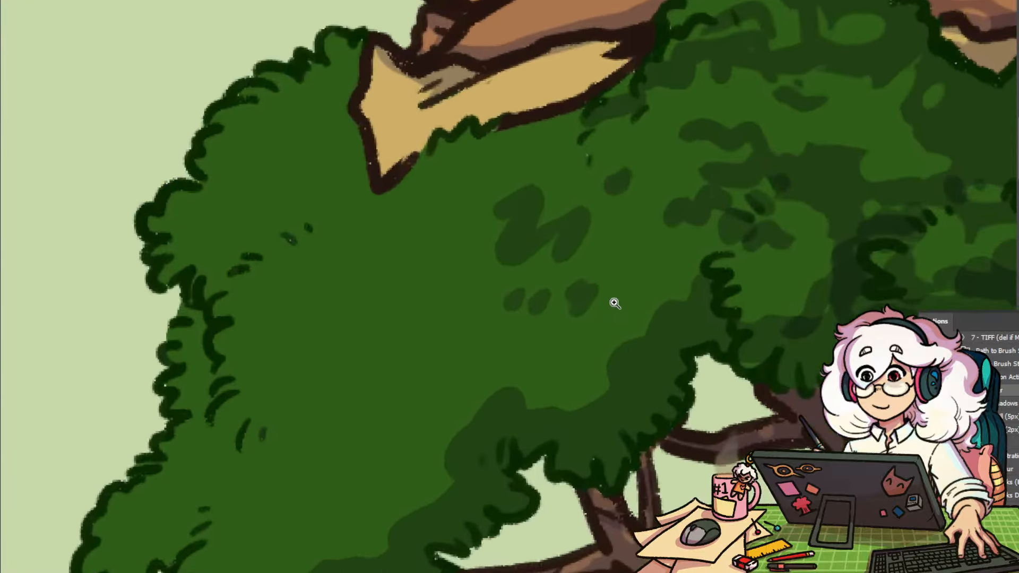
{"action": "right_click", "coordinate": [583, 317]}
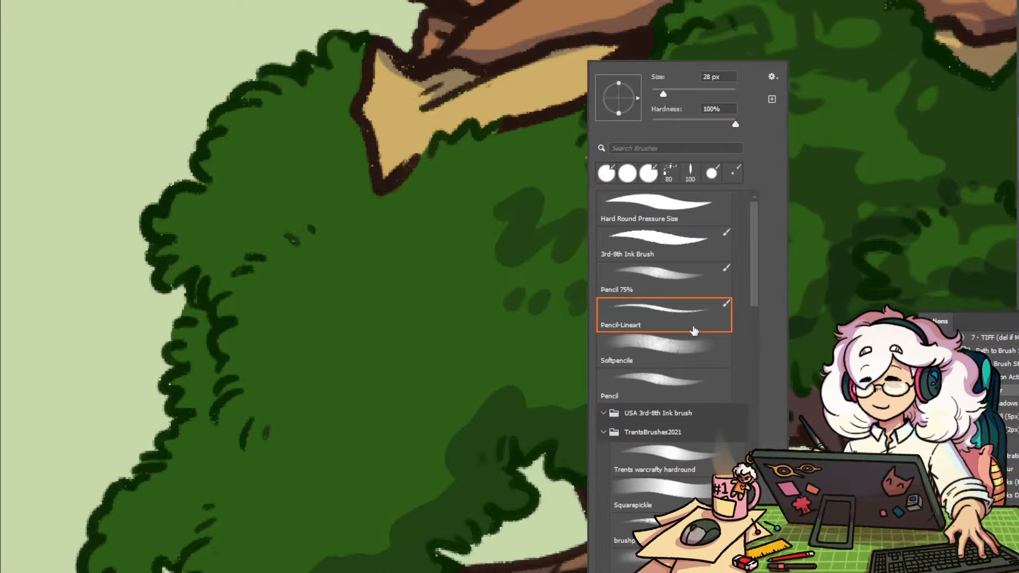
{"action": "mouse_move", "coordinate": [553, 274]}
{"action": "left_mouse_down"}
{"action": "mouse_move", "coordinate": [498, 291]}
{"action": "mouse_move", "coordinate": [655, 271]}
{"action": "mouse_move", "coordinate": [649, 277]}
{"action": "left_mouse_up"}
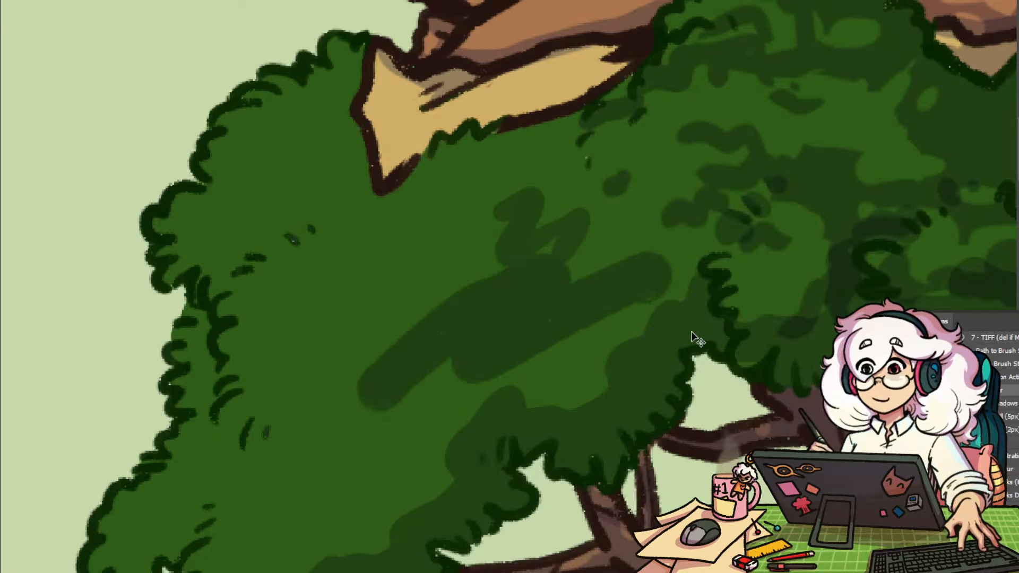
{"action": "key", "text": "ctrl+z"}
Try short shadow strokes on the front canopy with the 28 px Pencil 75% brush and undo them
{"action": "right_click", "coordinate": [607, 296]}
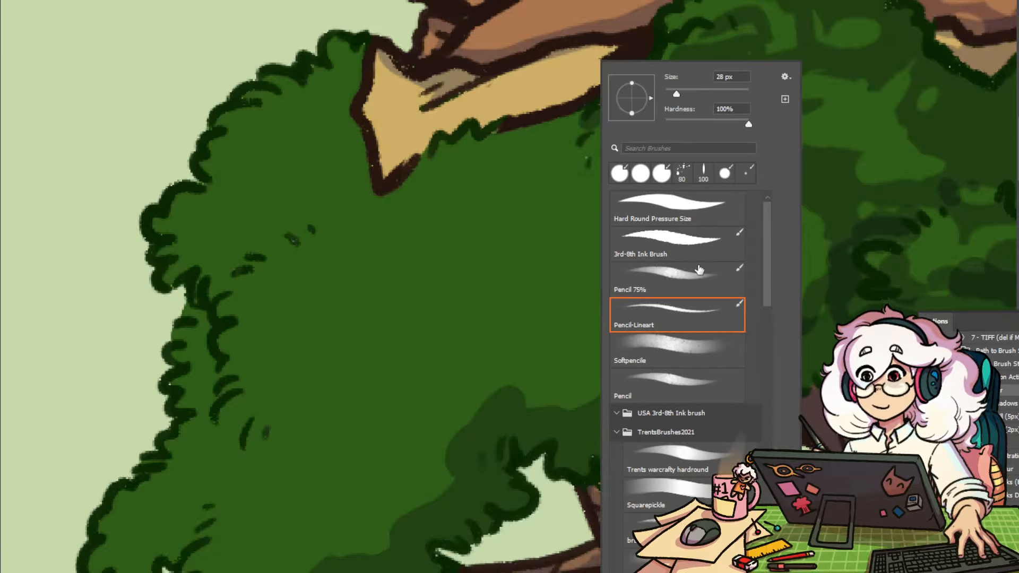
{"action": "left_click", "coordinate": [679, 266]}
{"action": "mouse_move", "coordinate": [507, 275]}
{"action": "left_mouse_down"}
{"action": "mouse_move", "coordinate": [478, 296]}
{"action": "mouse_move", "coordinate": [524, 301]}
{"action": "left_mouse_up"}
{"action": "left_click_drag", "start_coordinate": [581, 273], "coordinate": [544, 293]}
{"action": "left_click_drag", "start_coordinate": [470, 298], "coordinate": [443, 318]}
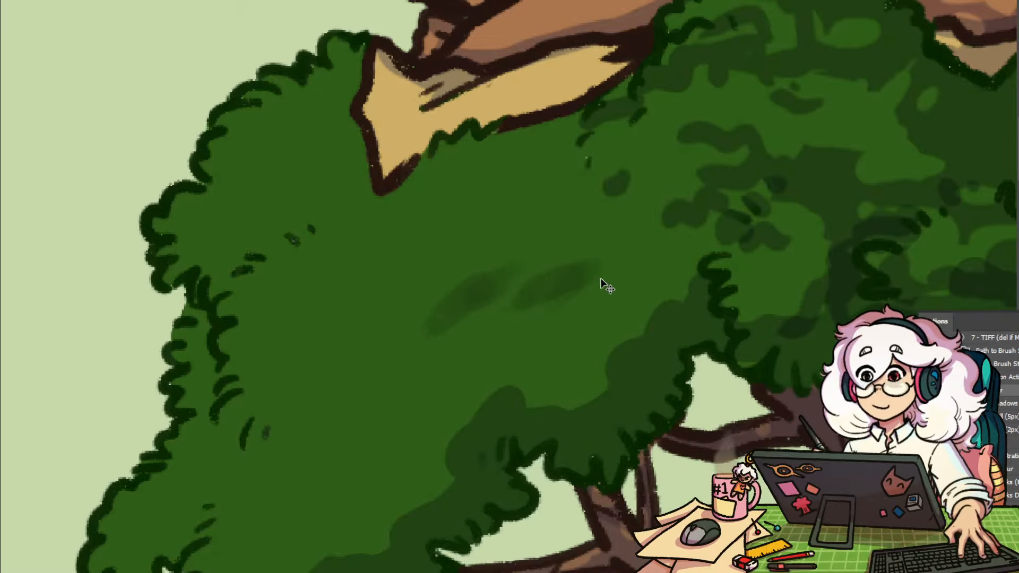
{"action": "key", "text": "ctrl+z"}
{"action": "key", "text": "ctrl+z"}
{"action": "key", "text": "ctrl+z"}
{"action": "key", "text": "ctrl+z"}
Try a broad grainy shadow across the front canopy with the Softpencile brush and undo it
{"action": "right_click", "coordinate": [584, 313]}
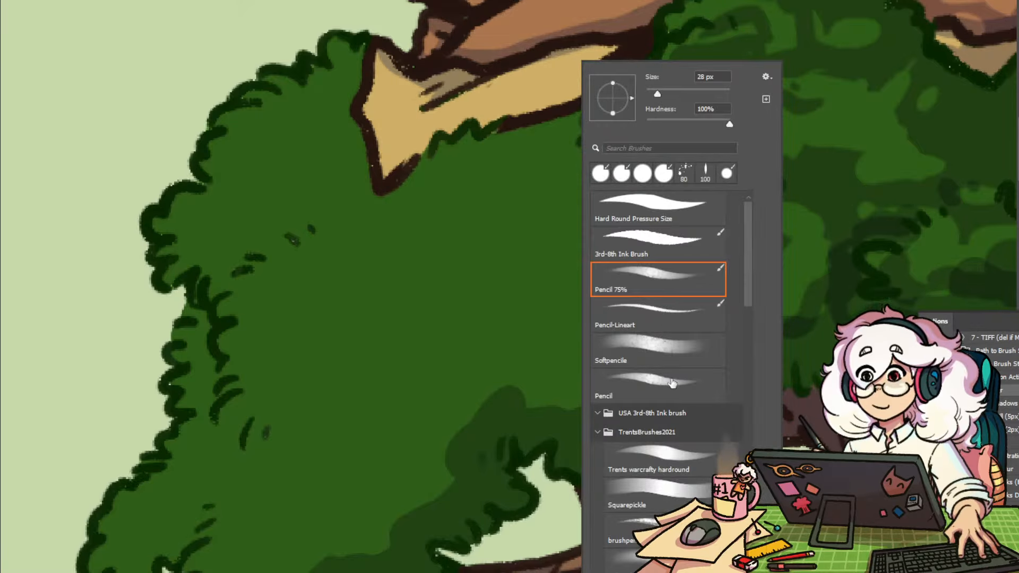
{"action": "left_click", "coordinate": [658, 350]}
{"action": "mouse_move", "coordinate": [520, 327]}
{"action": "left_mouse_down"}
{"action": "mouse_move", "coordinate": [478, 338]}
{"action": "mouse_move", "coordinate": [737, 261]}
{"action": "mouse_move", "coordinate": [910, 239]}
{"action": "left_mouse_up"}
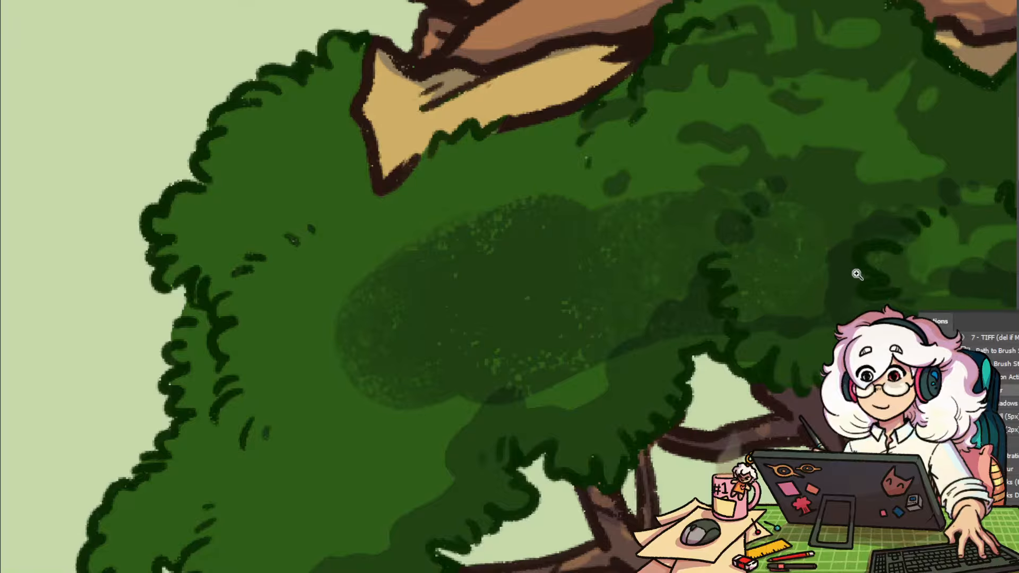
{"action": "scroll", "coordinate": [860, 277], "scroll_direction": "down", "scroll_amount": 5}
{"action": "left_click_drag", "start_coordinate": [820, 304], "coordinate": [422, 286]}
{"action": "key", "text": "ctrl+z"}
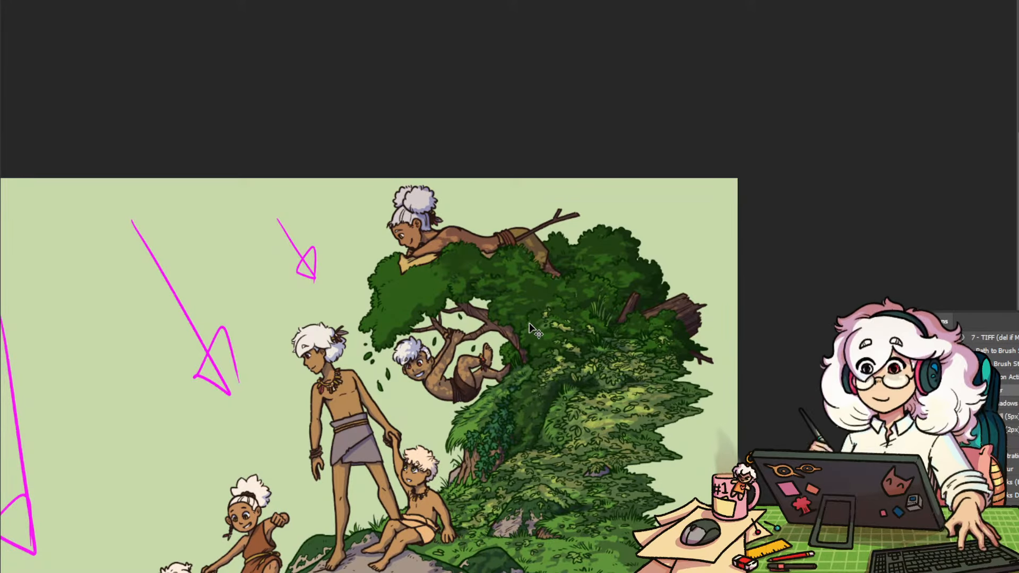
Paint small leafy shadow dapples on the canopy below the reclining figure with the 23 px Hard Round Pressure Size brush
{"action": "scroll", "coordinate": [509, 265], "scroll_direction": "up", "scroll_amount": 2}
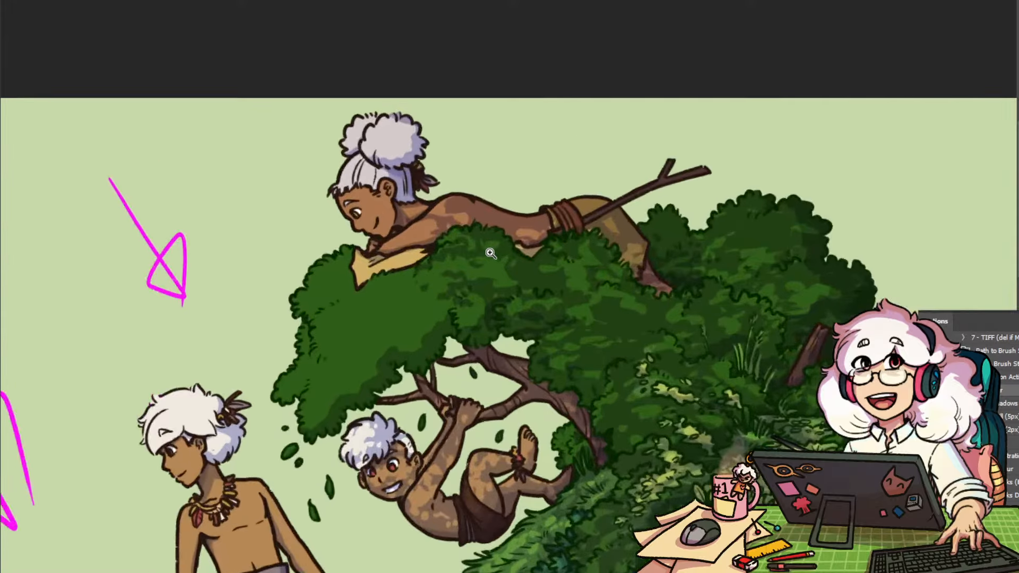
{"action": "right_click", "coordinate": [508, 265]}
{"action": "left_click", "coordinate": [615, 222]}
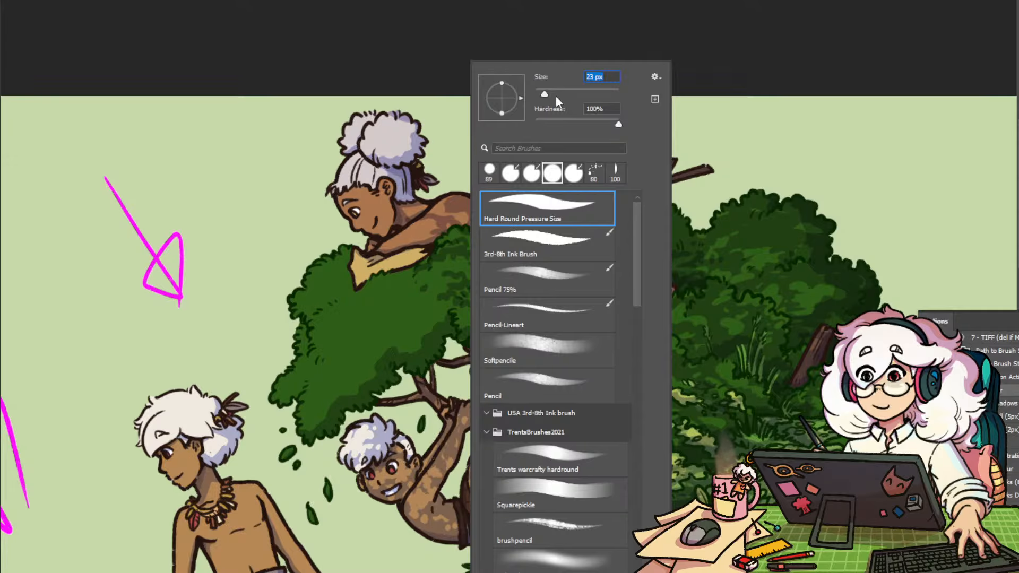
{"action": "left_click", "coordinate": [454, 144]}
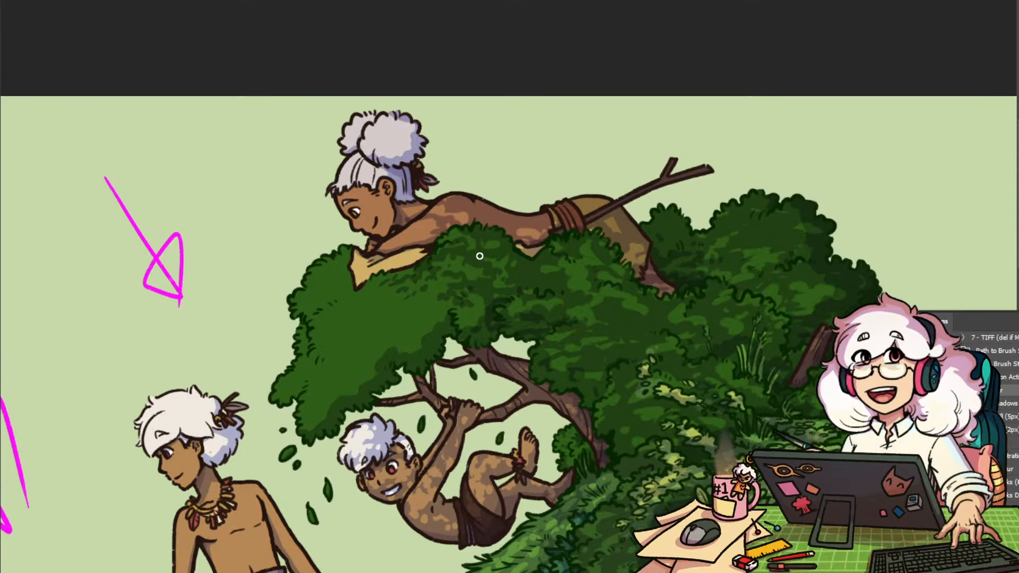
{"action": "scroll", "coordinate": [473, 258], "scroll_direction": "down", "scroll_amount": 2}
{"action": "scroll", "coordinate": [457, 276], "scroll_direction": "up", "scroll_amount": 4}
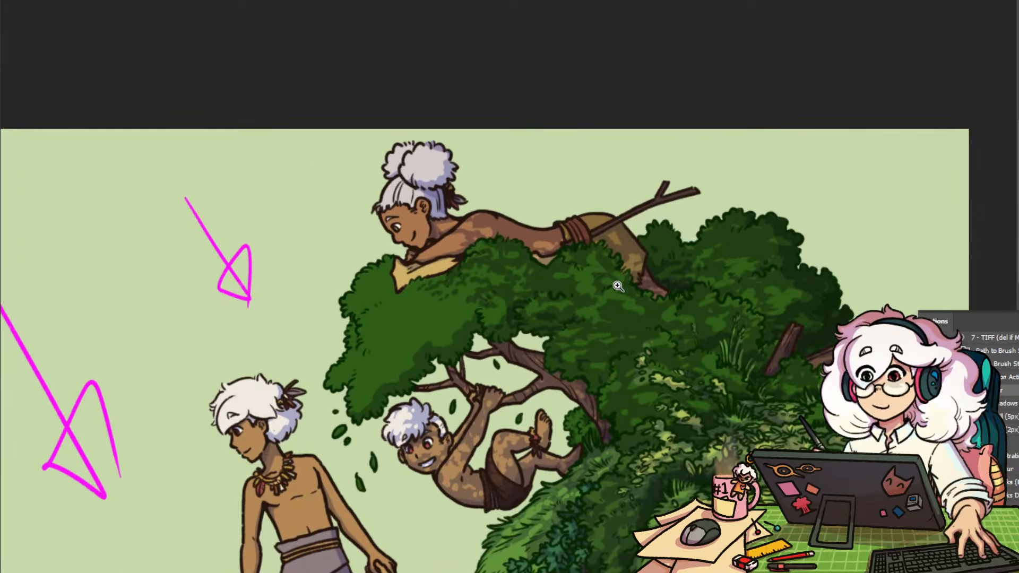
{"action": "scroll", "coordinate": [598, 272], "scroll_direction": "down", "scroll_amount": 2}
{"action": "scroll", "coordinate": [605, 276], "scroll_direction": "up", "scroll_amount": 3}
{"action": "scroll", "coordinate": [616, 277], "scroll_direction": "down", "scroll_amount": 1}
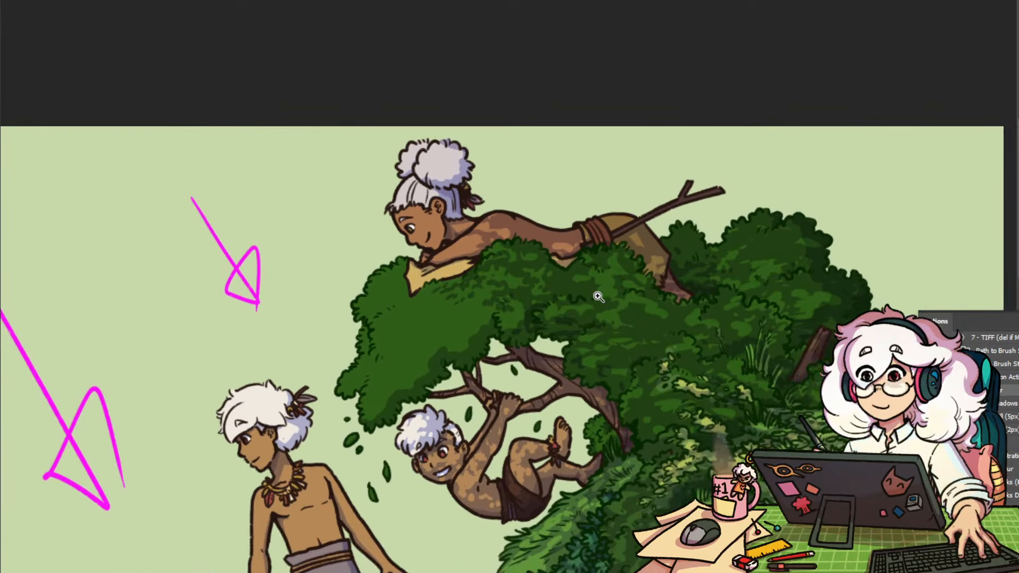
{"action": "scroll", "coordinate": [619, 287], "scroll_direction": "up", "scroll_amount": 4}
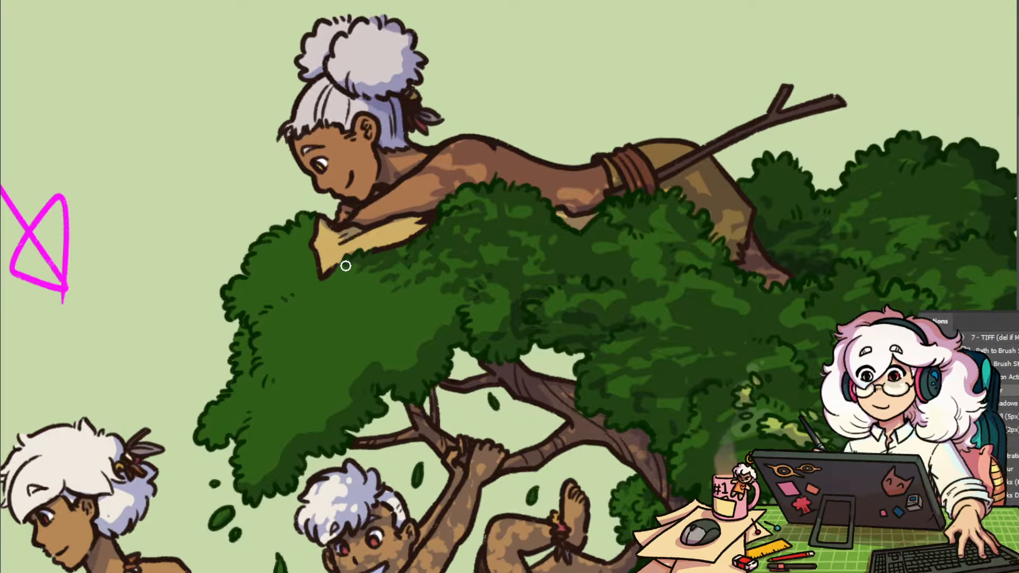
Shade the yellow cloth under the reclining figure's arms and break up its shadow with a small Hard Round Pressure Size eraser
{"action": "mouse_move", "coordinate": [345, 266]}
{"action": "left_mouse_down"}
{"action": "mouse_move", "coordinate": [354, 242]}
{"action": "mouse_move", "coordinate": [369, 247]}
{"action": "mouse_move", "coordinate": [415, 227]}
{"action": "mouse_move", "coordinate": [355, 250]}
{"action": "left_mouse_up"}
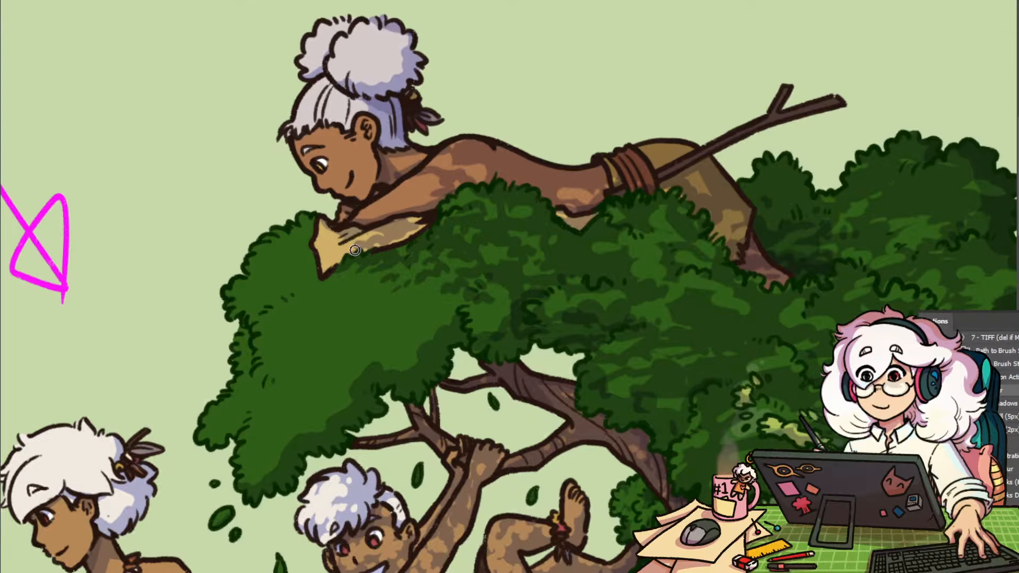
{"action": "key", "text": "e"}
{"action": "right_click", "coordinate": [402, 219]}
{"action": "left_click", "coordinate": [446, 174]}
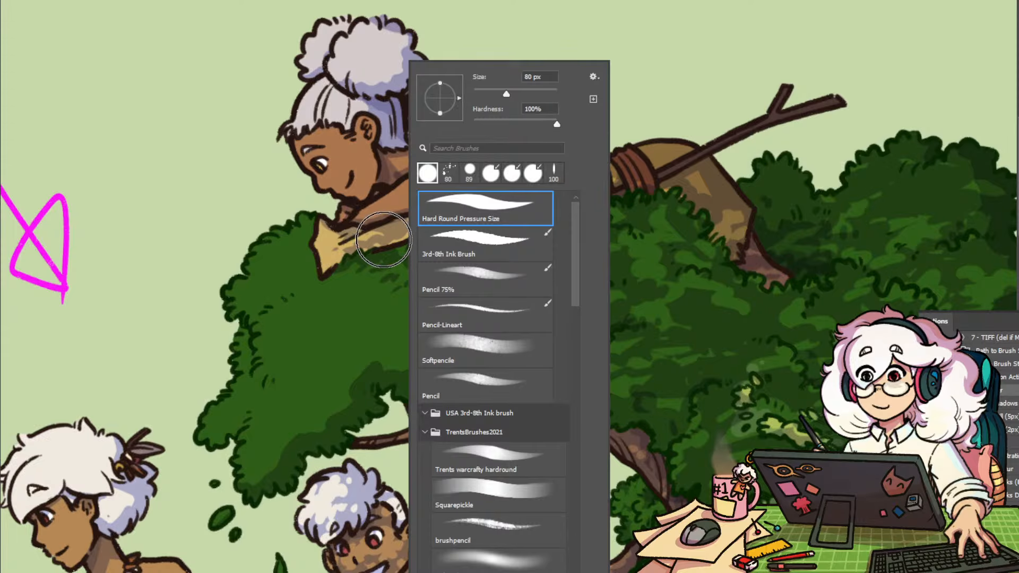
{"action": "left_click_drag", "start_coordinate": [383, 239], "coordinate": [407, 227]}
{"action": "right_click", "coordinate": [408, 218]}
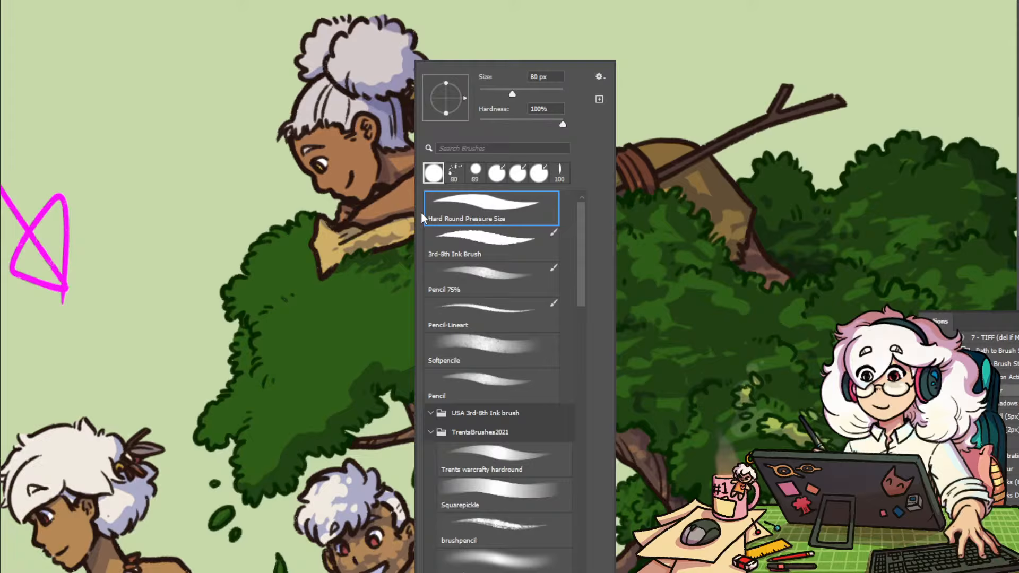
{"action": "left_click", "coordinate": [395, 226]}
{"action": "right_click", "coordinate": [397, 229]}
{"action": "left_click", "coordinate": [396, 228]}
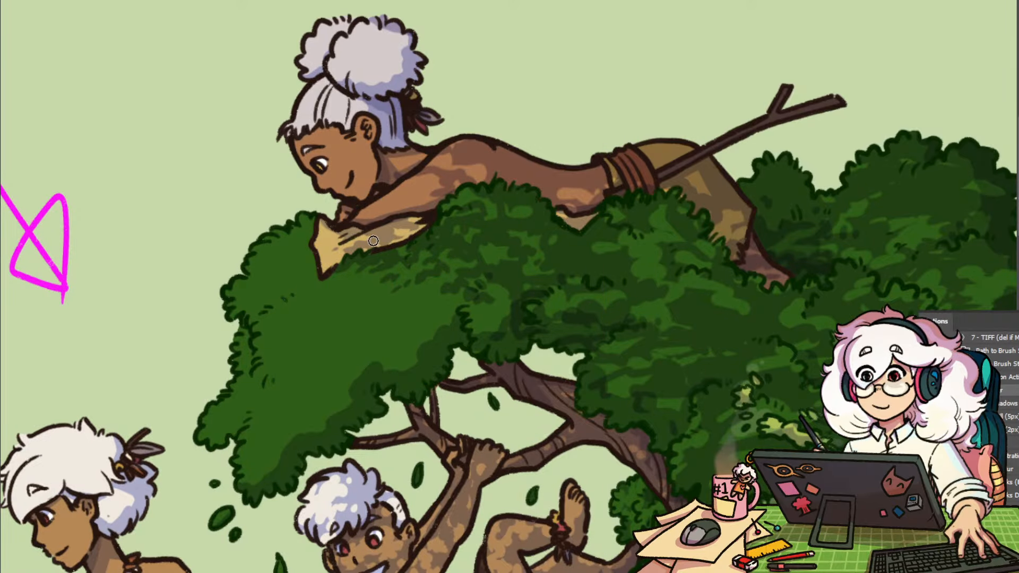
Break up the shadows on the reclining figure's arms and back into small dappled light spots
{"action": "scroll", "coordinate": [466, 250], "scroll_direction": "down", "scroll_amount": 3}
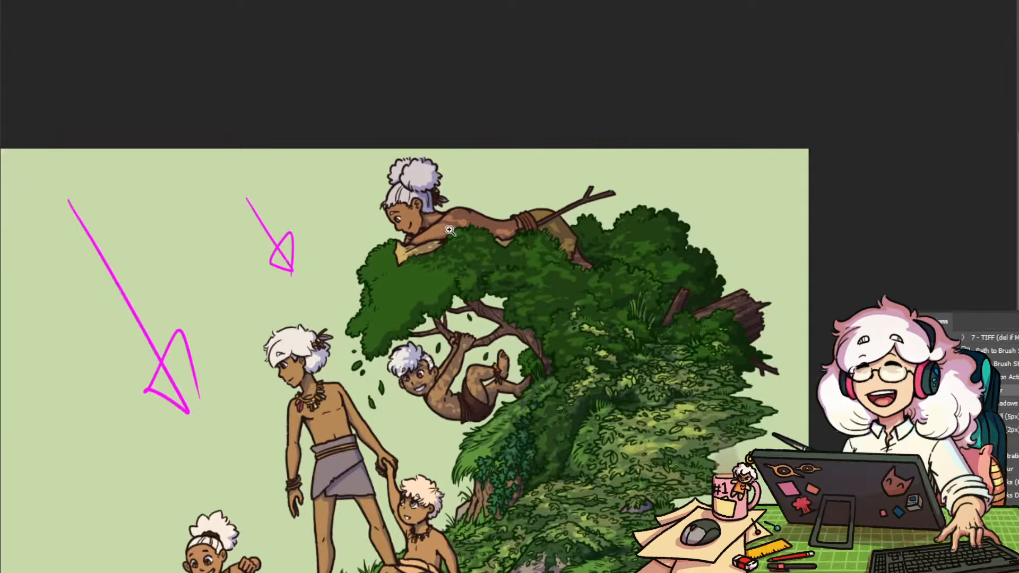
{"action": "scroll", "coordinate": [449, 229], "scroll_direction": "up", "scroll_amount": 1}
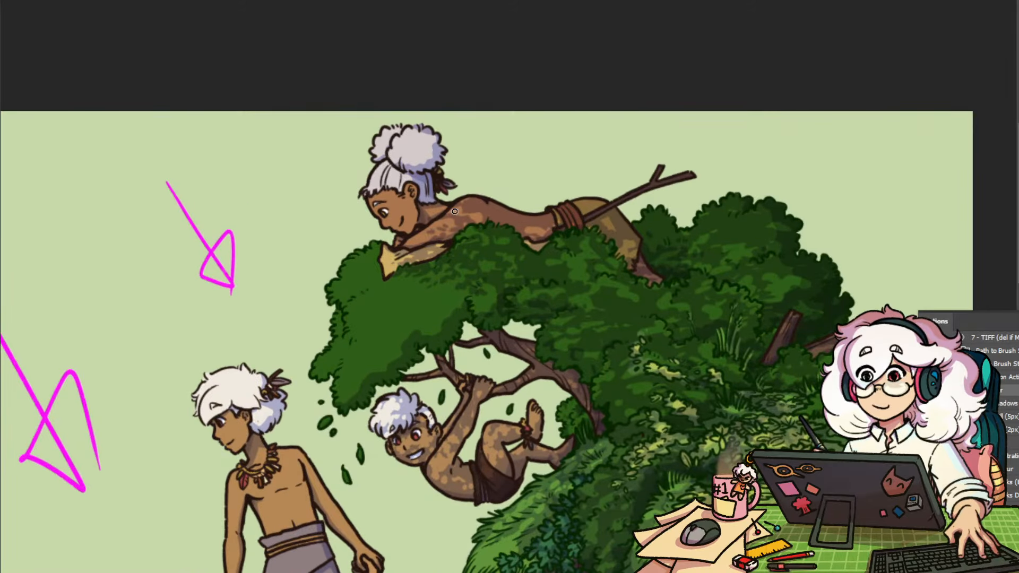
{"action": "scroll", "coordinate": [507, 240], "scroll_direction": "down", "scroll_amount": 3}
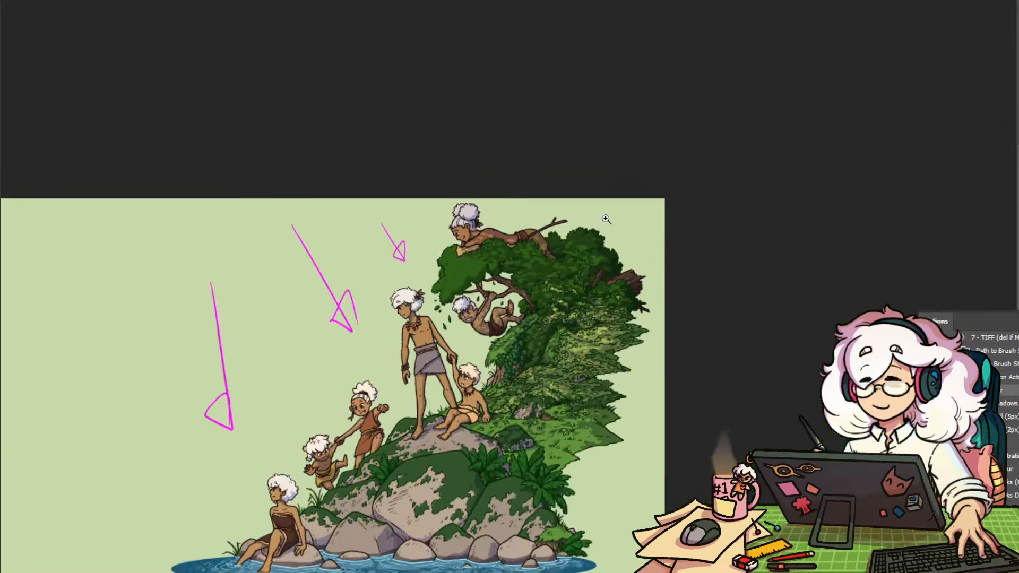
{"action": "scroll", "coordinate": [534, 214], "scroll_direction": "up", "scroll_amount": 2}
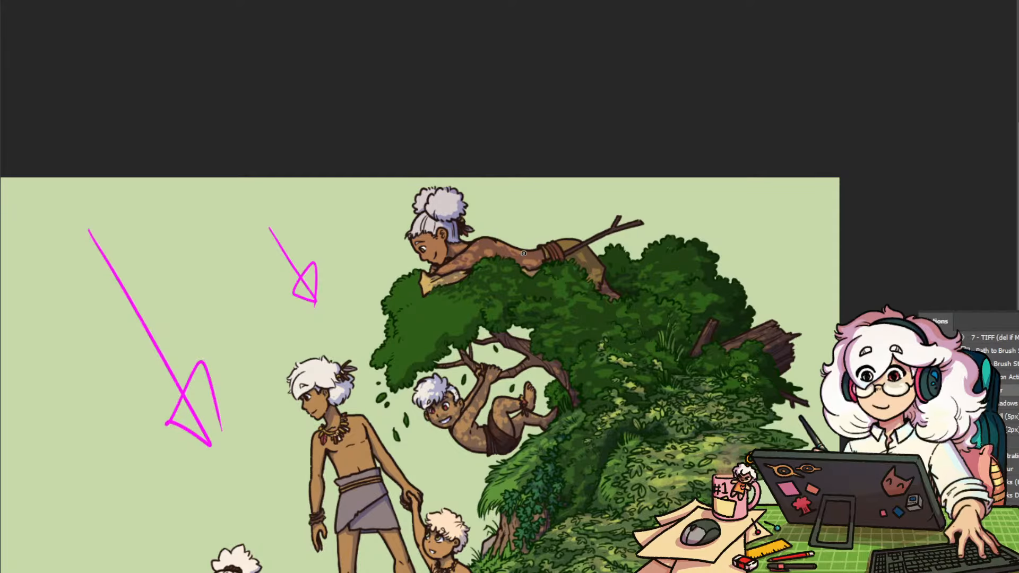
{"action": "scroll", "coordinate": [491, 241], "scroll_direction": "down", "scroll_amount": 5}
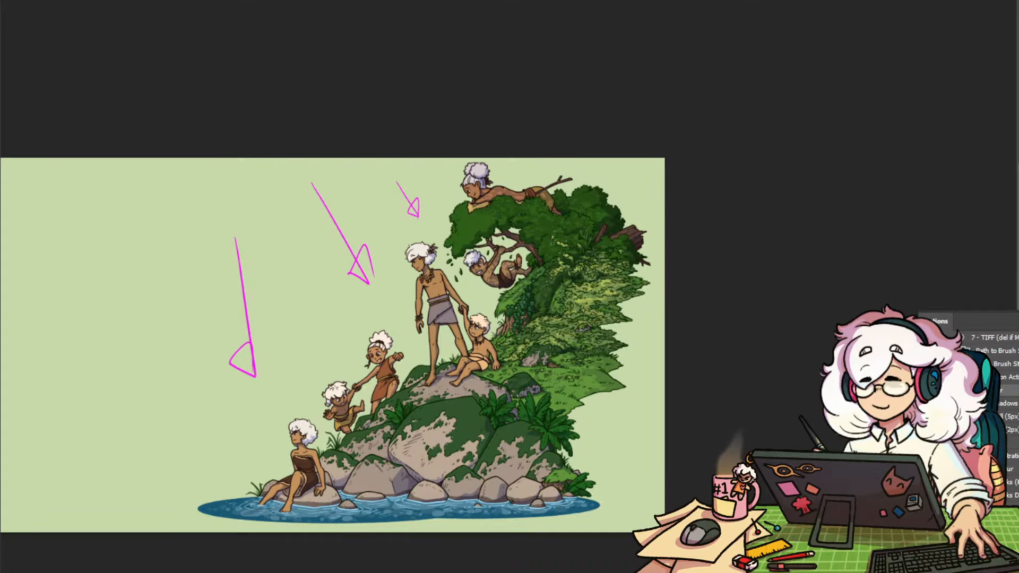
Duplicate the Base Layer and stretch the copy downward, upward and to the left so its shading spans the hillside and most figures
{"action": "key", "text": "ctrl+alt+j"}
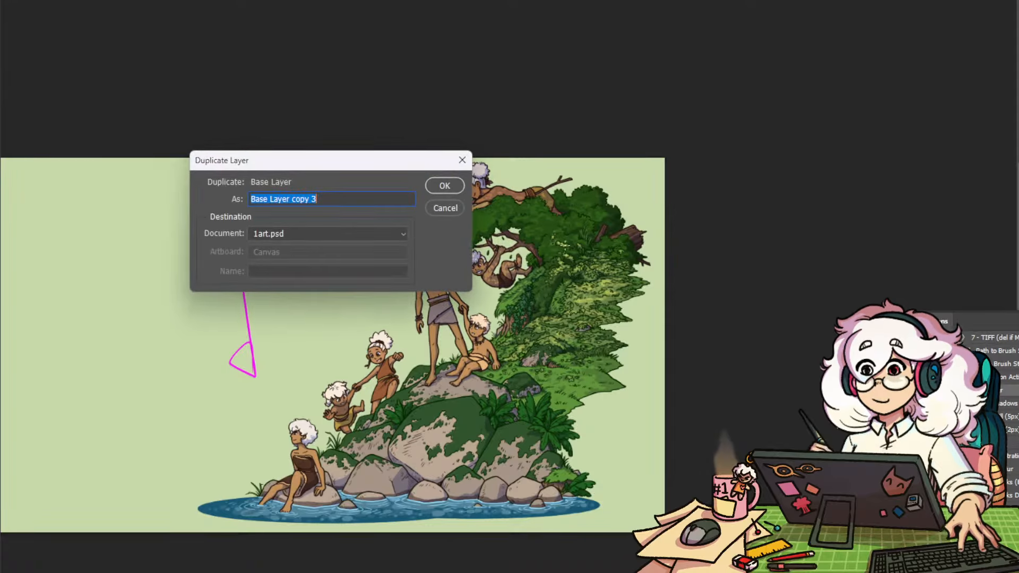
{"action": "key", "text": "Return"}
{"action": "left_click_drag", "start_coordinate": [668, 418], "coordinate": [650, 373]}
{"action": "key", "text": "ctrl+t"}
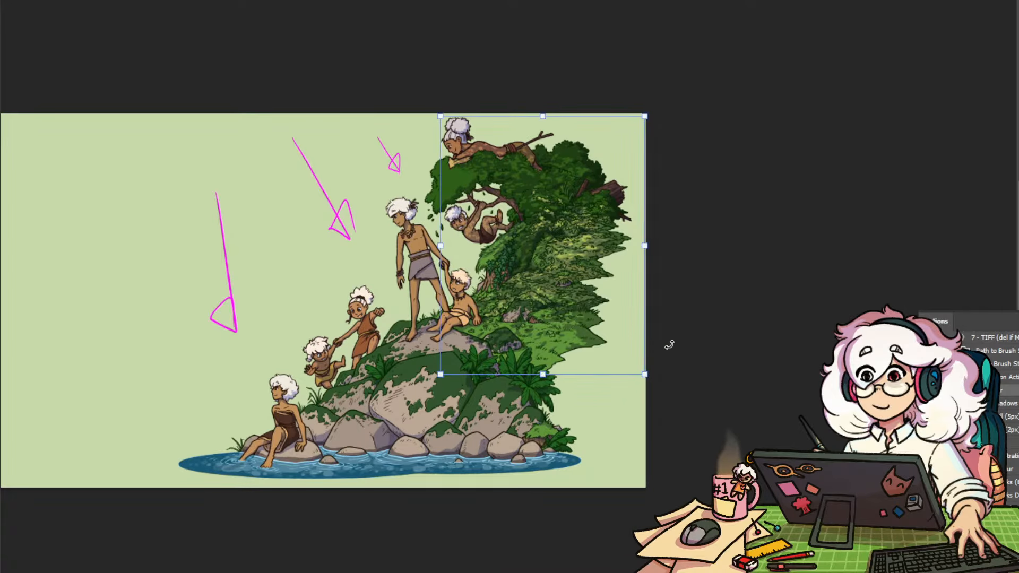
{"action": "left_click_drag", "start_coordinate": [542, 374], "coordinate": [548, 498]}
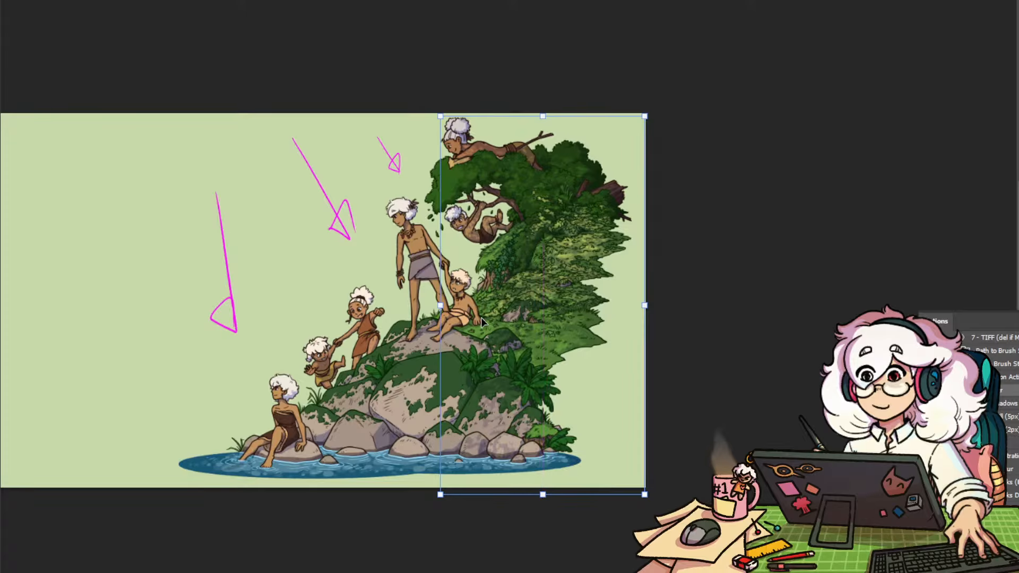
{"action": "left_click_drag", "start_coordinate": [440, 317], "coordinate": [386, 318]}
{"action": "mouse_move", "coordinate": [529, 116]}
{"action": "left_mouse_down"}
{"action": "mouse_move", "coordinate": [529, 84]}
{"action": "mouse_move", "coordinate": [529, 98]}
{"action": "left_mouse_up"}
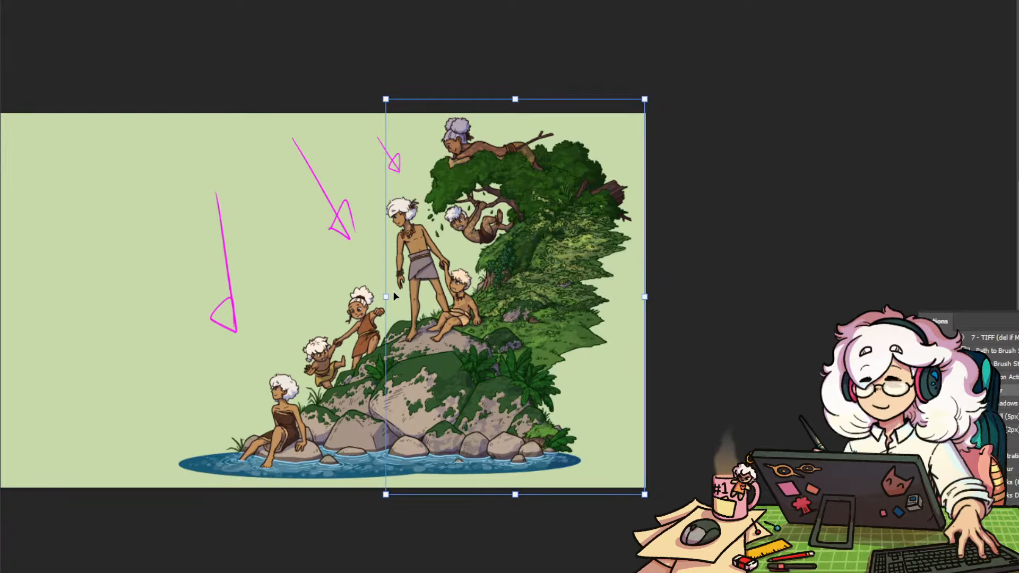
{"action": "left_click_drag", "start_coordinate": [386, 305], "coordinate": [301, 310]}
{"action": "key", "text": "Return"}
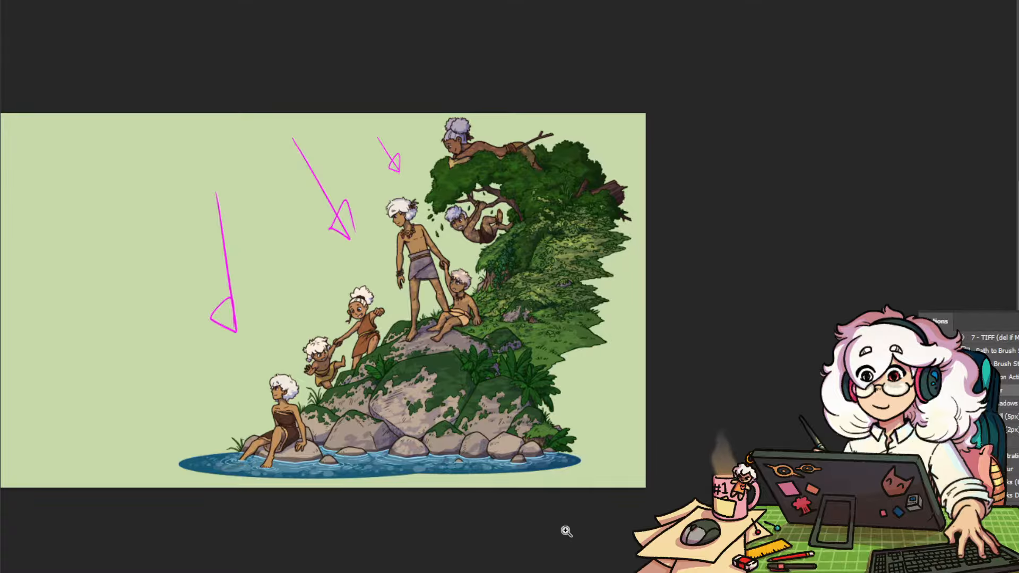
Warp the duplicated shading layer, pulling its lower-left corner inward over the rocks and bulging its right edge outward past the hillside
{"action": "left_click_drag", "start_coordinate": [567, 531], "coordinate": [572, 508]}
{"action": "key", "text": "ctrl+t"}
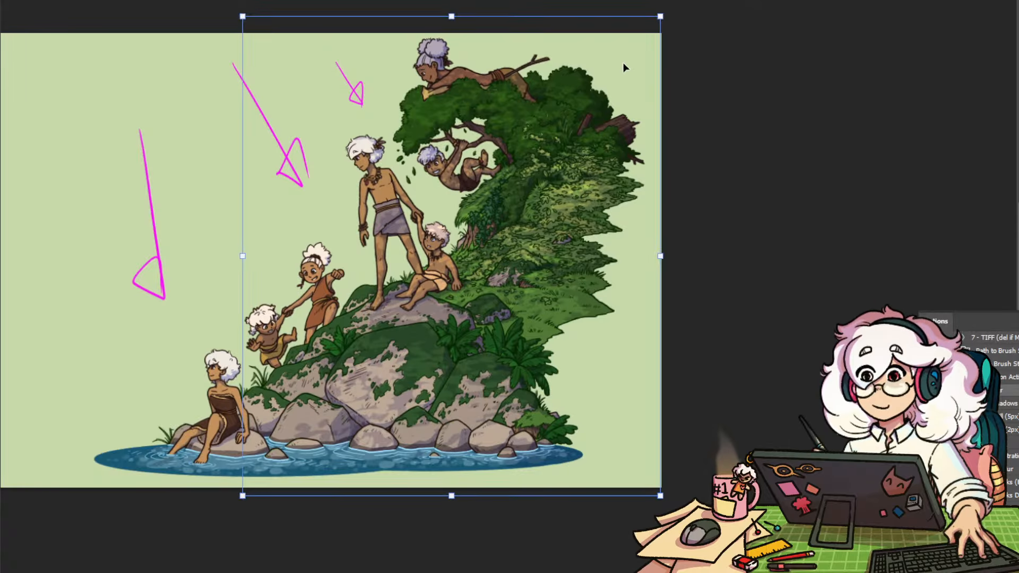
{"action": "key", "text": "ctrl+shift+w"}
{"action": "left_click_drag", "start_coordinate": [320, 457], "coordinate": [389, 346]}
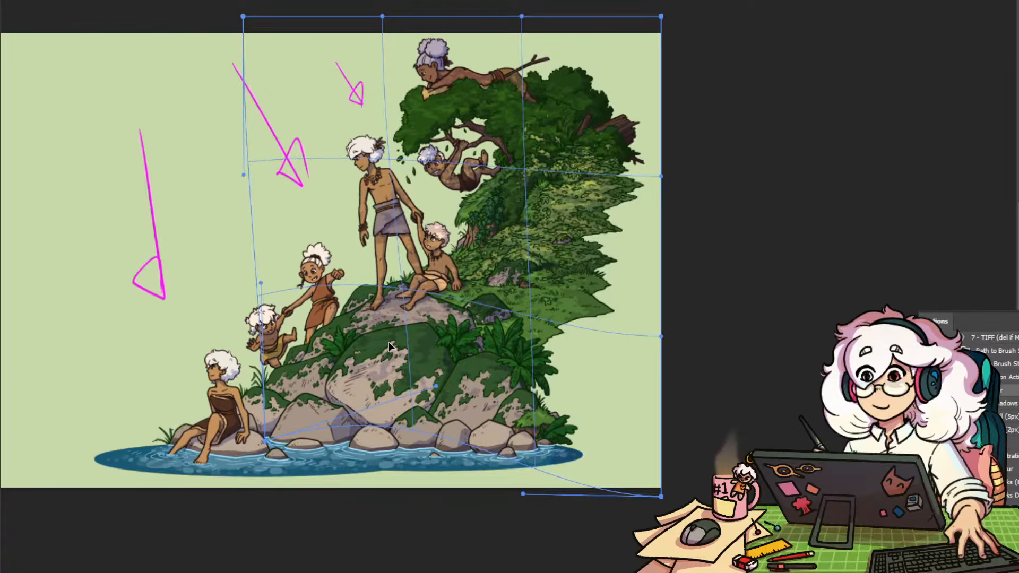
{"action": "left_click_drag", "start_coordinate": [492, 448], "coordinate": [473, 429]}
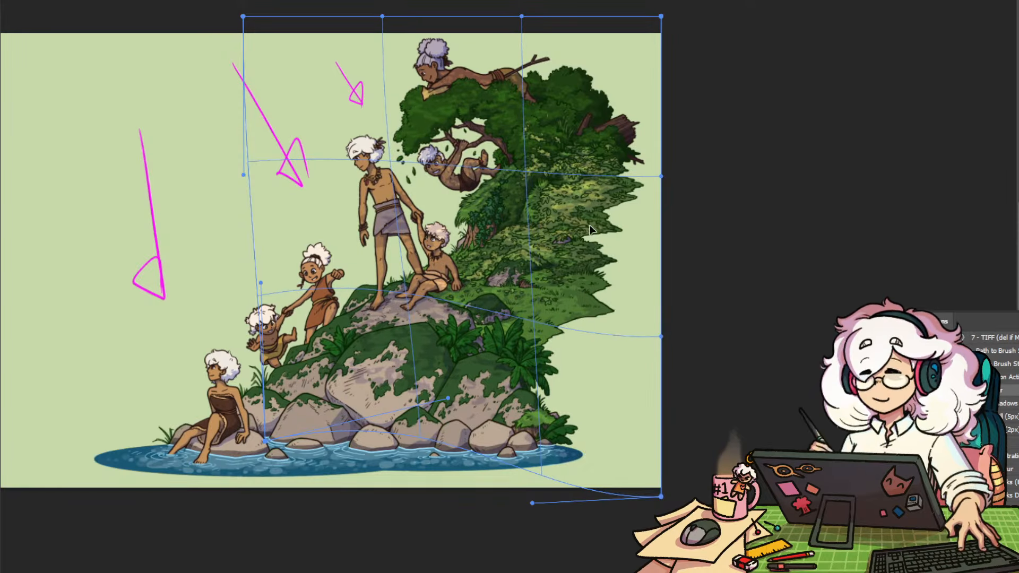
{"action": "left_click_drag", "start_coordinate": [623, 242], "coordinate": [610, 314]}
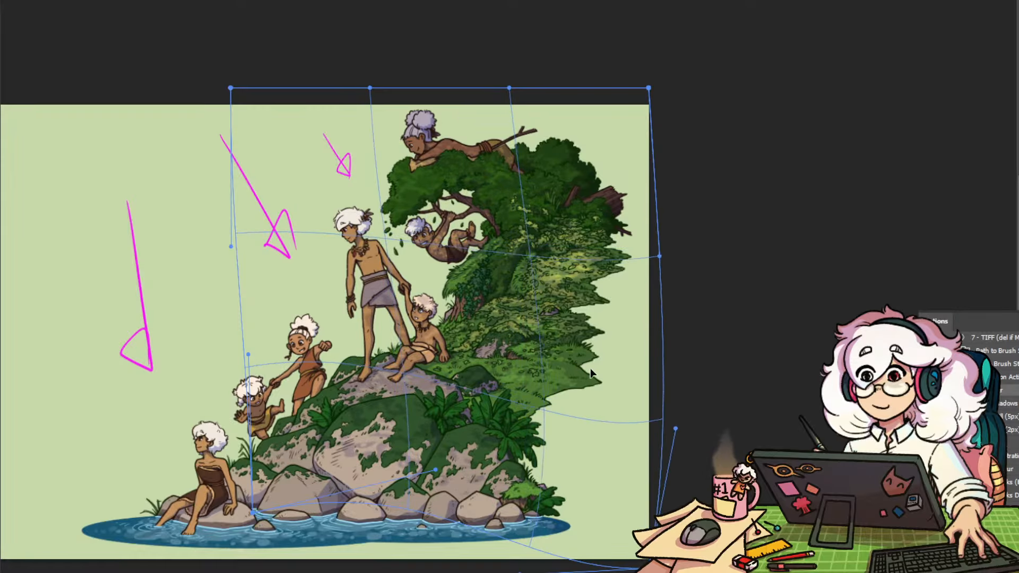
{"action": "mouse_move", "coordinate": [576, 359]}
{"action": "left_mouse_down"}
{"action": "mouse_move", "coordinate": [600, 376]}
{"action": "mouse_move", "coordinate": [589, 370]}
{"action": "left_mouse_up"}
{"action": "mouse_move", "coordinate": [620, 196]}
{"action": "left_mouse_down"}
{"action": "mouse_move", "coordinate": [593, 223]}
{"action": "mouse_move", "coordinate": [635, 202]}
{"action": "left_mouse_up"}
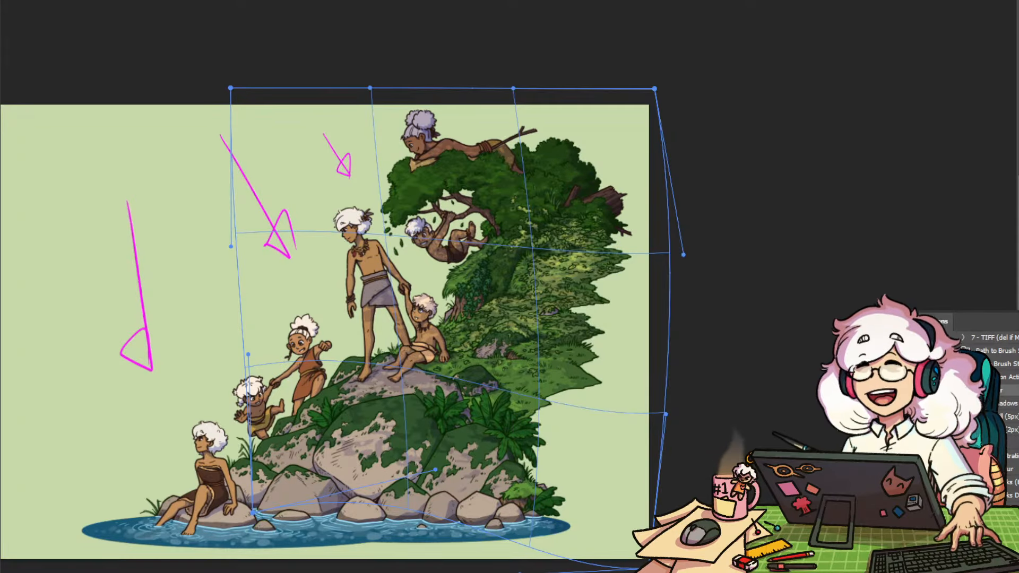
{"action": "key", "text": "Return"}
Set the solid color fill over the illustration to a muted blue
{"action": "scroll", "coordinate": [647, 473], "scroll_direction": "down", "scroll_amount": 3}
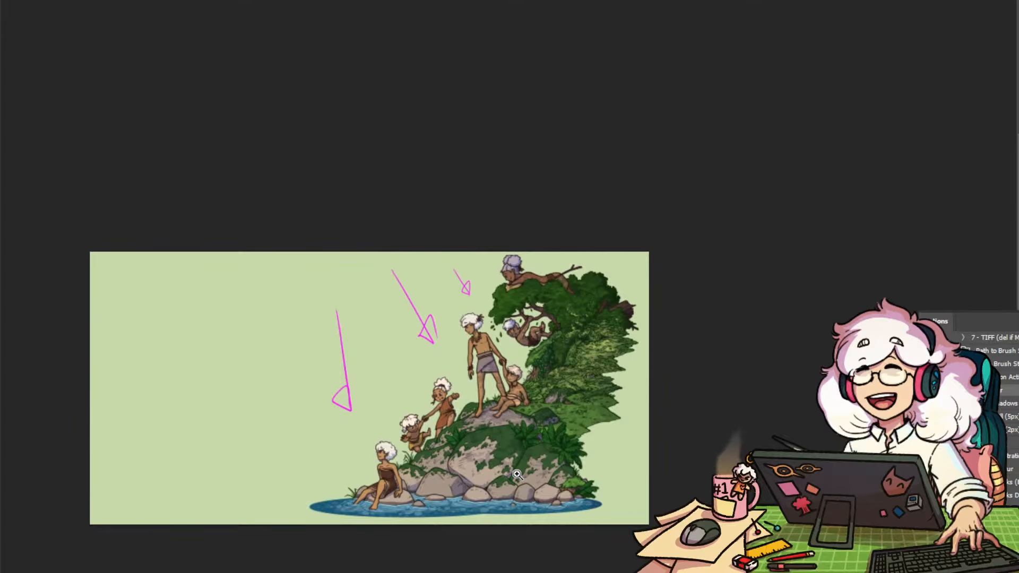
{"action": "left_click", "coordinate": [517, 474]}
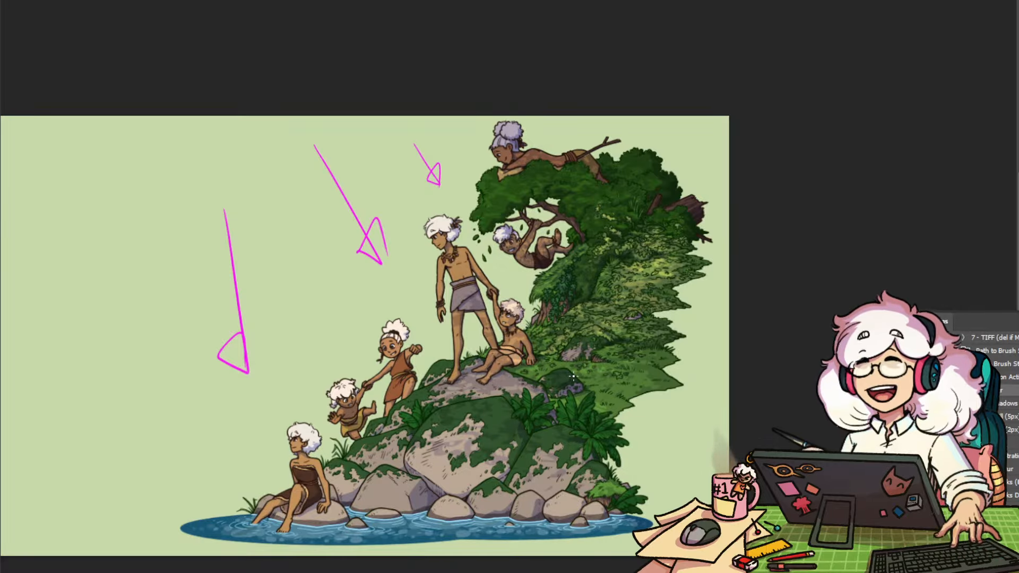
{"action": "left_click_drag", "start_coordinate": [559, 334], "coordinate": [690, 365]}
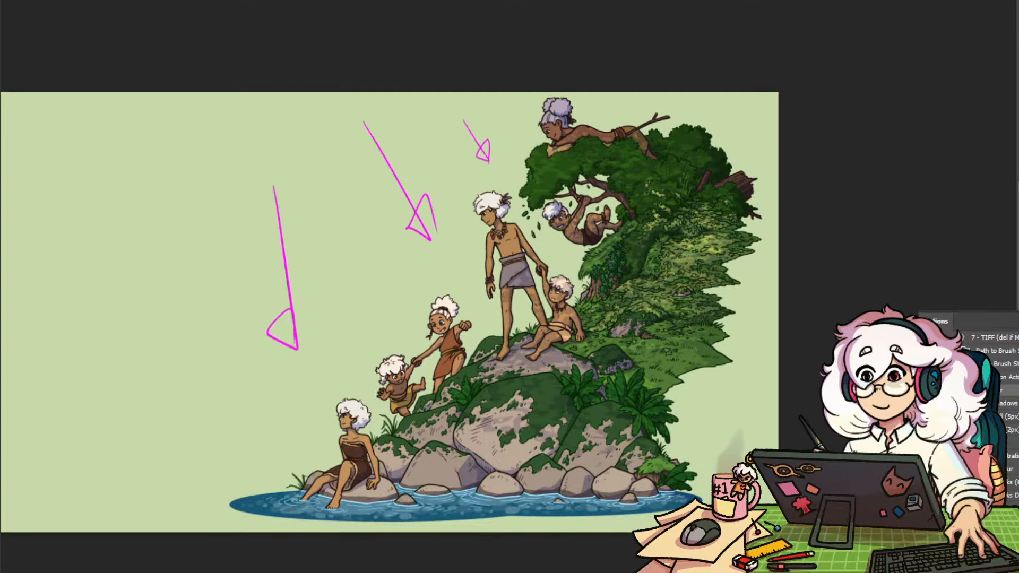
{"action": "mouse_move", "coordinate": [638, 492]}
{"action": "left_mouse_down"}
{"action": "mouse_move", "coordinate": [593, 516]}
{"action": "mouse_move", "coordinate": [645, 487]}
{"action": "left_mouse_up"}
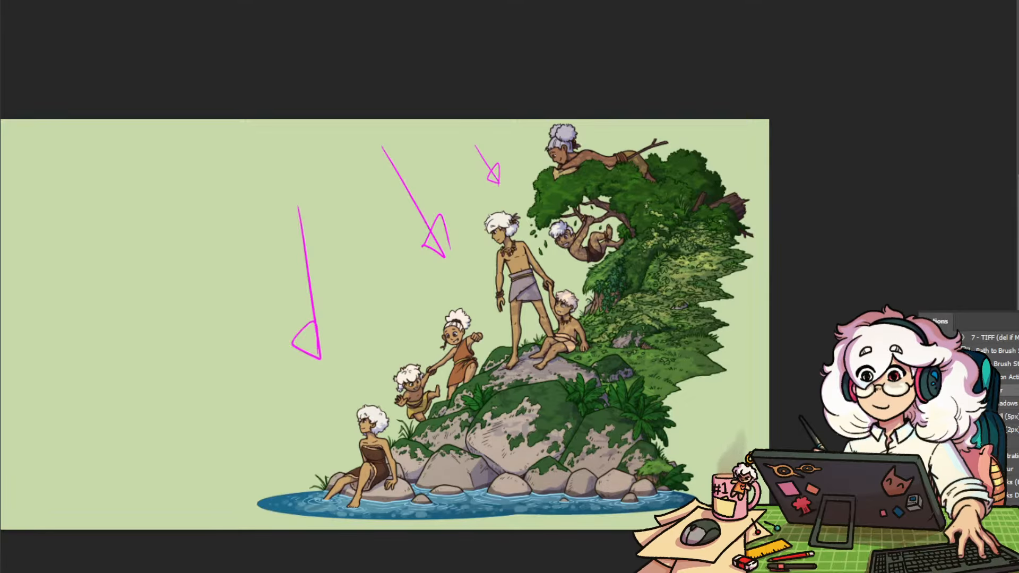
{"action": "double_click", "coordinate": [1015, 239]}
{"action": "left_click_drag", "start_coordinate": [1003, 298], "coordinate": [866, 285]}
{"action": "left_click", "coordinate": [923, 390]}
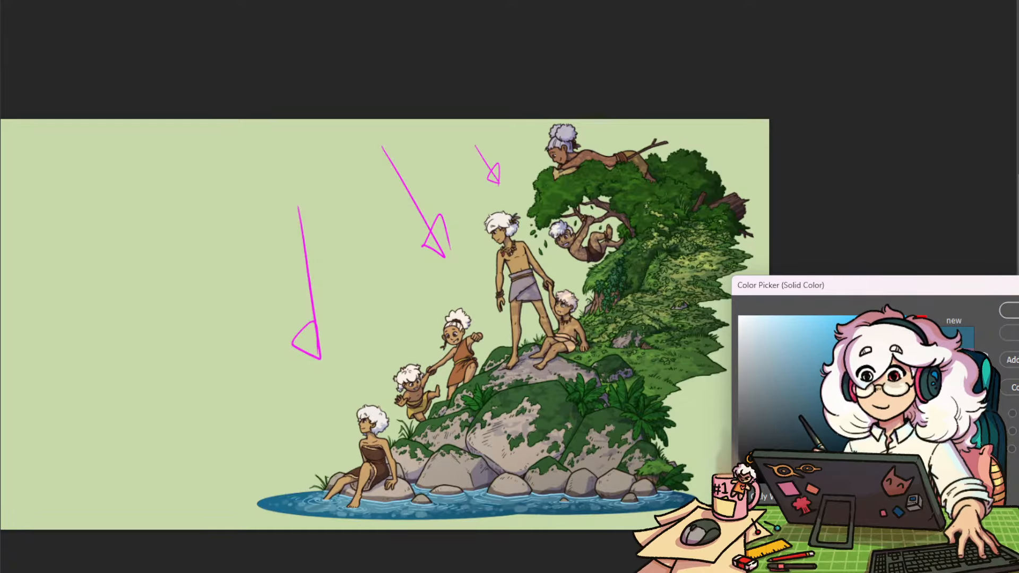
{"action": "left_click", "coordinate": [1010, 310]}
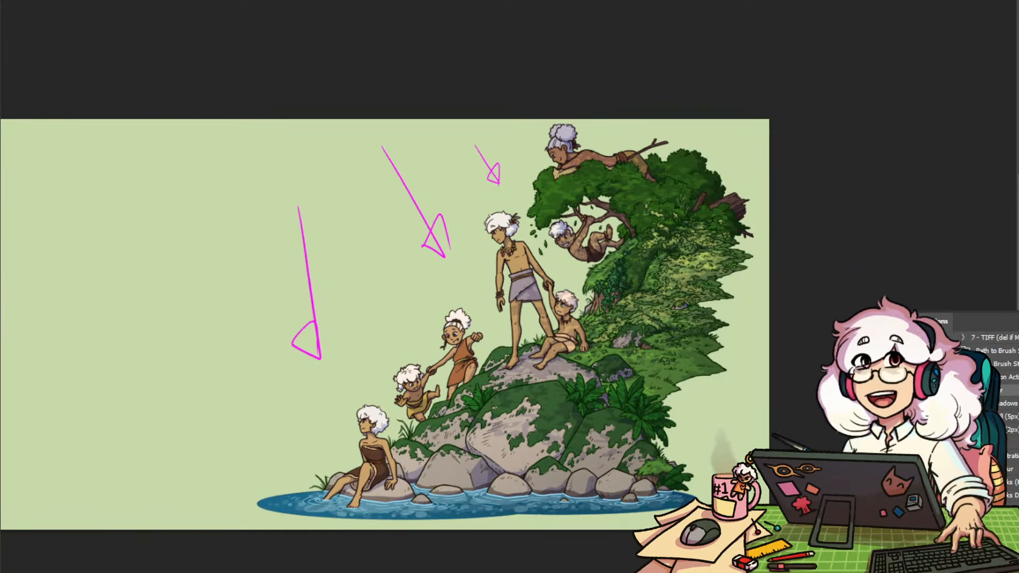
Try bright turquoise highlights on the water in front of the rocks with the Hard Round Pressure Size brush and undo them
{"action": "left_click_drag", "start_coordinate": [451, 323], "coordinate": [566, 252]}
{"action": "left_click_drag", "start_coordinate": [545, 445], "coordinate": [600, 444]}
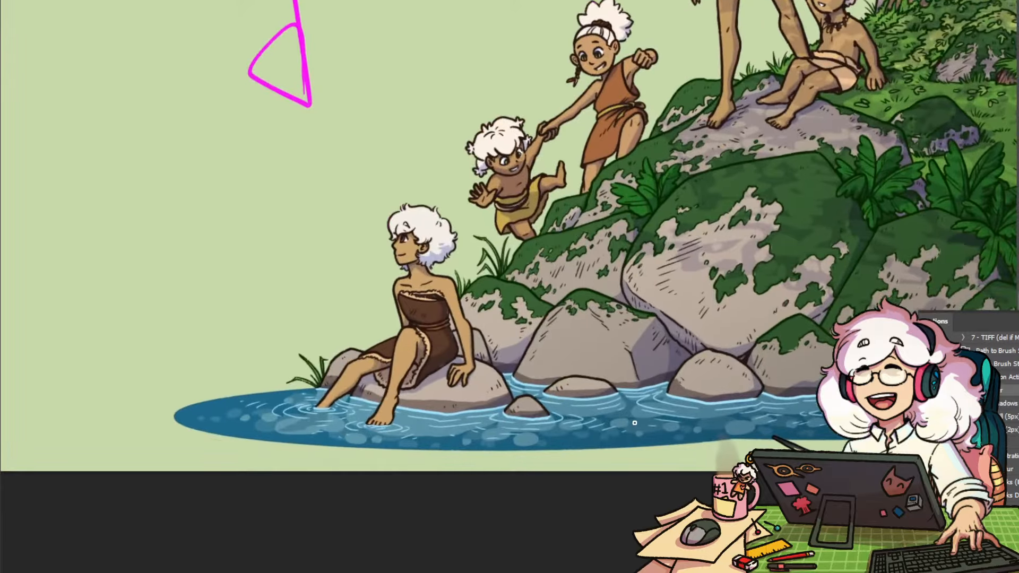
{"action": "right_click", "coordinate": [635, 422]}
{"action": "key", "text": "Escape"}
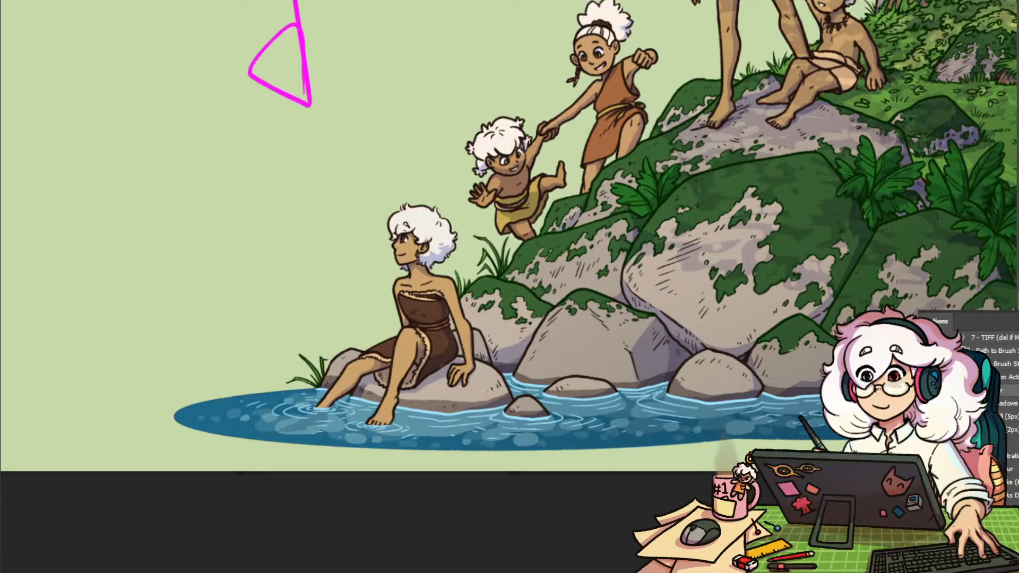
{"action": "right_click", "coordinate": [588, 402]}
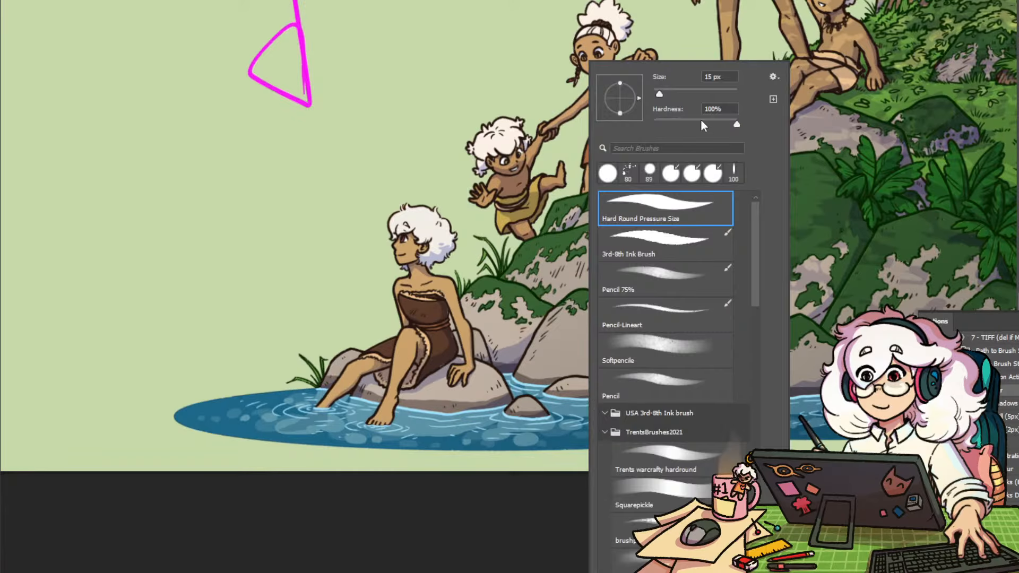
{"action": "key", "text": "Return"}
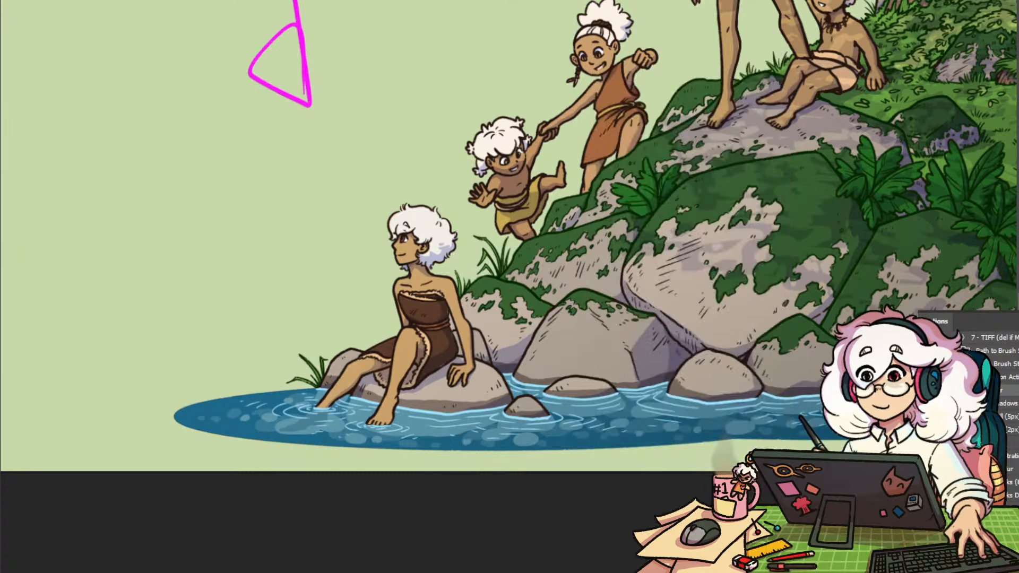
{"action": "mouse_move", "coordinate": [567, 420]}
{"action": "left_mouse_down"}
{"action": "mouse_move", "coordinate": [599, 406]}
{"action": "mouse_move", "coordinate": [712, 419]}
{"action": "left_mouse_up"}
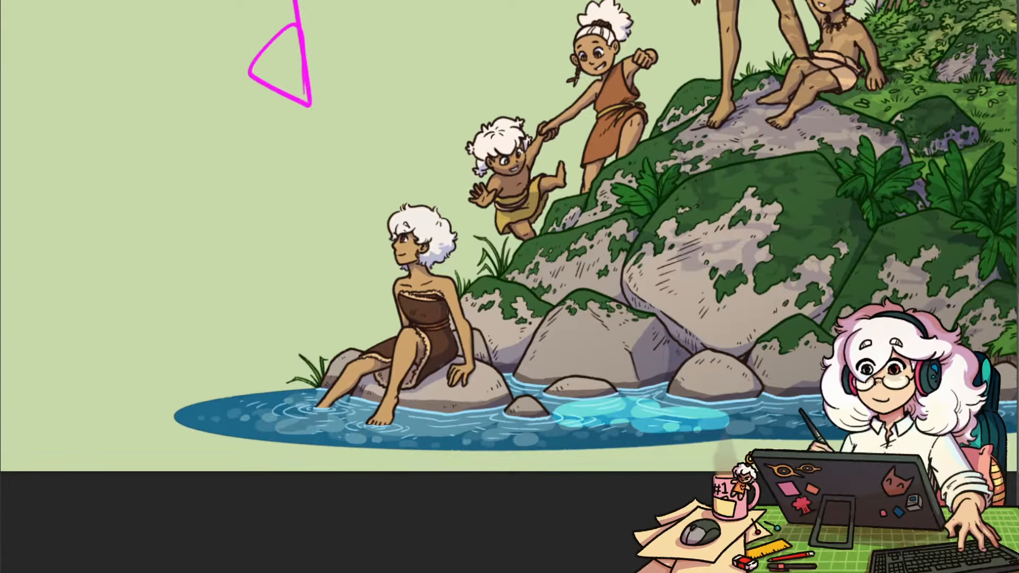
{"action": "mouse_move", "coordinate": [694, 397]}
{"action": "left_mouse_down"}
{"action": "mouse_move", "coordinate": [568, 399]}
{"action": "mouse_move", "coordinate": [733, 396]}
{"action": "left_mouse_up"}
{"action": "key", "text": "ctrl+z"}
{"action": "key", "text": "ctrl+z"}
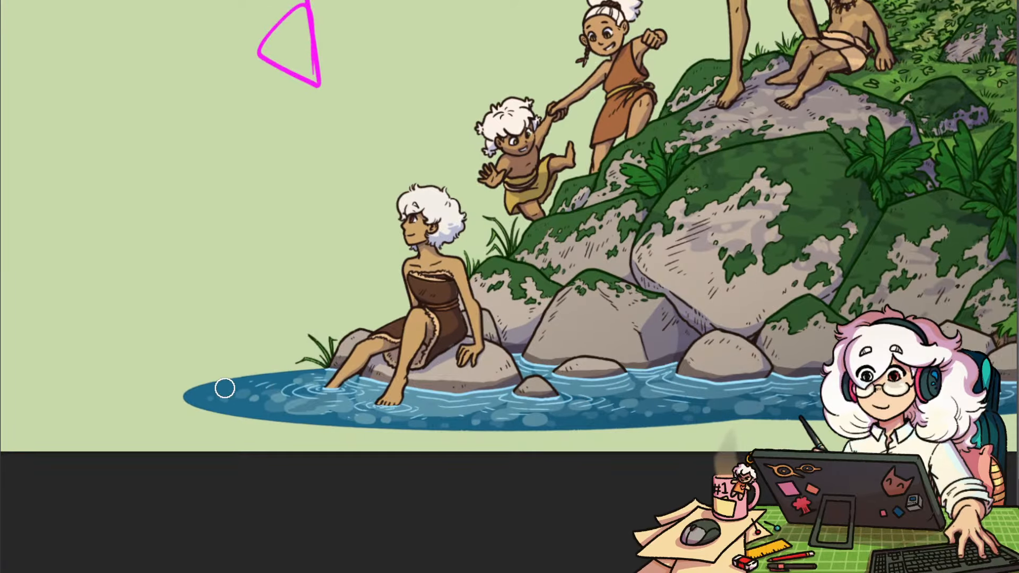
Paint a curved turquoise highlight in the water beside the seated figure's front foot with the 64 px Pencil-Lineart brush
{"action": "left_click_drag", "start_coordinate": [263, 384], "coordinate": [271, 406]}
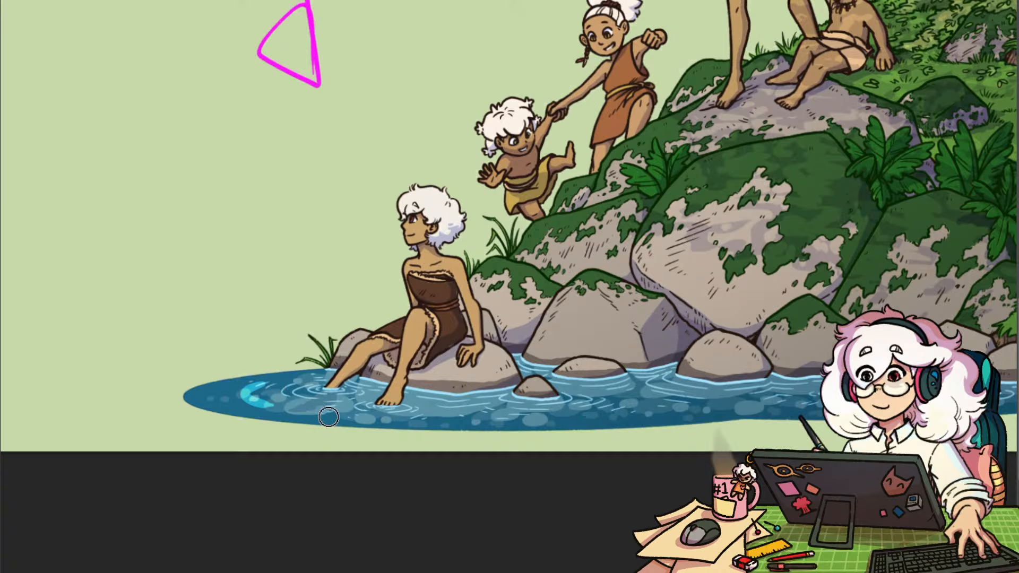
{"action": "right_click", "coordinate": [333, 370]}
{"action": "left_click", "coordinate": [417, 315]}
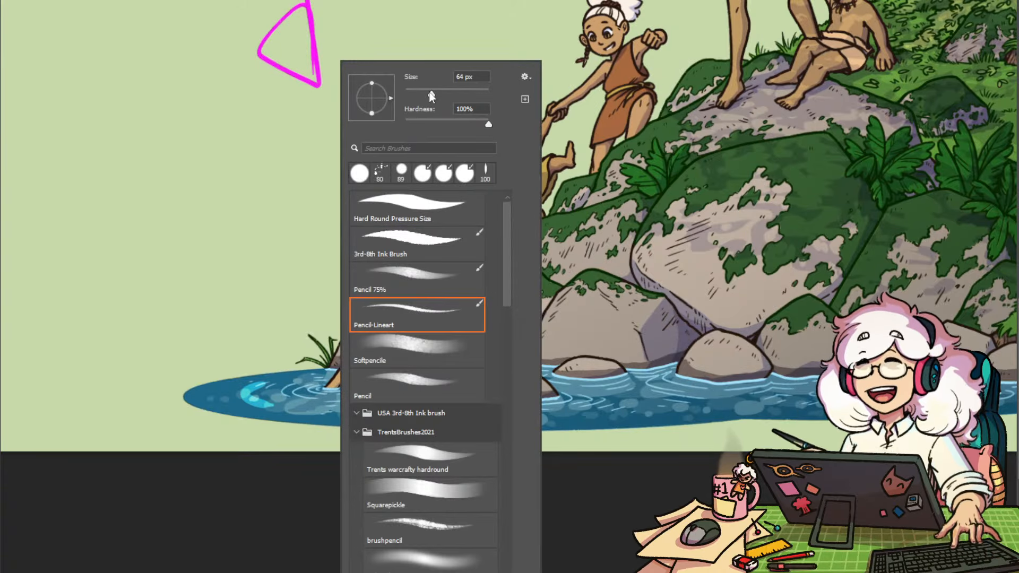
{"action": "key", "text": "Escape"}
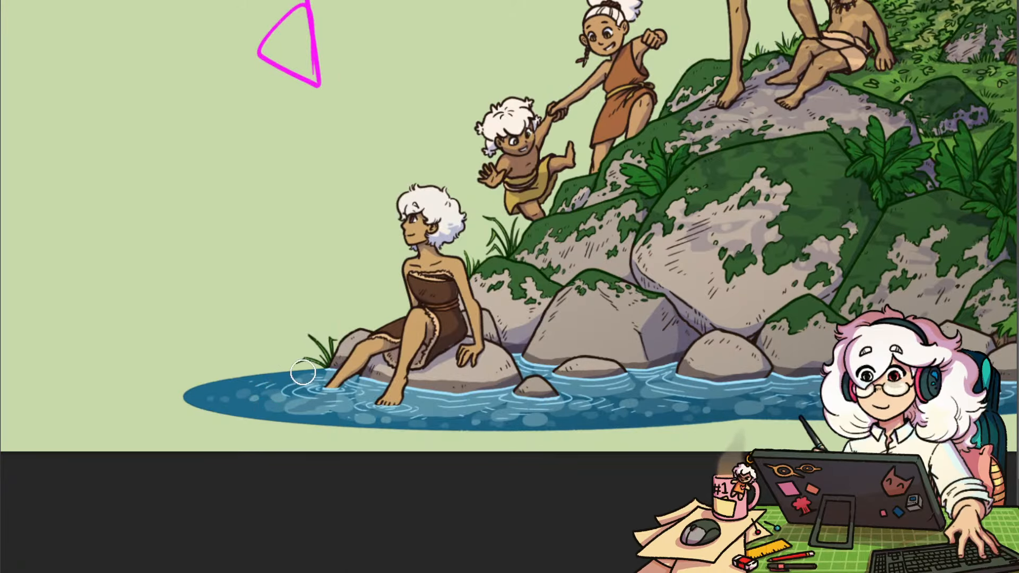
{"action": "mouse_move", "coordinate": [304, 410]}
{"action": "left_mouse_down"}
{"action": "mouse_move", "coordinate": [267, 407]}
{"action": "mouse_move", "coordinate": [285, 380]}
{"action": "mouse_move", "coordinate": [282, 402]}
{"action": "mouse_move", "coordinate": [262, 391]}
{"action": "mouse_move", "coordinate": [290, 384]}
{"action": "mouse_move", "coordinate": [301, 406]}
{"action": "mouse_move", "coordinate": [270, 390]}
{"action": "mouse_move", "coordinate": [302, 397]}
{"action": "left_mouse_up"}
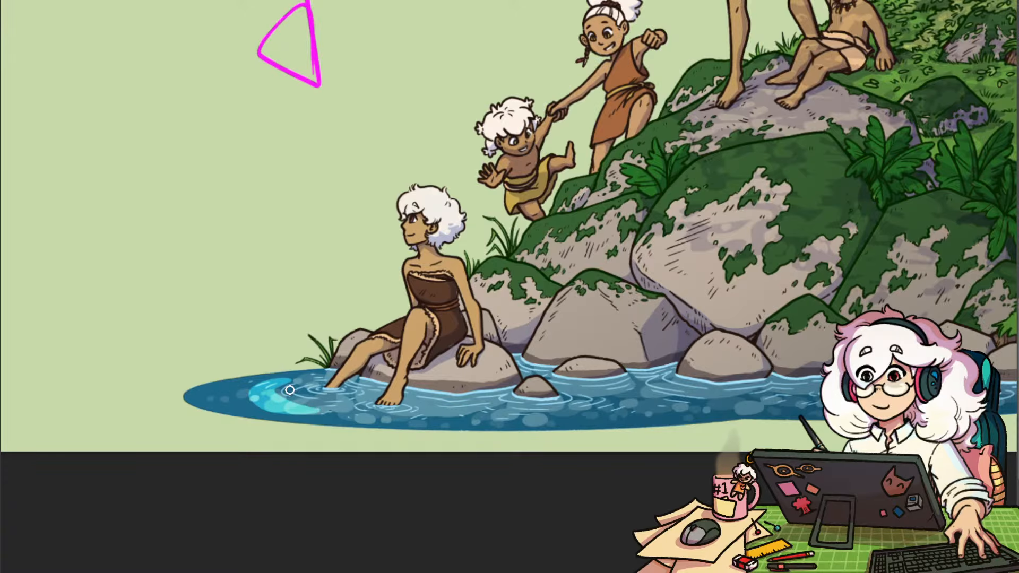
{"action": "key", "text": "v"}
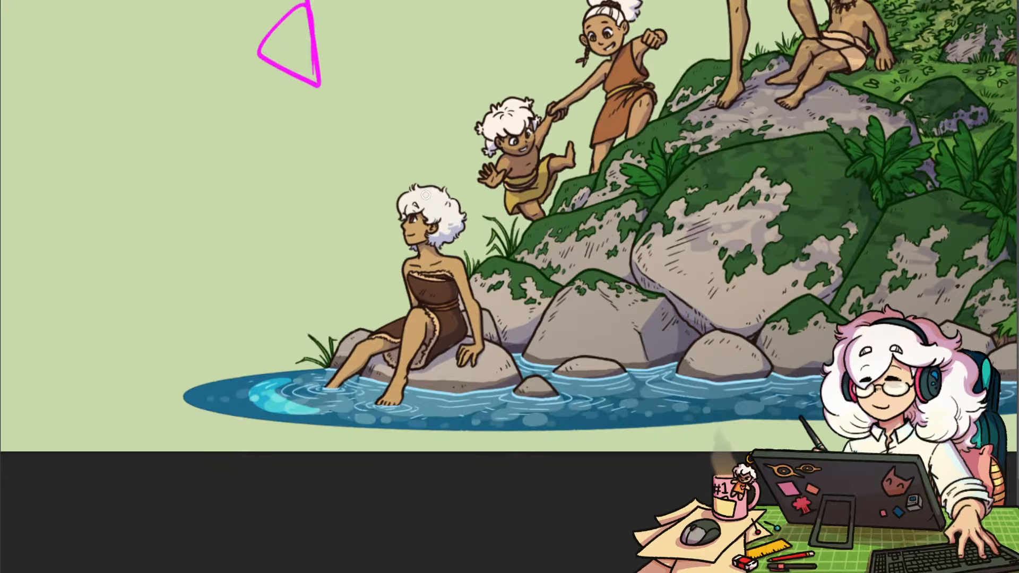
Erase the inner and outer edges of the turquoise water highlight to leave a smaller, thinner crescent
{"action": "left_click_drag", "start_coordinate": [337, 251], "coordinate": [385, 239]}
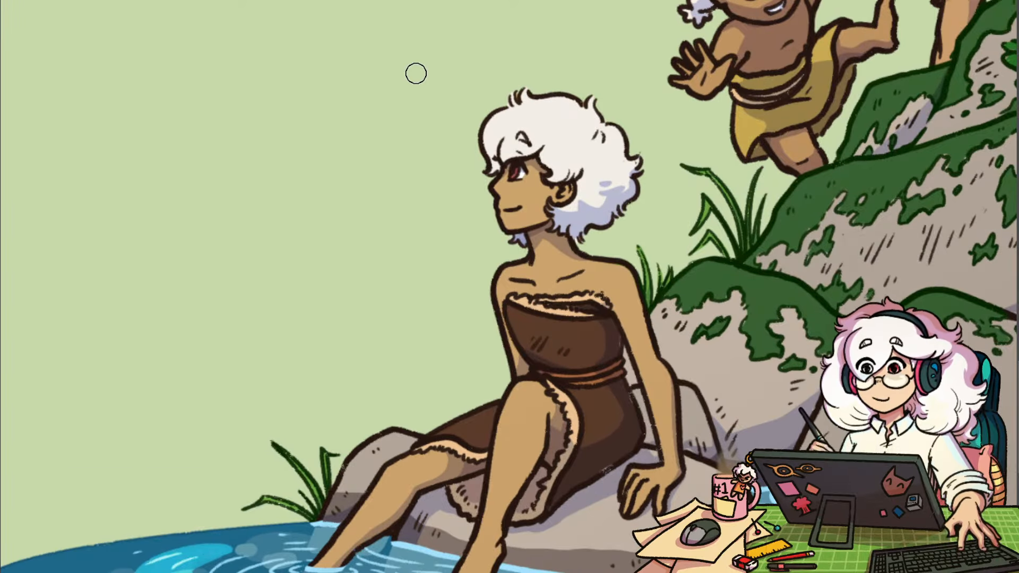
{"action": "left_click_drag", "start_coordinate": [479, 456], "coordinate": [666, 262]}
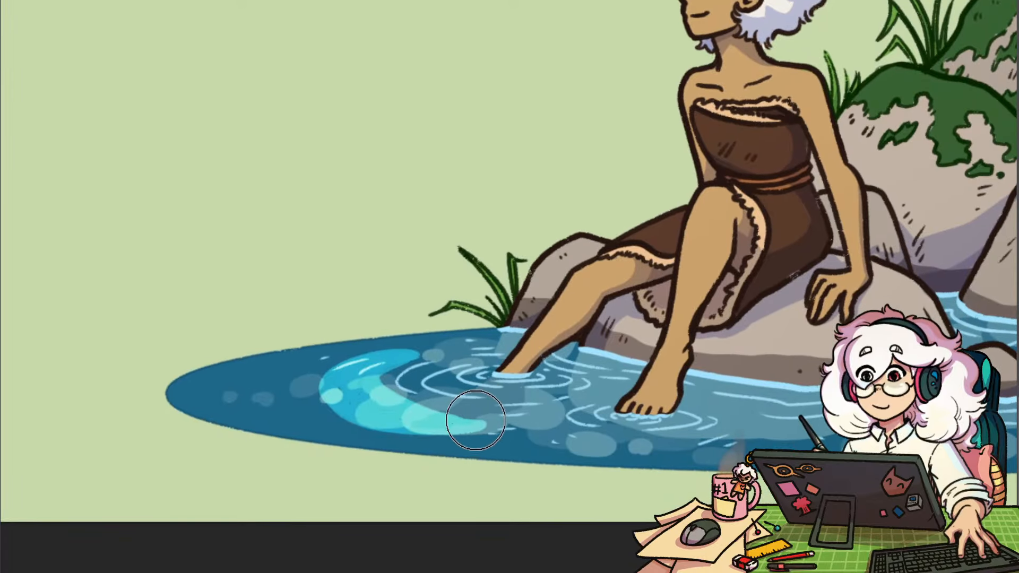
{"action": "left_click_drag", "start_coordinate": [419, 345], "coordinate": [348, 396]}
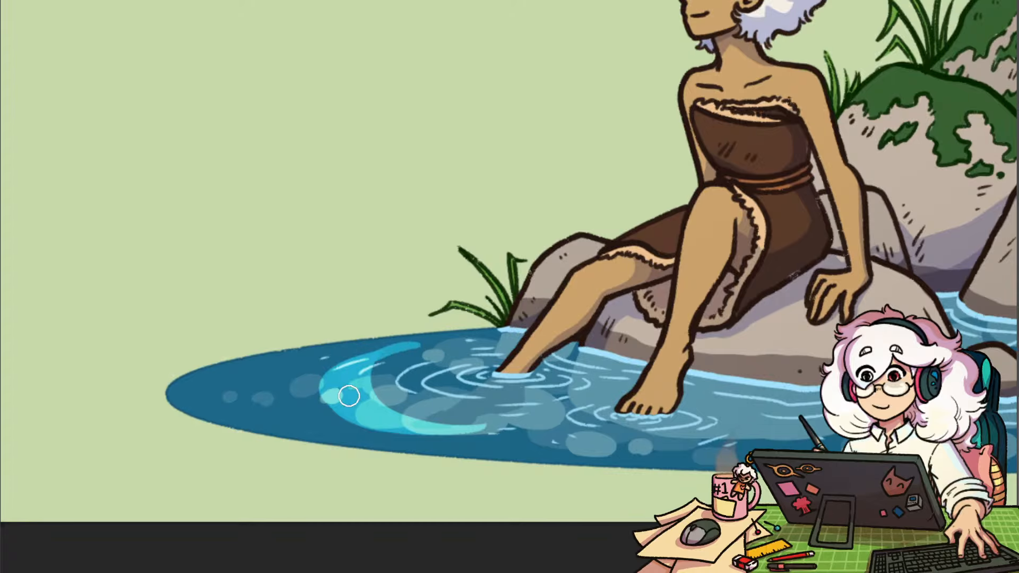
{"action": "key", "text": "e"}
{"action": "left_click_drag", "start_coordinate": [343, 431], "coordinate": [398, 339]}
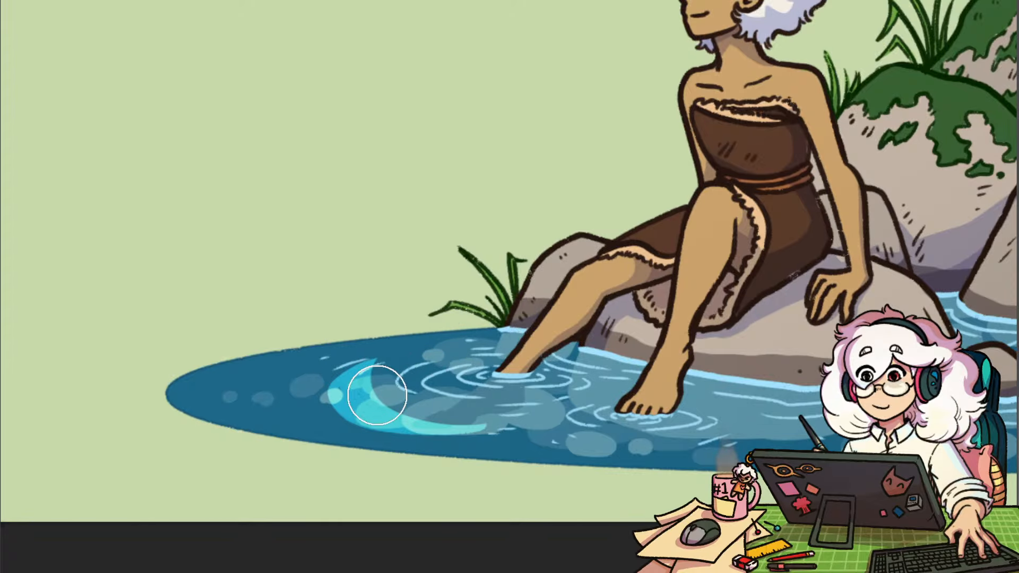
{"action": "left_click_drag", "start_coordinate": [336, 420], "coordinate": [469, 348]}
Paint small turquoise glints along the crescent, between the ripples and around the seated figure's other foot
{"action": "key", "text": "b"}
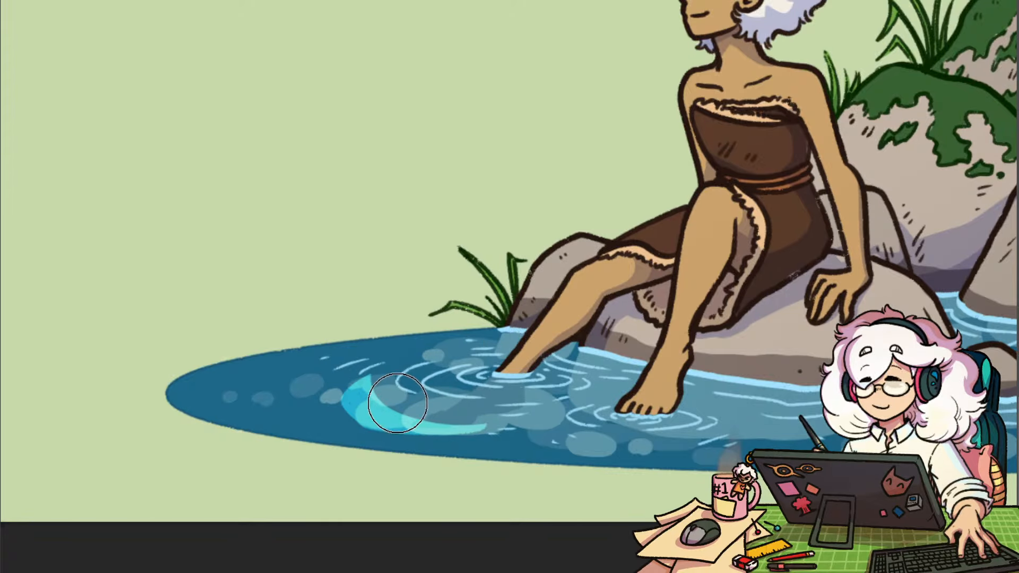
{"action": "left_click_drag", "start_coordinate": [403, 398], "coordinate": [468, 410]}
{"action": "key", "text": "ctrl+z"}
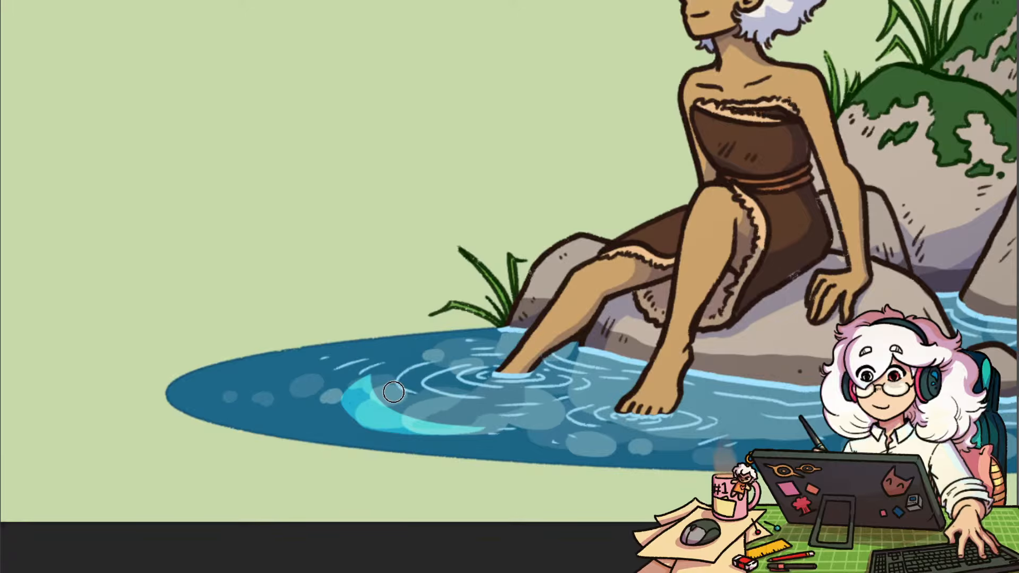
{"action": "left_click_drag", "start_coordinate": [394, 393], "coordinate": [471, 413]}
{"action": "left_click_drag", "start_coordinate": [416, 373], "coordinate": [415, 386]}
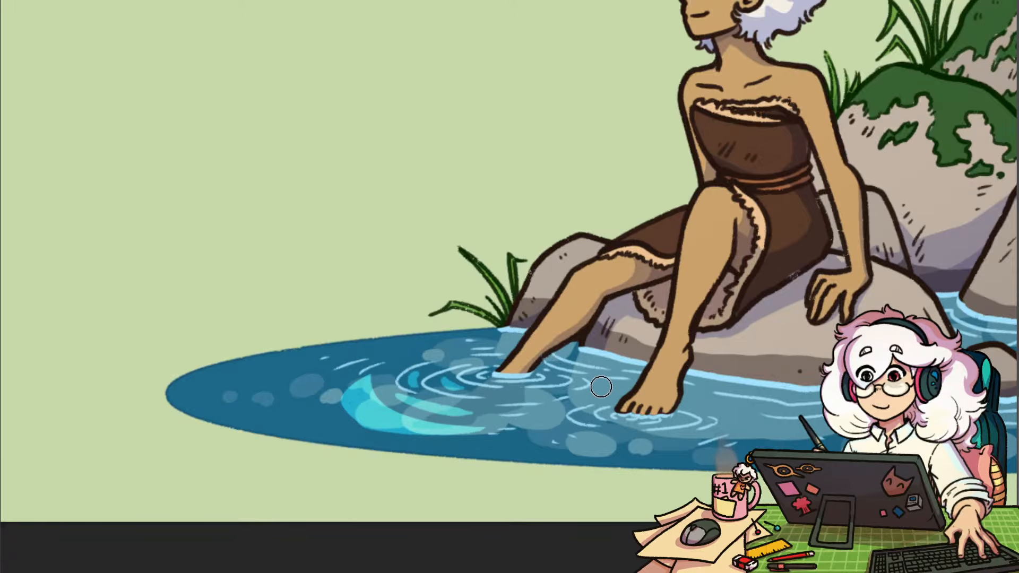
{"action": "left_click_drag", "start_coordinate": [602, 387], "coordinate": [582, 402]}
{"action": "mouse_move", "coordinate": [715, 411]}
{"action": "left_mouse_down"}
{"action": "mouse_move", "coordinate": [742, 424]}
{"action": "mouse_move", "coordinate": [656, 447]}
{"action": "left_mouse_up"}
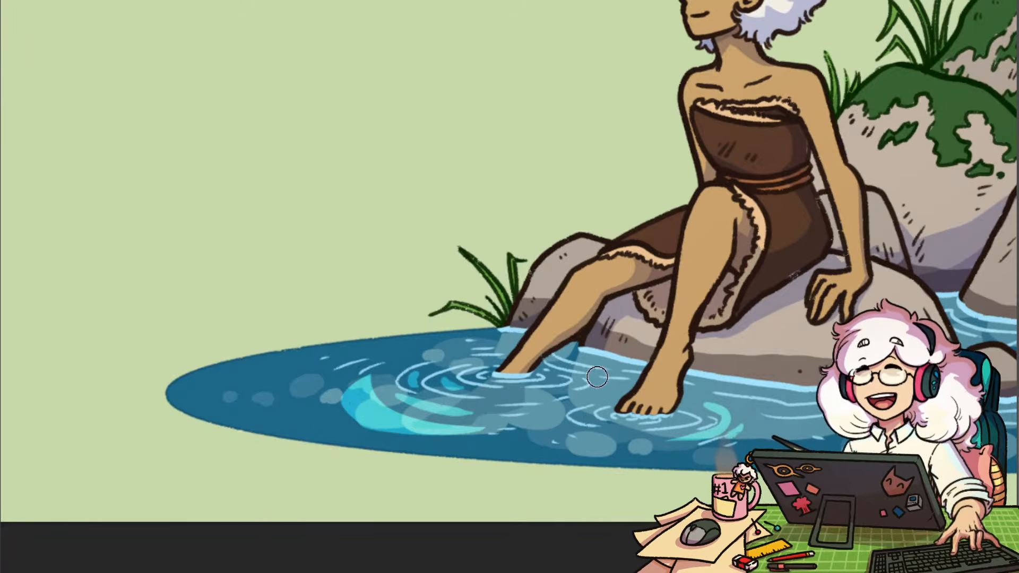
Paint thin turquoise streaks in the water between the seated figure's feet and in front of the nearer foot with a smaller brush
{"action": "mouse_move", "coordinate": [596, 391]}
{"action": "left_mouse_down"}
{"action": "mouse_move", "coordinate": [552, 412]}
{"action": "mouse_move", "coordinate": [541, 432]}
{"action": "mouse_move", "coordinate": [594, 418]}
{"action": "left_mouse_up"}
{"action": "right_click", "coordinate": [571, 416]}
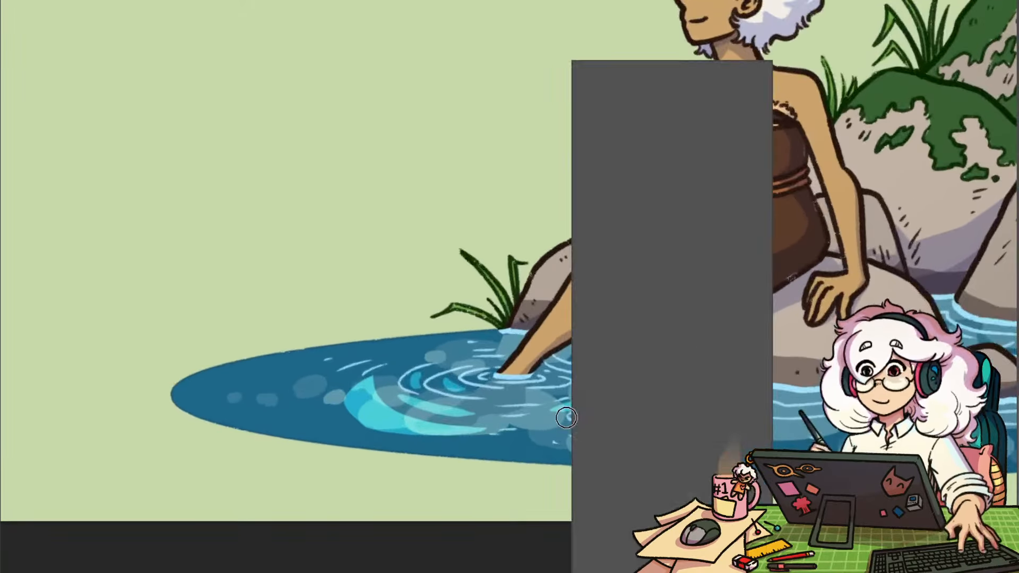
{"action": "left_click_drag", "start_coordinate": [648, 94], "coordinate": [641, 93]}
{"action": "left_click_drag", "start_coordinate": [517, 440], "coordinate": [576, 427]}
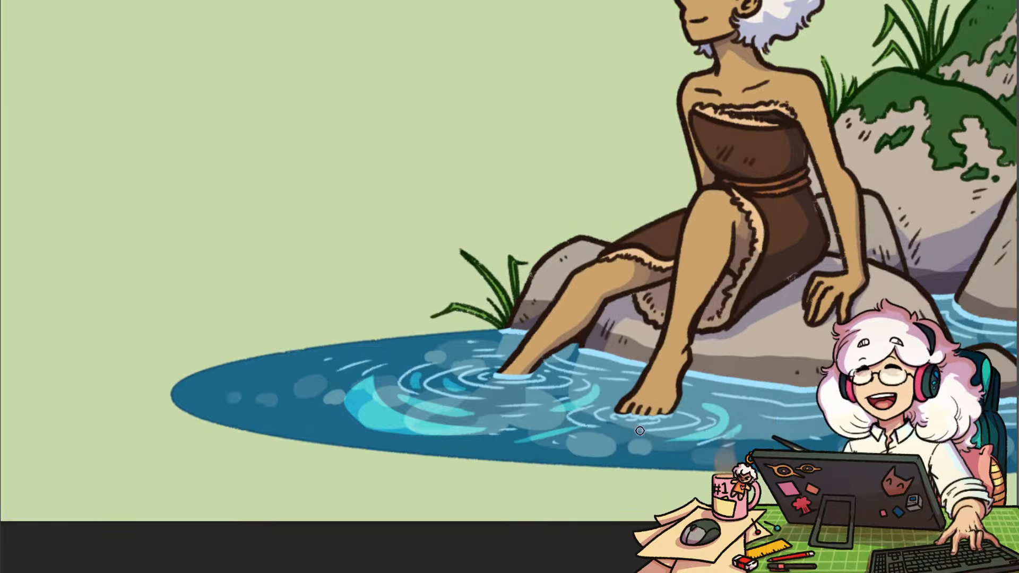
{"action": "key", "text": "b"}
{"action": "mouse_move", "coordinate": [711, 416]}
{"action": "left_mouse_down"}
{"action": "mouse_move", "coordinate": [745, 429]}
{"action": "mouse_move", "coordinate": [639, 448]}
{"action": "left_mouse_up"}
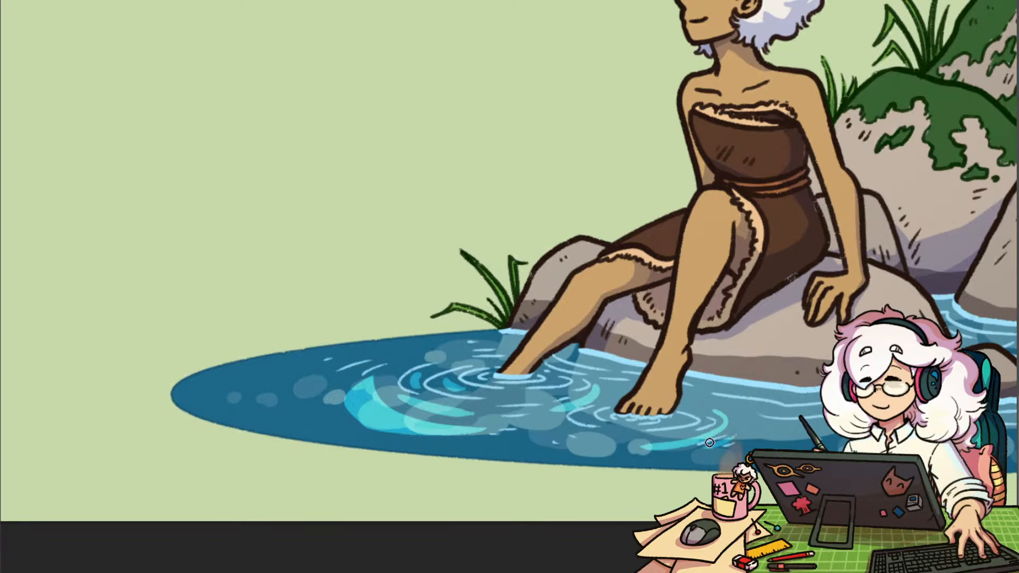
Try a fresh highlight stroke in the water in front of the seated figure's outstretched foot and undo it
{"action": "scroll", "coordinate": [844, 449], "scroll_direction": "down", "scroll_amount": 5}
{"action": "scroll", "coordinate": [776, 433], "scroll_direction": "up", "scroll_amount": 4}
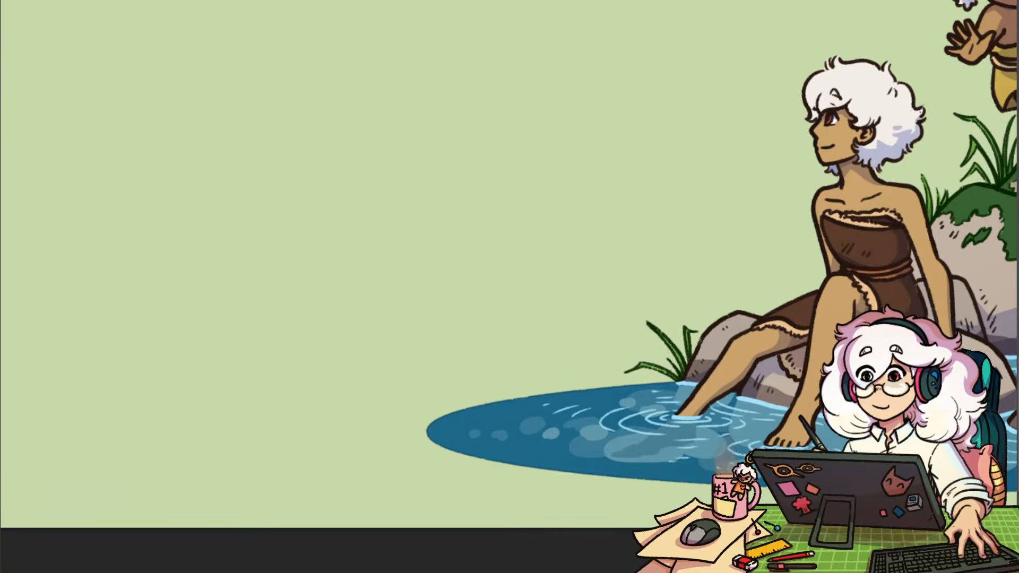
{"action": "mouse_move", "coordinate": [577, 426]}
{"action": "left_mouse_down"}
{"action": "mouse_move", "coordinate": [618, 448]}
{"action": "mouse_move", "coordinate": [590, 421]}
{"action": "mouse_move", "coordinate": [559, 425]}
{"action": "mouse_move", "coordinate": [599, 452]}
{"action": "mouse_move", "coordinate": [573, 452]}
{"action": "mouse_move", "coordinate": [589, 454]}
{"action": "mouse_move", "coordinate": [573, 443]}
{"action": "mouse_move", "coordinate": [572, 424]}
{"action": "mouse_move", "coordinate": [599, 447]}
{"action": "mouse_move", "coordinate": [579, 428]}
{"action": "mouse_move", "coordinate": [607, 439]}
{"action": "mouse_move", "coordinate": [596, 415]}
{"action": "mouse_move", "coordinate": [583, 437]}
{"action": "mouse_move", "coordinate": [620, 449]}
{"action": "mouse_move", "coordinate": [573, 441]}
{"action": "left_mouse_up"}
{"action": "key", "text": "ctrl+z"}
{"action": "key", "text": "ctrl+z"}
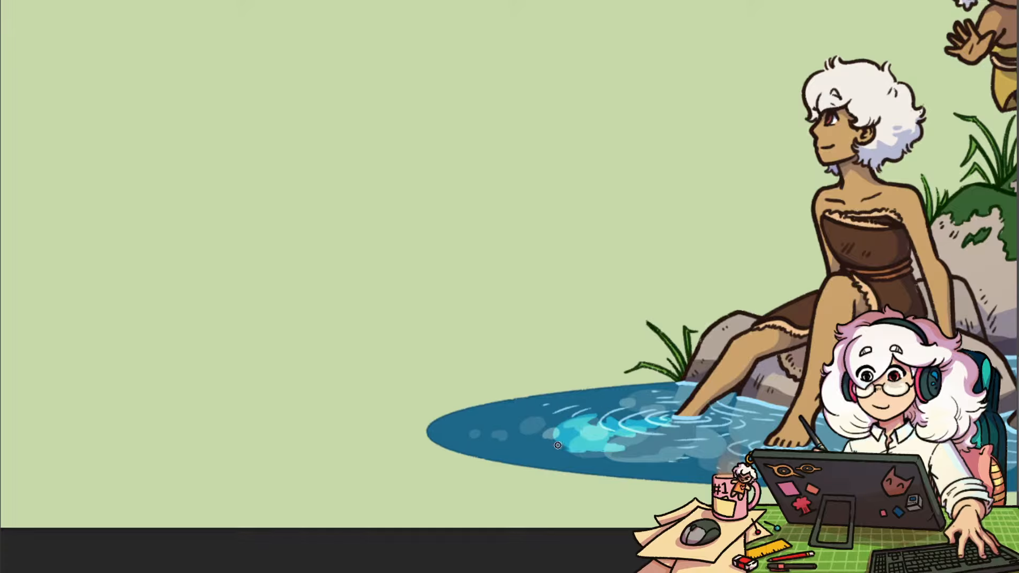
Paint loose bright turquoise patches and dabs across the water, from the pool's open end along the foot of the rocks
{"action": "mouse_move", "coordinate": [557, 445]}
{"action": "left_mouse_down"}
{"action": "mouse_move", "coordinate": [544, 433]}
{"action": "mouse_move", "coordinate": [579, 450]}
{"action": "left_mouse_up"}
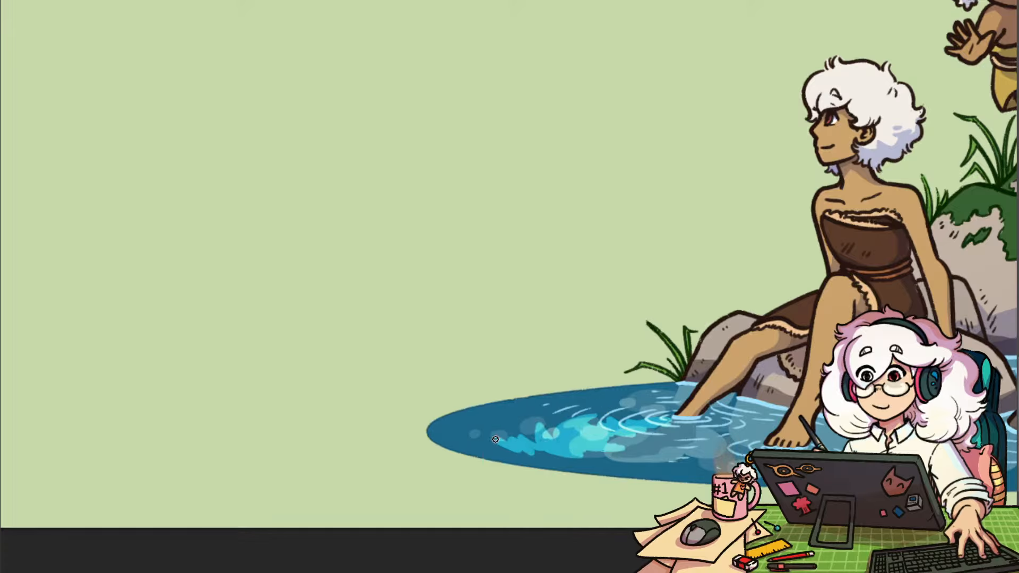
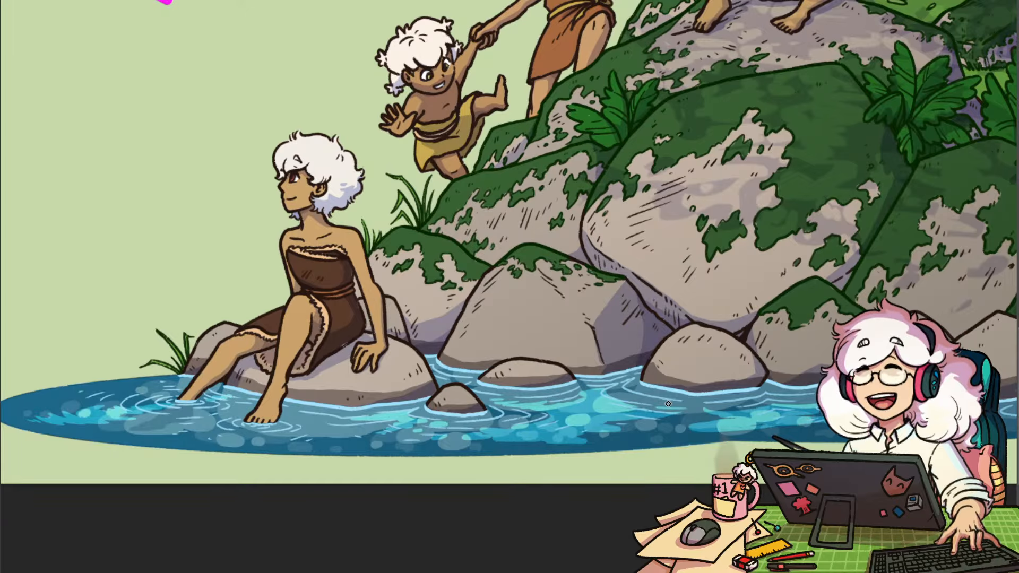
{"action": "left_click_drag", "start_coordinate": [687, 407], "coordinate": [583, 404]}
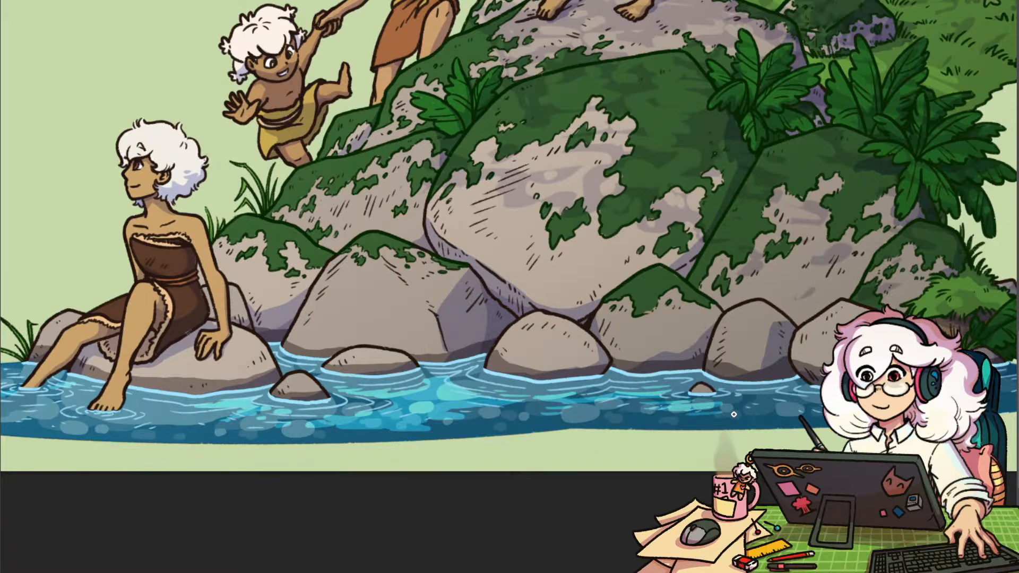
{"action": "left_click_drag", "start_coordinate": [825, 422], "coordinate": [729, 422]}
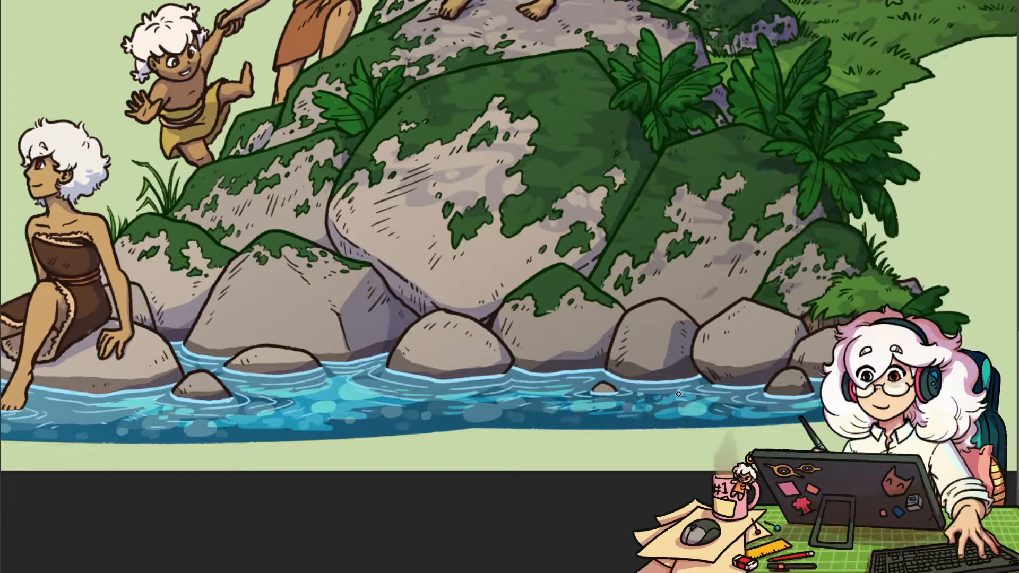
{"action": "scroll", "coordinate": [685, 425], "scroll_direction": "down", "scroll_amount": 2}
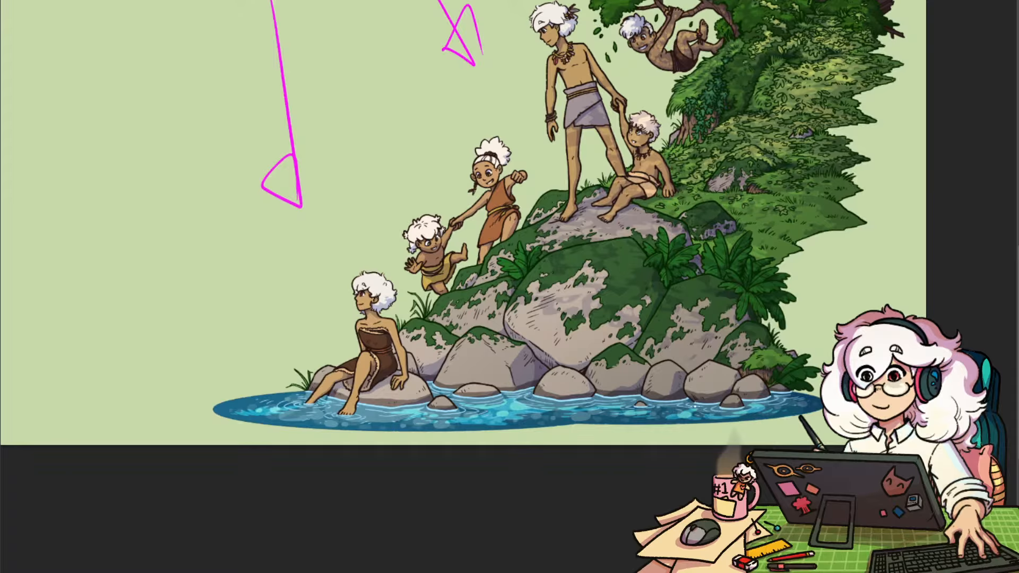
{"action": "scroll", "coordinate": [695, 413], "scroll_direction": "up", "scroll_amount": 2}
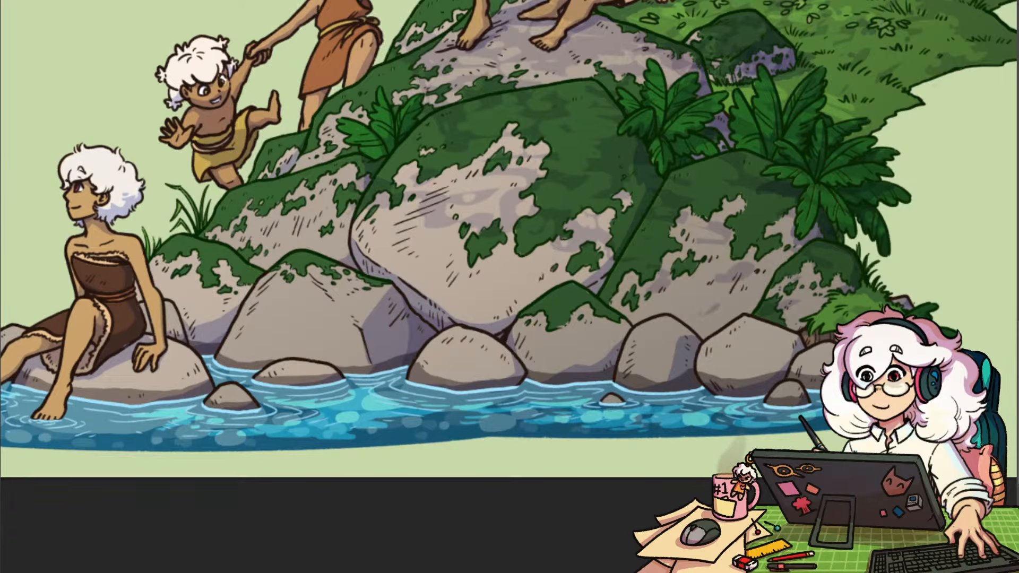
Brighten the water around the seated figure's nearer foot and in front of her rock with turquoise strokes
{"action": "left_click_drag", "start_coordinate": [751, 455], "coordinate": [701, 465]}
{"action": "mouse_move", "coordinate": [556, 452]}
{"action": "left_mouse_down"}
{"action": "mouse_move", "coordinate": [617, 451]}
{"action": "mouse_move", "coordinate": [733, 390]}
{"action": "left_mouse_up"}
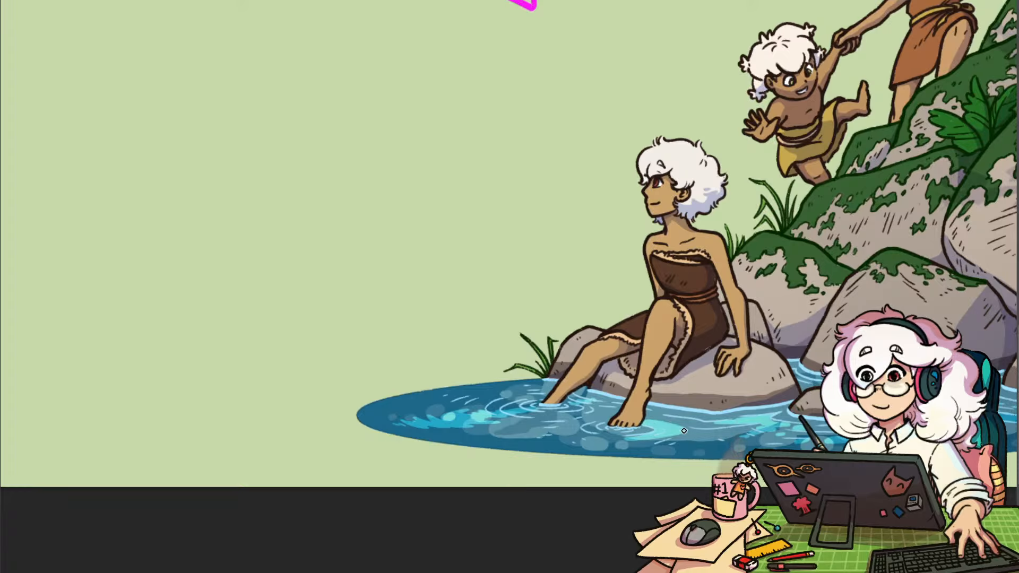
{"action": "mouse_move", "coordinate": [705, 423]}
{"action": "left_mouse_down"}
{"action": "mouse_move", "coordinate": [676, 440]}
{"action": "mouse_move", "coordinate": [655, 413]}
{"action": "left_mouse_up"}
{"action": "scroll", "coordinate": [658, 416], "scroll_direction": "down", "scroll_amount": 1}
{"action": "scroll", "coordinate": [658, 416], "scroll_direction": "up", "scroll_amount": 2}
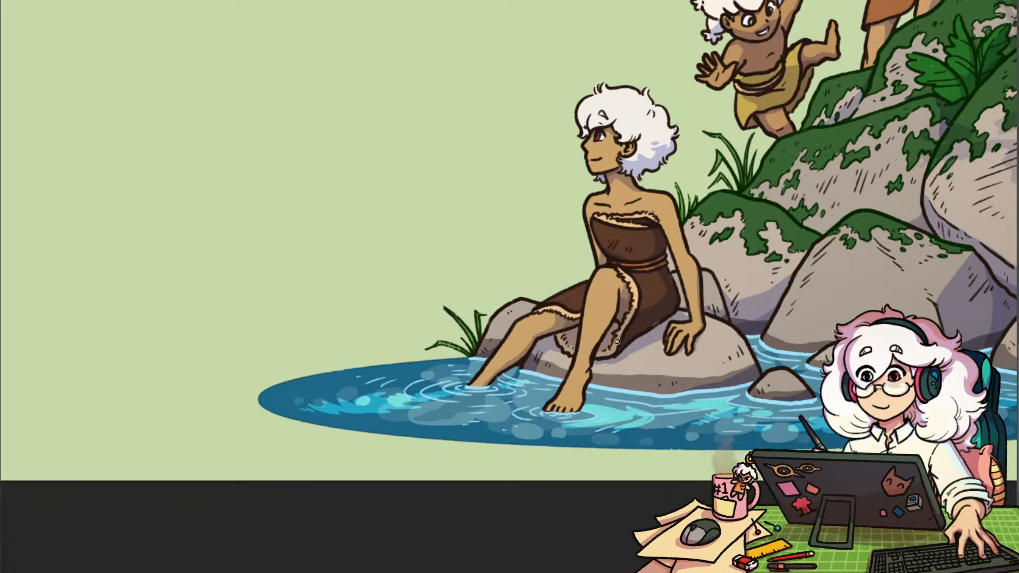
{"action": "left_click_drag", "start_coordinate": [636, 395], "coordinate": [640, 376]}
{"action": "scroll", "coordinate": [642, 372], "scroll_direction": "down", "scroll_amount": 3}
{"action": "scroll", "coordinate": [640, 375], "scroll_direction": "up", "scroll_amount": 2}
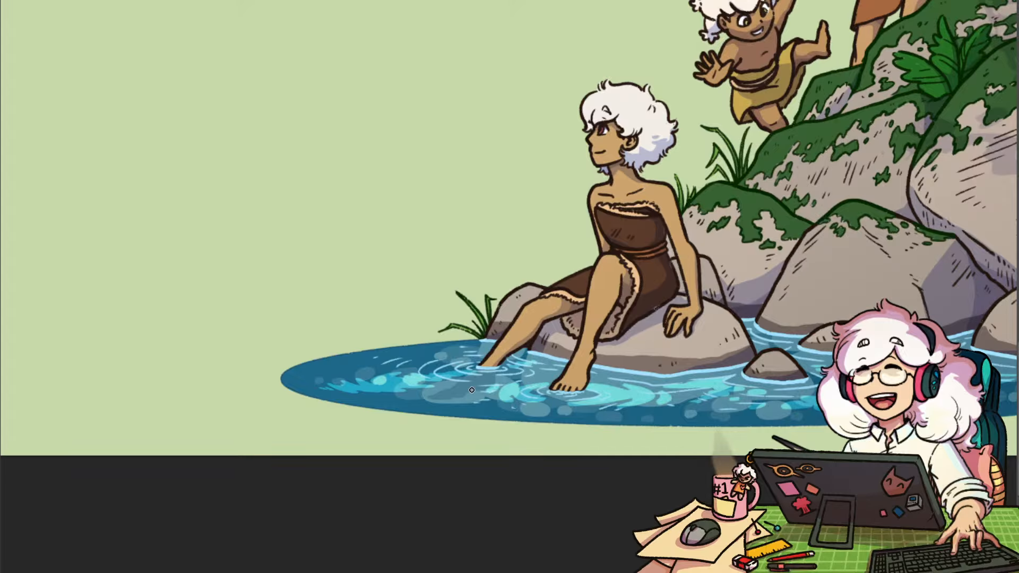
Scatter small pale turquoise glints across the water around the seated figure and along the rocks
{"action": "scroll", "coordinate": [471, 390], "scroll_direction": "down", "scroll_amount": 2}
{"action": "mouse_move", "coordinate": [472, 390]}
{"action": "left_mouse_down"}
{"action": "mouse_move", "coordinate": [517, 384]}
{"action": "mouse_move", "coordinate": [444, 383]}
{"action": "left_mouse_up"}
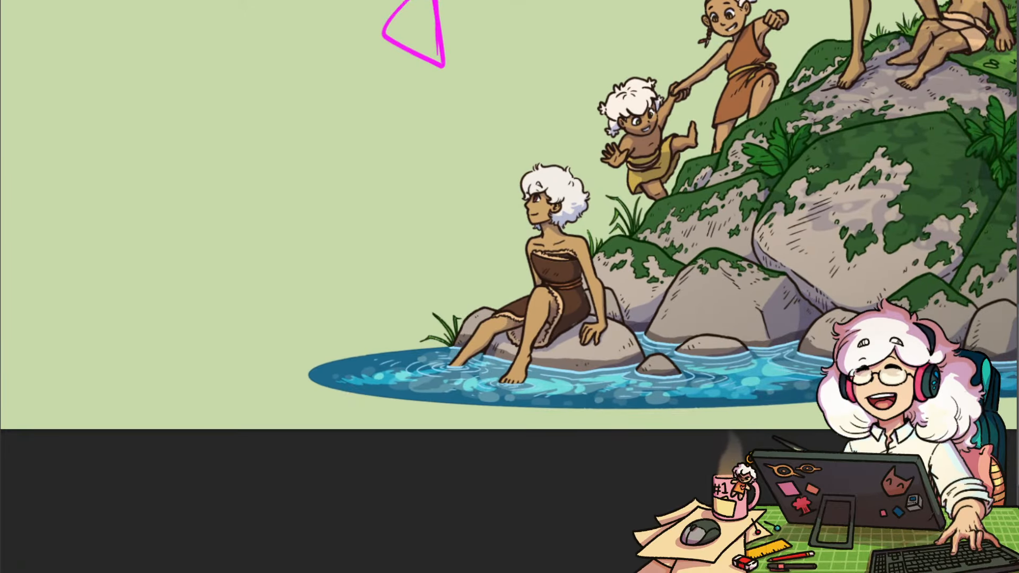
{"action": "left_click_drag", "start_coordinate": [866, 406], "coordinate": [495, 411]}
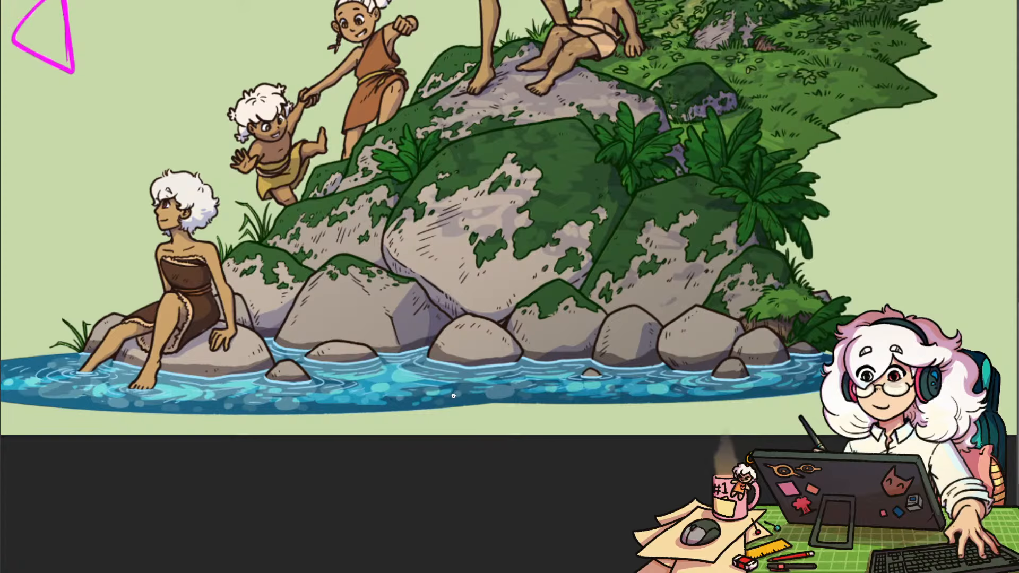
{"action": "left_click_drag", "start_coordinate": [454, 395], "coordinate": [637, 414]}
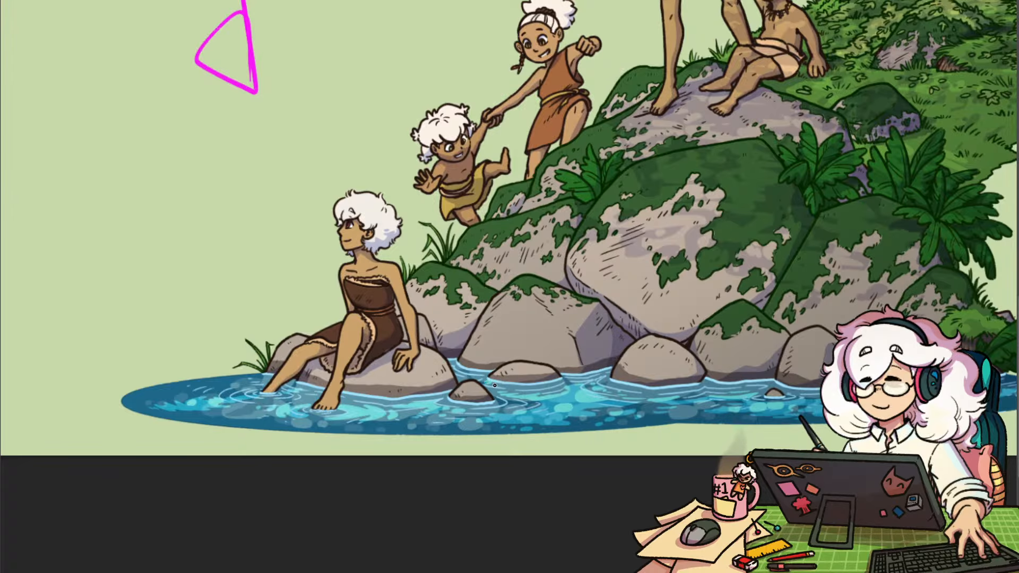
{"action": "left_click_drag", "start_coordinate": [459, 447], "coordinate": [695, 453]}
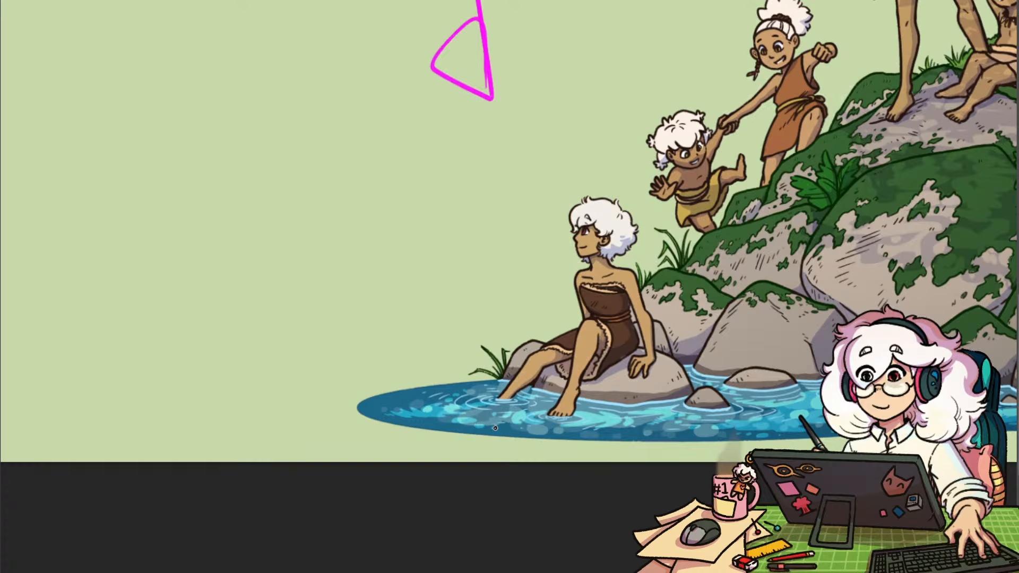
{"action": "left_click_drag", "start_coordinate": [758, 430], "coordinate": [749, 432]}
{"action": "left_click_drag", "start_coordinate": [806, 455], "coordinate": [521, 446]}
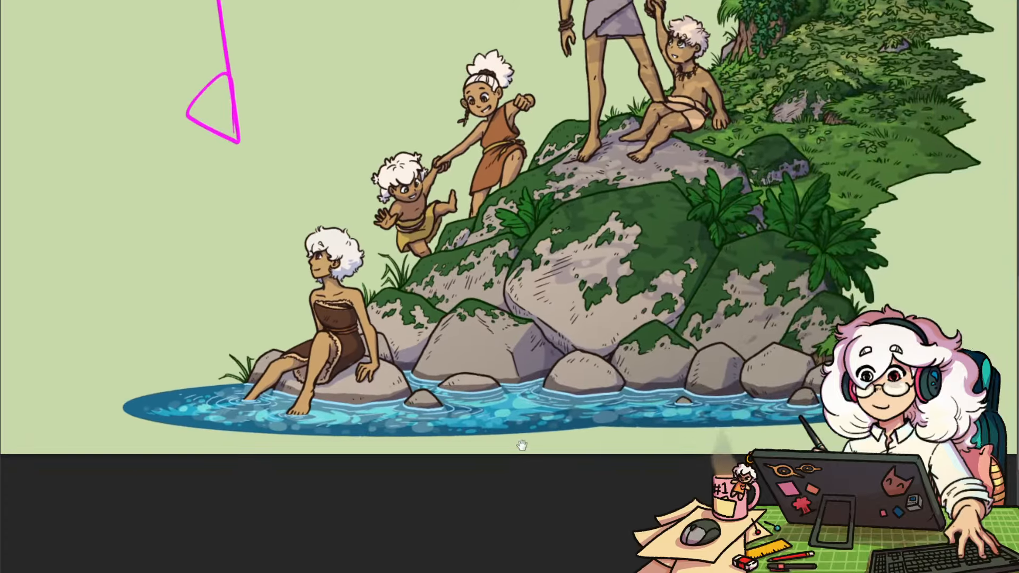
{"action": "left_click_drag", "start_coordinate": [714, 423], "coordinate": [623, 455]}
{"action": "left_click", "coordinate": [645, 432]}
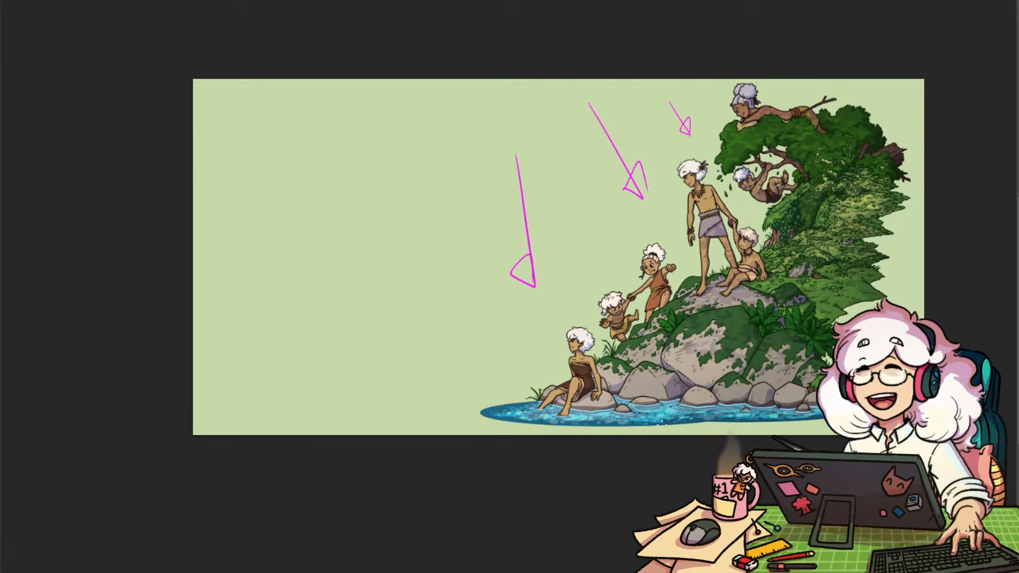
Paint tan skin-coloured reflections in the water behind the seated figure's feet, with a small white patch between them
{"action": "left_click", "coordinate": [648, 442]}
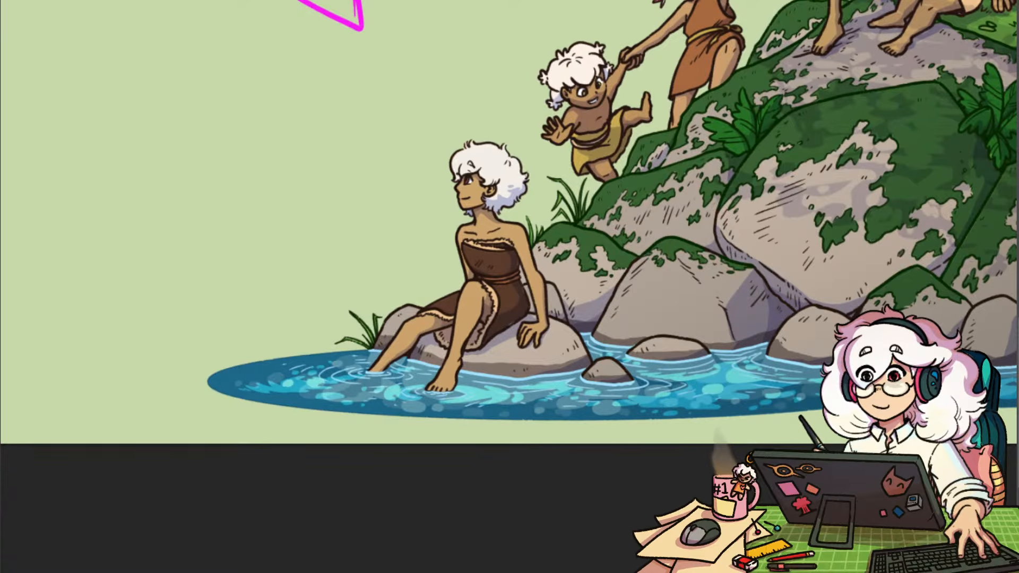
{"action": "left_click", "coordinate": [550, 373]}
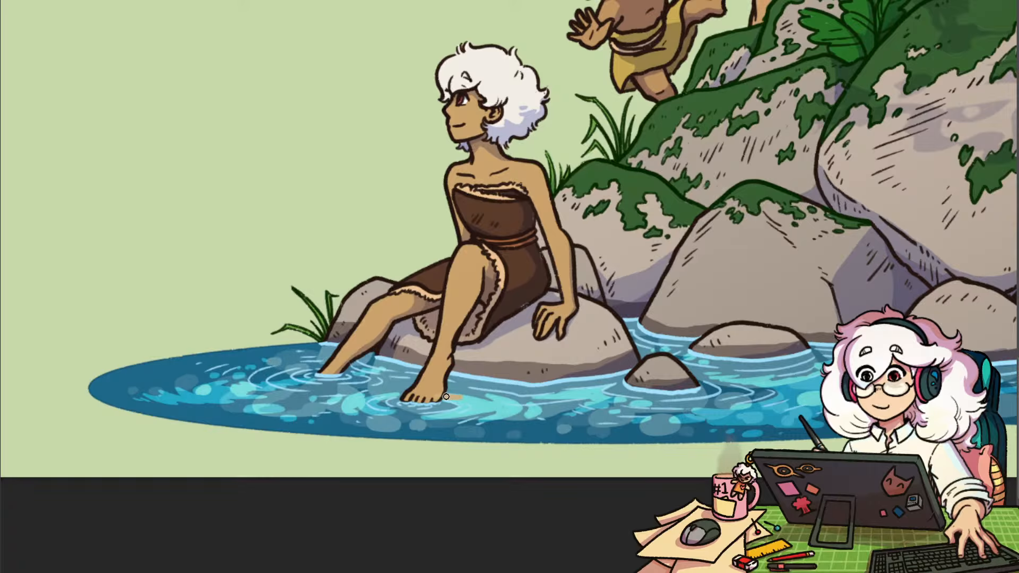
{"action": "left_click_drag", "start_coordinate": [470, 394], "coordinate": [460, 386]}
{"action": "left_click_drag", "start_coordinate": [350, 374], "coordinate": [391, 364]}
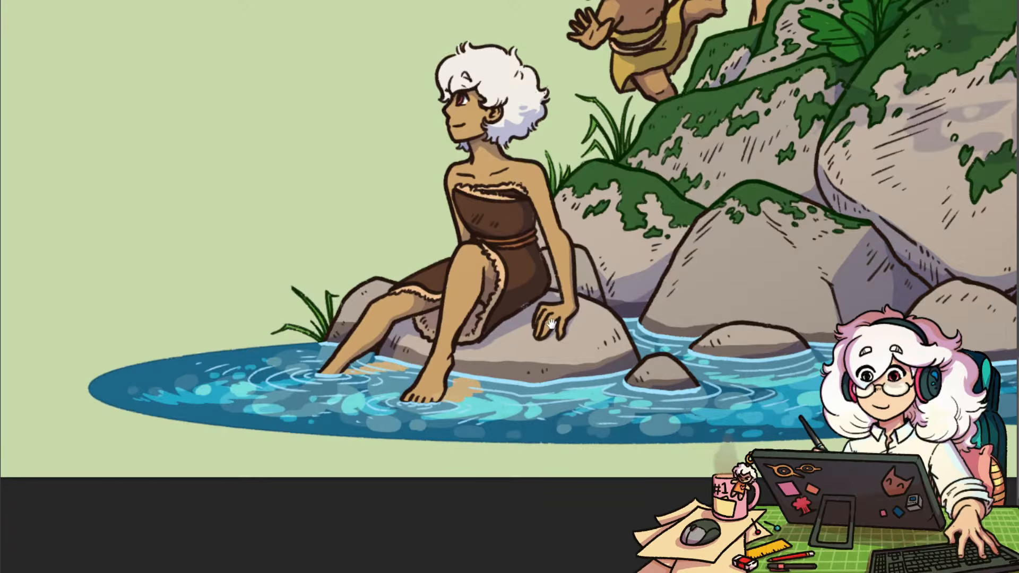
{"action": "left_click_drag", "start_coordinate": [551, 324], "coordinate": [547, 360]}
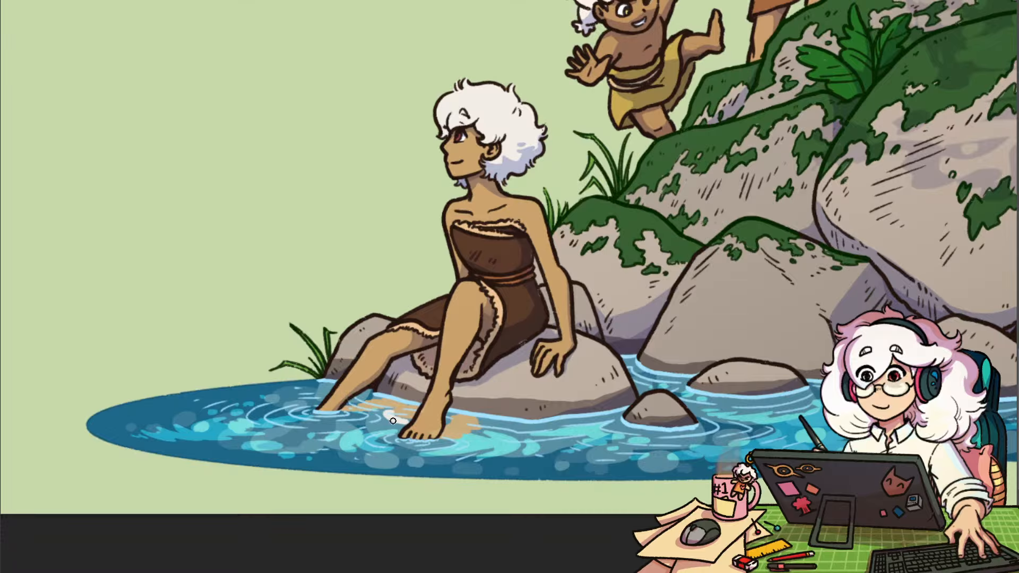
{"action": "mouse_move", "coordinate": [386, 413]}
{"action": "left_mouse_down"}
{"action": "mouse_move", "coordinate": [407, 421]}
{"action": "mouse_move", "coordinate": [389, 415]}
{"action": "mouse_move", "coordinate": [453, 401]}
{"action": "mouse_move", "coordinate": [388, 430]}
{"action": "mouse_move", "coordinate": [407, 430]}
{"action": "mouse_move", "coordinate": [393, 412]}
{"action": "left_mouse_up"}
{"action": "key", "text": "ctrl+z"}
{"action": "key", "text": "ctrl+z"}
Resize the brush and paint beige-grey rock reflections in the water along the base of the rocks
{"action": "left_click_drag", "start_coordinate": [614, 423], "coordinate": [518, 467]}
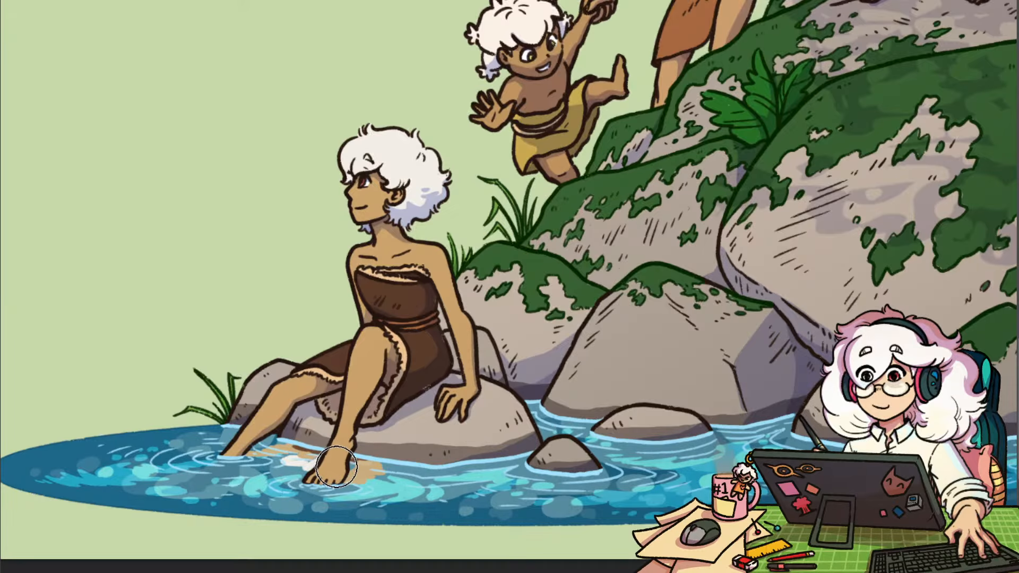
{"action": "right_click", "coordinate": [427, 401]}
{"action": "key", "text": "Return"}
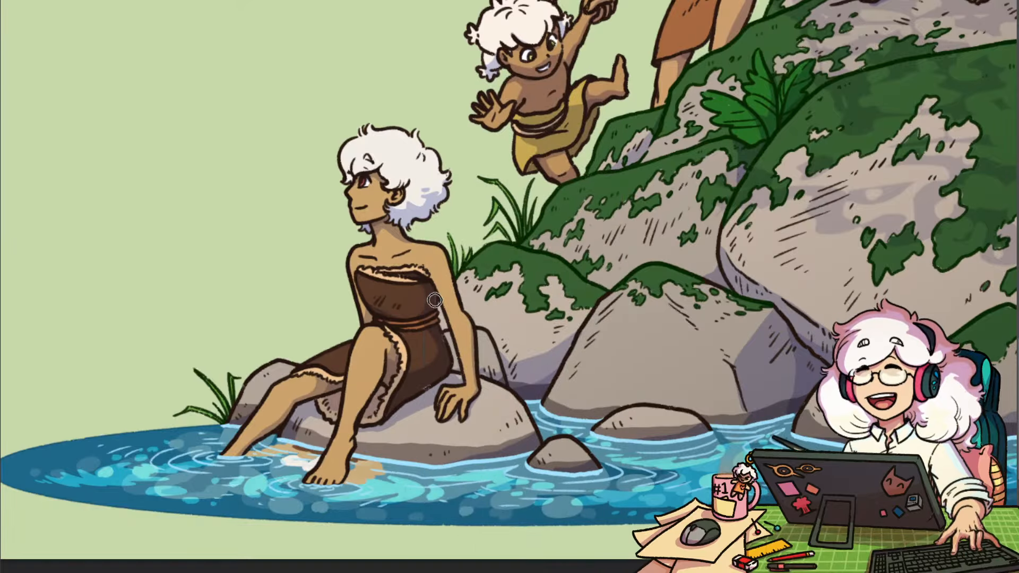
{"action": "left_click_drag", "start_coordinate": [644, 425], "coordinate": [580, 405]}
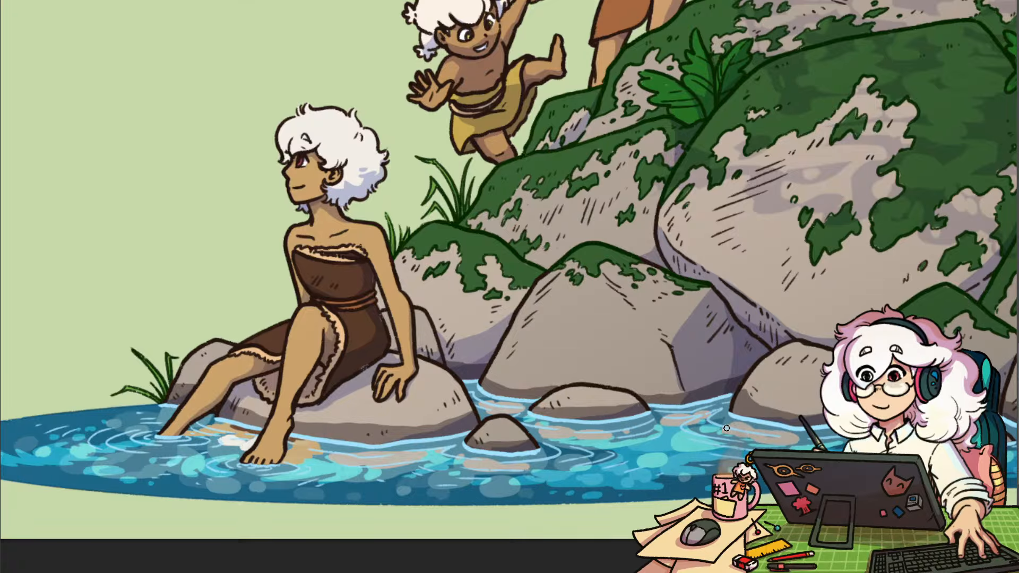
{"action": "left_click_drag", "start_coordinate": [926, 435], "coordinate": [697, 408]}
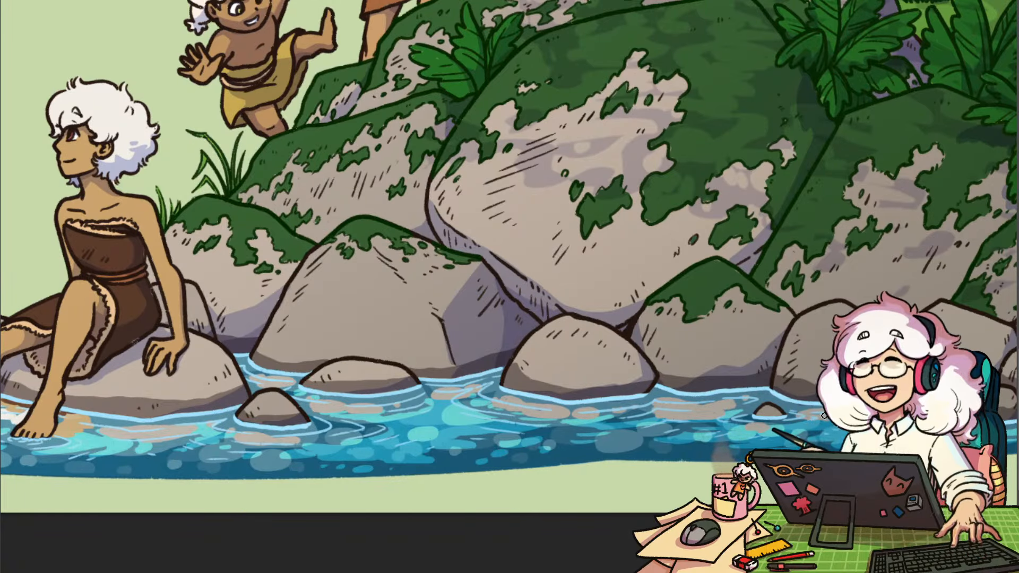
{"action": "left_click_drag", "start_coordinate": [897, 414], "coordinate": [531, 373]}
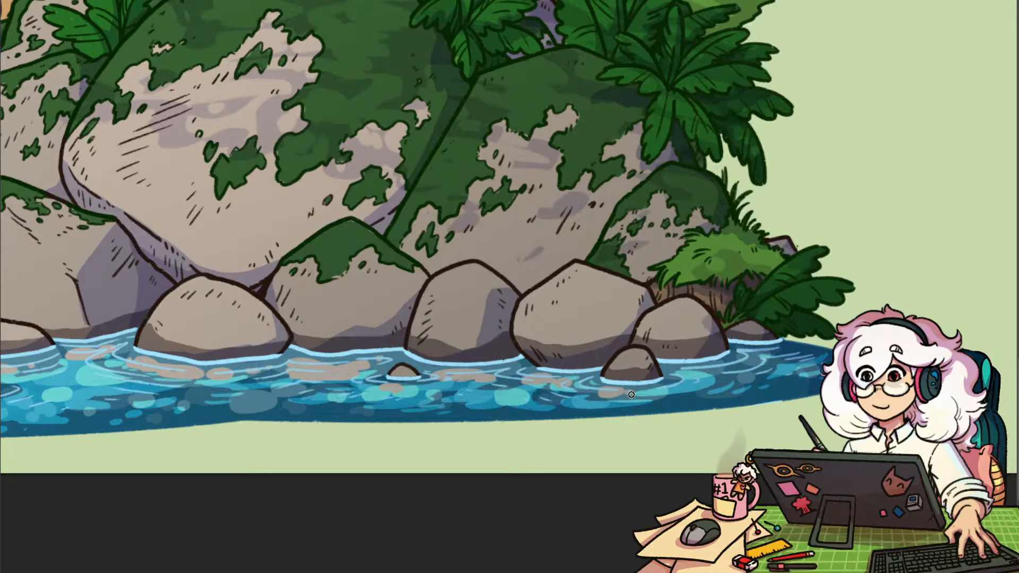
{"action": "left_click_drag", "start_coordinate": [765, 355], "coordinate": [568, 414]}
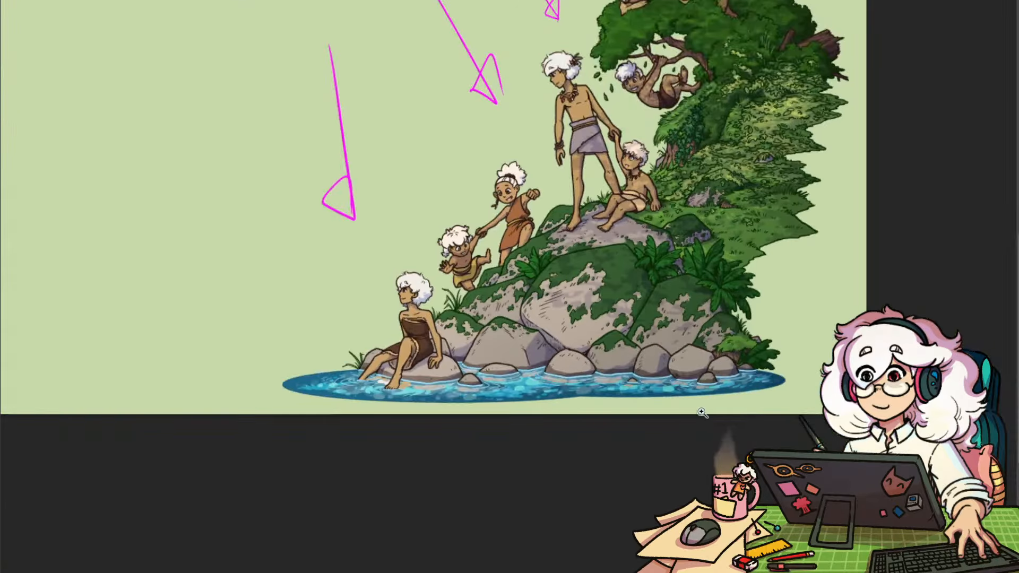
Try an extra reflection stroke in the water below the grass tuft beside the seated figure and undo it
{"action": "left_click", "coordinate": [359, 383]}
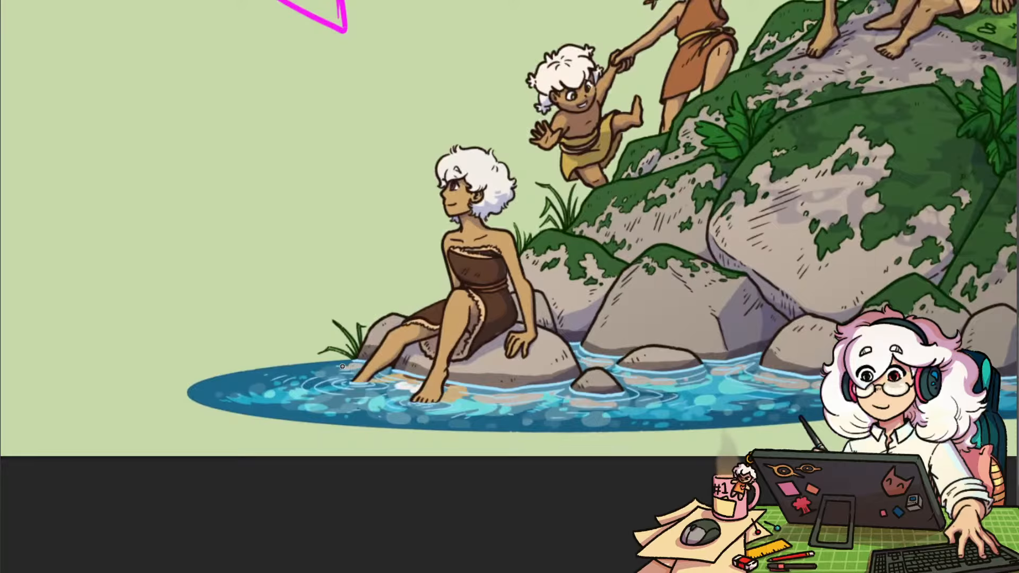
{"action": "left_click", "coordinate": [344, 352]}
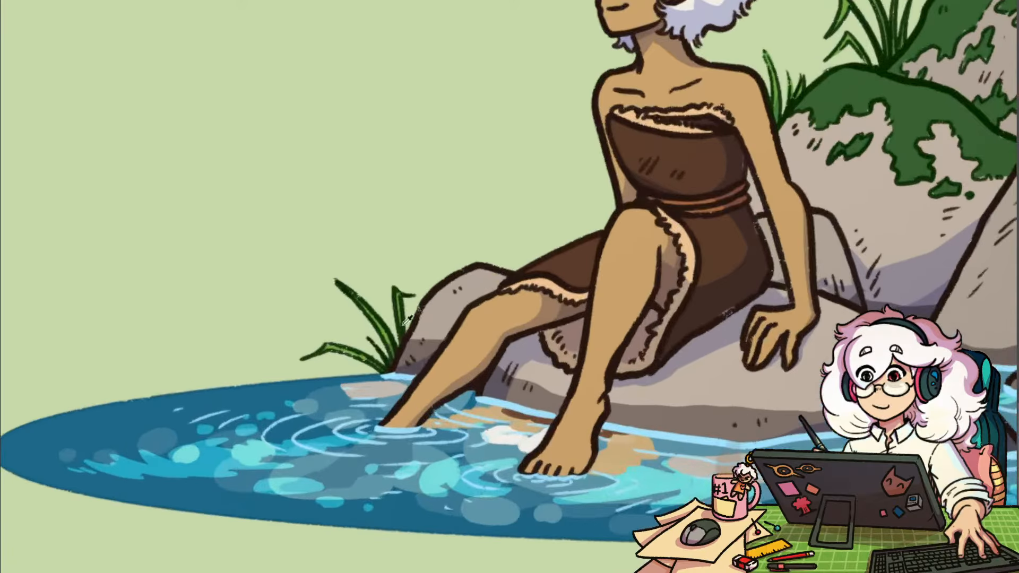
{"action": "mouse_move", "coordinate": [376, 379]}
{"action": "left_mouse_down"}
{"action": "mouse_move", "coordinate": [318, 402]}
{"action": "mouse_move", "coordinate": [326, 393]}
{"action": "mouse_move", "coordinate": [298, 397]}
{"action": "mouse_move", "coordinate": [359, 384]}
{"action": "mouse_move", "coordinate": [311, 400]}
{"action": "mouse_move", "coordinate": [340, 411]}
{"action": "left_mouse_up"}
{"action": "key", "text": "ctrl+z"}
{"action": "key", "text": "ctrl+minus"}
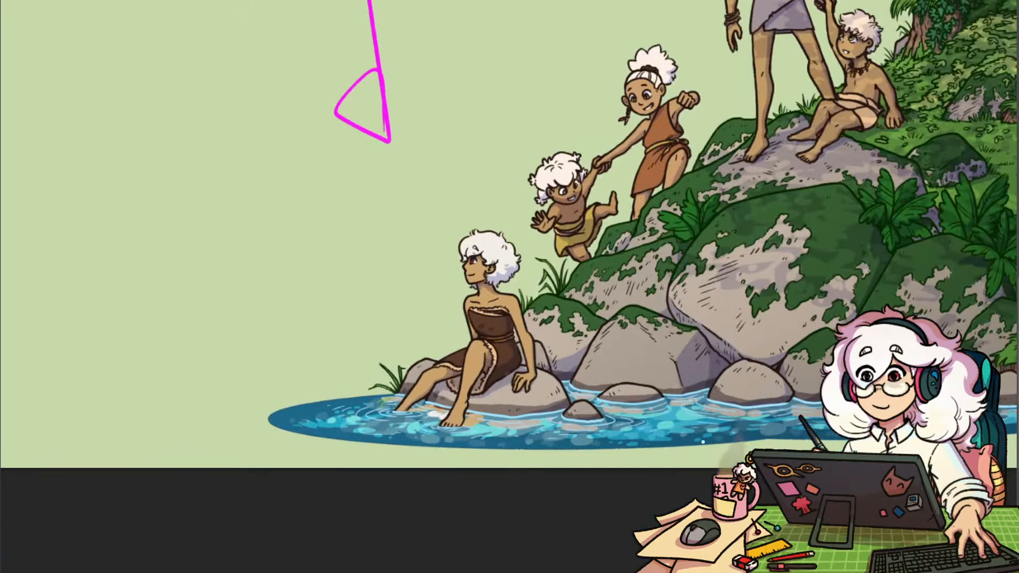
Examine the water's highlights and reflections along the rocks up close and against the whole illustration
{"action": "left_click_drag", "start_coordinate": [762, 429], "coordinate": [614, 447]}
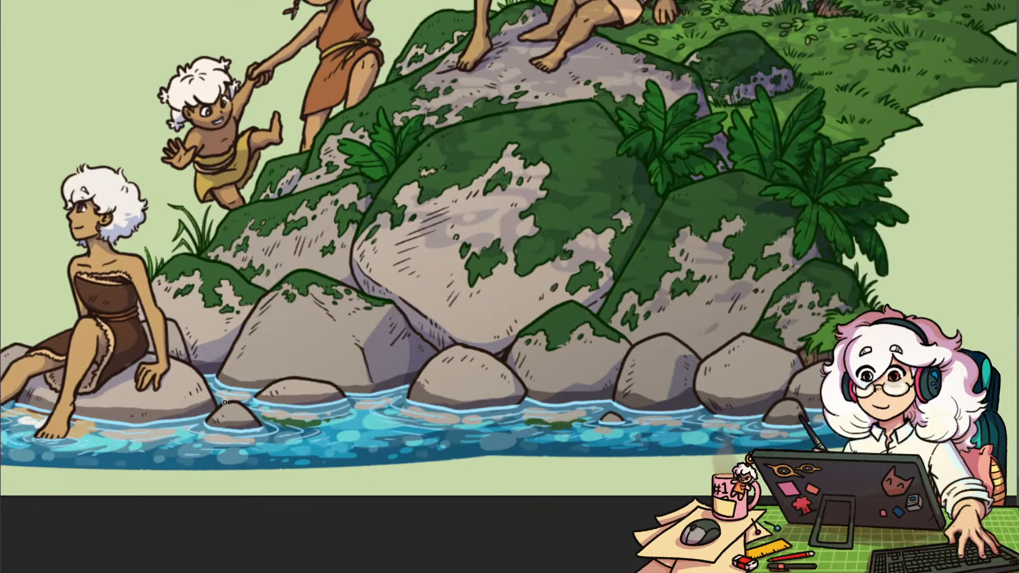
{"action": "left_click_drag", "start_coordinate": [666, 328], "coordinate": [544, 342]}
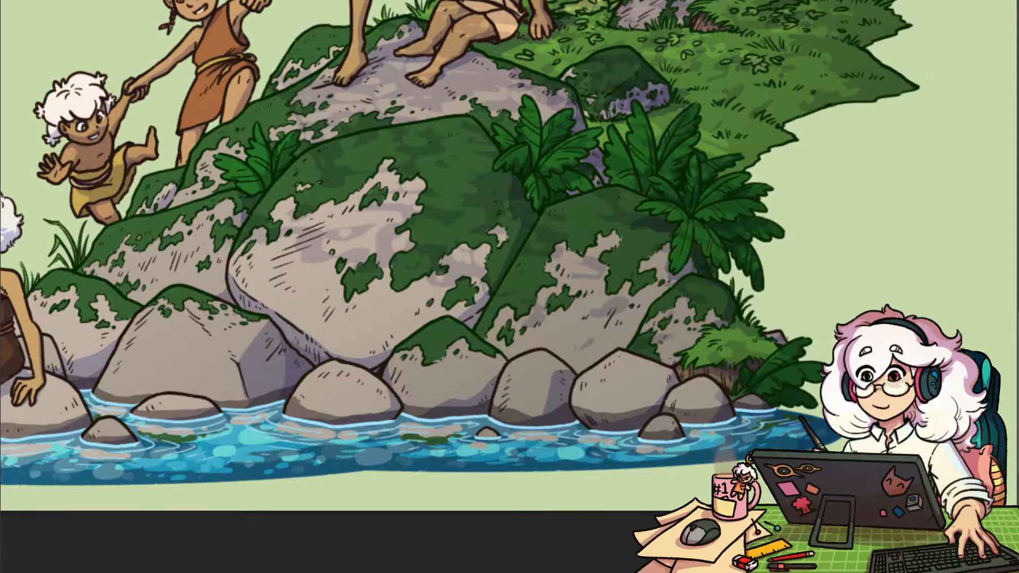
{"action": "scroll", "coordinate": [784, 436], "scroll_direction": "down", "scroll_amount": 5}
{"action": "left_click_drag", "start_coordinate": [826, 440], "coordinate": [619, 437]}
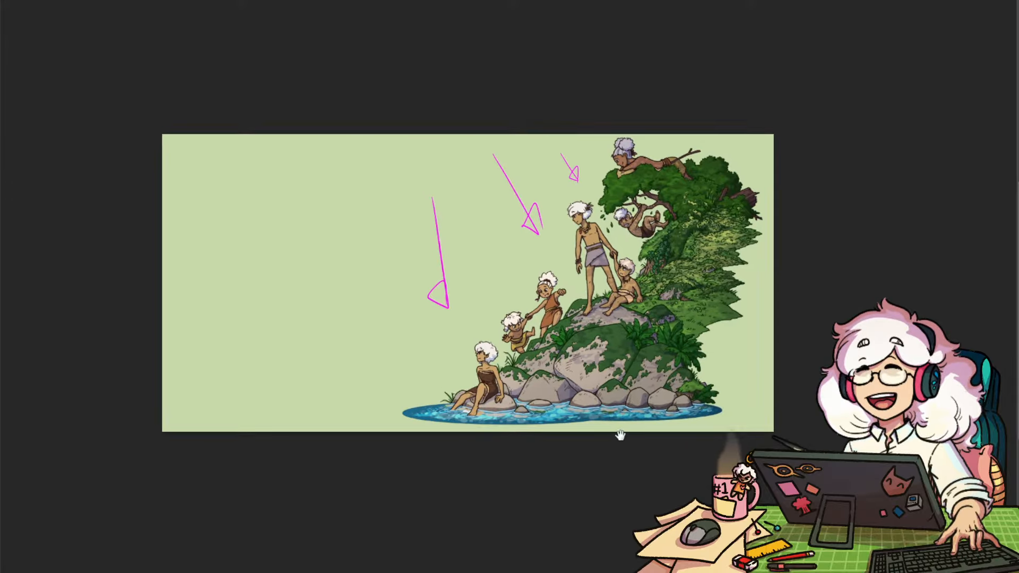
{"action": "scroll", "coordinate": [619, 436], "scroll_direction": "up", "scroll_amount": 3}
{"action": "mouse_move", "coordinate": [1011, 371]}
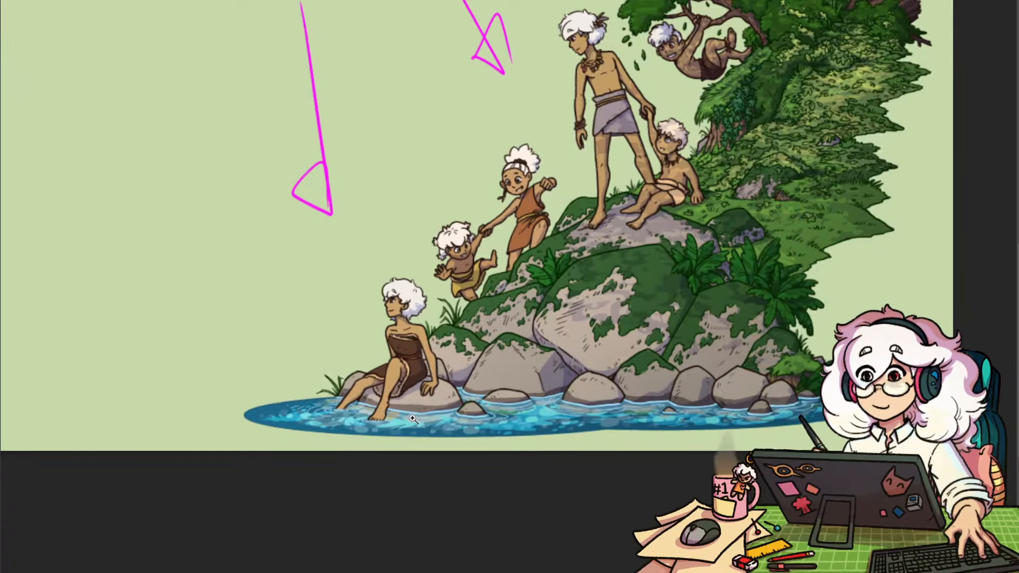
{"action": "scroll", "coordinate": [403, 419], "scroll_direction": "up", "scroll_amount": 4}
{"action": "left_click_drag", "start_coordinate": [568, 453], "coordinate": [714, 454]}
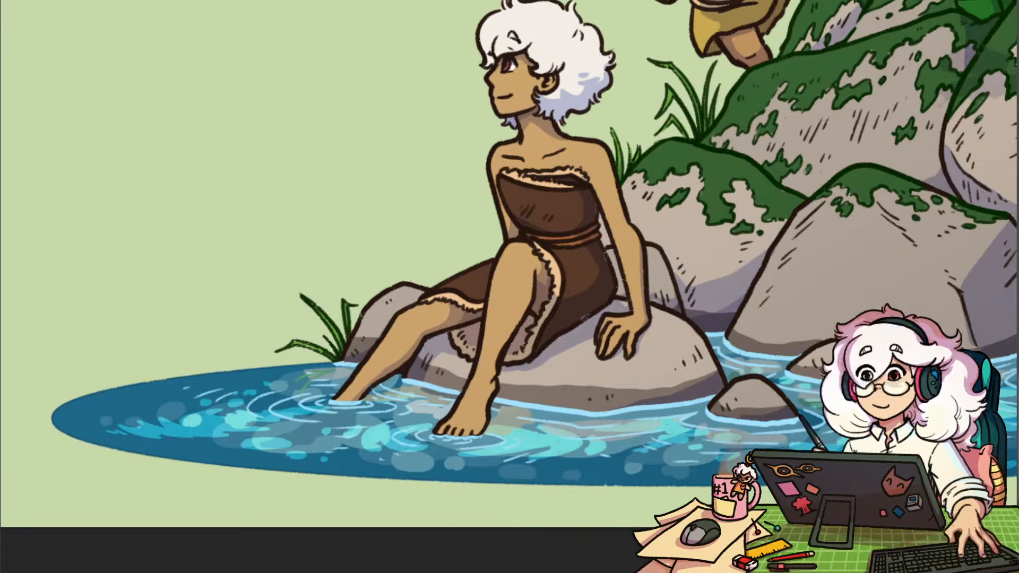
{"action": "scroll", "coordinate": [555, 444], "scroll_direction": "down", "scroll_amount": 6}
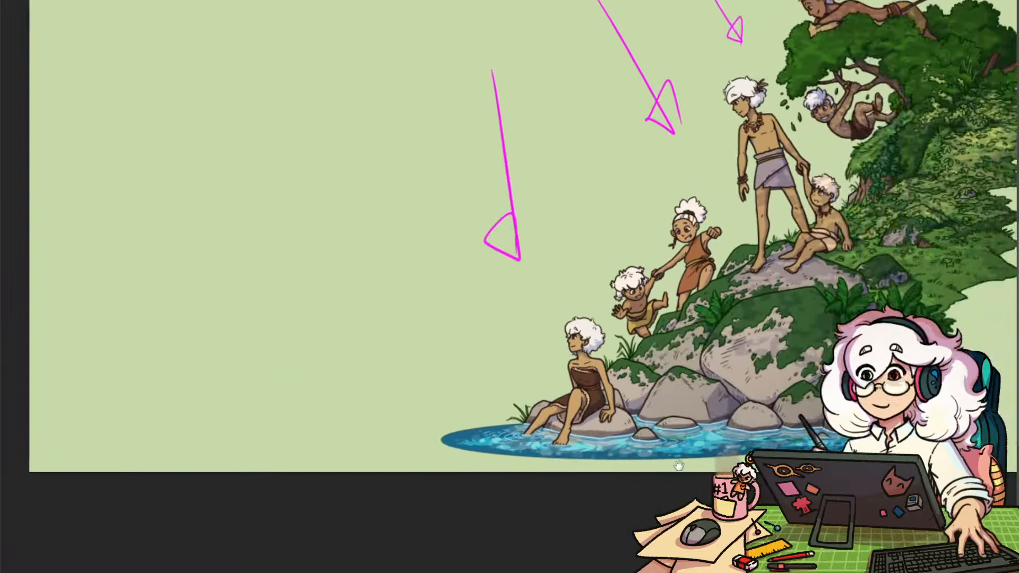
{"action": "left_click_drag", "start_coordinate": [817, 417], "coordinate": [620, 481]}
{"action": "scroll", "coordinate": [672, 525], "scroll_direction": "down", "scroll_amount": 5}
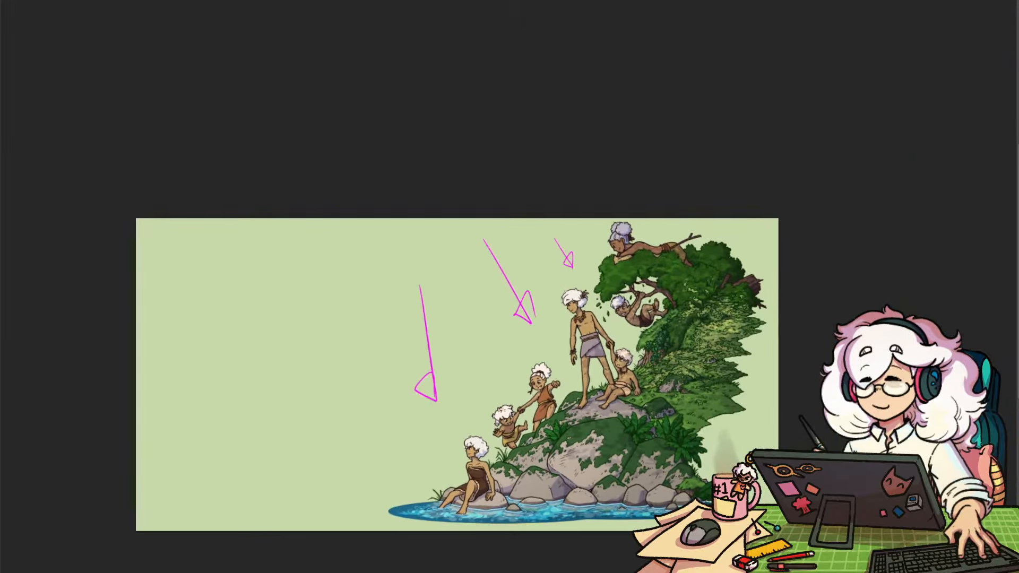
{"action": "scroll", "coordinate": [630, 501], "scroll_direction": "up", "scroll_amount": 3}
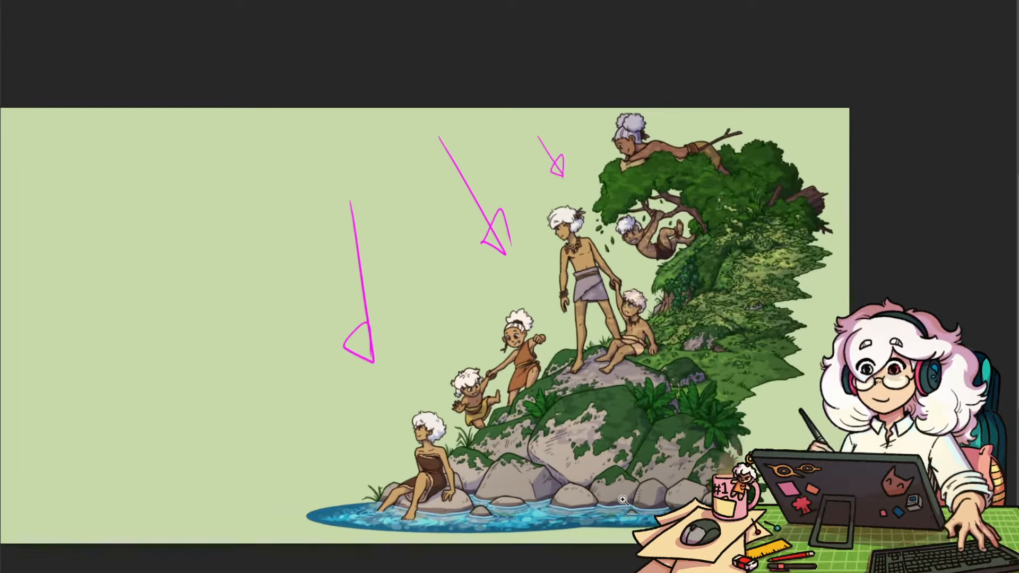
{"action": "left_click_drag", "start_coordinate": [594, 422], "coordinate": [570, 431]}
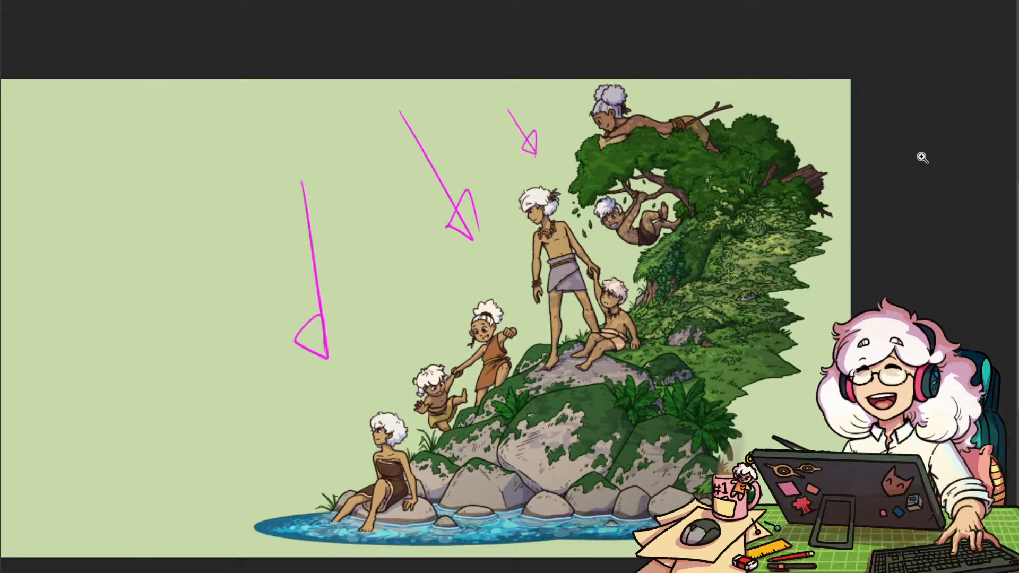
Lasso a large oval area over the figures and the near side of the tree and fill it with a pale cream solid colour
{"action": "left_click_drag", "start_coordinate": [876, 207], "coordinate": [830, 222]}
{"action": "mouse_move", "coordinate": [329, 212]}
{"action": "left_mouse_down"}
{"action": "mouse_move", "coordinate": [600, 66]}
{"action": "mouse_move", "coordinate": [699, 251]}
{"action": "mouse_move", "coordinate": [608, 413]}
{"action": "mouse_move", "coordinate": [401, 454]}
{"action": "mouse_move", "coordinate": [315, 160]}
{"action": "left_mouse_up"}
{"action": "left_click", "coordinate": [632, 572]}
{"action": "left_click", "coordinate": [633, 562]}
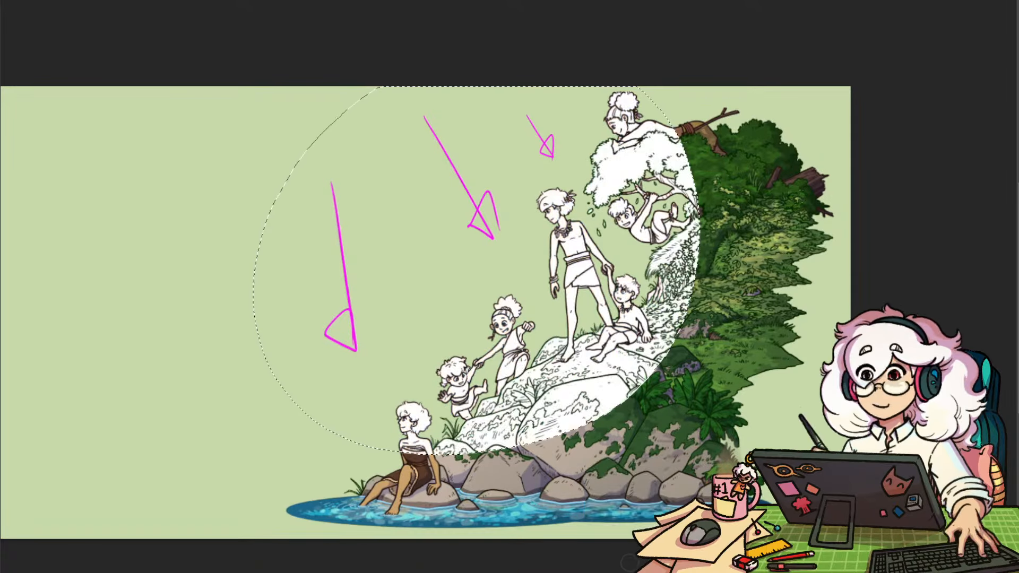
{"action": "key", "text": "ctrl+d"}
{"action": "key", "text": "alt+F9"}
{"action": "key", "text": "ctrl+z"}
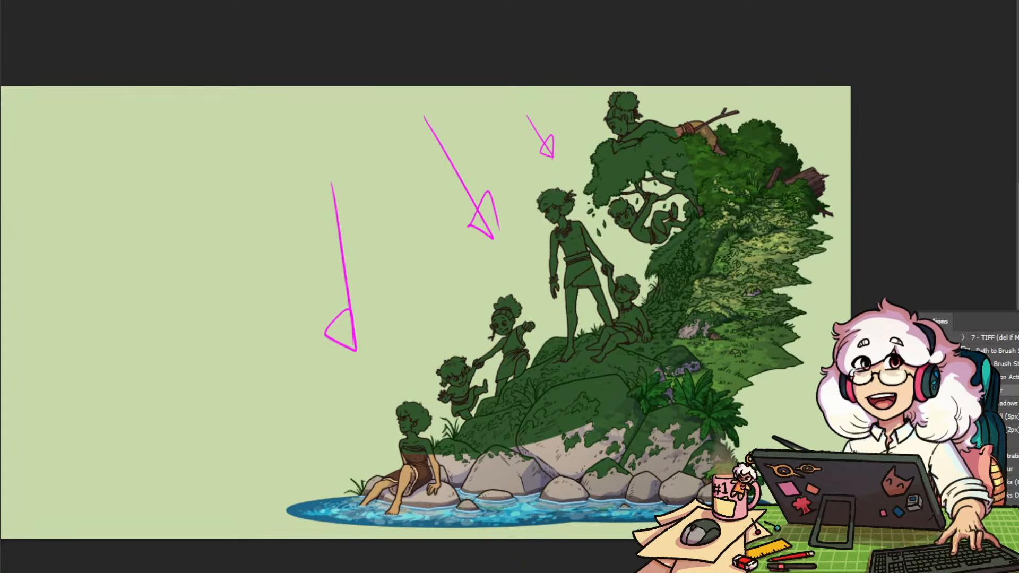
{"action": "key", "text": "ctrl+shift+z"}
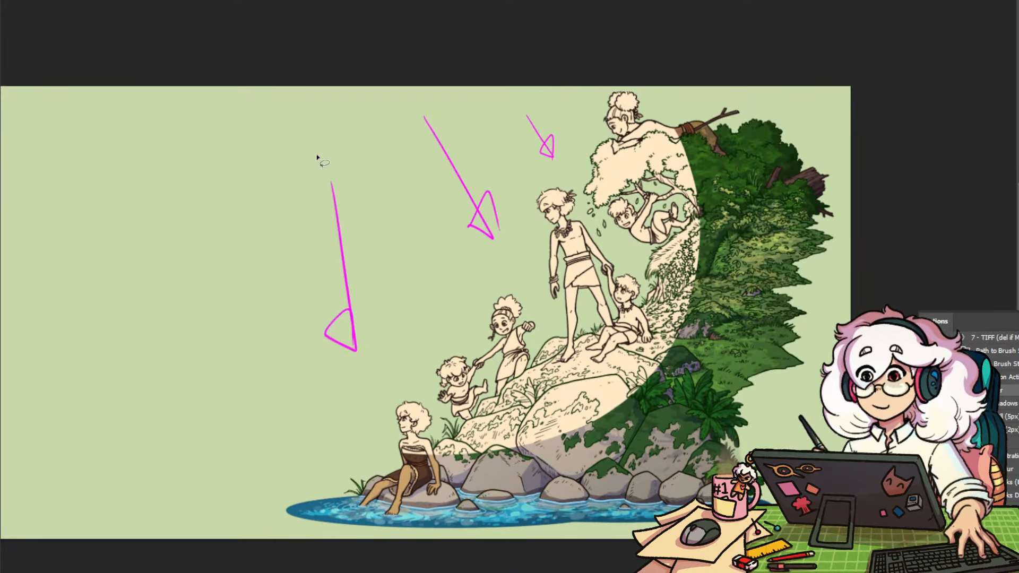
Soften the cream fill into a glow with Gaussian Blur and delete the magenta light-direction arrows
{"action": "left_click", "coordinate": [180, 1]}
{"action": "mouse_move", "coordinate": [283, 130]}
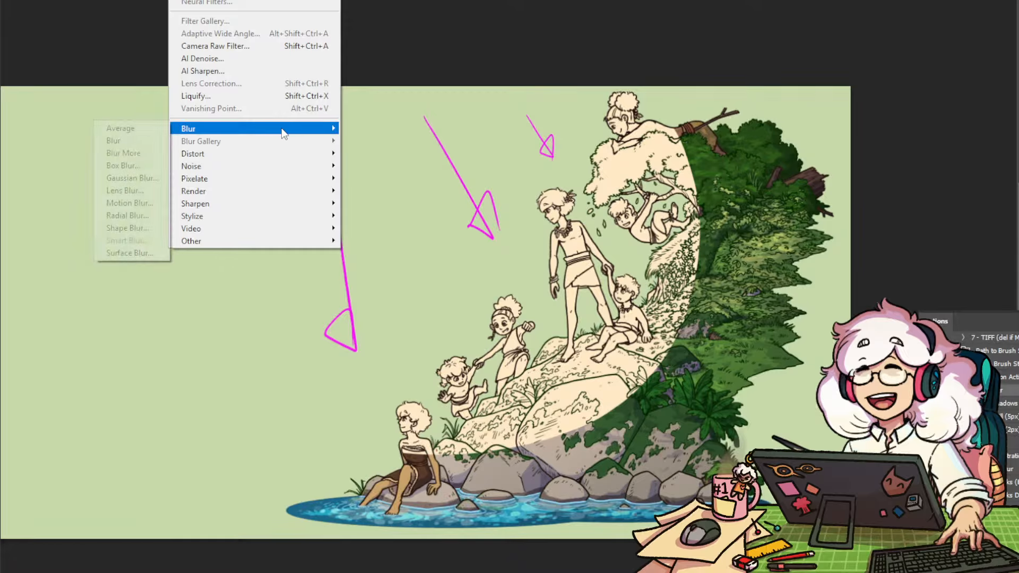
{"action": "left_click", "coordinate": [132, 178]}
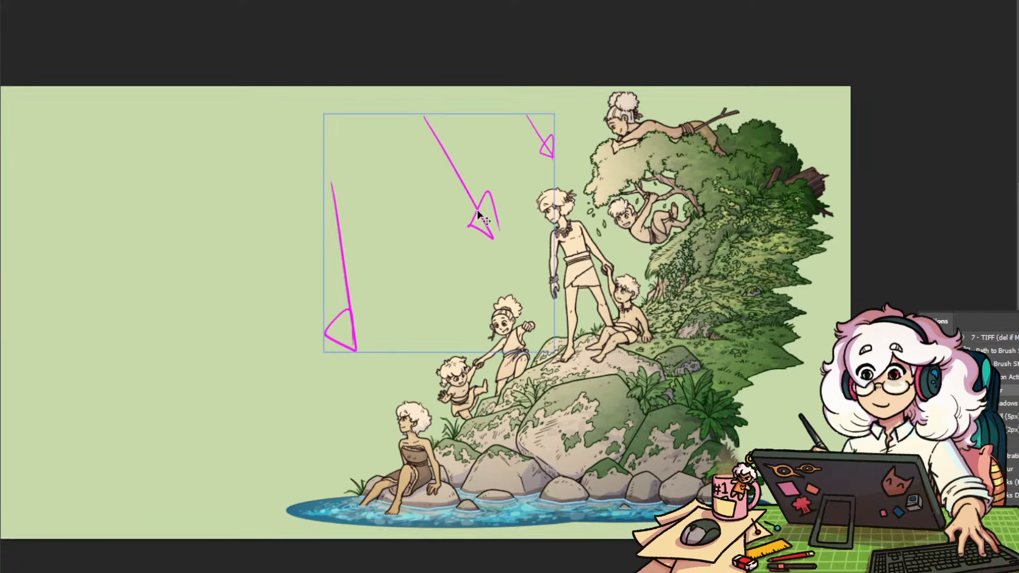
{"action": "key", "text": "Delete"}
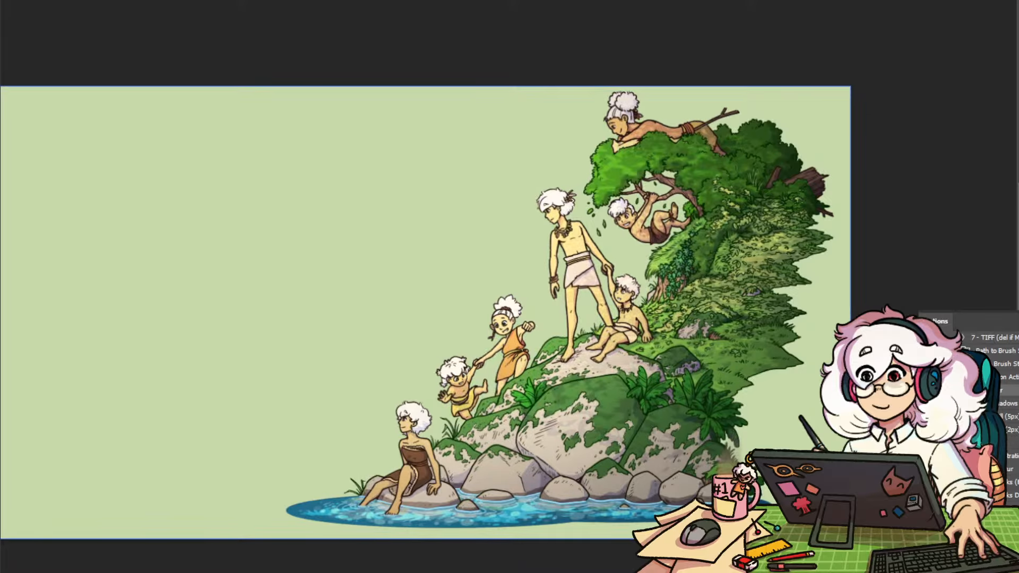
Enlarge the blurred glow with Free Transform and shift it upward over the figures and tree
{"action": "key", "text": "ctrl+t"}
{"action": "left_click_drag", "start_coordinate": [850, 312], "coordinate": [903, 312]}
{"action": "left_click_drag", "start_coordinate": [905, 88], "coordinate": [979, 9]}
{"action": "left_click_drag", "start_coordinate": [771, 342], "coordinate": [759, 236]}
{"action": "key", "text": "Return"}
Change the glow's solid colour to a pale sky blue
{"action": "double_click", "coordinate": [1009, 404]}
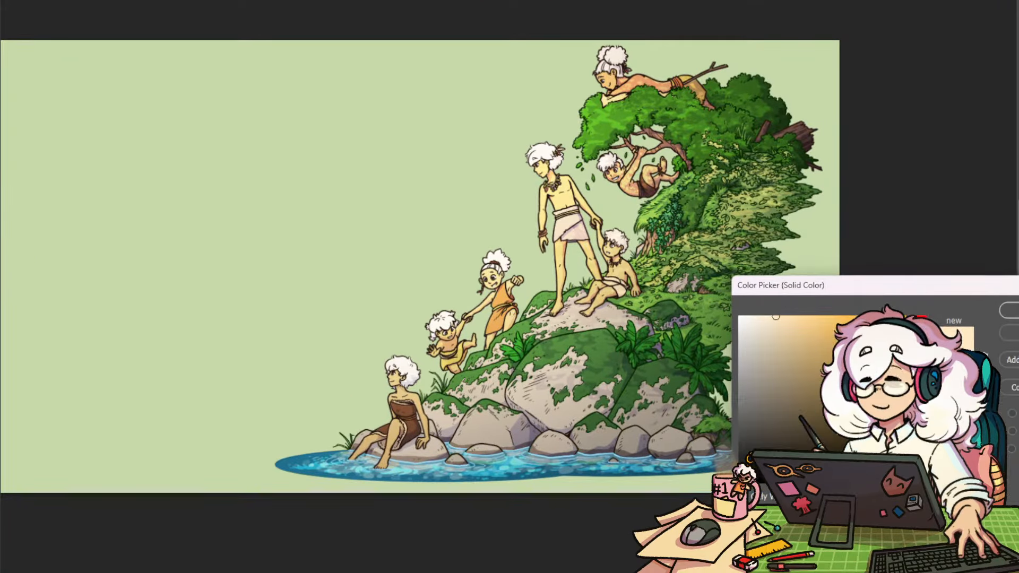
{"action": "left_click", "coordinate": [921, 391]}
{"action": "left_click_drag", "start_coordinate": [788, 323], "coordinate": [762, 302]}
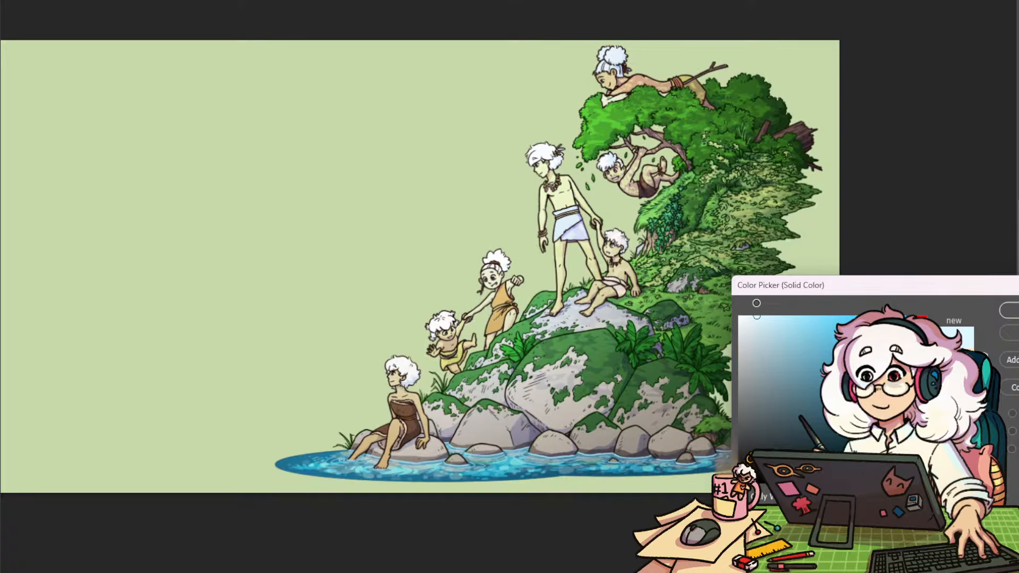
{"action": "left_click", "coordinate": [1008, 310]}
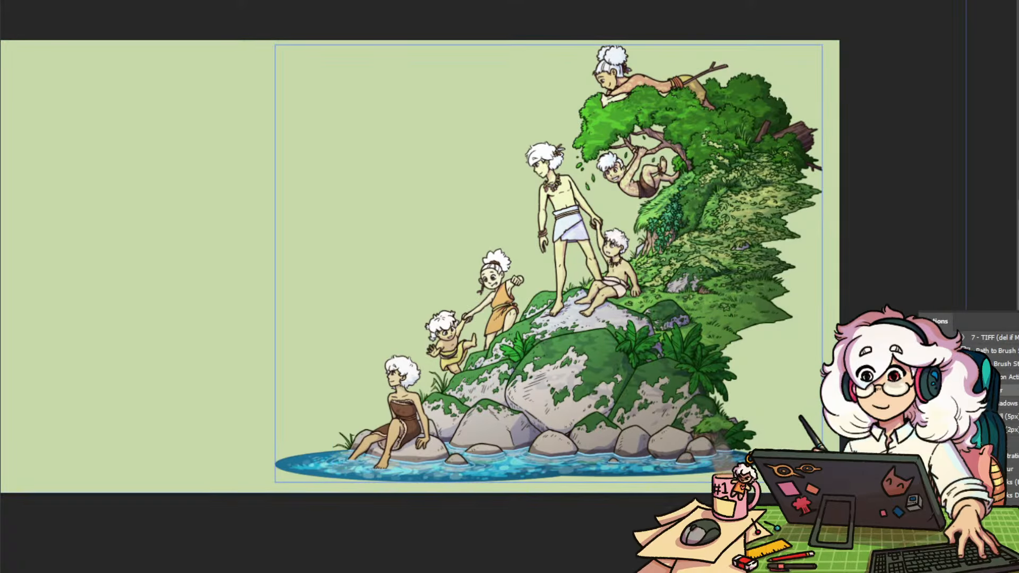
Tone down the pale blue glow so it tints the figures and hillside only subtly
{"action": "key", "text": "ctrl+z"}
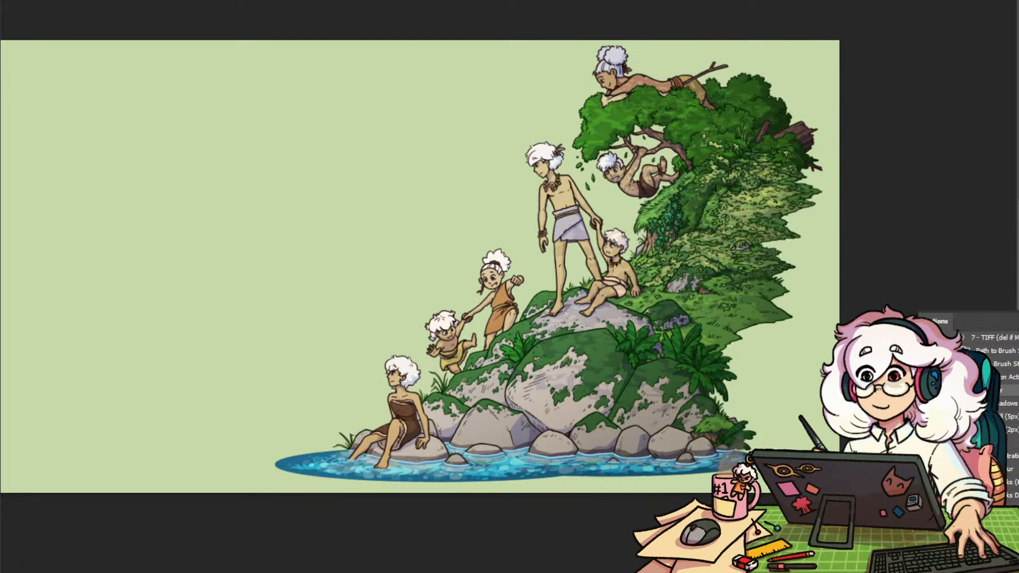
{"action": "key", "text": "ctrl+z"}
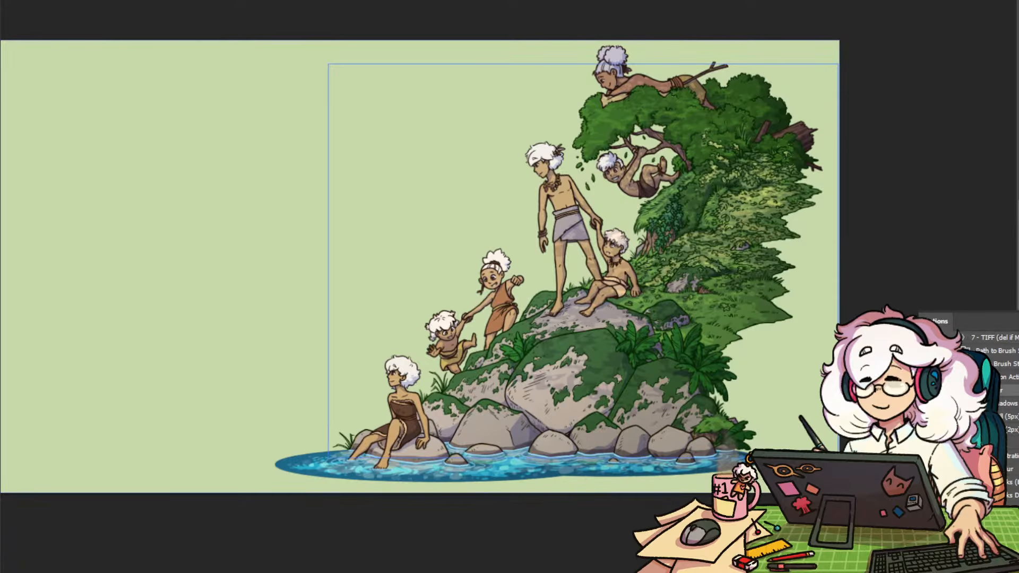
{"action": "key", "text": "ctrl+z"}
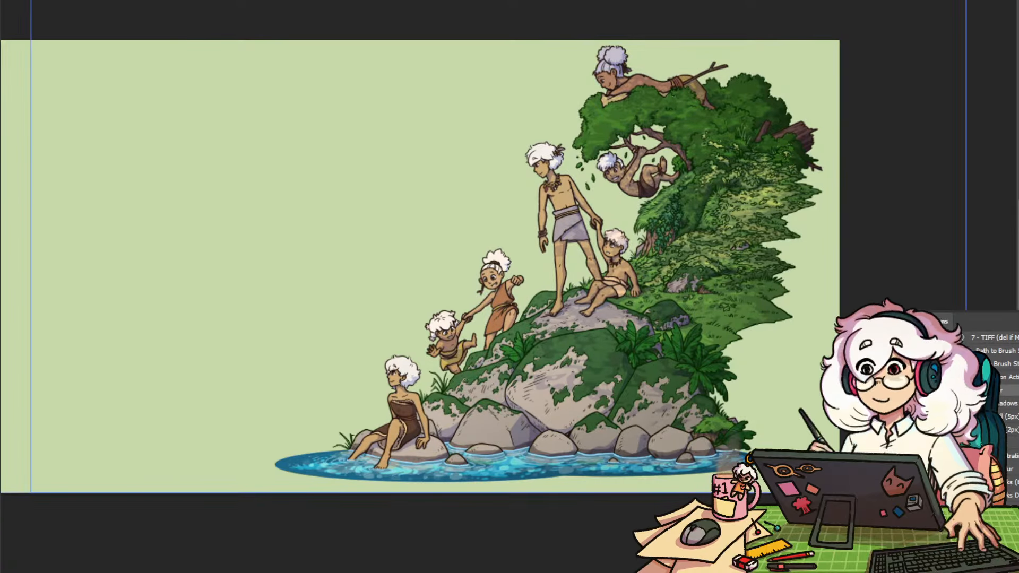
{"action": "key", "text": "ctrl+z"}
{"action": "key", "text": "ctrl+z"}
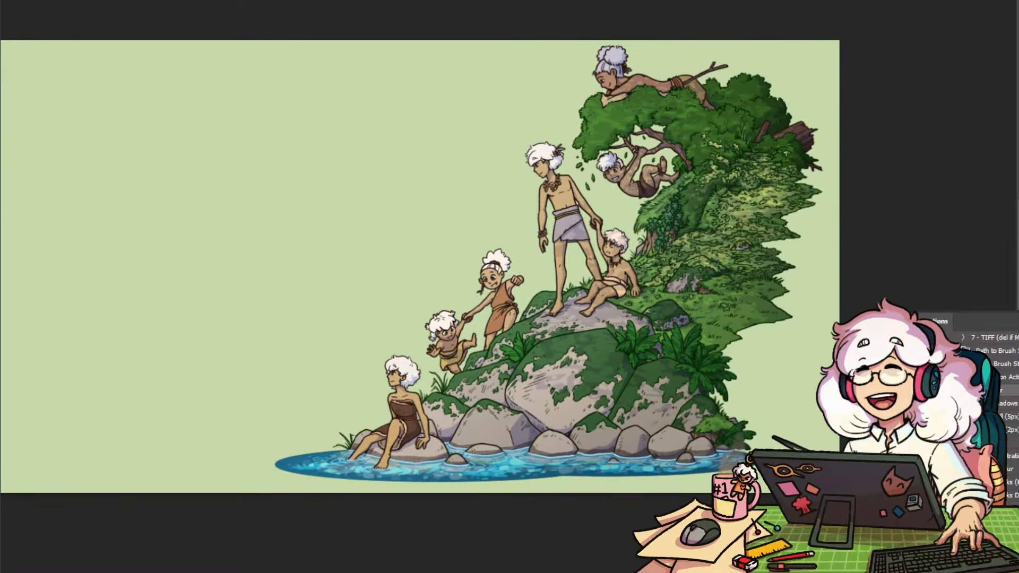
Choose the Hard Round Pressure Size brush at 12 px for close work on the seated figure and the climbing children
{"action": "left_click_drag", "start_coordinate": [409, 374], "coordinate": [512, 331]}
{"action": "right_click", "coordinate": [351, 356]}
{"action": "left_click", "coordinate": [443, 206]}
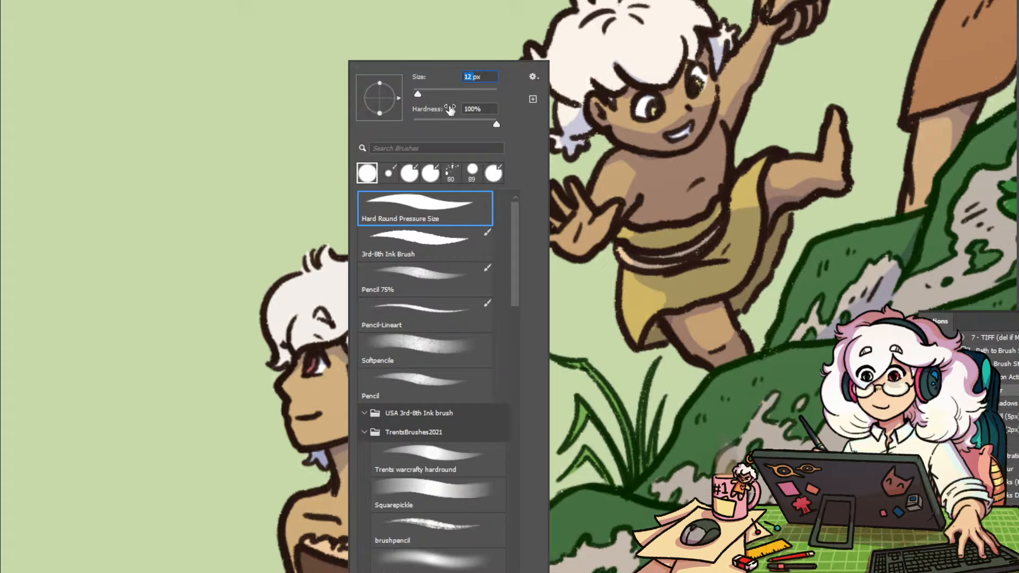
{"action": "key", "text": "Return"}
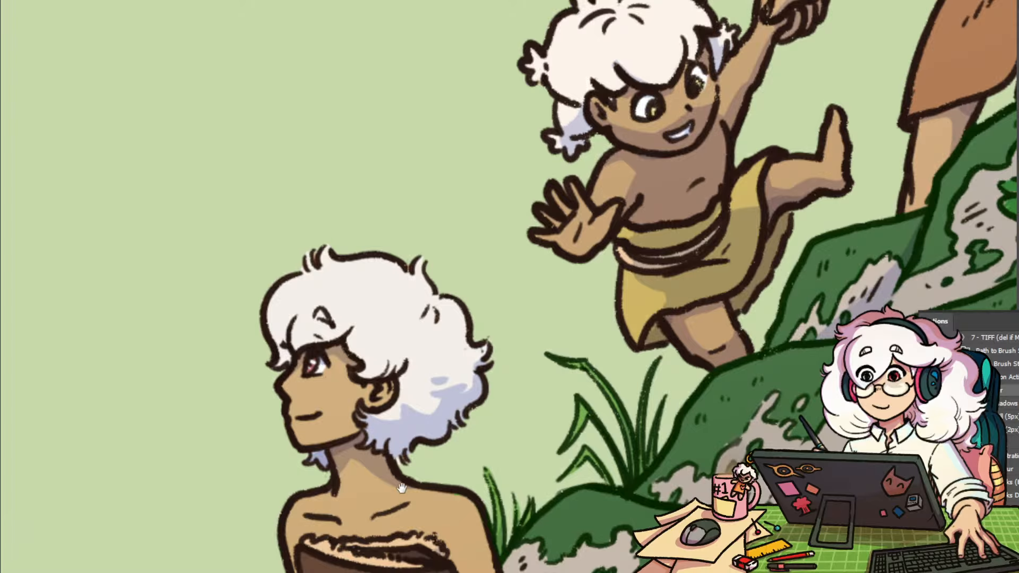
Examine the shading and outlines of the seated figure, the two climbing children and the standing figure up close
{"action": "left_click_drag", "start_coordinate": [459, 521], "coordinate": [454, 432]}
{"action": "left_click_drag", "start_coordinate": [631, 208], "coordinate": [498, 418]}
{"action": "left_click_drag", "start_coordinate": [527, 239], "coordinate": [460, 379]}
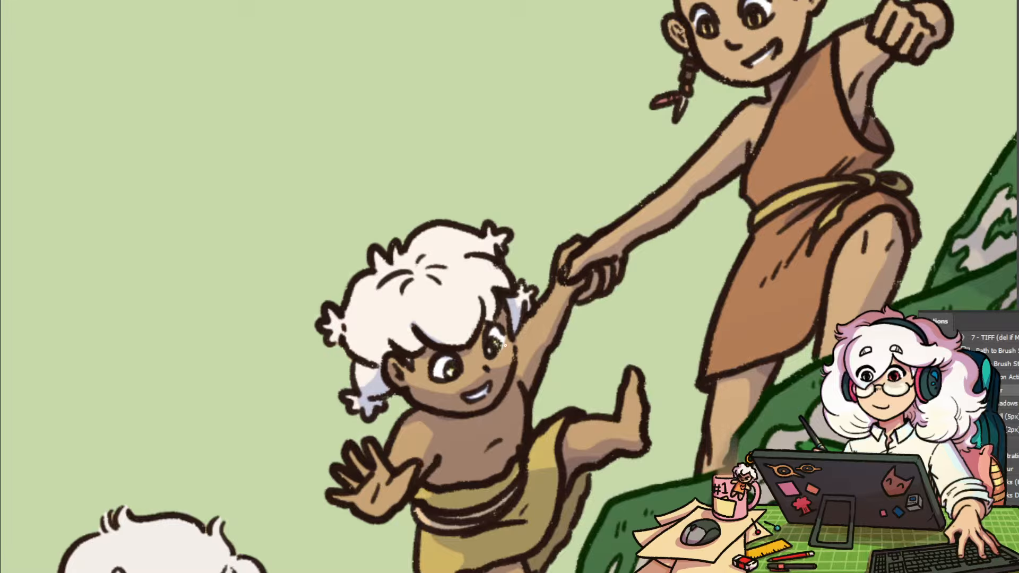
{"action": "left_click_drag", "start_coordinate": [781, 110], "coordinate": [564, 460]}
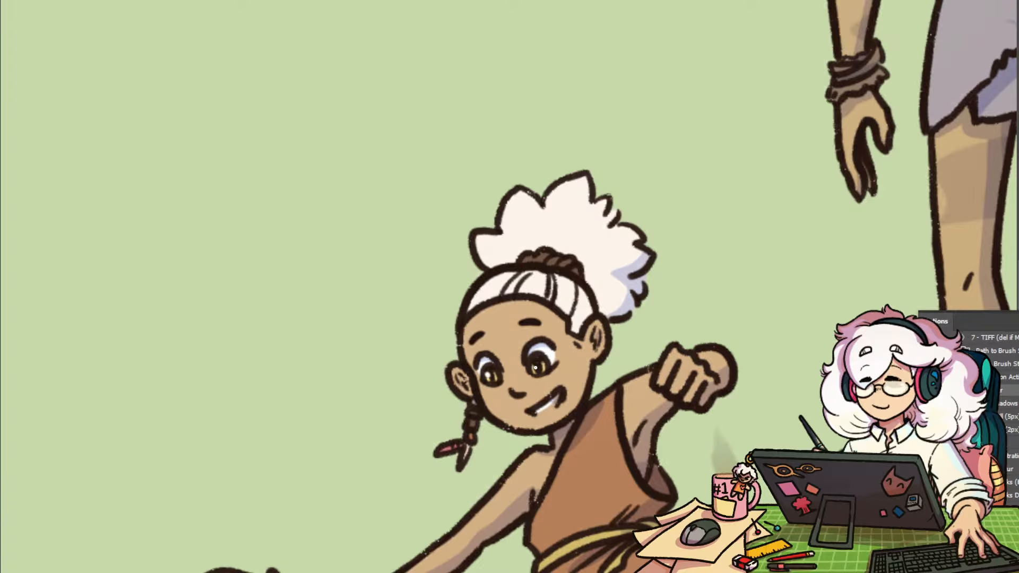
{"action": "left_click_drag", "start_coordinate": [819, 258], "coordinate": [450, 557]}
{"action": "left_click_drag", "start_coordinate": [667, 305], "coordinate": [623, 543]}
{"action": "left_click", "coordinate": [408, 271]}
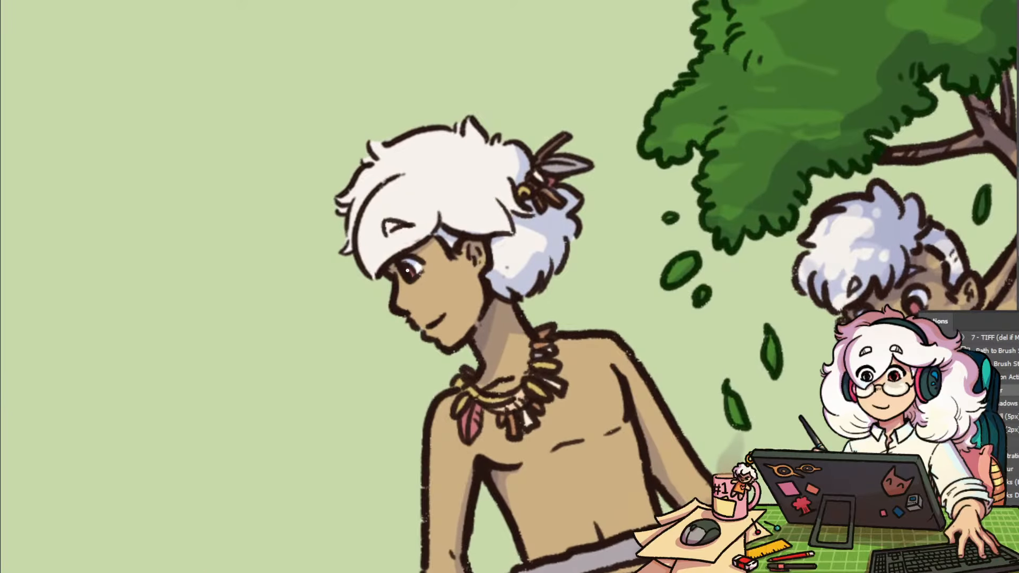
Examine the hanging boy, the figure lying on the tree and the hillside lighting at several magnifications
{"action": "left_click_drag", "start_coordinate": [834, 363], "coordinate": [444, 452]}
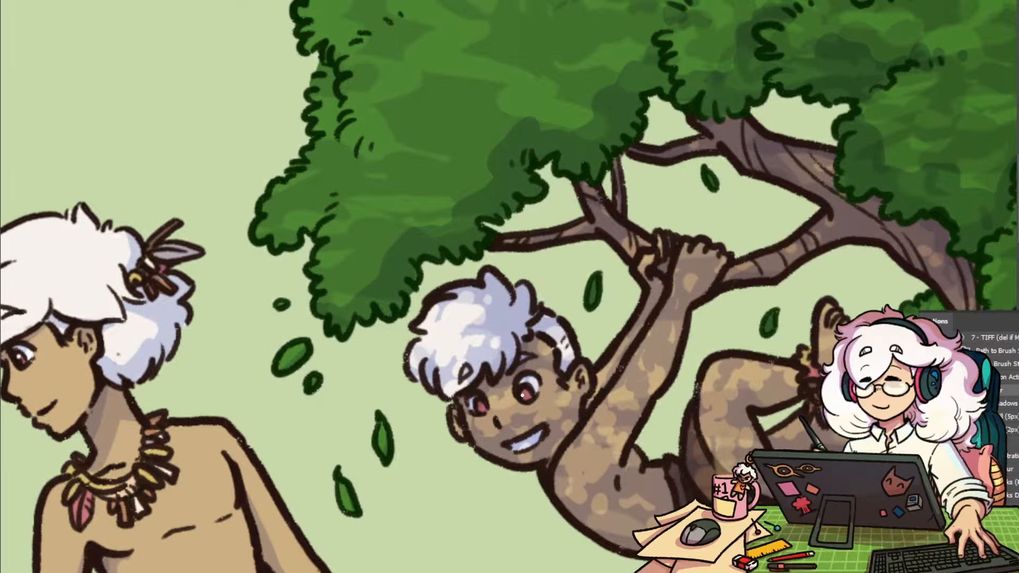
{"action": "scroll", "coordinate": [612, 280], "scroll_direction": "up", "scroll_amount": 10}
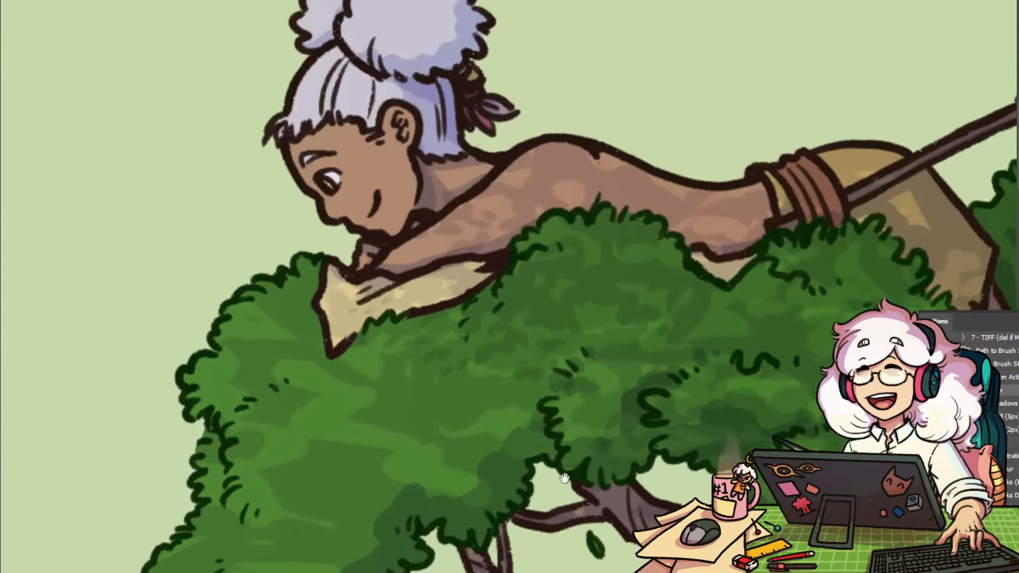
{"action": "scroll", "coordinate": [476, 389], "scroll_direction": "down", "scroll_amount": 3}
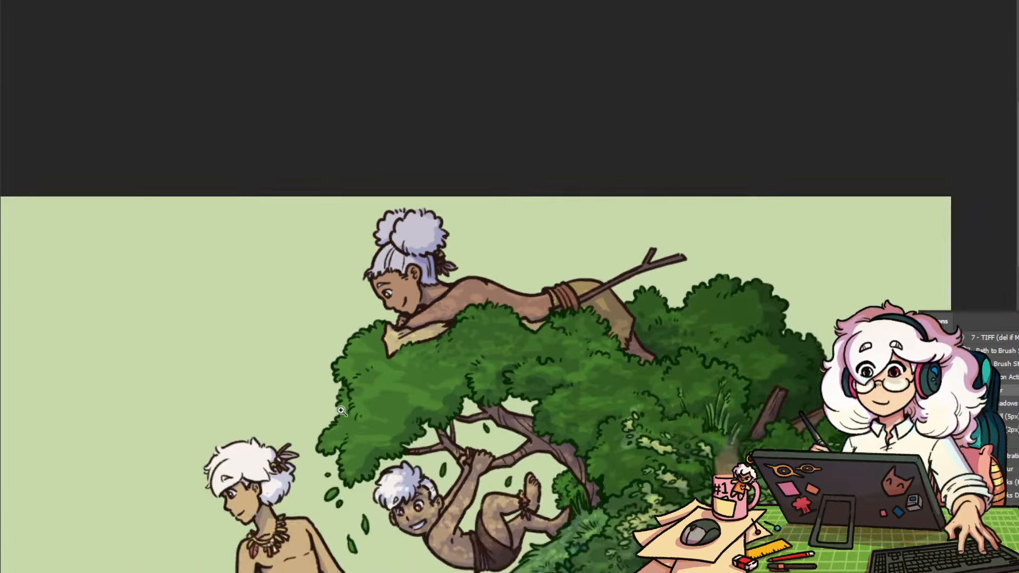
{"action": "scroll", "coordinate": [476, 389], "scroll_direction": "up", "scroll_amount": 5}
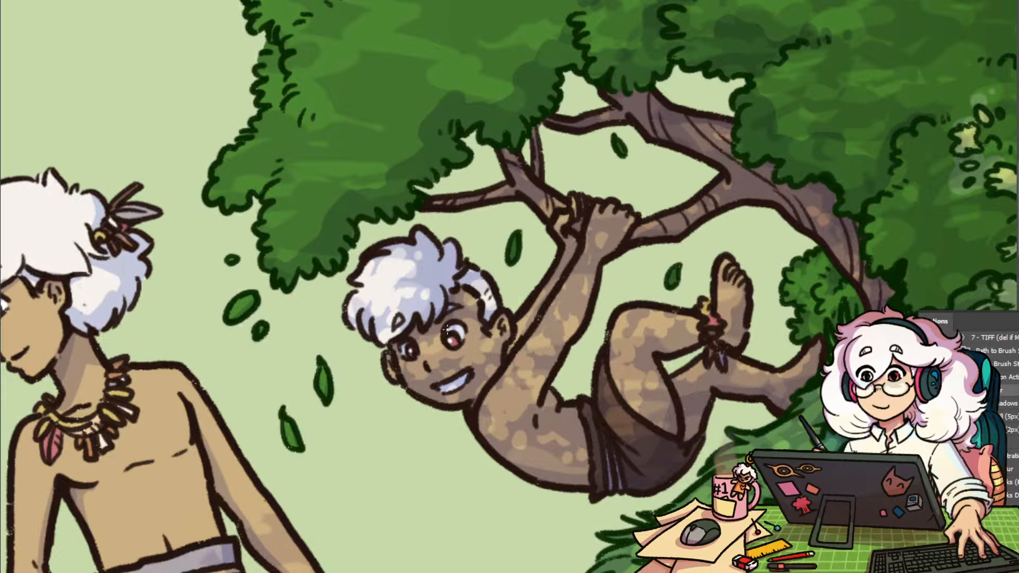
{"action": "scroll", "coordinate": [451, 359], "scroll_direction": "down", "scroll_amount": 3}
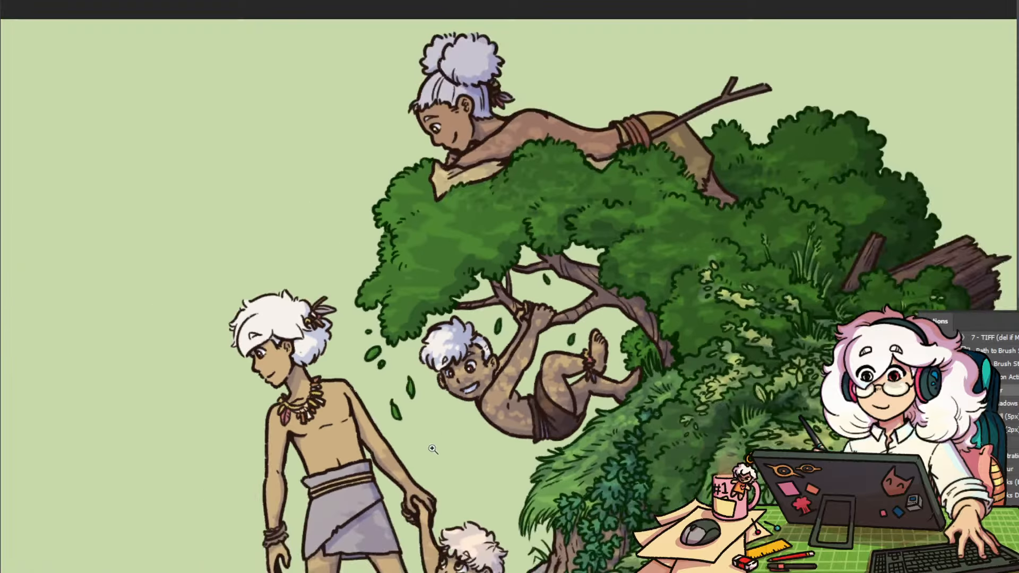
{"action": "scroll", "coordinate": [476, 459], "scroll_direction": "down", "scroll_amount": 3}
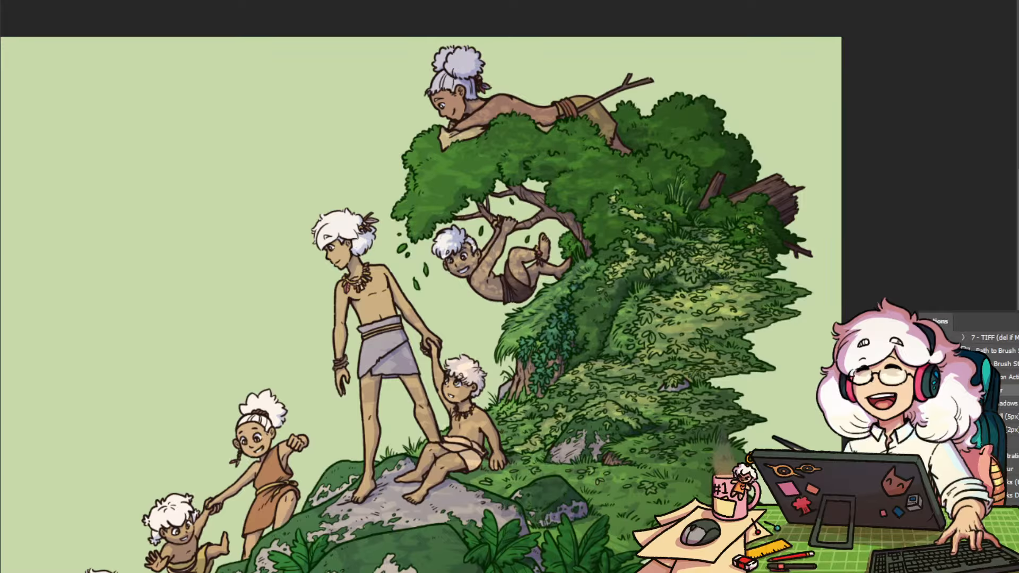
{"action": "scroll", "coordinate": [638, 484], "scroll_direction": "up", "scroll_amount": 3}
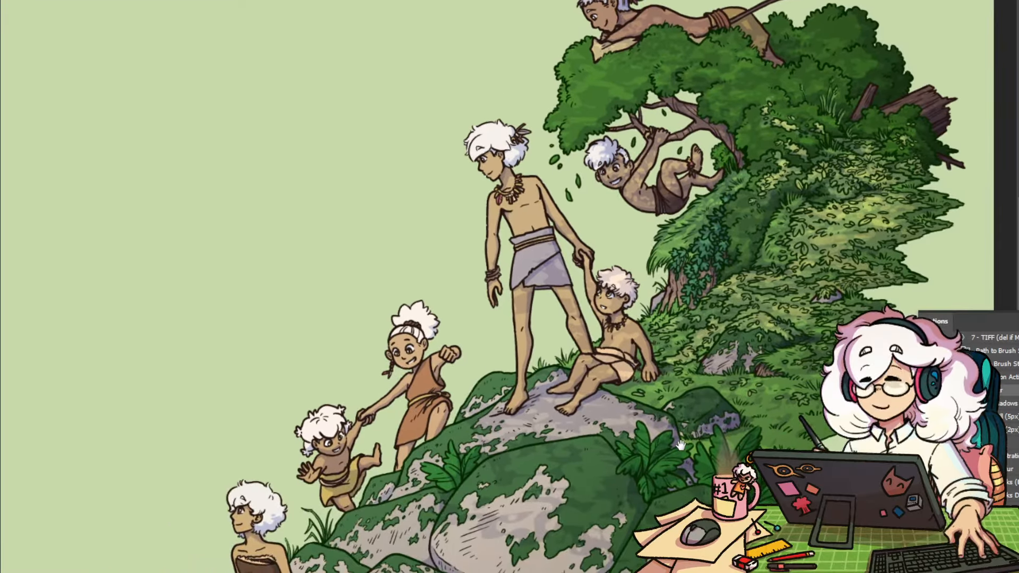
{"action": "scroll", "coordinate": [638, 484], "scroll_direction": "down", "scroll_amount": 2}
{"action": "scroll", "coordinate": [637, 484], "scroll_direction": "up", "scroll_amount": 5}
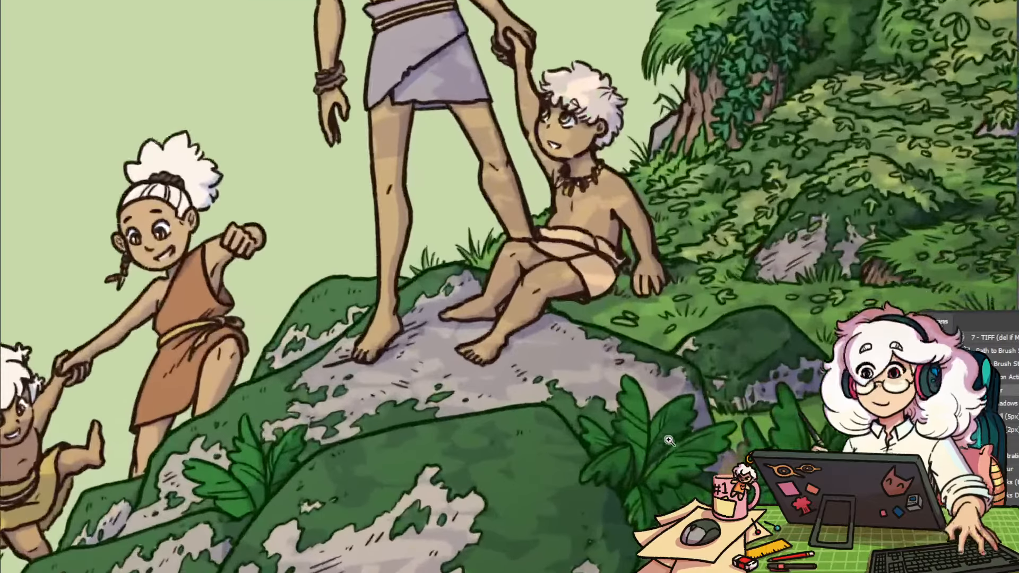
Examine the seated boy's face up close and check the whole illustration with the green background hidden and shown
{"action": "scroll", "coordinate": [532, 176], "scroll_direction": "up", "scroll_amount": 5}
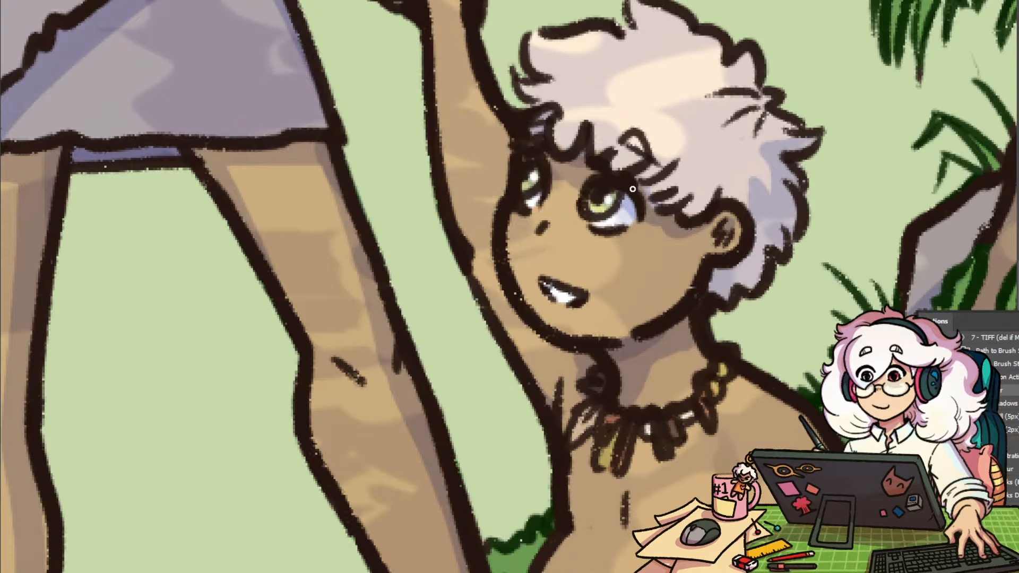
{"action": "scroll", "coordinate": [622, 195], "scroll_direction": "down", "scroll_amount": 6}
{"action": "left_click_drag", "start_coordinate": [737, 223], "coordinate": [589, 355]}
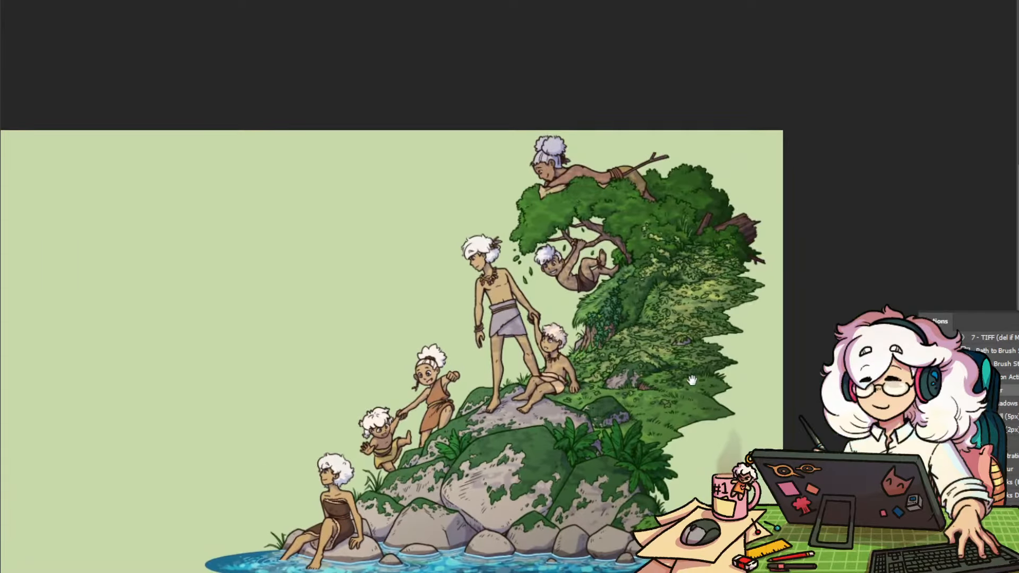
{"action": "left_click_drag", "start_coordinate": [596, 317], "coordinate": [654, 283]}
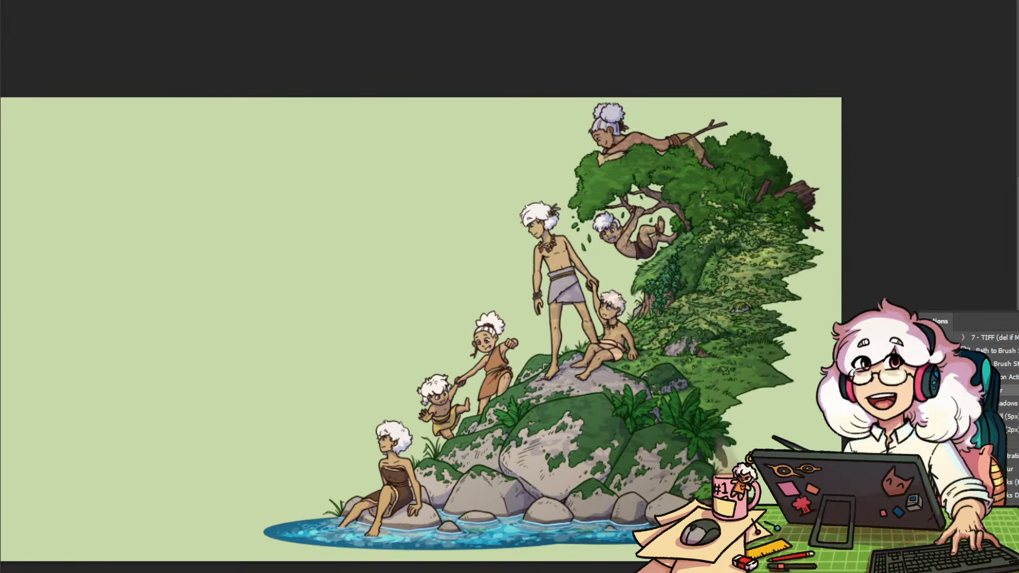
{"action": "key", "text": "ctrl+comma"}
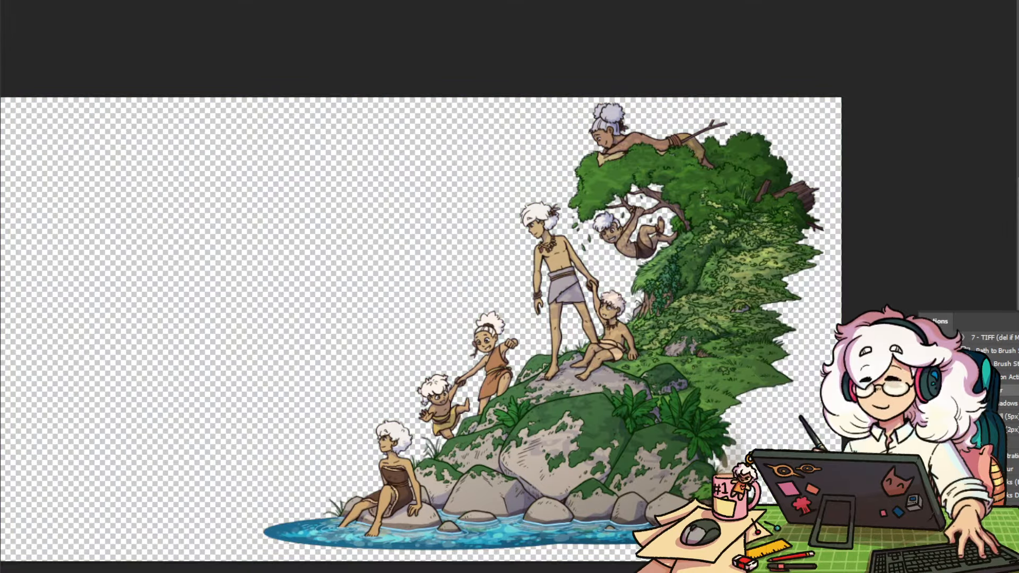
{"action": "key", "text": "ctrl+comma"}
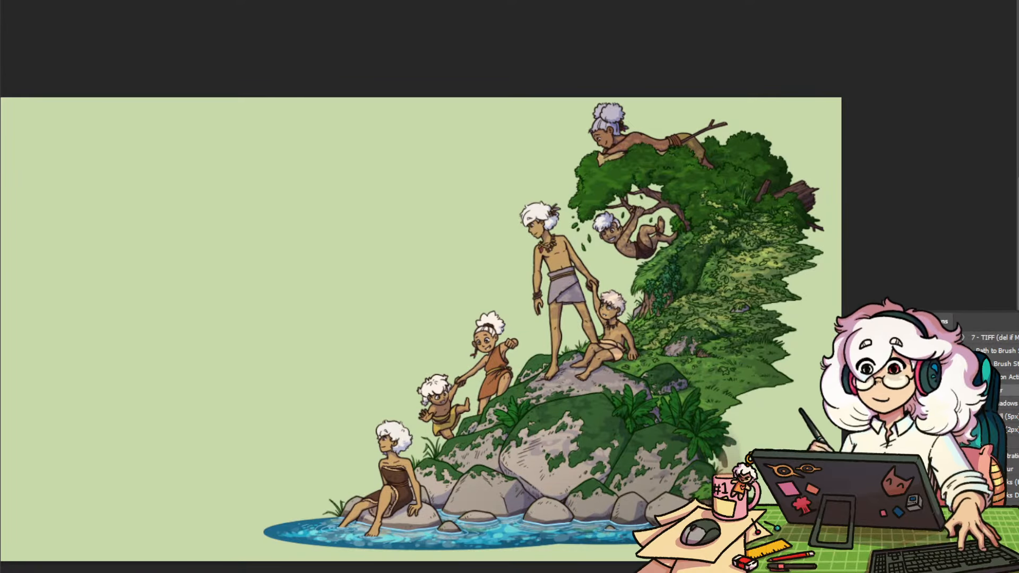
Confirm the pale blue colour of the glow fill and transform the glow to adjust its size and placement over the scene
{"action": "double_click", "coordinate": [1016, 344]}
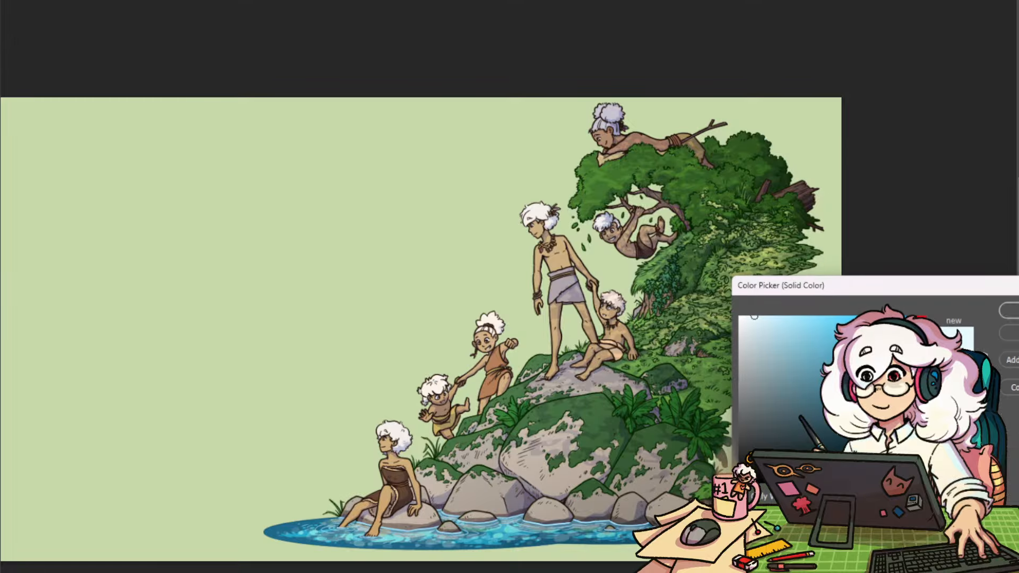
{"action": "key", "text": "Return"}
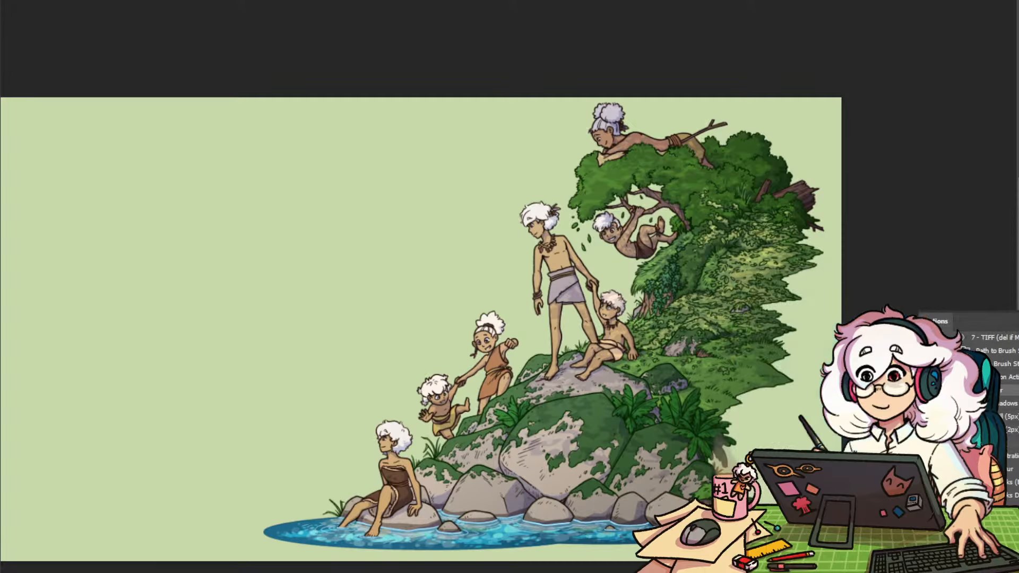
{"action": "key", "text": "ctrl+t"}
{"action": "left_click_drag", "start_coordinate": [754, 393], "coordinate": [646, 397]}
{"action": "left_click_drag", "start_coordinate": [861, 263], "coordinate": [223, 356]}
{"action": "left_click_drag", "start_coordinate": [387, 349], "coordinate": [956, 313]}
{"action": "left_click_drag", "start_coordinate": [810, 227], "coordinate": [776, 246]}
{"action": "key", "text": "Return"}
{"action": "key", "text": "ctrl+0"}
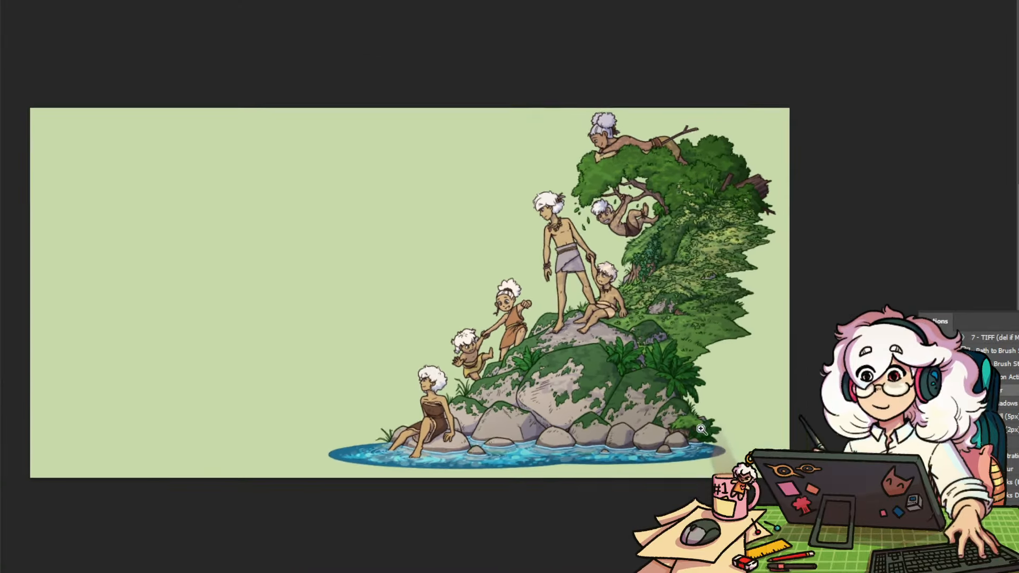
{"action": "key", "text": "ctrl+minus"}
{"action": "key", "text": "ctrl+t"}
{"action": "left_click_drag", "start_coordinate": [484, 448], "coordinate": [357, 561]}
{"action": "key", "text": "Return"}
Examine the lighting on the figures, rocks, hillside and pool at full view and at closer magnifications
{"action": "left_click_drag", "start_coordinate": [713, 282], "coordinate": [650, 271]}
{"action": "left_click_drag", "start_coordinate": [644, 307], "coordinate": [669, 326]}
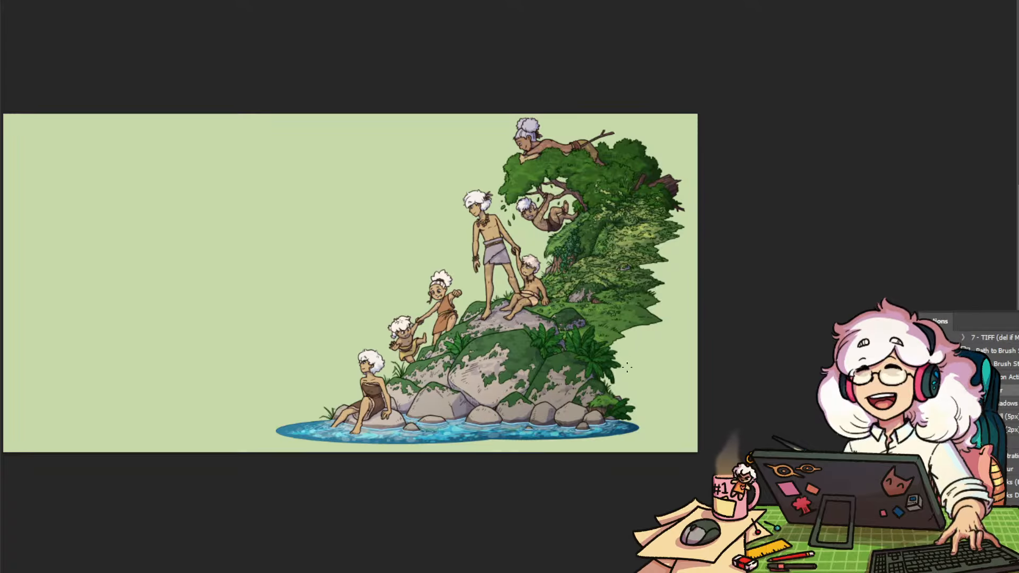
{"action": "left_click_drag", "start_coordinate": [634, 426], "coordinate": [686, 439]}
{"action": "mouse_move", "coordinate": [582, 447]}
{"action": "left_mouse_down"}
{"action": "mouse_move", "coordinate": [650, 445]}
{"action": "mouse_move", "coordinate": [664, 418]}
{"action": "mouse_move", "coordinate": [711, 418]}
{"action": "mouse_move", "coordinate": [626, 418]}
{"action": "left_mouse_up"}
{"action": "left_click_drag", "start_coordinate": [722, 419], "coordinate": [680, 441]}
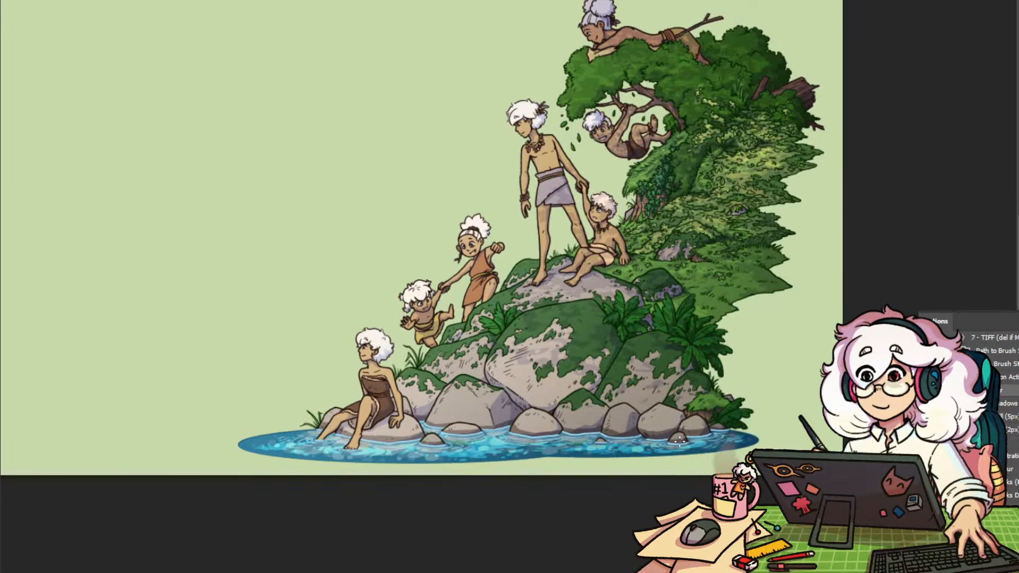
{"action": "left_click_drag", "start_coordinate": [679, 442], "coordinate": [658, 431]}
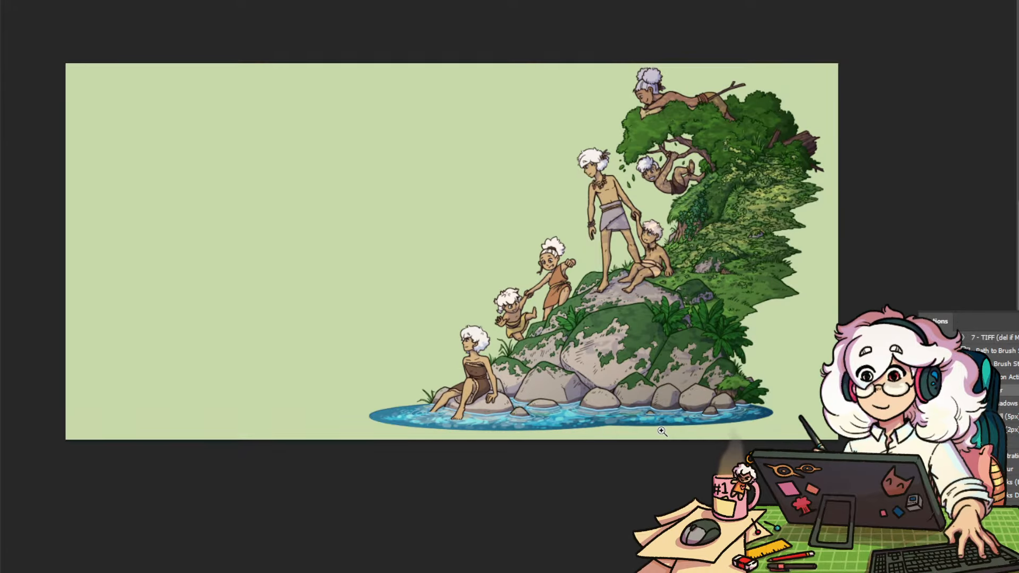
{"action": "left_click_drag", "start_coordinate": [657, 358], "coordinate": [625, 465]}
{"action": "scroll", "coordinate": [619, 421], "scroll_direction": "down", "scroll_amount": 1}
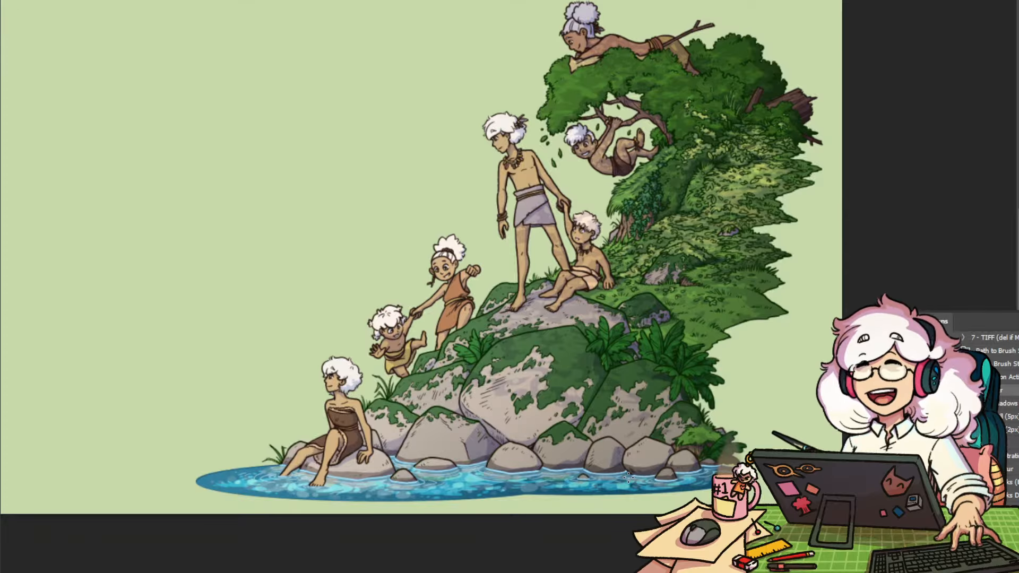
{"action": "mouse_move", "coordinate": [788, 247]}
{"action": "left_mouse_down"}
{"action": "mouse_move", "coordinate": [750, 273]}
{"action": "mouse_move", "coordinate": [784, 264]}
{"action": "left_mouse_up"}
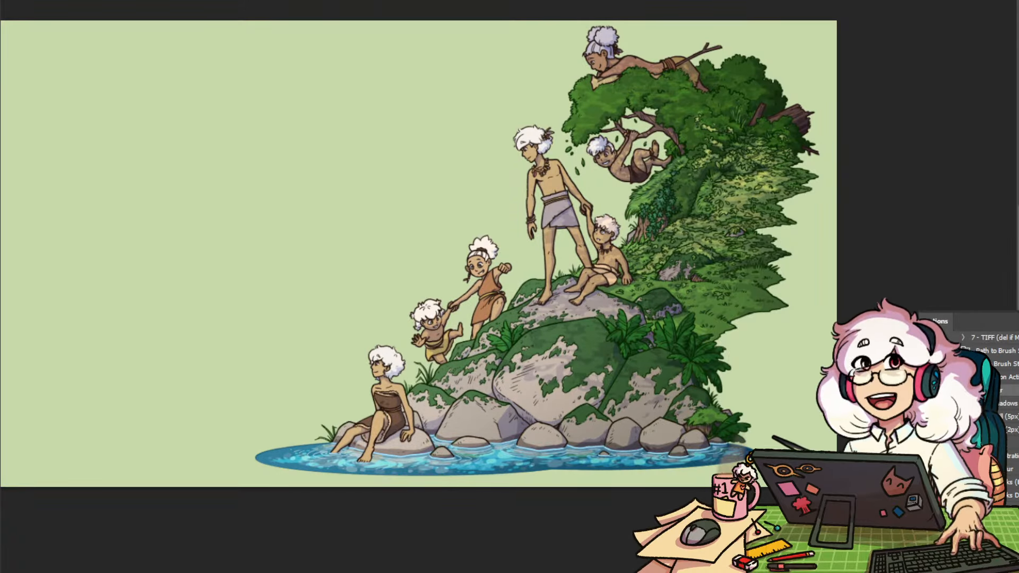
Compare the illustration with and without individual lighting layers to judge the shading on the hillside and figures
{"action": "key", "text": "ctrl+comma"}
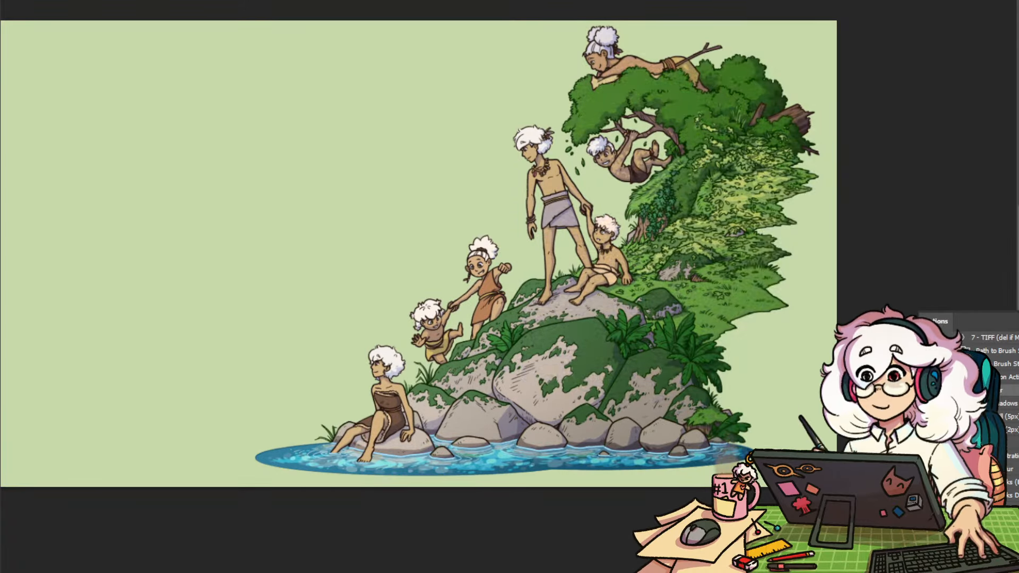
{"action": "key", "text": "ctrl+comma"}
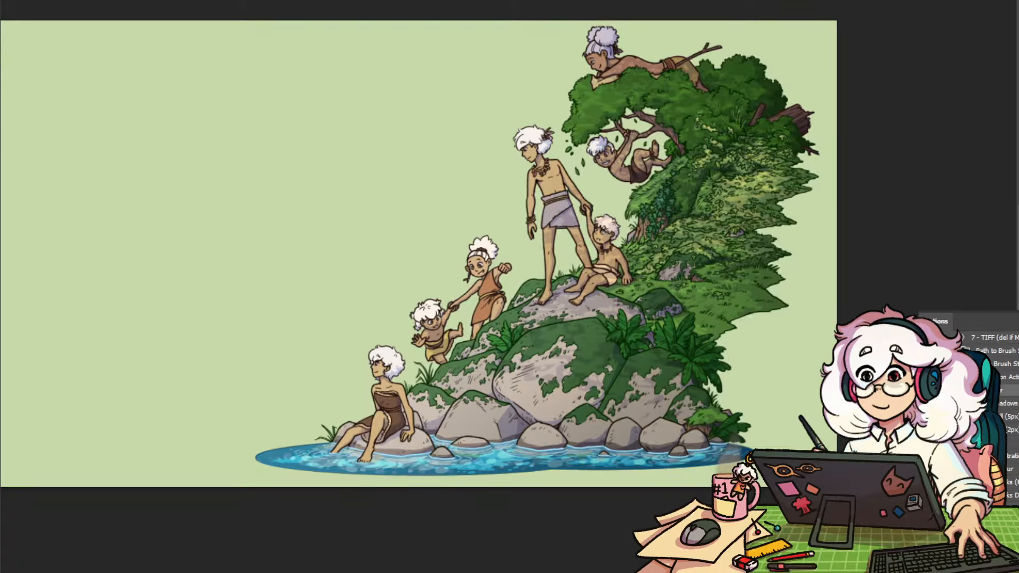
{"action": "key", "text": "ctrl+comma"}
{"action": "key", "text": "ctrl+comma"}
{"action": "key", "text": "ctrl+comma"}
{"action": "key", "text": "ctrl+comma"}
{"action": "key", "text": "ctrl+comma"}
{"action": "key", "text": "ctrl+comma"}
{"action": "key", "text": "ctrl+comma"}
{"action": "key", "text": "ctrl+comma"}
{"action": "key", "text": "ctrl+comma"}
{"action": "left_click_drag", "start_coordinate": [425, 255], "coordinate": [494, 322]}
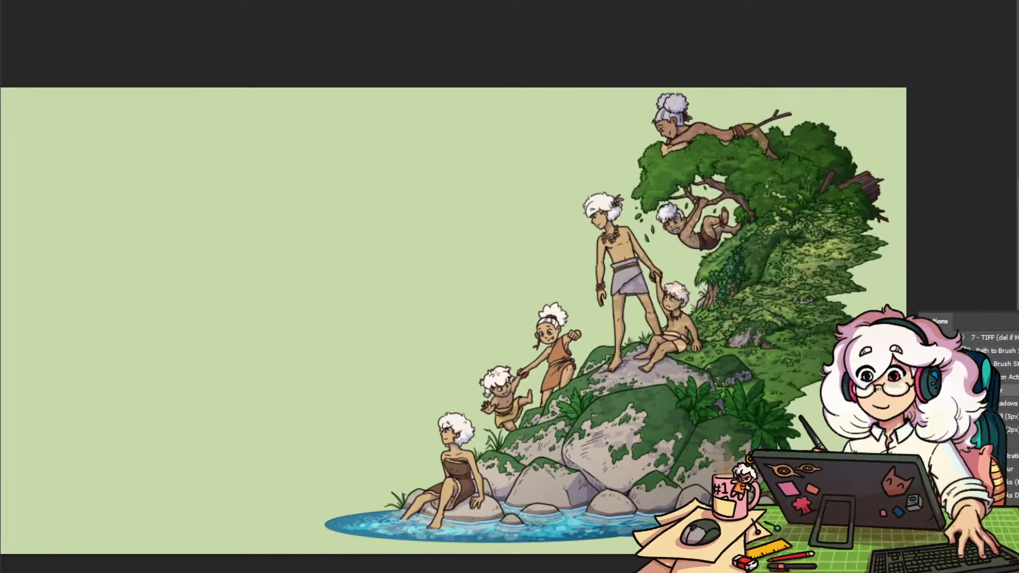
{"action": "key", "text": "ctrl+comma"}
{"action": "key", "text": "ctrl+comma"}
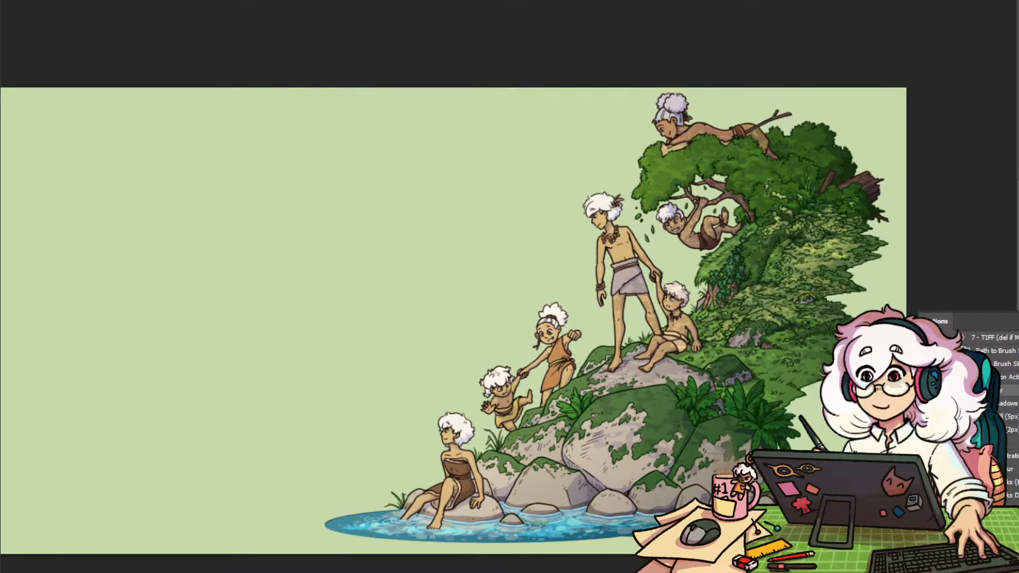
Duplicate the glow layer to try a stronger light over the figures and hillside
{"action": "left_click_drag", "start_coordinate": [774, 481], "coordinate": [528, 489]}
{"action": "key", "text": "ctrl+t"}
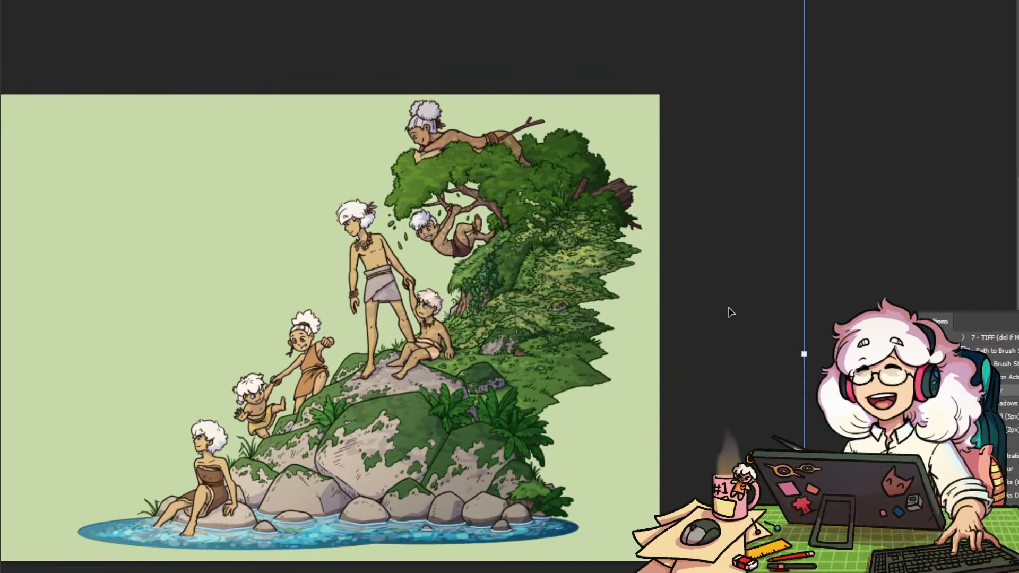
{"action": "key", "text": "Escape"}
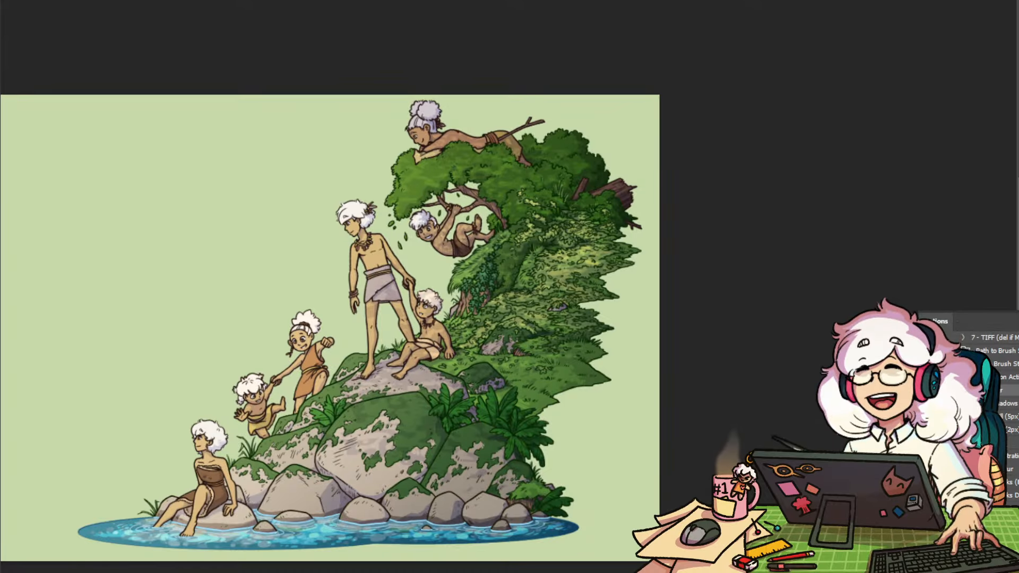
{"action": "key", "text": "ctrl+j"}
{"action": "left_click", "coordinate": [444, 185]}
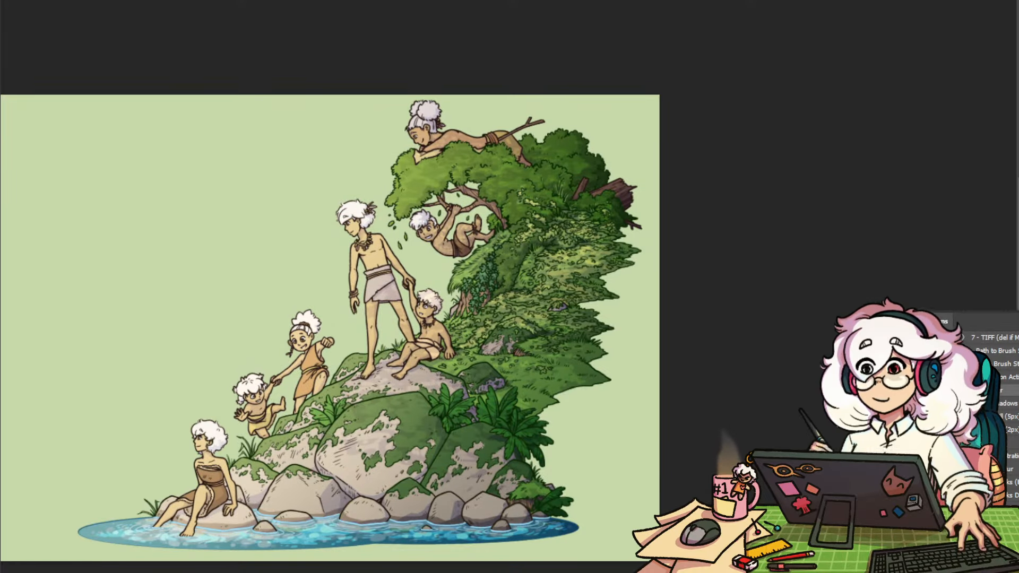
{"action": "left_click_drag", "start_coordinate": [672, 485], "coordinate": [650, 485]}
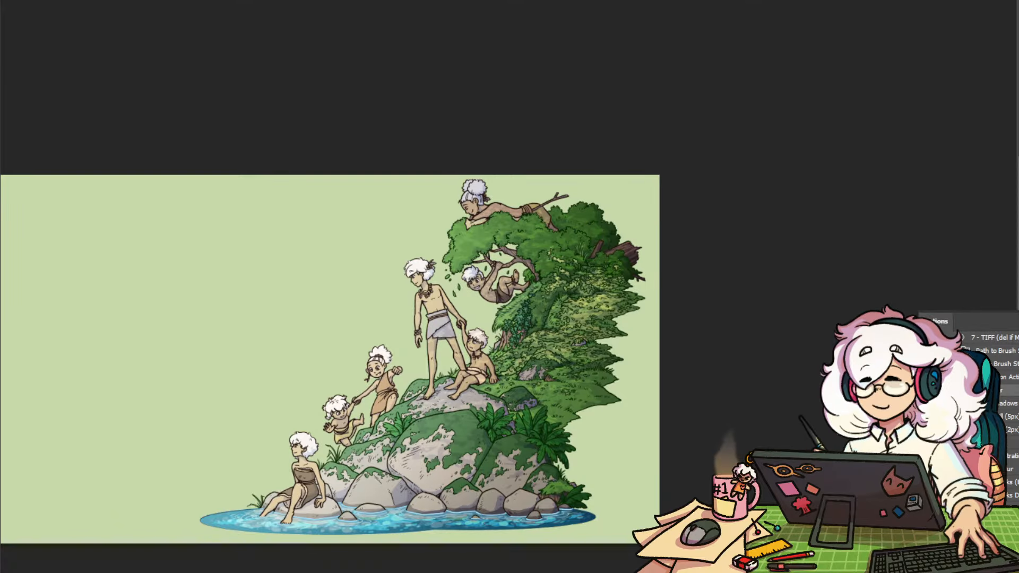
Try resizing and repositioning the duplicated pale blue glow over the figures, and clear the selection
{"action": "key", "text": "ctrl+t"}
{"action": "left_click_drag", "start_coordinate": [770, 385], "coordinate": [421, 355]}
{"action": "left_click_drag", "start_coordinate": [507, 272], "coordinate": [586, 269]}
{"action": "left_click_drag", "start_coordinate": [338, 445], "coordinate": [315, 568]}
{"action": "left_click_drag", "start_coordinate": [586, 342], "coordinate": [811, 342]}
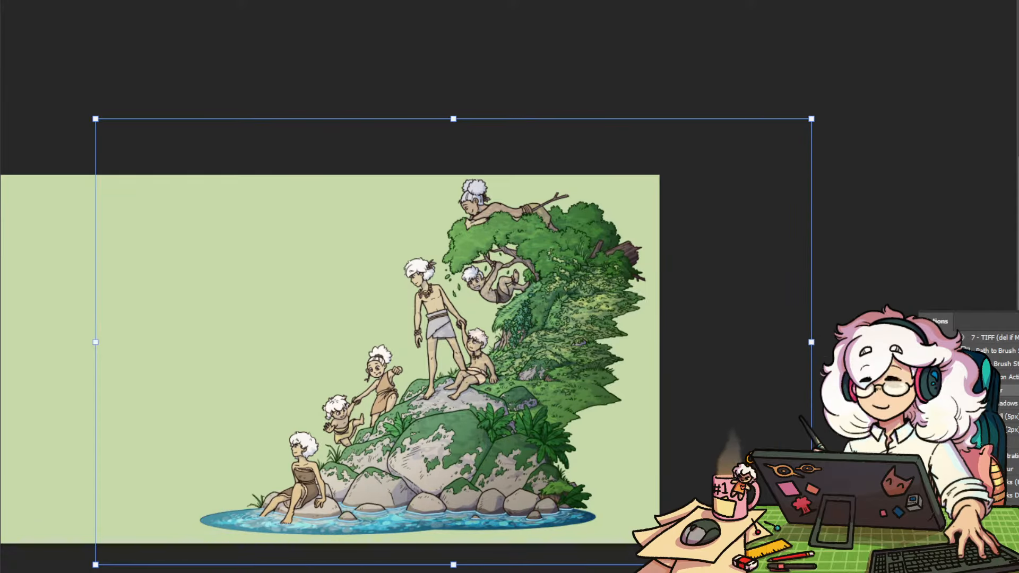
{"action": "key", "text": "Return"}
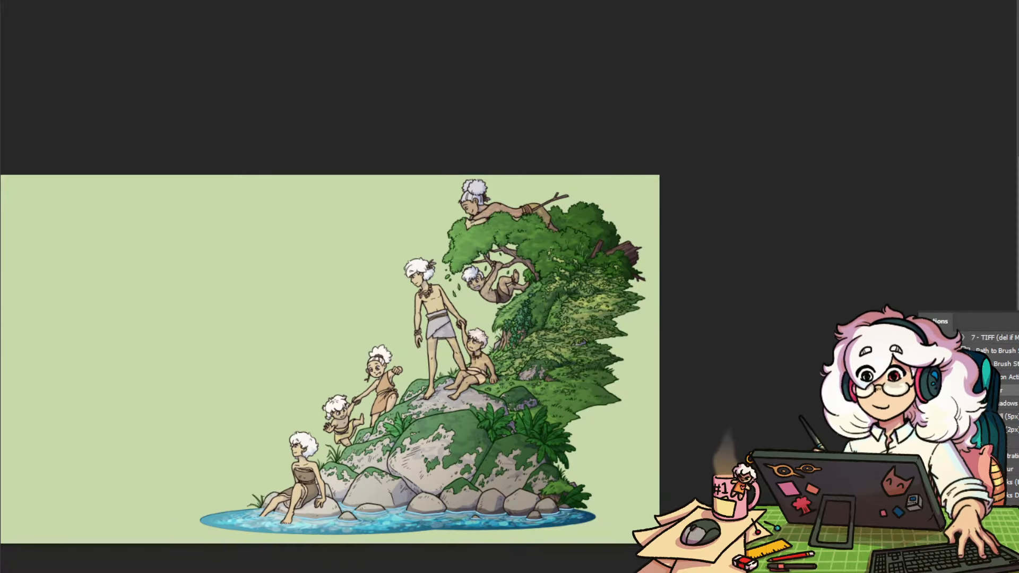
{"action": "mouse_move", "coordinate": [744, 107]}
{"action": "left_mouse_down"}
{"action": "mouse_move", "coordinate": [114, 557]}
{"action": "mouse_move", "coordinate": [693, 95]}
{"action": "mouse_move", "coordinate": [587, 64]}
{"action": "left_mouse_up"}
{"action": "key", "text": "ctrl+d"}
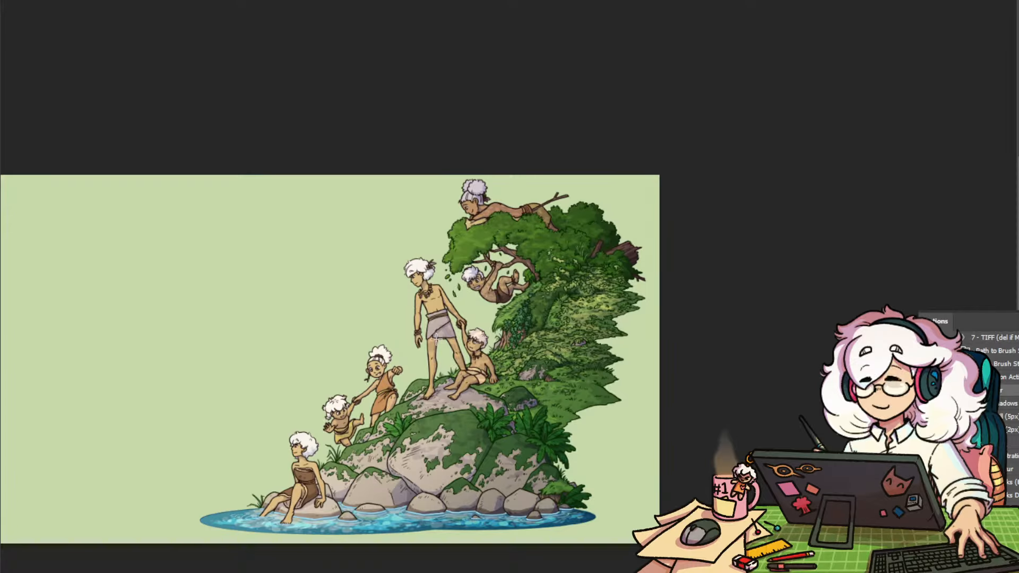
Fill a circular area around the standing figure and the children with a glow and soften its edge with a blur
{"action": "left_click_drag", "start_coordinate": [436, 348], "coordinate": [560, 228]}
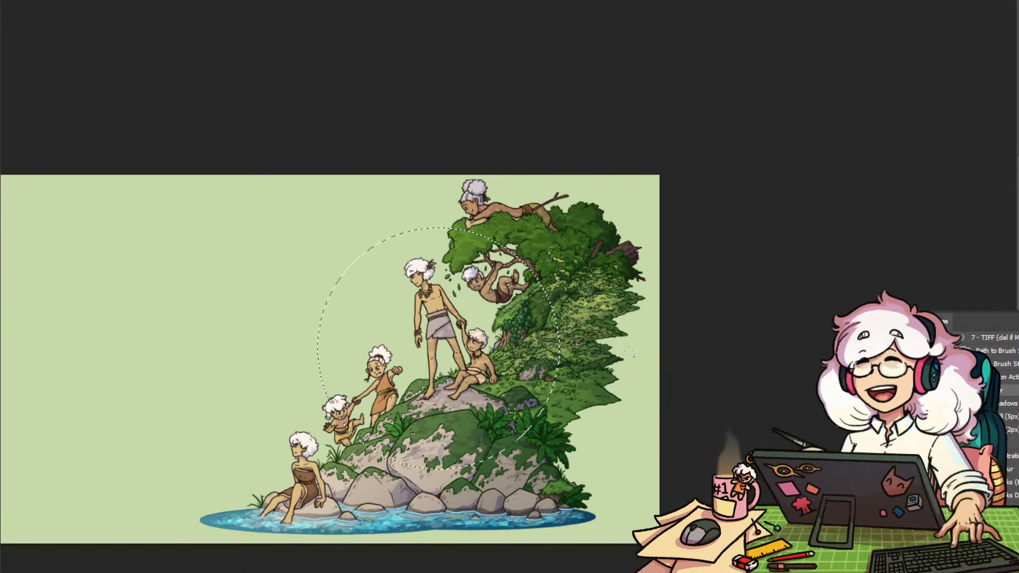
{"action": "left_click", "coordinate": [626, 571]}
{"action": "left_click", "coordinate": [634, 515]}
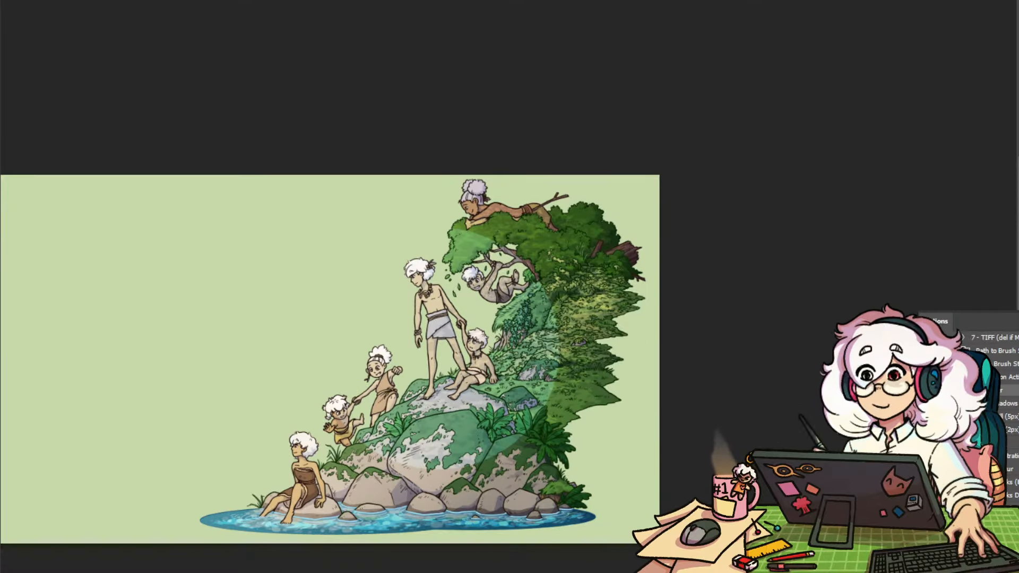
{"action": "key", "text": "ctrl+i"}
{"action": "key", "text": "ctrl+z"}
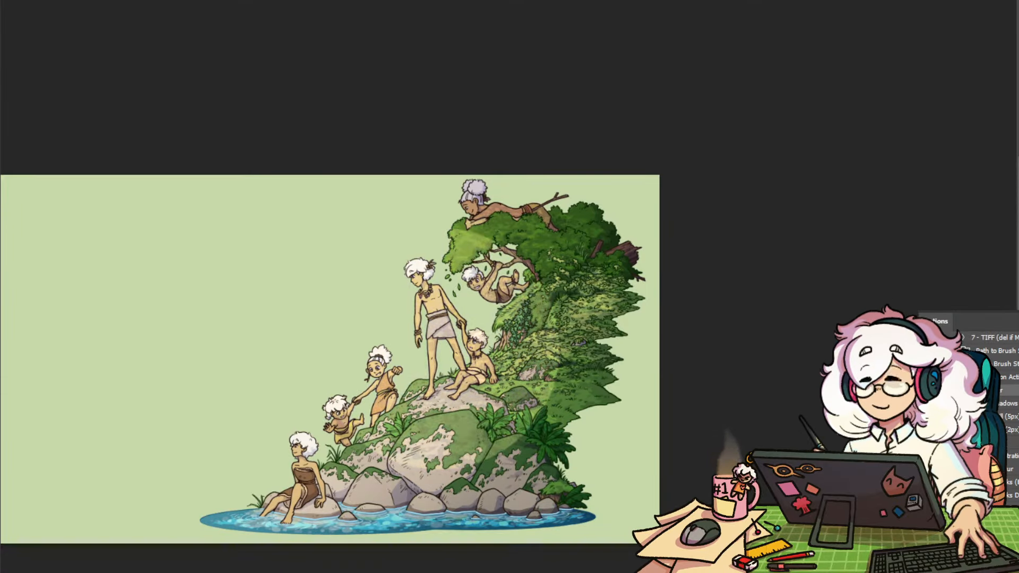
{"action": "key", "text": "alt+t"}
{"action": "key", "text": "f"}
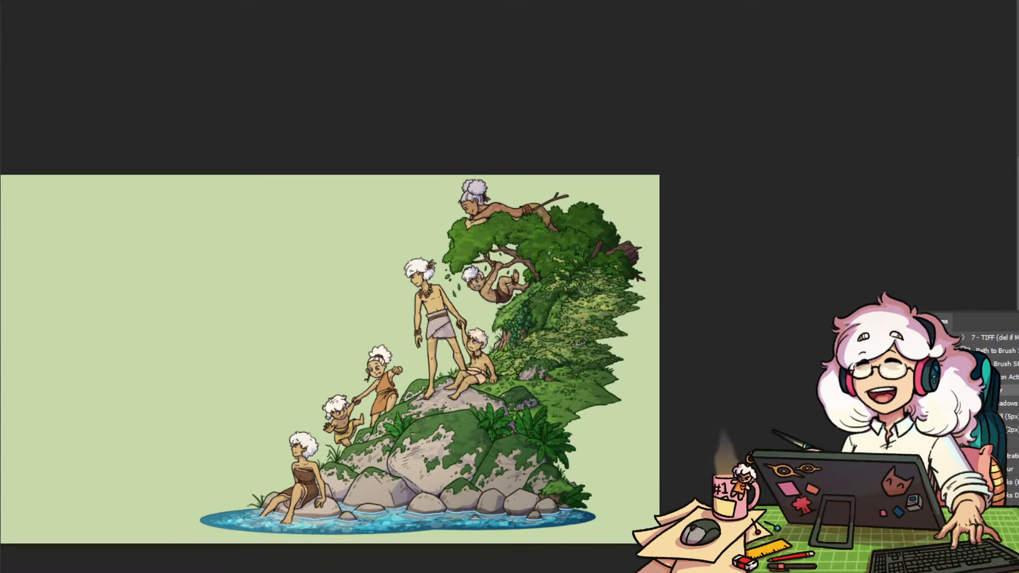
{"action": "key", "text": "ctrl+t"}
{"action": "key", "text": "Escape"}
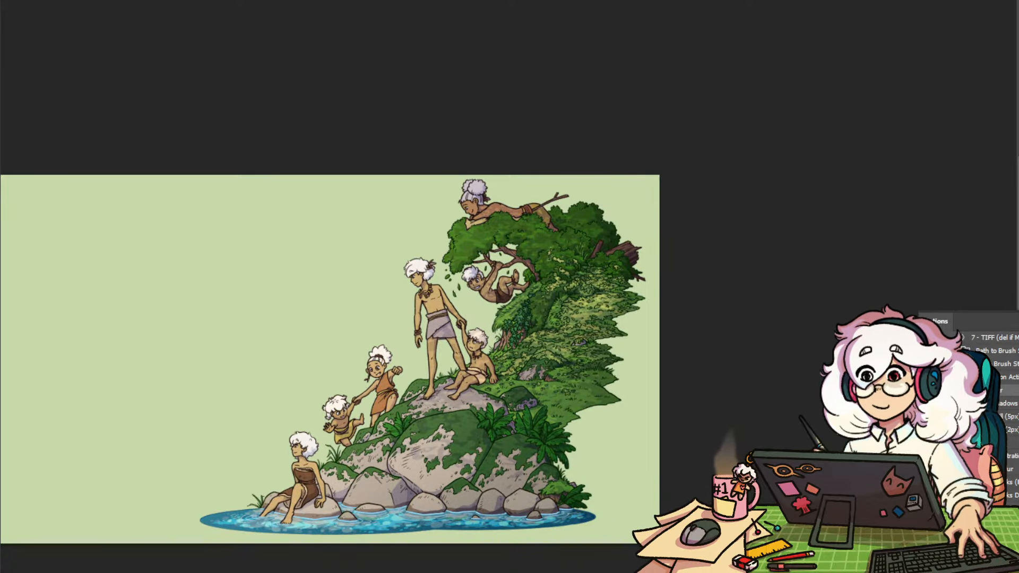
Fill an elliptical area over the figure lying on the tree with cream, blur it and blend it as Overlay
{"action": "left_click_drag", "start_coordinate": [75, 103], "coordinate": [595, 251]}
{"action": "left_click", "coordinate": [632, 549]}
{"action": "left_click", "coordinate": [631, 550]}
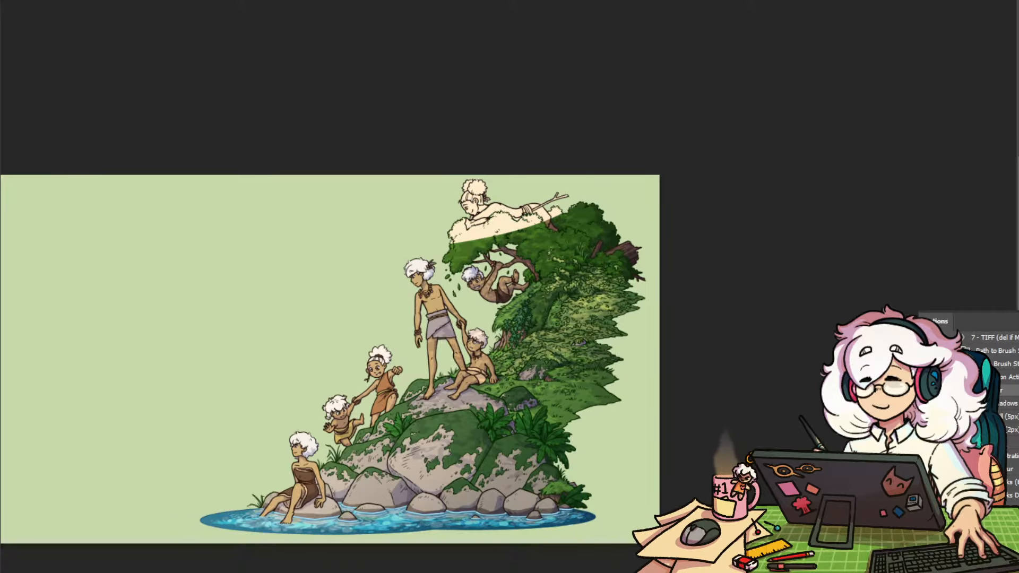
{"action": "key", "text": "alt+v"}
{"action": "mouse_move", "coordinate": [182, 0]}
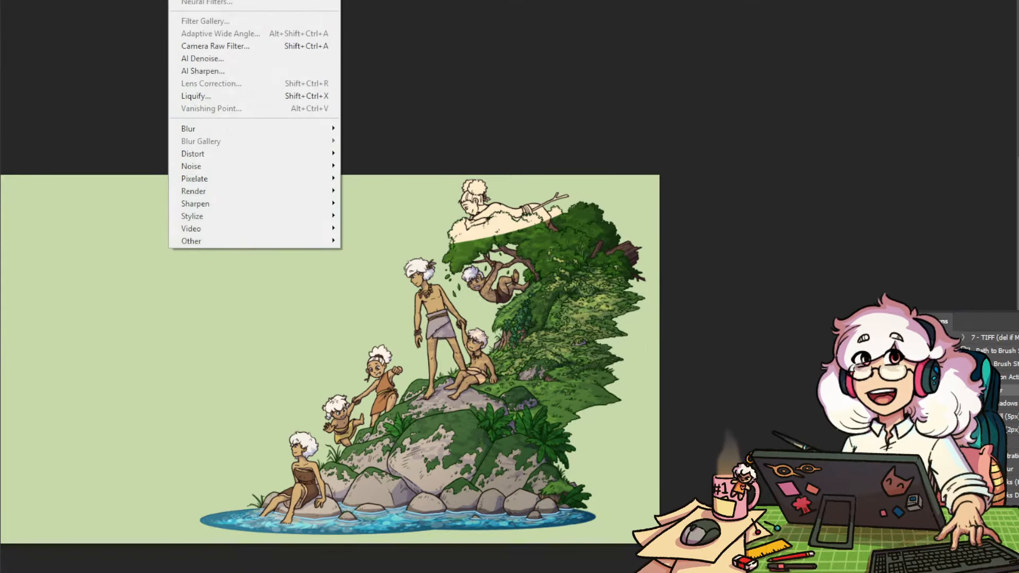
{"action": "left_click", "coordinate": [229, 1]}
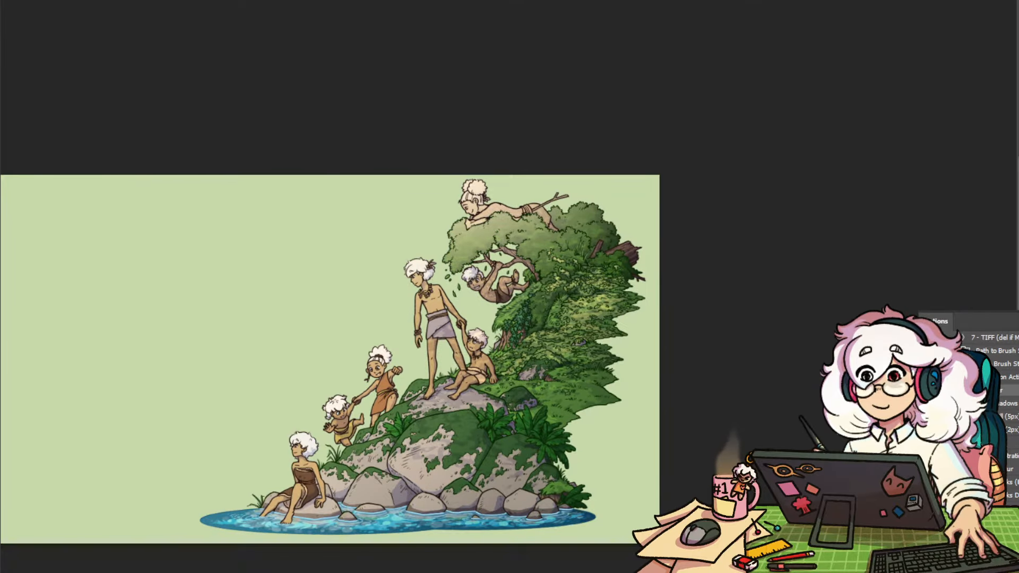
{"action": "key", "text": "alt+shift+o"}
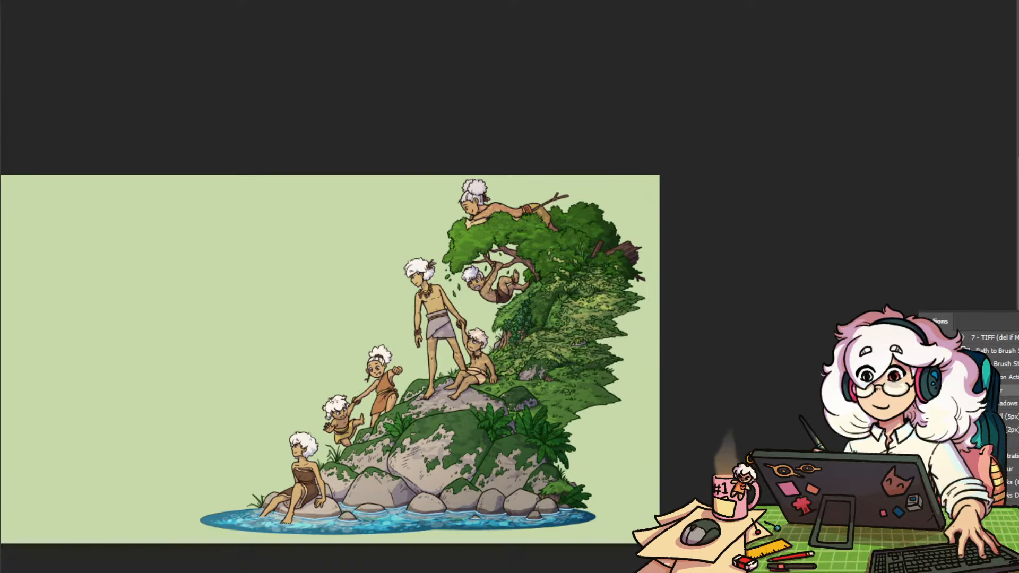
Compare the scene before and after the latest glow adjustment, leaving the adjustment applied
{"action": "key", "text": "ctrl+t"}
{"action": "left_click_drag", "start_coordinate": [293, 428], "coordinate": [419, 393]}
{"action": "key", "text": "Escape"}
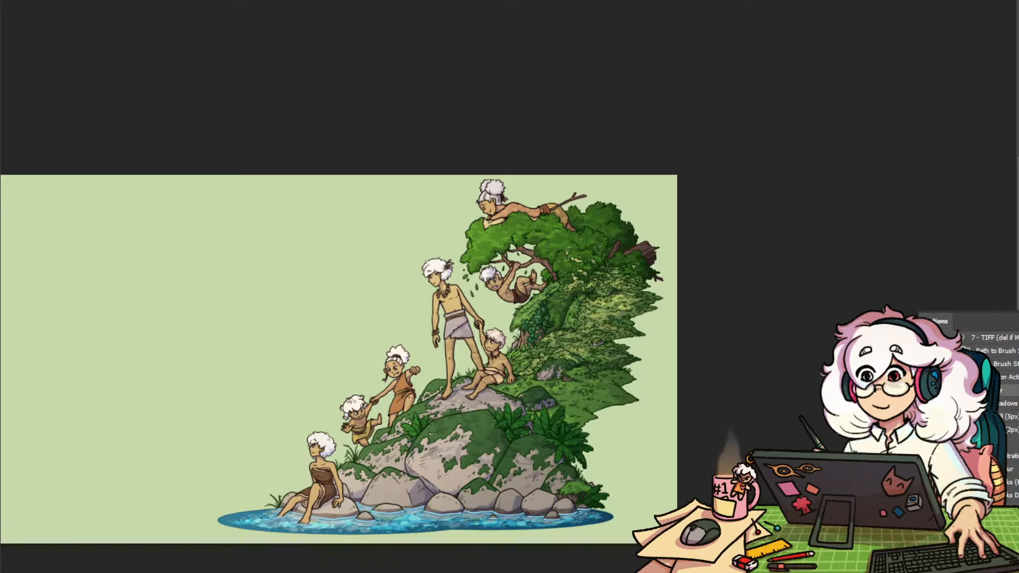
{"action": "key", "text": "ctrl+z"}
{"action": "key", "text": "ctrl+shift+z"}
{"action": "key", "text": "ctrl+z"}
{"action": "key", "text": "ctrl+shift+z"}
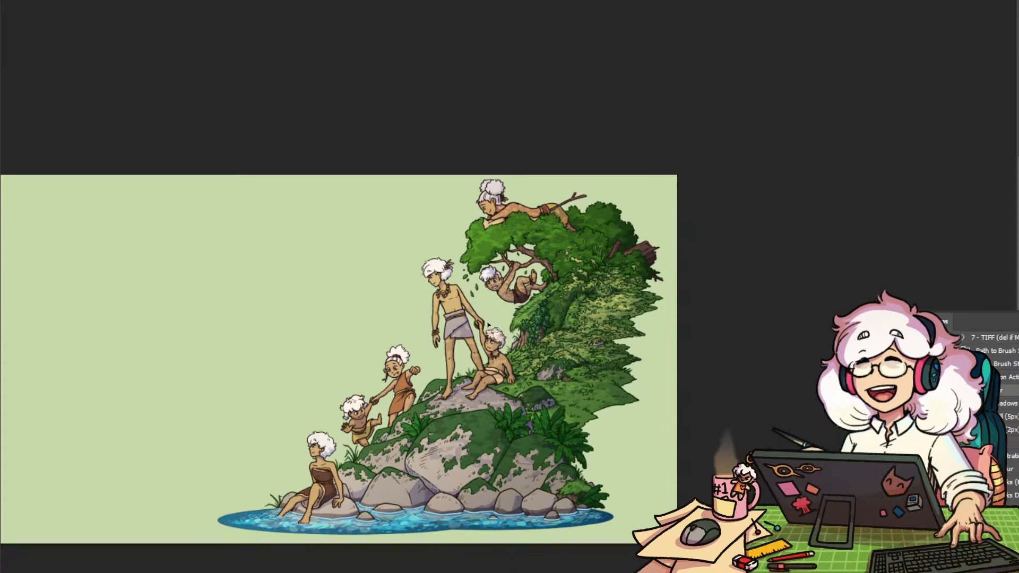
Compare the standing figure and seated child before and after the recent glow edits by stepping back and forth through them, leaving the selection cleared
{"action": "mouse_move", "coordinate": [490, 317]}
{"action": "left_mouse_down"}
{"action": "mouse_move", "coordinate": [412, 239]}
{"action": "mouse_move", "coordinate": [431, 366]}
{"action": "mouse_move", "coordinate": [525, 390]}
{"action": "mouse_move", "coordinate": [511, 325]}
{"action": "left_mouse_up"}
{"action": "key", "text": "ctrl+d"}
{"action": "key", "text": "ctrl+z"}
{"action": "key", "text": "ctrl+d"}
{"action": "key", "text": "ctrl+z"}
{"action": "left_click_drag", "start_coordinate": [454, 315], "coordinate": [573, 294]}
{"action": "key", "text": "ctrl+shift+z"}
{"action": "key", "text": "ctrl+shift+z"}
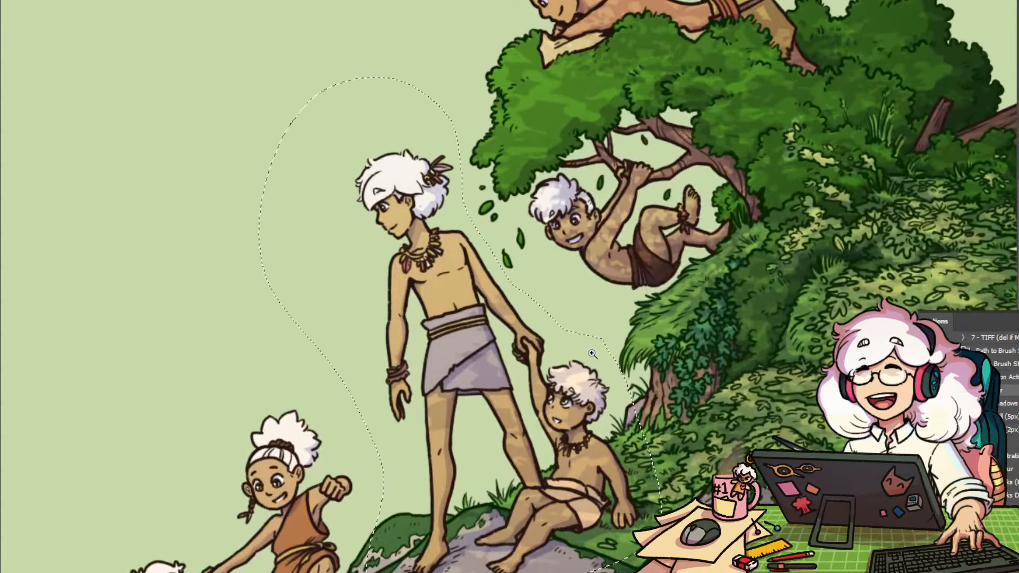
{"action": "key", "text": "ctrl+shift+z"}
Change the plain backdrop behind the hillside and figures to light blue
{"action": "left_click_drag", "start_coordinate": [631, 439], "coordinate": [608, 469]}
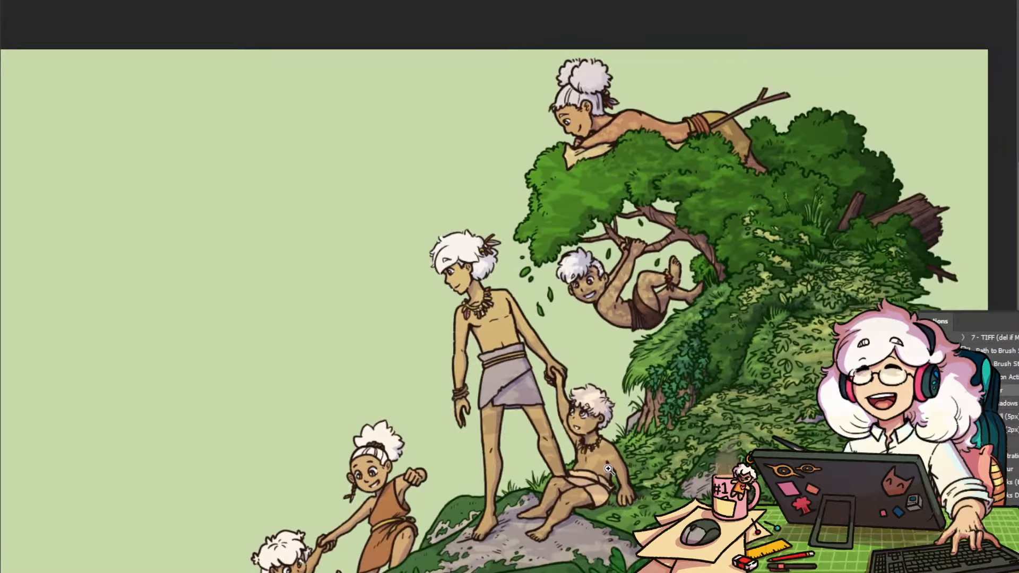
{"action": "left_click_drag", "start_coordinate": [608, 469], "coordinate": [546, 469]}
{"action": "left_click_drag", "start_coordinate": [712, 529], "coordinate": [651, 454]}
{"action": "left_click_drag", "start_coordinate": [697, 526], "coordinate": [712, 507]}
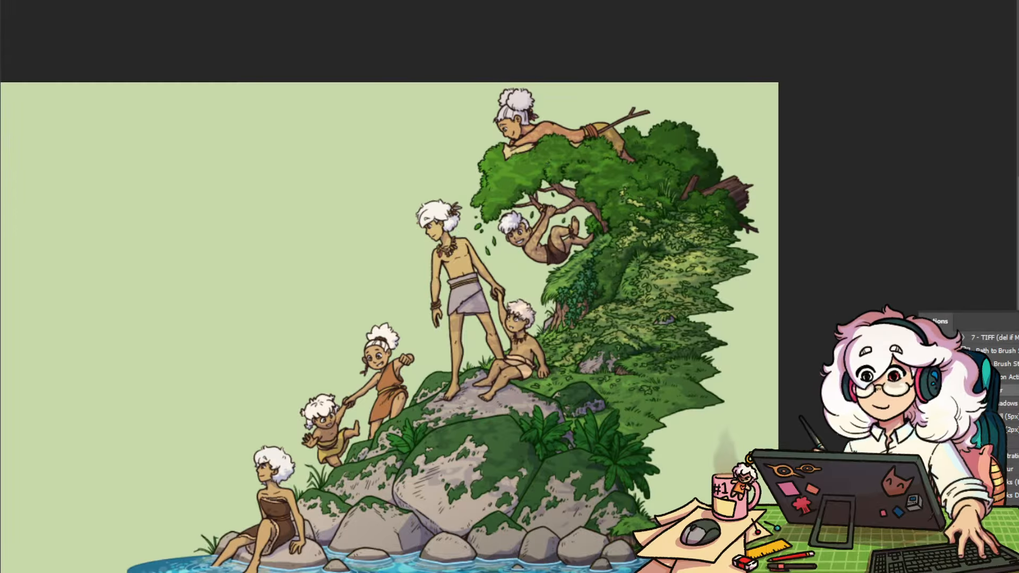
{"action": "scroll", "coordinate": [389, 297], "scroll_direction": "down", "scroll_amount": 2}
{"action": "left_click_drag", "start_coordinate": [704, 373], "coordinate": [733, 378]}
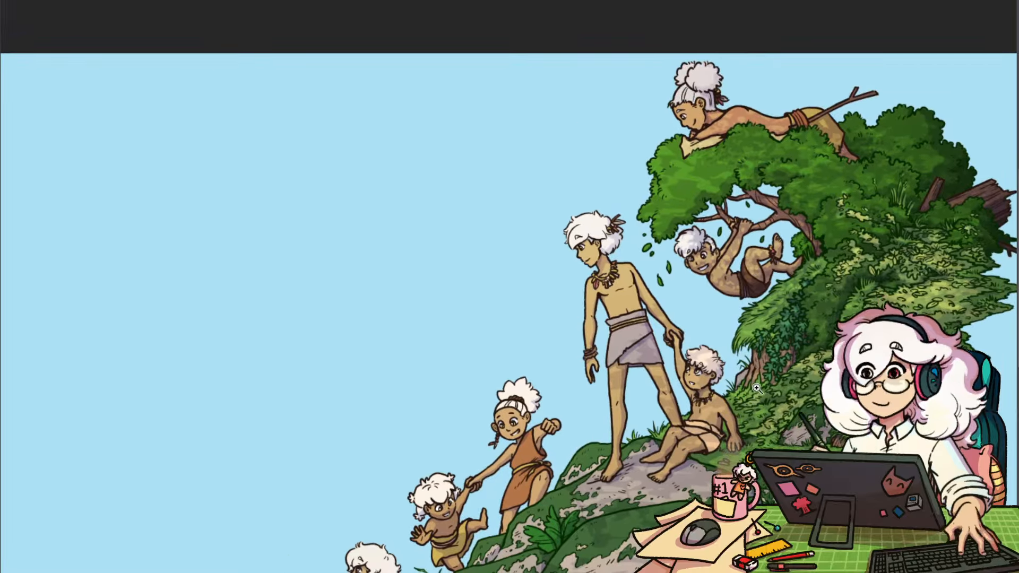
Examine the figures, hillside and pool against the light blue backdrop, up close and as a whole composition
{"action": "left_click", "coordinate": [760, 389]}
{"action": "left_click_drag", "start_coordinate": [760, 388], "coordinate": [727, 393]}
{"action": "left_click_drag", "start_coordinate": [736, 528], "coordinate": [740, 413]}
{"action": "left_click_drag", "start_coordinate": [899, 457], "coordinate": [791, 429]}
{"action": "left_click_drag", "start_coordinate": [848, 415], "coordinate": [706, 448]}
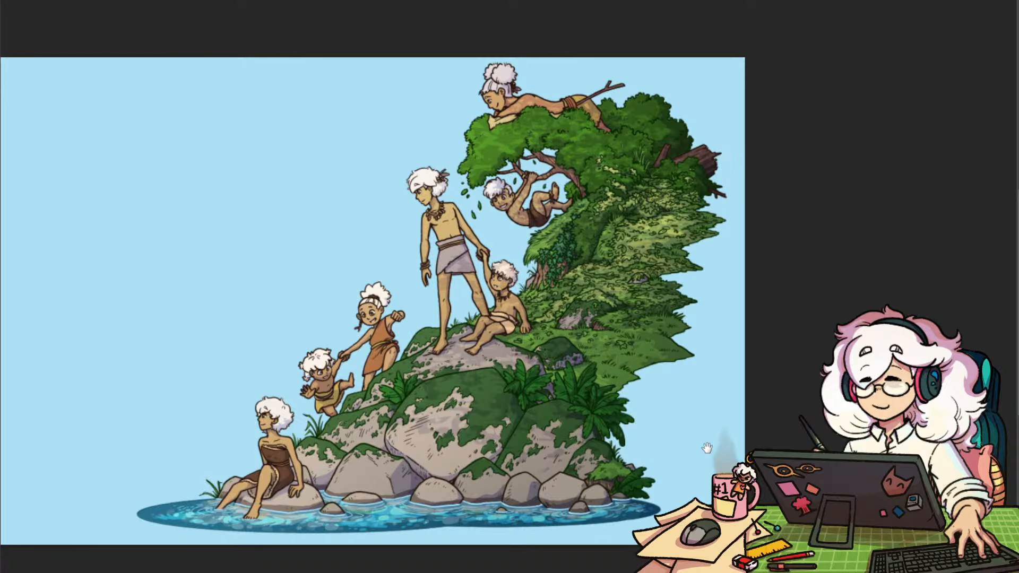
{"action": "mouse_move", "coordinate": [712, 422]}
{"action": "left_mouse_down"}
{"action": "mouse_move", "coordinate": [706, 410]}
{"action": "mouse_move", "coordinate": [698, 417]}
{"action": "mouse_move", "coordinate": [710, 421]}
{"action": "left_mouse_up"}
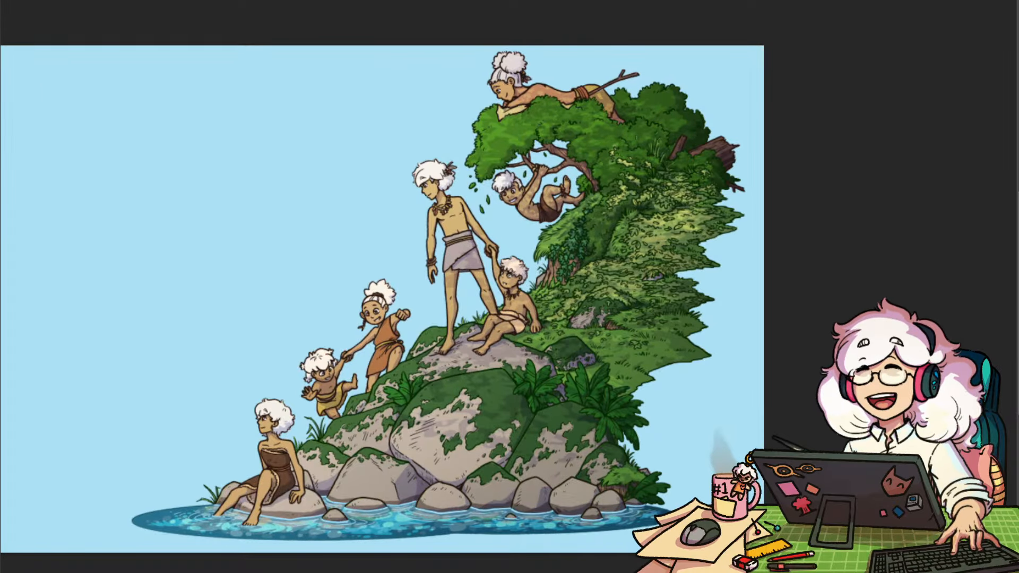